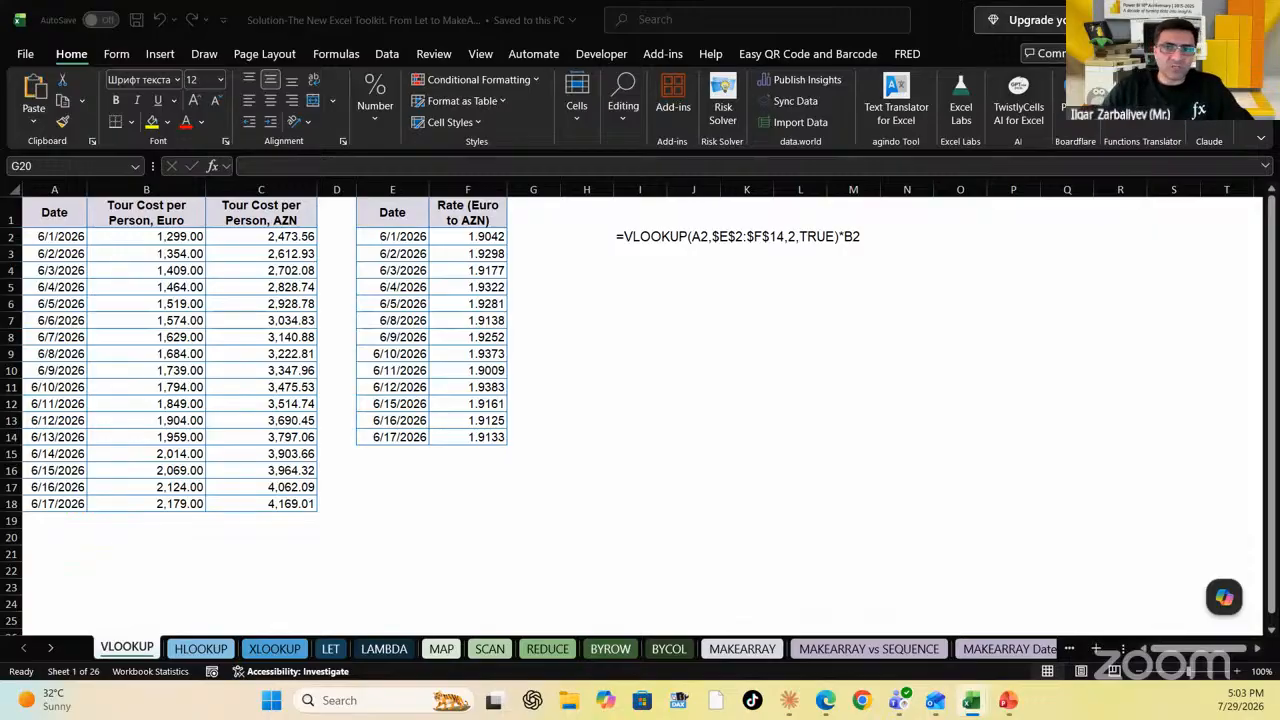
# Start and cancel several entries in cell G20, leaving it unchanged
pyautogui.write('=')
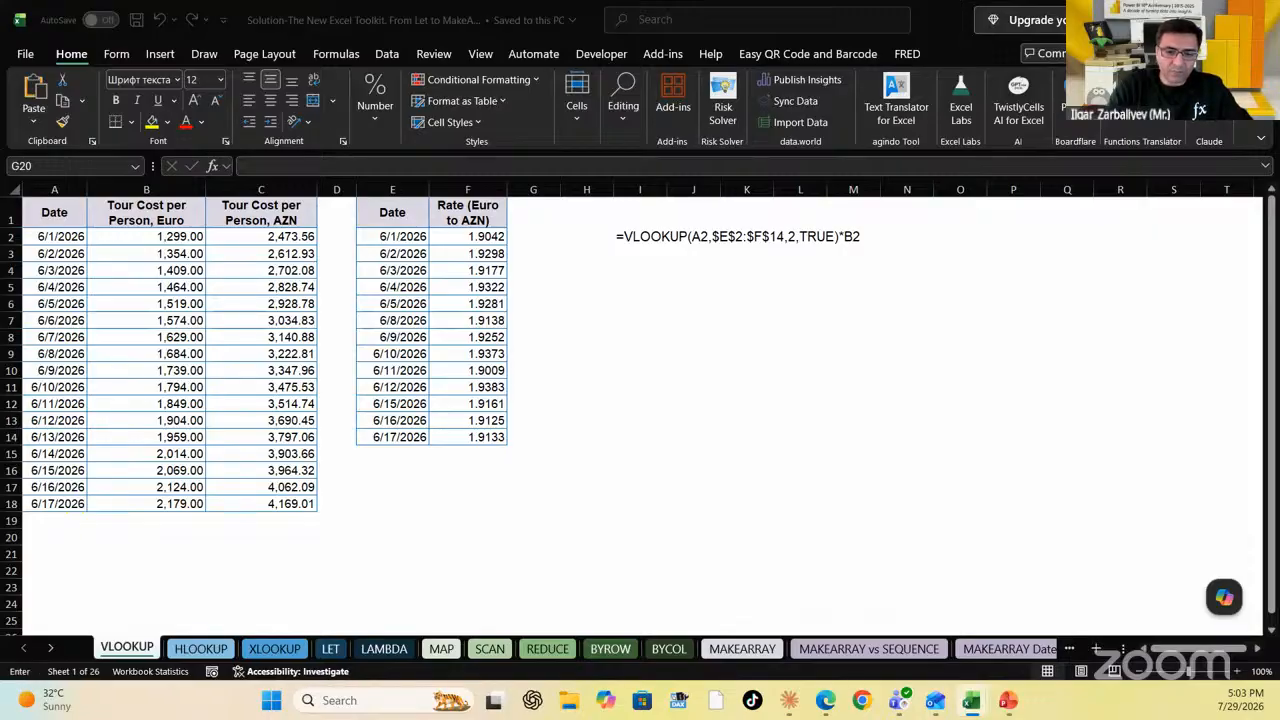
pyautogui.press('Escape')
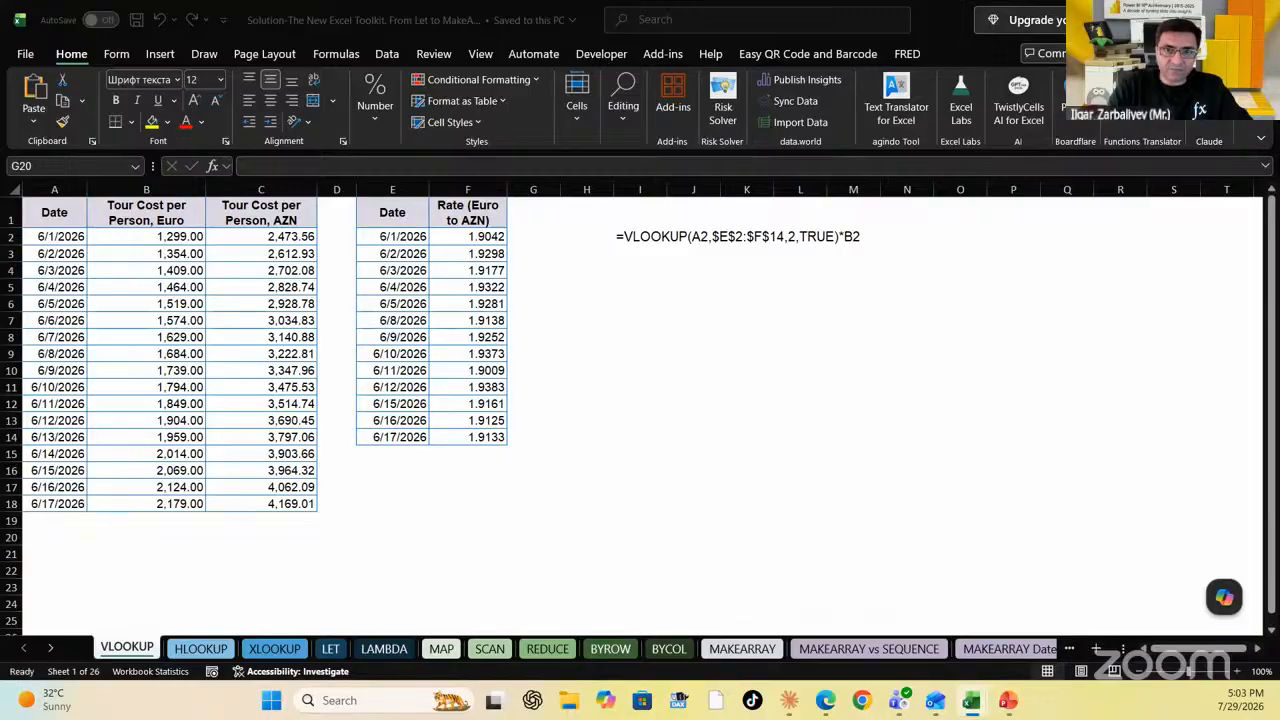
pyautogui.press('F2')
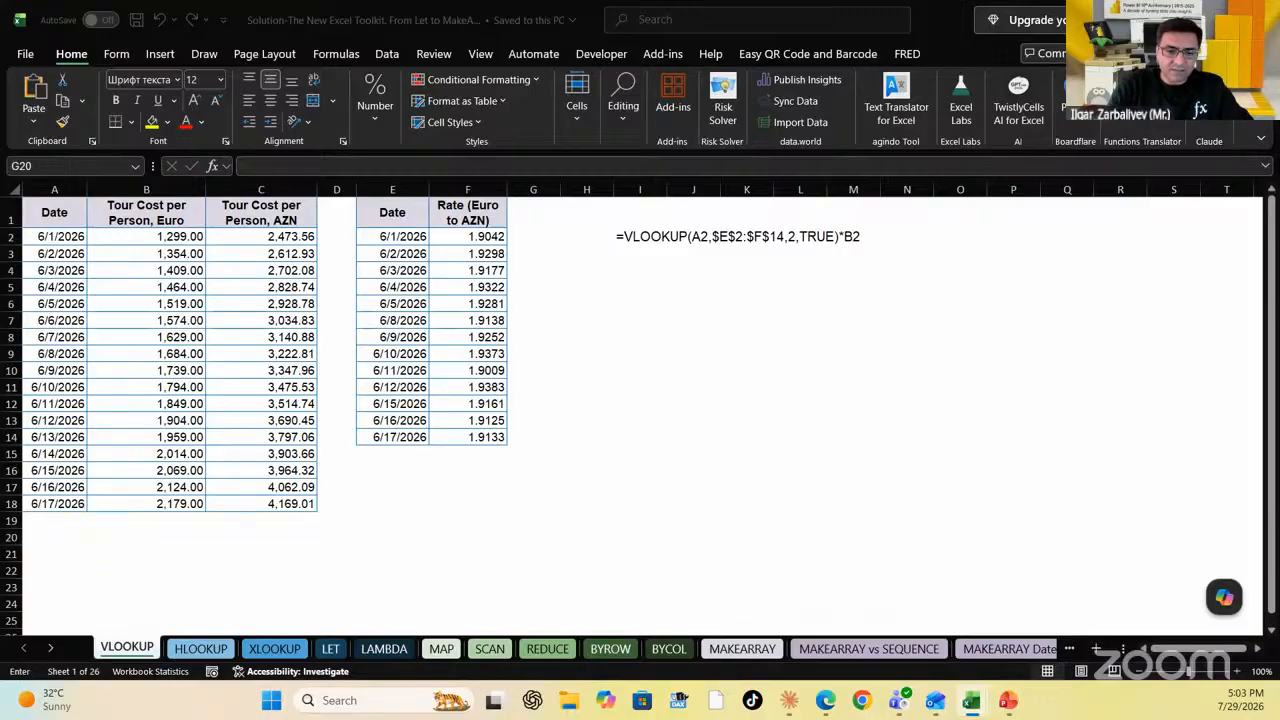
pyautogui.press('Escape')
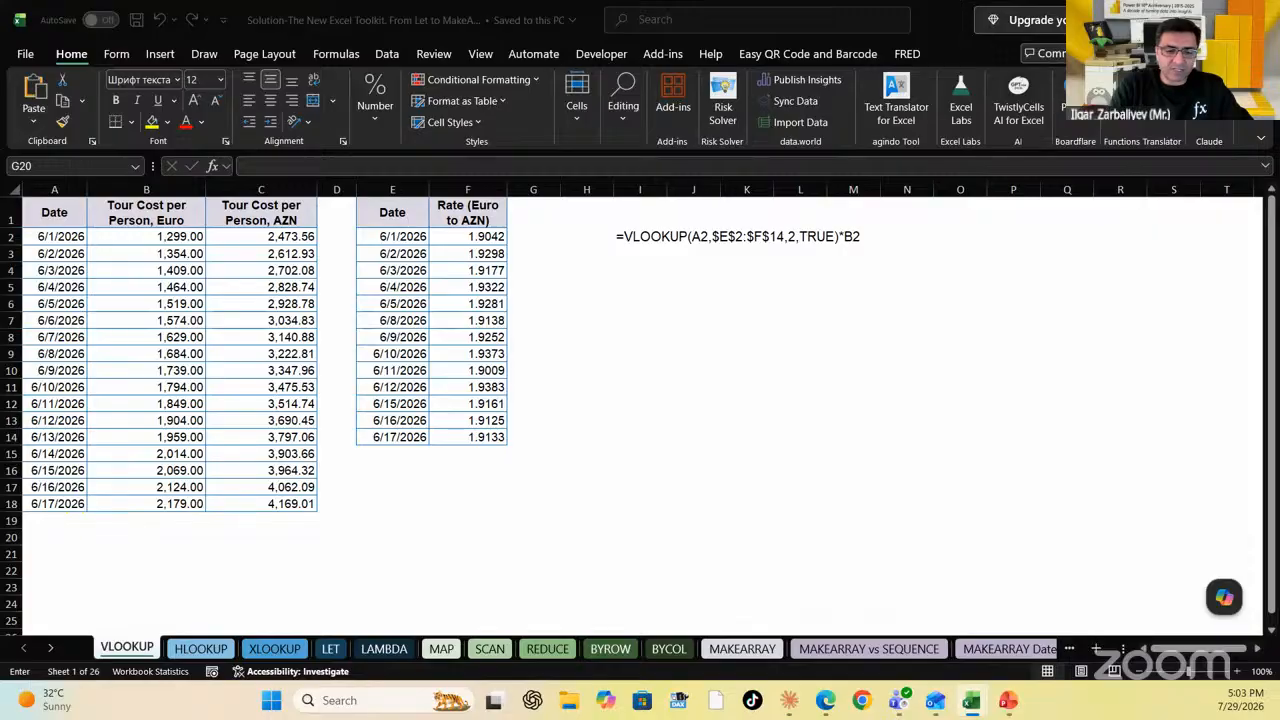
pyautogui.press('Escape')
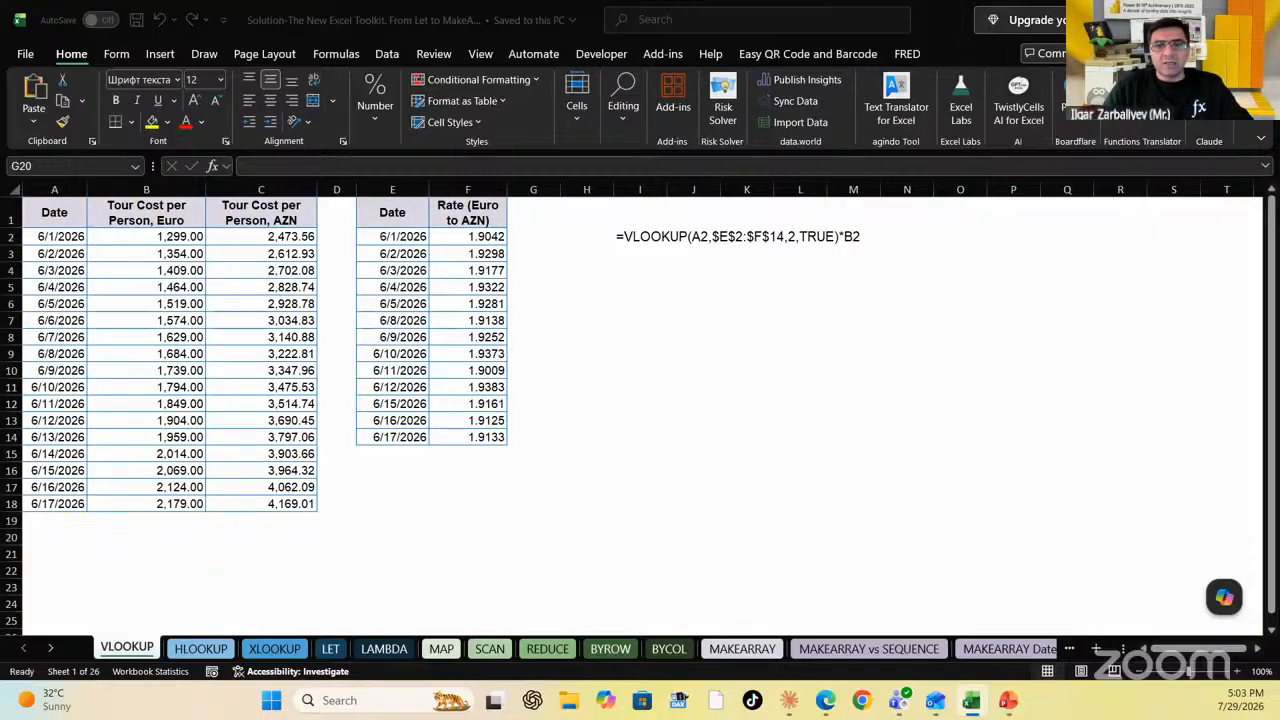
pyautogui.press('F2')
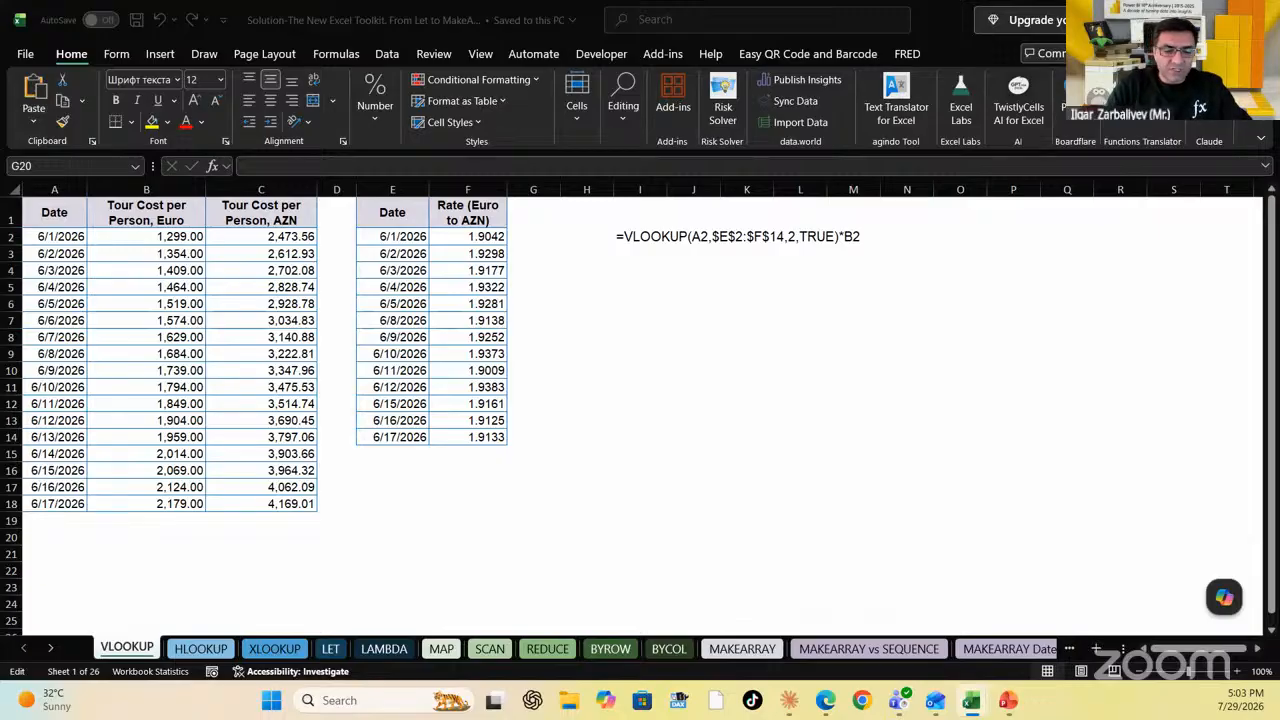
pyautogui.press('Escape')
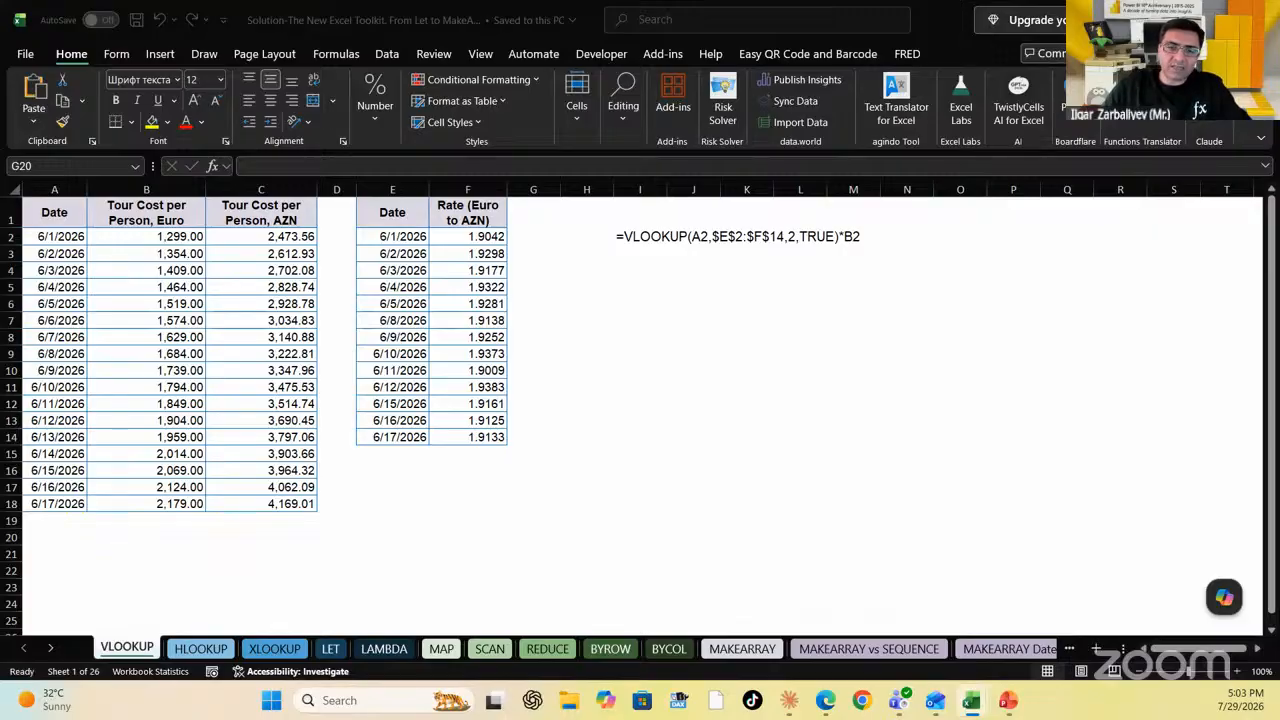
pyautogui.press('F2')
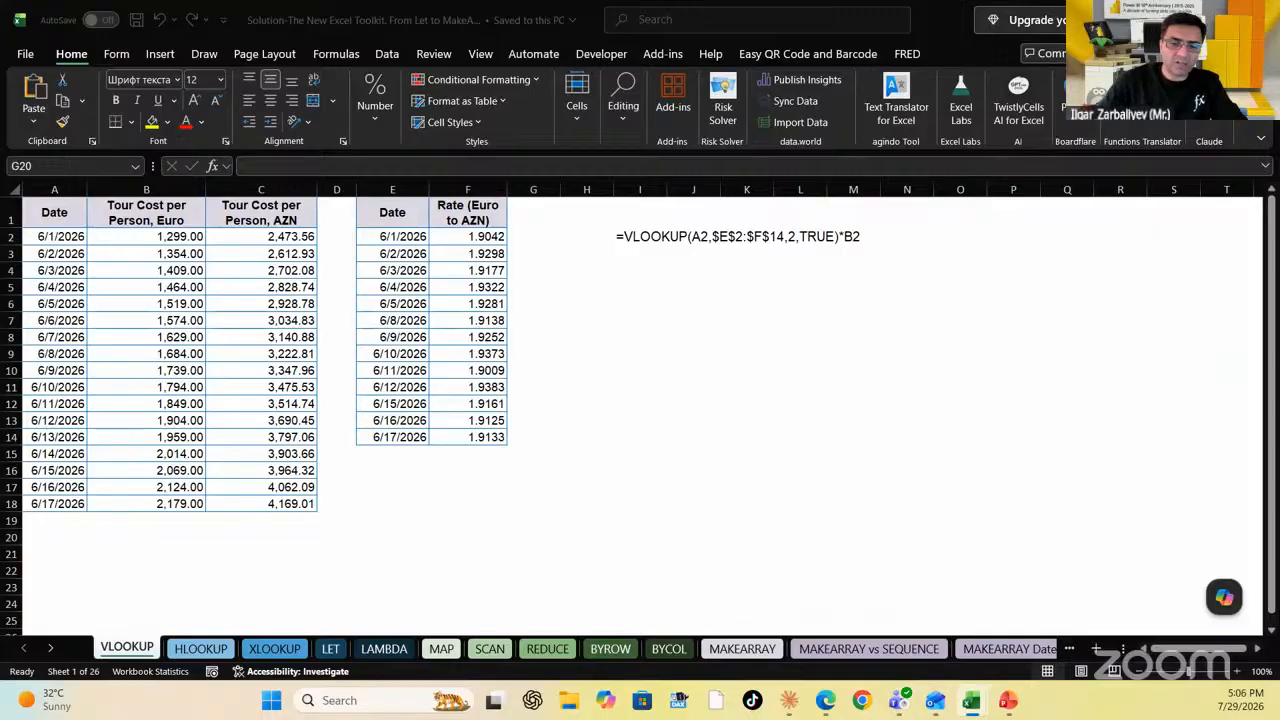
pyautogui.write('=')
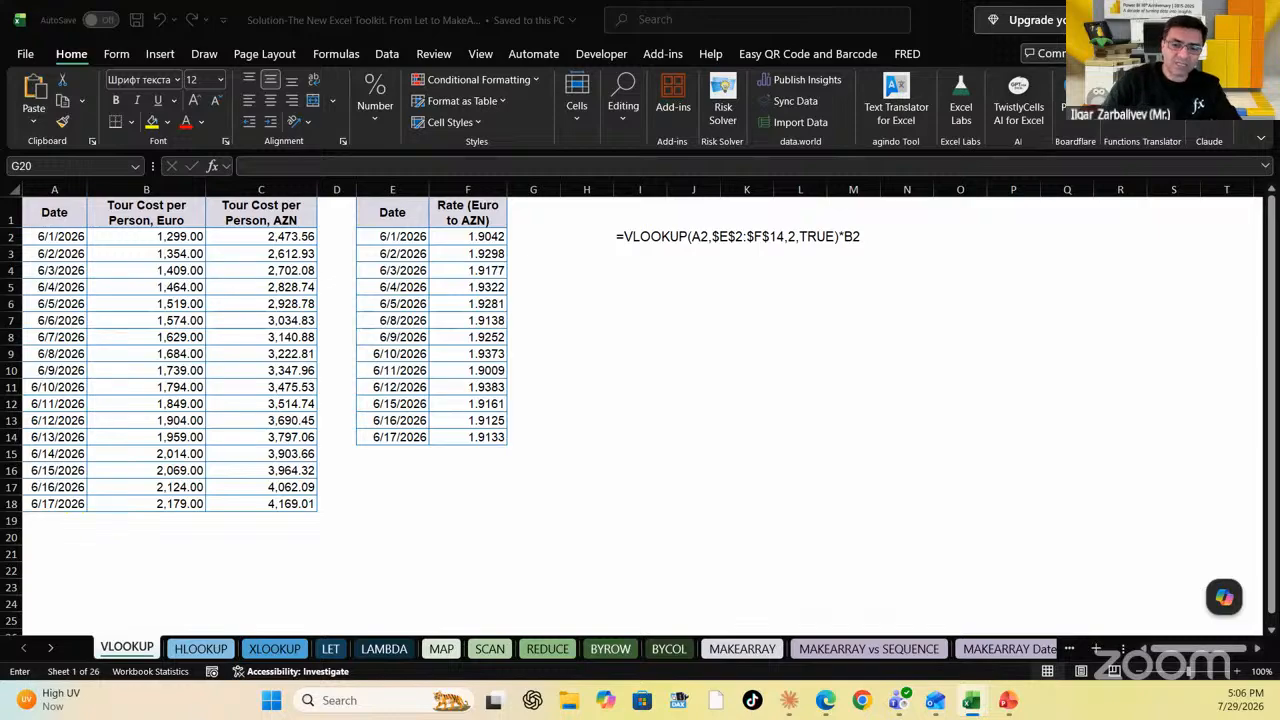
pyautogui.press('Escape')
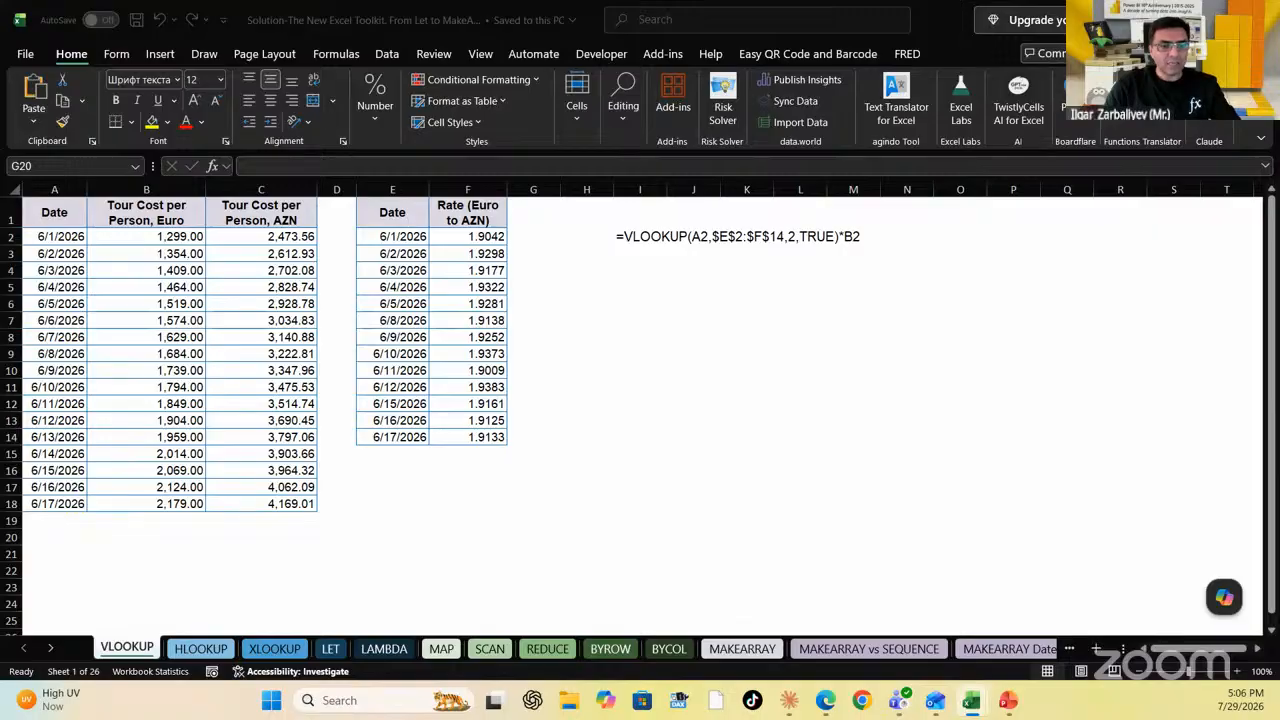
pyautogui.press('F2')
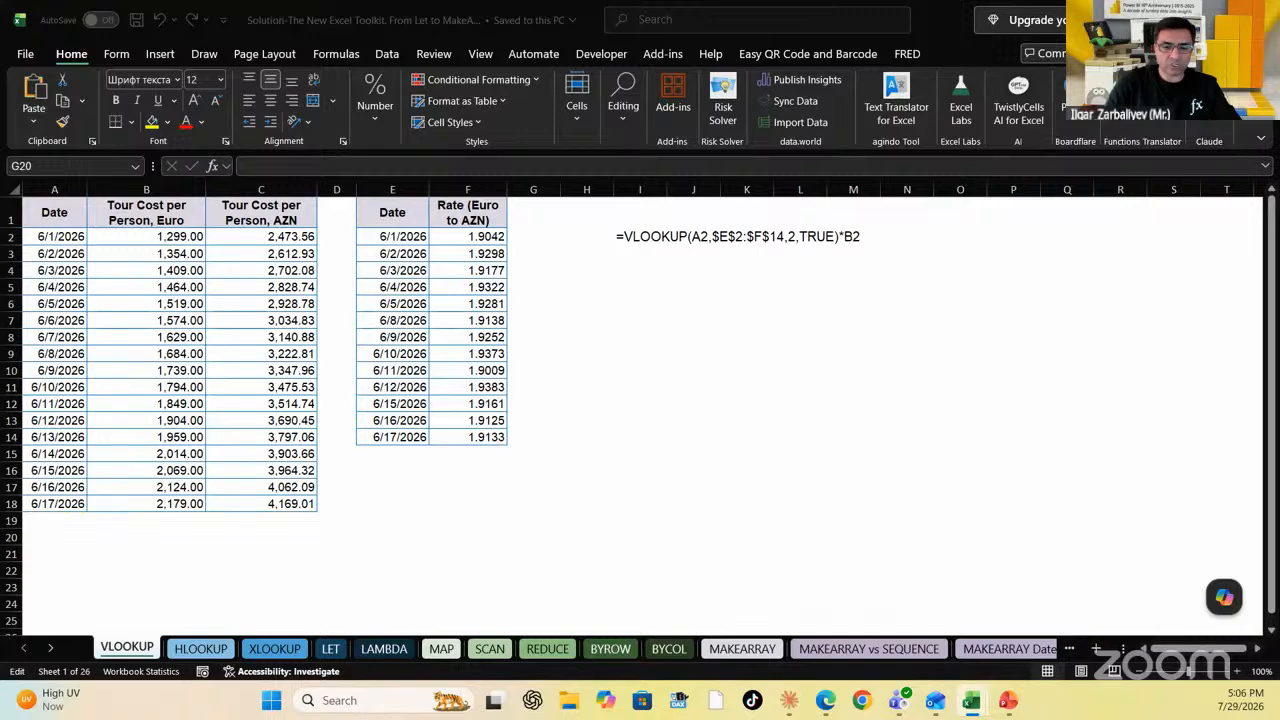
pyautogui.press('Escape')
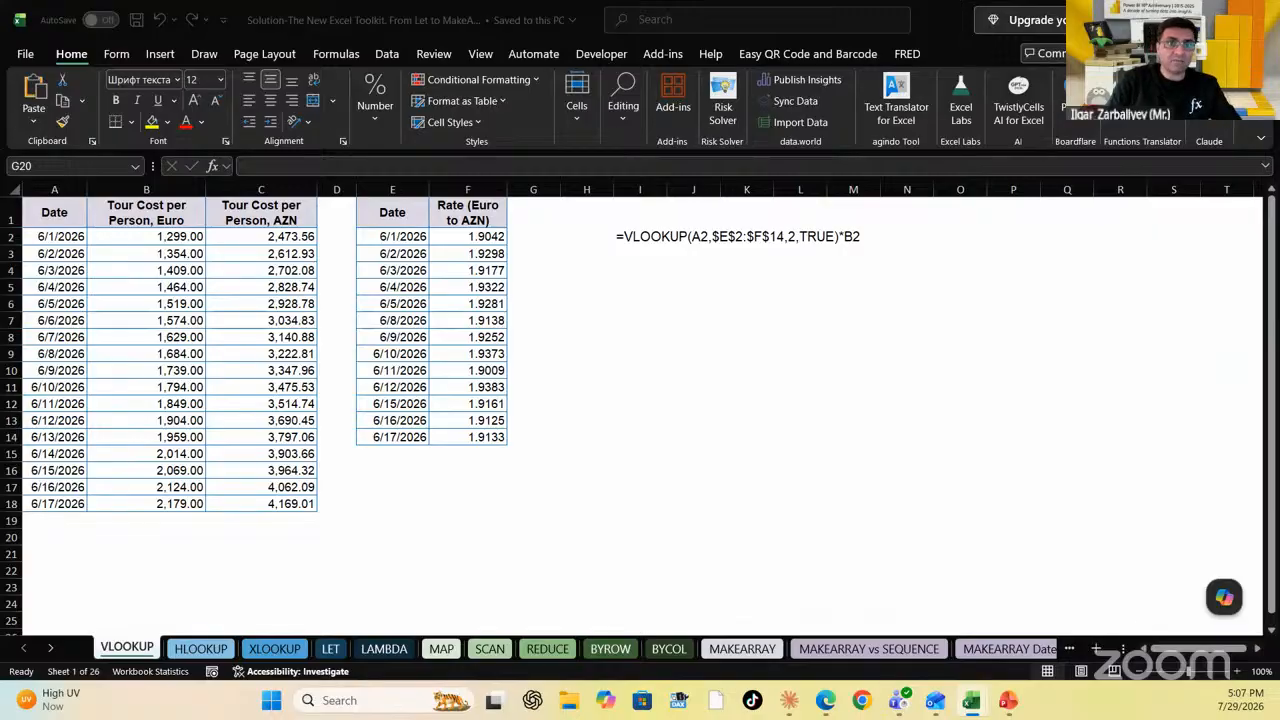
pyautogui.press('F2')
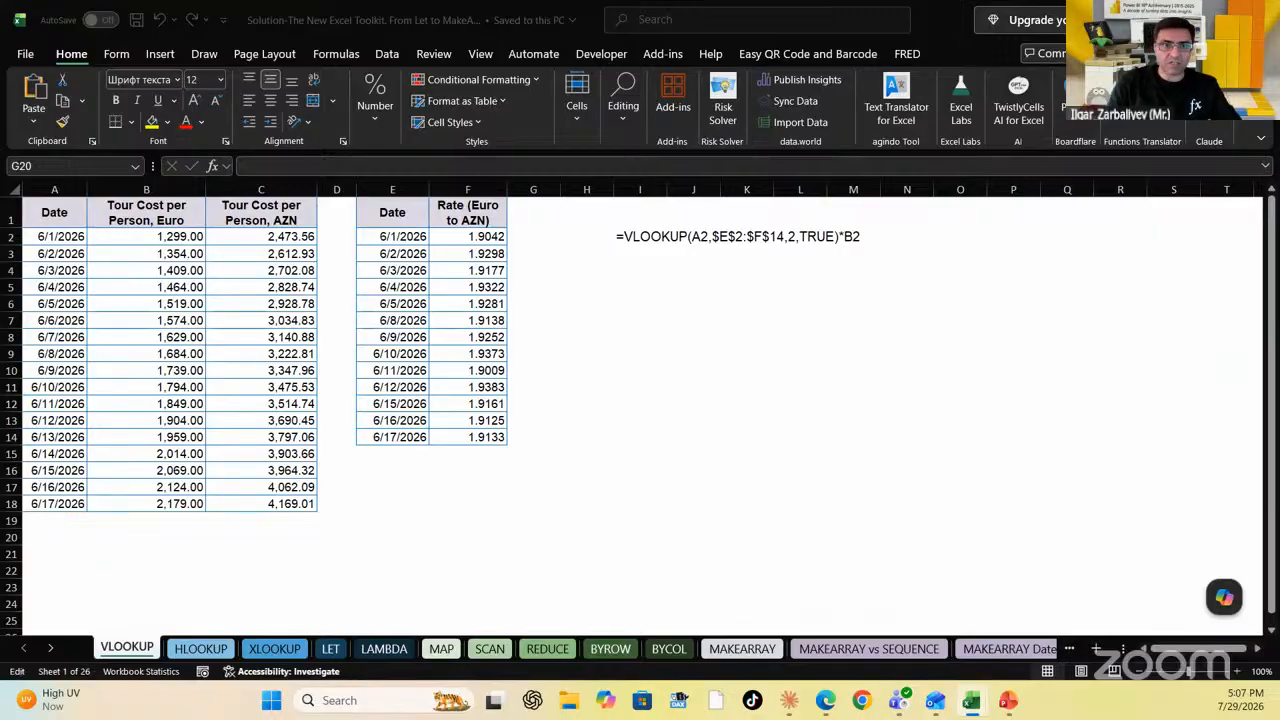
pyautogui.press('F2')
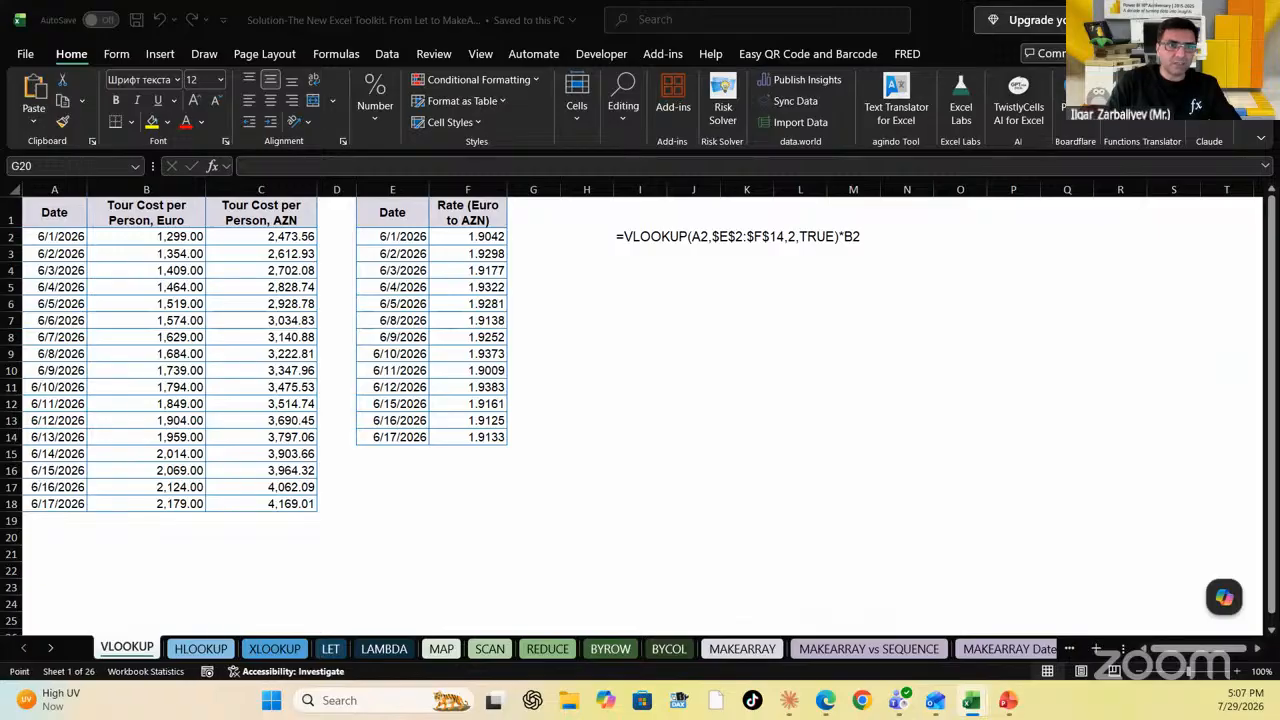
# Leave G20 as is, go to the HLOOKUP sheet and select B11 to show its formula
pyautogui.press('Escape')
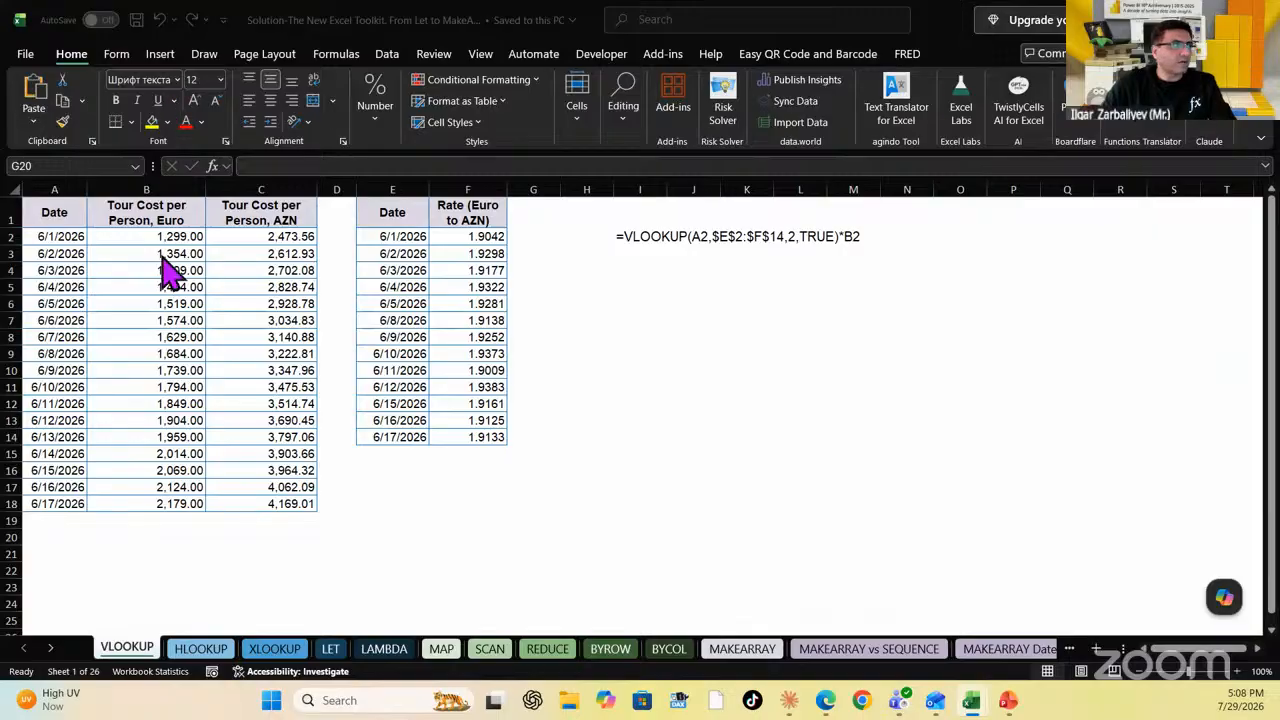
pyautogui.click(203, 650)
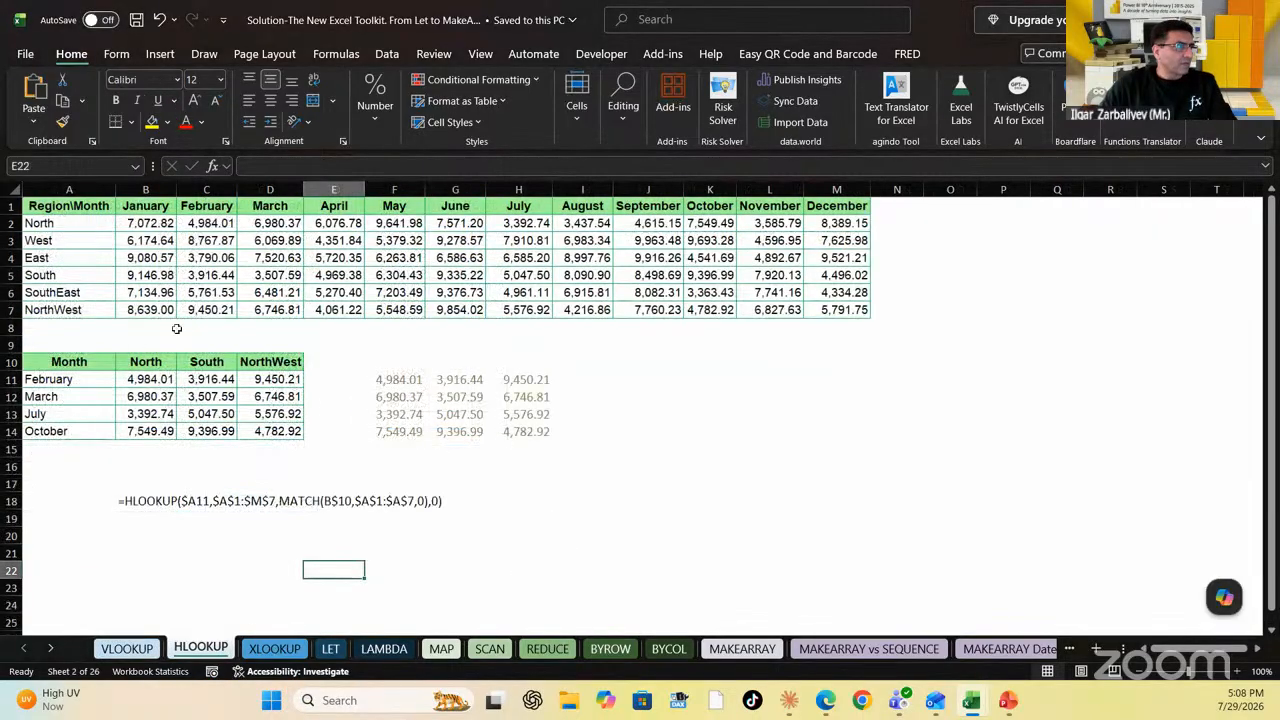
pyautogui.click(141, 379)
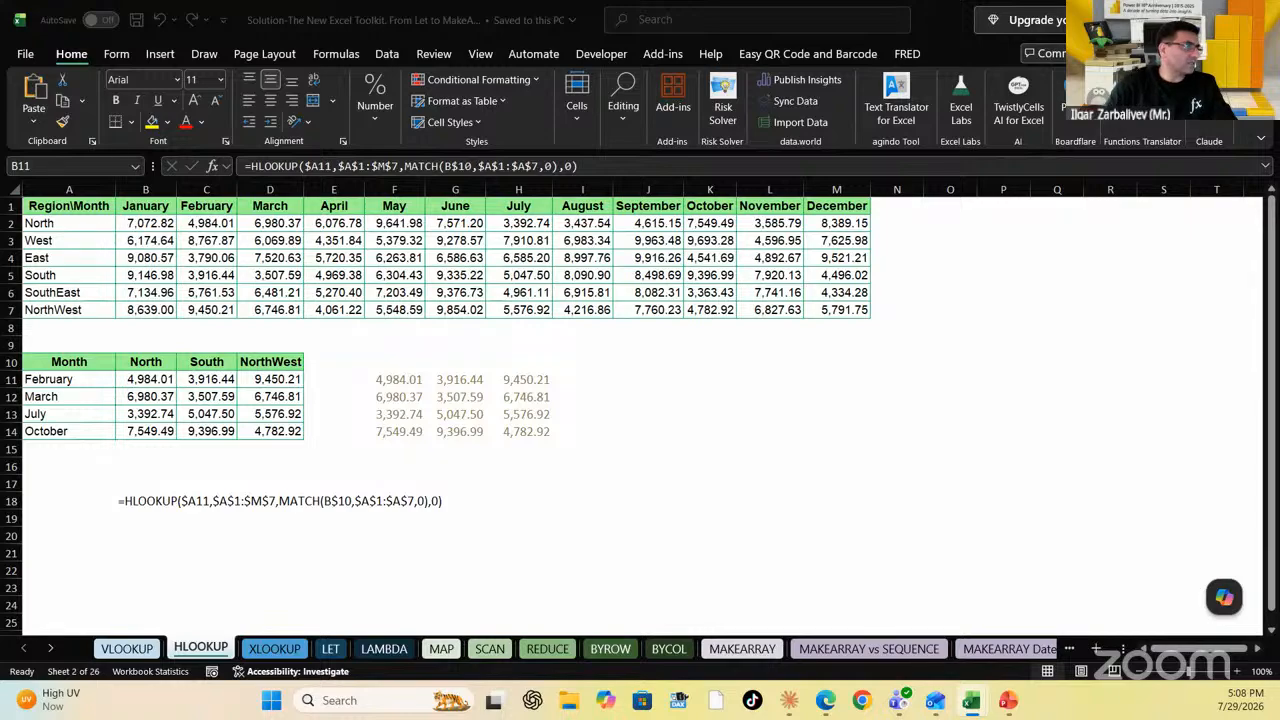
# Enter =HLOOKUP($A11,$A$1:$M$7,MATCH(B$10,$A$1:$A$7,0),0) in B11 and fill it across B11:D14
pyautogui.write('=')
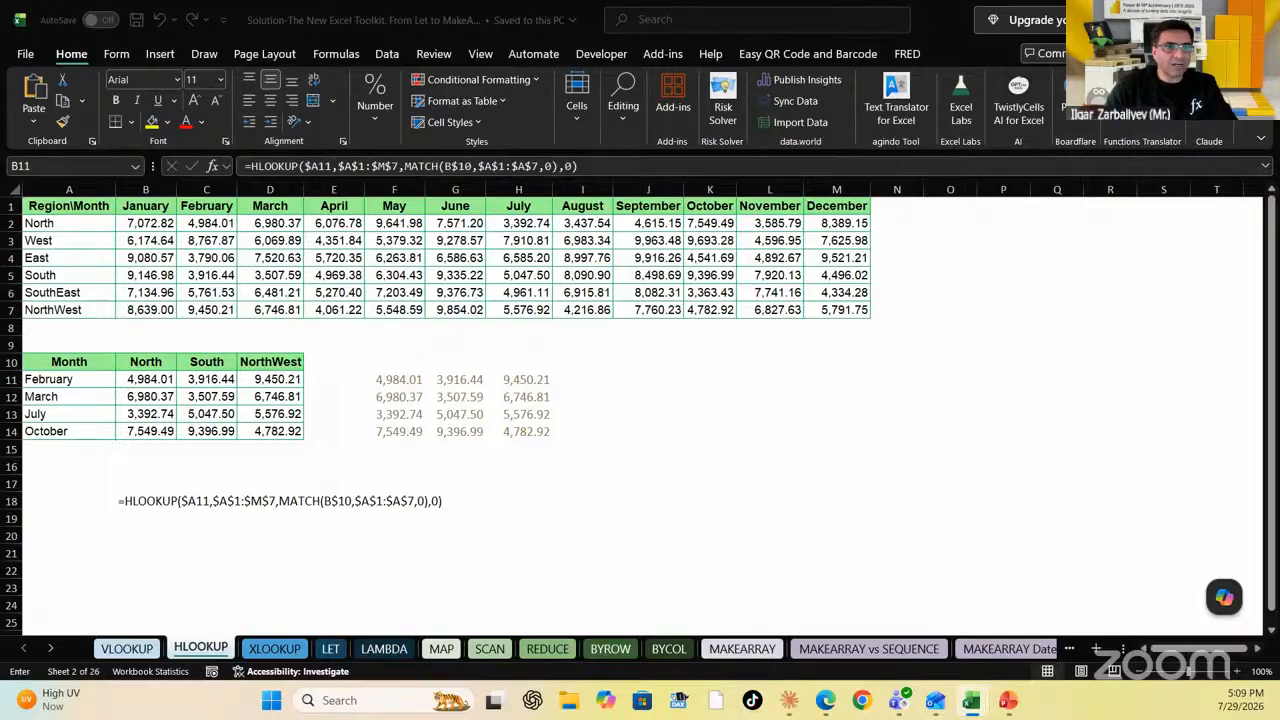
pyautogui.click(69, 380)
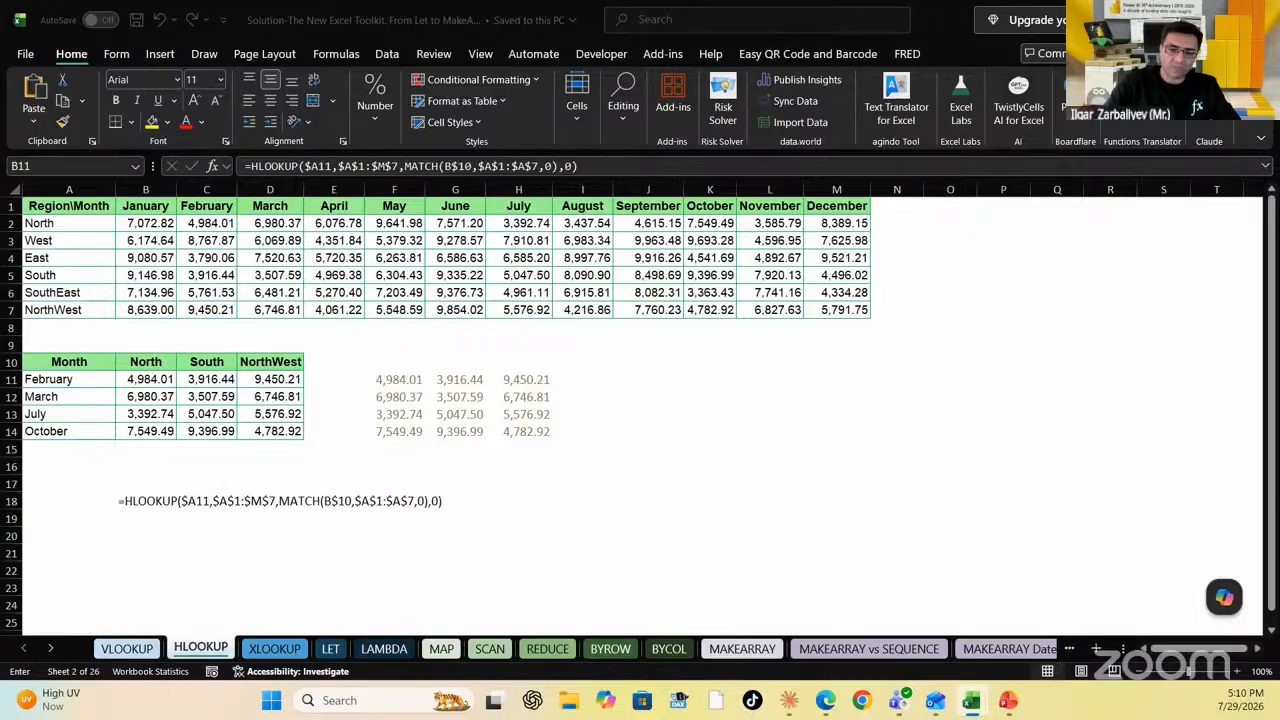
pyautogui.press('Escape')
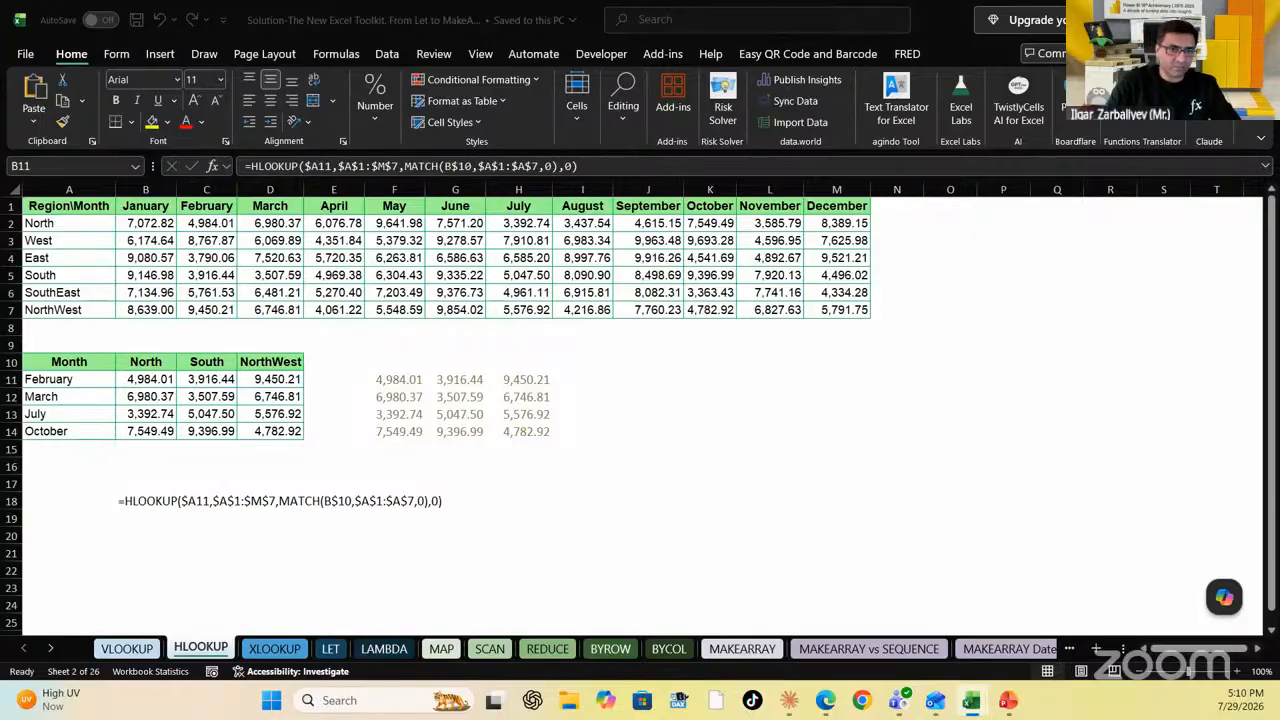
pyautogui.moveTo(176, 387); pyautogui.dragTo(176, 402)
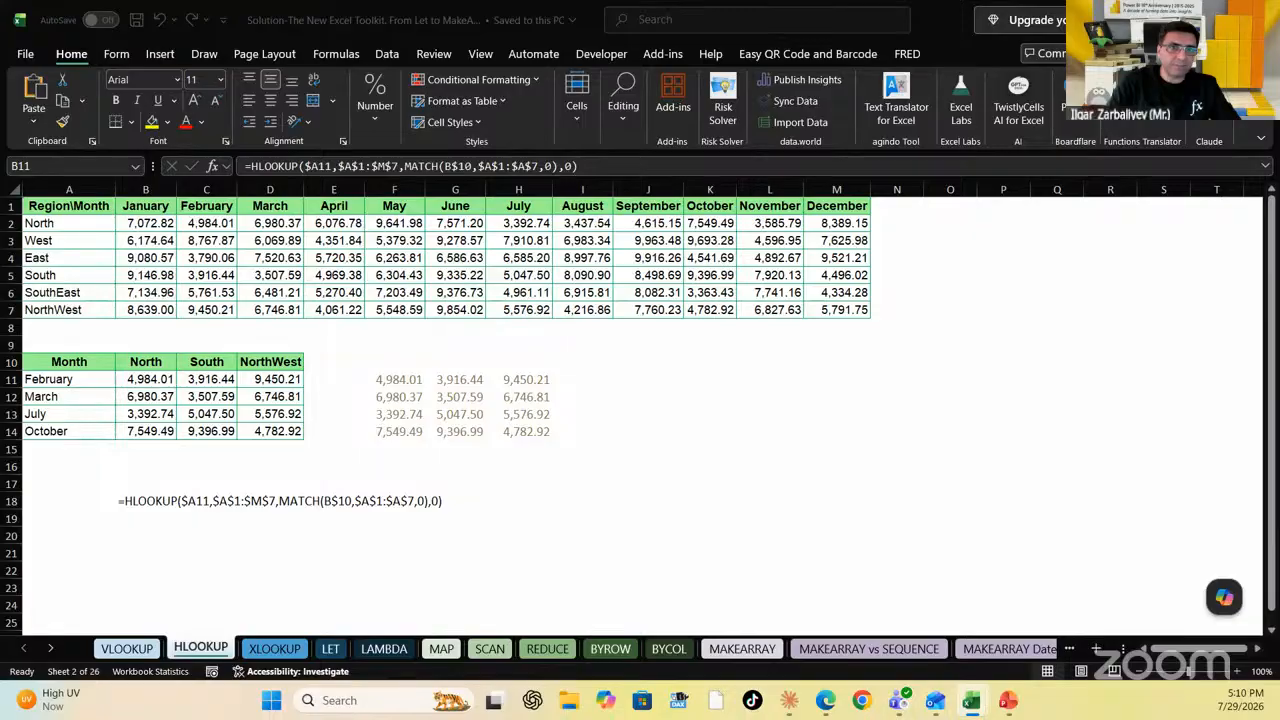
# Open B11 for editing and cancel, keeping its HLOOKUP formula unchanged
pyautogui.press('F2')
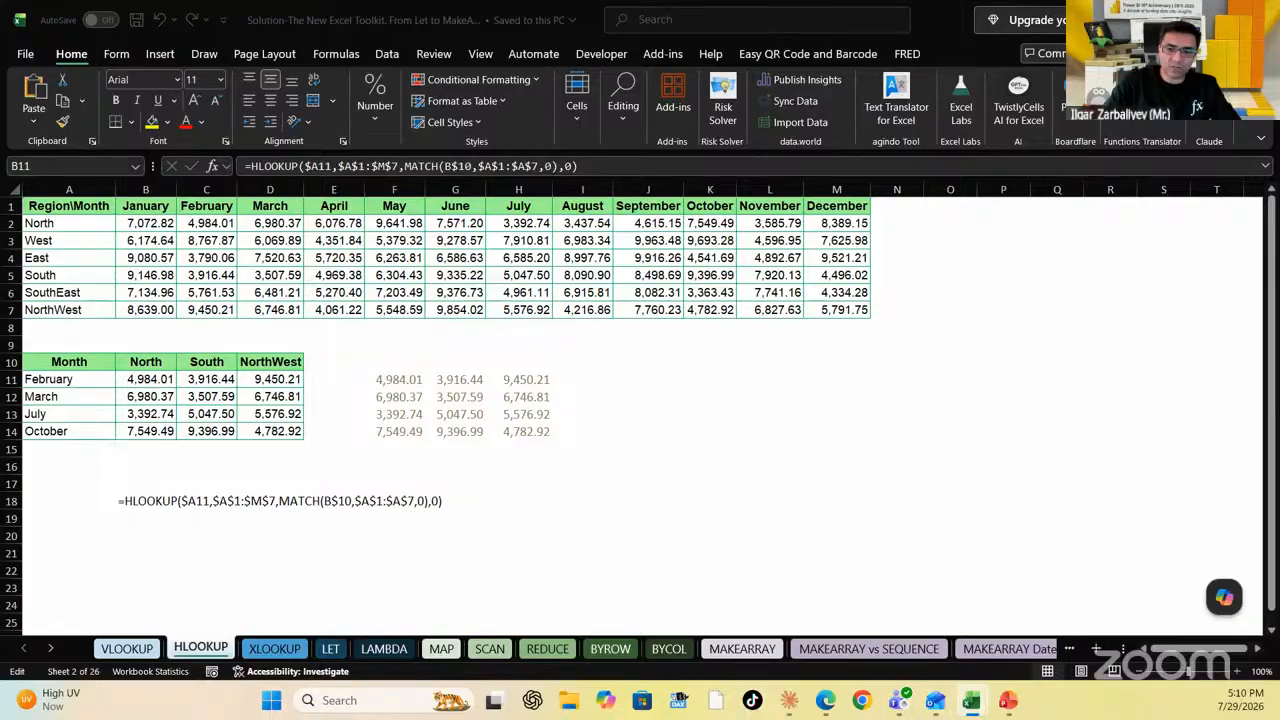
pyautogui.press('Escape')
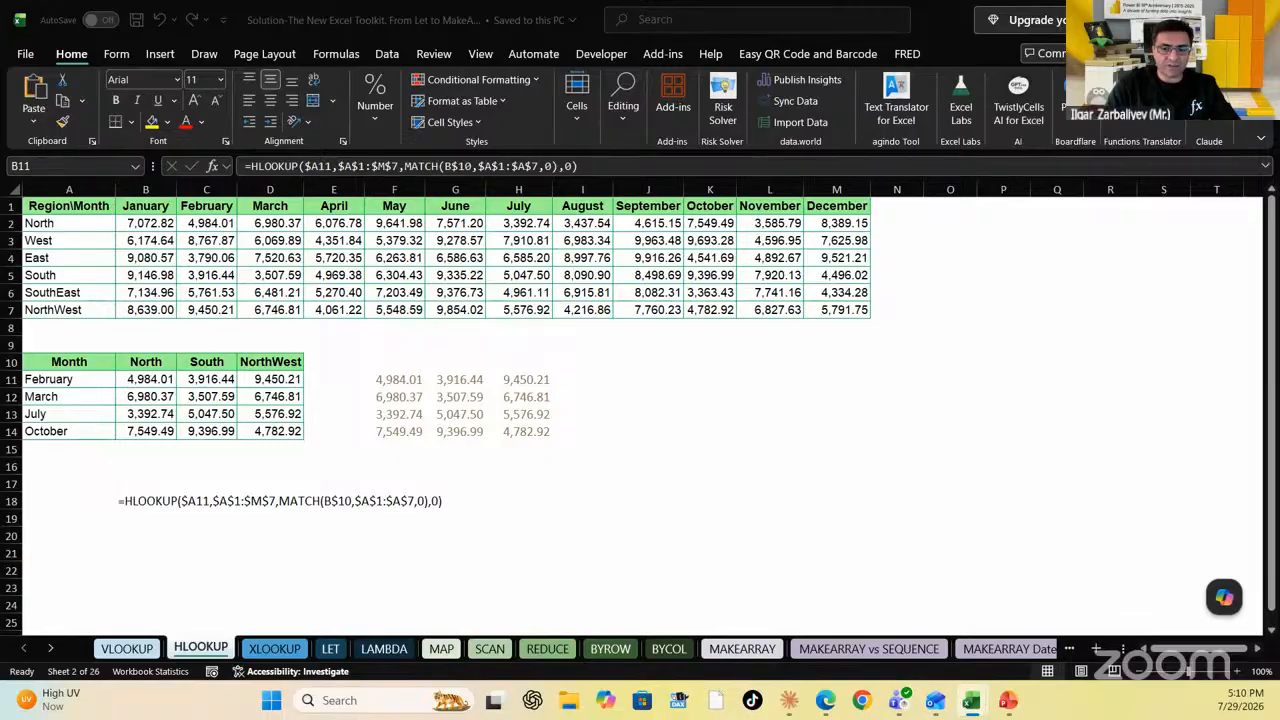
pyautogui.press('F2')
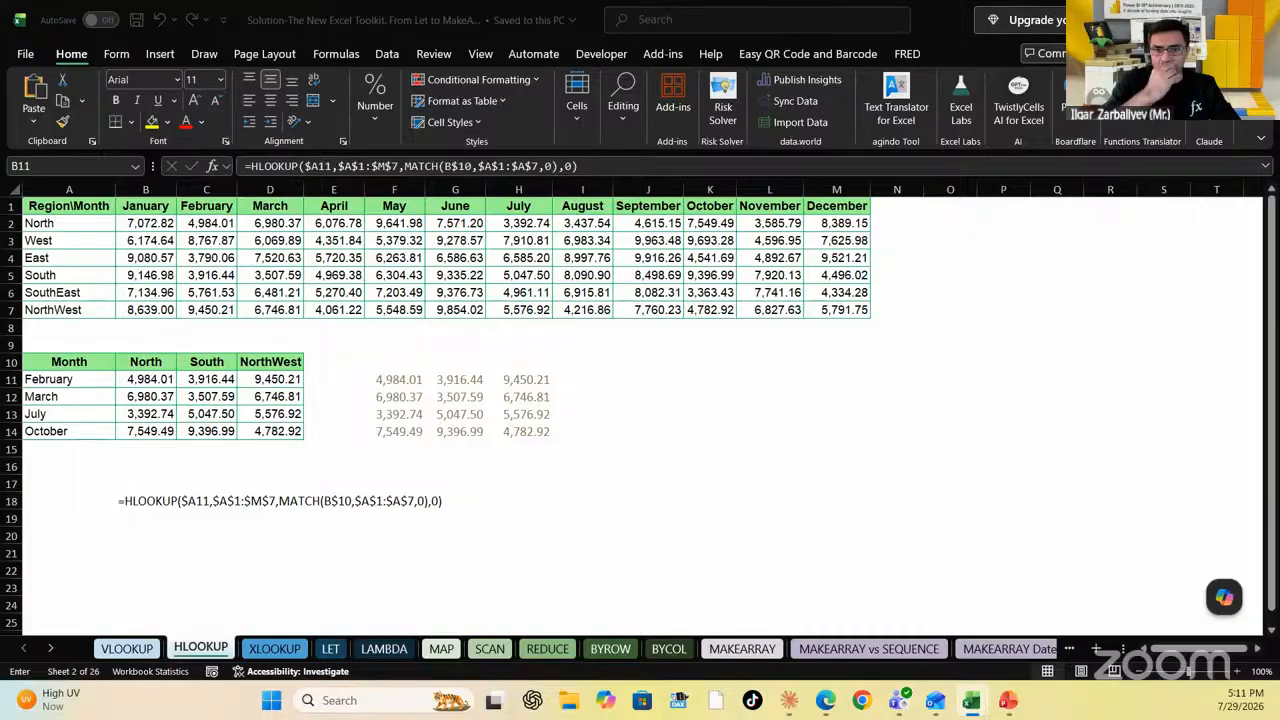
pyautogui.press('Escape')
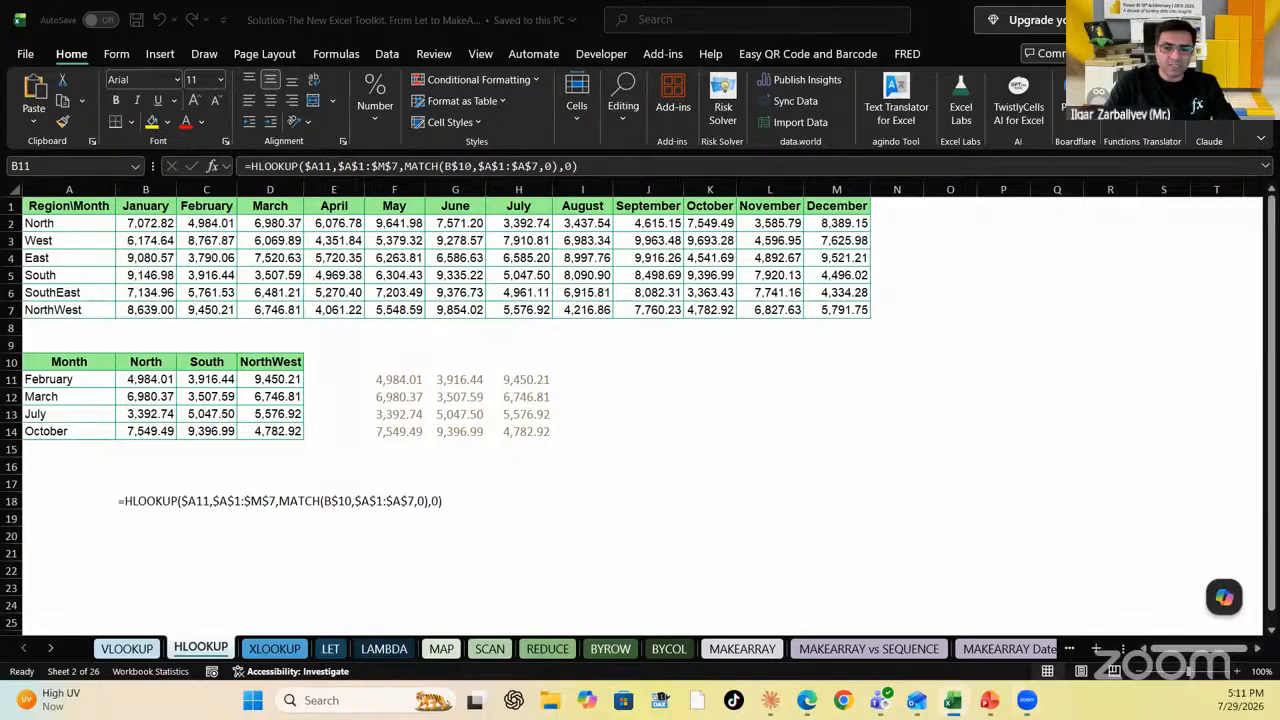
pyautogui.write('=')
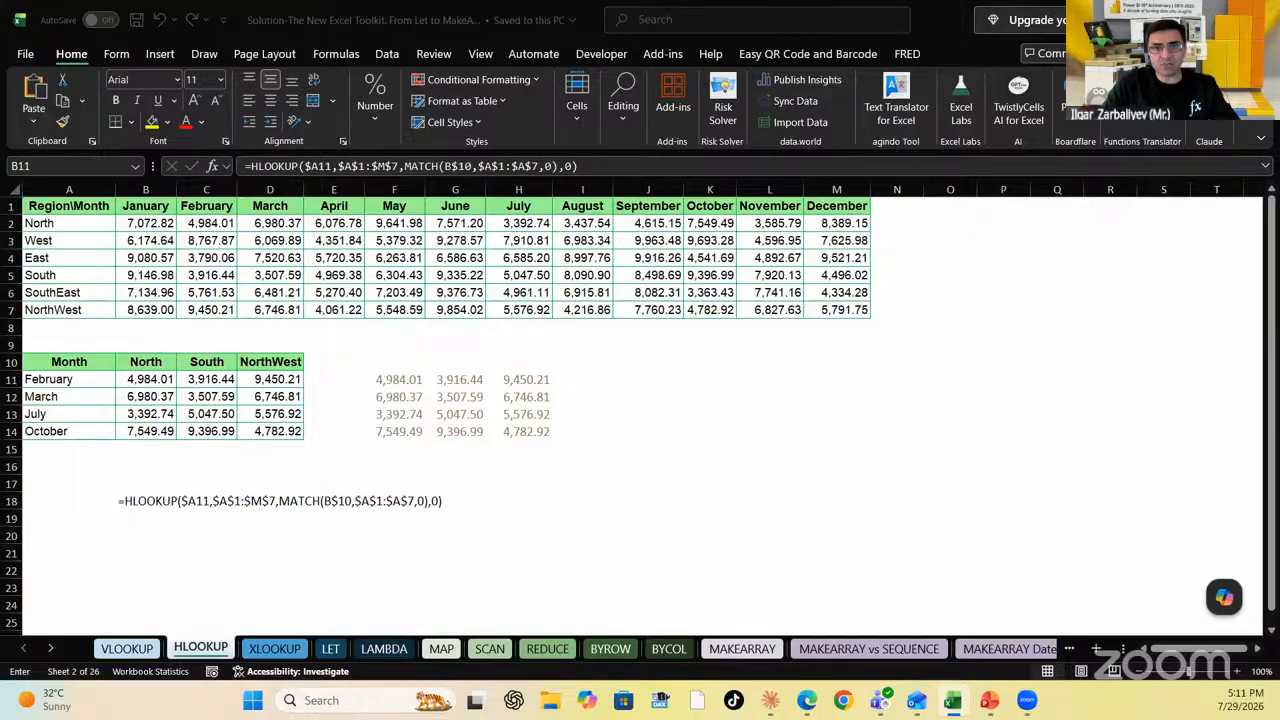
pyautogui.press('Escape')
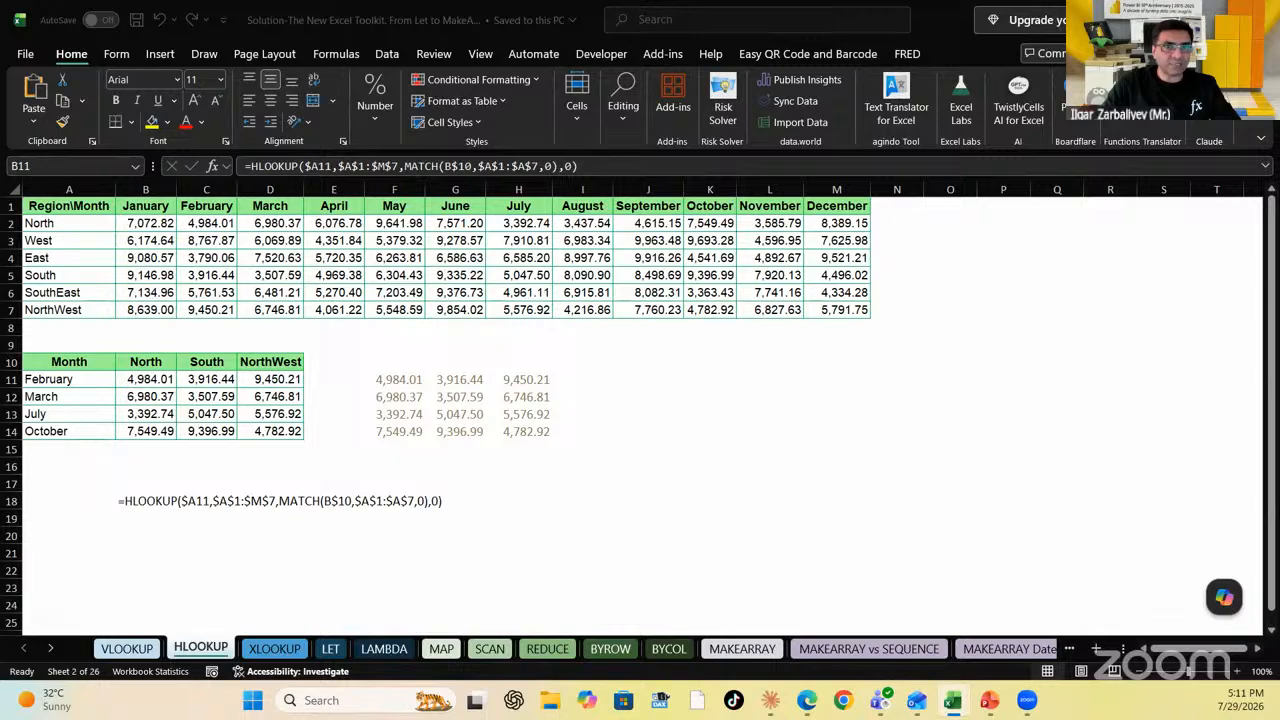
pyautogui.press('F2')
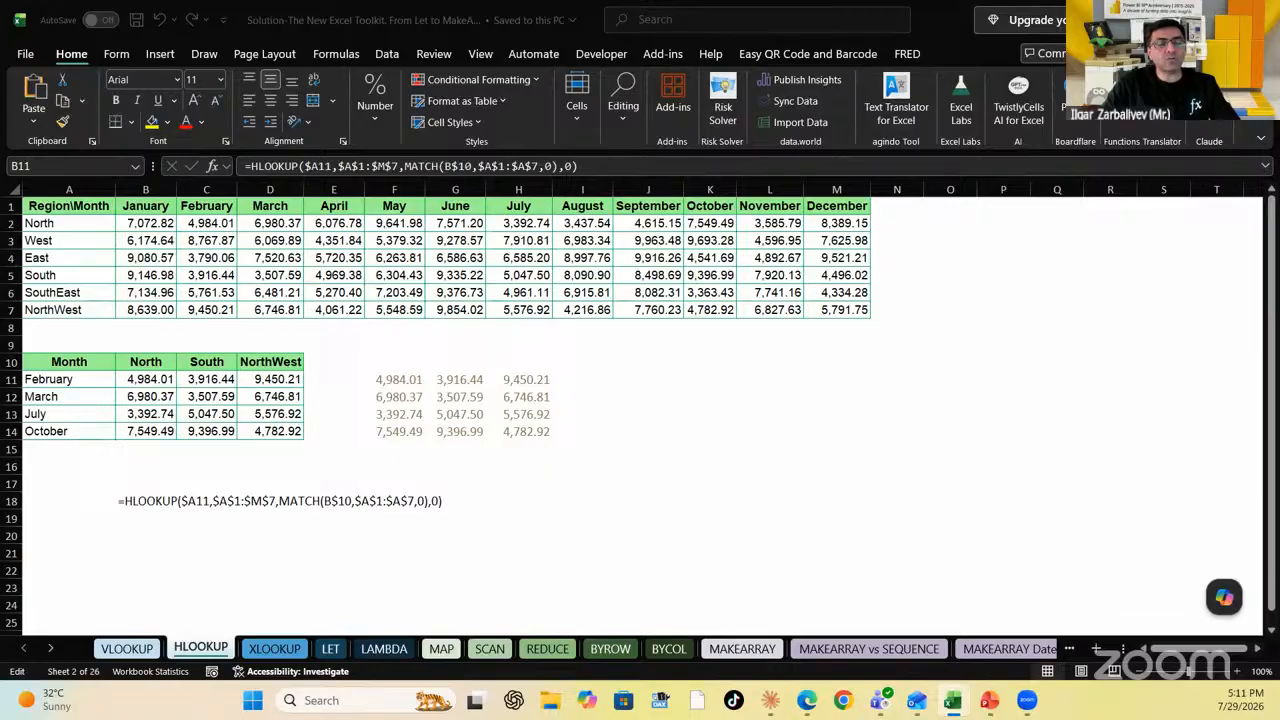
pyautogui.press('Escape')
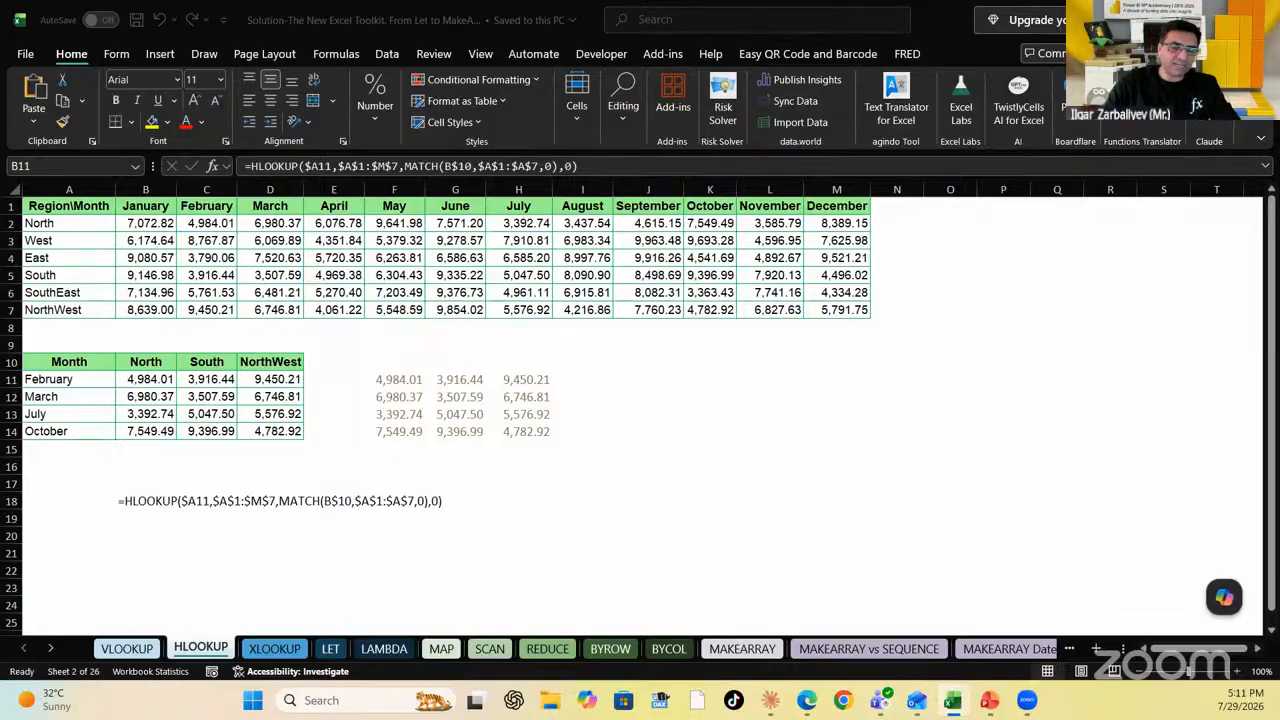
pyautogui.write('=')
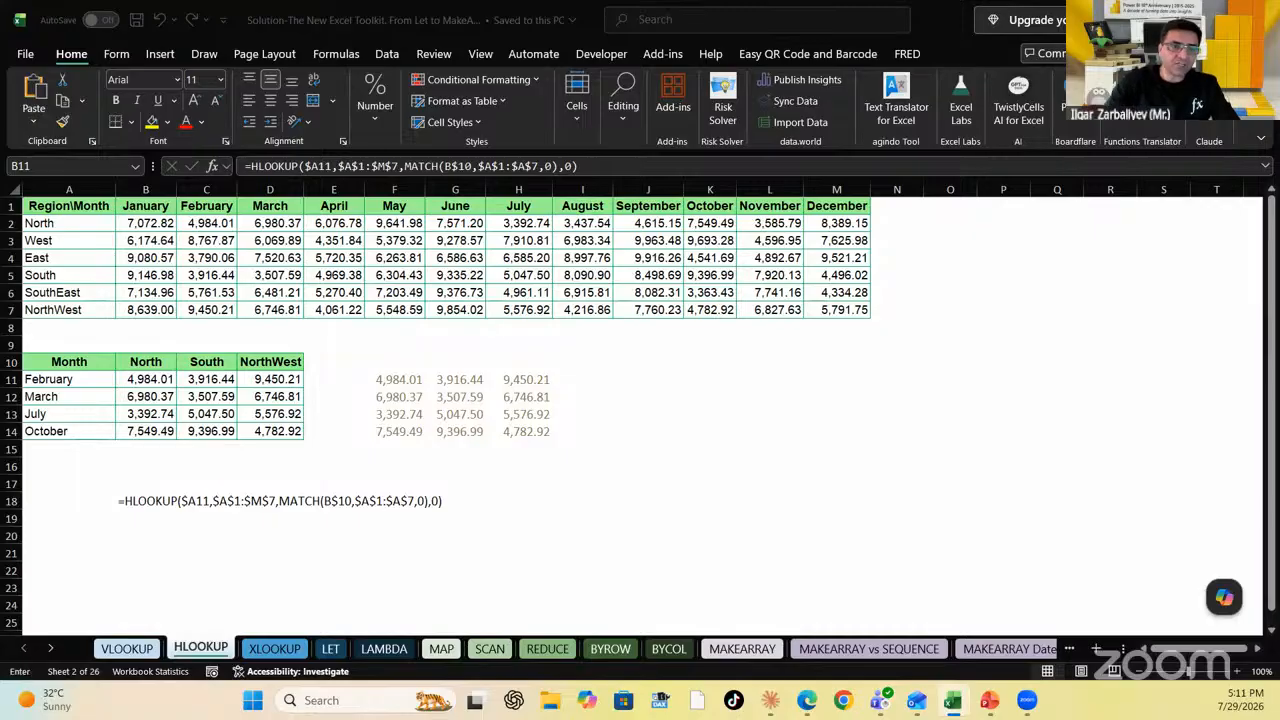
pyautogui.press('Left')
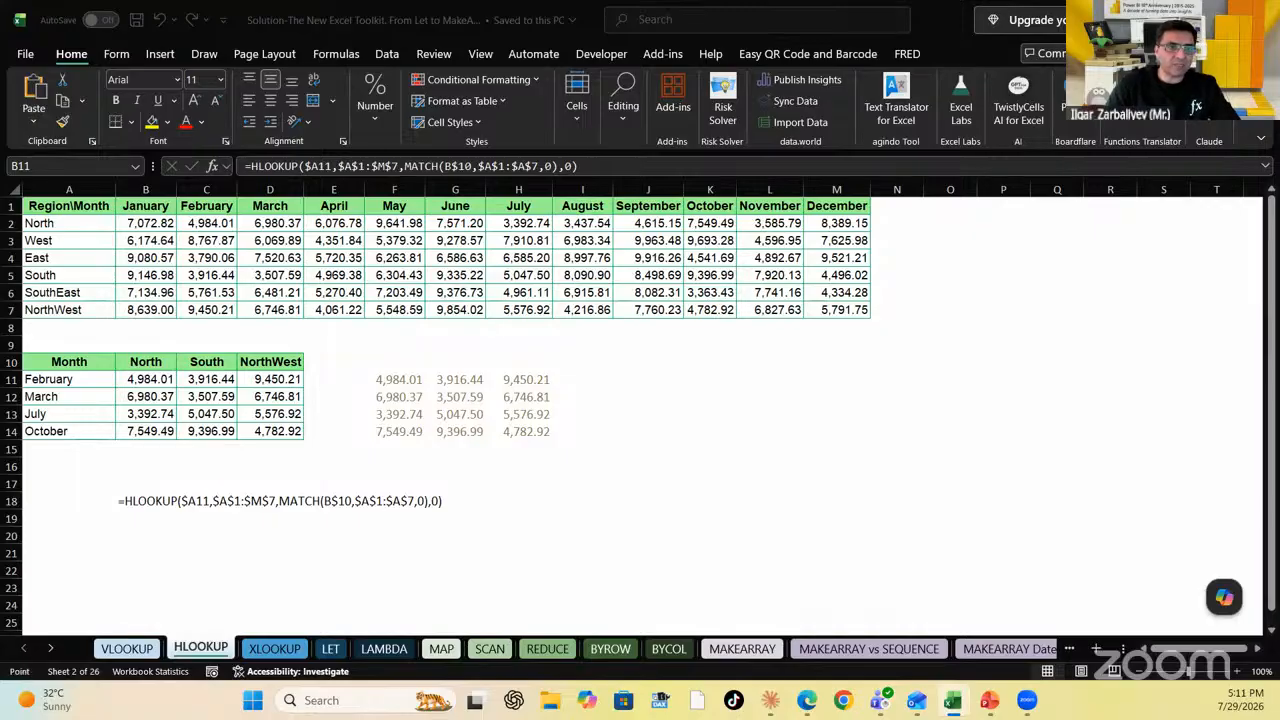
pyautogui.write(',')
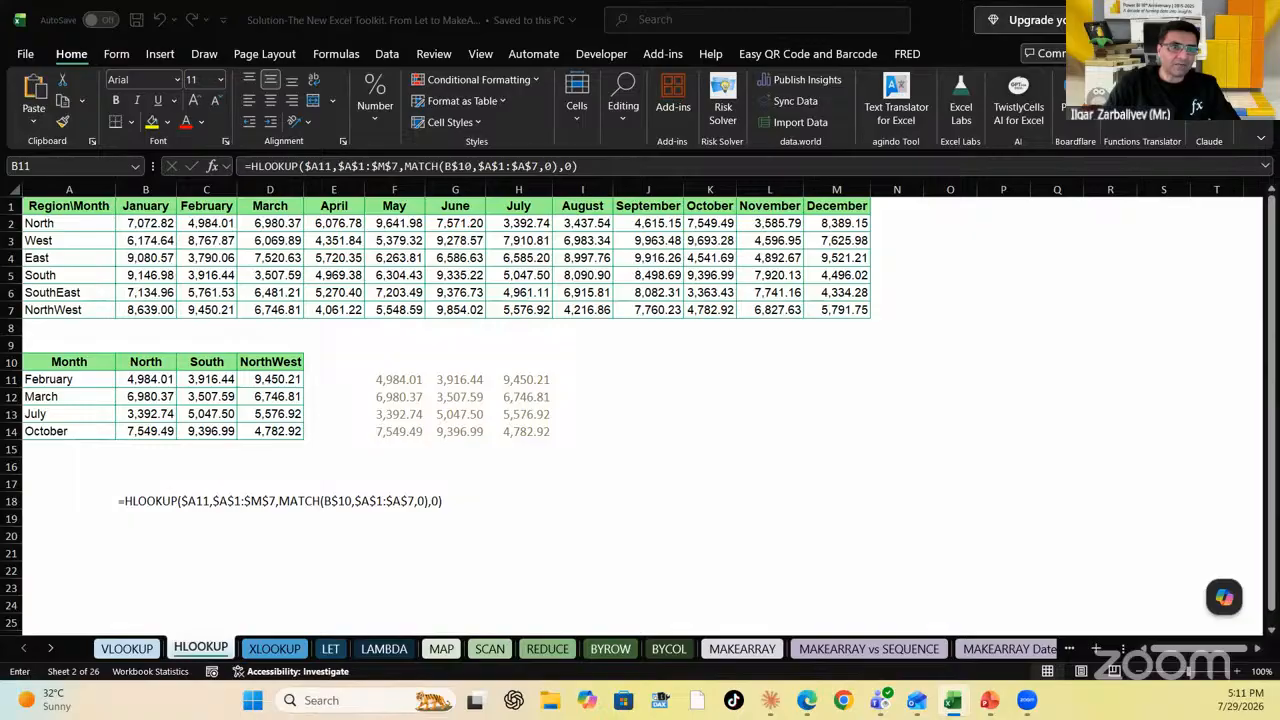
pyautogui.press('Up')
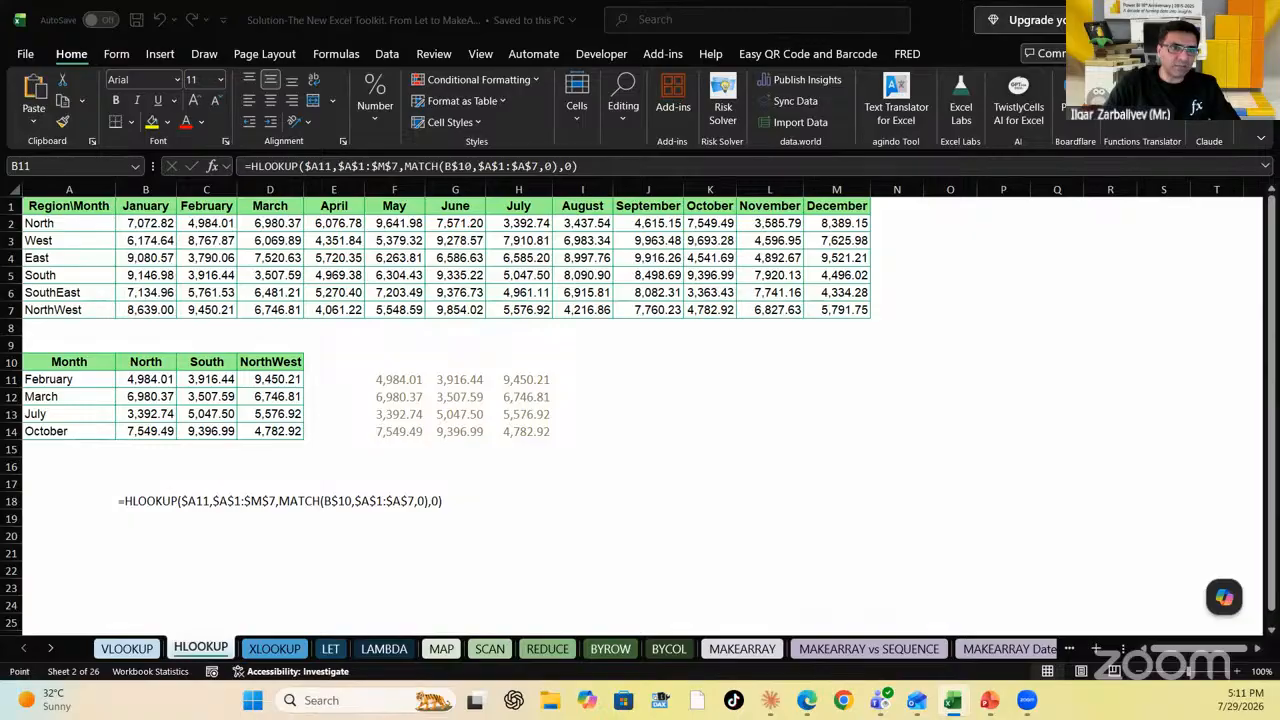
pyautogui.write(',')
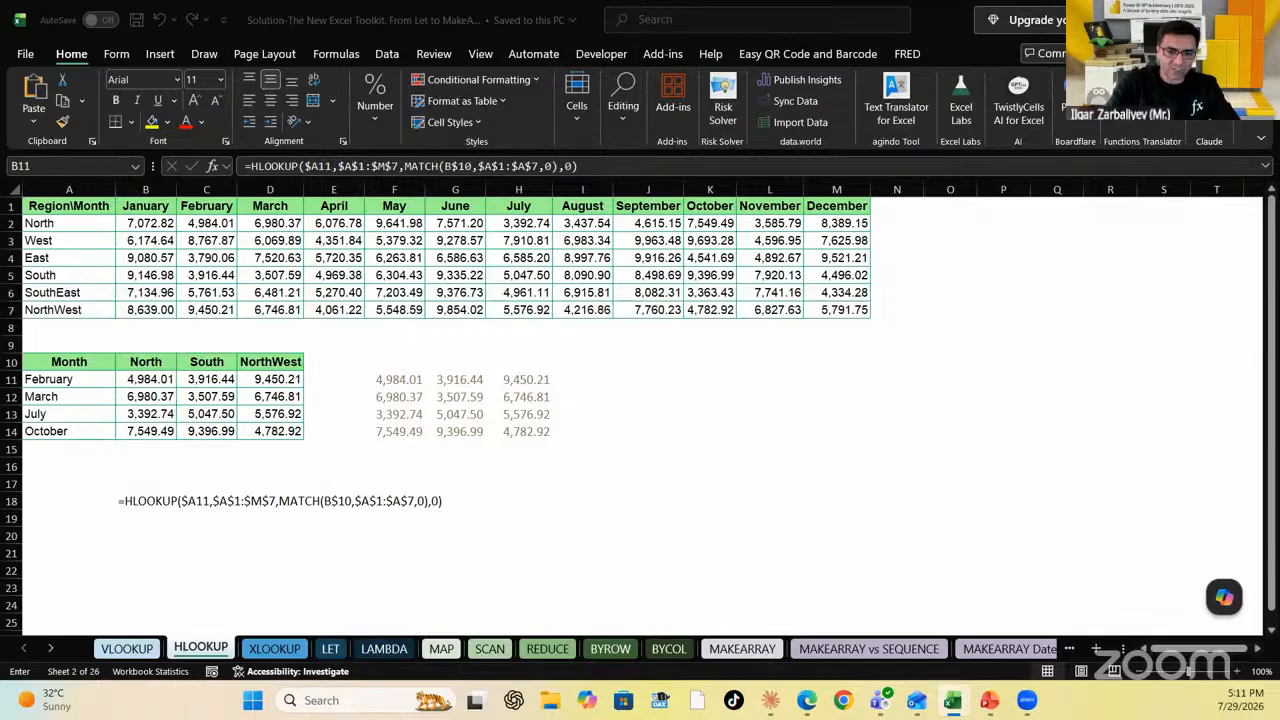
pyautogui.press('Return')
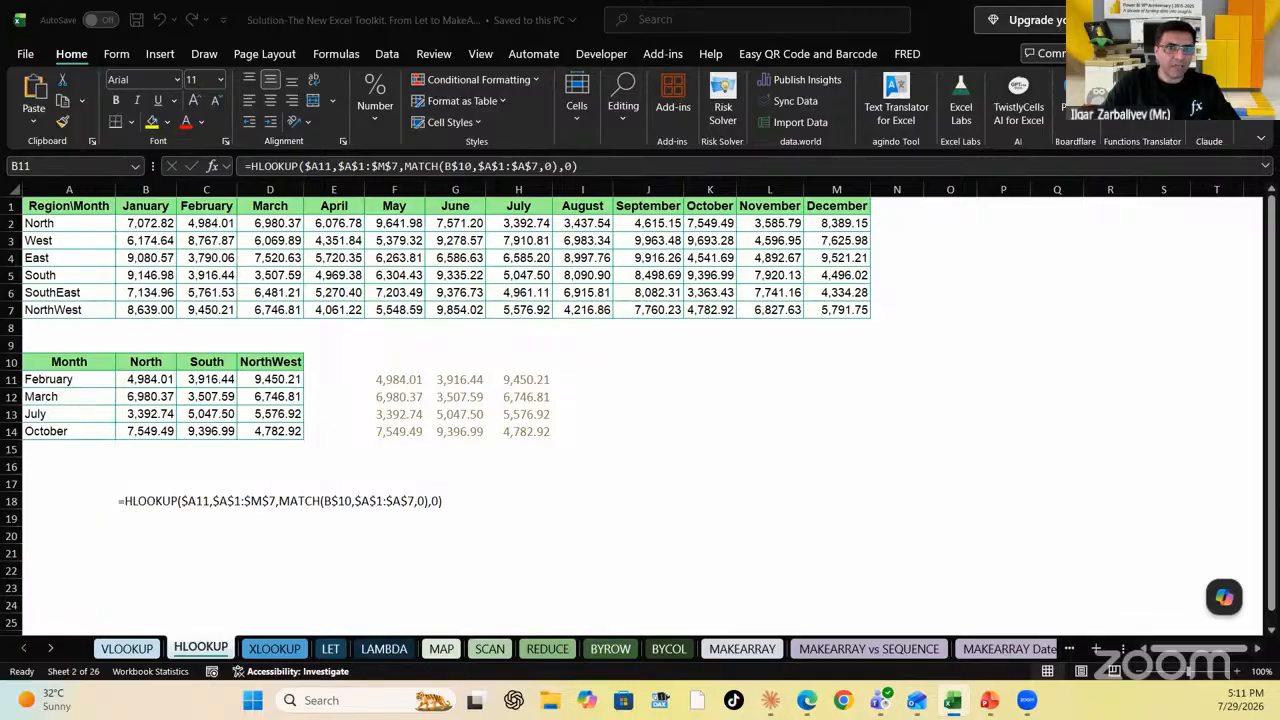
pyautogui.press('F2')
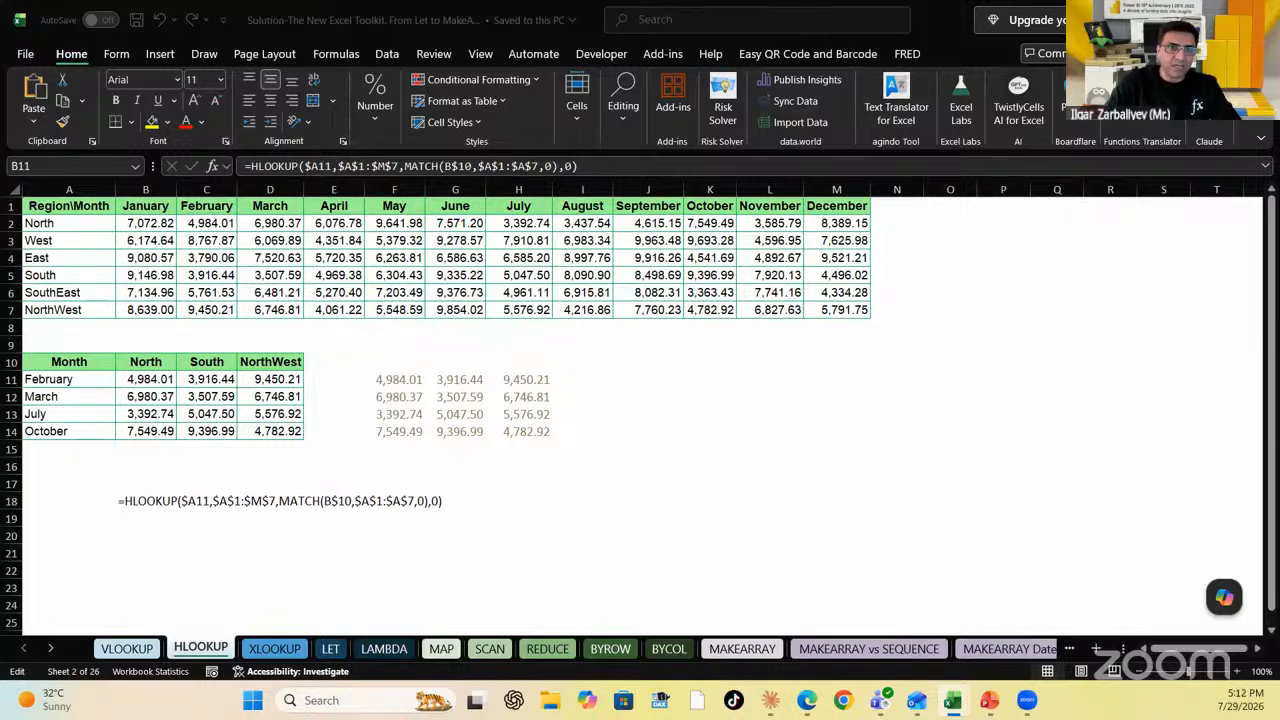
pyautogui.press('F2')
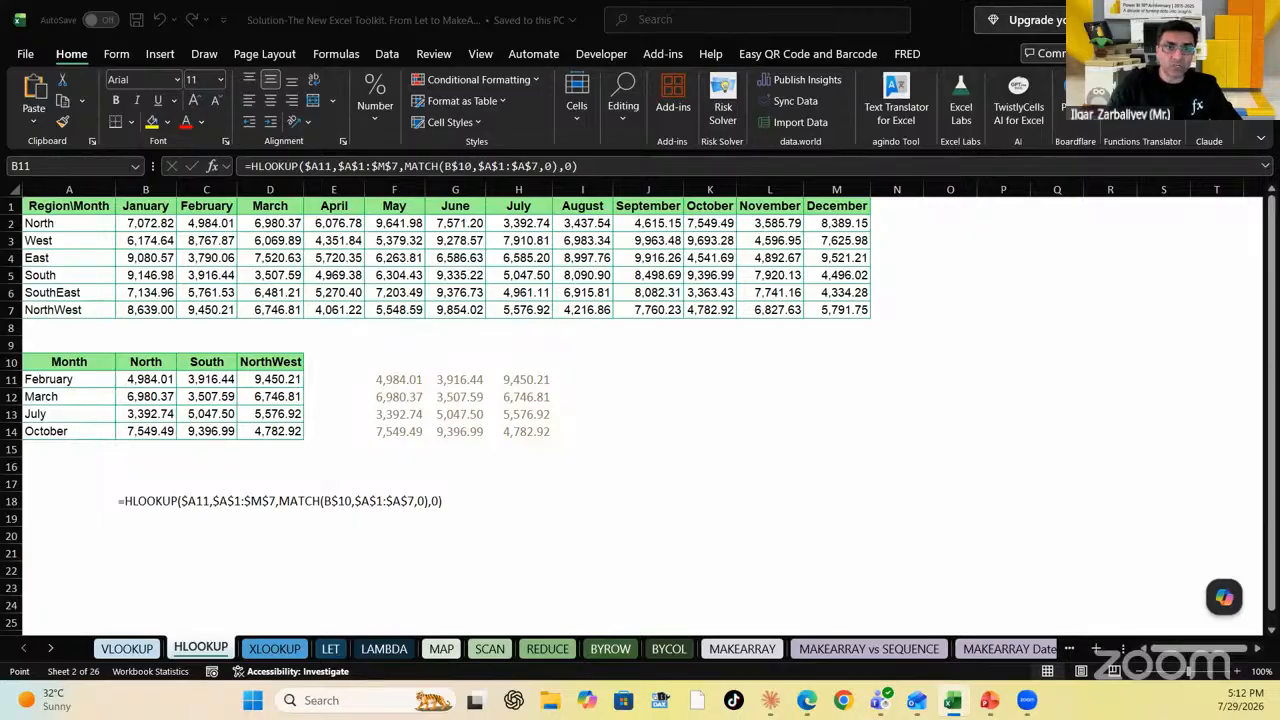
pyautogui.write(',')
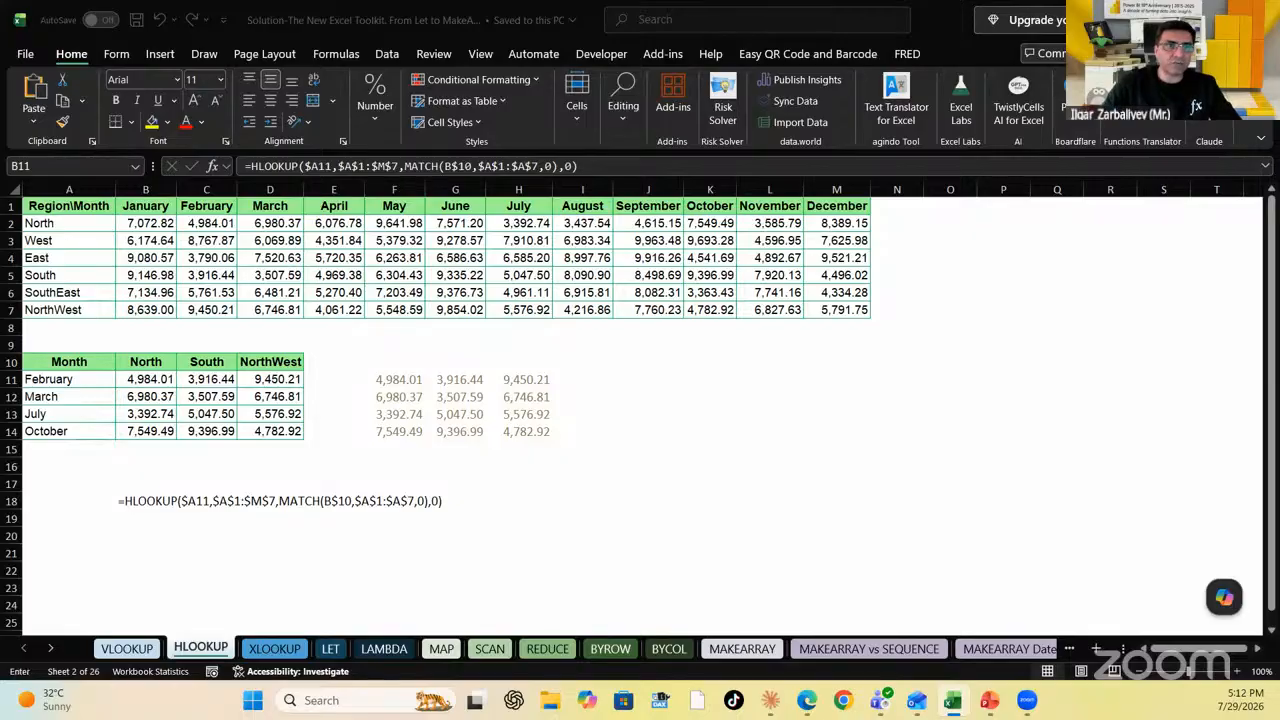
pyautogui.click(69, 206)
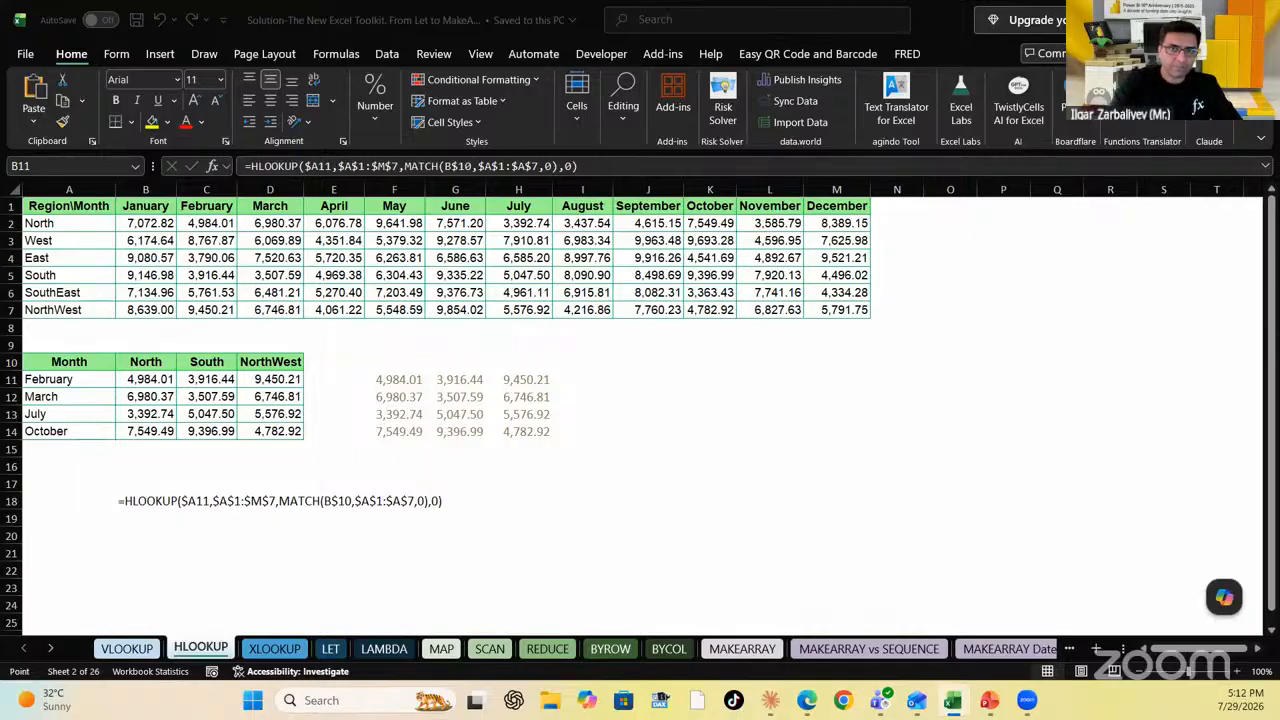
pyautogui.write(',')
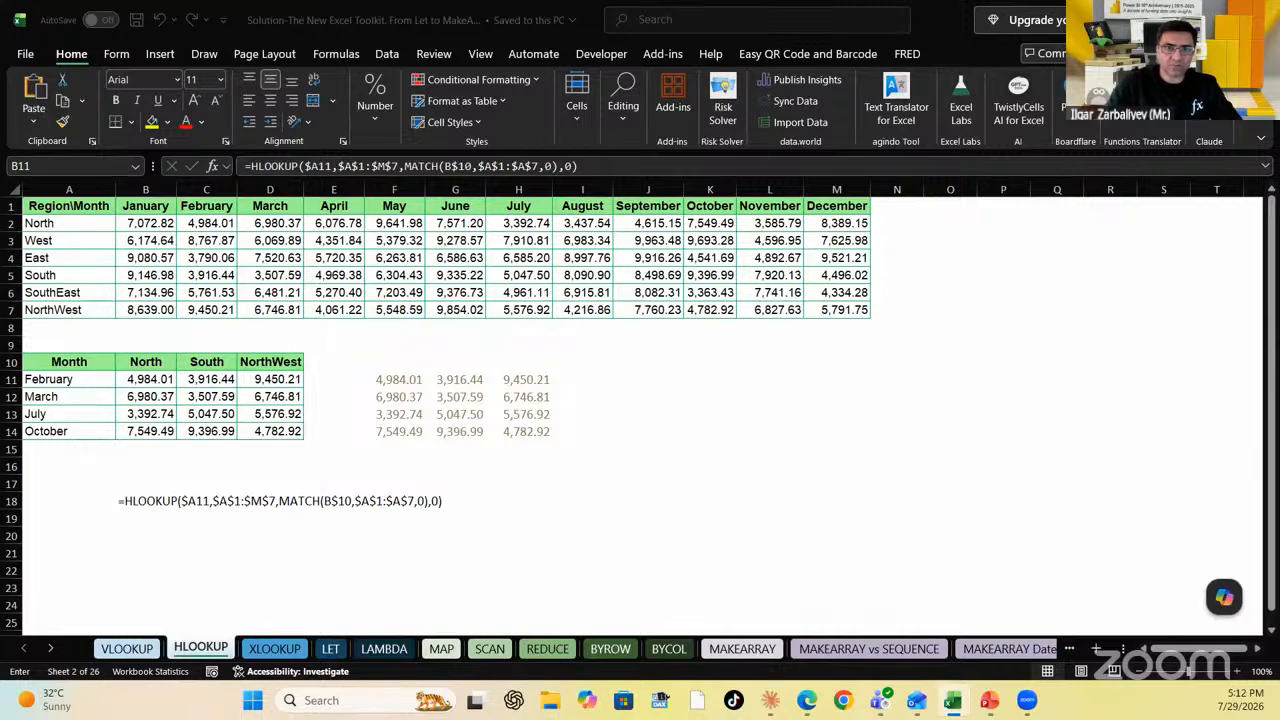
pyautogui.press('Escape')
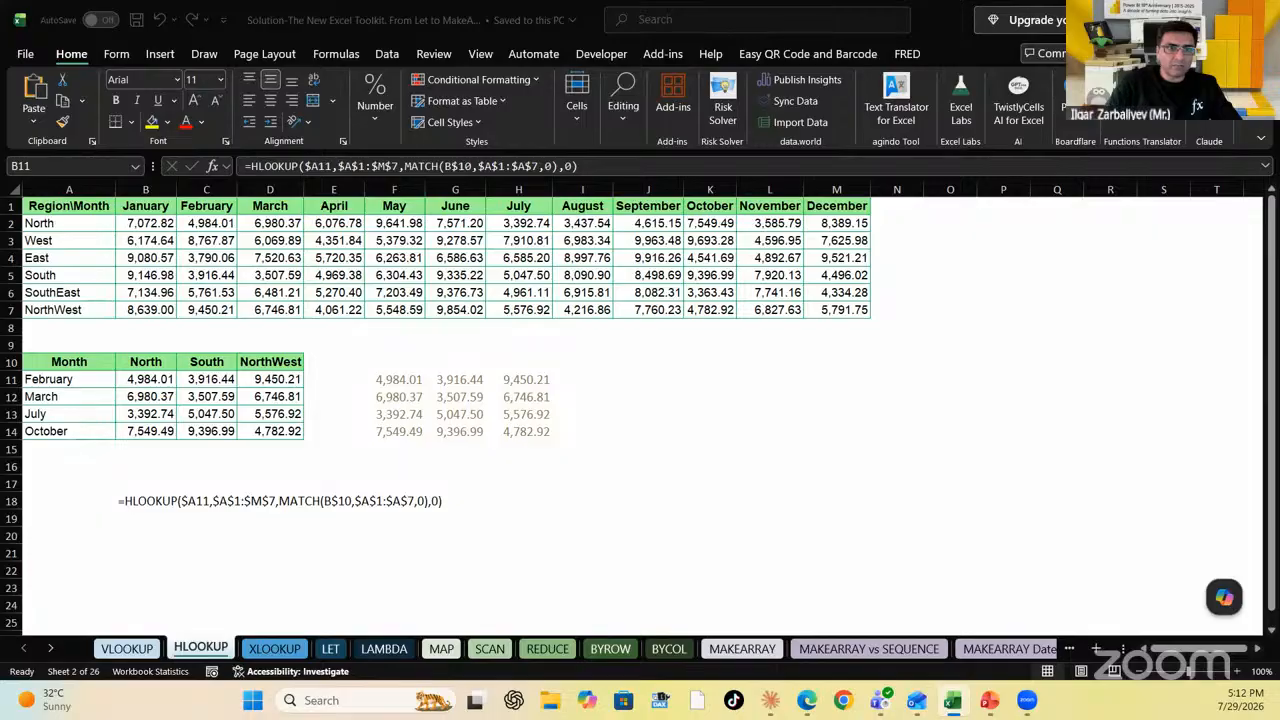
pyautogui.moveTo(176, 387); pyautogui.dragTo(178, 387)
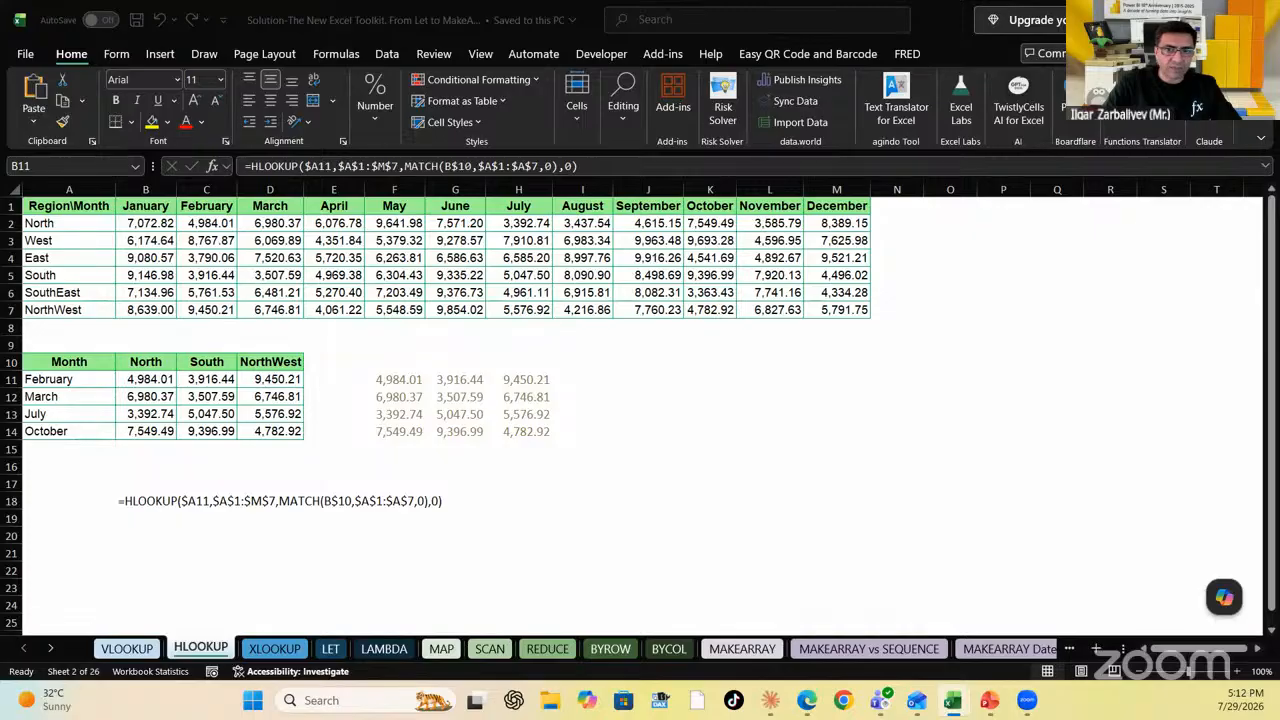
pyautogui.write('=')
pyautogui.press('Left')
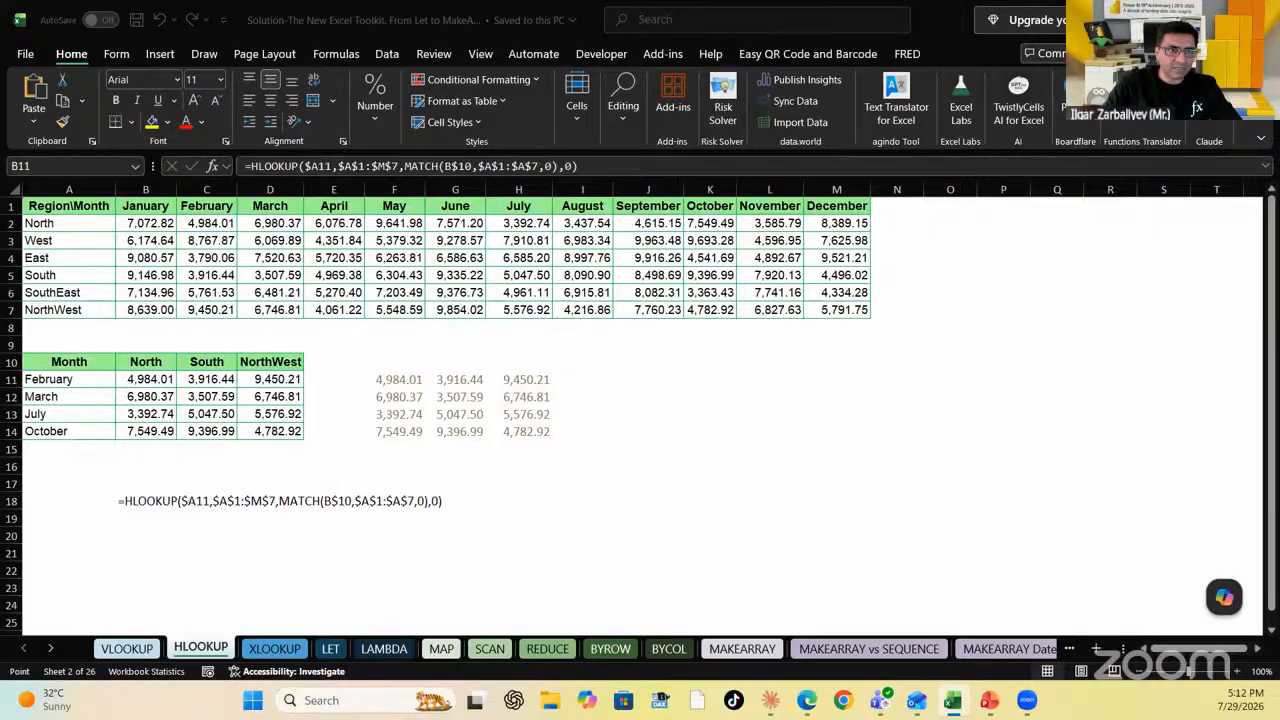
pyautogui.write(',')
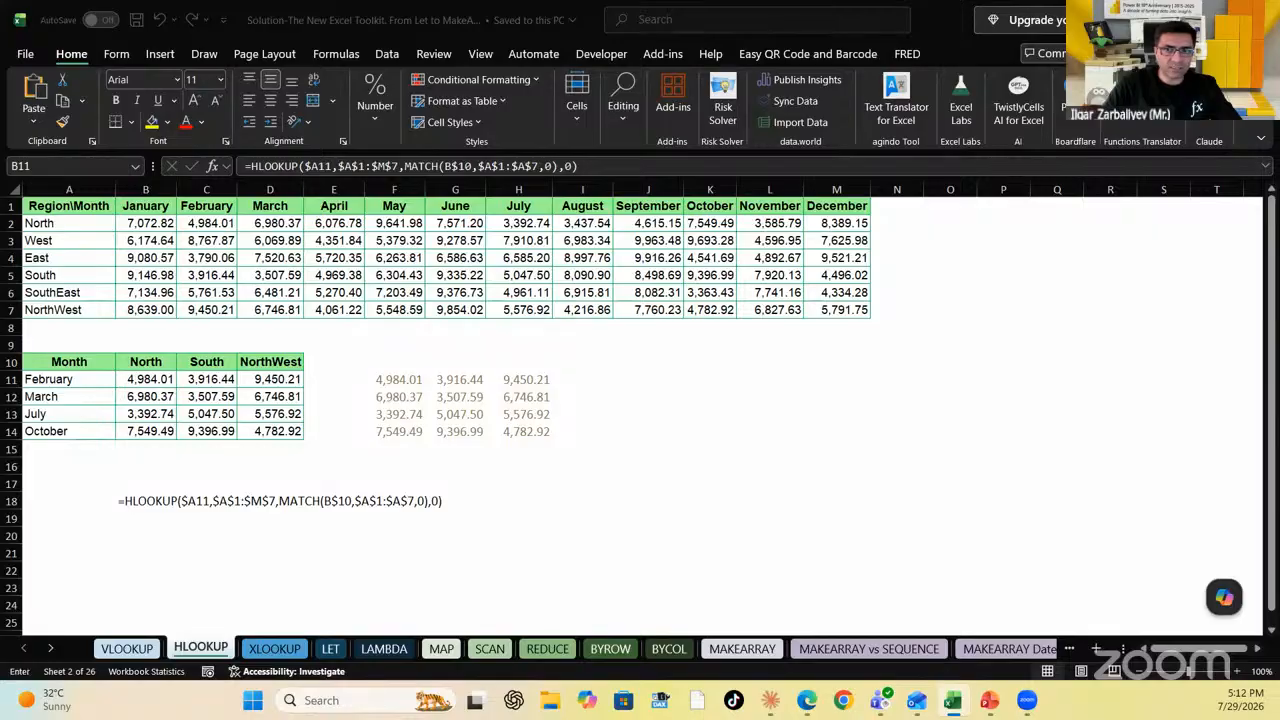
pyautogui.press('Return')
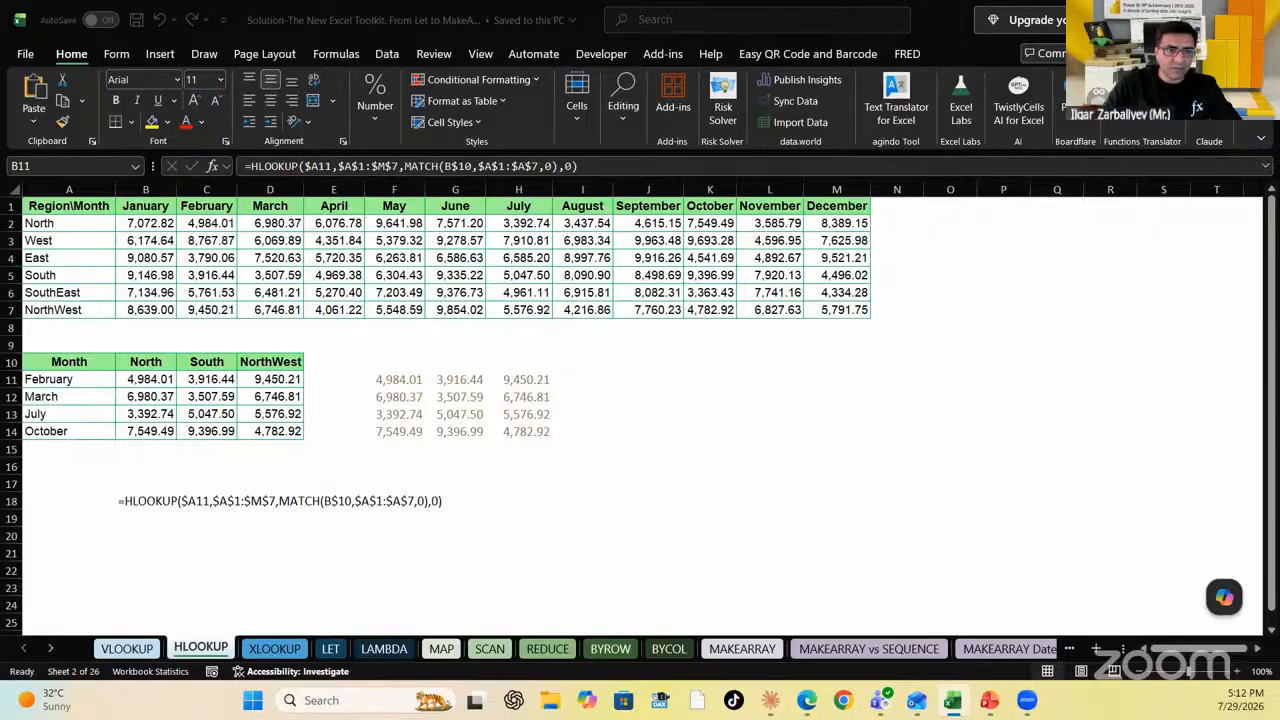
pyautogui.press('F2')
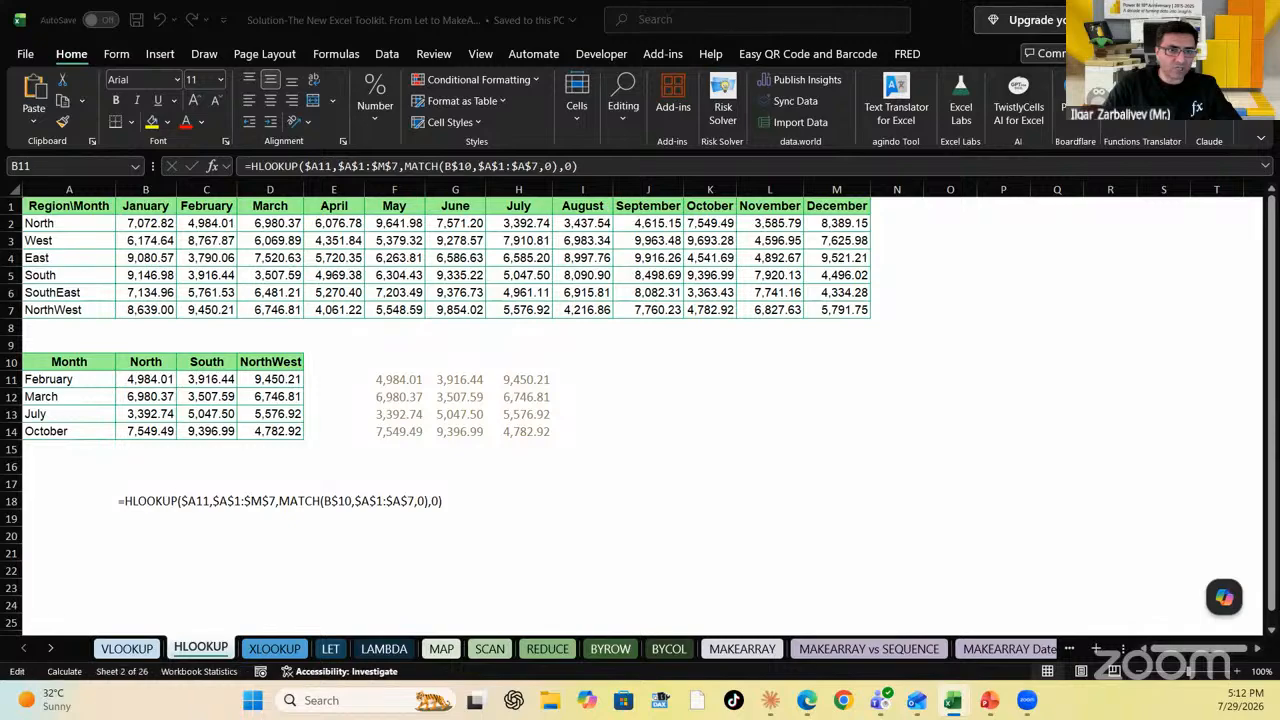
pyautogui.press('Escape')
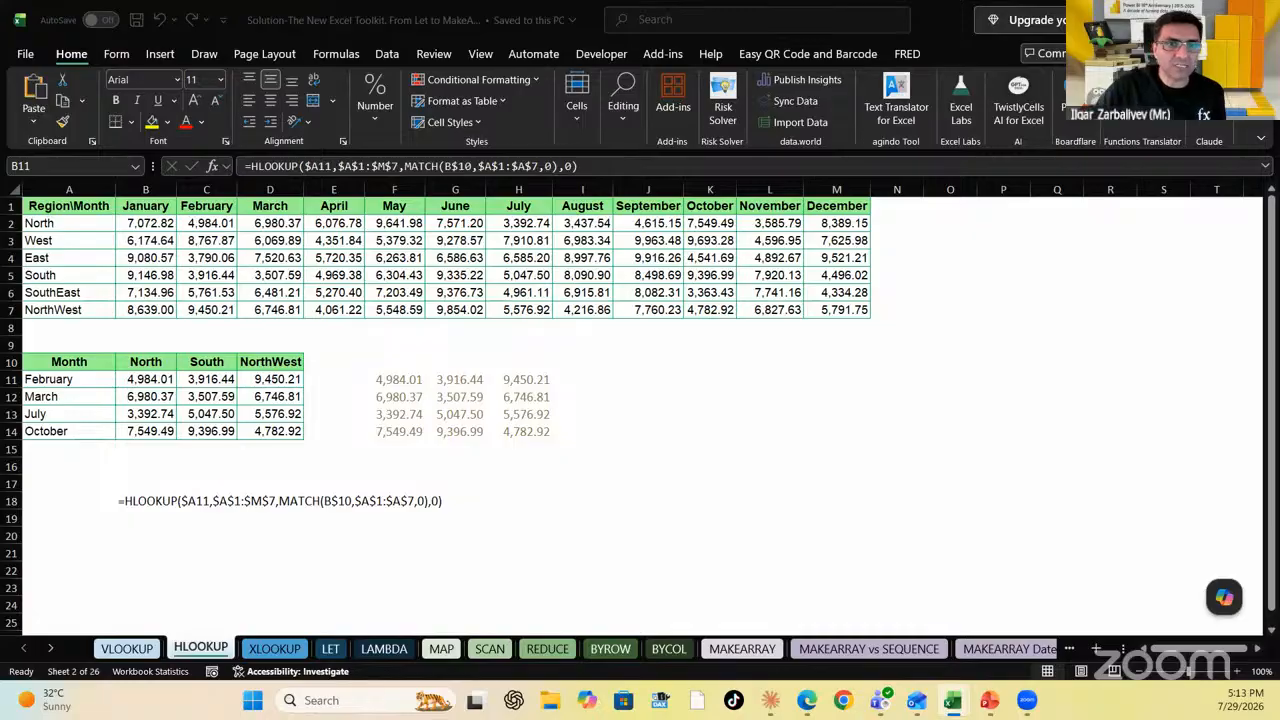
pyautogui.press('F2')
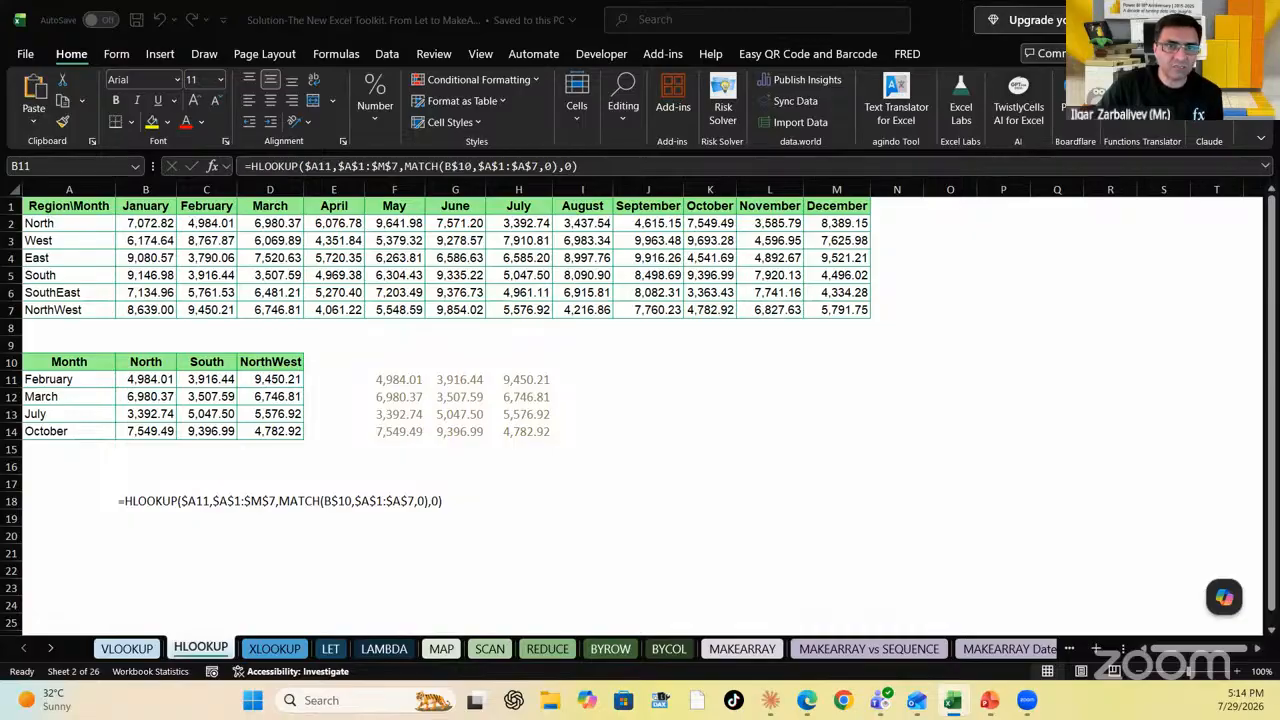
pyautogui.press('F2')
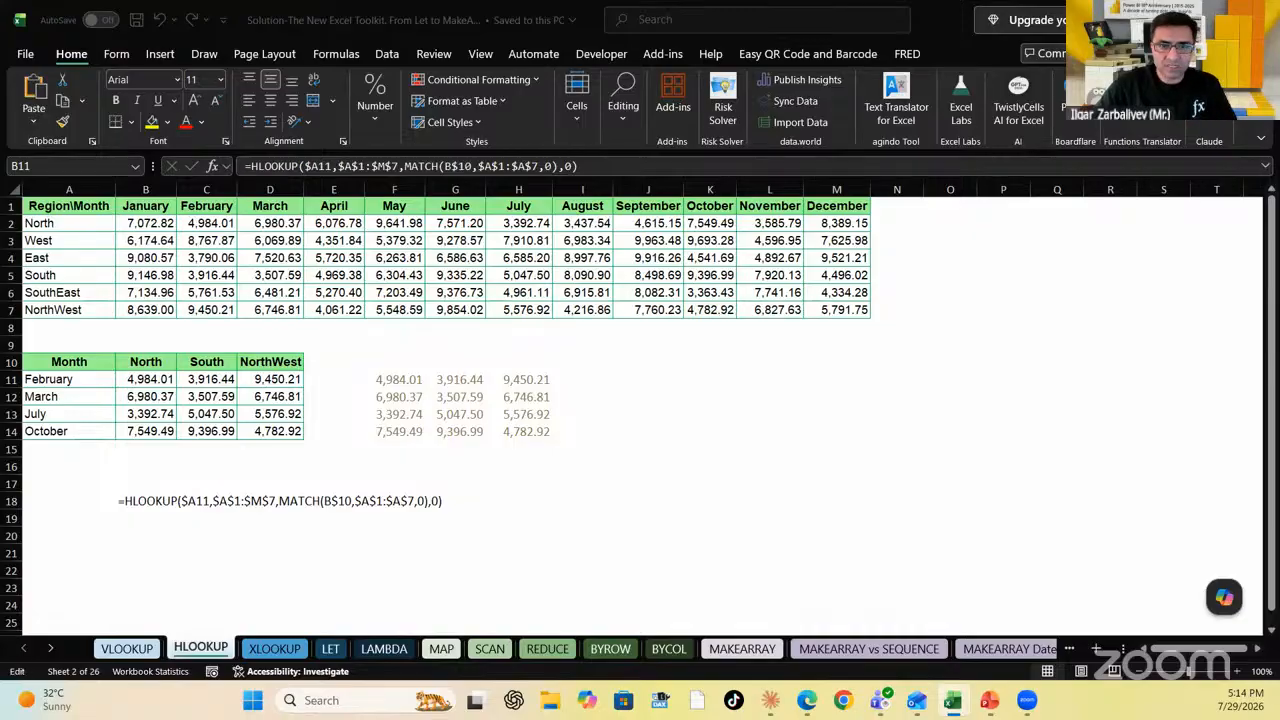
pyautogui.press('Escape')
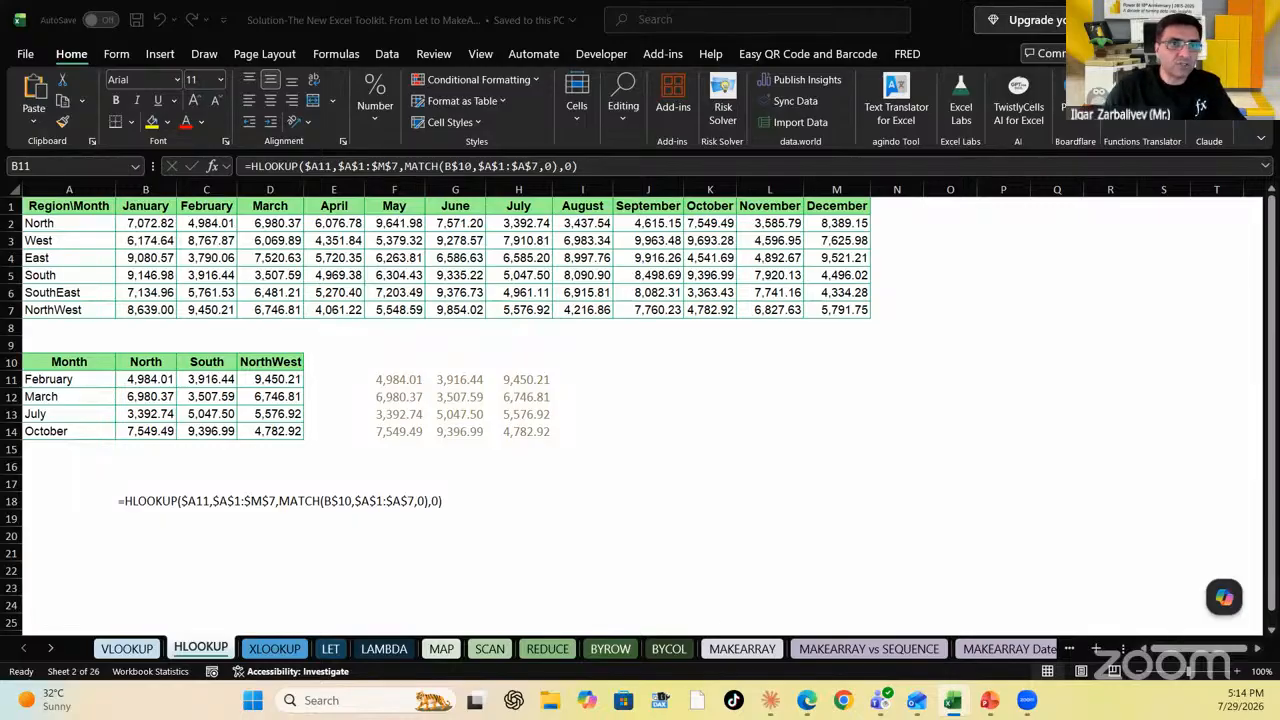
pyautogui.press('F2')
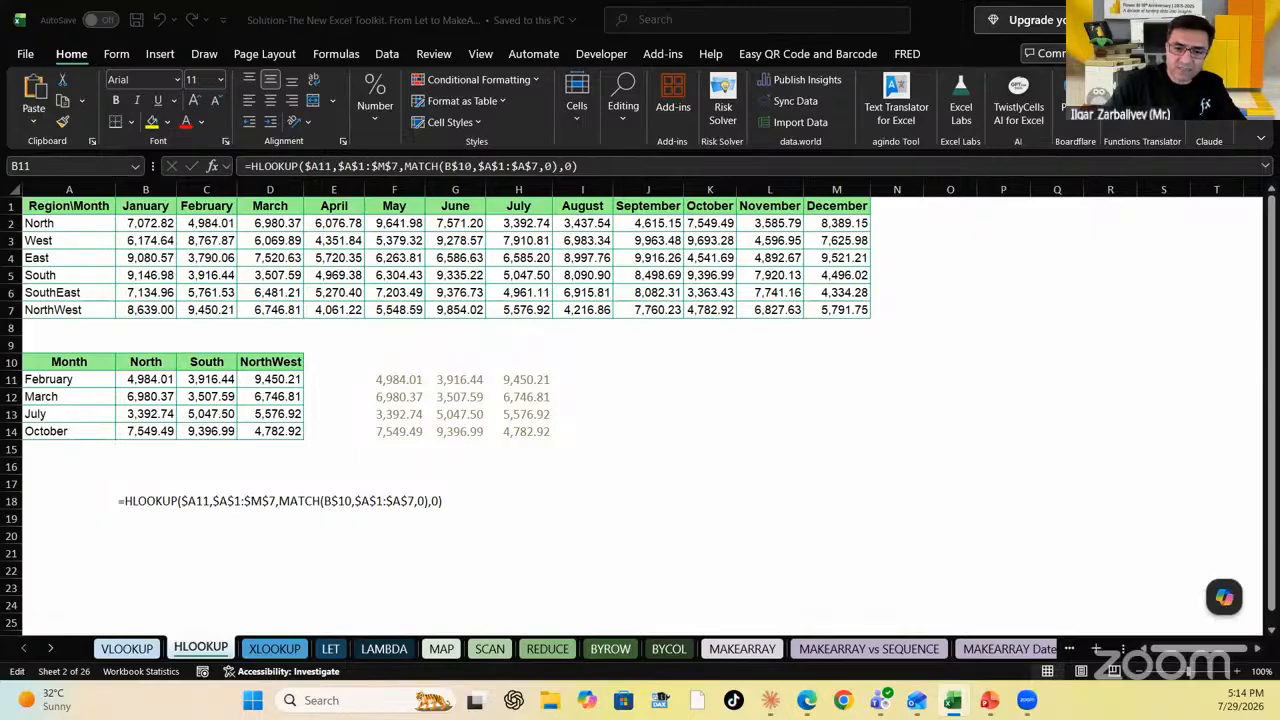
pyautogui.press('Escape')
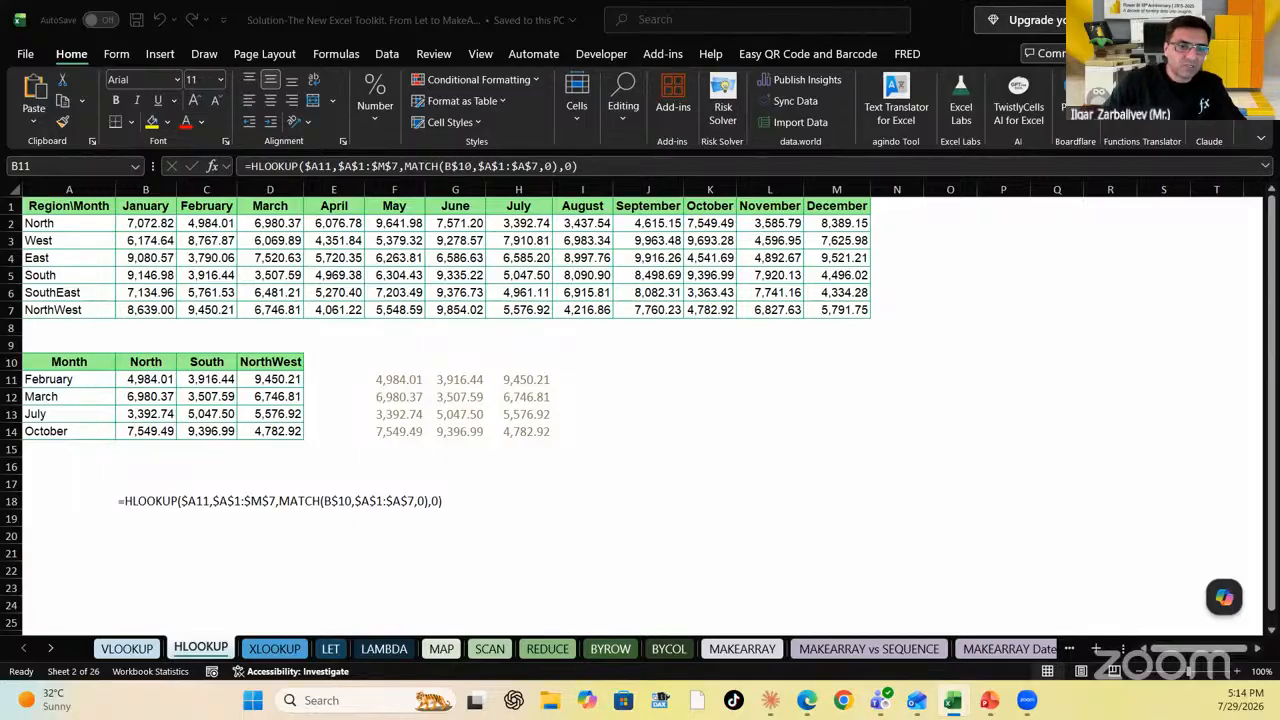
pyautogui.press('F2')
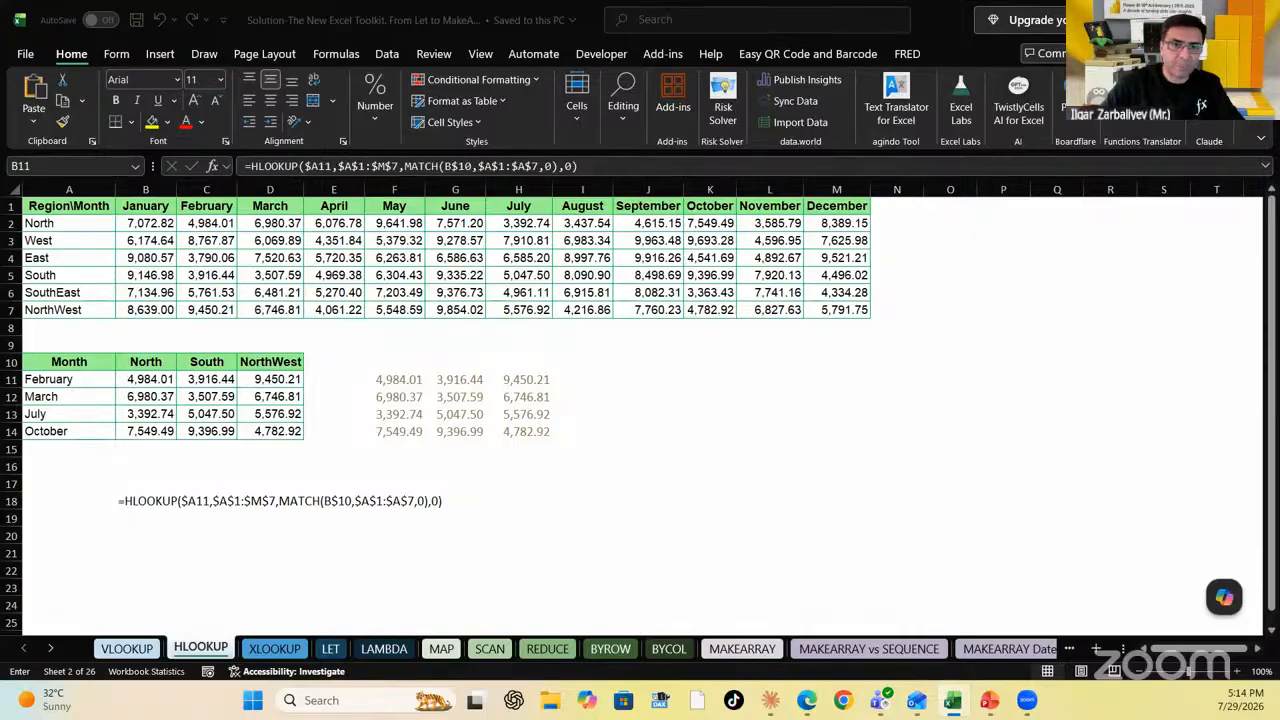
pyautogui.press('Escape')
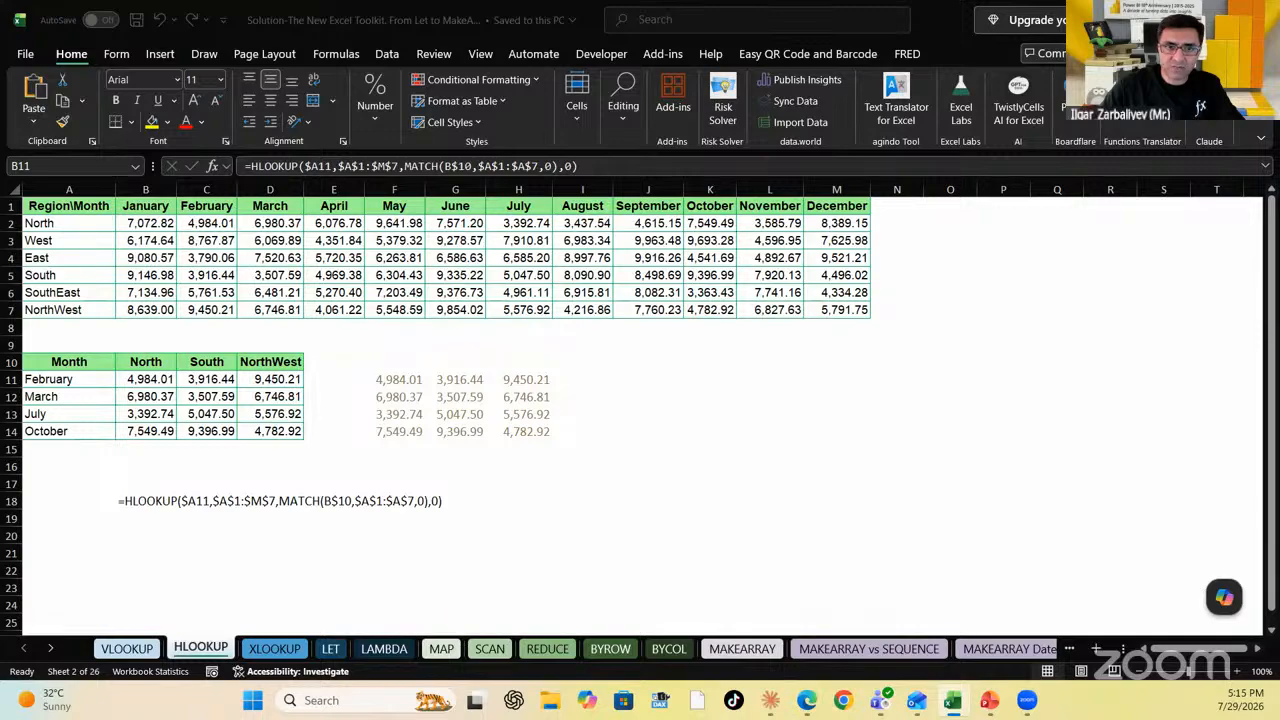
pyautogui.write('=')
pyautogui.press('Left')
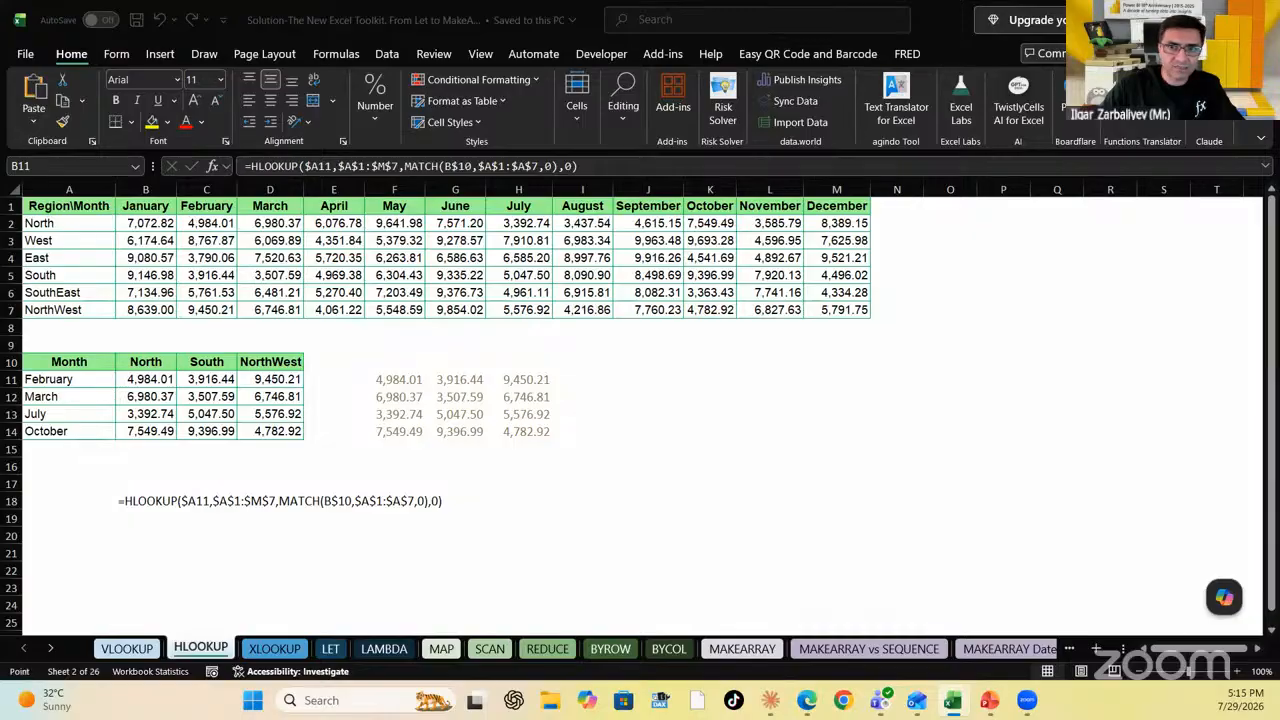
pyautogui.write(',')
pyautogui.press('Escape')
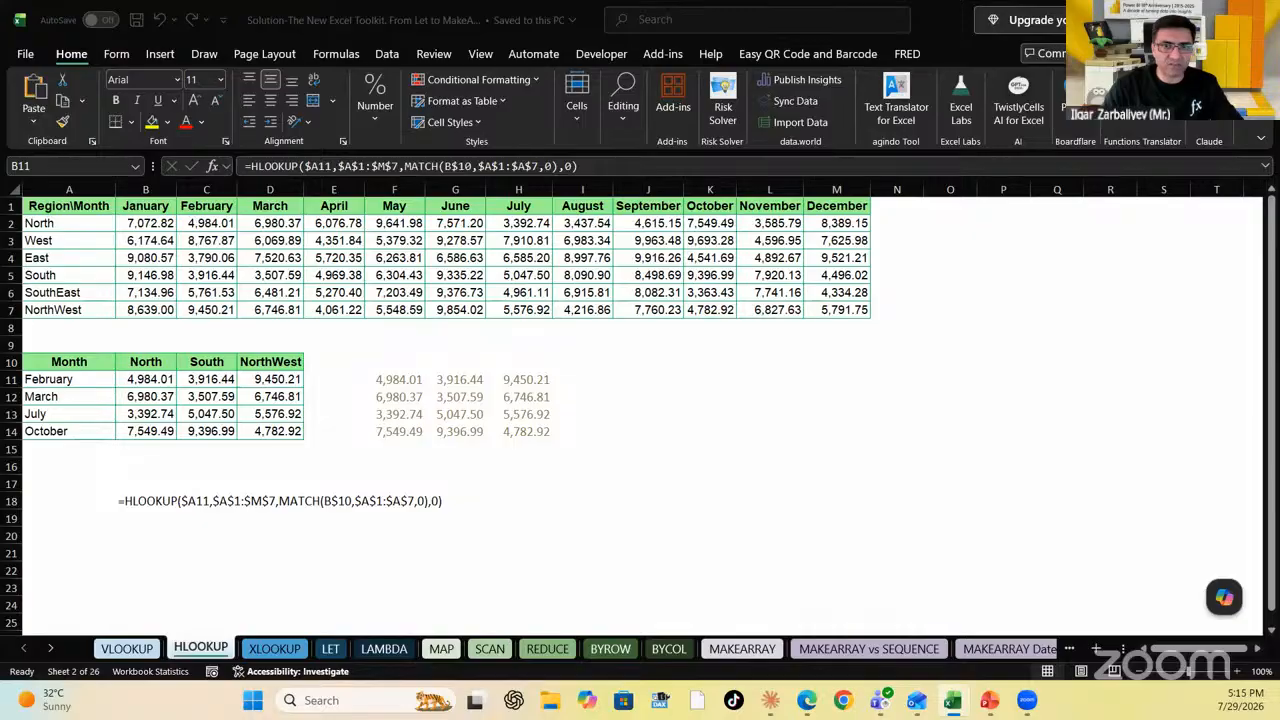
pyautogui.press('F2')
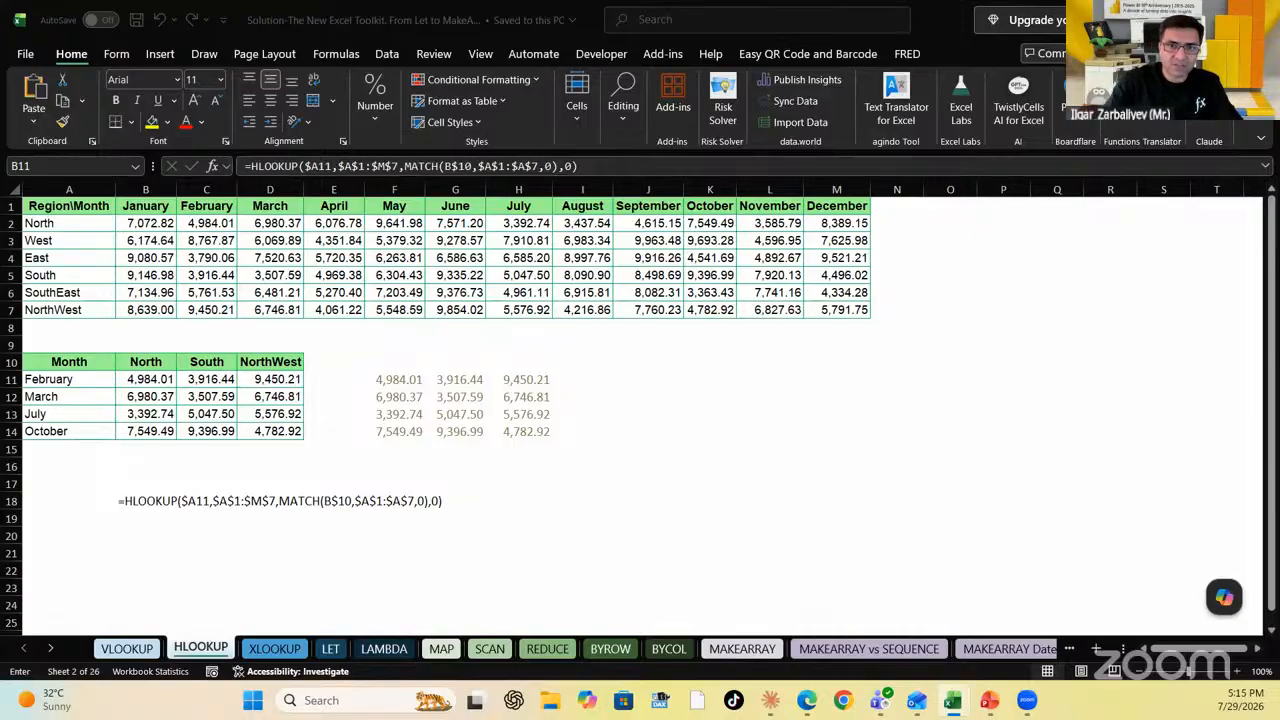
pyautogui.press('F2')
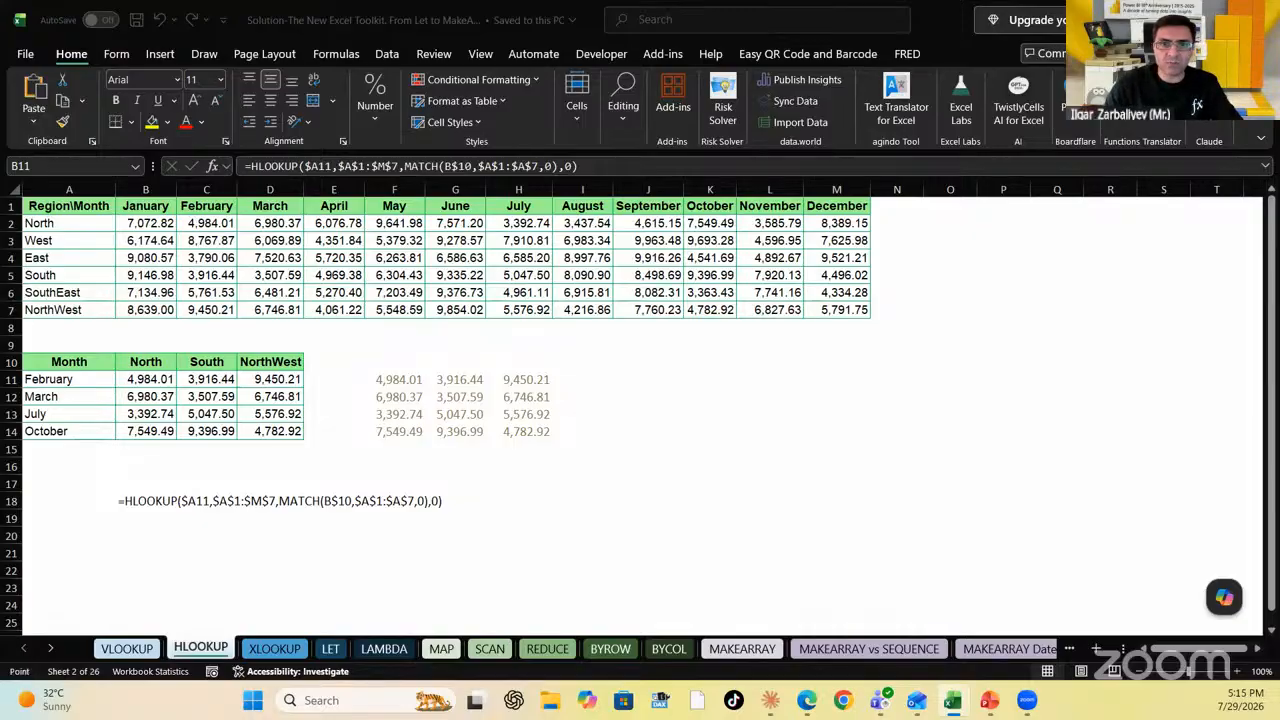
pyautogui.press('F2')
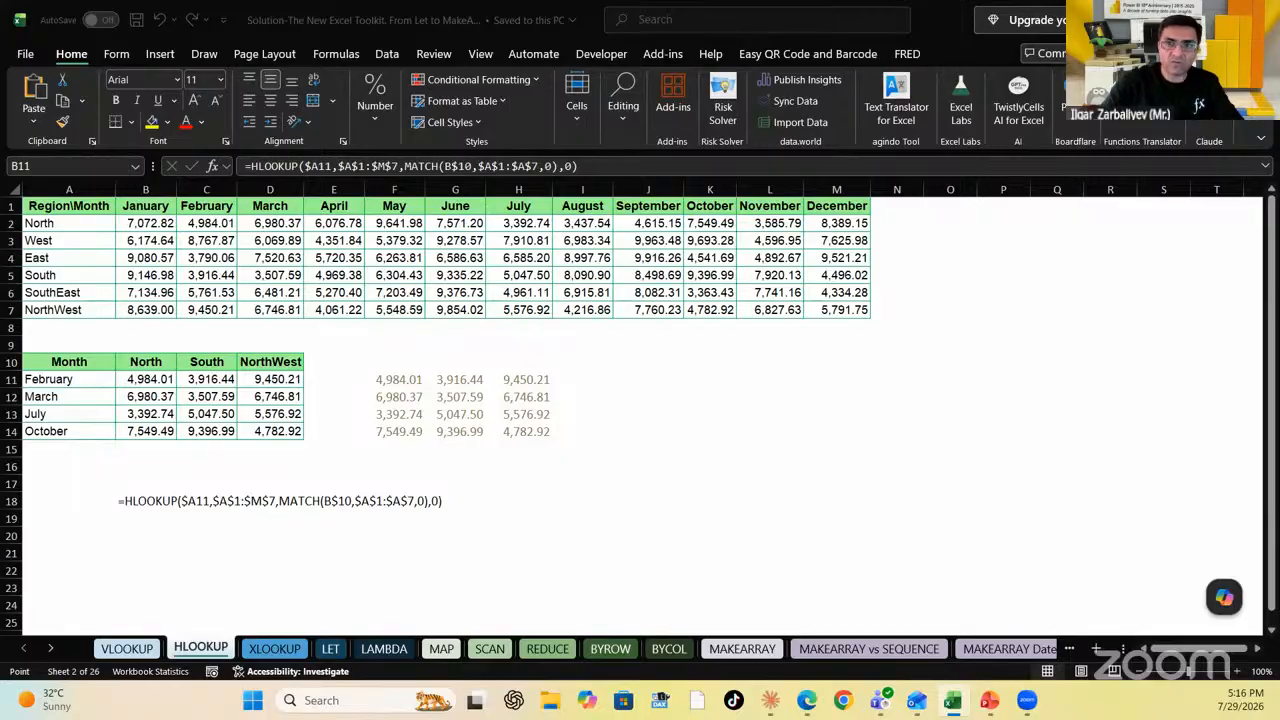
# Cancel the pending formula edit without changes
pyautogui.press('Escape')
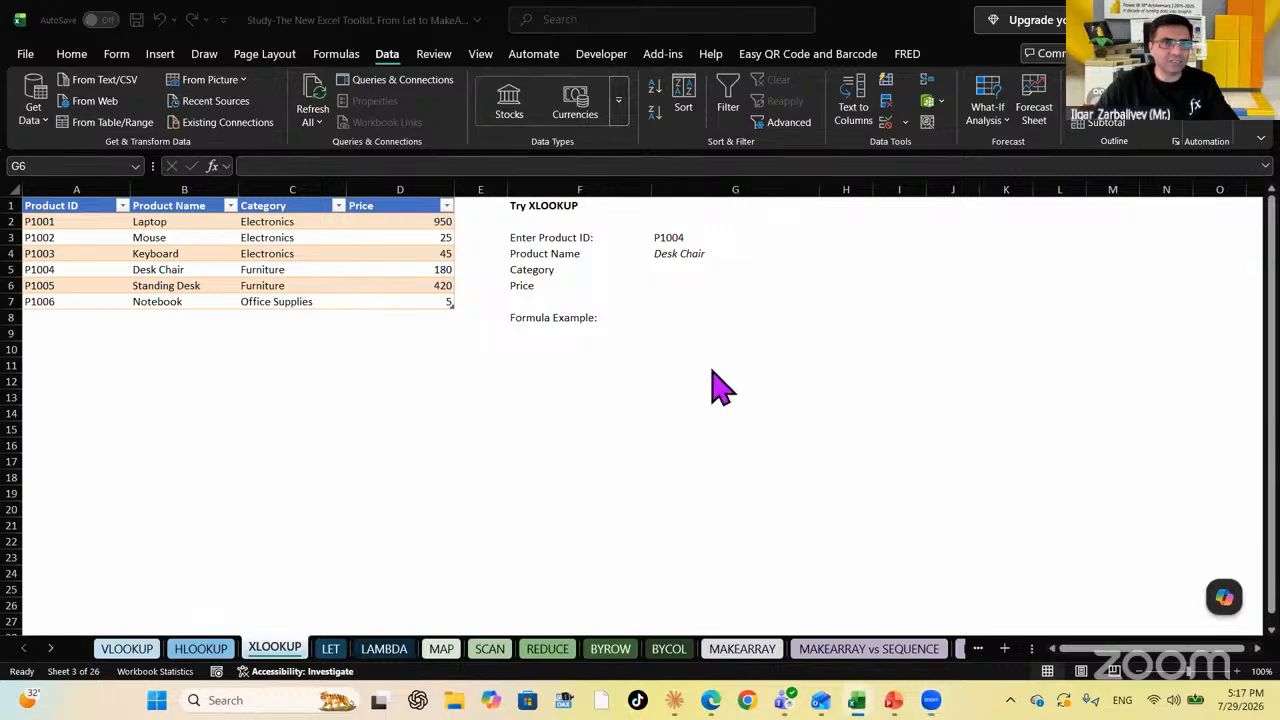
# Flip from the VLOOKUP sheet to HLOOKUP and back to VLOOKUP
pyautogui.click(127, 649)
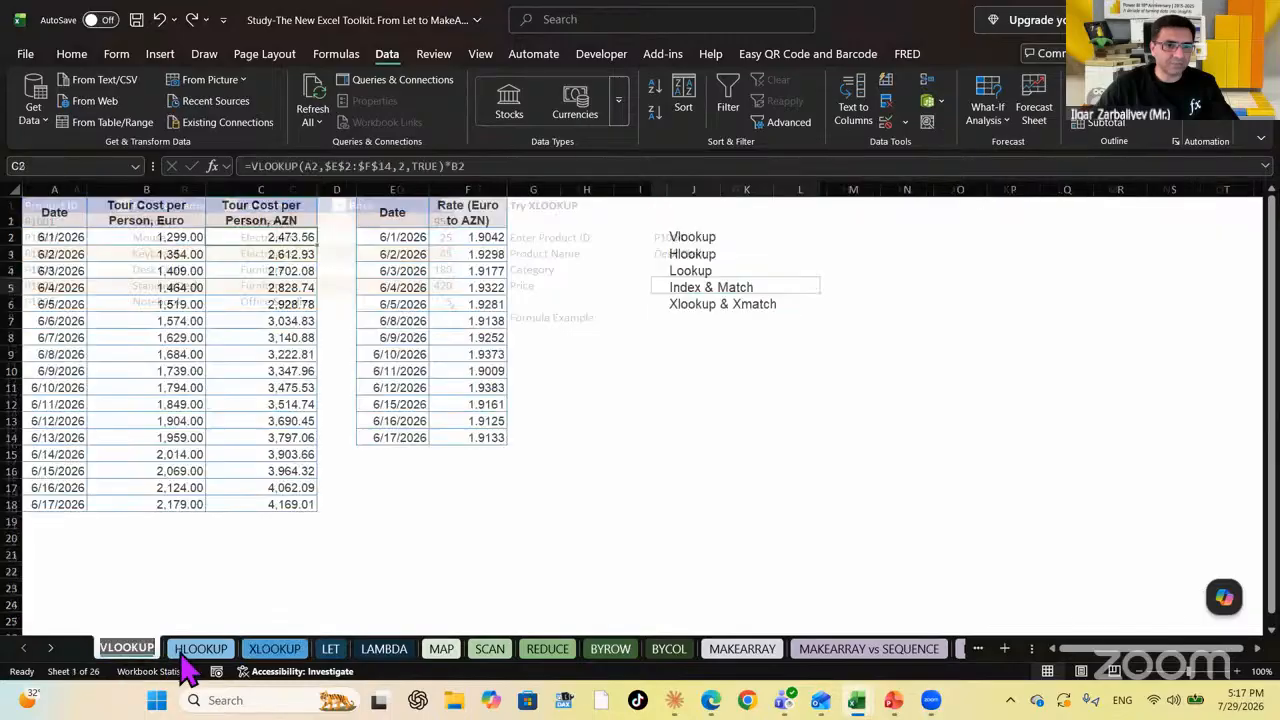
pyautogui.click(190, 655)
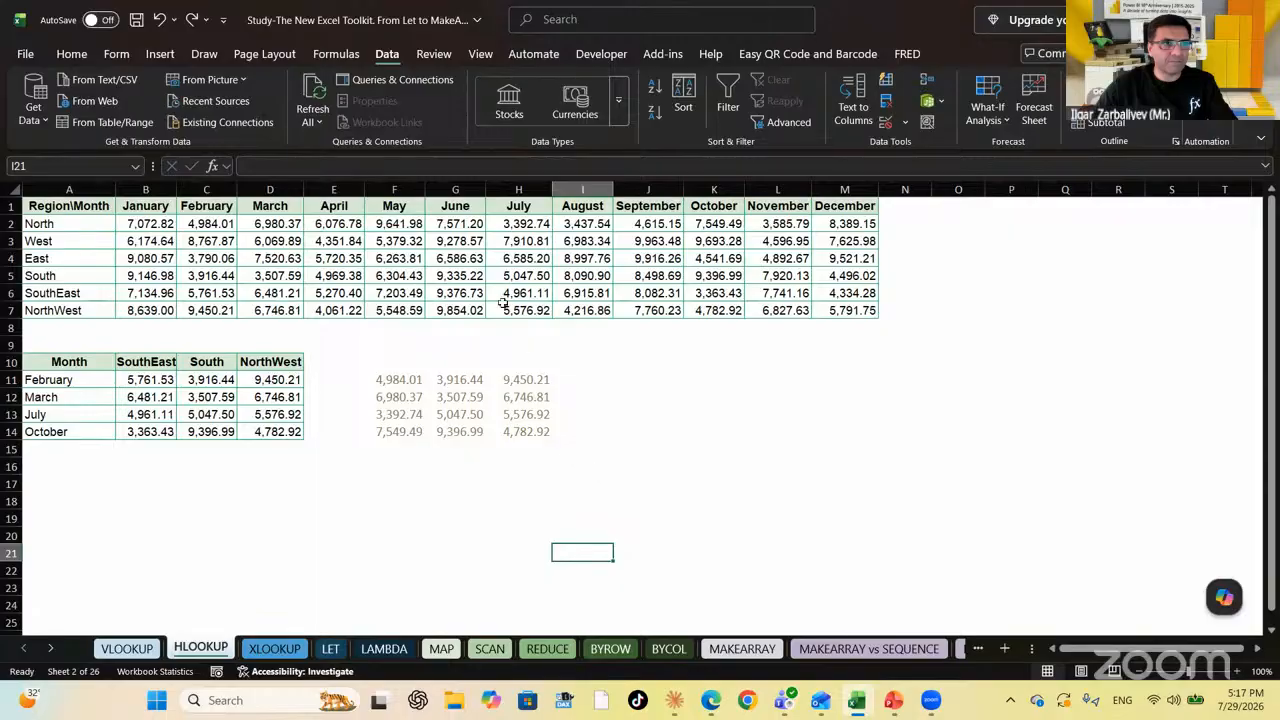
pyautogui.click(135, 650)
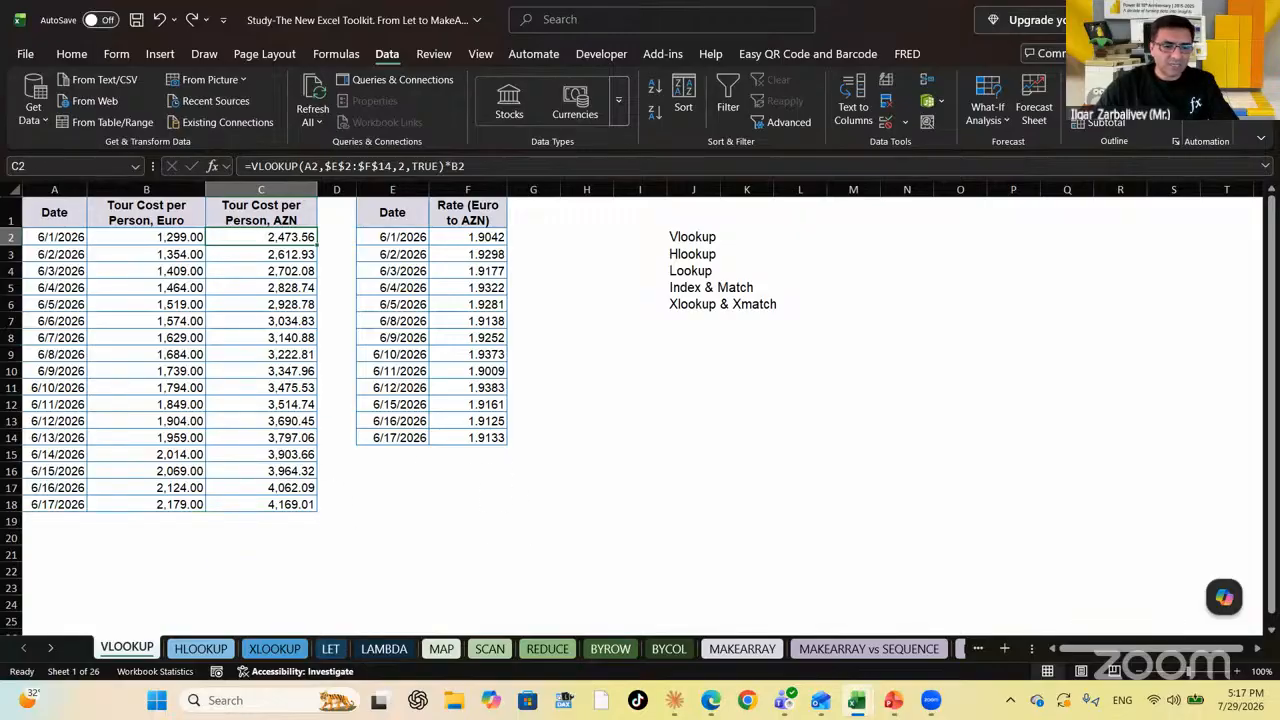
# Clear the AZN tour cost values in C2:C18
pyautogui.moveTo(261, 237); pyautogui.dragTo(261, 504)
pyautogui.press('Delete')
pyautogui.press('Right')
pyautogui.press('Right')
pyautogui.press('Right')
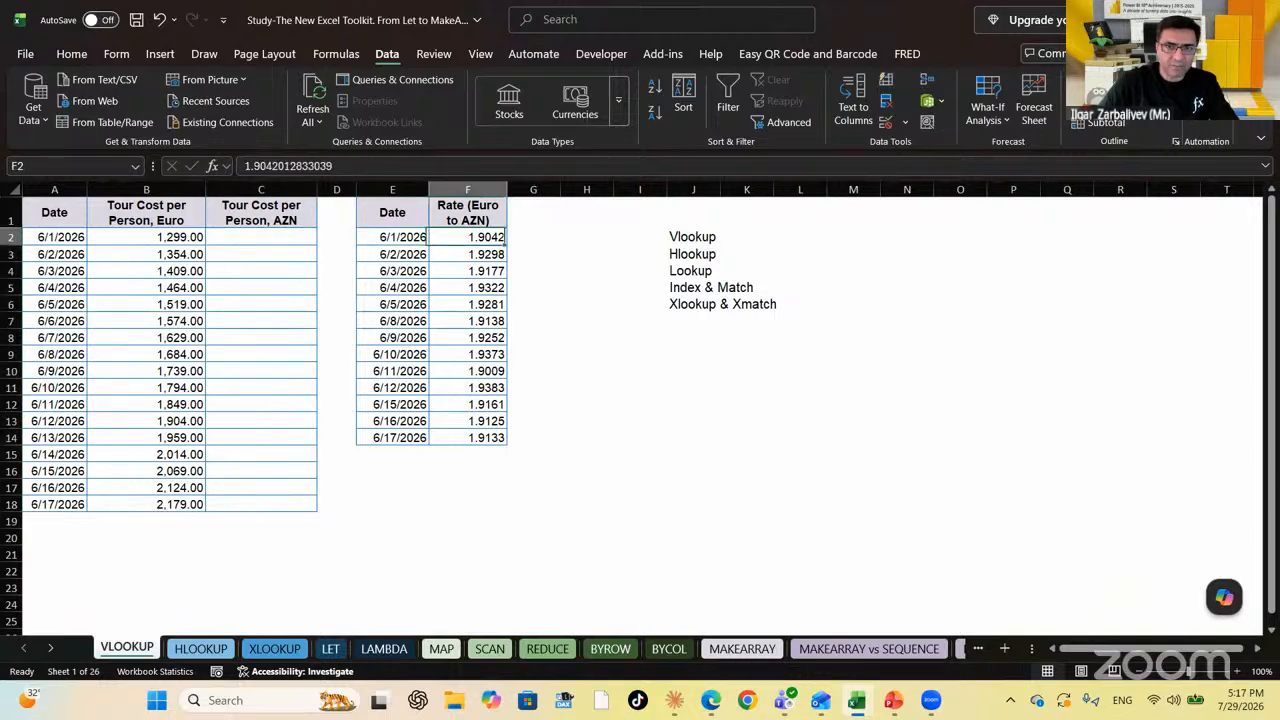
pyautogui.press('Right')
pyautogui.press('Right')
pyautogui.press('Right')
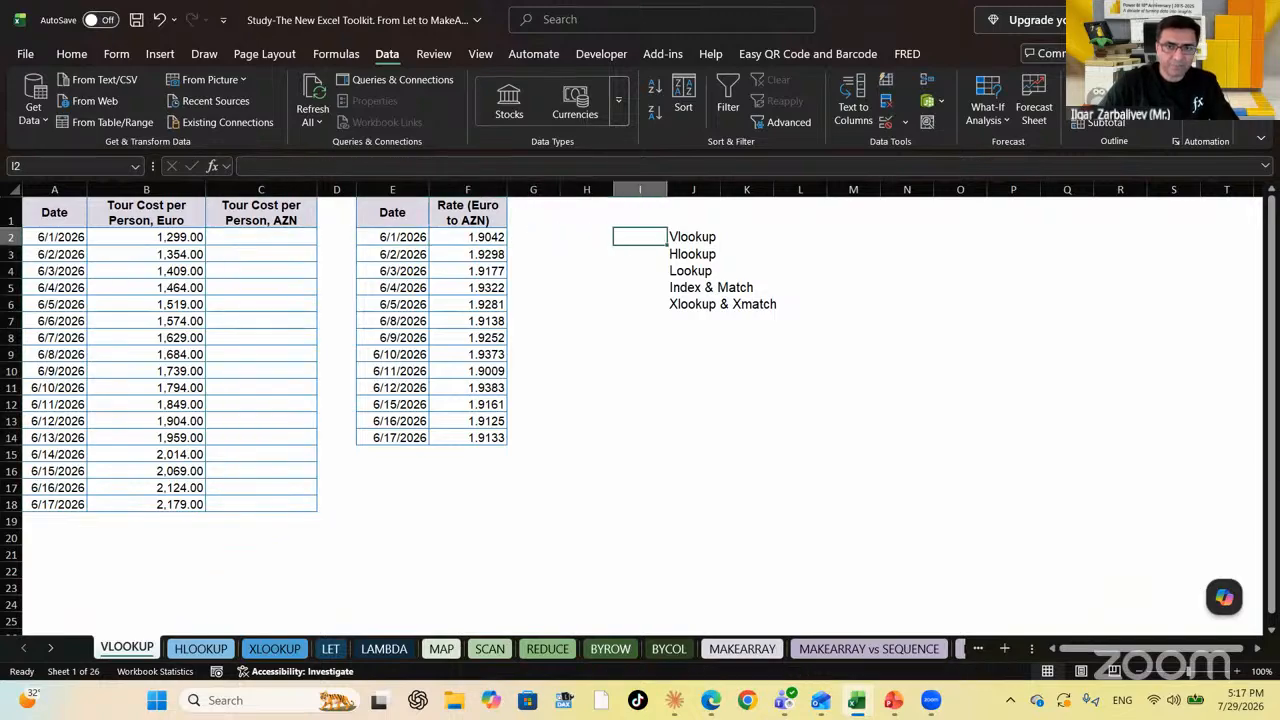
pyautogui.click(268, 242)
# Check the rate table's dates and first exchange rates, then return to C2
pyautogui.press('Down')
pyautogui.press('Down')
pyautogui.press('Down')
pyautogui.press('Down')
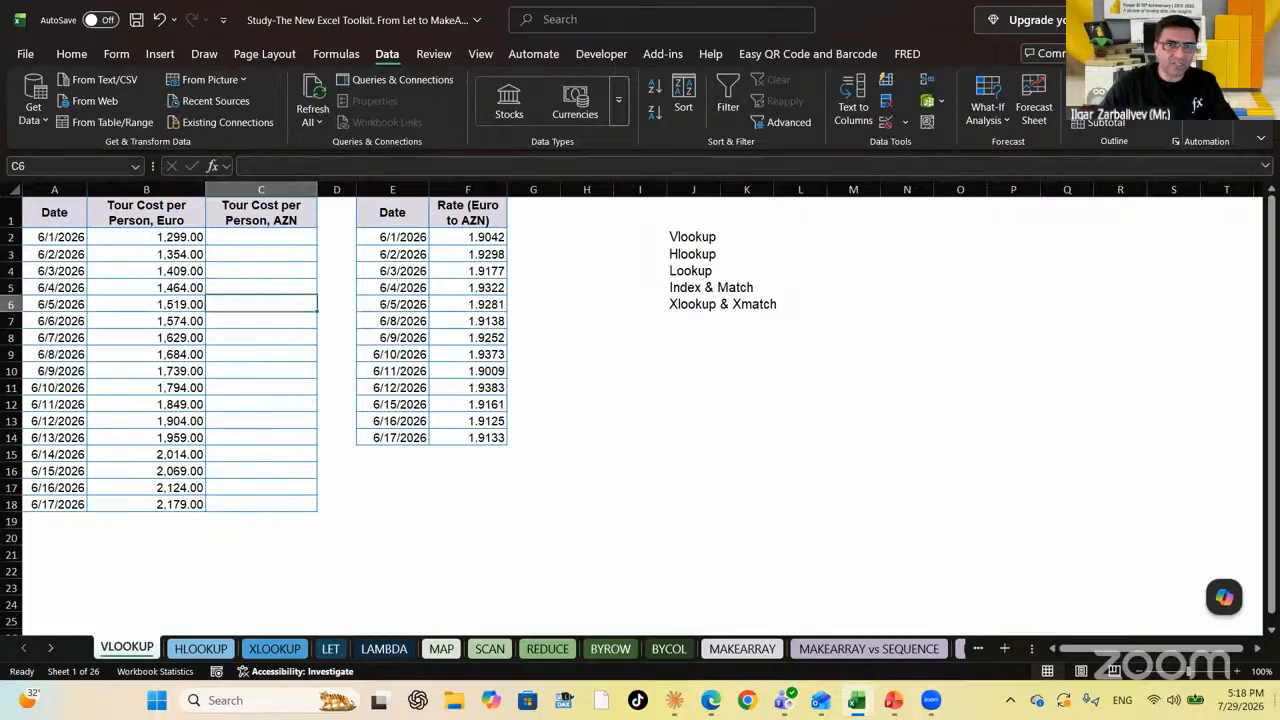
pyautogui.press('Right')
pyautogui.press('Right')
pyautogui.press('Right')
pyautogui.press('Right')
pyautogui.press('Up')
pyautogui.press('Up')
pyautogui.press('Up')
pyautogui.press('Up')
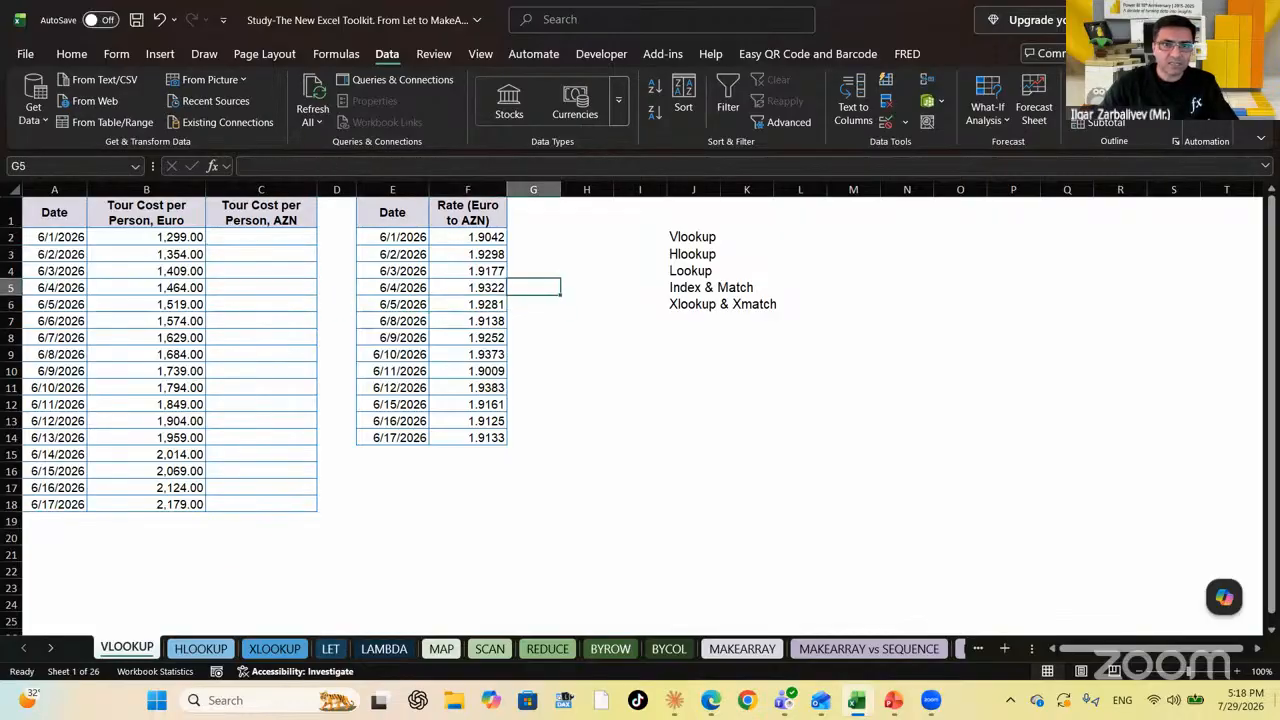
pyautogui.press('Left')
pyautogui.press('Left')
pyautogui.press('Down')
pyautogui.press('Down')
pyautogui.press('Down')
pyautogui.press('Down')
pyautogui.press('Down')
pyautogui.press('Down')
pyautogui.press('Down')
pyautogui.press('Down')
pyautogui.press('Down')
pyautogui.press('Down')
pyautogui.press('Down')
pyautogui.press('Down')
pyautogui.press('Down')
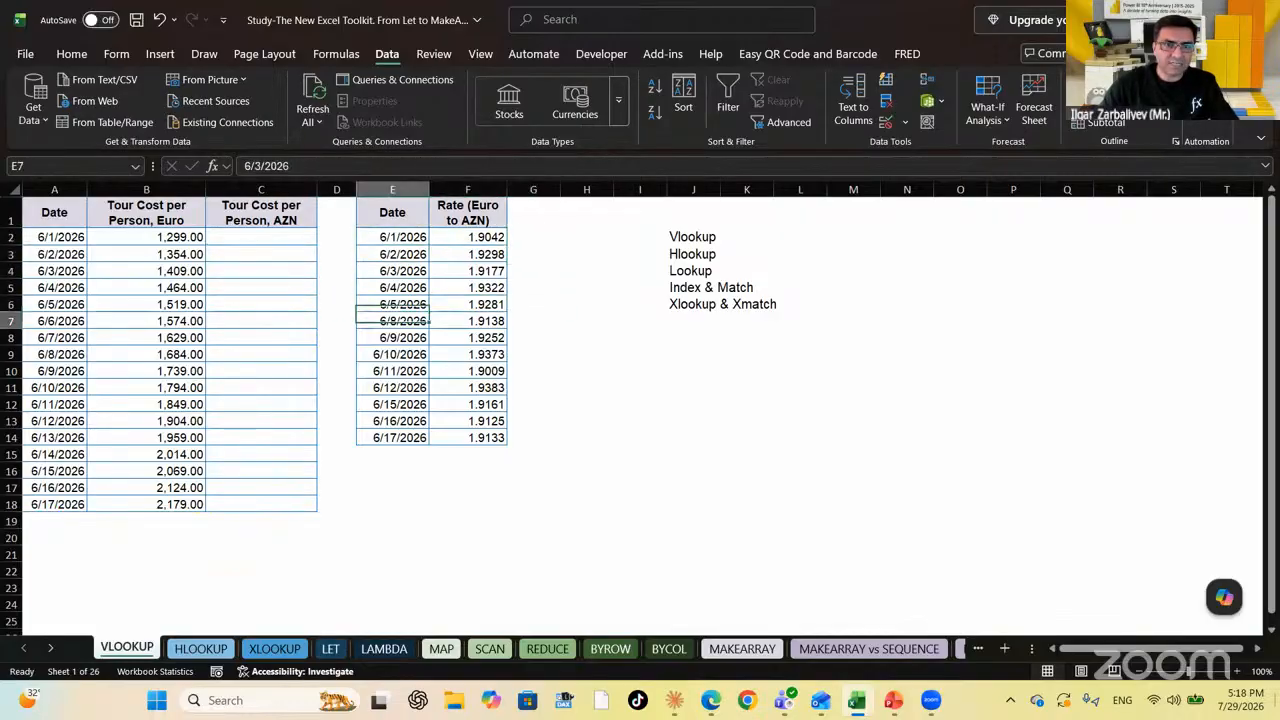
pyautogui.press('Up')
pyautogui.press('Up')
pyautogui.press('Up')
pyautogui.press('Up')
pyautogui.press('Up')
pyautogui.press('Up')
pyautogui.press('Right')
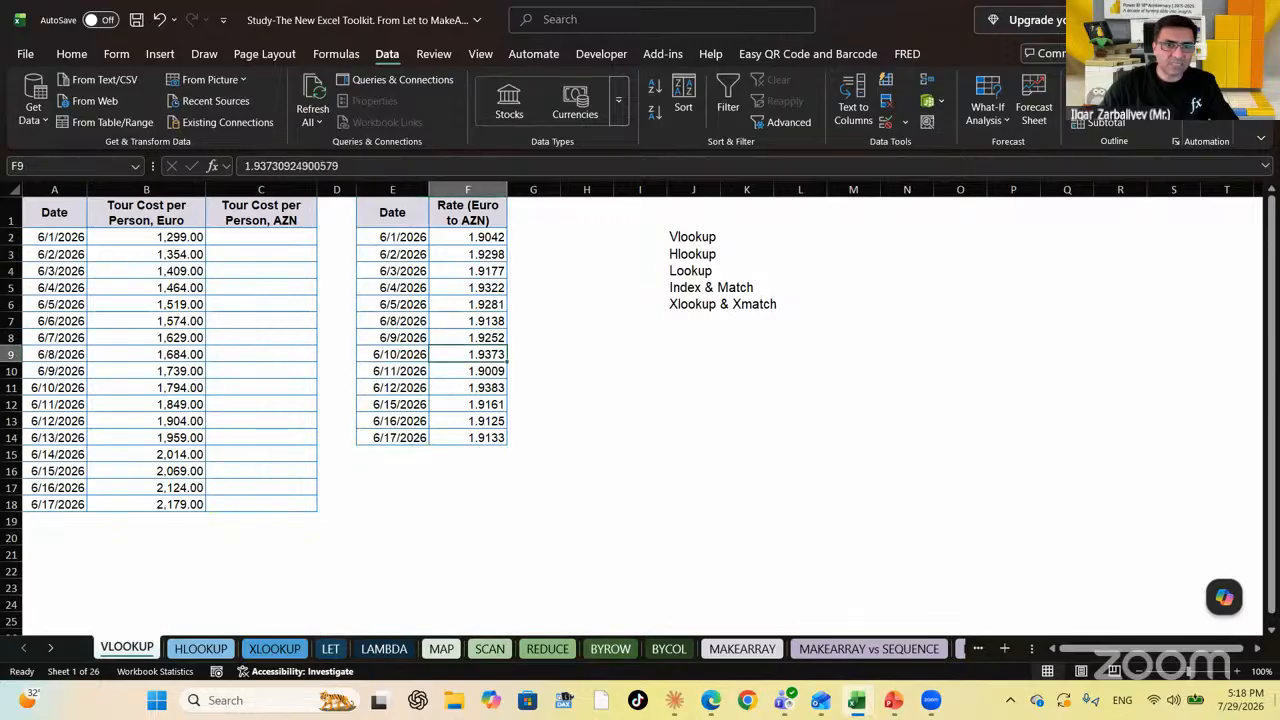
pyautogui.press('Up')
pyautogui.press('Left')
pyautogui.press('Left')
pyautogui.press('Left')
pyautogui.press('Up')
pyautogui.press('Up')
pyautogui.press('Up')
pyautogui.press('Up')
pyautogui.press('Up')
pyautogui.press('Up')
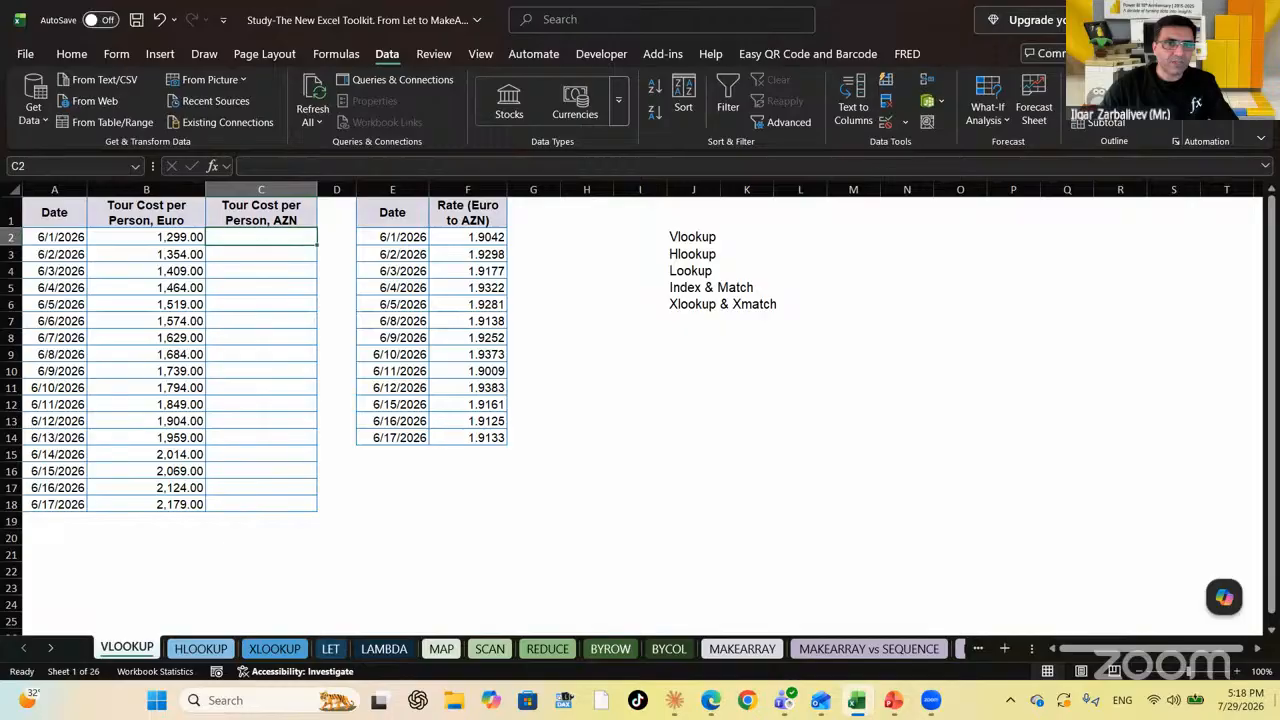
pyautogui.press('Right')
pyautogui.press('Right')
pyautogui.press('Right')
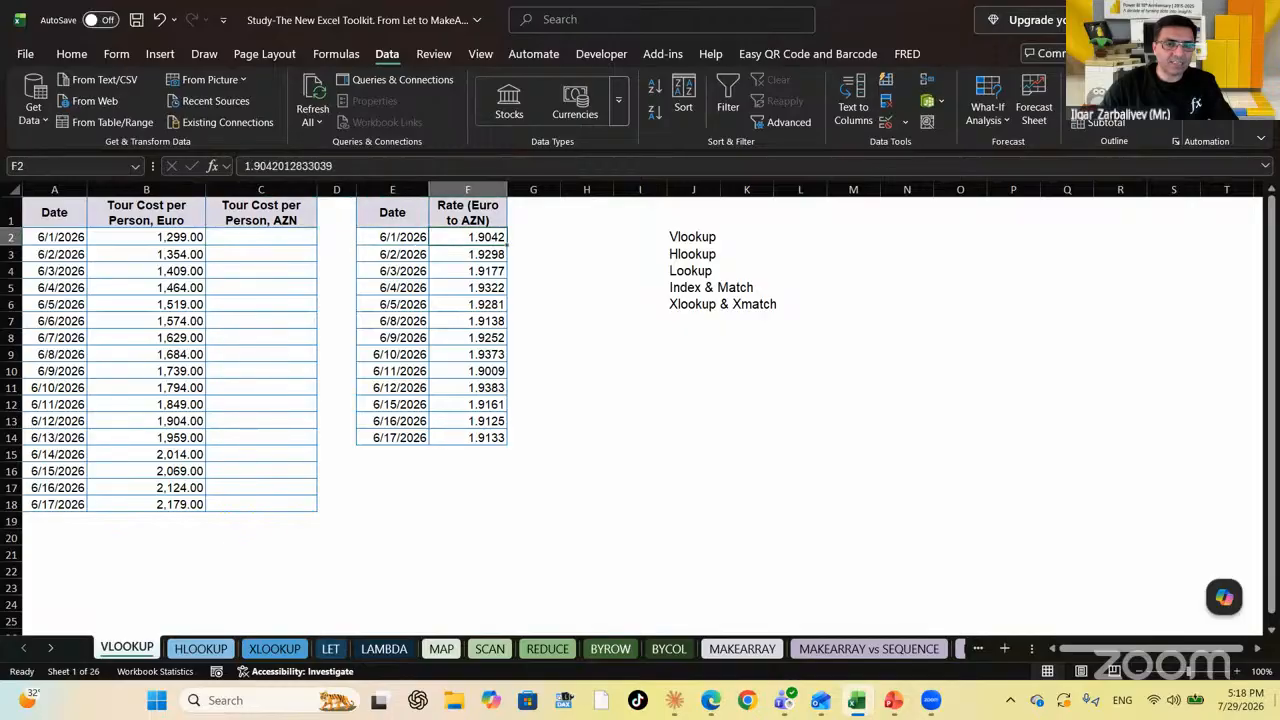
pyautogui.press('Down')
pyautogui.press('Up')
pyautogui.press('Left')
pyautogui.press('Left')
pyautogui.press('Left')
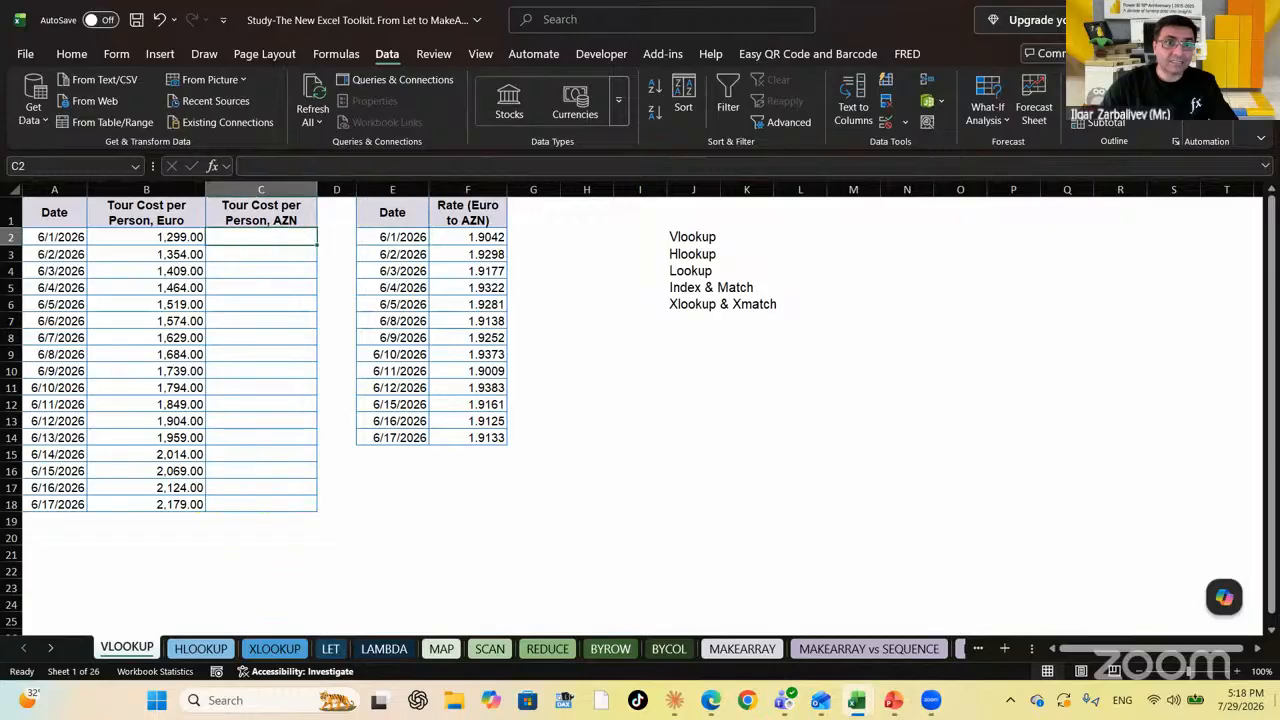
pyautogui.press('Left')
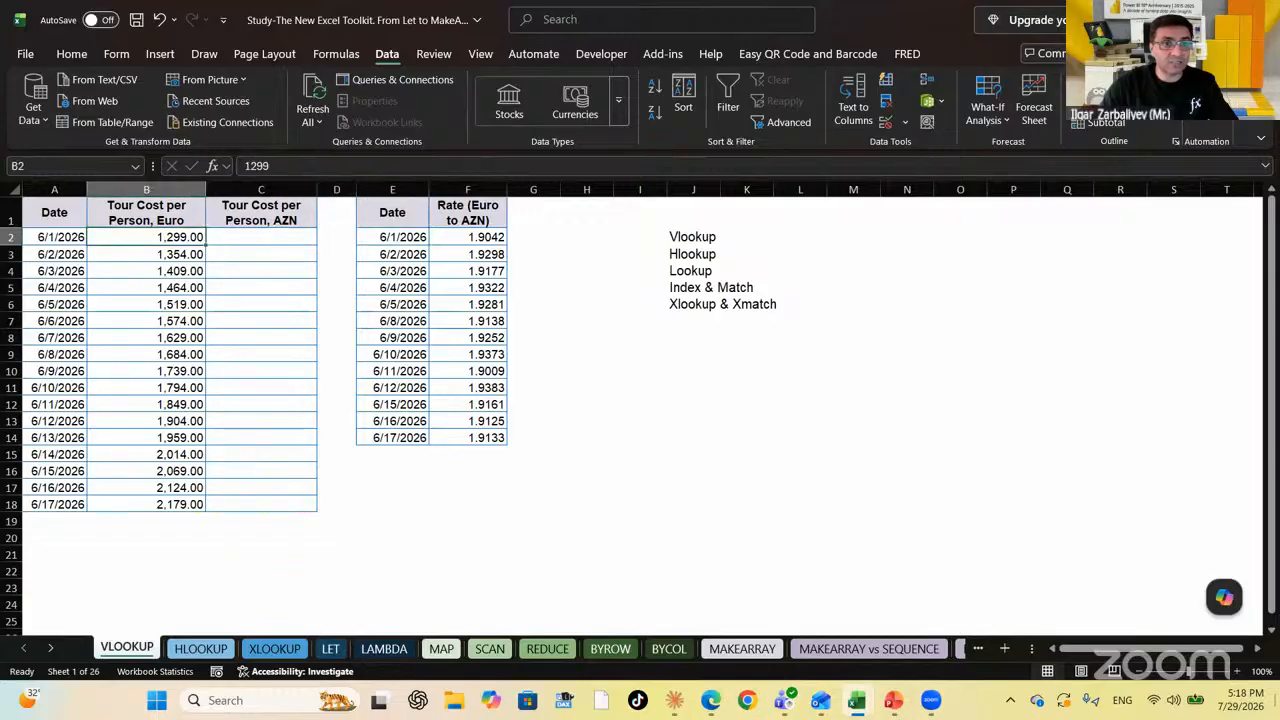
pyautogui.press('Right')
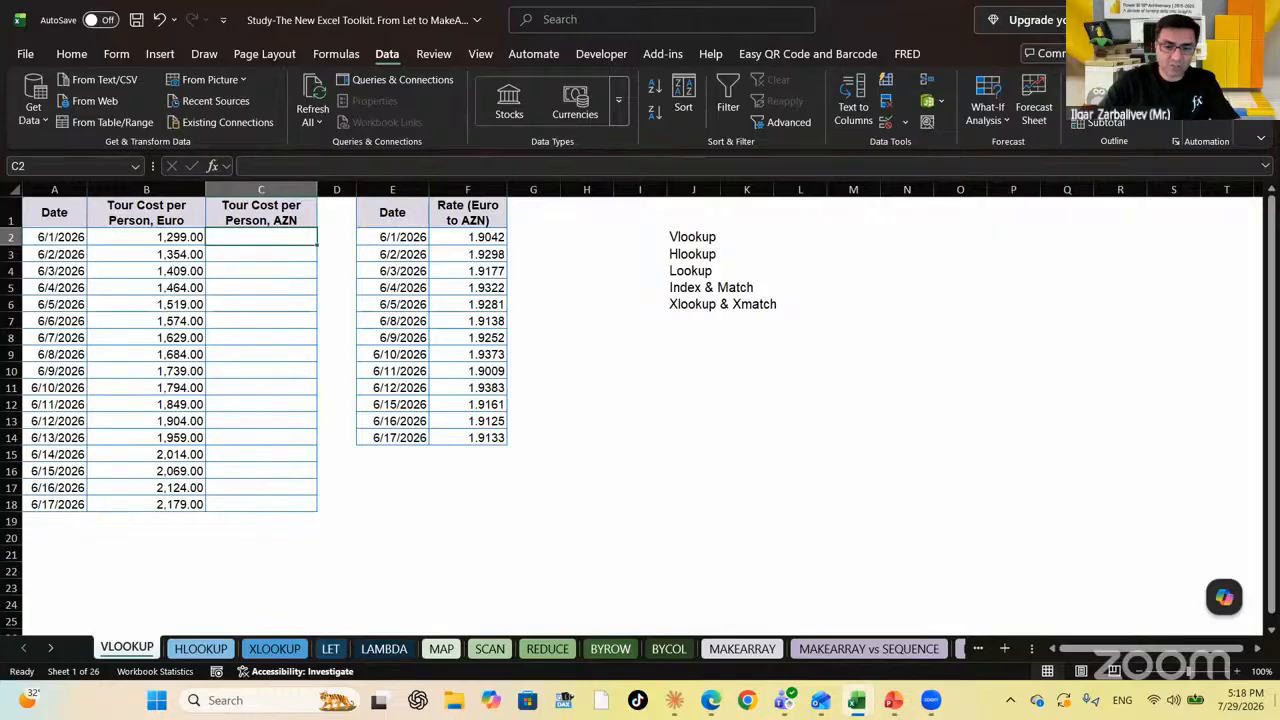
# Enter =VLOOKUP(A2,$E$2:$F$14,2,FALSE) in C2
pyautogui.write('=vlo')
pyautogui.press('Tab')
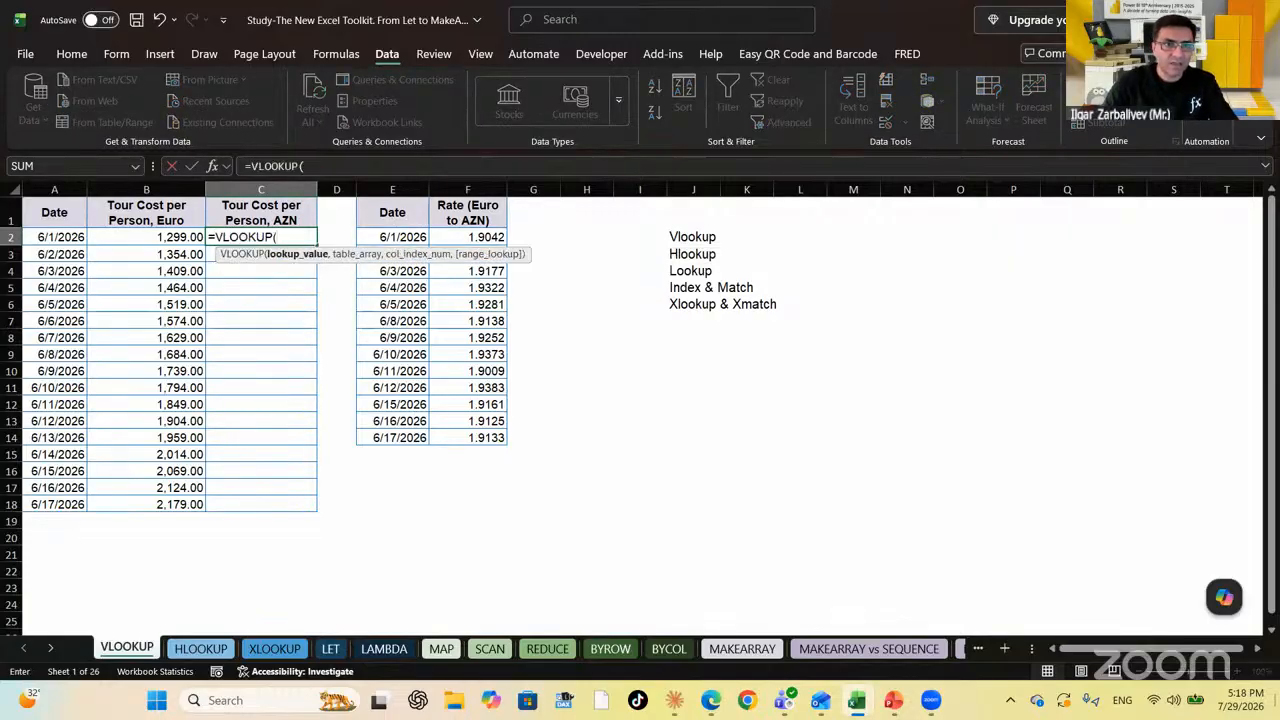
pyautogui.press('Left')
pyautogui.press('Left')
pyautogui.write(',')
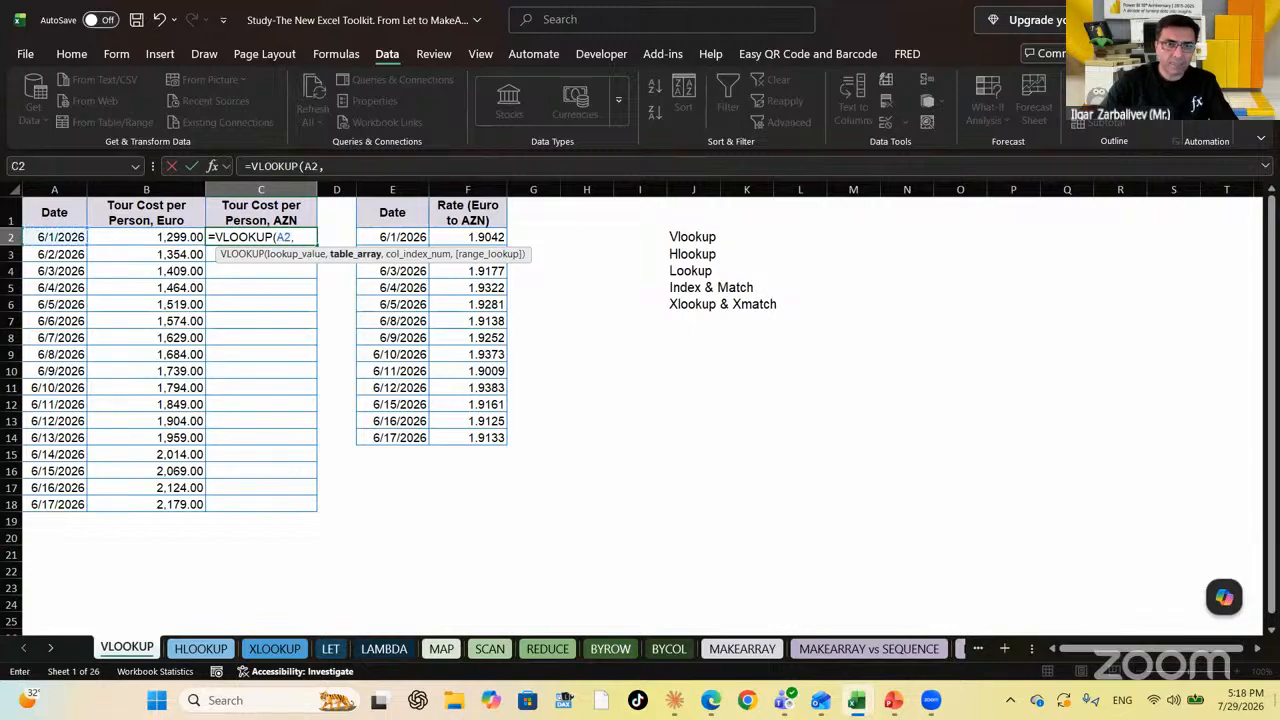
pyautogui.press('Right')
pyautogui.press('Right')
pyautogui.hotkey('shift', 'Right')
pyautogui.hotkey('shift', 'Down')
pyautogui.hotkey('shift', 'Down')
pyautogui.hotkey('shift', 'Down')
pyautogui.hotkey('shift', 'Down')
pyautogui.hotkey('shift', 'Down')
pyautogui.hotkey('shift', 'Down')
pyautogui.hotkey('shift', 'Down')
pyautogui.hotkey('shift', 'Down')
pyautogui.hotkey('shift', 'Down')
pyautogui.hotkey('shift', 'Down')
pyautogui.hotkey('shift', 'Down')
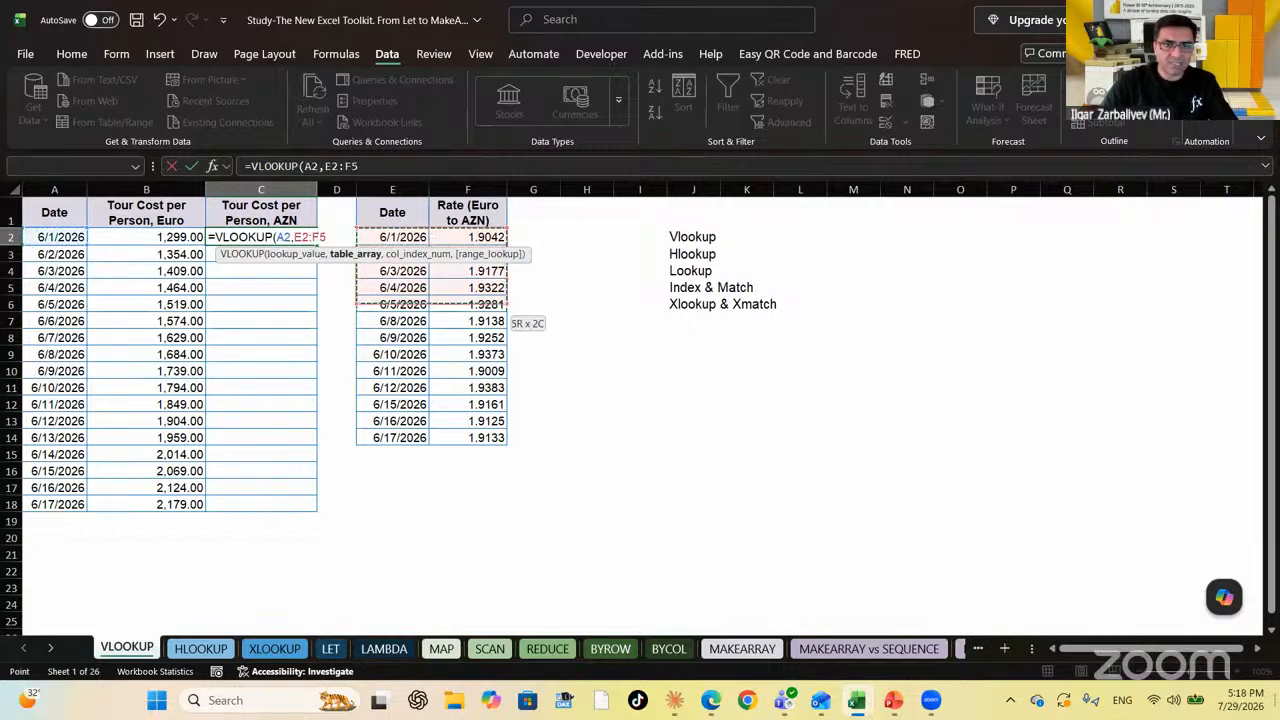
pyautogui.hotkey('shift', 'Down')
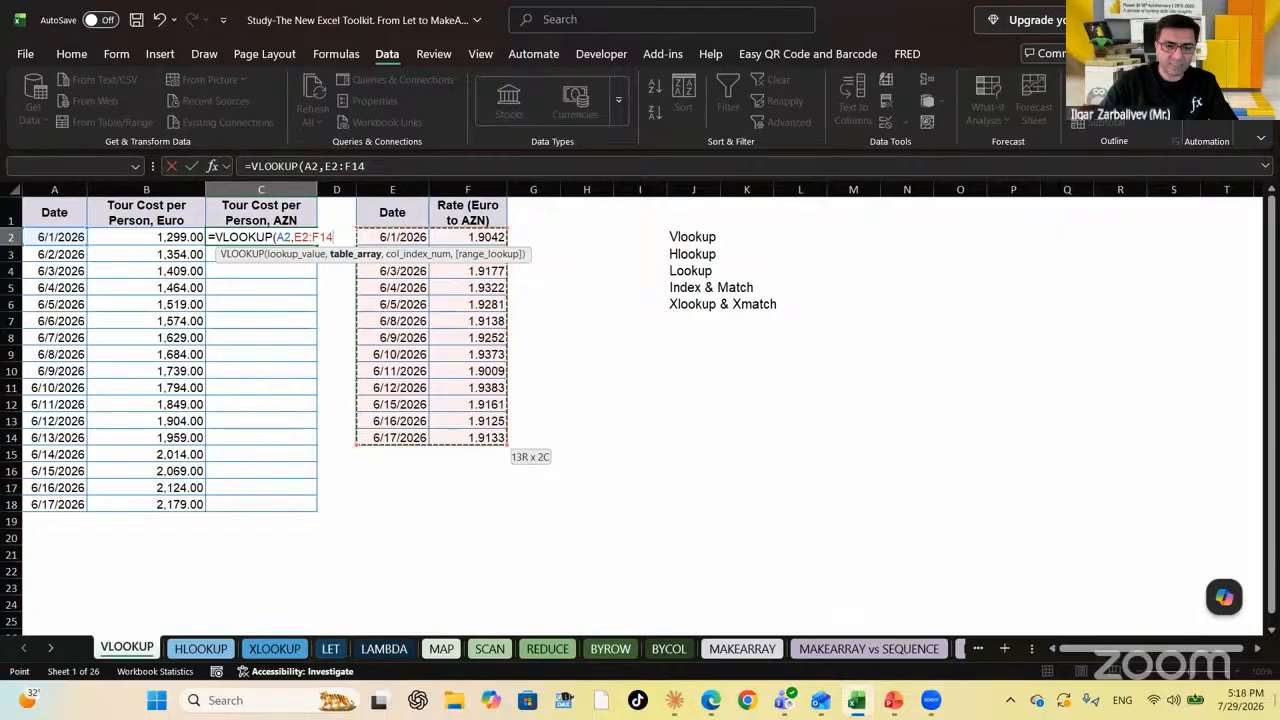
pyautogui.press('F4')
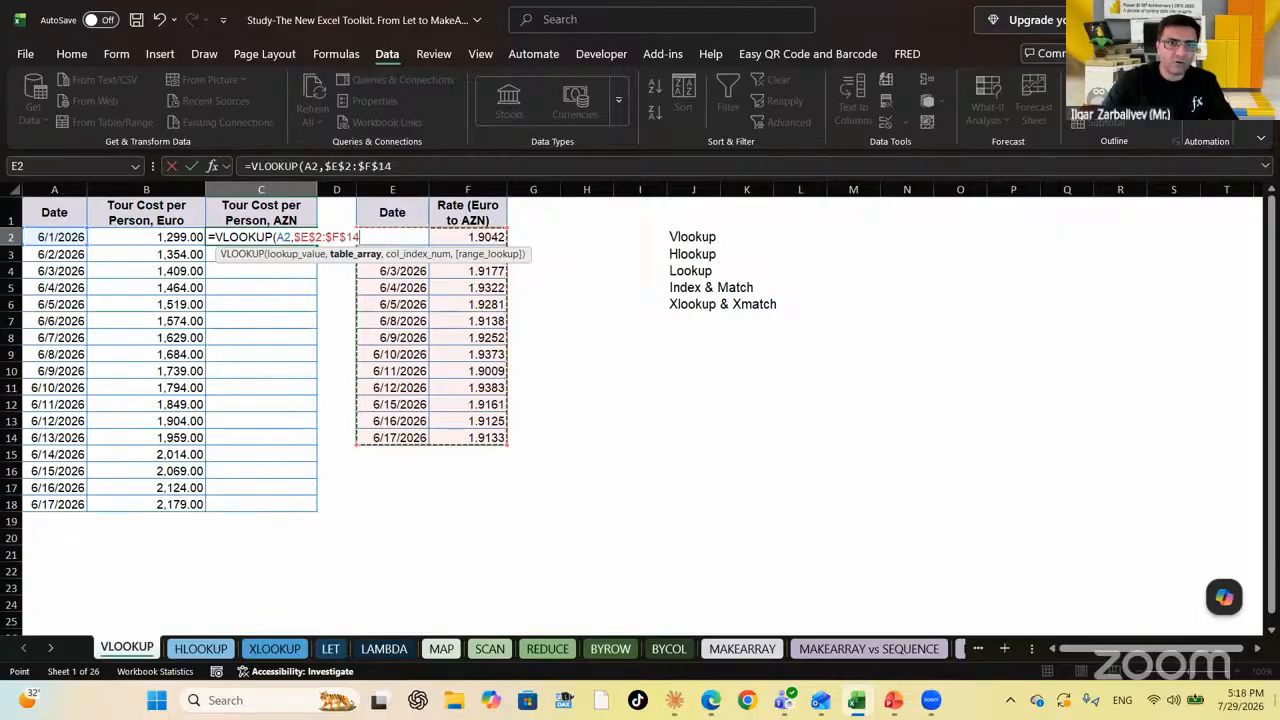
pyautogui.write(',')
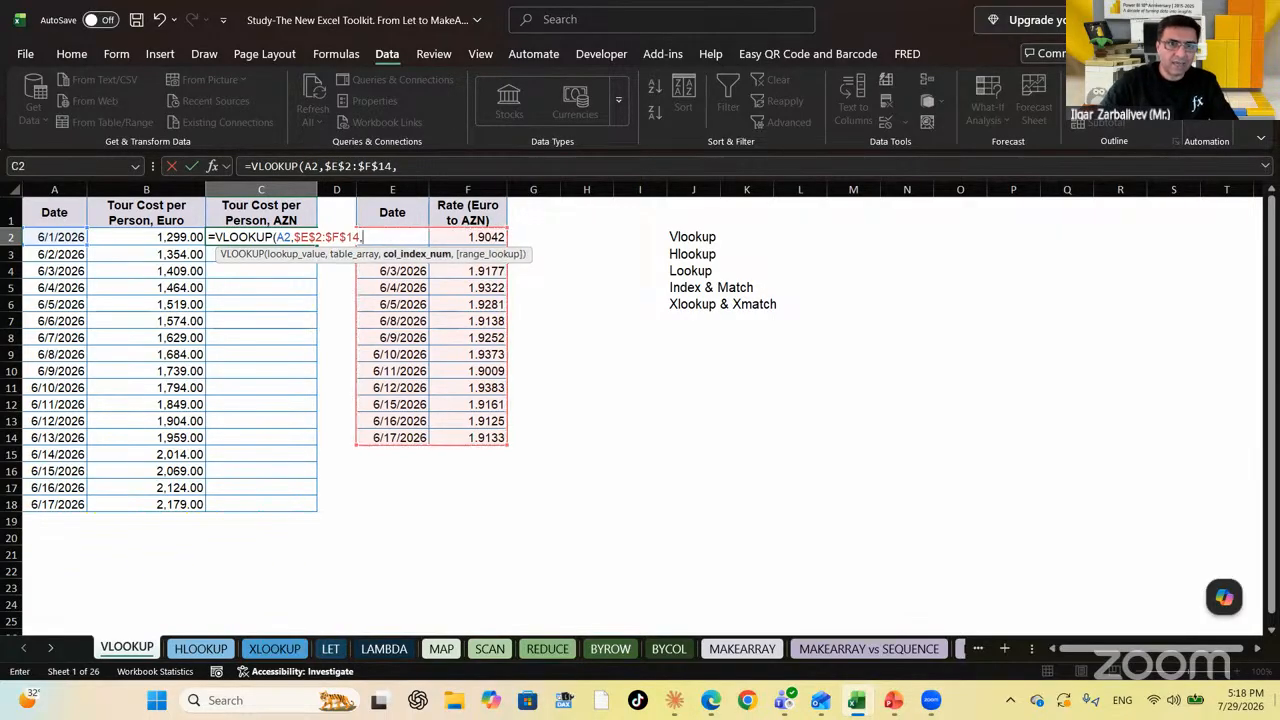
pyautogui.write('2')
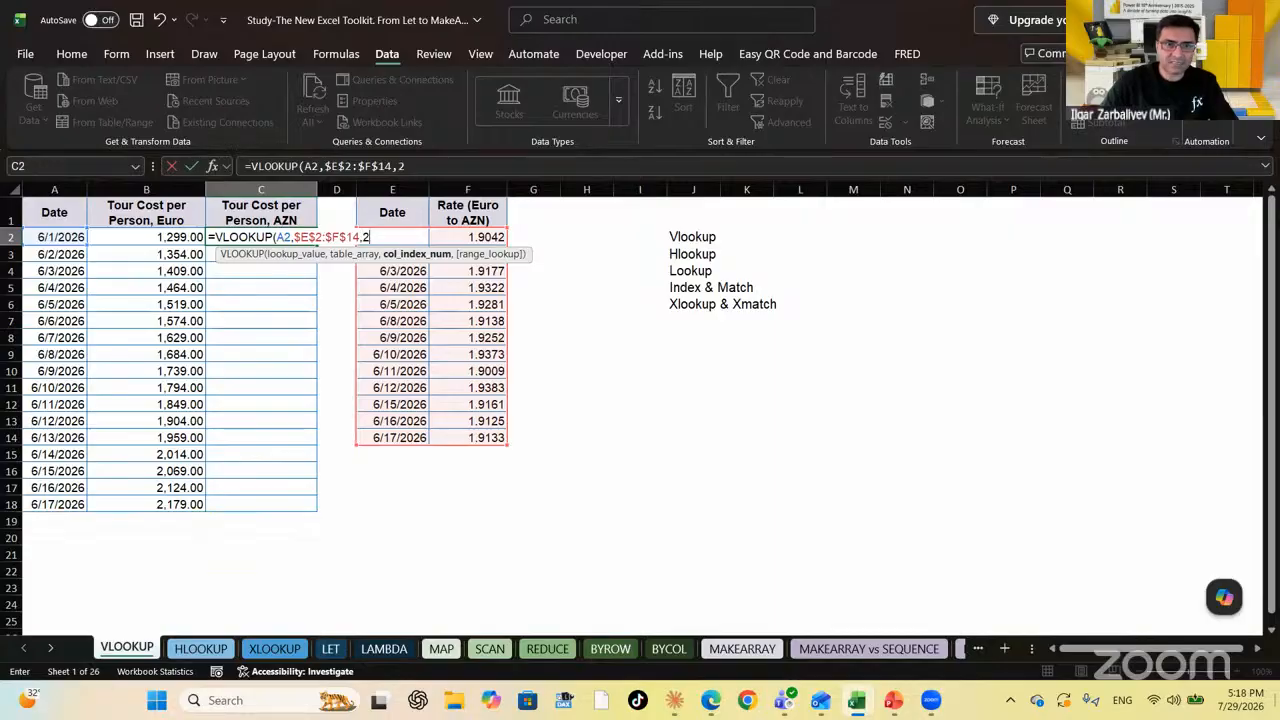
pyautogui.write(',')
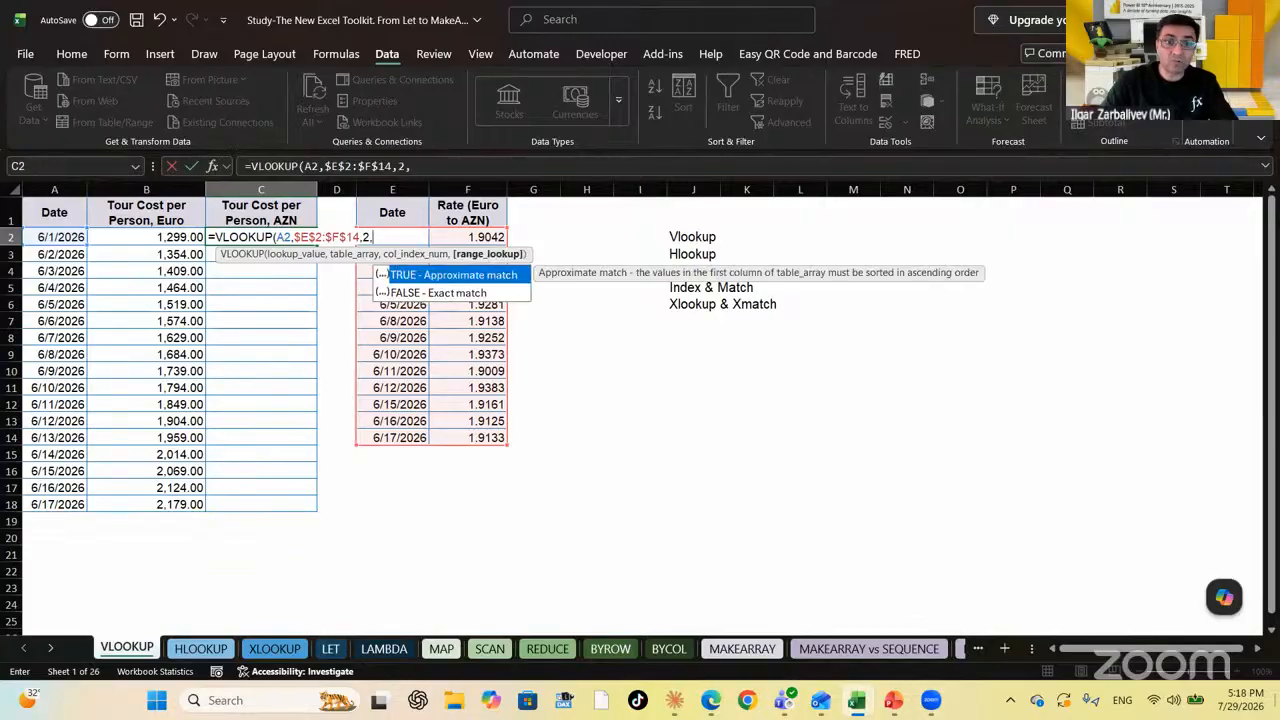
pyautogui.press('Down')
pyautogui.press('Tab')
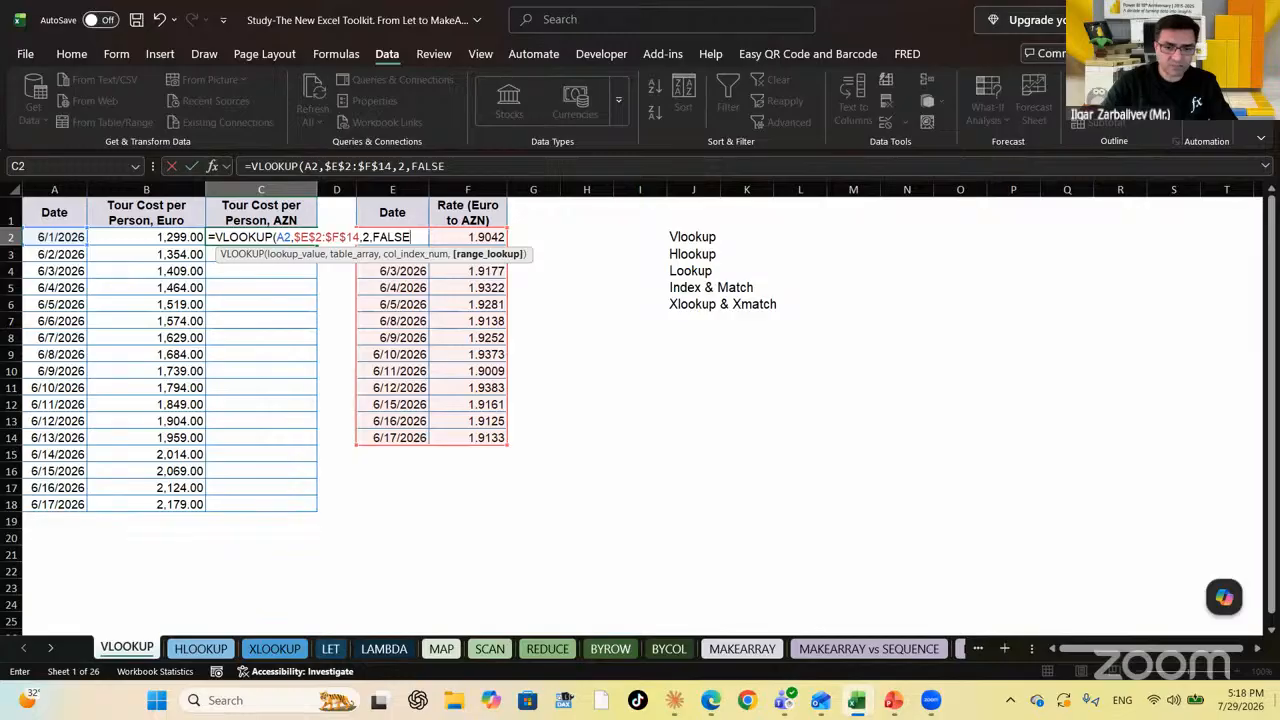
pyautogui.write(')')
pyautogui.hotkey('ctrl', 'Return')
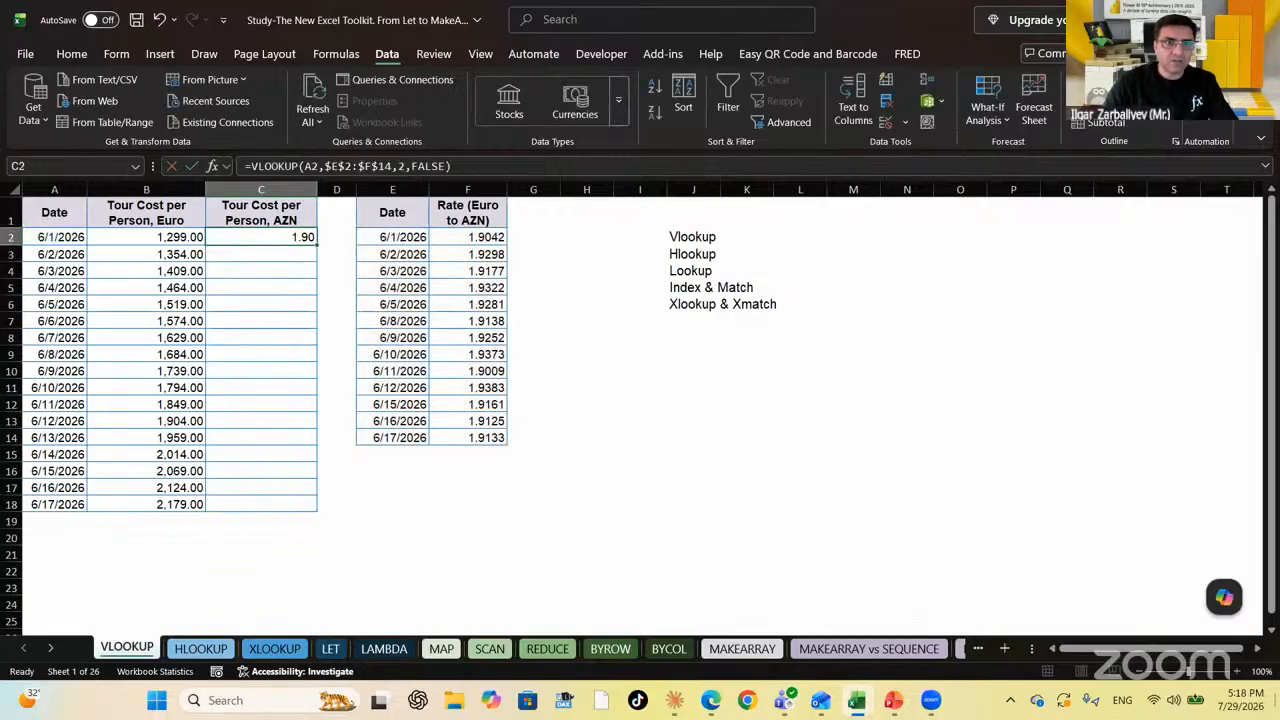
# Fill the exact-match VLOOKUP down C2:C18, leaving #N/A for missing dates
pyautogui.hotkey('shift', 'Down')
pyautogui.hotkey('shift', 'Down')
pyautogui.hotkey('shift', 'Down')
pyautogui.hotkey('shift', 'Down')
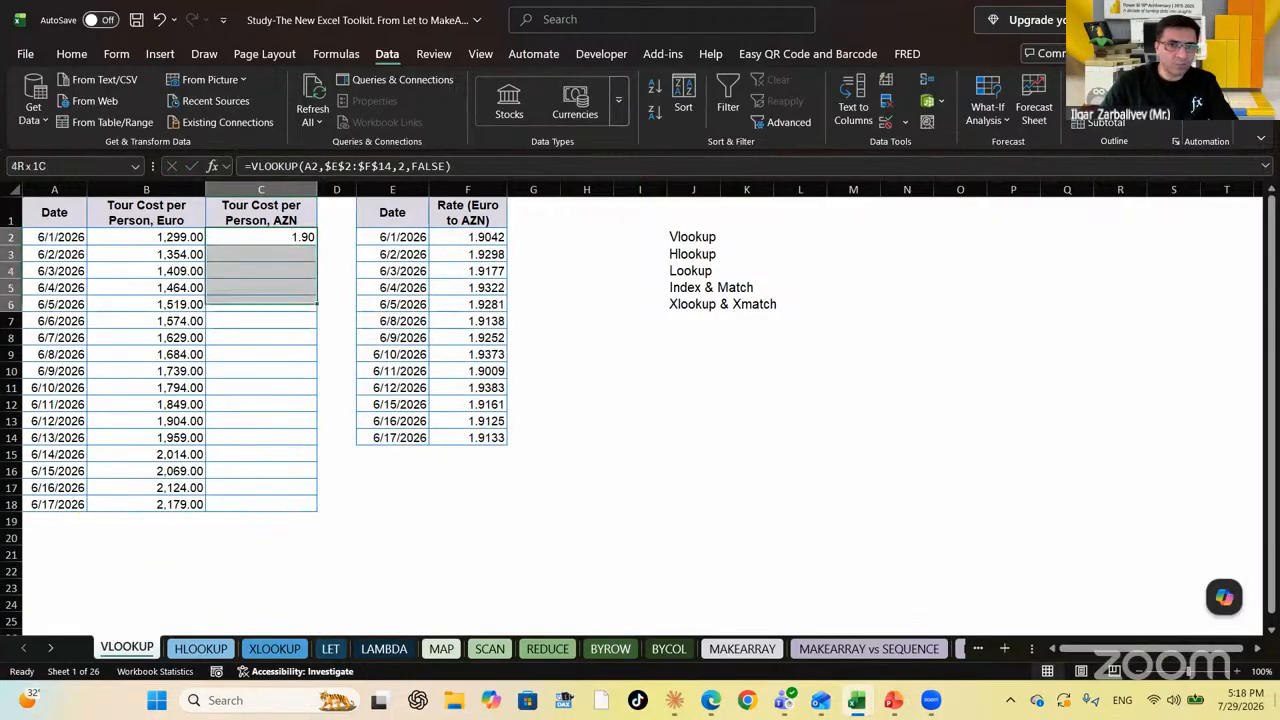
pyautogui.hotkey('shift', 'Down')
pyautogui.hotkey('shift', 'Down')
pyautogui.hotkey('shift', 'Down')
pyautogui.hotkey('shift', 'Down')
pyautogui.hotkey('shift', 'Down')
pyautogui.hotkey('shift', 'Down')
pyautogui.hotkey('shift', 'Down')
pyautogui.hotkey('shift', 'Down')
pyautogui.hotkey('shift', 'Down')
pyautogui.hotkey('shift', 'Down')
pyautogui.hotkey('shift', 'Down')
pyautogui.hotkey('shift', 'Down')
pyautogui.press('F2')
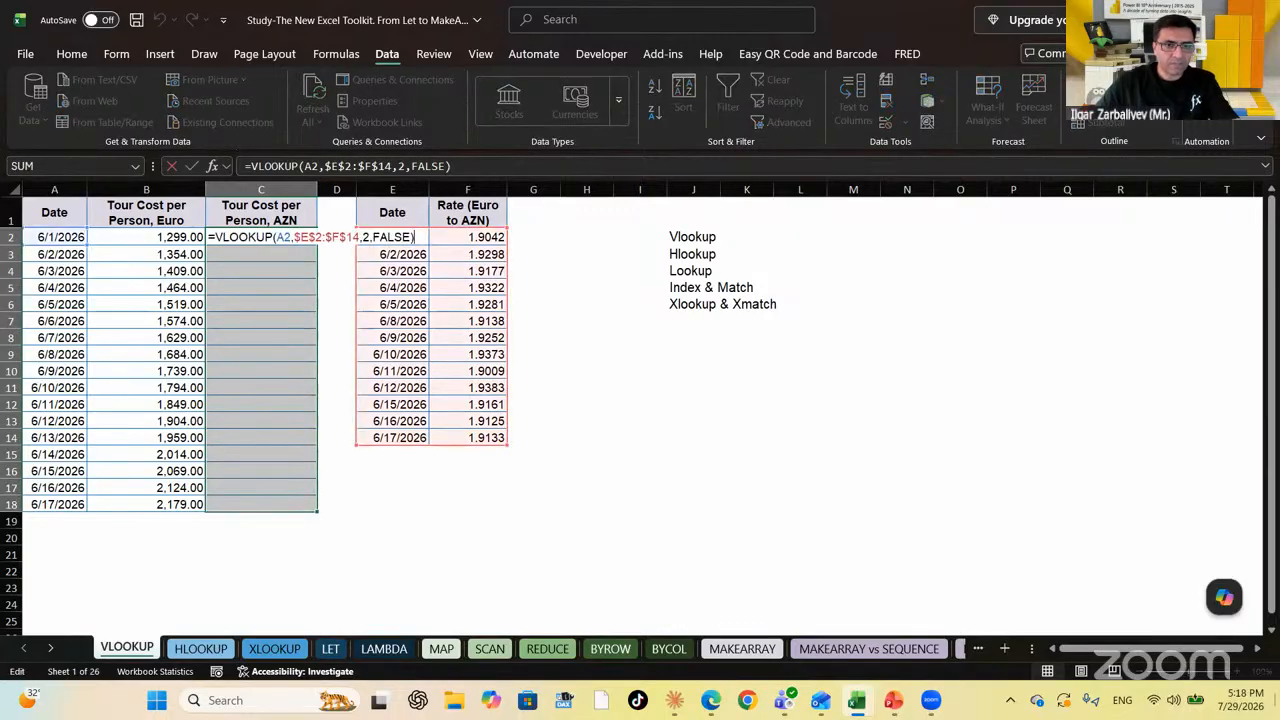
pyautogui.hotkey('ctrl', 'Return')
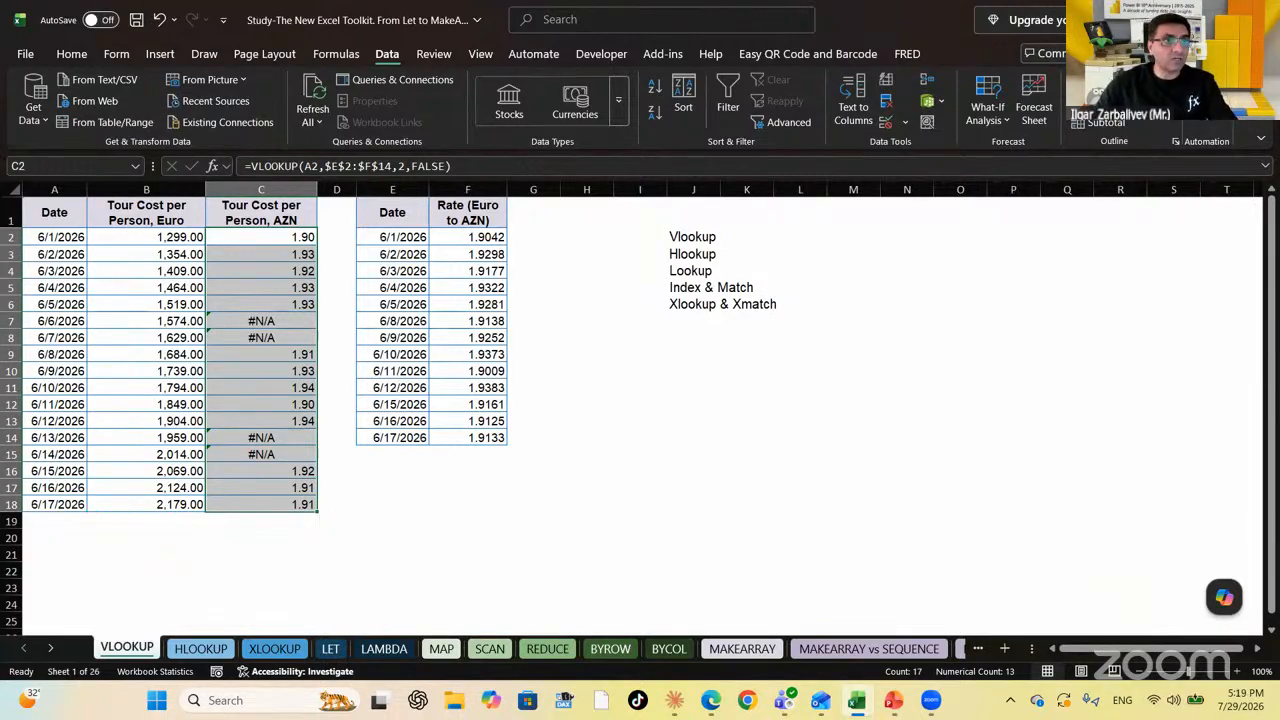
pyautogui.click(282, 652)
pyautogui.click(405, 398)
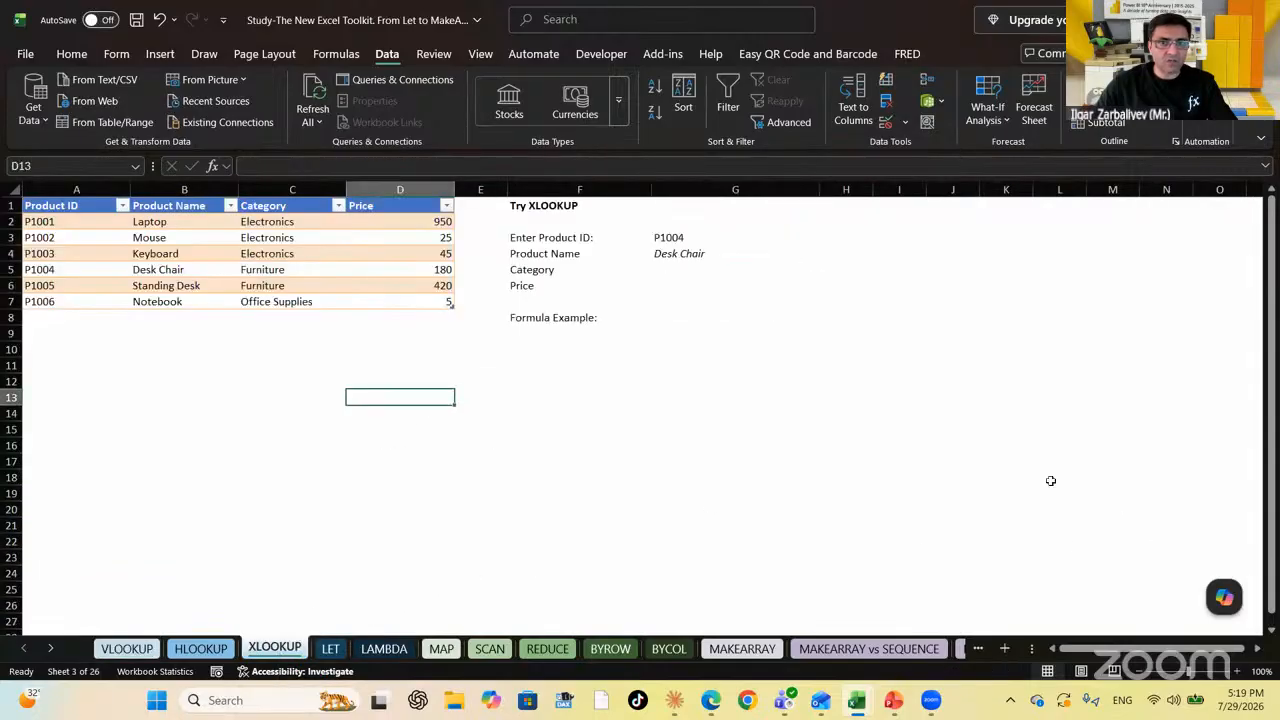
pyautogui.click(638, 302)
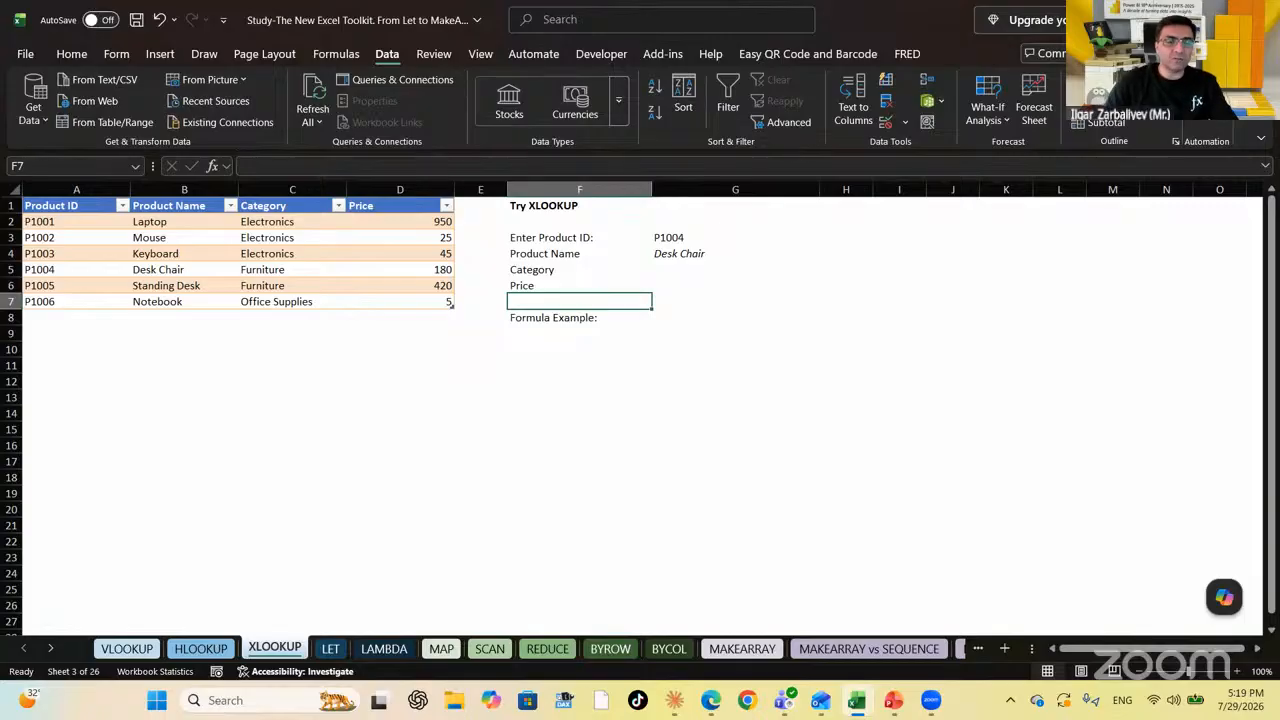
pyautogui.click(580, 286)
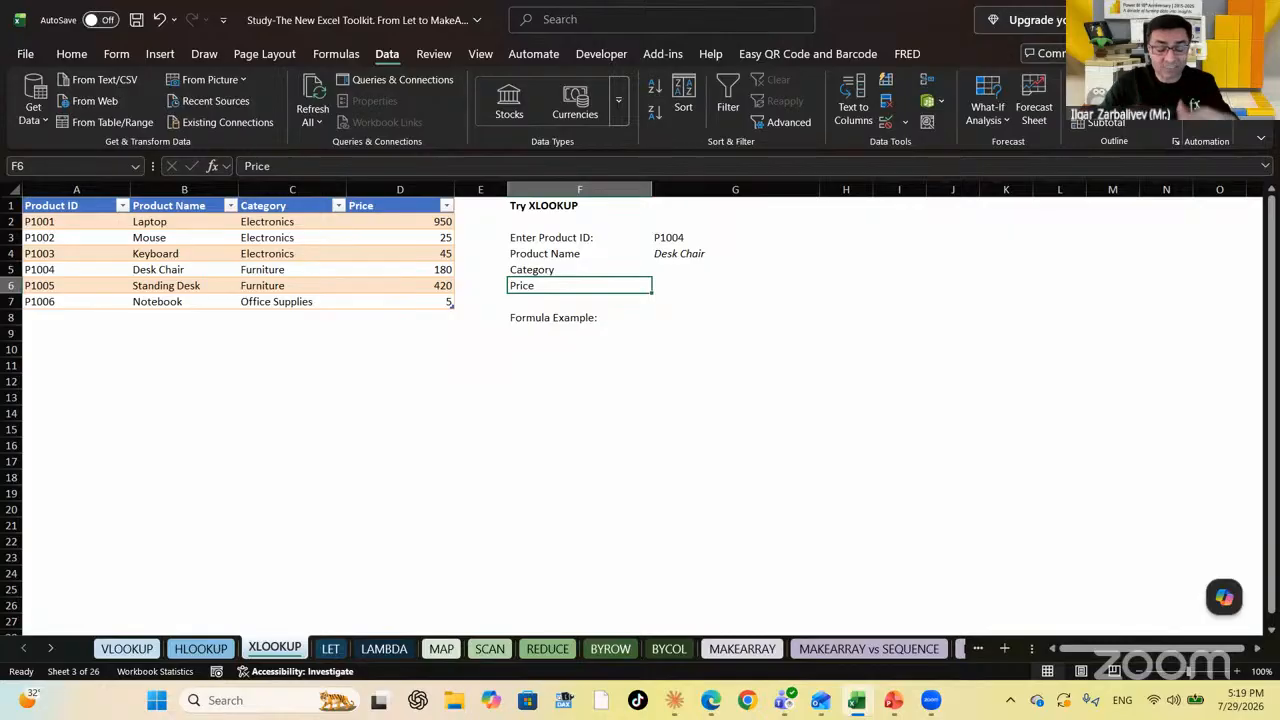
pyautogui.press('Up')
pyautogui.press('Up')
pyautogui.press('Up')
pyautogui.press('Right')
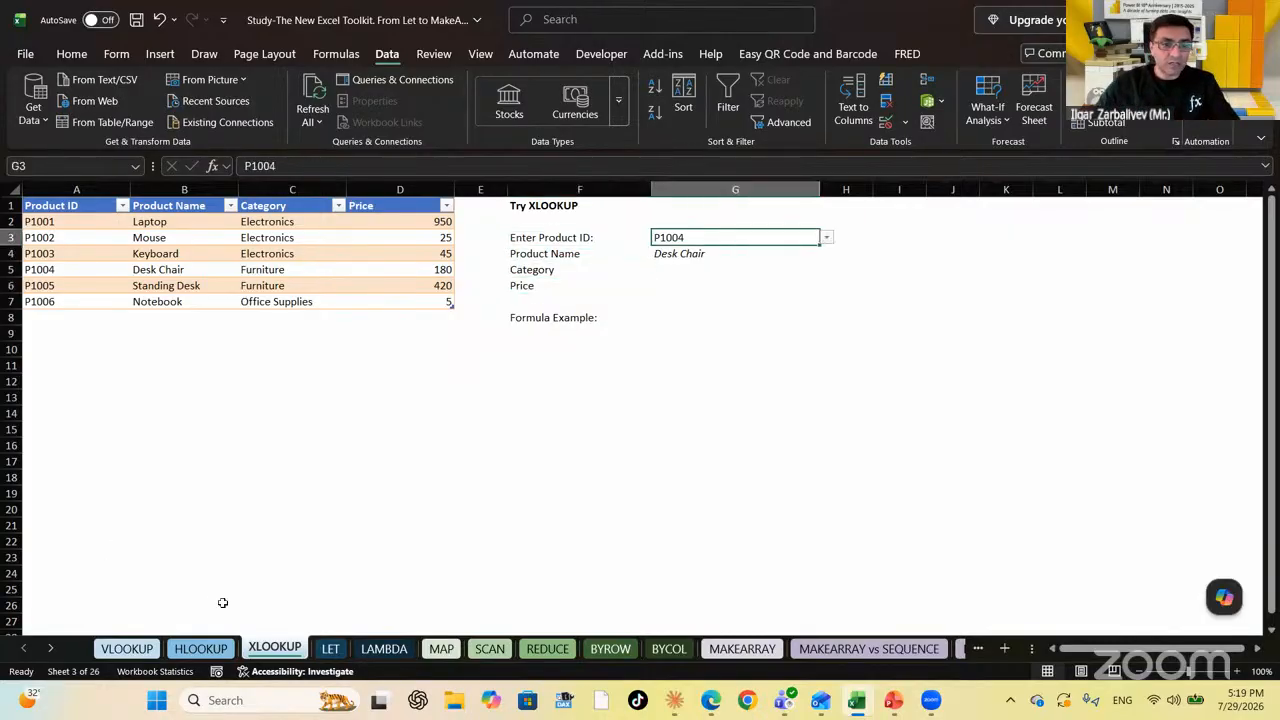
pyautogui.click(140, 649)
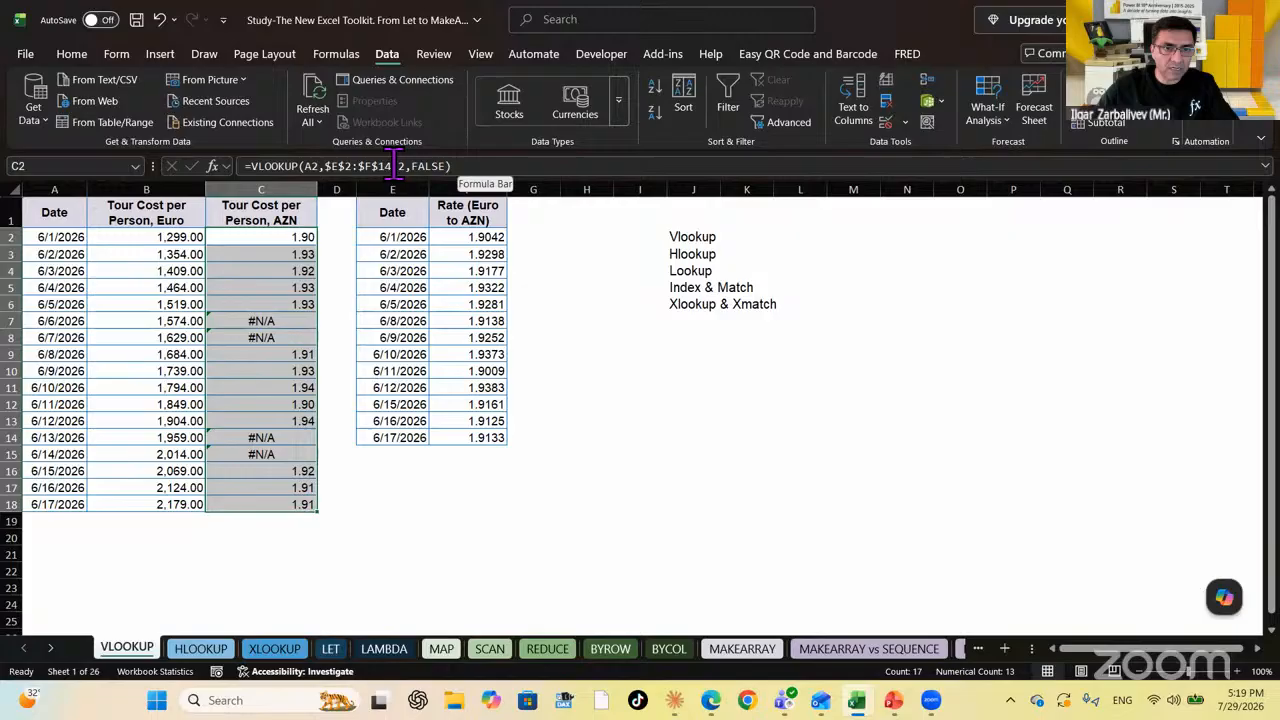
# Switch C2's VLOOKUP to approximate match (TRUE) and fill it down column C
pyautogui.click(447, 166)
pyautogui.press('BackSpace')
pyautogui.press('BackSpace')
pyautogui.press('BackSpace')
pyautogui.press('BackSpace')
pyautogui.press('BackSpace')
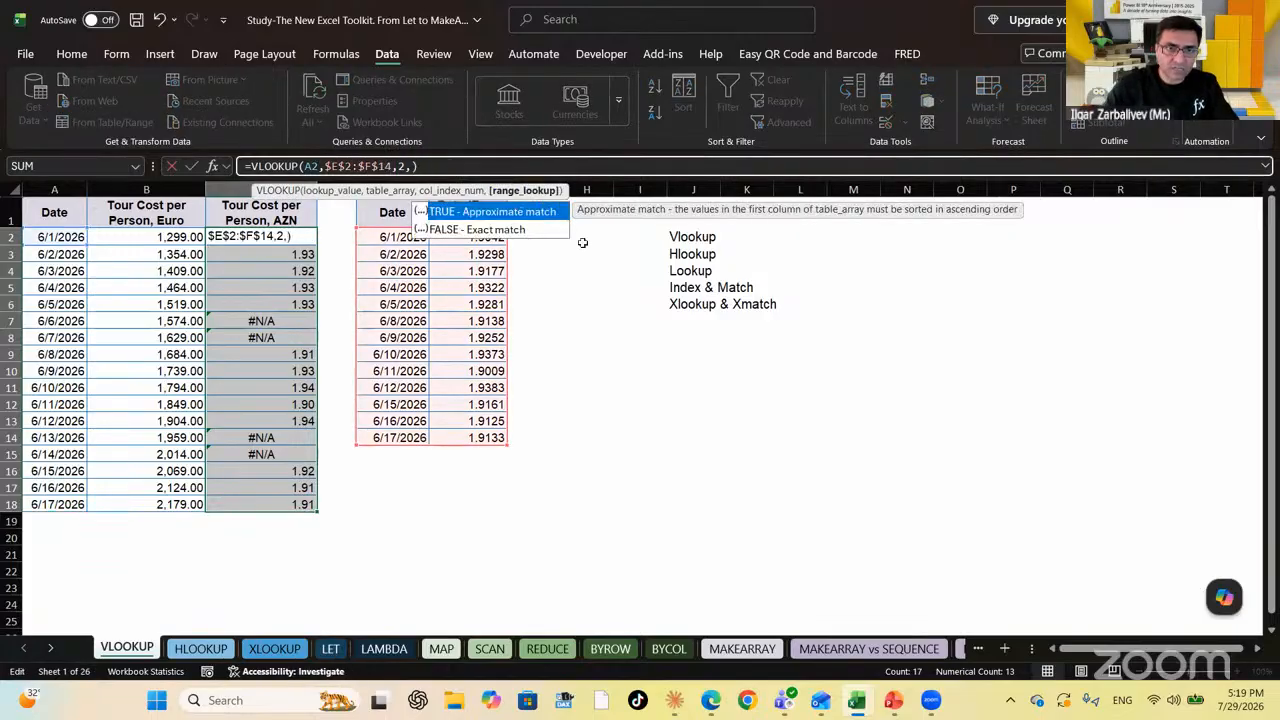
pyautogui.write('true')
pyautogui.press('Return')
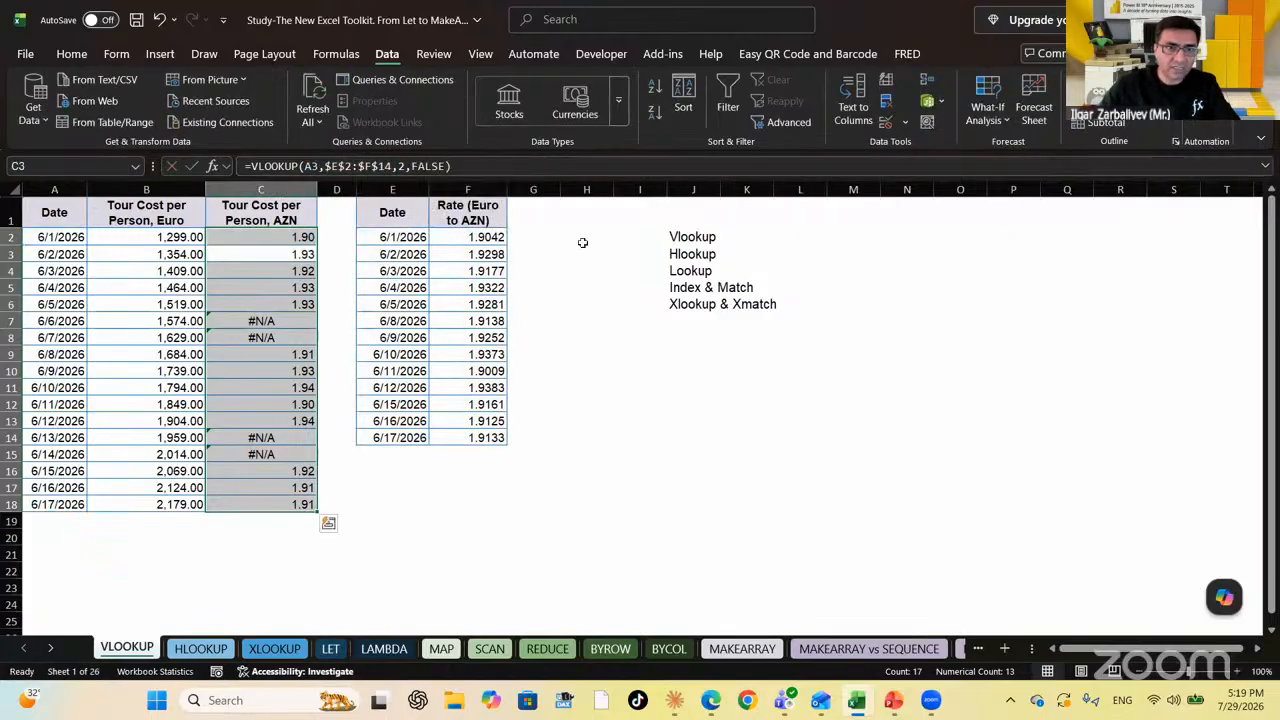
pyautogui.moveTo(305, 240); pyautogui.dragTo(281, 499)
pyautogui.press('F2')
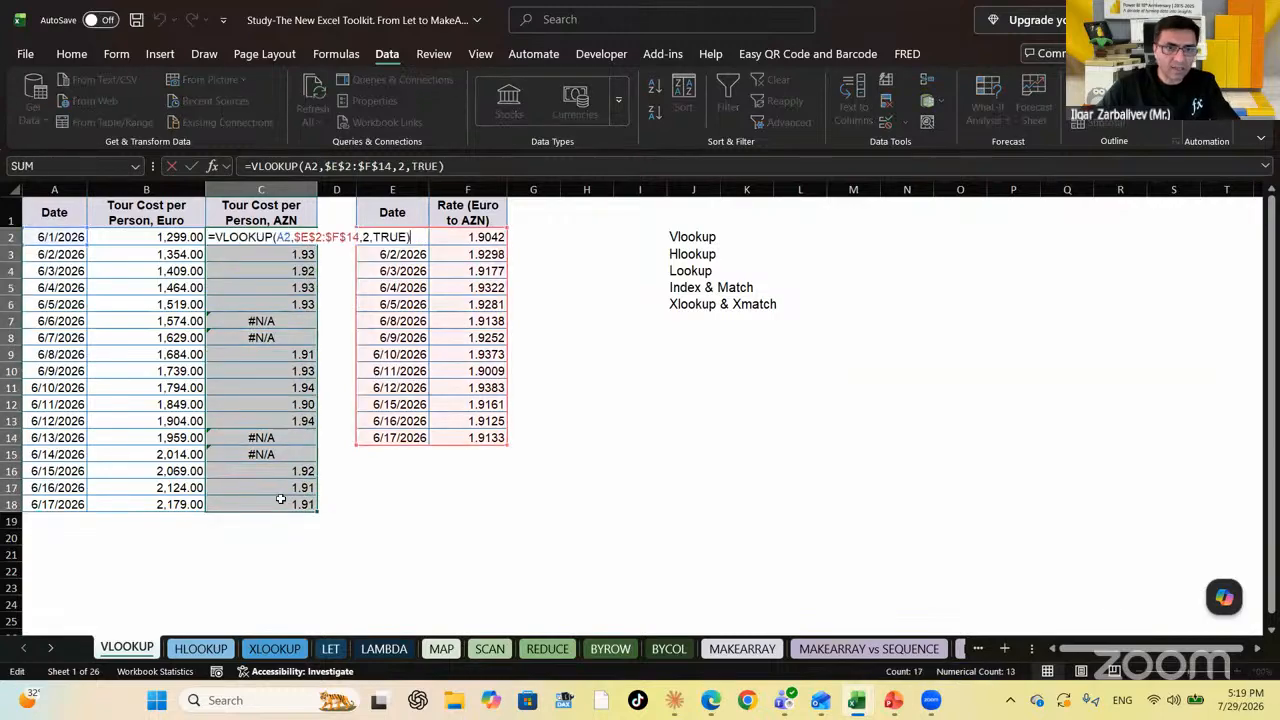
pyautogui.hotkey('ctrl', 'Return')
pyautogui.press('Up')
pyautogui.press('Down')
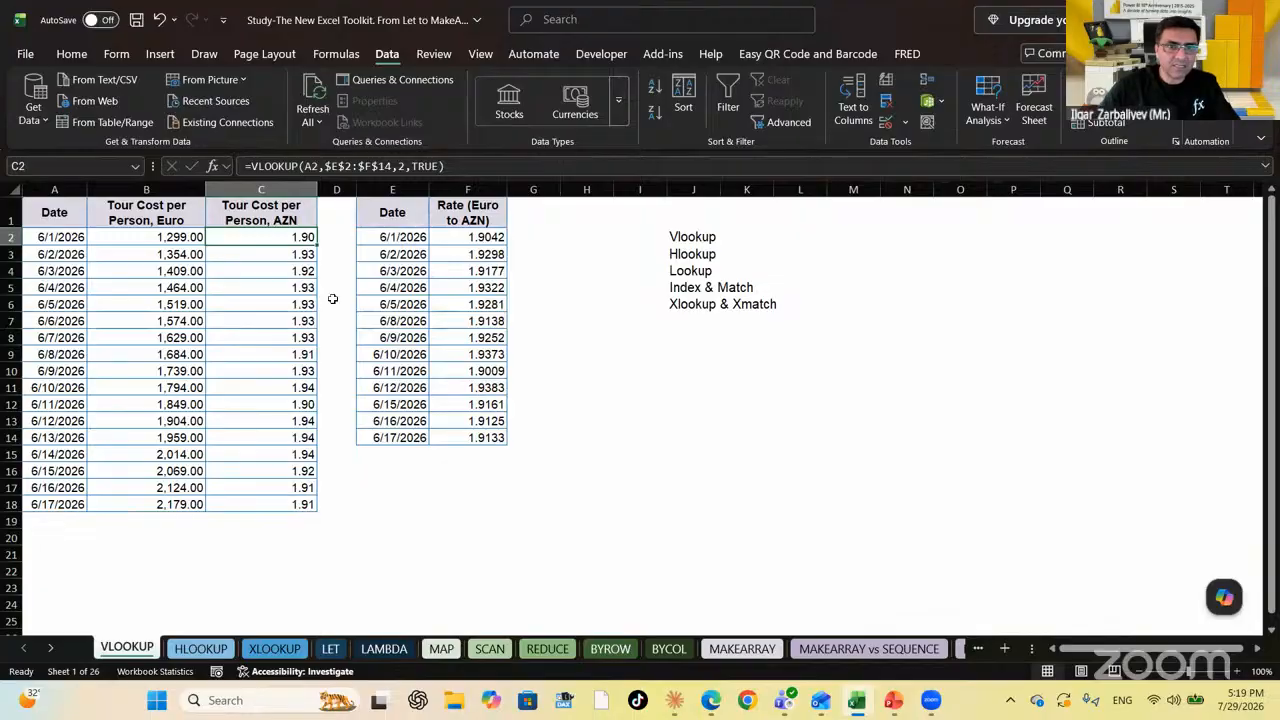
# Multiply the looked-up rate by the Euro cost in B2 and fill C2:C18
pyautogui.click(537, 165)
pyautogui.write('*')
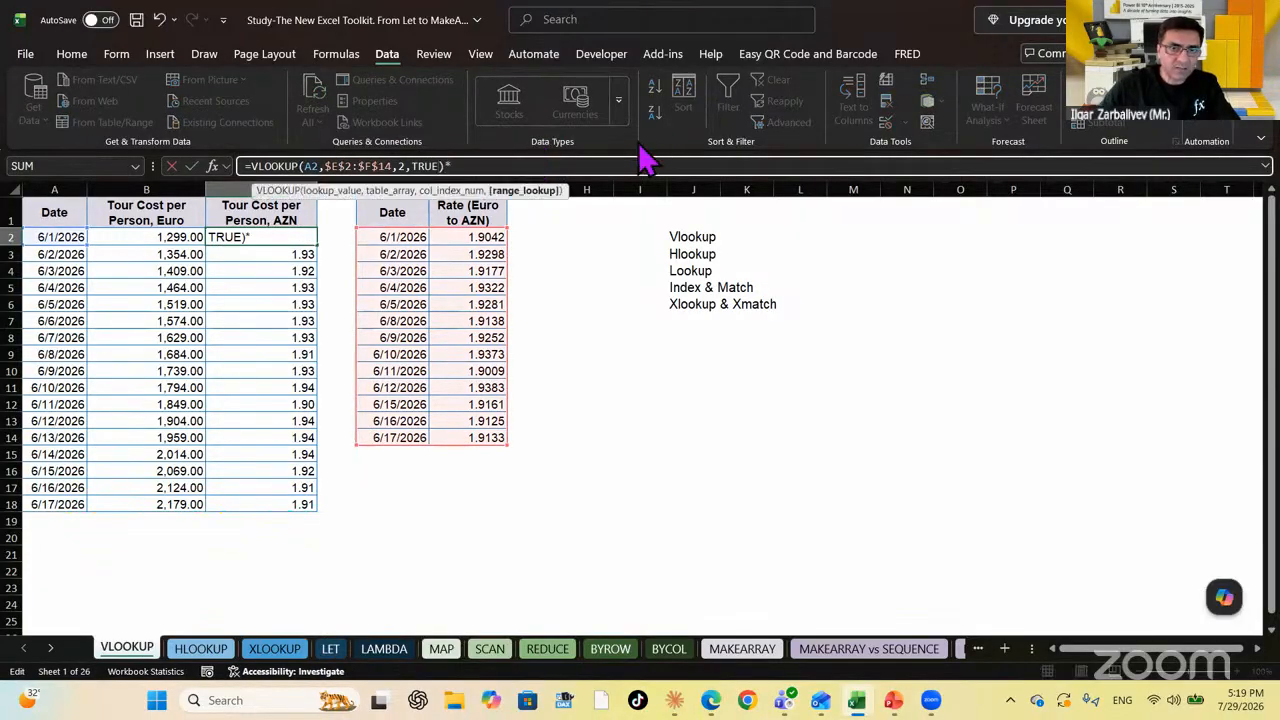
pyautogui.click(180, 236)
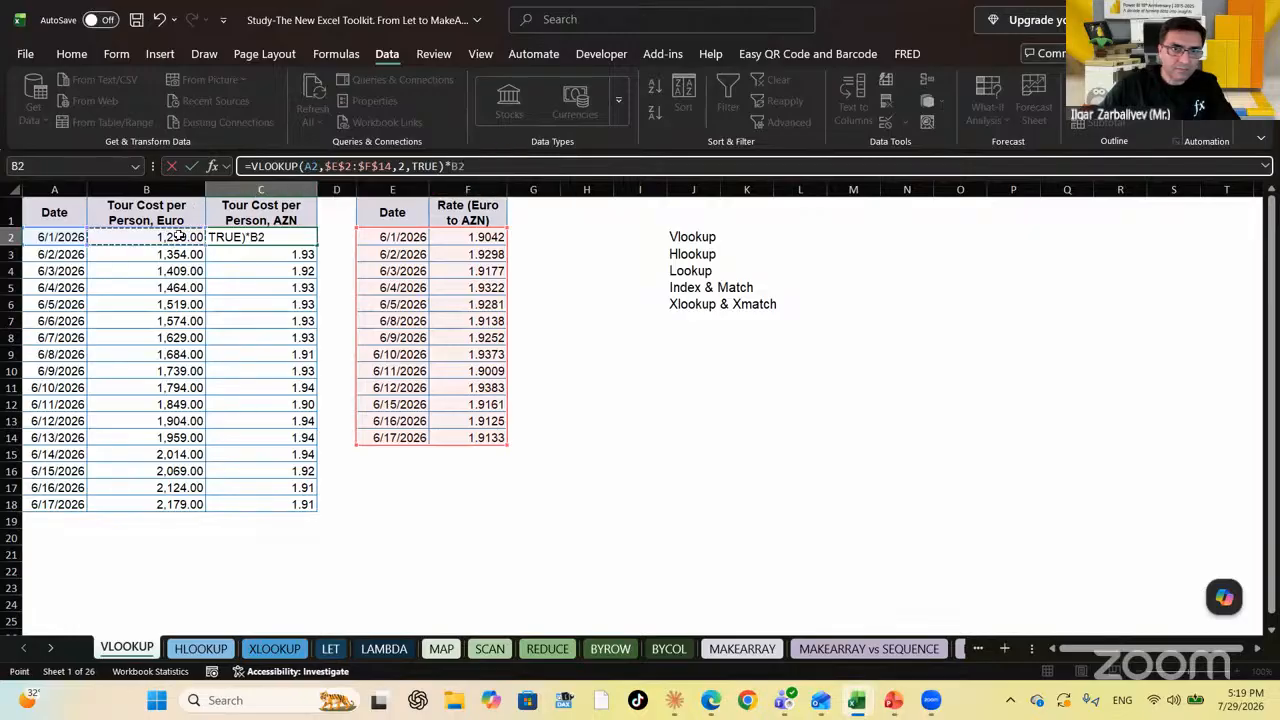
pyautogui.press('Return')
pyautogui.press('Up')
pyautogui.hotkey('shift', 'Down')
pyautogui.hotkey('shift', 'Down')
pyautogui.hotkey('shift', 'Down')
pyautogui.hotkey('shift', 'Down')
pyautogui.hotkey('shift', 'Down')
pyautogui.hotkey('shift', 'Down')
pyautogui.hotkey('shift', 'Down')
pyautogui.hotkey('shift', 'Down')
pyautogui.hotkey('shift', 'Down')
pyautogui.hotkey('shift', 'Down')
pyautogui.hotkey('shift', 'Down')
pyautogui.hotkey('shift', 'Down')
pyautogui.hotkey('shift', 'Down')
pyautogui.hotkey('shift', 'Down')
pyautogui.hotkey('shift', 'Down')
pyautogui.hotkey('shift', 'Down')
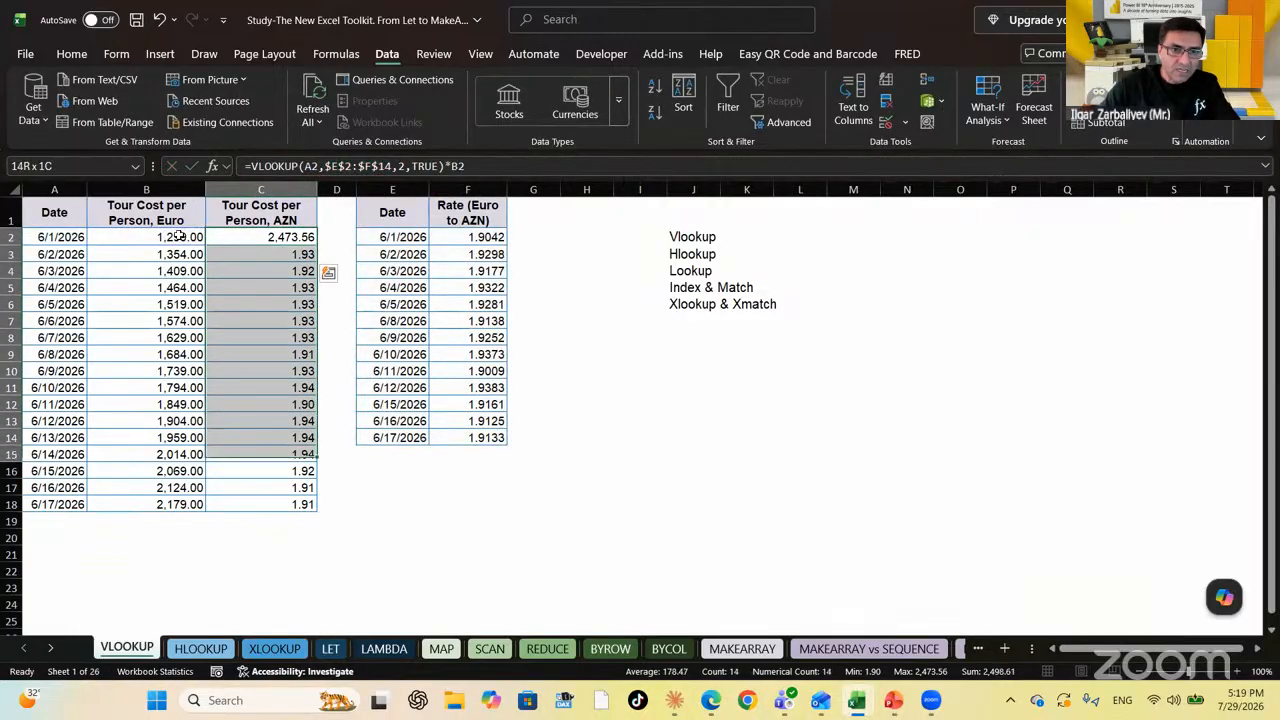
pyautogui.press('F2')
pyautogui.hotkey('ctrl', 'Return')
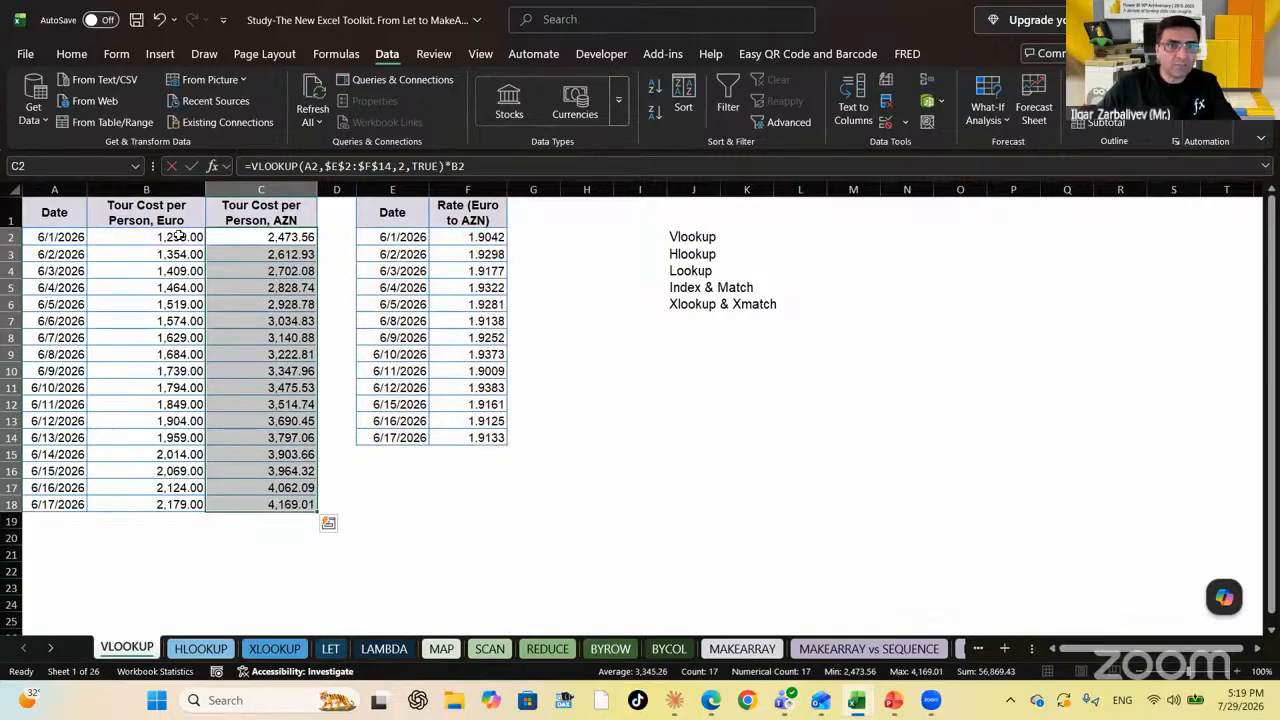
pyautogui.click(280, 390)
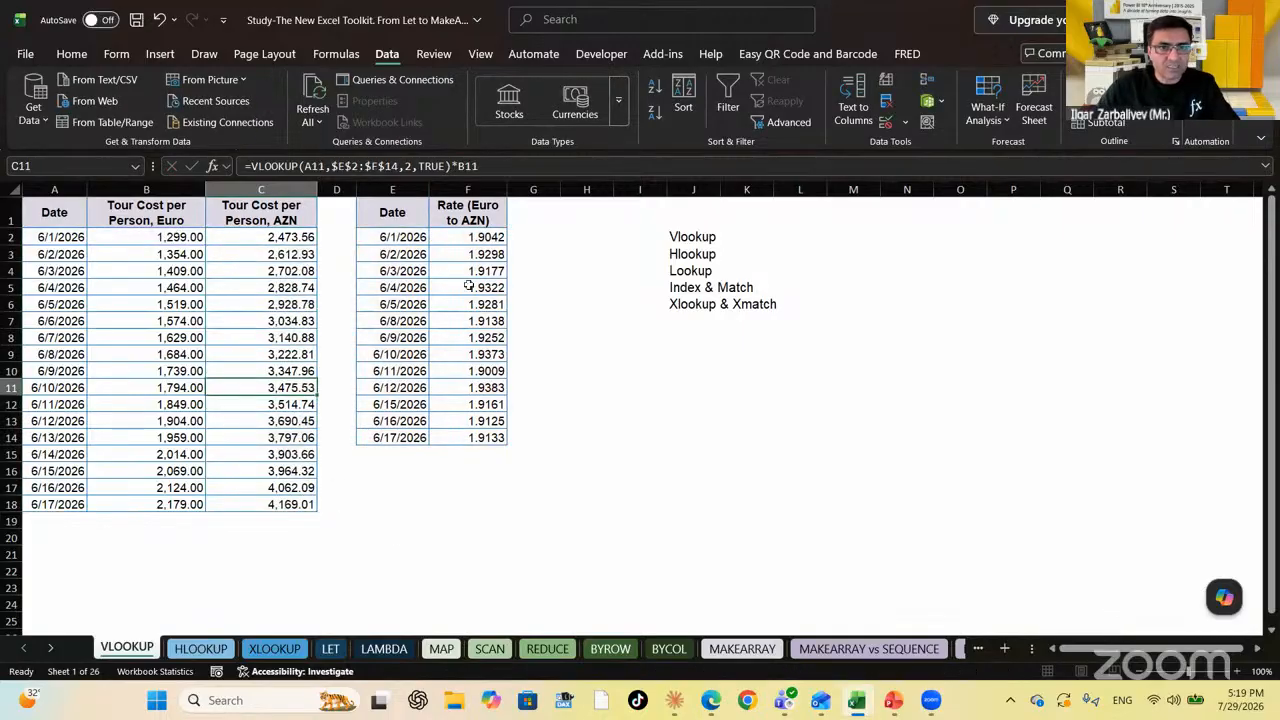
pyautogui.click(477, 267)
pyautogui.click(290, 238)
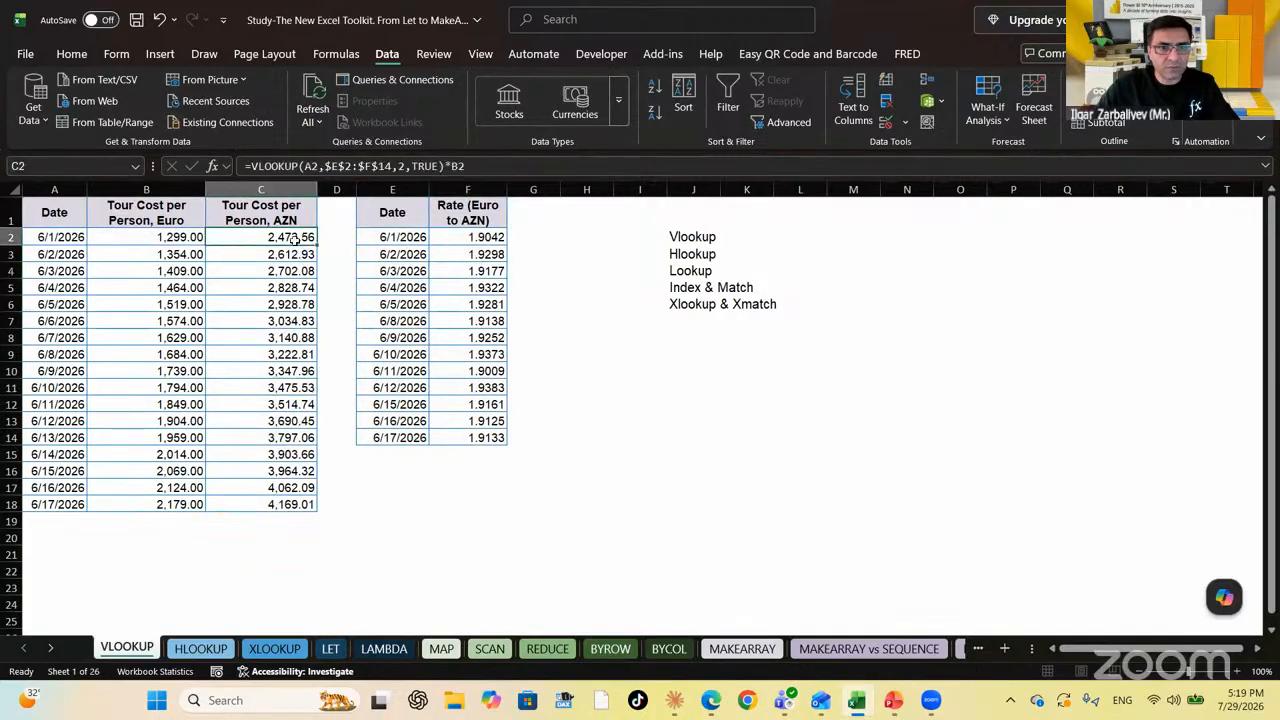
pyautogui.click(487, 166)
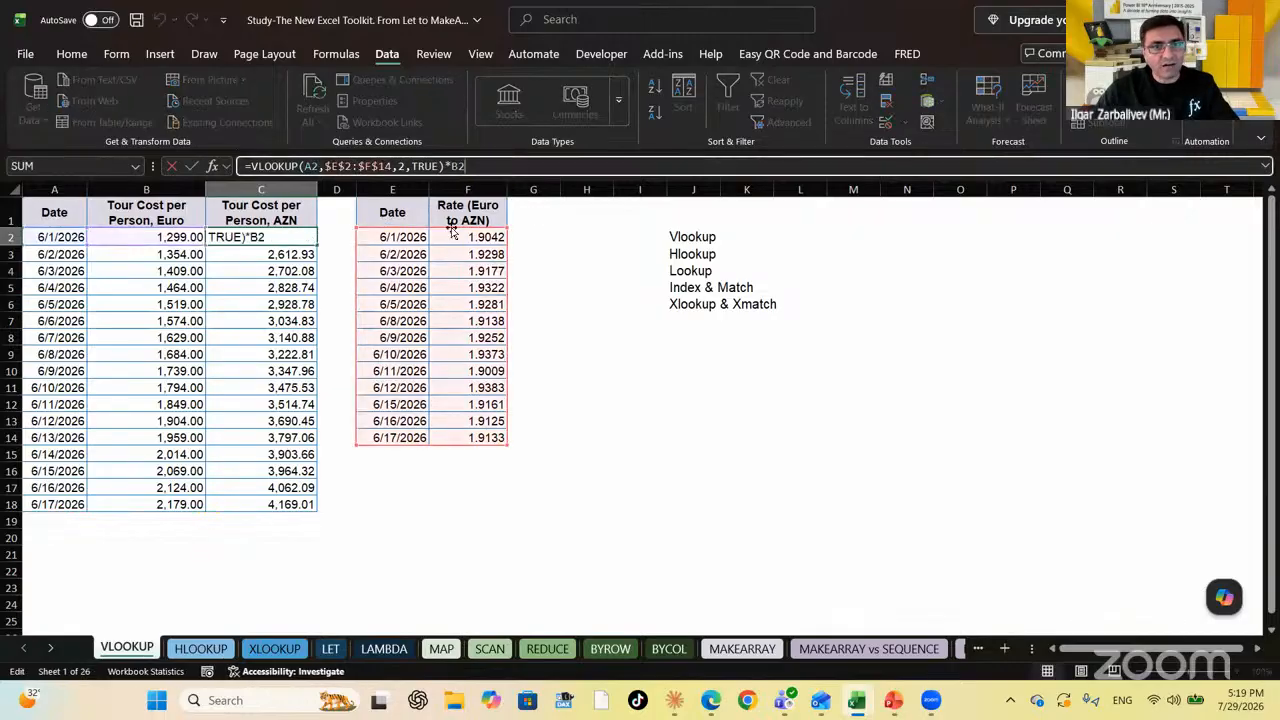
pyautogui.click(405, 167)
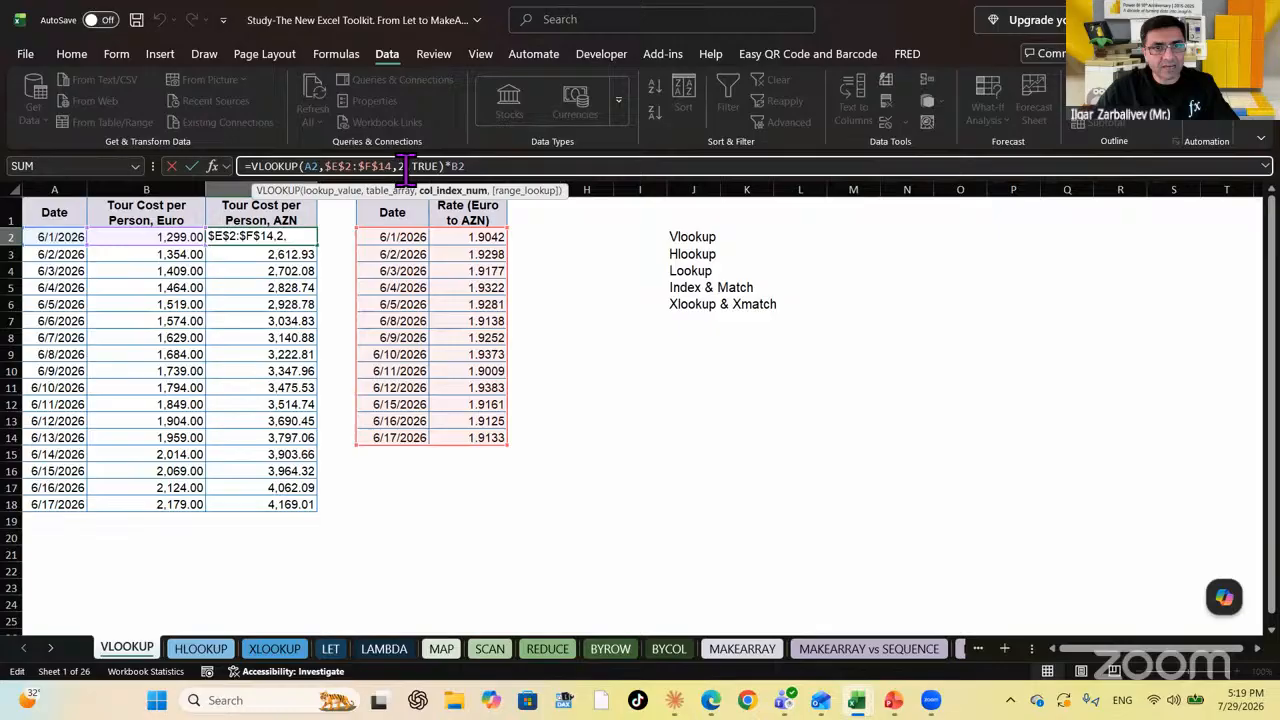
pyautogui.click(496, 321)
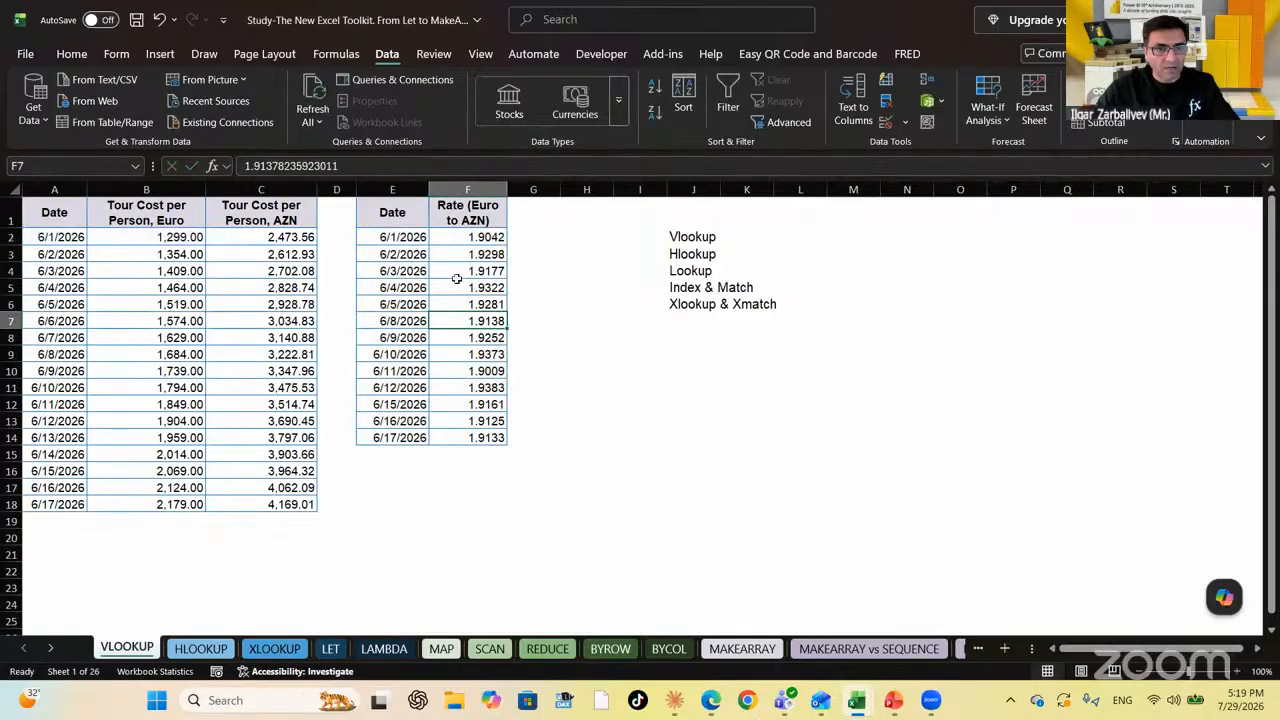
pyautogui.click(467, 189)
pyautogui.rightClick(467, 189)
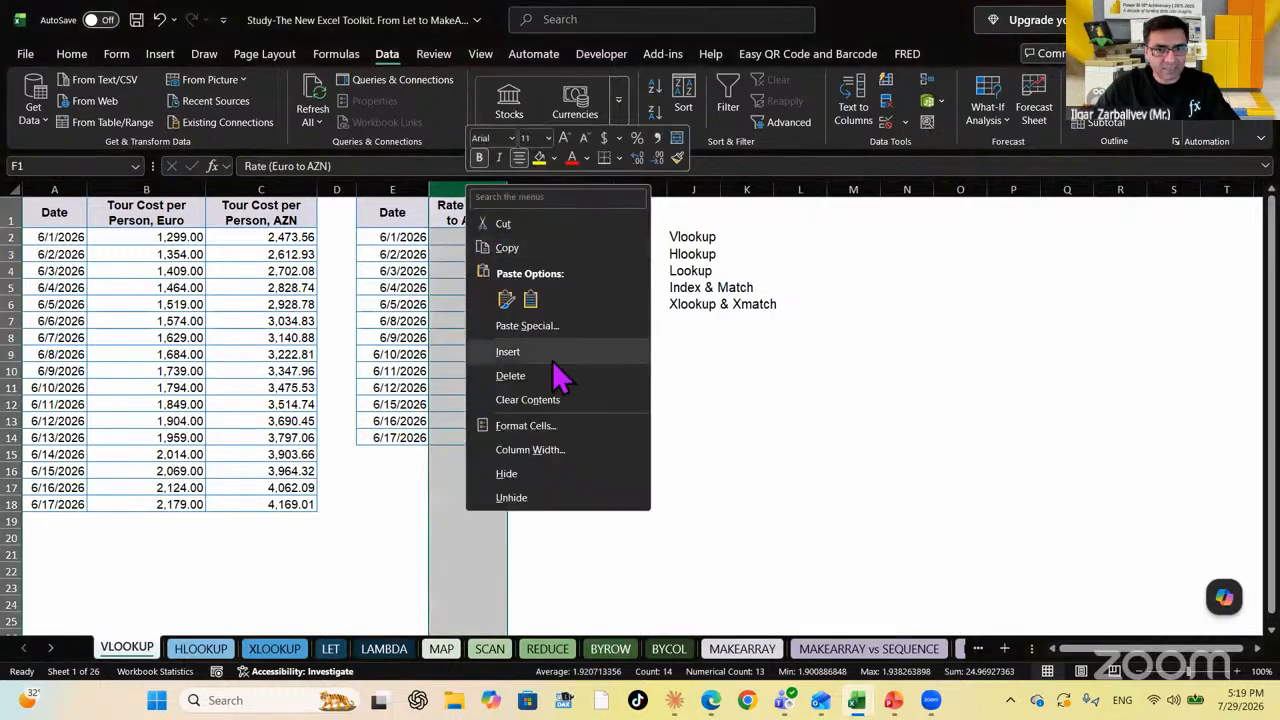
pyautogui.click(551, 371)
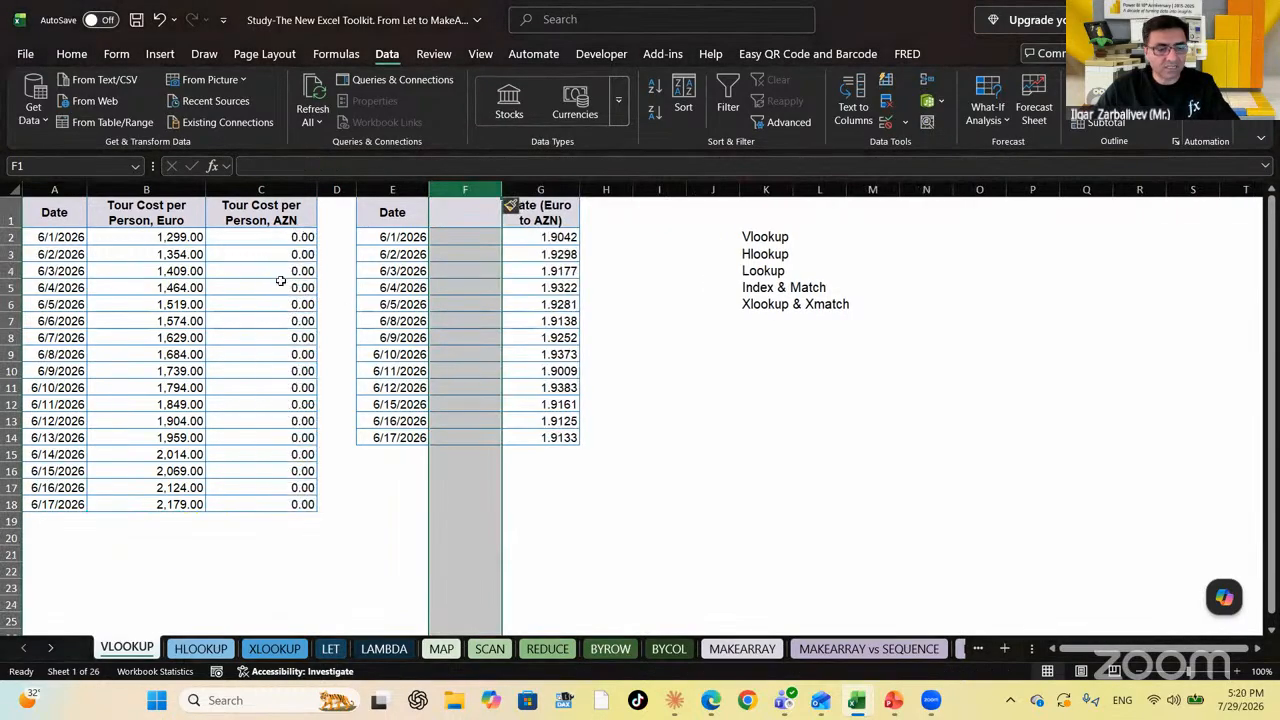
pyautogui.hotkey('ctrl', 'z')
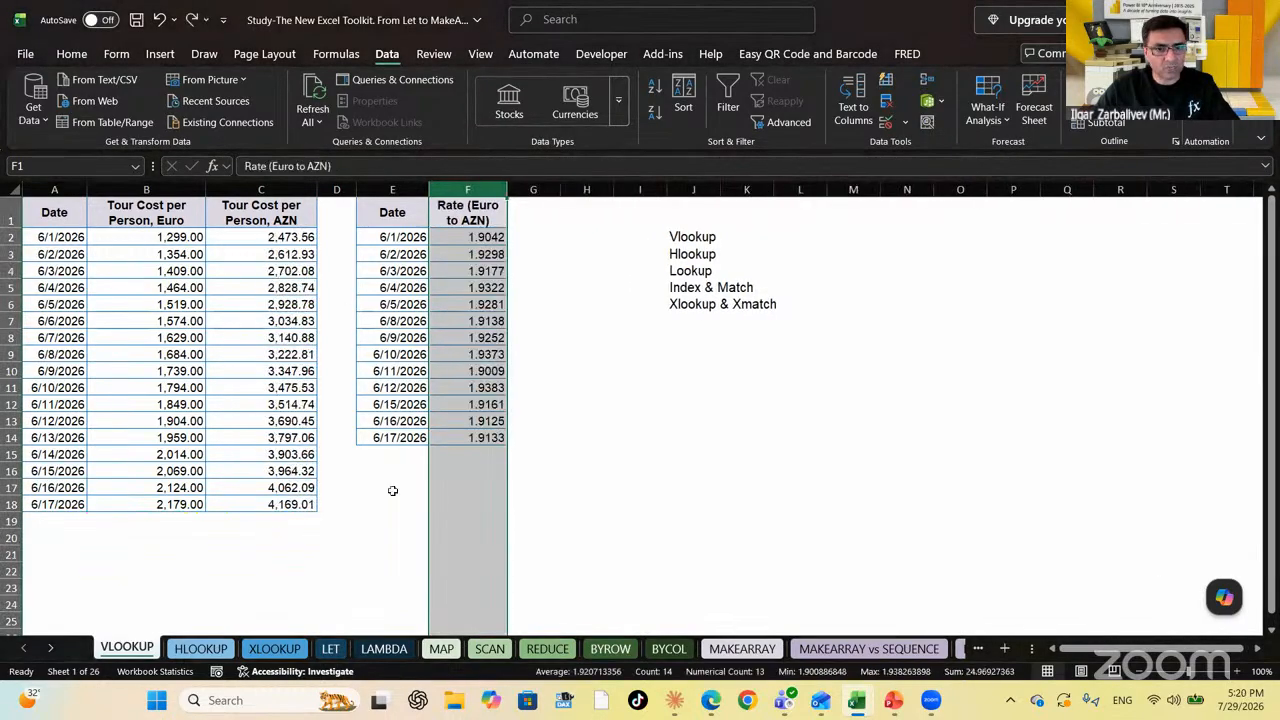
pyautogui.click(275, 650)
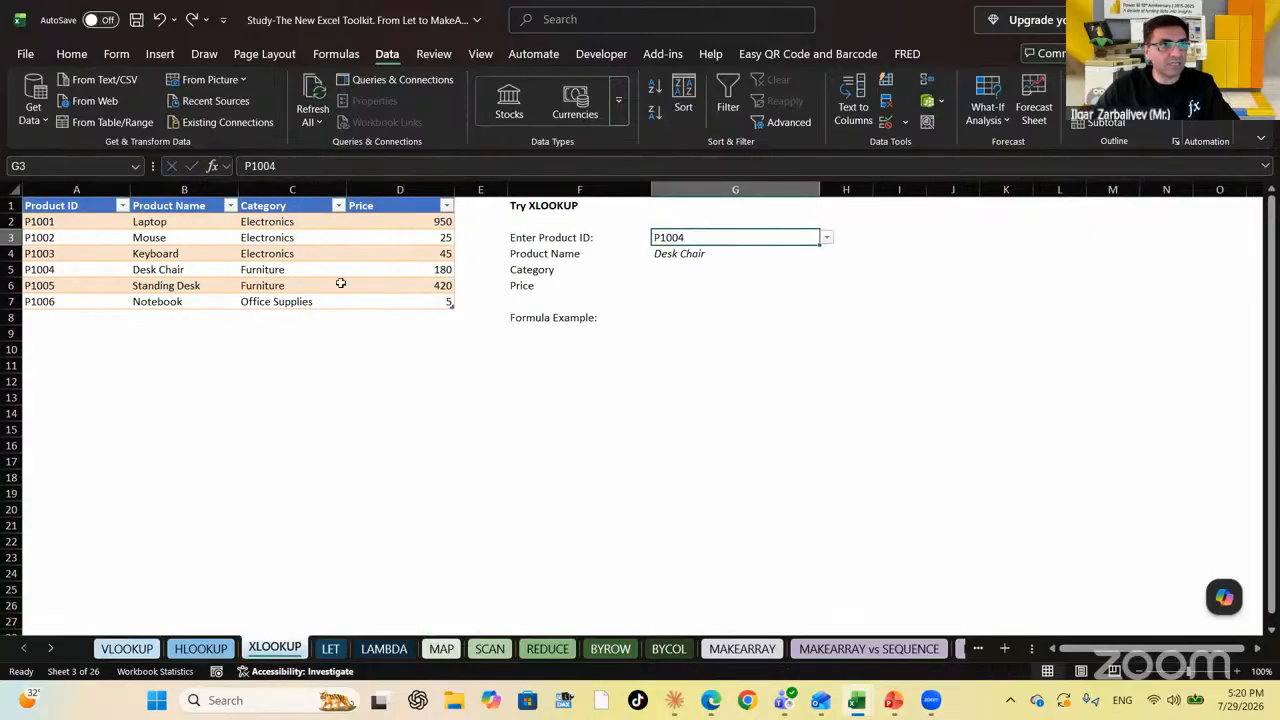
# Clear G4's Product Name formula and check G3's list validation source, A2:A7
pyautogui.click(694, 252)
pyautogui.press('Delete')
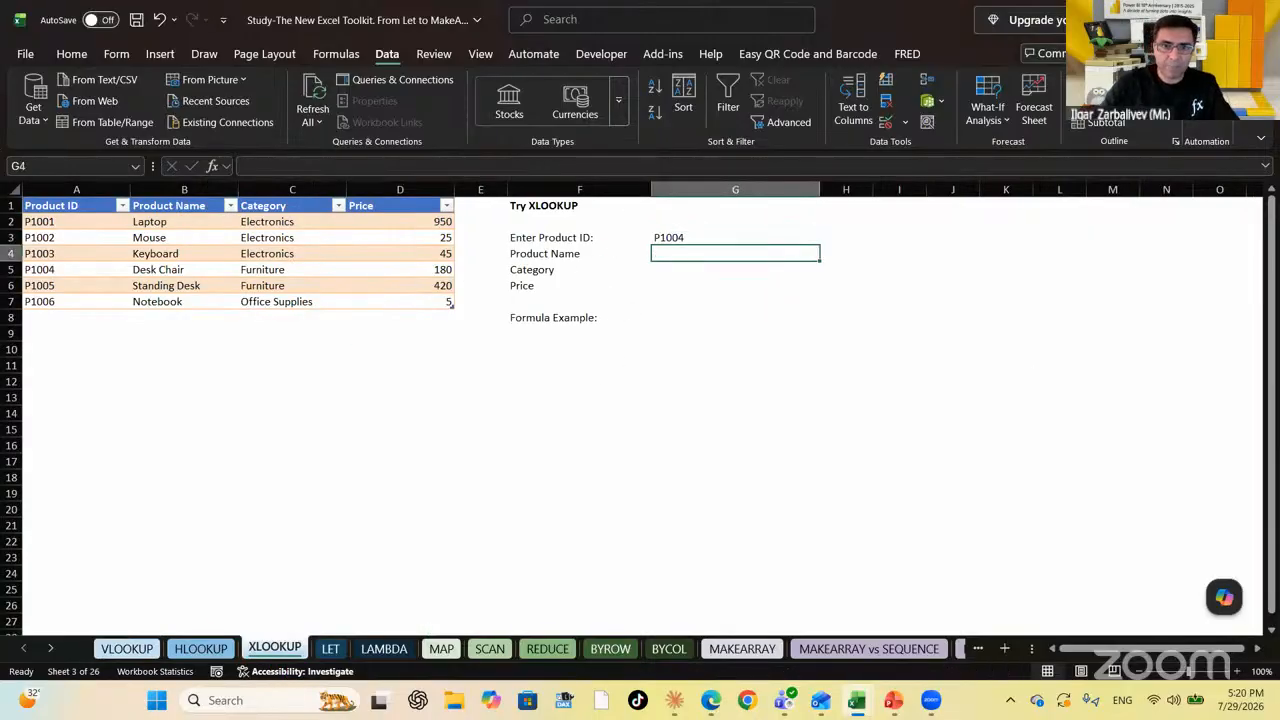
pyautogui.click(694, 237)
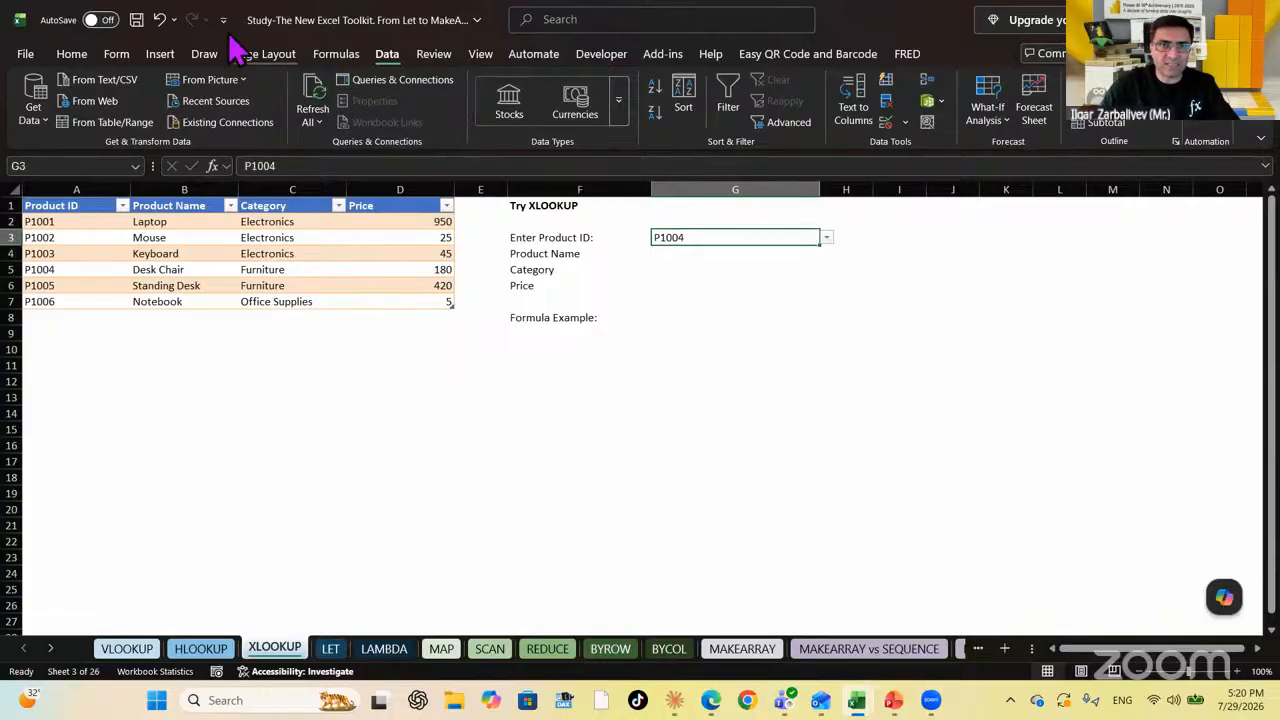
pyautogui.click(906, 126)
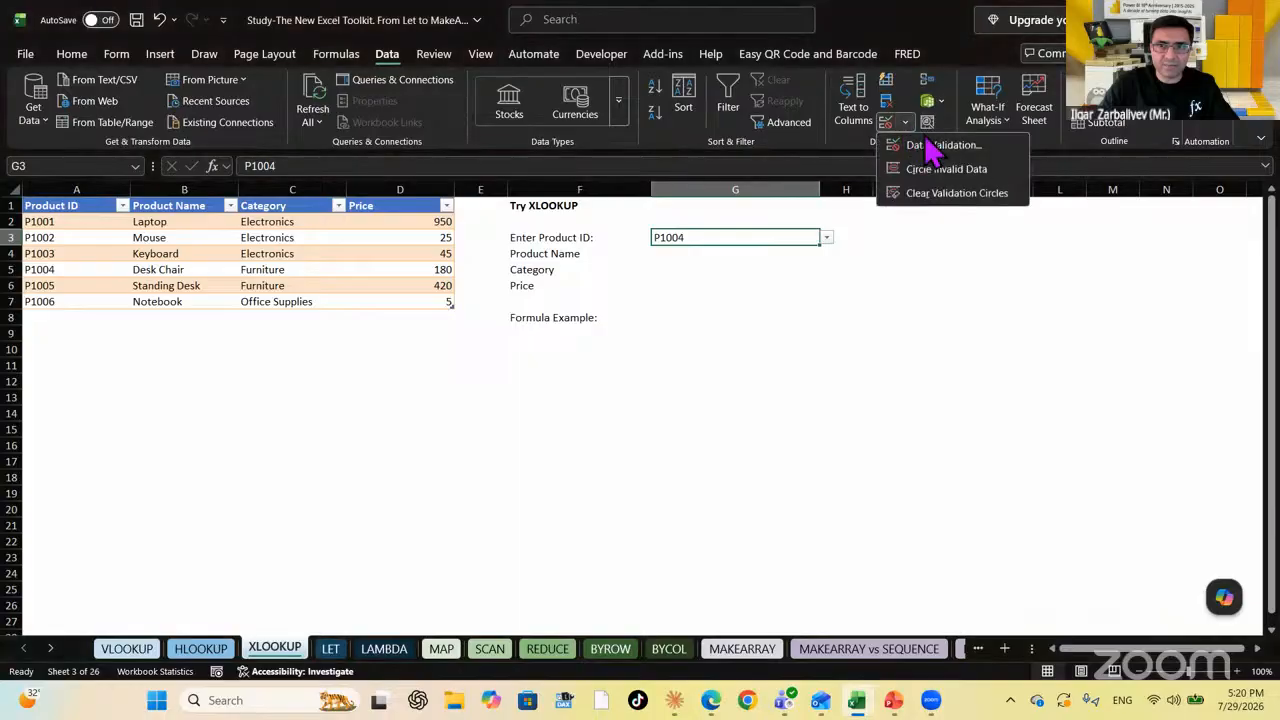
pyautogui.click(950, 146)
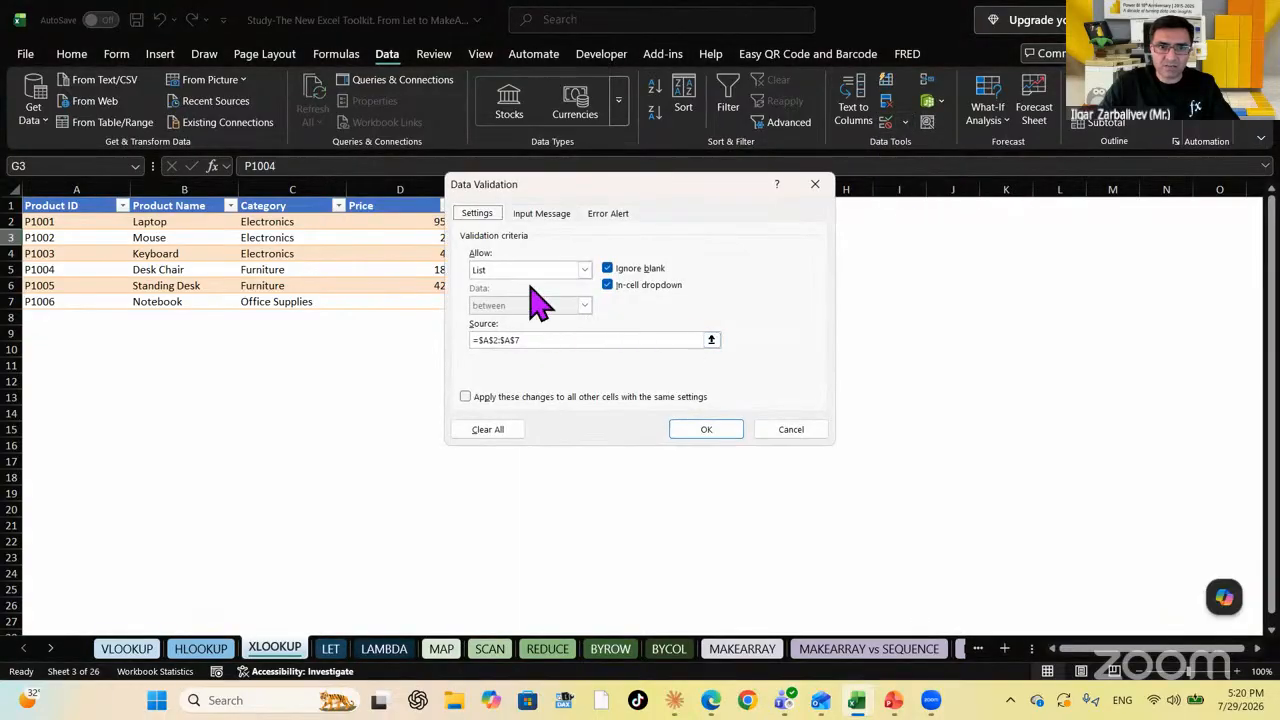
pyautogui.click(711, 340)
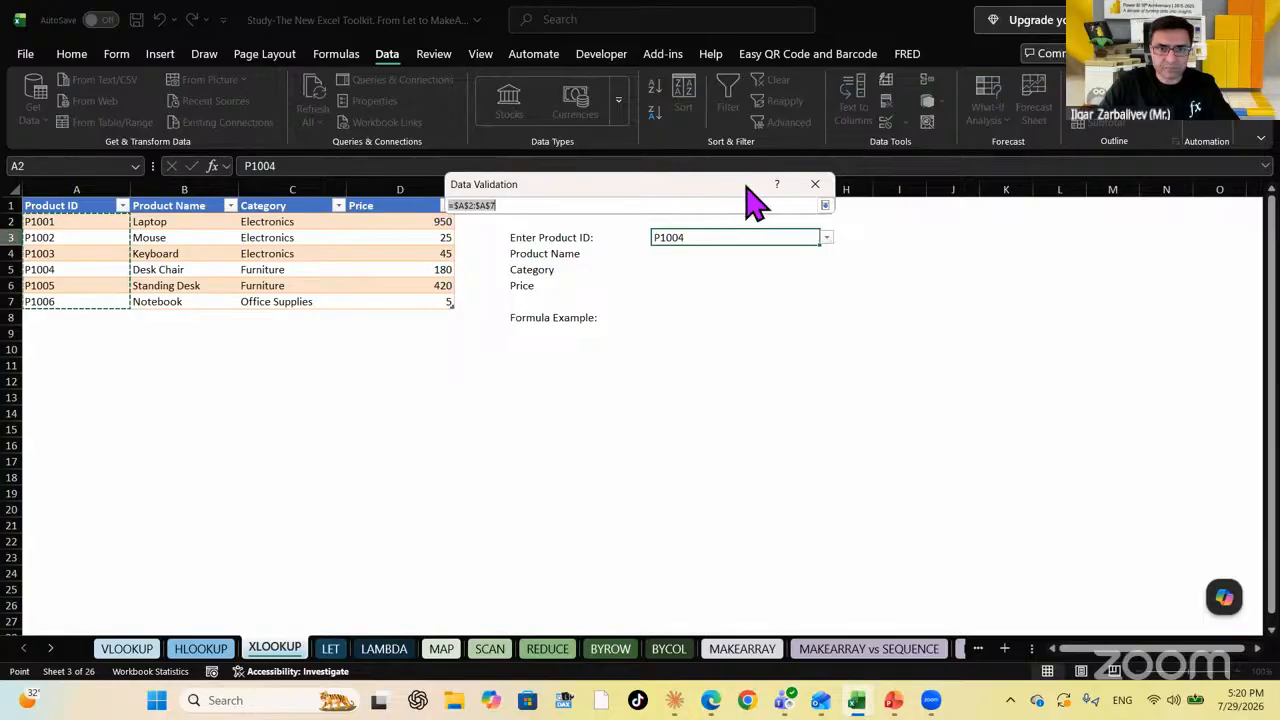
pyautogui.moveTo(751, 194); pyautogui.dragTo(904, 273)
pyautogui.click(1057, 284)
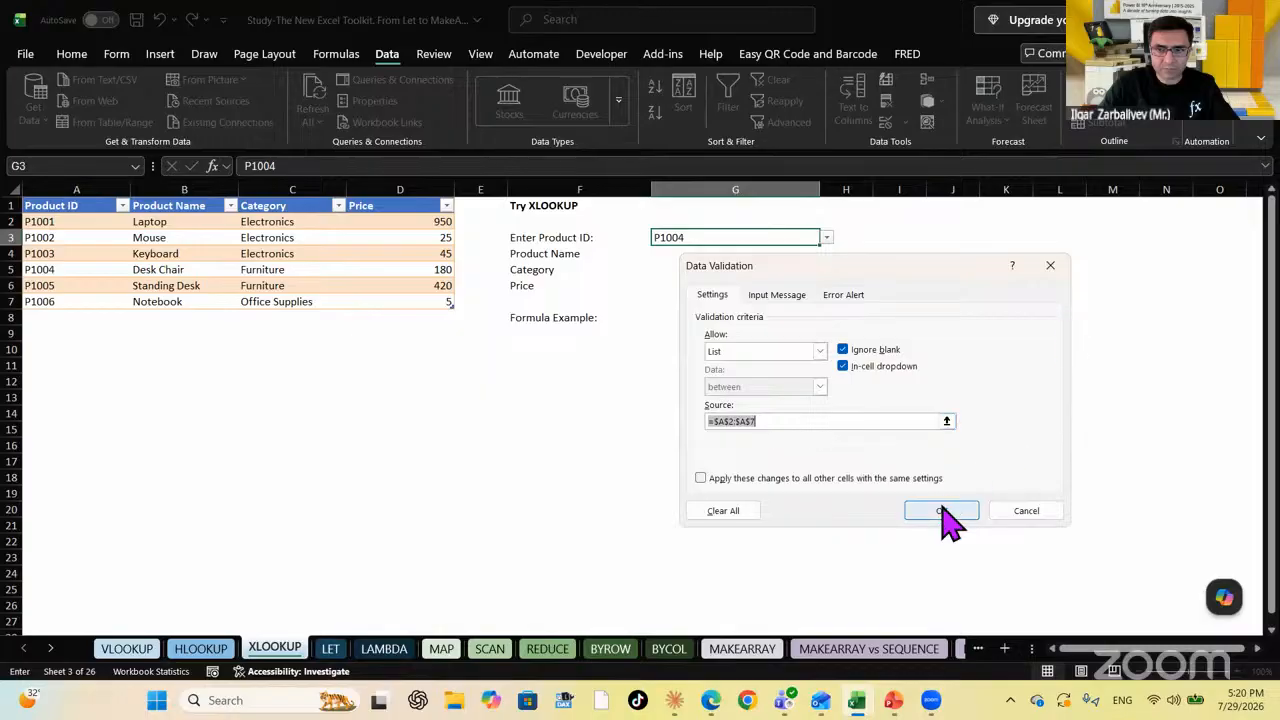
pyautogui.click(942, 512)
# Choose P1001 from G3's product ID list and move to G4
pyautogui.click(828, 238)
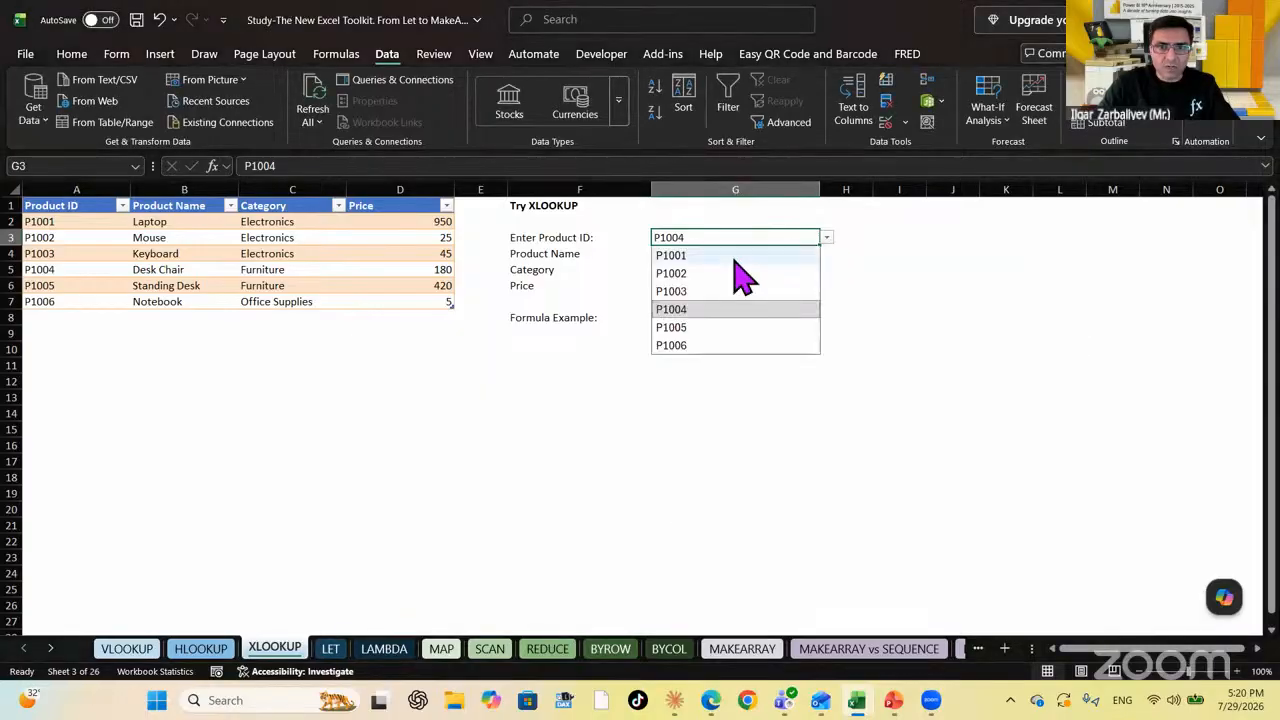
pyautogui.click(736, 256)
pyautogui.click(738, 287)
pyautogui.click(703, 237)
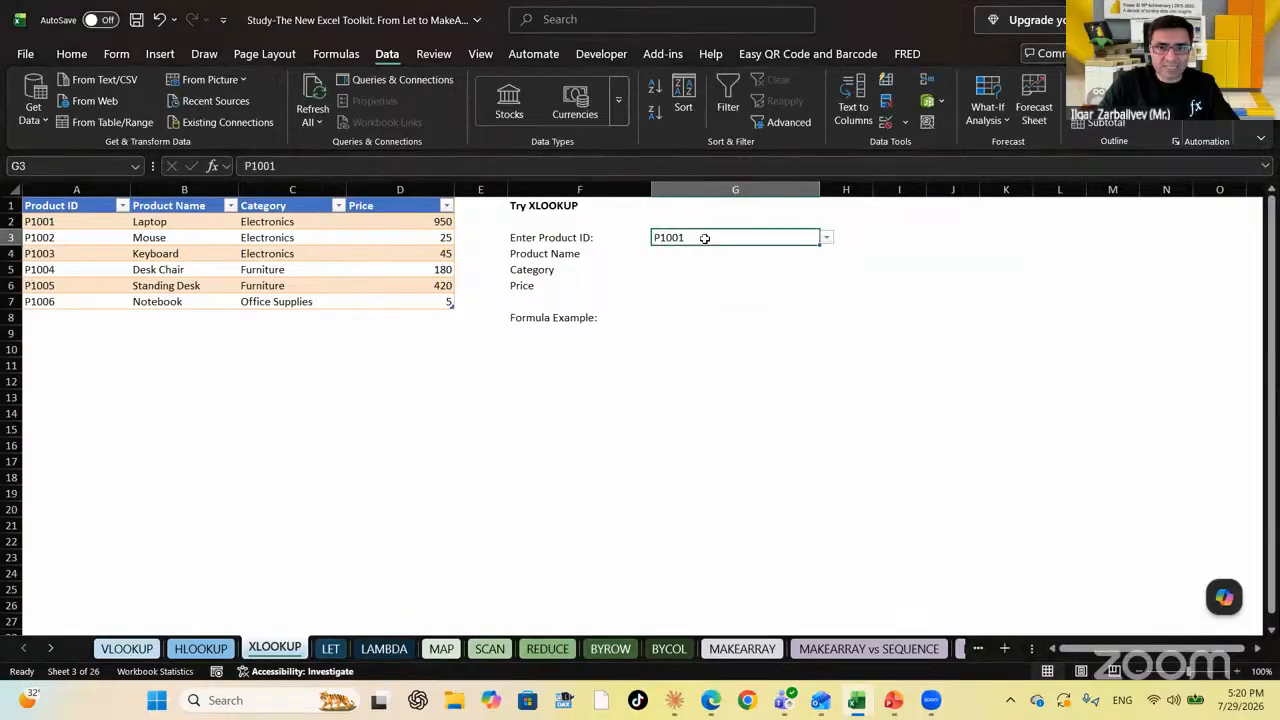
pyautogui.click(697, 253)
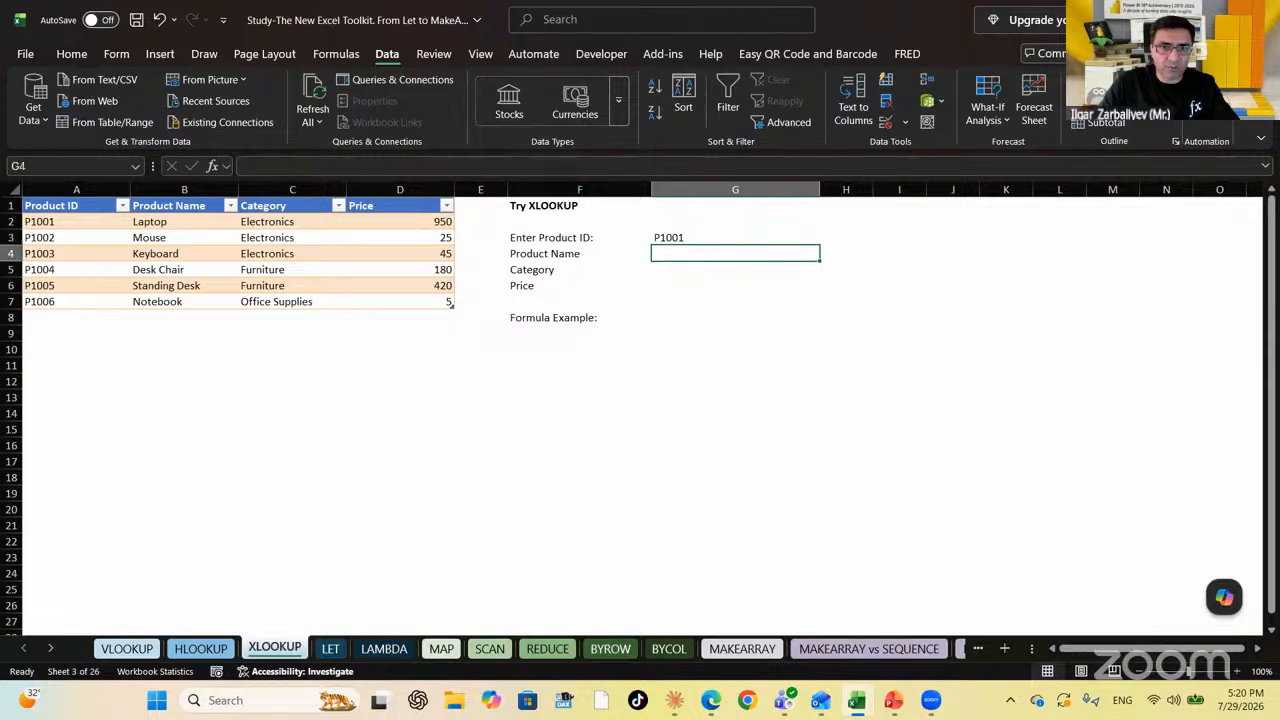
# Enter =XLOOKUP(G3,ProductTable[Product ID],ProductTable[Product Name]) in G4, returning Laptop
pyautogui.write('=XLOOKUP(')
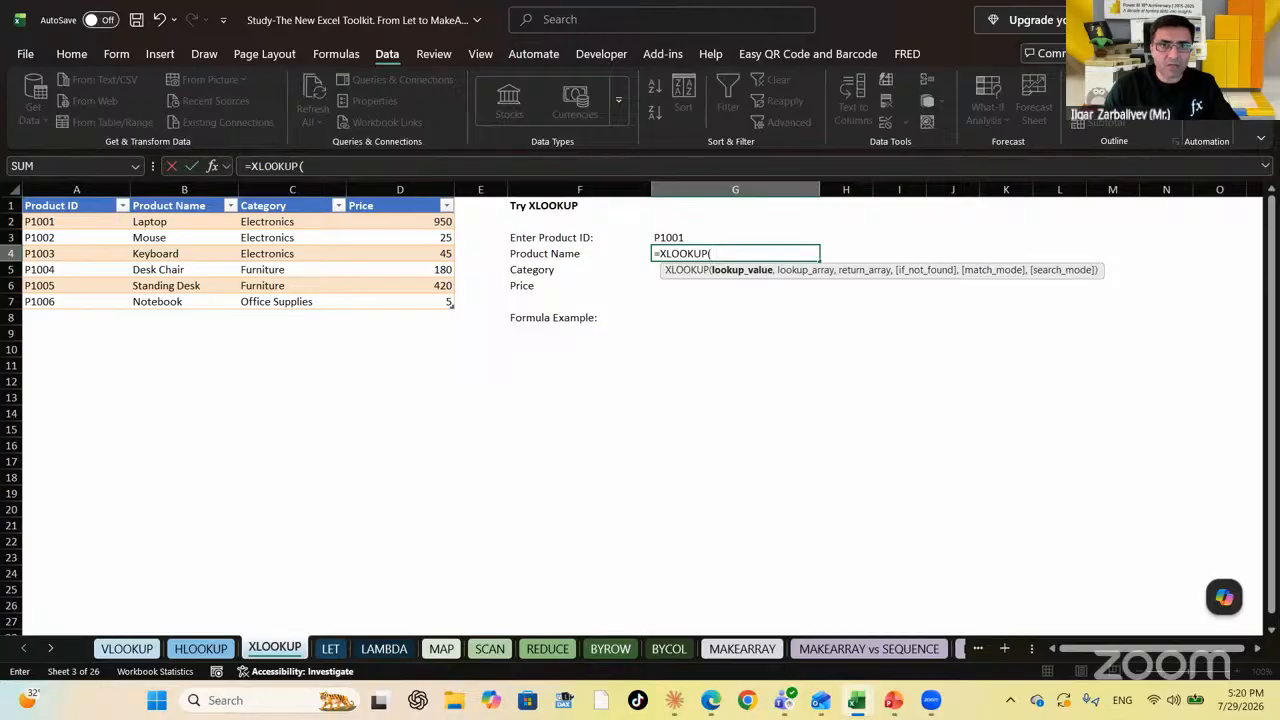
pyautogui.click(735, 237)
pyautogui.write(',')
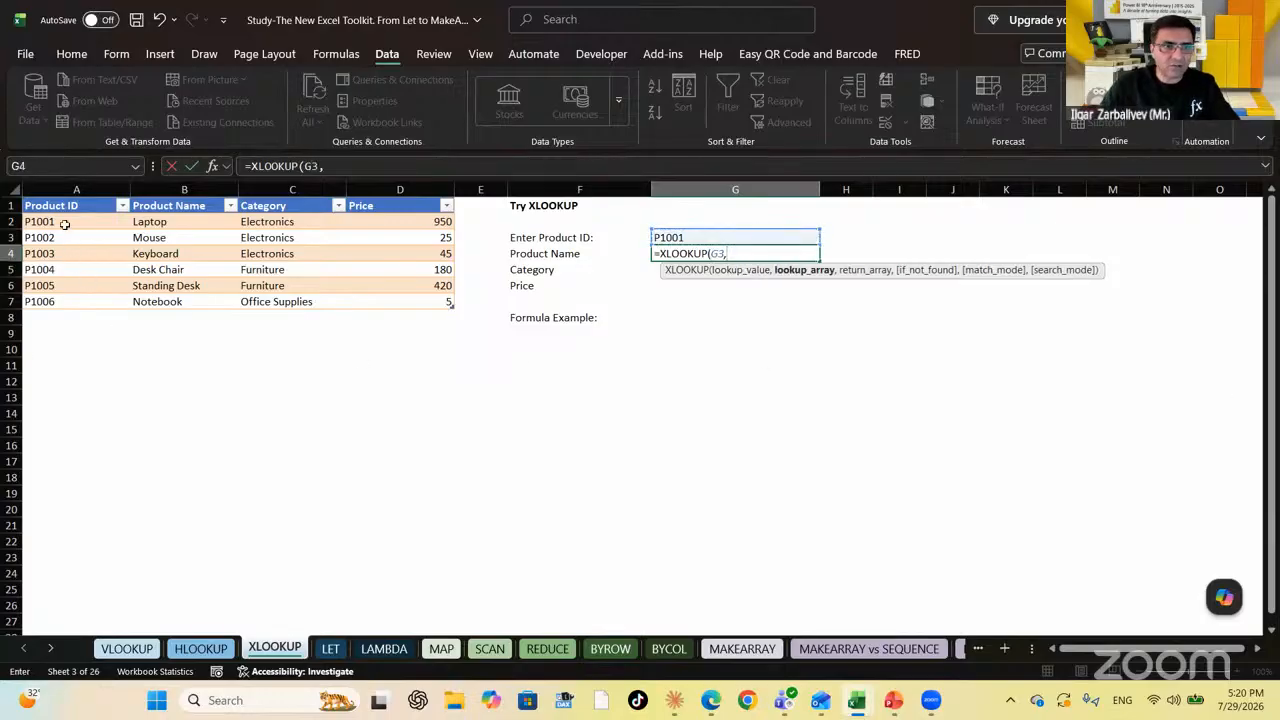
pyautogui.moveTo(64, 224); pyautogui.dragTo(62, 306)
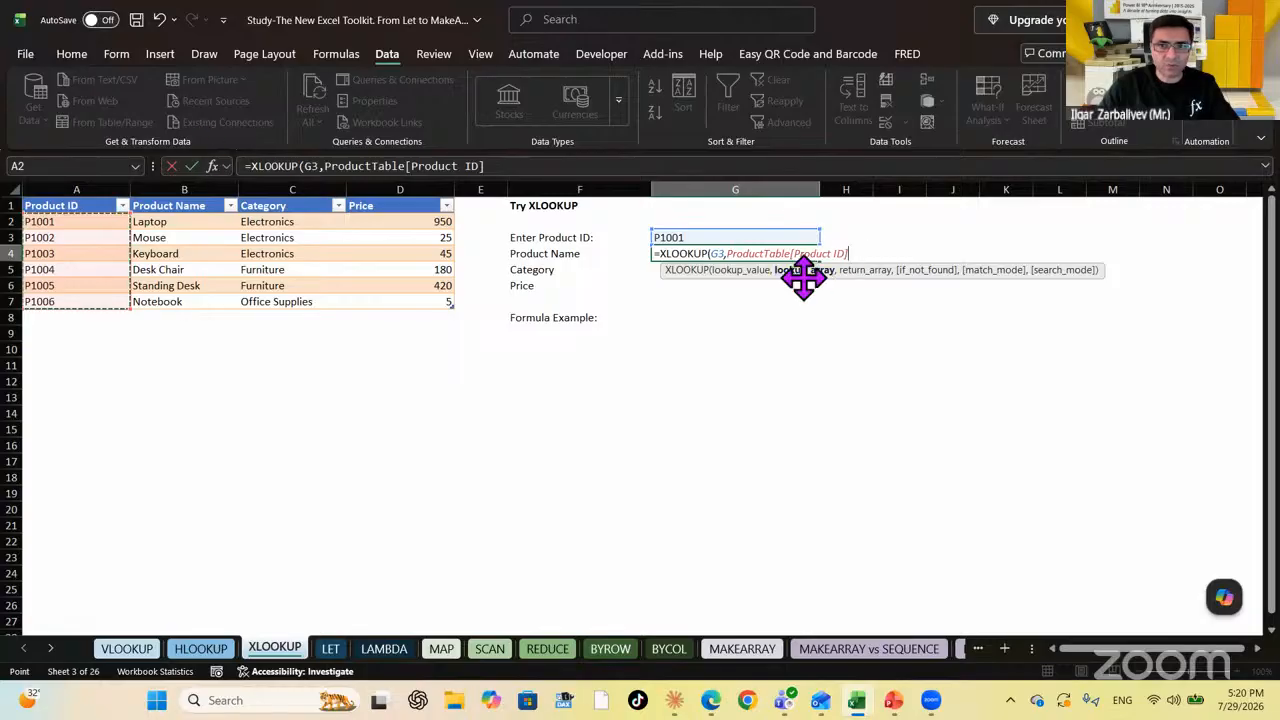
pyautogui.write(',')
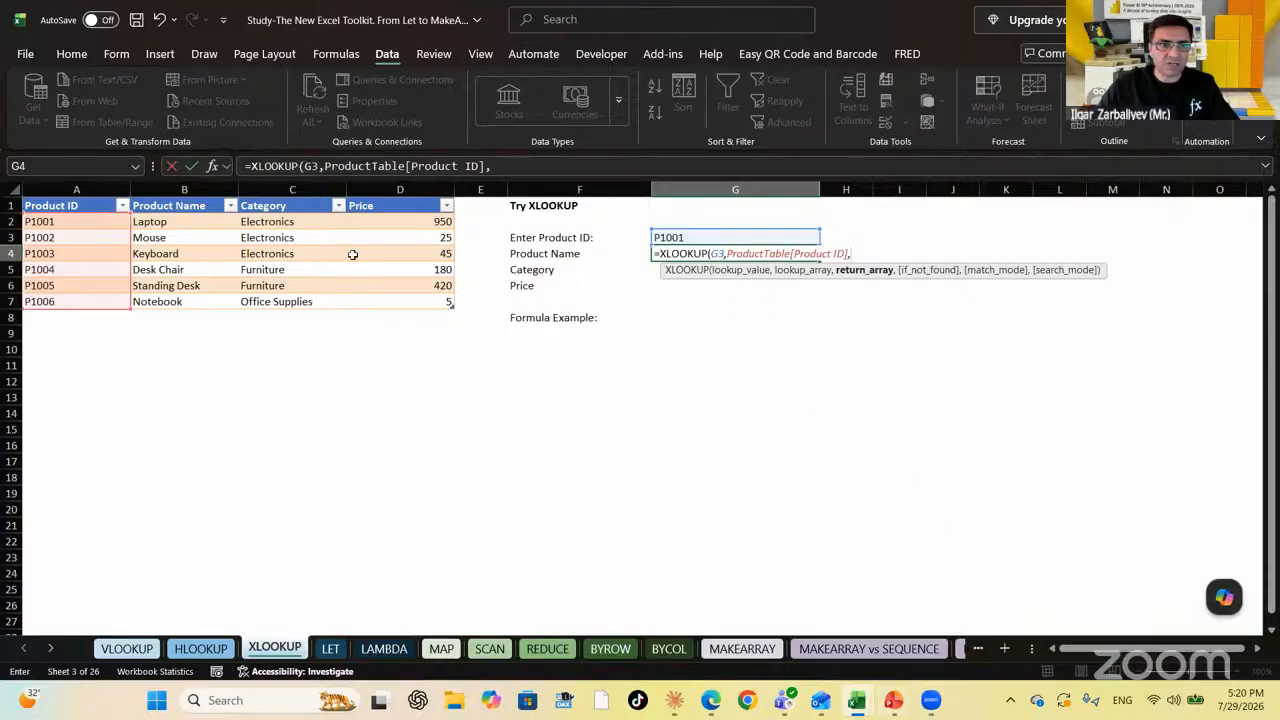
pyautogui.moveTo(184, 221); pyautogui.dragTo(184, 301)
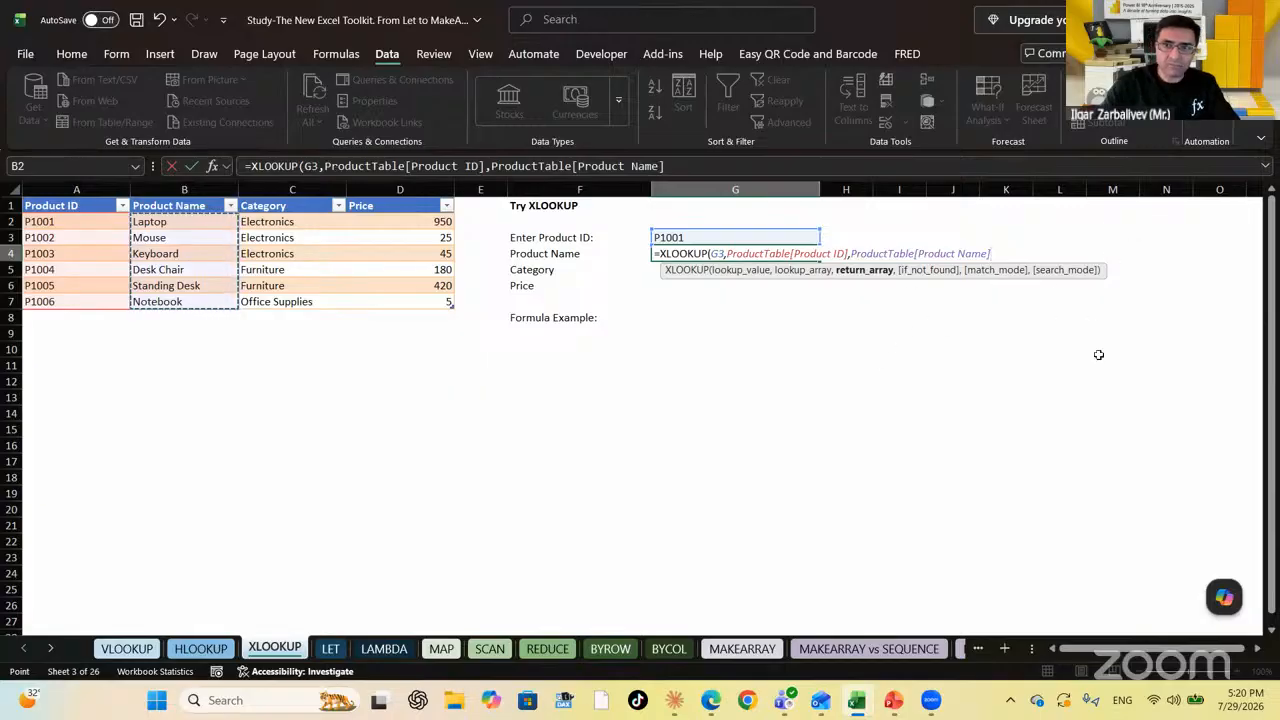
pyautogui.write(')')
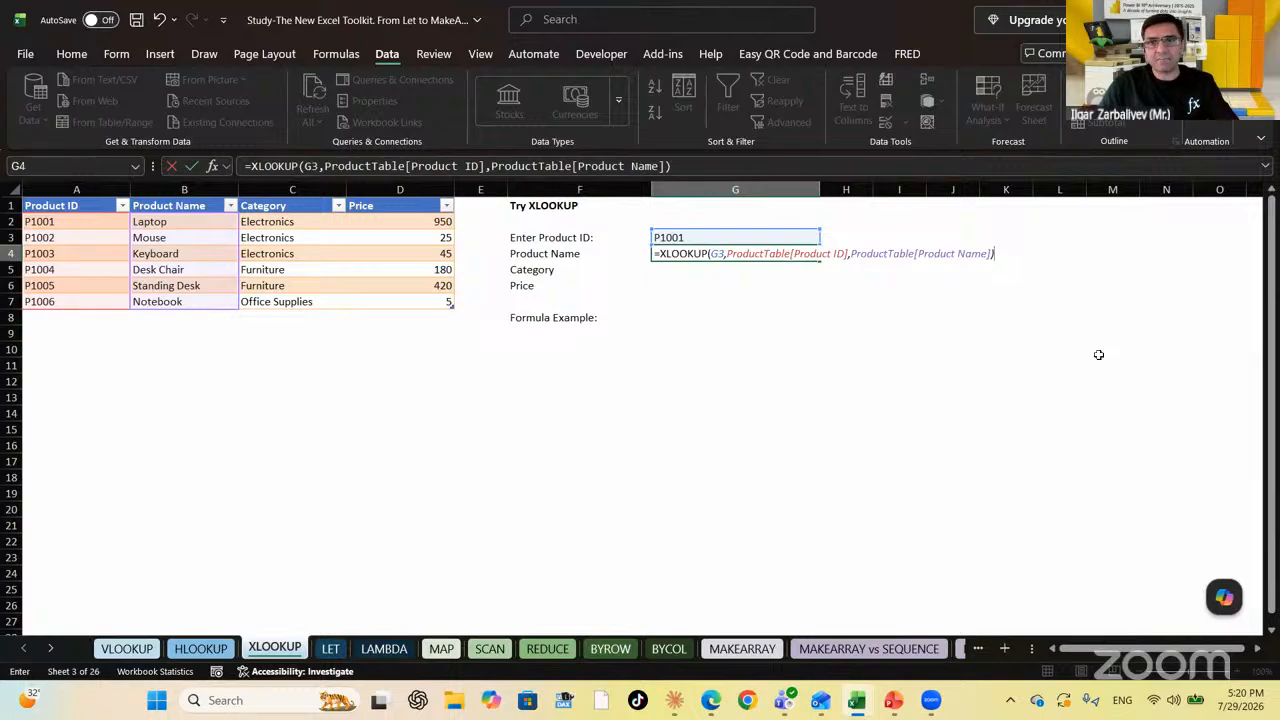
pyautogui.press('Return')
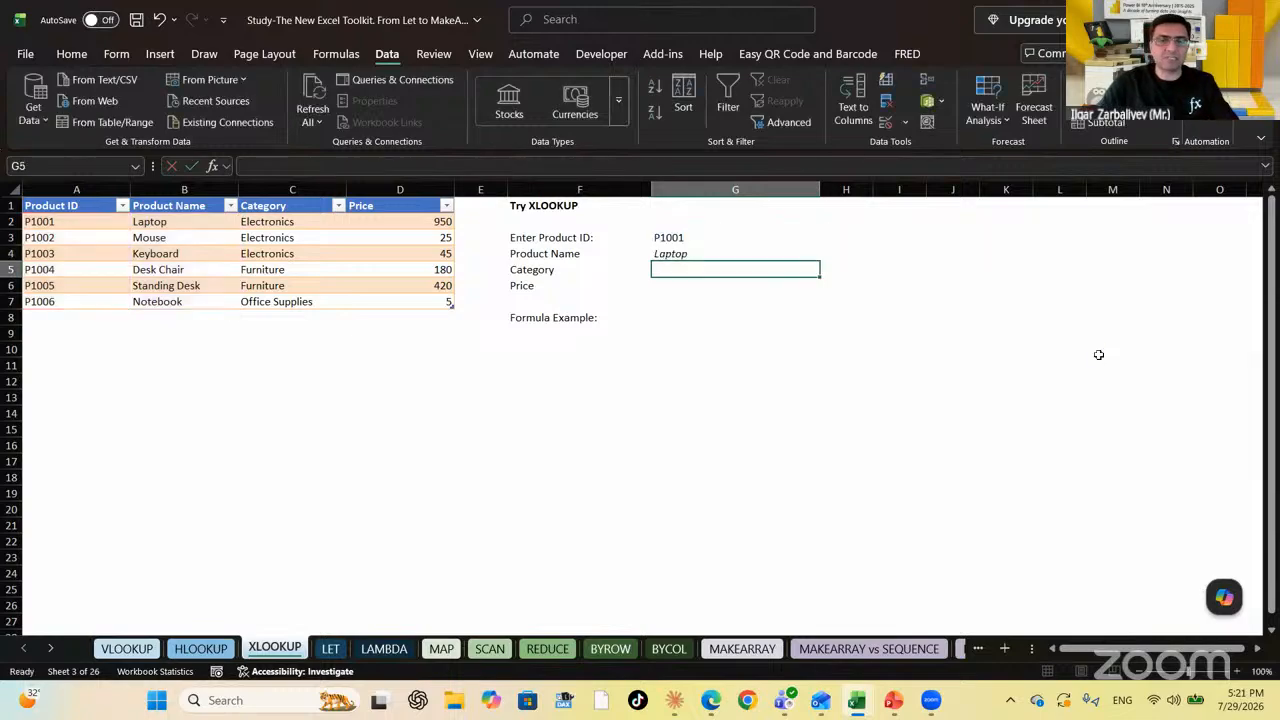
pyautogui.press('Up')
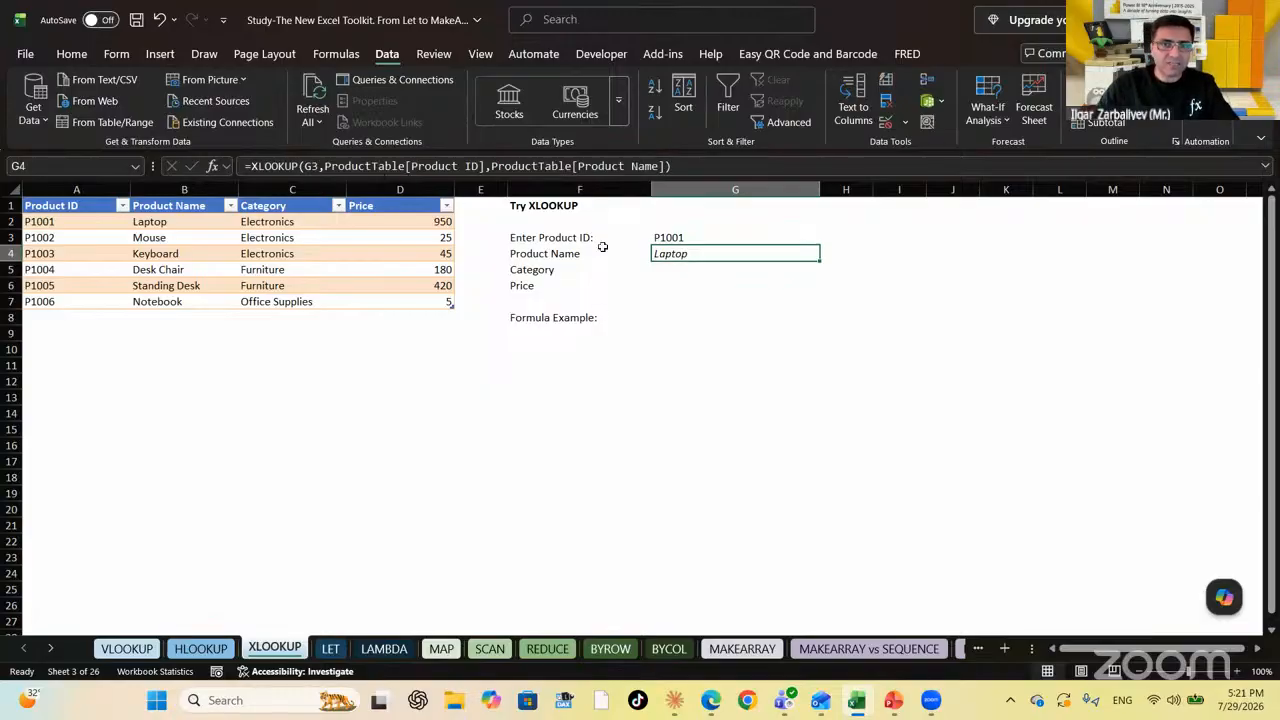
# Change G3's data validation to allow any value
pyautogui.click(685, 236)
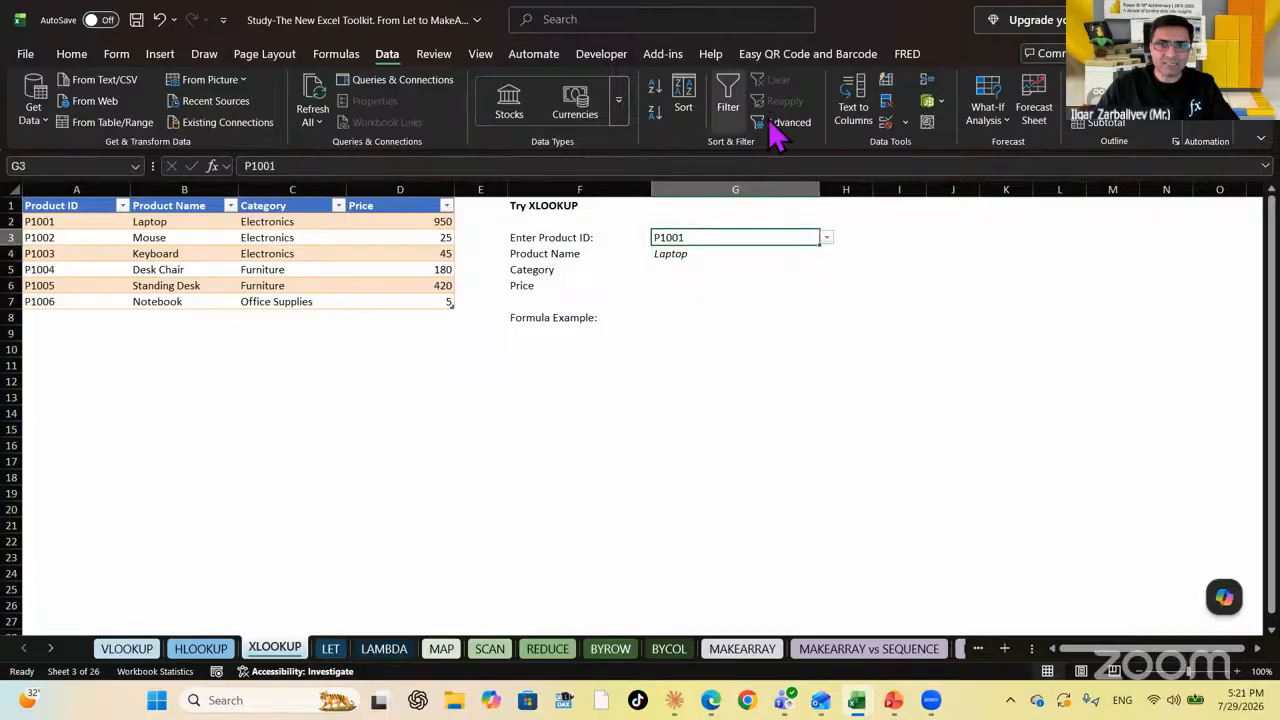
pyautogui.click(906, 124)
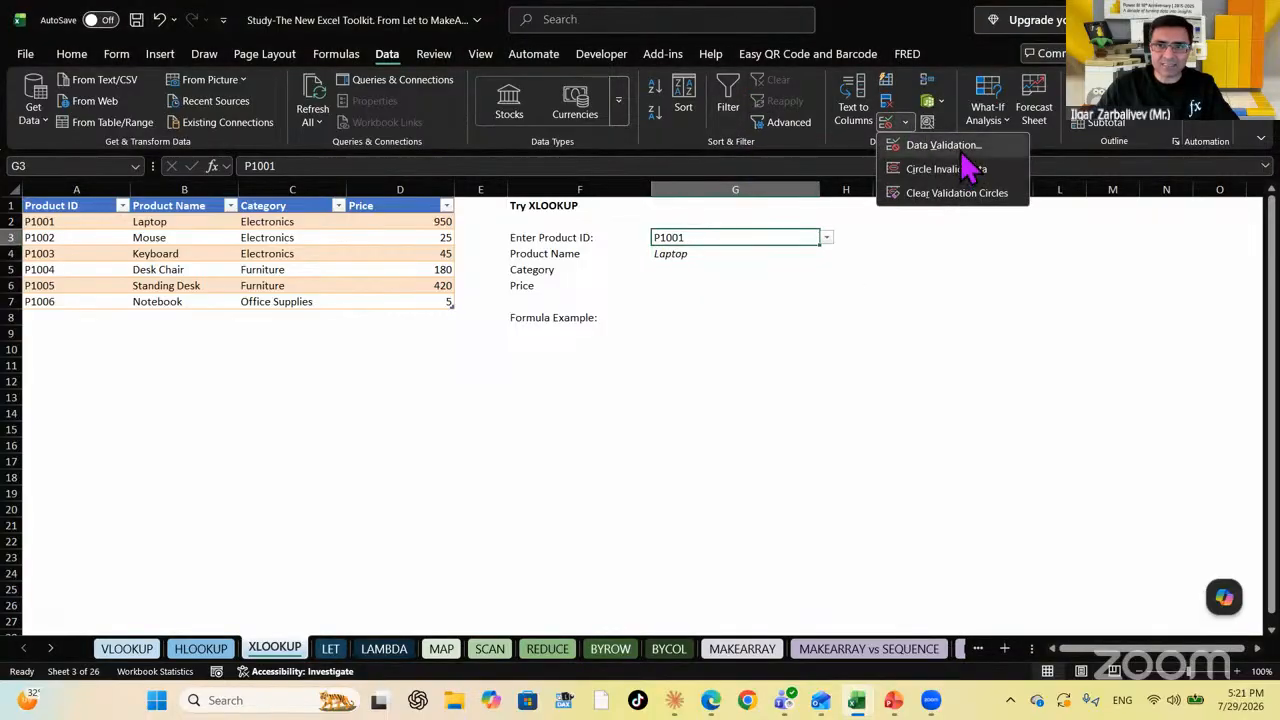
pyautogui.click(962, 147)
pyautogui.click(818, 350)
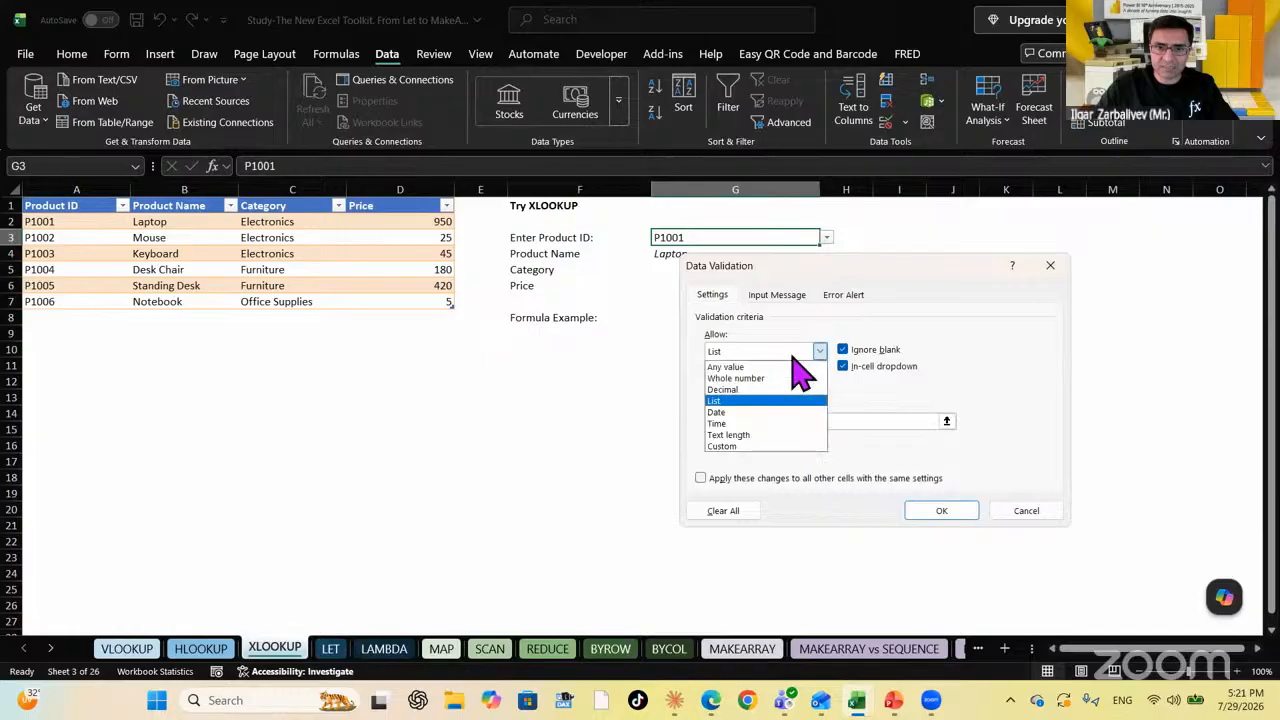
pyautogui.click(773, 367)
pyautogui.click(943, 509)
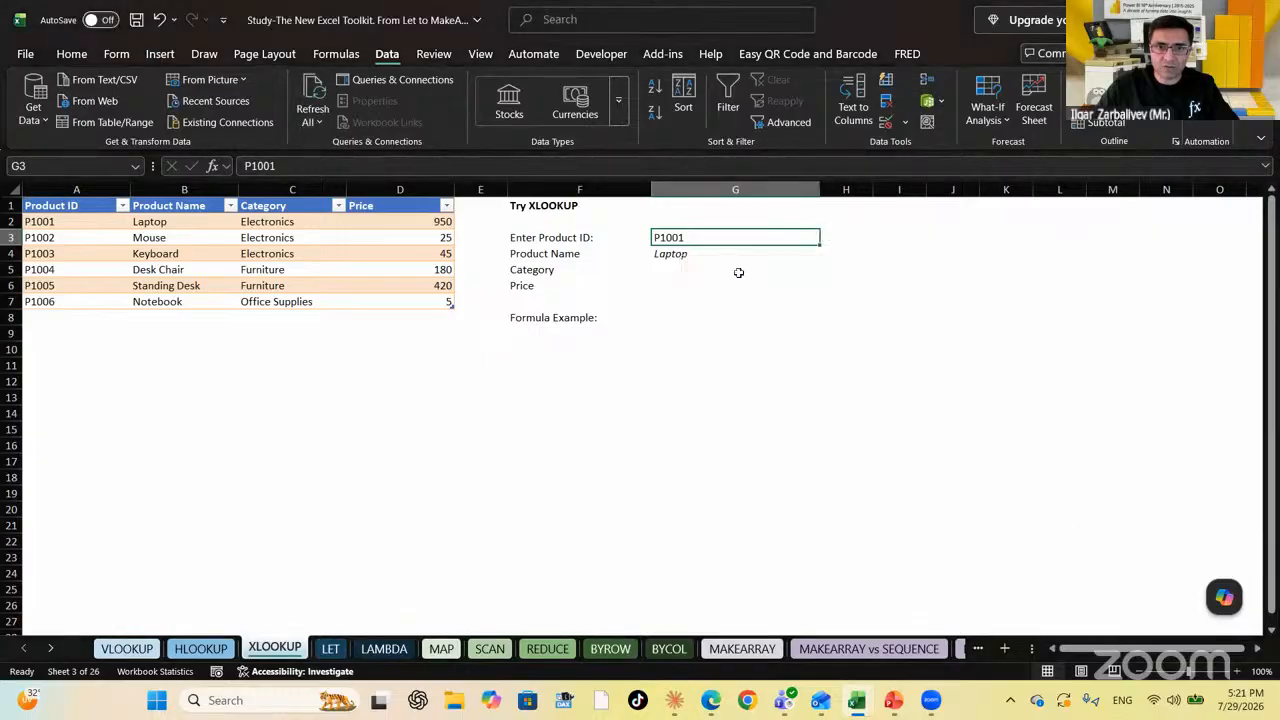
# Enter product ID P10011 in G3 so G4's lookup returns #N/A
pyautogui.doubleClick(725, 237)
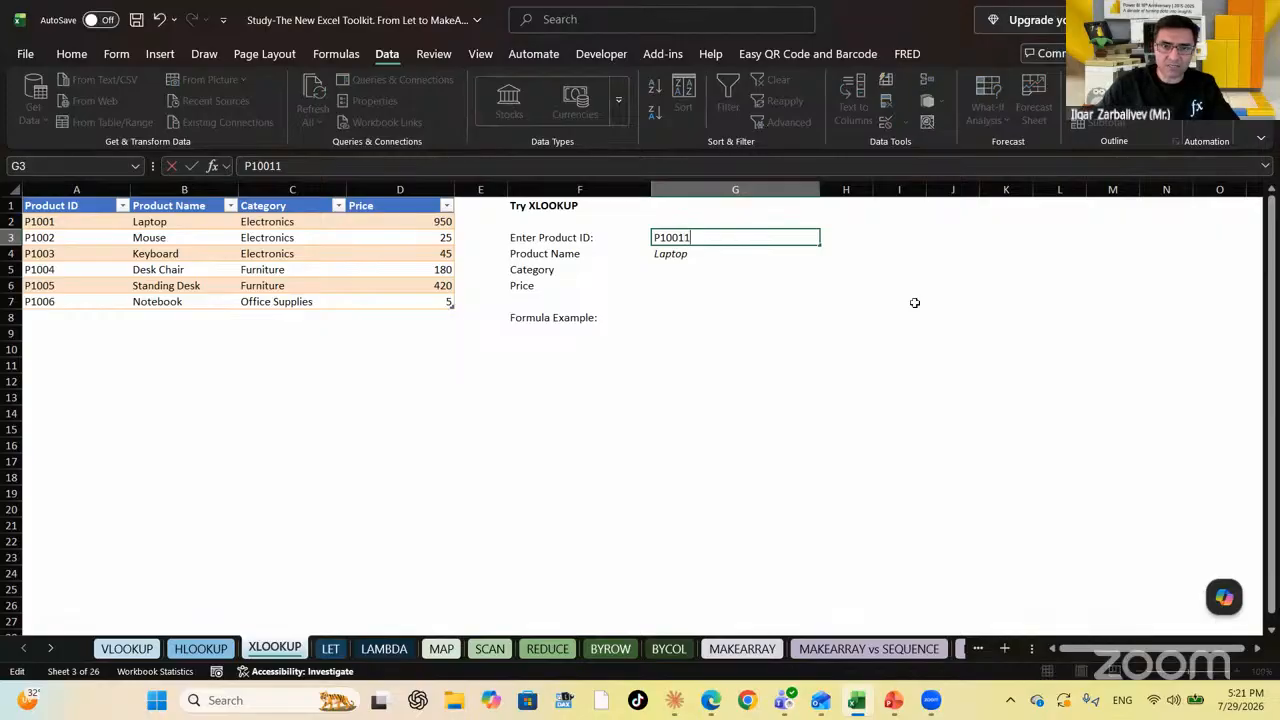
pyautogui.press('Return')
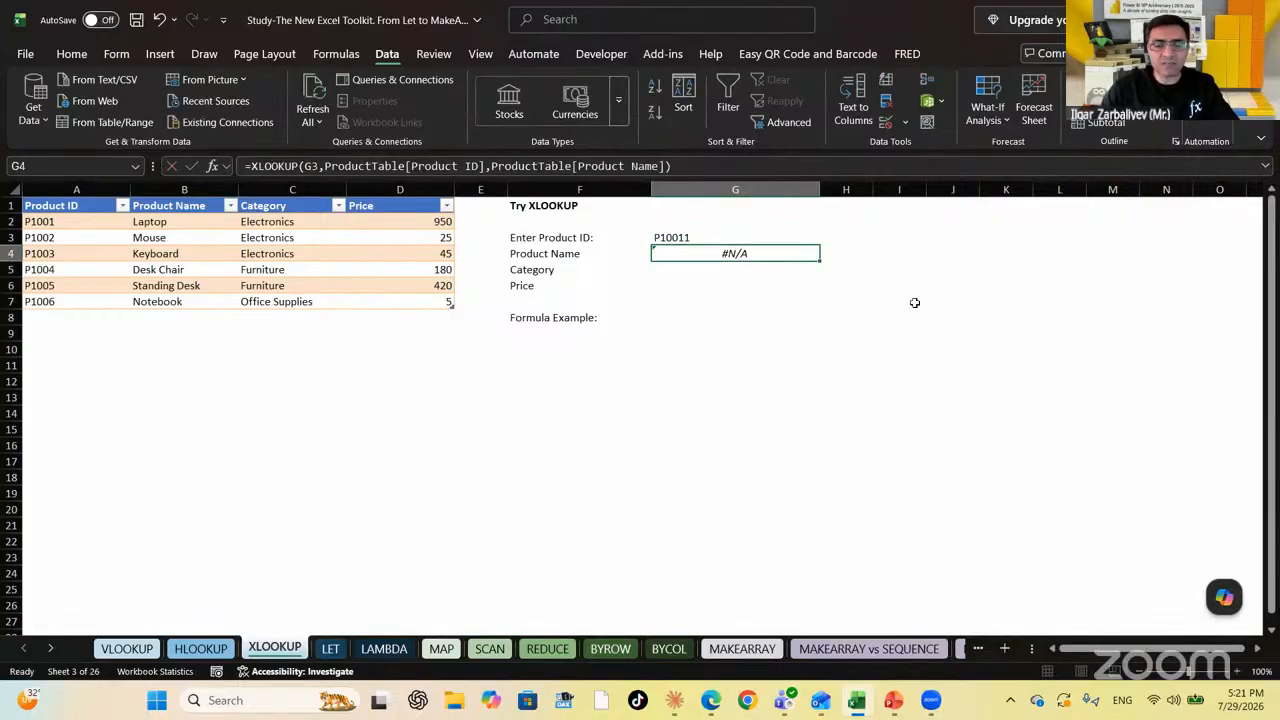
pyautogui.press('Up')
pyautogui.press('Down')
pyautogui.press('Up')
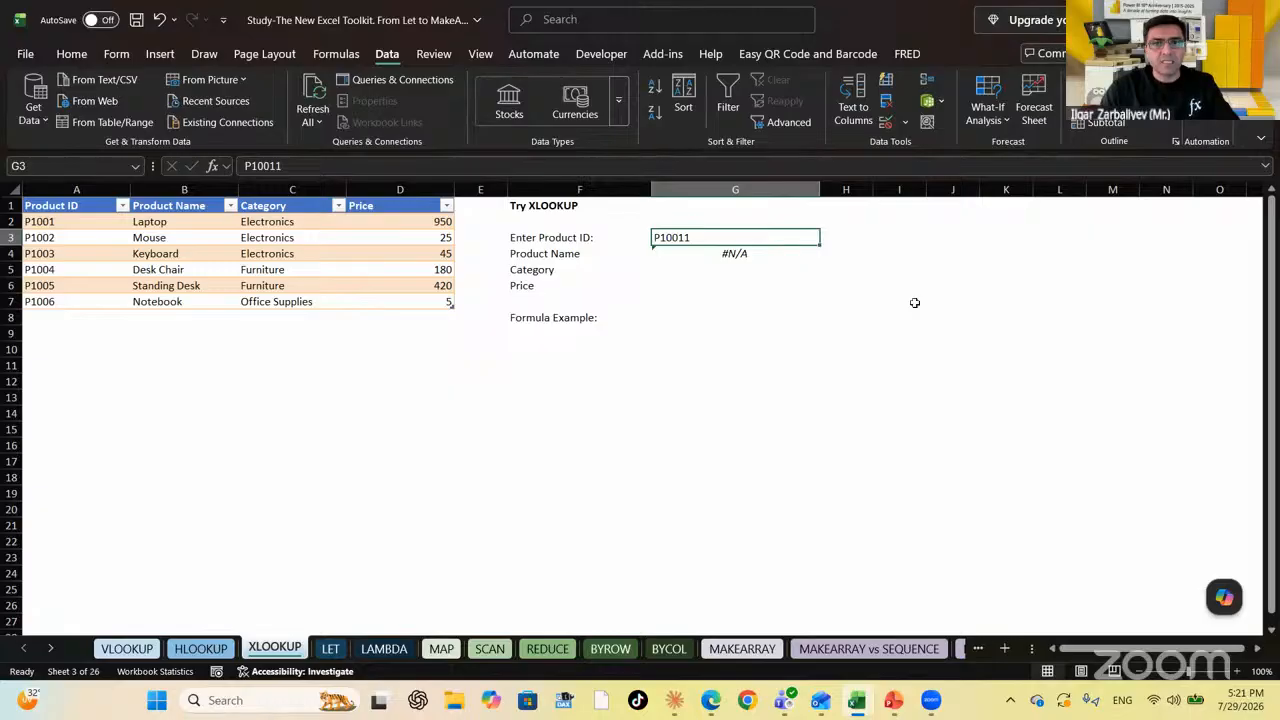
pyautogui.press('Down')
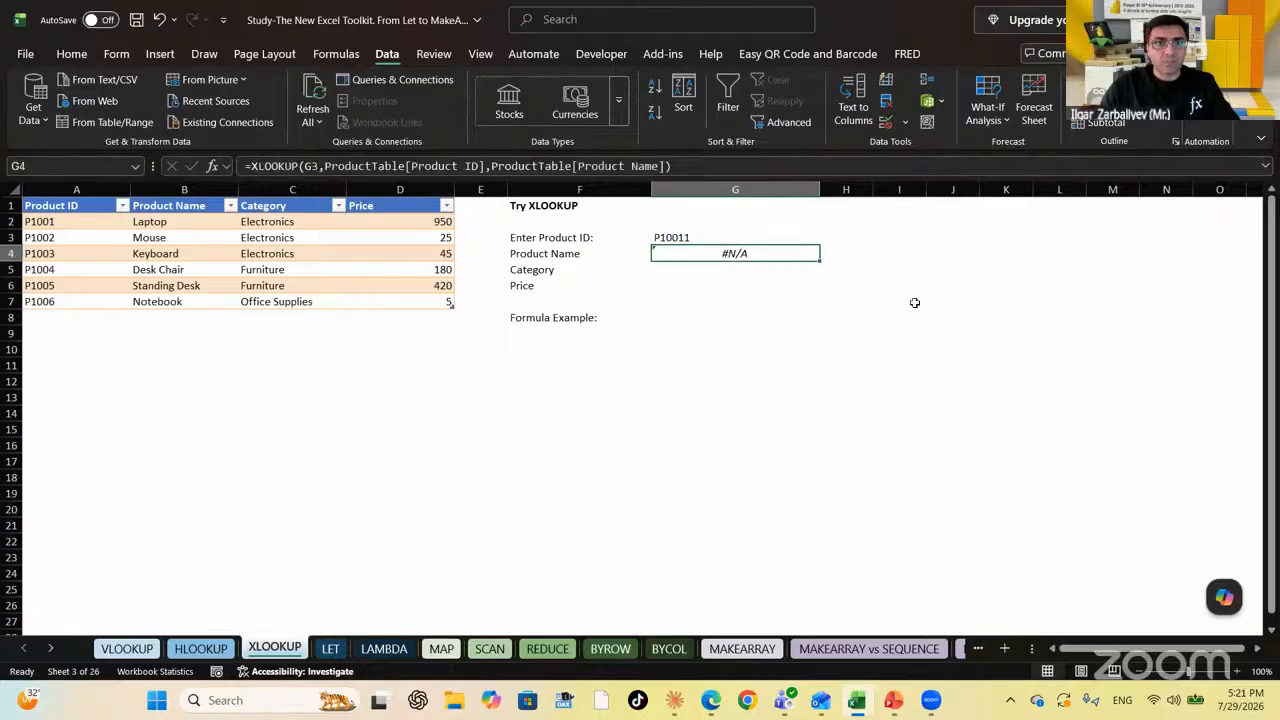
# Add "Not Found" as the fourth XLOOKUP argument in G4 so it shows Not Found
pyautogui.click(686, 166)
pyautogui.press('BackSpace')
pyautogui.write(',')
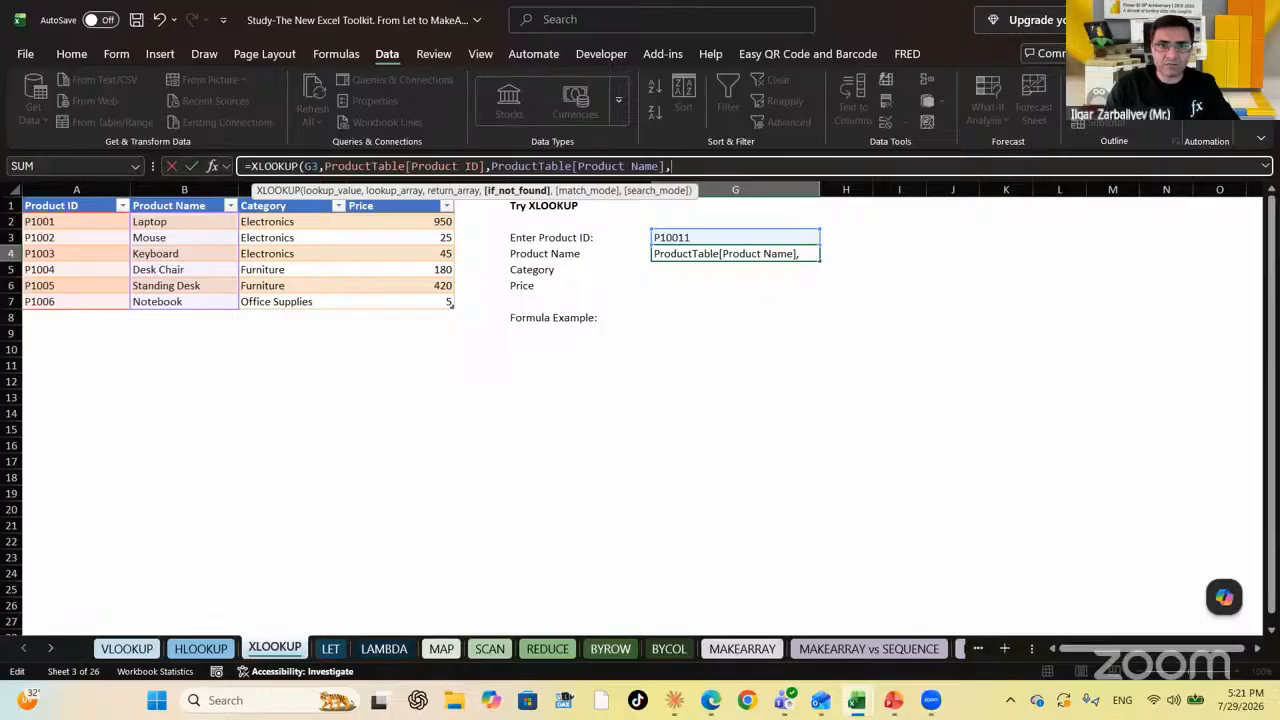
pyautogui.write('"Not Found')
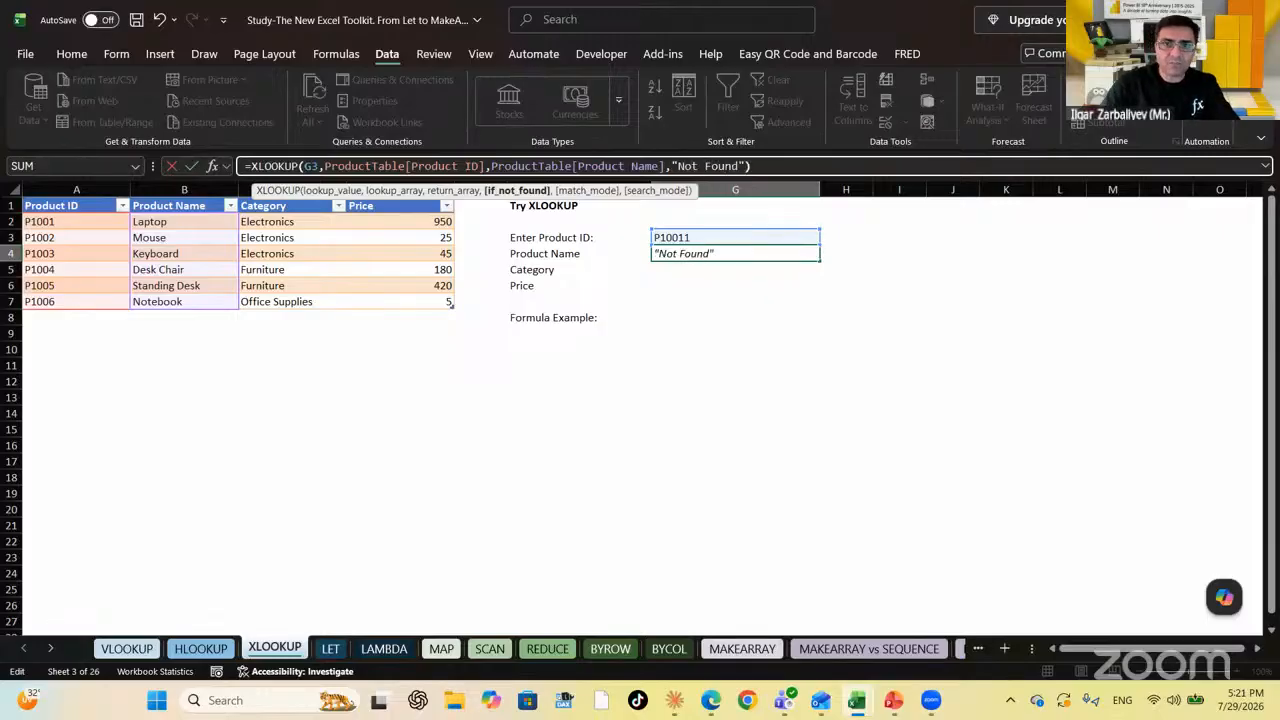
pyautogui.press('Return')
pyautogui.press('Up')
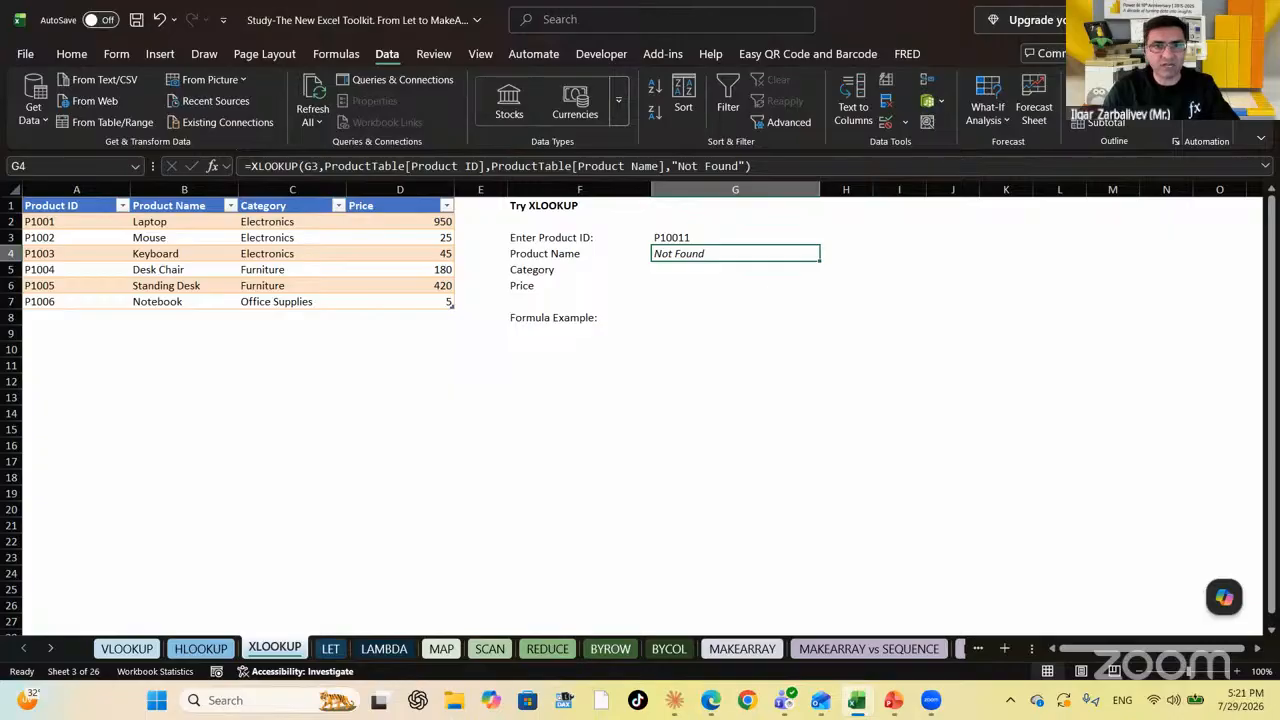
# Undo twice to restore product ID P1001 so G4 returns Laptop again
pyautogui.hotkey('ctrl', 'z')
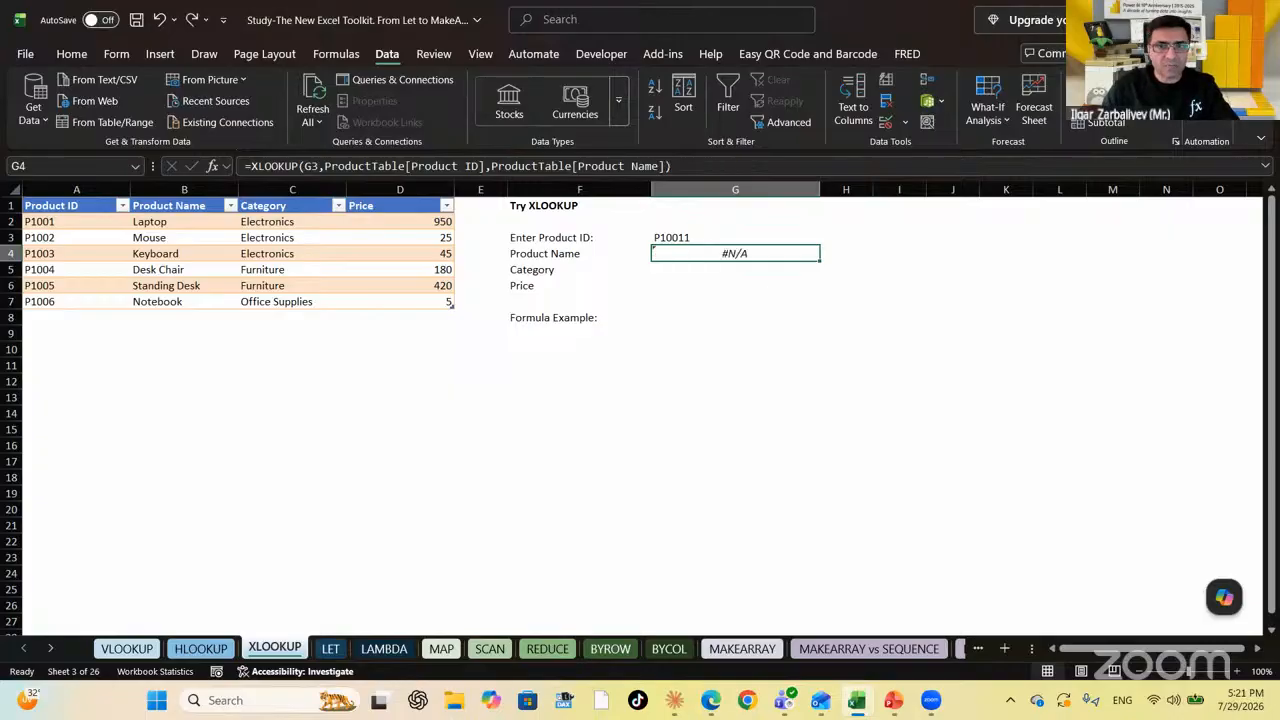
pyautogui.hotkey('ctrl', 'z')
pyautogui.press('Down')
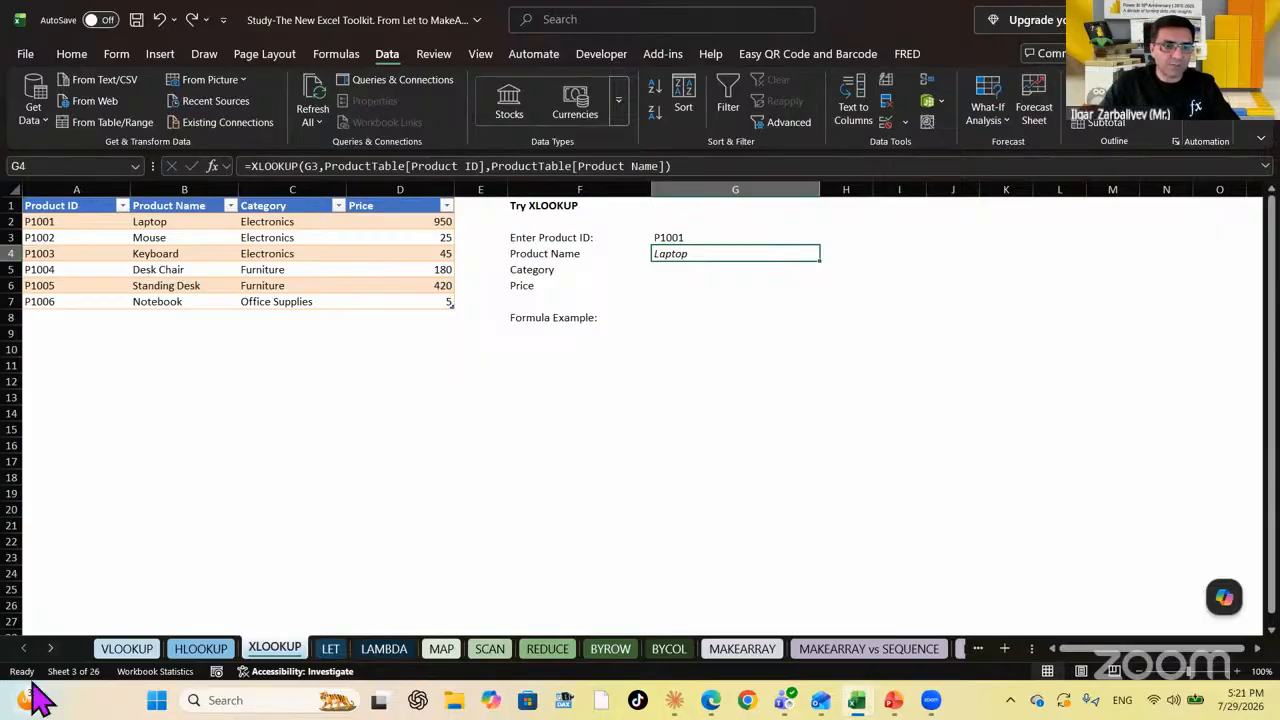
# Visit the VLOOKUP sheet, return to XLOOKUP, and insert a column before Product Name
pyautogui.click(123, 650)
pyautogui.click(640, 455)
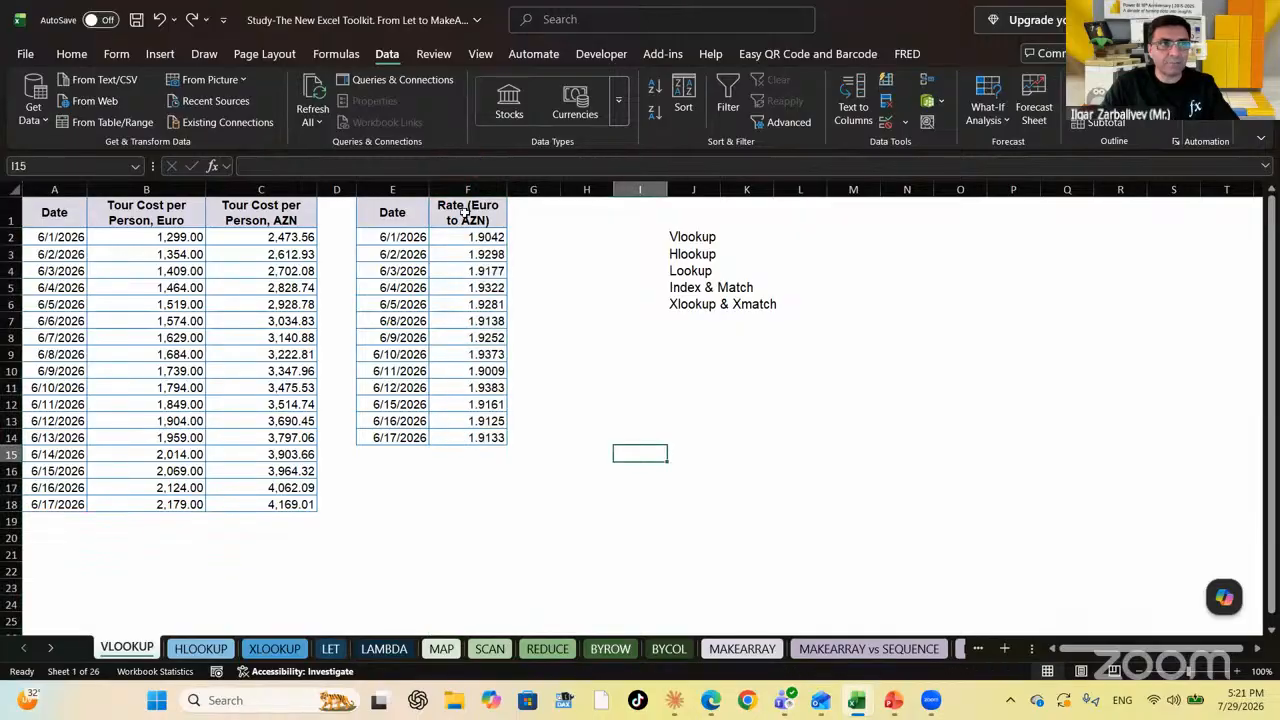
pyautogui.click(285, 650)
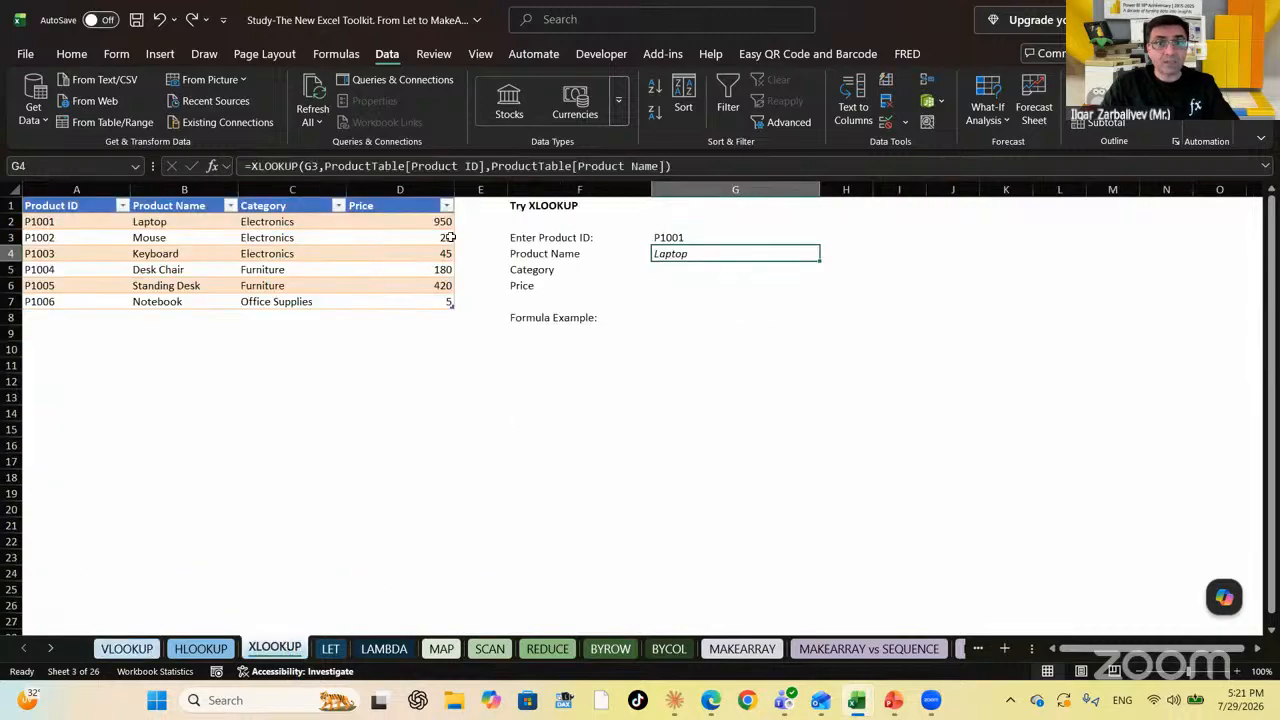
pyautogui.click(184, 189)
pyautogui.rightClick(186, 191)
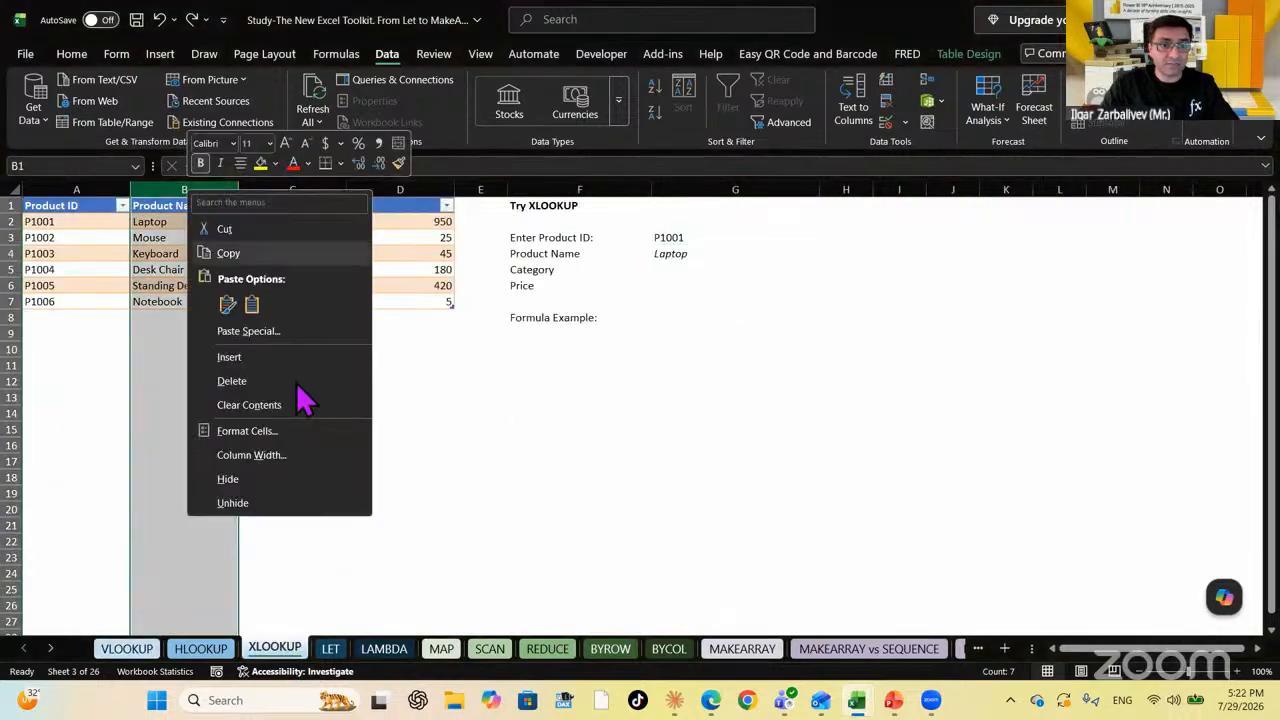
pyautogui.click(254, 357)
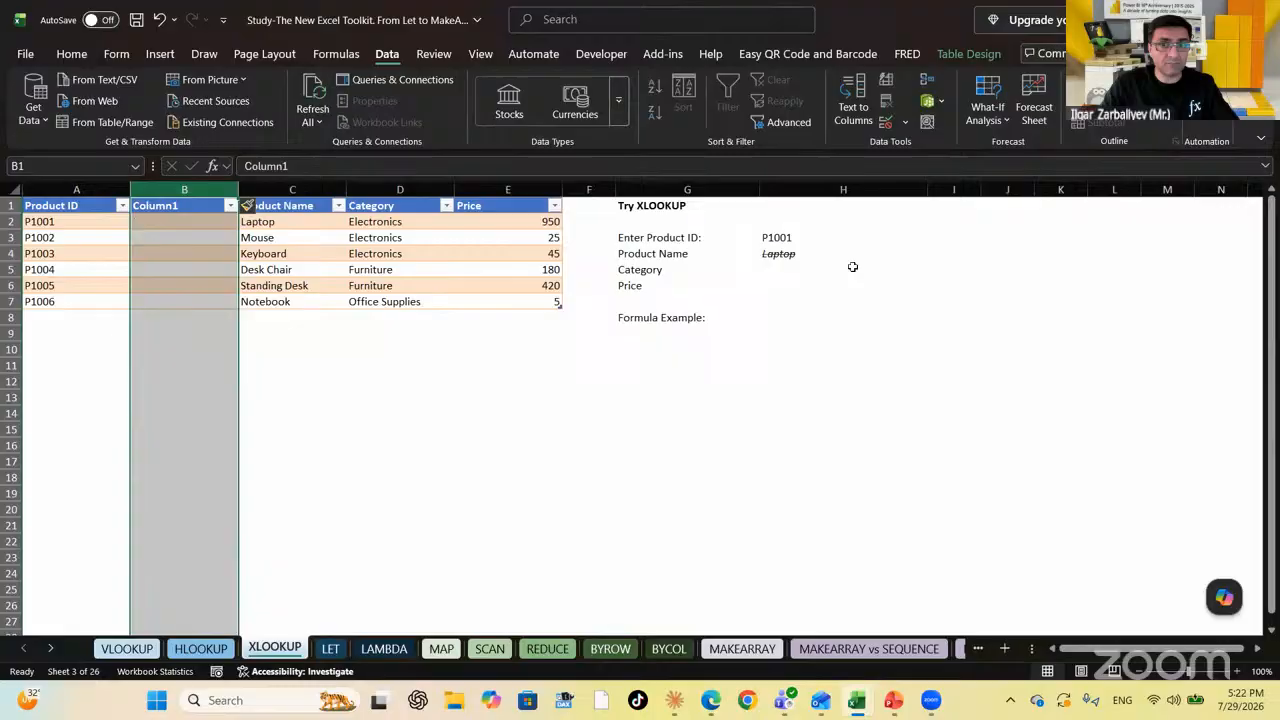
pyautogui.click(795, 256)
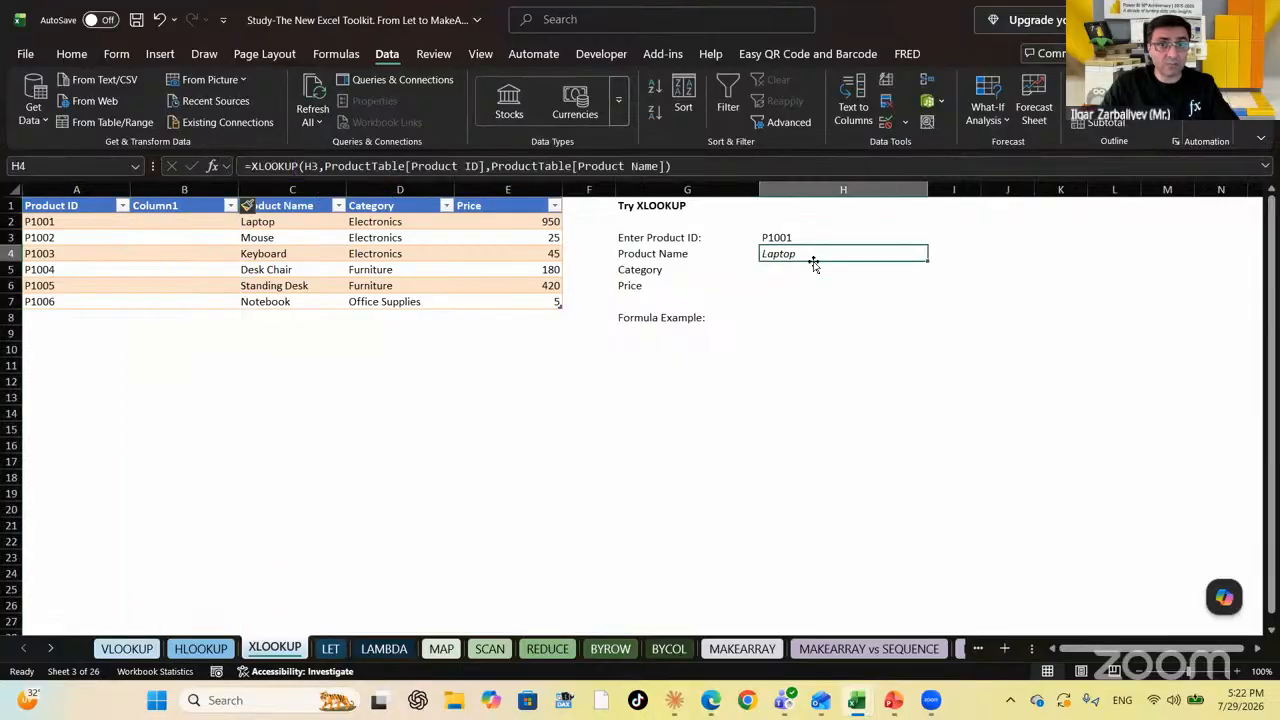
# Delete the empty Column1 from ProductTable and check G4's Product Name lookup
pyautogui.click(184, 189)
pyautogui.rightClick(190, 190)
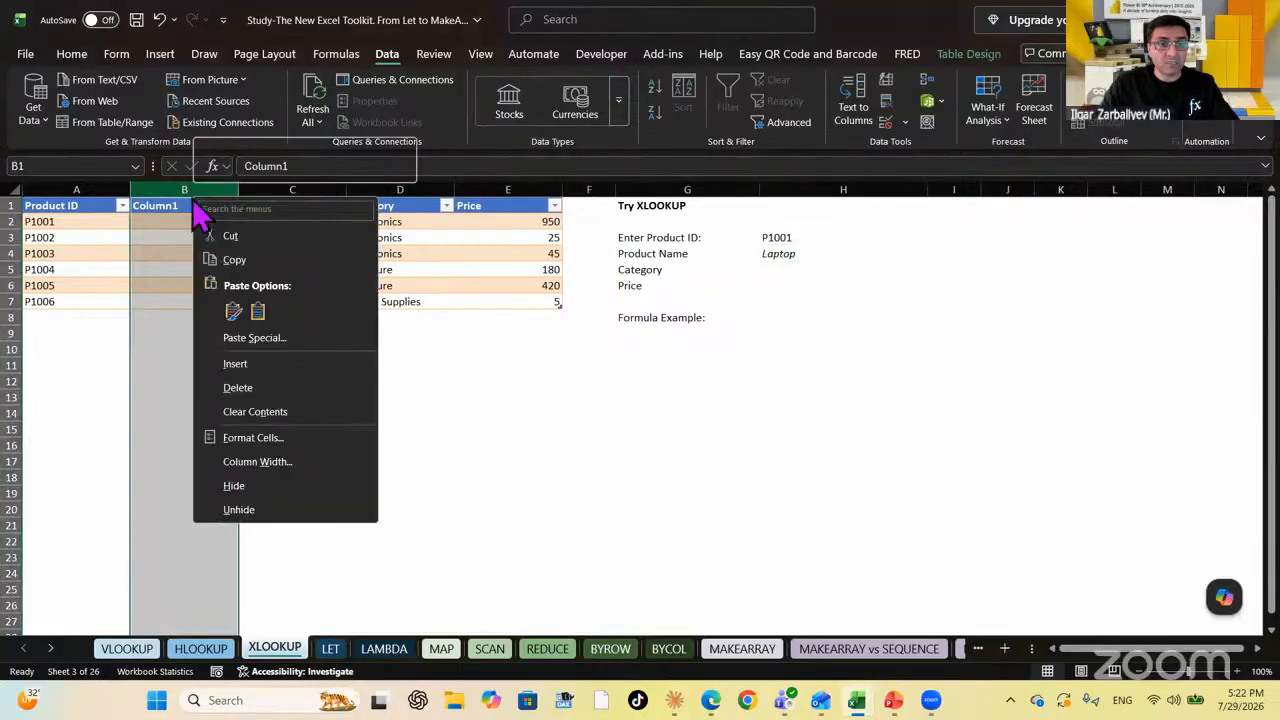
pyautogui.click(272, 388)
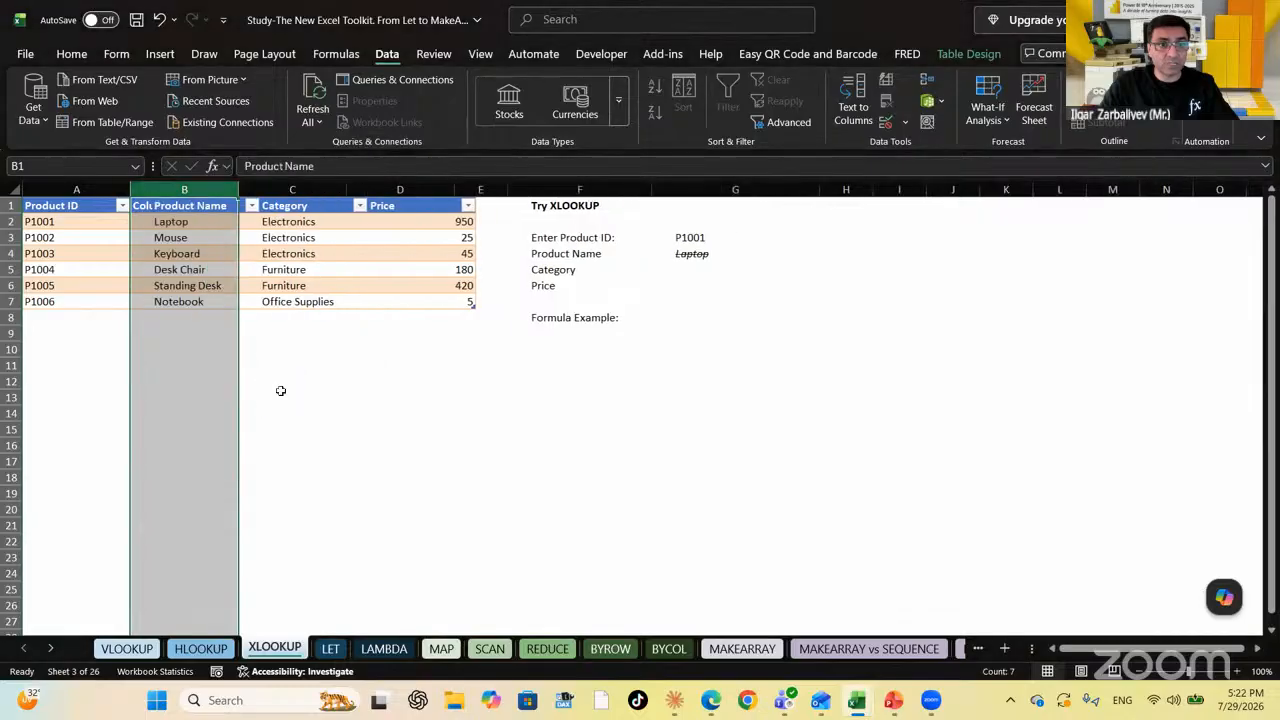
pyautogui.click(694, 381)
pyautogui.click(671, 267)
pyautogui.click(690, 252)
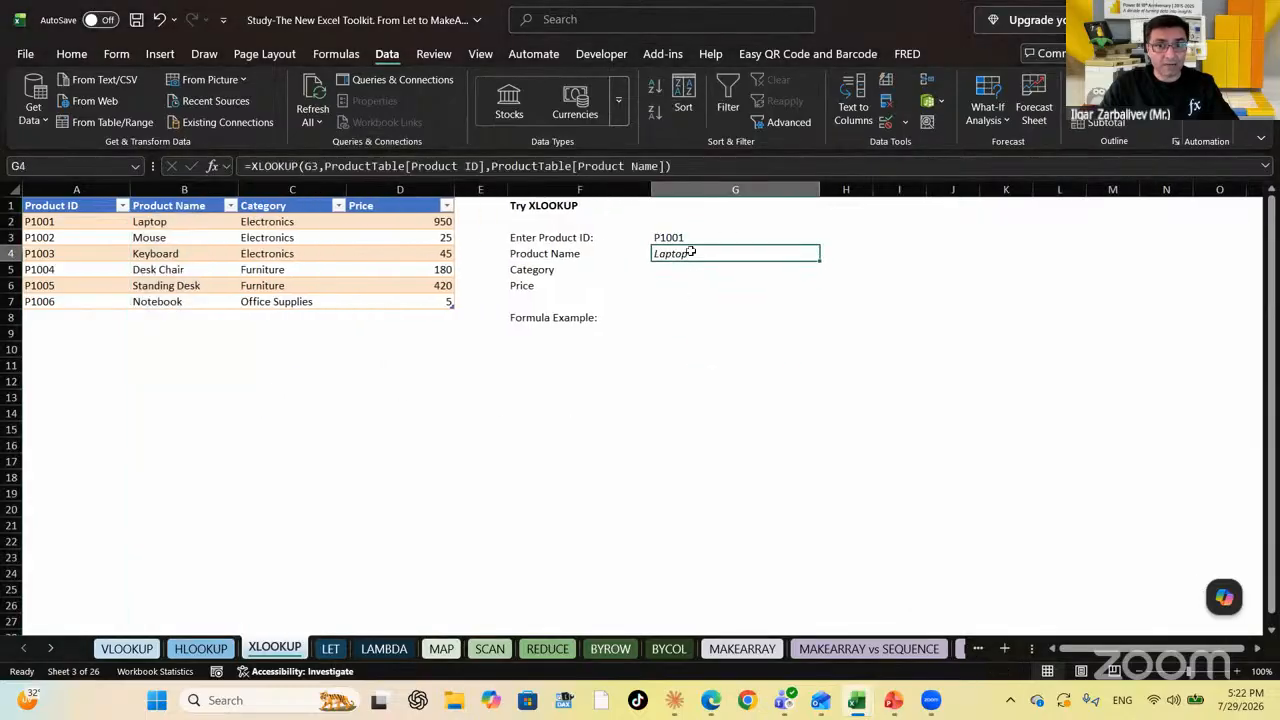
# Copy G4's XLOOKUP formula into the Category and Price result cells G5 and G6
pyautogui.moveTo(700, 165); pyautogui.dragTo(108, 163)
pyautogui.hotkey('ctrl', 'c')
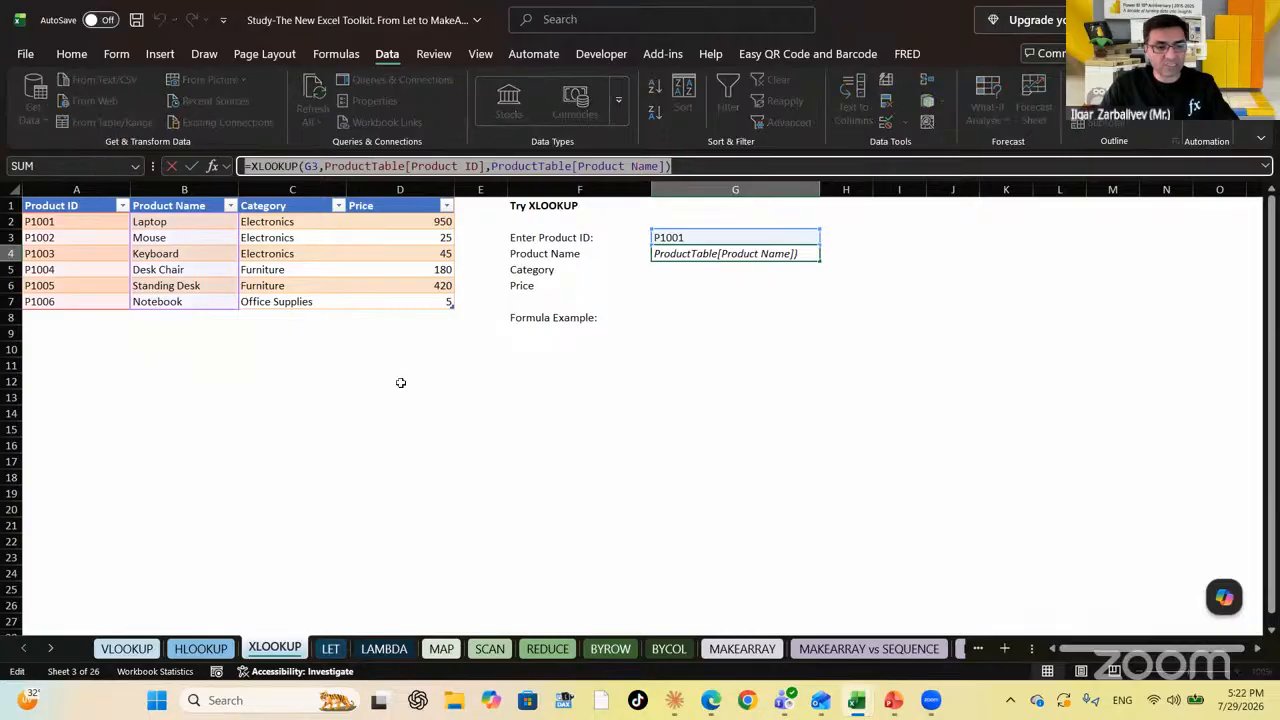
pyautogui.press('Escape')
pyautogui.click(711, 271)
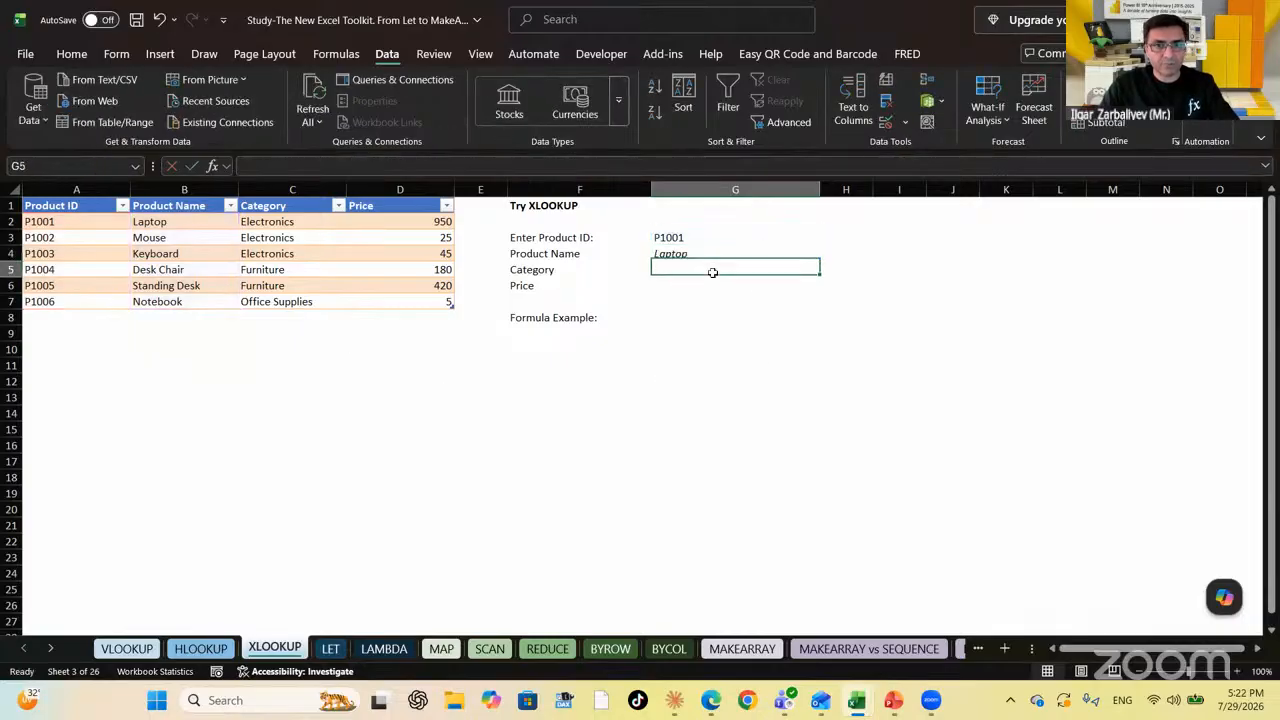
pyautogui.click(367, 166)
pyautogui.hotkey('ctrl', 'v')
pyautogui.press('Return')
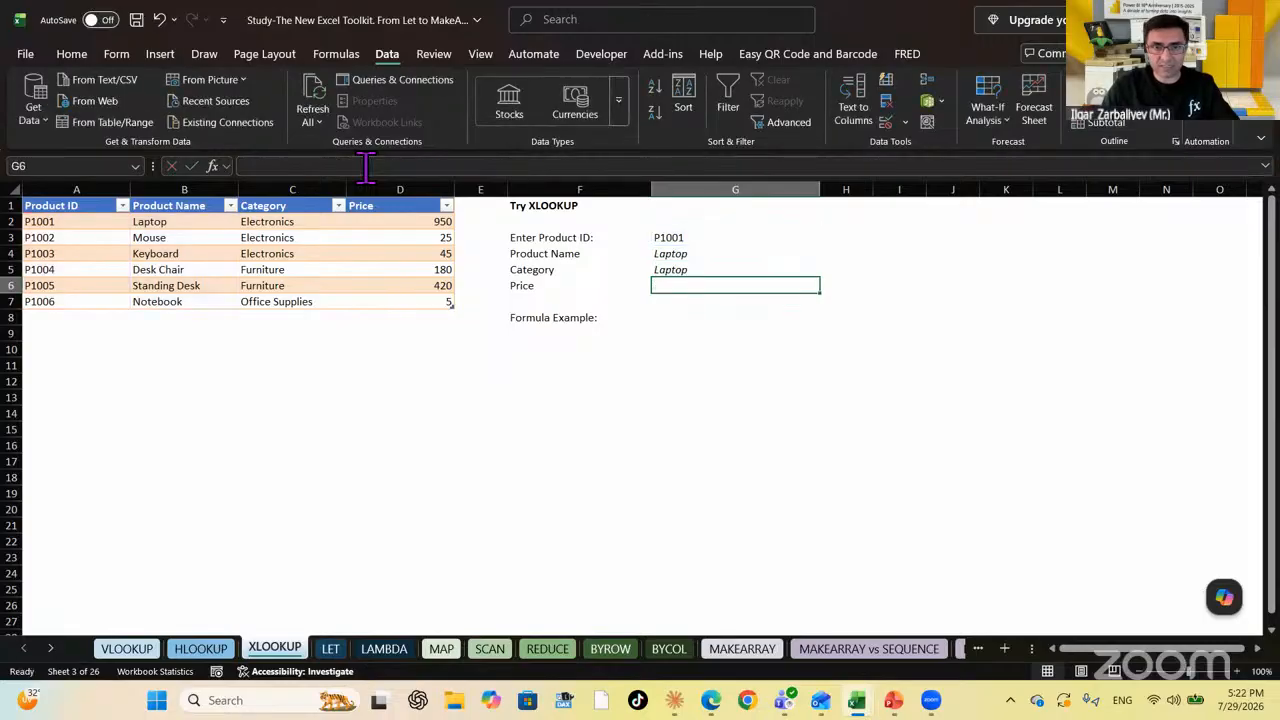
pyautogui.click(474, 166)
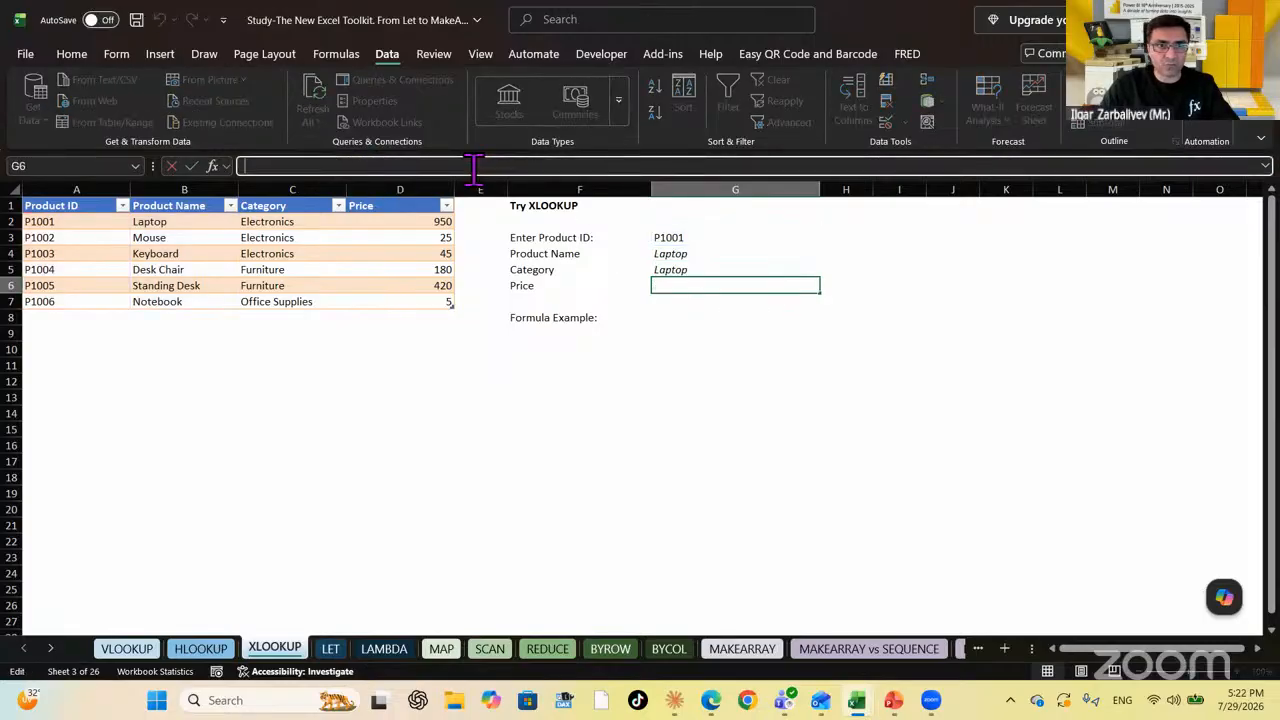
pyautogui.hotkey('ctrl', 'v')
pyautogui.press('Return')
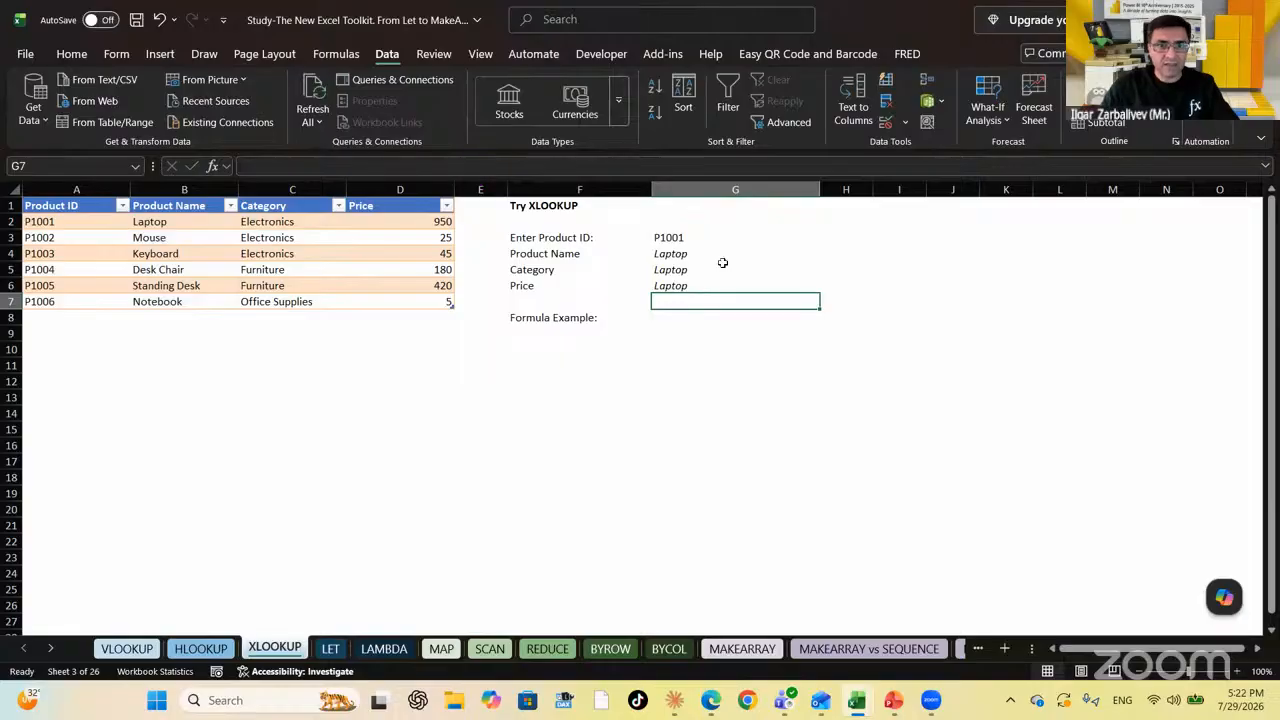
pyautogui.press('Up')
pyautogui.press('Up')
# Change G5's return column to ProductTable[Category] so it shows Electronics
pyautogui.click(659, 166)
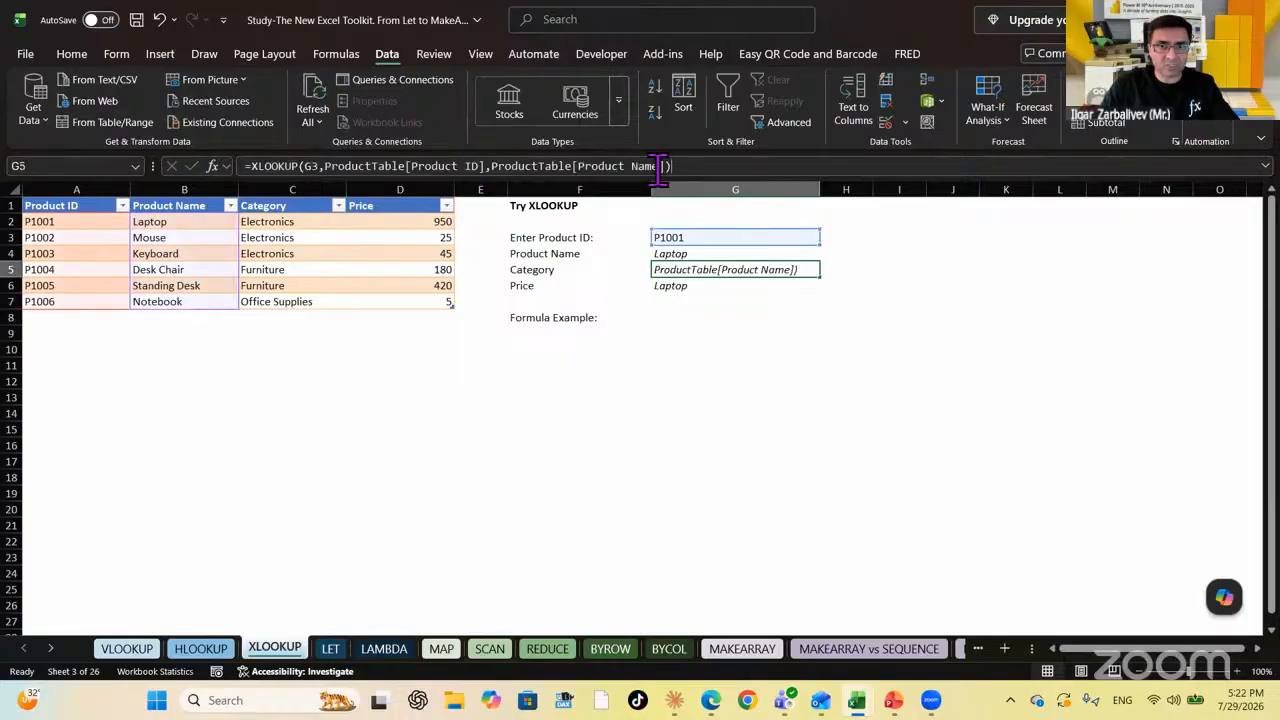
pyautogui.press('BackSpace')
pyautogui.press('BackSpace')
pyautogui.press('BackSpace')
pyautogui.press('BackSpace')
pyautogui.press('BackSpace')
pyautogui.press('BackSpace')
pyautogui.press('BackSpace')
pyautogui.press('BackSpace')
pyautogui.press('BackSpace')
pyautogui.press('BackSpace')
pyautogui.press('BackSpace')
pyautogui.press('BackSpace')
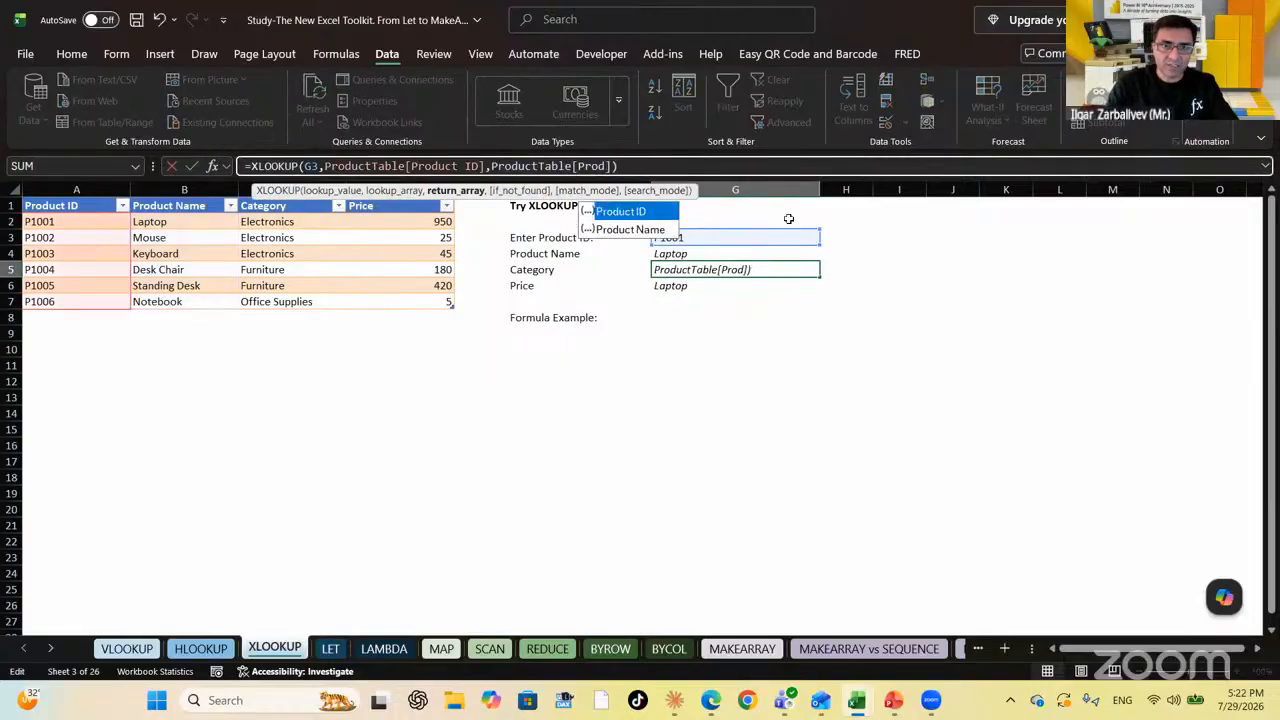
pyautogui.write('ctTable[Category')
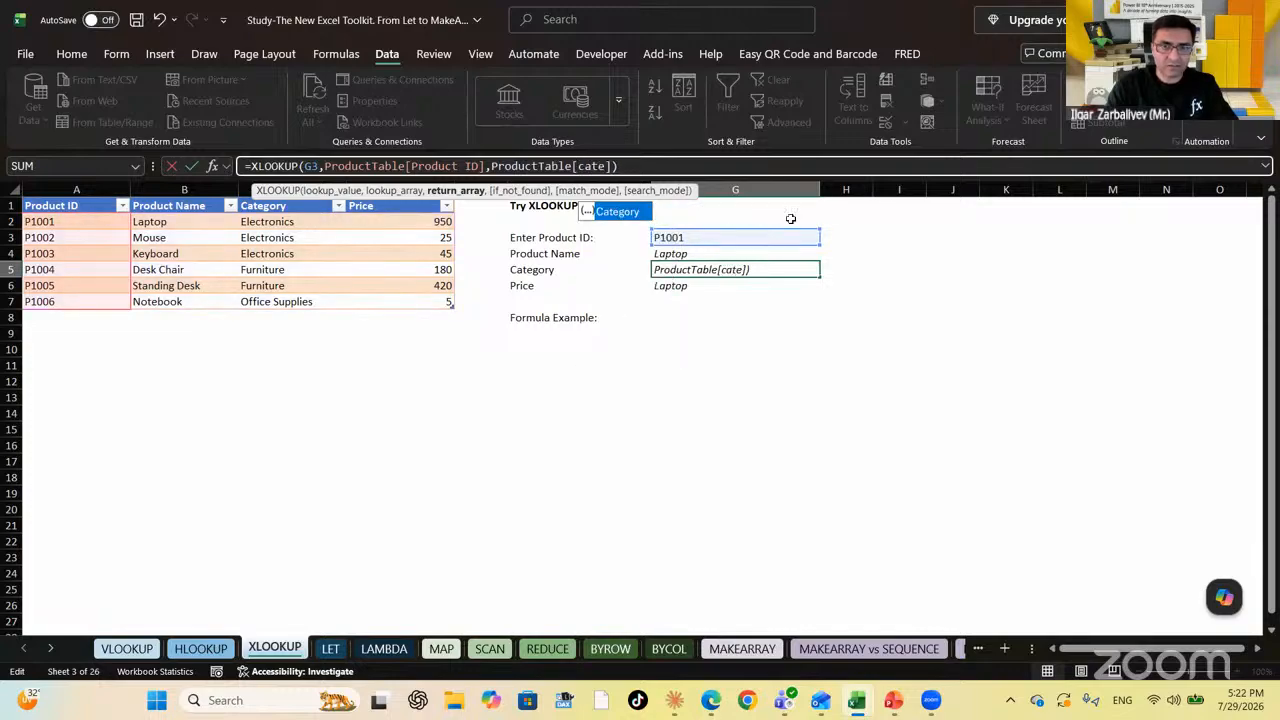
pyautogui.press('Return')
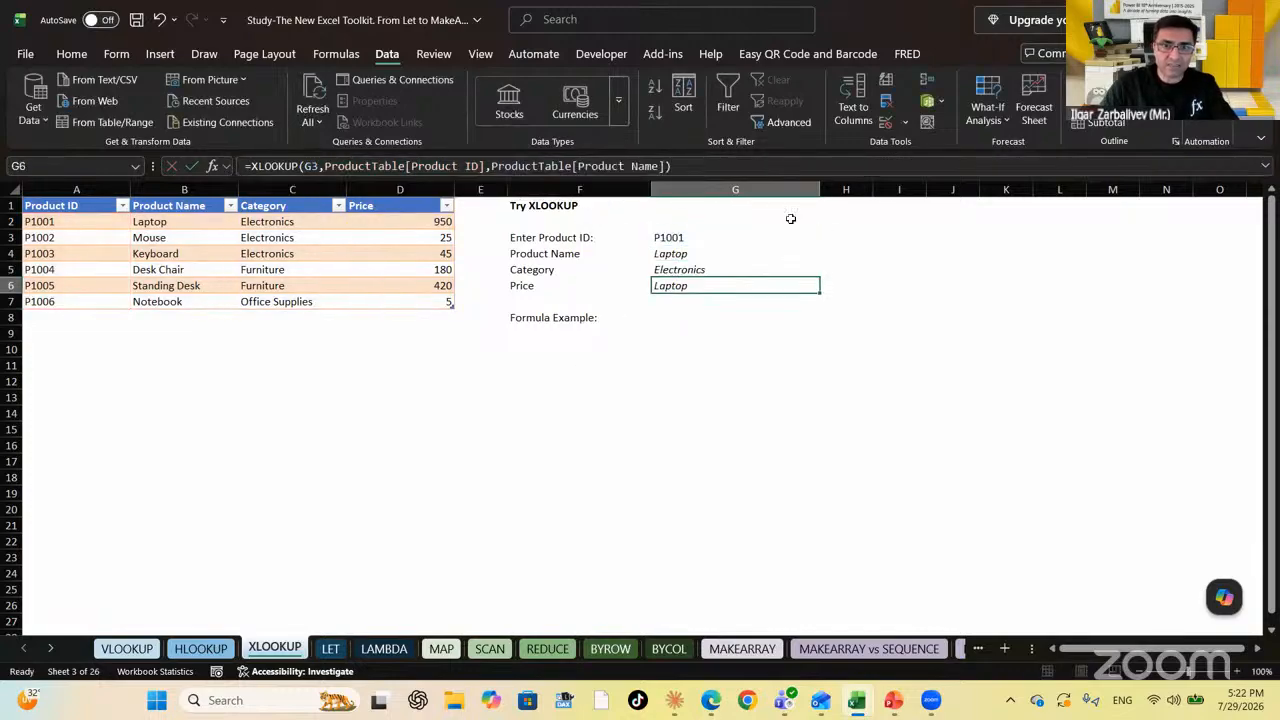
# Change G6's return column to ProductTable[Price] so it shows 950
pyautogui.press('F2')
pyautogui.press('Left')
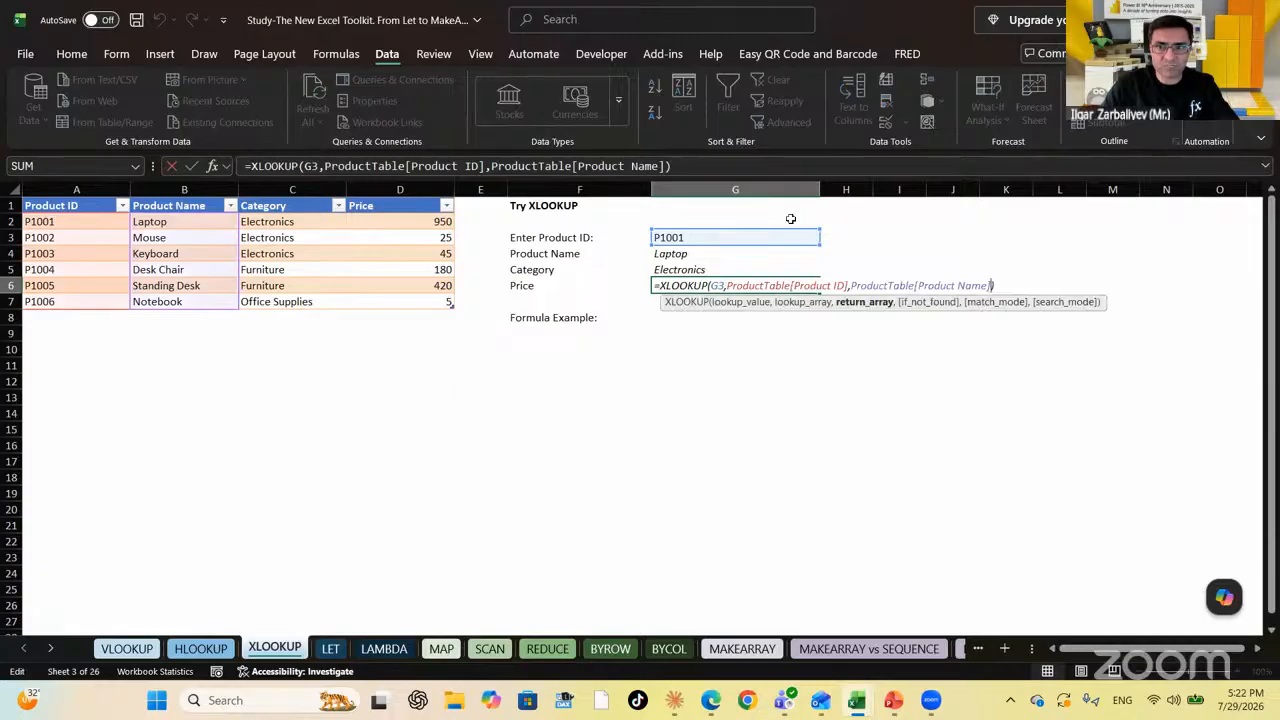
pyautogui.hotkey('shift', 'Left')
pyautogui.hotkey('shift', 'Left')
pyautogui.hotkey('shift', 'Left')
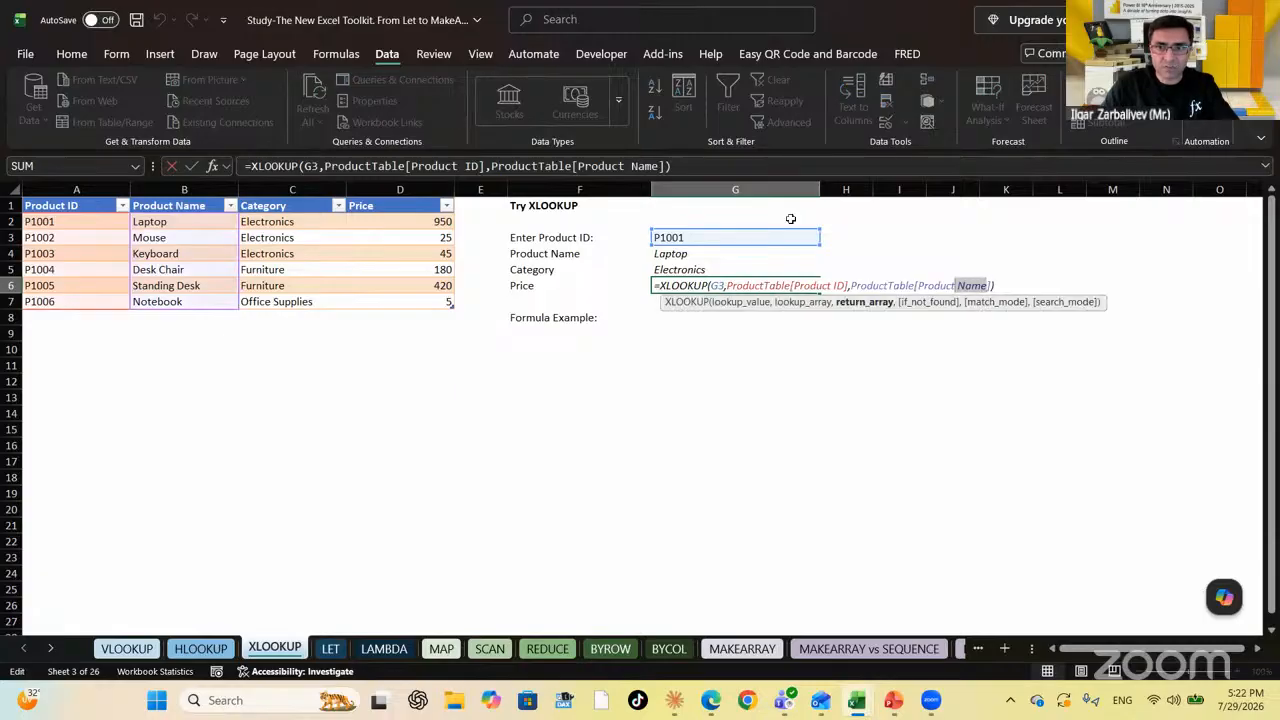
pyautogui.write('rice')
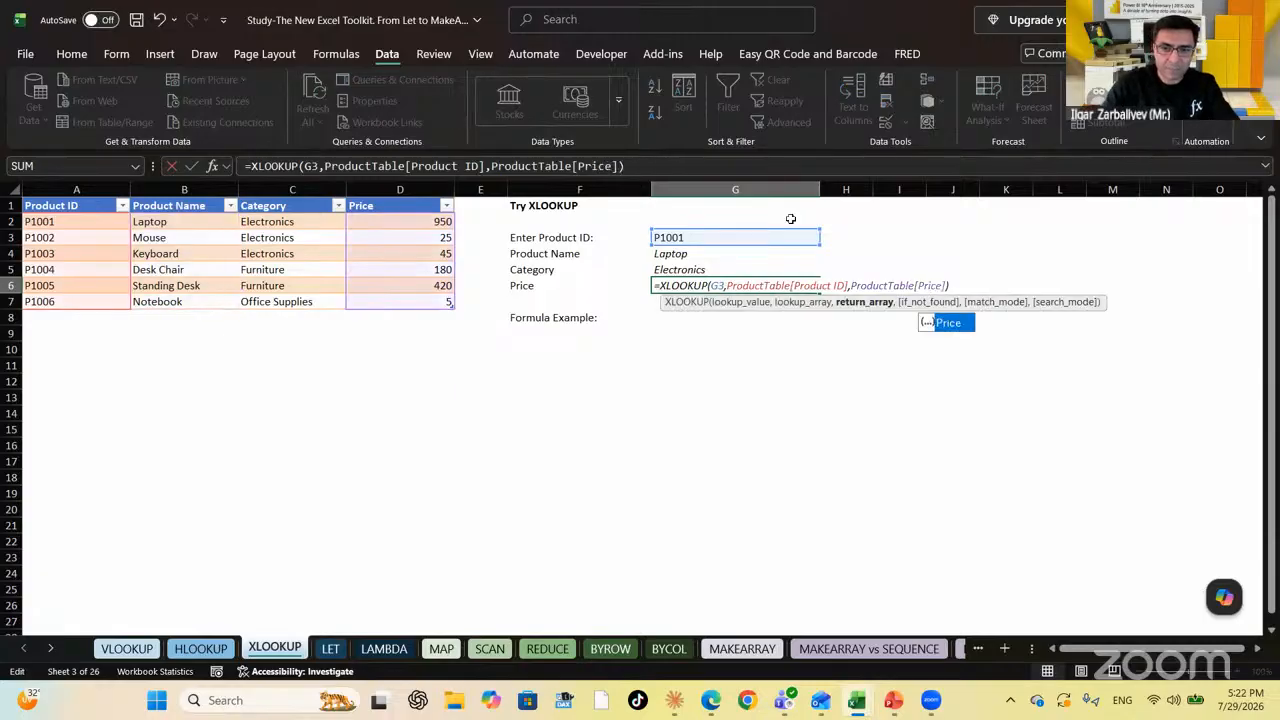
pyautogui.hotkey('ctrl', 'Return')
pyautogui.press('Up')
pyautogui.press('Up')
pyautogui.press('Up')
pyautogui.press('Down')
pyautogui.press('Down')
pyautogui.press('Down')
pyautogui.press('Down')
pyautogui.press('Down')
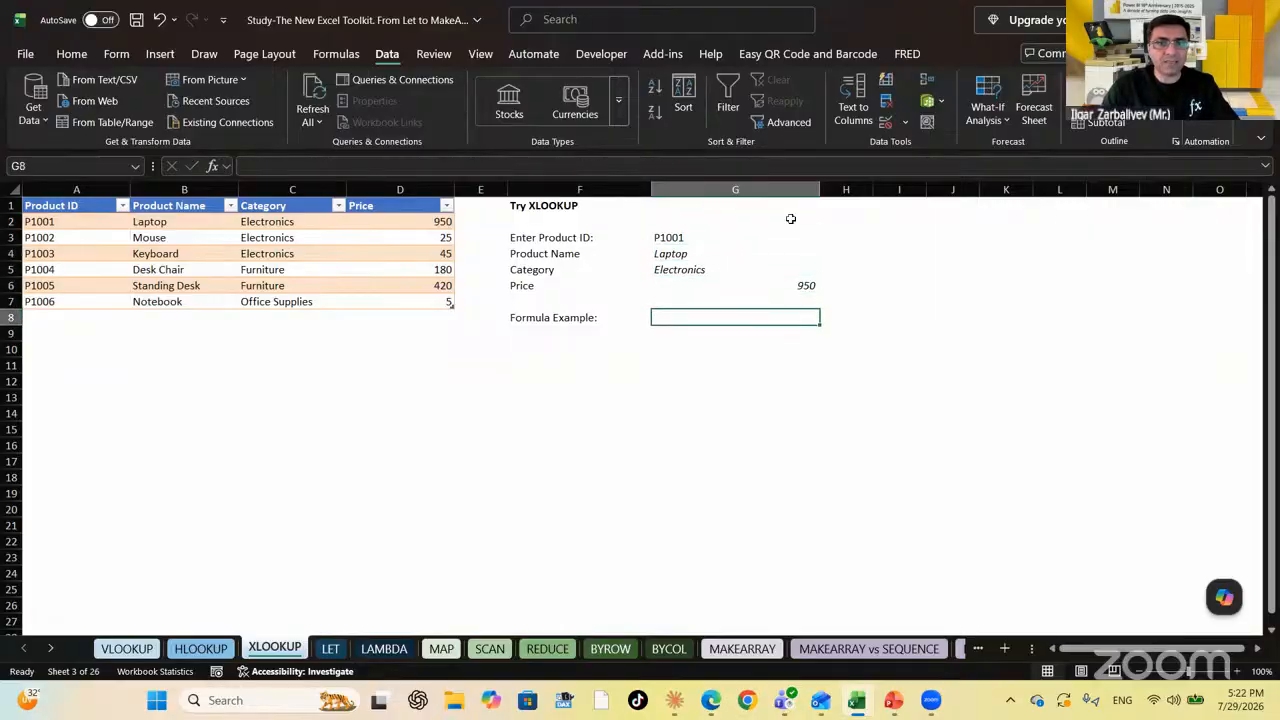
# Enter =FORMULATEXT(G4) in G8 to show the Product Name XLOOKUP as text
pyautogui.write('=fo')
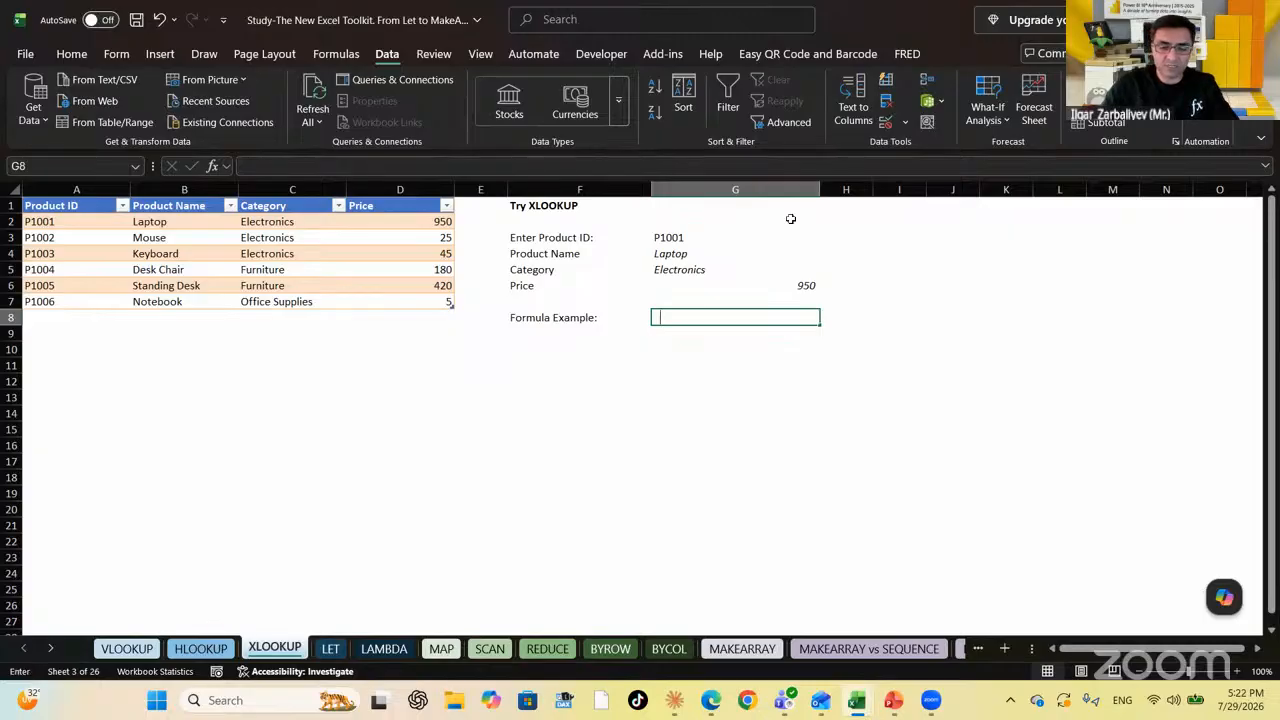
pyautogui.write('rmu')
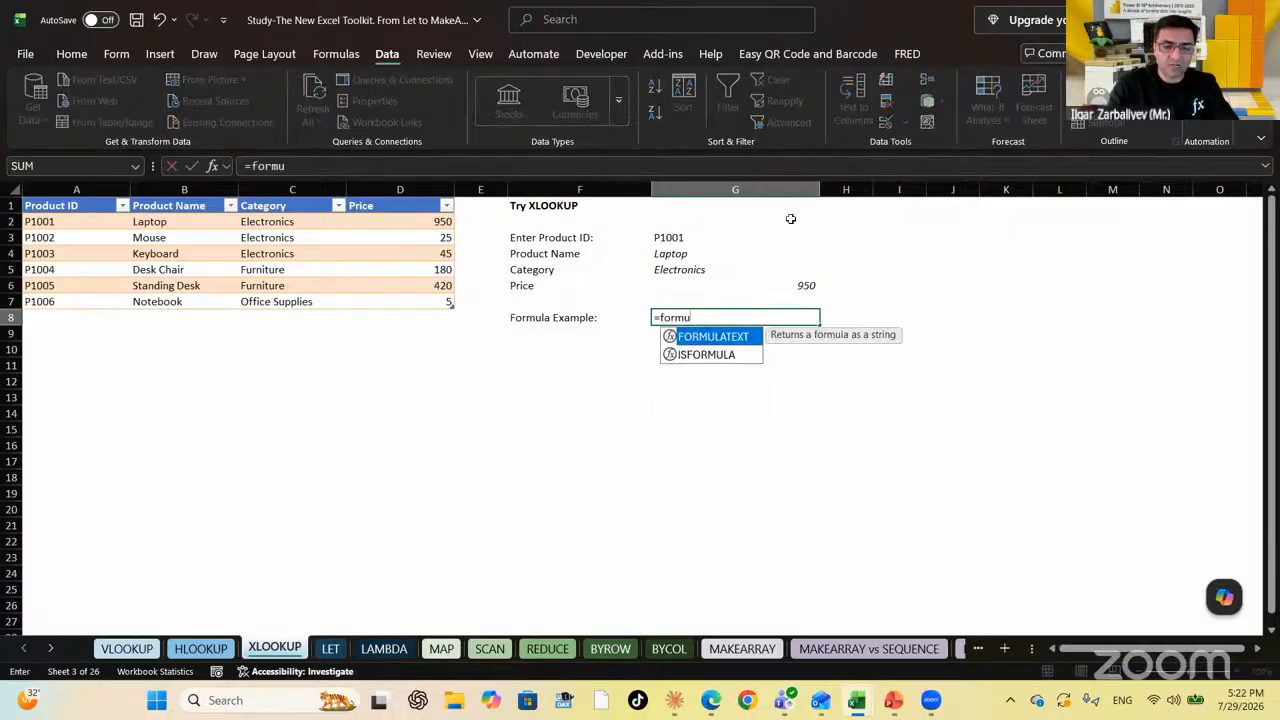
pyautogui.press('Tab')
pyautogui.press('Up')
pyautogui.press('Up')
pyautogui.press('Up')
pyautogui.press('Up')
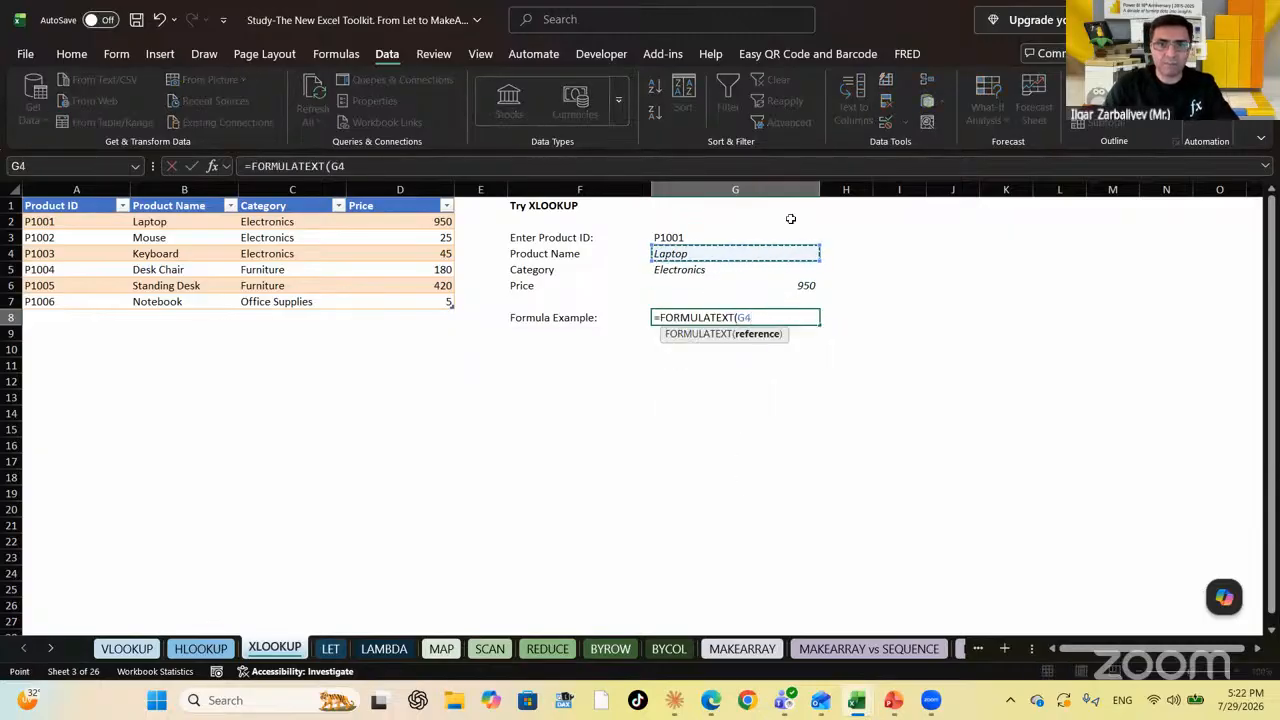
pyautogui.write(')')
pyautogui.press('Return')
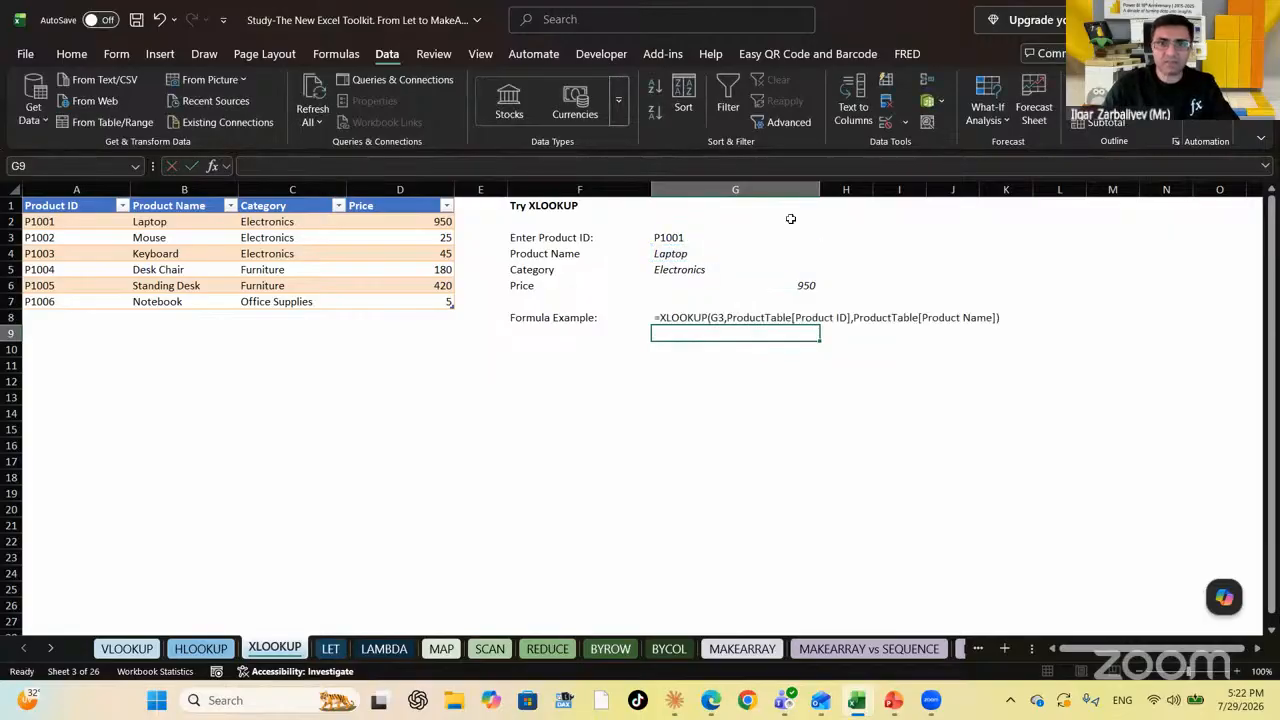
pyautogui.press('Up')
pyautogui.press('Down')
pyautogui.press('Down')
pyautogui.press('Up')
pyautogui.press('Up')
pyautogui.press('Down')
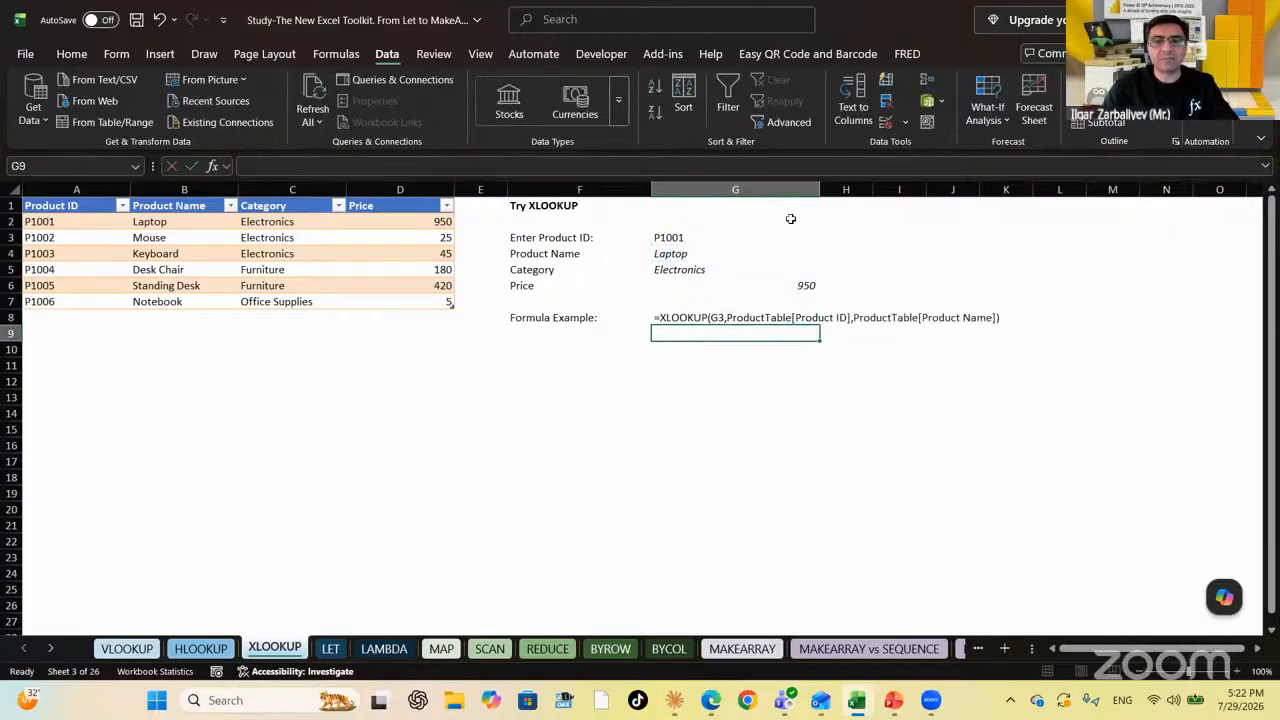
pyautogui.press('Up')
pyautogui.press('Down')
pyautogui.press('Down')
pyautogui.press('Down')
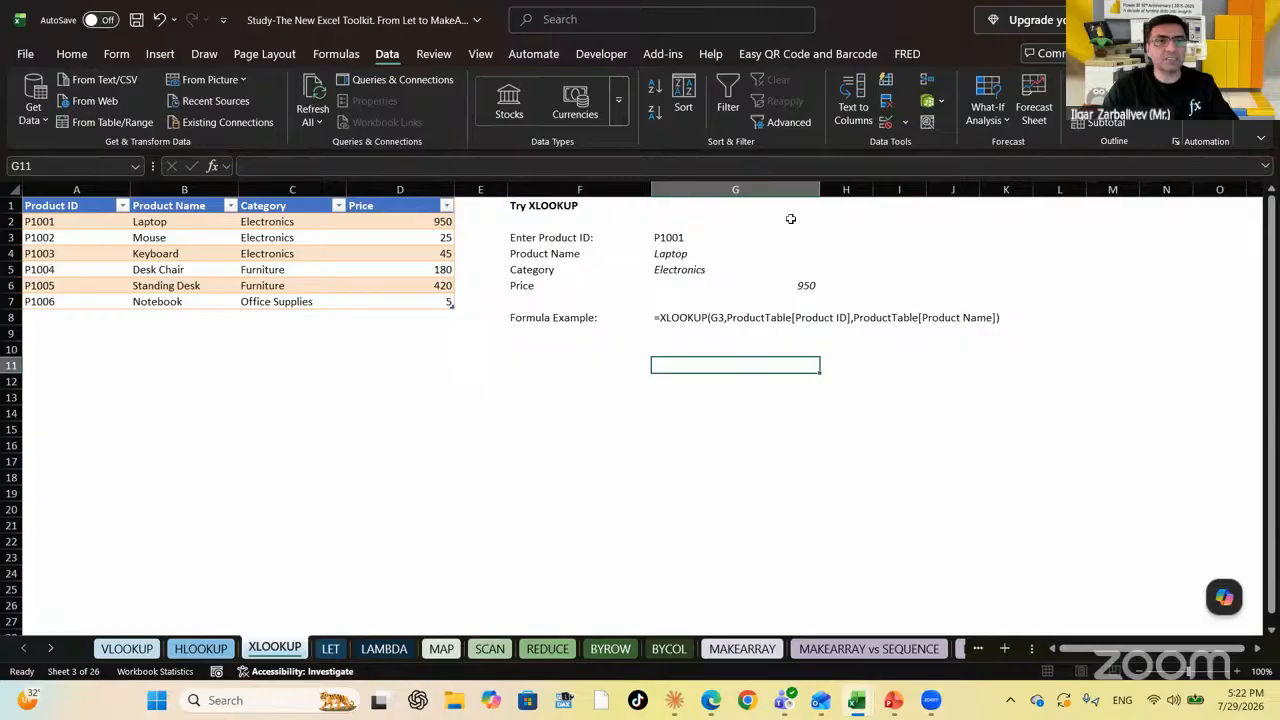
pyautogui.click(690, 254)
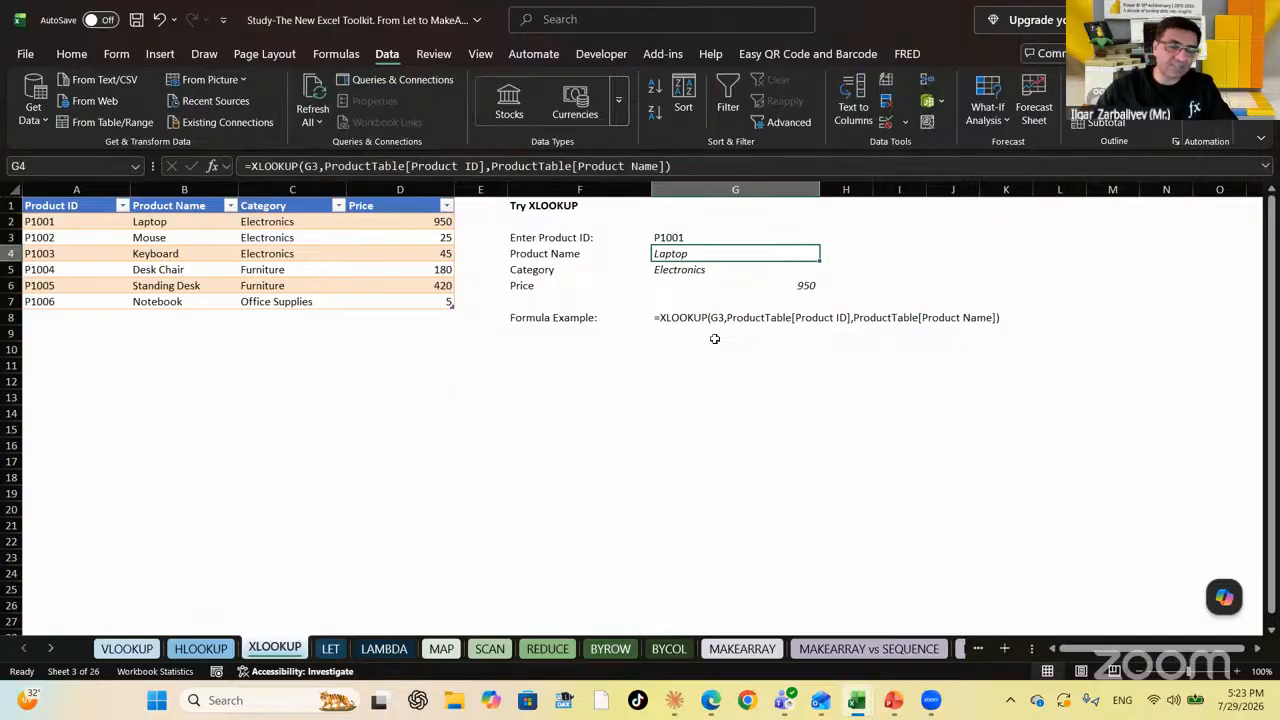
# Browse the VLOOKUP, HLOOKUP and XLOOKUP sheets, then go to the LET sheet
pyautogui.click(127, 652)
pyautogui.click(200, 652)
pyautogui.click(272, 652)
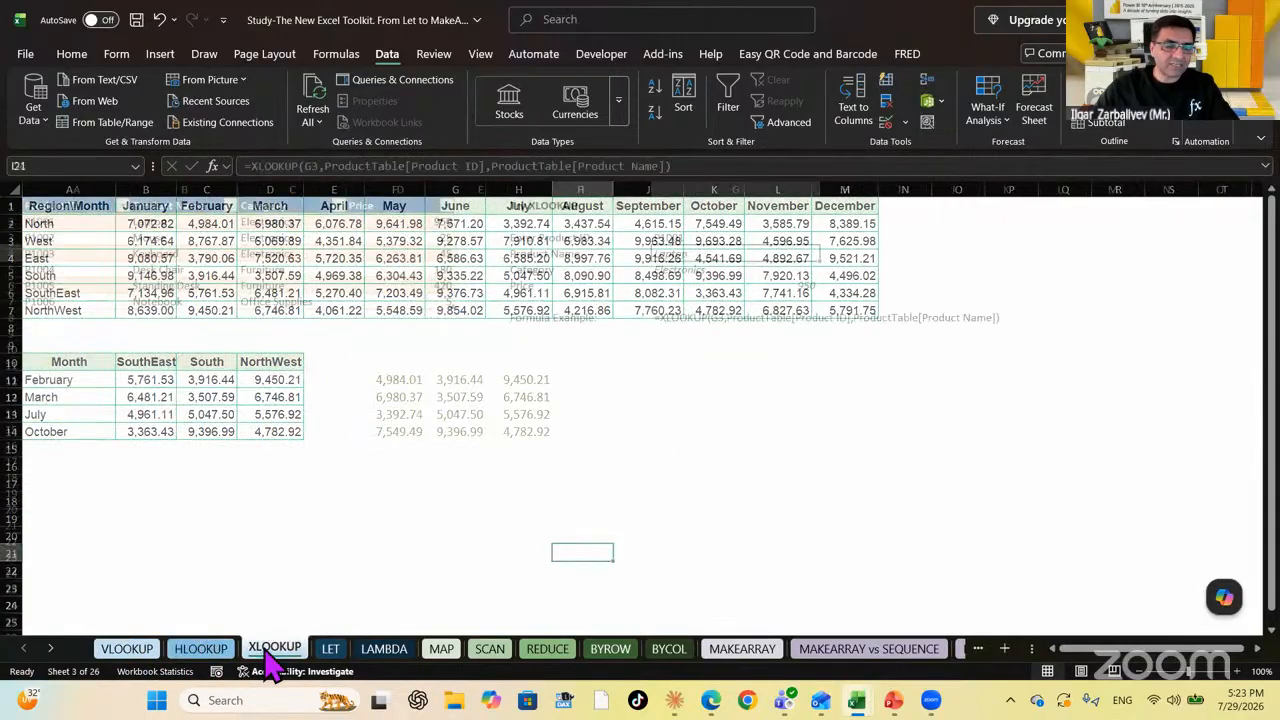
pyautogui.click(330, 650)
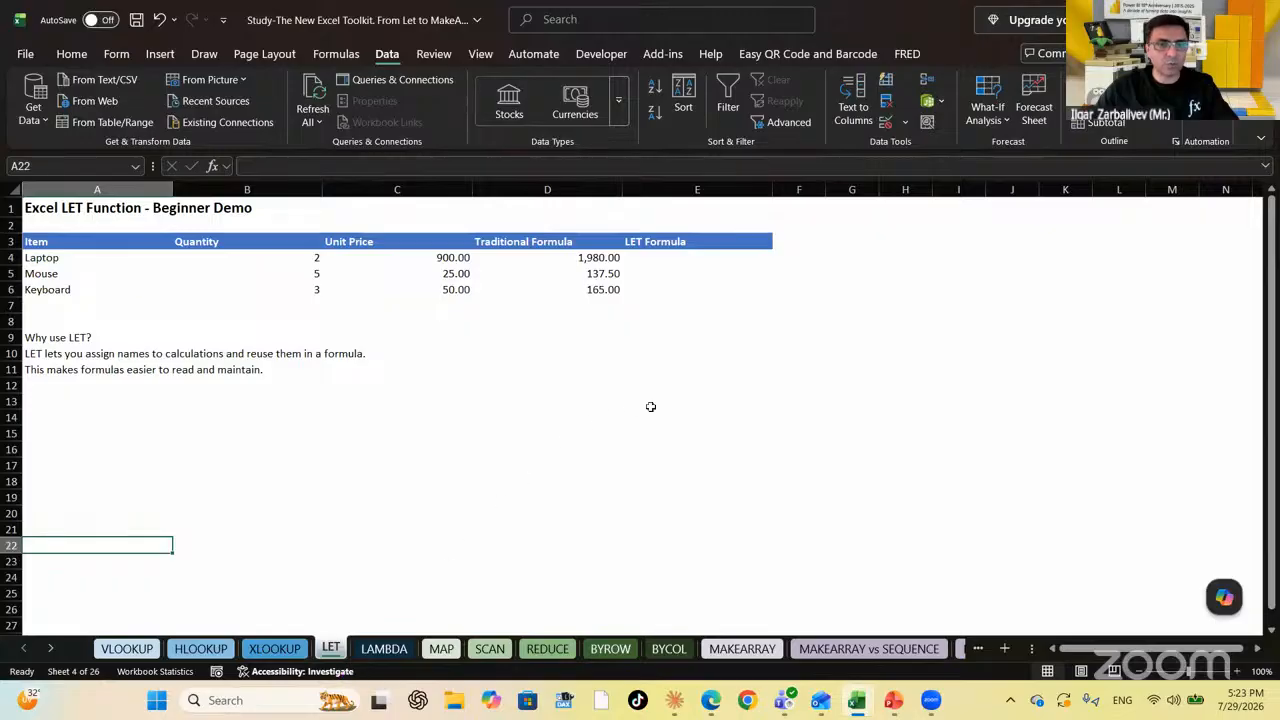
pyautogui.click(615, 408)
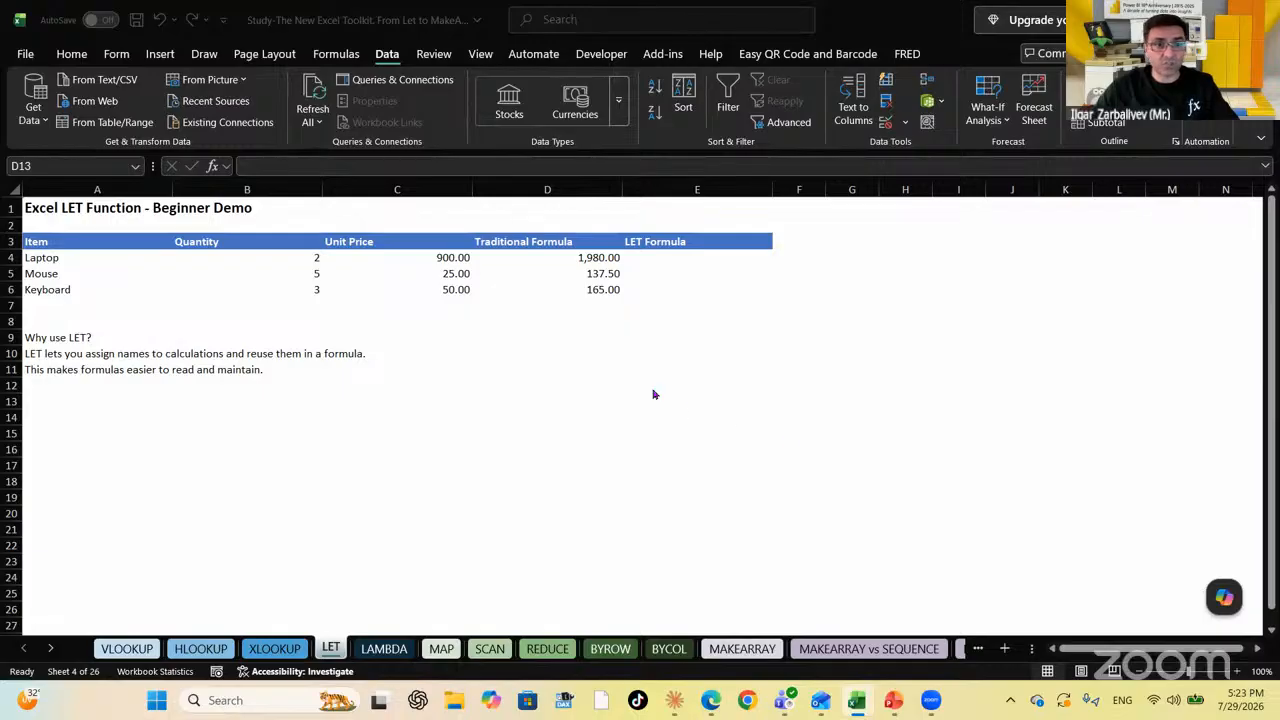
# Type Let into cell I5
pyautogui.click(961, 269)
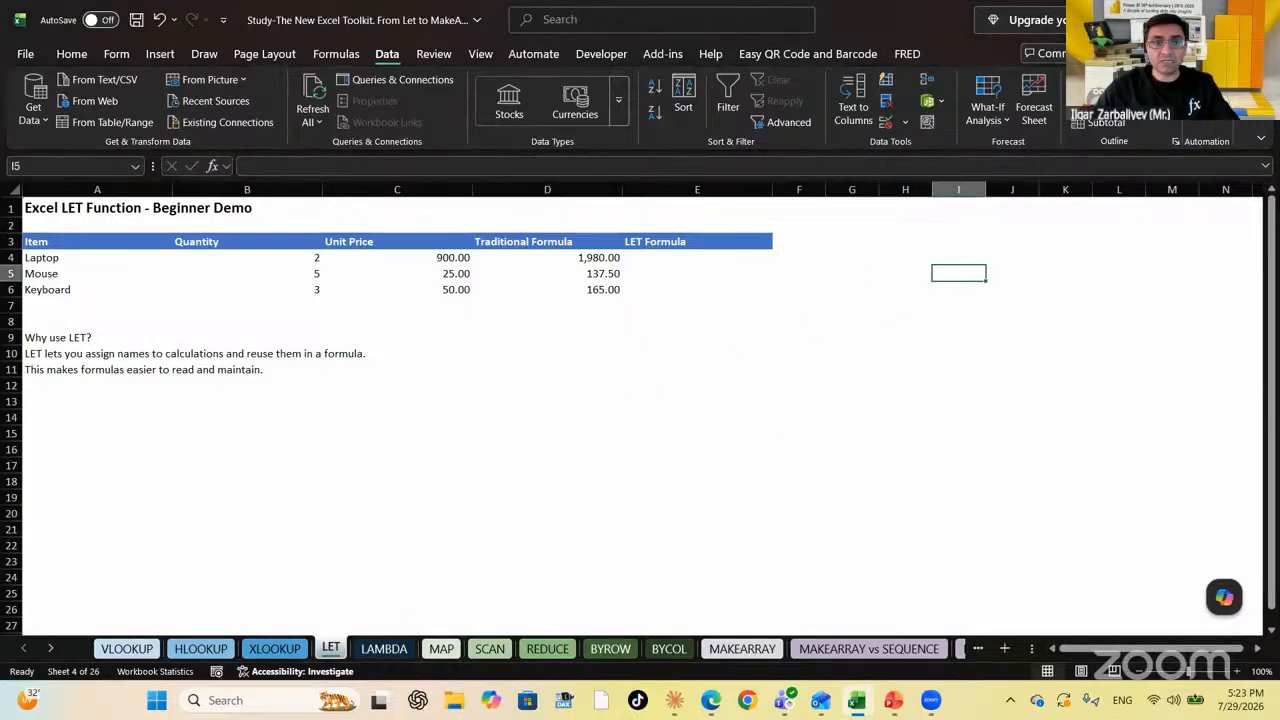
pyautogui.write('Let')
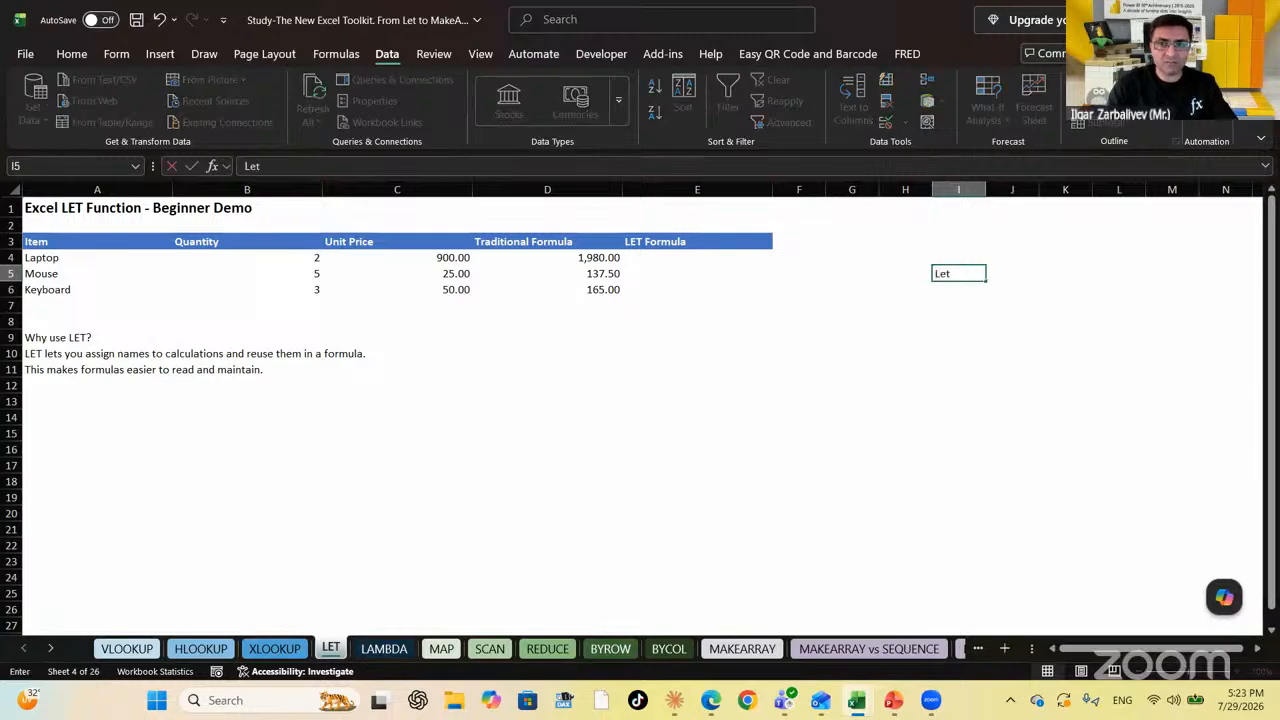
pyautogui.press('Return')
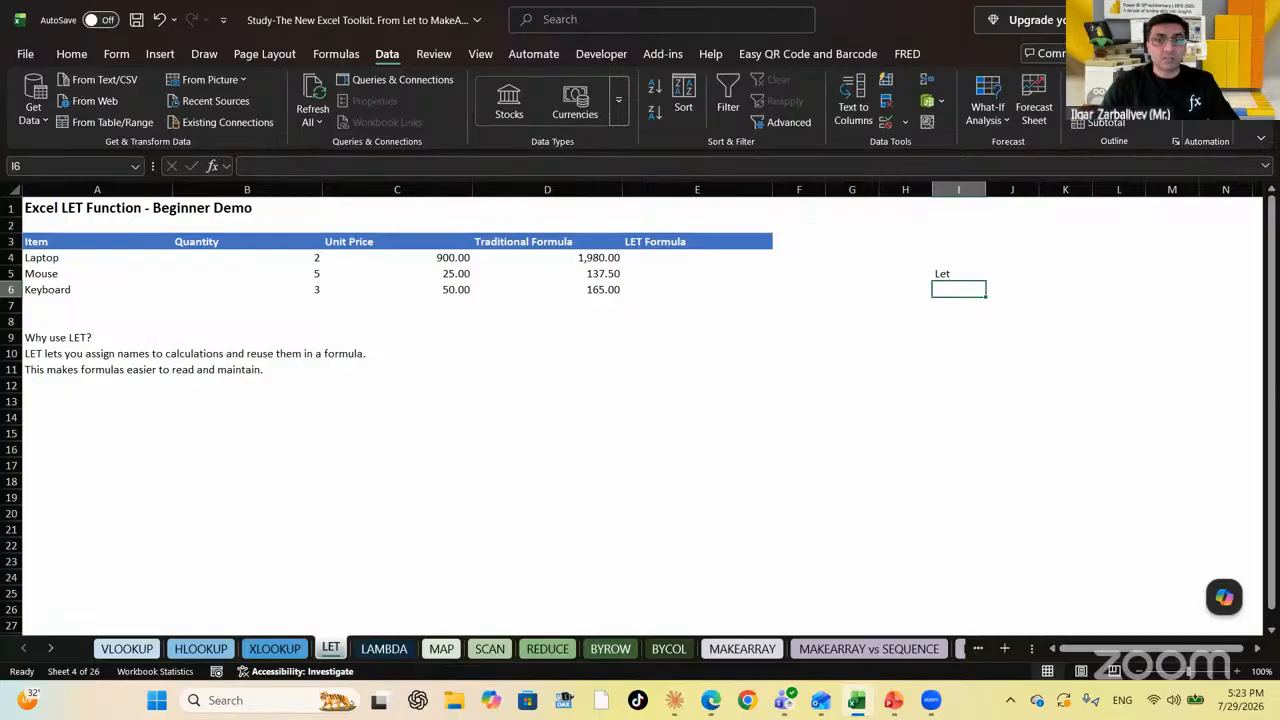
# Read through the LET explanation notes and clear the stray 'Let' text from I5
pyautogui.click(958, 274)
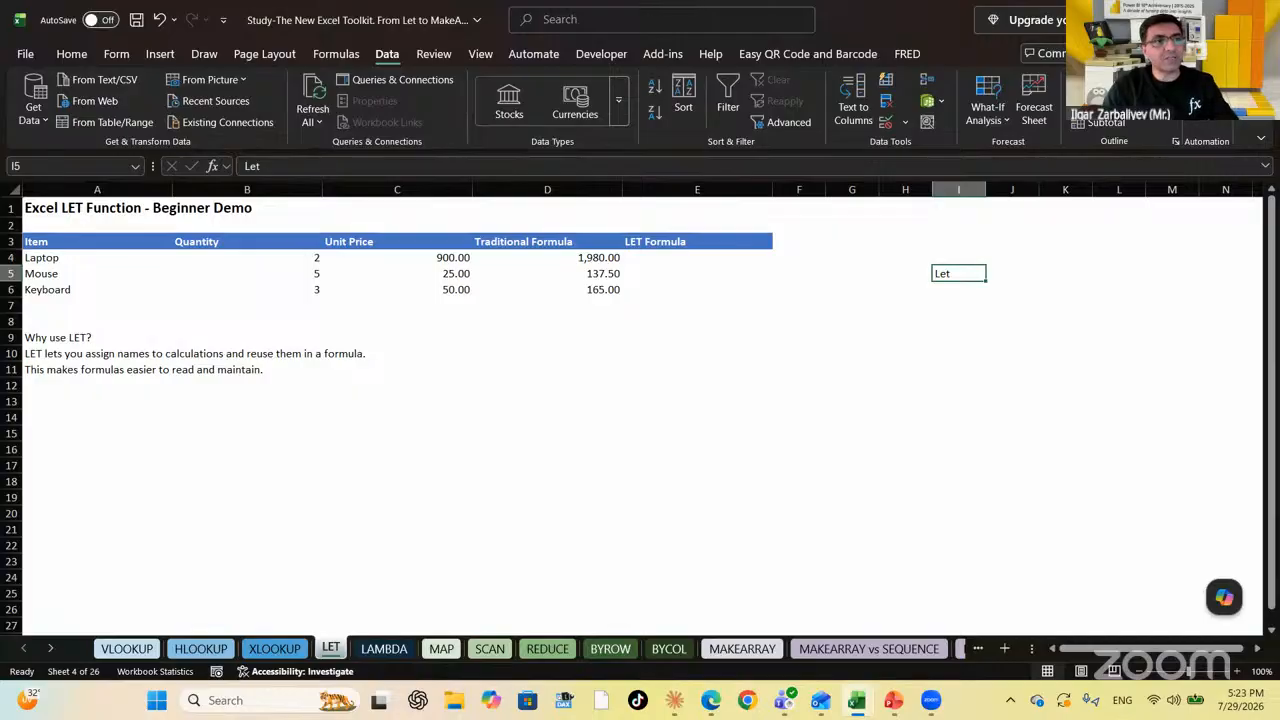
pyautogui.press('Left')
pyautogui.press('Left')
pyautogui.press('Left')
pyautogui.press('Left')
pyautogui.press('Left')
pyautogui.press('Left')
pyautogui.press('Left')
pyautogui.press('Left')
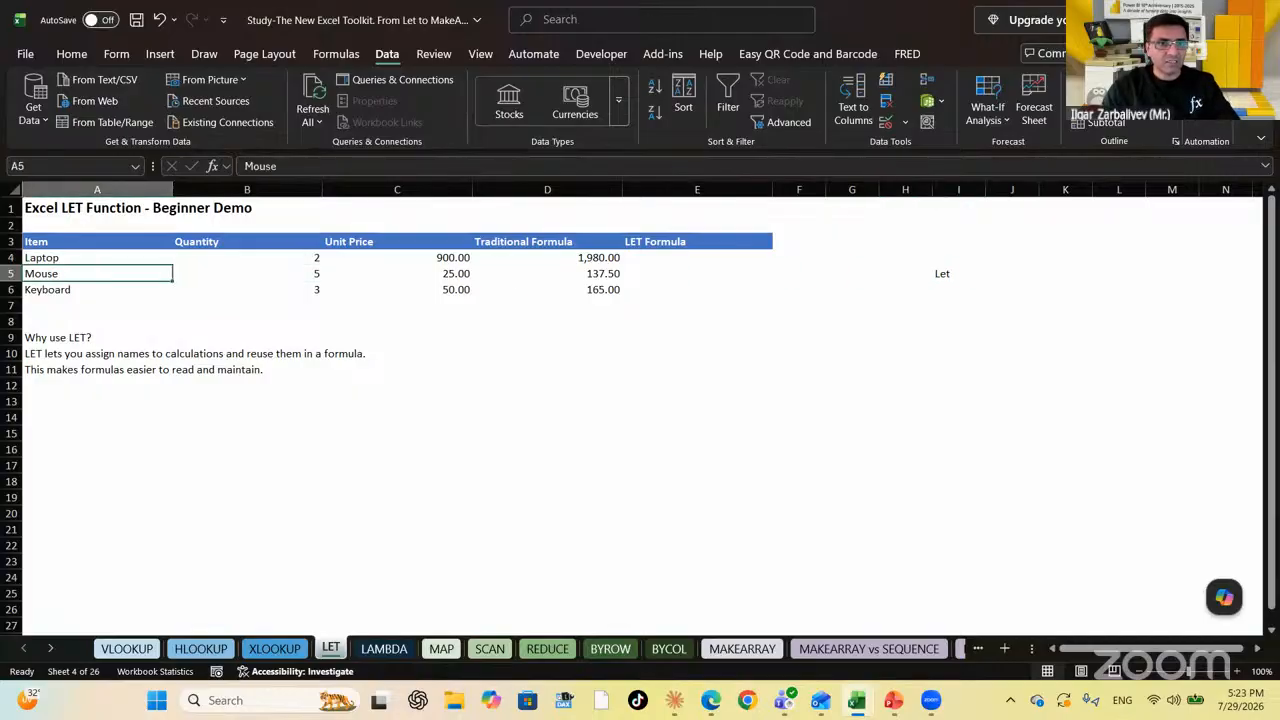
pyautogui.press('Down')
pyautogui.press('Down')
pyautogui.press('Down')
pyautogui.press('Down')
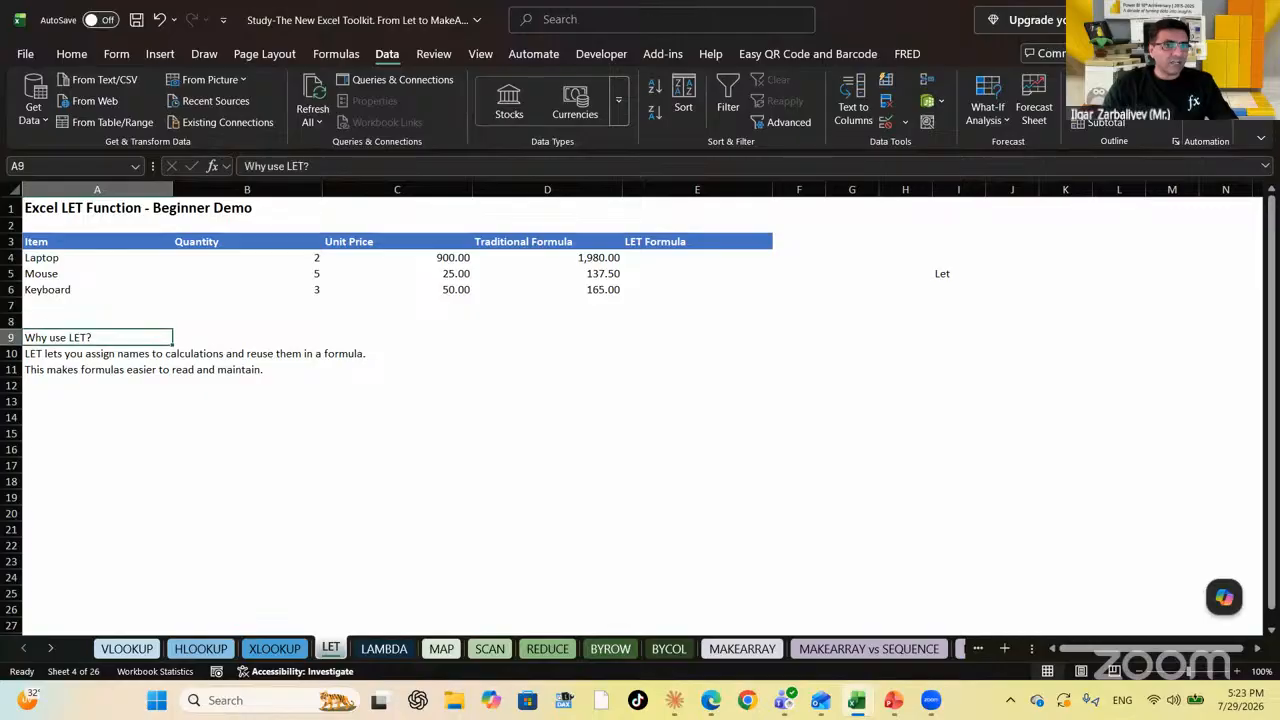
pyautogui.press('Down')
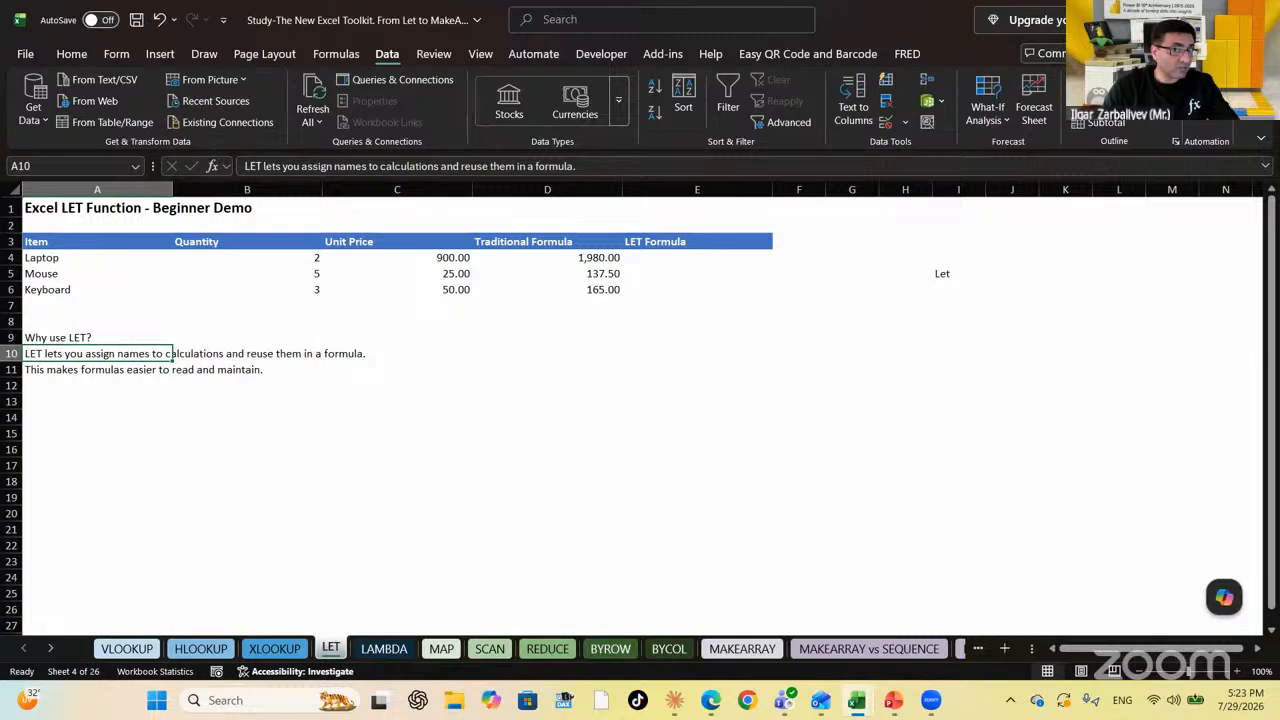
pyautogui.press('Right')
pyautogui.press('Right')
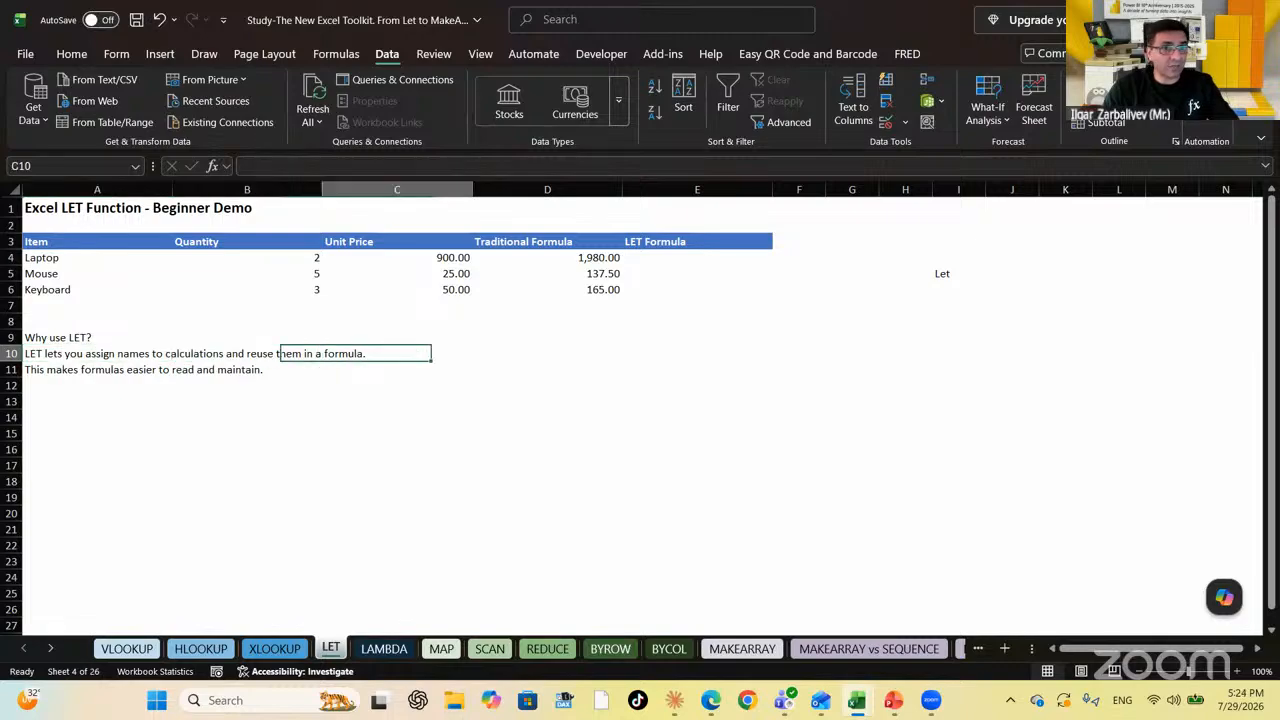
pyautogui.press('Down')
pyautogui.press('Left')
pyautogui.press('Left')
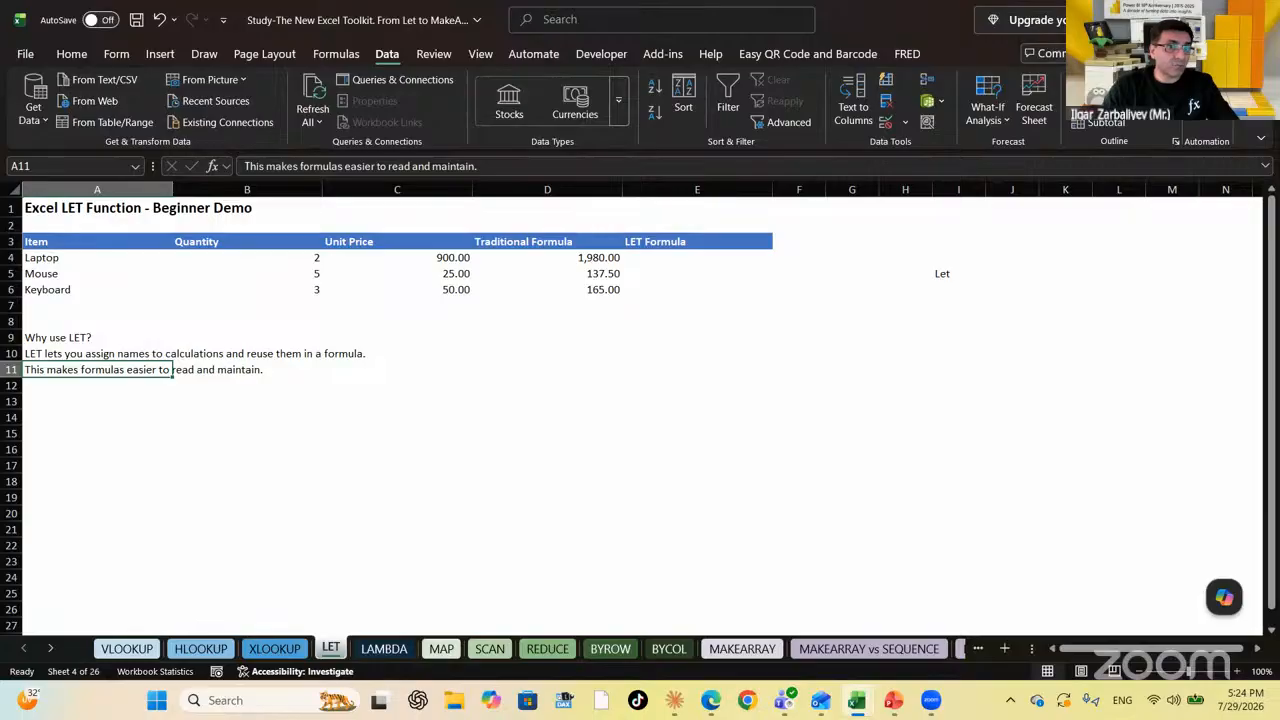
pyautogui.press('Right')
pyautogui.press('Right')
pyautogui.press('Right')
pyautogui.press('Right')
pyautogui.press('Right')
pyautogui.press('Right')
pyautogui.press('Right')
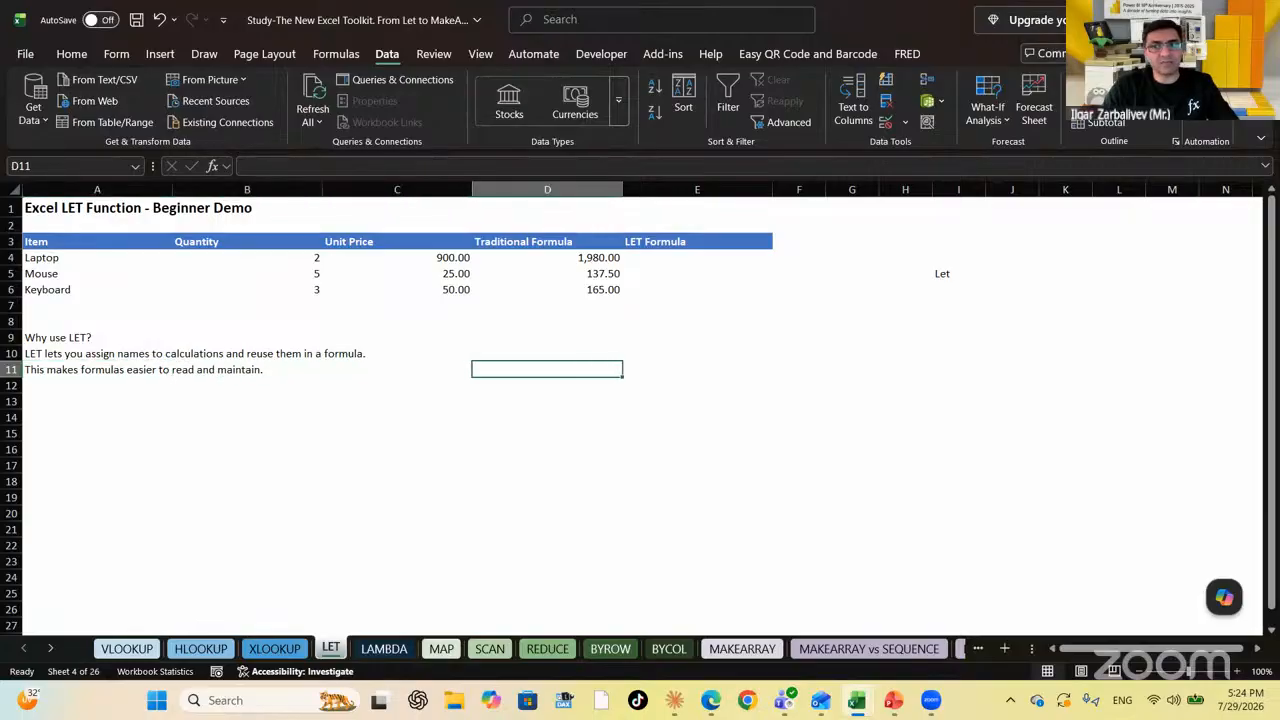
pyautogui.press('Up')
pyautogui.press('Up')
pyautogui.press('Up')
pyautogui.press('Up')
pyautogui.press('Up')
pyautogui.press('Up')
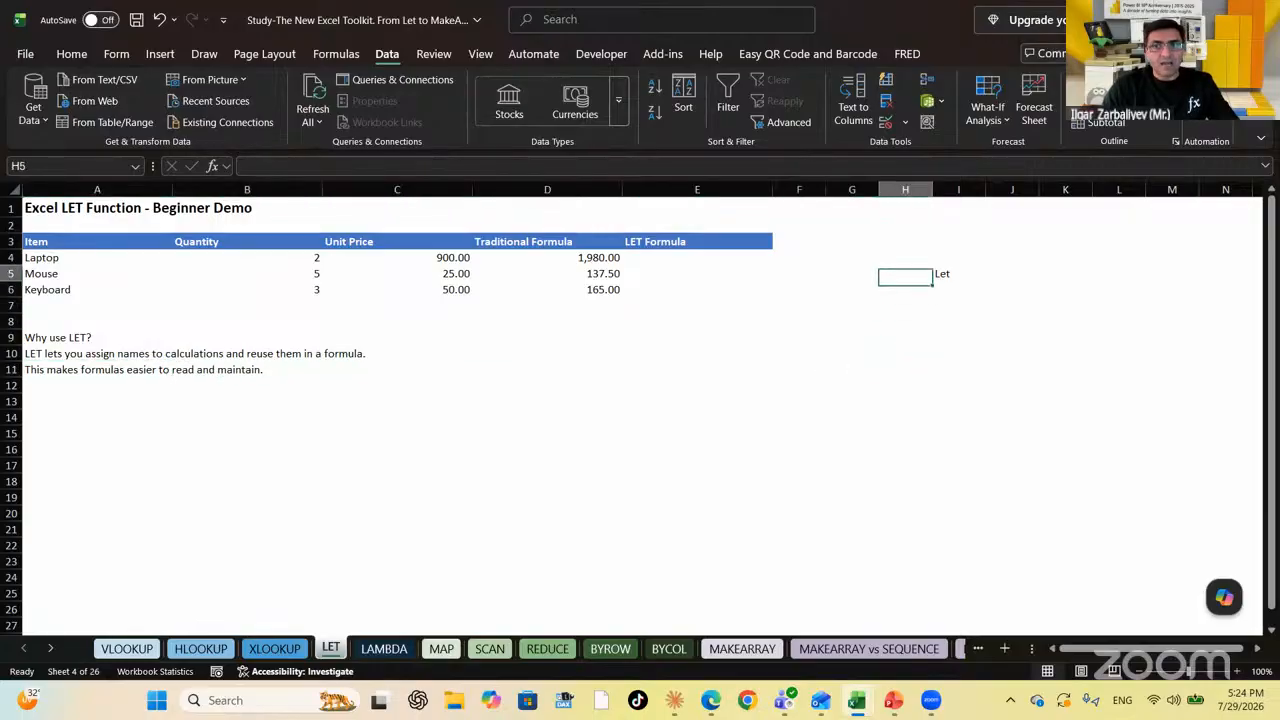
pyautogui.press('Right')
pyautogui.press('Delete')
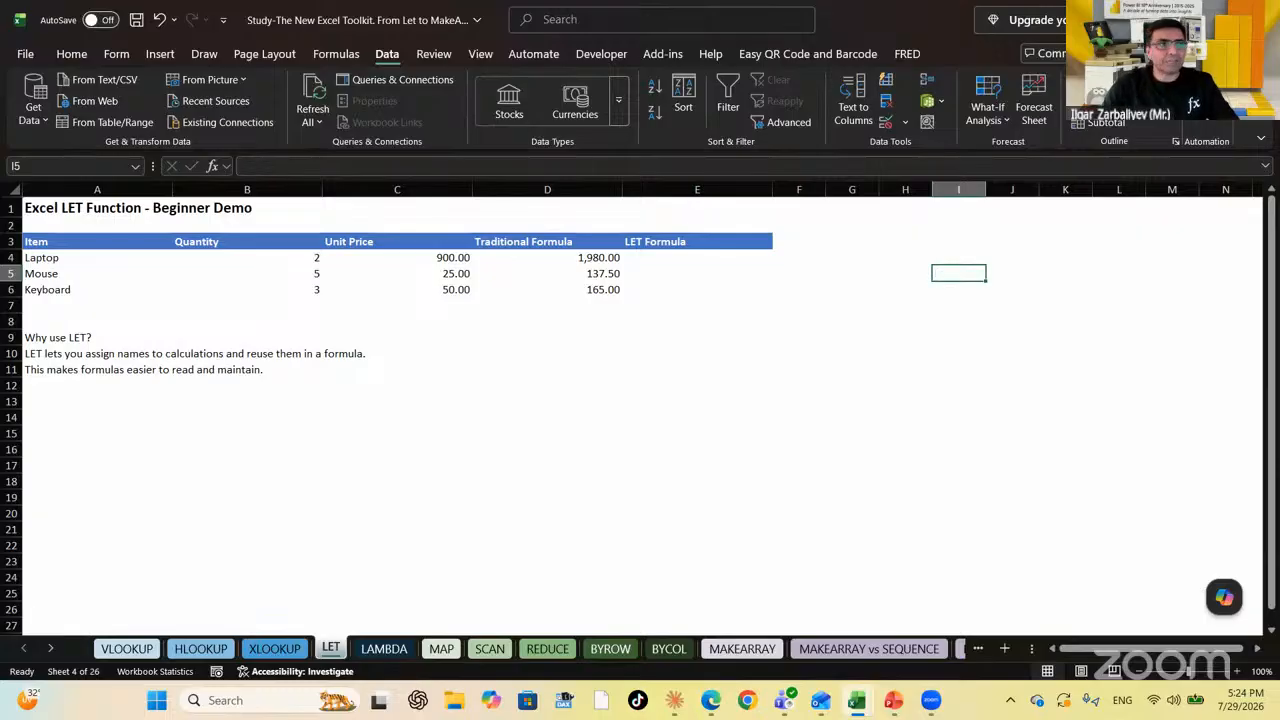
# Step through the item names, quantities and prices to D4's traditional formula and I4
pyautogui.press('Left')
pyautogui.press('Left')
pyautogui.press('Left')
pyautogui.press('Left')
pyautogui.press('Left')
pyautogui.press('Left')
pyautogui.press('Left')
pyautogui.press('Left')
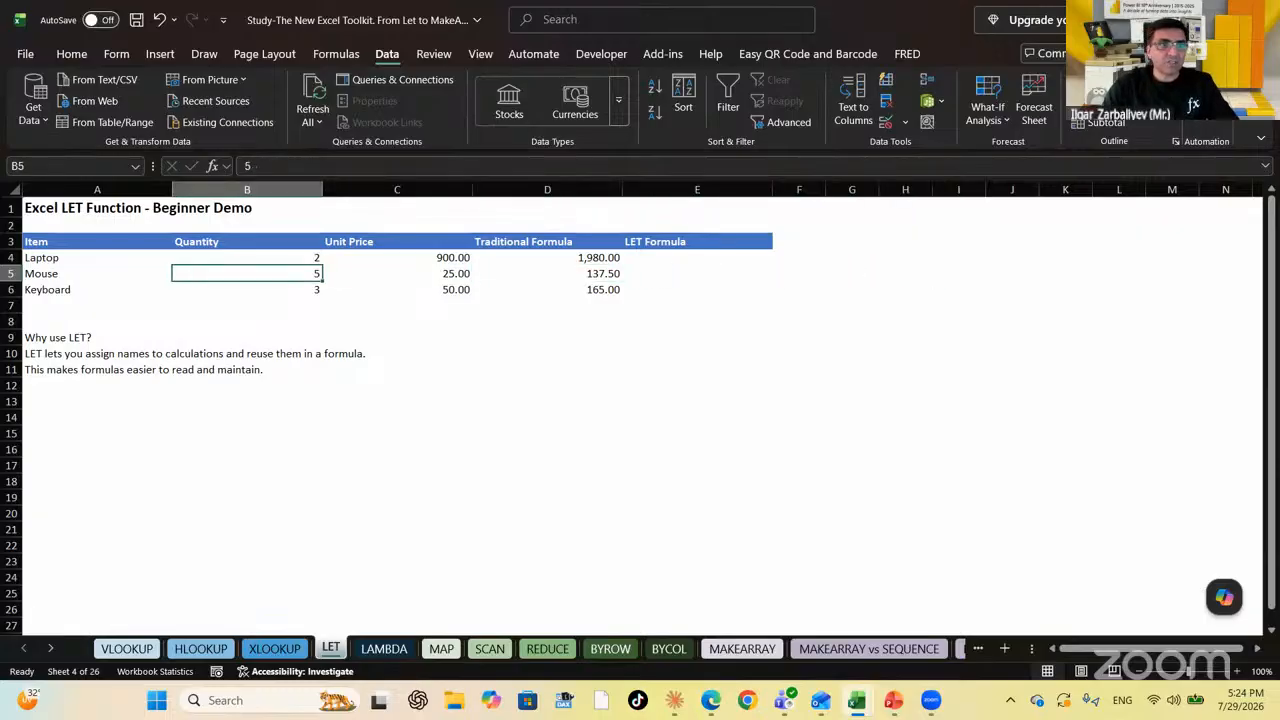
pyautogui.press('Up')
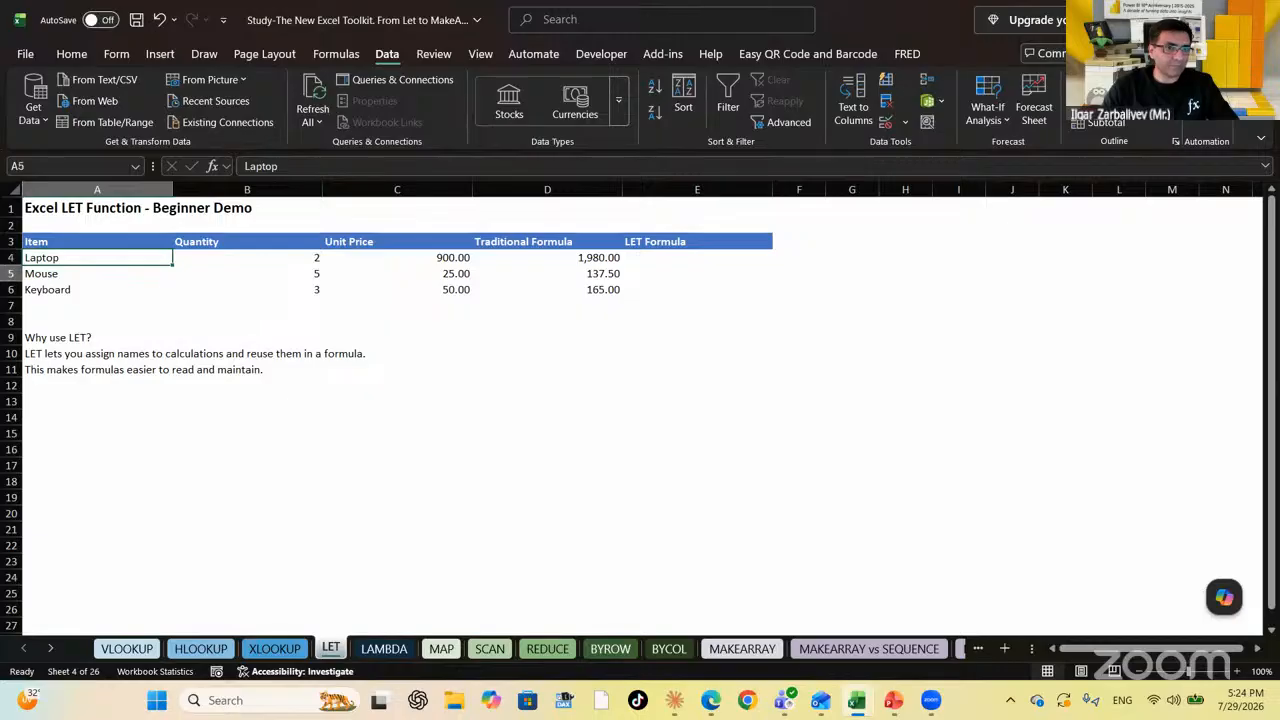
pyautogui.press('Down')
pyautogui.press('Down')
pyautogui.press('Right')
pyautogui.press('Up')
pyautogui.press('Up')
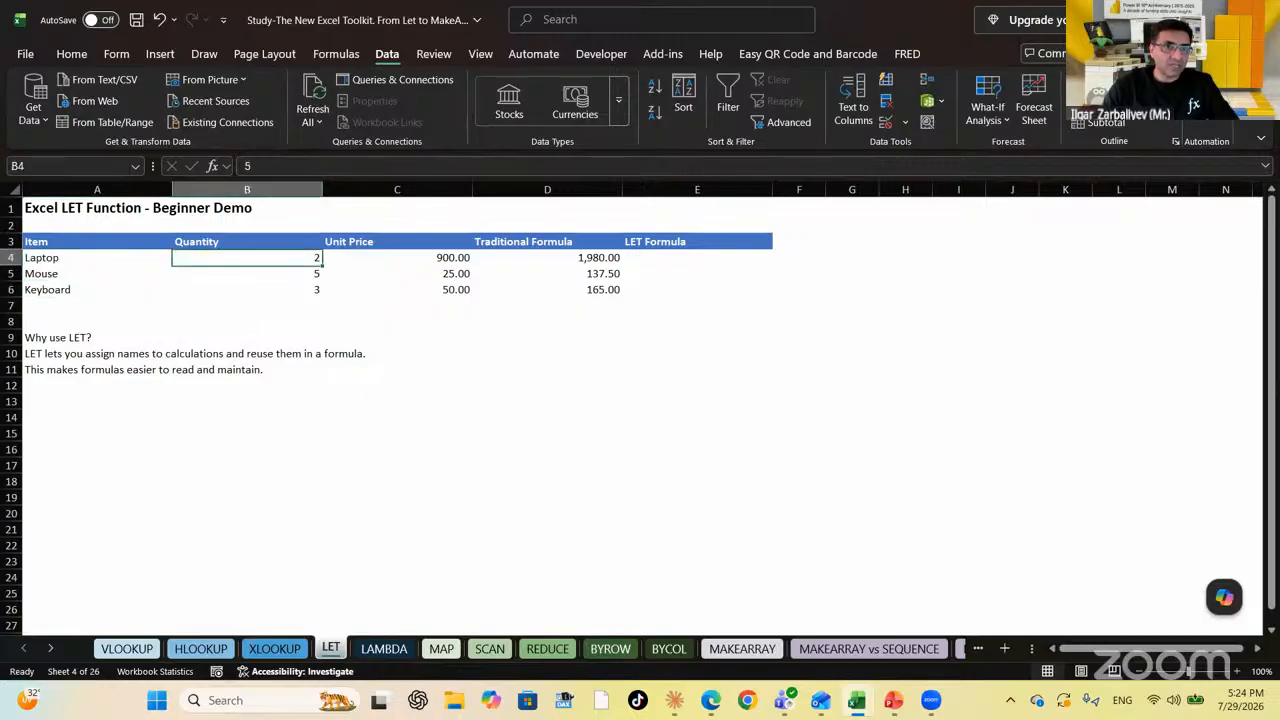
pyautogui.press('Down')
pyautogui.press('Right')
pyautogui.press('Up')
pyautogui.press('Right')
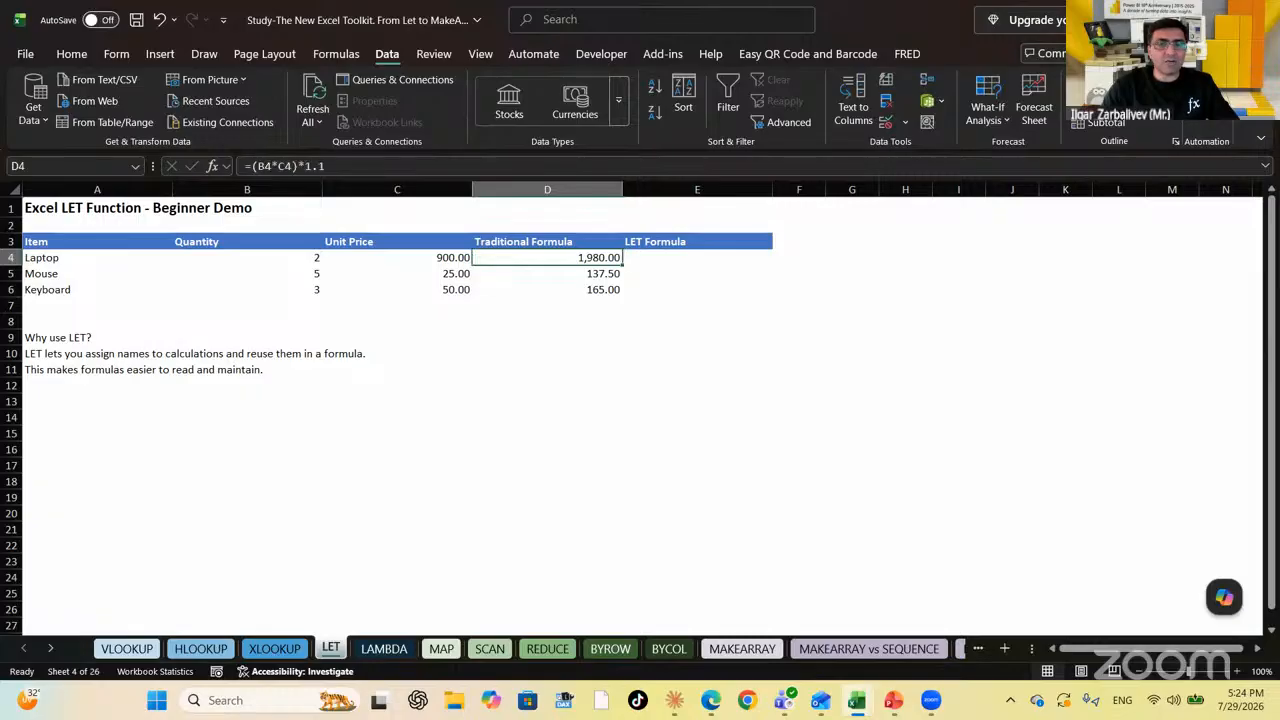
pyautogui.press('Right')
pyautogui.press('Right')
pyautogui.press('Right')
pyautogui.press('Right')
pyautogui.press('Right')
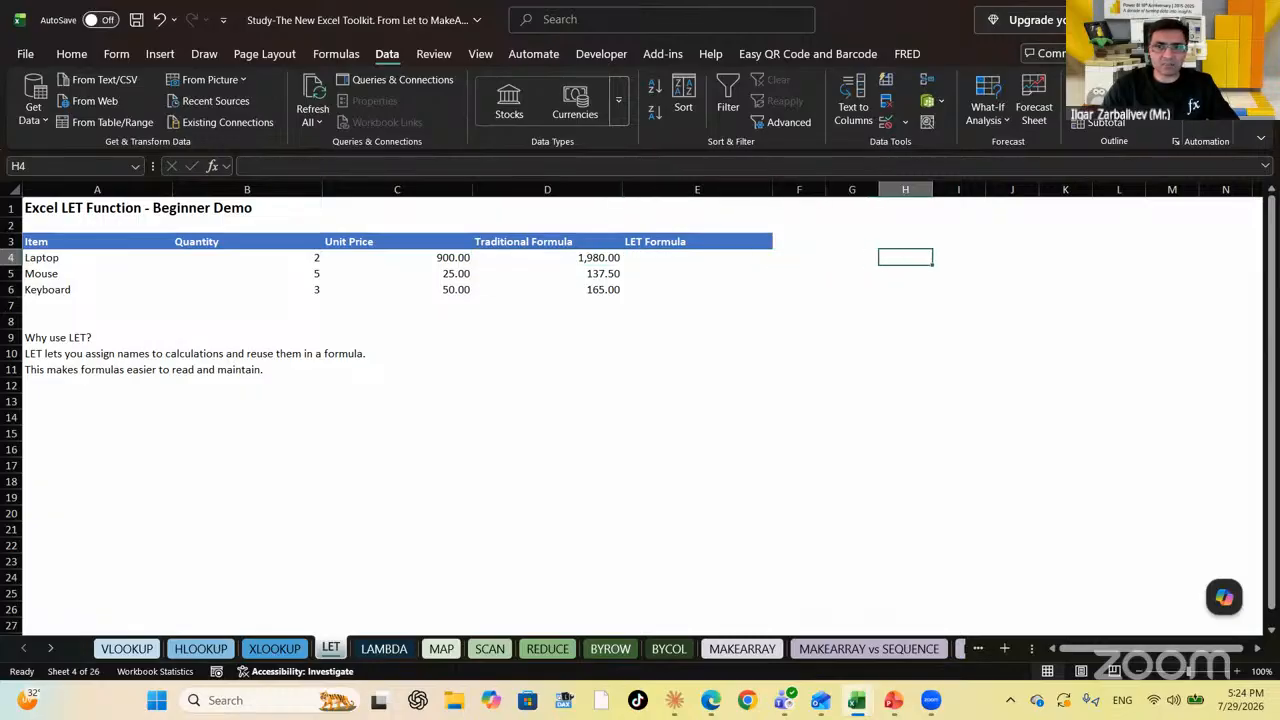
# Enter =FORMULATEXT(D4) in I4 to display Laptop's formula =(B4*C4)*1.1
pyautogui.write('=formu')
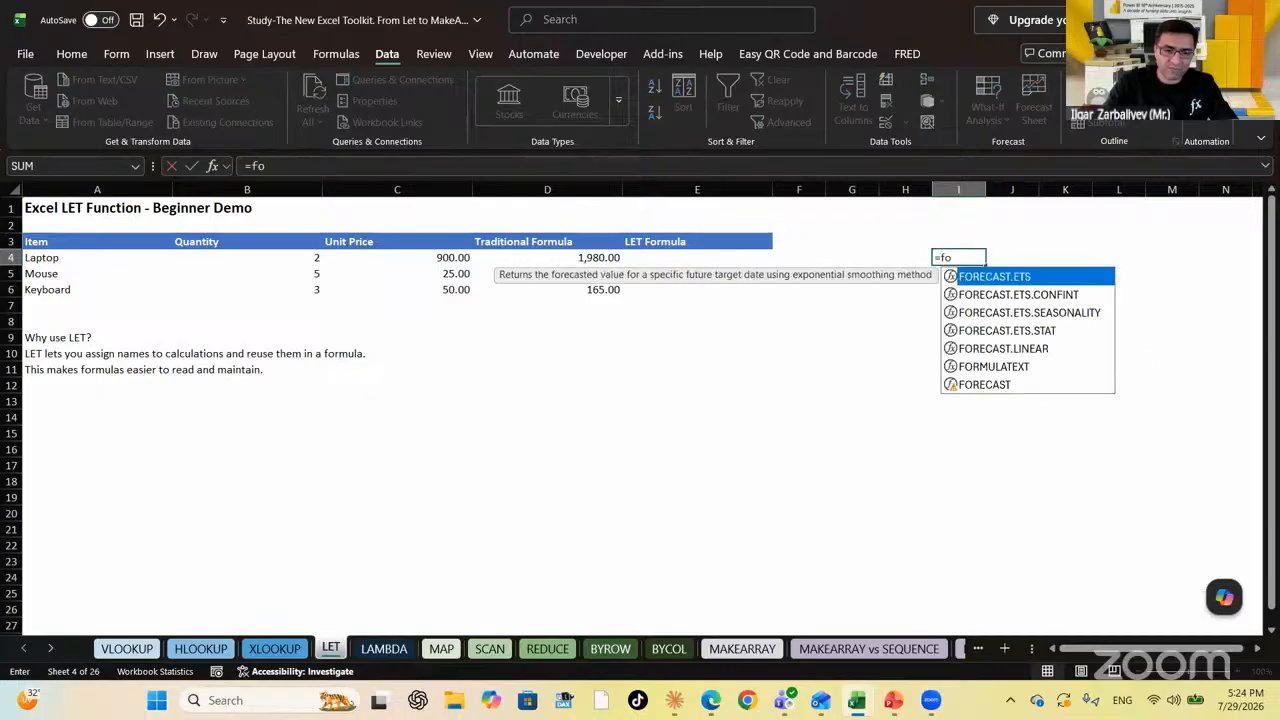
pyautogui.press('Tab')
pyautogui.press('Left')
pyautogui.press('Left')
pyautogui.press('Left')
pyautogui.press('Left')
pyautogui.press('Left')
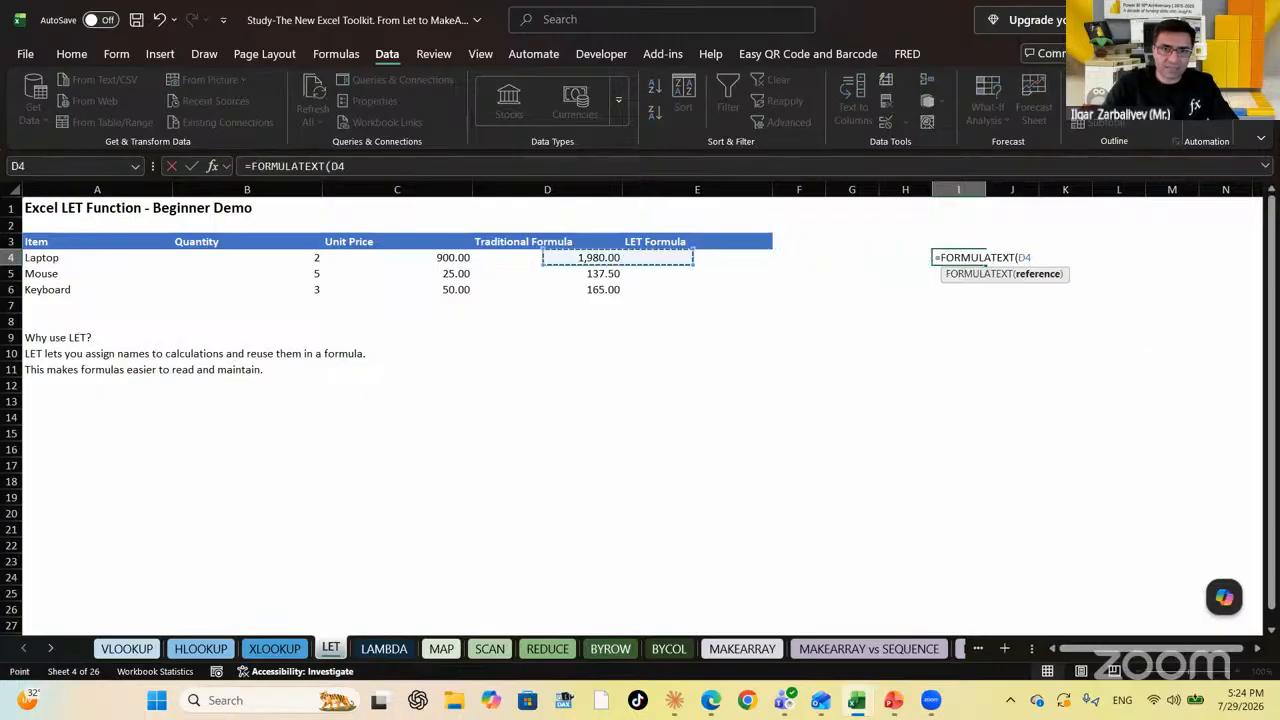
pyautogui.write(')')
pyautogui.hotkey('ctrl', 'Return')
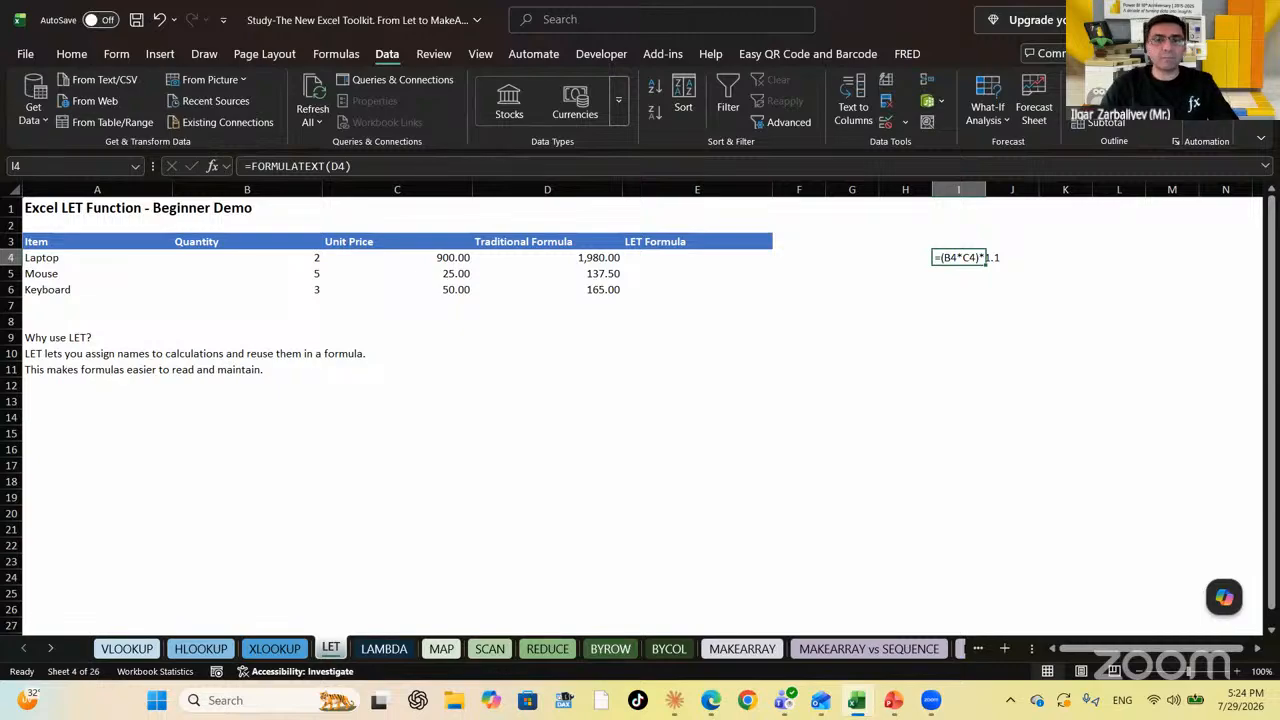
pyautogui.press('Left')
pyautogui.press('Left')
pyautogui.press('Left')
pyautogui.press('Left')
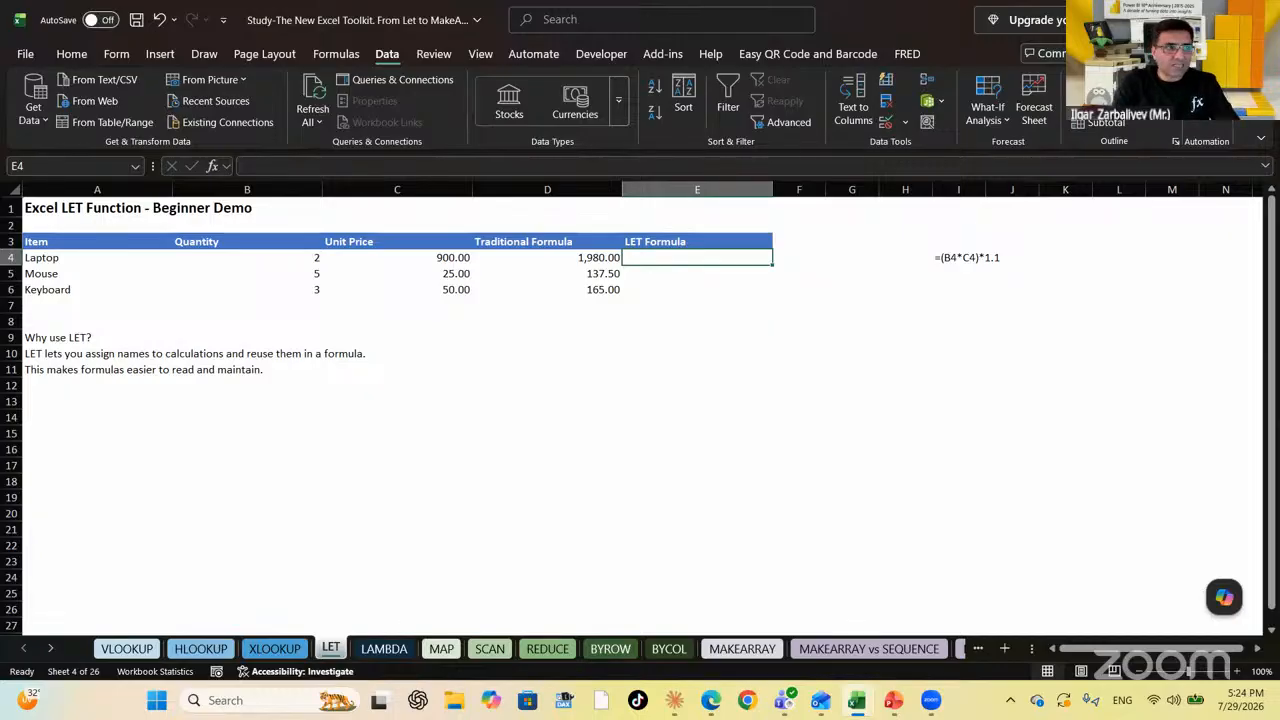
# Start E4's LET formula, defining SubTotal as B4*C4 and TaxRate as 10%
pyautogui.write('=LET(')
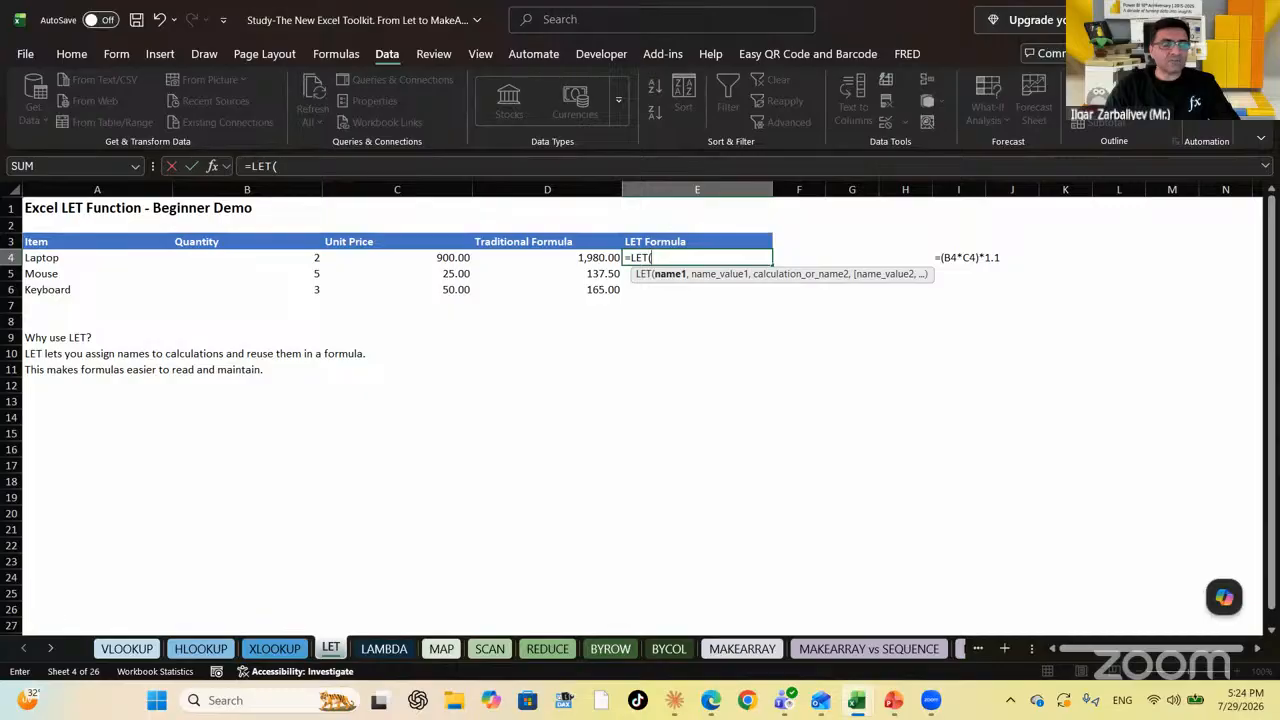
pyautogui.write('SubTotal')
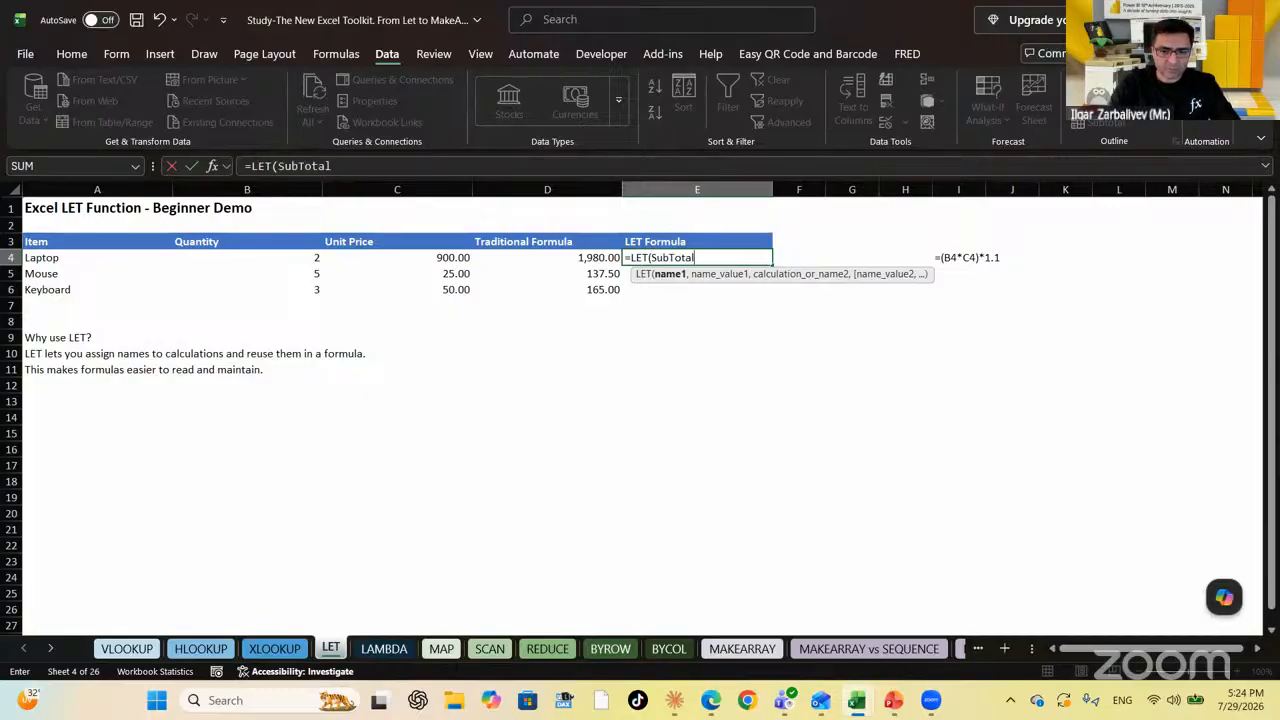
pyautogui.write(',')
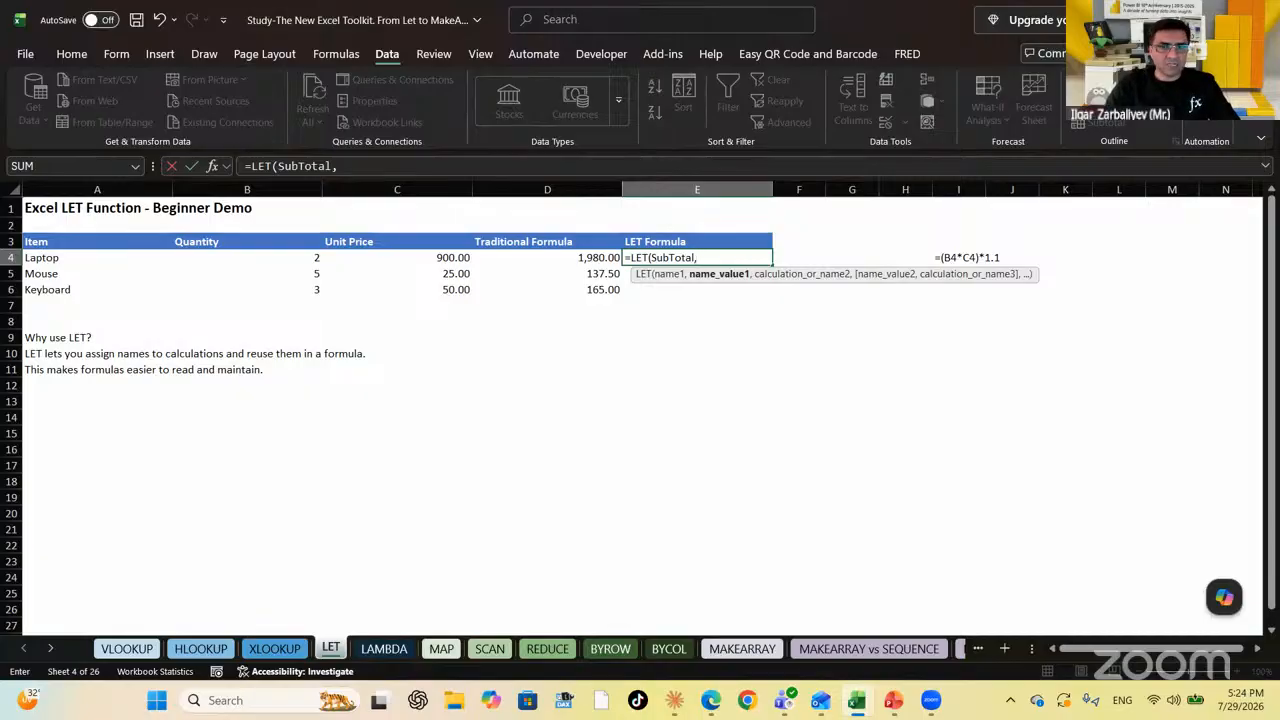
pyautogui.press('Left')
pyautogui.press('Left')
pyautogui.press('Left')
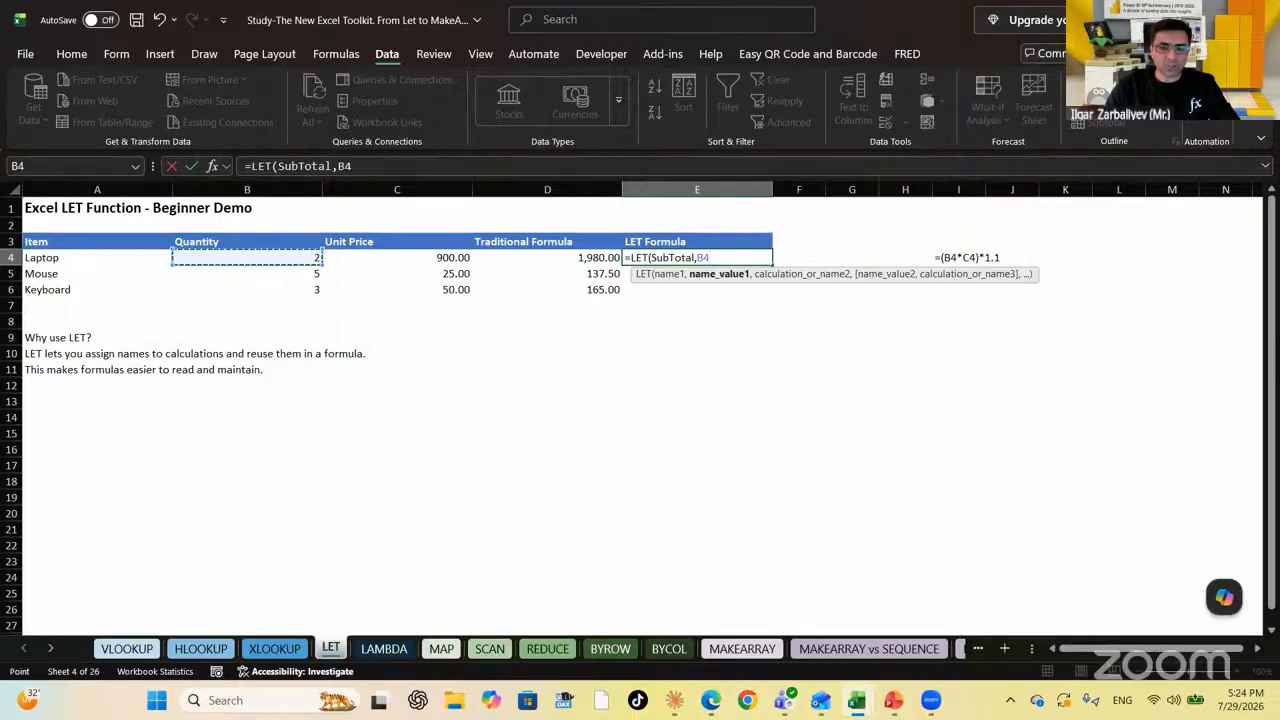
pyautogui.write('*')
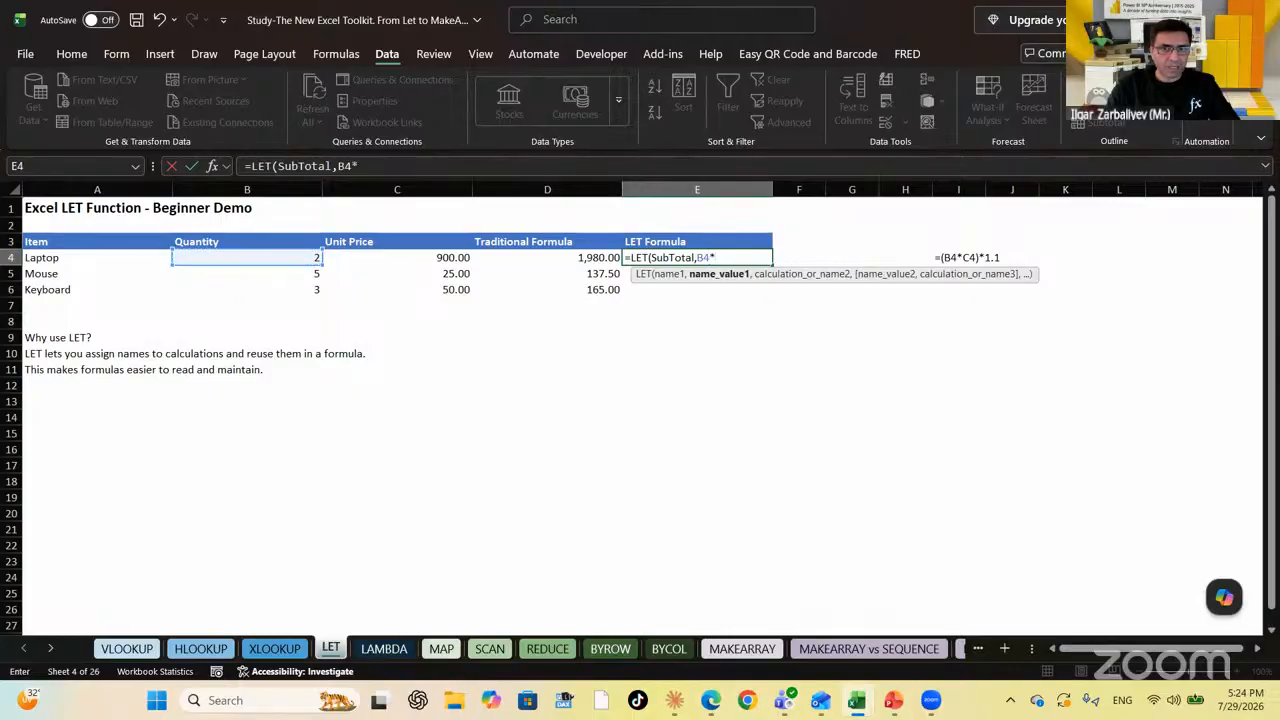
pyautogui.press('Left')
pyautogui.press('Left')
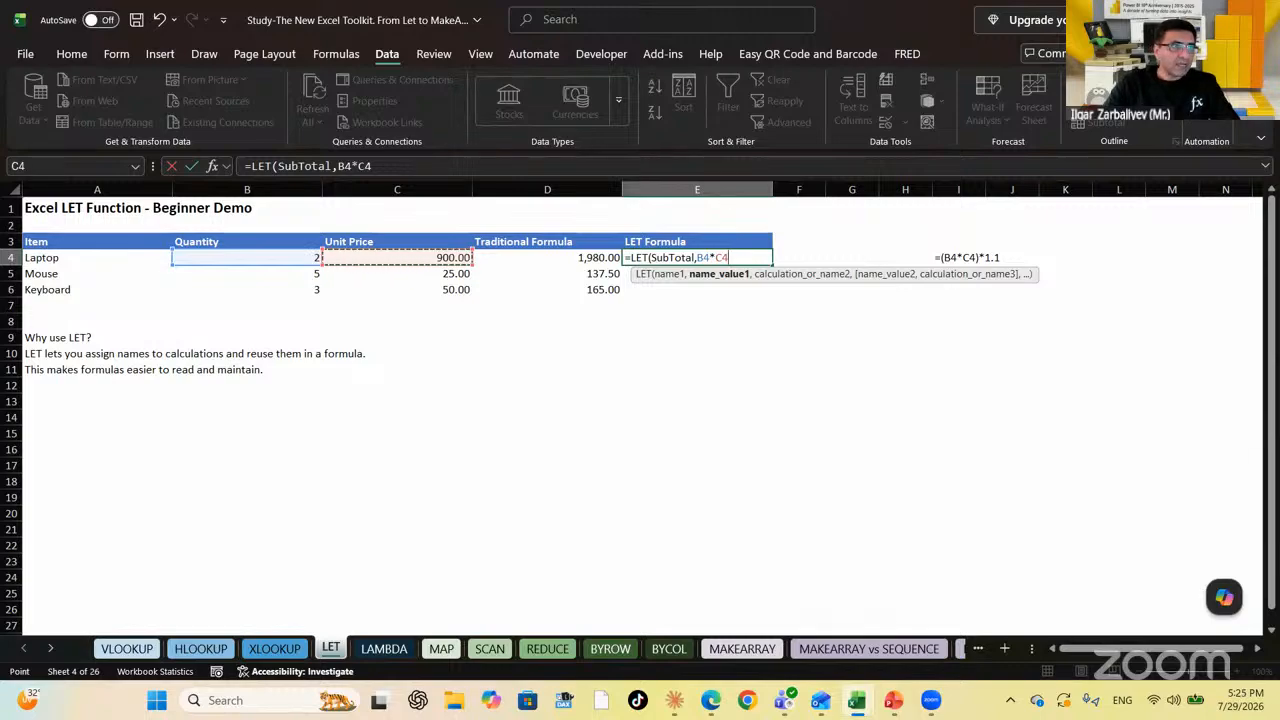
pyautogui.write(',')
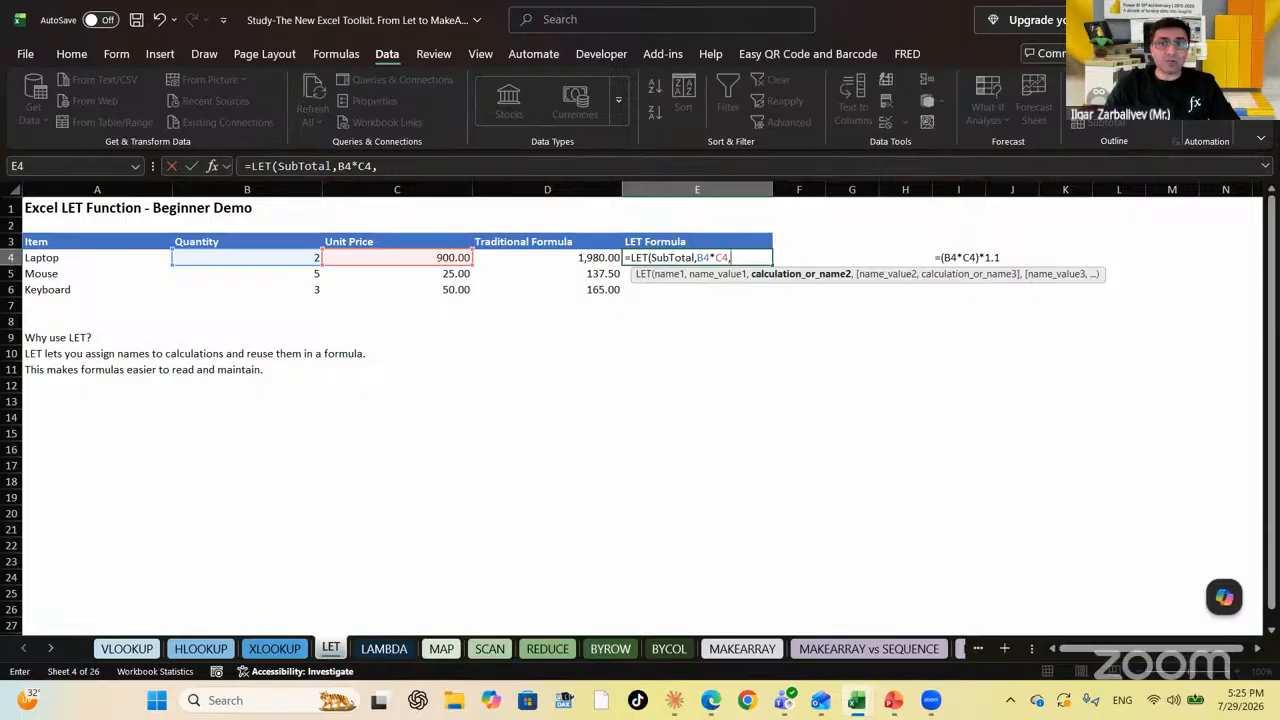
pyautogui.write('TaxRate')
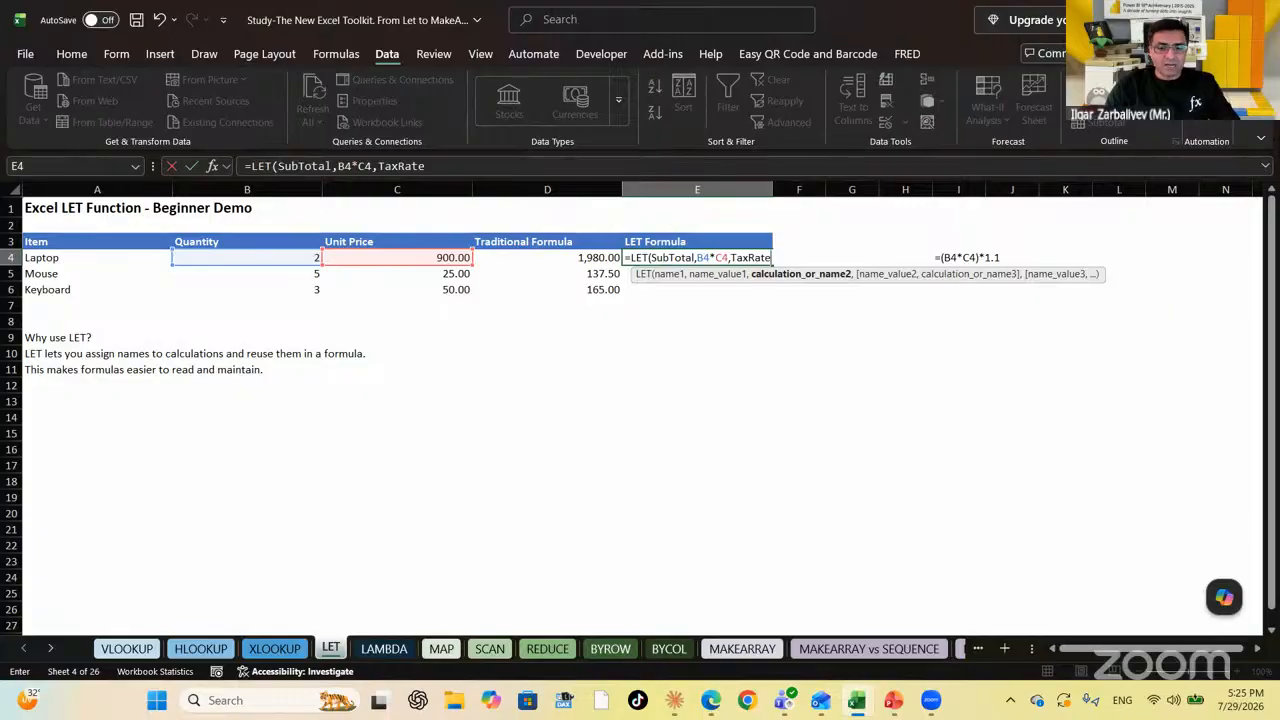
pyautogui.write(',')
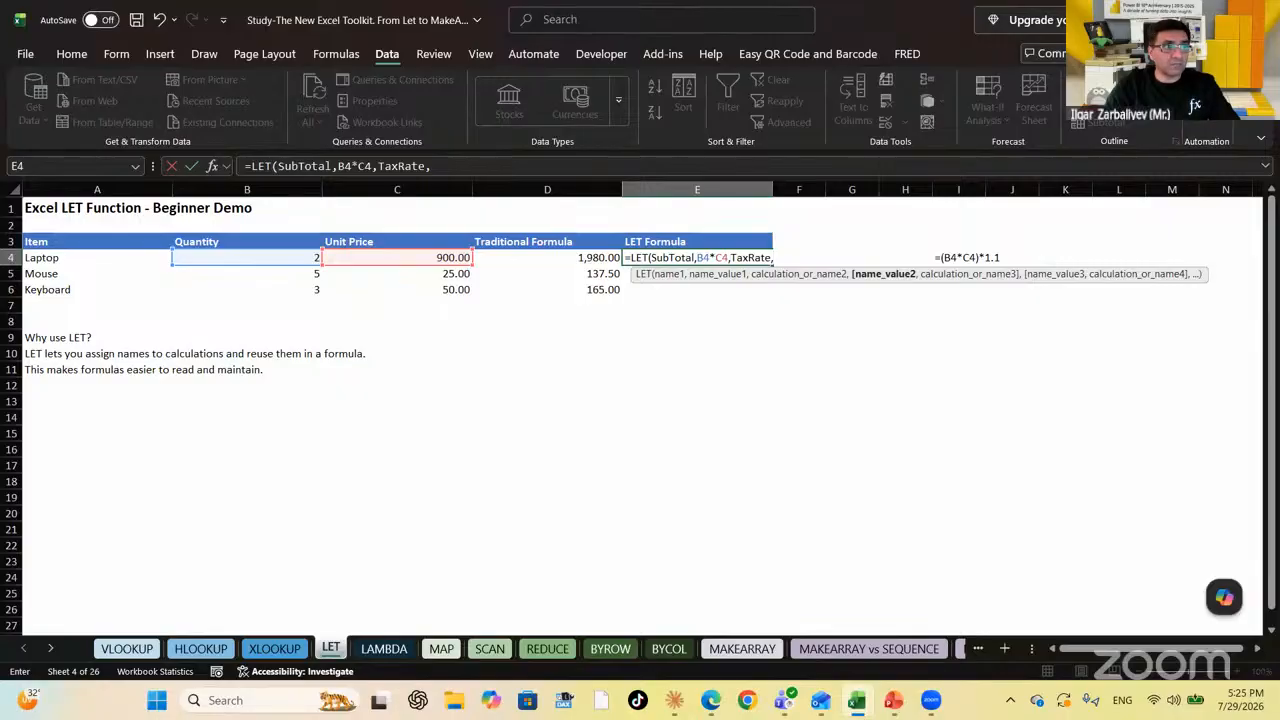
pyautogui.write('10')
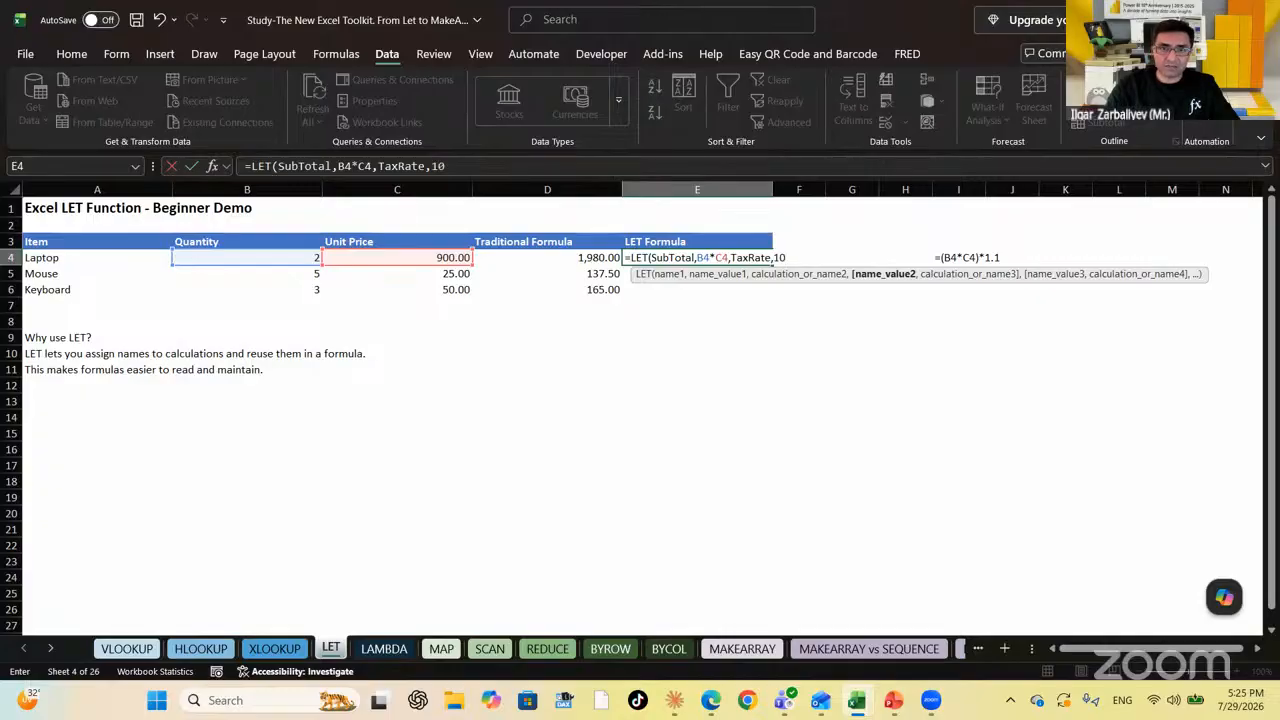
pyautogui.write('%,')
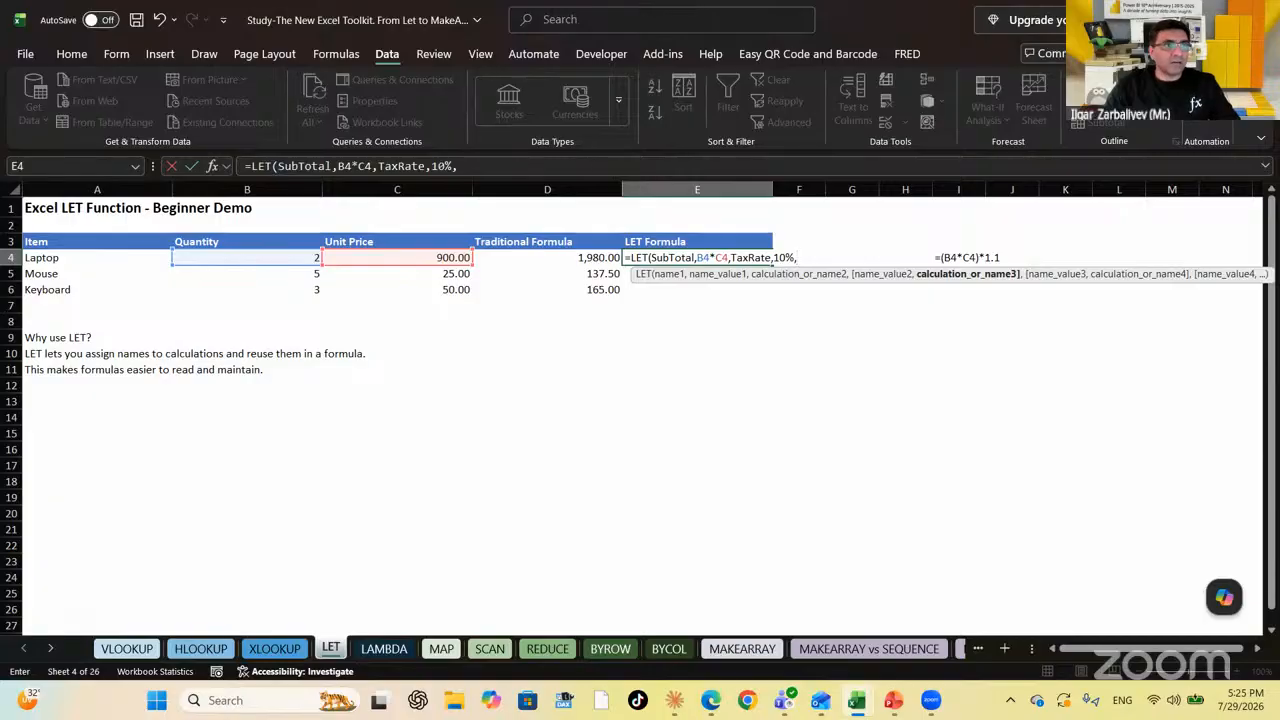
# End the LET with SubTotal*(1+TaxRate) so E4 returns 1,980.00
pyautogui.write('Sub')
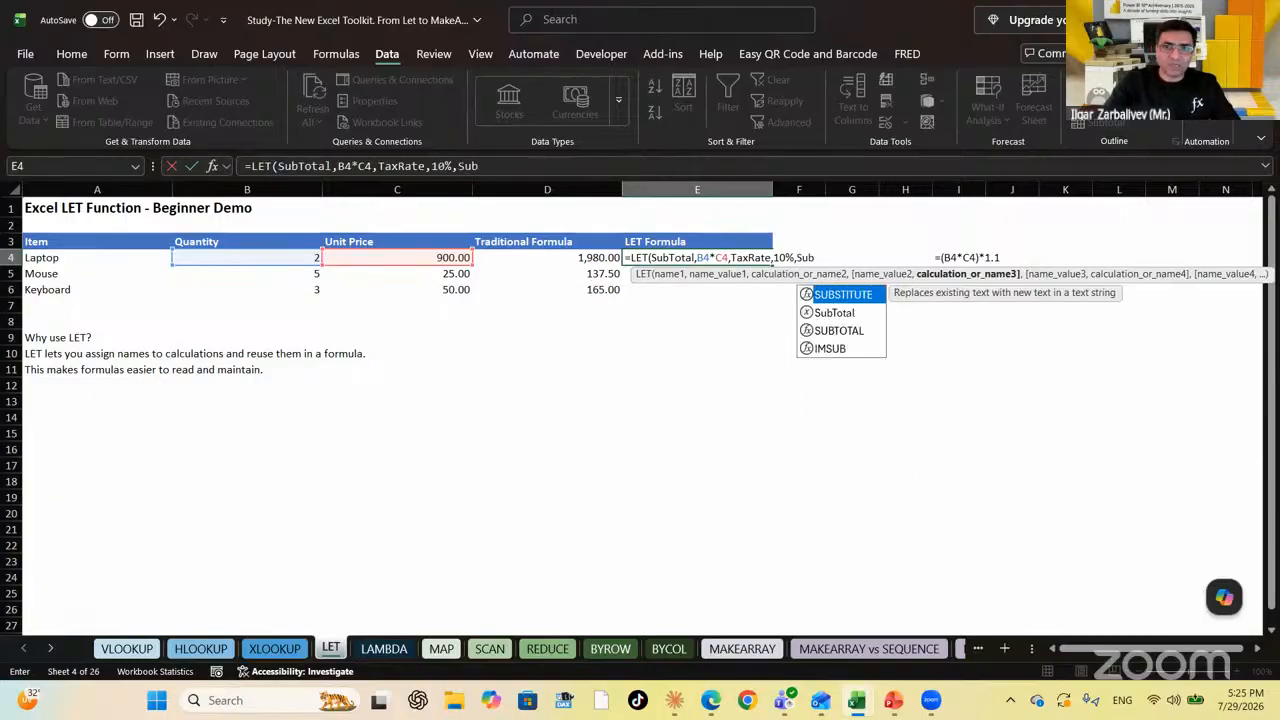
pyautogui.press('Down')
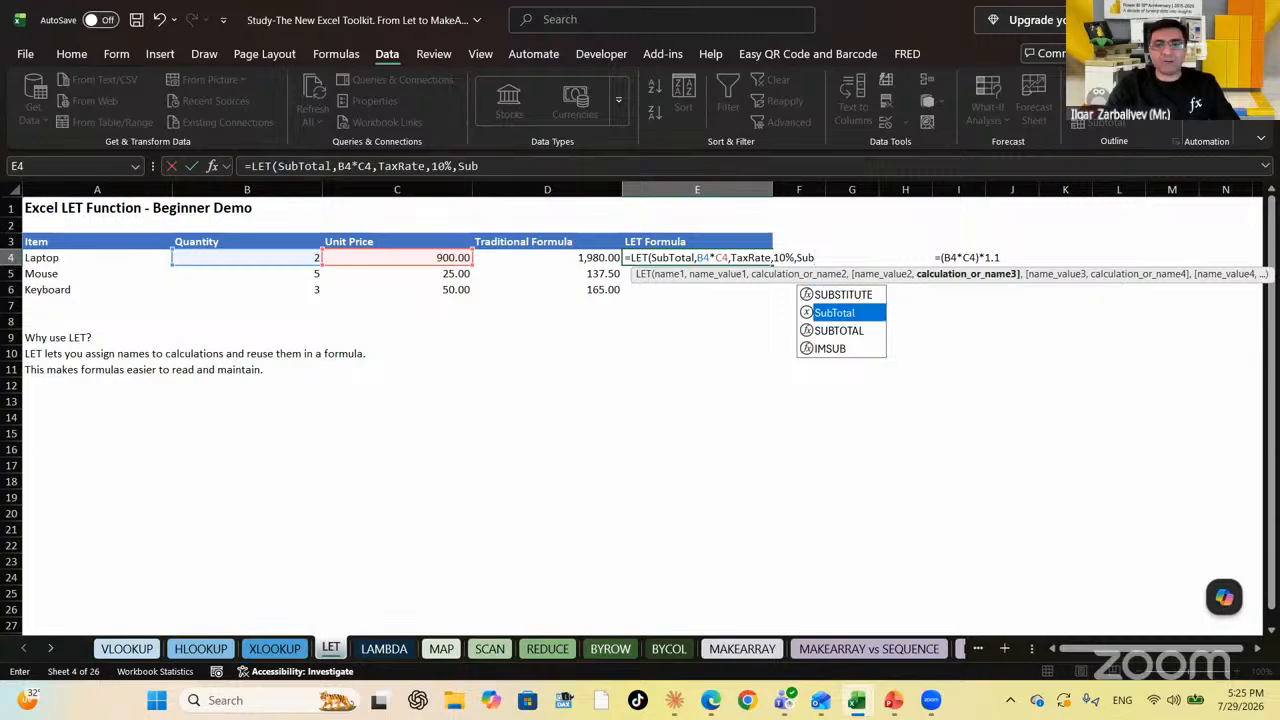
pyautogui.press('Tab')
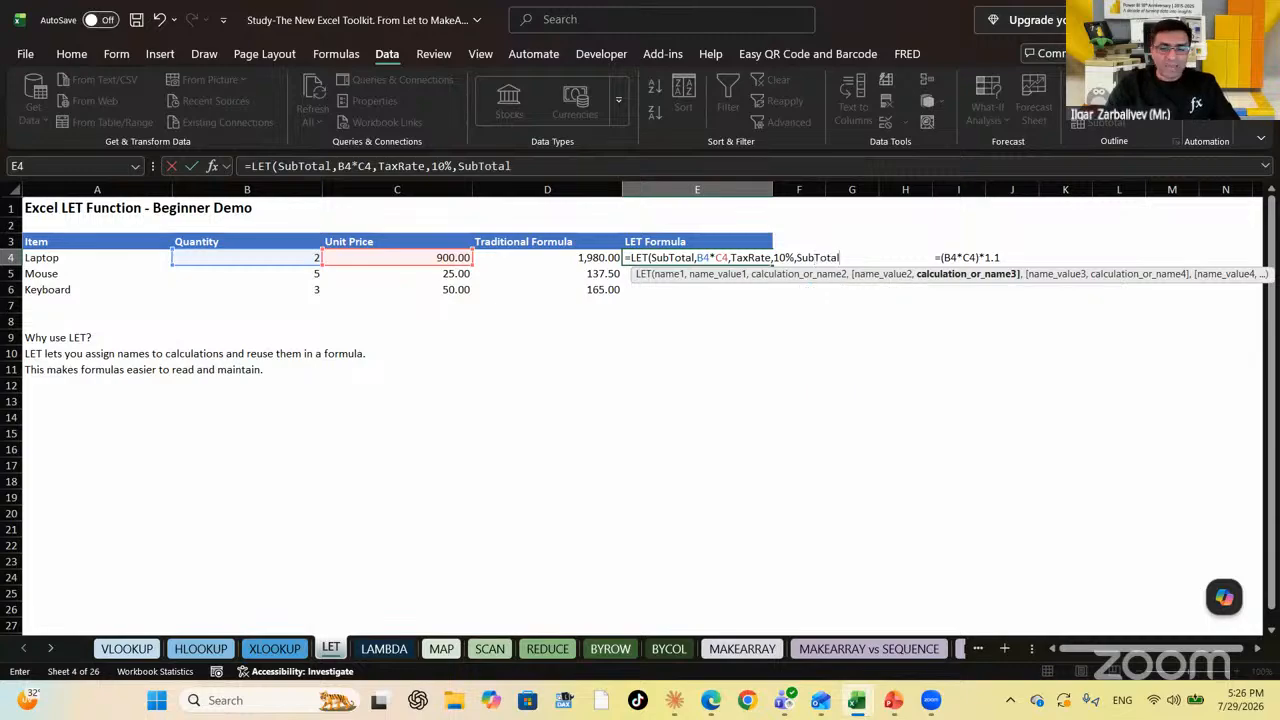
pyautogui.write('*')
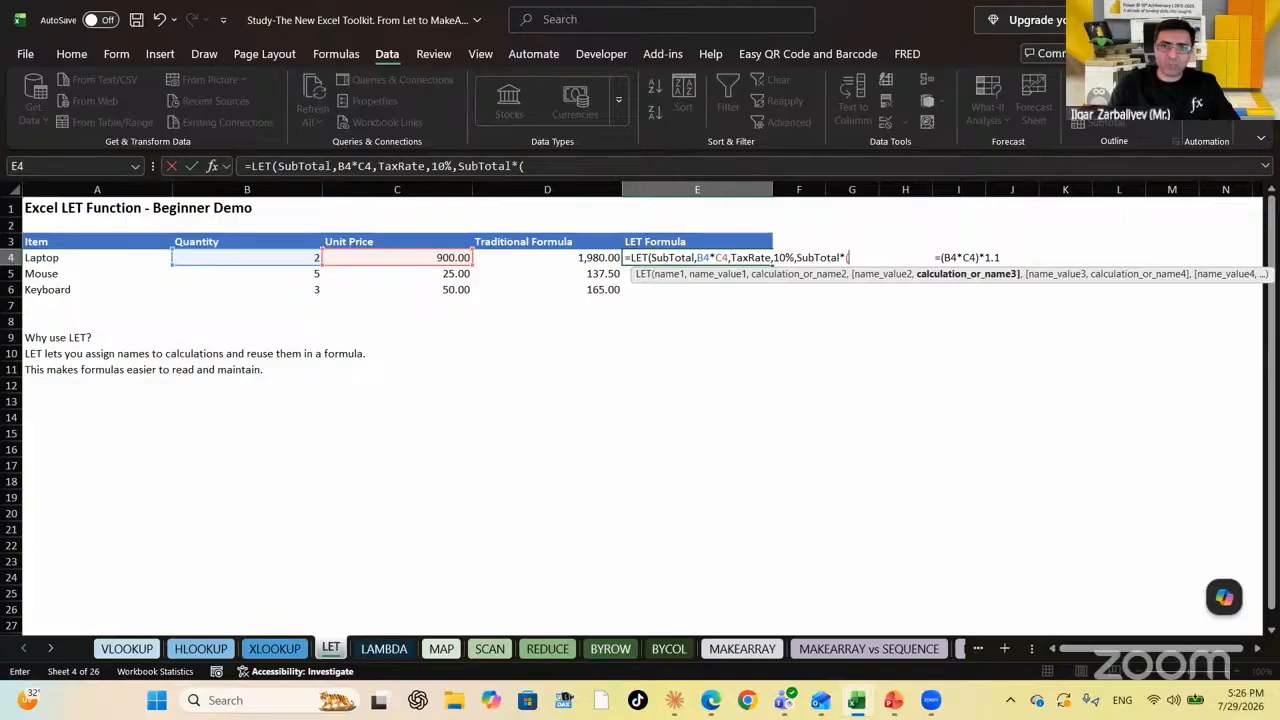
pyautogui.write('1+Ta')
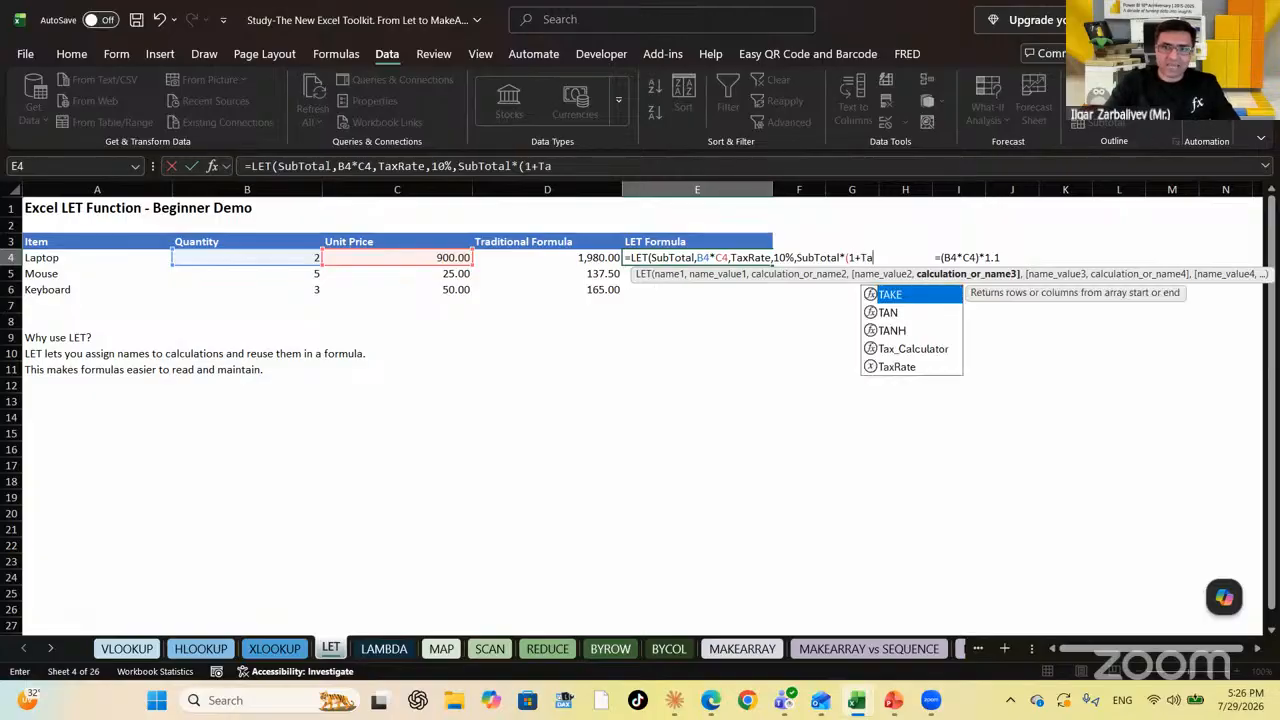
pyautogui.press('Down')
pyautogui.press('Down')
pyautogui.press('Down')
pyautogui.press('Down')
pyautogui.press('Tab')
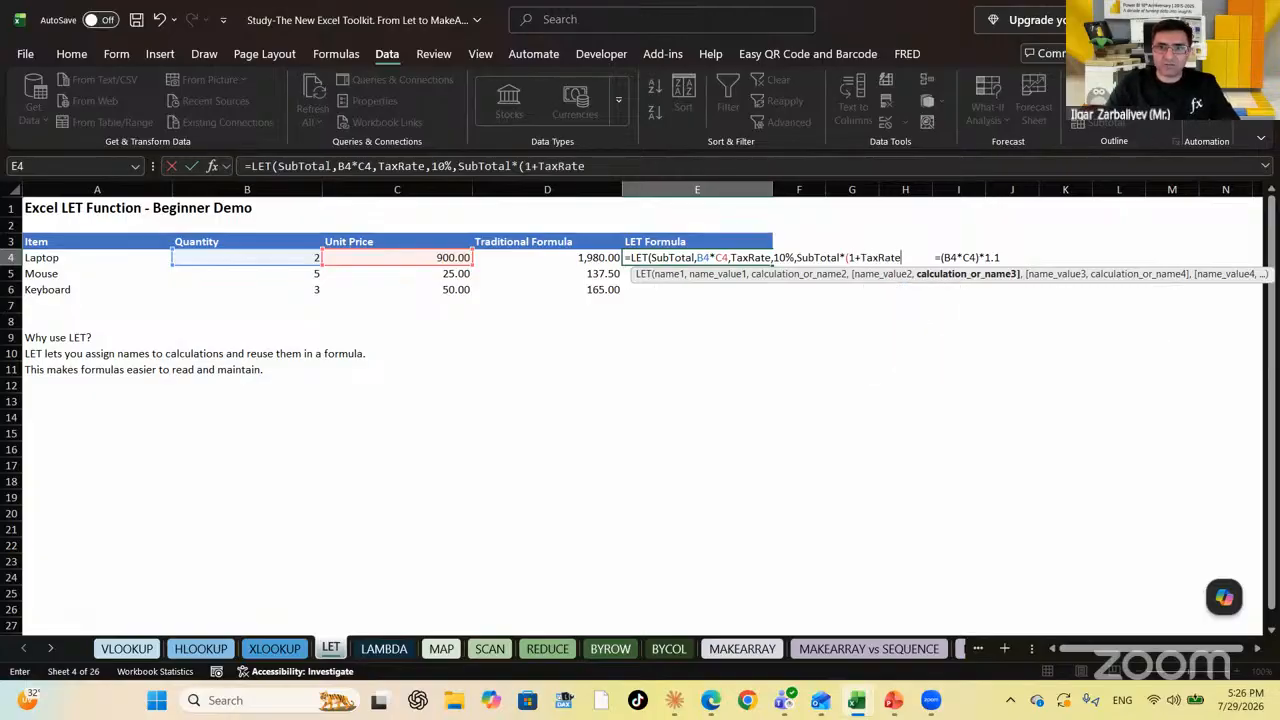
pyautogui.write(')')
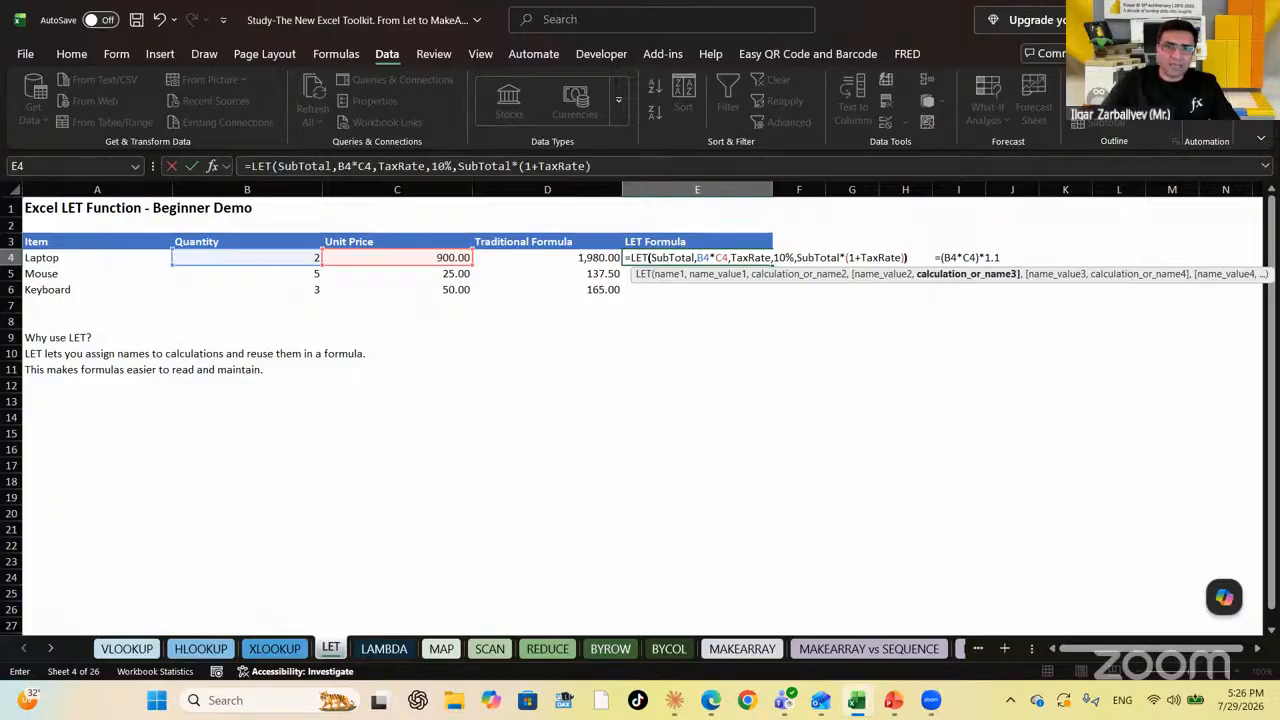
pyautogui.write(')')
pyautogui.press('Return')
pyautogui.press('Up')
# Fill the LET formula into E4:E6 so Mouse and Keyboard show 137.50 and 165.00
pyautogui.hotkey('shift', 'Down')
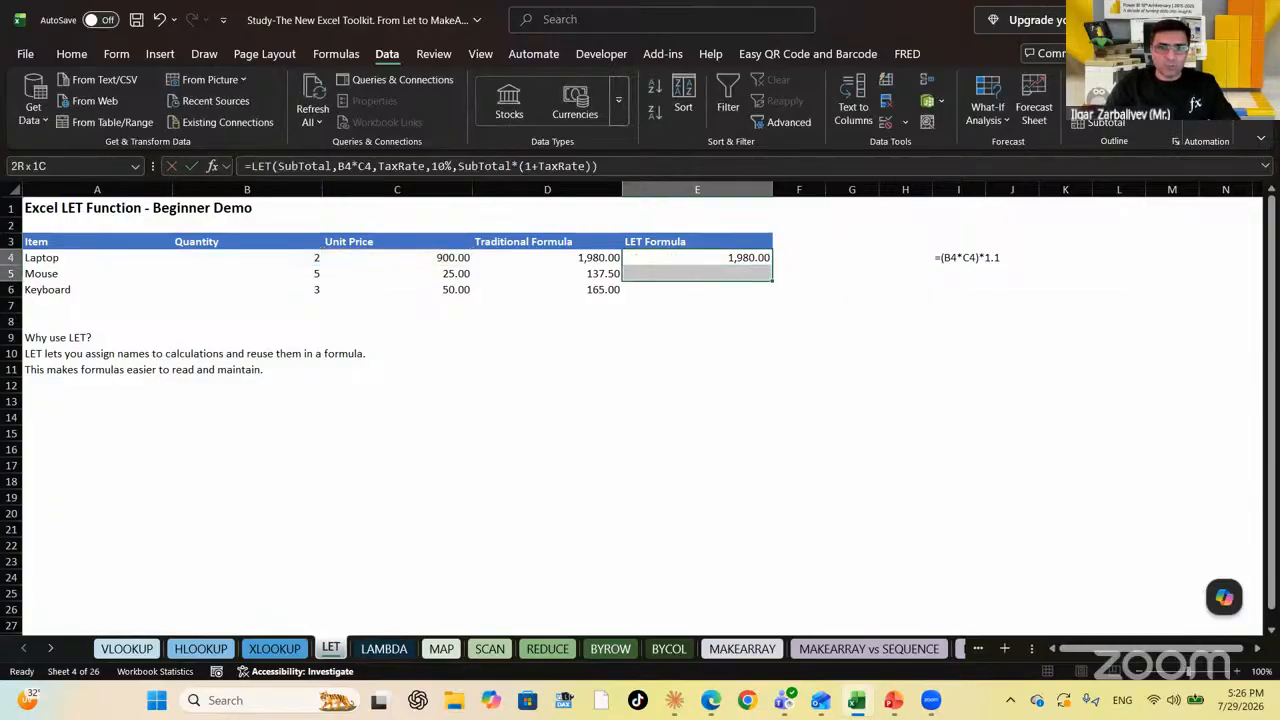
pyautogui.hotkey('shift', 'Down')
pyautogui.press('F2')
pyautogui.hotkey('ctrl', 'Return')
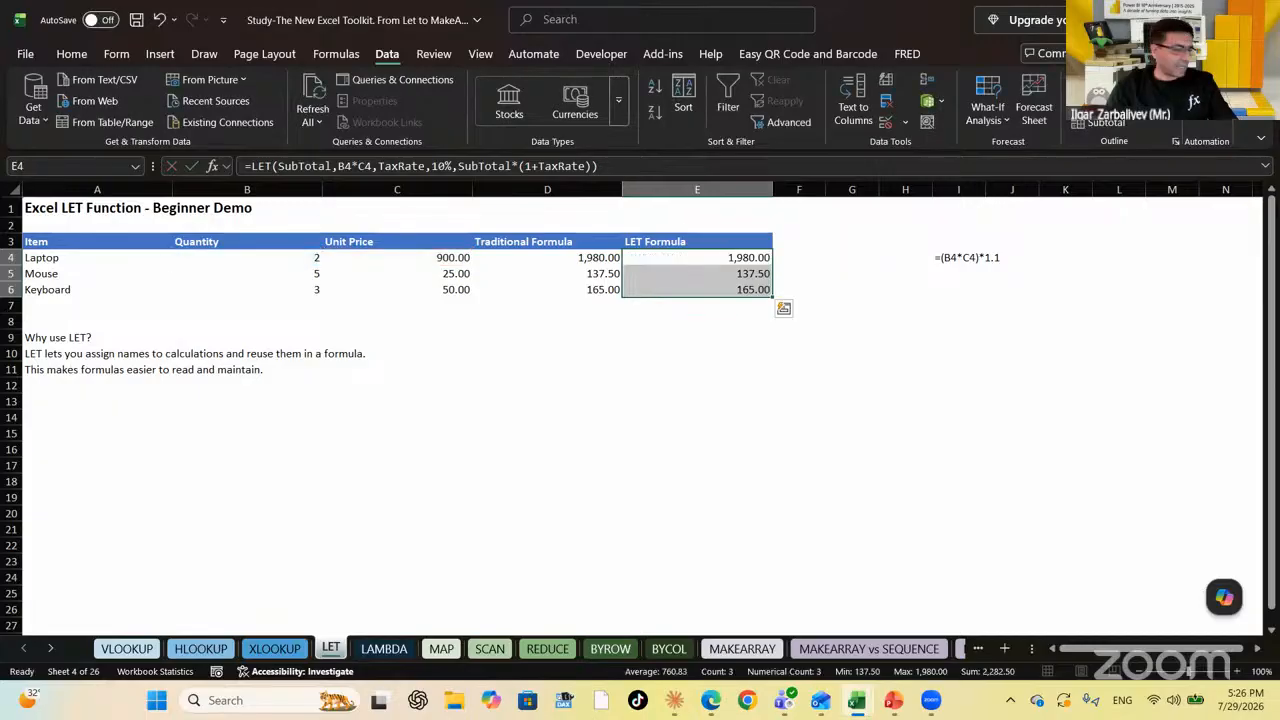
pyautogui.press('Up')
pyautogui.press('Down')
# Enter =FORMULATEXT(E4) in K4 to display the LET formula as text
pyautogui.press('Right')
pyautogui.press('Right')
pyautogui.press('Right')
pyautogui.press('Right')
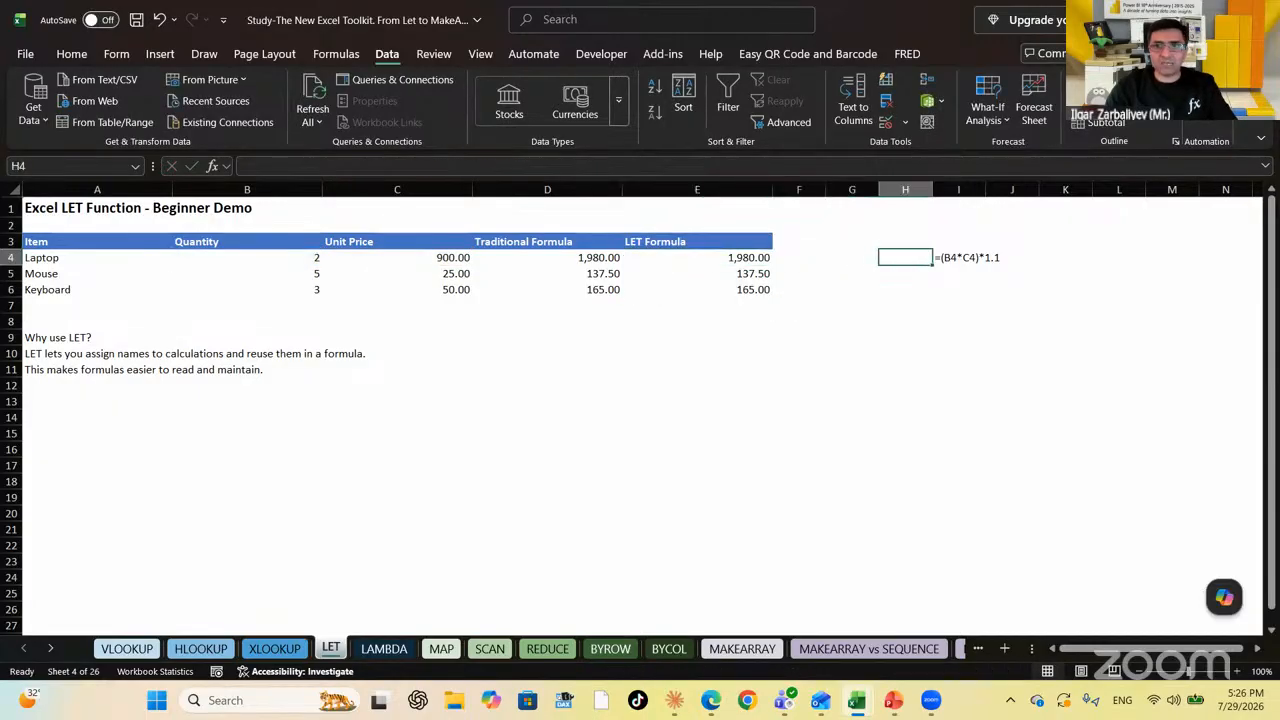
pyautogui.press('Left')
pyautogui.press('Left')
pyautogui.press('Left')
pyautogui.press('Right')
pyautogui.press('Right')
pyautogui.press('Right')
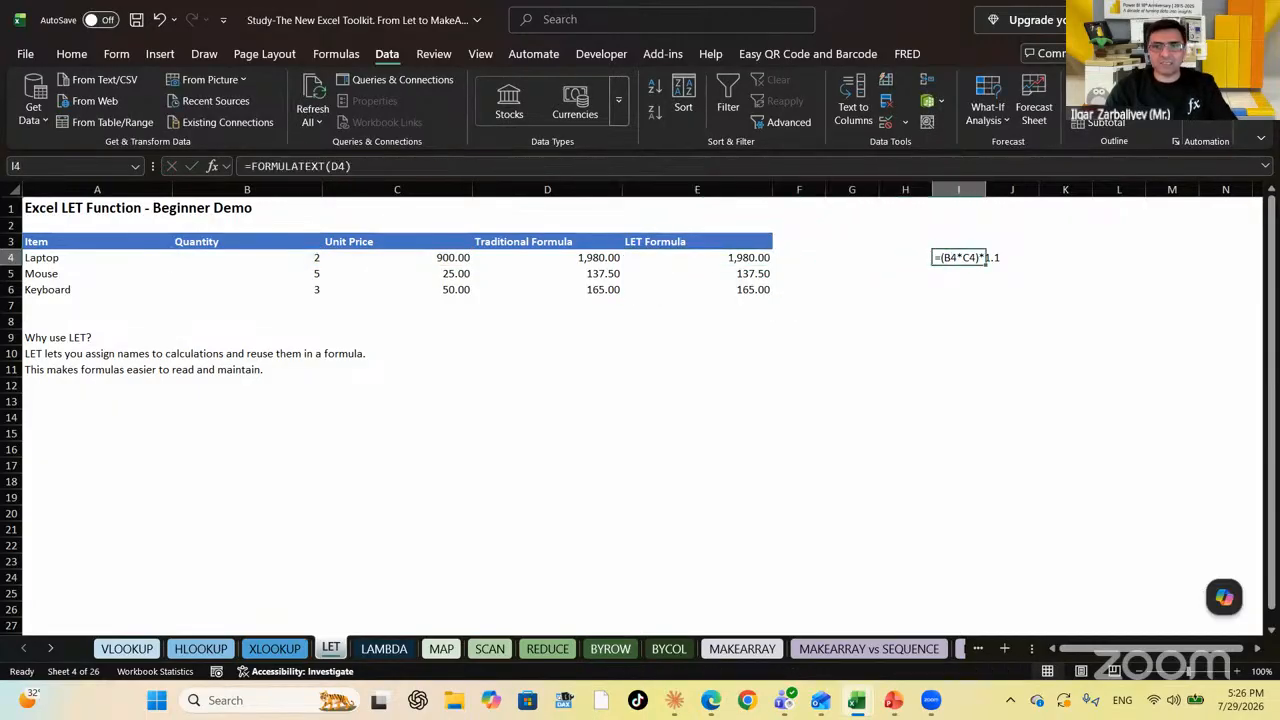
pyautogui.press('Right')
pyautogui.press('Right')
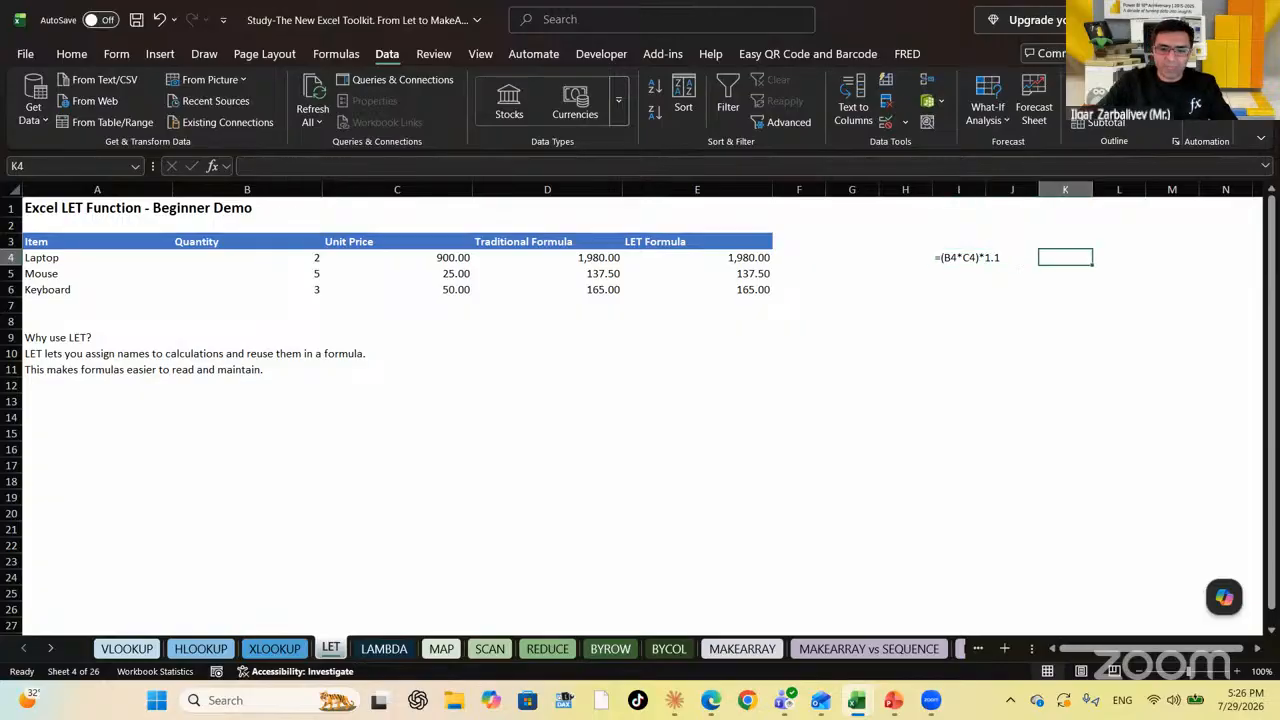
pyautogui.write('=formyul')
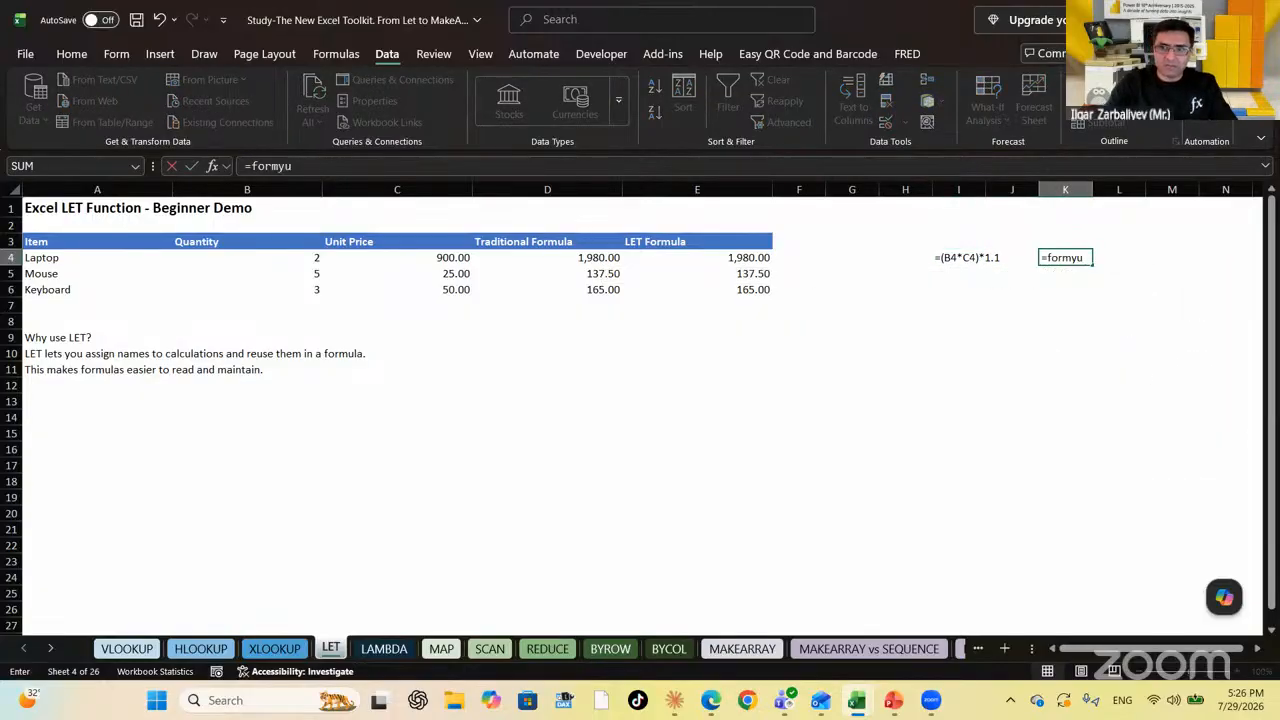
pyautogui.press('BackSpace')
pyautogui.press('BackSpace')
pyautogui.press('Tab')
pyautogui.press('Left')
pyautogui.press('Left')
pyautogui.press('Left')
pyautogui.press('Left')
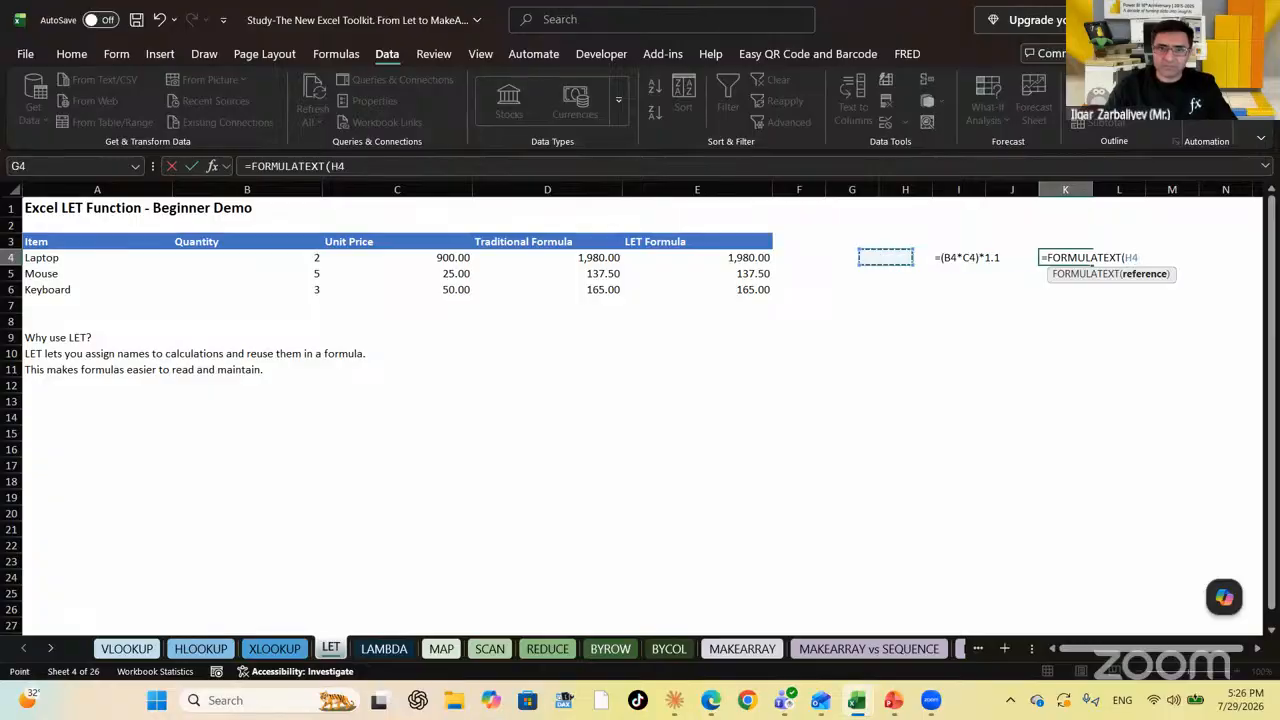
pyautogui.press('Left')
pyautogui.press('Left')
pyautogui.press('Left')
pyautogui.press('Return')
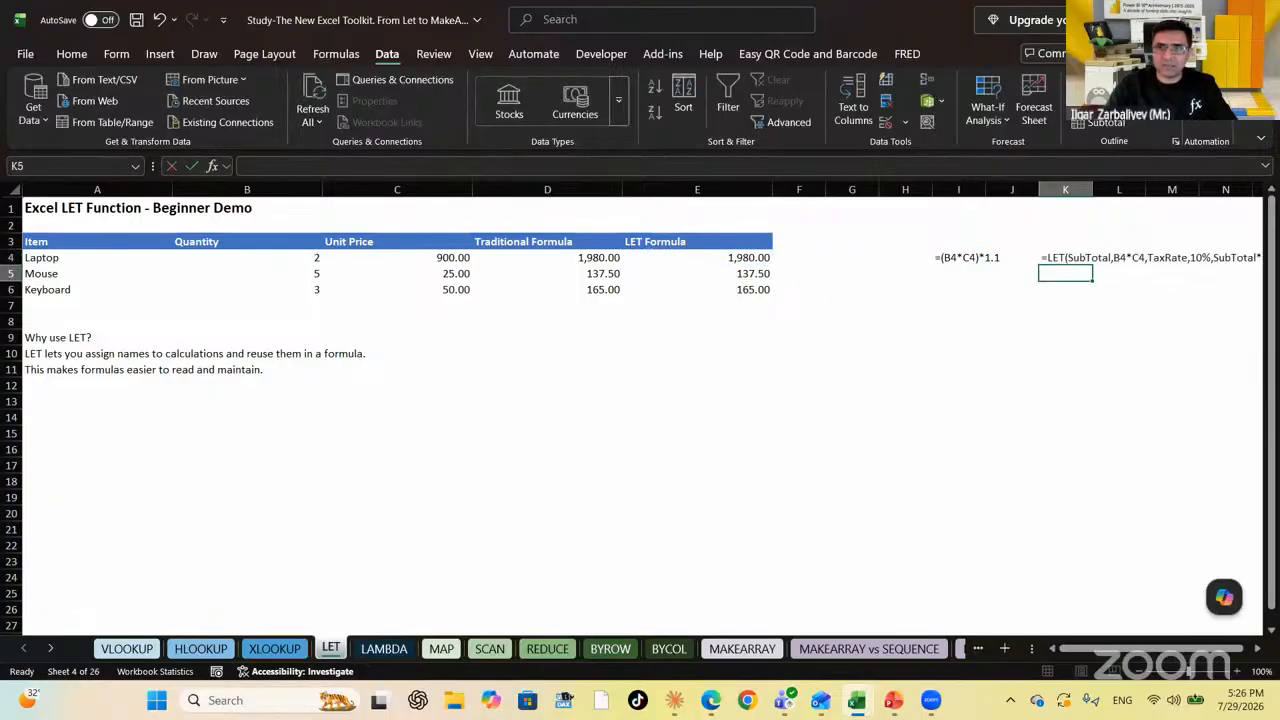
# Review the formula texts along row 4, then move down to the Why use LET? note
pyautogui.press('Up')
pyautogui.press('Right')
pyautogui.press('Right')
pyautogui.press('Right')
pyautogui.press('Right')
pyautogui.press('Right')
pyautogui.press('Right')
pyautogui.press('Left')
pyautogui.press('Left')
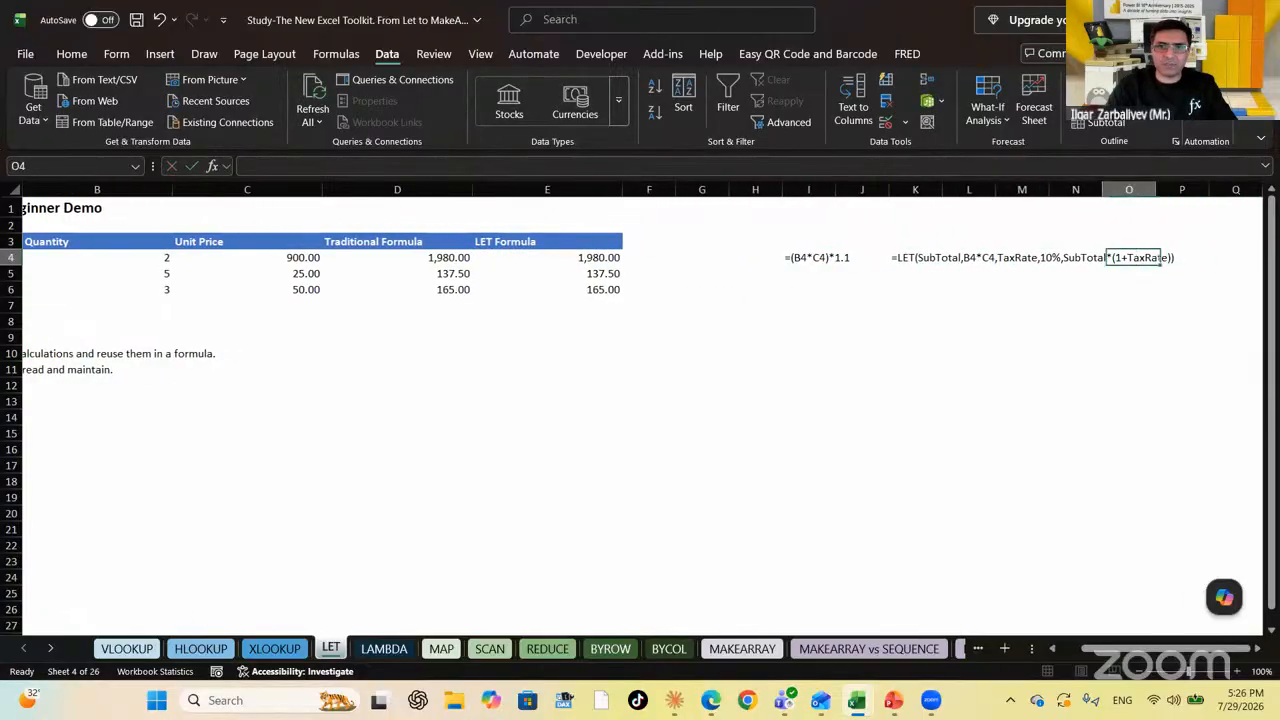
pyautogui.press('Left')
pyautogui.press('Left')
pyautogui.press('Left')
pyautogui.press('Left')
pyautogui.press('Left')
pyautogui.press('Left')
pyautogui.press('Left')
pyautogui.press('Left')
pyautogui.press('Left')
pyautogui.press('Left')
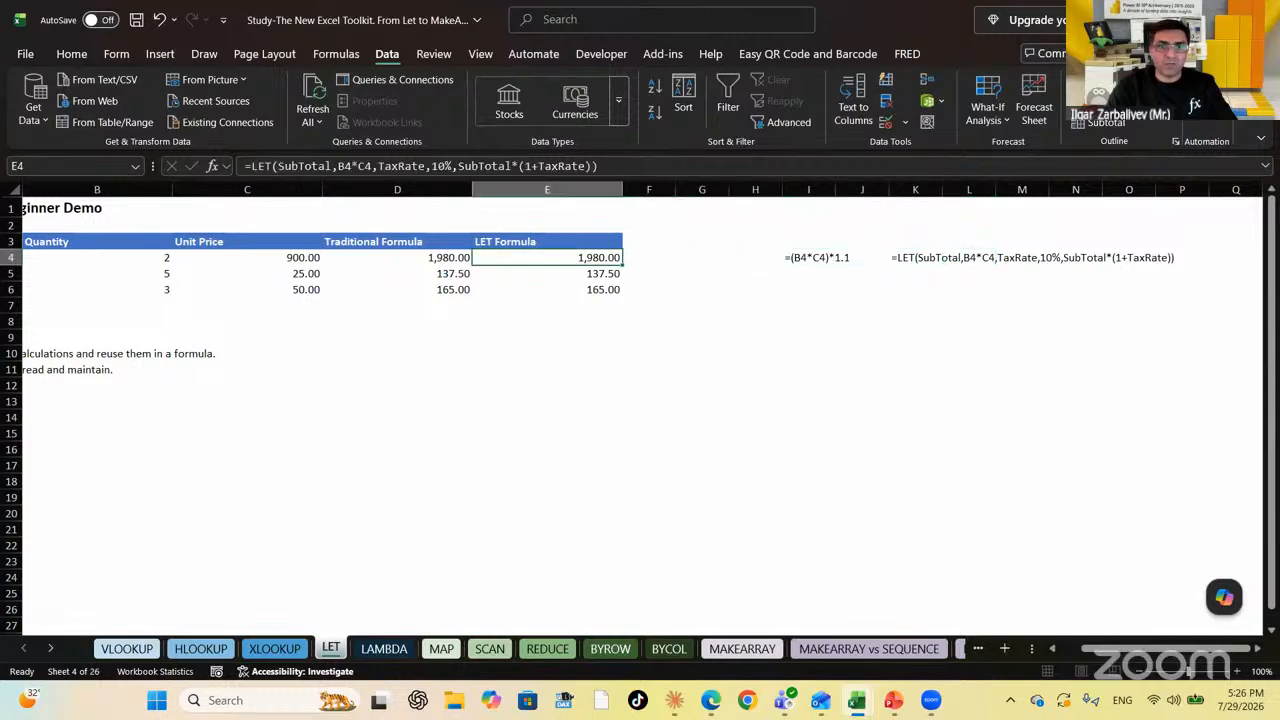
pyautogui.press('Left')
pyautogui.press('Left')
pyautogui.press('Left')
pyautogui.press('Left')
pyautogui.press('Down')
pyautogui.press('Down')
pyautogui.press('Down')
pyautogui.press('Down')
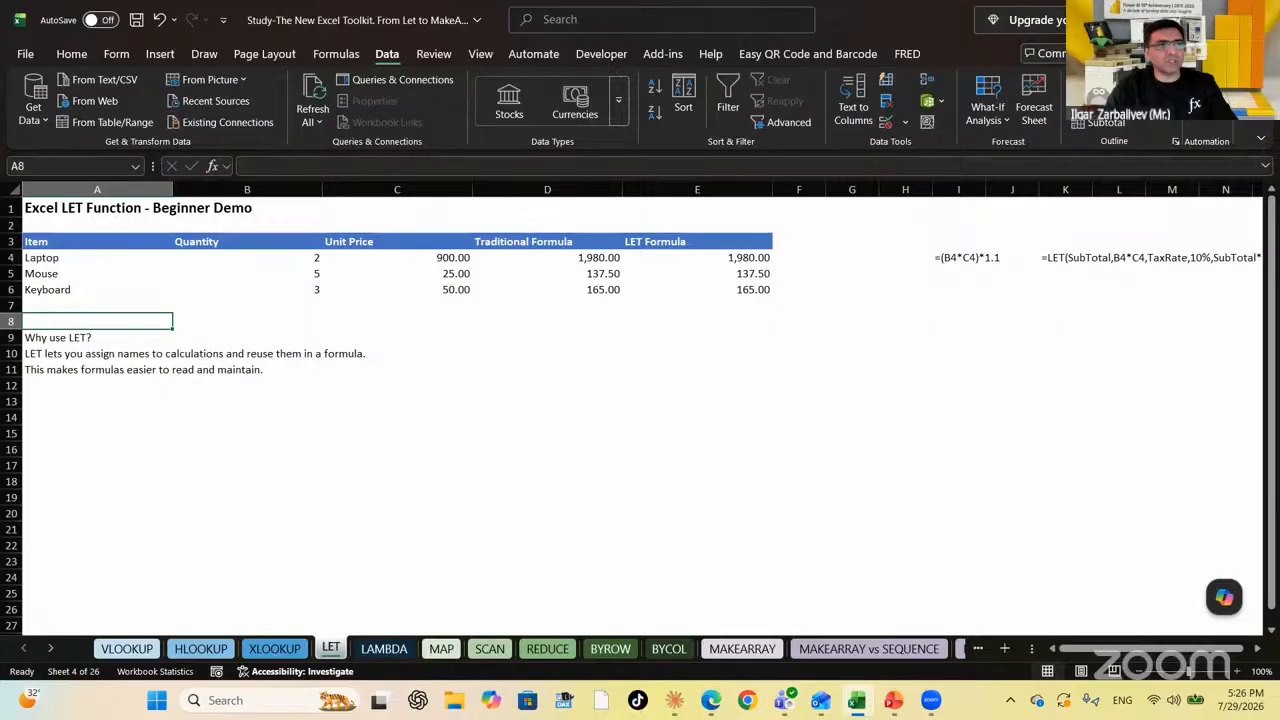
pyautogui.press('Down')
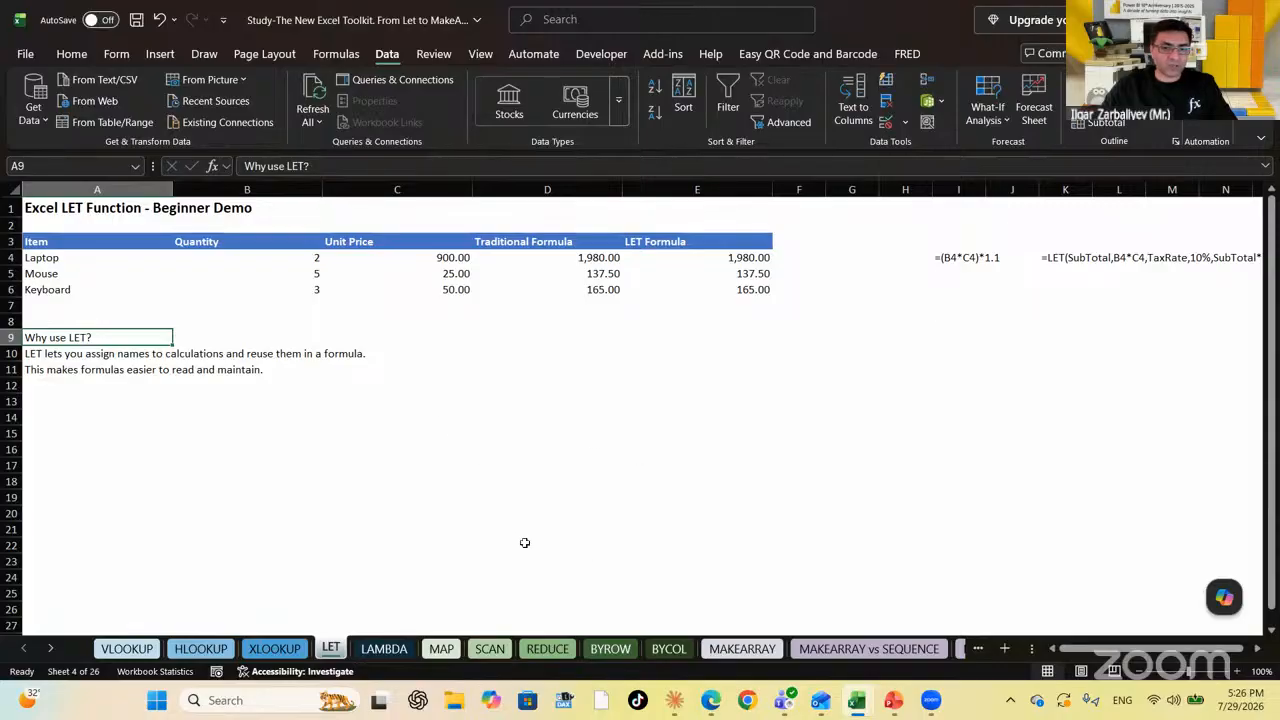
# On the LAMBDA sheet, delete the three #NAME? results in F5:F7
pyautogui.click(398, 651)
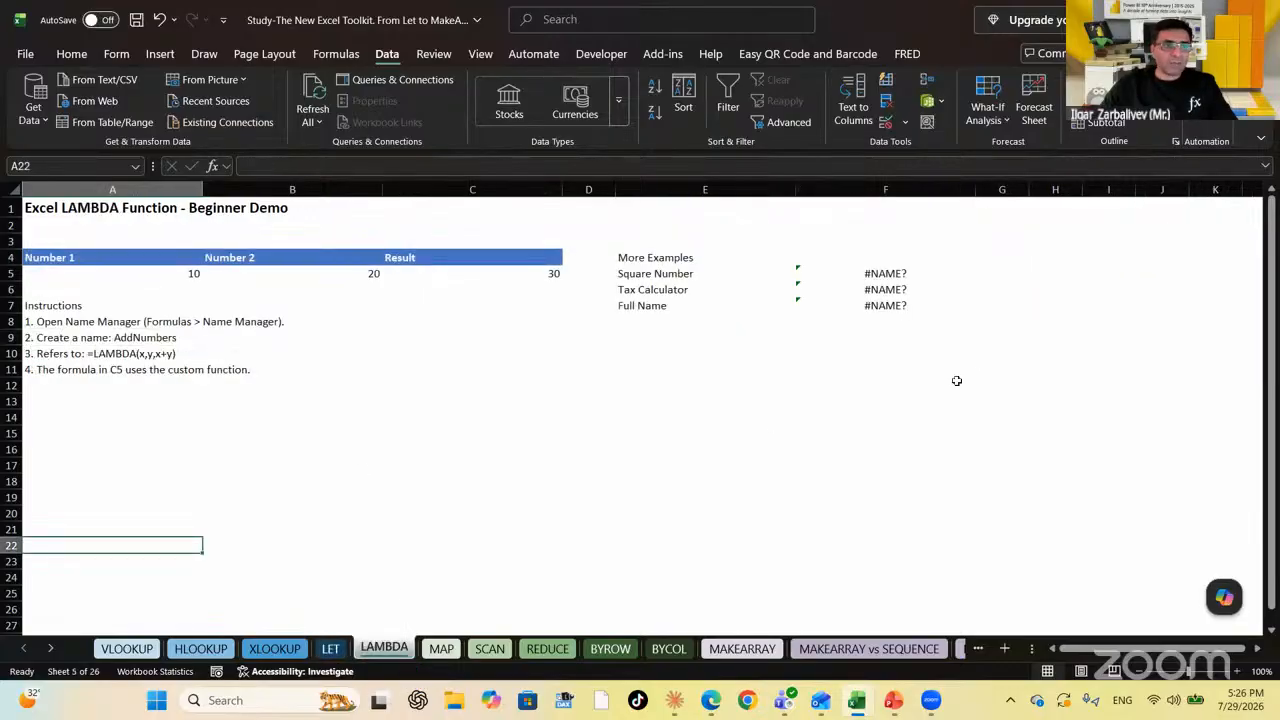
pyautogui.click(884, 388)
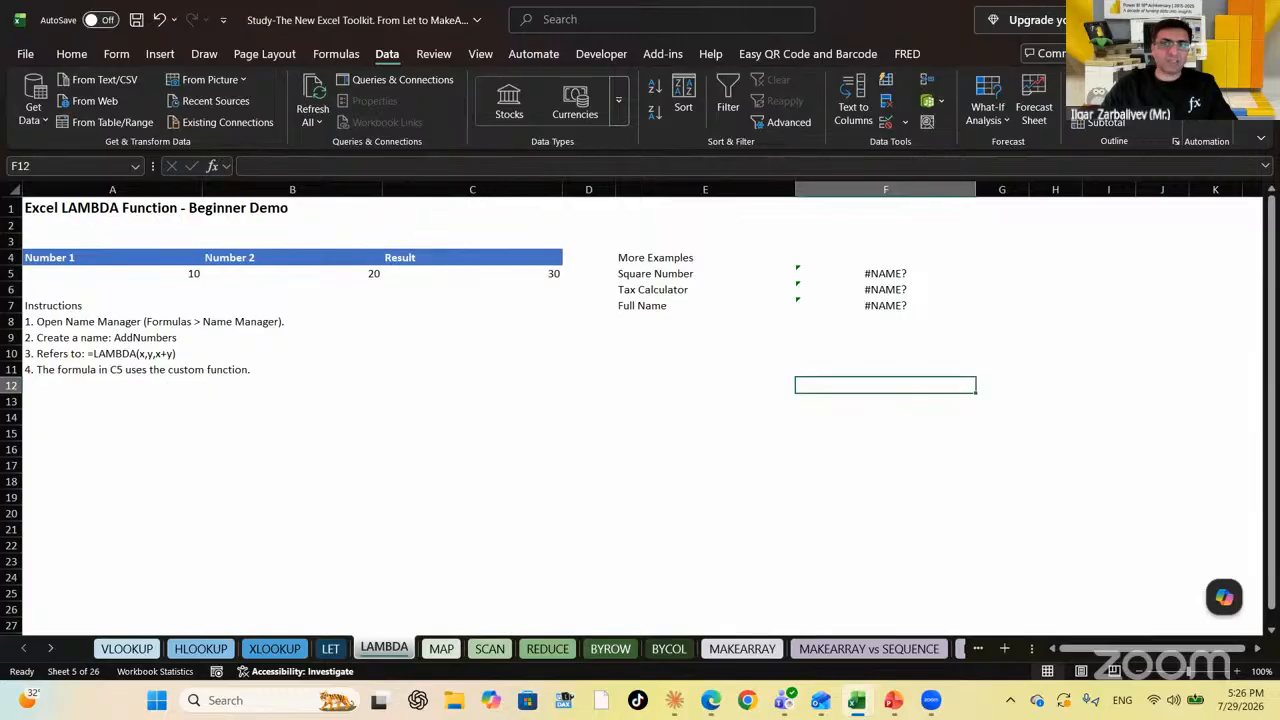
pyautogui.press('Up')
pyautogui.press('Up')
pyautogui.press('Up')
pyautogui.press('Up')
pyautogui.press('Up')
pyautogui.press('Up')
pyautogui.press('Up')
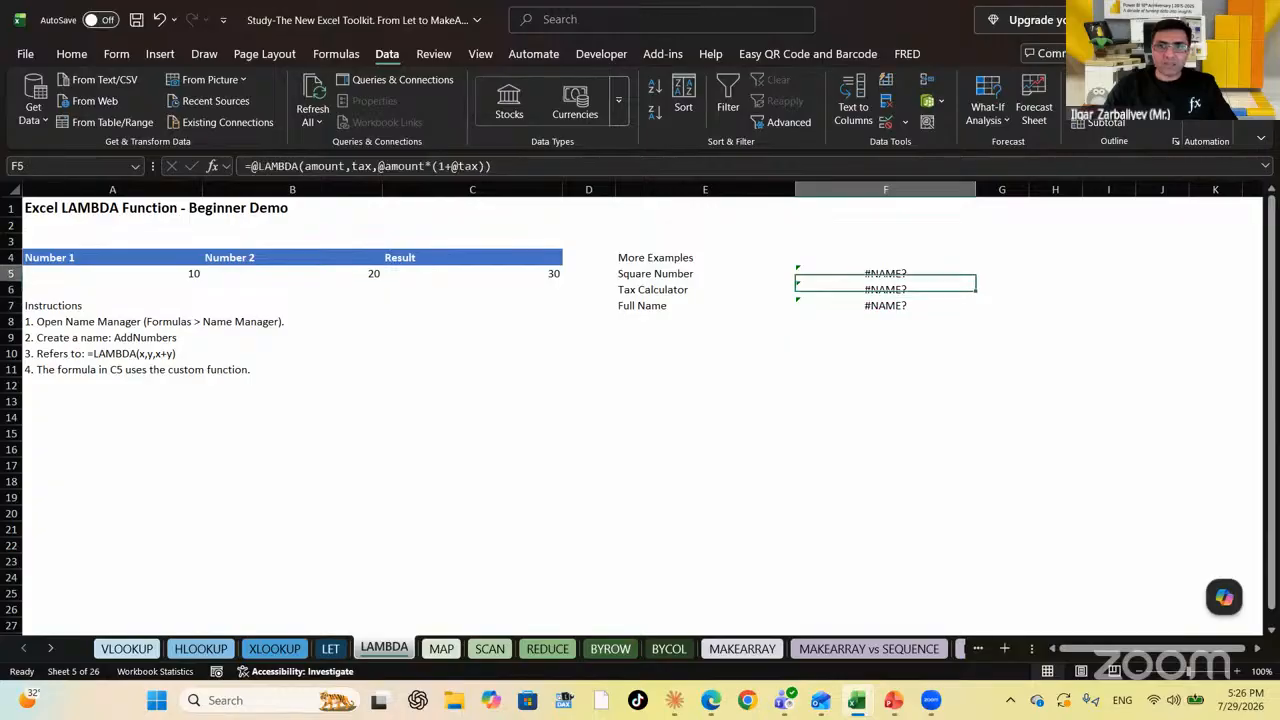
pyautogui.hotkey('shift', 'Down')
pyautogui.hotkey('shift', 'Down')
pyautogui.press('Delete')
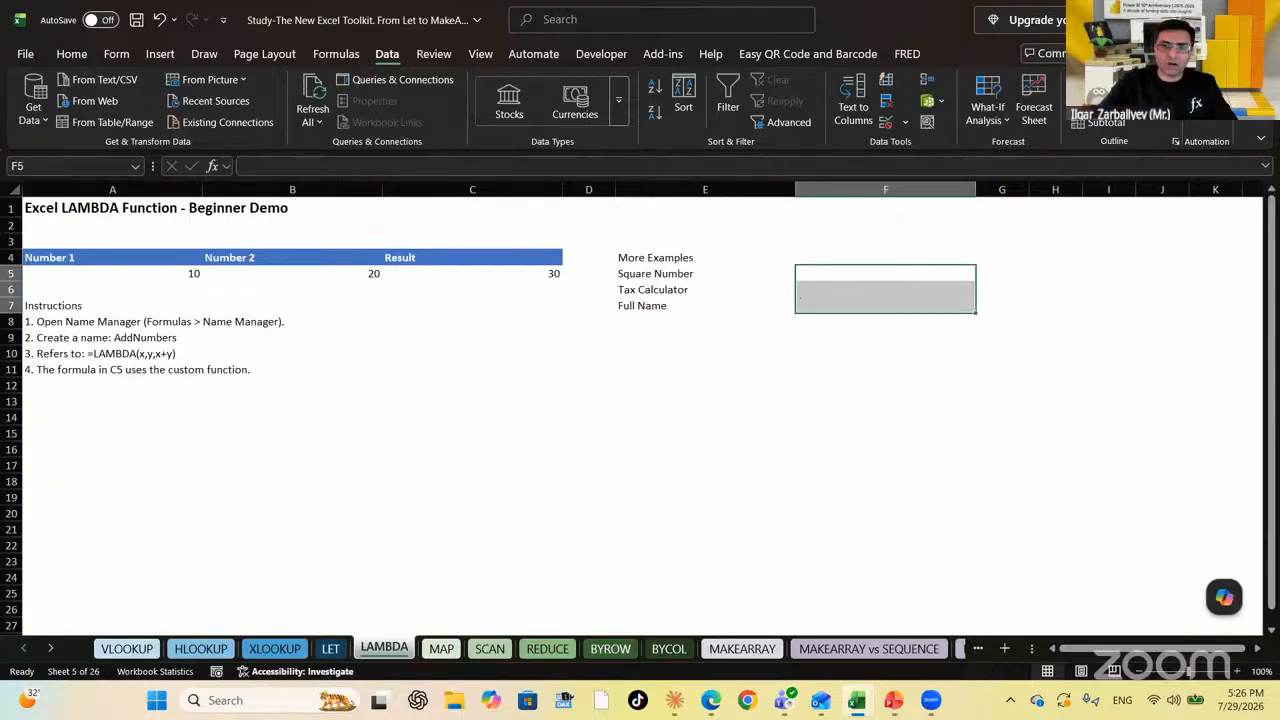
pyautogui.press('Left')
pyautogui.press('Left')
pyautogui.press('Left')
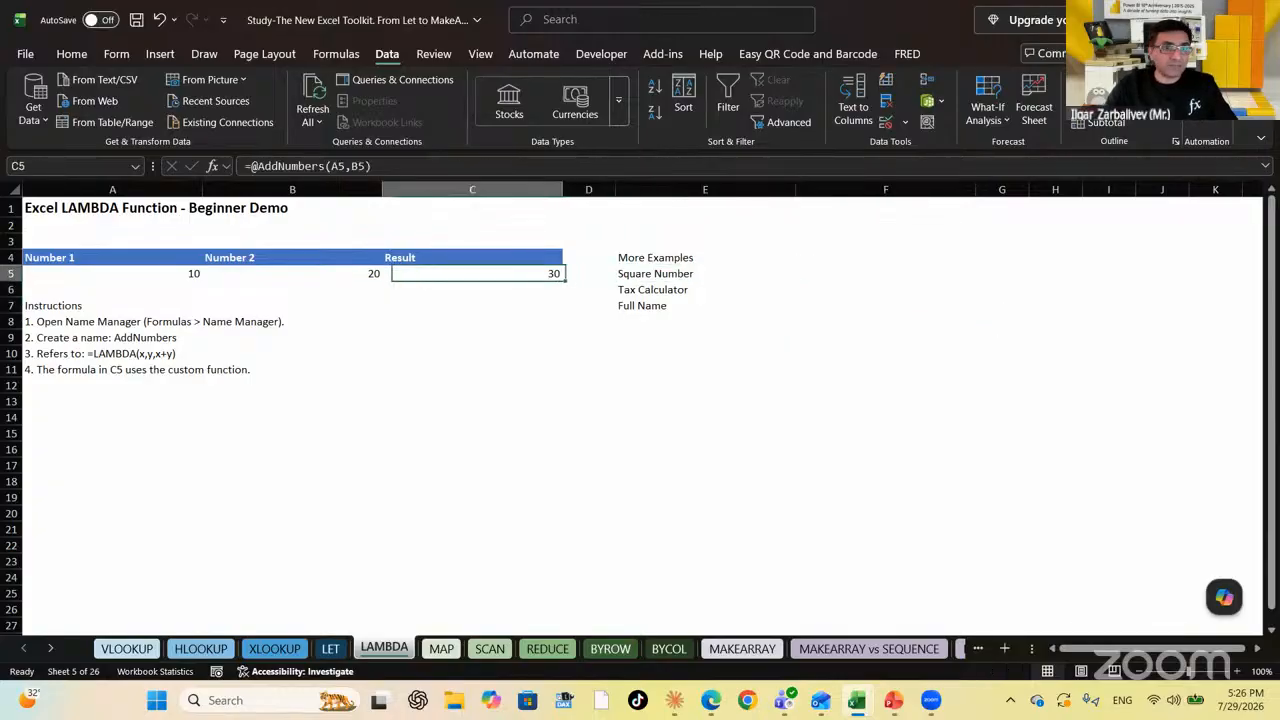
pyautogui.press('Left')
pyautogui.press('Left')
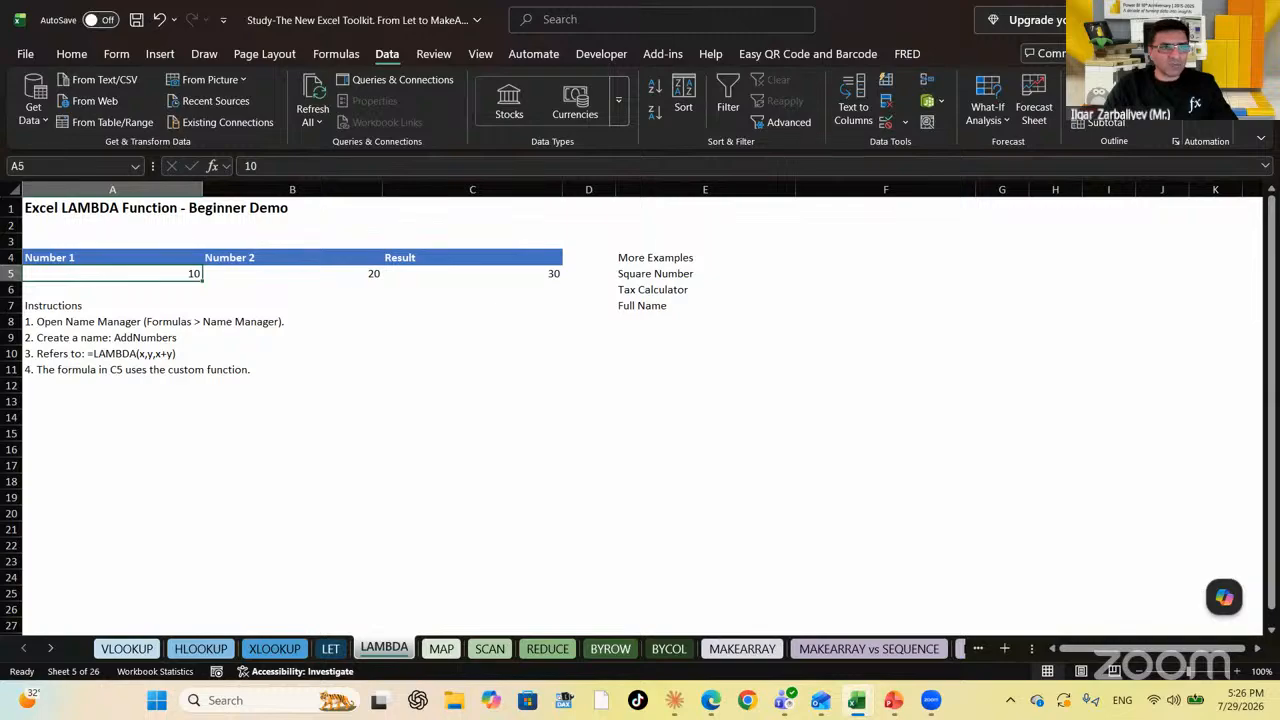
pyautogui.press('Down')
pyautogui.press('Down')
pyautogui.press('Down')
pyautogui.press('Up')
pyautogui.press('Up')
pyautogui.press('Up')
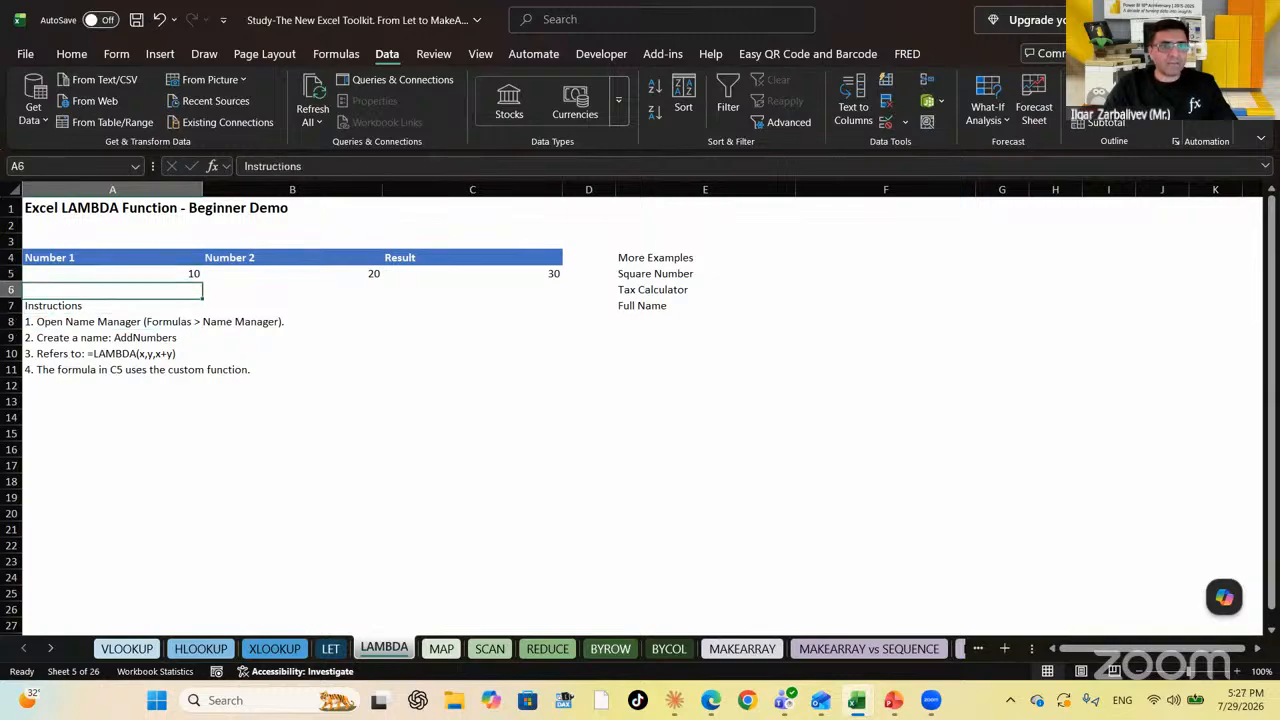
pyautogui.press('Right')
pyautogui.press('Right')
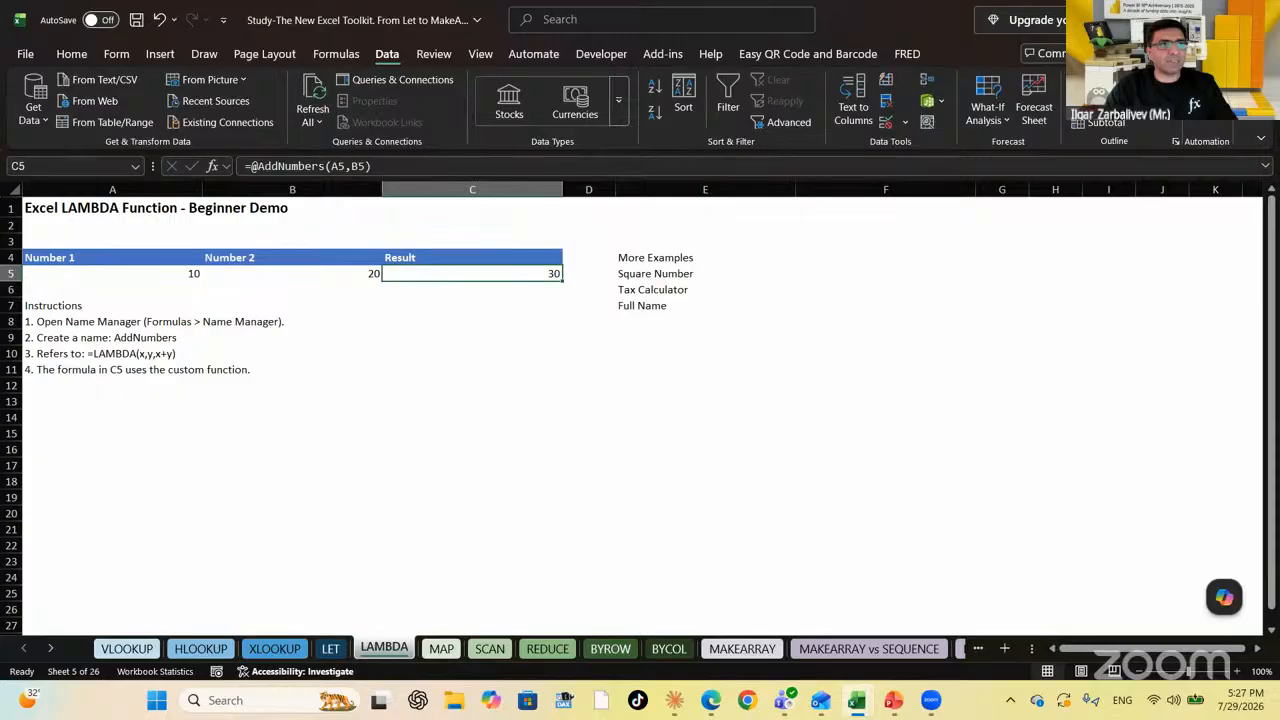
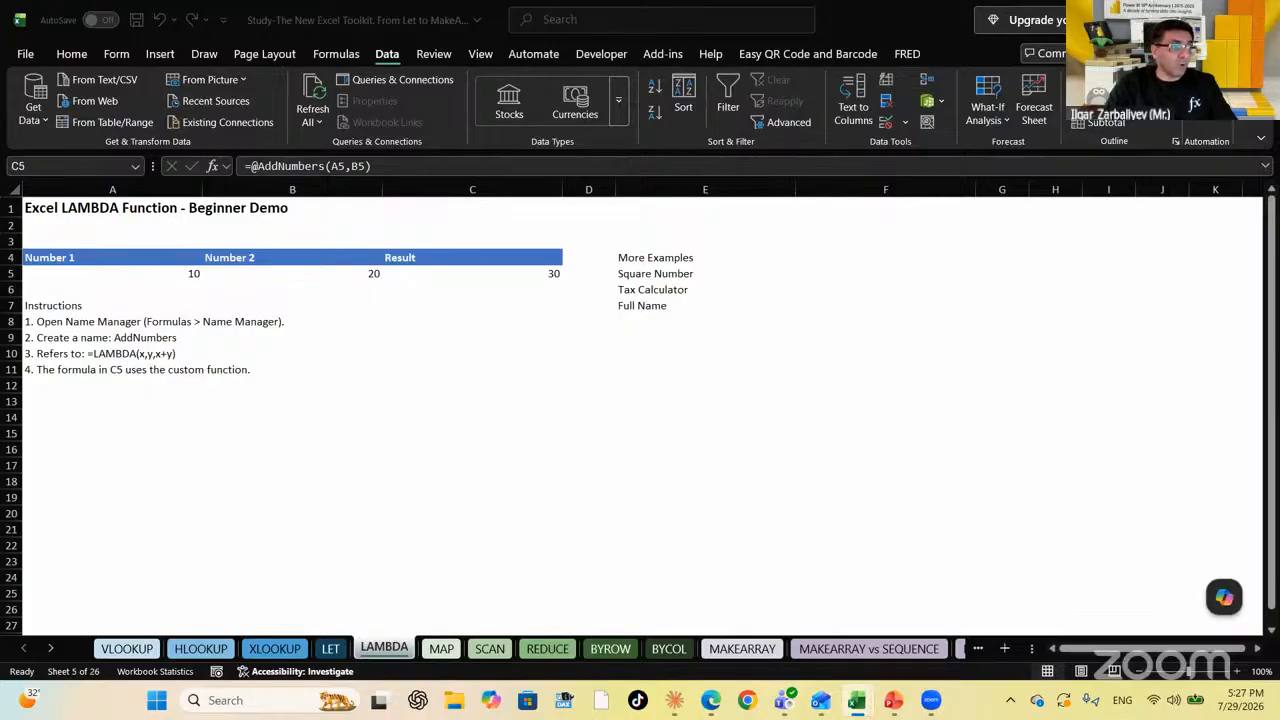
# Check the inputs 10 and 20 and the AddNumbers result, stepping around row 5's examples
pyautogui.click(137, 274)
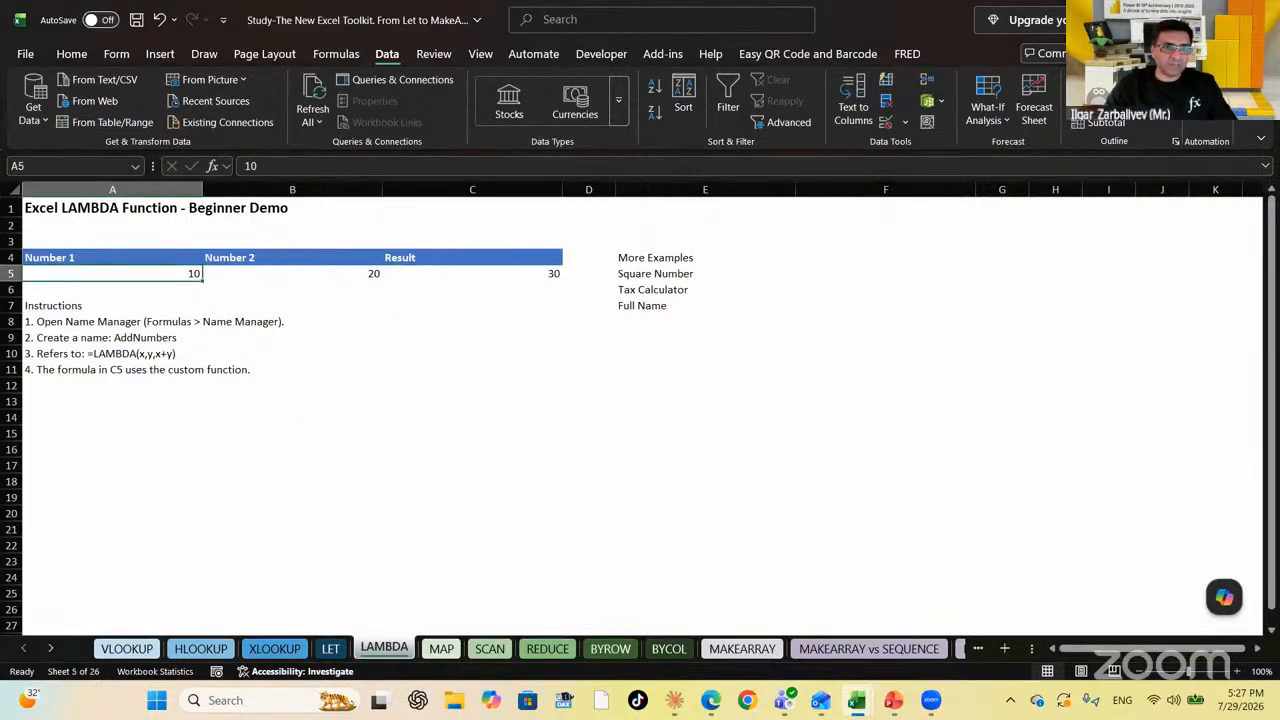
pyautogui.click(292, 274)
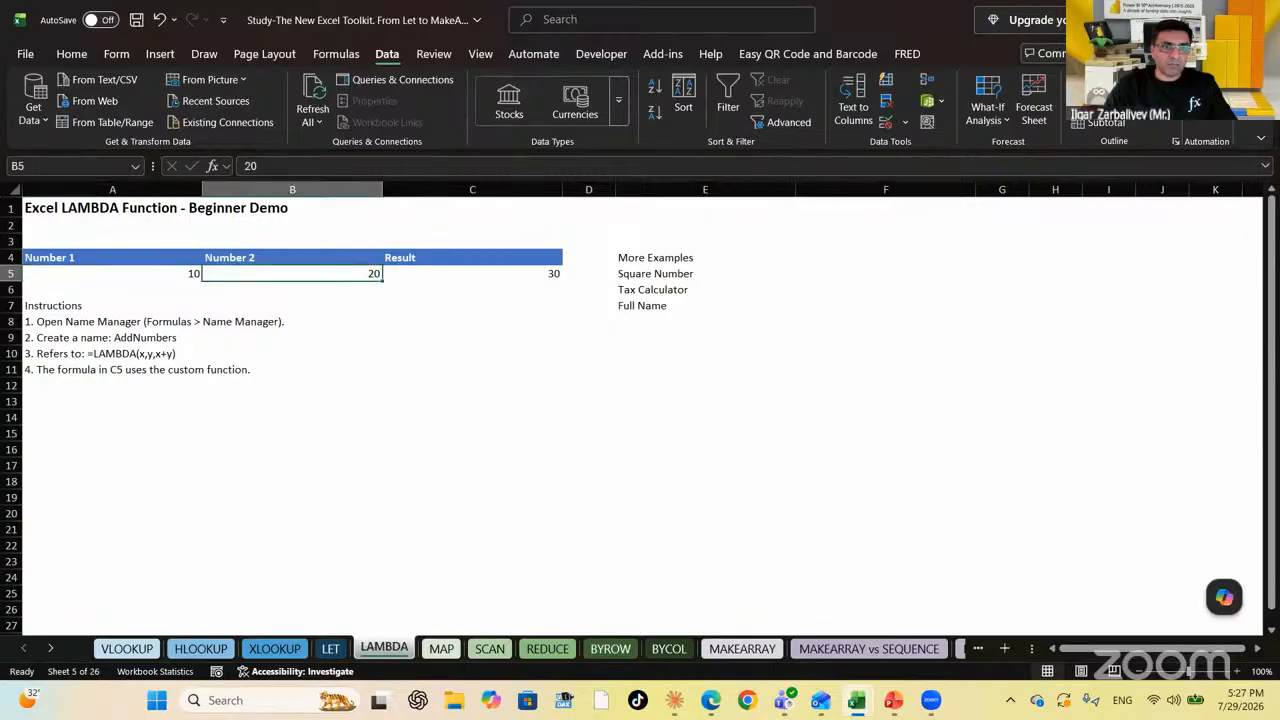
pyautogui.click(472, 274)
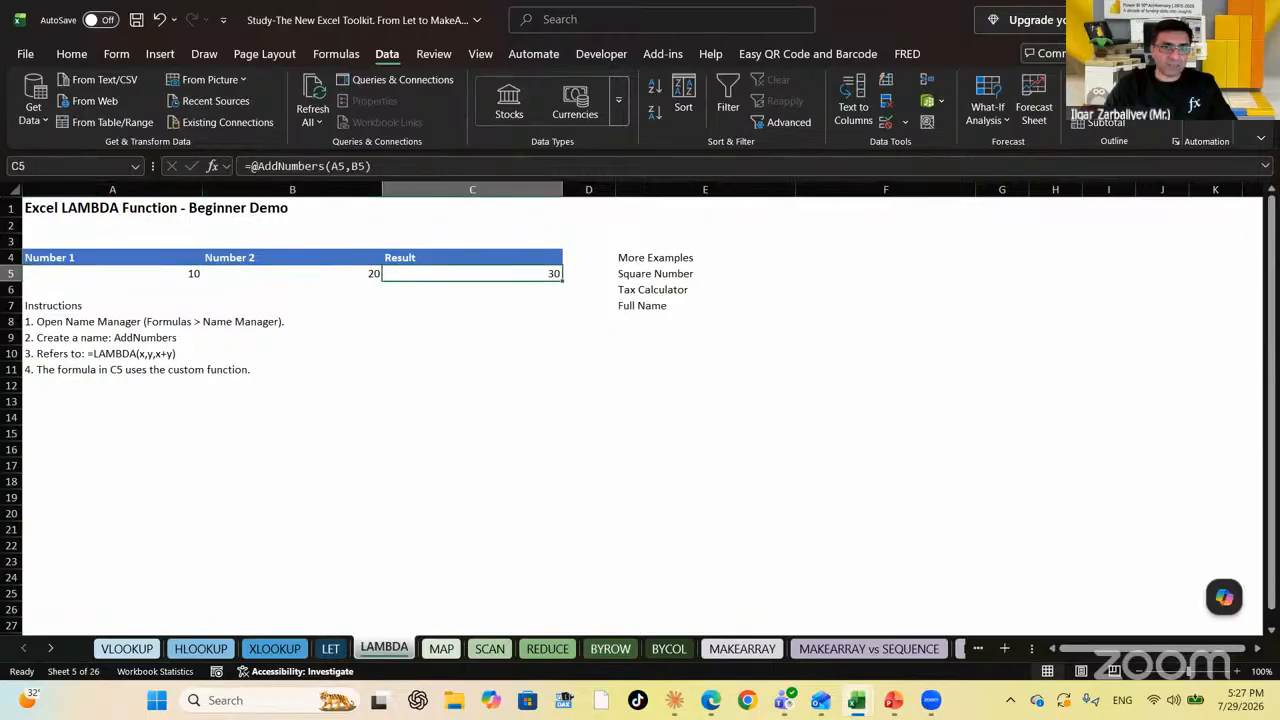
pyautogui.press('Left')
pyautogui.press('Left')
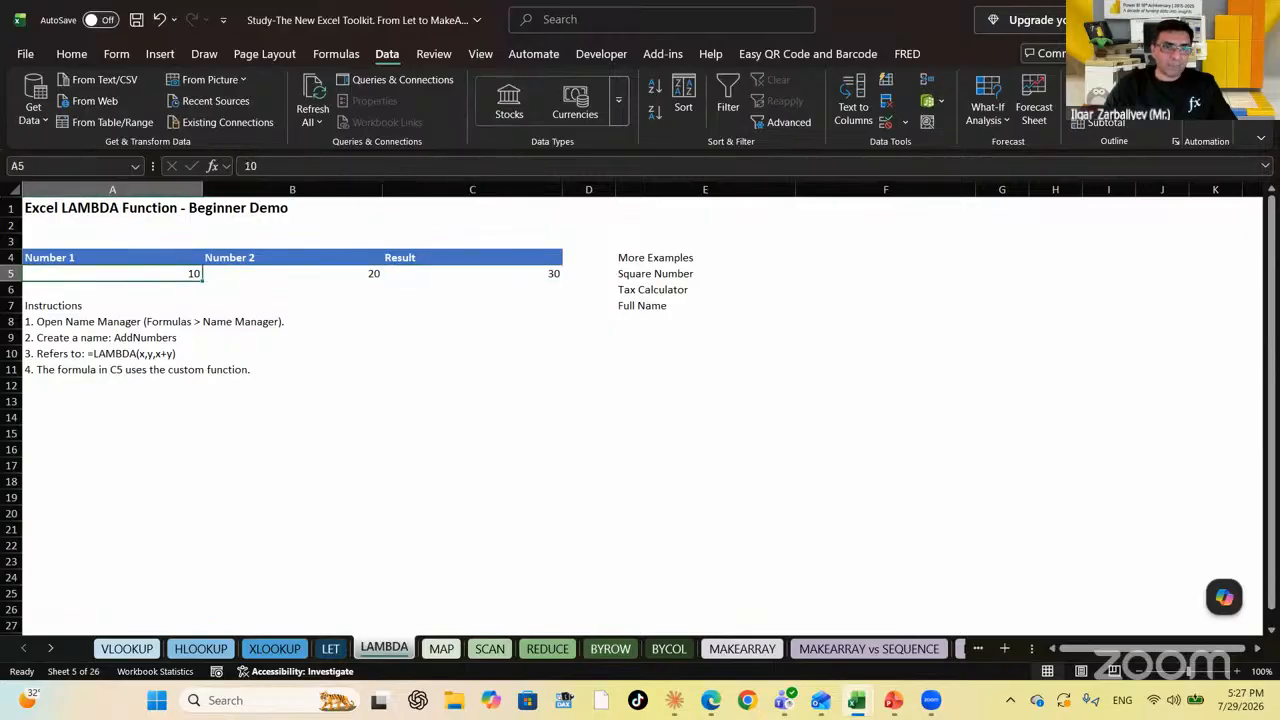
pyautogui.press('Right')
pyautogui.press('Right')
pyautogui.press('Left')
pyautogui.press('Left')
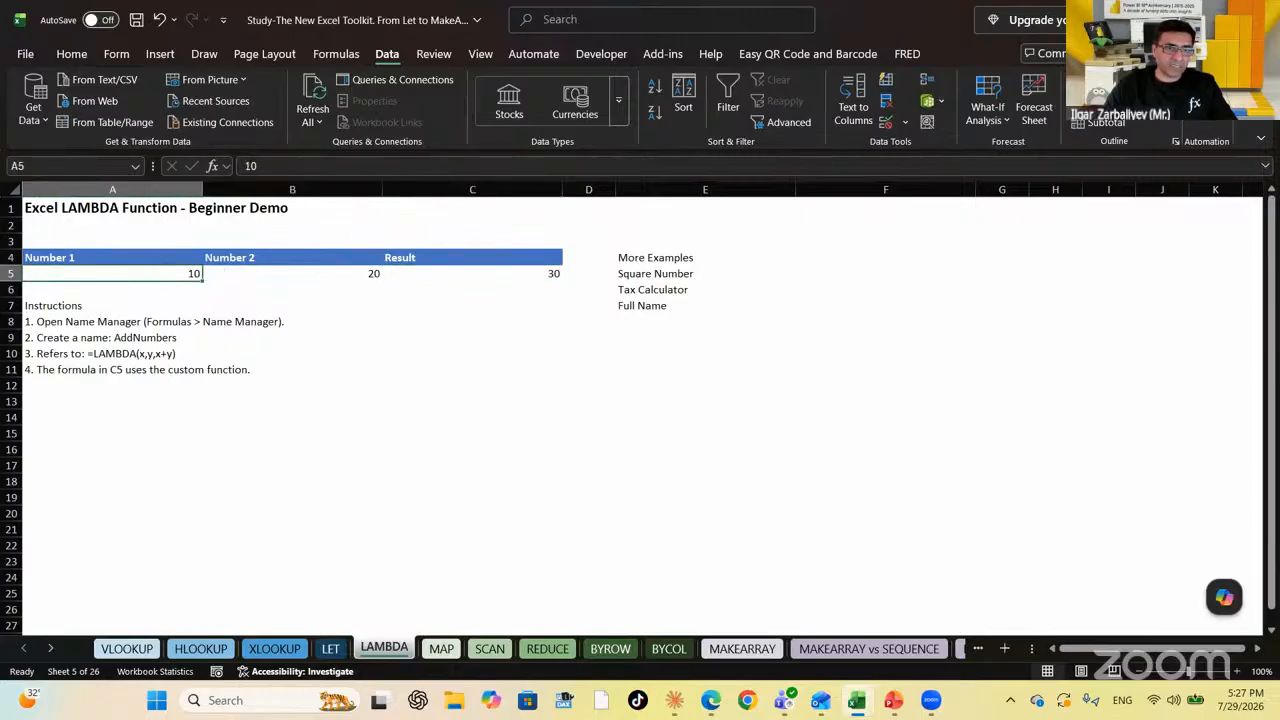
pyautogui.press('Right')
pyautogui.press('Right')
pyautogui.press('Right')
pyautogui.press('Right')
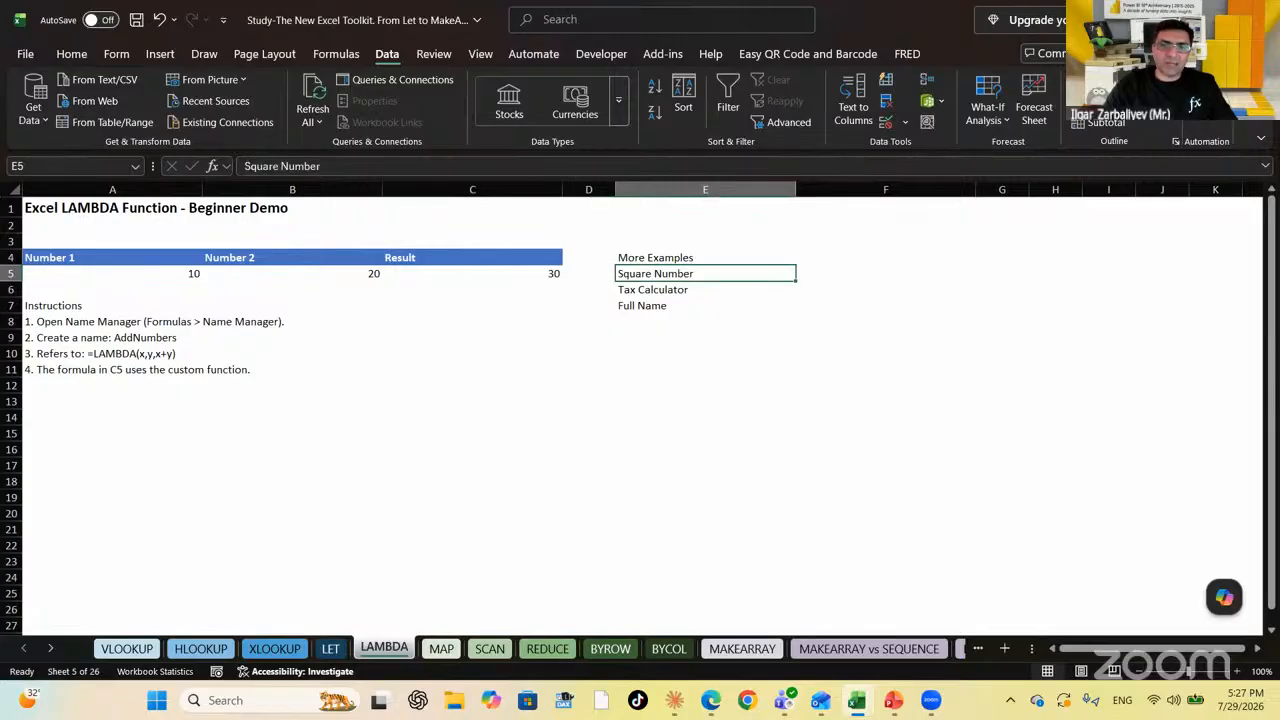
pyautogui.press('Left')
pyautogui.press('Left')
pyautogui.press('Left')
pyautogui.press('Left')
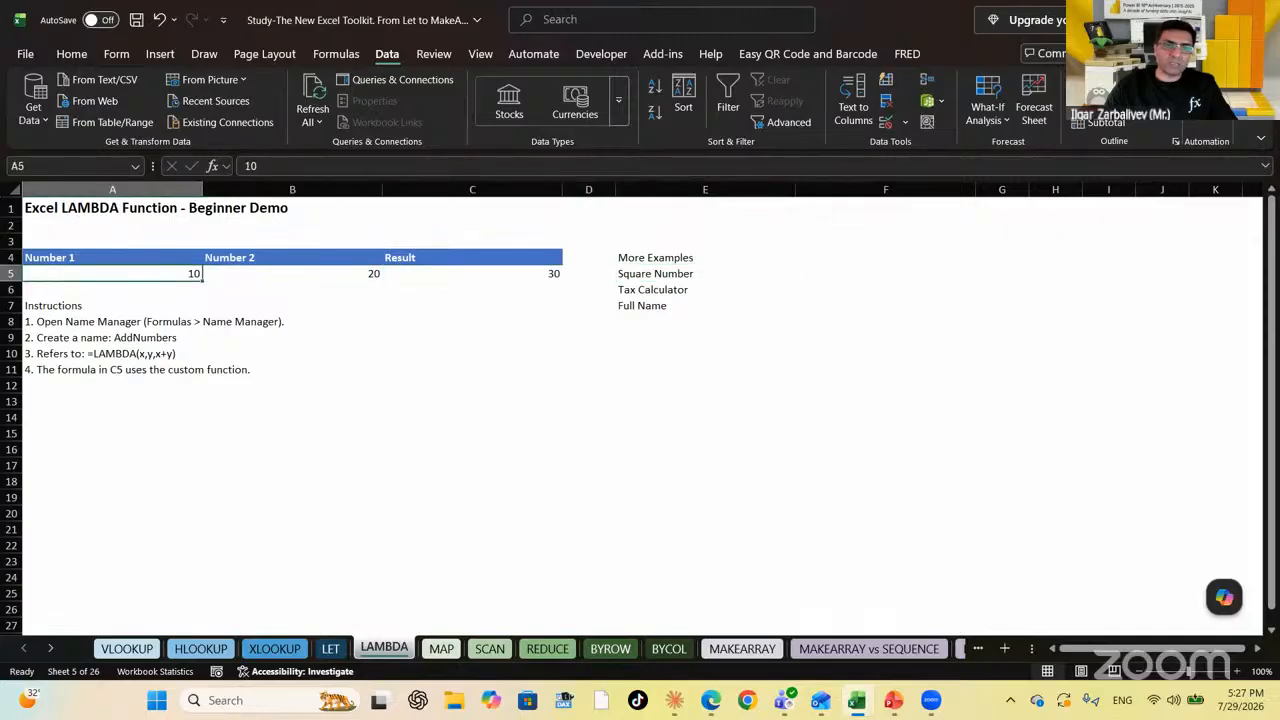
pyautogui.press('Right')
pyautogui.press('Right')
pyautogui.press('Right')
pyautogui.press('Right')
pyautogui.press('Down')
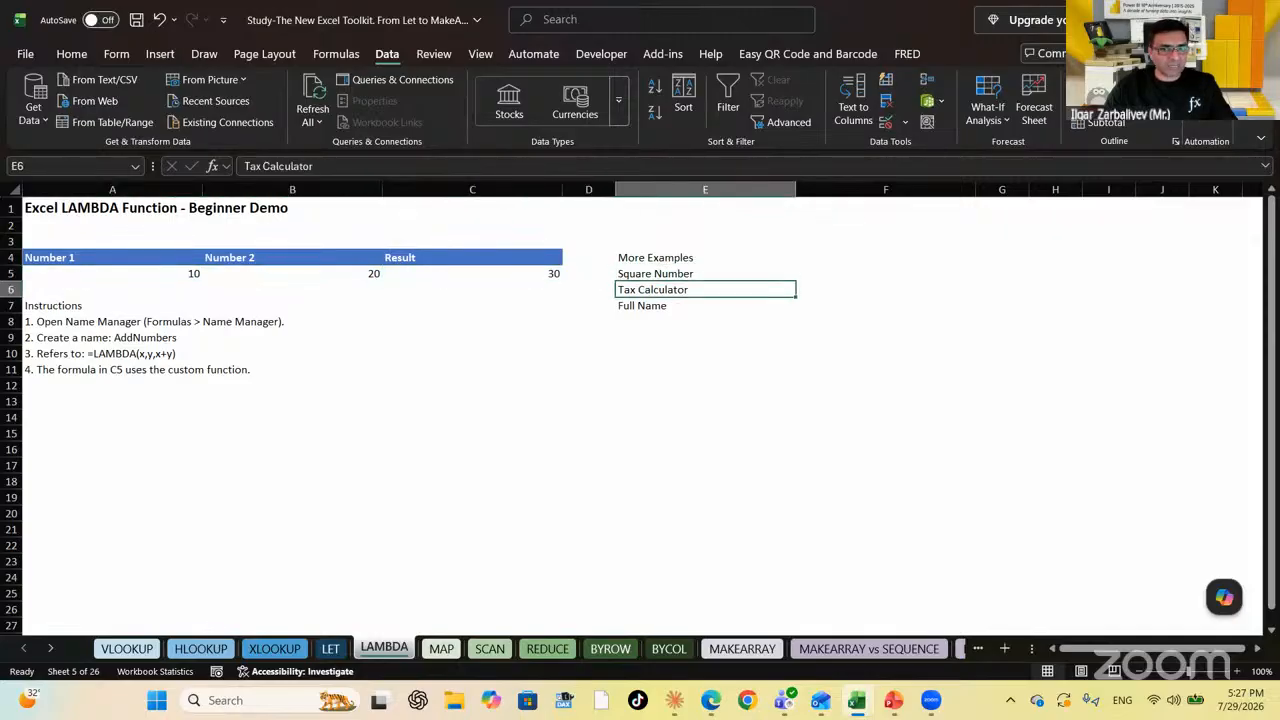
pyautogui.press('Down')
pyautogui.press('Left')
pyautogui.press('Left')
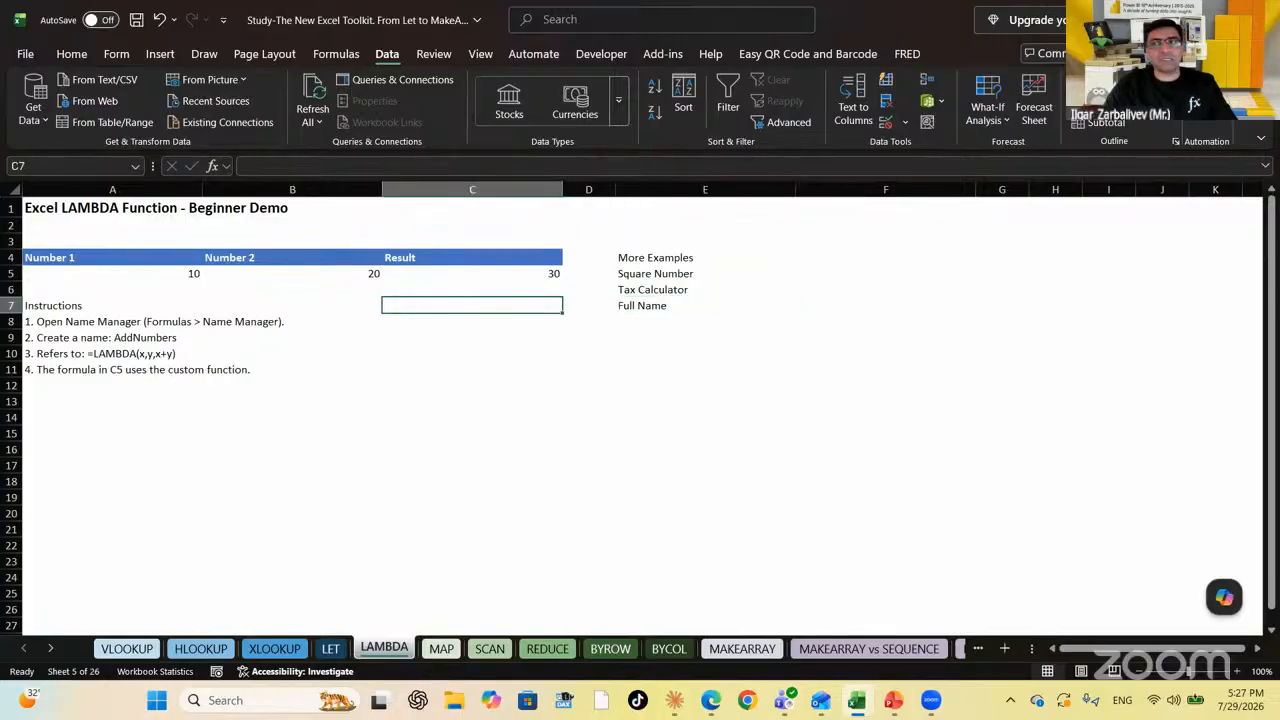
pyautogui.press('Up')
pyautogui.press('Up')
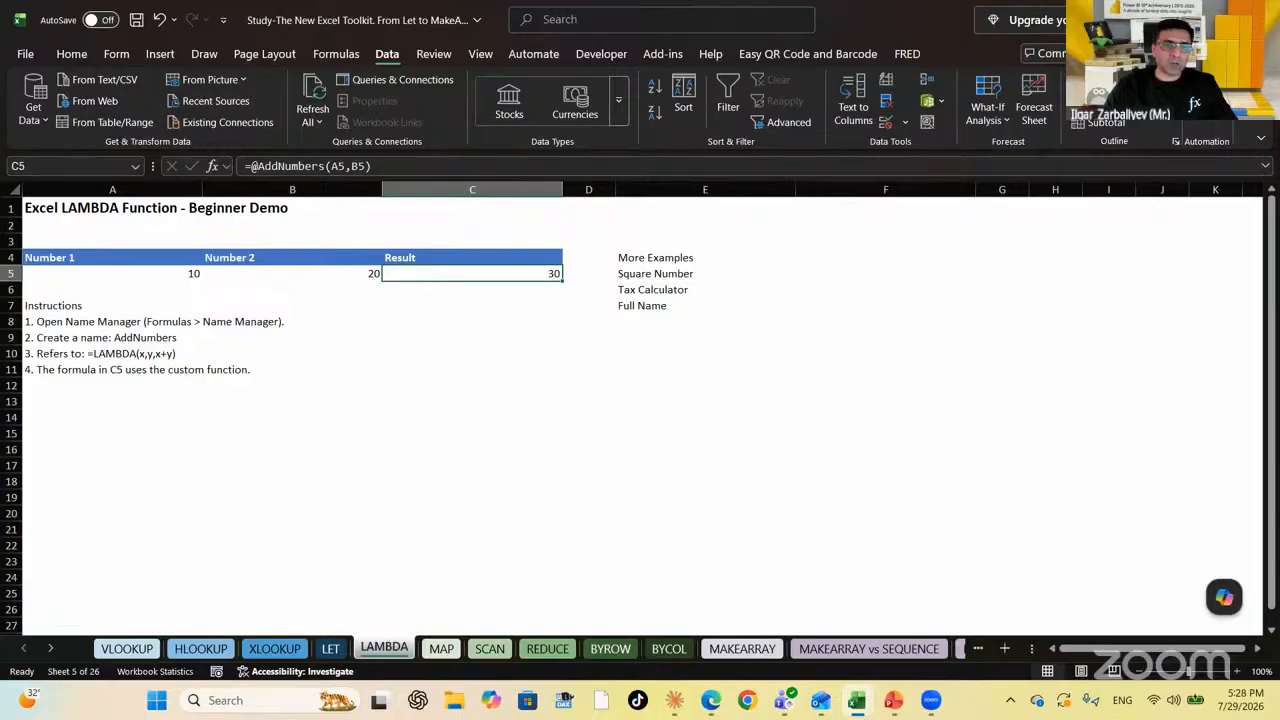
pyautogui.press('Right')
pyautogui.press('Left')
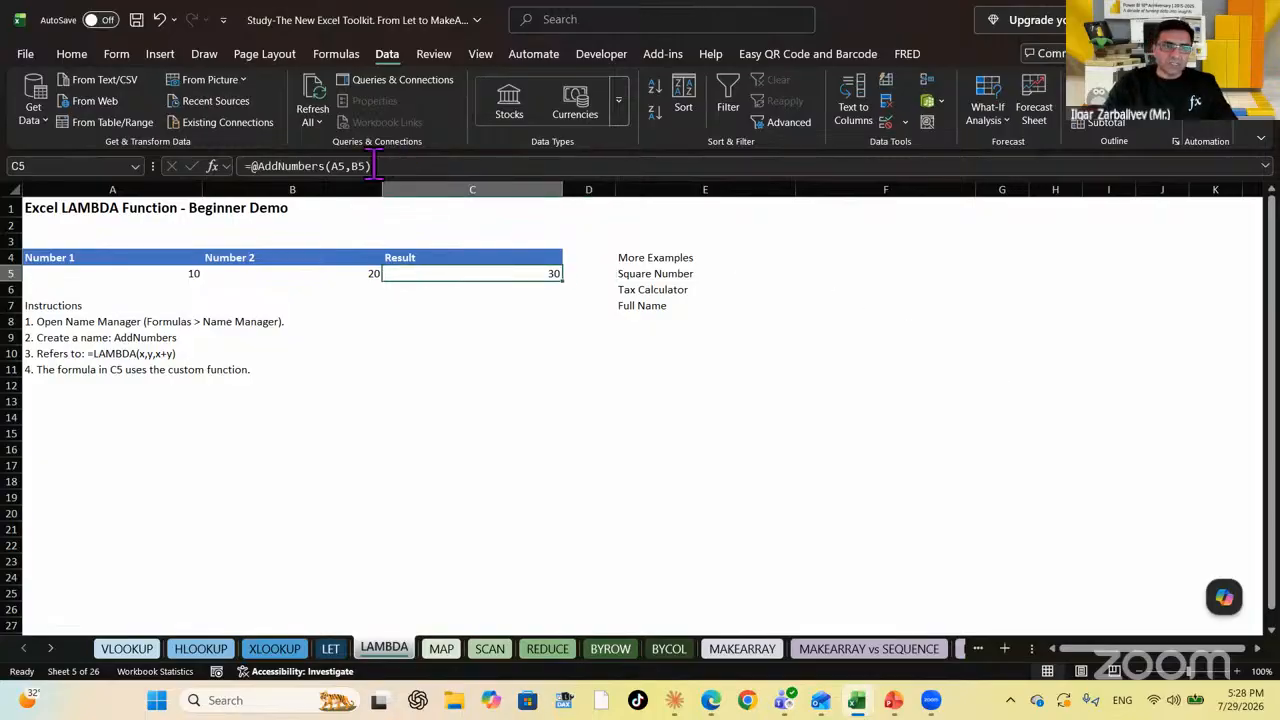
# In Name Manager, delete the AddNumbers and Full_Name names
pyautogui.click(330, 54)
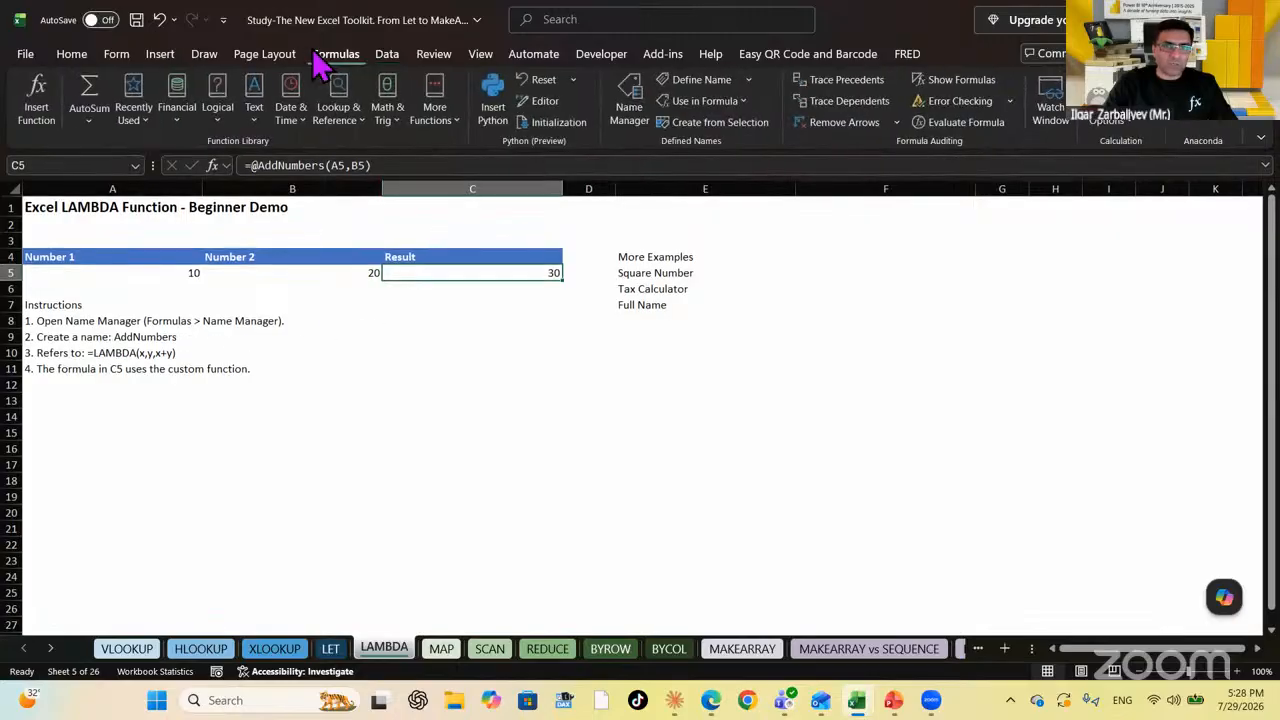
pyautogui.click(632, 112)
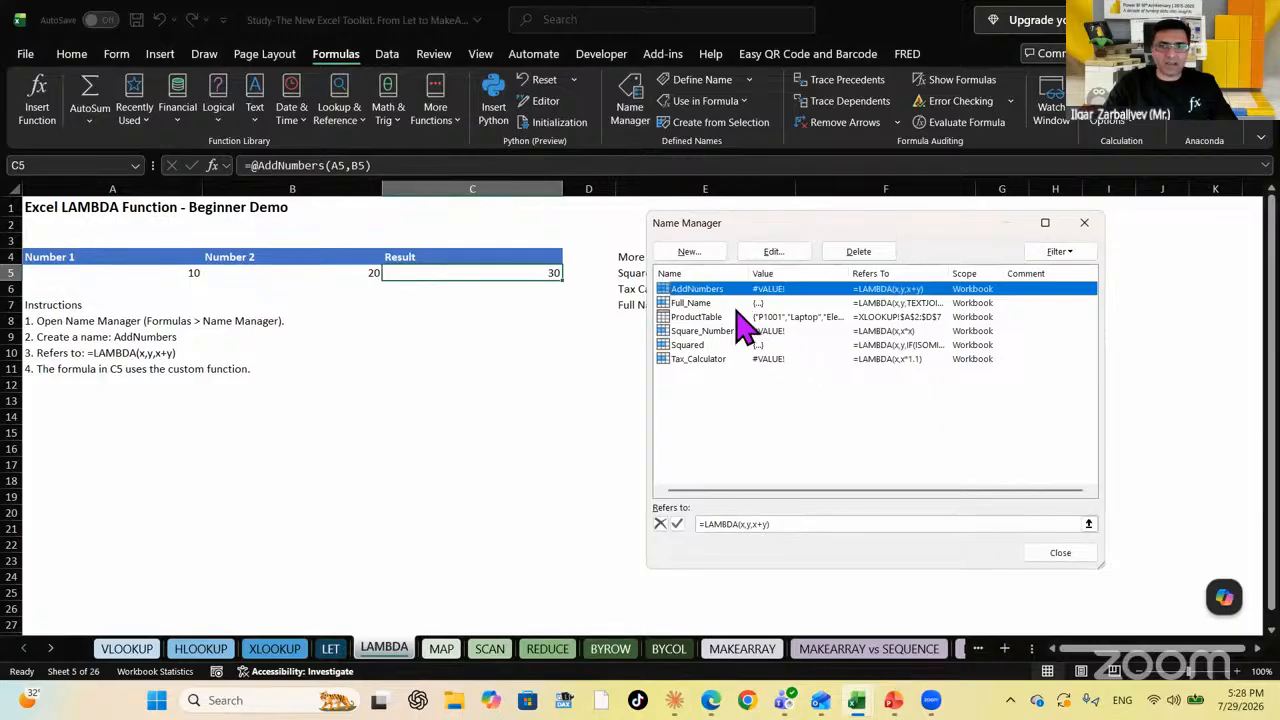
pyautogui.click(858, 252)
pyautogui.press('Return')
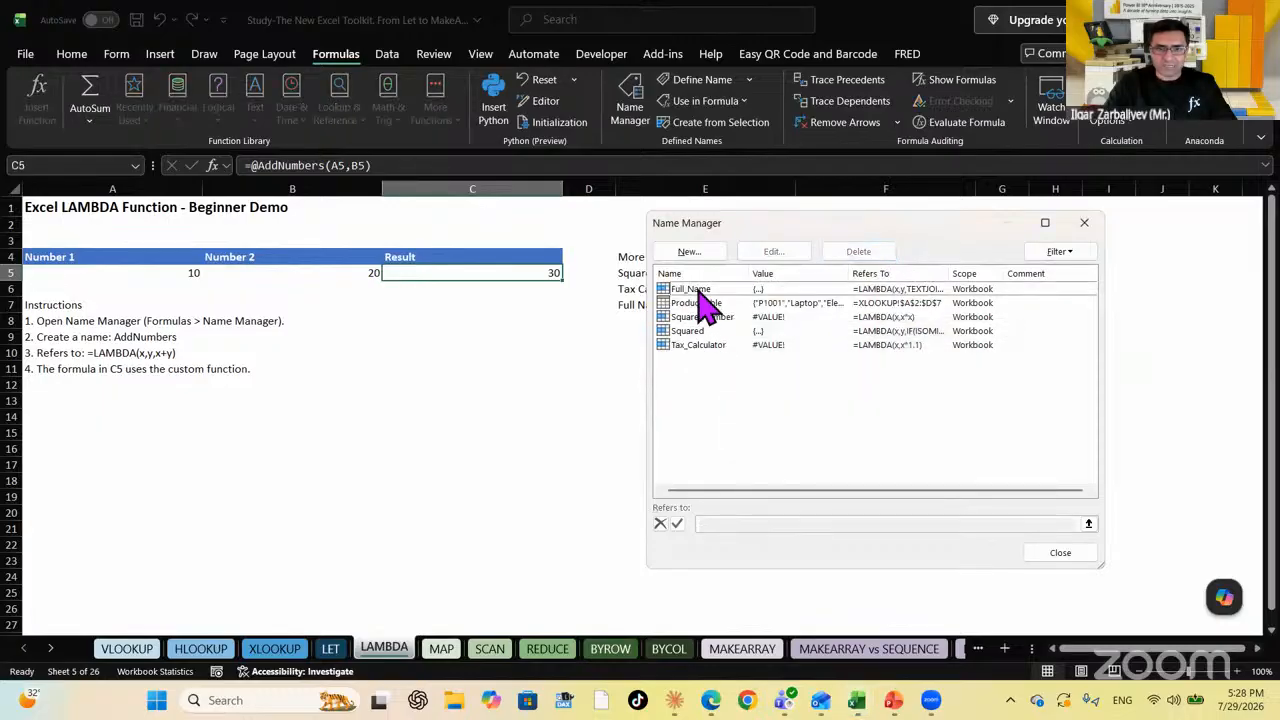
pyautogui.click(694, 289)
pyautogui.click(853, 254)
pyautogui.click(917, 437)
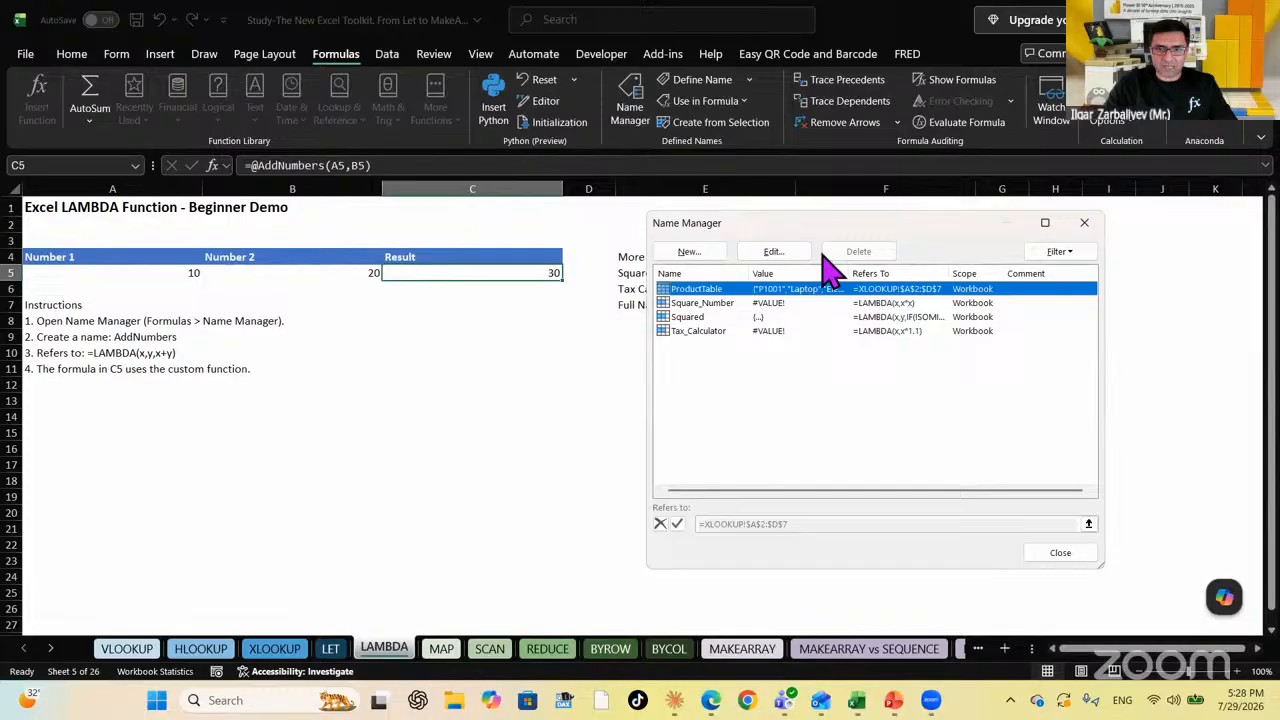
# Delete the Square_Number, Squared and Tax_Calculator names, confirming each deletion
pyautogui.click(764, 303)
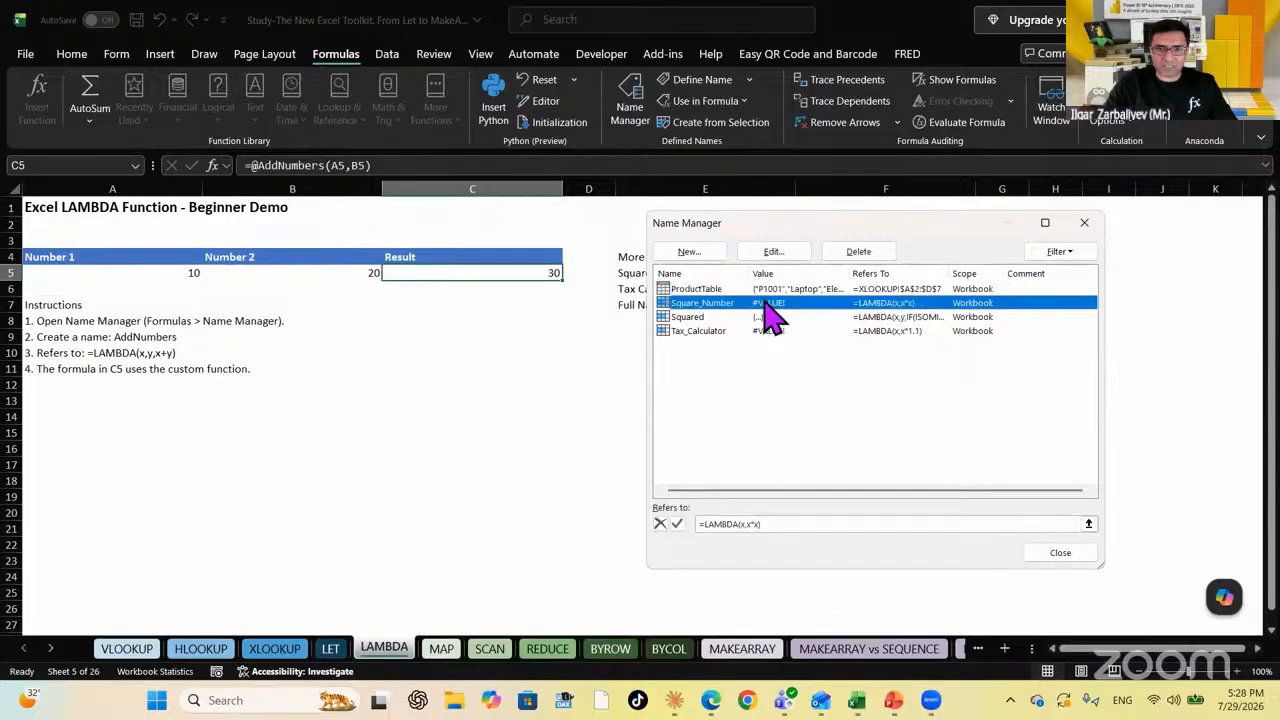
pyautogui.click(858, 254)
pyautogui.click(913, 435)
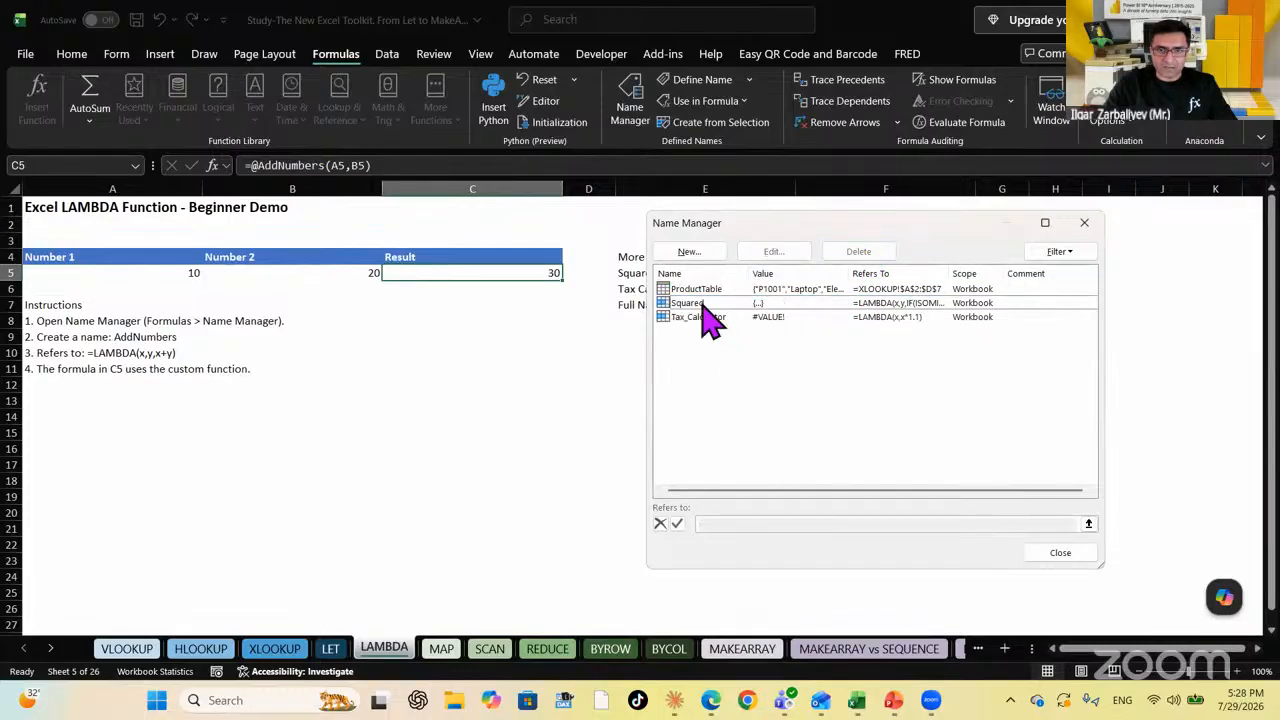
pyautogui.click(705, 303)
pyautogui.click(860, 253)
pyautogui.click(913, 437)
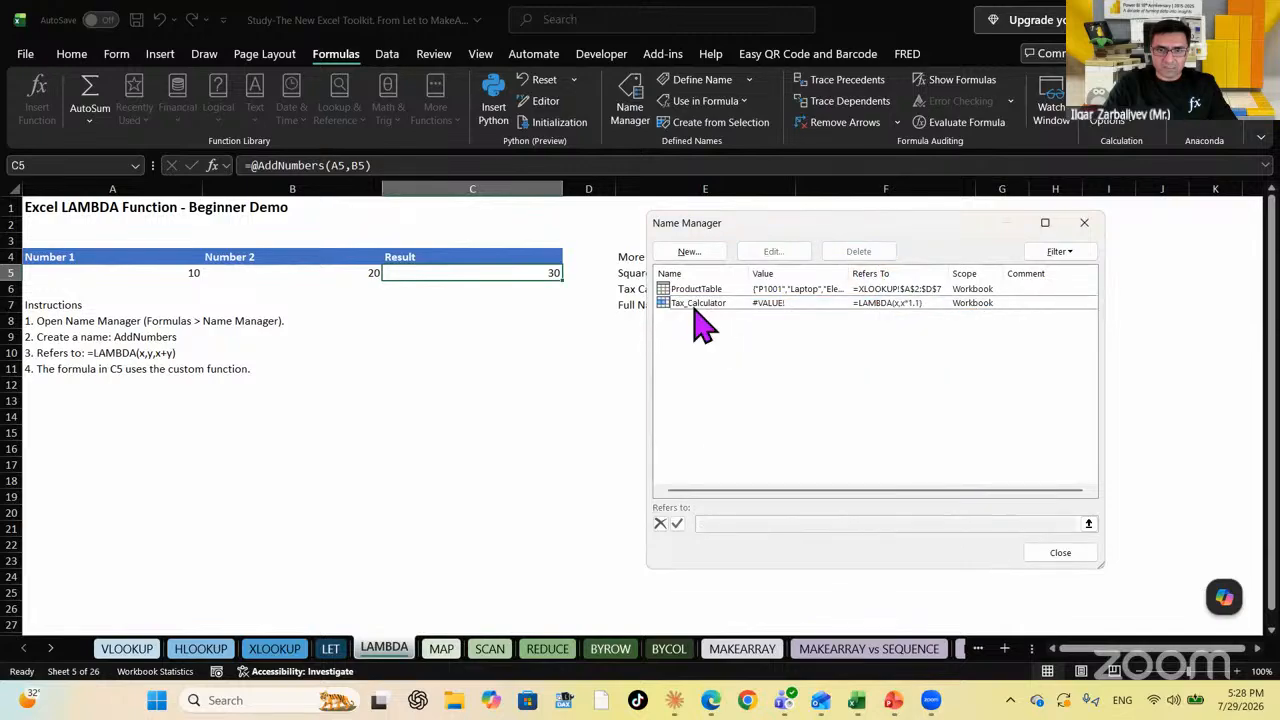
pyautogui.click(698, 303)
pyautogui.click(862, 253)
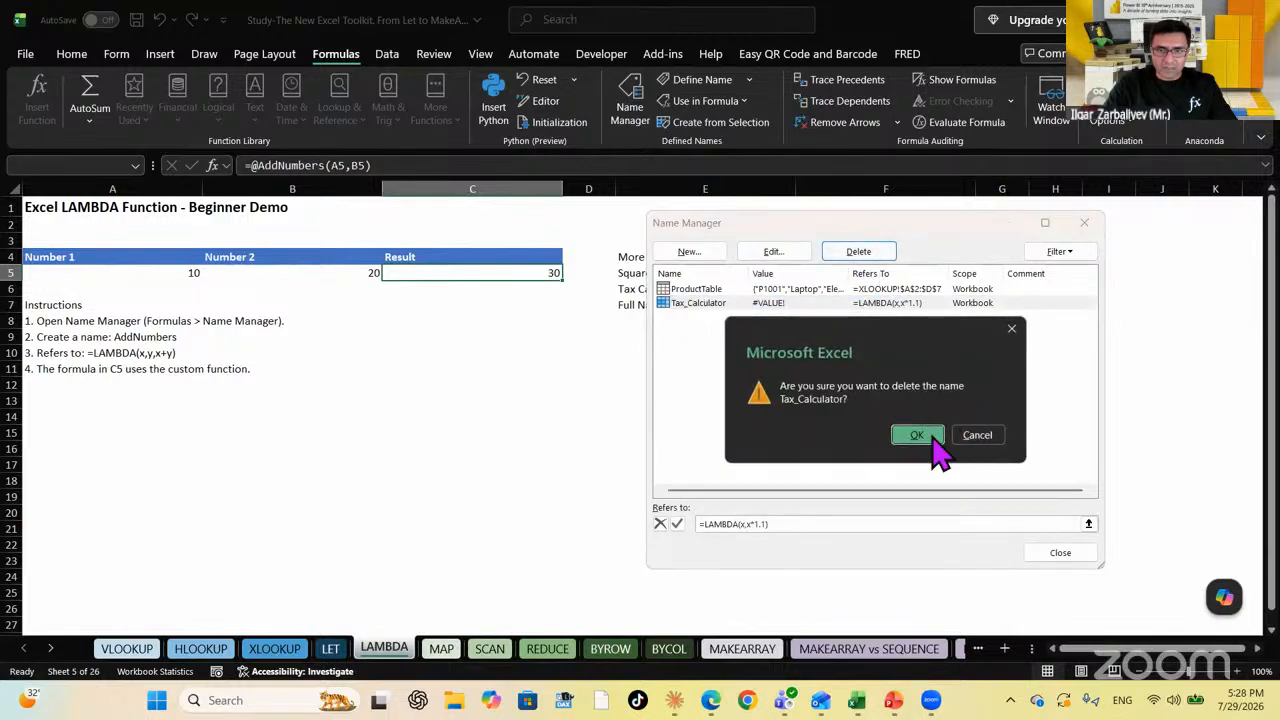
pyautogui.click(915, 436)
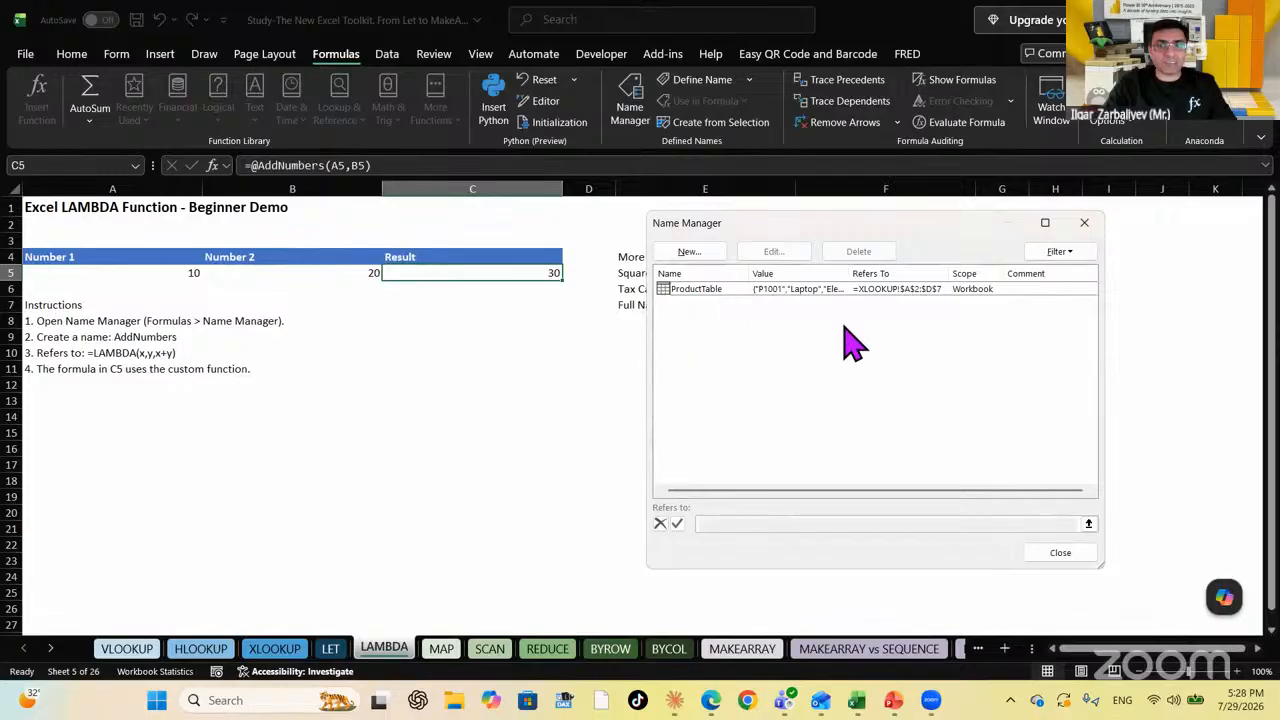
# Recreate the name AddNumbers referring to =LAMBDA(x,y,x+y), then close Name Manager
pyautogui.click(699, 262)
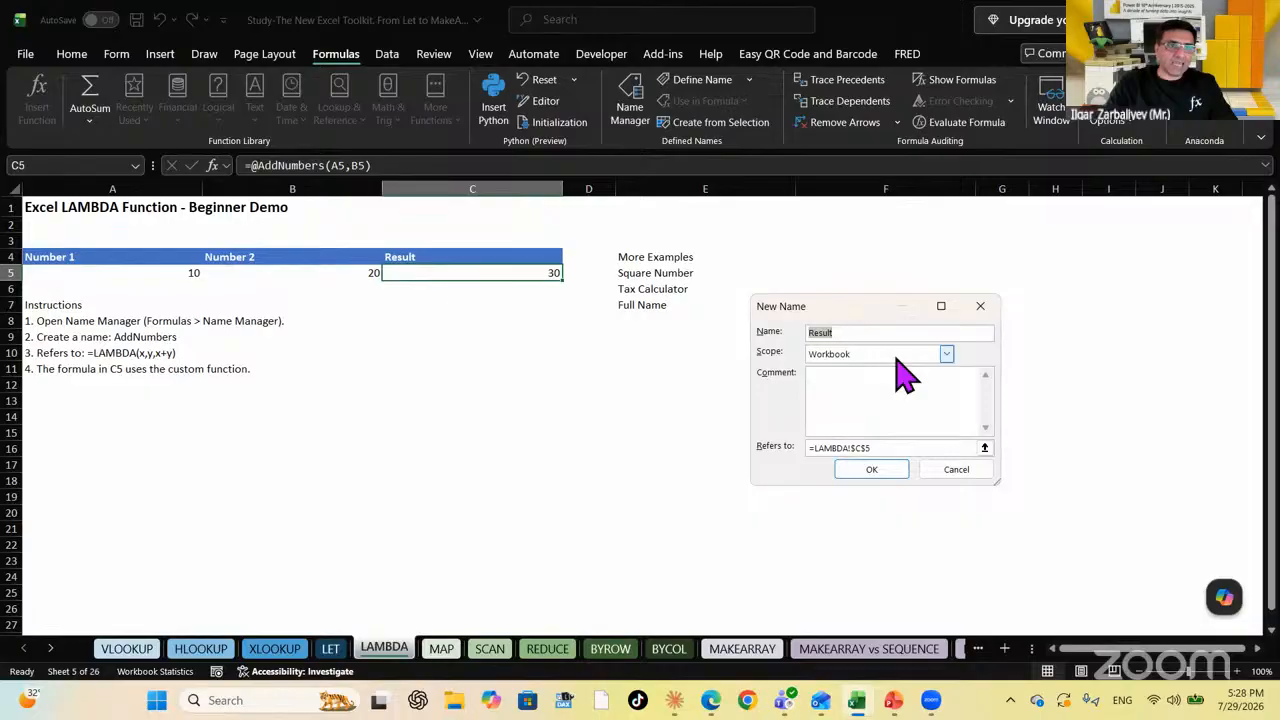
pyautogui.write('AddNum')
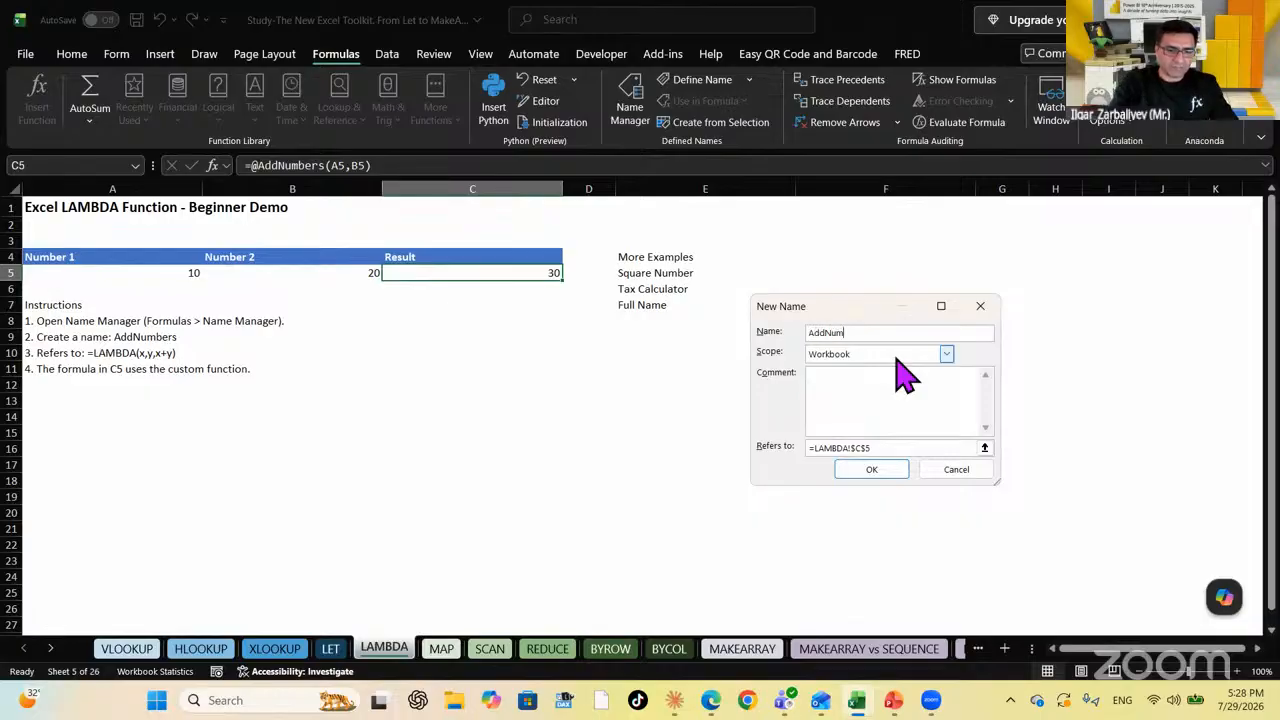
pyautogui.write('bers')
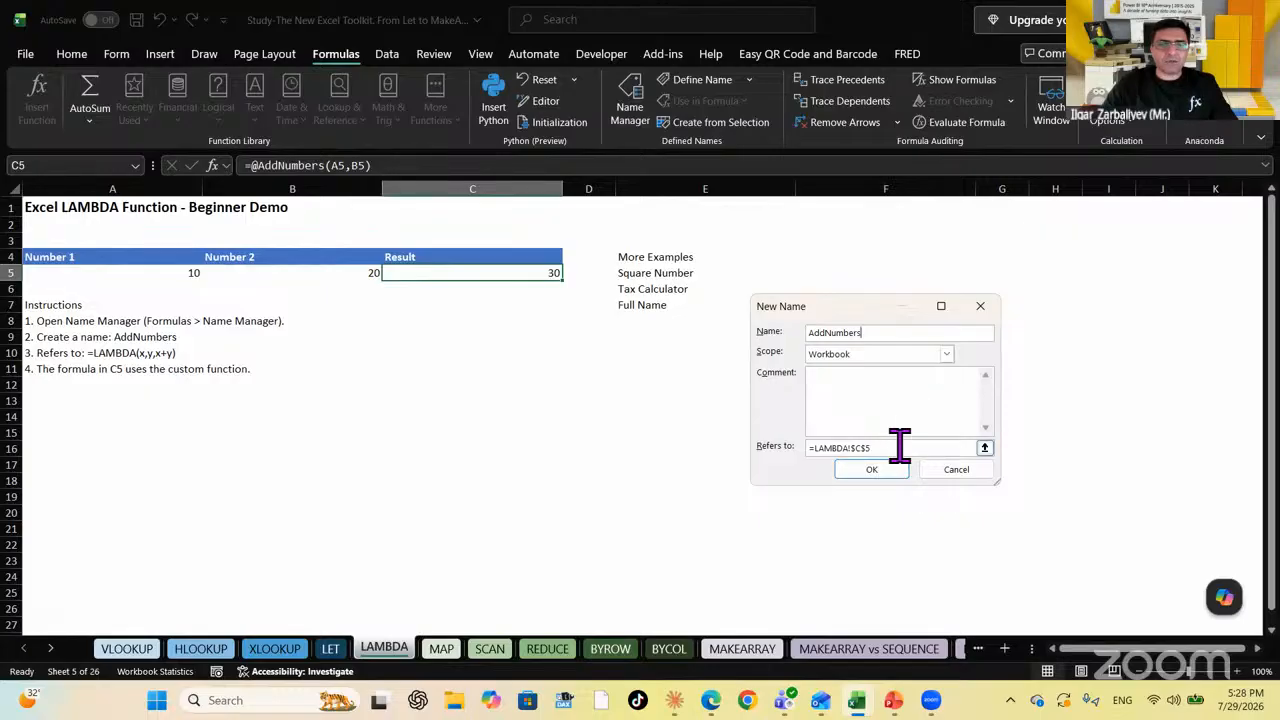
pyautogui.moveTo(900, 447); pyautogui.dragTo(720, 431)
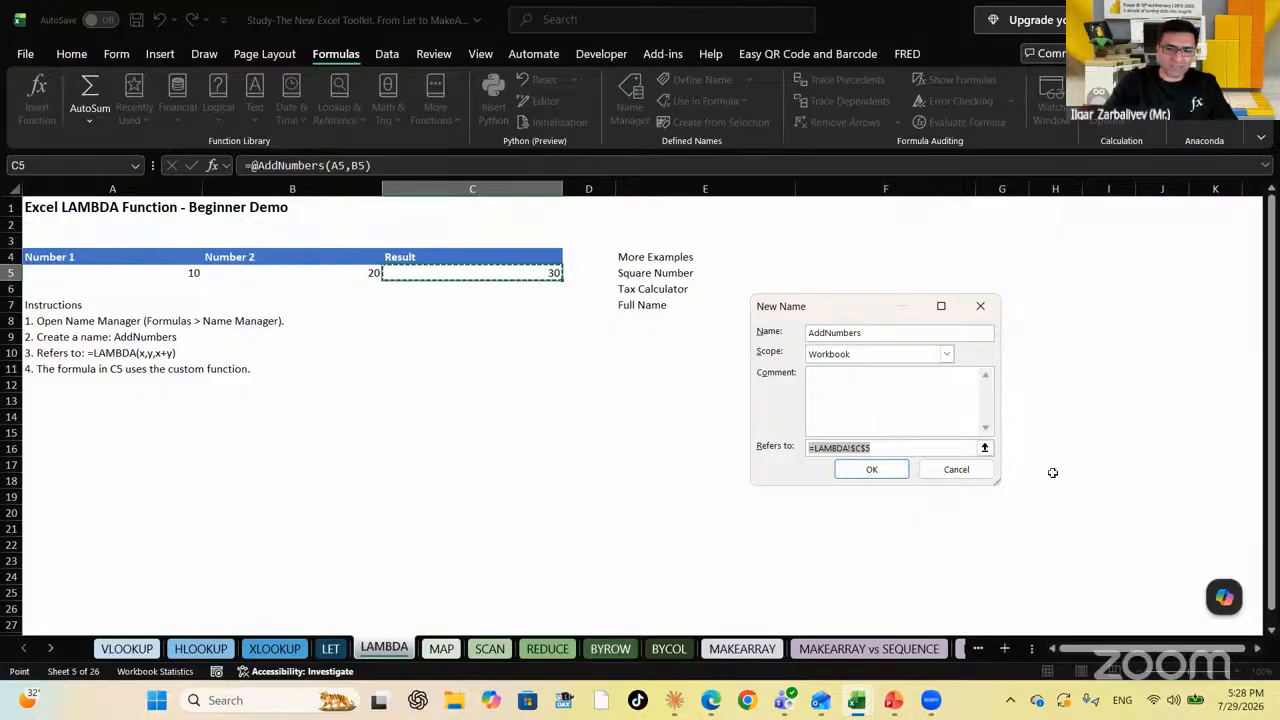
pyautogui.write('=Lambda')
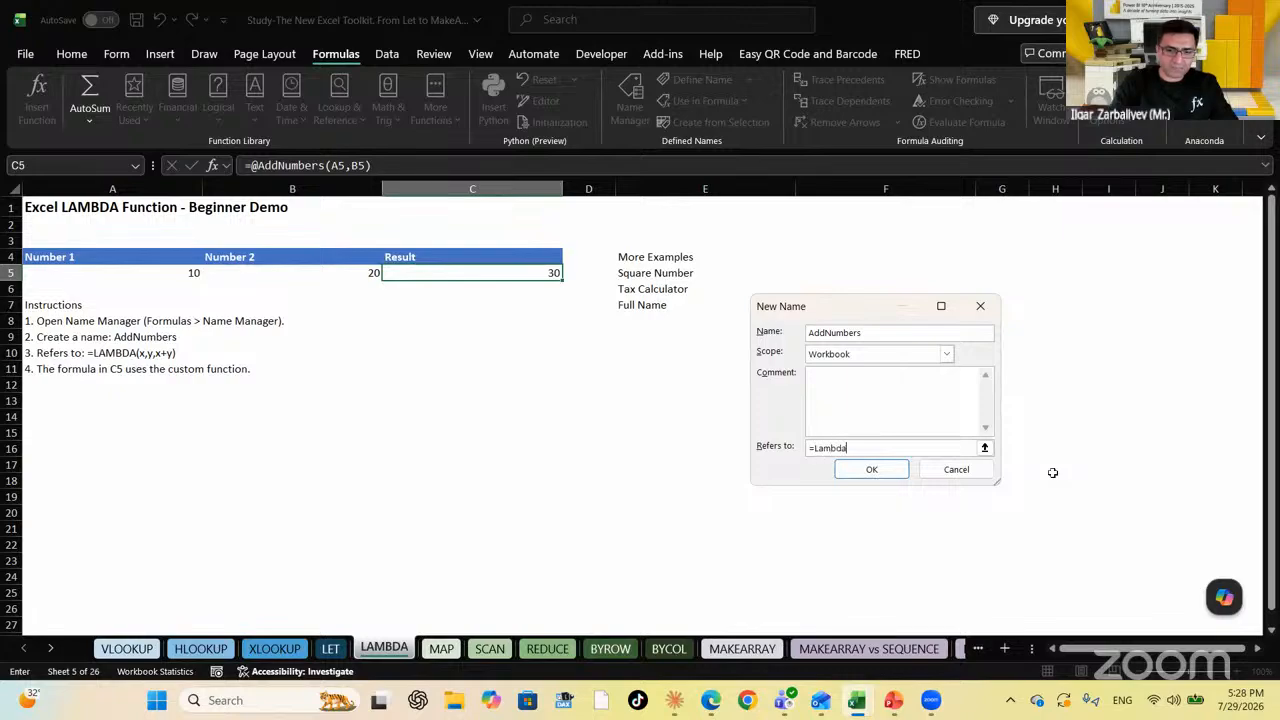
pyautogui.write('(')
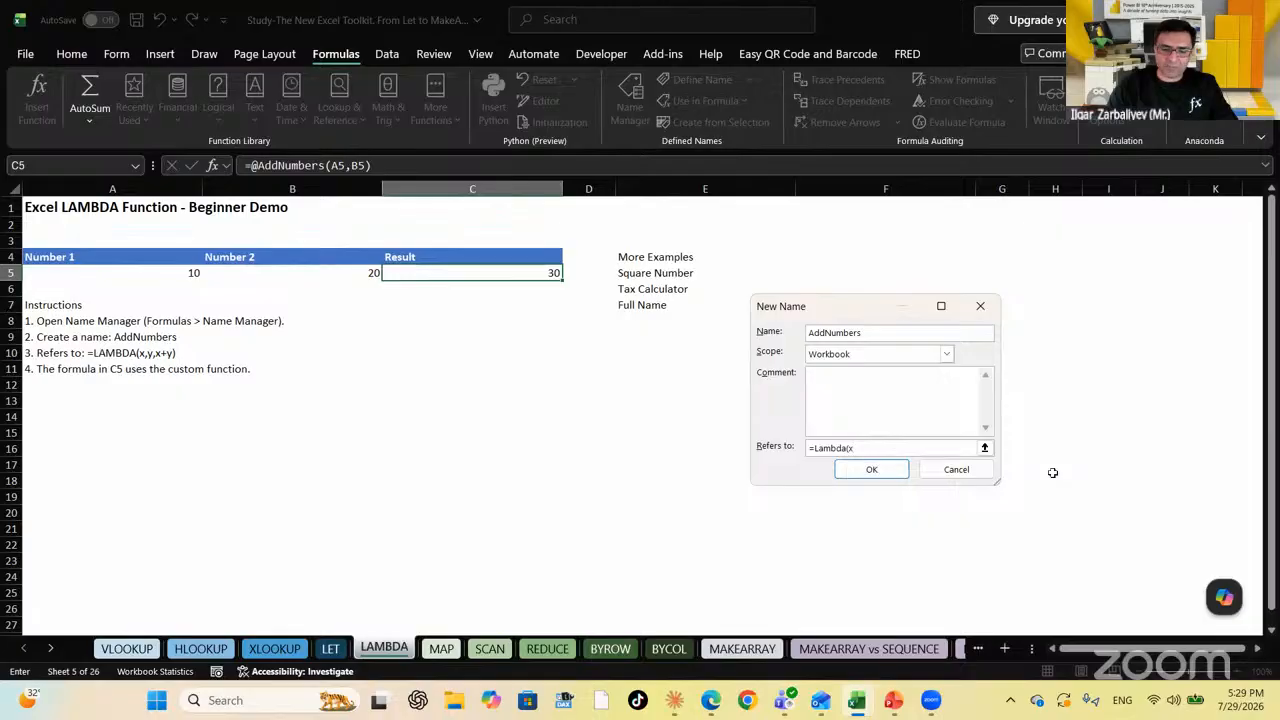
pyautogui.write('x,')
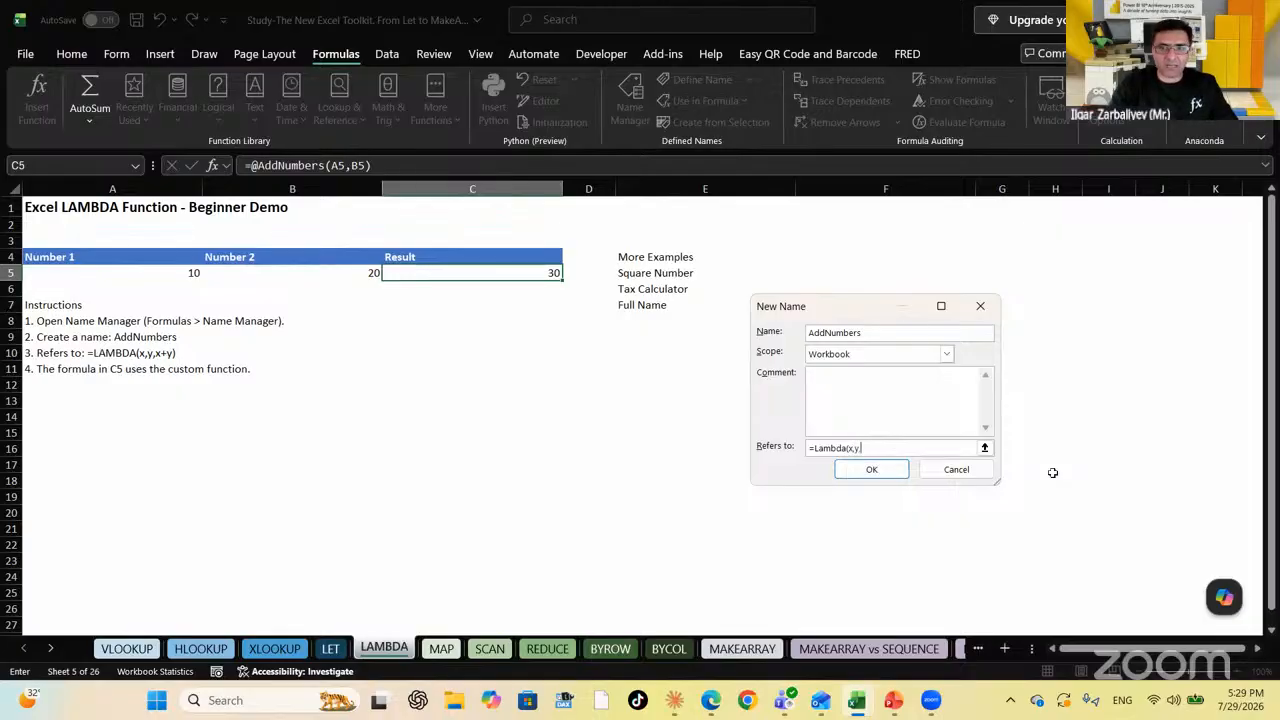
pyautogui.write('y,')
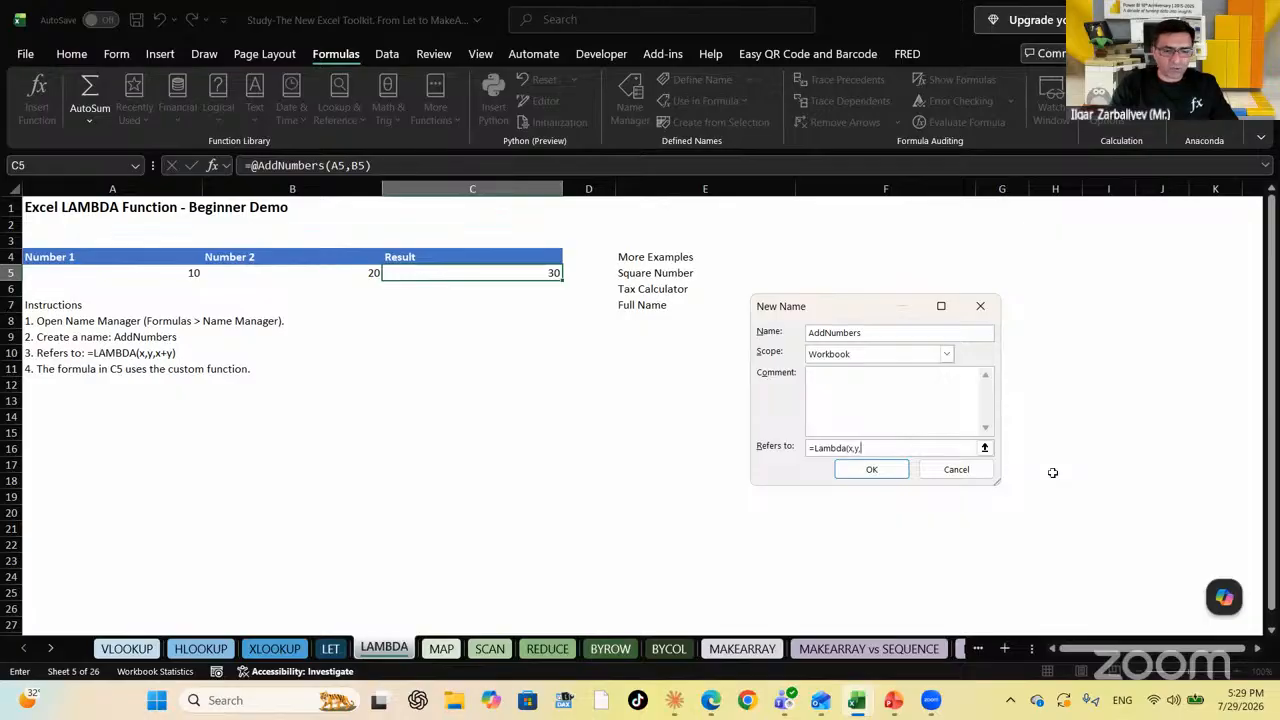
pyautogui.write('x+y')
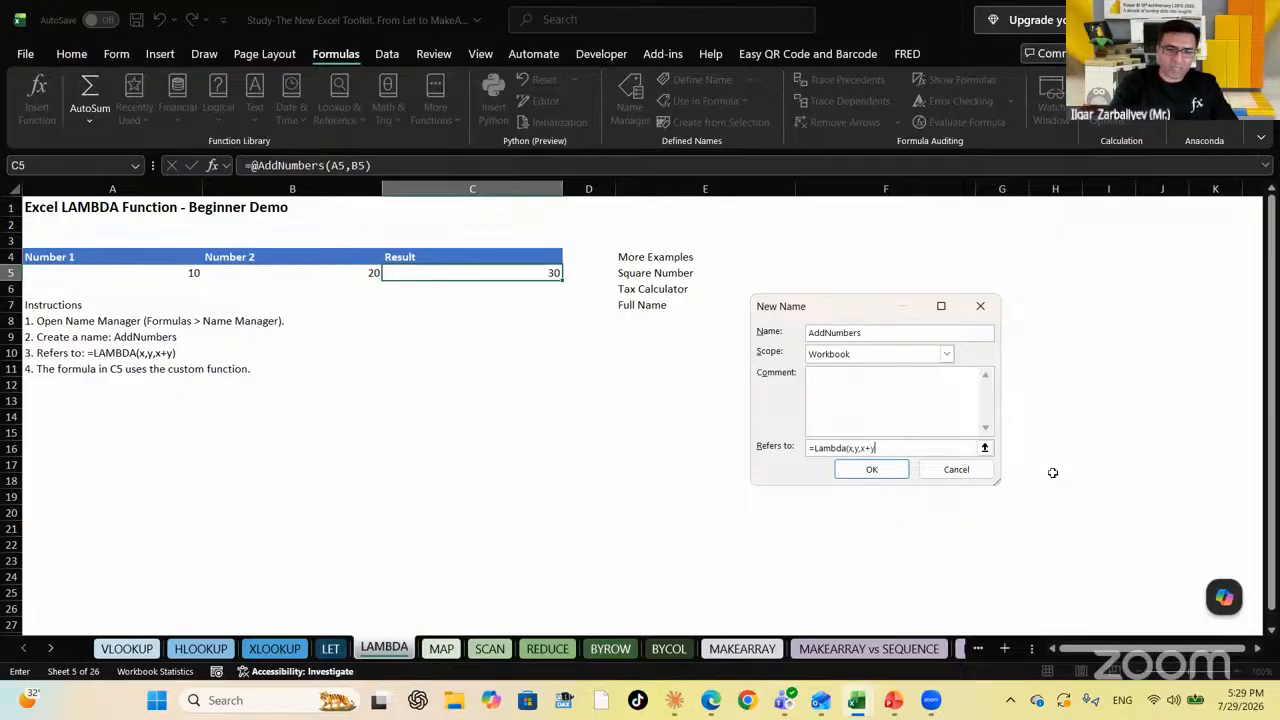
pyautogui.click(890, 473)
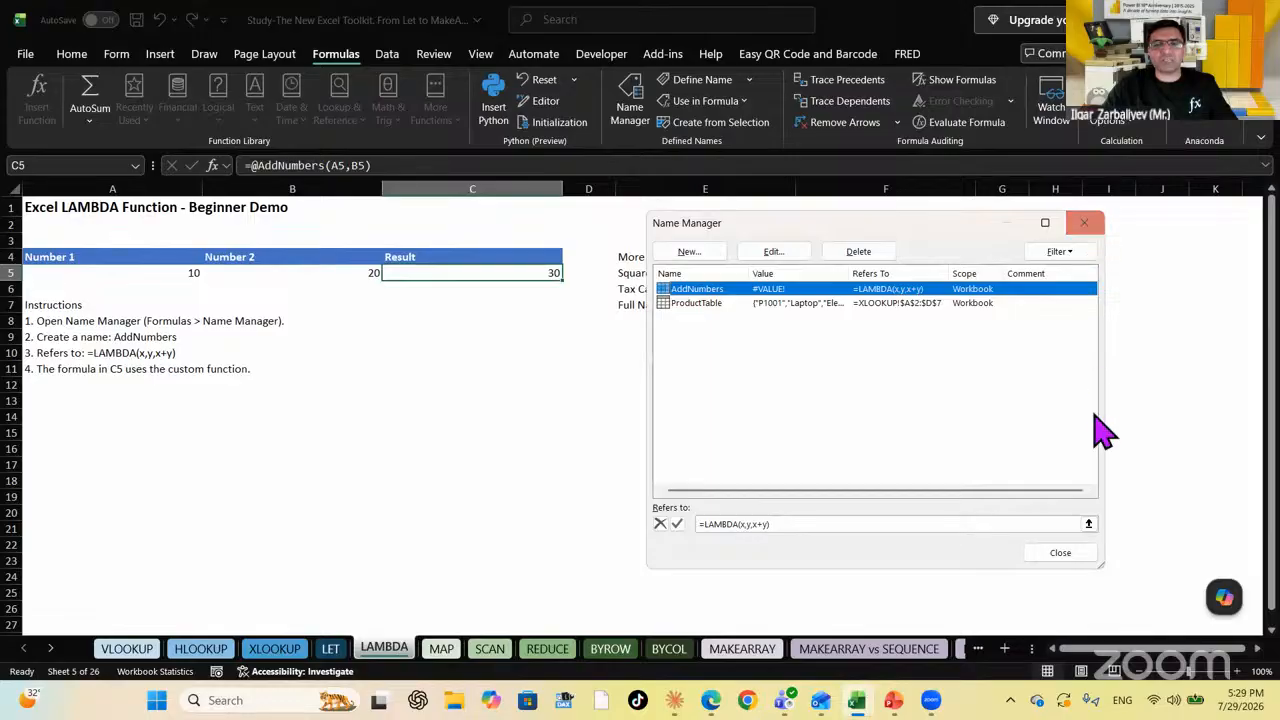
pyautogui.click(1060, 553)
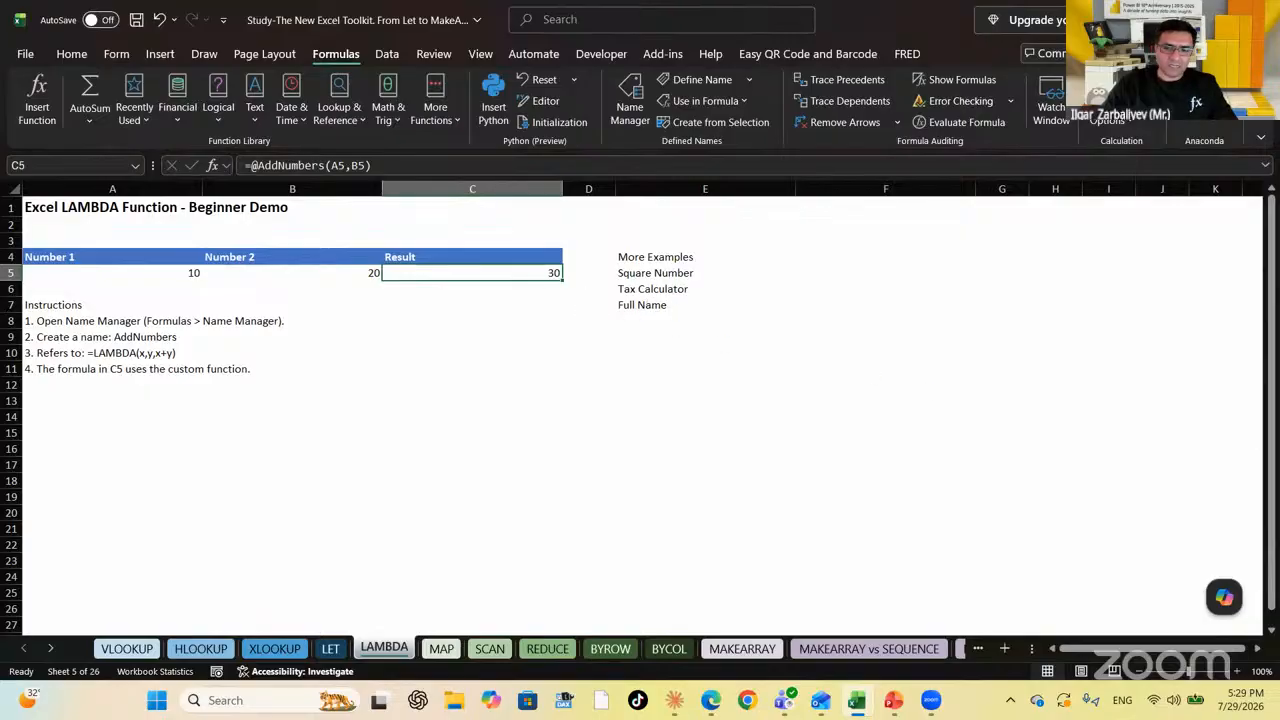
# Re-enter =AddNumbers(A5,B5) in C5 so it returns 30 from 10 and 20
pyautogui.press('Delete')
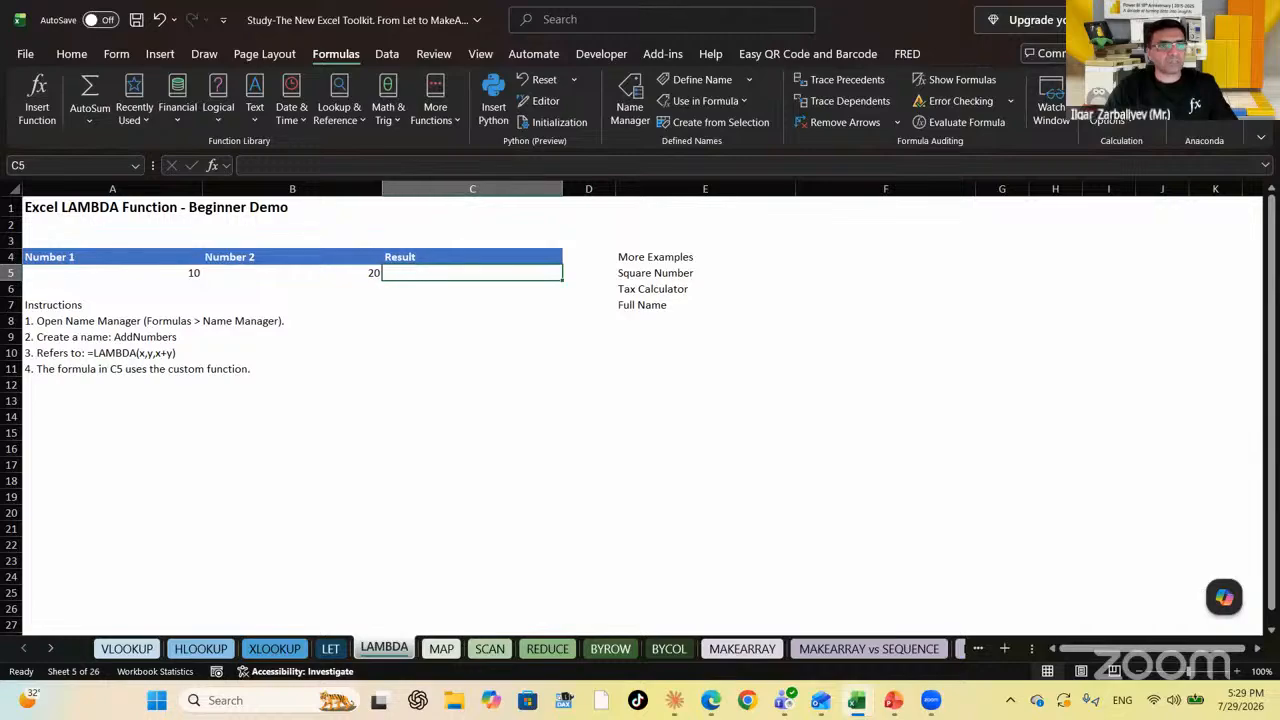
pyautogui.write('=')
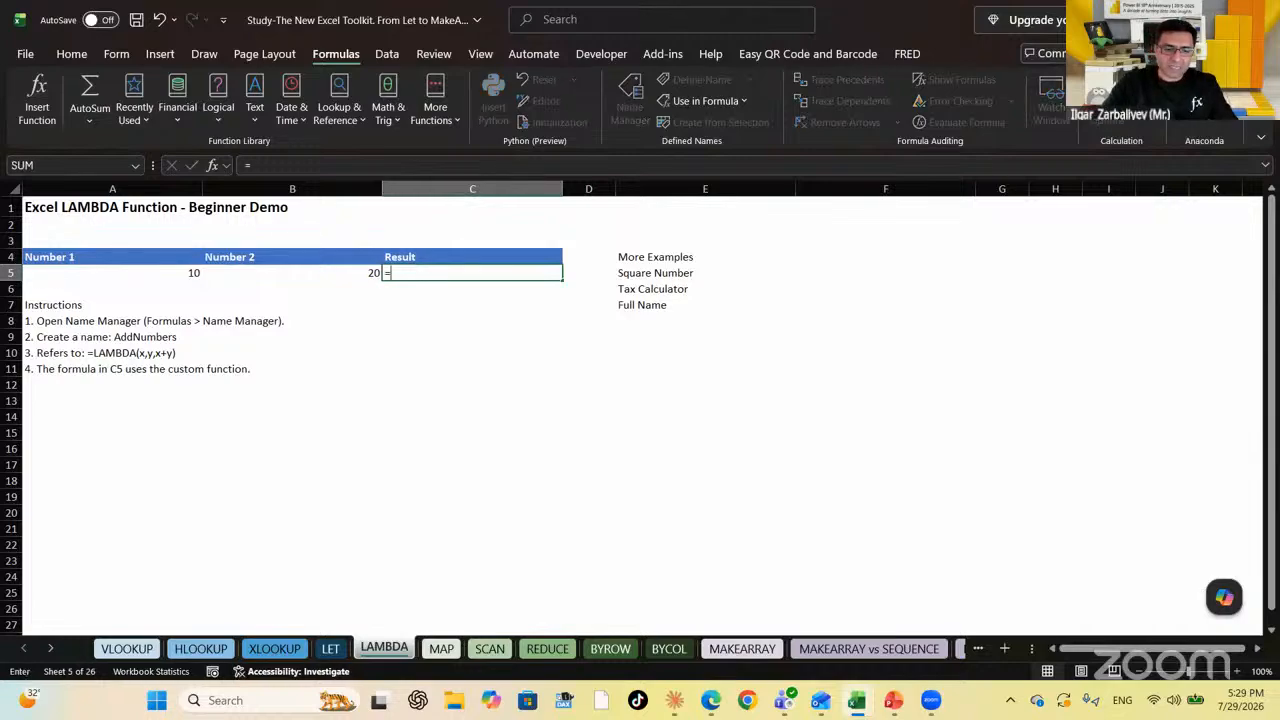
pyautogui.write('add')
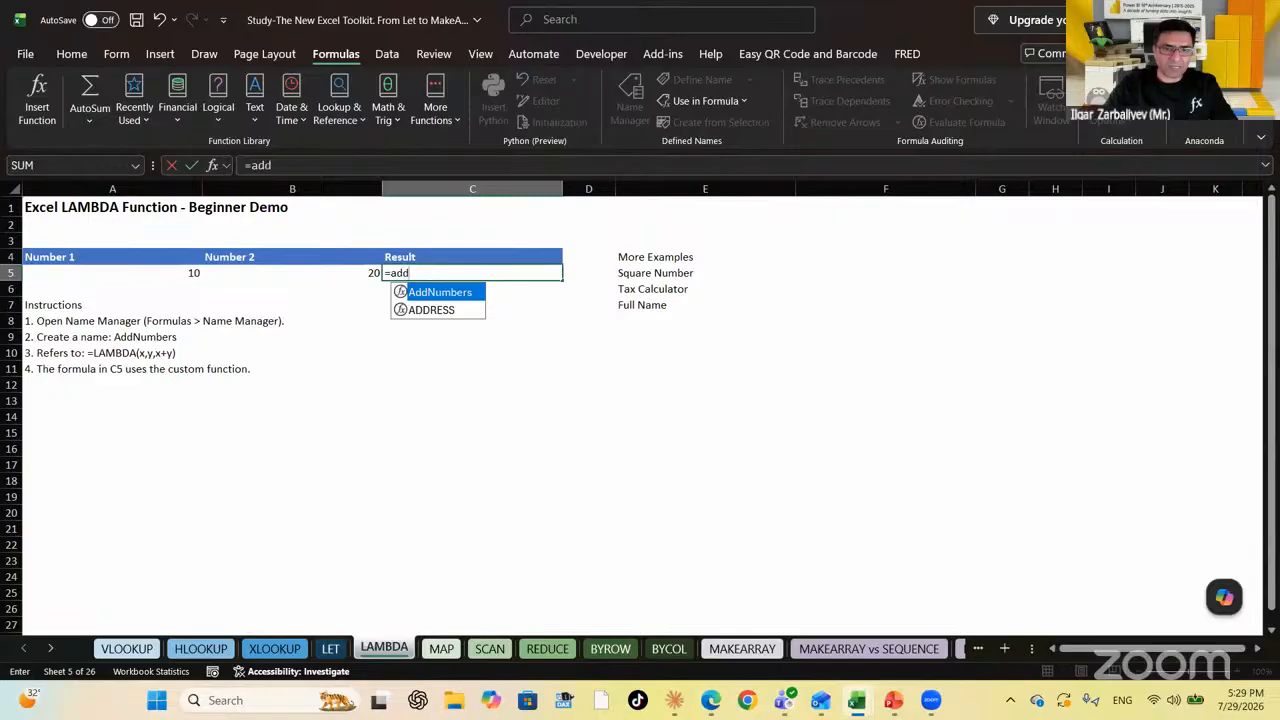
pyautogui.doubleClick(432, 292)
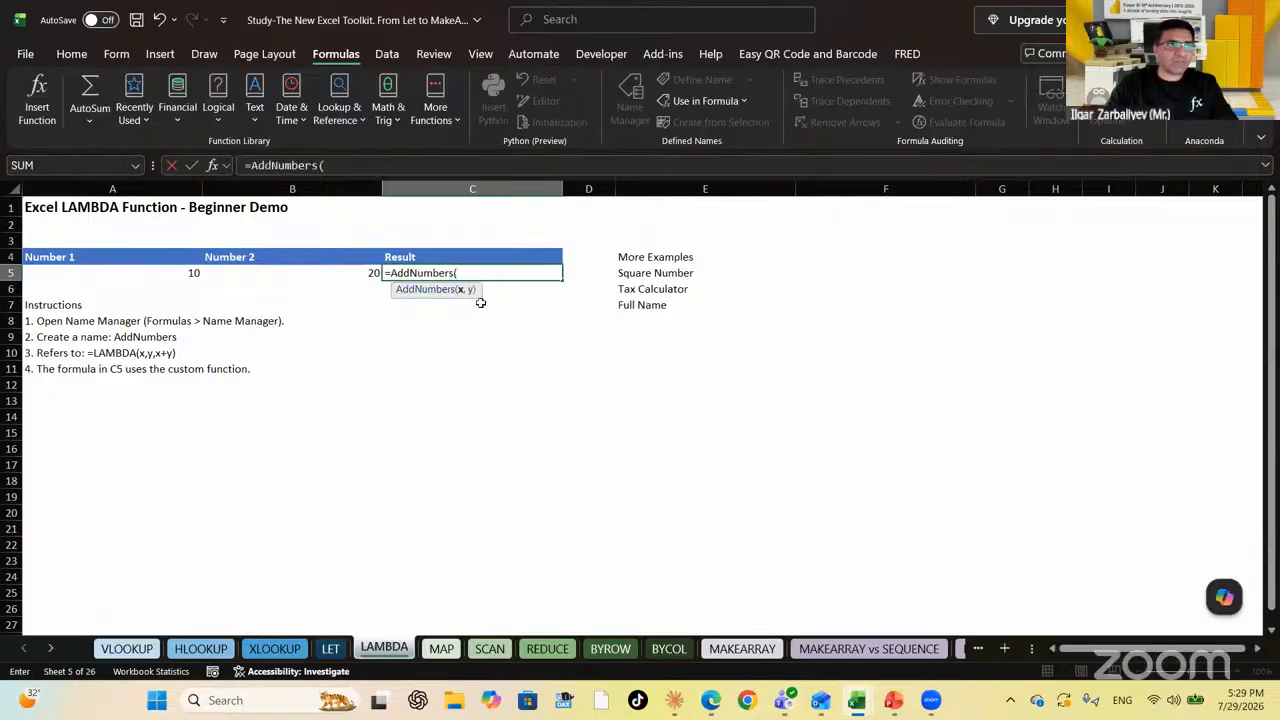
pyautogui.click(186, 277)
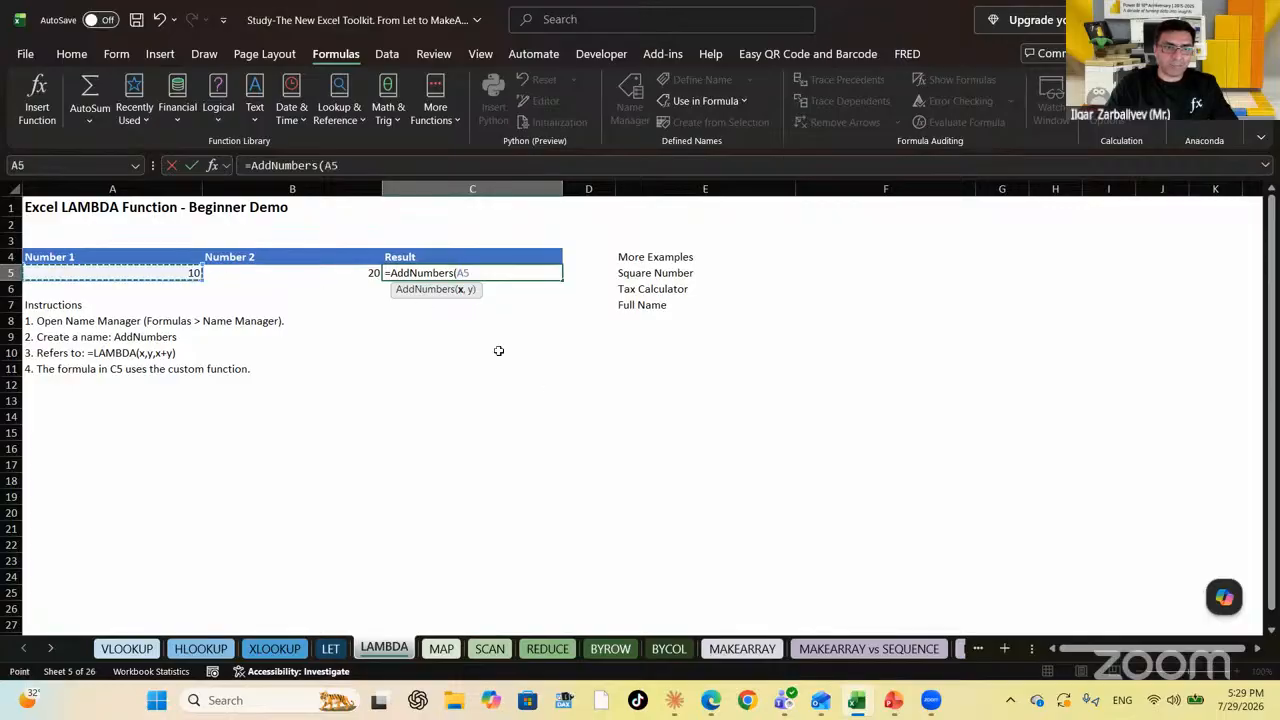
pyautogui.write(',')
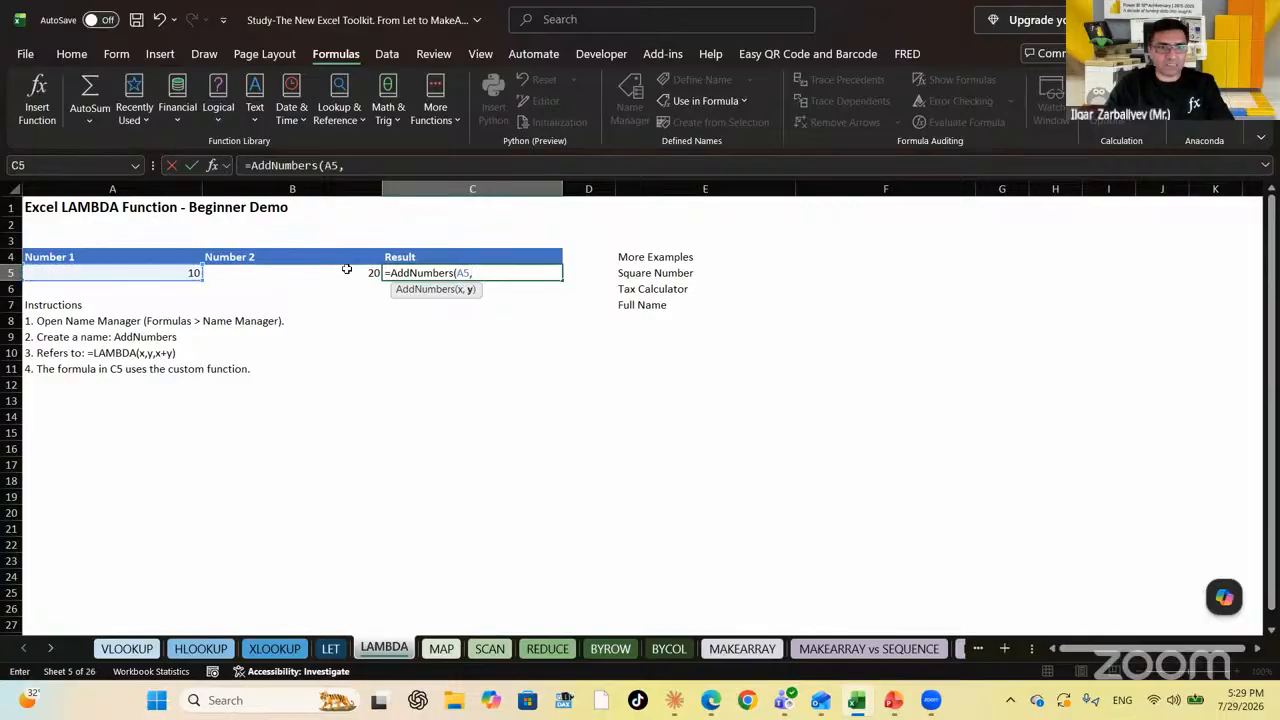
pyautogui.click(346, 269)
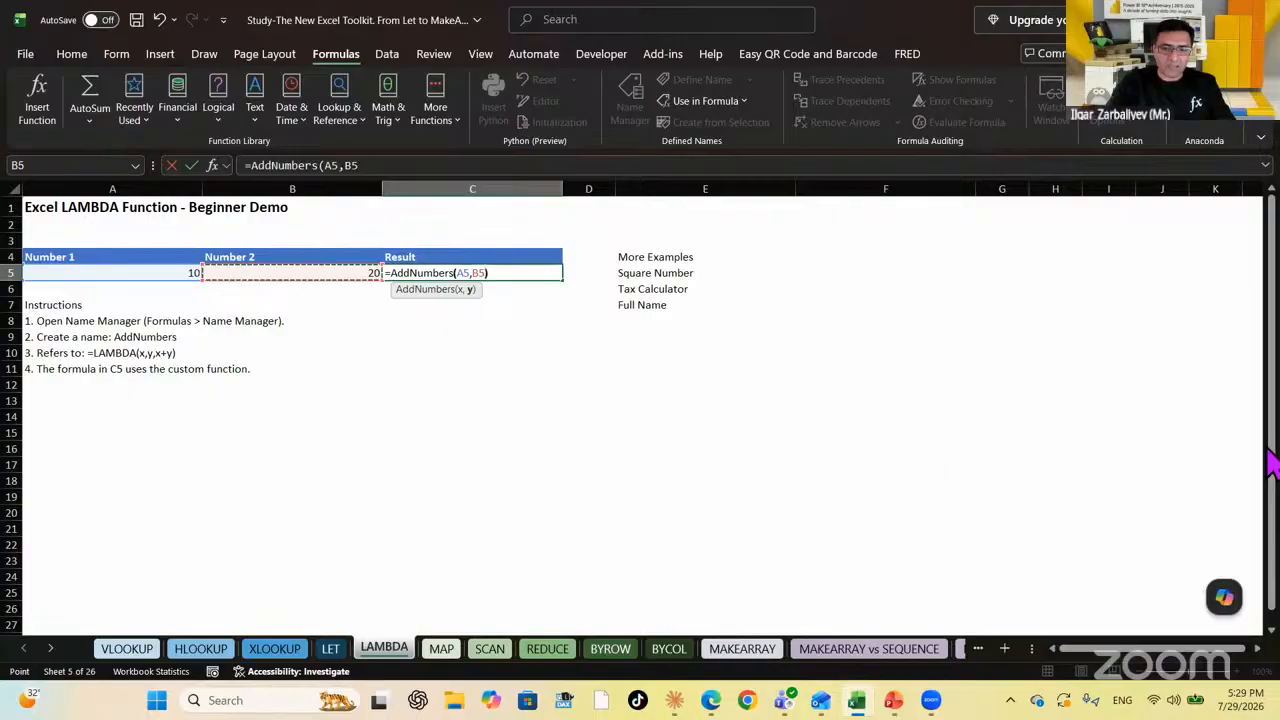
pyautogui.press('Return')
pyautogui.press('Up')
pyautogui.press('Right')
pyautogui.press('Right')
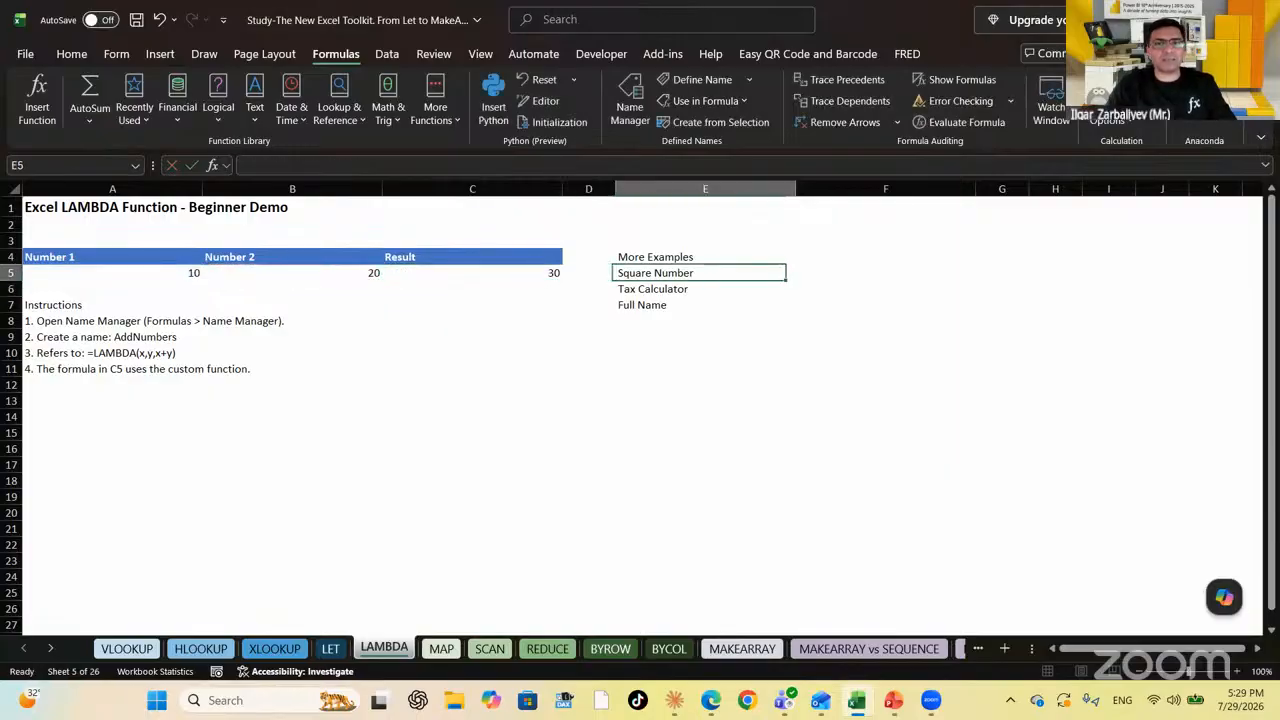
pyautogui.press('Left')
pyautogui.press('Left')
pyautogui.press('Down')
pyautogui.press('Down')
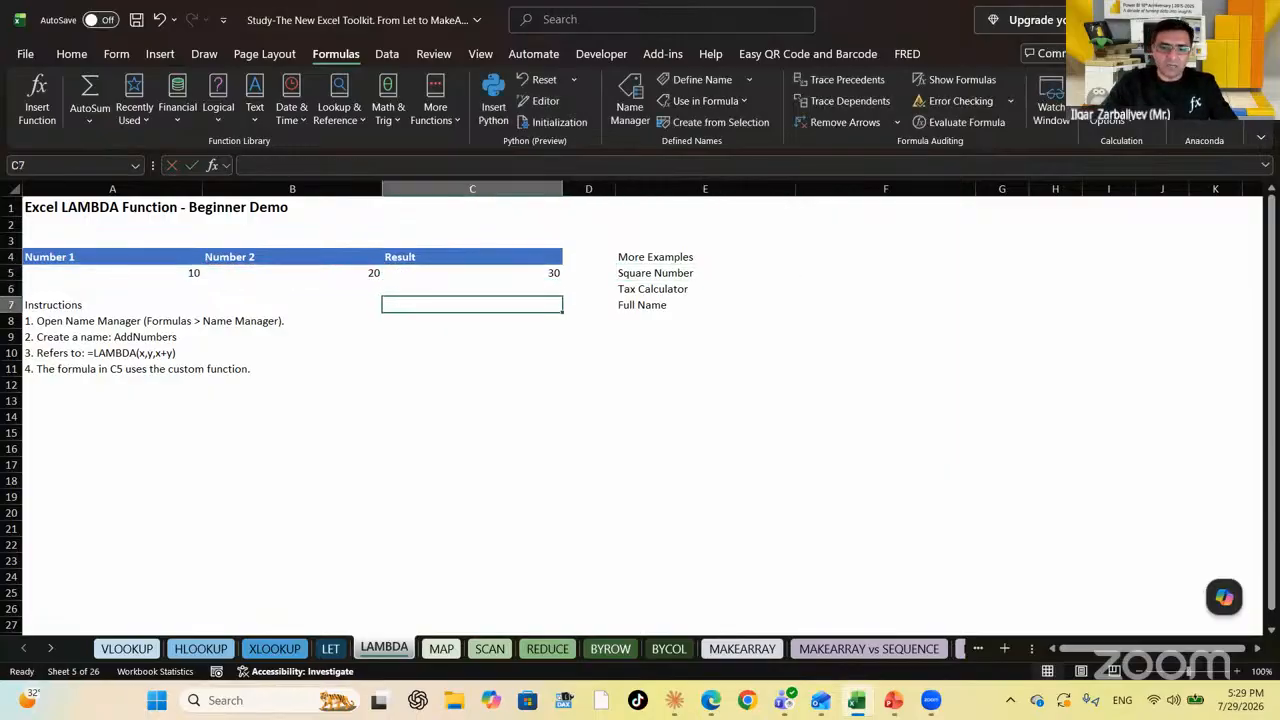
# Enter =FORMULATEXT(C5) in C7 and compare it with C5's formula
pyautogui.write('=form')
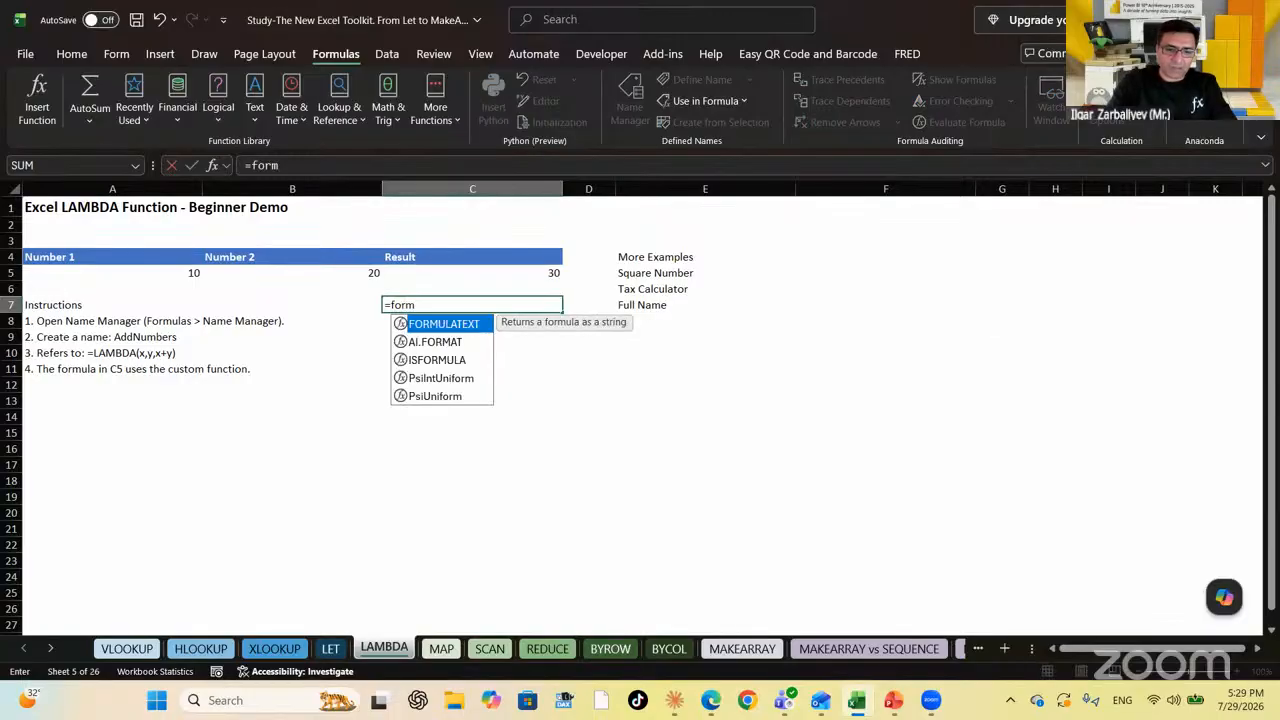
pyautogui.write('u')
pyautogui.press('Tab')
pyautogui.press('Up')
pyautogui.press('Up')
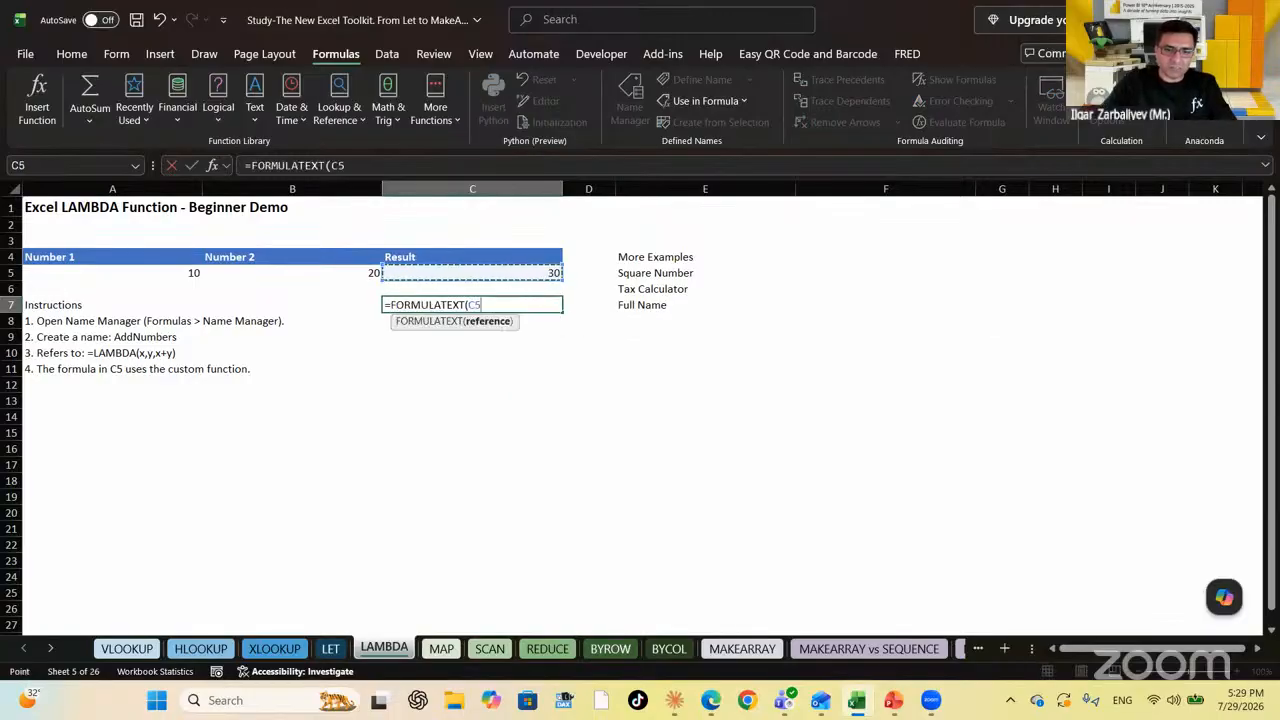
pyautogui.press('Return')
pyautogui.press('Up')
pyautogui.press('Up')
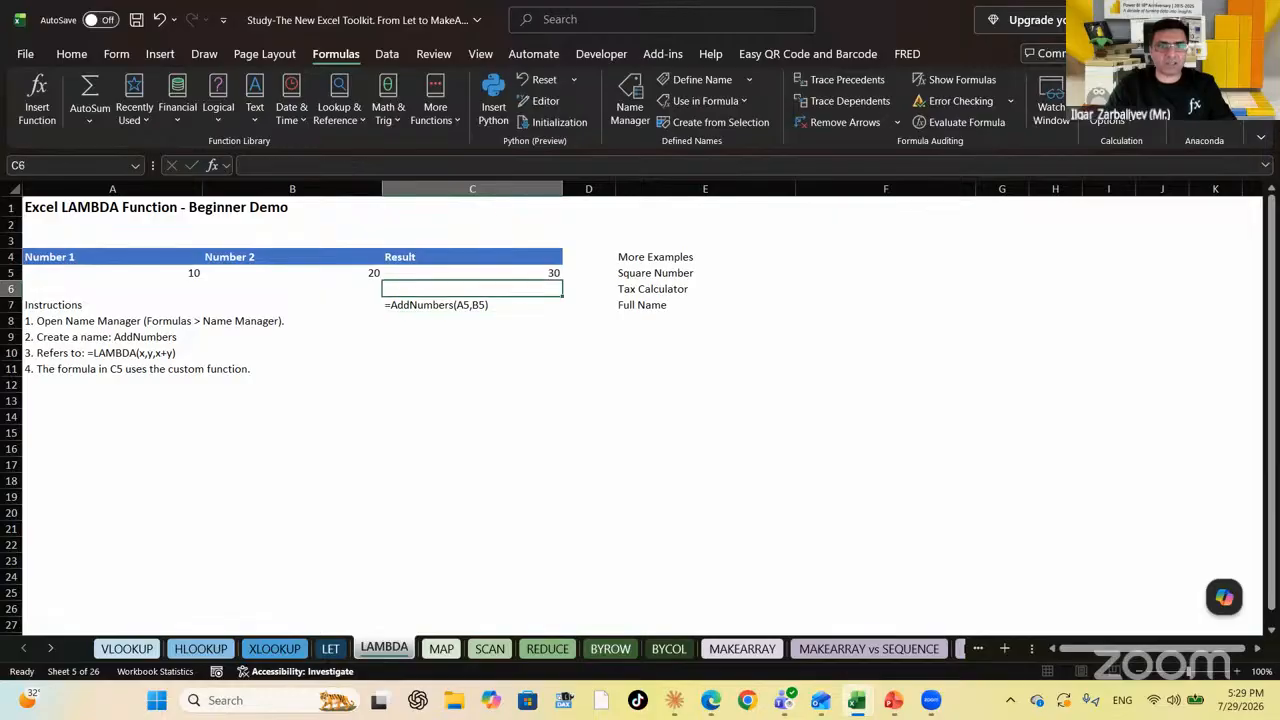
pyautogui.press('Down')
pyautogui.press('Up')
pyautogui.press('Up')
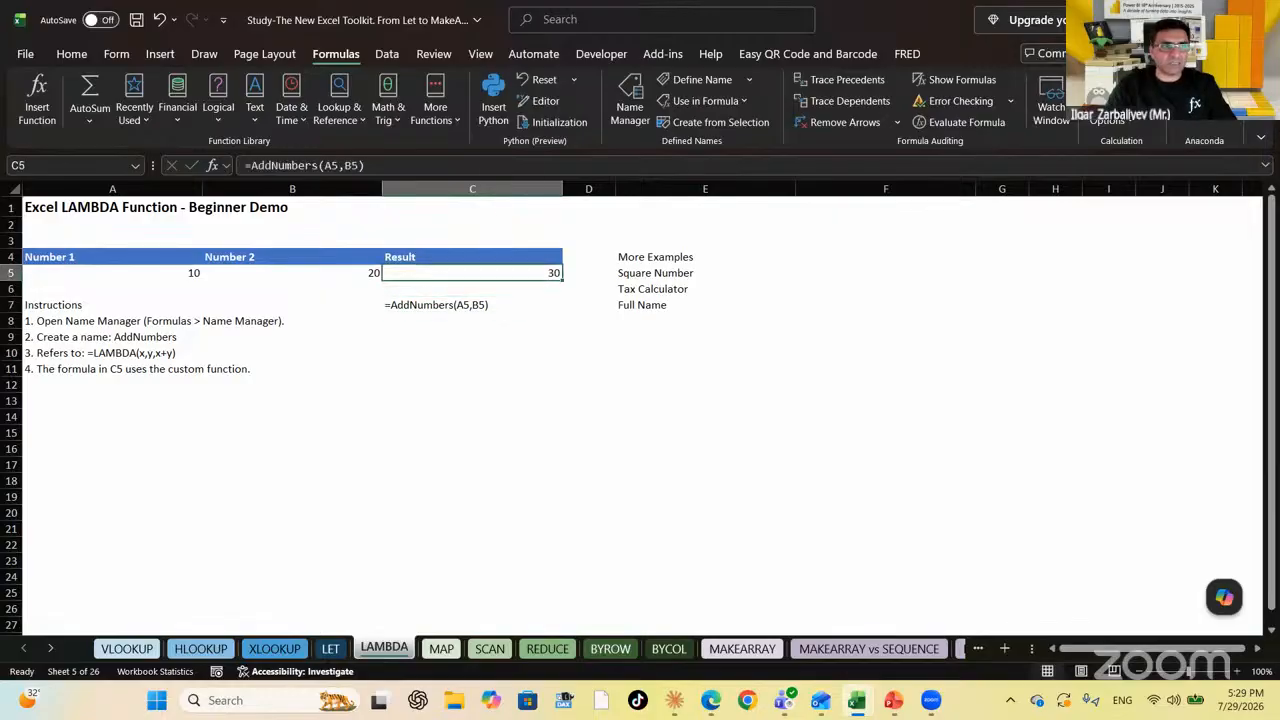
pyautogui.press('Down')
pyautogui.press('Down')
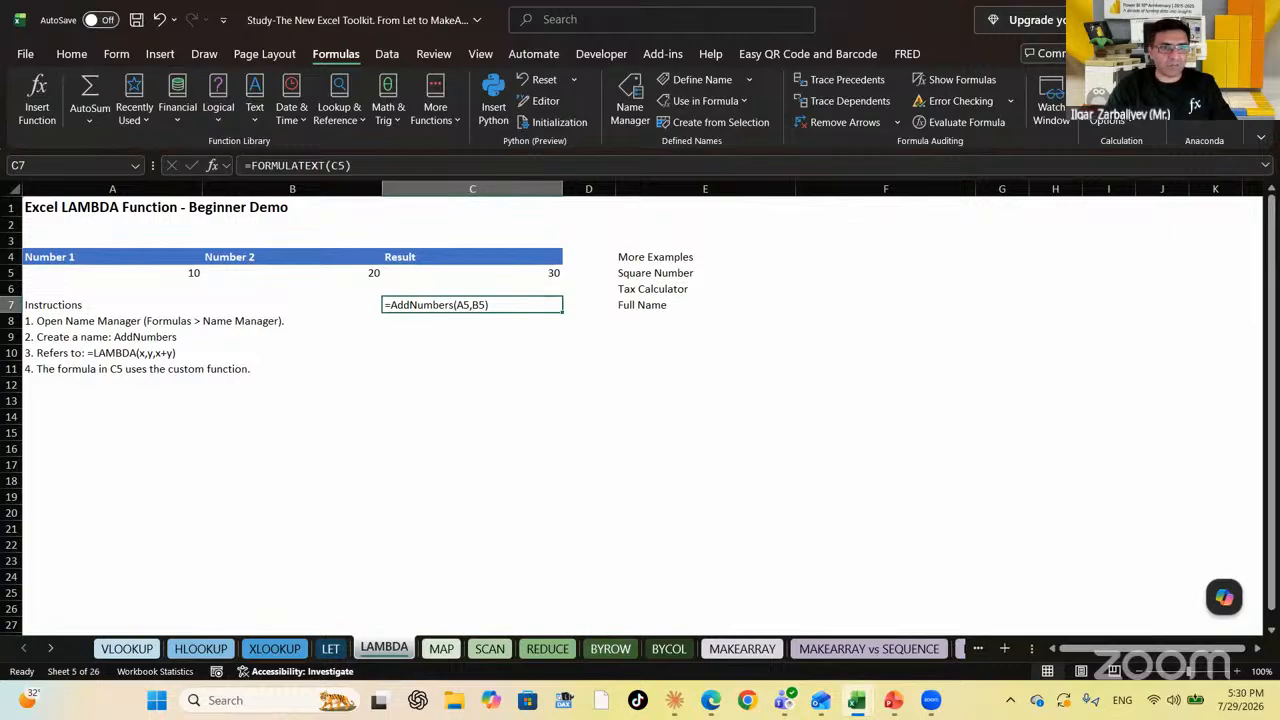
pyautogui.press('Up')
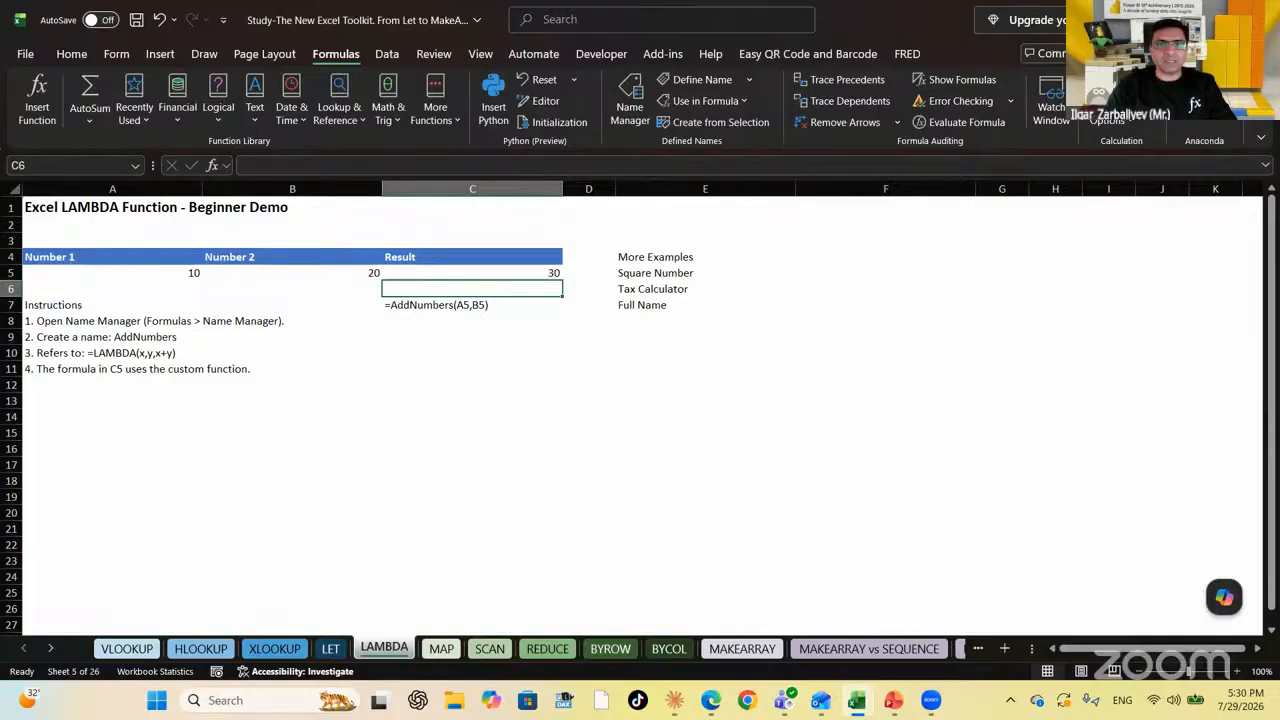
pyautogui.press('Up')
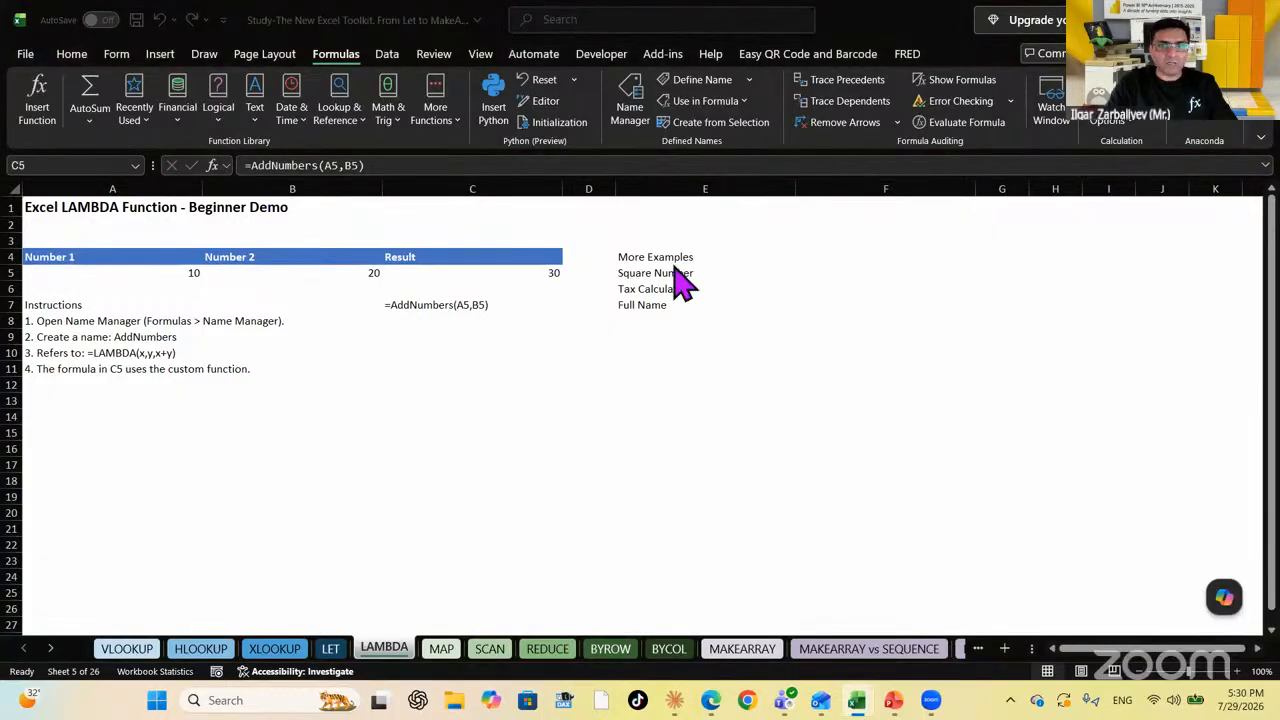
# Move along row 5 to F5, beside the Square Number label
pyautogui.click(754, 274)
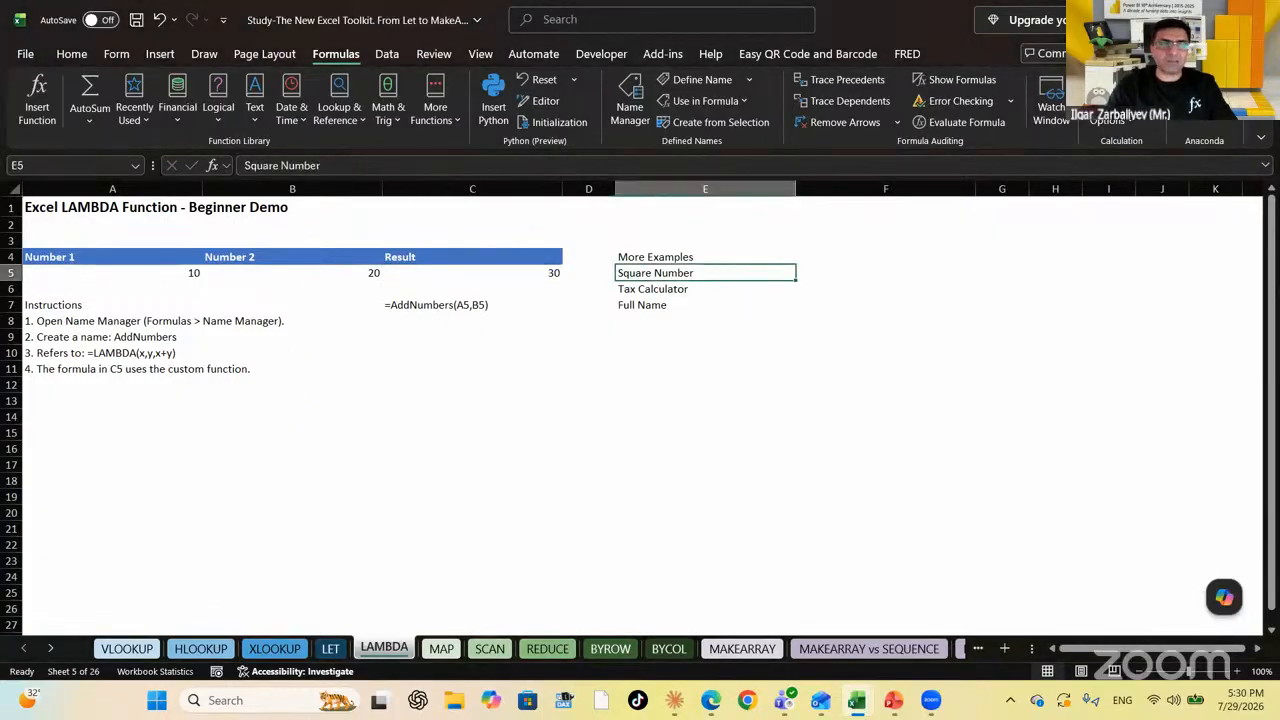
pyautogui.click(885, 273)
pyautogui.click(705, 273)
pyautogui.click(112, 273)
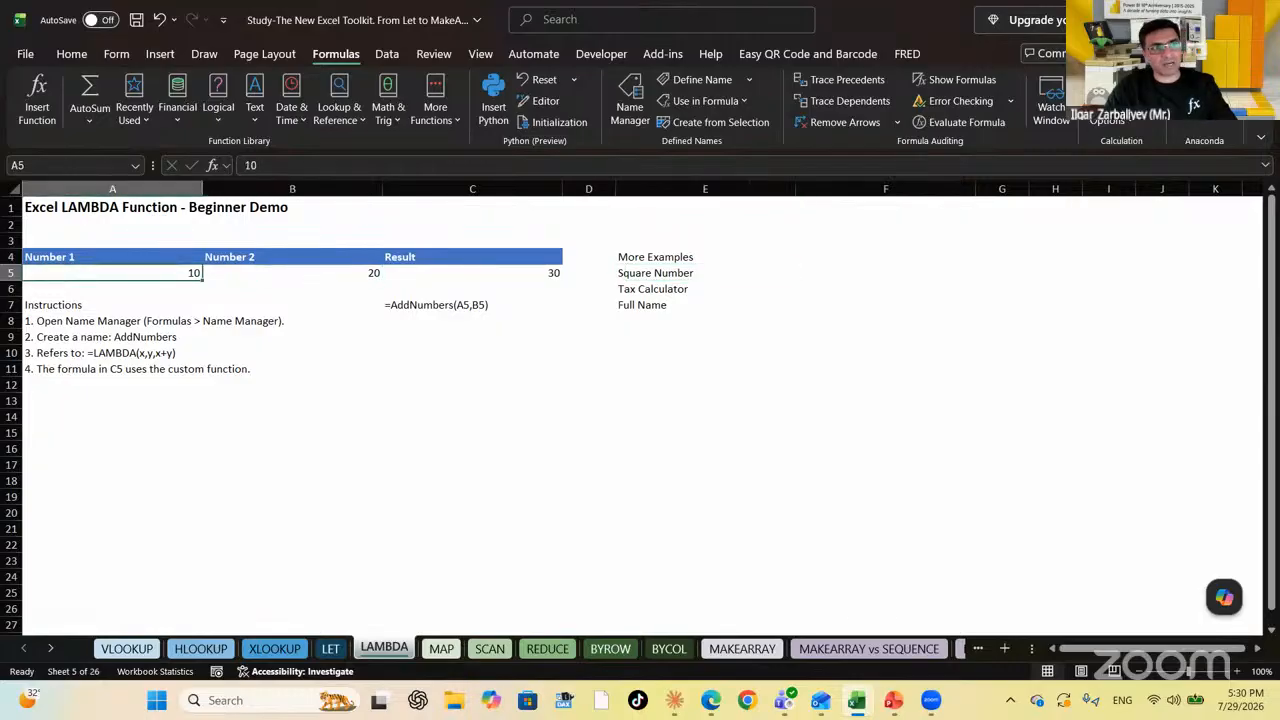
pyautogui.press('Right')
pyautogui.press('Right')
pyautogui.press('Right')
pyautogui.press('Right')
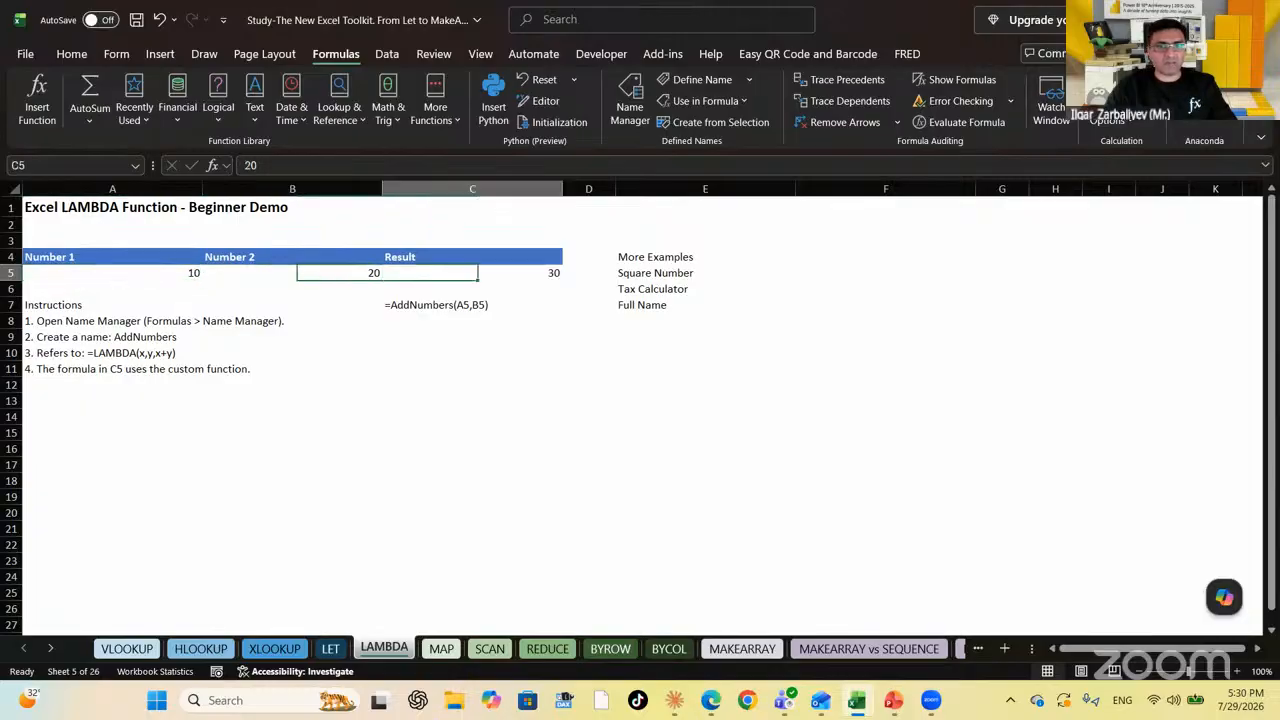
pyautogui.press('Right')
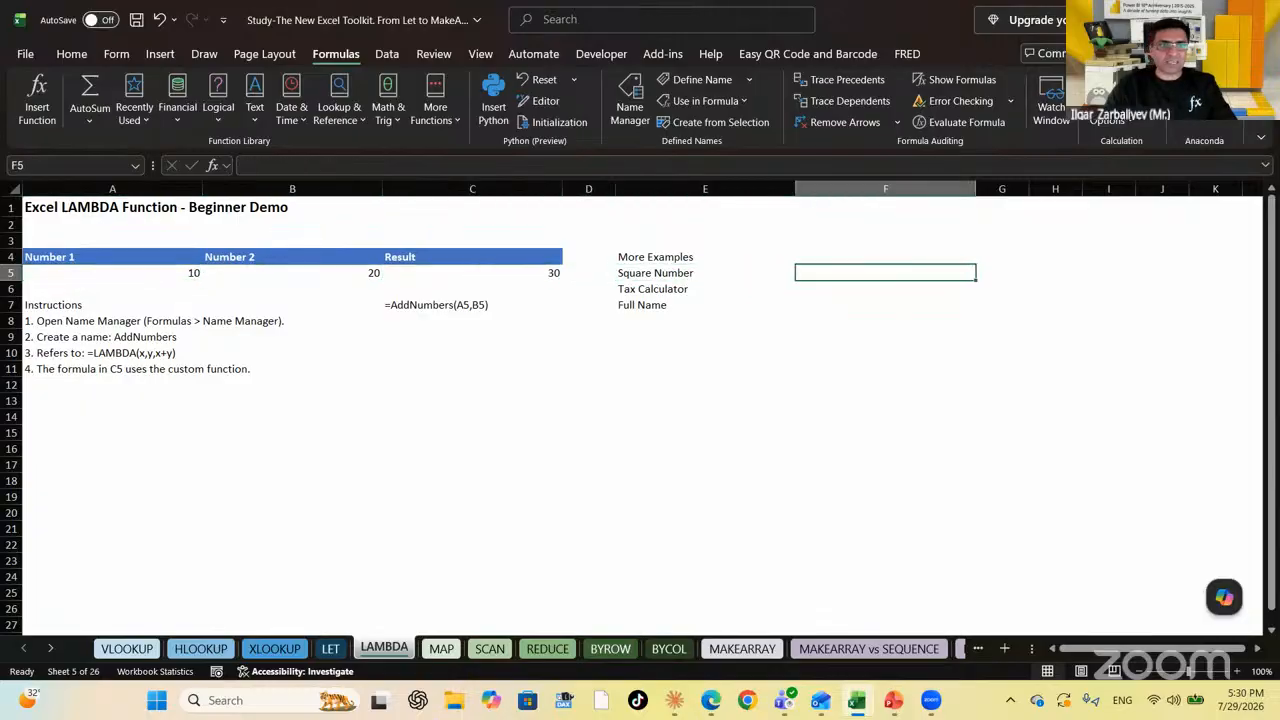
pyautogui.press('Left')
pyautogui.press('Right')
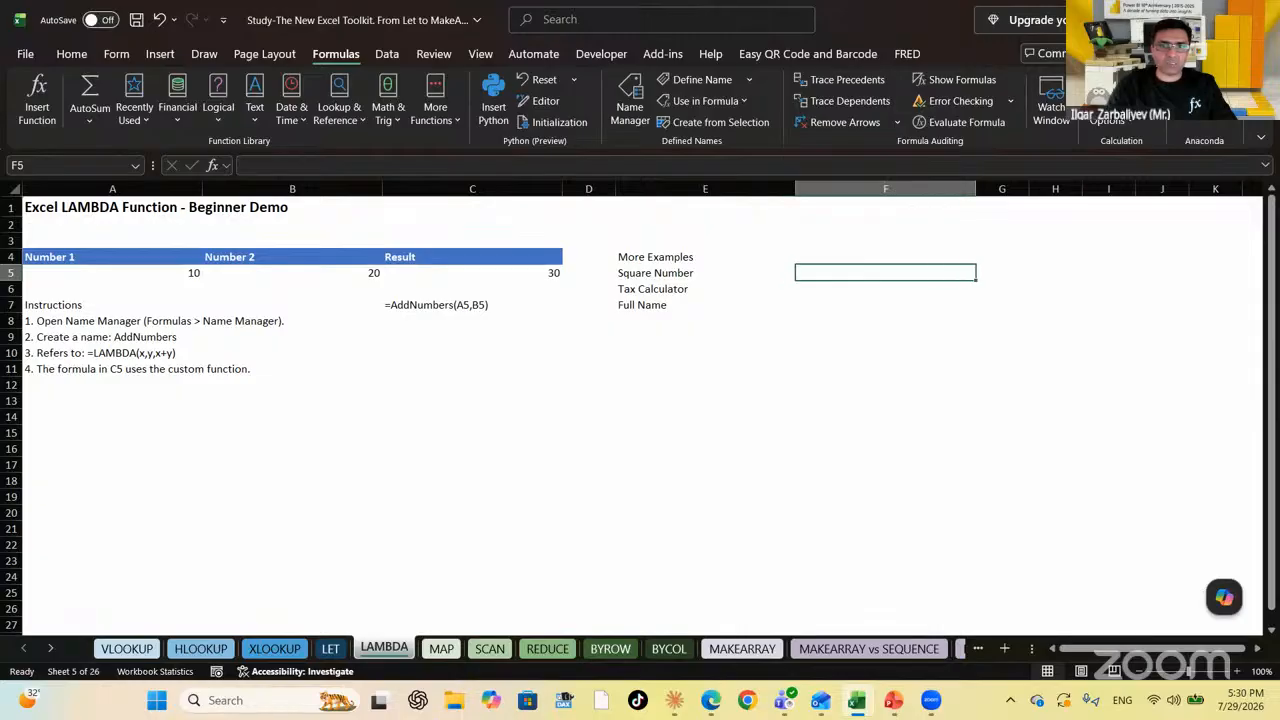
# Enter =LAMBDA(x, x^2) in F5, which shows #CALC!, and inspect it in the formula bar
pyautogui.write('=')
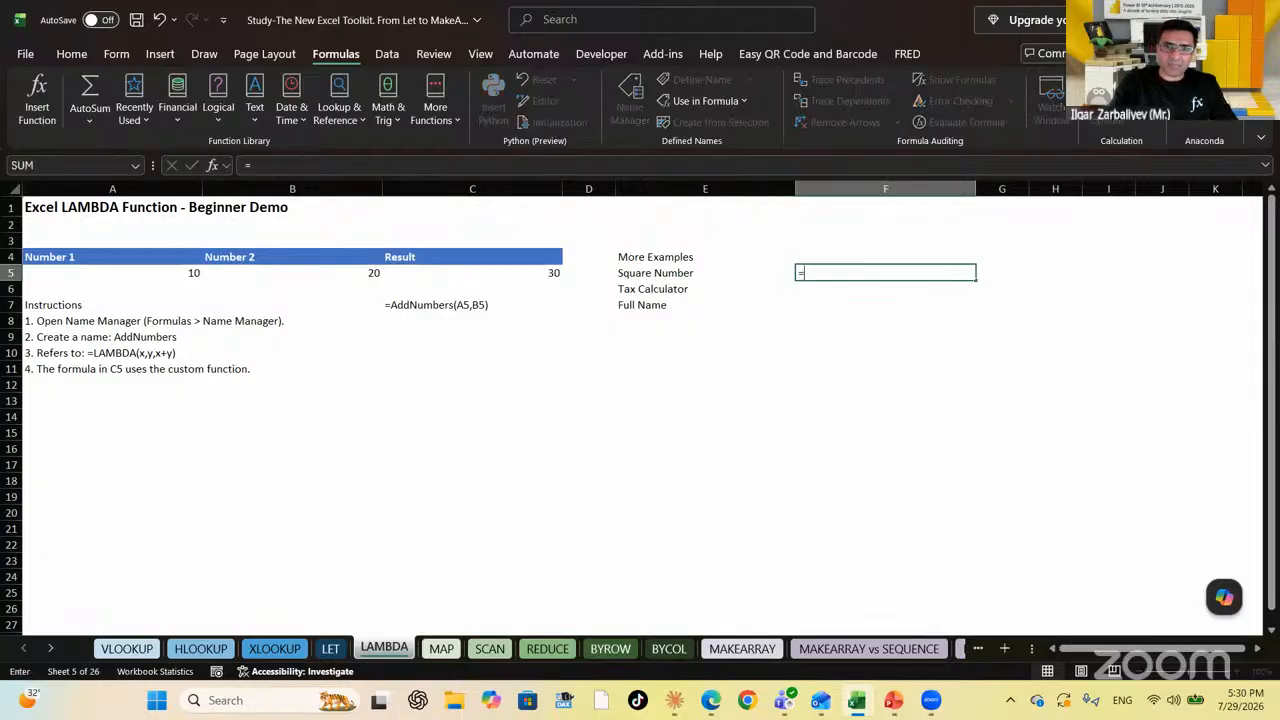
pyautogui.write('lambda')
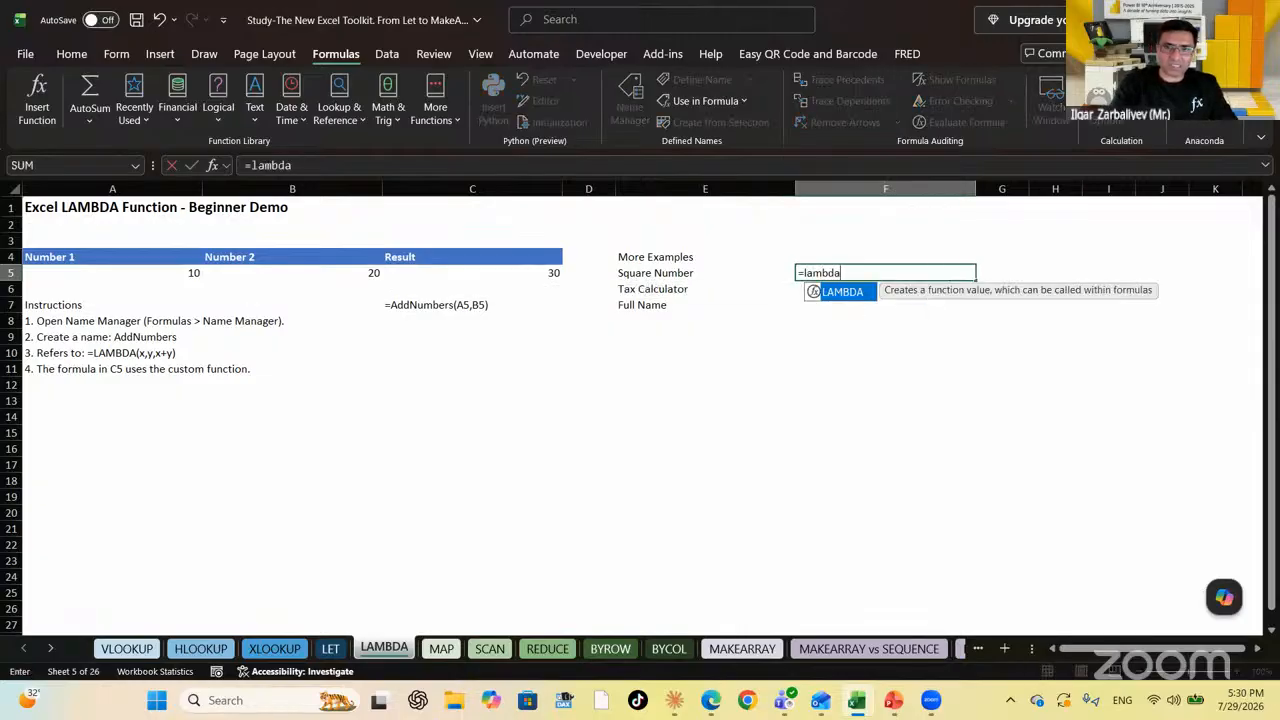
pyautogui.press('Tab')
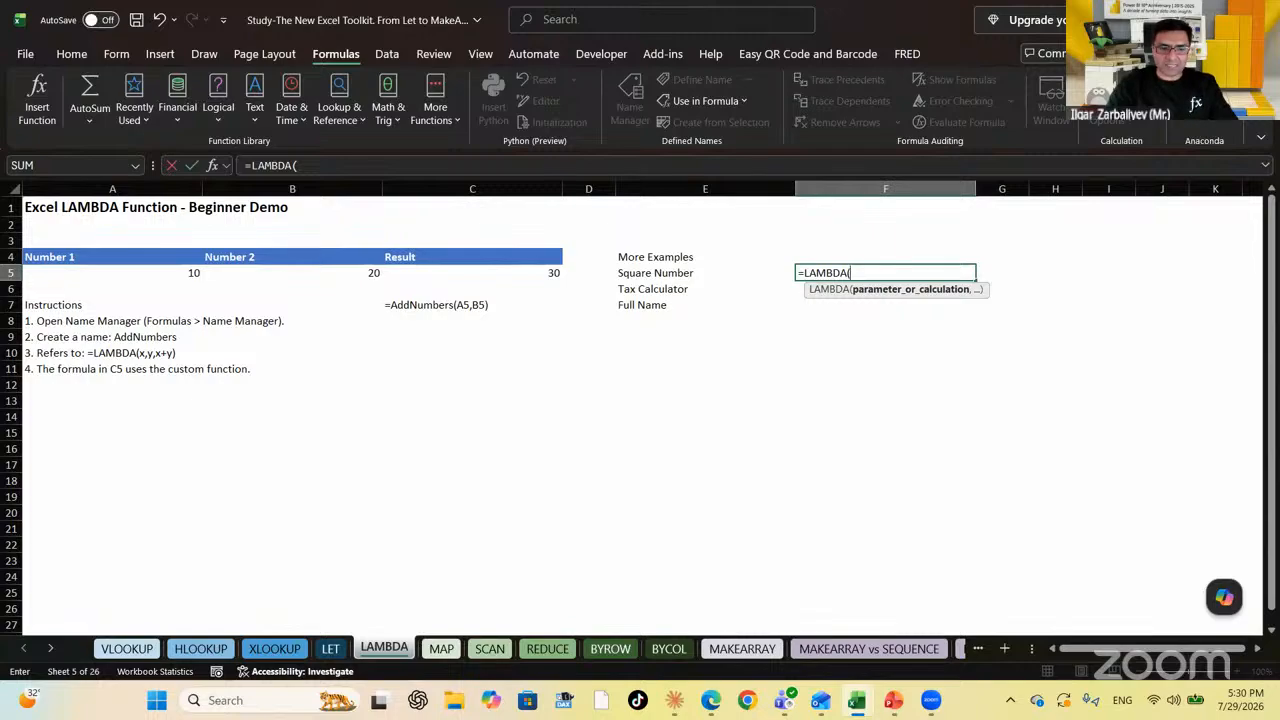
pyautogui.write('x,y,')
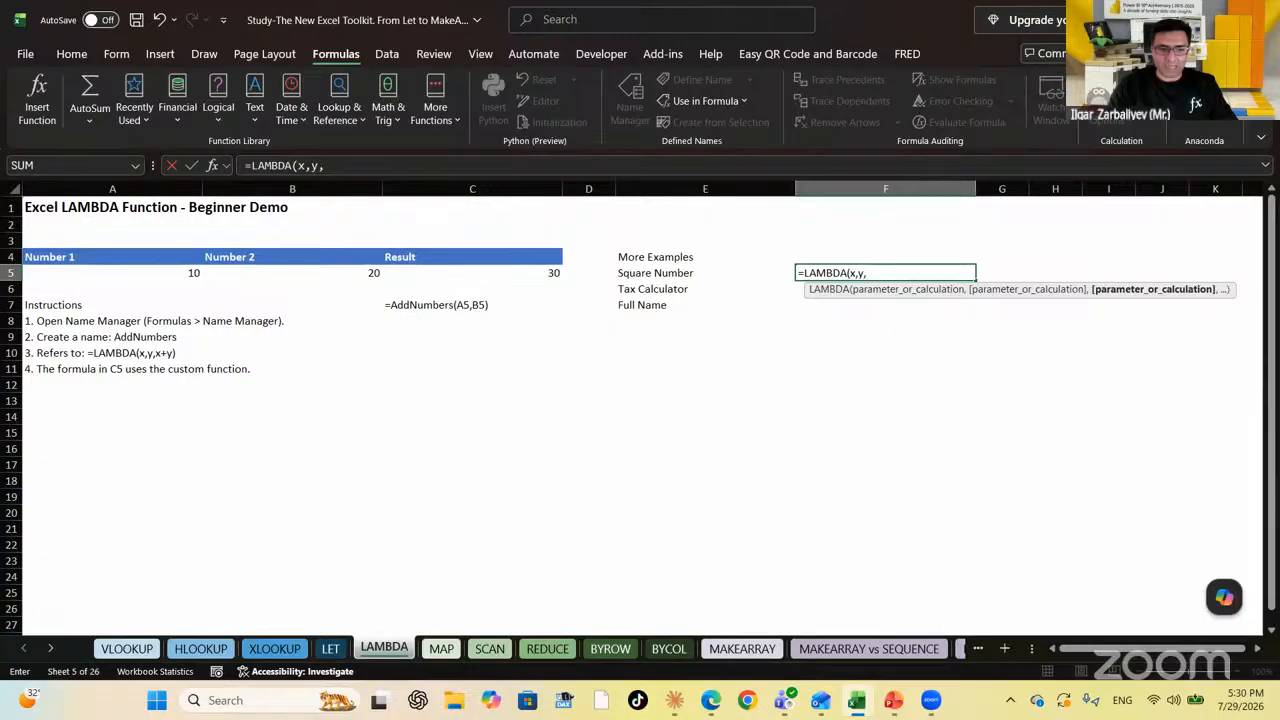
pyautogui.write('x^')
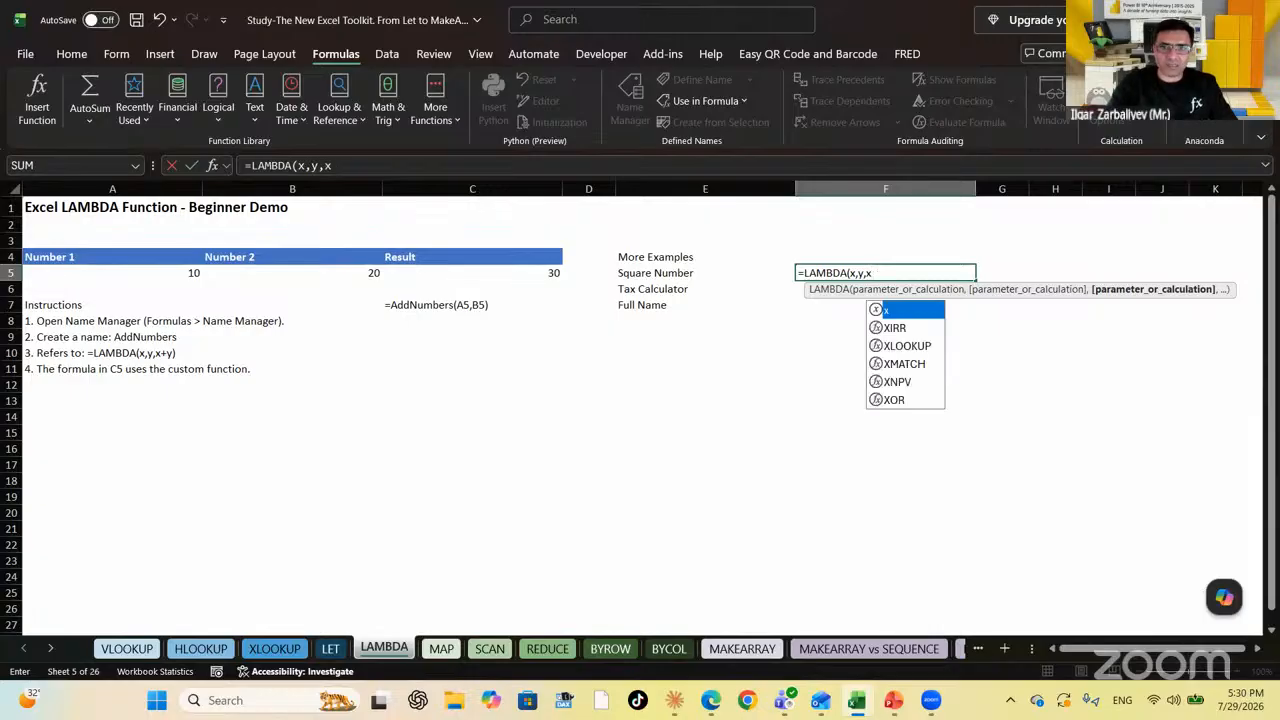
pyautogui.press('BackSpace')
pyautogui.press('BackSpace')
pyautogui.press('BackSpace')
pyautogui.press('BackSpace')
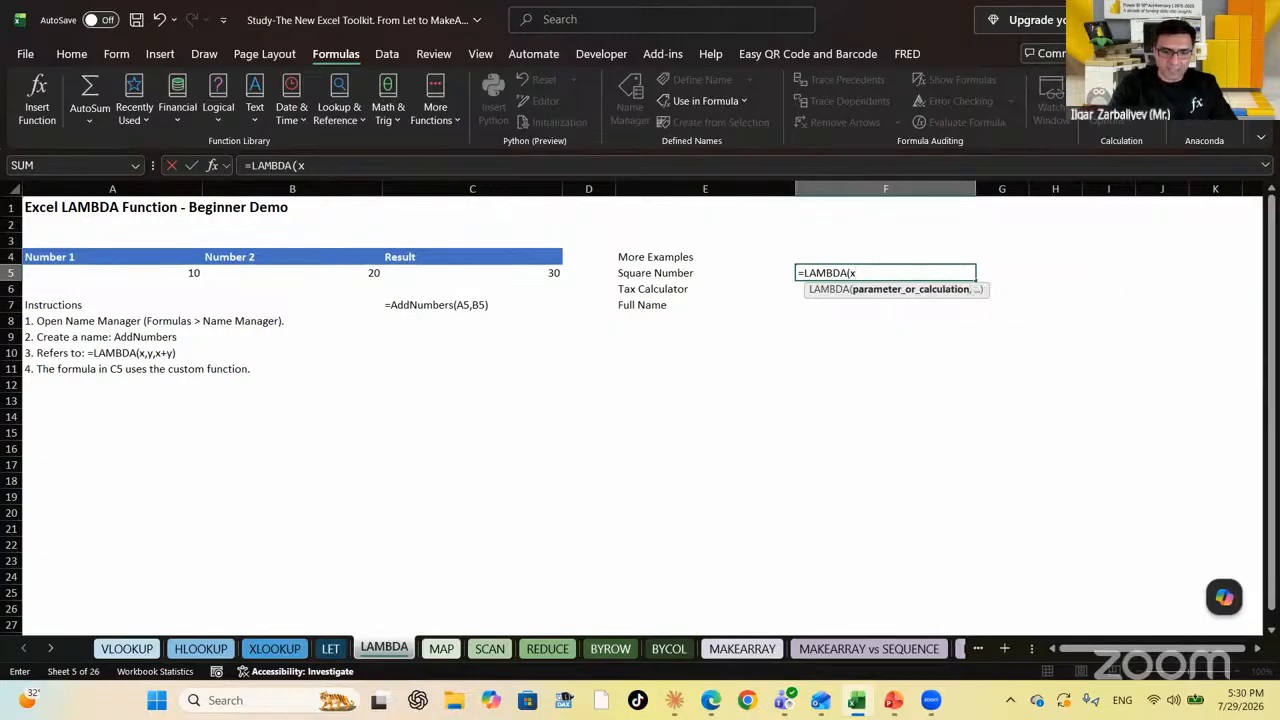
pyautogui.write(', x')
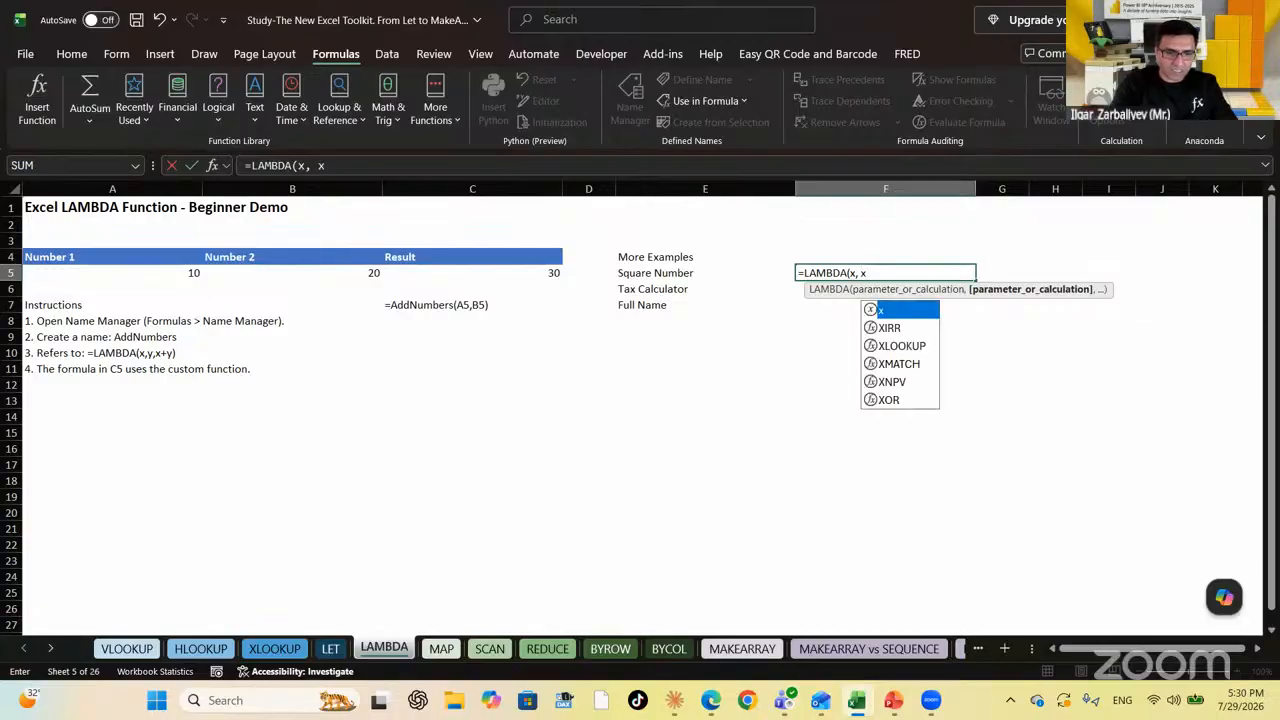
pyautogui.write('^2')
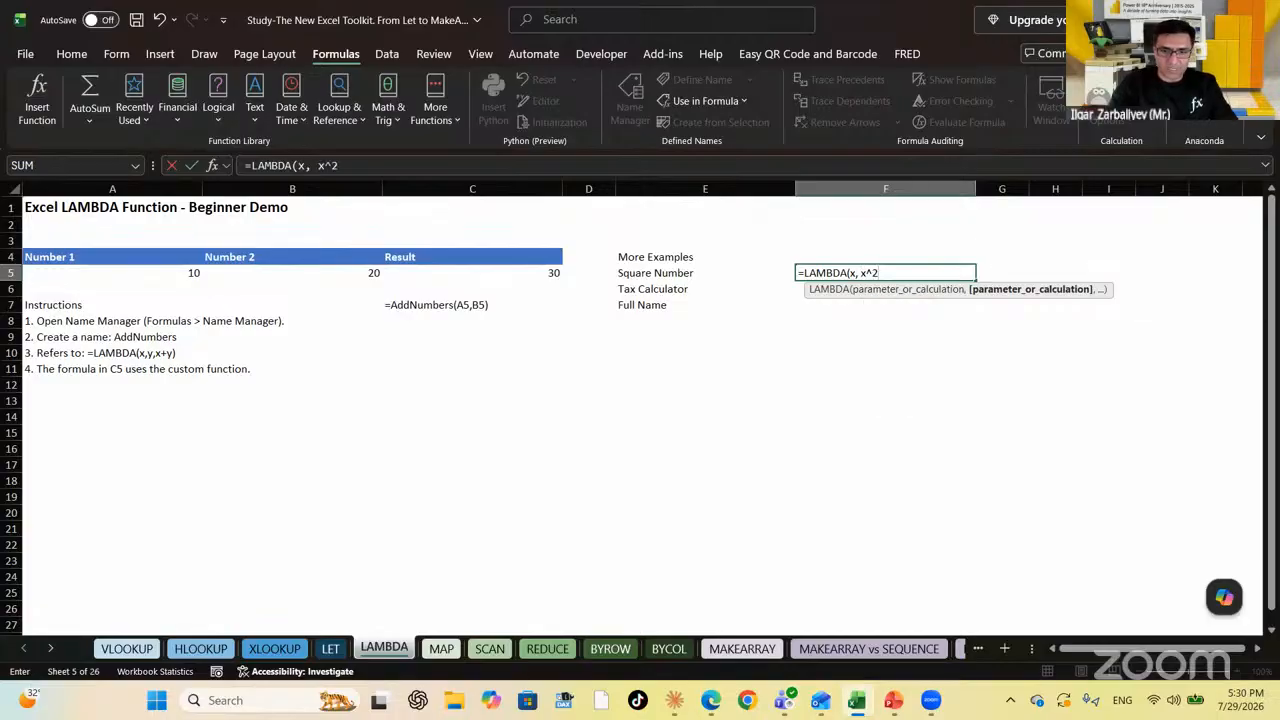
pyautogui.write(')')
pyautogui.hotkey('ctrl', 'Return')
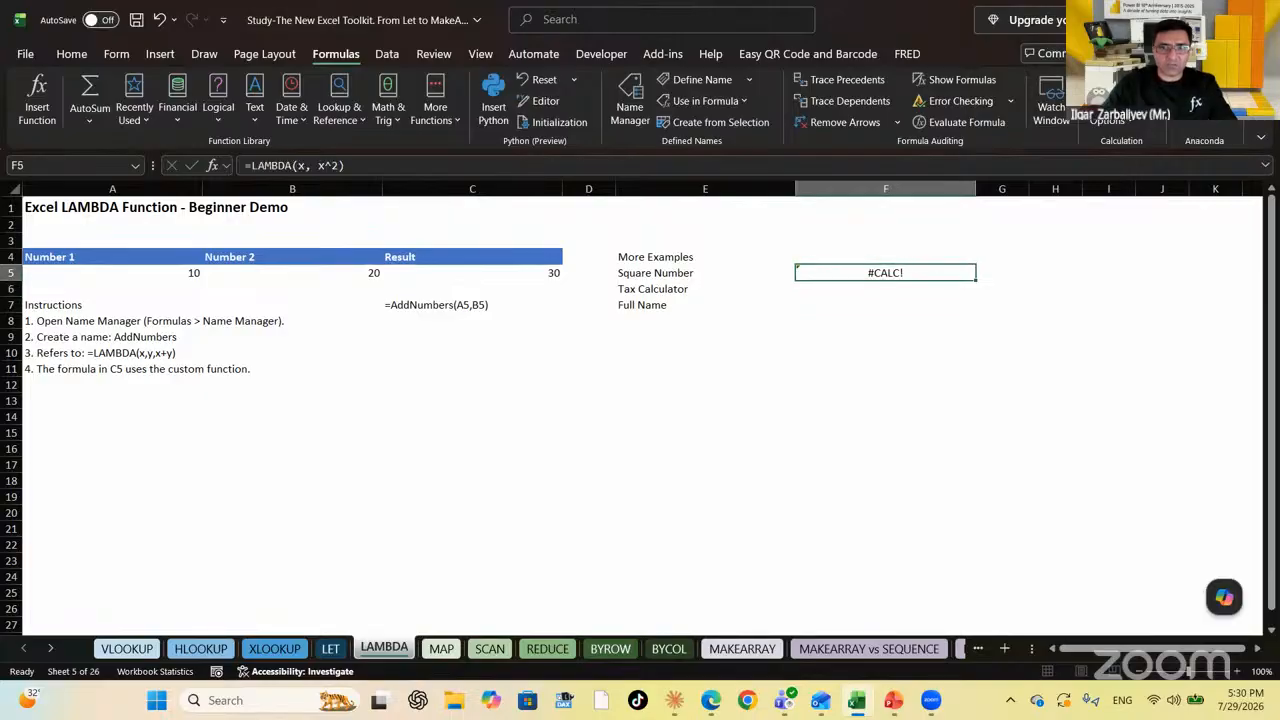
pyautogui.moveTo(334, 165); pyautogui.dragTo(147, 152)
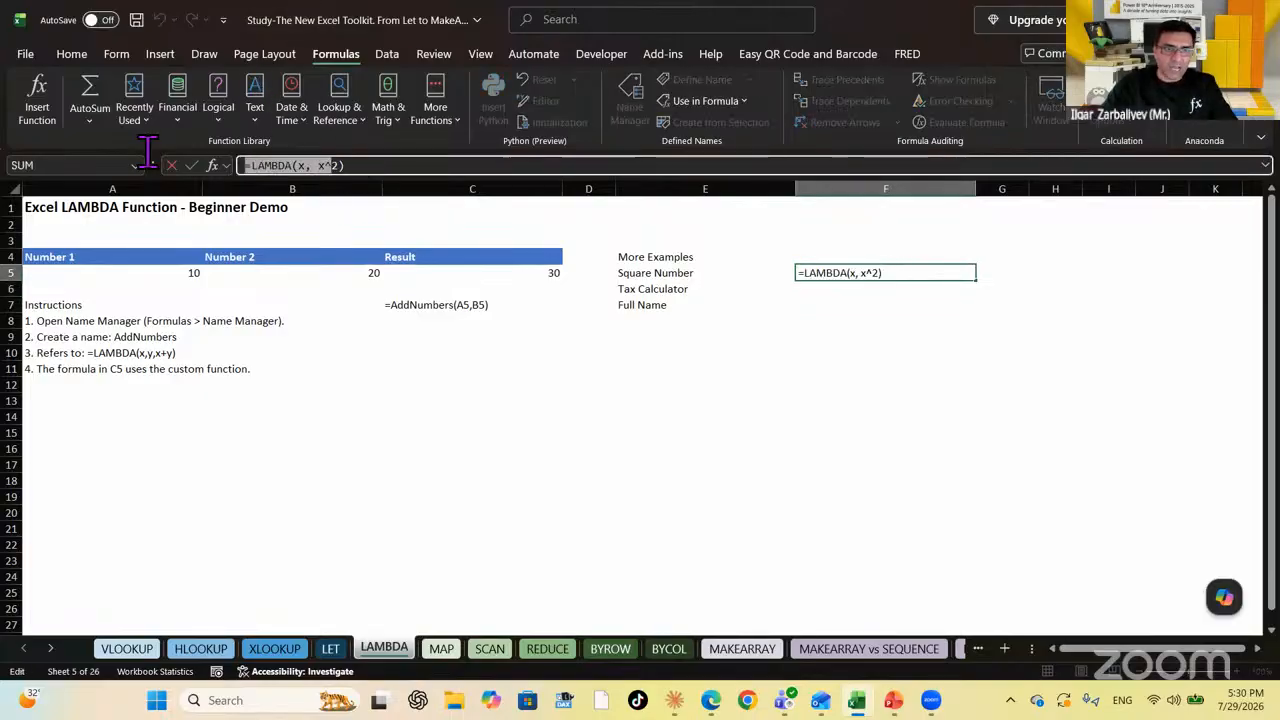
pyautogui.press('Escape')
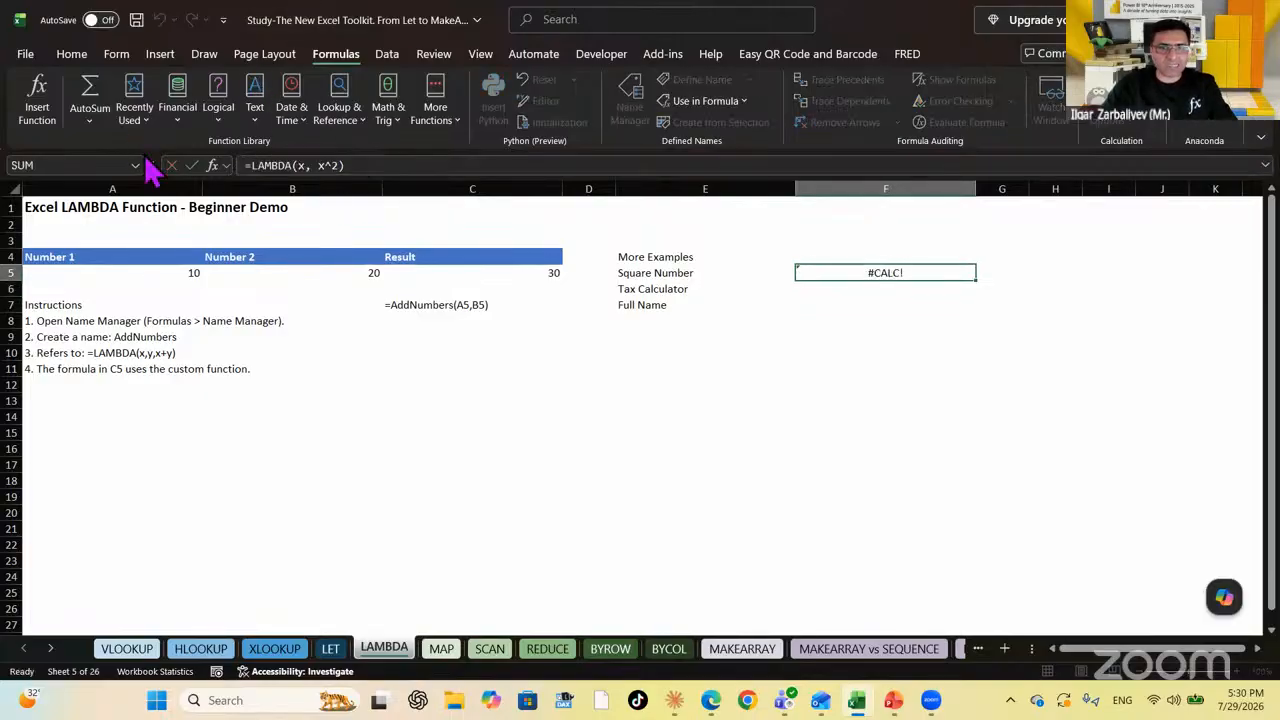
pyautogui.press('Escape')
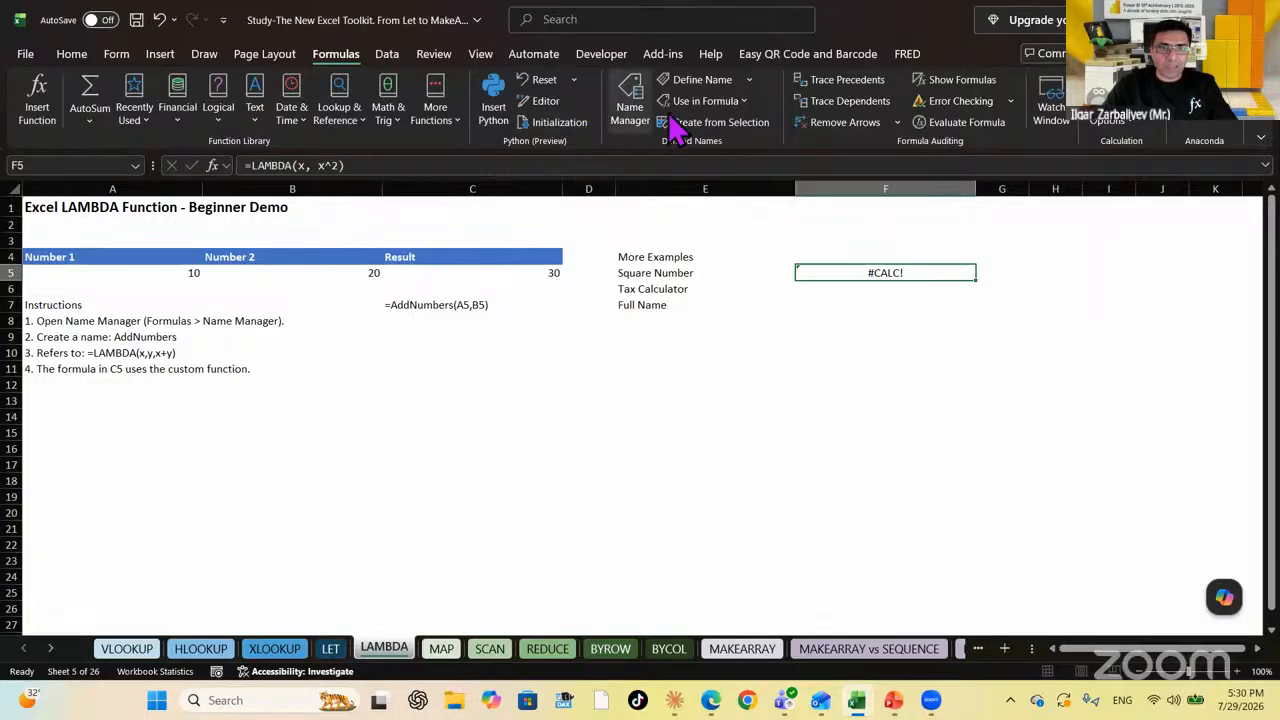
# Add the name Squared referring to =LAMBDA(x, x^2) in Name Manager
pyautogui.click(637, 120)
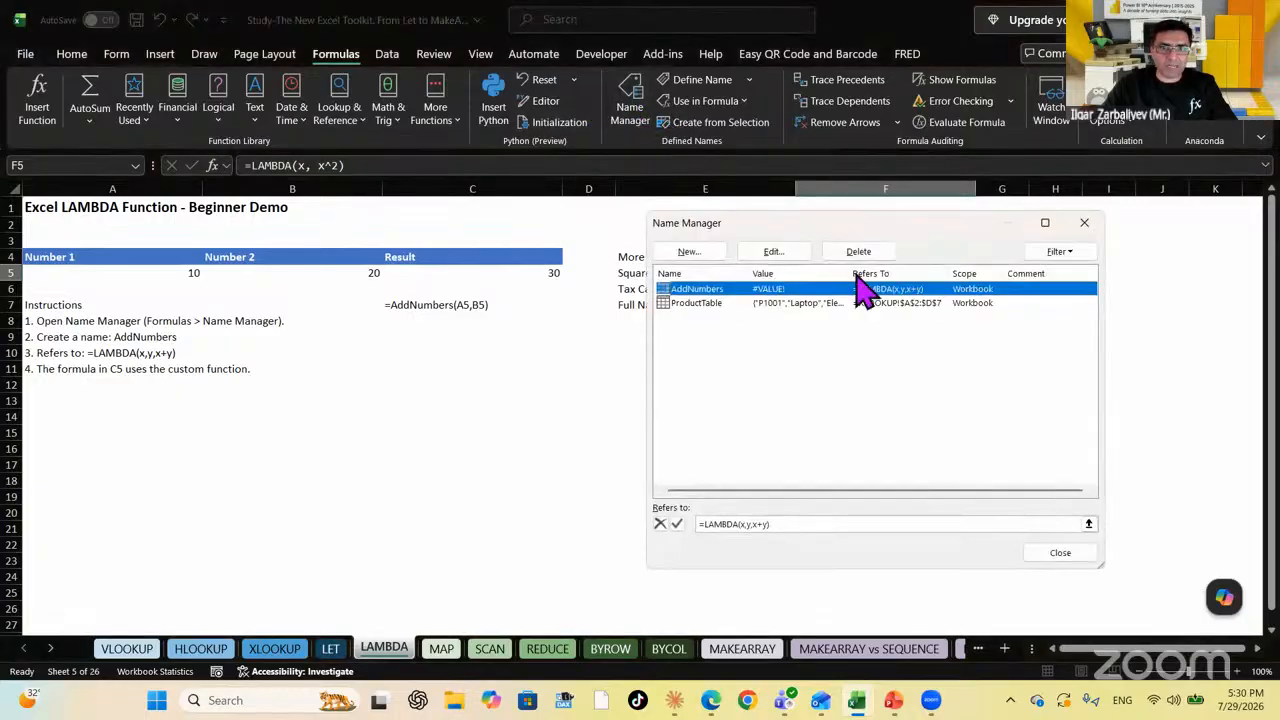
pyautogui.click(702, 257)
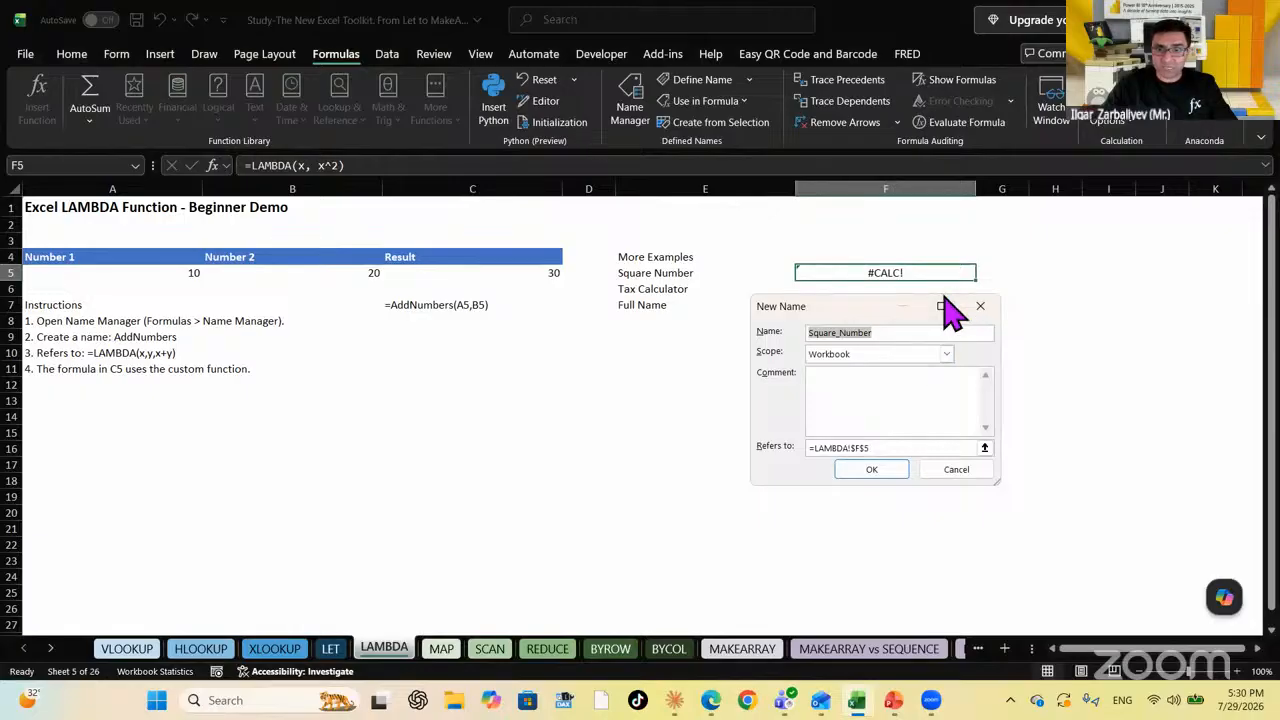
pyautogui.write('Squared')
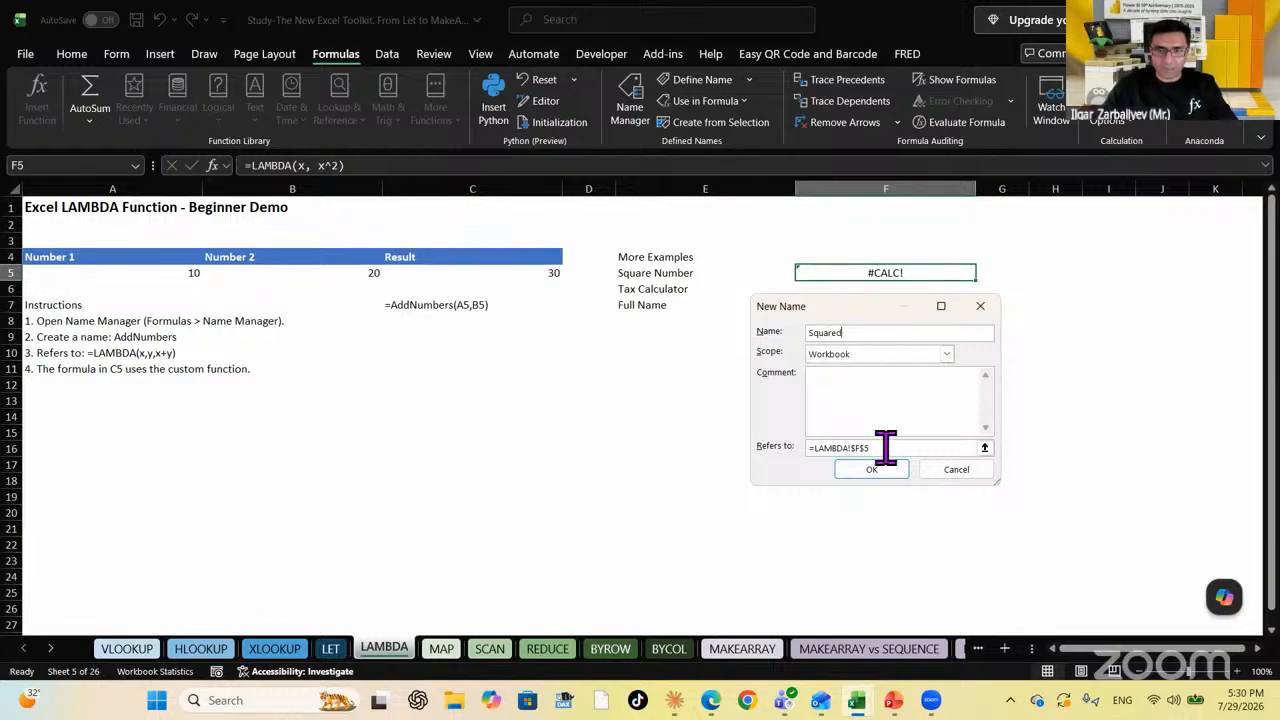
pyautogui.moveTo(886, 448); pyautogui.dragTo(649, 429)
pyautogui.write('=LAMBDA(x, x^')
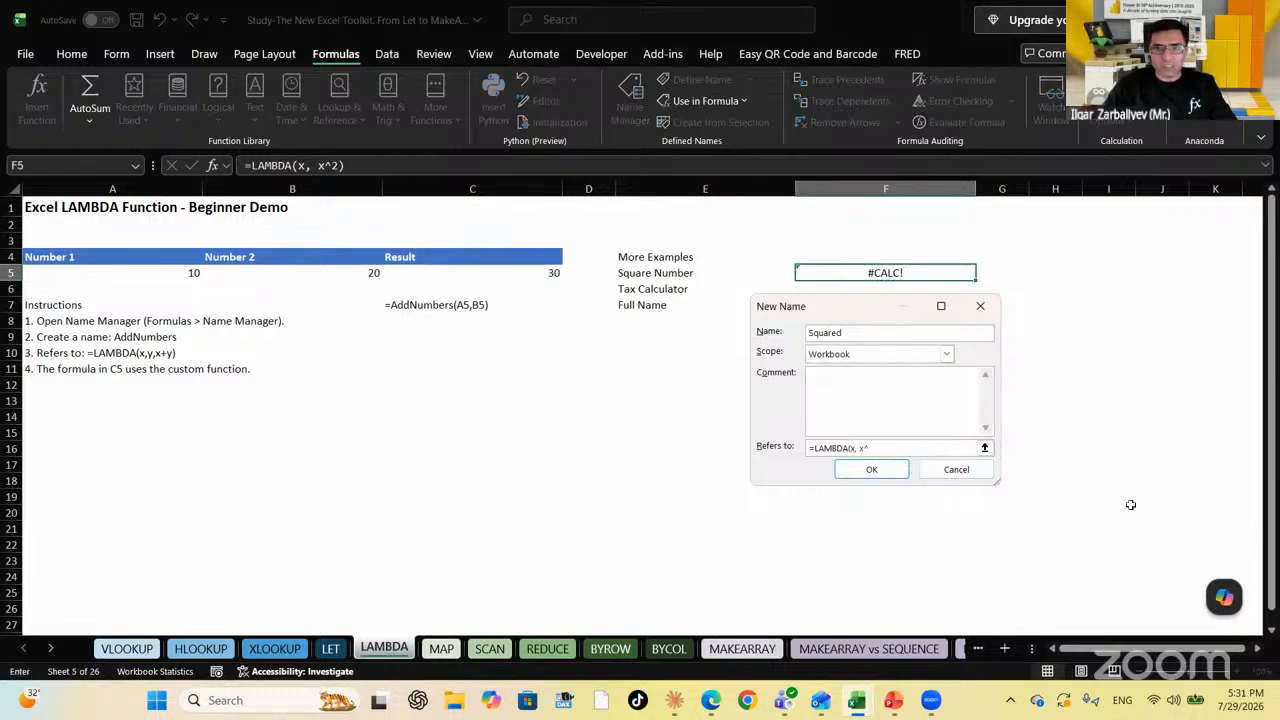
pyautogui.write('2')
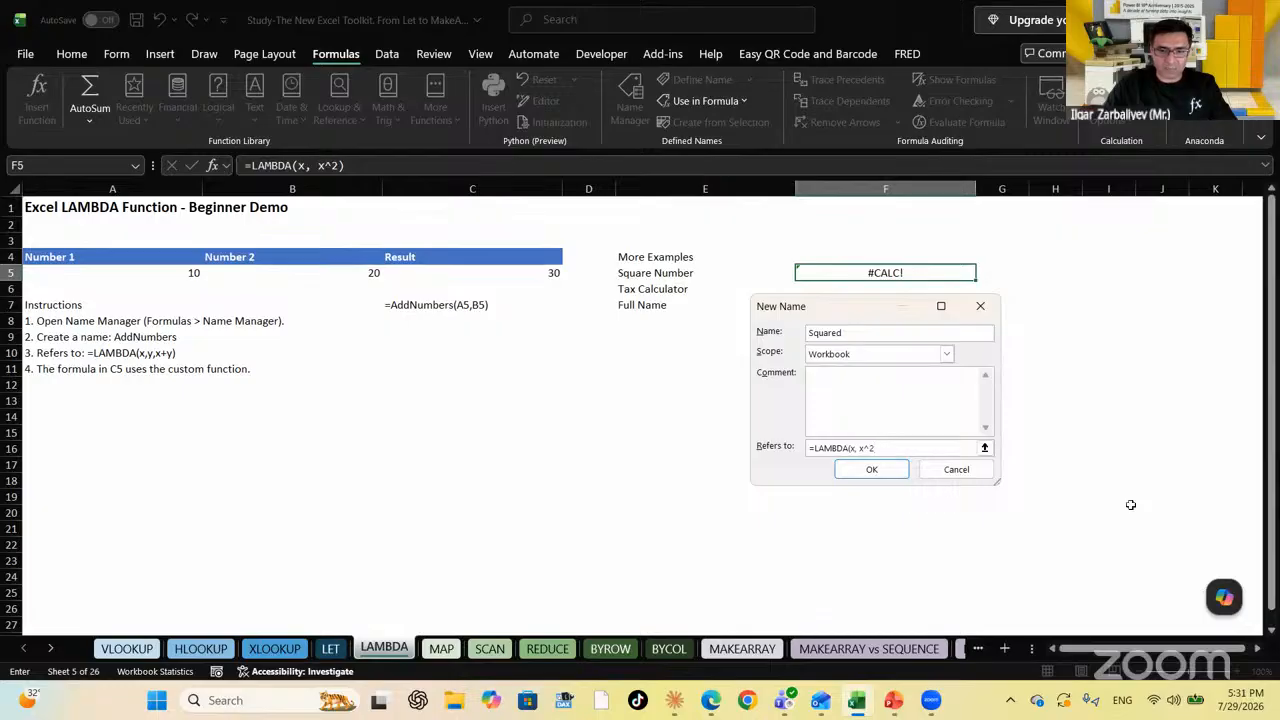
pyautogui.write(')')
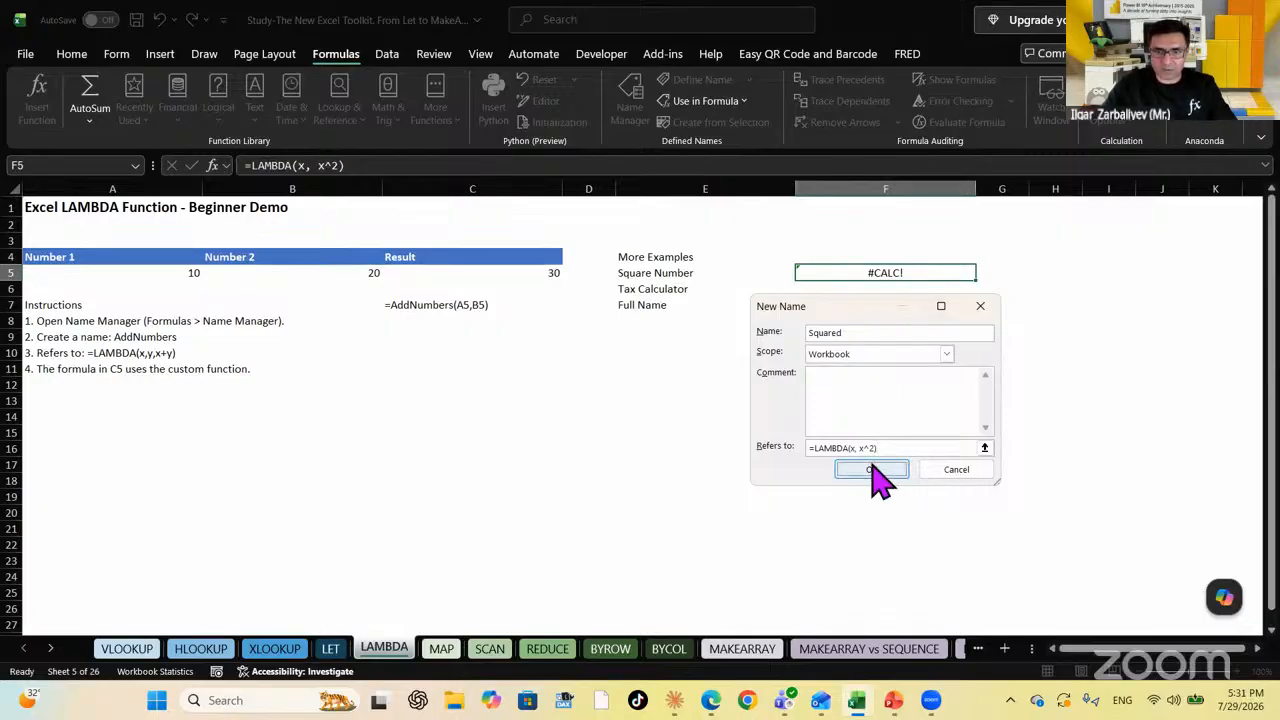
pyautogui.click(871, 469)
pyautogui.click(1052, 553)
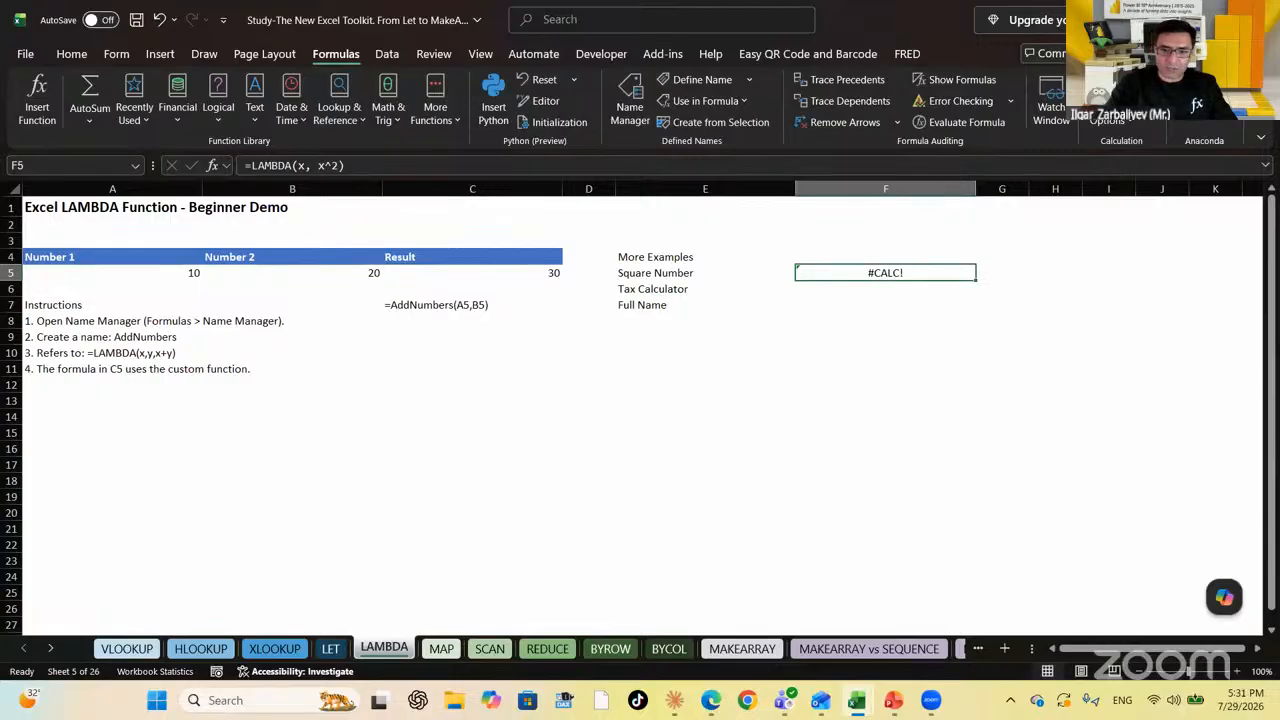
# Enter =Squared(A5) in F5, returning 100
pyautogui.write('=sq')
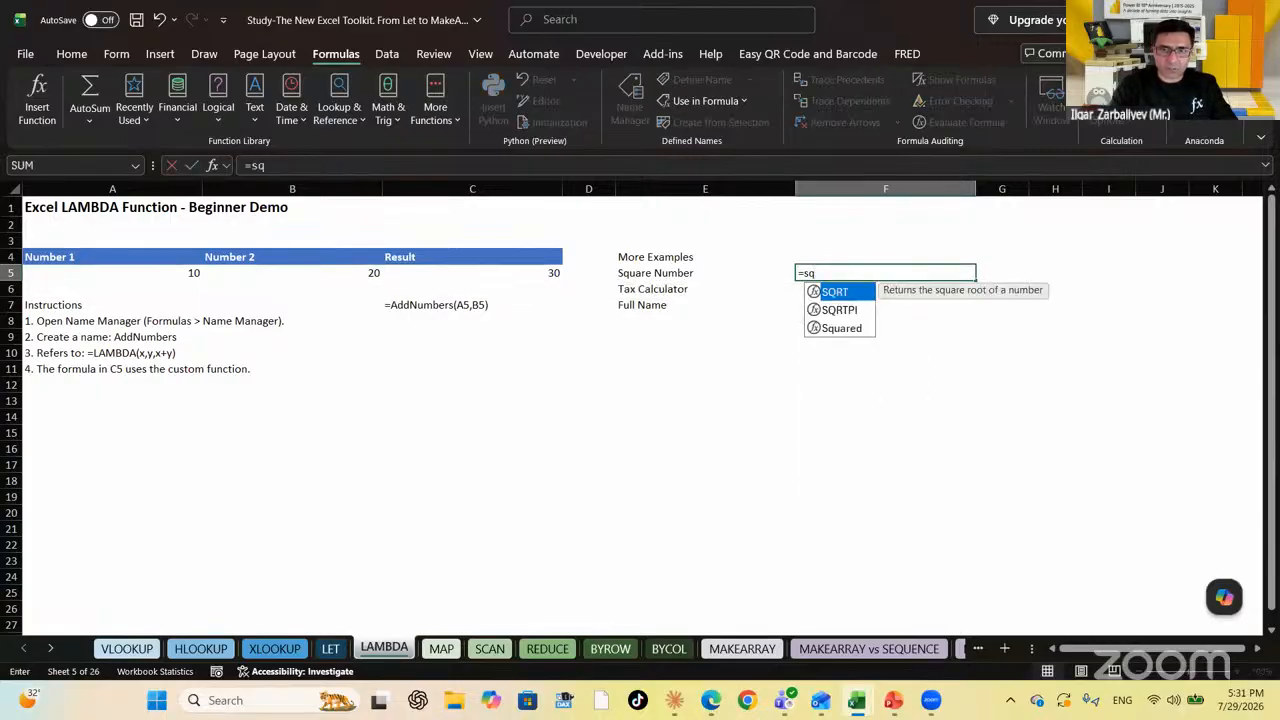
pyautogui.press('Down')
pyautogui.press('Down')
pyautogui.press('Tab')
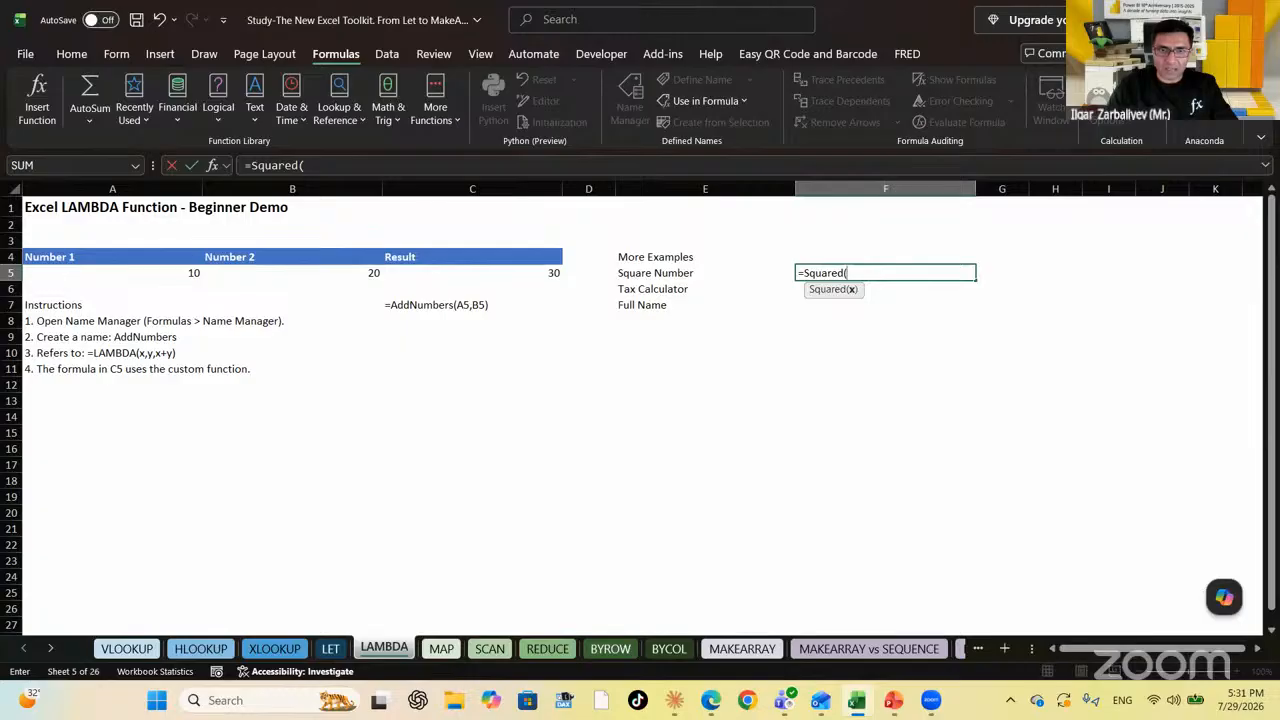
pyautogui.click(178, 272)
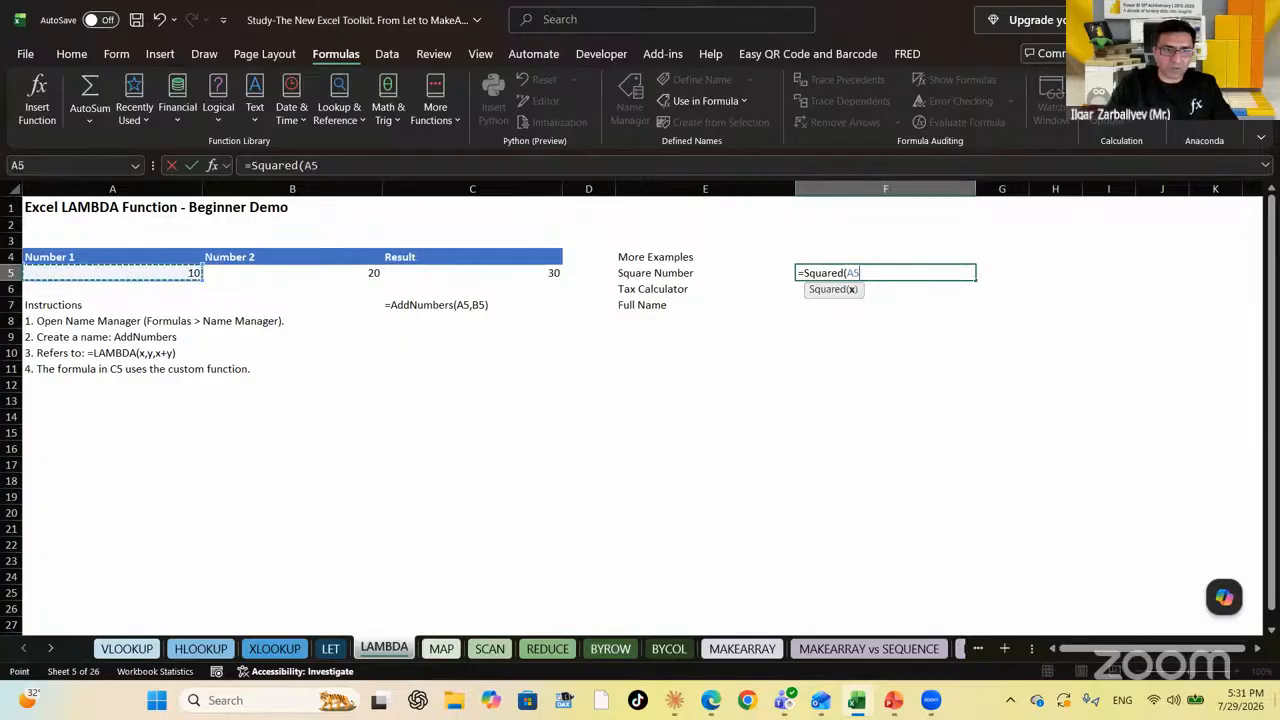
pyautogui.press('Return')
pyautogui.press('Up')
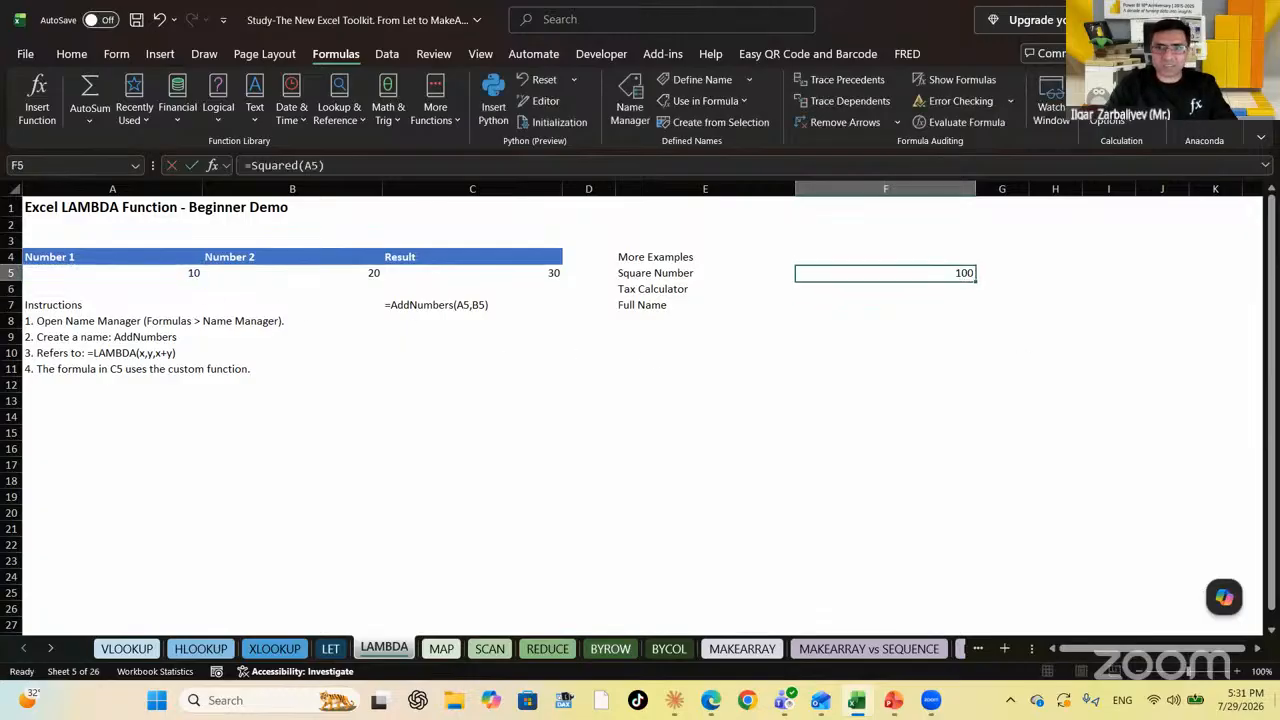
# Show F5's formula as text in H5 with =FORMULATEXT(F5)
pyautogui.press('Right')
pyautogui.press('Right')
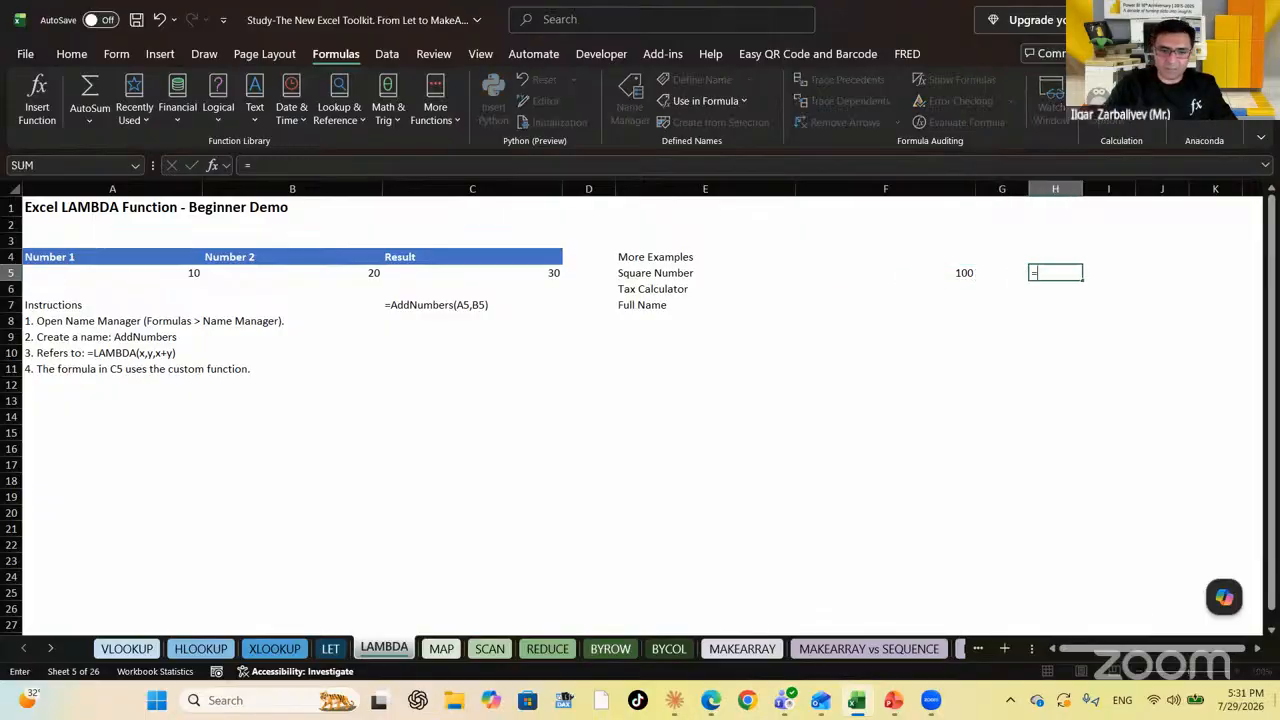
pyautogui.write('=formula')
pyautogui.press('Tab')
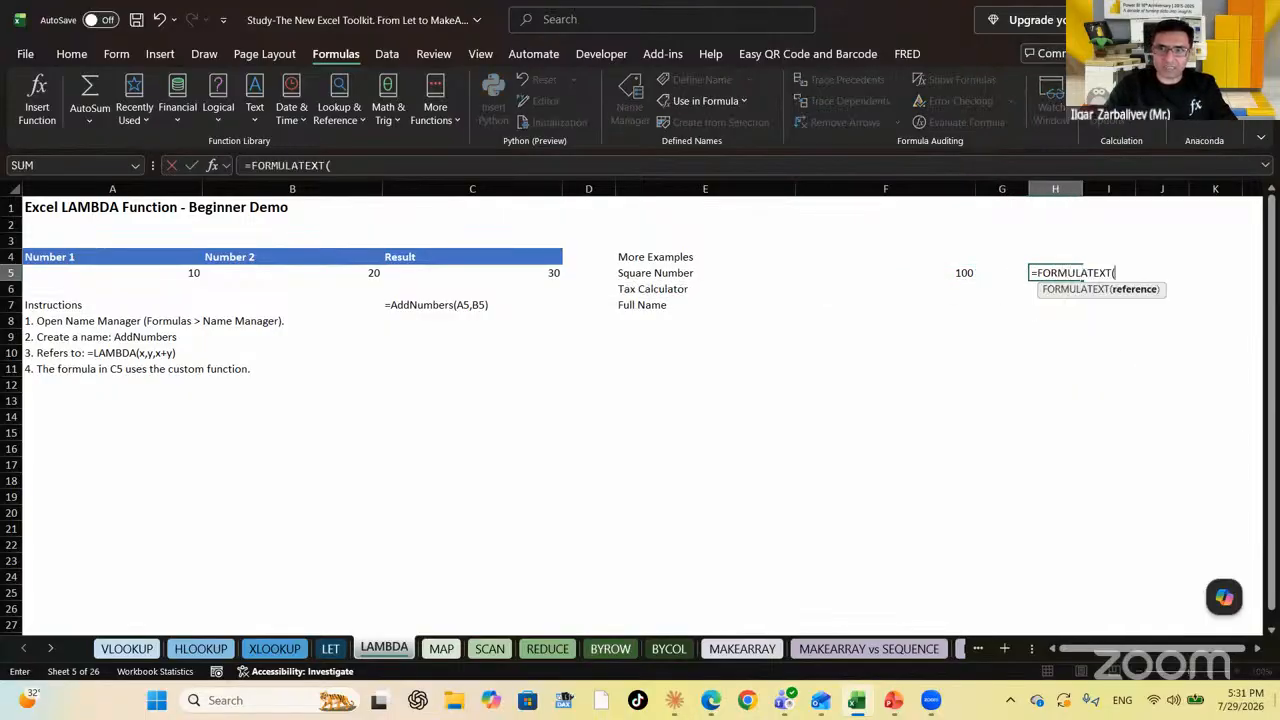
pyautogui.press('Left')
pyautogui.press('Left')
pyautogui.press('Return')
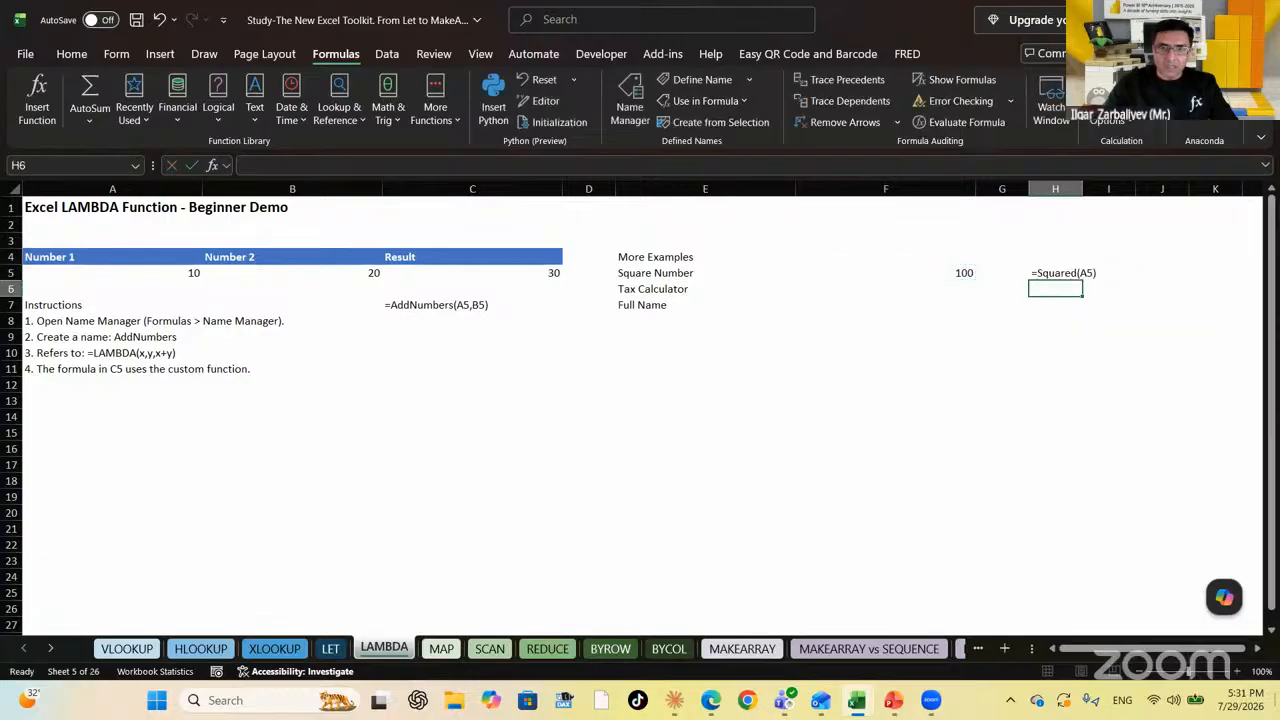
pyautogui.press('Left')
pyautogui.press('Left')
pyautogui.press('Left')
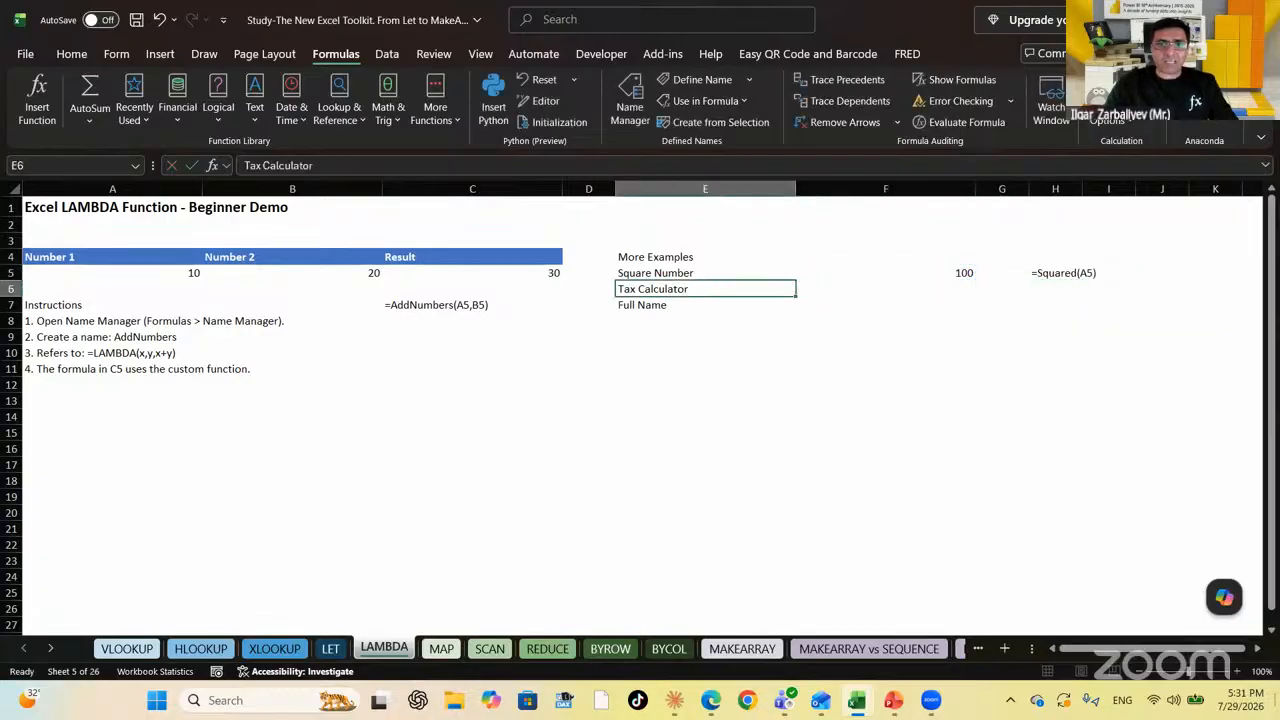
# Move down past the Full Name example to cell A13
pyautogui.press('Right')
pyautogui.press('Left')
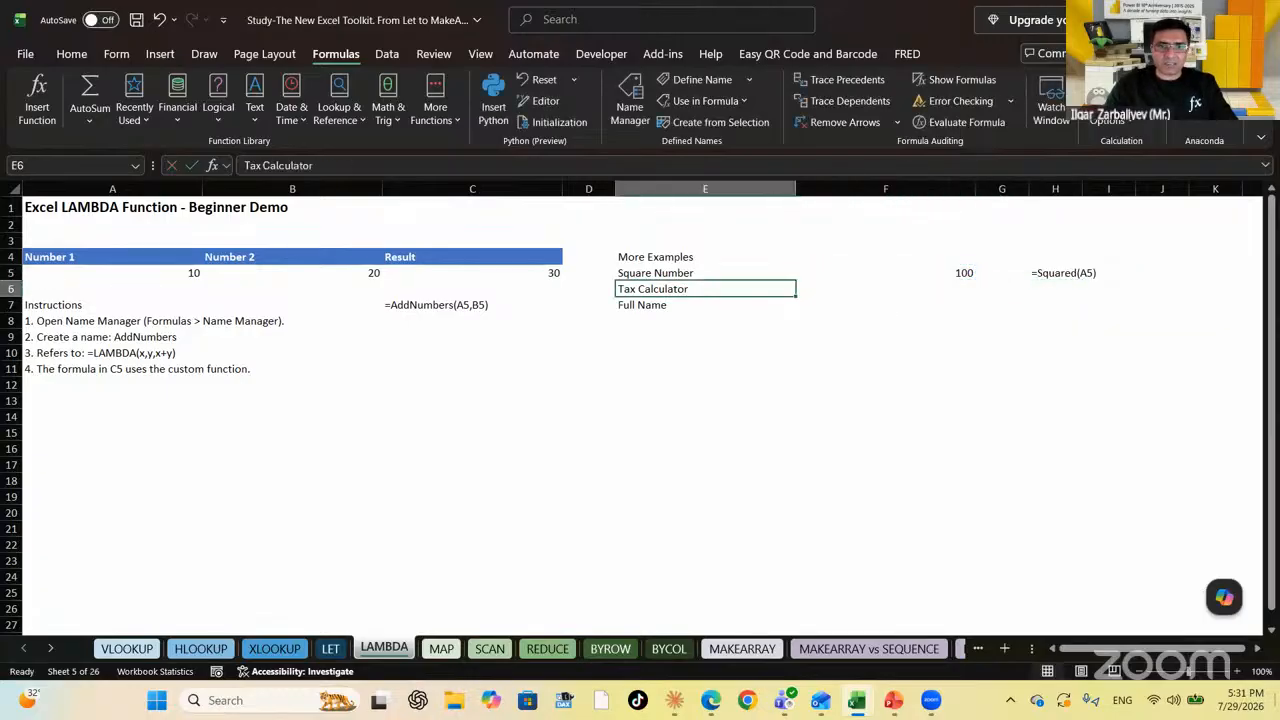
pyautogui.press('Down')
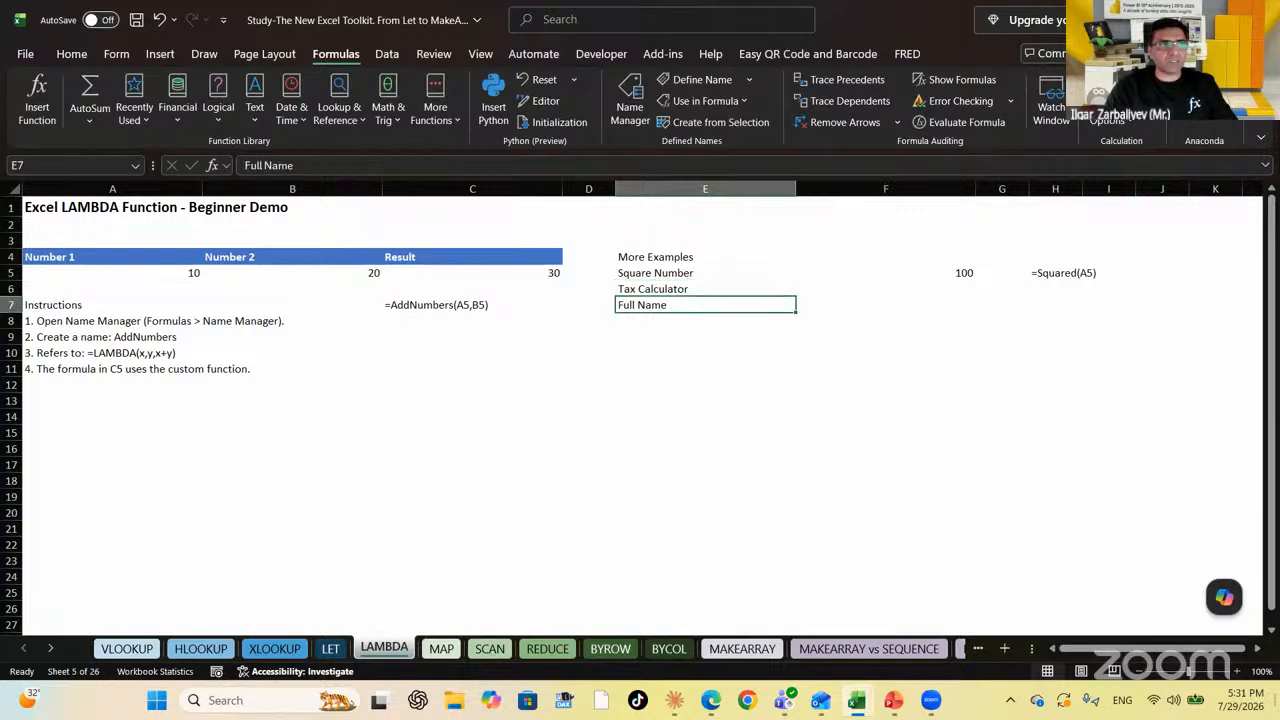
pyautogui.press('Right')
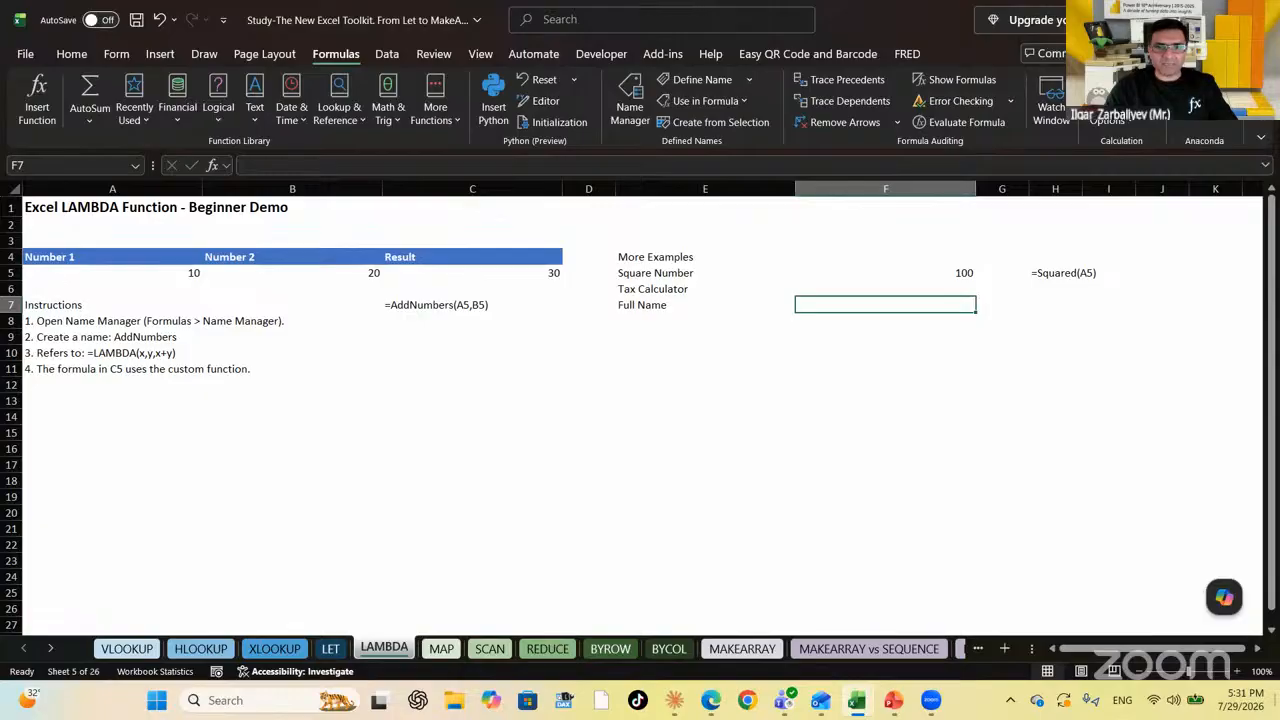
pyautogui.press('Left')
pyautogui.press('Left')
pyautogui.press('Left')
pyautogui.press('Left')
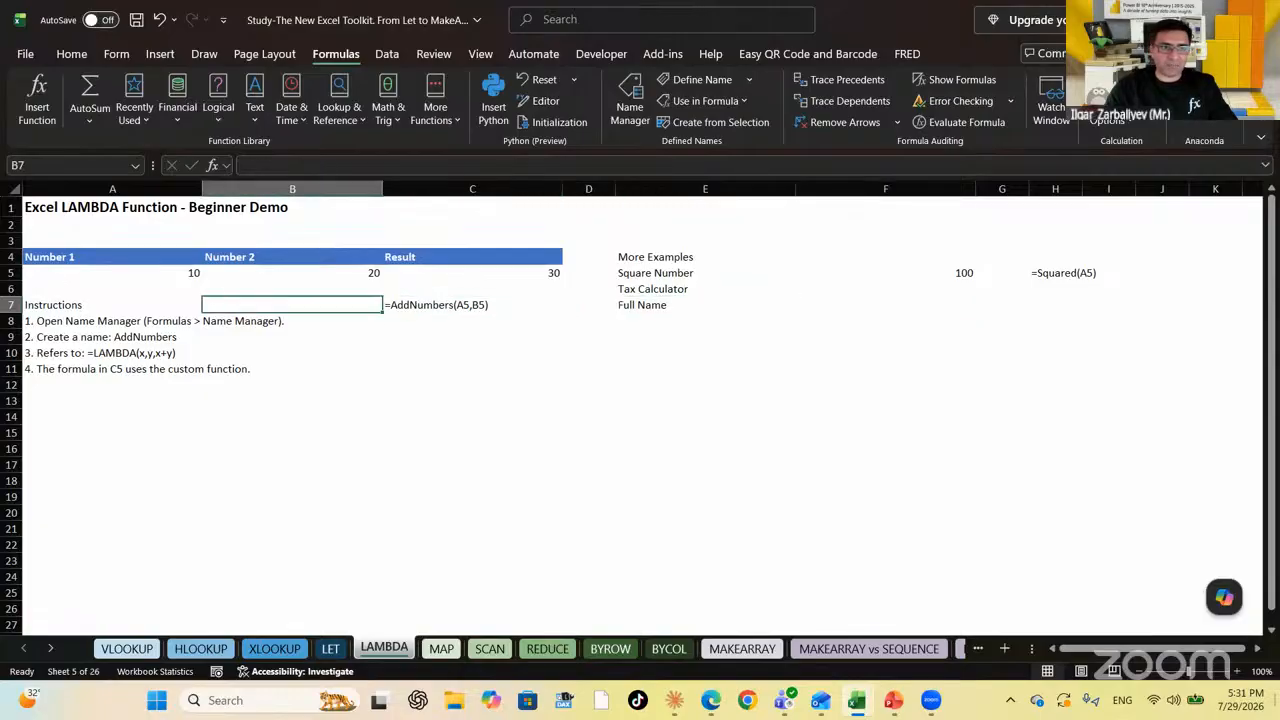
pyautogui.press('Down')
pyautogui.press('Down')
pyautogui.press('Down')
pyautogui.press('Down')
pyautogui.press('Right')
pyautogui.press('Down')
pyautogui.press('Down')
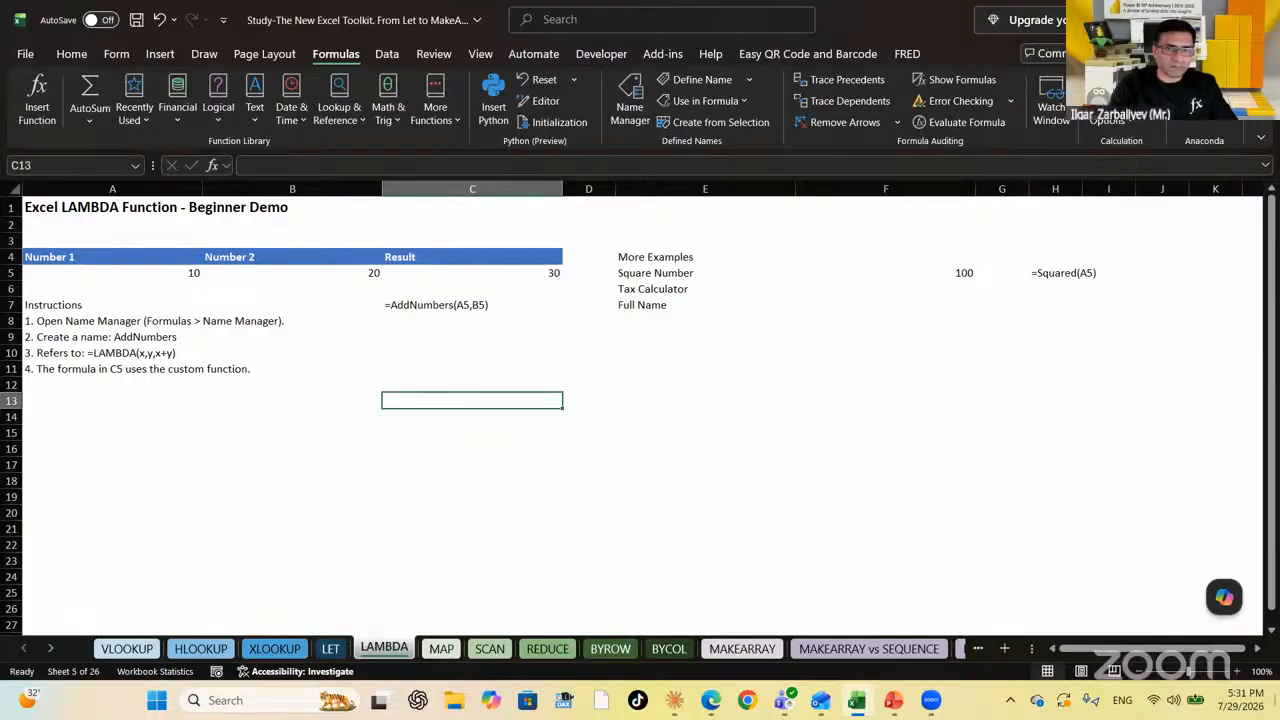
pyautogui.press('Left')
pyautogui.press('Left')
pyautogui.press('Right')
pyautogui.press('Left')
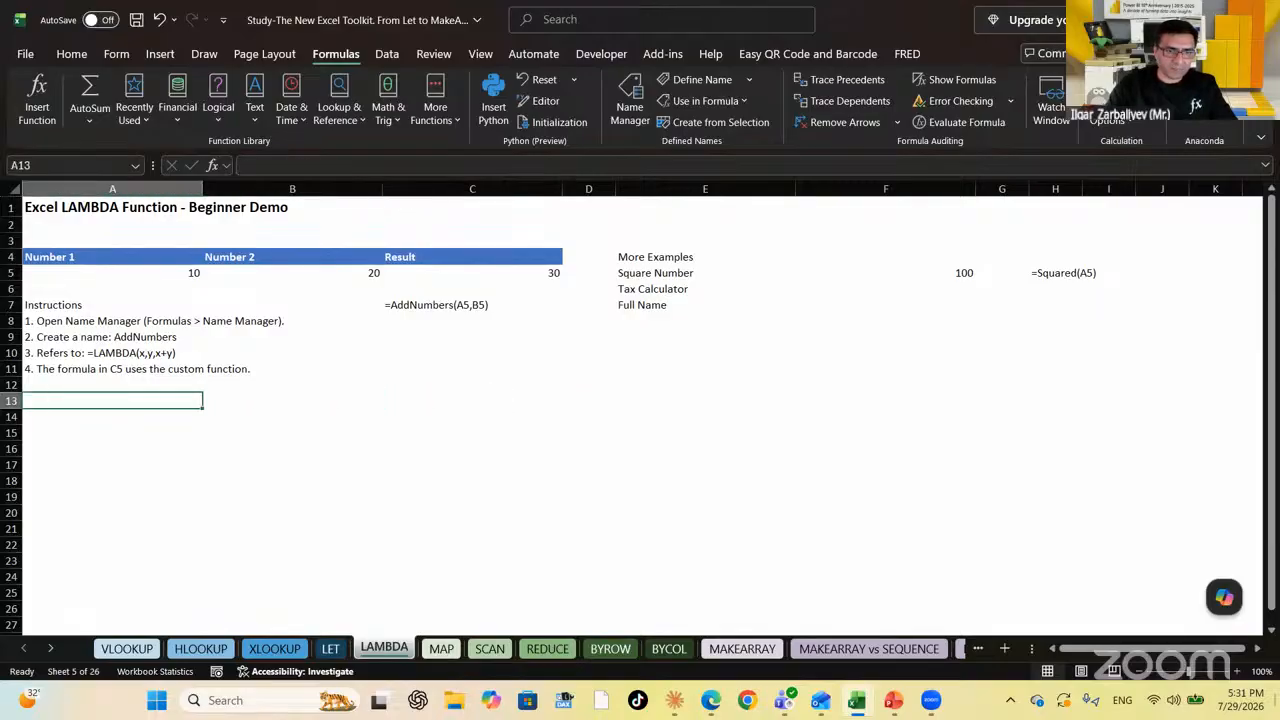
# Enter a sample first name in A13 and a surname in B13
pyautogui.press('Tab')
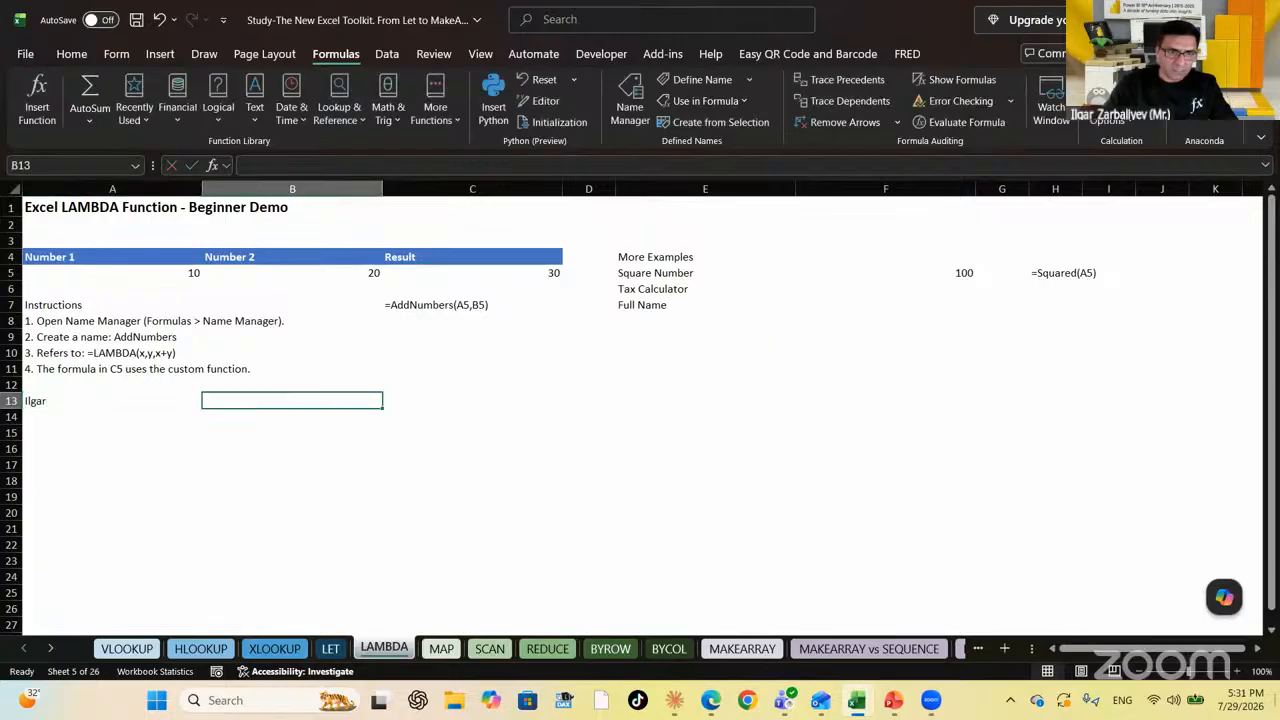
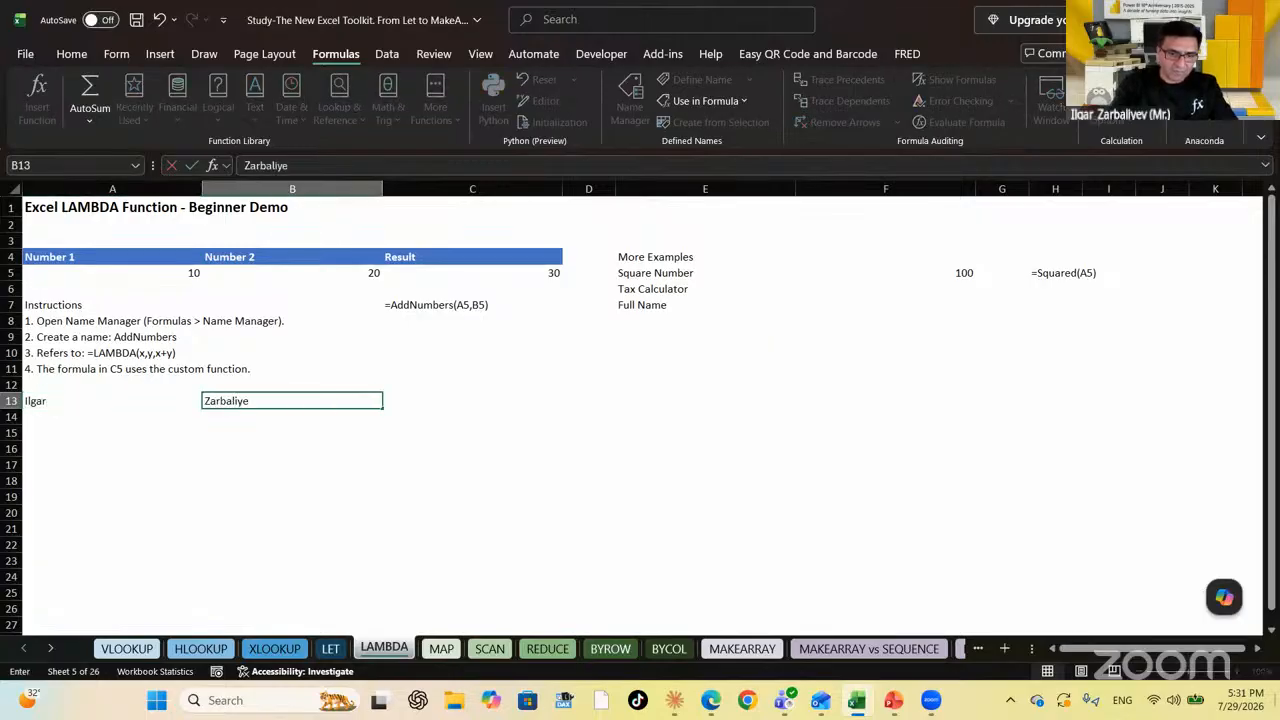
pyautogui.press('Return')
pyautogui.press('Up')
pyautogui.press('Left')
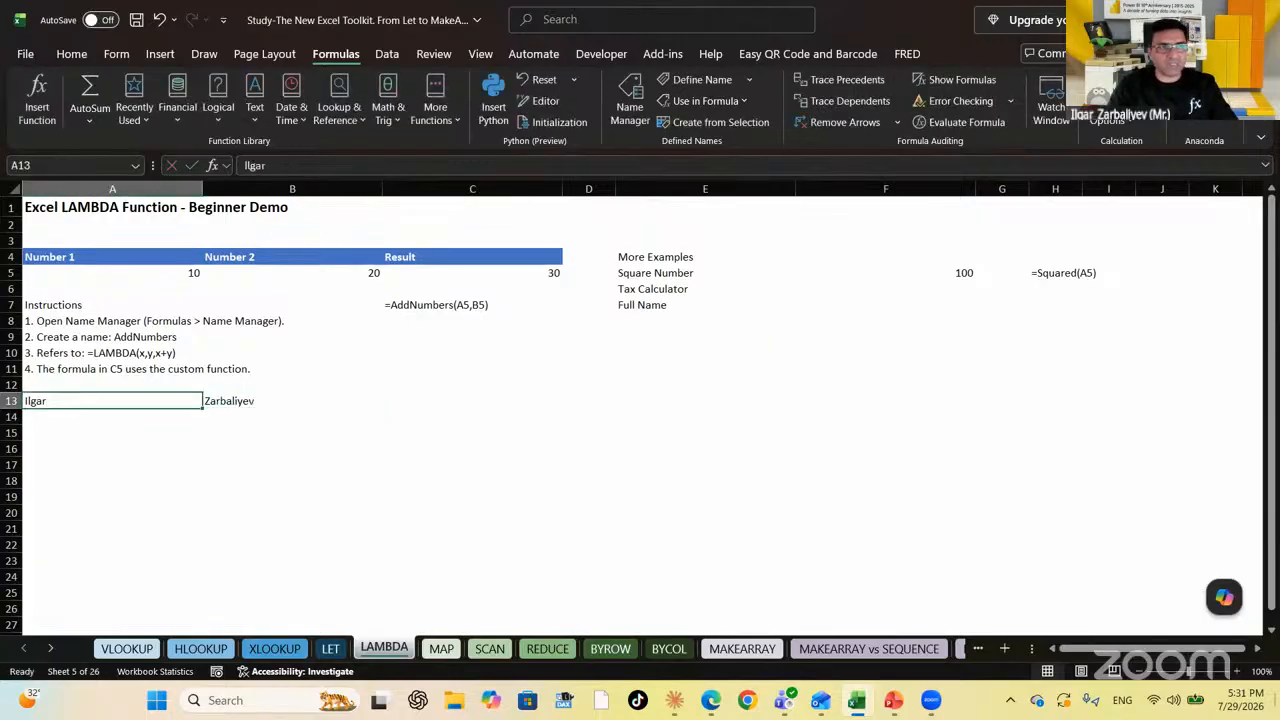
pyautogui.press('Right')
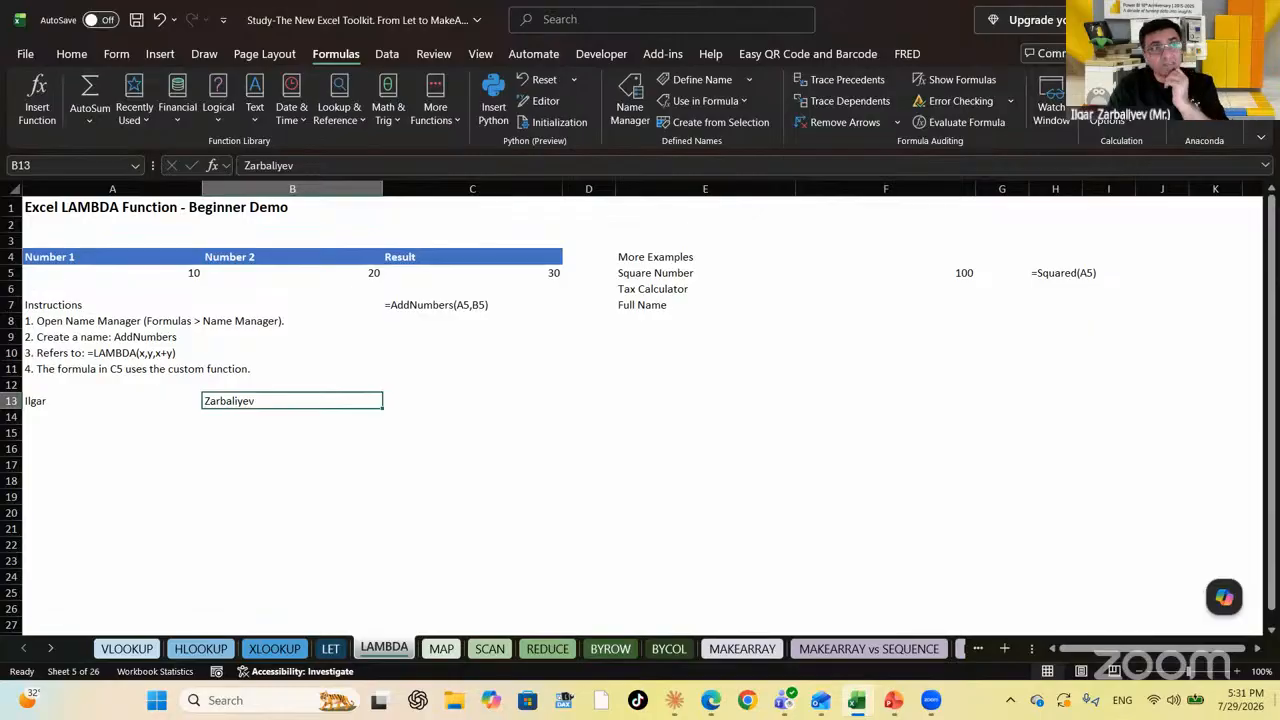
pyautogui.press('Left')
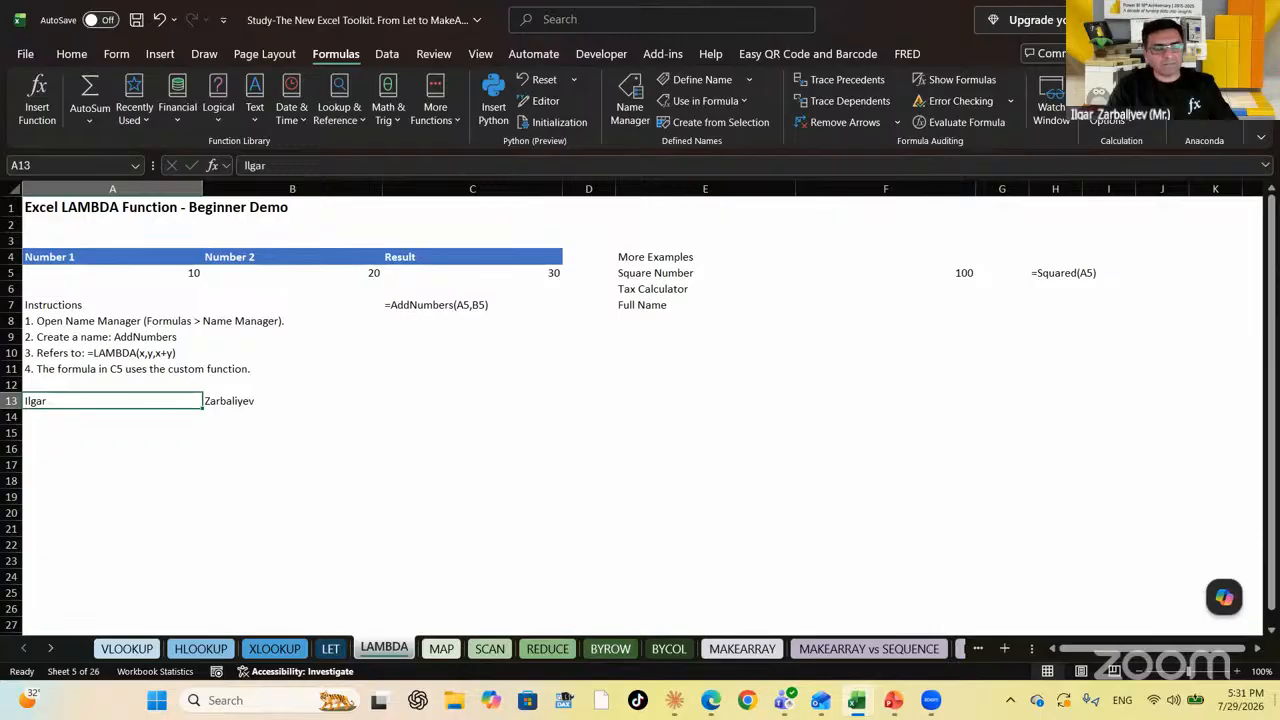
pyautogui.press('Right')
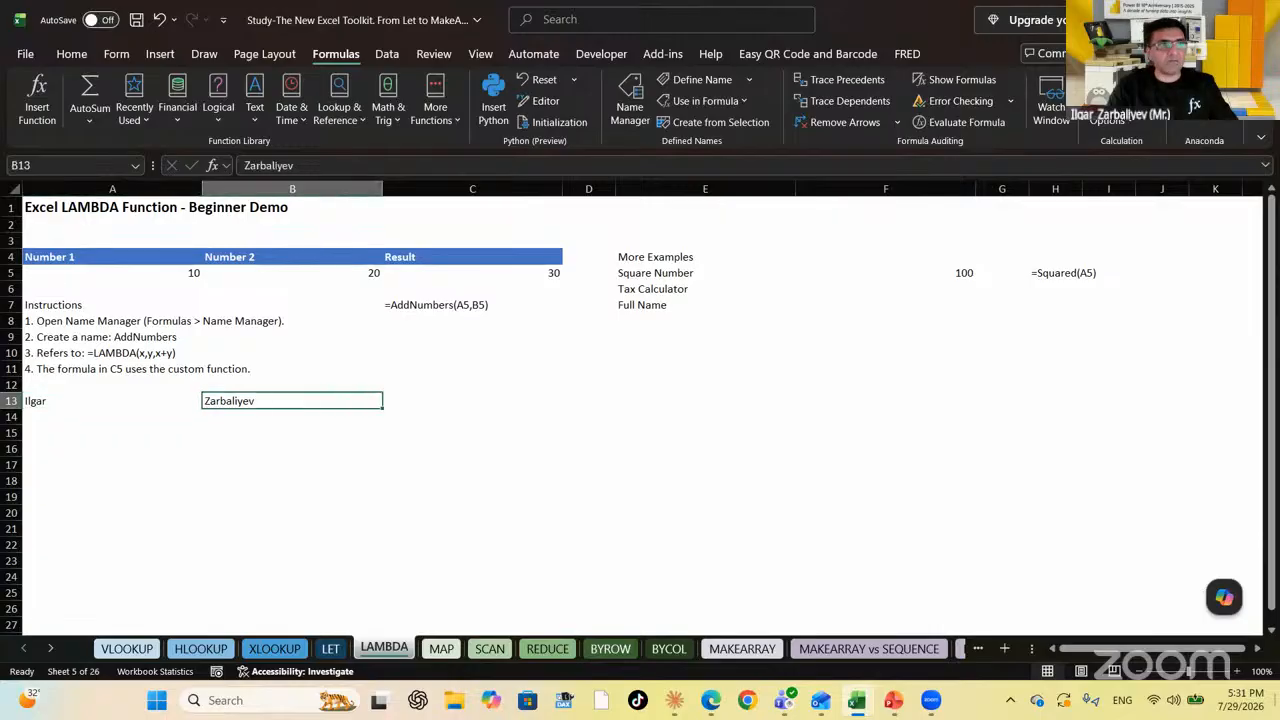
# Type the person's full name into C13, then delete it and return to F7
pyautogui.press('Right')
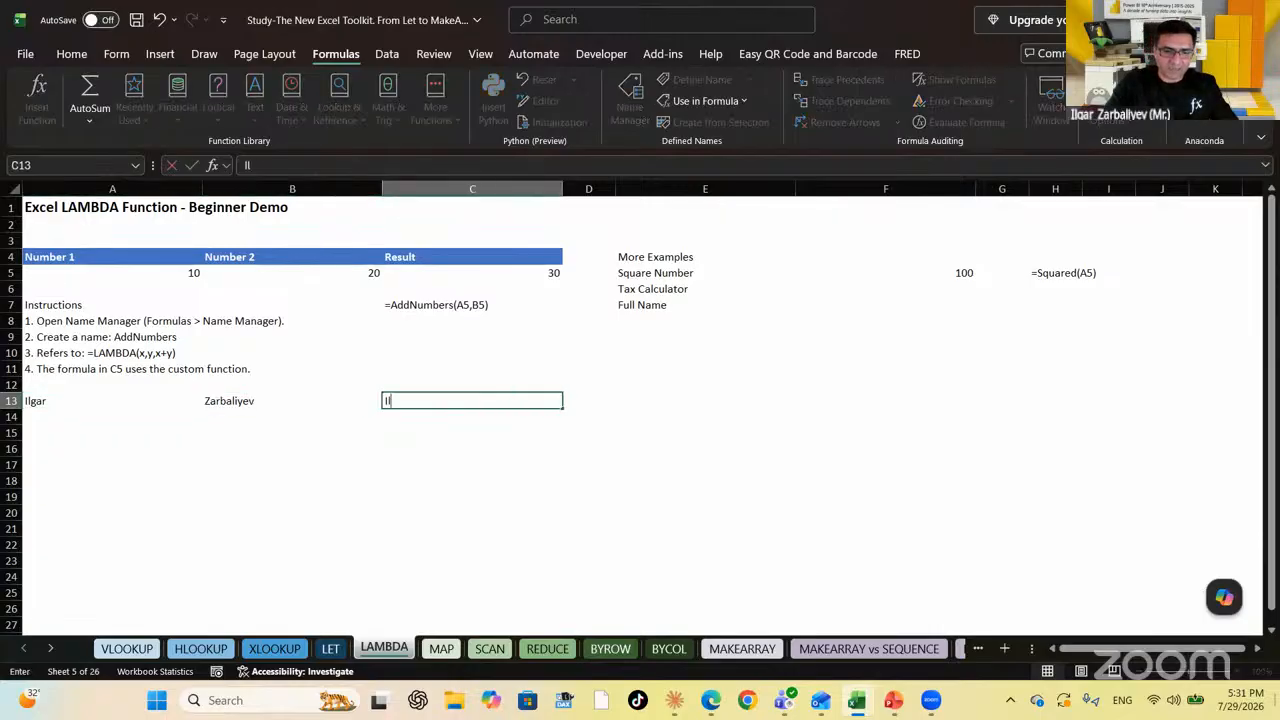
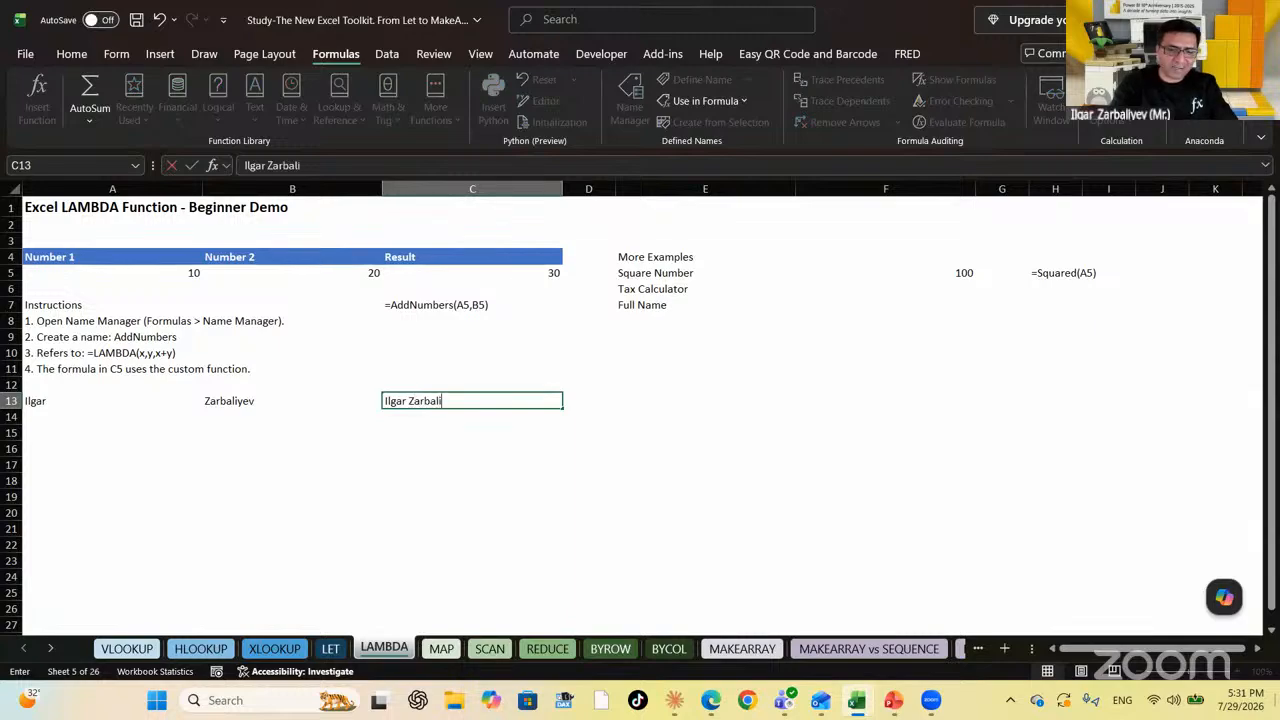
pyautogui.press('Return')
pyautogui.press('Up')
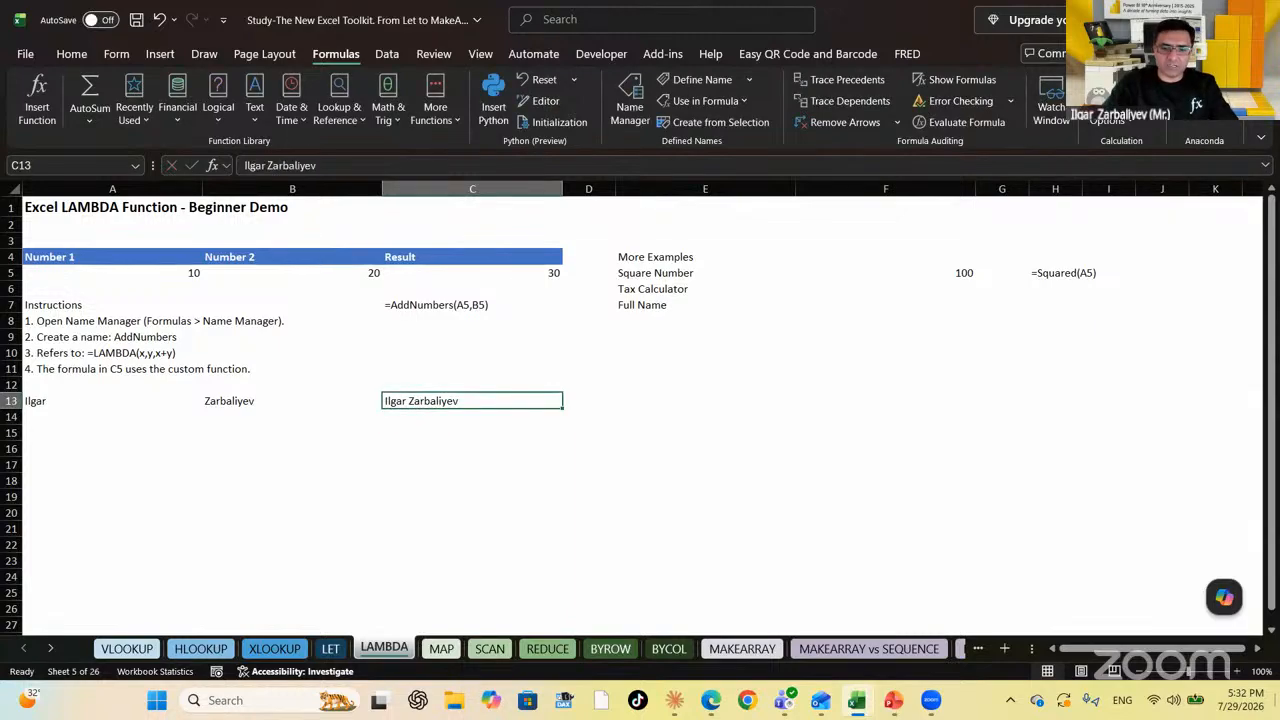
pyautogui.press('Delete')
pyautogui.press('Right')
pyautogui.press('Right')
pyautogui.press('Up')
pyautogui.press('Up')
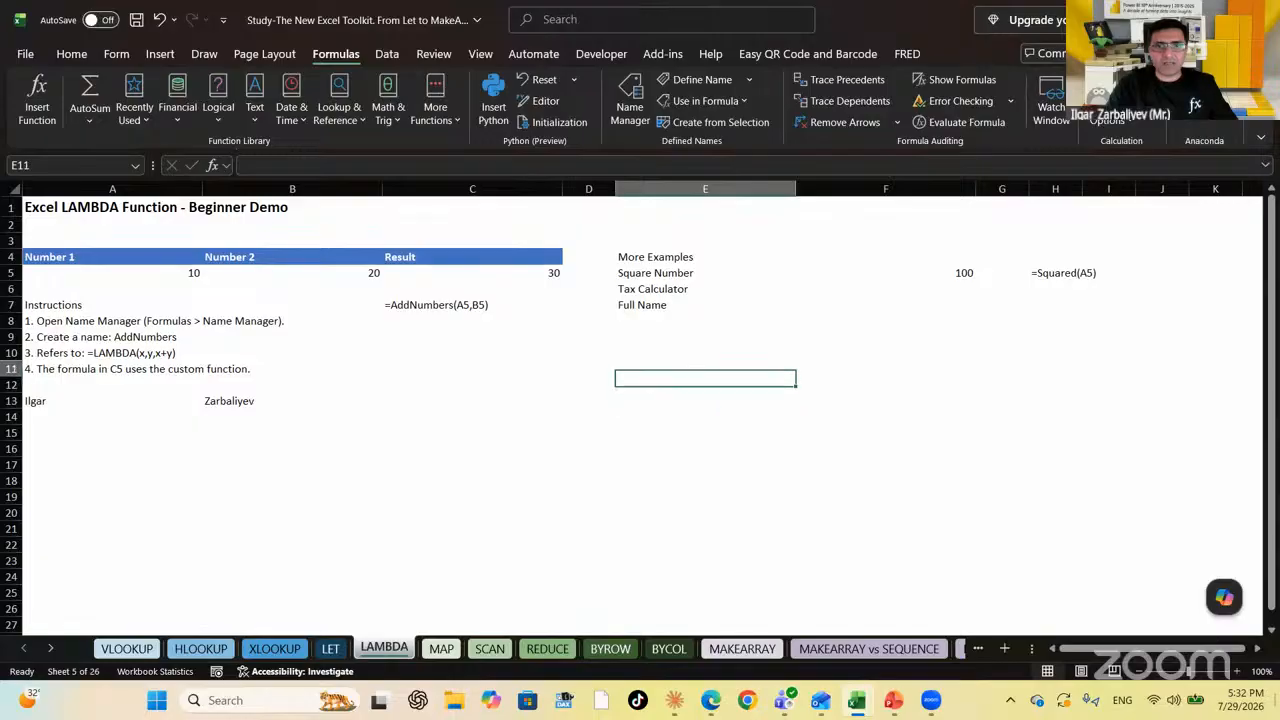
pyautogui.press('Up')
pyautogui.press('Up')
pyautogui.press('Up')
pyautogui.press('Up')
pyautogui.press('Right')
pyautogui.press('Right')
pyautogui.press('Left')
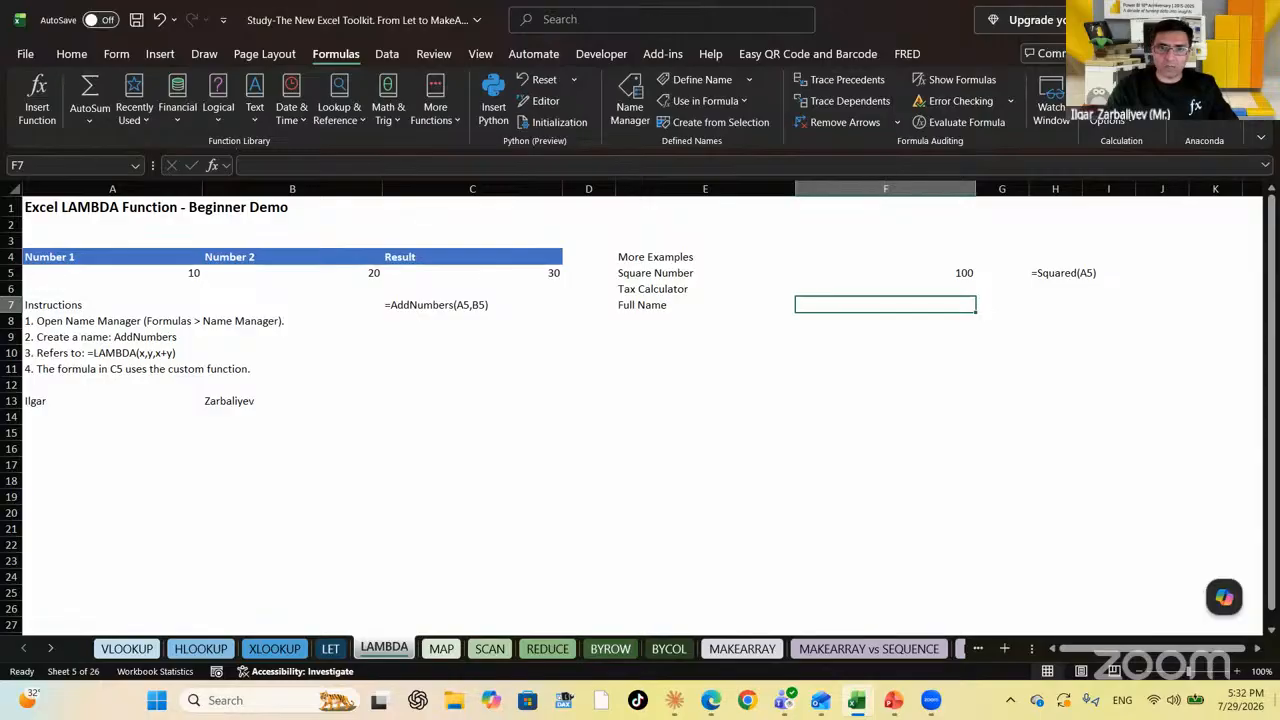
# Enter =LAMBDA(x,y,x&" "&y) in F7, joining two values with a space
pyautogui.write('=La')
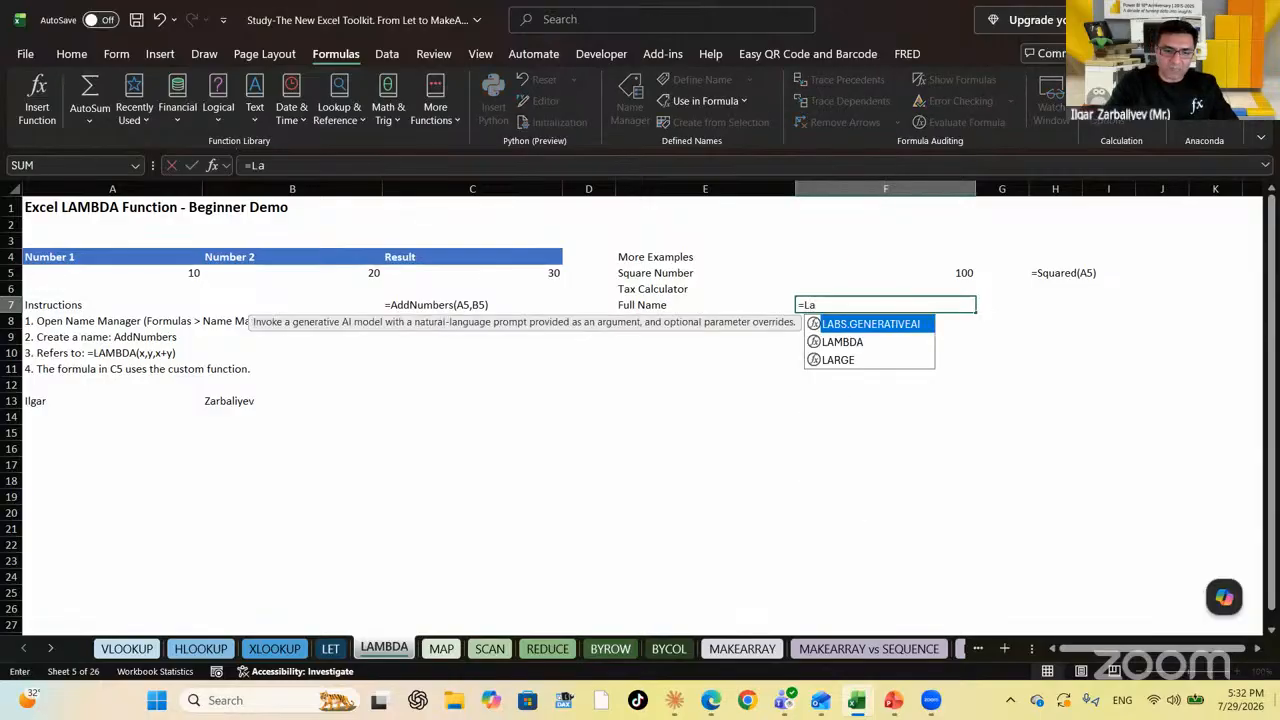
pyautogui.write('mbda')
pyautogui.press('Tab')
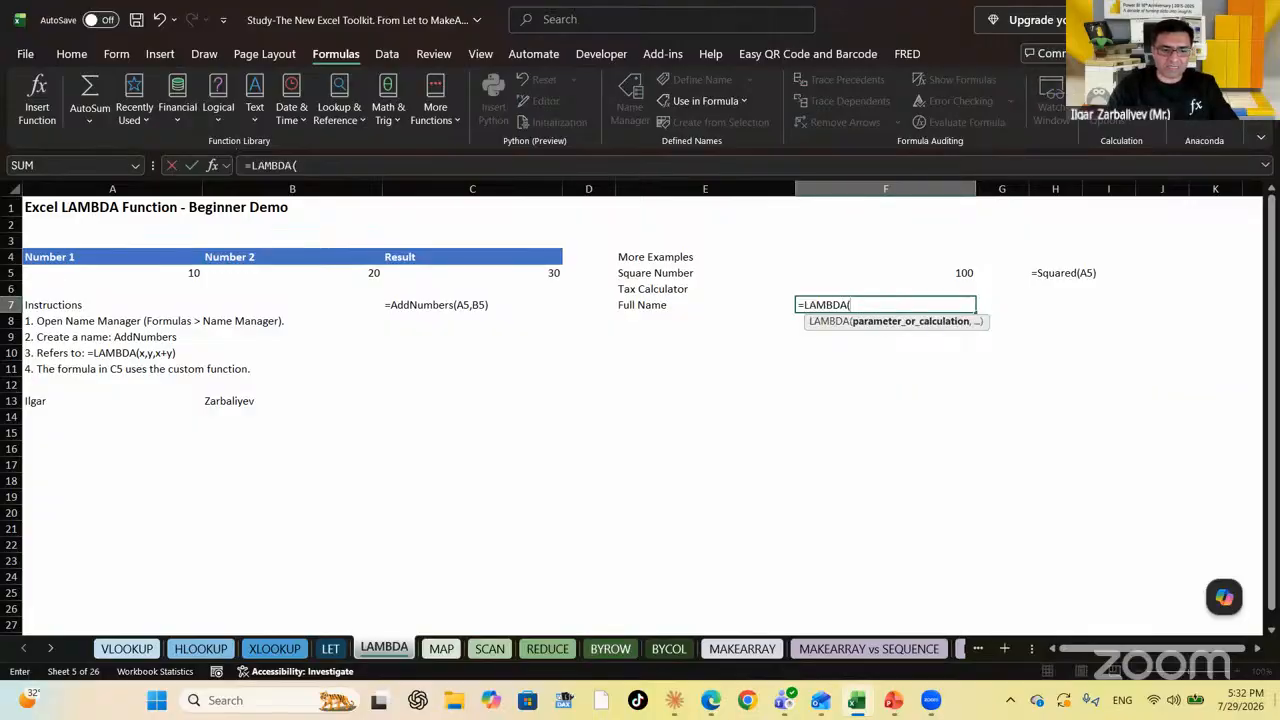
pyautogui.write('x')
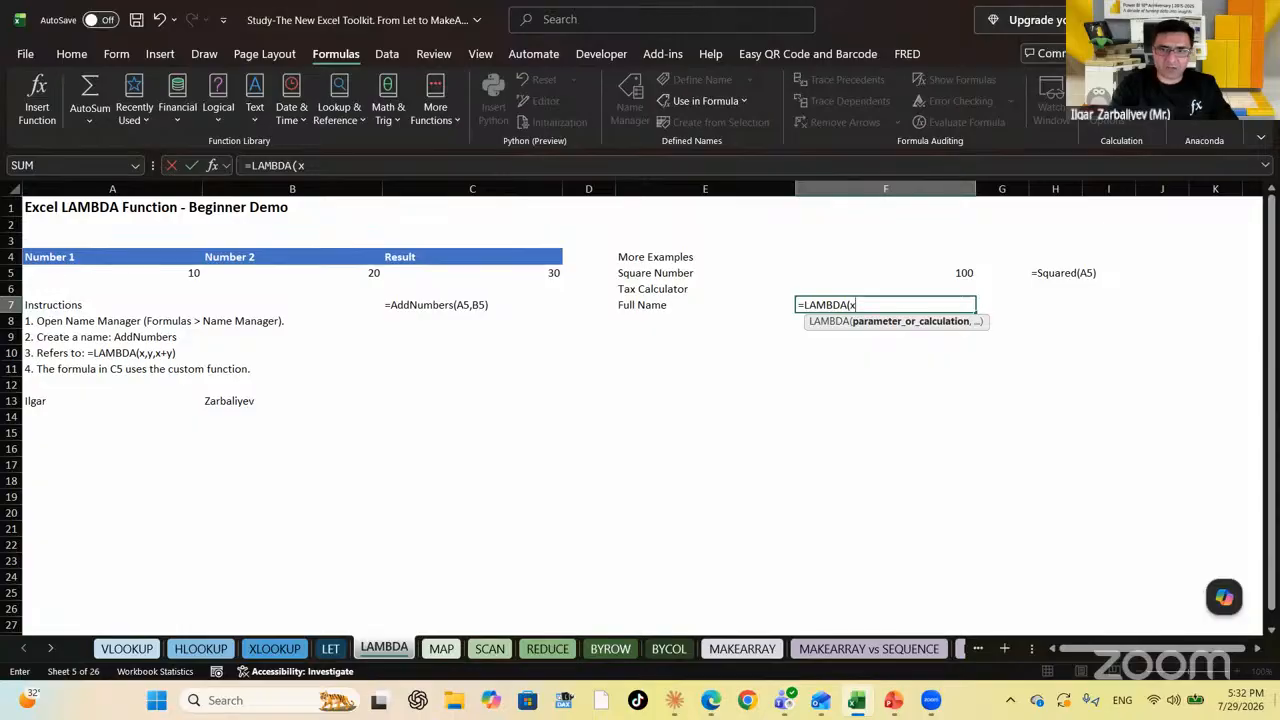
pyautogui.write(',y,')
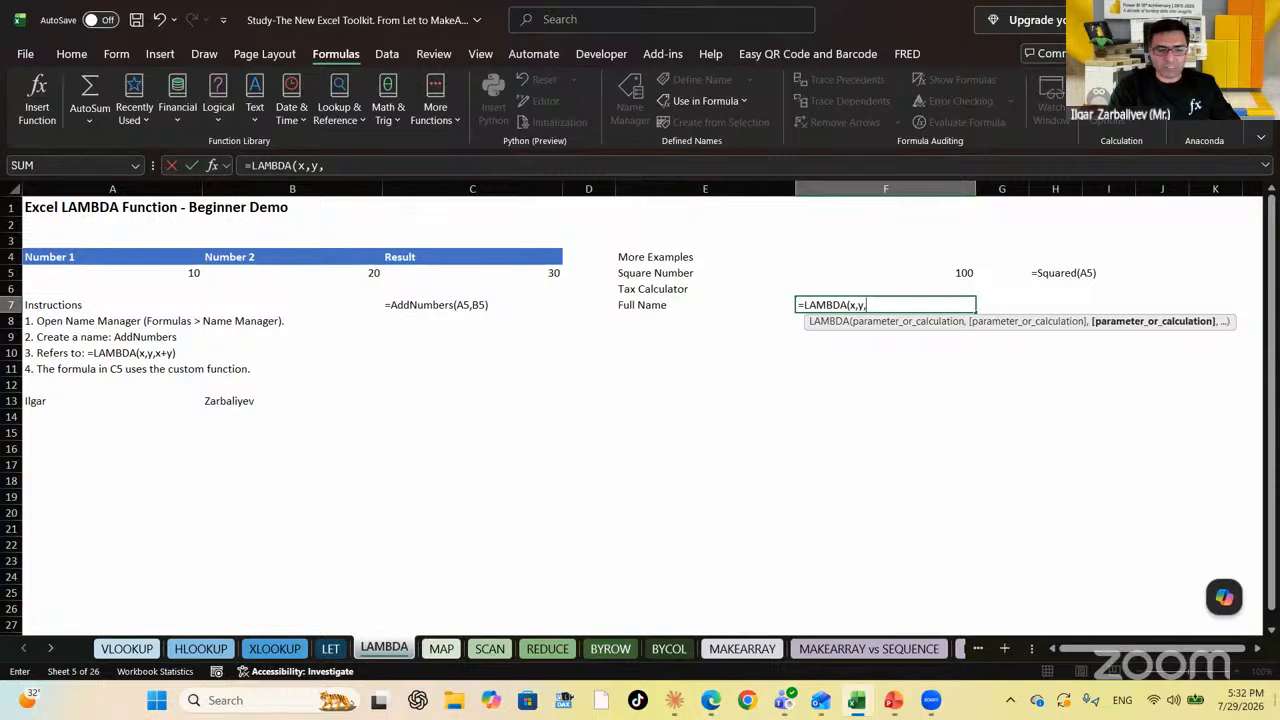
pyautogui.write('x')
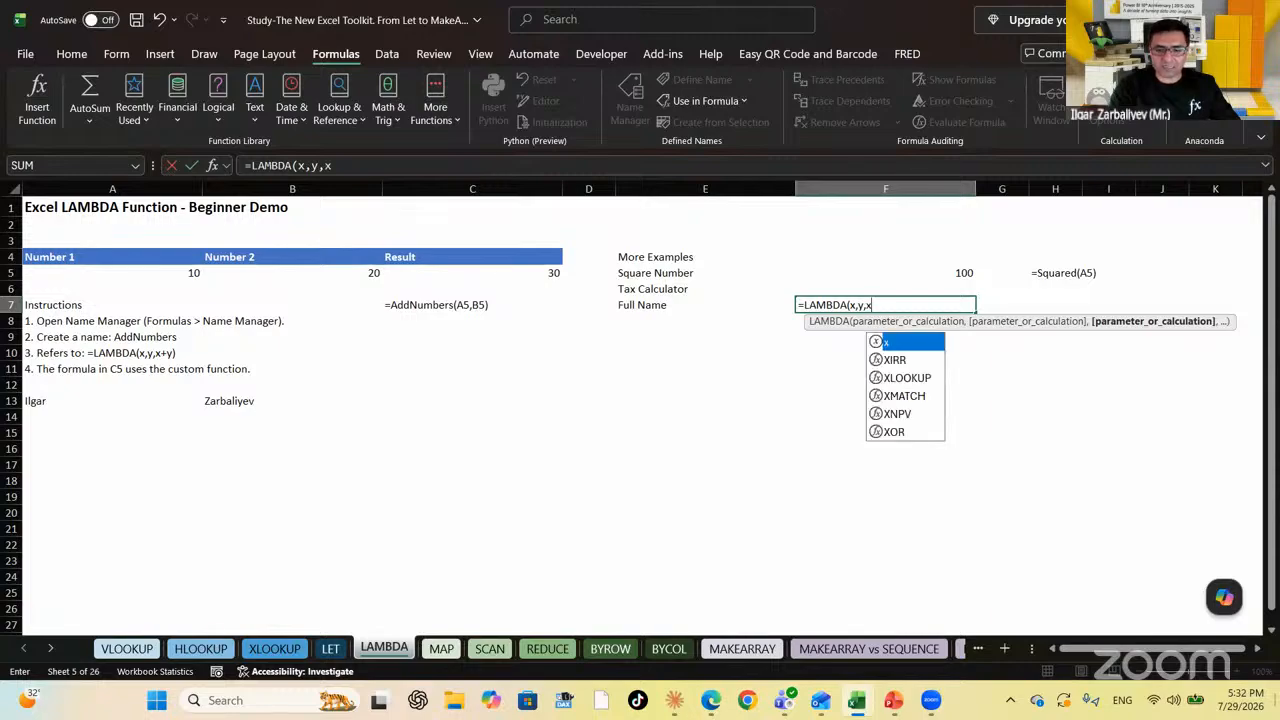
pyautogui.write('"')
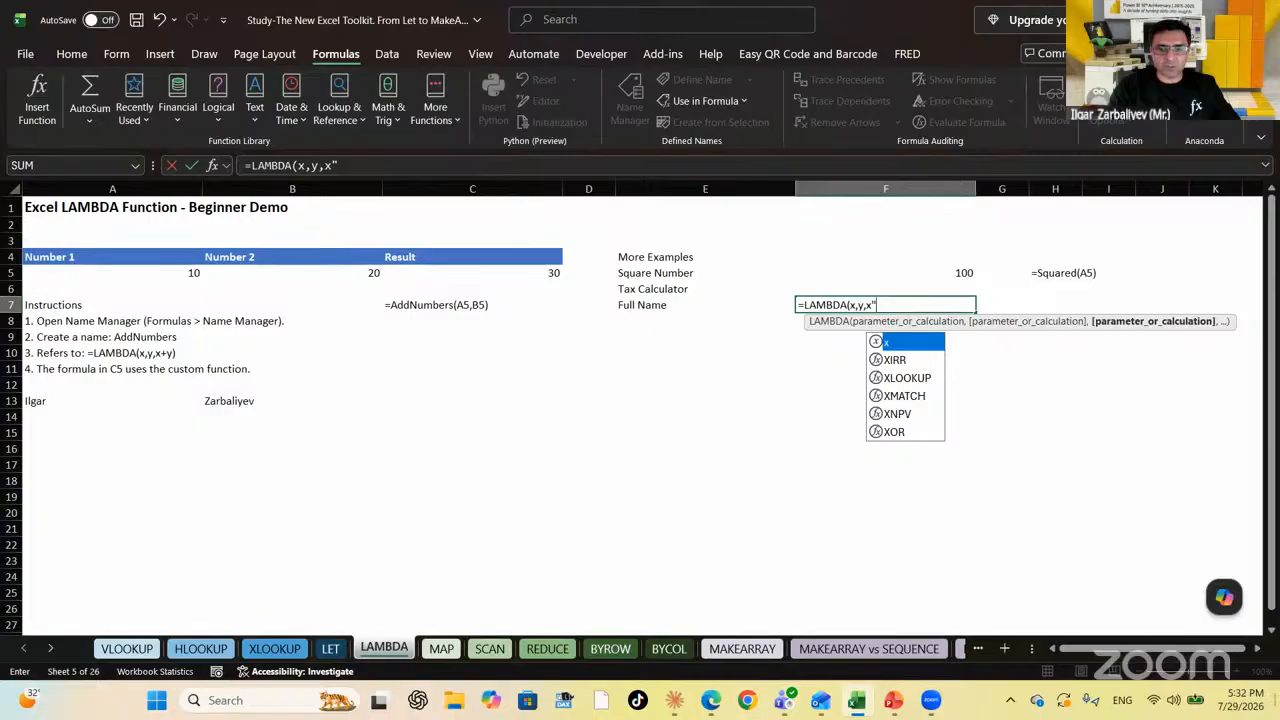
pyautogui.press('BackSpace')
pyautogui.write('&')
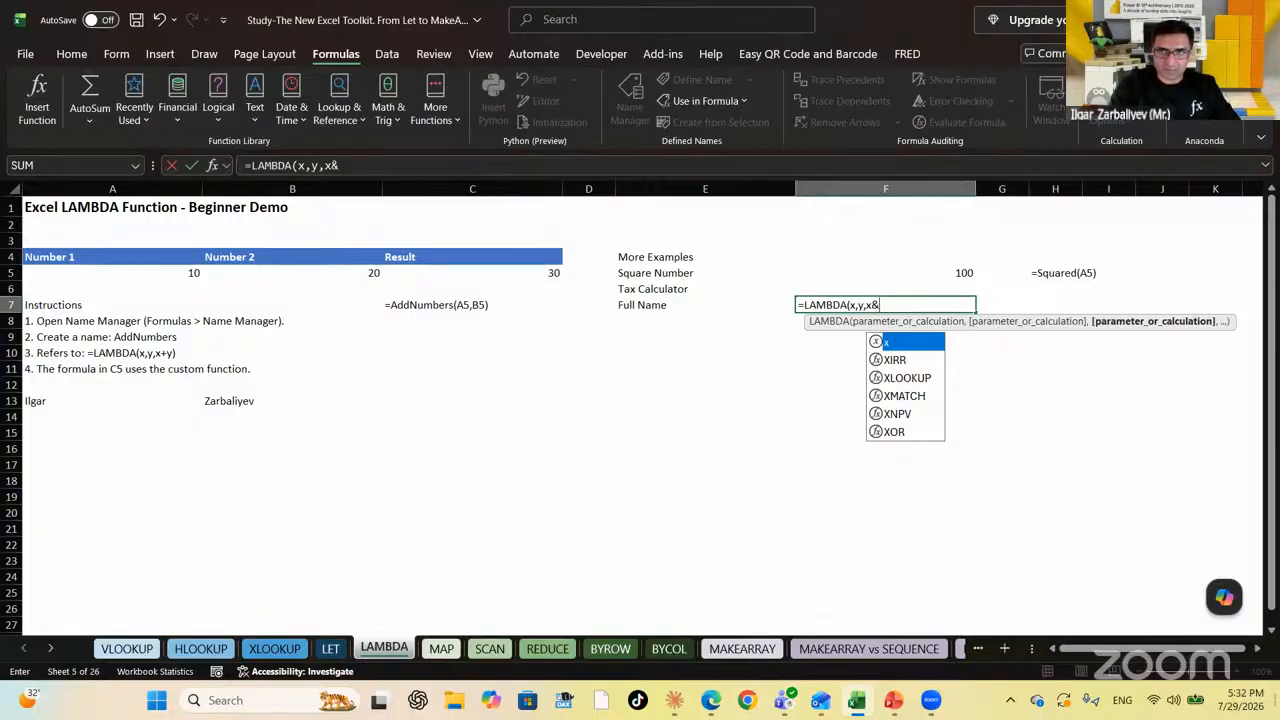
pyautogui.write('"')
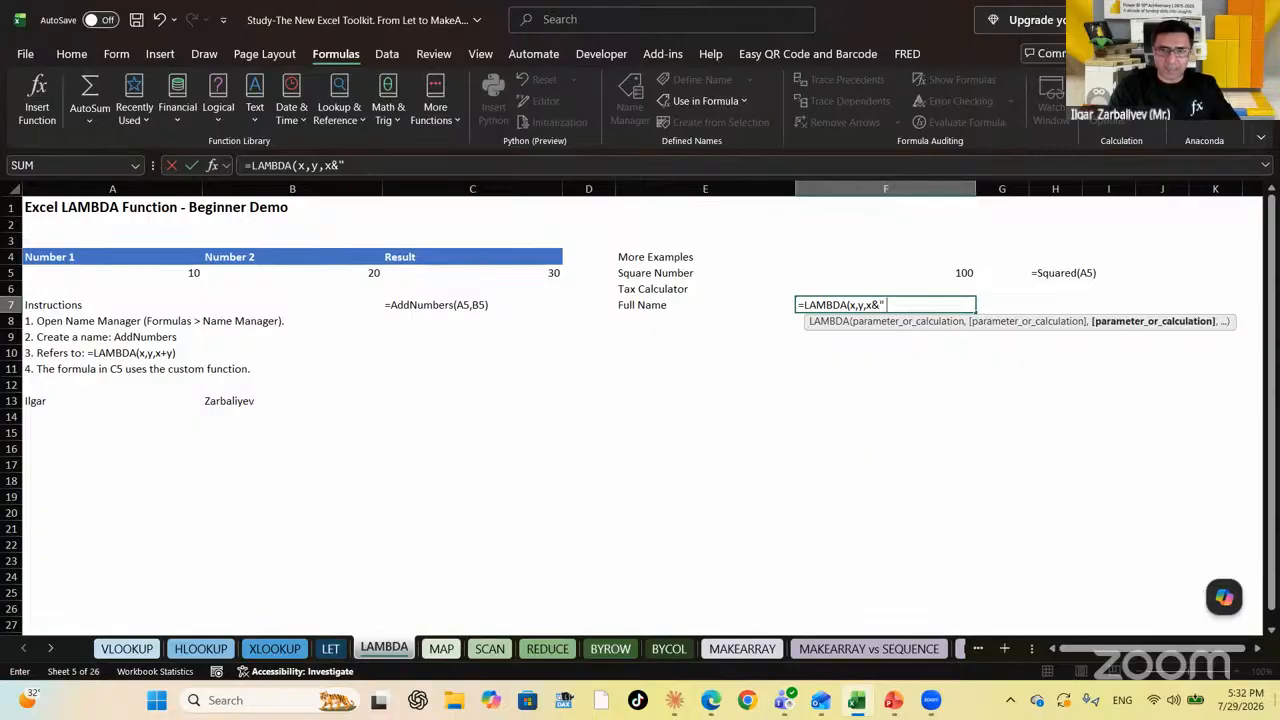
pyautogui.write(' "')
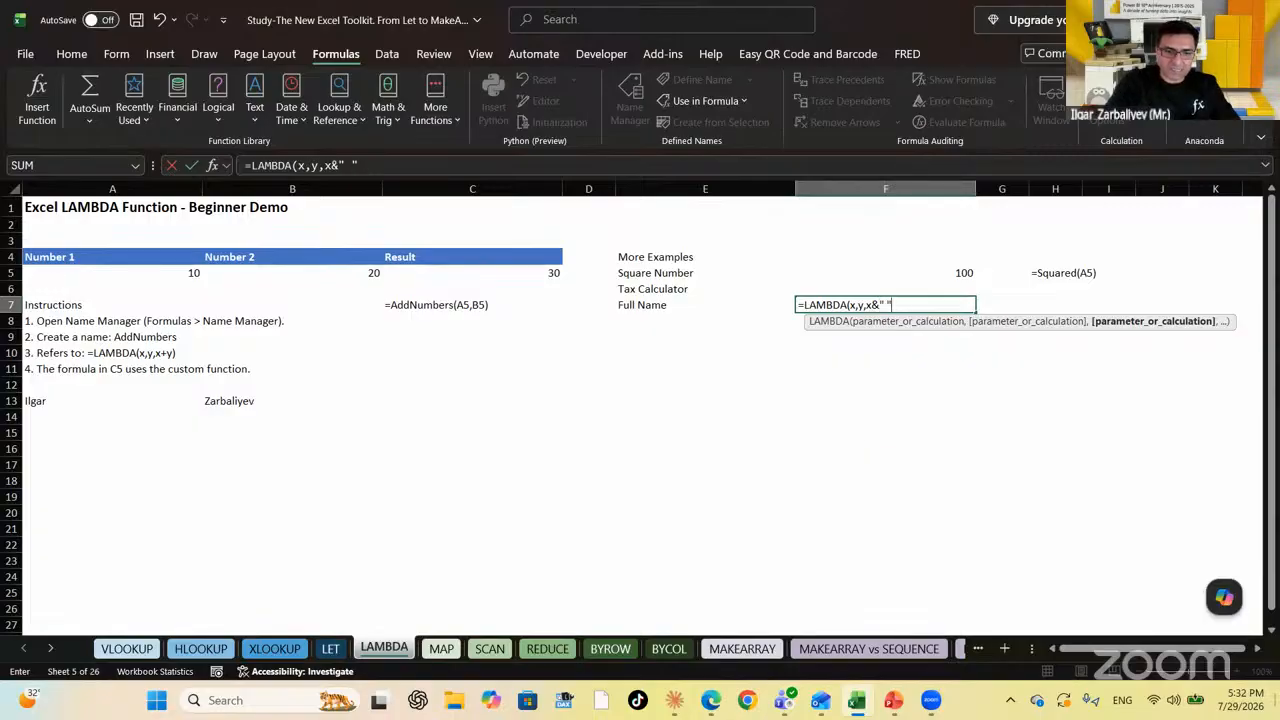
pyautogui.write('&')
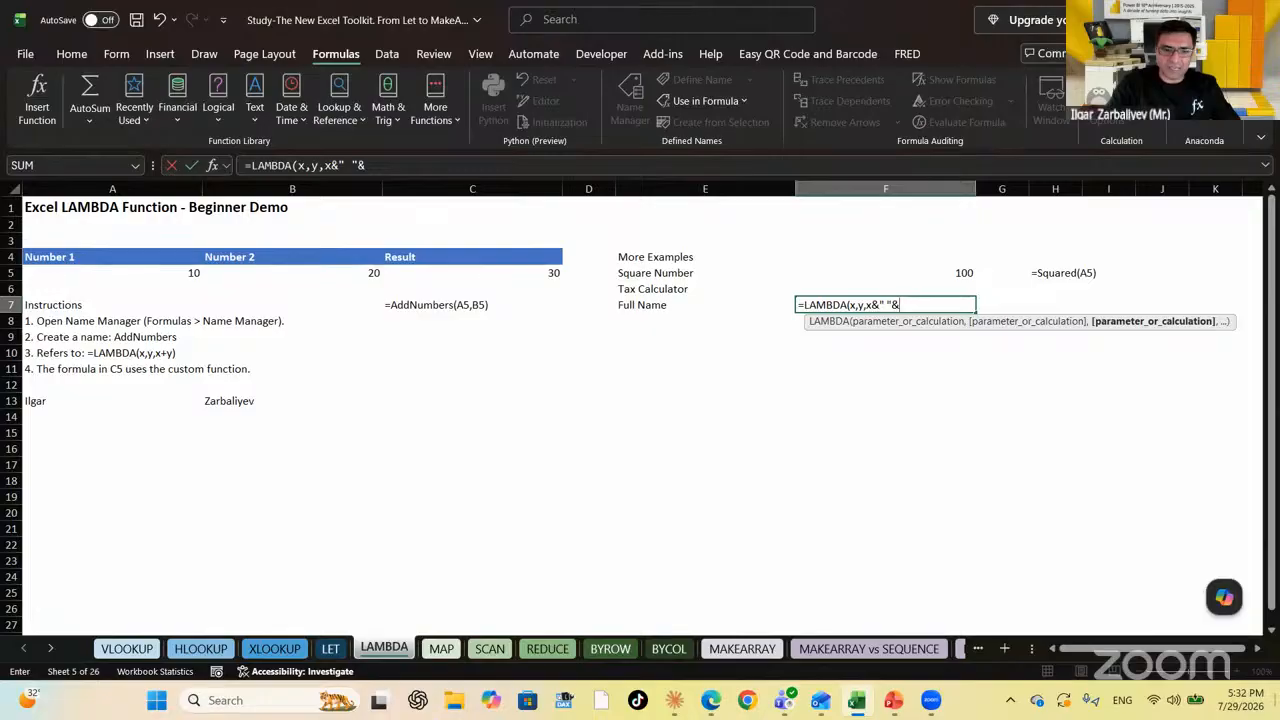
pyautogui.write('y')
pyautogui.press('Return')
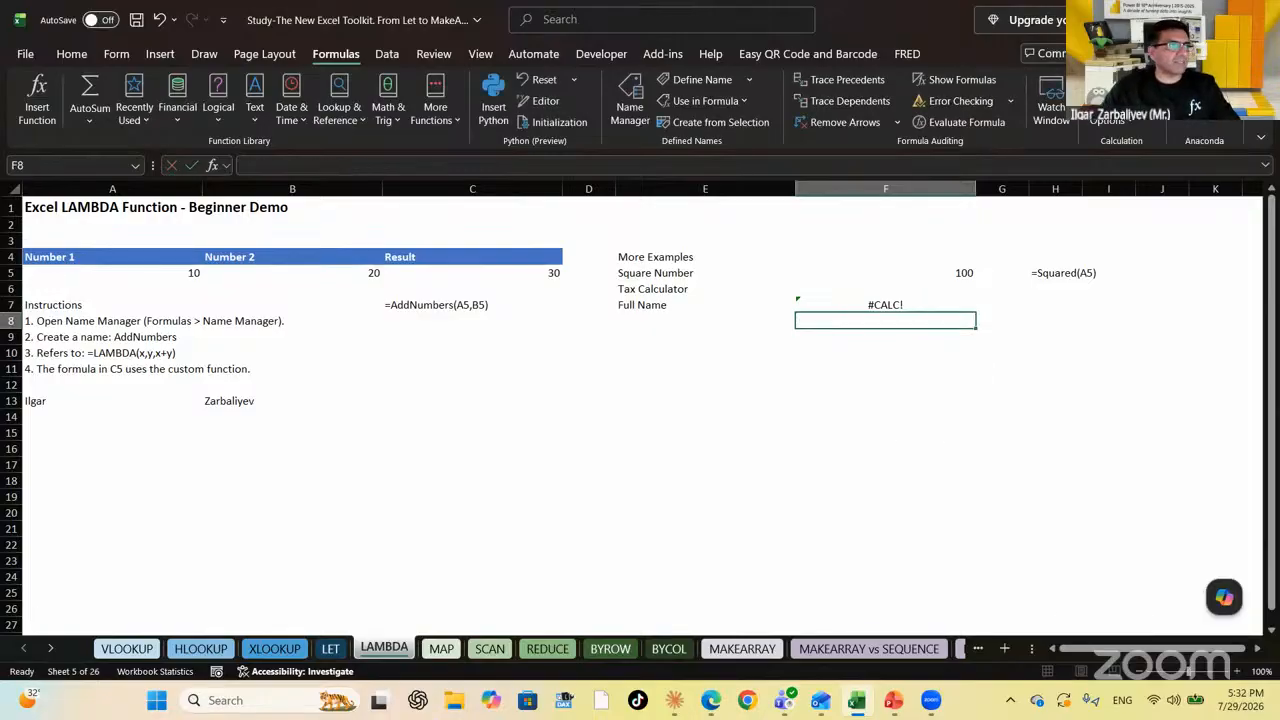
pyautogui.hotkey('ctrl', 'F3')
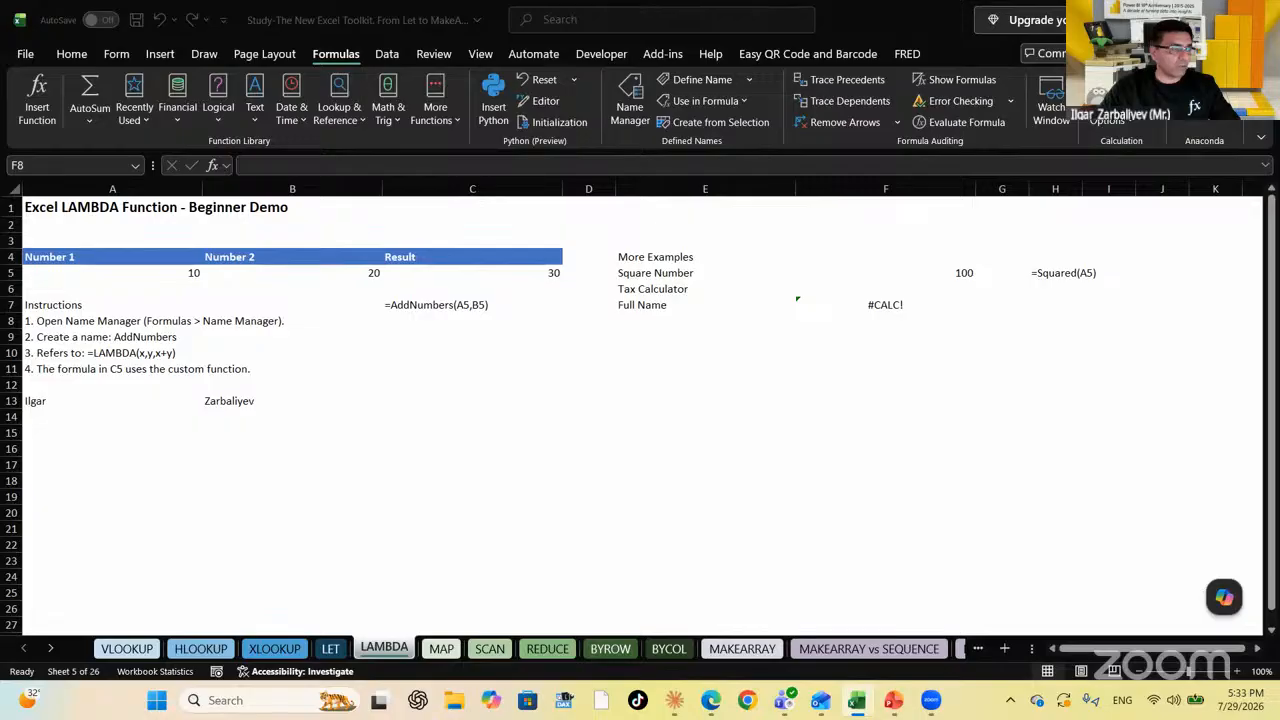
pyautogui.write('=')
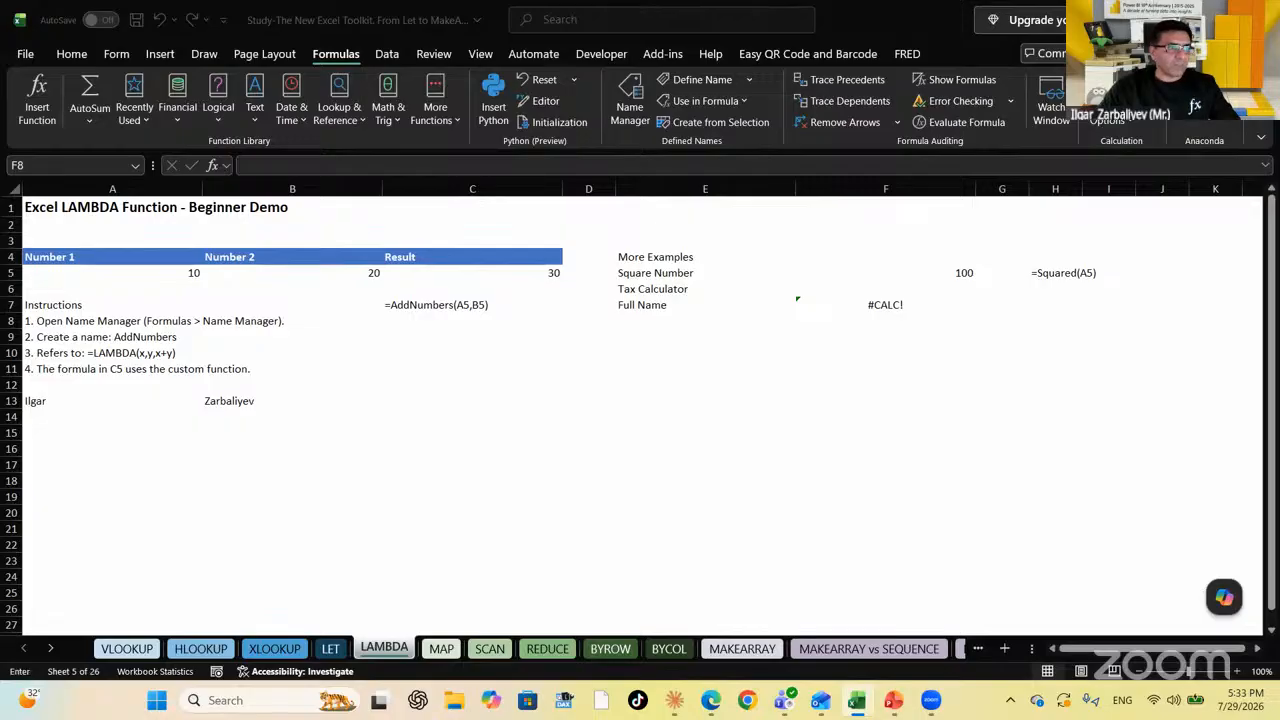
pyautogui.press('Escape')
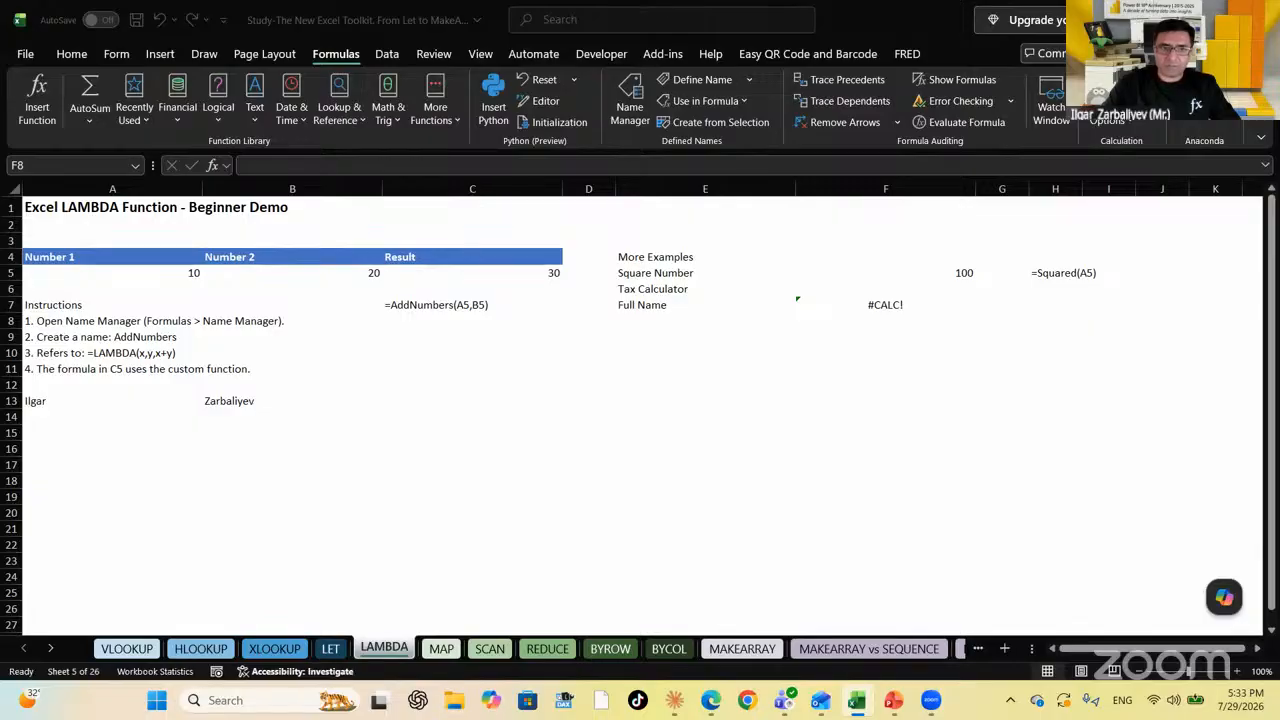
# Enter =LAMBDA(x,y,TEXTJOIN(" ",TRUE,x,y)) in F7 and copy its formula text from the formula bar
pyautogui.click(876, 305)
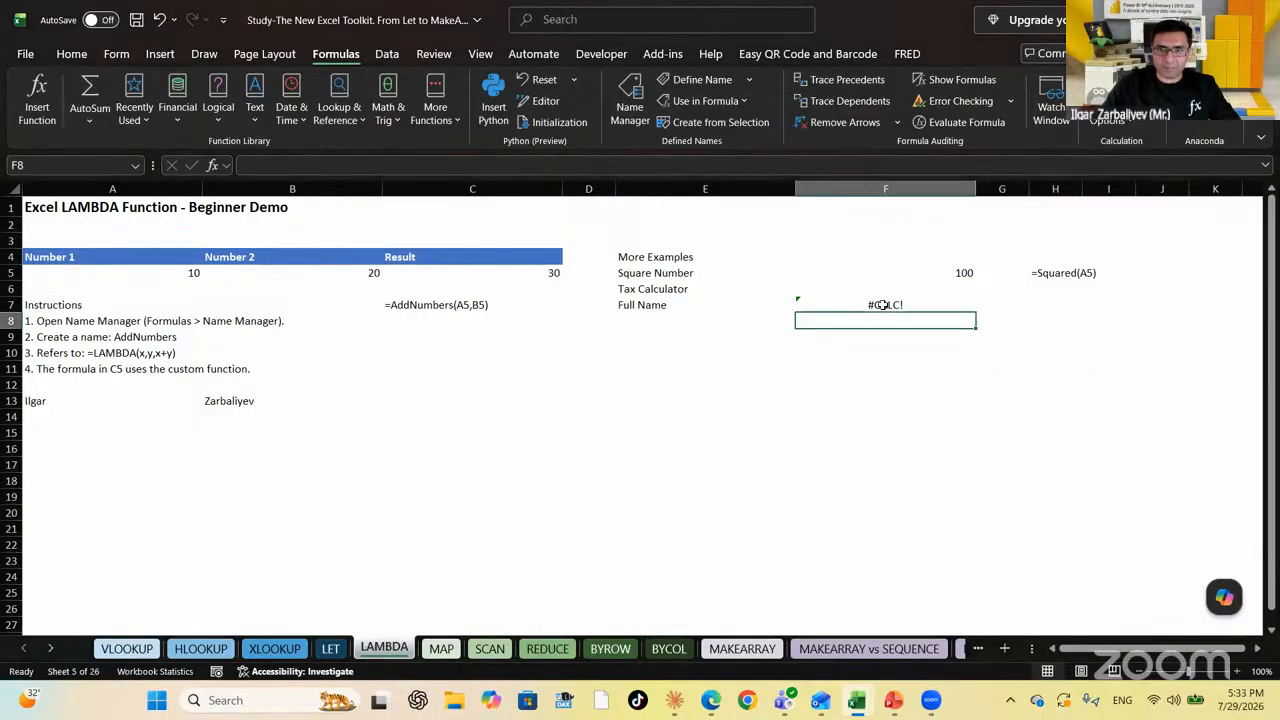
pyautogui.write('=')
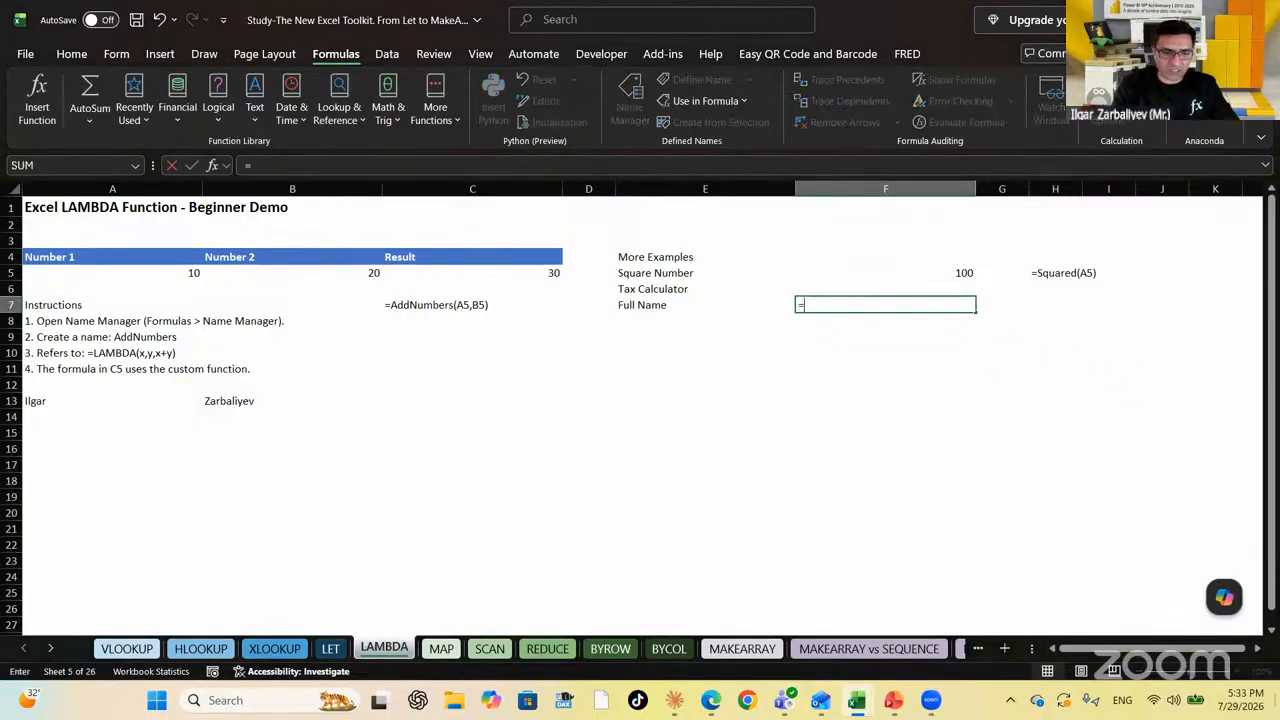
pyautogui.write('Lamb')
pyautogui.press('Tab')
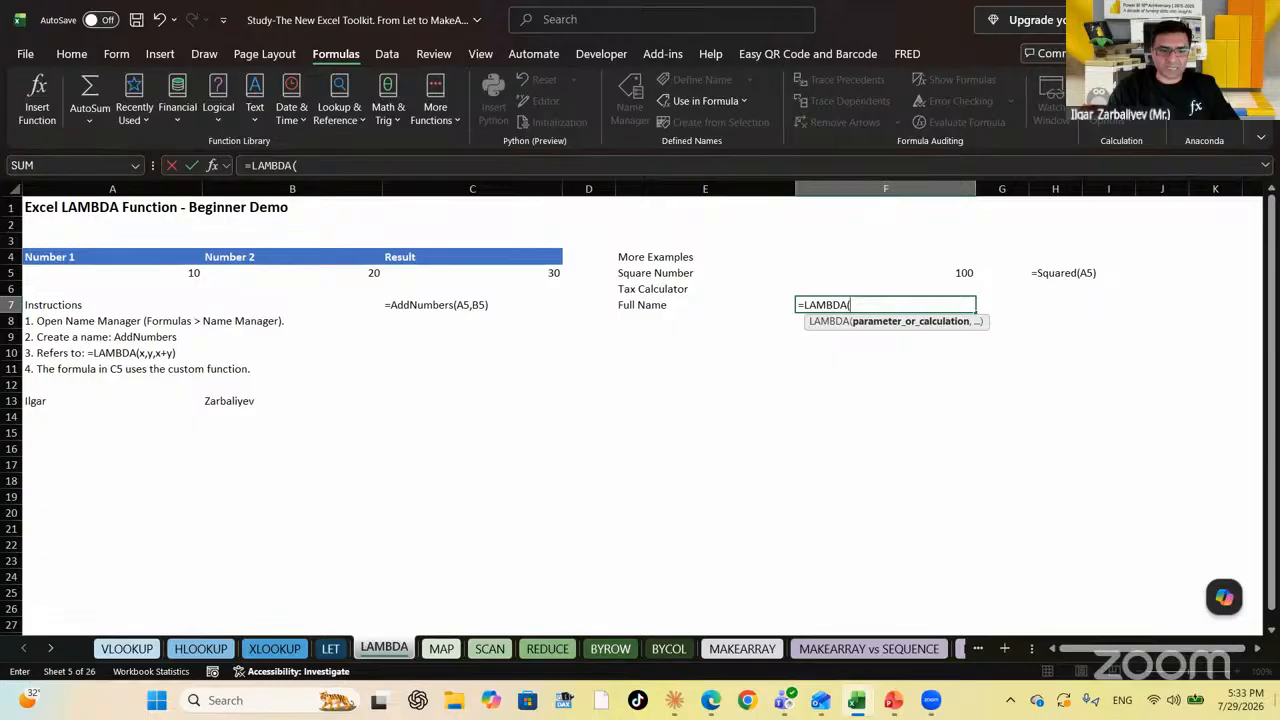
pyautogui.write('x,y')
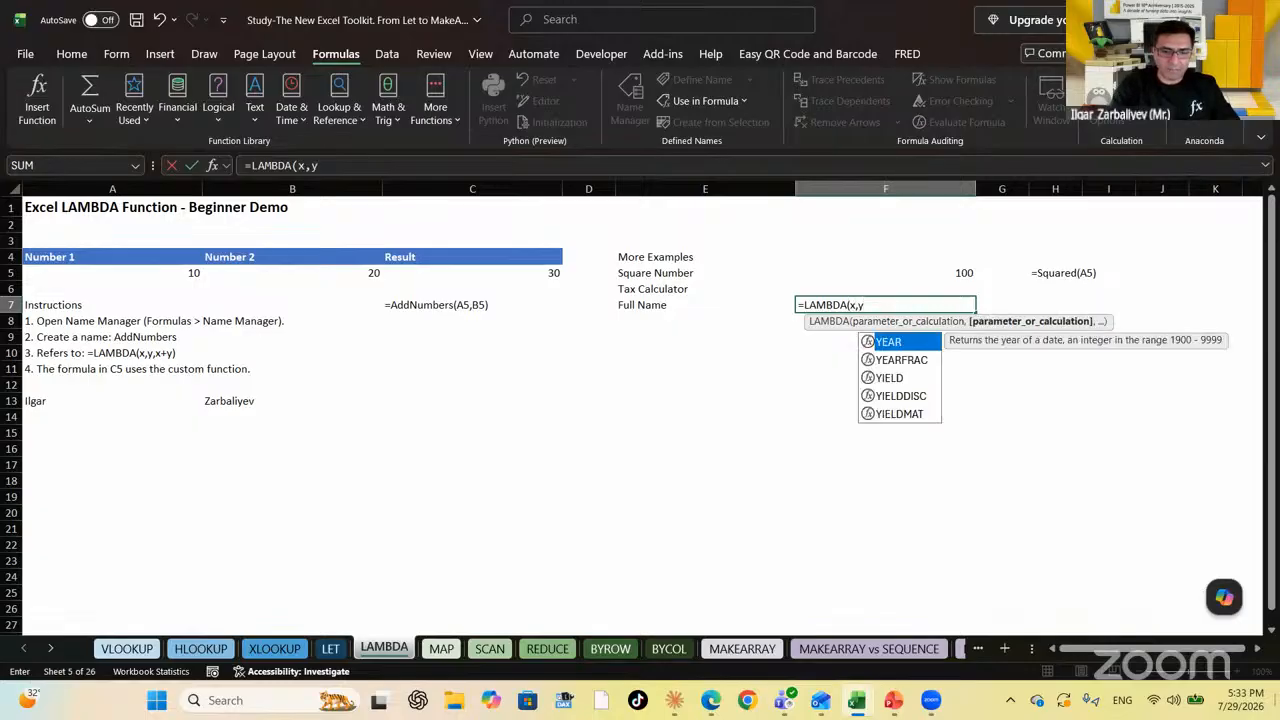
pyautogui.write(',')
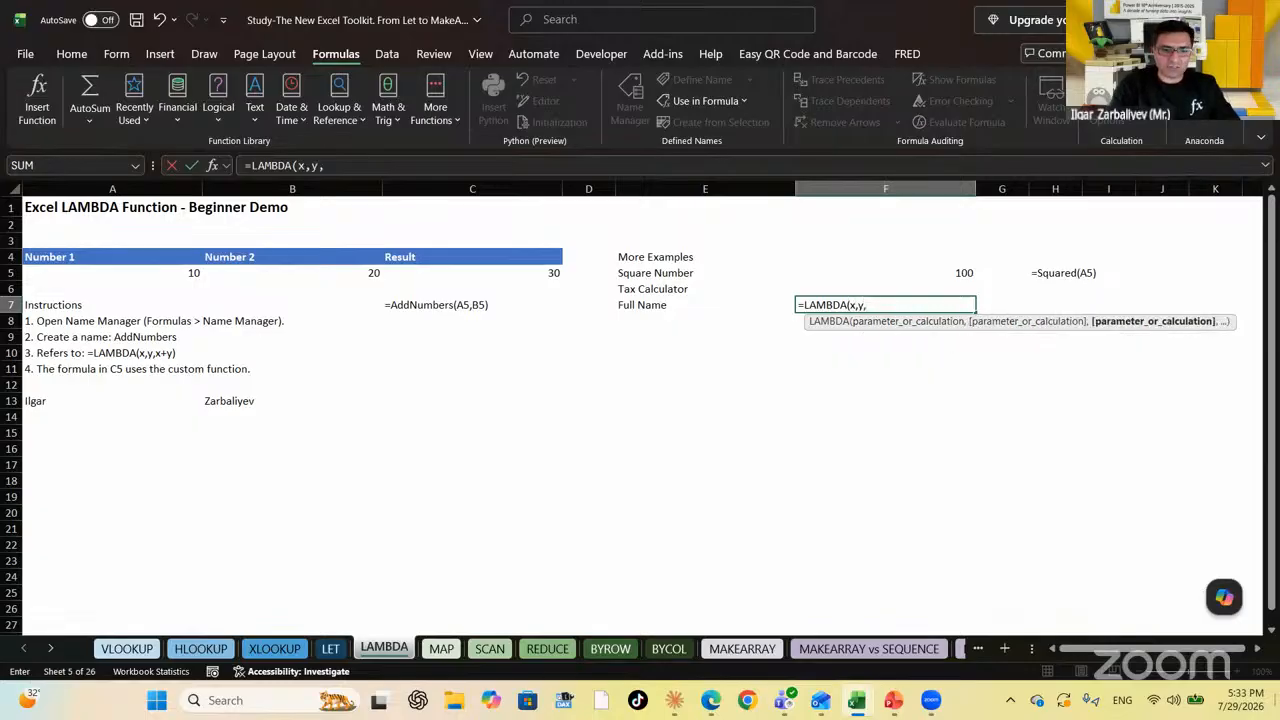
pyautogui.write('Textj')
pyautogui.press('Tab')
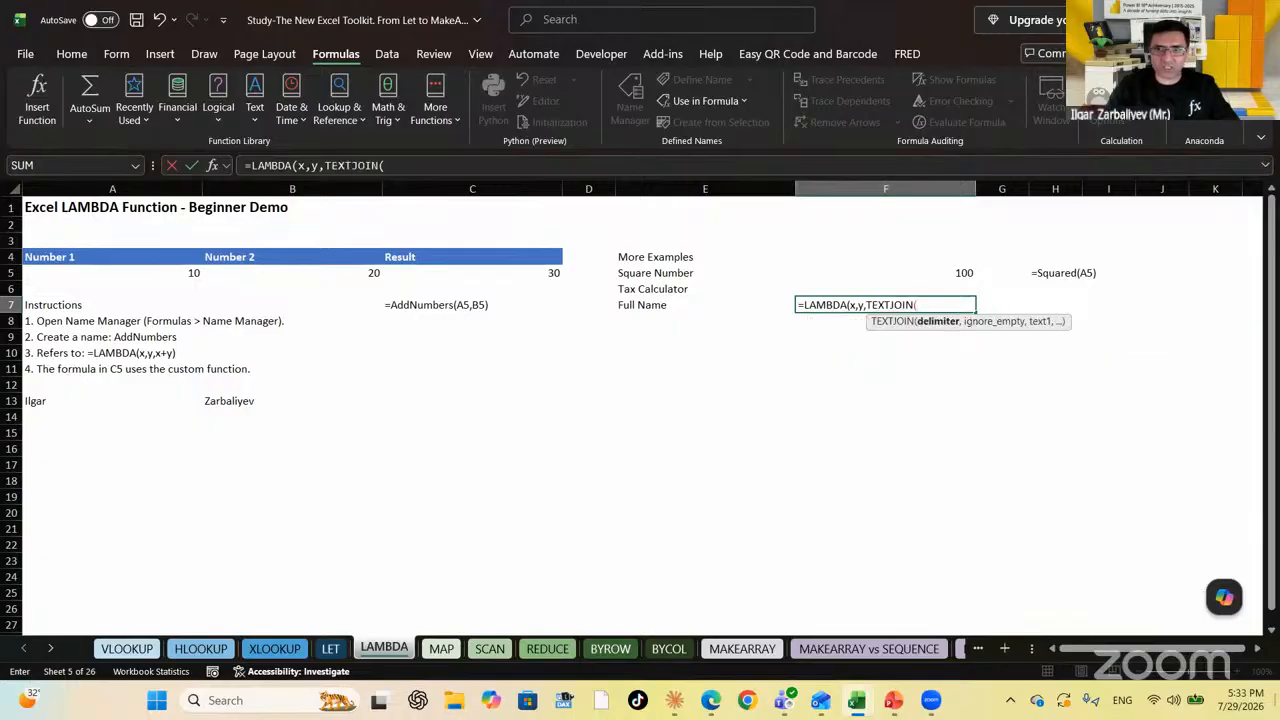
pyautogui.write('"')
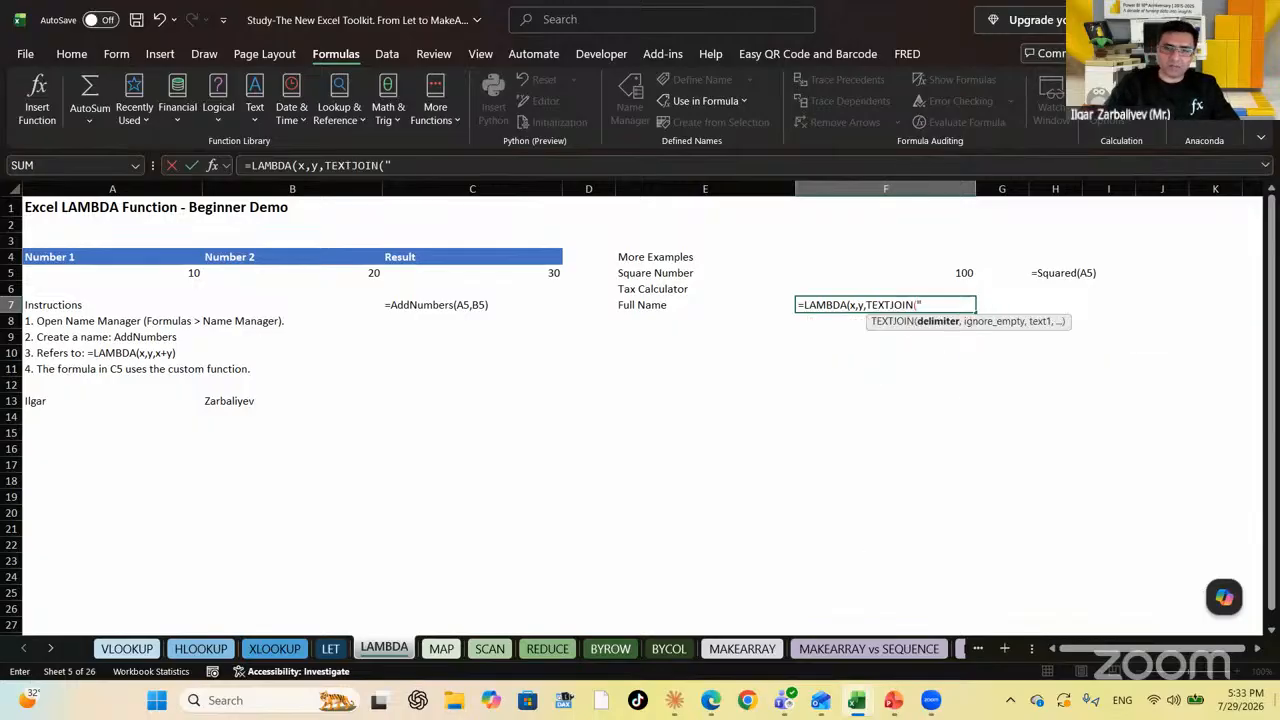
pyautogui.write(' ",')
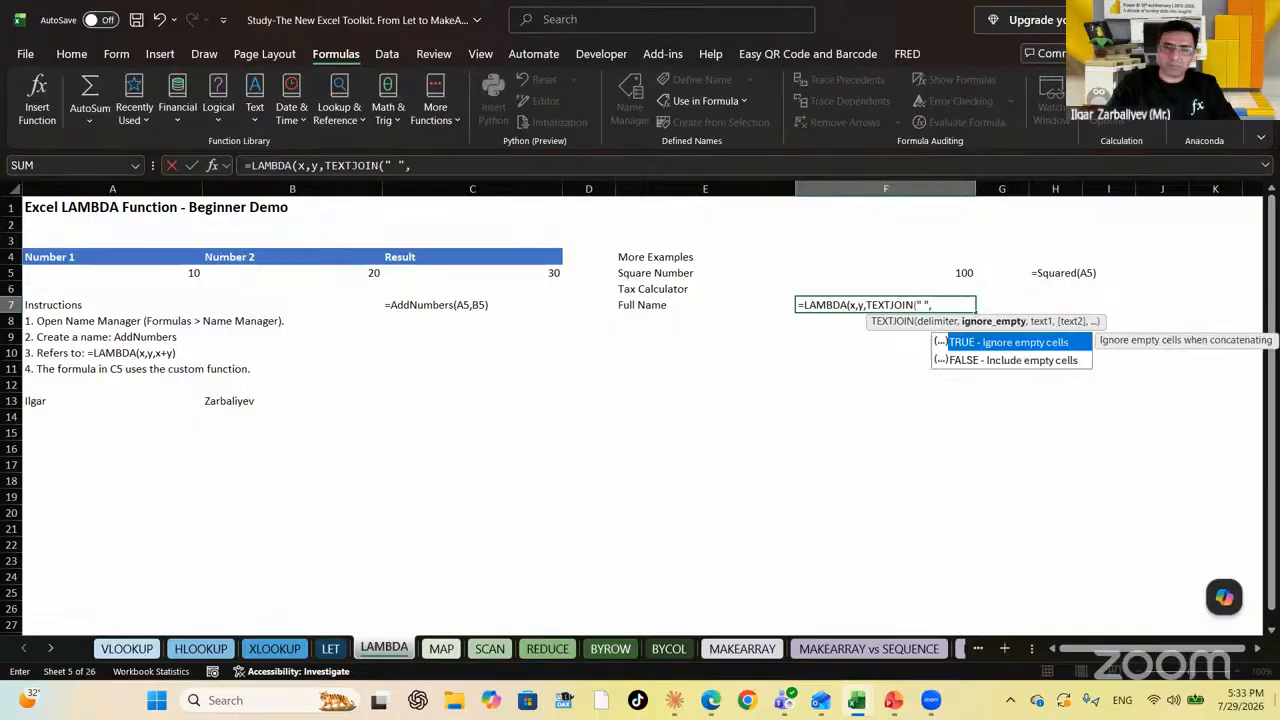
pyautogui.press('Tab')
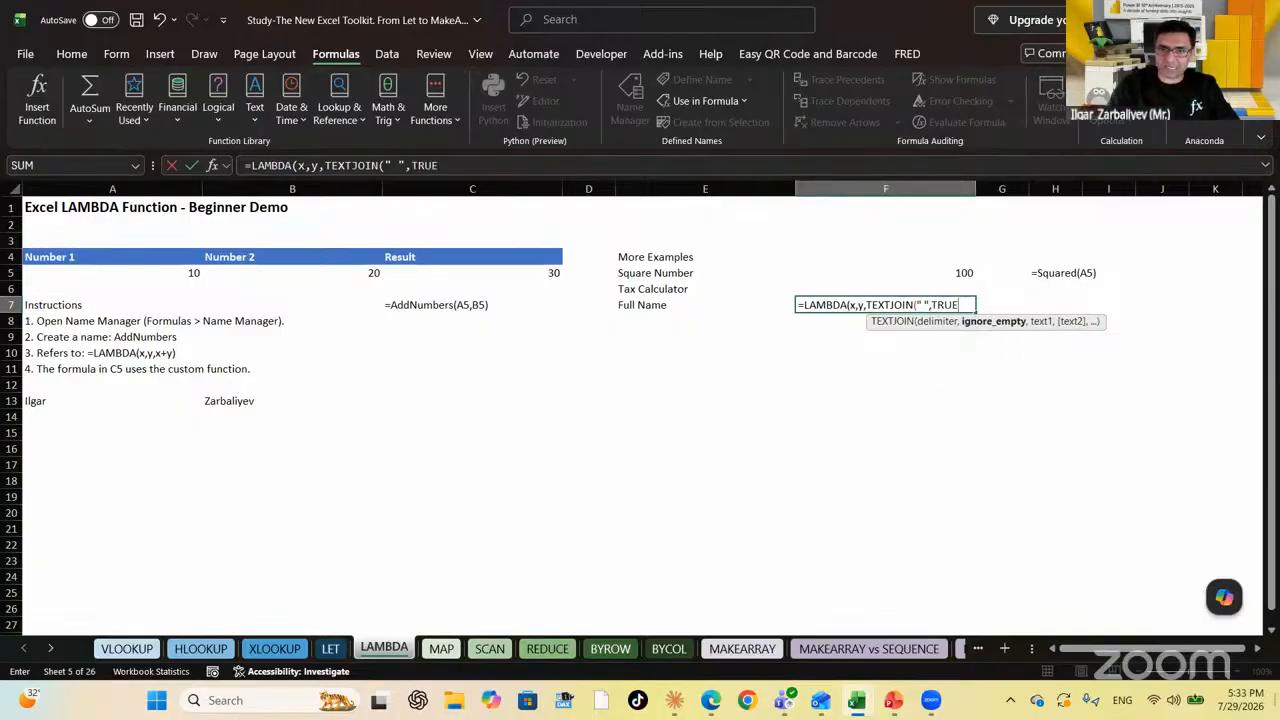
pyautogui.write(',')
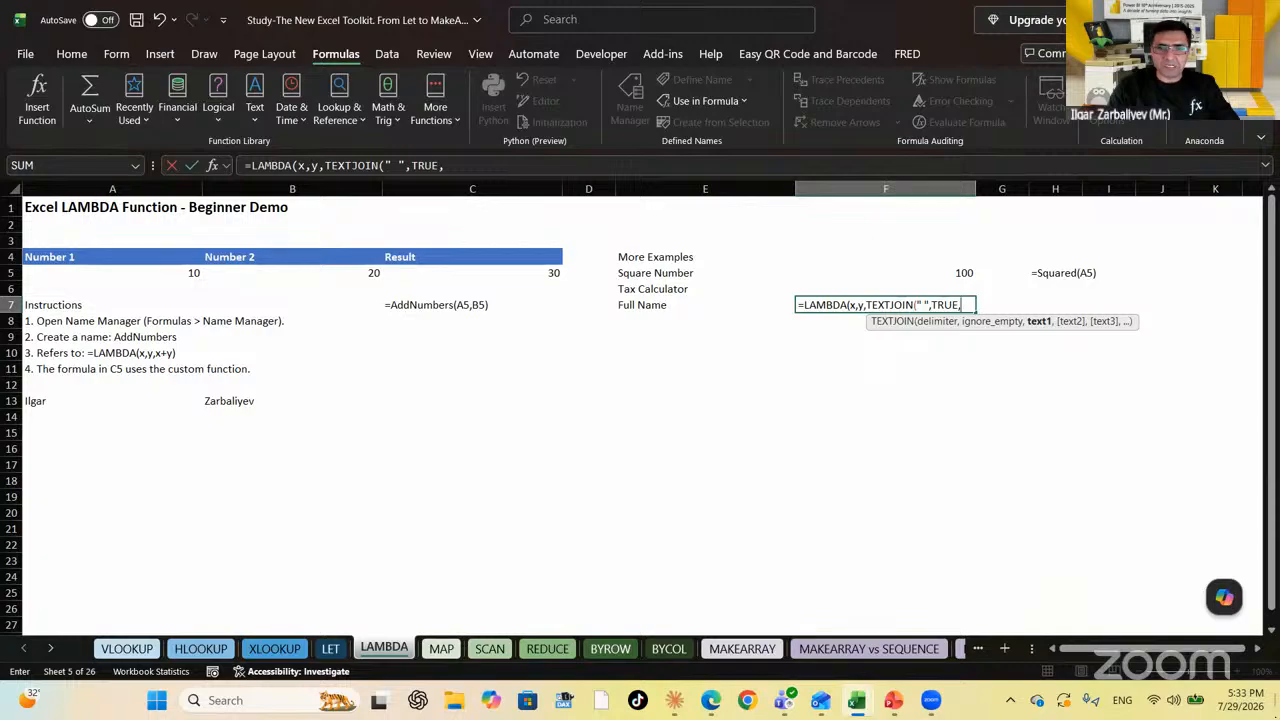
pyautogui.write('x,')
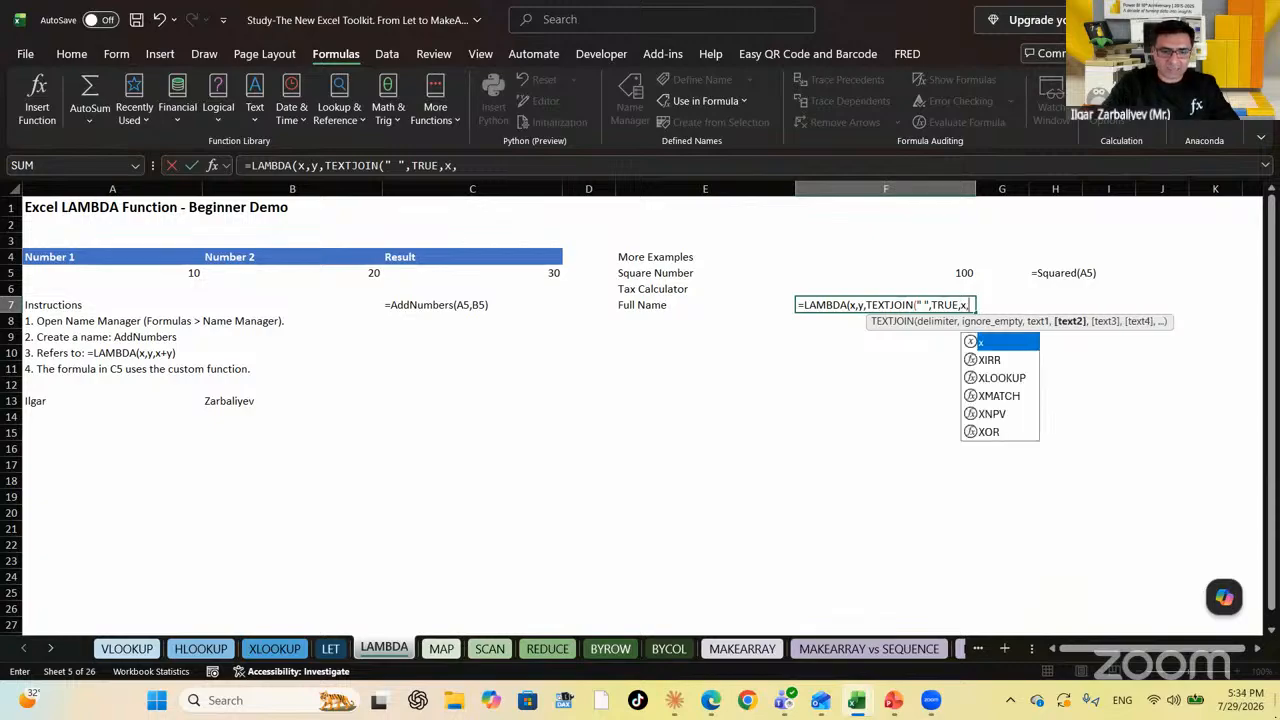
pyautogui.write('y))')
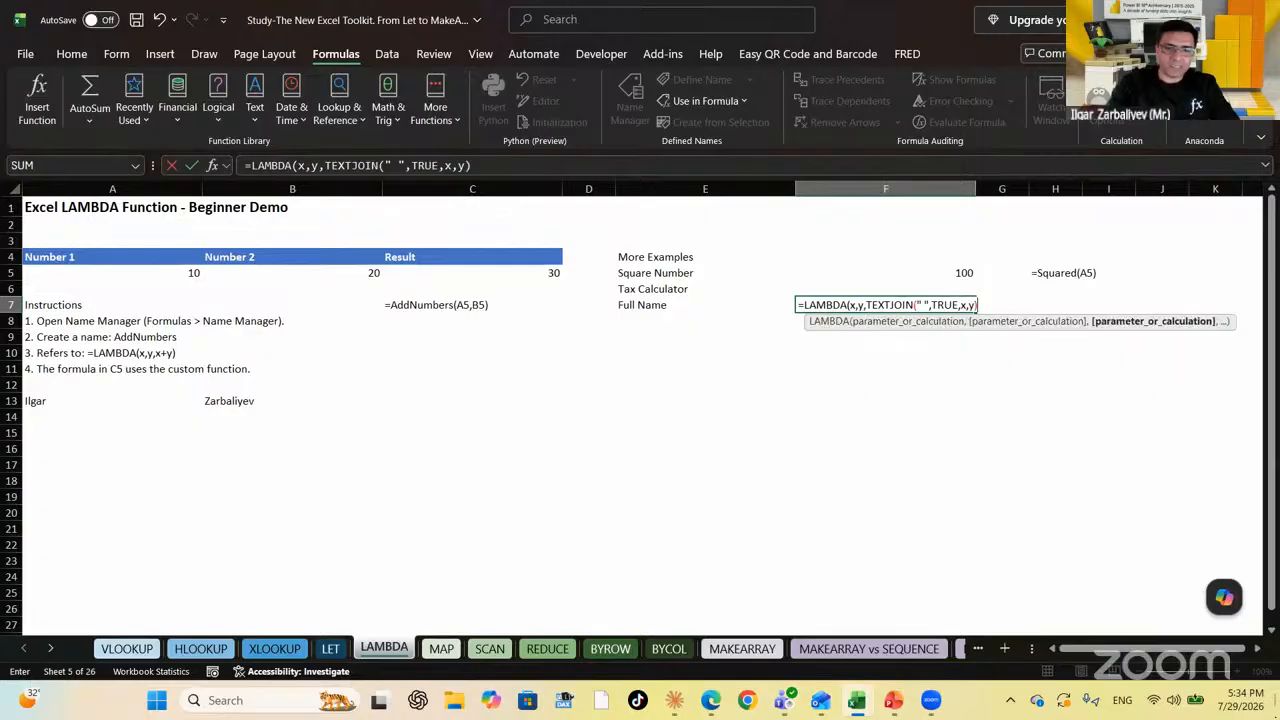
pyautogui.press('Return')
pyautogui.press('Up')
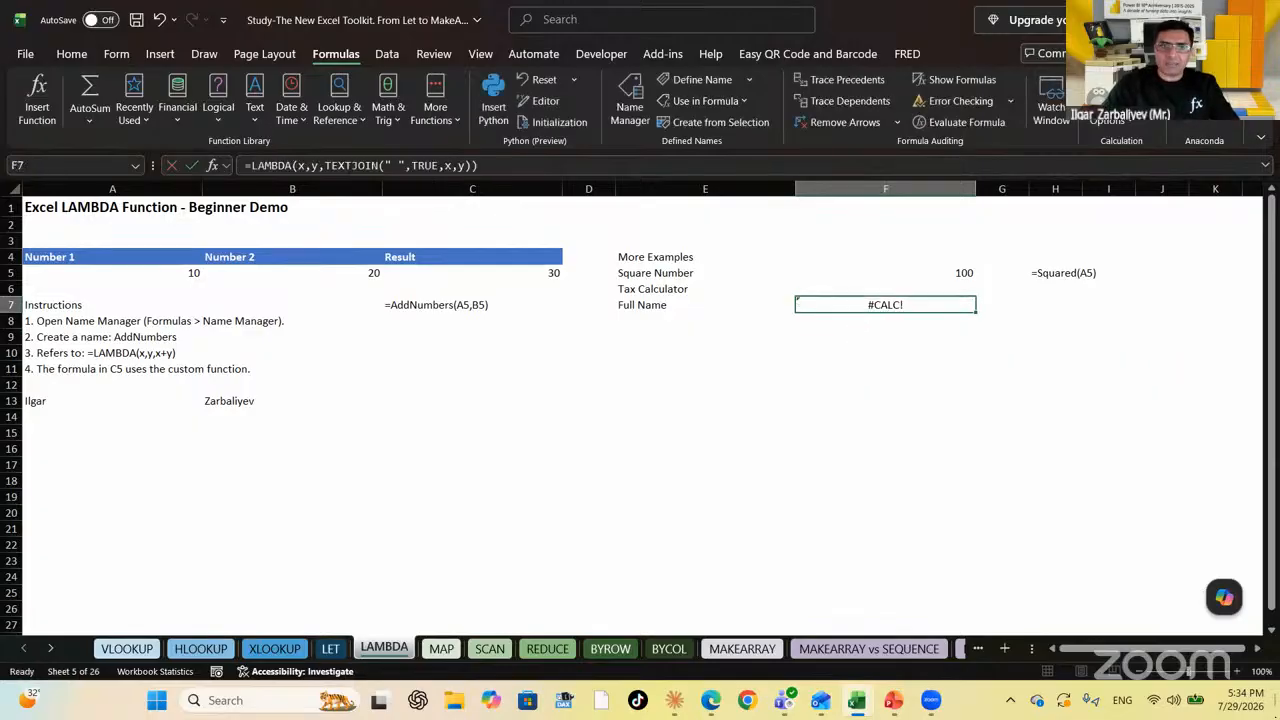
pyautogui.moveTo(478, 165); pyautogui.dragTo(244, 165)
pyautogui.hotkey('ctrl', 'c')
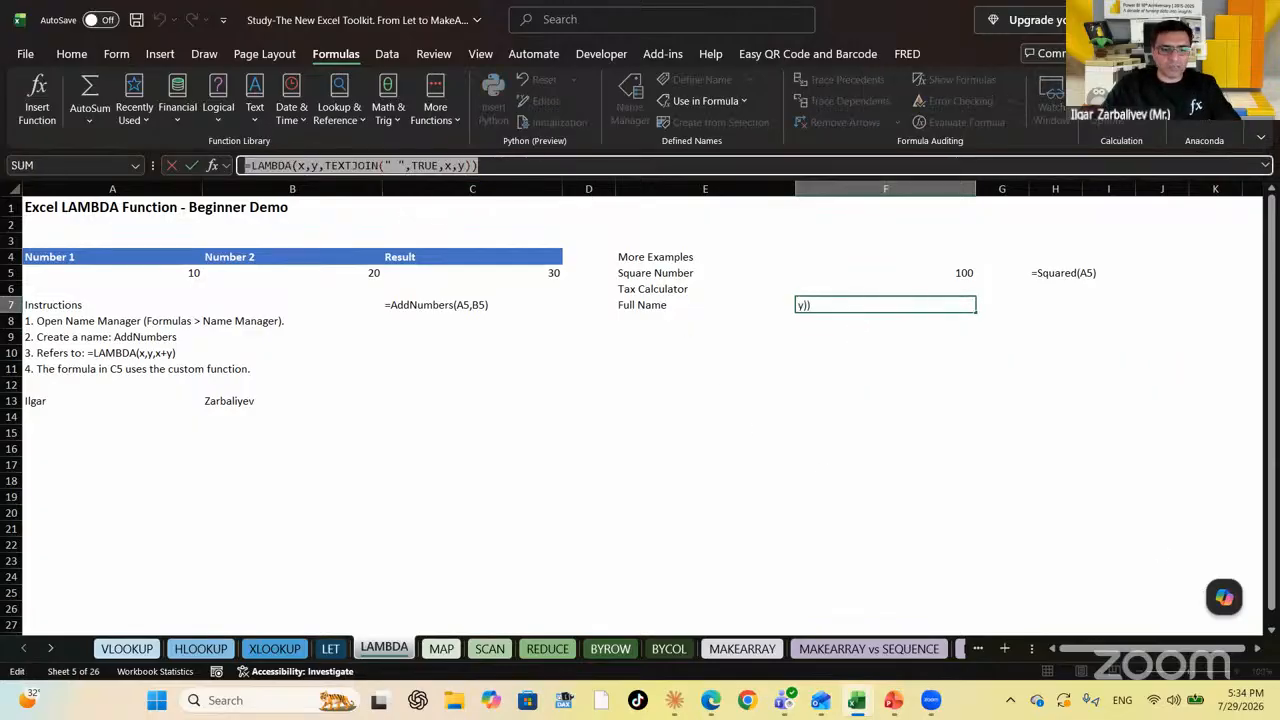
pyautogui.press('Escape')
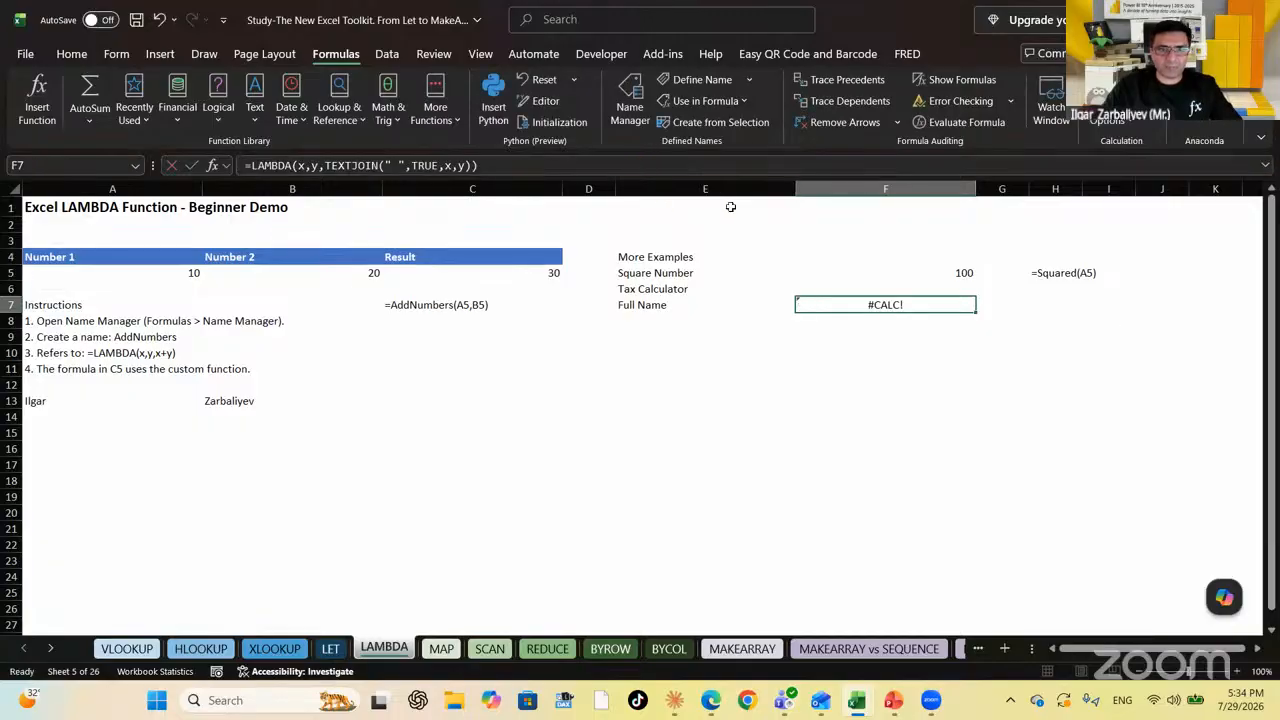
# Create the name Full_Name in Name Manager, with the copied TEXTJOIN LAMBDA pasted as Refers to
pyautogui.click(630, 112)
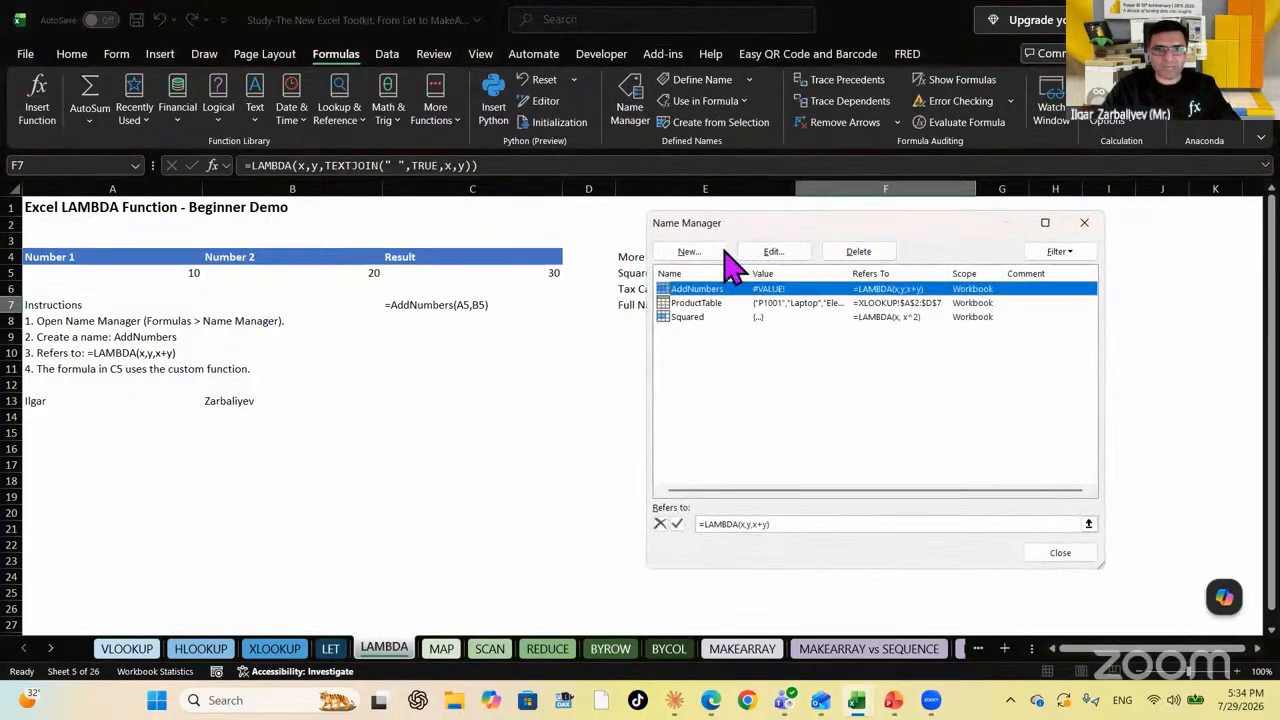
pyautogui.click(703, 250)
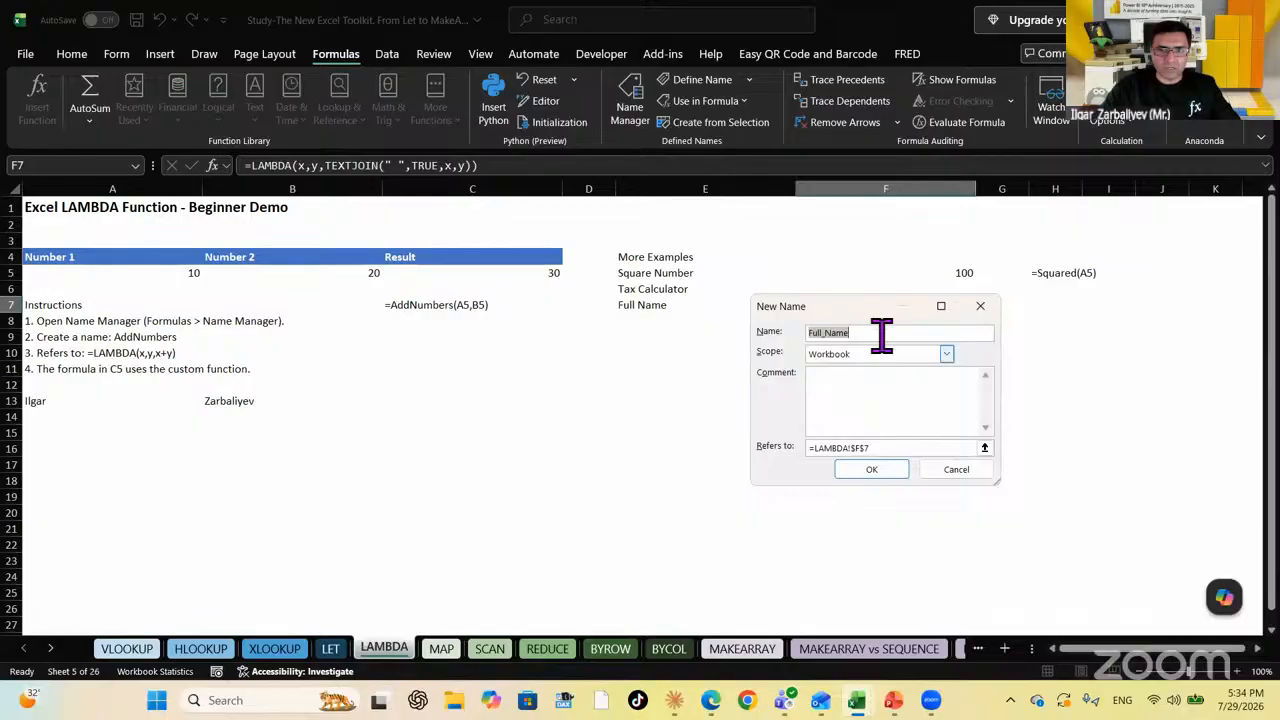
pyautogui.click(920, 447)
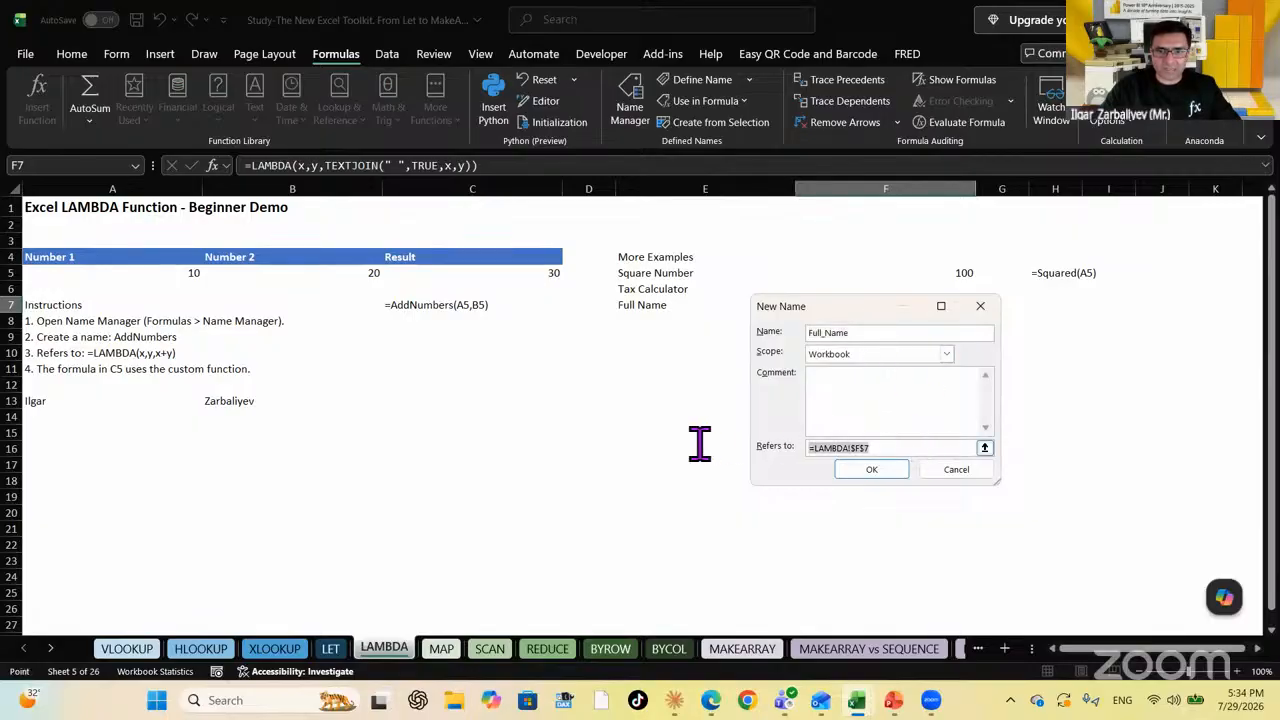
pyautogui.hotkey('ctrl', 'v')
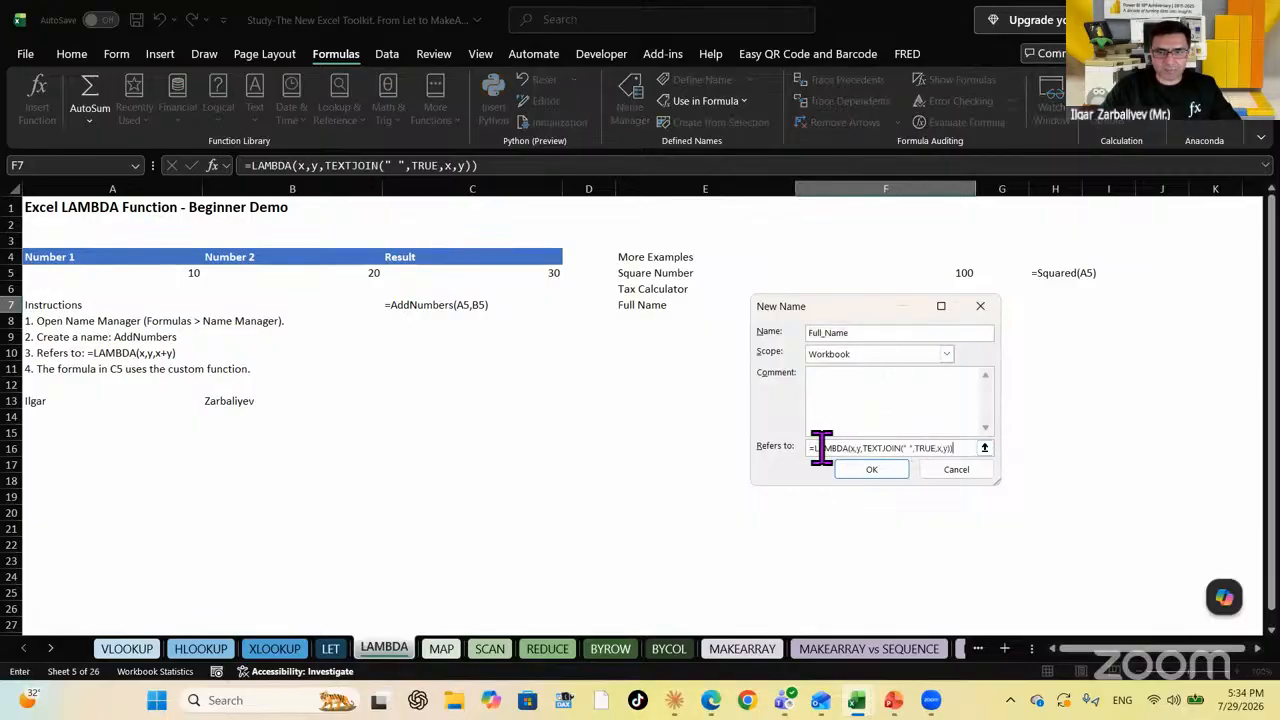
pyautogui.click(872, 470)
pyautogui.click(1080, 226)
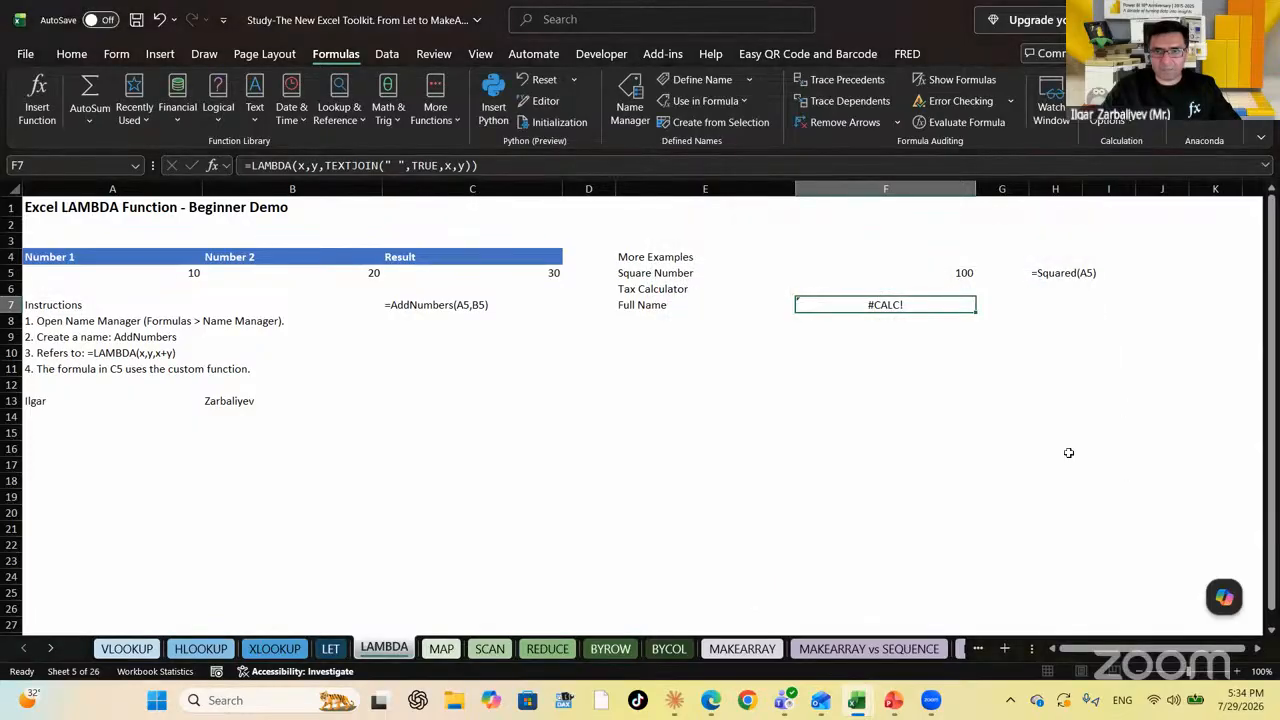
# Replace F7's formula with =Full_Name(A13,B13) to join the first name and surname
pyautogui.press('Delete')
pyautogui.press('Left')
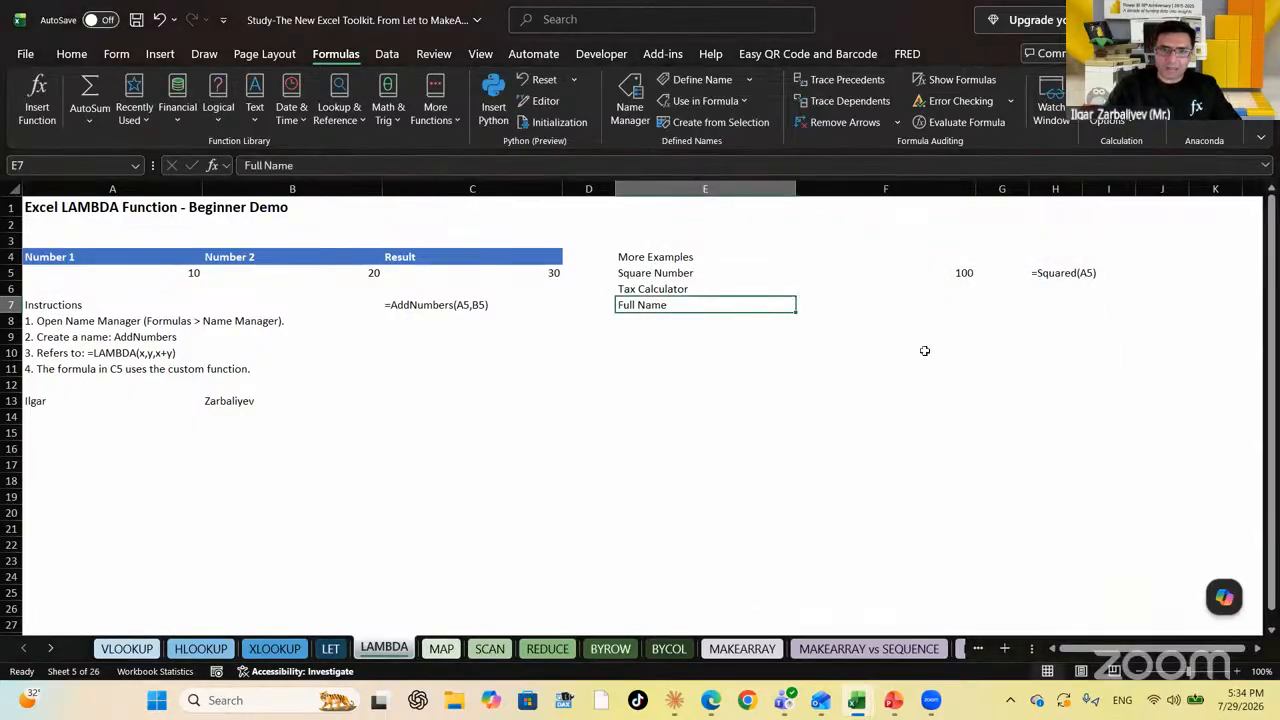
pyautogui.press('Right')
pyautogui.press('Left')
pyautogui.press('Right')
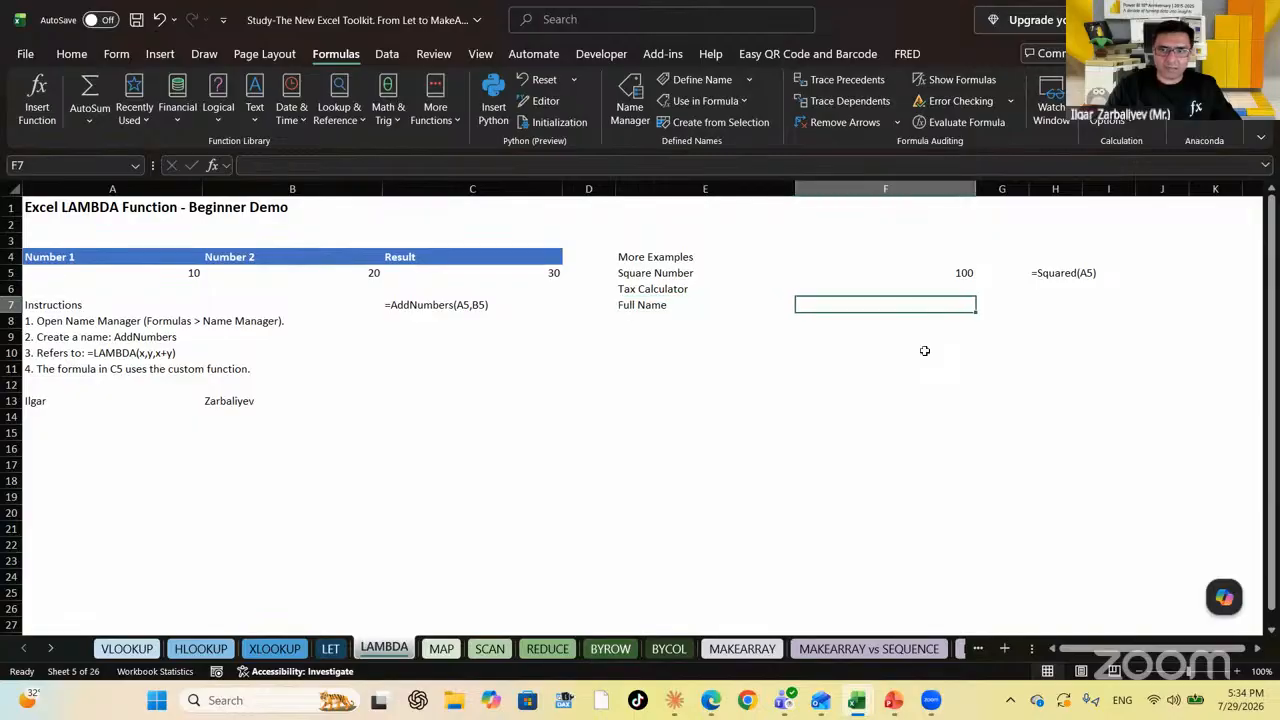
pyautogui.write('=fi')
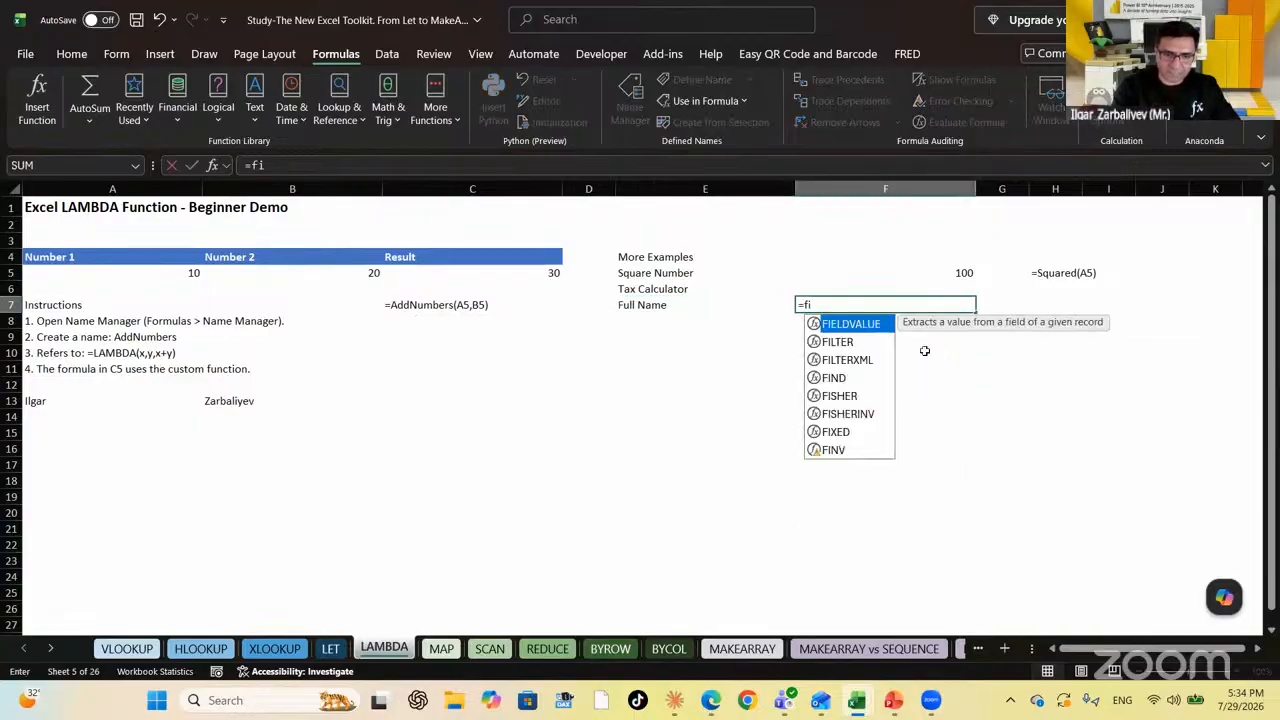
pyautogui.press('BackSpace')
pyautogui.write('ul')
pyautogui.press('Tab')
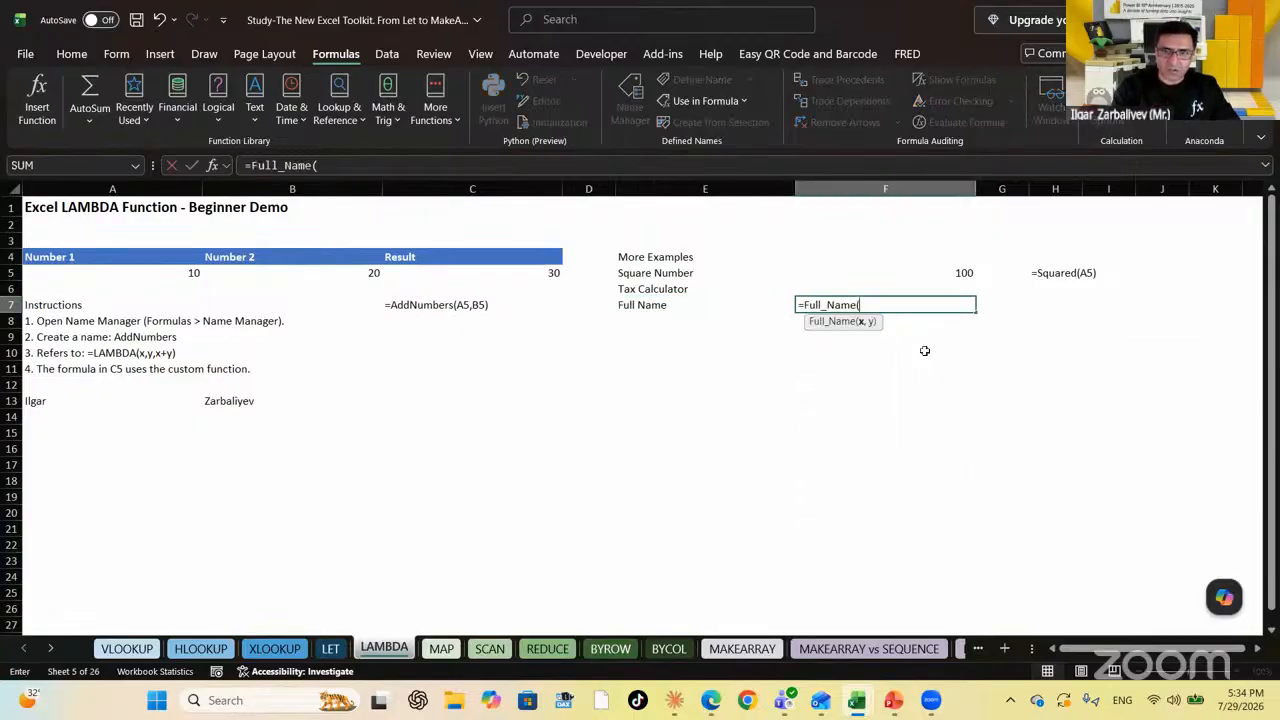
pyautogui.click(68, 395)
pyautogui.write(',')
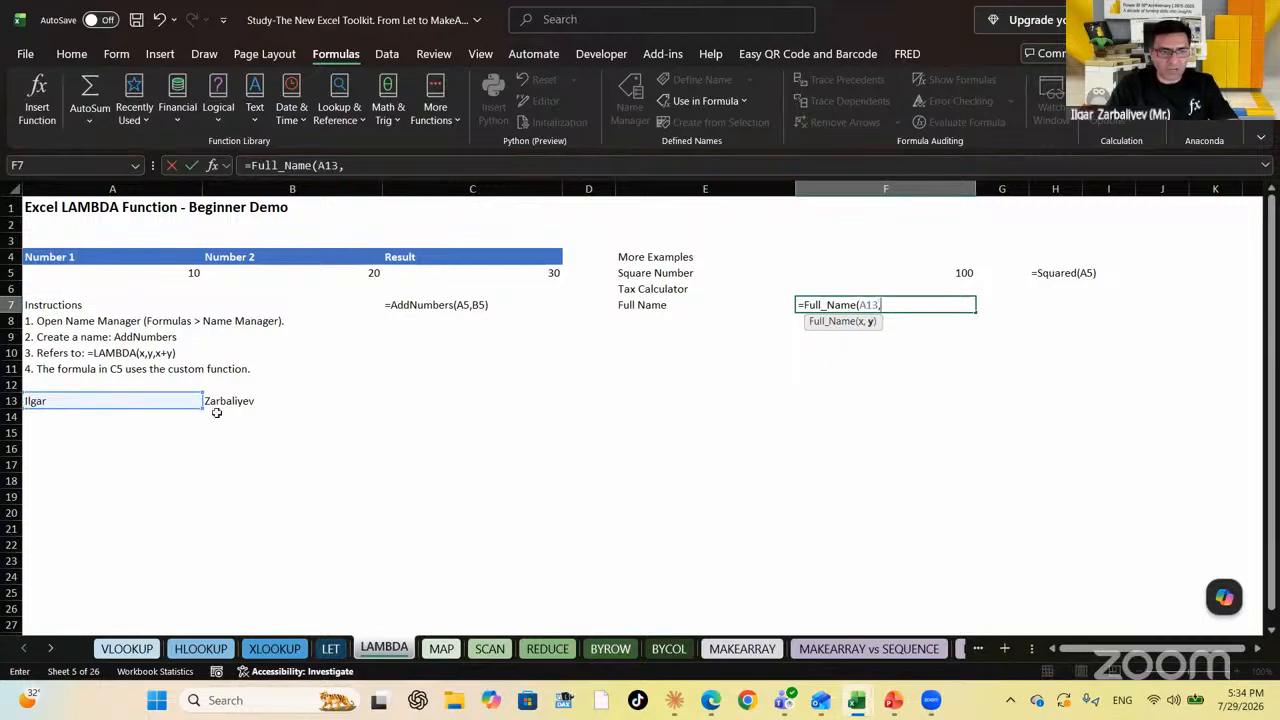
pyautogui.click(241, 400)
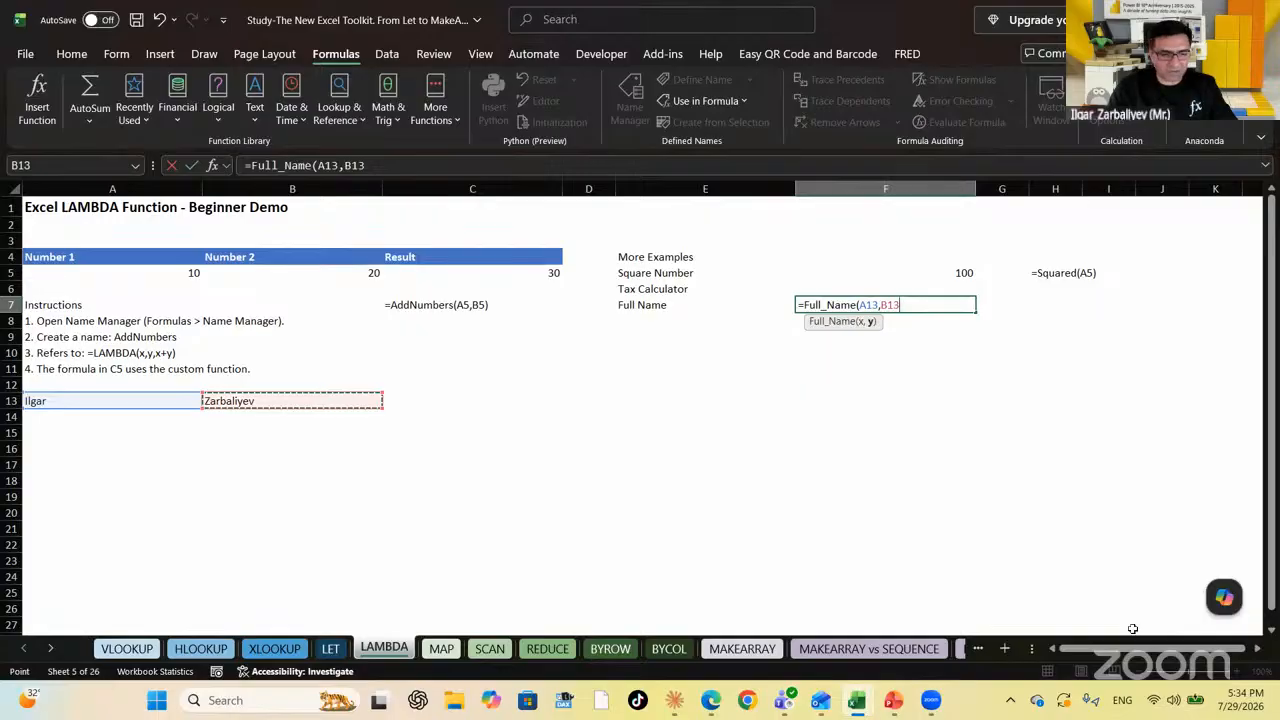
pyautogui.press('Return')
pyautogui.press('Up')
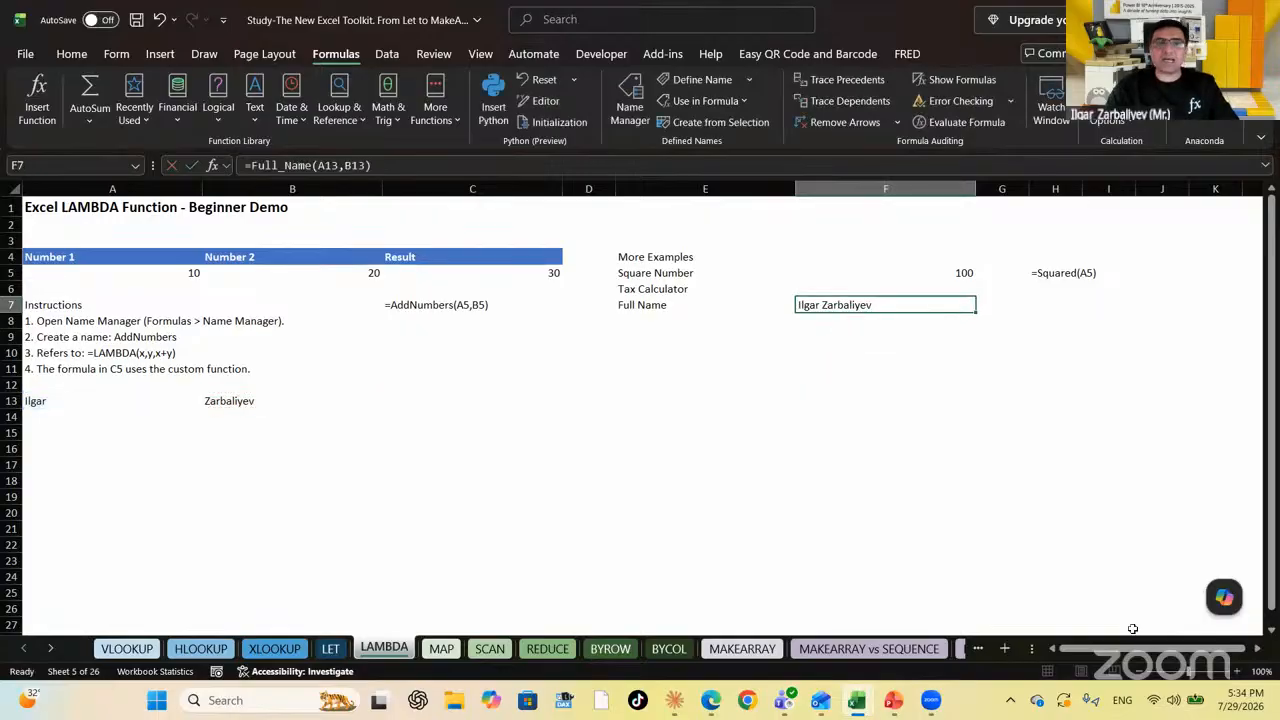
# Paste the copied LAMBDA formula into H7
pyautogui.press('Right')
pyautogui.press('Right')
pyautogui.press('Up')
pyautogui.press('Up')
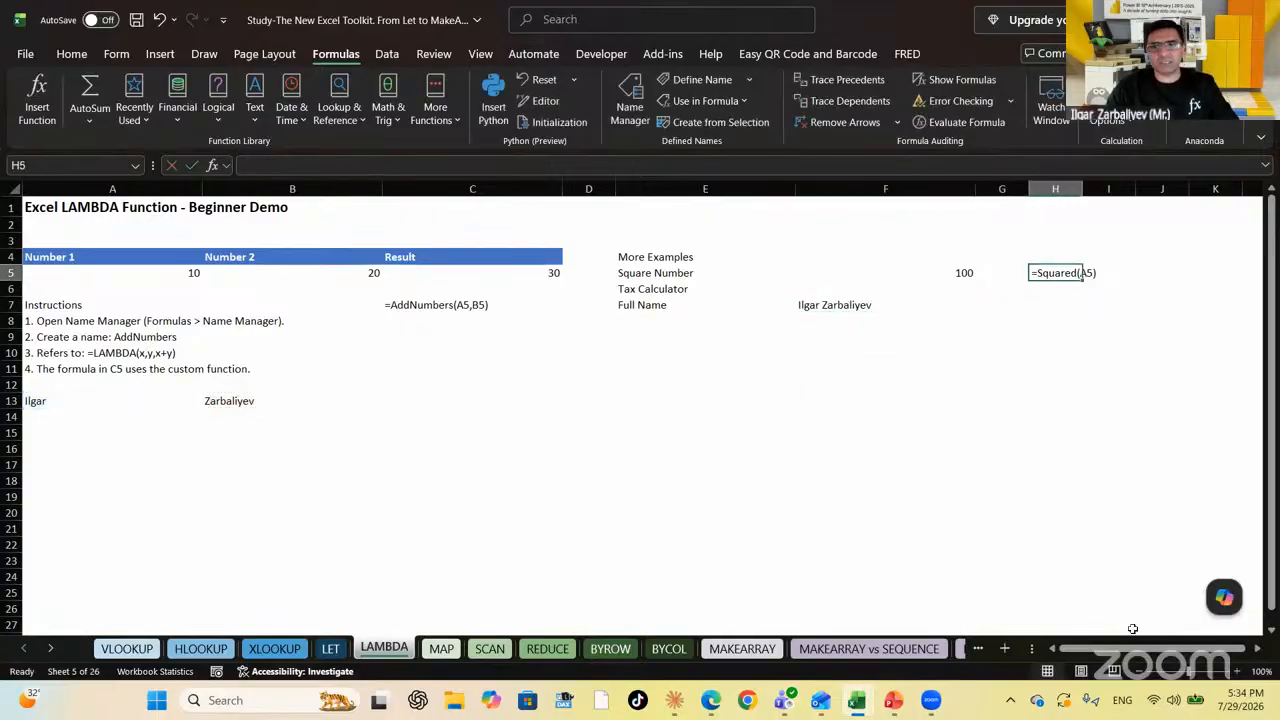
pyautogui.click(1132, 628)
pyautogui.press('Down')
pyautogui.press('Down')
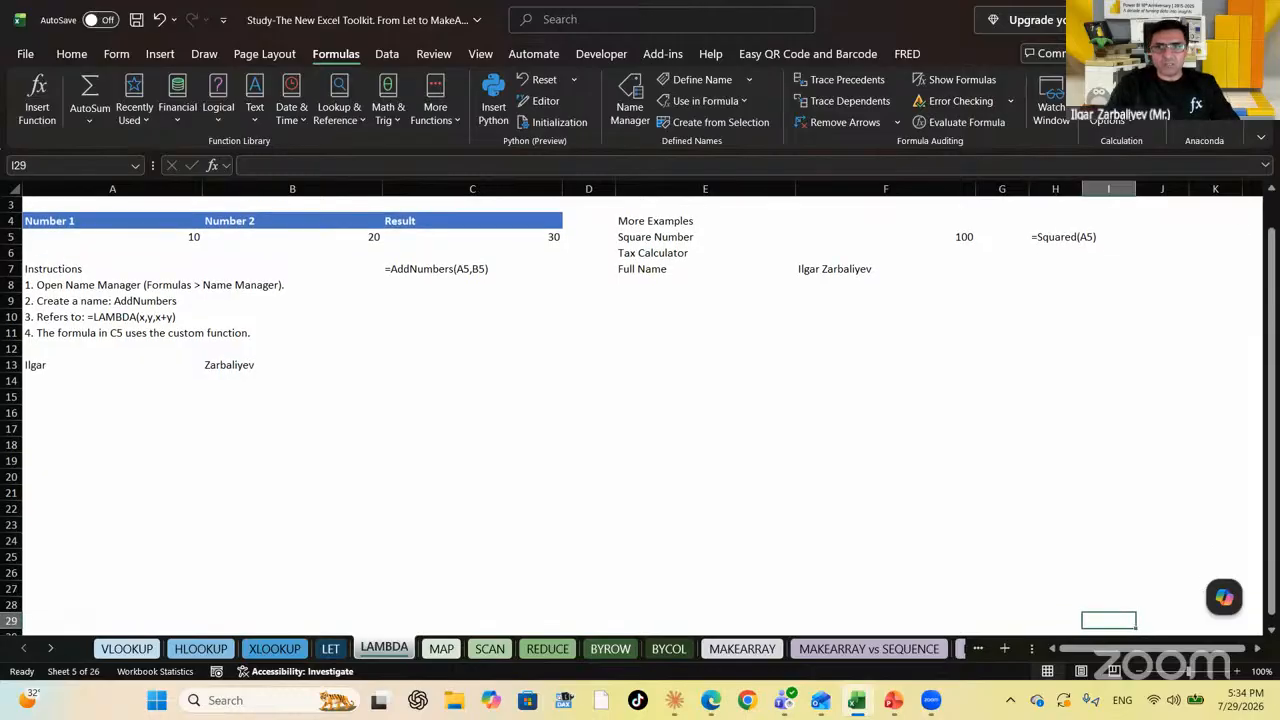
pyautogui.click(1051, 270)
pyautogui.write('=LAMBDA(x,y,TEXTJOIN(" ",TRUE,x,y))')
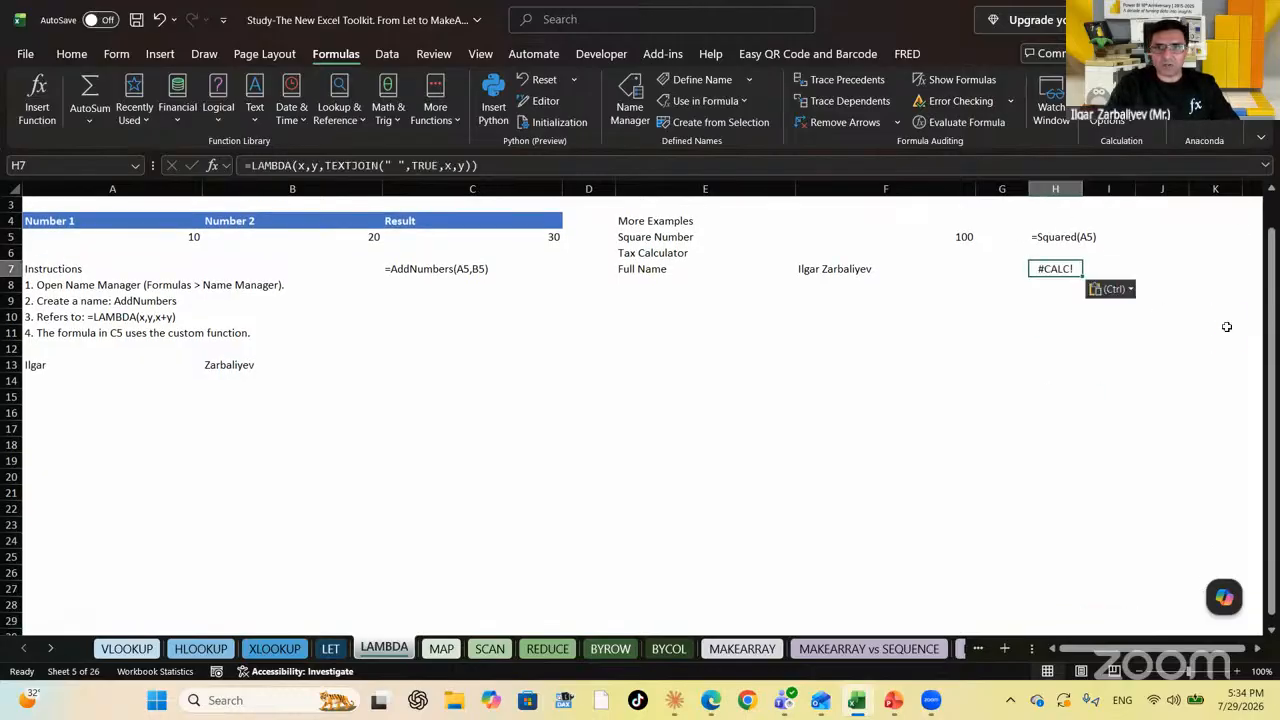
# Copy H5's FORMULATEXT formula into H7 so it shows =Full_Name(A13,B13), then save the workbook
pyautogui.click(1049, 233)
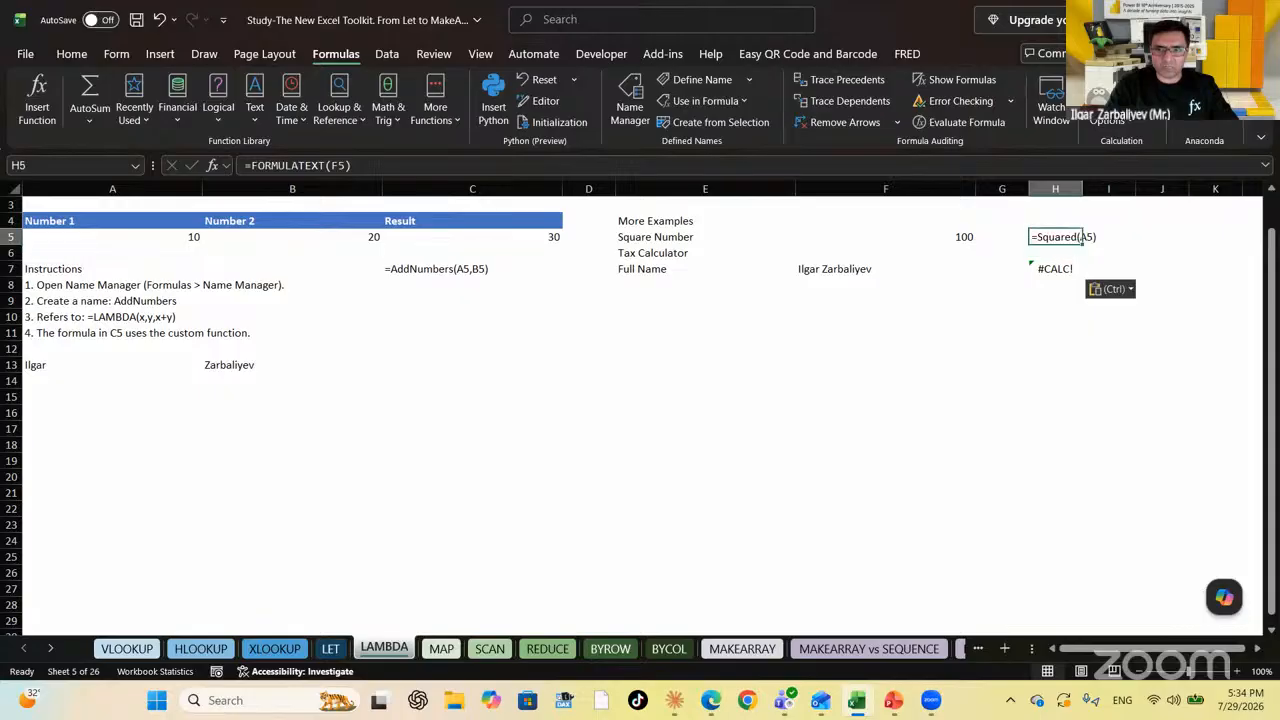
pyautogui.hotkey('ctrl', 'c')
pyautogui.click(1080, 268)
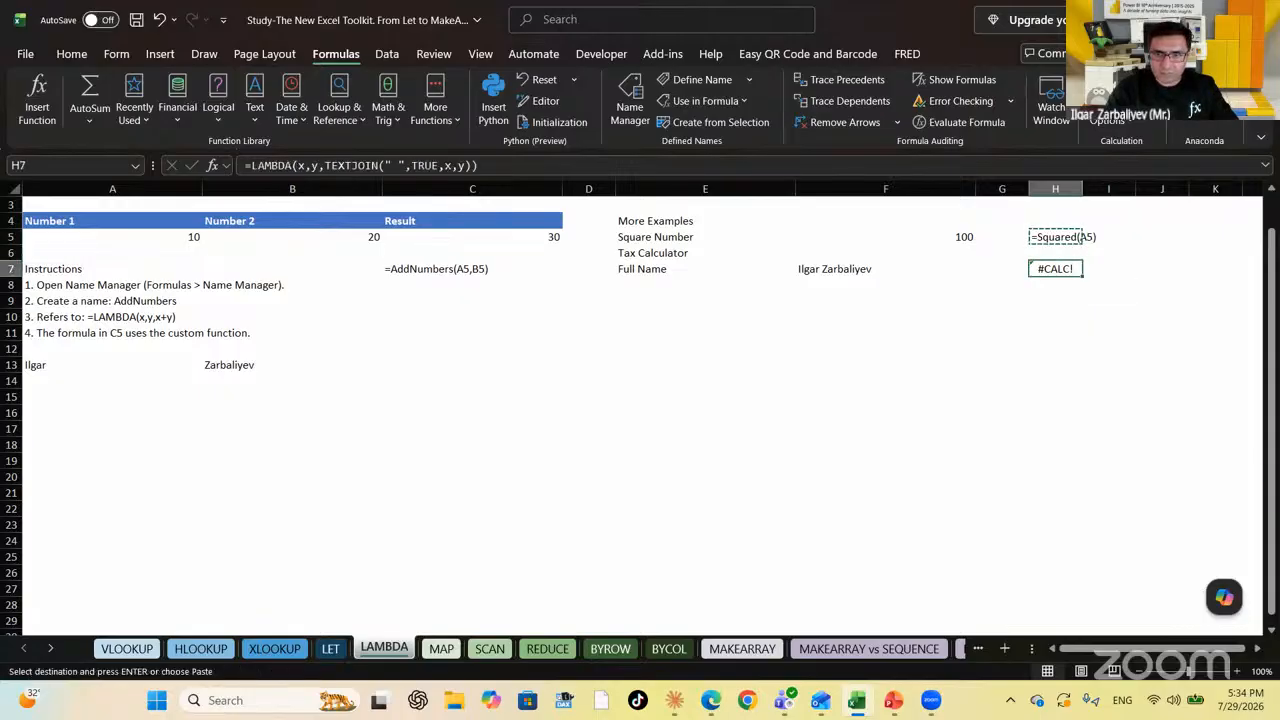
pyautogui.hotkey('ctrl', 'v')
pyautogui.press('Down')
pyautogui.press('Down')
pyautogui.hotkey('ctrl', 's')
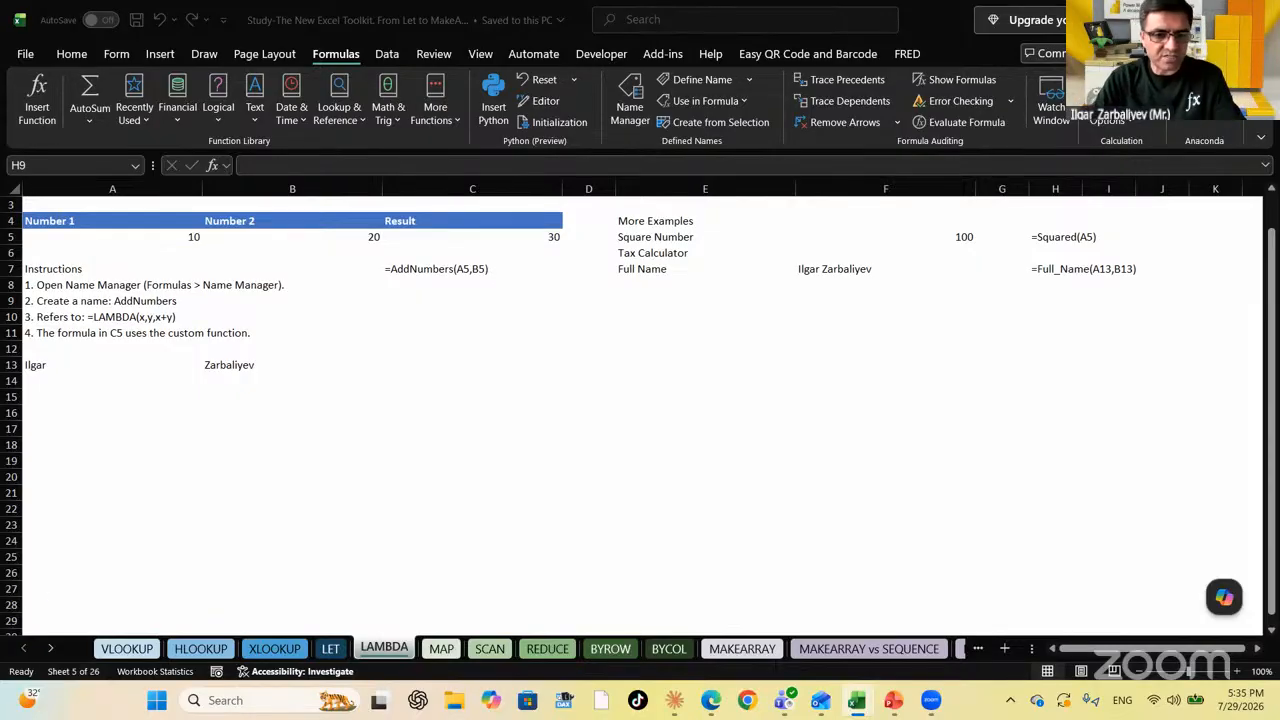
# Switch to the MAP sheet and check the D4 explanation and the D6 example formula
pyautogui.click(440, 650)
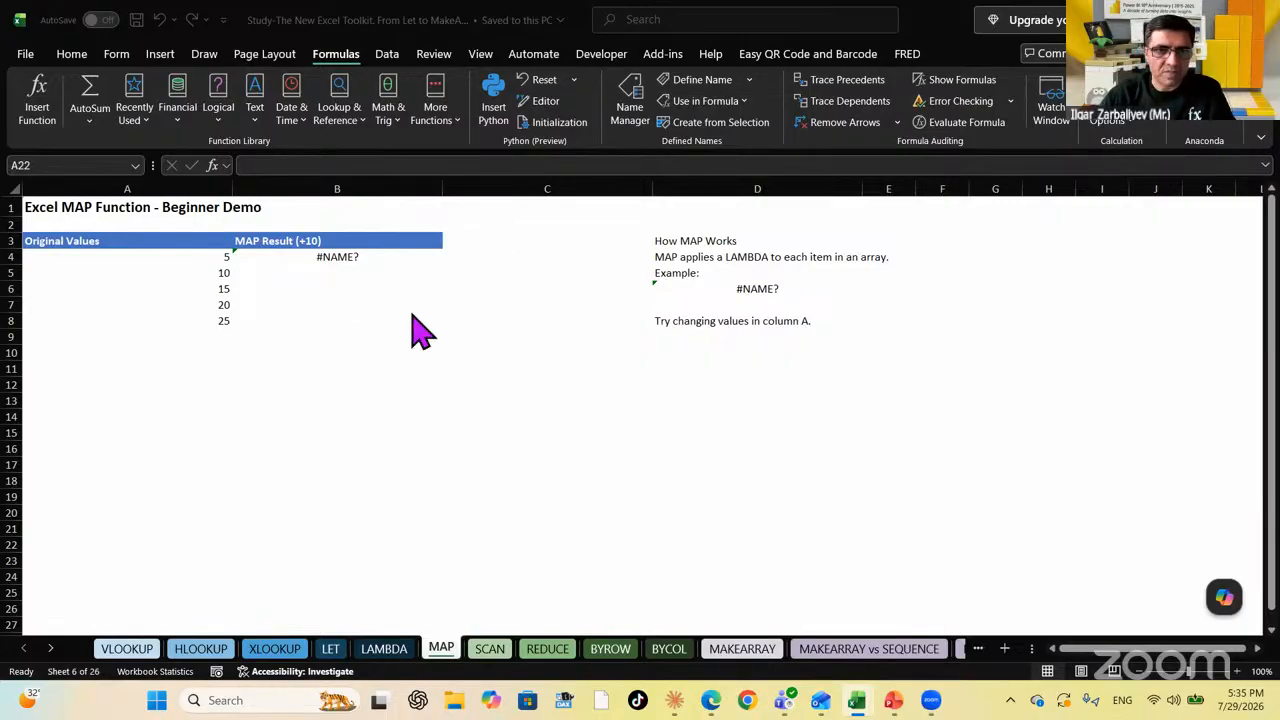
pyautogui.click(662, 257)
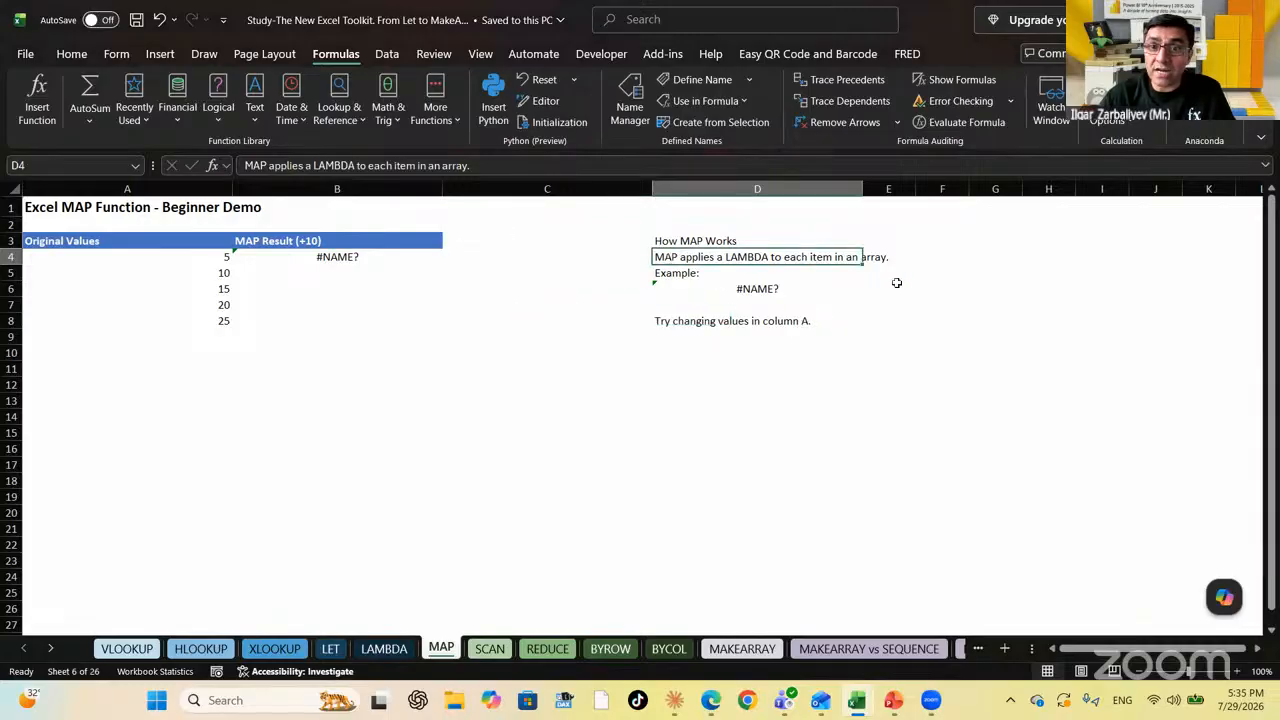
pyautogui.click(760, 287)
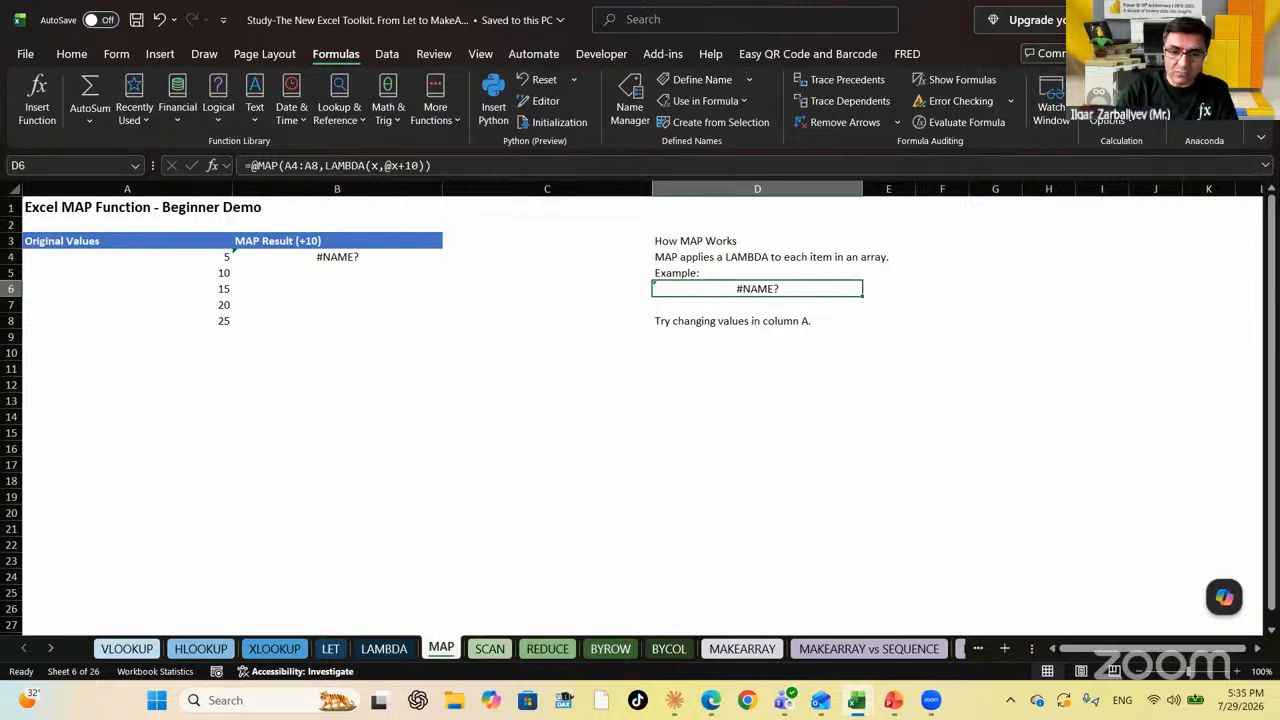
# Enter =FORMULATEXT(B4) in D6 to display B4's formula as text
pyautogui.write('=formula')
pyautogui.press('Tab')
pyautogui.press('Left')
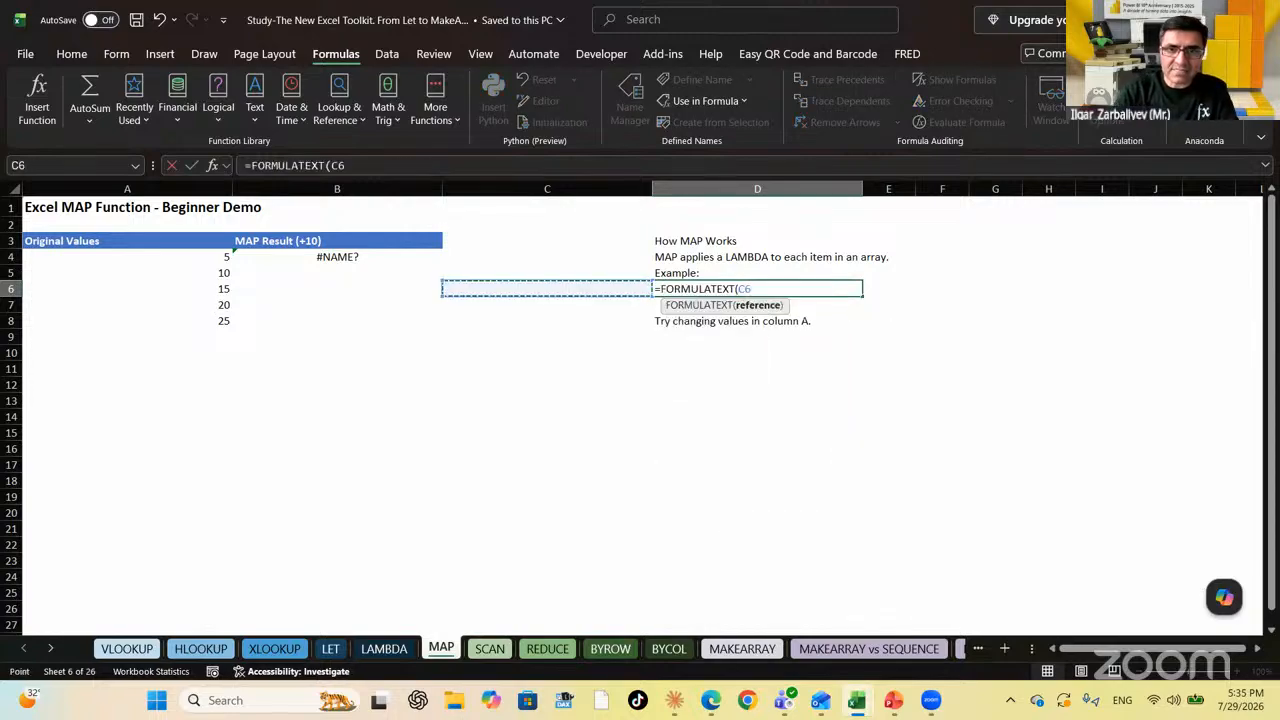
pyautogui.press('Left')
pyautogui.press('Left')
pyautogui.press('Right')
pyautogui.press('Up')
pyautogui.press('Up')
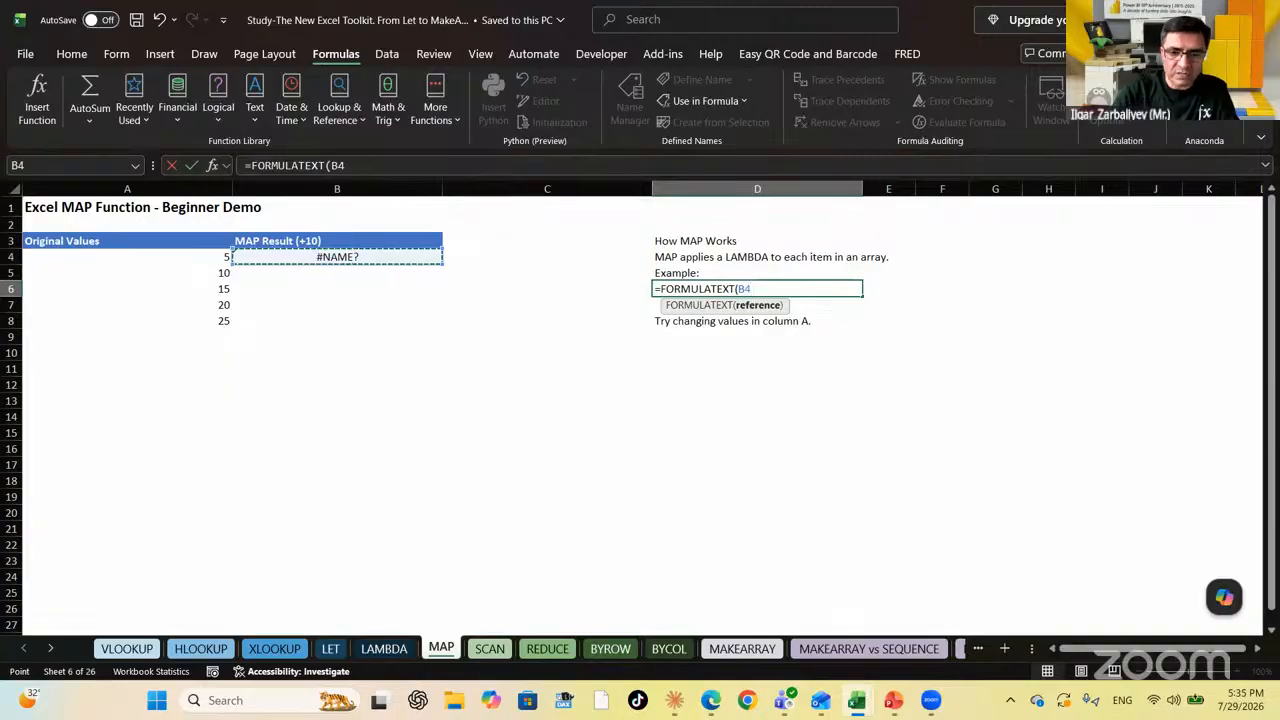
pyautogui.press('Return')
pyautogui.press('Up')
# Delete B4's #NAME? MAP formula and look over the A4:A8 values and the empty B4:B8
pyautogui.press('Left')
pyautogui.press('Left')
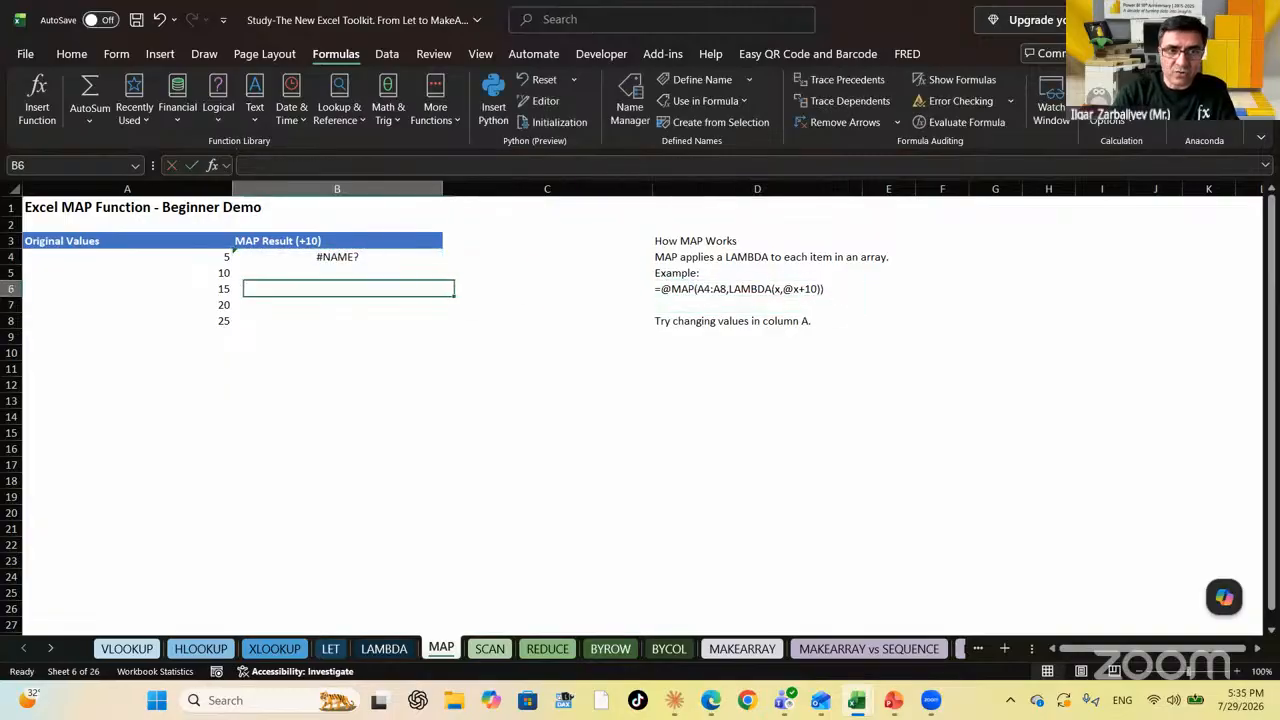
pyautogui.press('Up')
pyautogui.press('Up')
pyautogui.press('Delete')
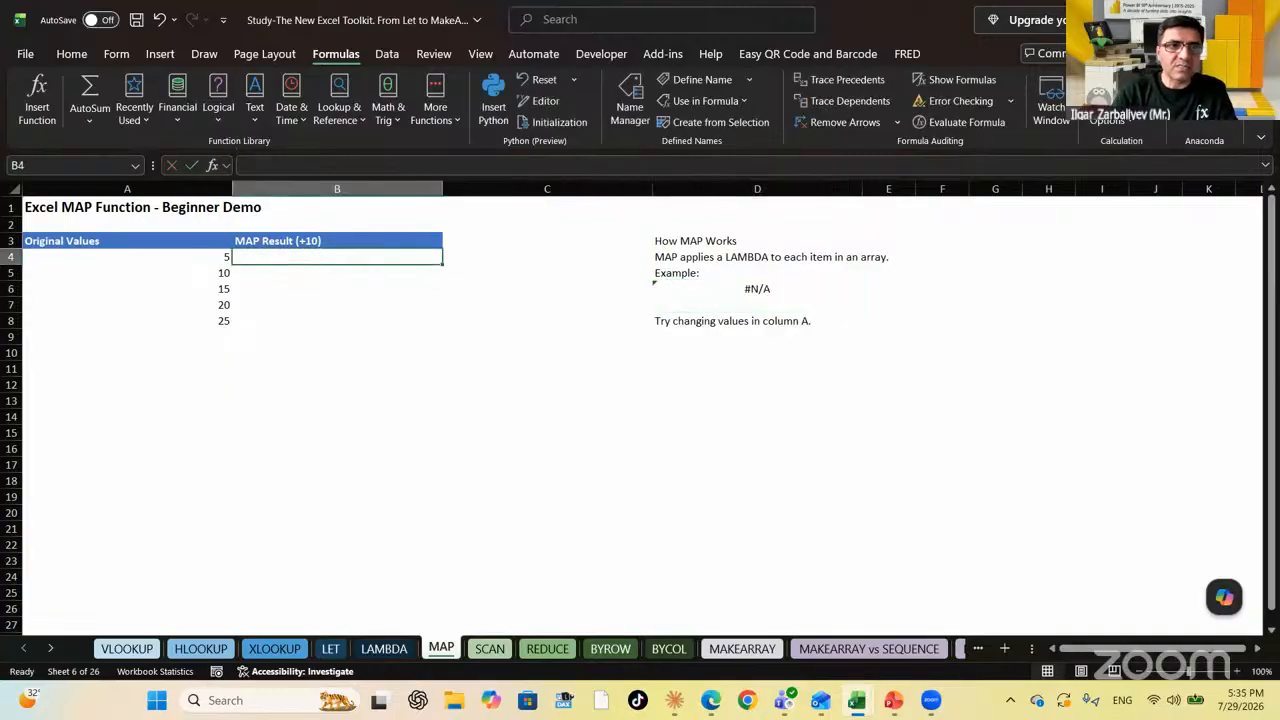
pyautogui.press('Left')
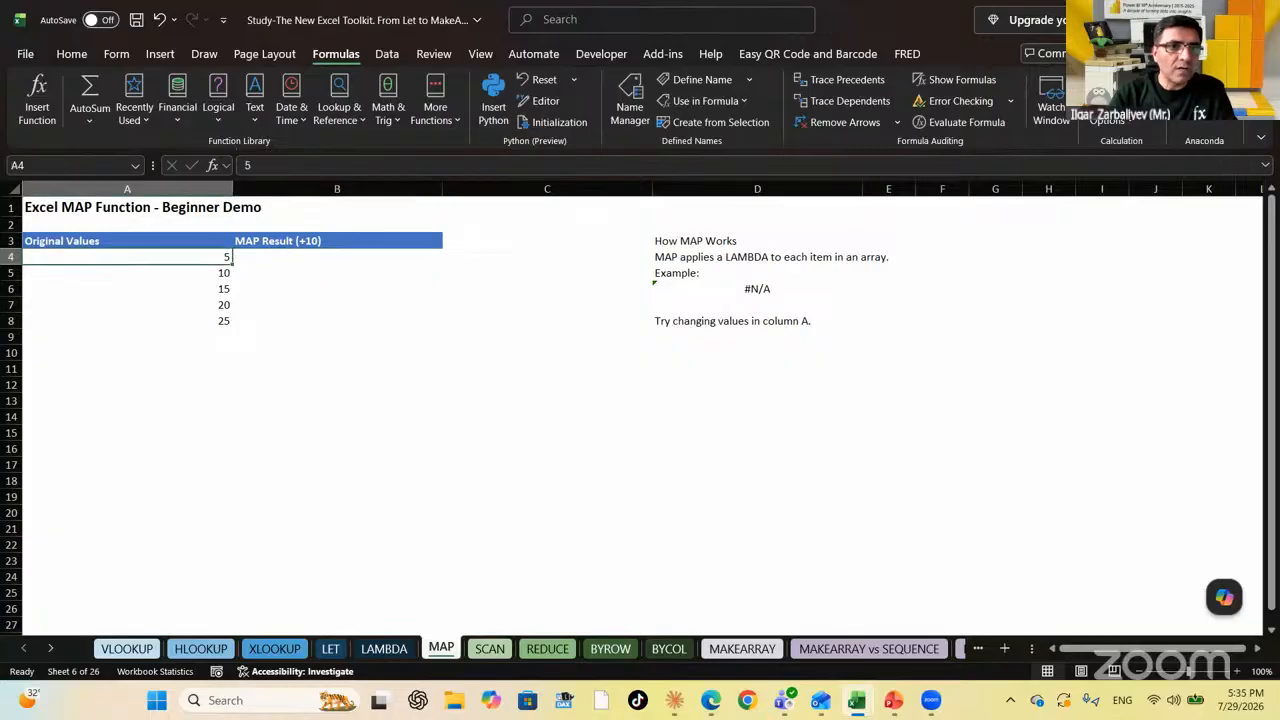
pyautogui.press('Down')
pyautogui.press('Down')
pyautogui.press('Down')
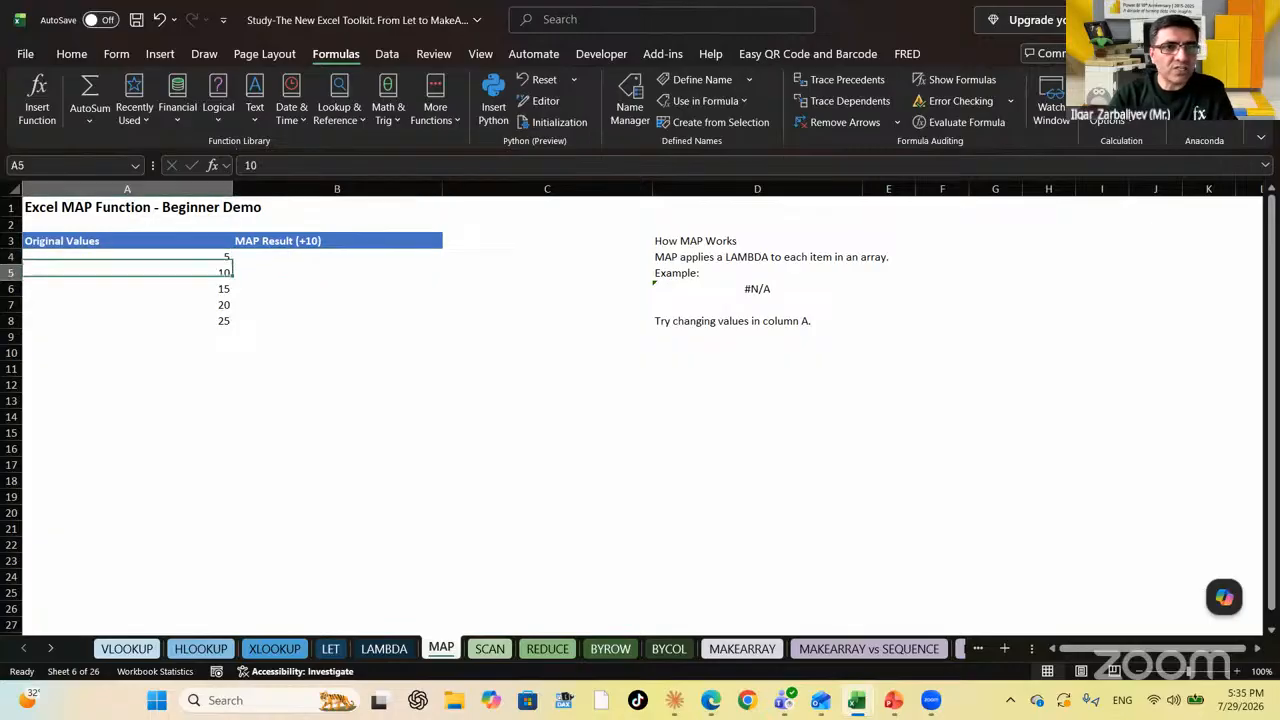
pyautogui.press('Up')
pyautogui.press('Up')
pyautogui.press('Up')
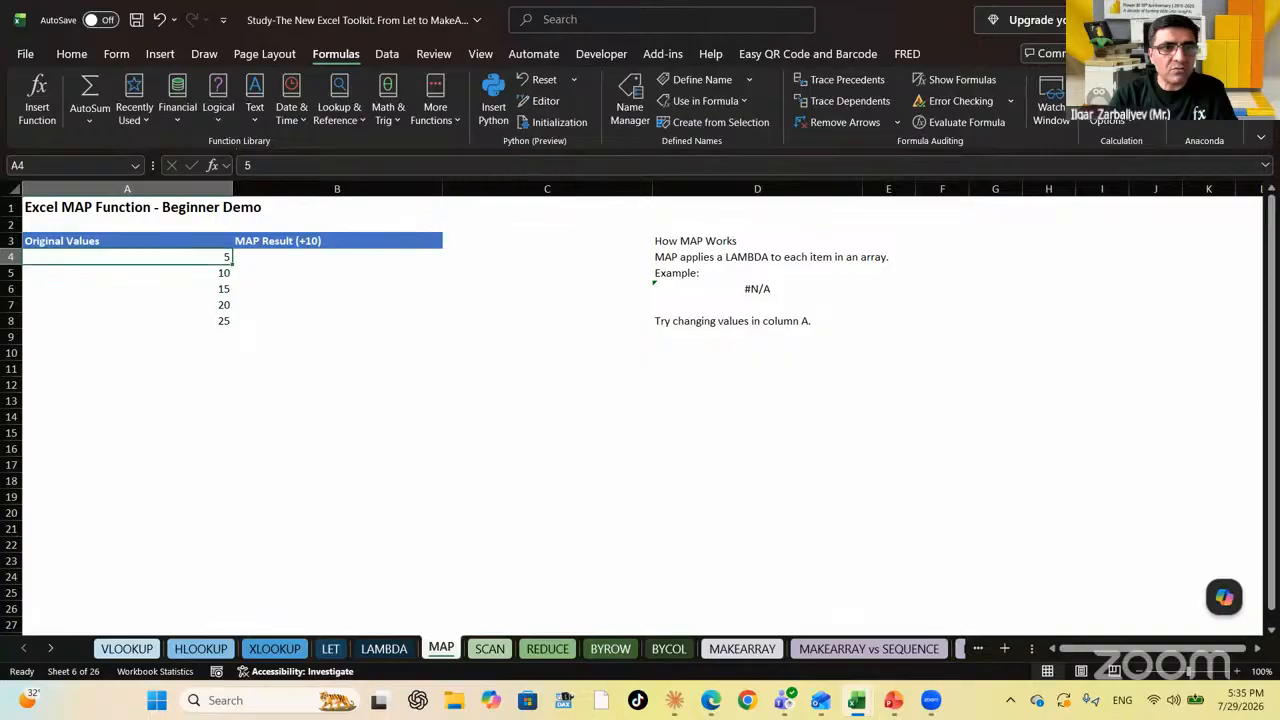
pyautogui.press('Right')
pyautogui.press('Left')
pyautogui.press('Right')
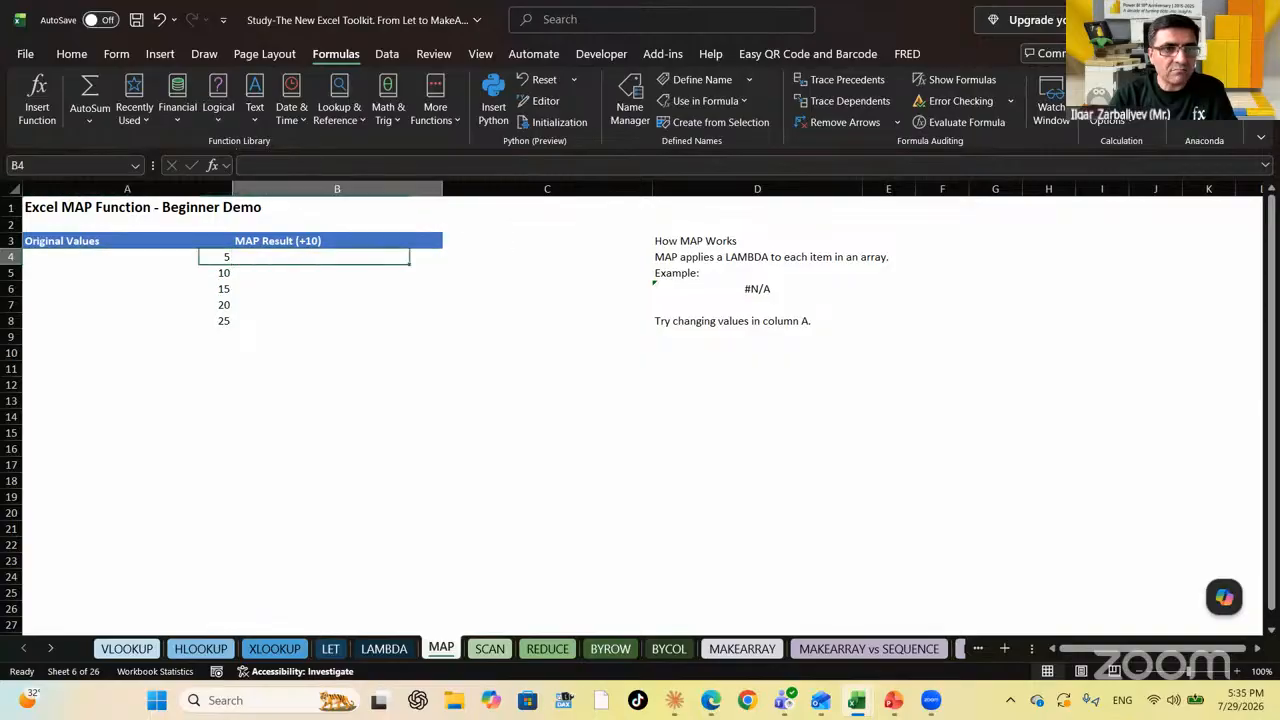
pyautogui.press('Up')
pyautogui.press('Down')
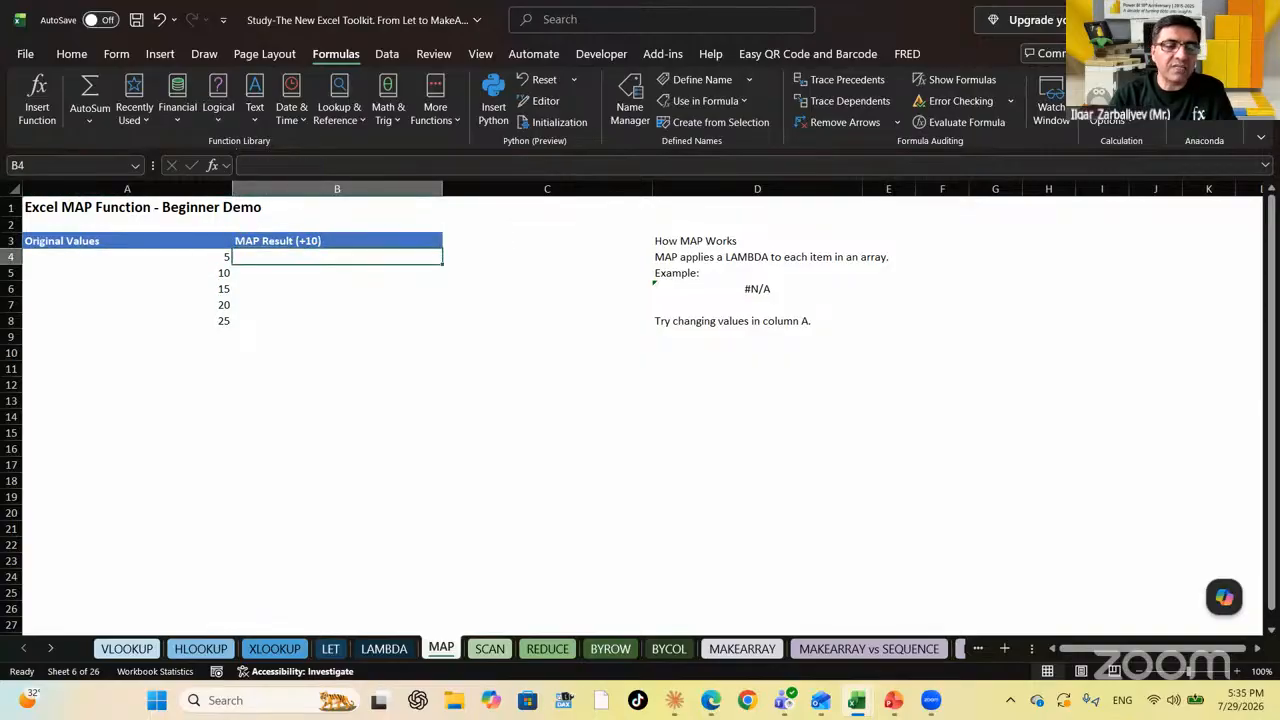
pyautogui.press('Down')
pyautogui.press('Down')
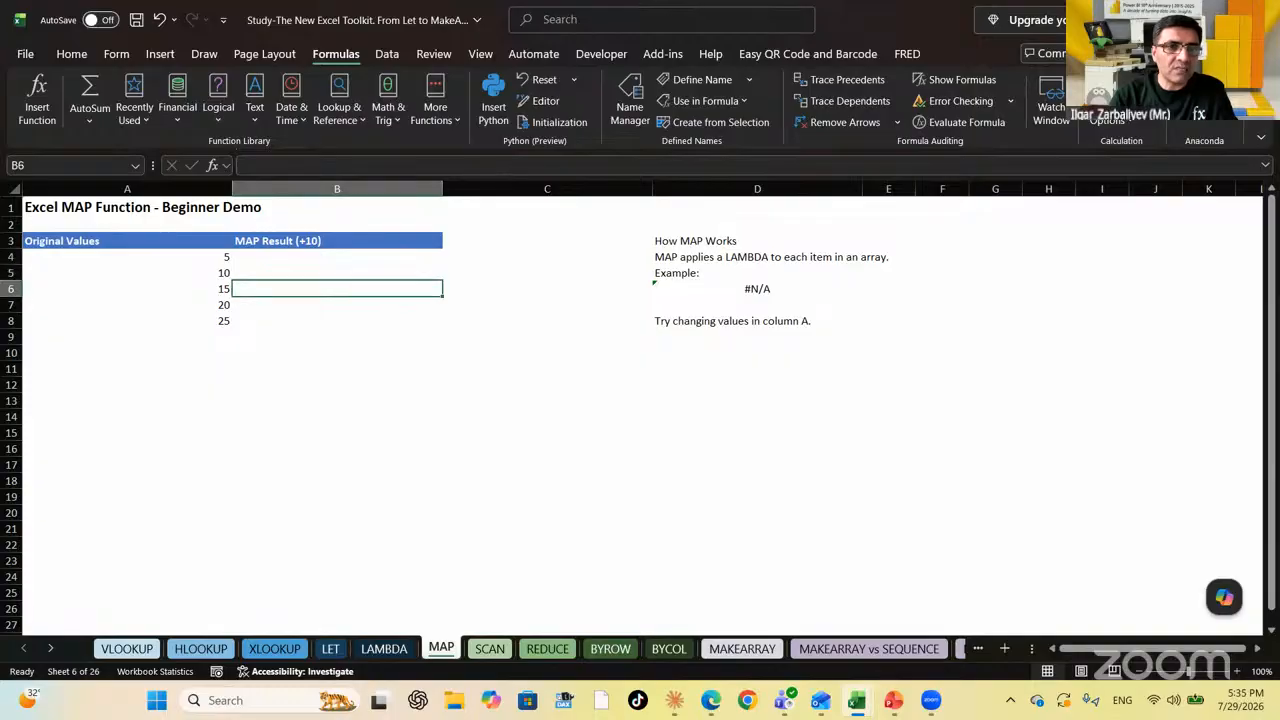
pyautogui.press('Down')
pyautogui.press('Down')
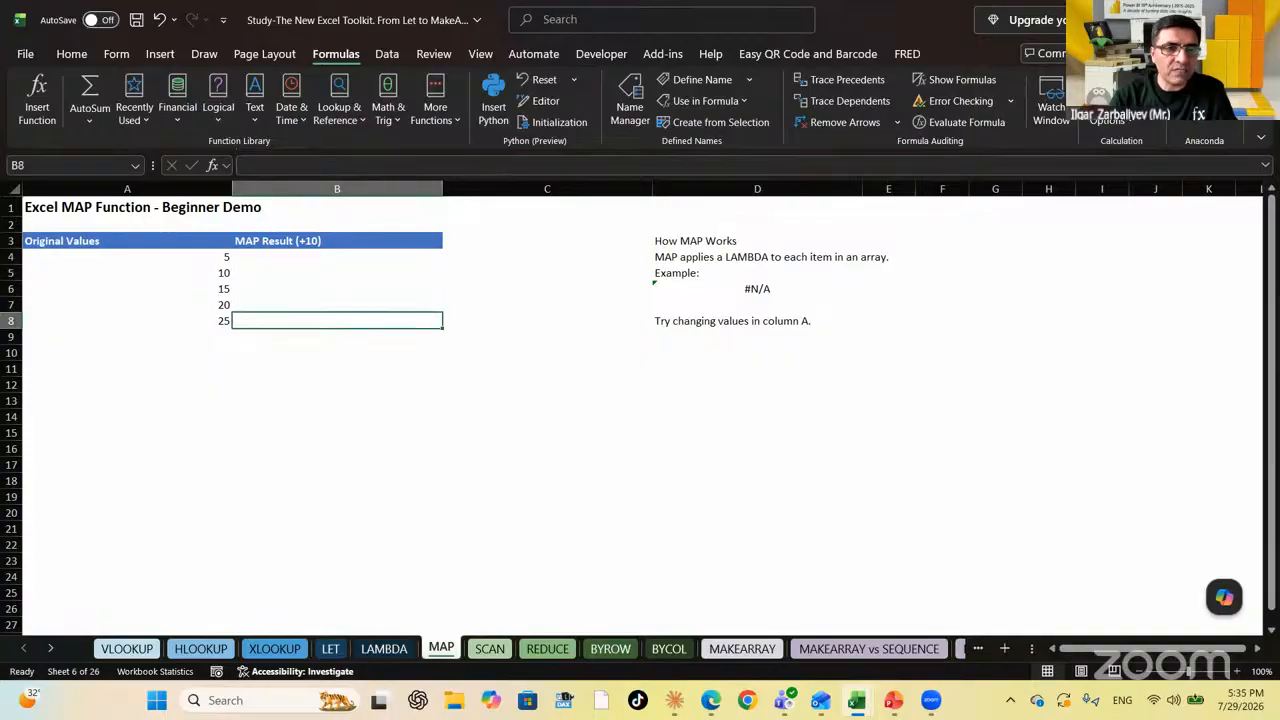
pyautogui.press('Up')
pyautogui.press('Up')
pyautogui.press('Up')
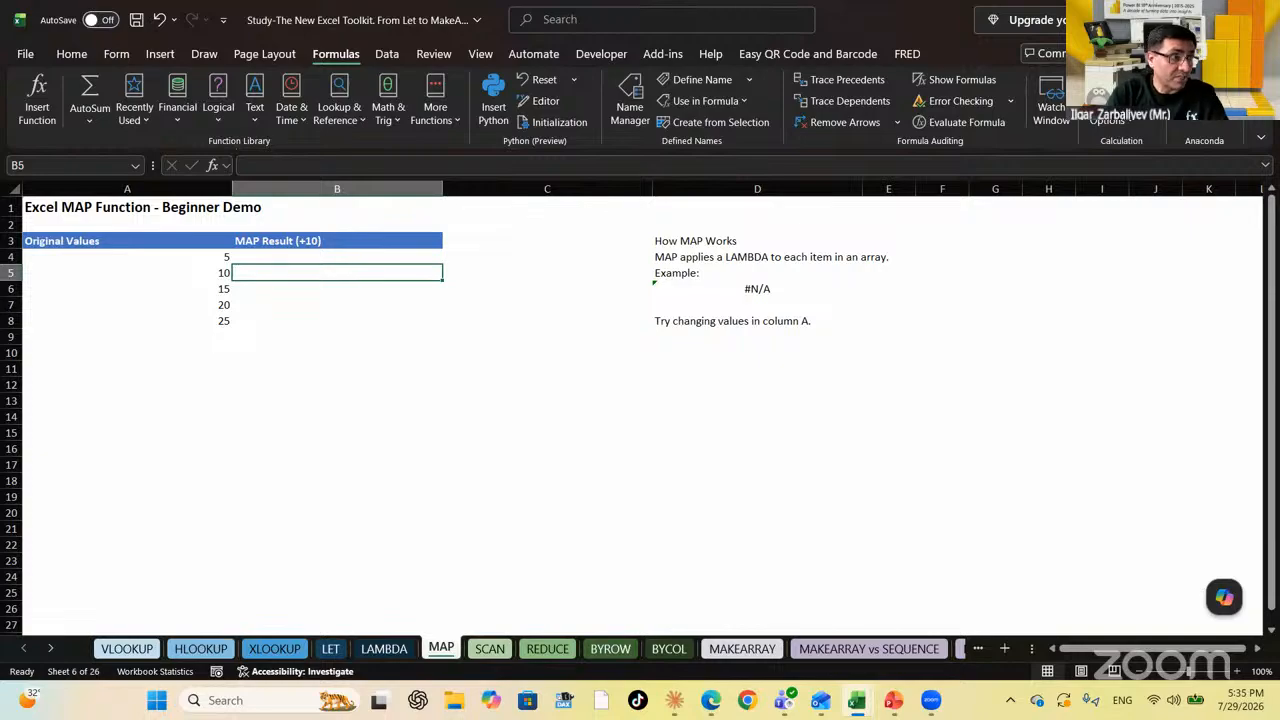
pyautogui.press('Up')
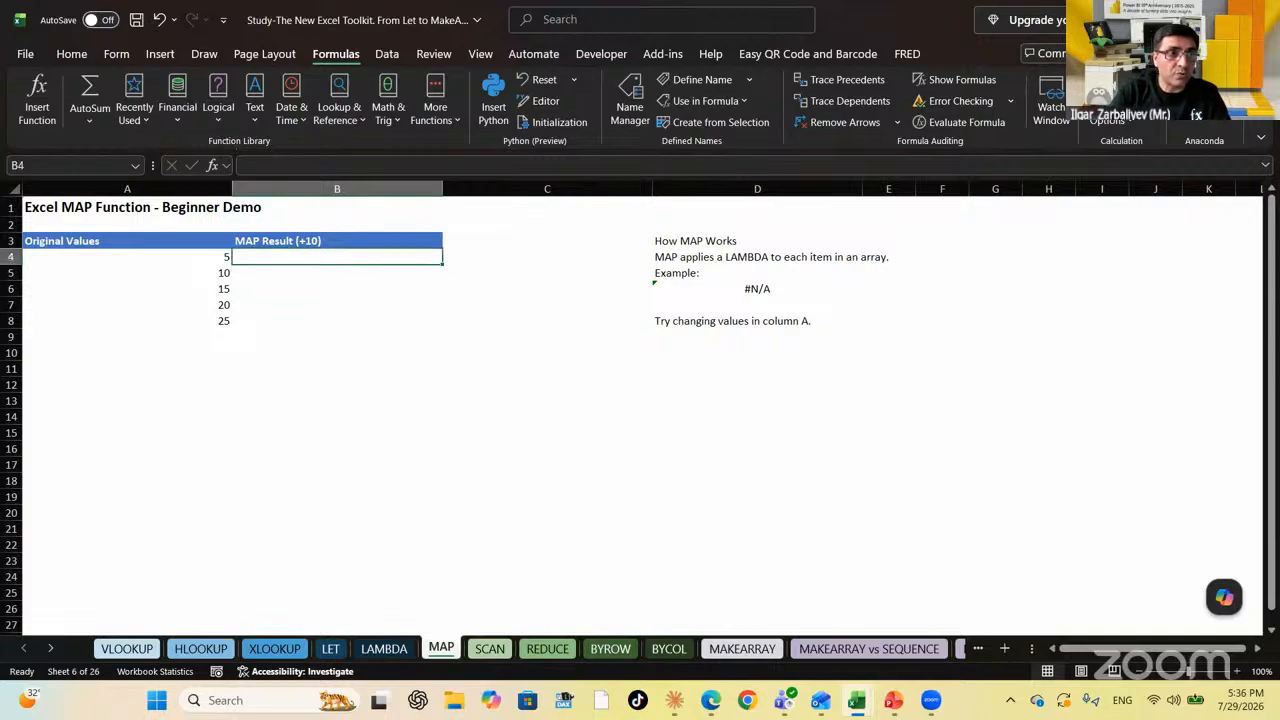
# Enter =MAP(A4:A8,LAMBDA(x,x+10)) in B4 to spill the values 15 to 35
pyautogui.write('map')
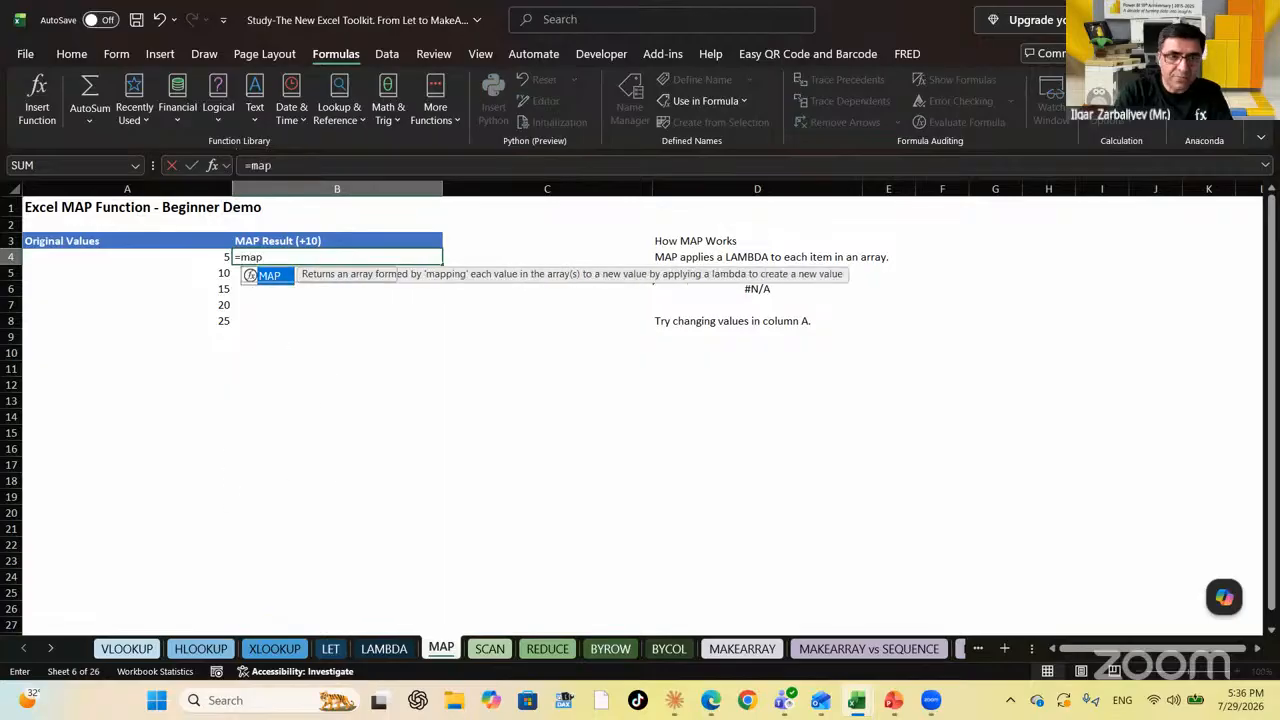
pyautogui.press('Tab')
pyautogui.moveTo(215, 257); pyautogui.dragTo(220, 321)
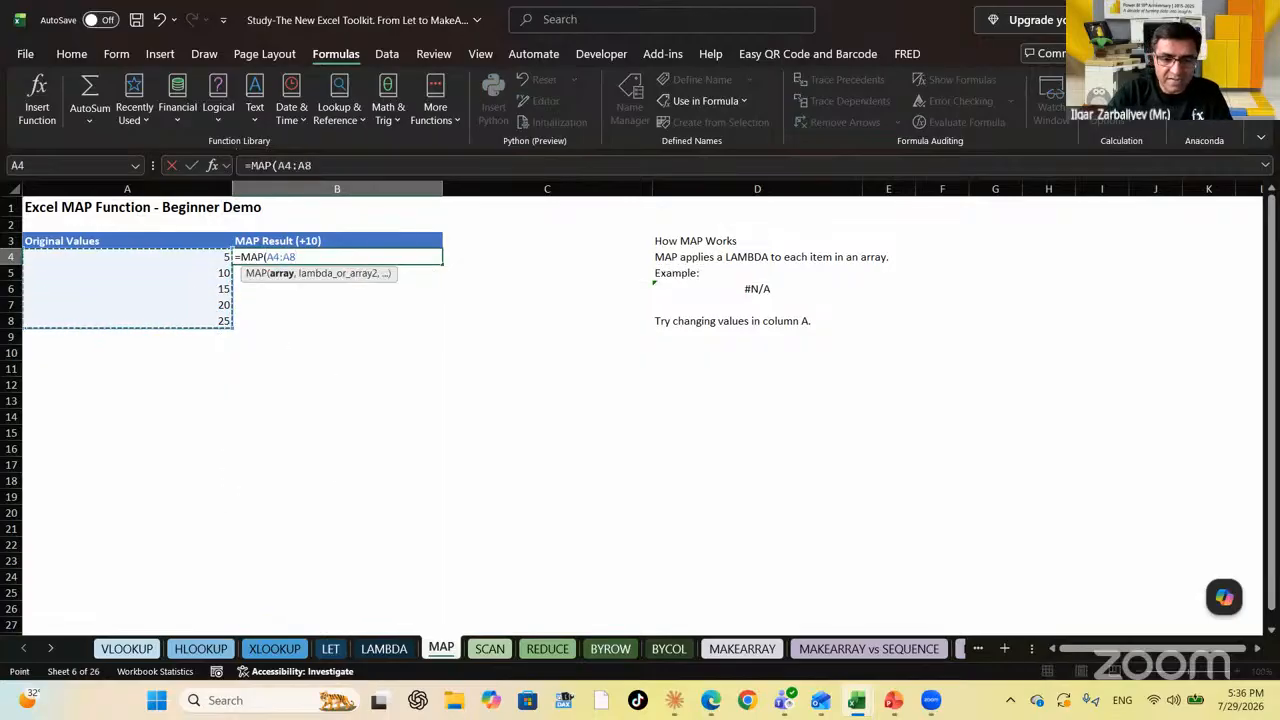
pyautogui.write(',')
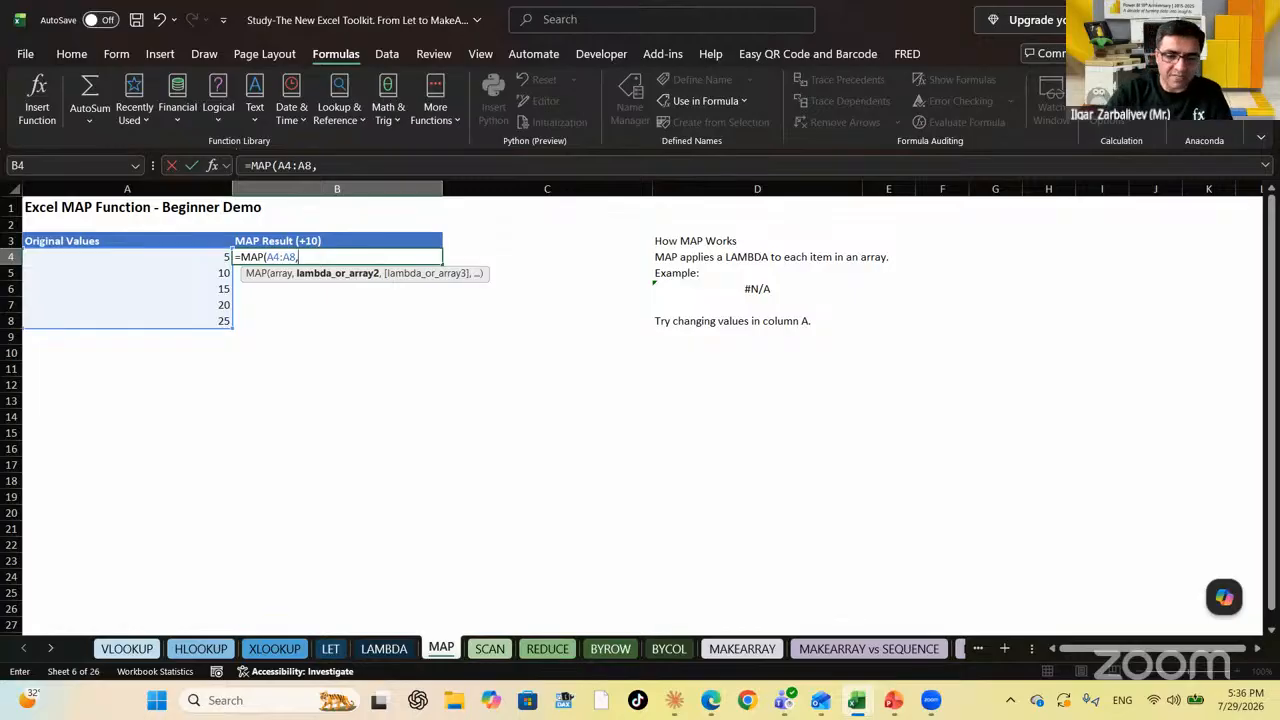
pyautogui.write('lambda')
pyautogui.press('Tab')
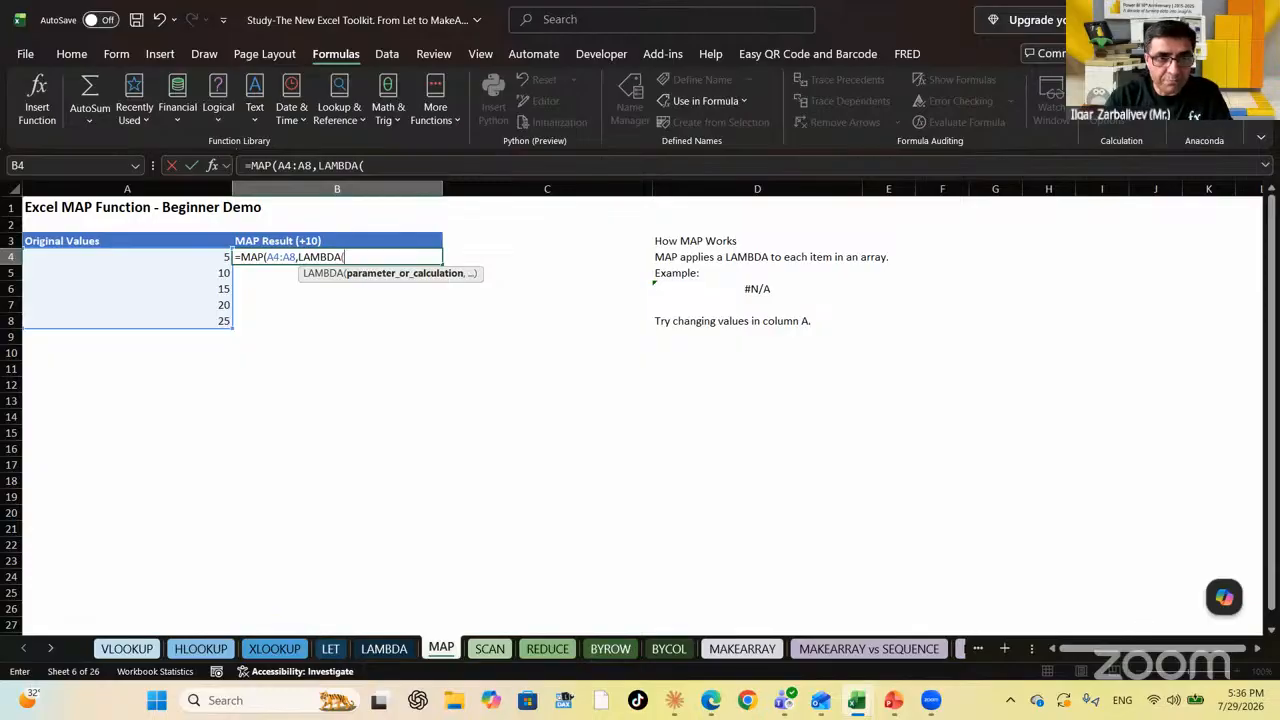
pyautogui.write('x,')
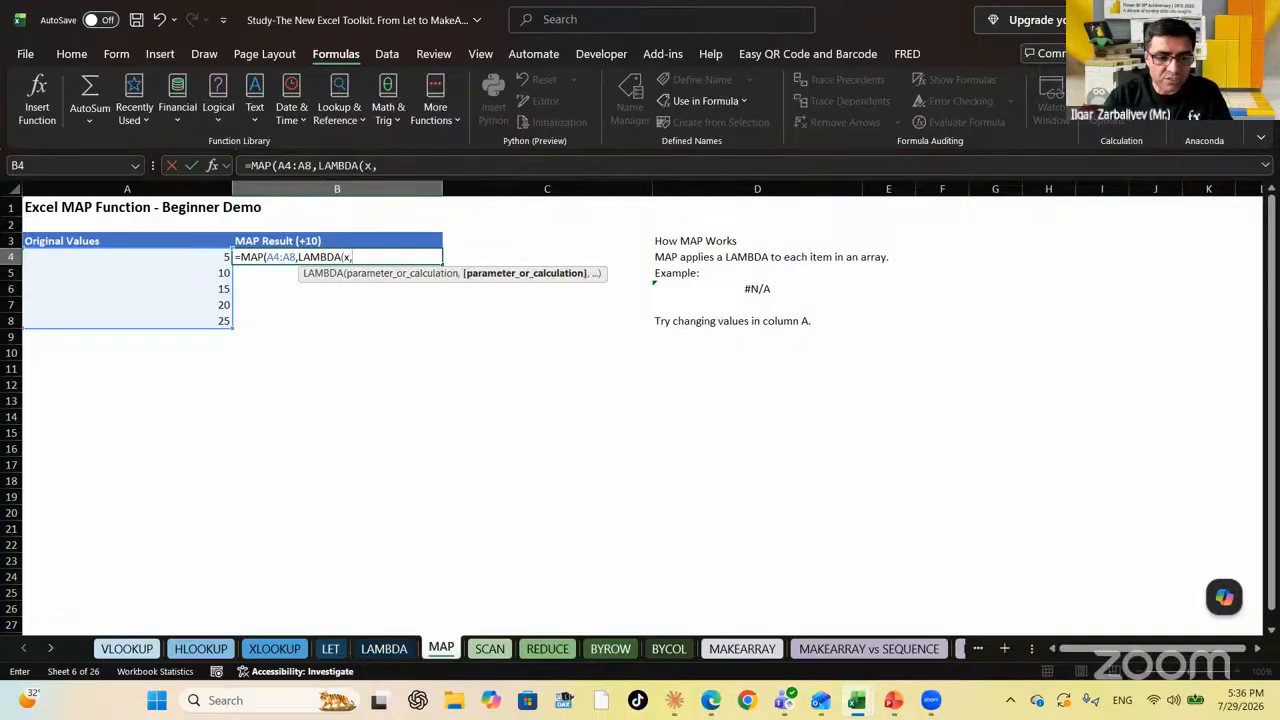
pyautogui.write('x+10)')
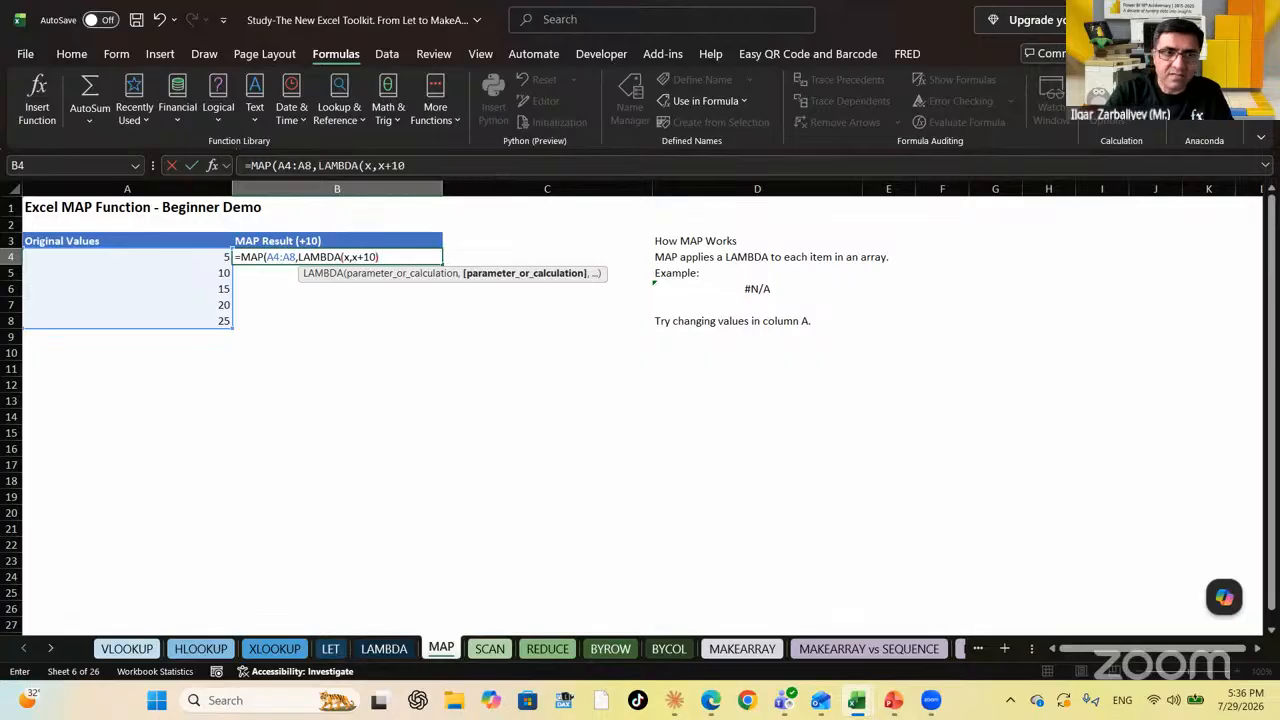
pyautogui.write(')')
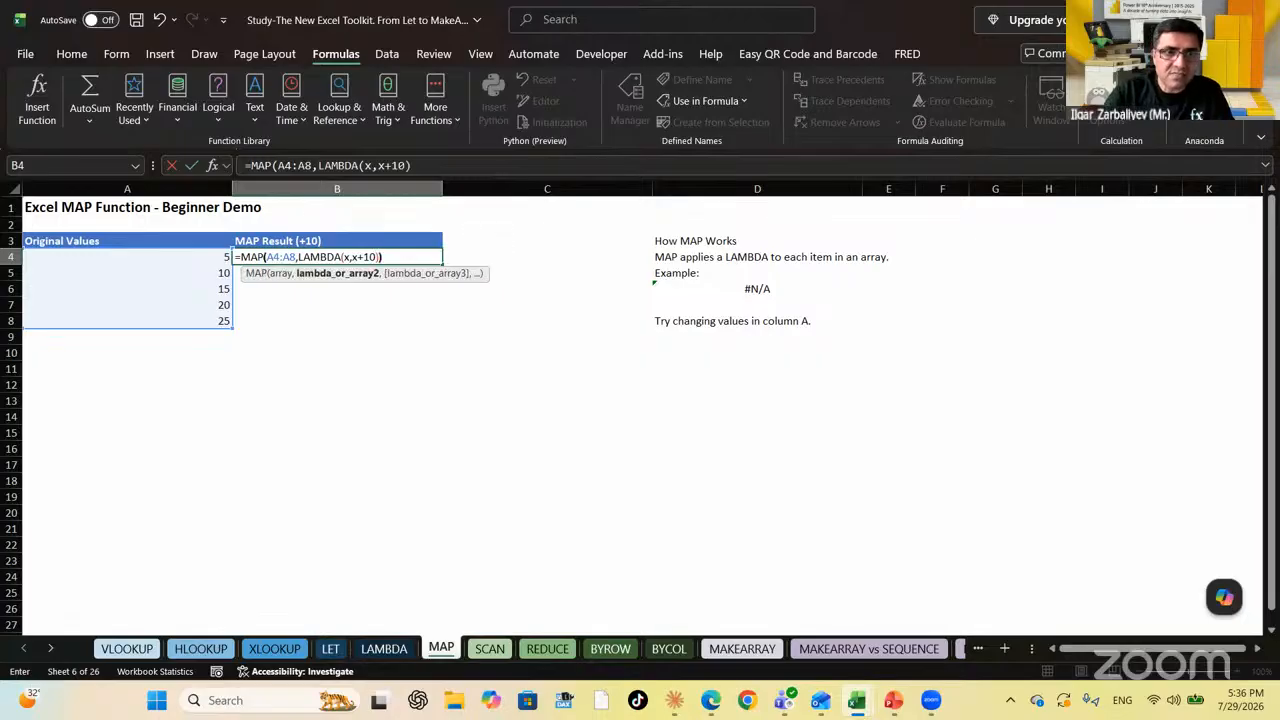
pyautogui.press('Return')
pyautogui.press('Up')
# Review the spilled results and the D6 formula text, then go to the SCAN sheet
pyautogui.click(337, 272)
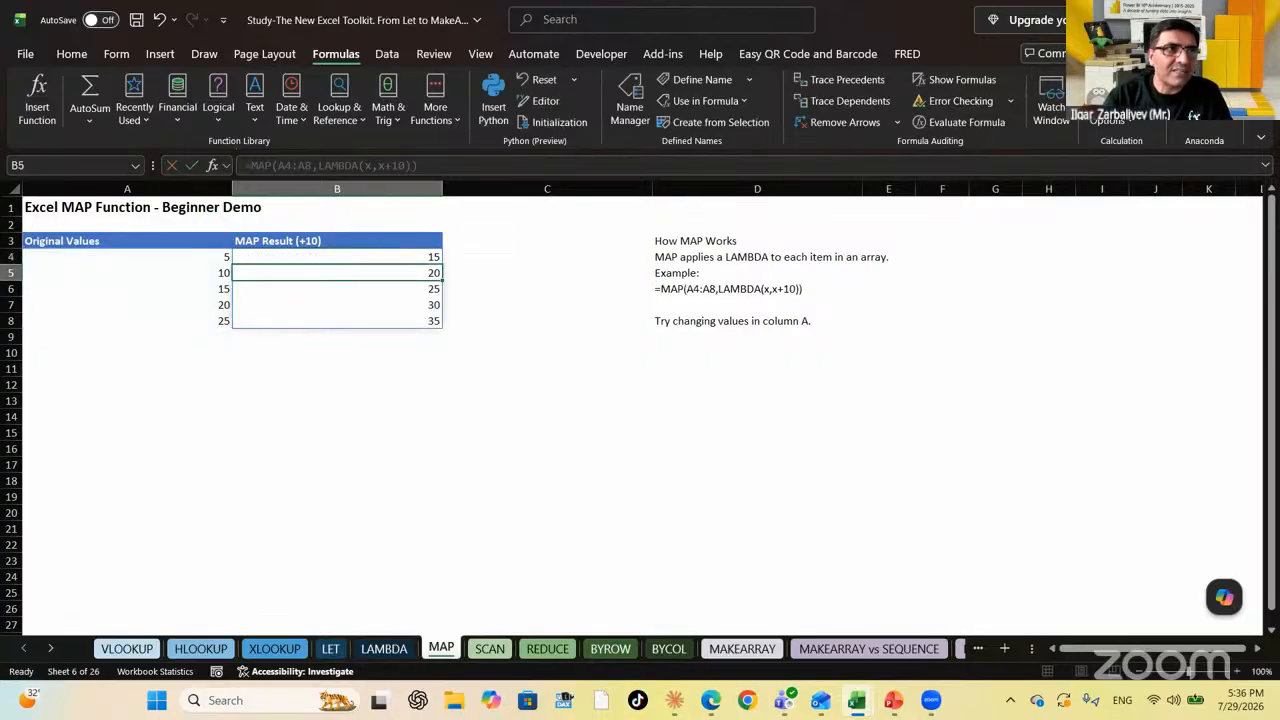
pyautogui.press('Up')
pyautogui.press('Down')
pyautogui.press('Down')
pyautogui.press('Down')
pyautogui.press('Right')
pyautogui.press('Right')
pyautogui.press('Right')
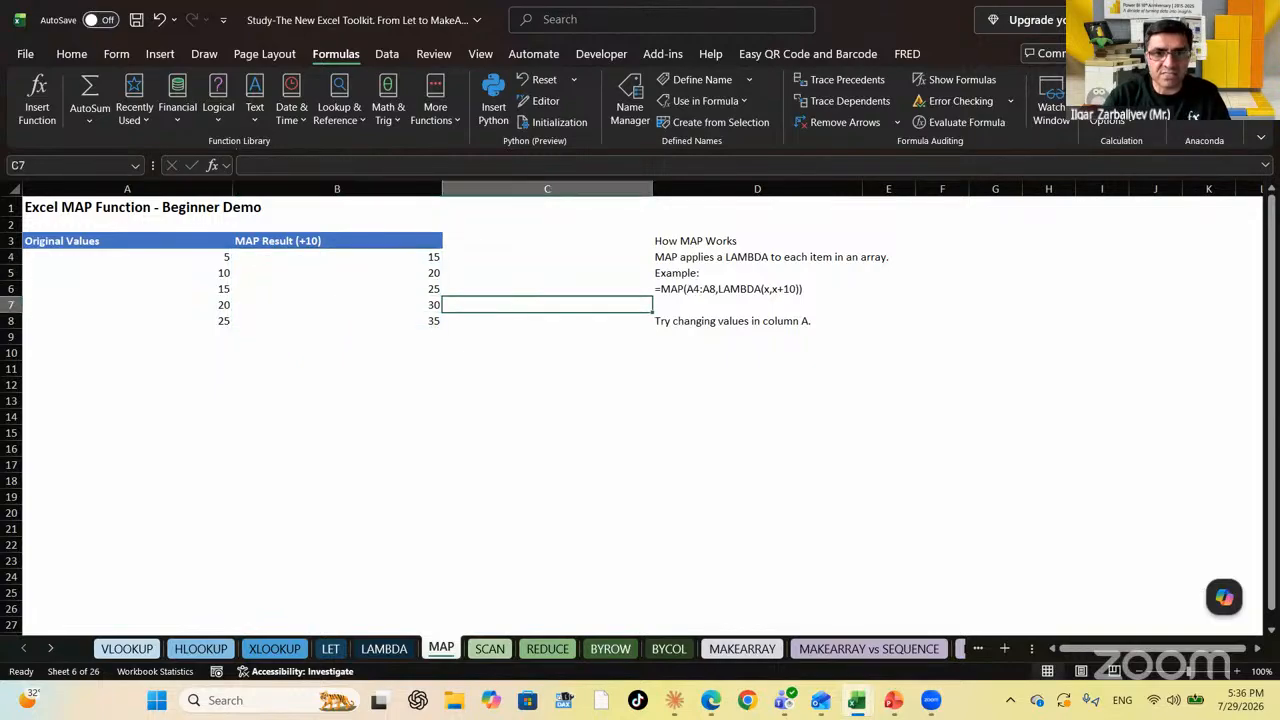
pyautogui.press('Left')
pyautogui.press('Up')
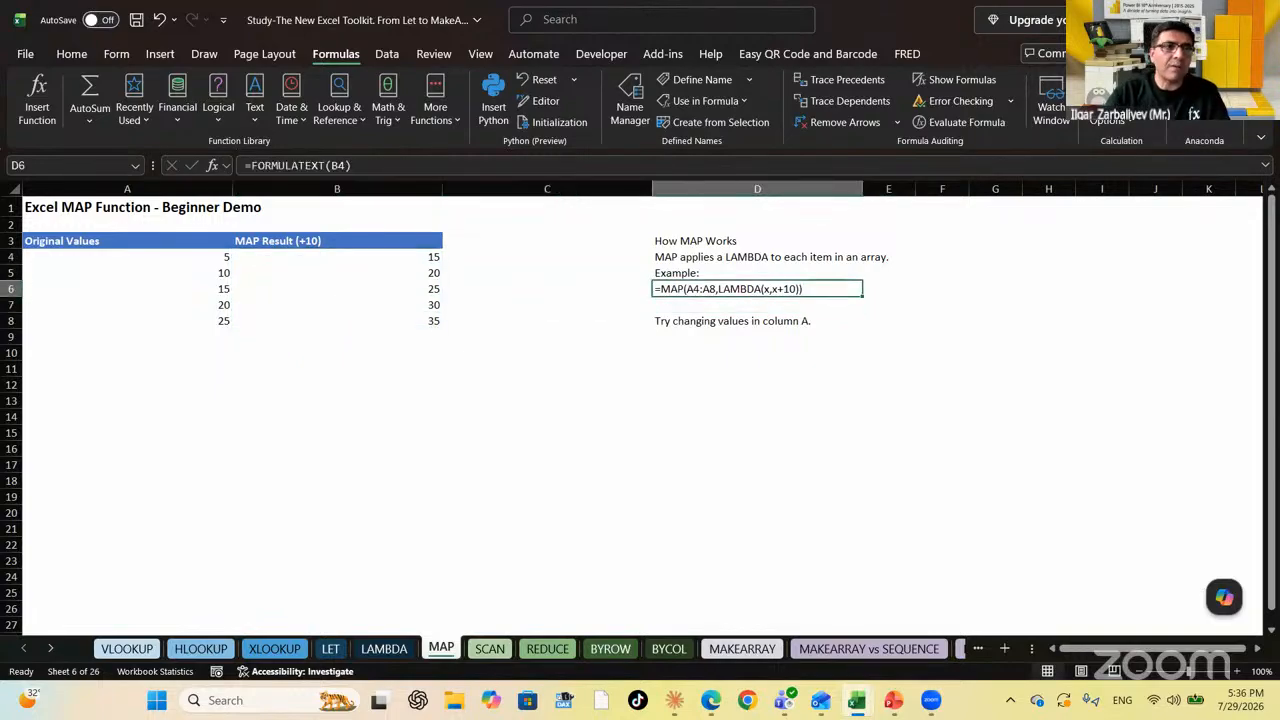
pyautogui.click(495, 652)
# On the SCAN sheet, enter =FORMULATEXT(B4) in D6
pyautogui.click(707, 287)
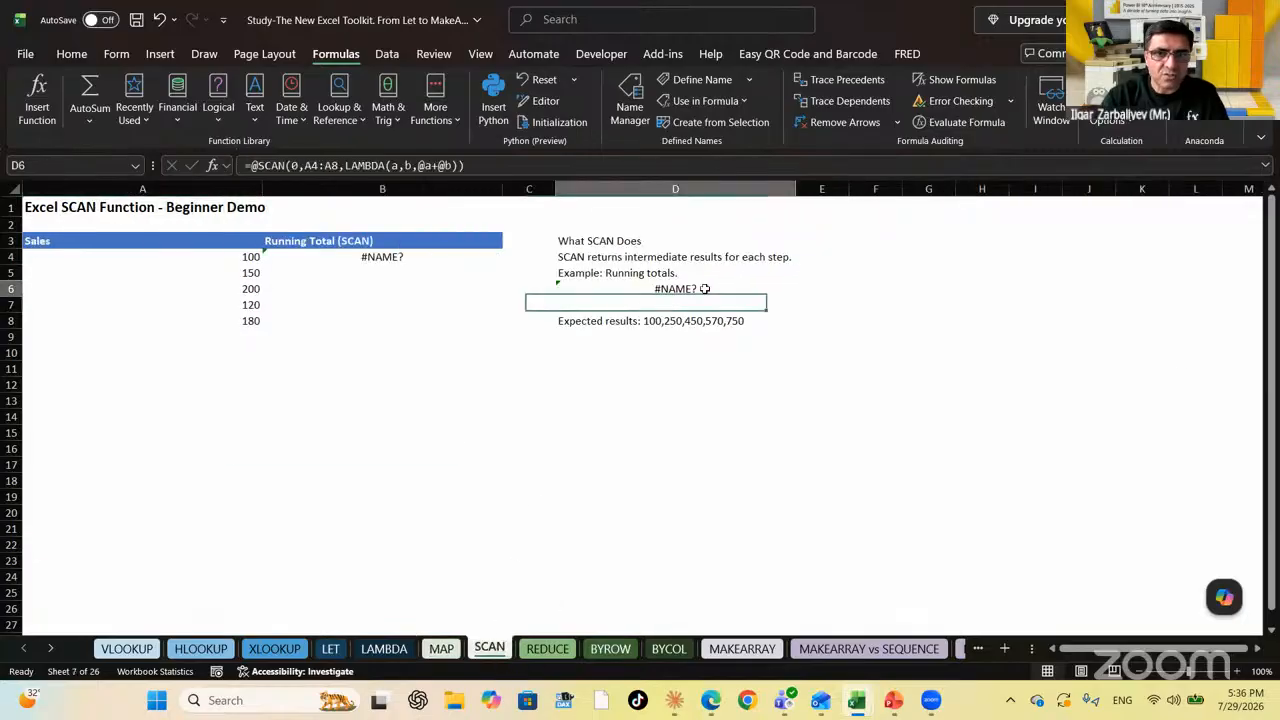
pyautogui.write('=formula')
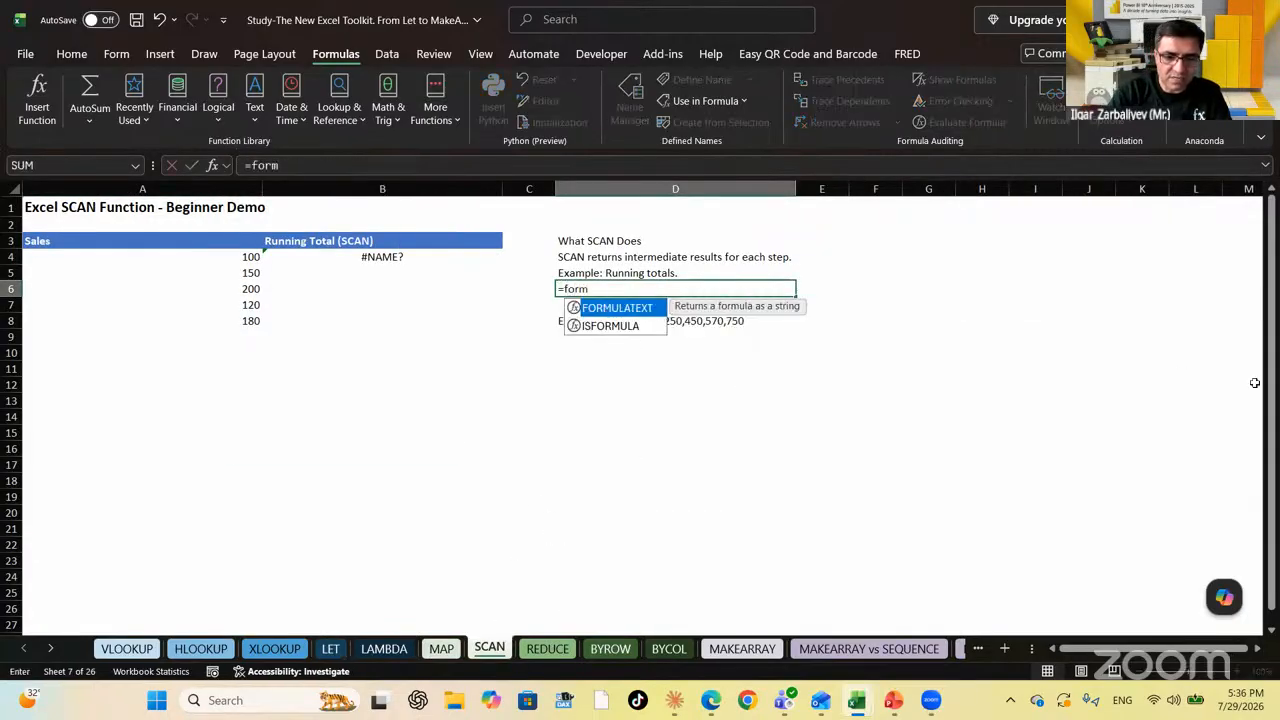
pyautogui.press('Tab')
pyautogui.press('Left')
pyautogui.press('Left')
pyautogui.press('Left')
pyautogui.press('Up')
pyautogui.press('Right')
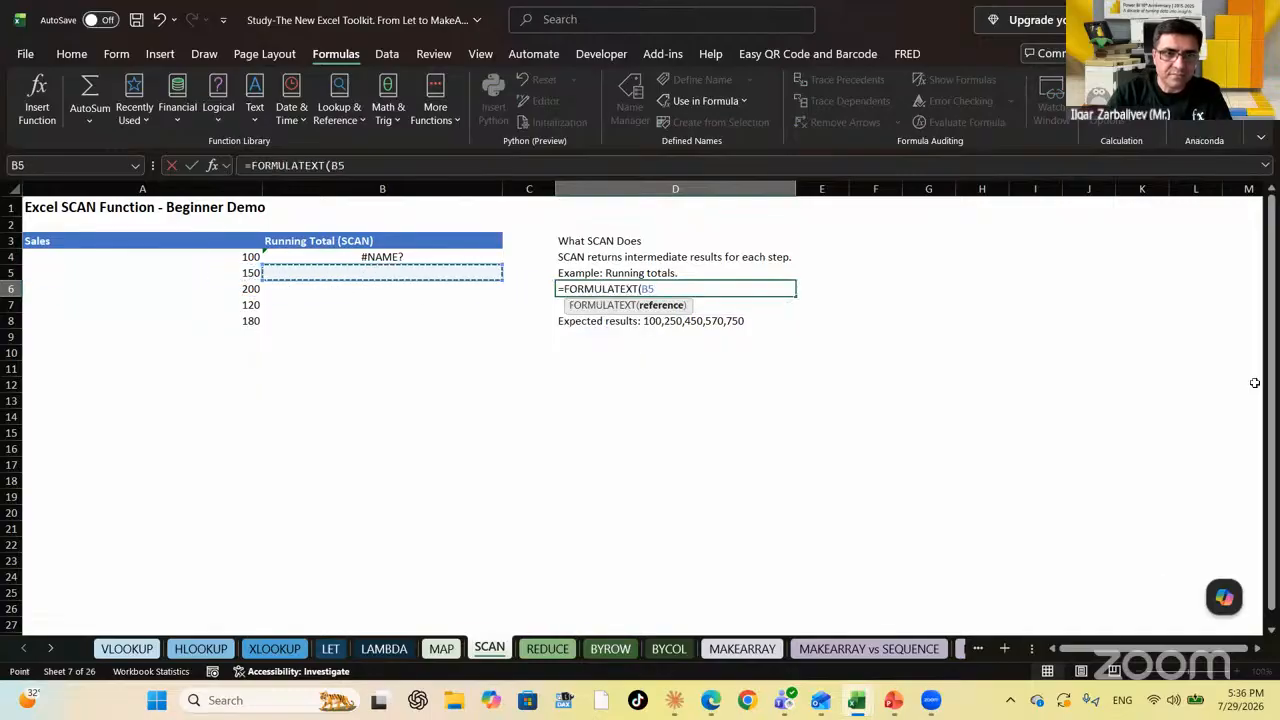
pyautogui.press('Up')
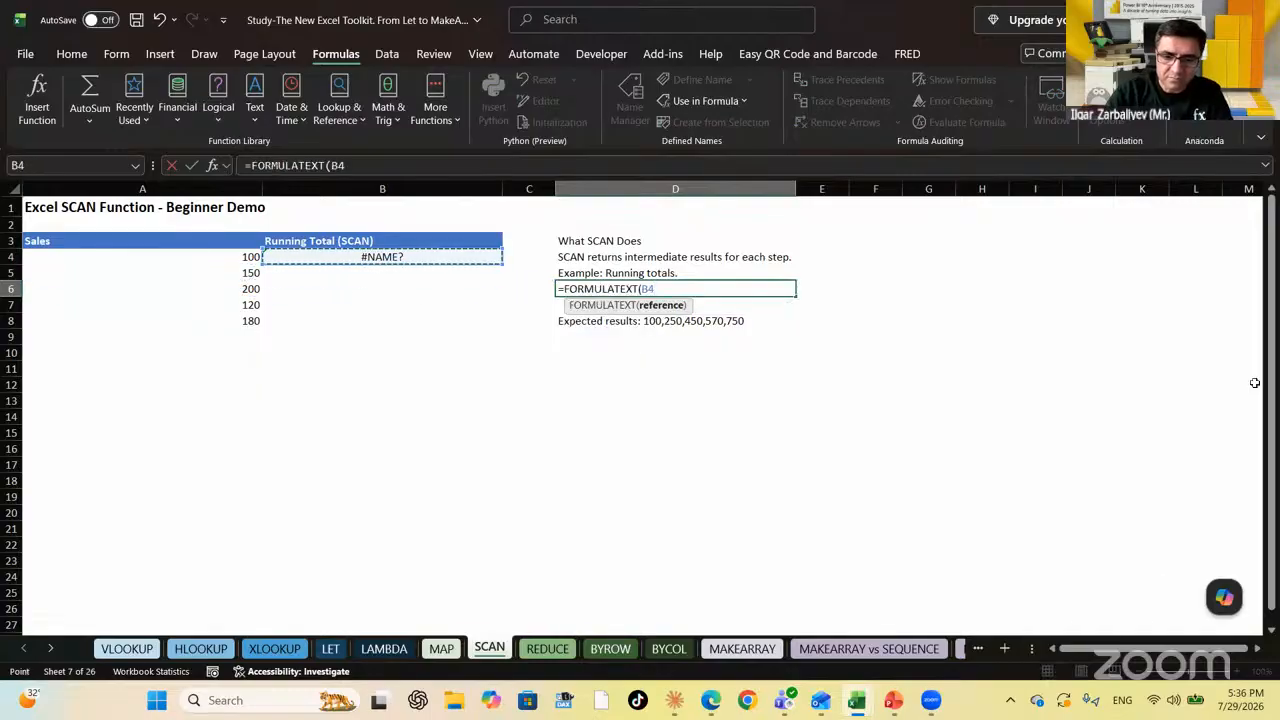
pyautogui.press('Return')
# Delete the broken #NAME? formula in B4, leaving the Running Total column empty
pyautogui.press('Up')
pyautogui.press('Left')
pyautogui.press('Left')
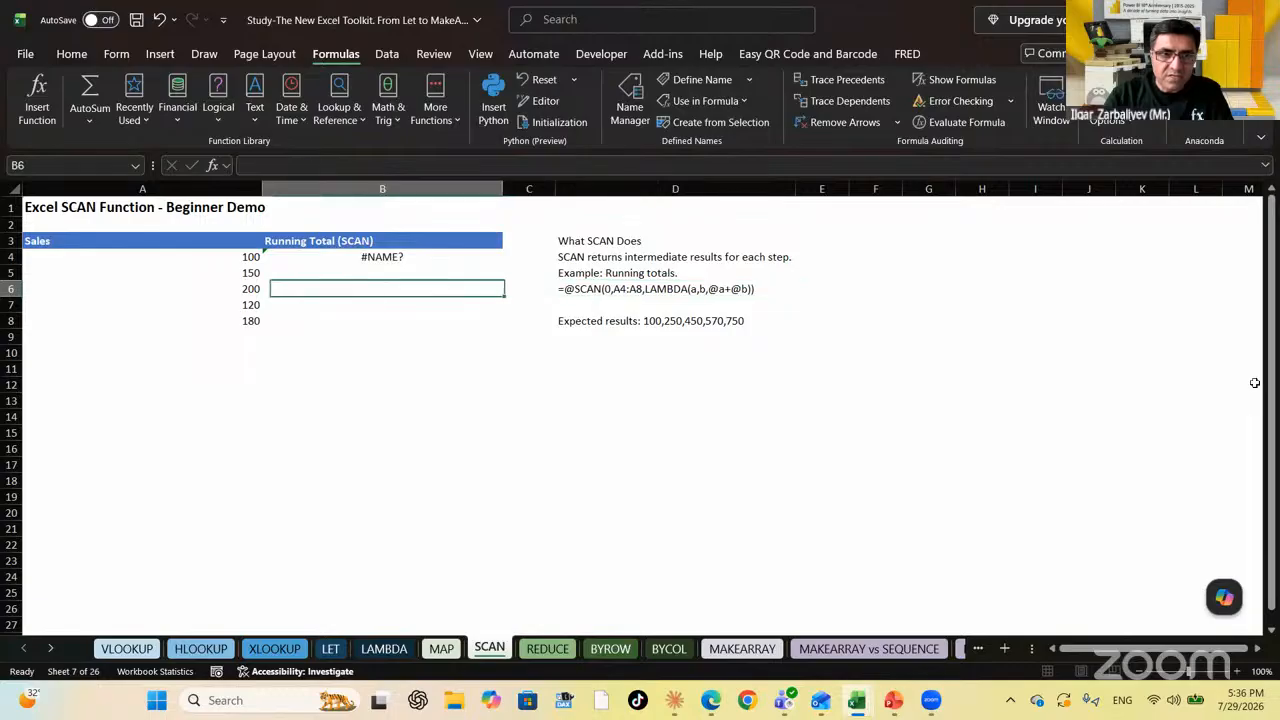
pyautogui.press('Left')
pyautogui.press('Up')
pyautogui.press('Right')
pyautogui.press('Up')
pyautogui.press('Delete')
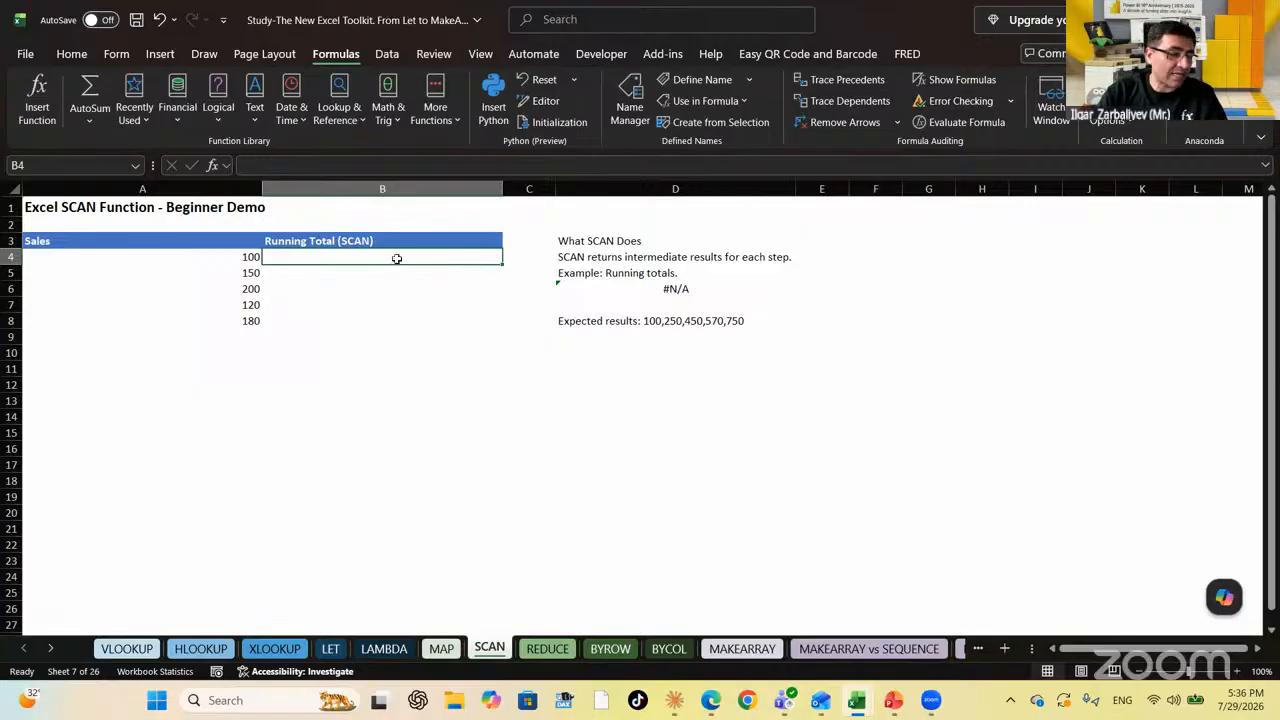
pyautogui.click(589, 256)
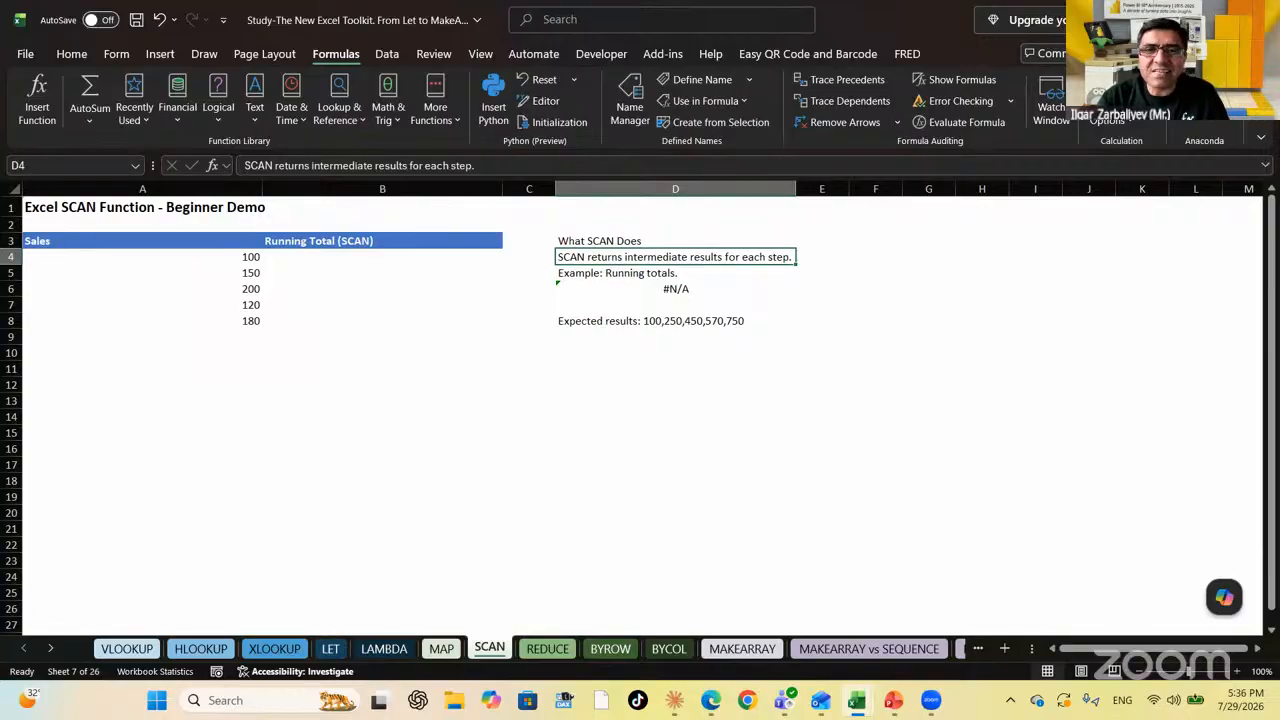
pyautogui.press('Right')
pyautogui.press('Left')
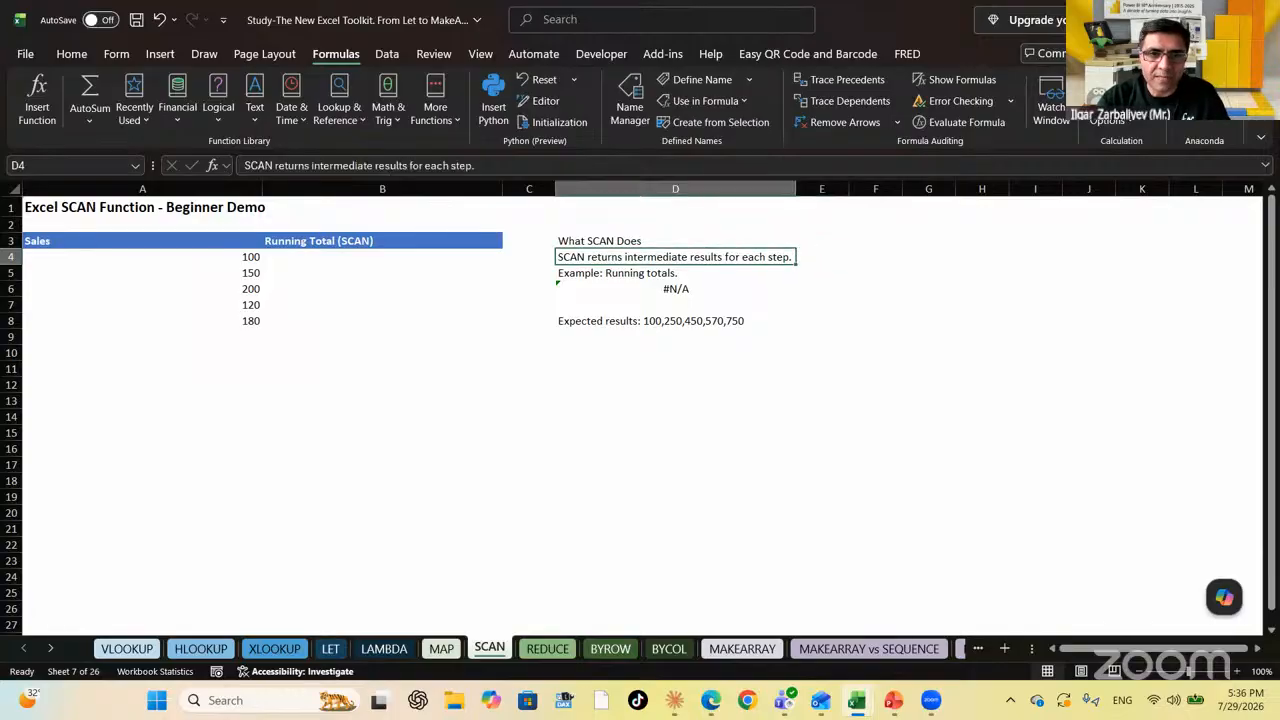
pyautogui.press('Down')
pyautogui.press('Left')
pyautogui.press('Left')
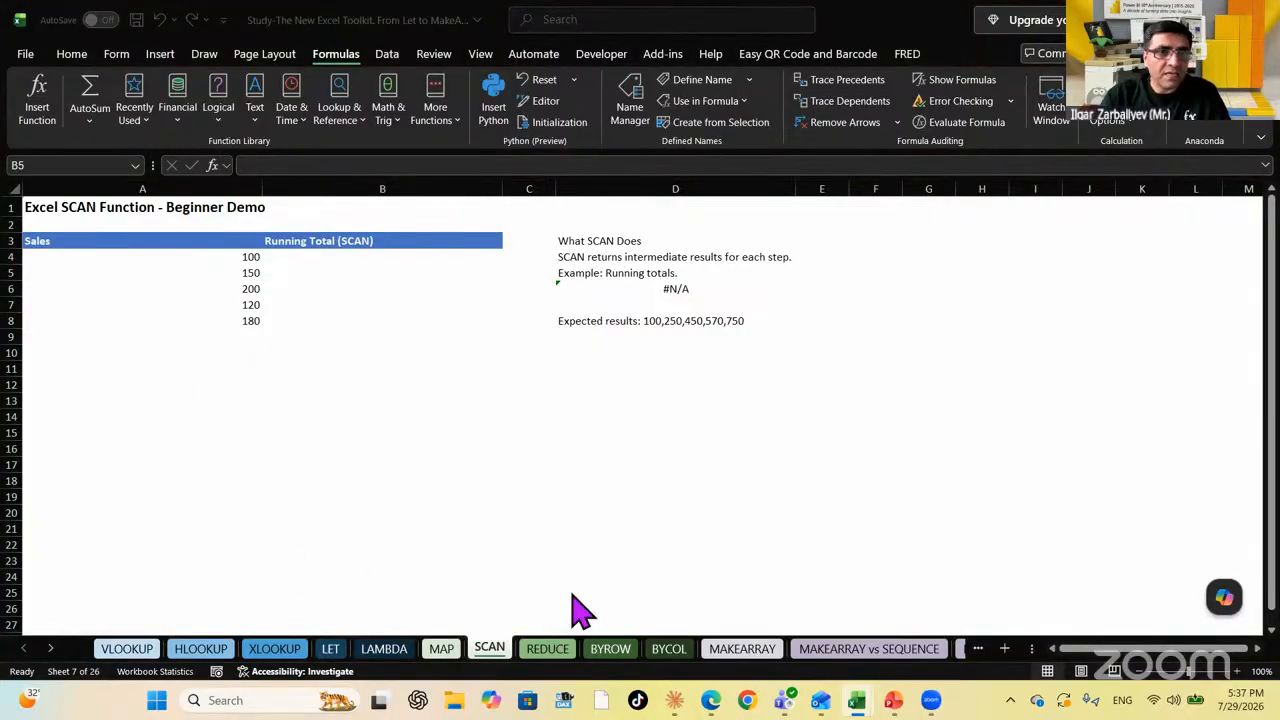
pyautogui.click(420, 272)
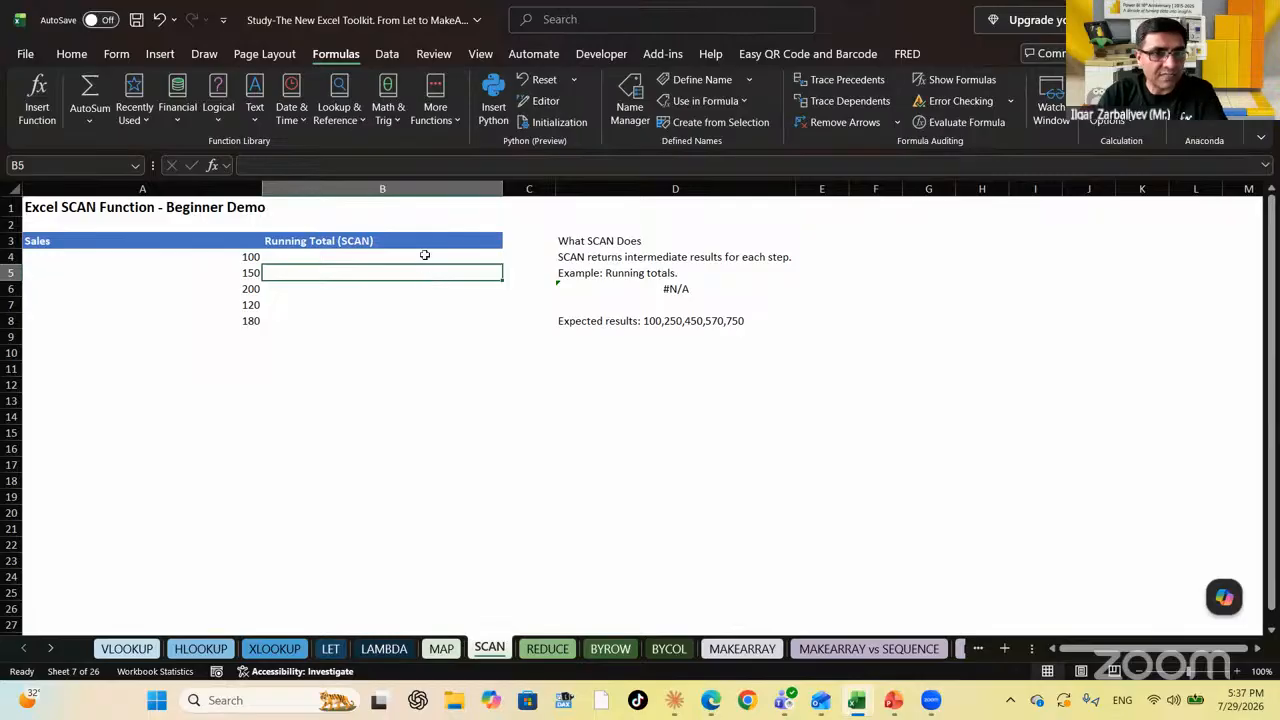
pyautogui.click(423, 253)
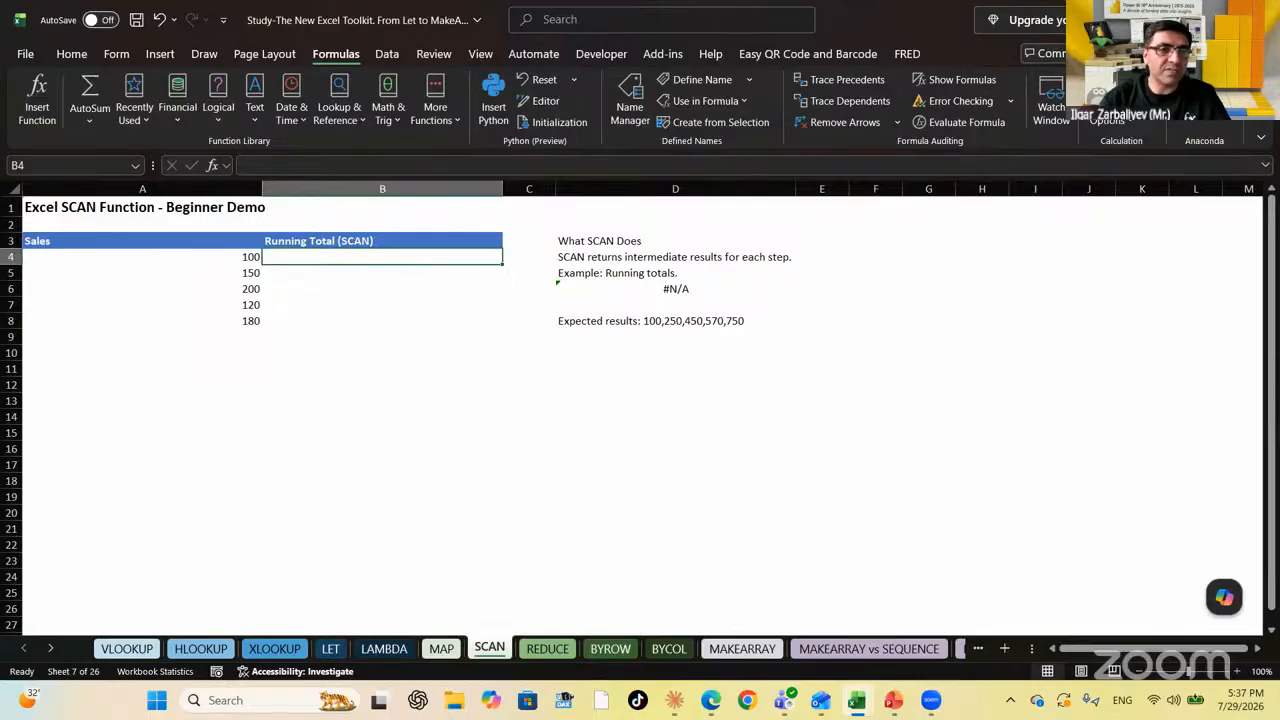
pyautogui.click(415, 272)
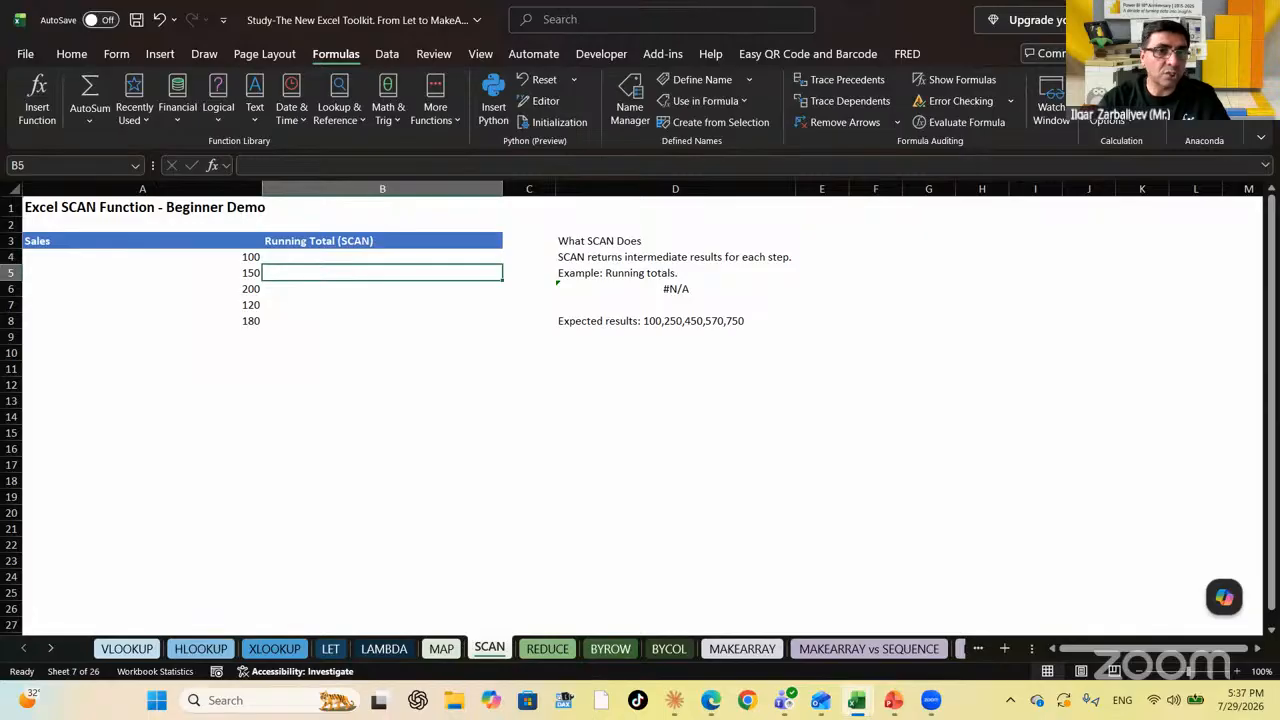
pyautogui.click(400, 289)
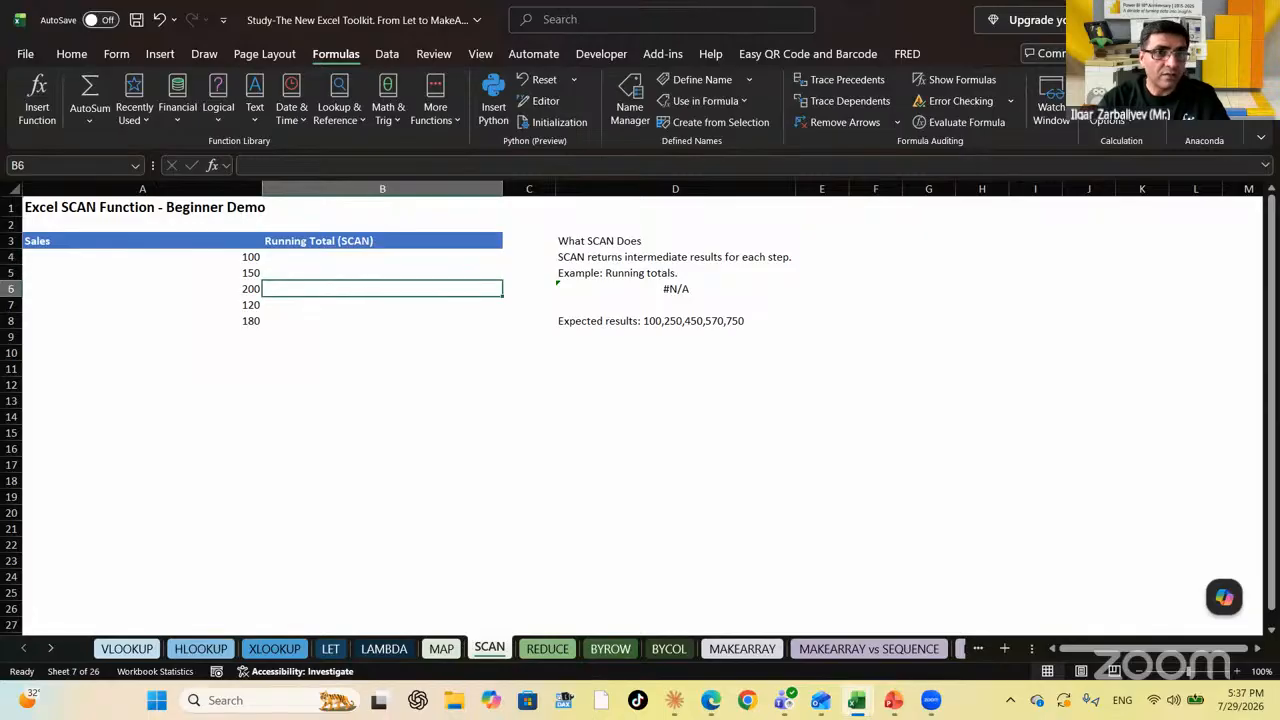
pyautogui.click(395, 305)
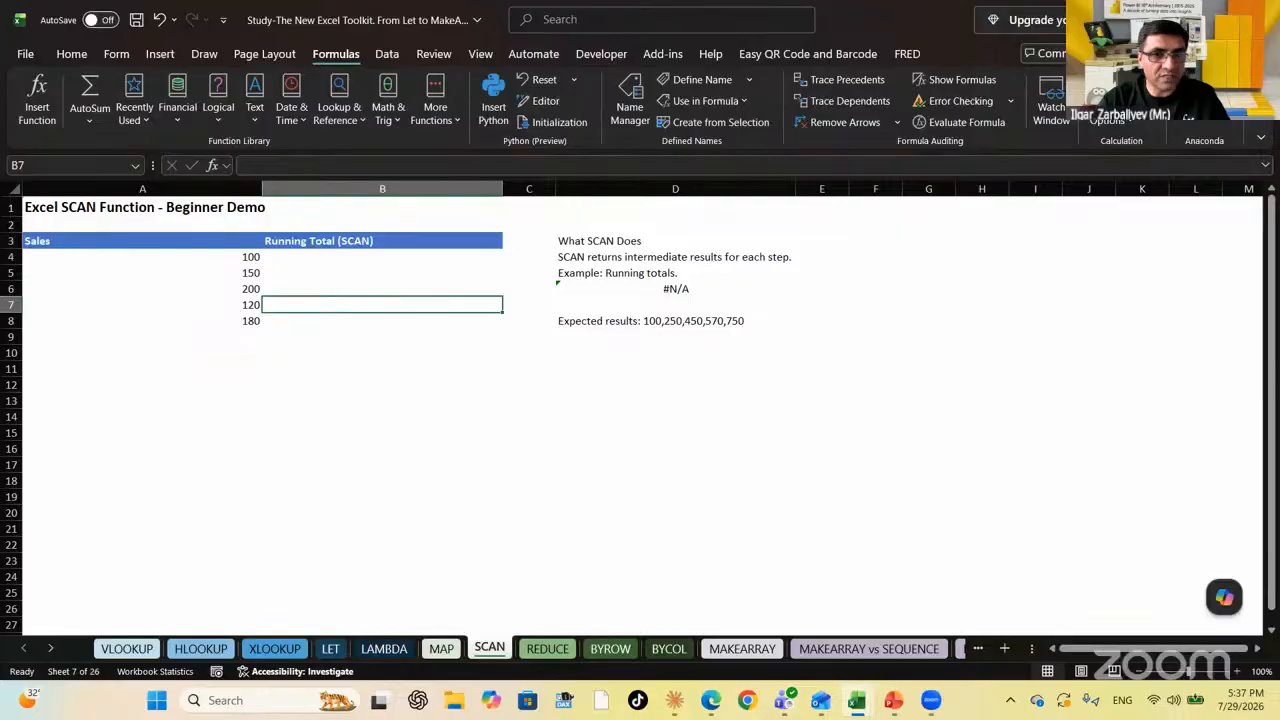
pyautogui.click(382, 321)
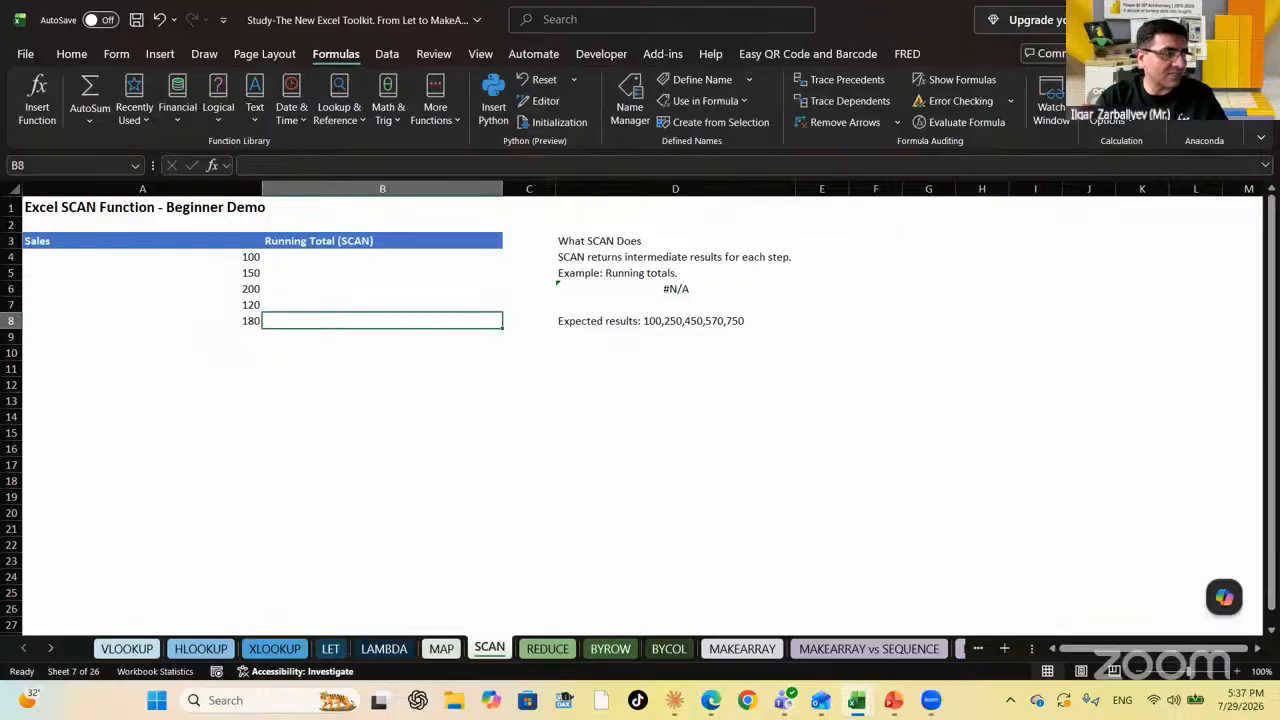
pyautogui.press('Up')
pyautogui.press('Up')
pyautogui.press('Up')
pyautogui.press('Up')
pyautogui.press('Down')
pyautogui.press('Down')
pyautogui.press('Down')
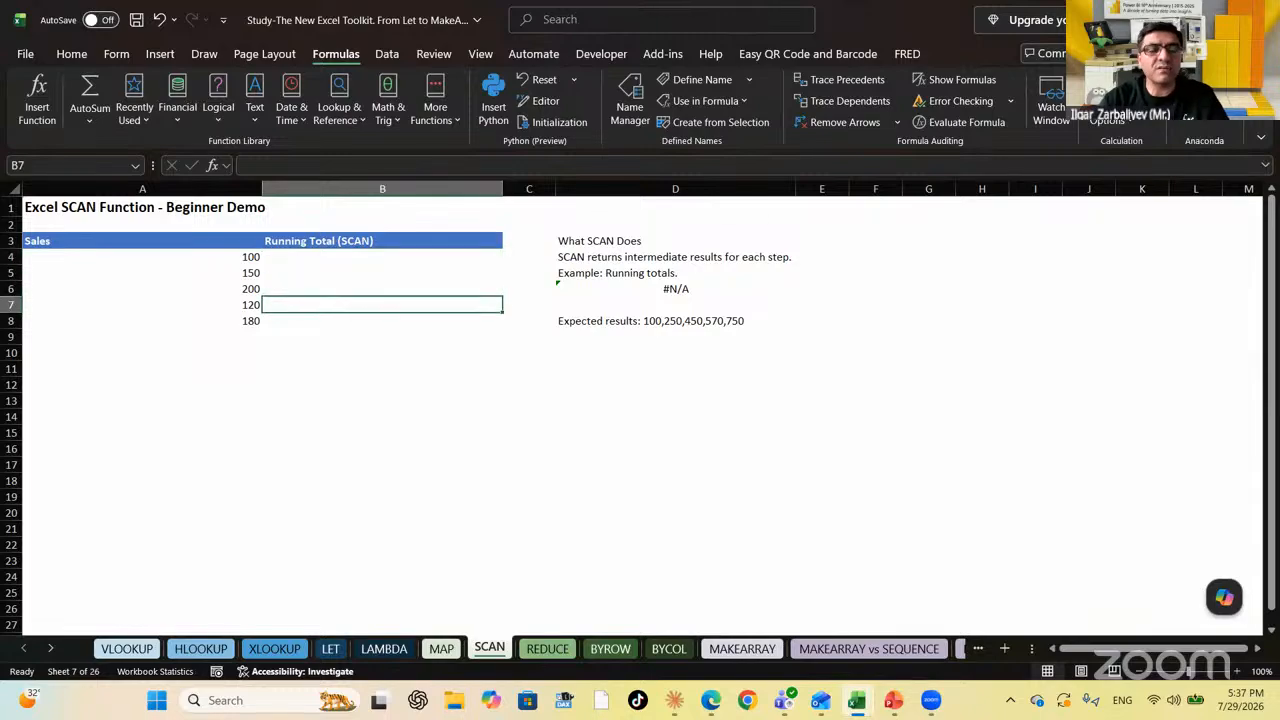
pyautogui.press('Down')
pyautogui.press('Up')
pyautogui.press('Up')
pyautogui.press('Up')
pyautogui.press('Up')
pyautogui.press('Up')
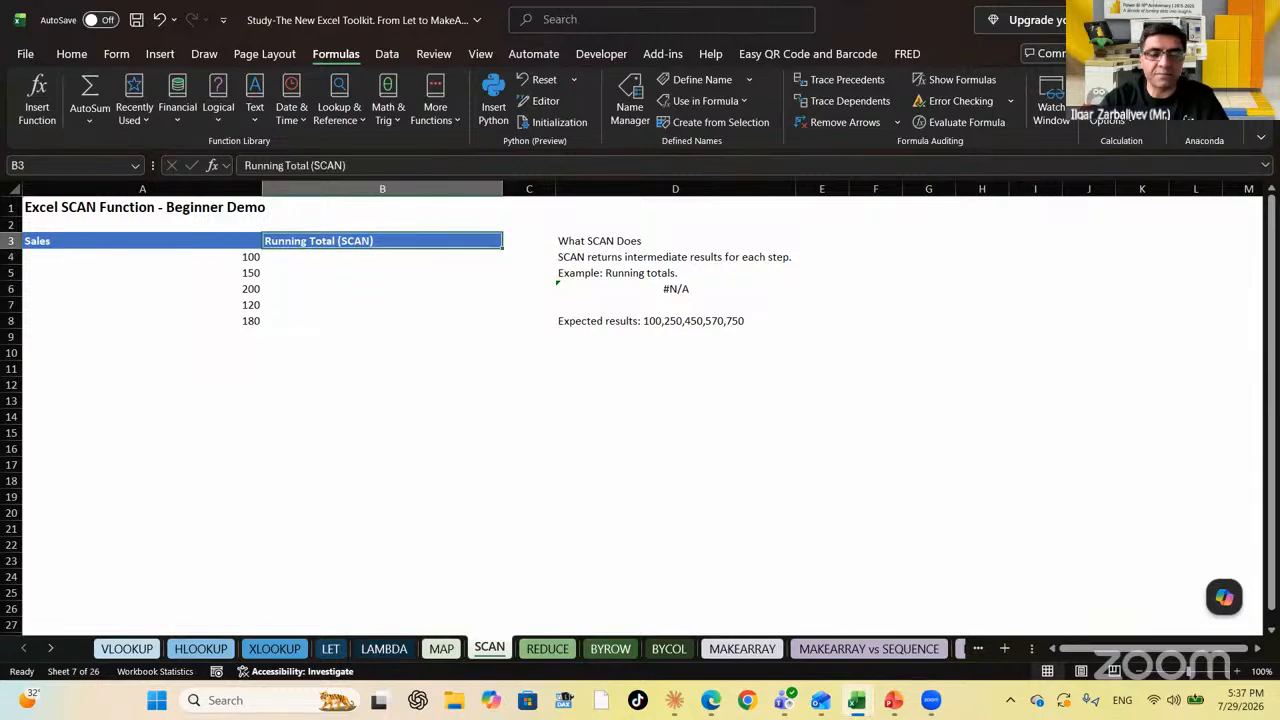
pyautogui.press('Down')
pyautogui.press('Down')
pyautogui.press('Down')
pyautogui.press('Up')
pyautogui.press('Up')
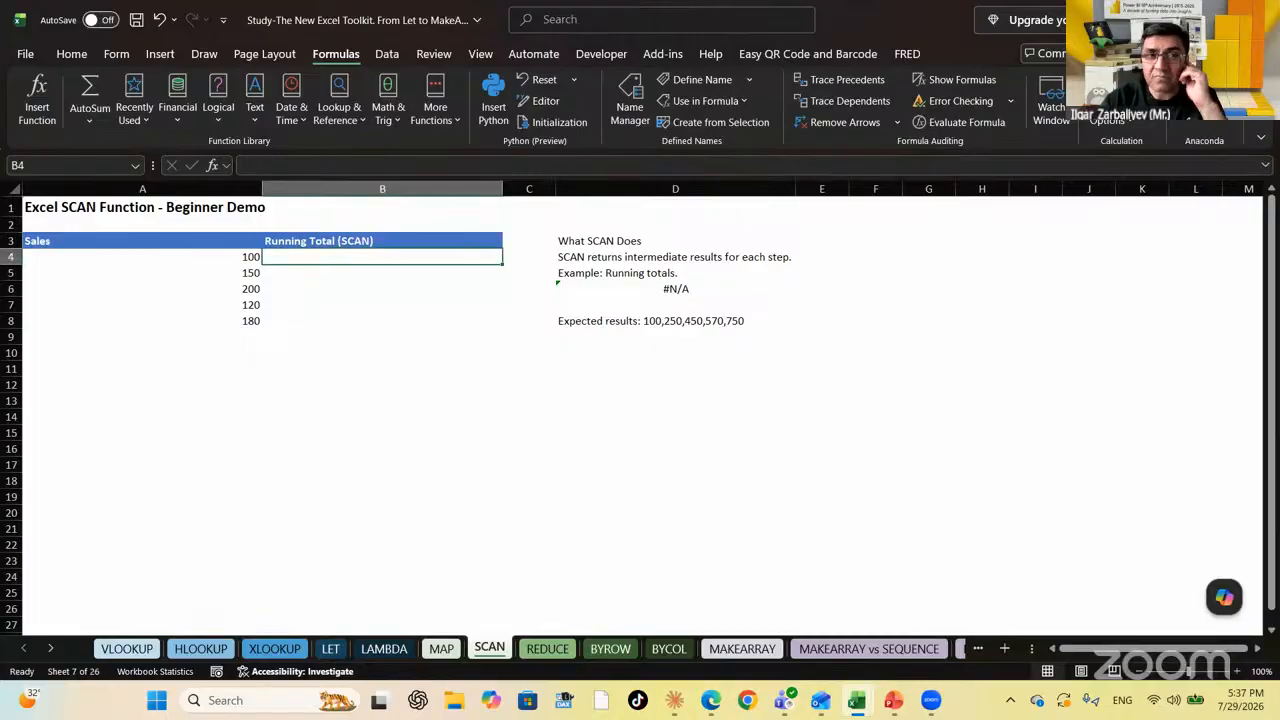
pyautogui.write('+a4')
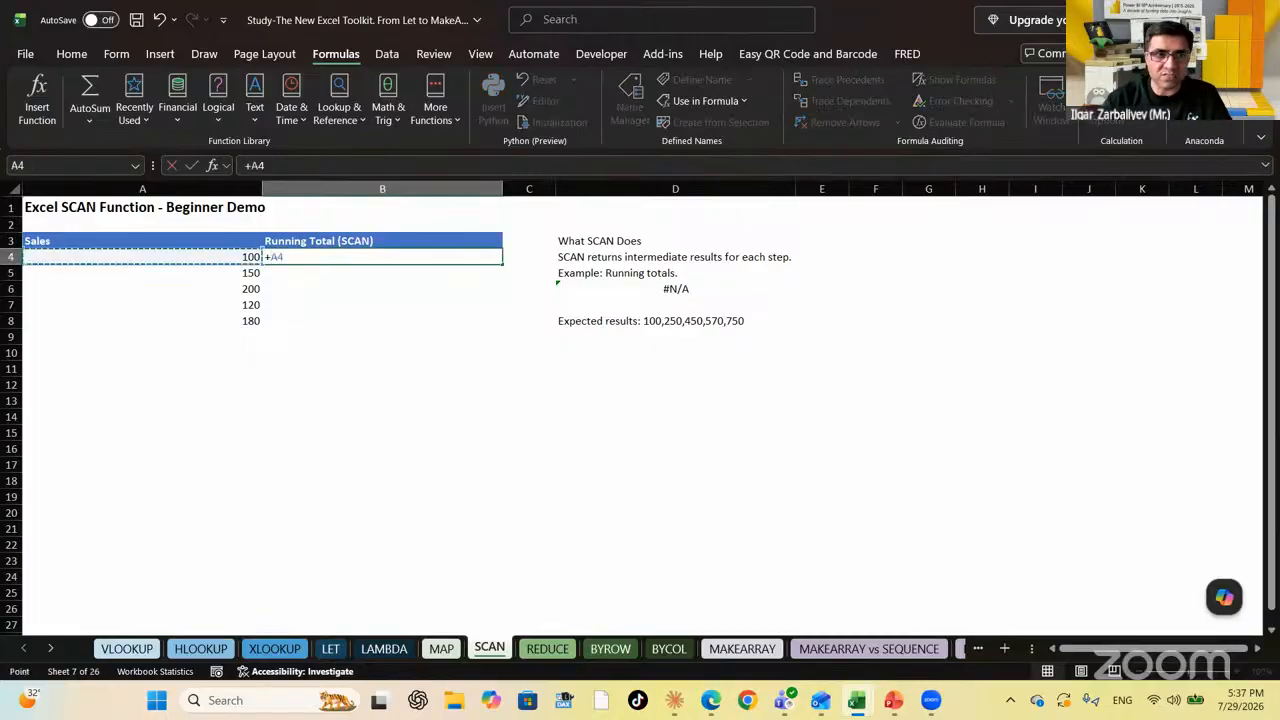
pyautogui.press('Return')
pyautogui.write('+')
pyautogui.press('Up')
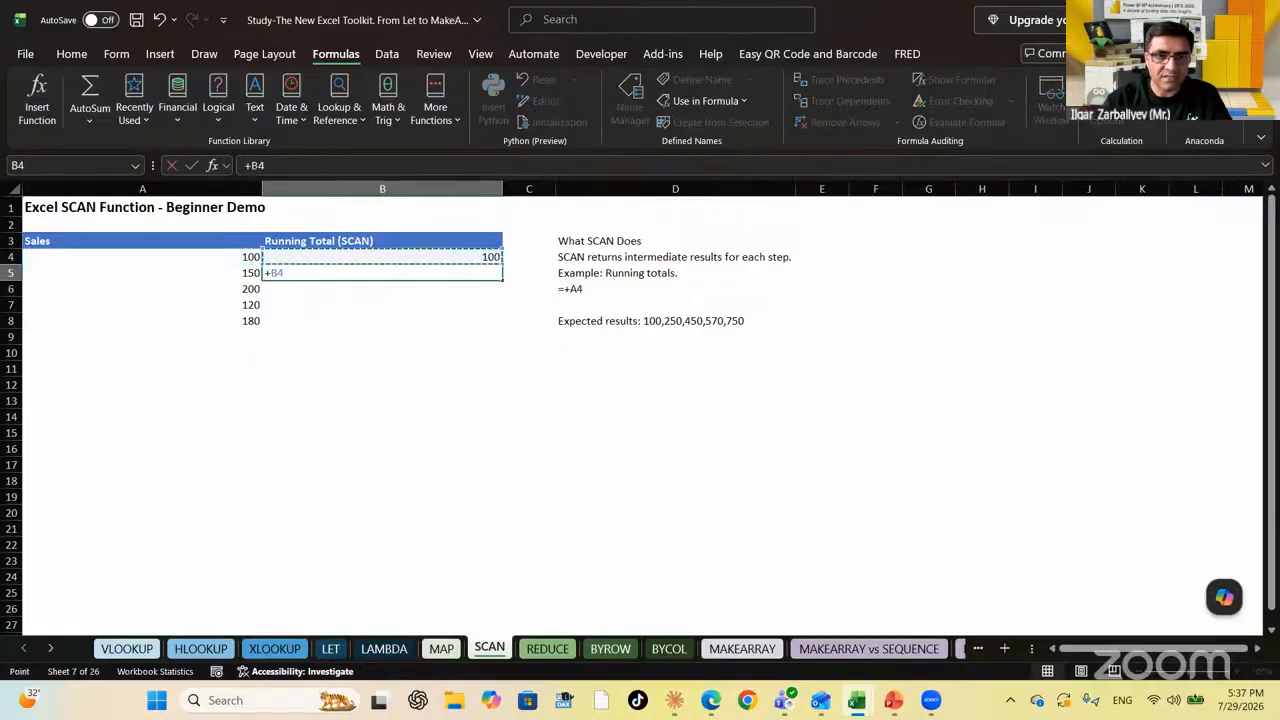
pyautogui.write('+')
pyautogui.press('Left')
pyautogui.press('Return')
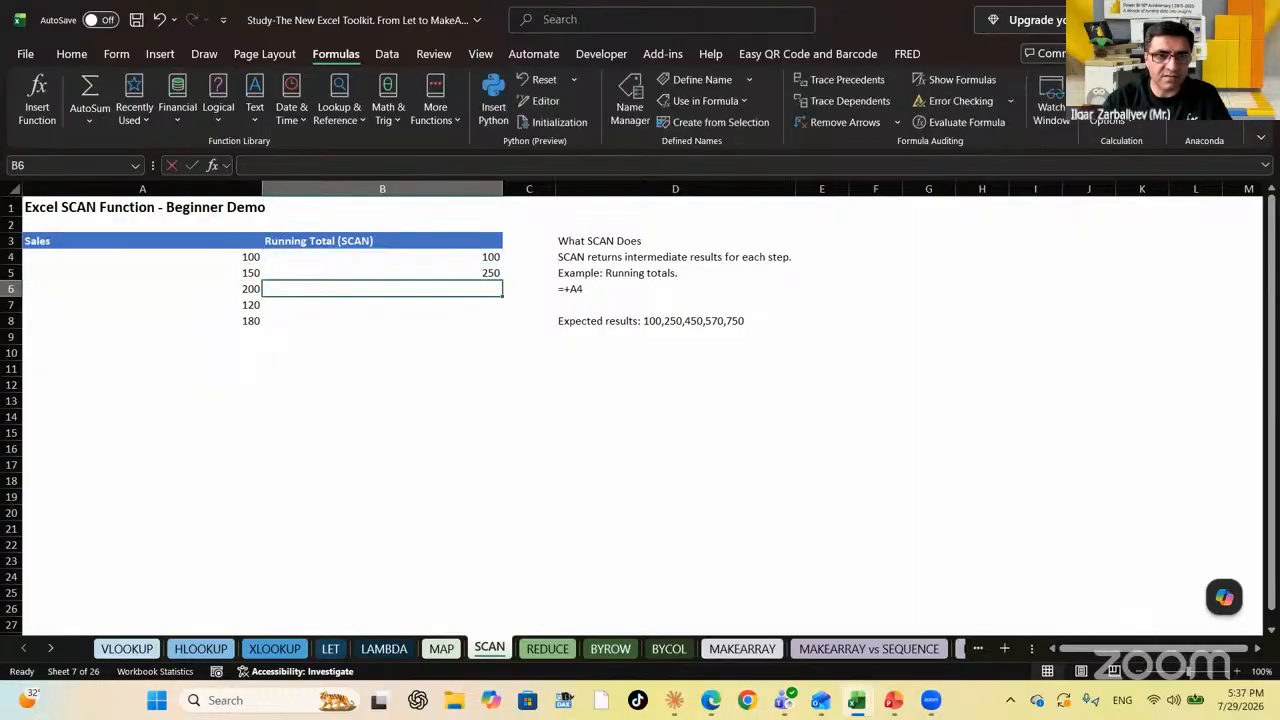
pyautogui.write('+')
pyautogui.press('Up')
pyautogui.write('+')
pyautogui.press('Left')
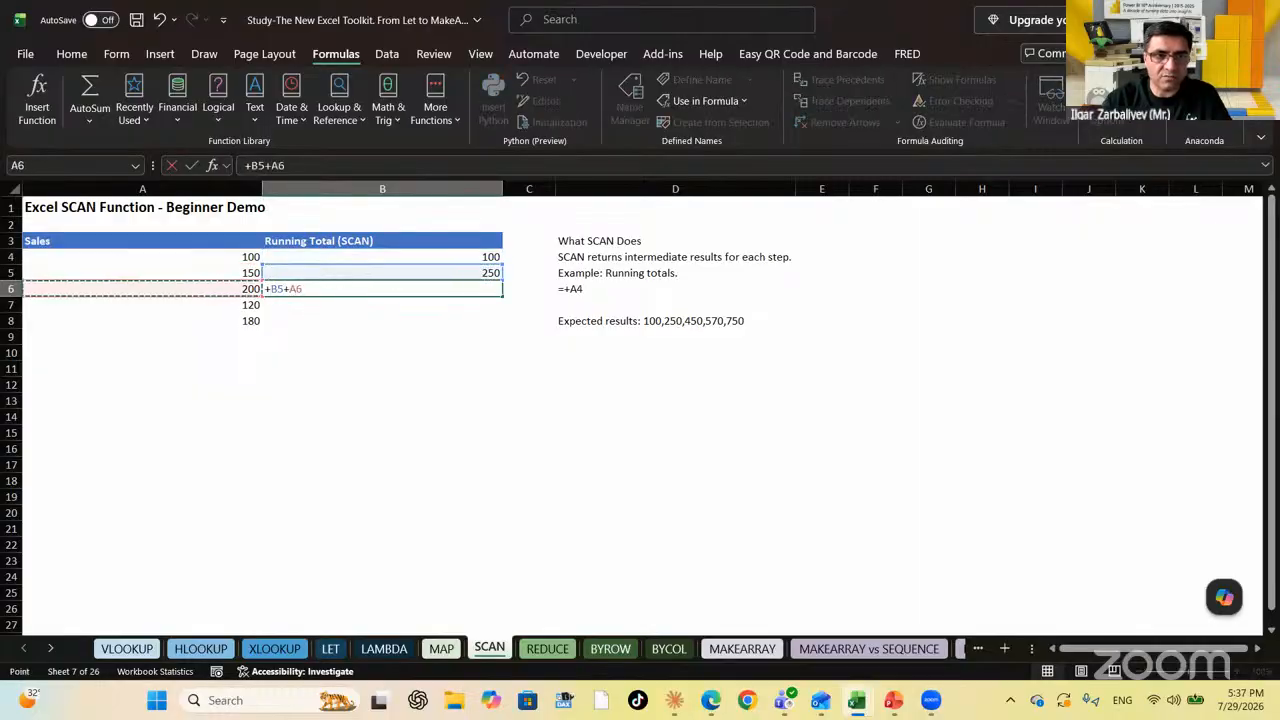
pyautogui.press('Return')
pyautogui.press('Up')
pyautogui.hotkey('shift', 'Down')
pyautogui.hotkey('shift', 'Down')
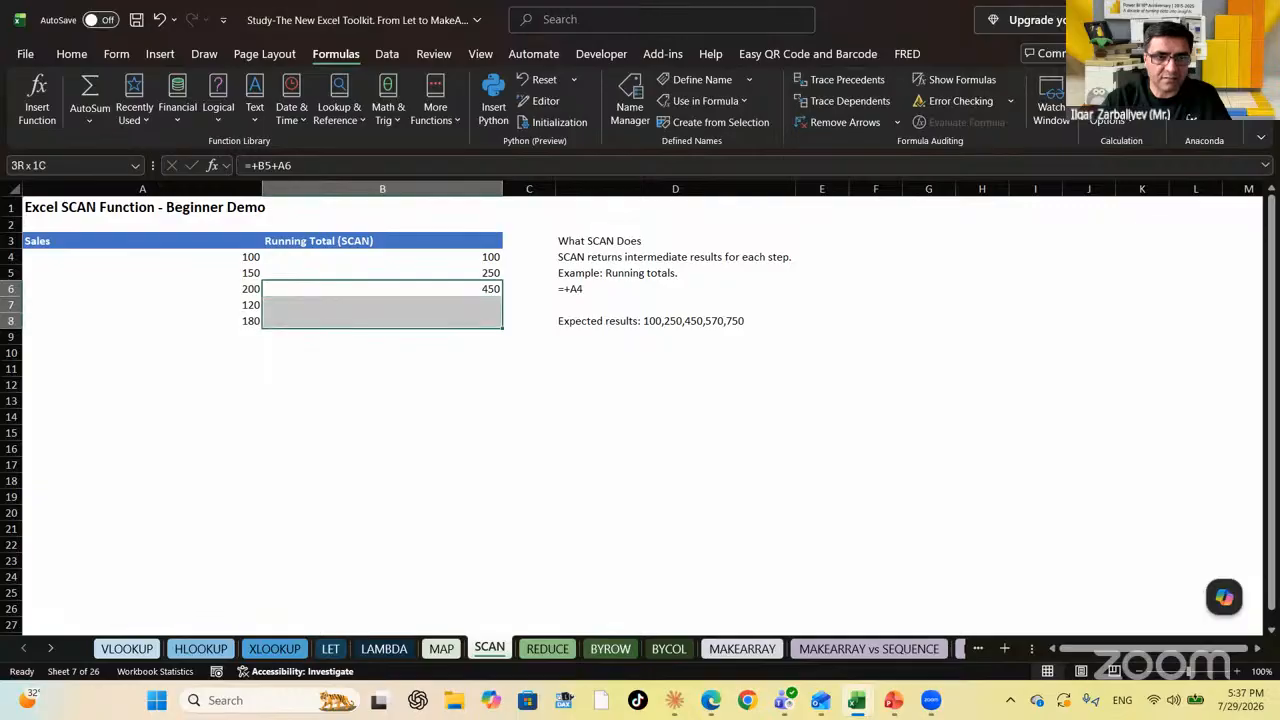
pyautogui.press('F2')
pyautogui.hotkey('ctrl', 'Return')
pyautogui.press('Up')
pyautogui.press('Up')
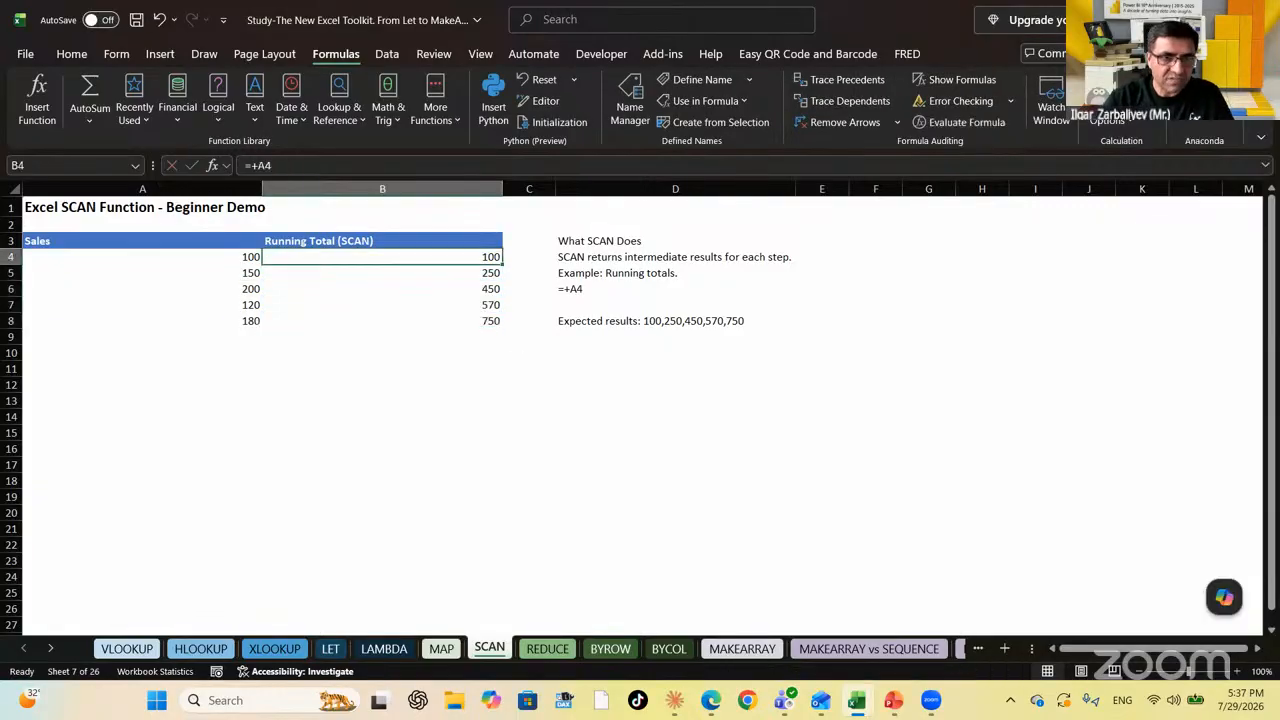
pyautogui.press('Down')
pyautogui.press('Up')
pyautogui.hotkey('shift', 'Down')
pyautogui.hotkey('shift', 'Down')
pyautogui.hotkey('shift', 'Down')
pyautogui.hotkey('shift', 'Down')
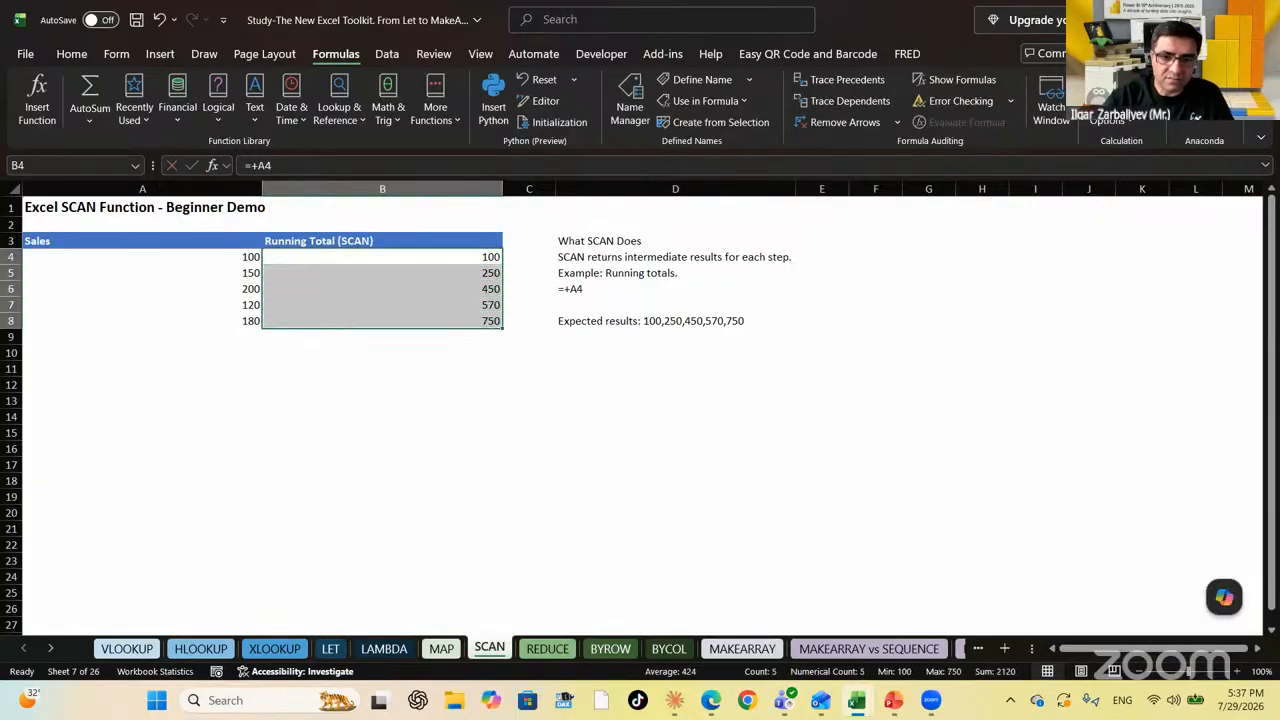
pyautogui.press('Delete')
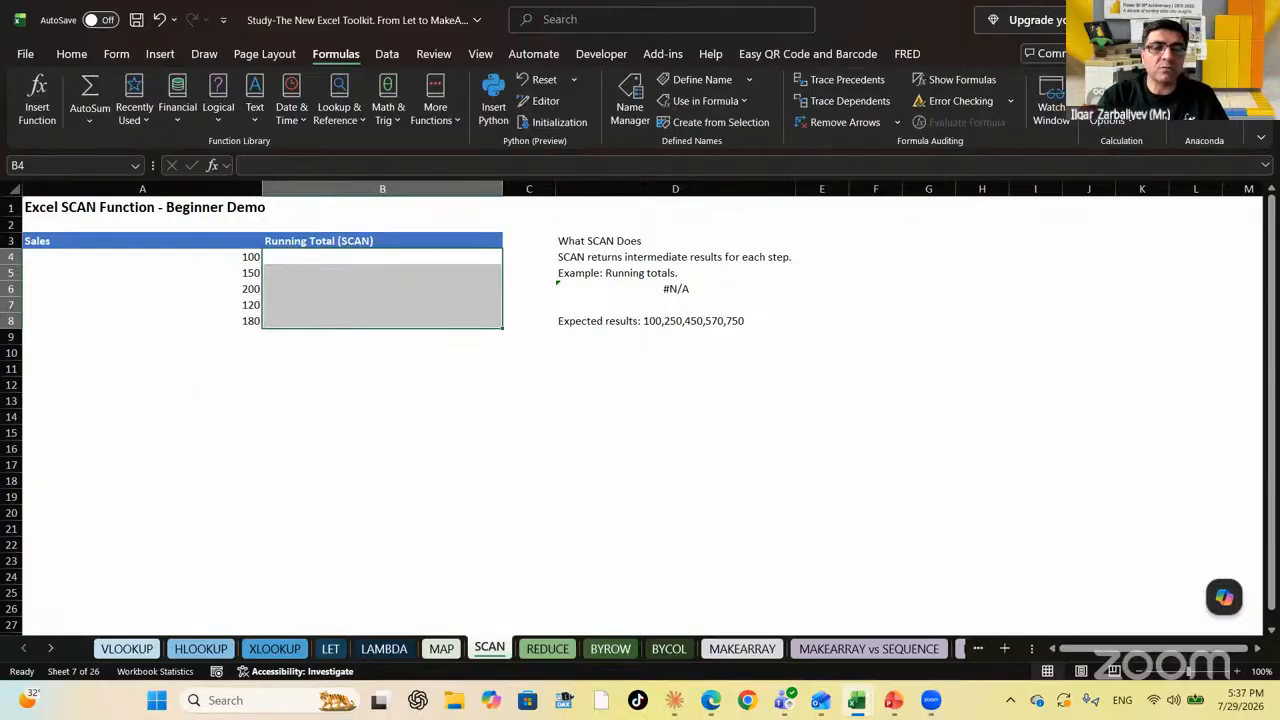
pyautogui.press('Up')
pyautogui.press('Down')
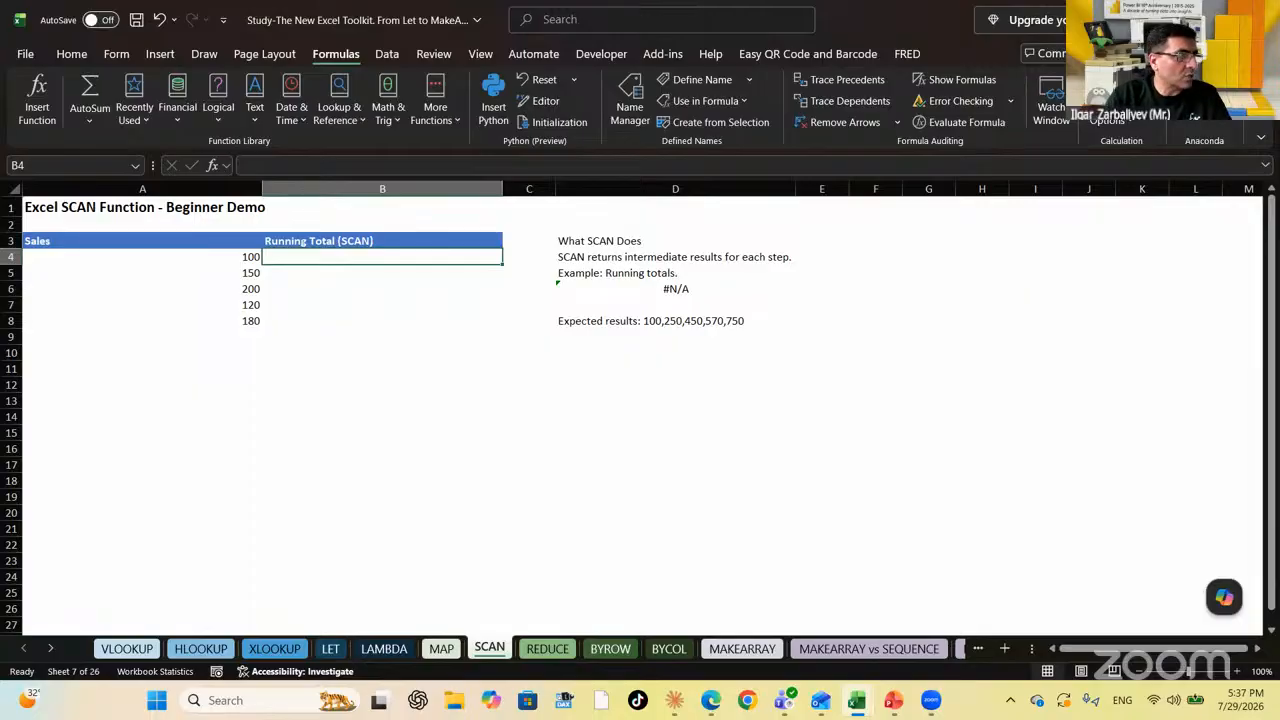
# Enter =SCAN(0,A4:A8,LAMBDA(x,y,x+y)) in B4 to spill running totals 100 through 750
pyautogui.write('=SCAN(')
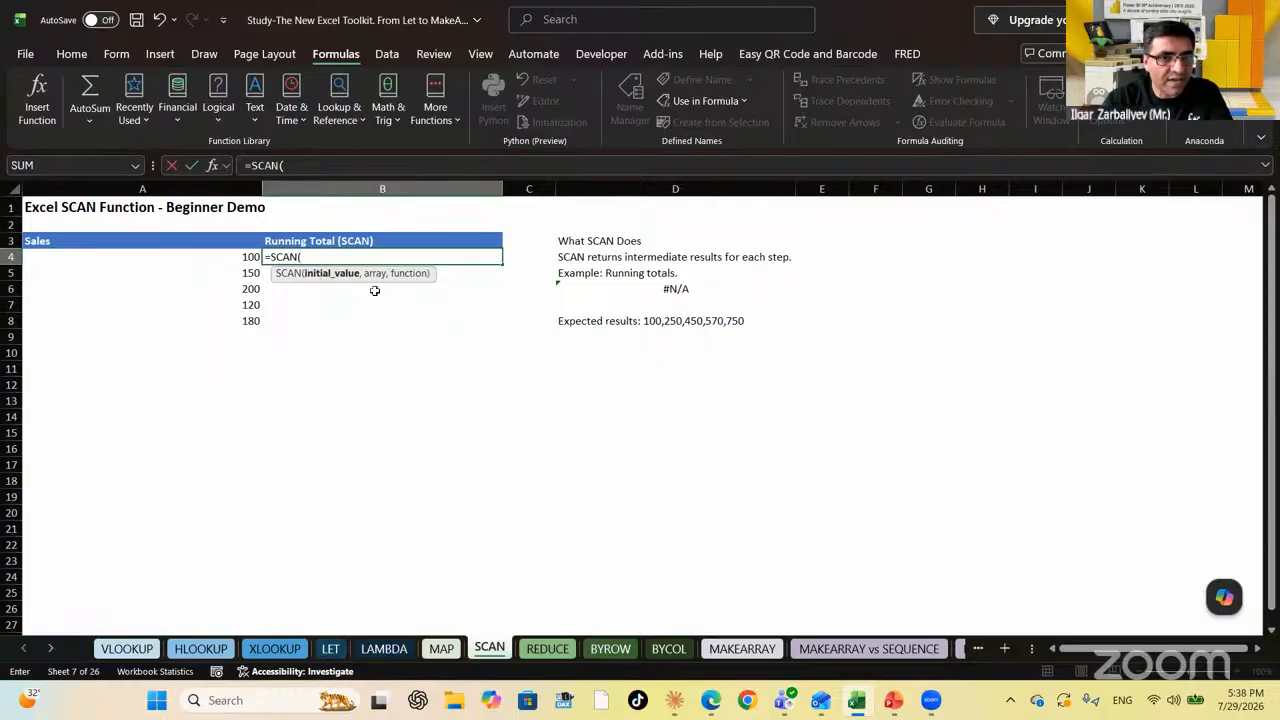
pyautogui.write('0,')
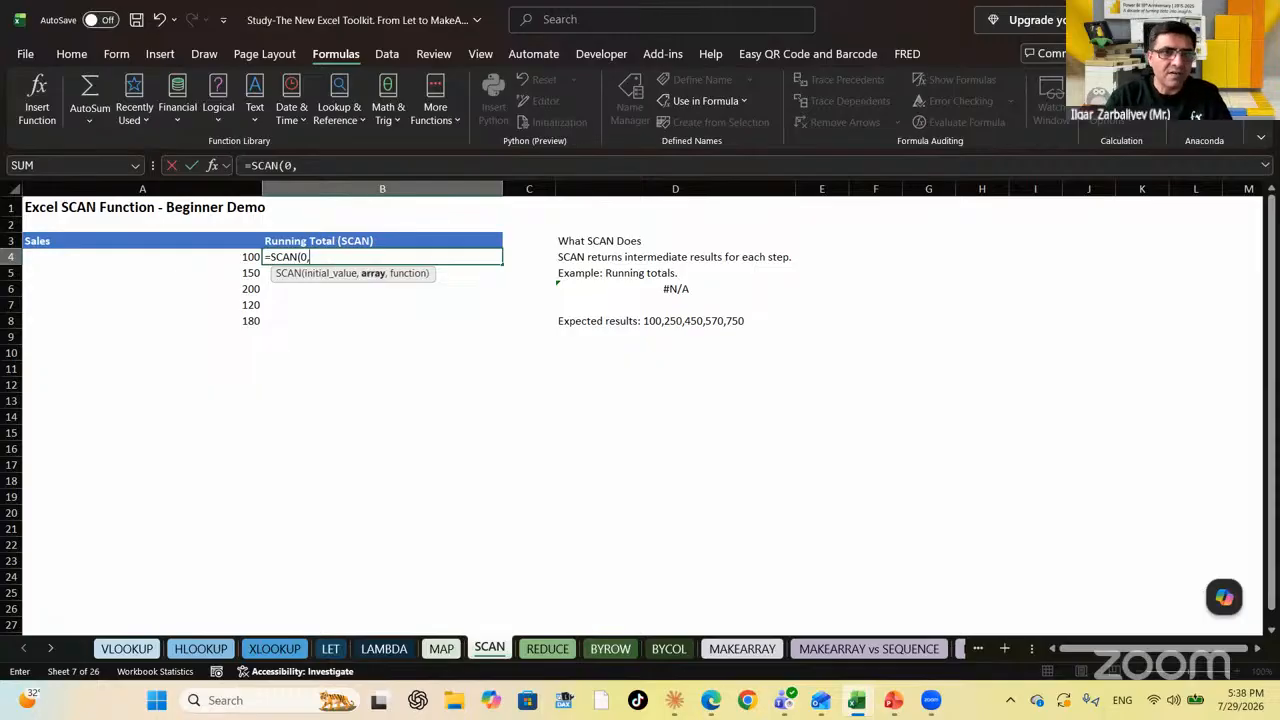
pyautogui.moveTo(243, 243); pyautogui.dragTo(244, 326)
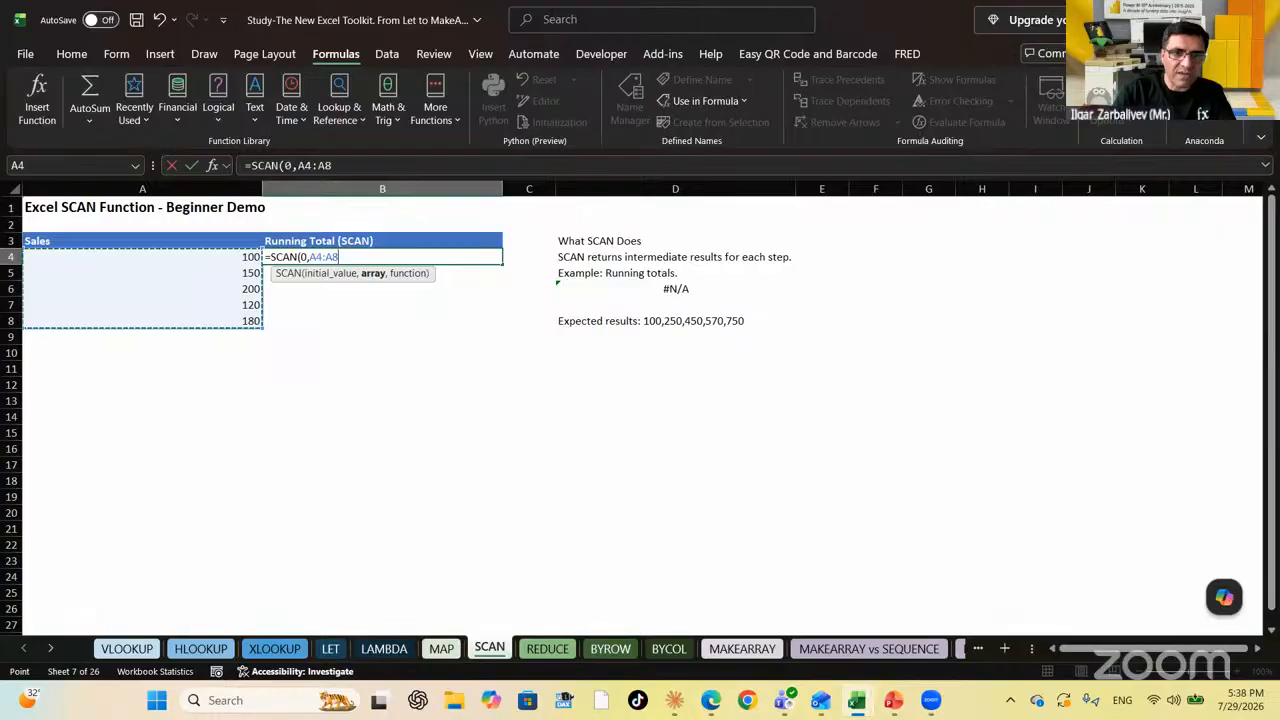
pyautogui.write(',')
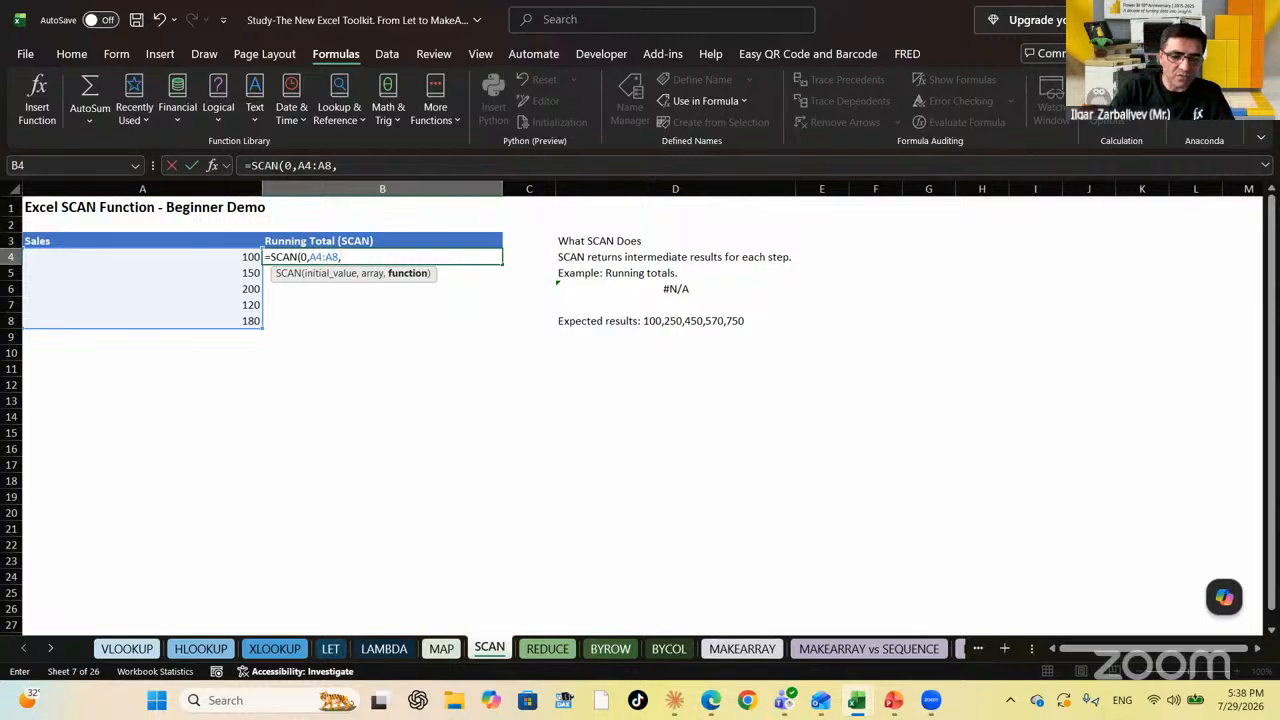
pyautogui.write('LAM')
pyautogui.press('Tab')
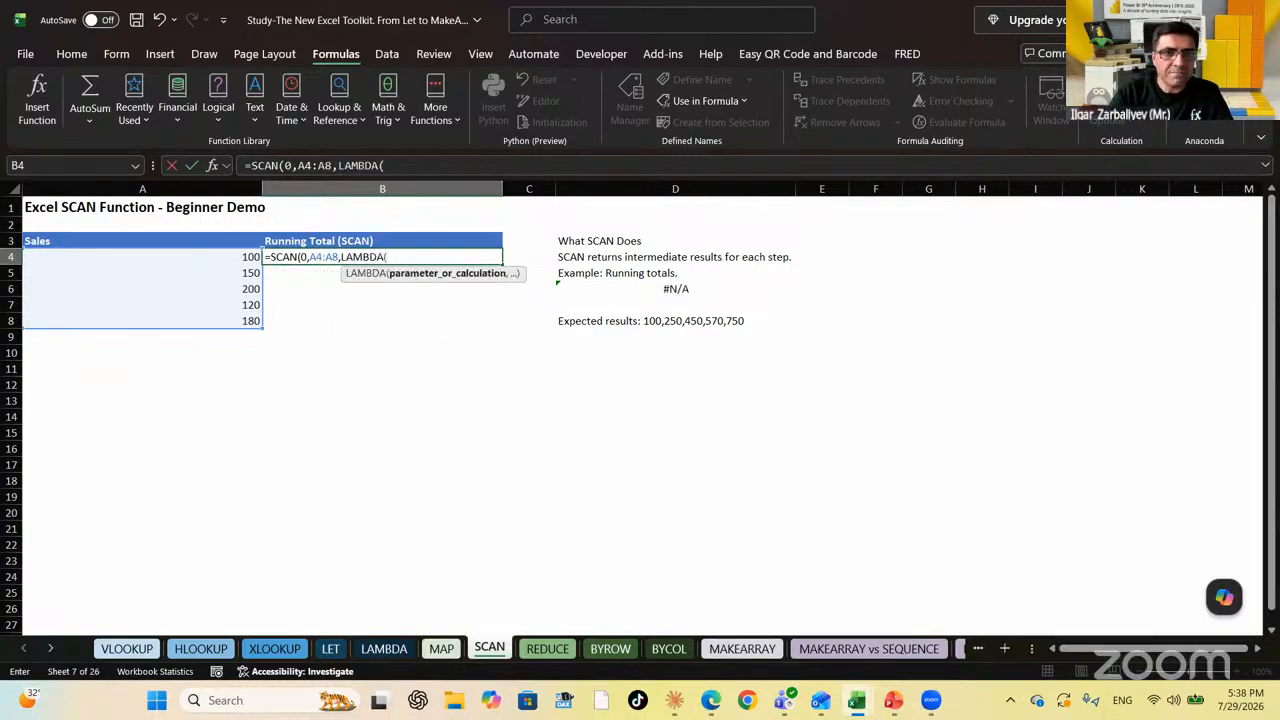
pyautogui.write('x,y,')
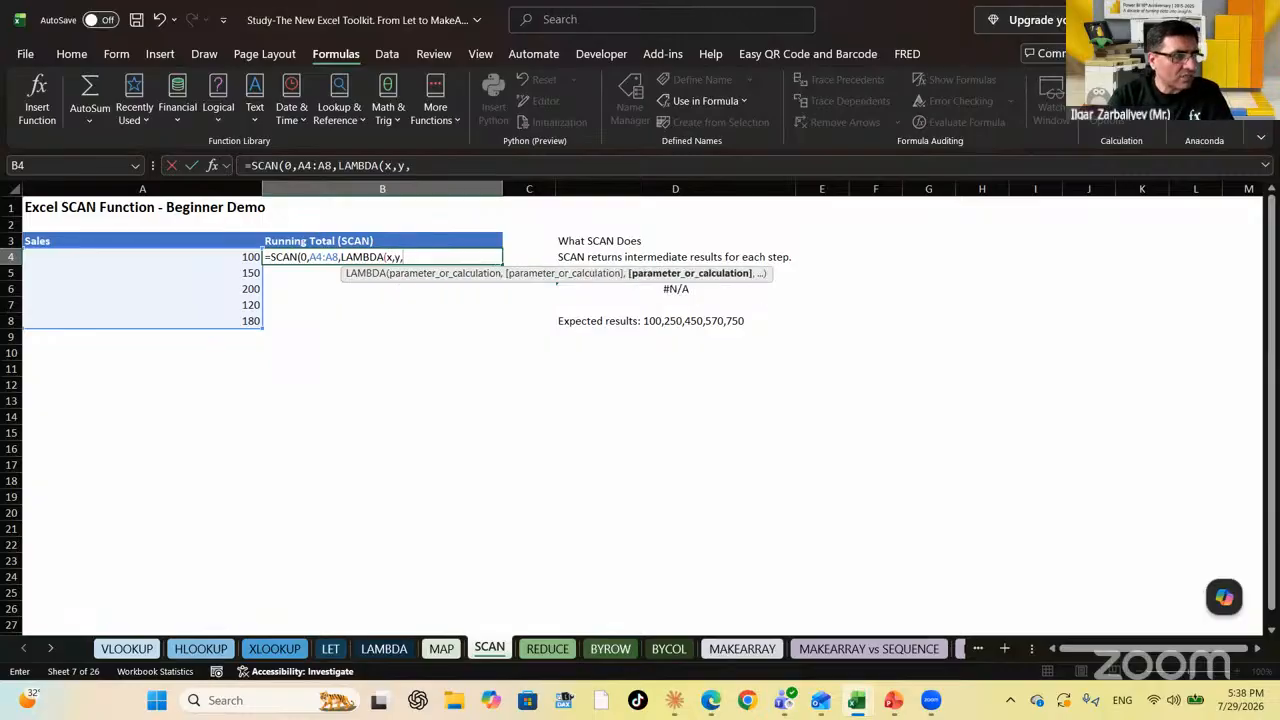
pyautogui.write('x+y)')
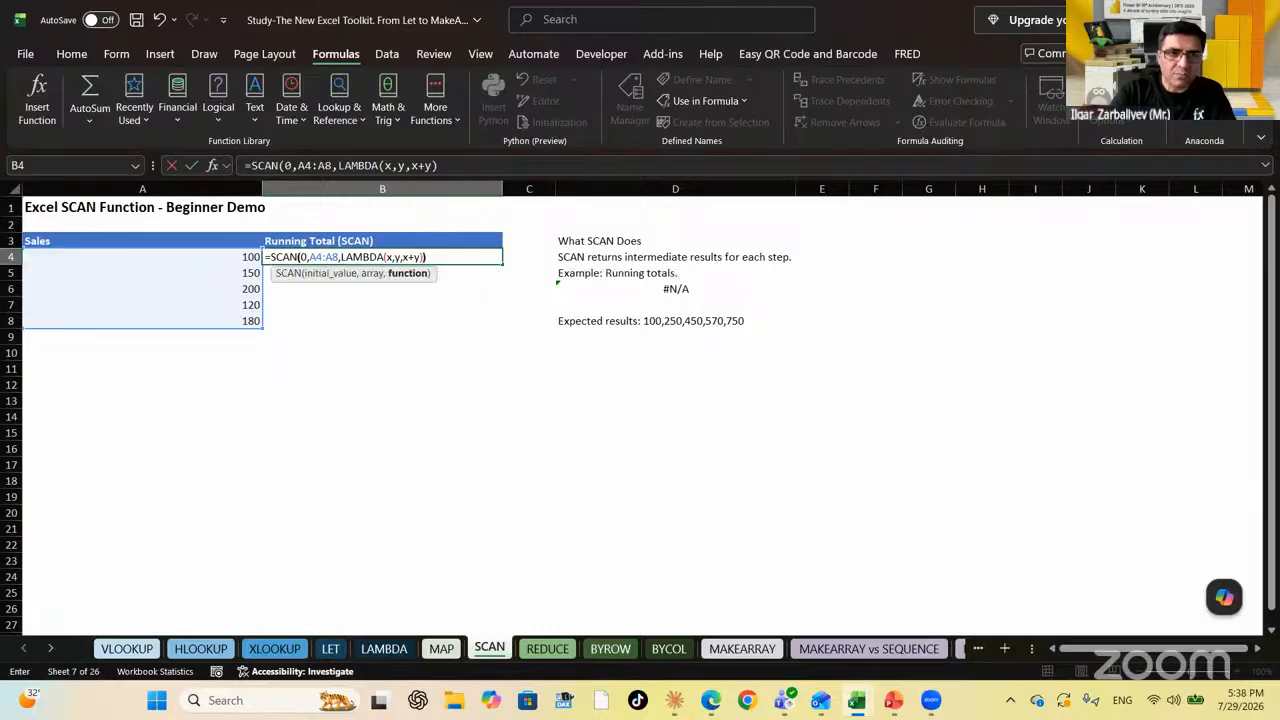
pyautogui.press('Return')
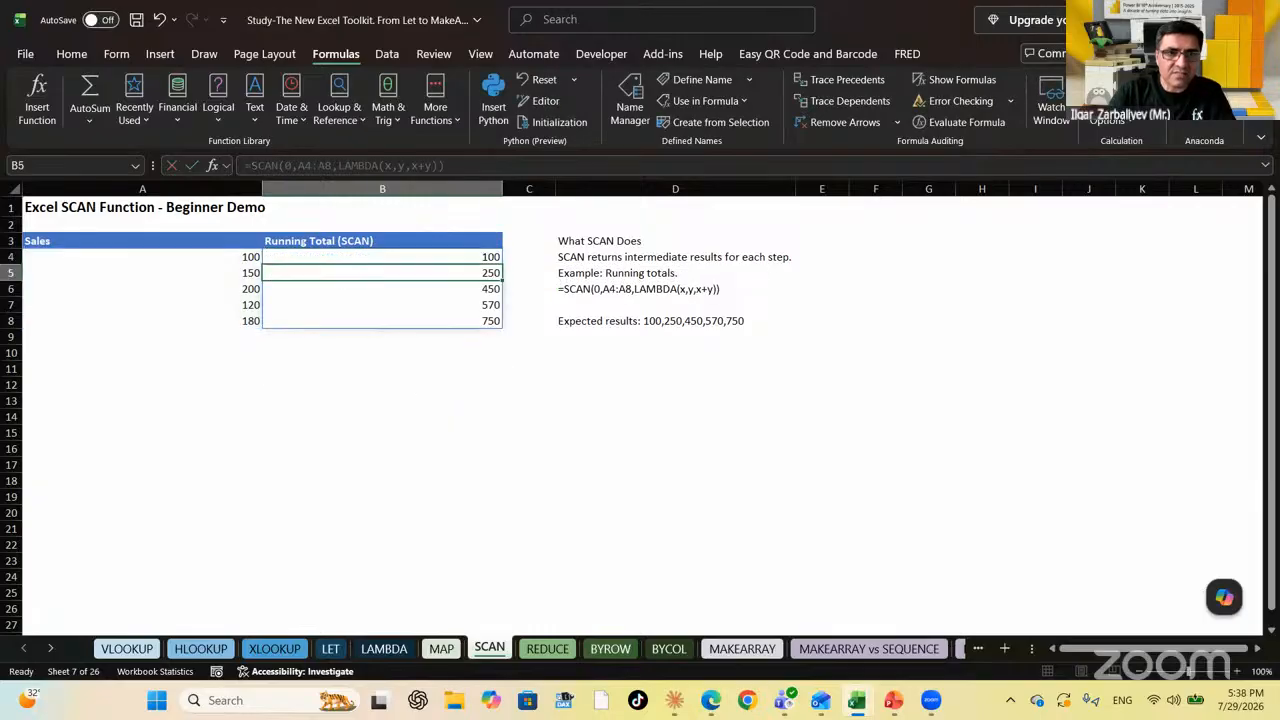
pyautogui.press('Down')
pyautogui.press('Down')
pyautogui.press('Down')
pyautogui.press('Down')
# Return to B4's SCAN formula, then switch to the REDUCE sheet
pyautogui.press('Up')
pyautogui.press('Up')
pyautogui.press('Up')
pyautogui.press('Up')
pyautogui.press('Up')
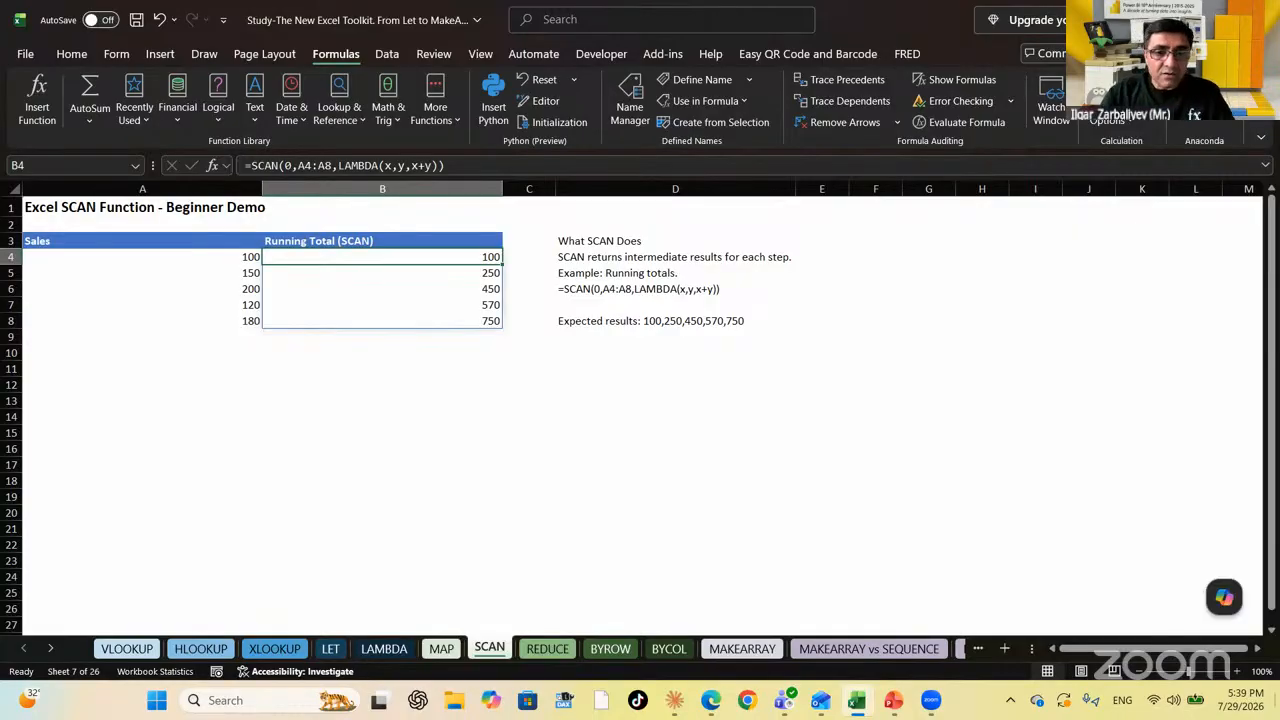
pyautogui.click(547, 648)
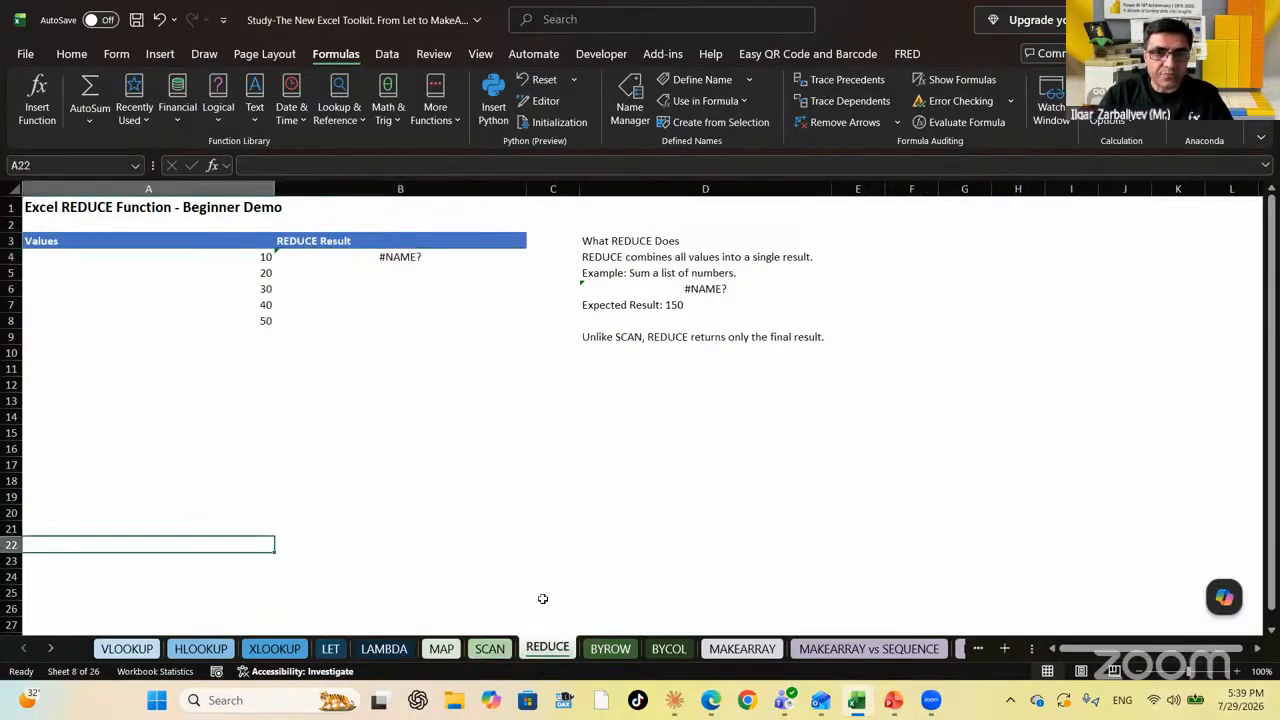
# Enter a FORMULATEXT formula in D6 referencing the REDUCE result cell B4
pyautogui.click(702, 289)
pyautogui.write('=formulat')
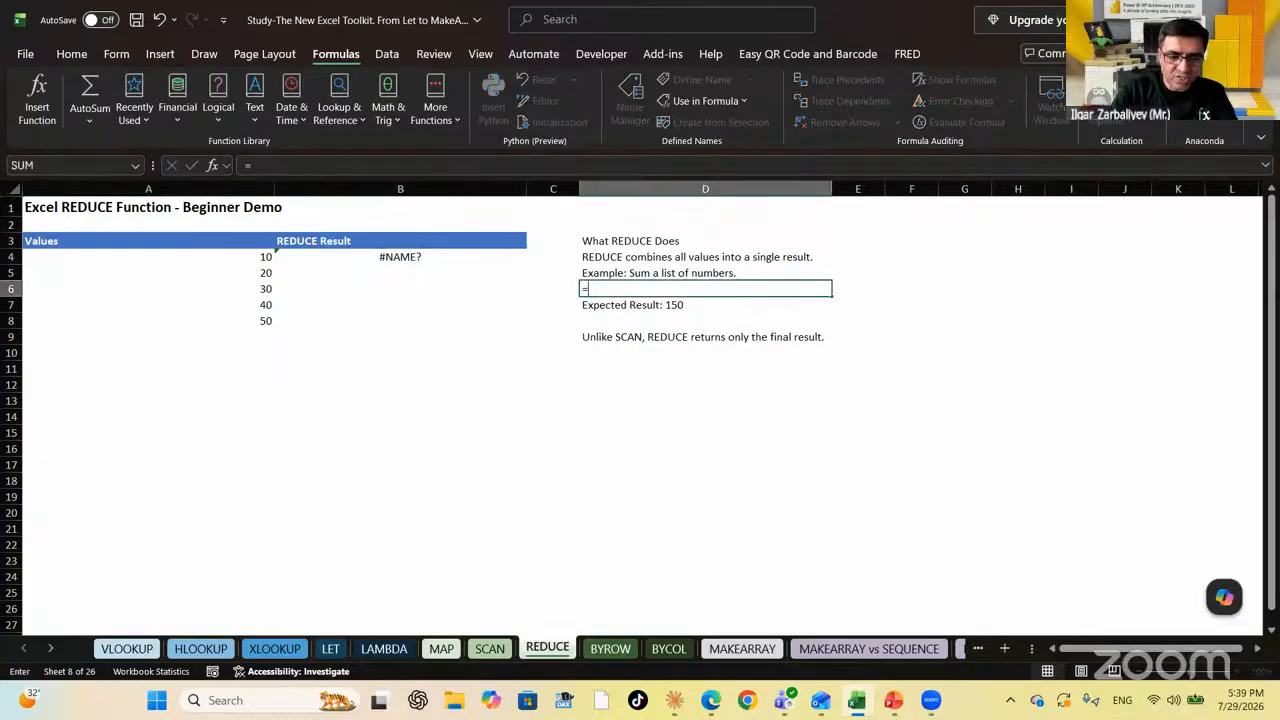
pyautogui.press('Tab')
pyautogui.press('Left')
pyautogui.press('Left')
pyautogui.press('Up')
pyautogui.press('Up')
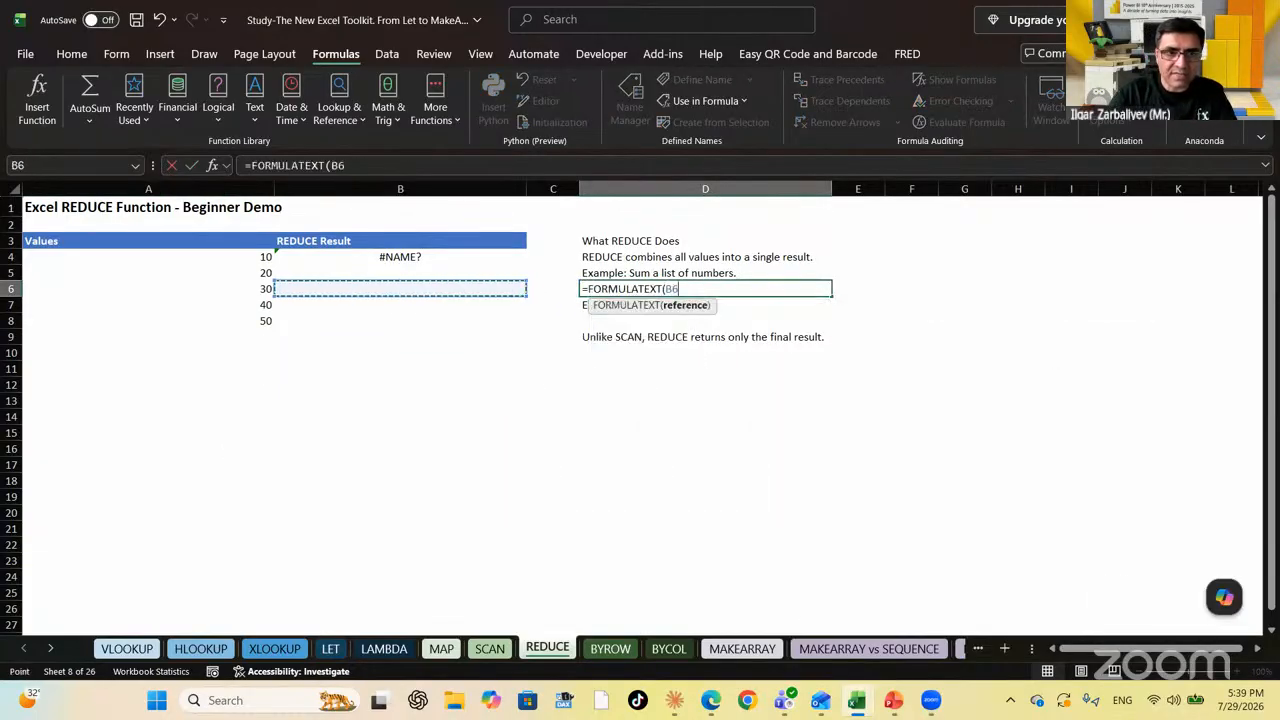
pyautogui.press('Return')
# Delete the broken #NAME? formula from B4 and reselect the now-empty cell
pyautogui.press('Up')
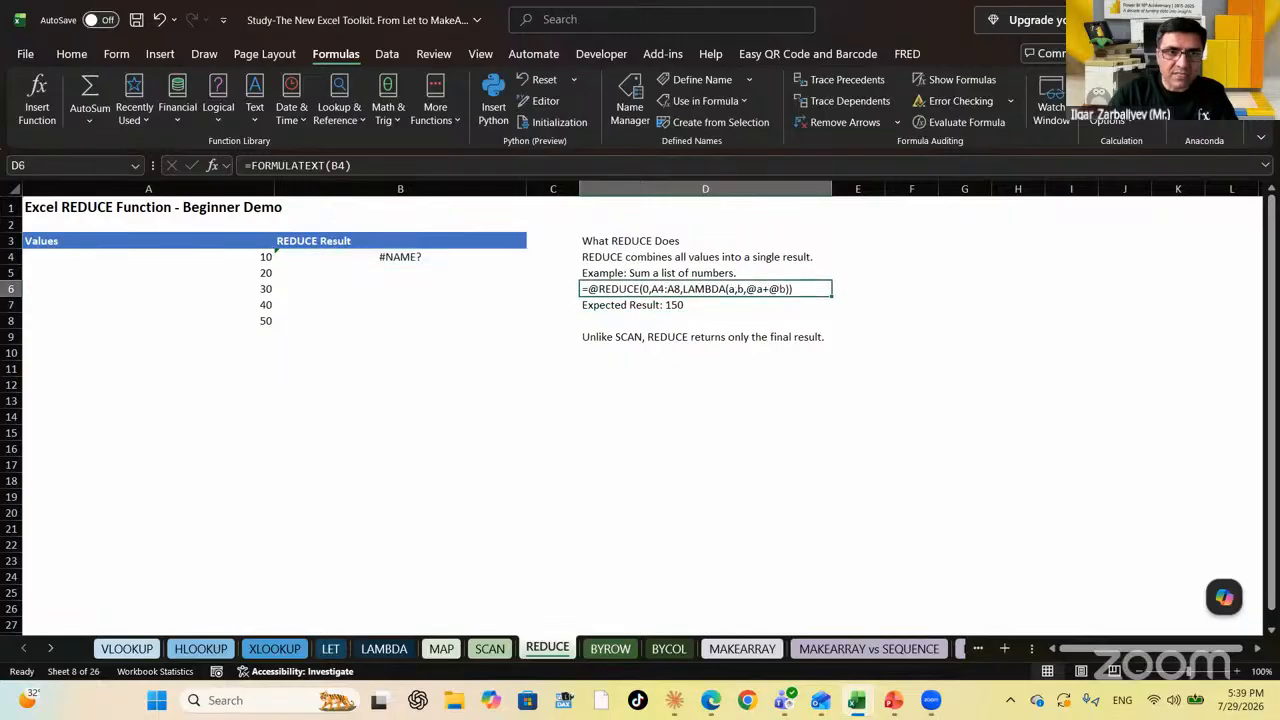
pyautogui.press('Left')
pyautogui.press('Left')
pyautogui.press('Up')
pyautogui.press('Up')
pyautogui.press('Delete')
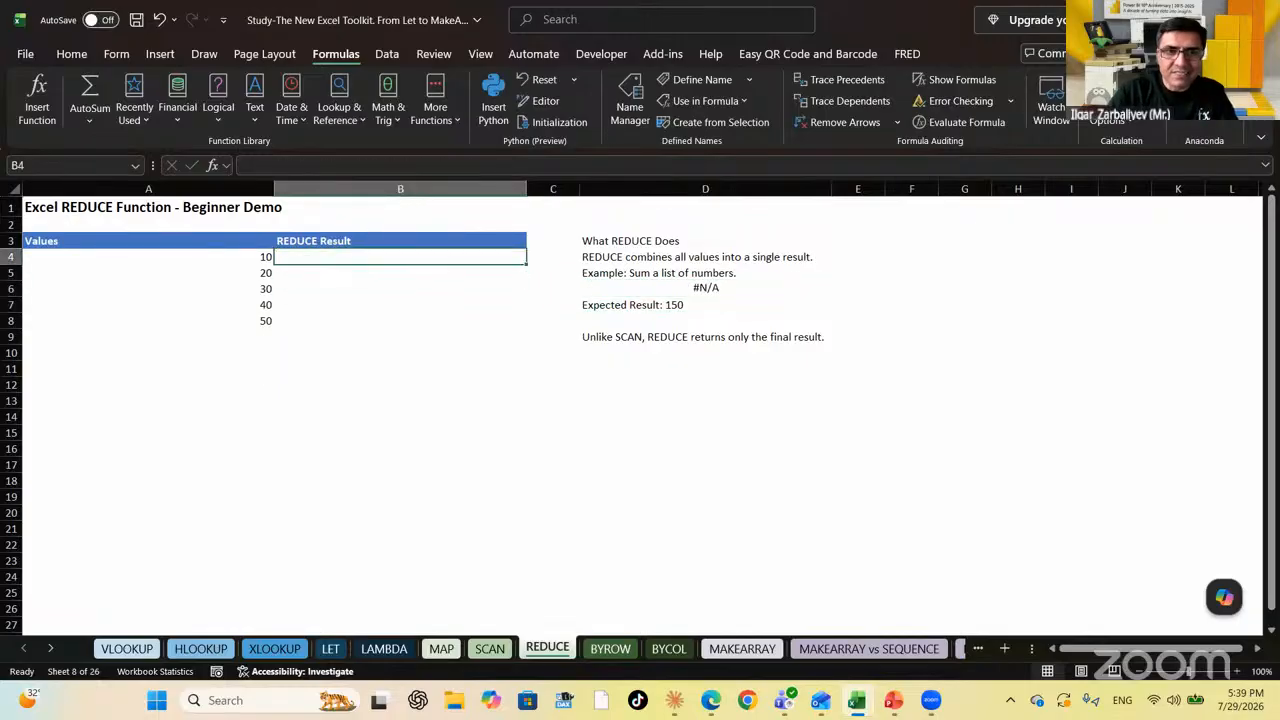
pyautogui.press('Right')
pyautogui.press('Right')
pyautogui.press('Down')
pyautogui.press('Down')
pyautogui.press('Down')
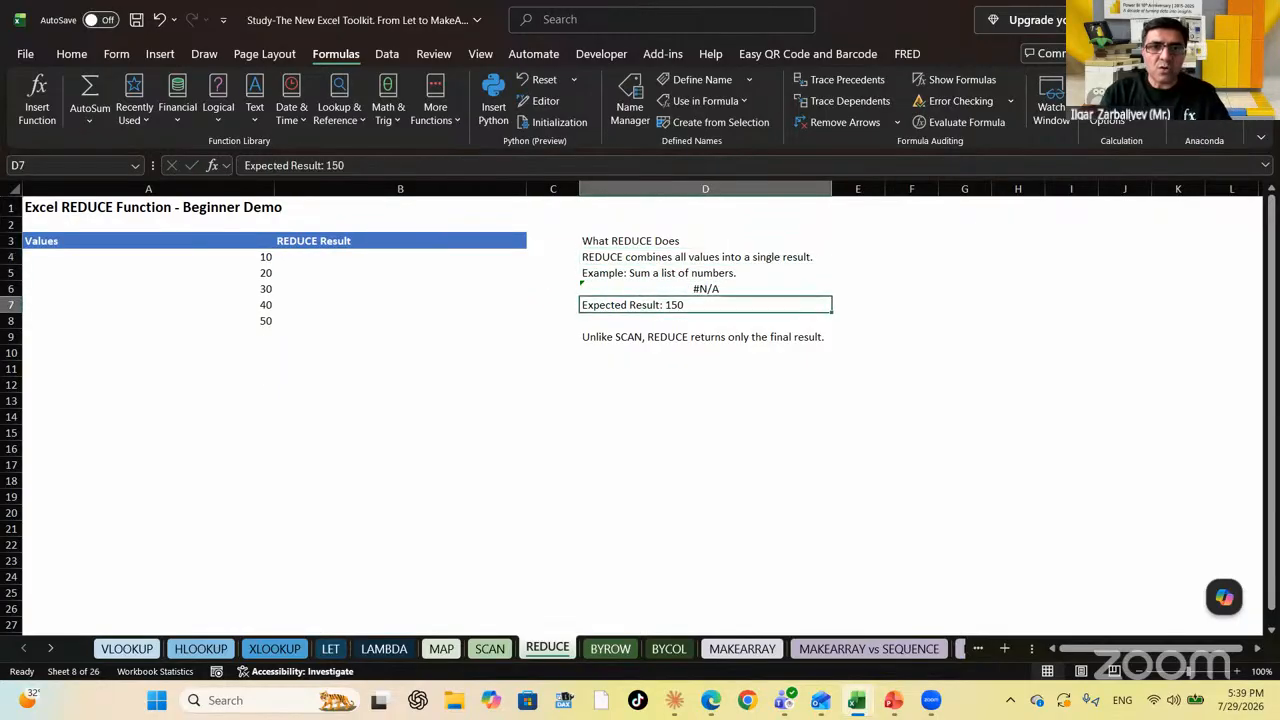
pyautogui.press('Down')
pyautogui.press('Down')
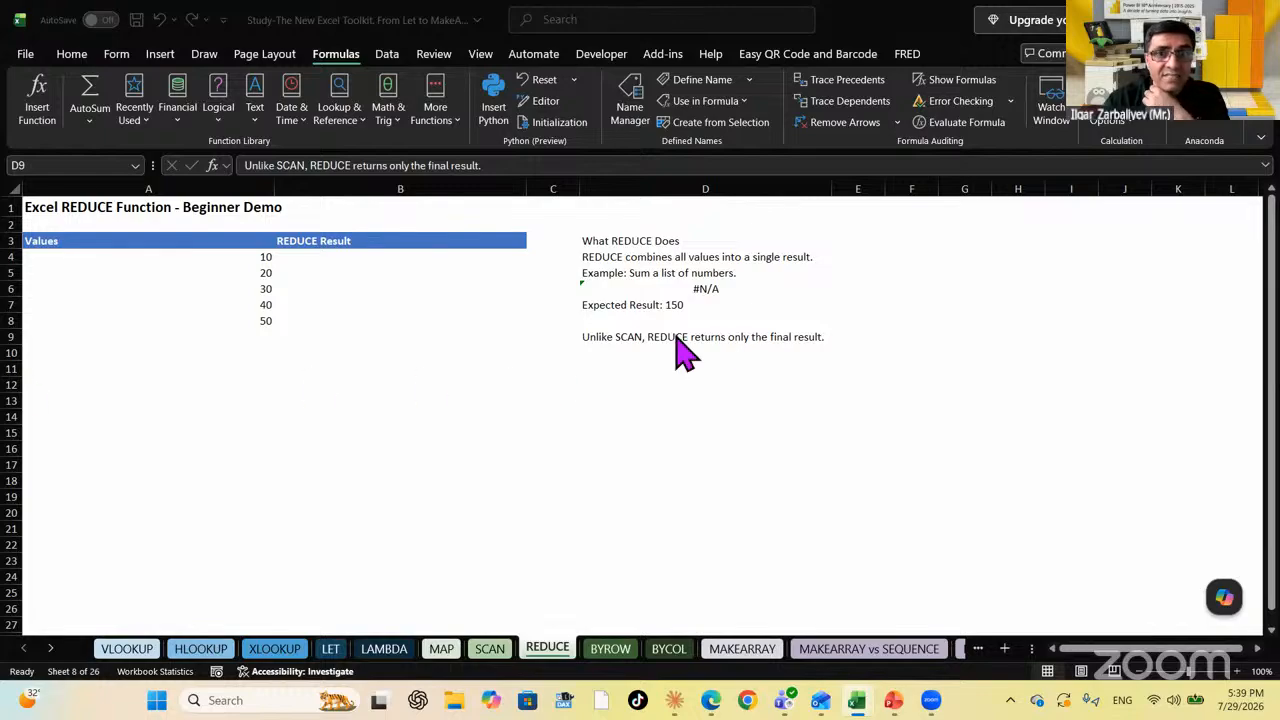
pyautogui.click(398, 262)
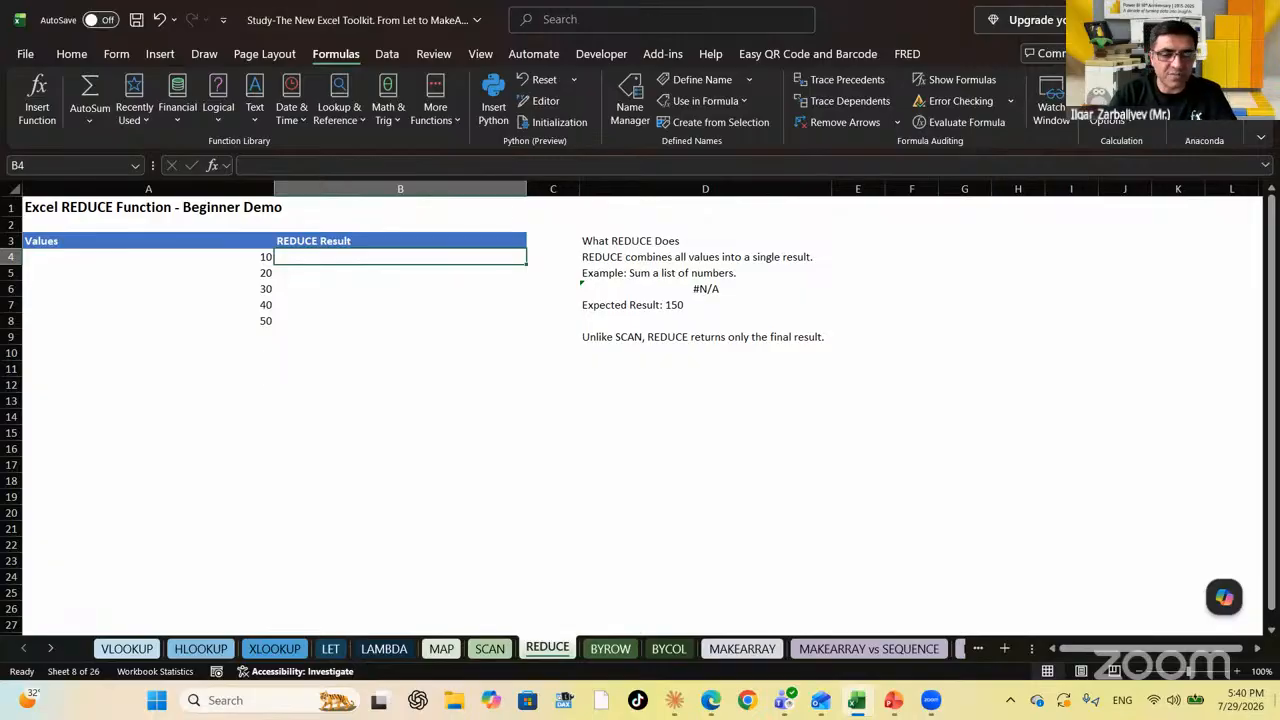
# Start a REDUCE formula in B4 with initial value 0 over the range A4:A8
pyautogui.write('=red')
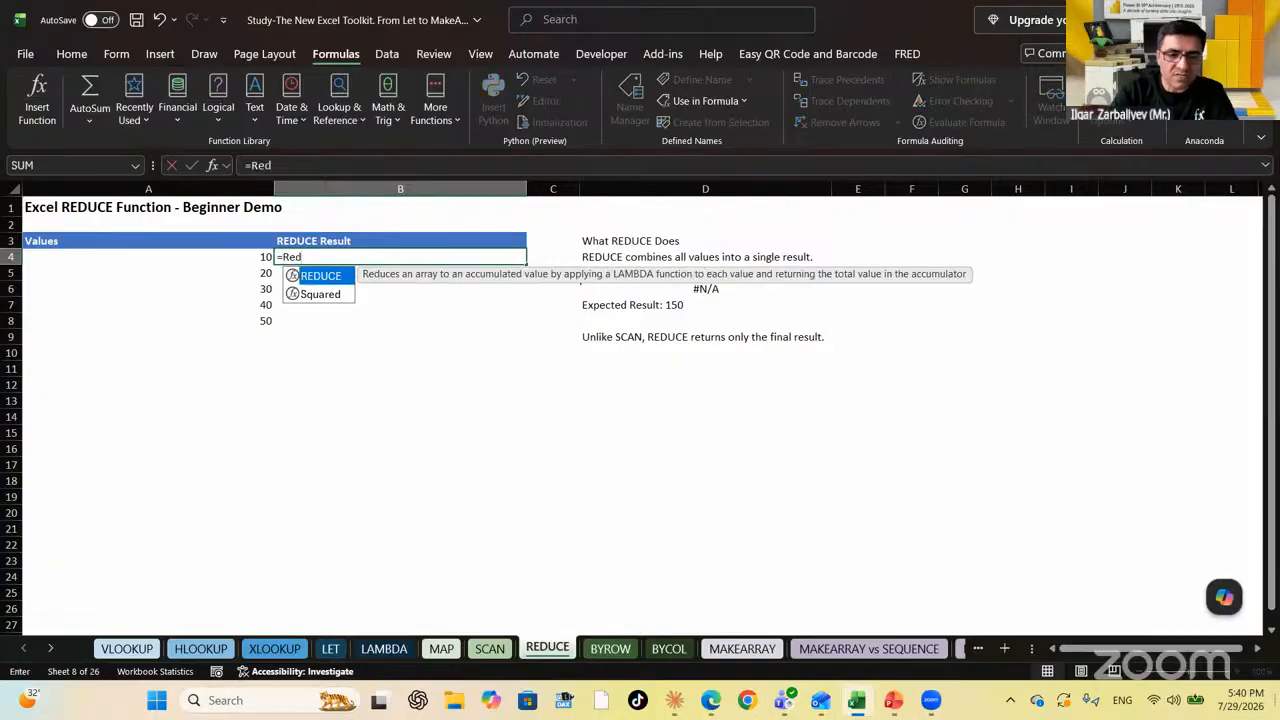
pyautogui.press('Tab')
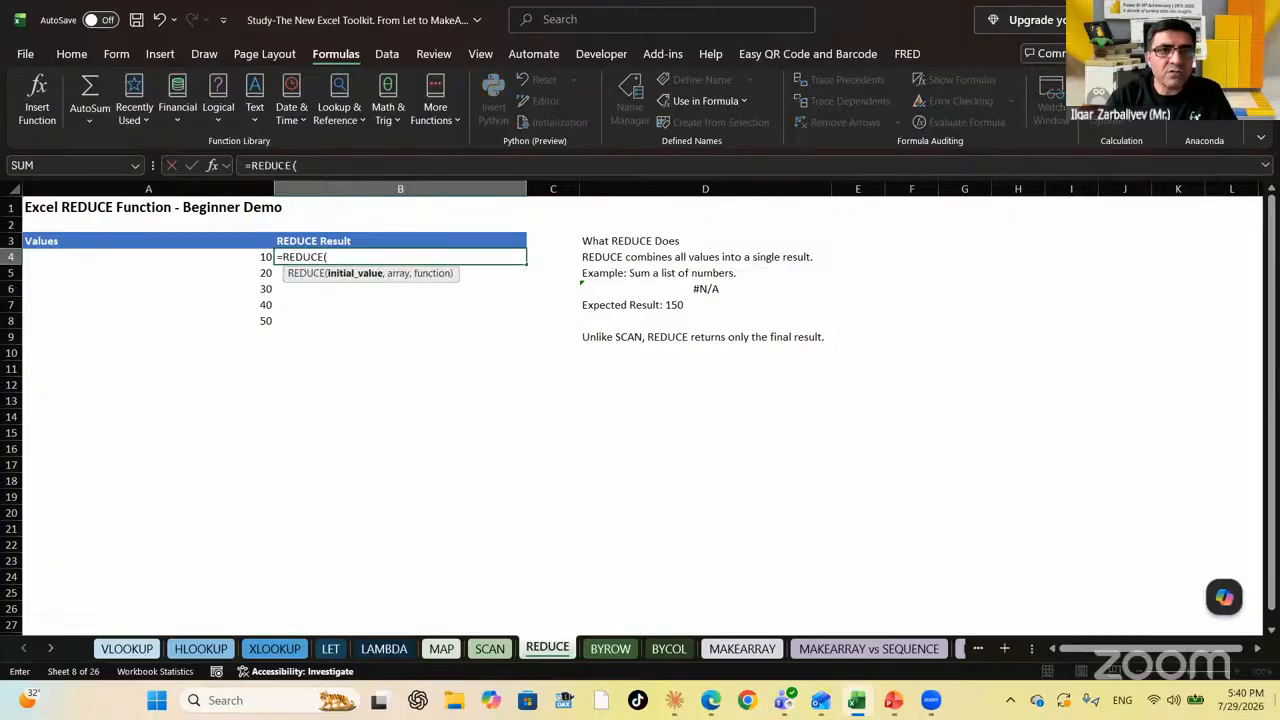
pyautogui.write('0')
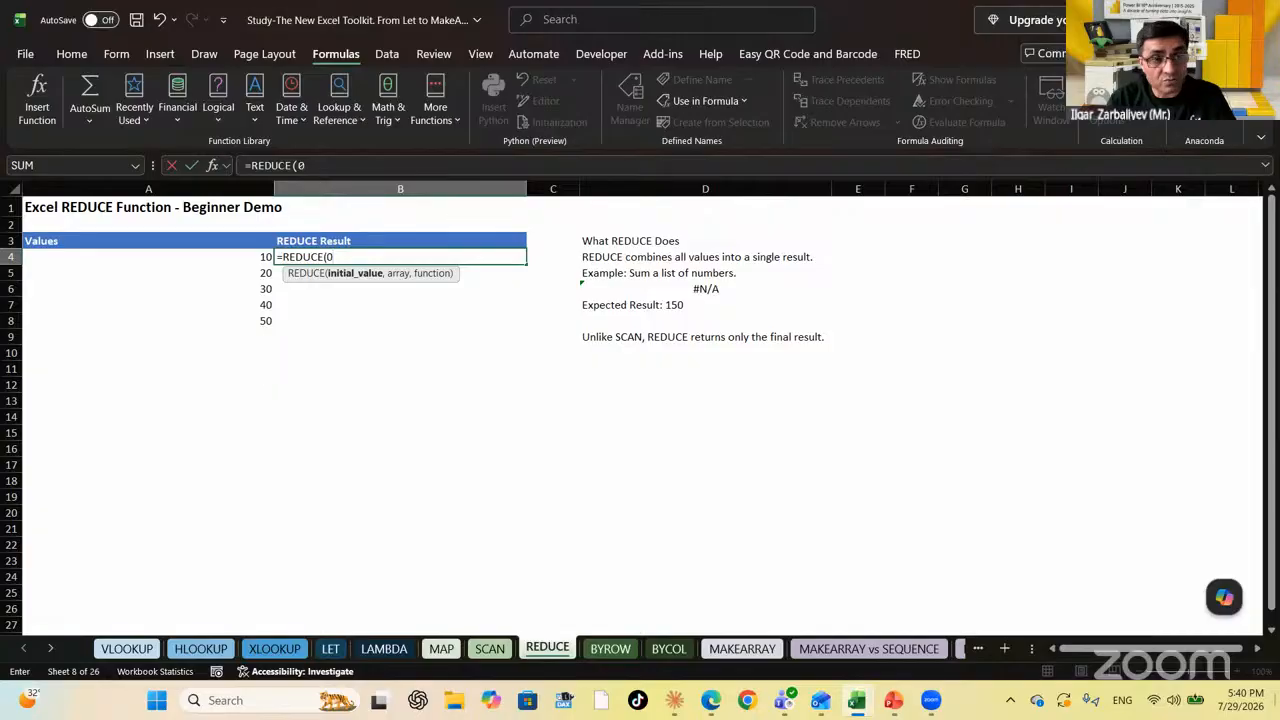
pyautogui.write(',')
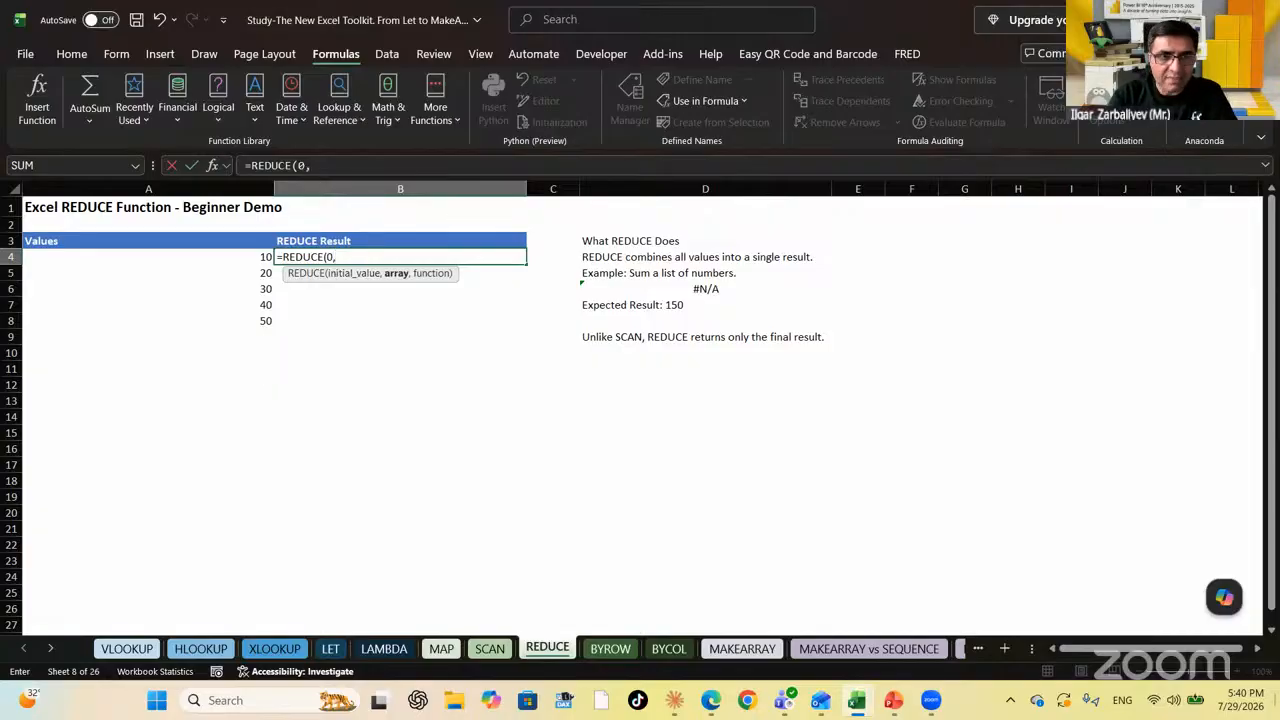
pyautogui.moveTo(262, 258); pyautogui.dragTo(266, 321)
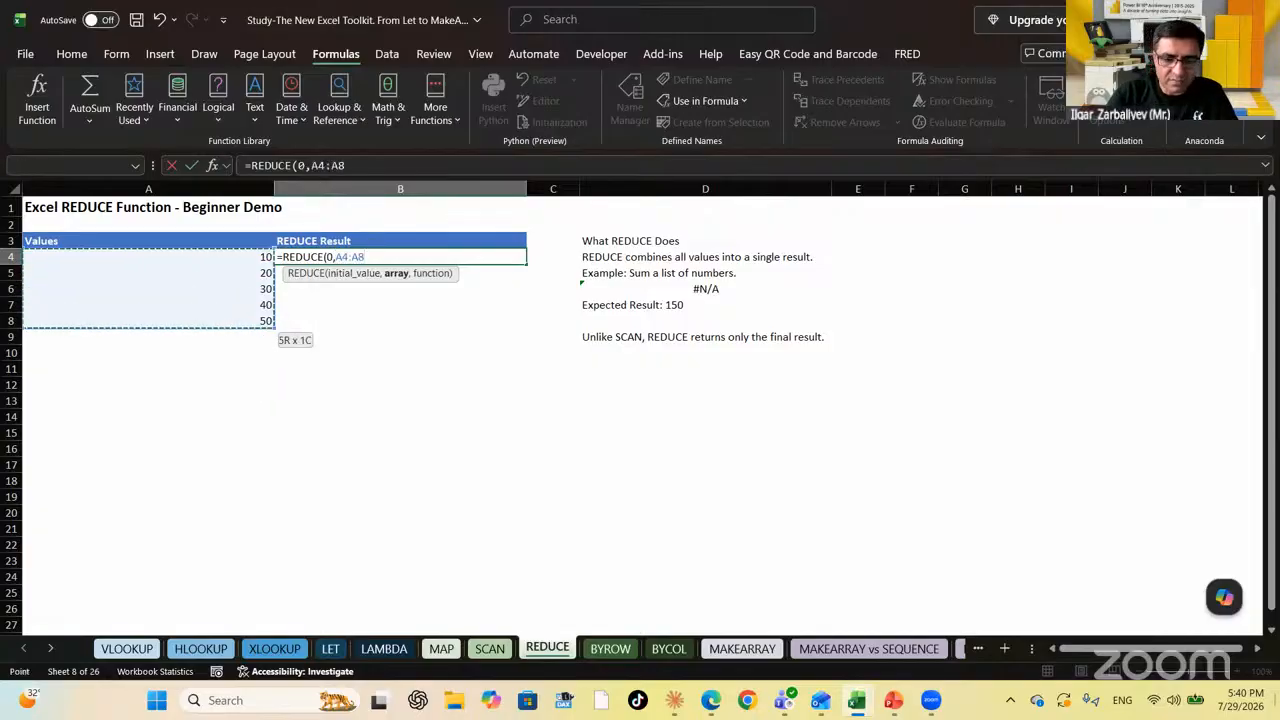
pyautogui.write(',')
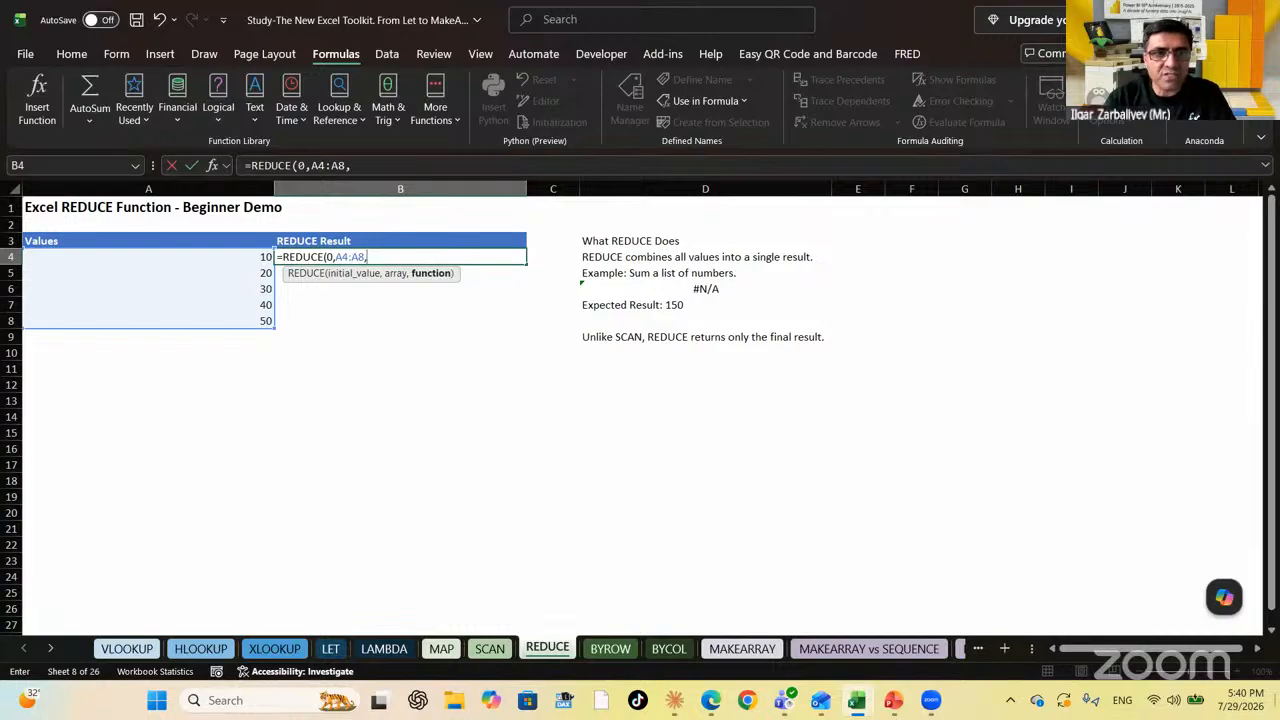
pyautogui.write('reduc')
pyautogui.press('Tab')
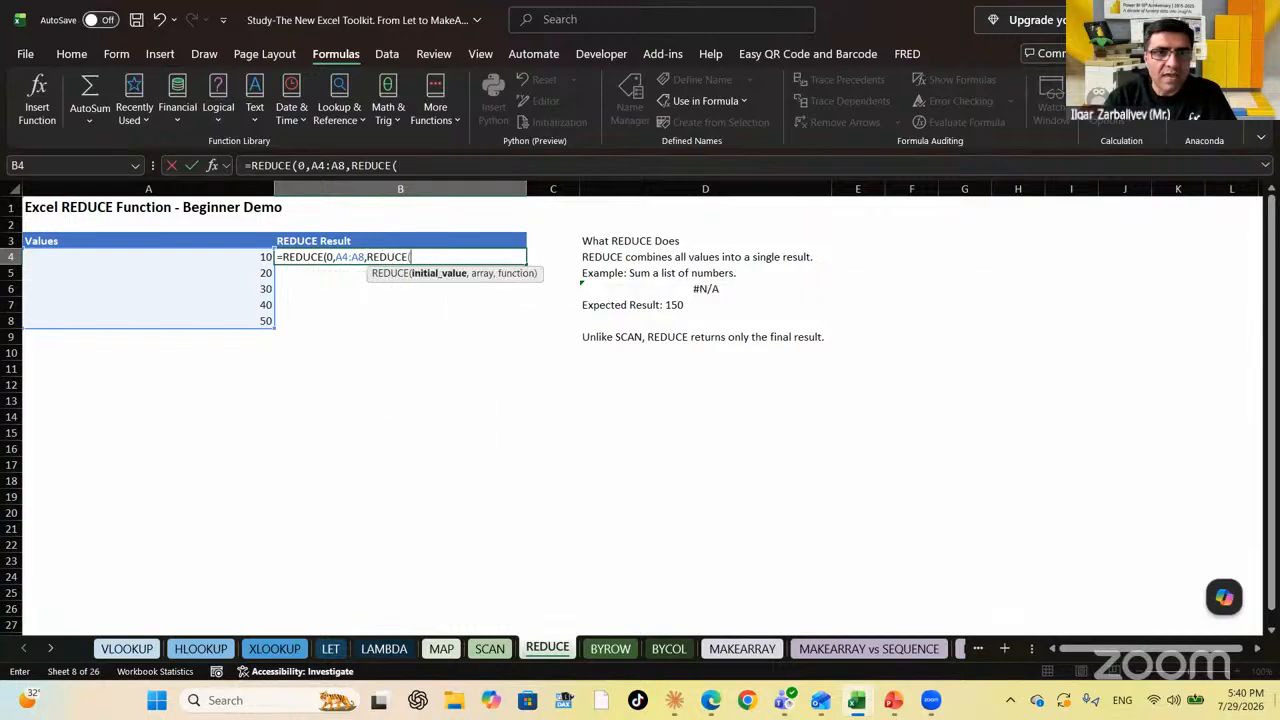
pyautogui.press('BackSpace')
pyautogui.press('BackSpace')
pyautogui.press('BackSpace')
pyautogui.press('BackSpace')
pyautogui.press('BackSpace')
pyautogui.press('BackSpace')
pyautogui.press('BackSpace')
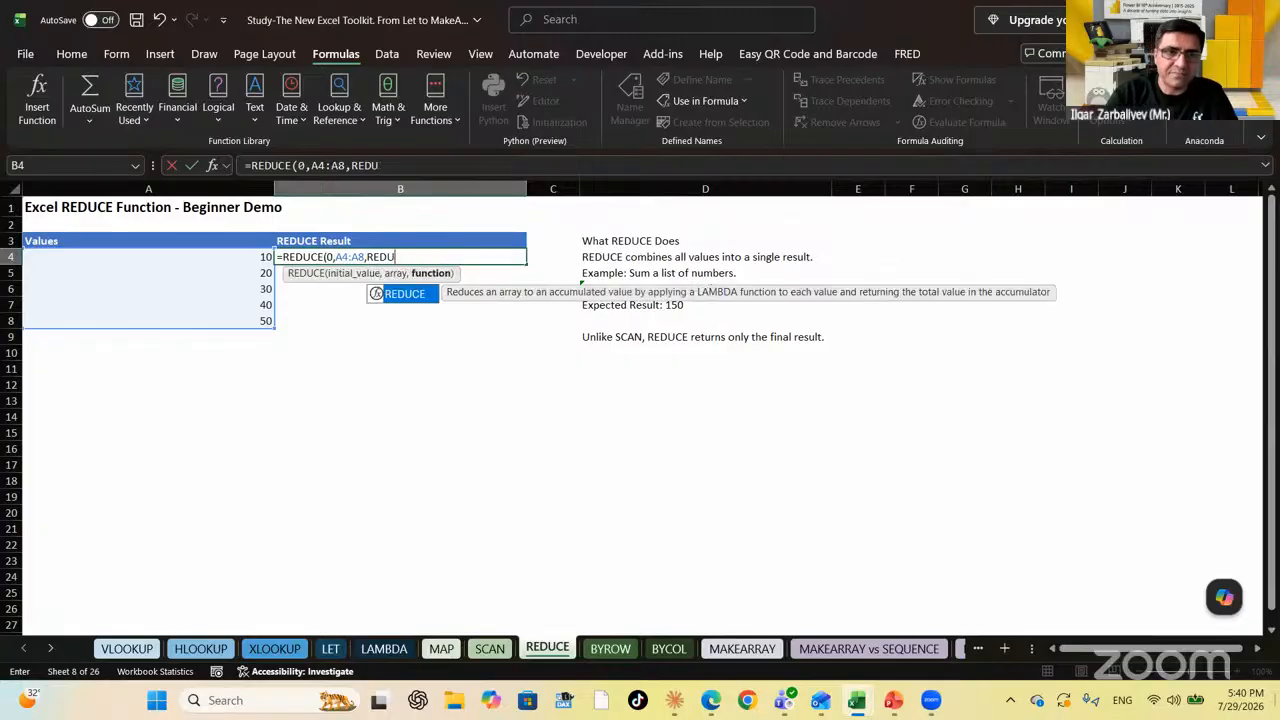
# Finish it with LAMBDA(x,y,x+y) so B4 returns the total 150
pyautogui.write('lamb')
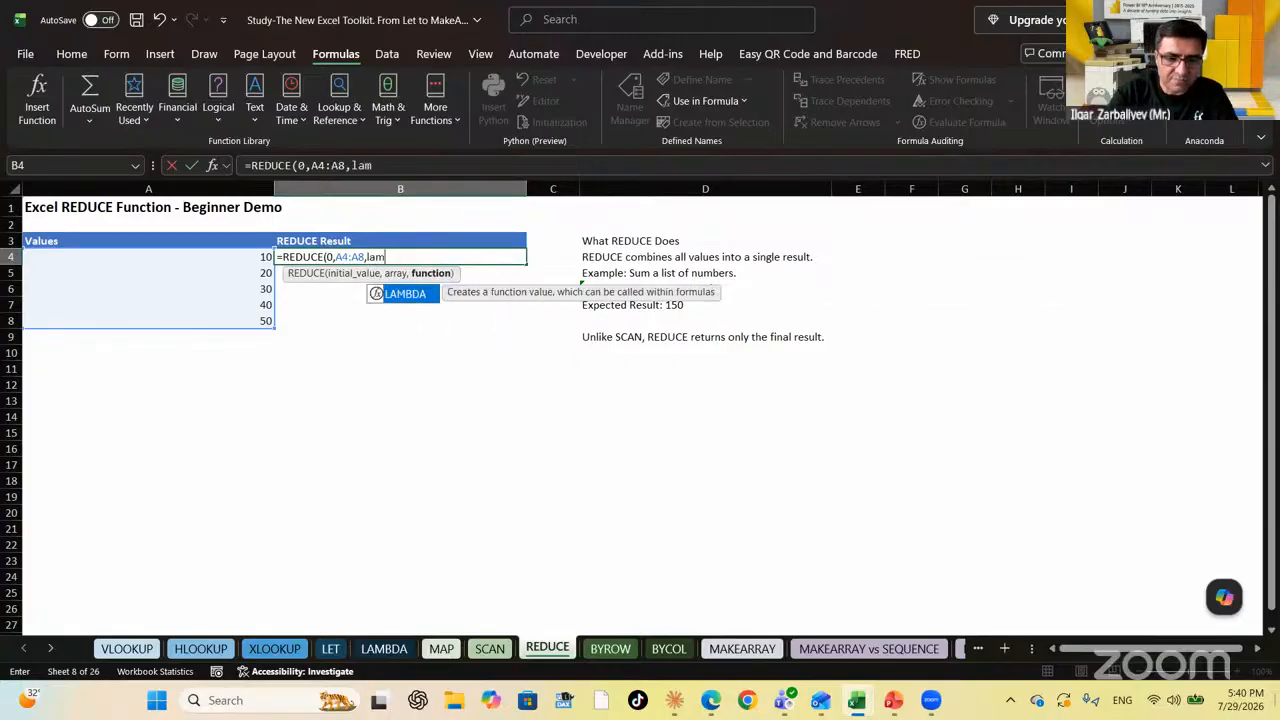
pyautogui.press('Tab')
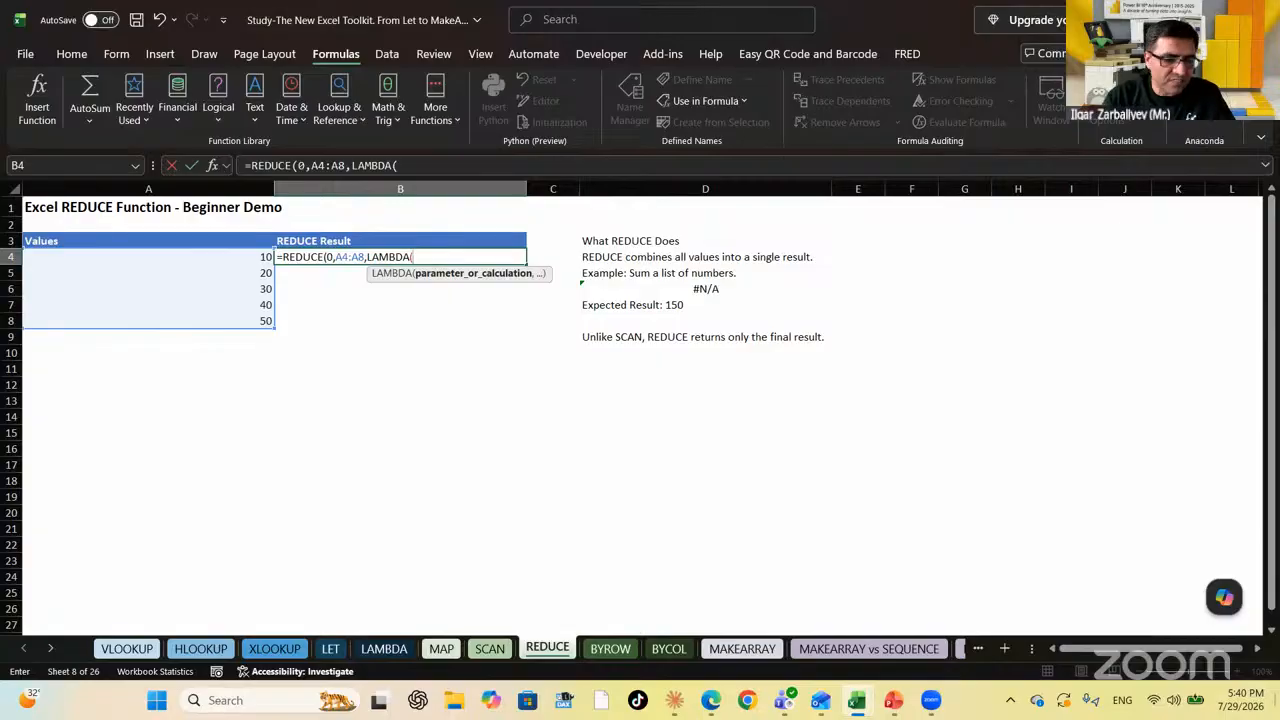
pyautogui.write('x,y')
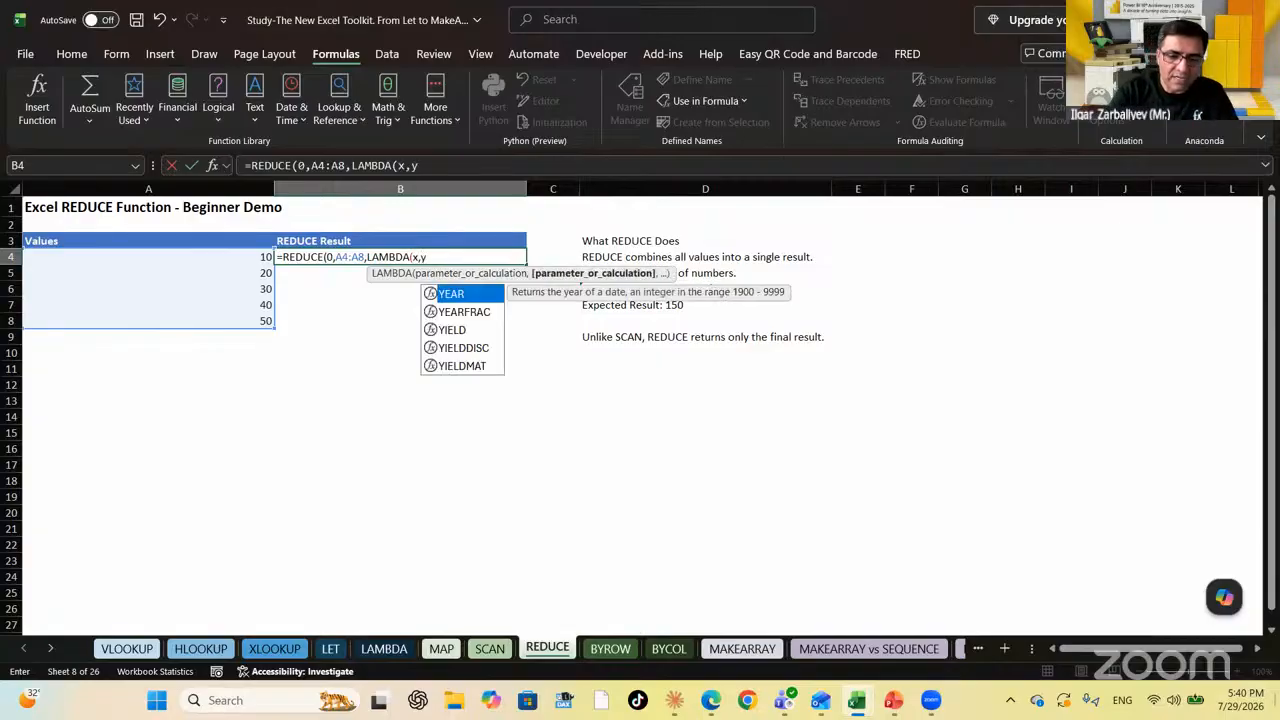
pyautogui.write(',x+y)')
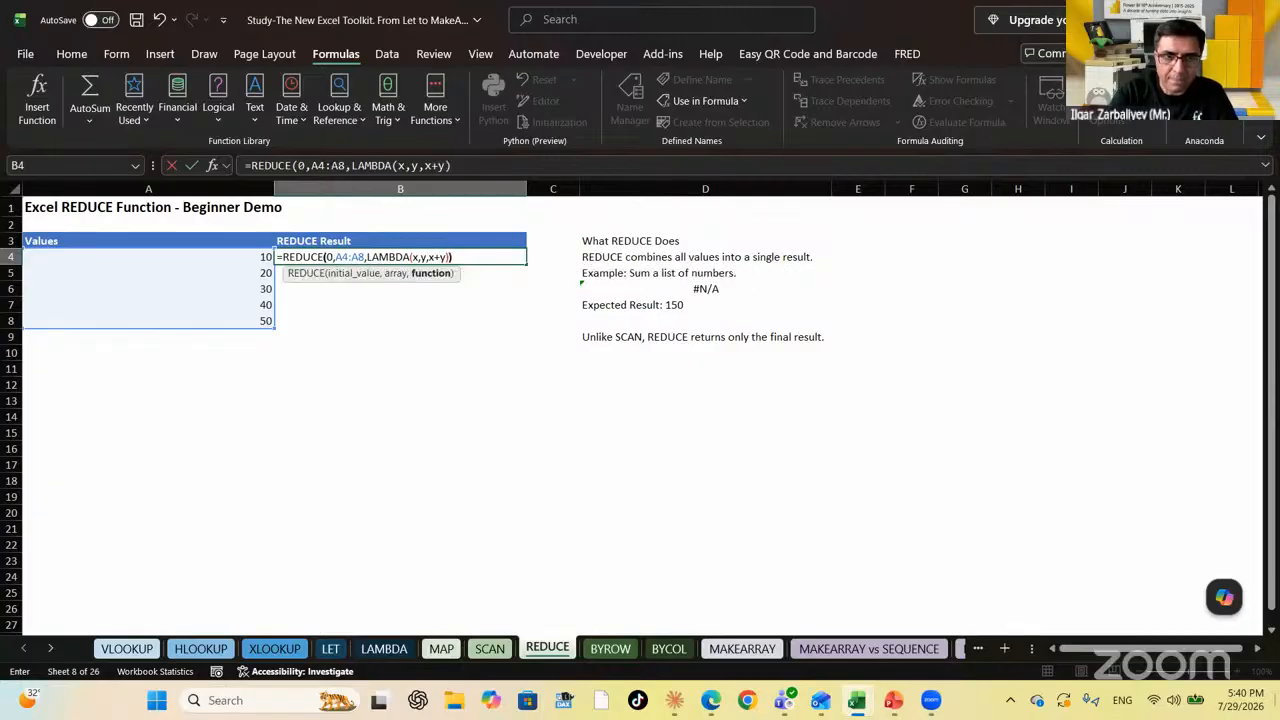
pyautogui.press('Return')
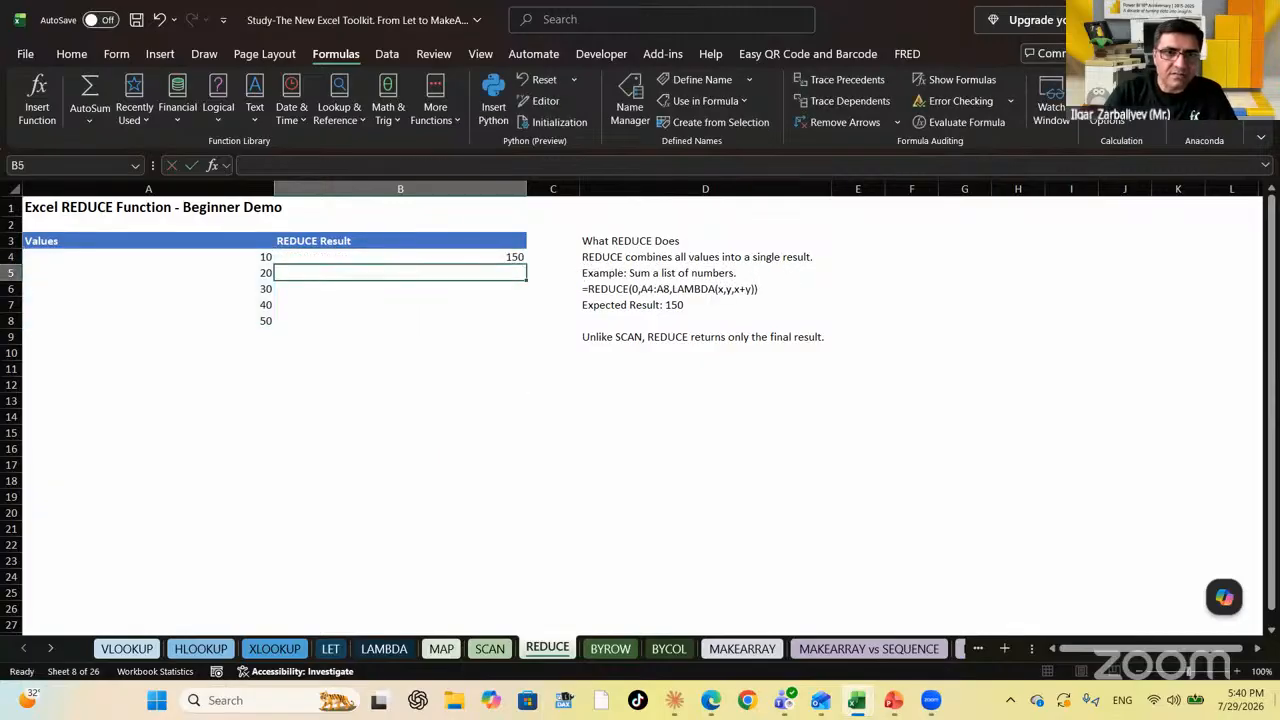
pyautogui.press('Up')
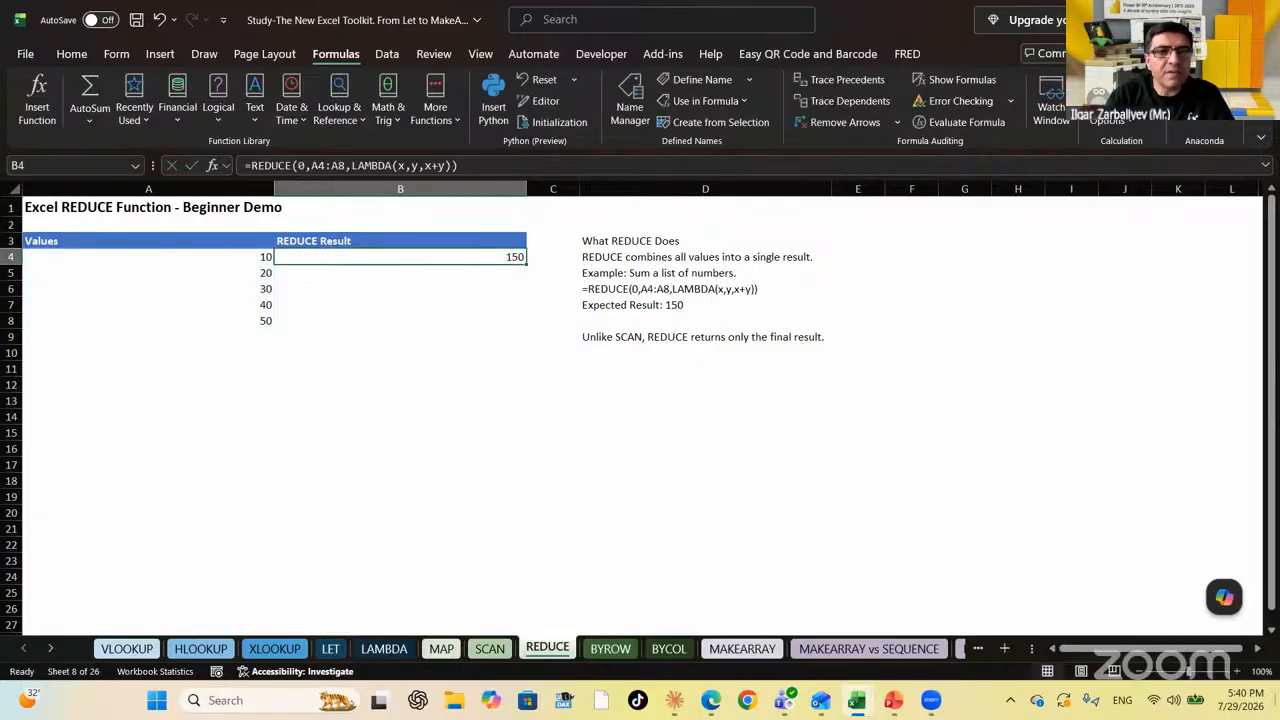
pyautogui.press('Return')
pyautogui.press('Up')
pyautogui.press('Left')
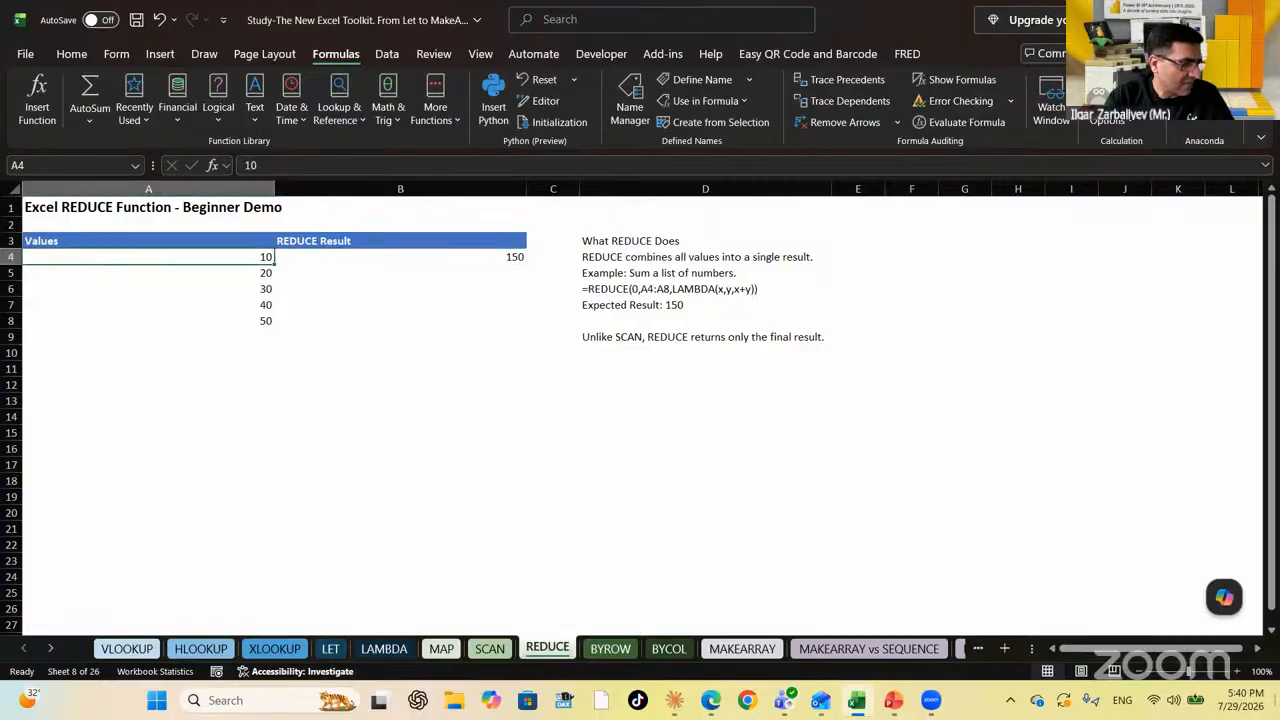
pyautogui.hotkey('shift', 'Down')
pyautogui.hotkey('shift', 'Down')
pyautogui.hotkey('shift', 'Down')
pyautogui.hotkey('shift', 'Down')
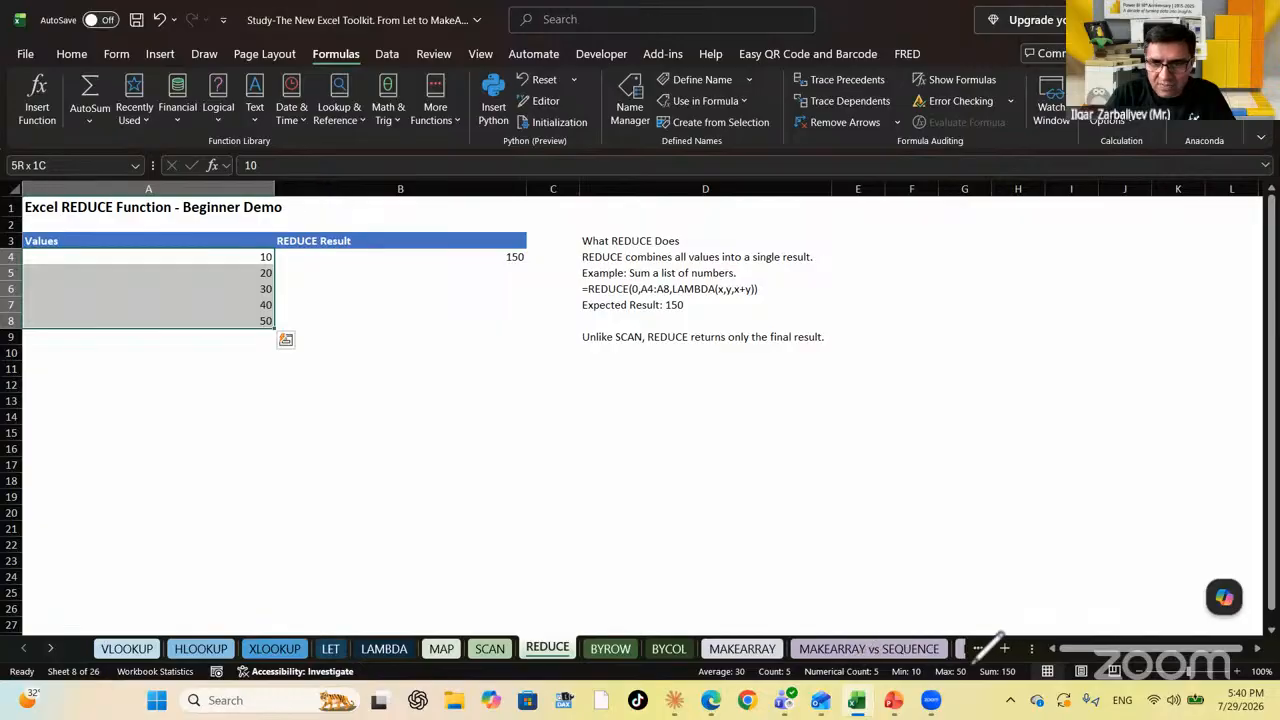
pyautogui.moveTo(972, 664)
pyautogui.mouseDown()
pyautogui.moveTo(1030, 672)
pyautogui.moveTo(975, 660)
pyautogui.mouseUp()
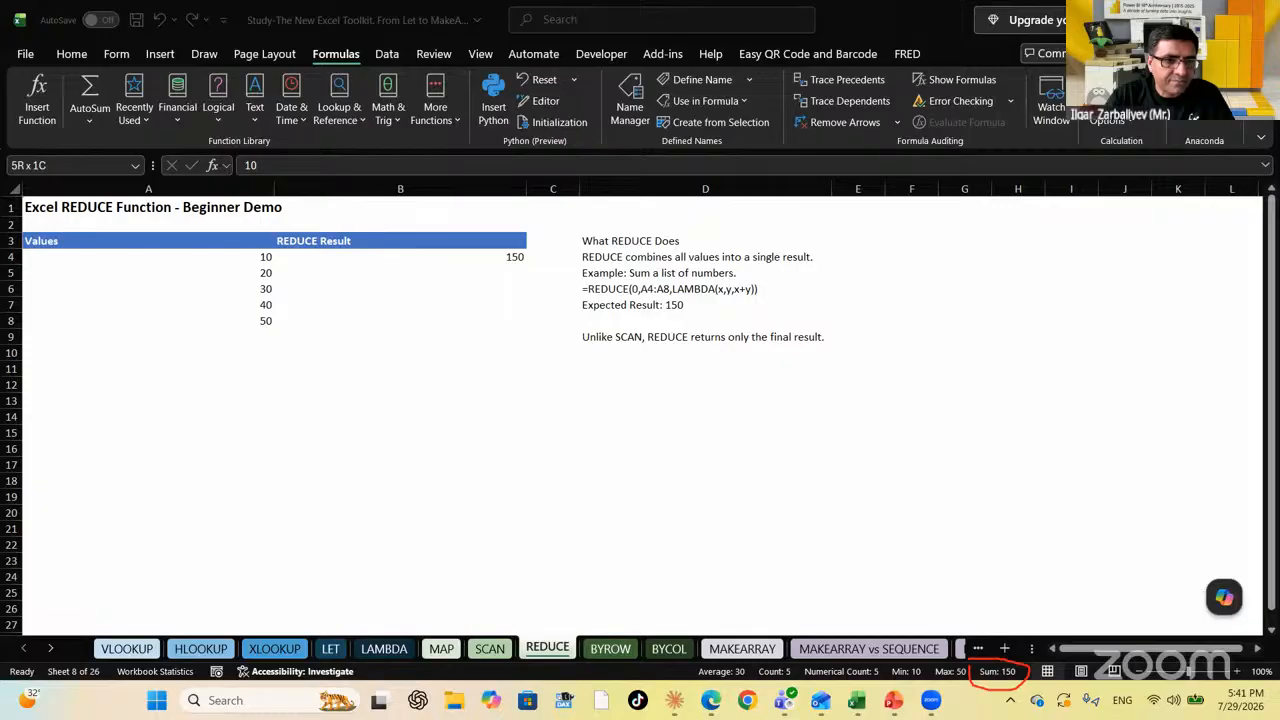
pyautogui.click(429, 431)
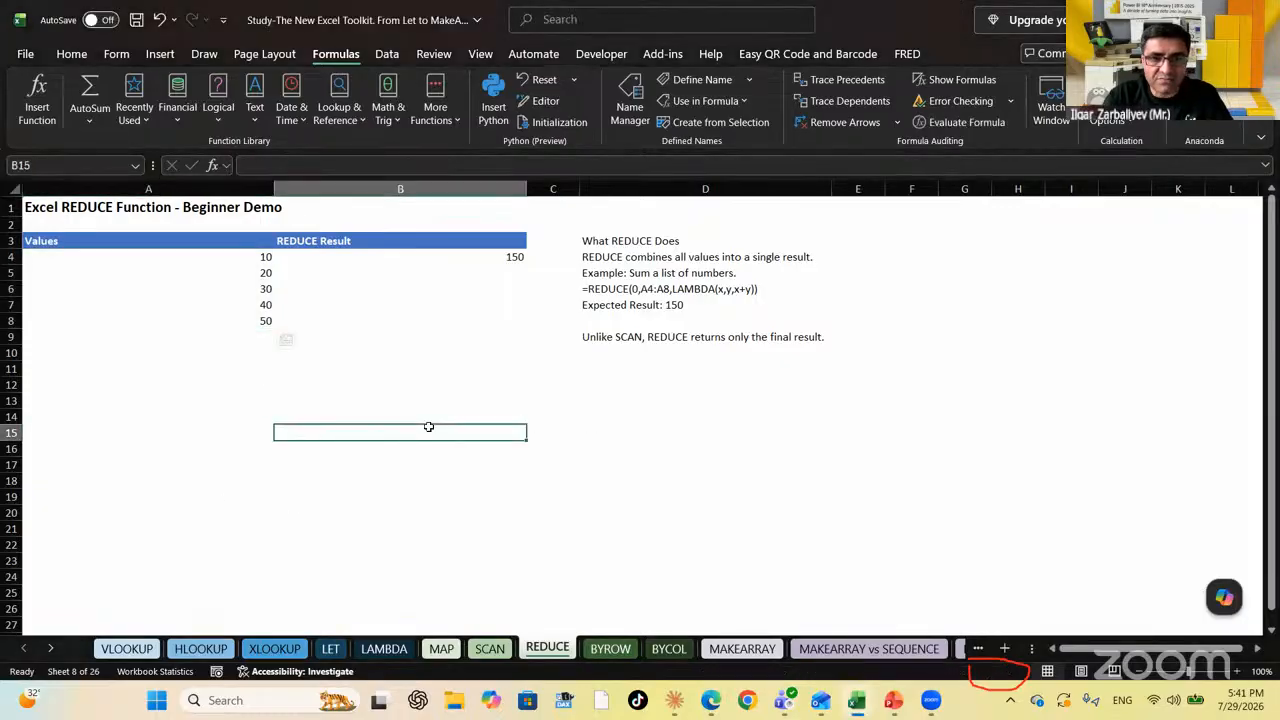
# Switch to the BYROW sheet and select the empty cell F13
pyautogui.click(628, 649)
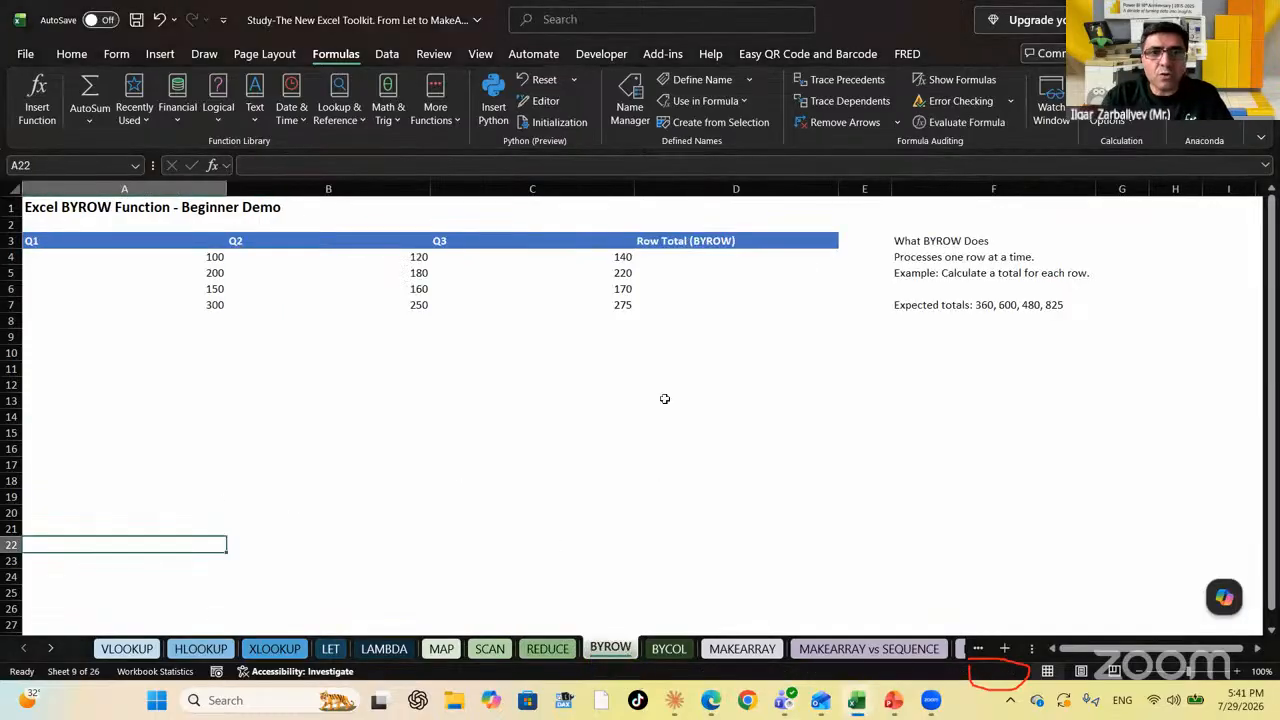
pyautogui.click(925, 399)
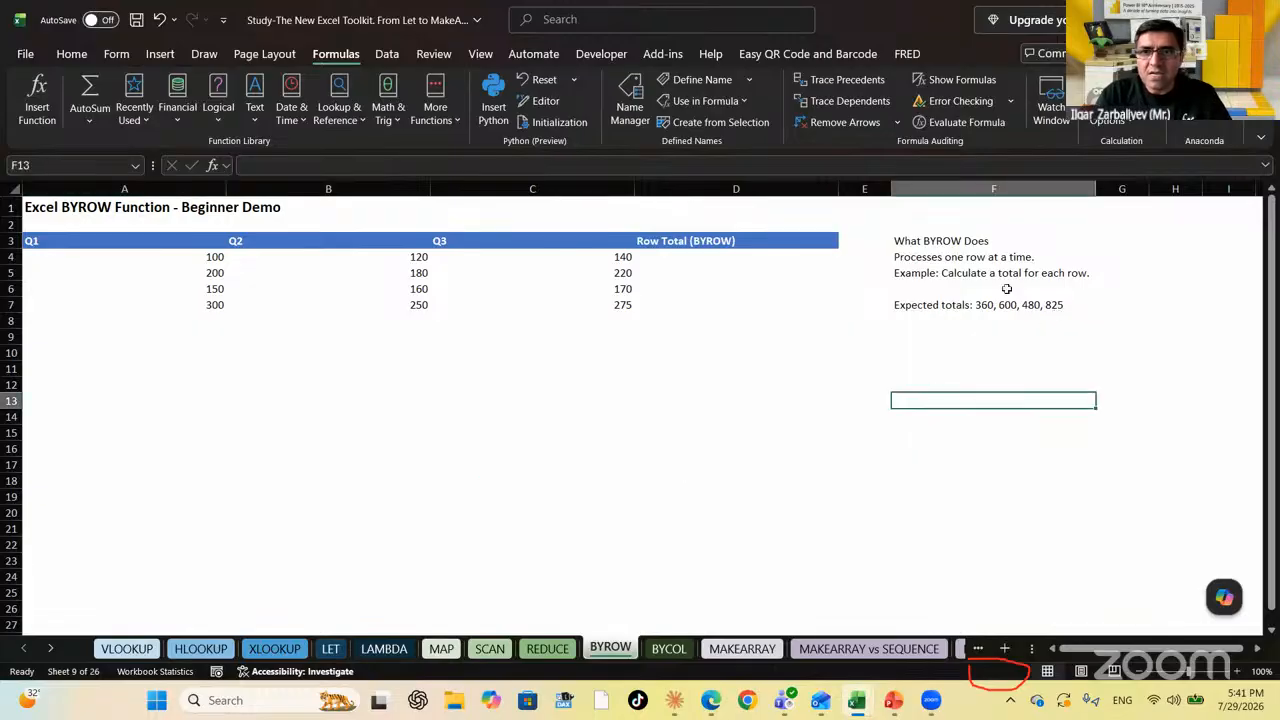
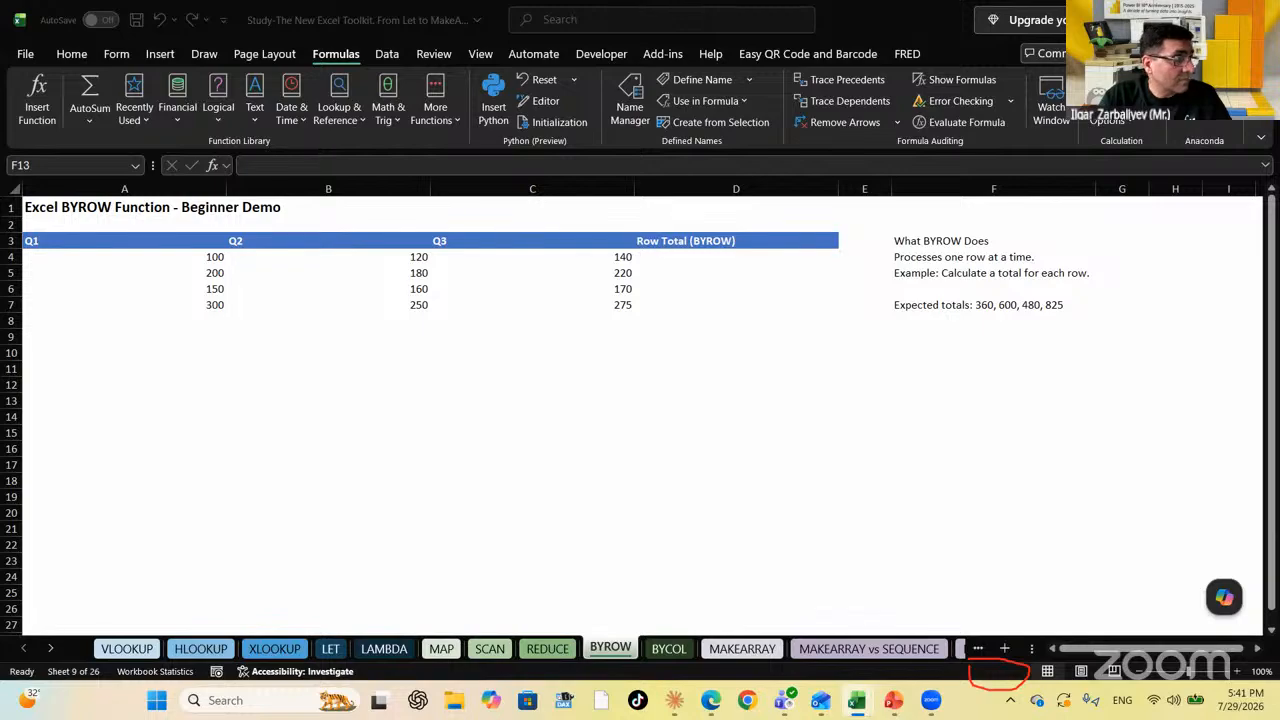
# Review the Q1–Q3 figures in each row and settle on the first Row Total cell, D4
pyautogui.click(158, 257)
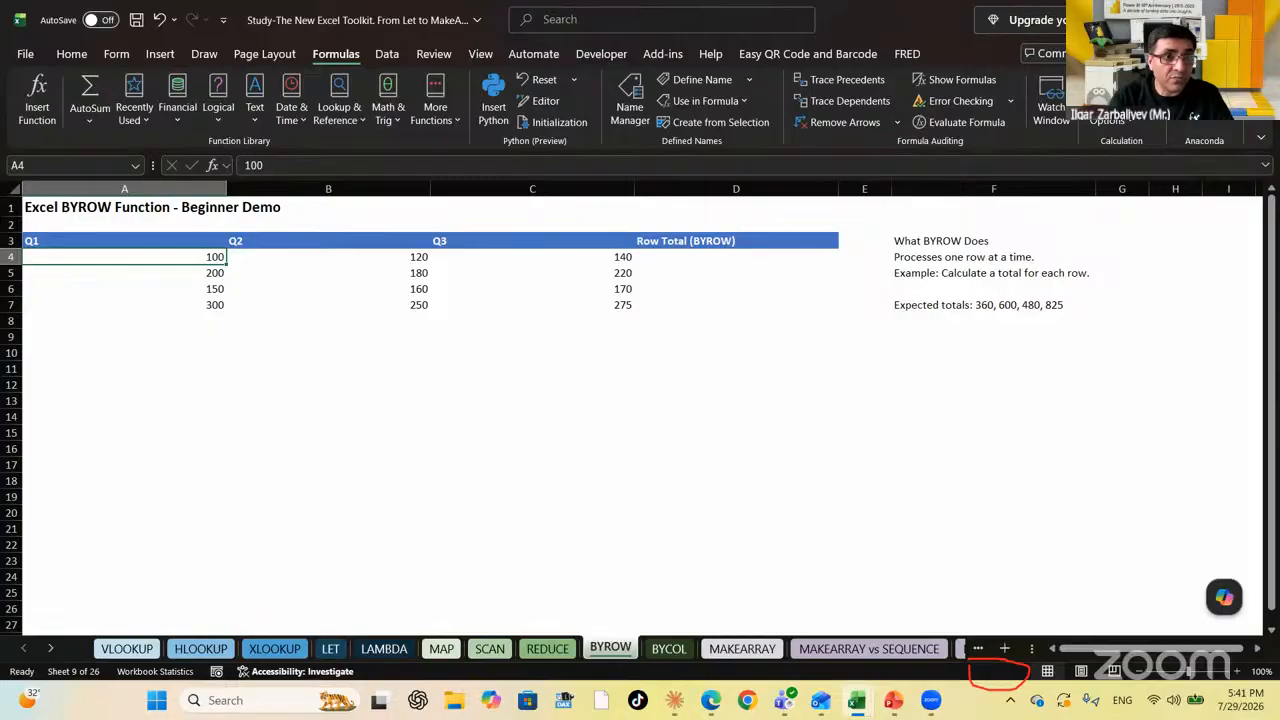
pyautogui.press('Down')
pyautogui.press('Down')
pyautogui.press('Down')
pyautogui.press('Right')
pyautogui.press('Right')
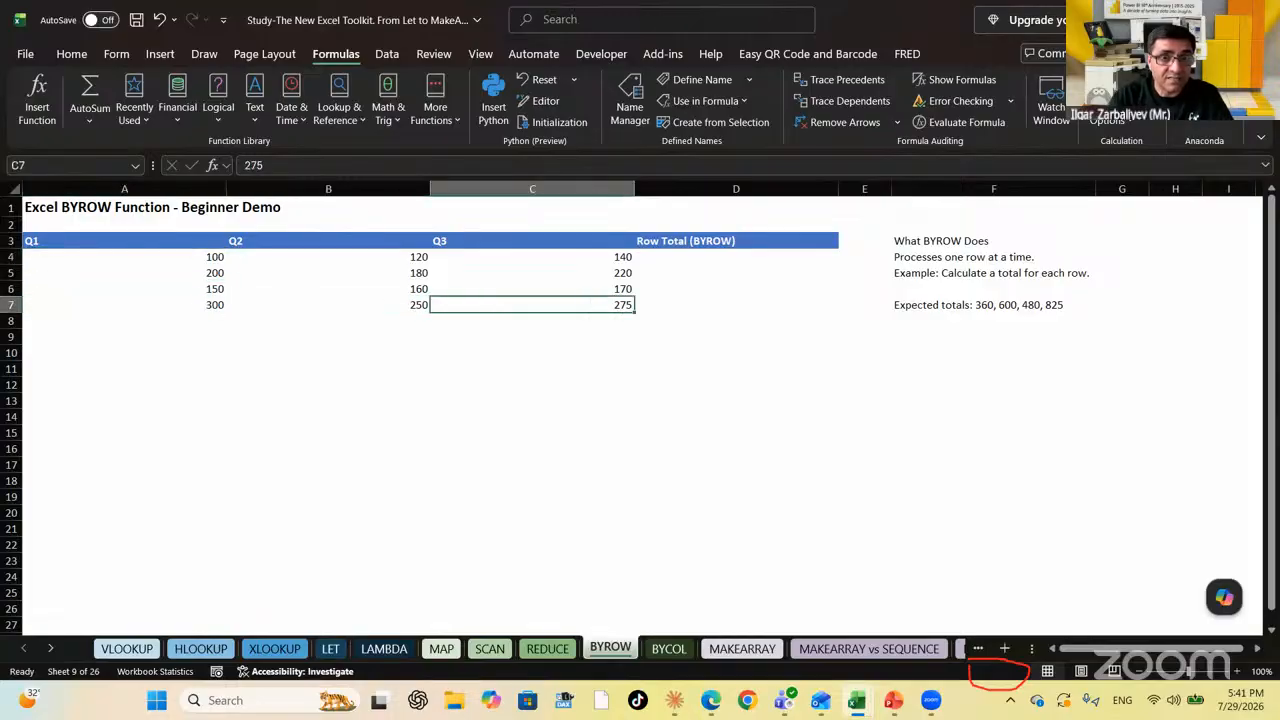
pyautogui.press('Left')
pyautogui.press('Left')
pyautogui.press('Up')
pyautogui.press('Right')
pyautogui.press('Right')
pyautogui.press('Right')
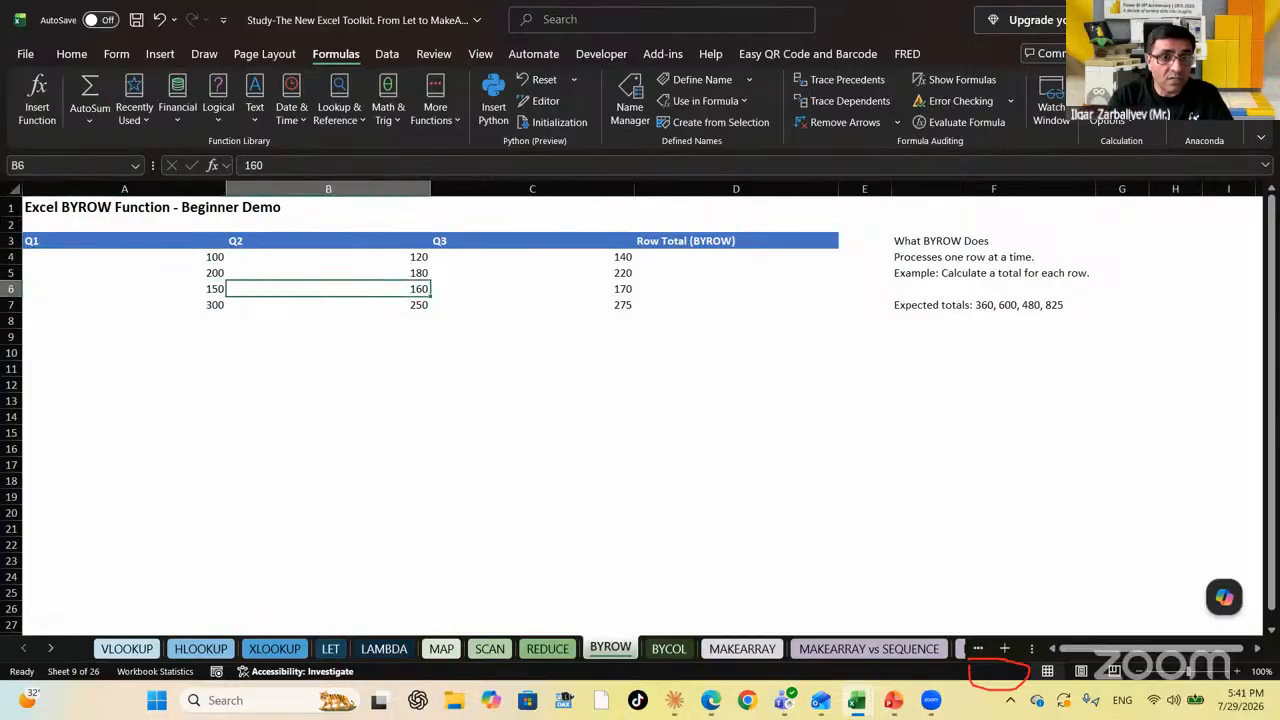
pyautogui.press('Up')
pyautogui.press('Up')
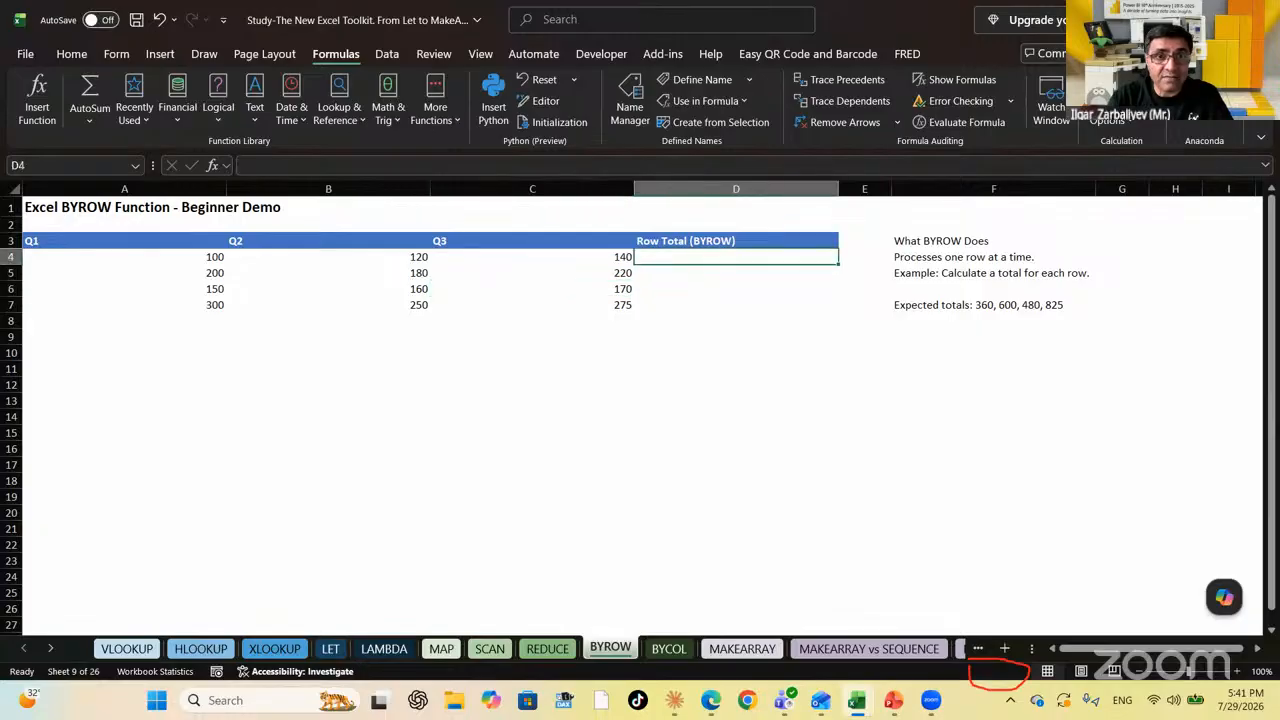
pyautogui.press('Down')
pyautogui.press('Up')
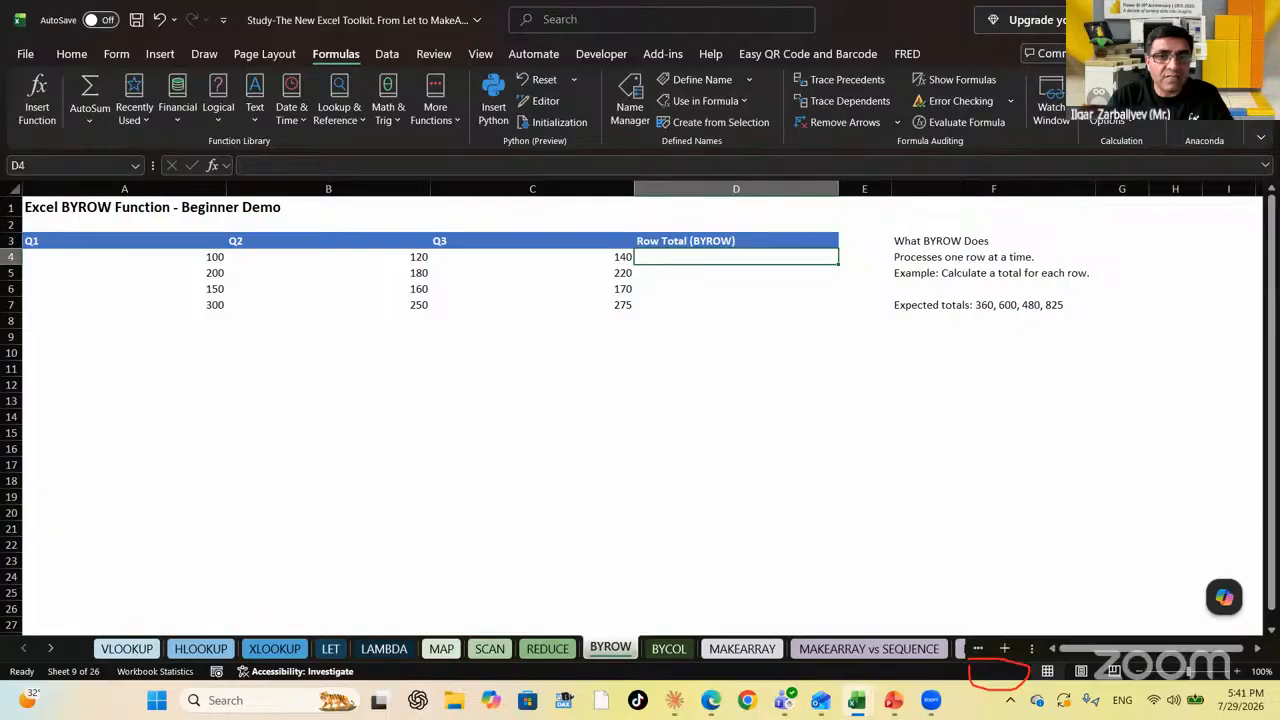
pyautogui.press('Left')
pyautogui.press('Left')
pyautogui.press('Left')
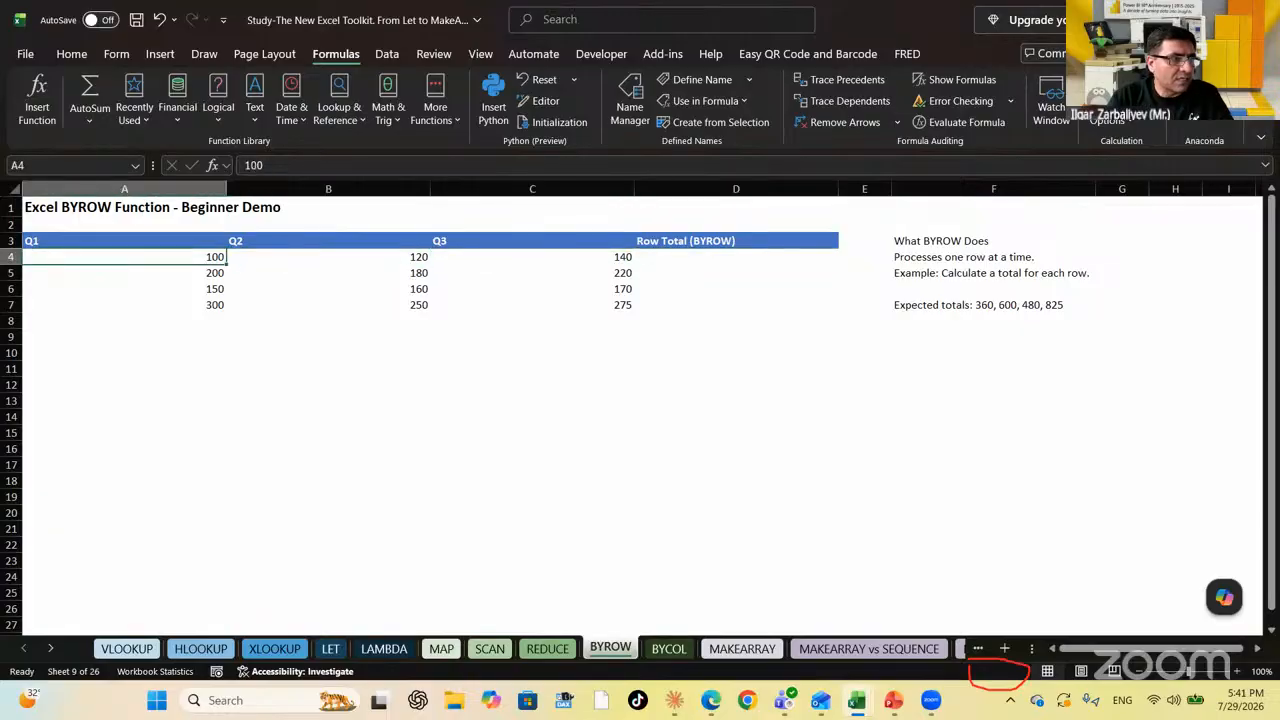
pyautogui.press('Down')
pyautogui.press('Down')
pyautogui.press('Down')
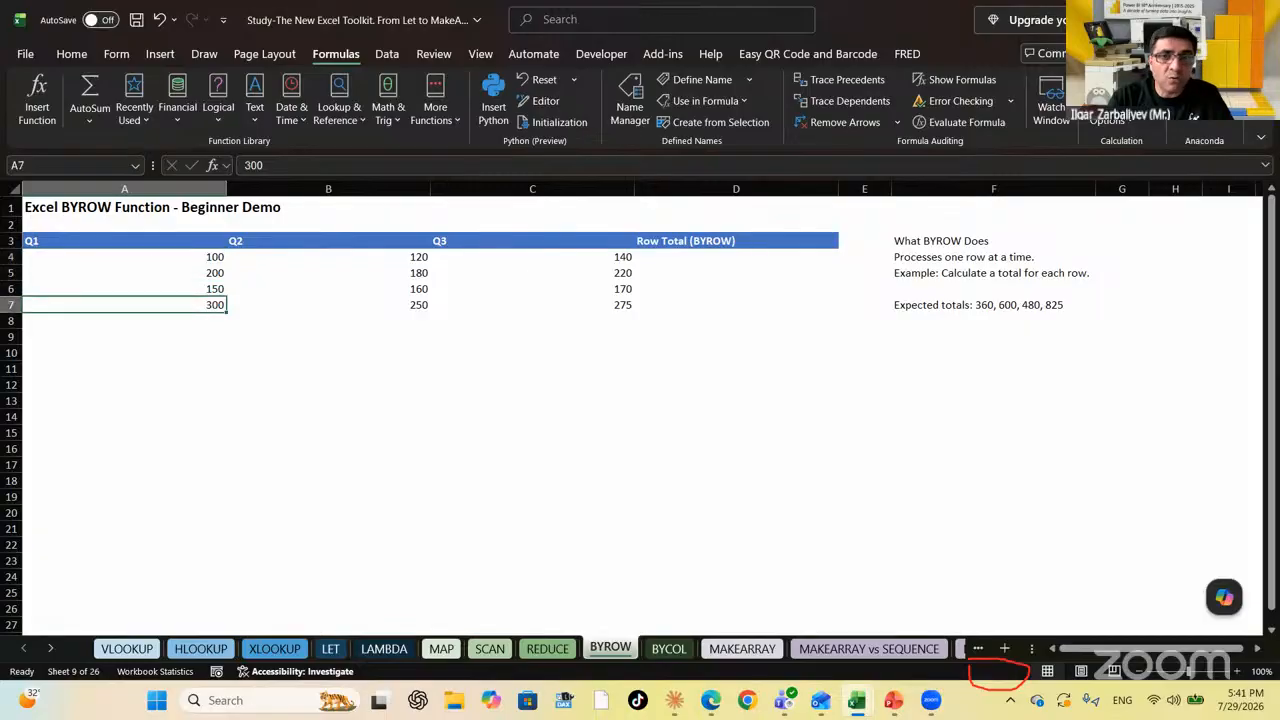
pyautogui.press('Up')
pyautogui.press('Up')
pyautogui.press('Right')
pyautogui.press('Right')
pyautogui.press('Right')
pyautogui.press('Up')
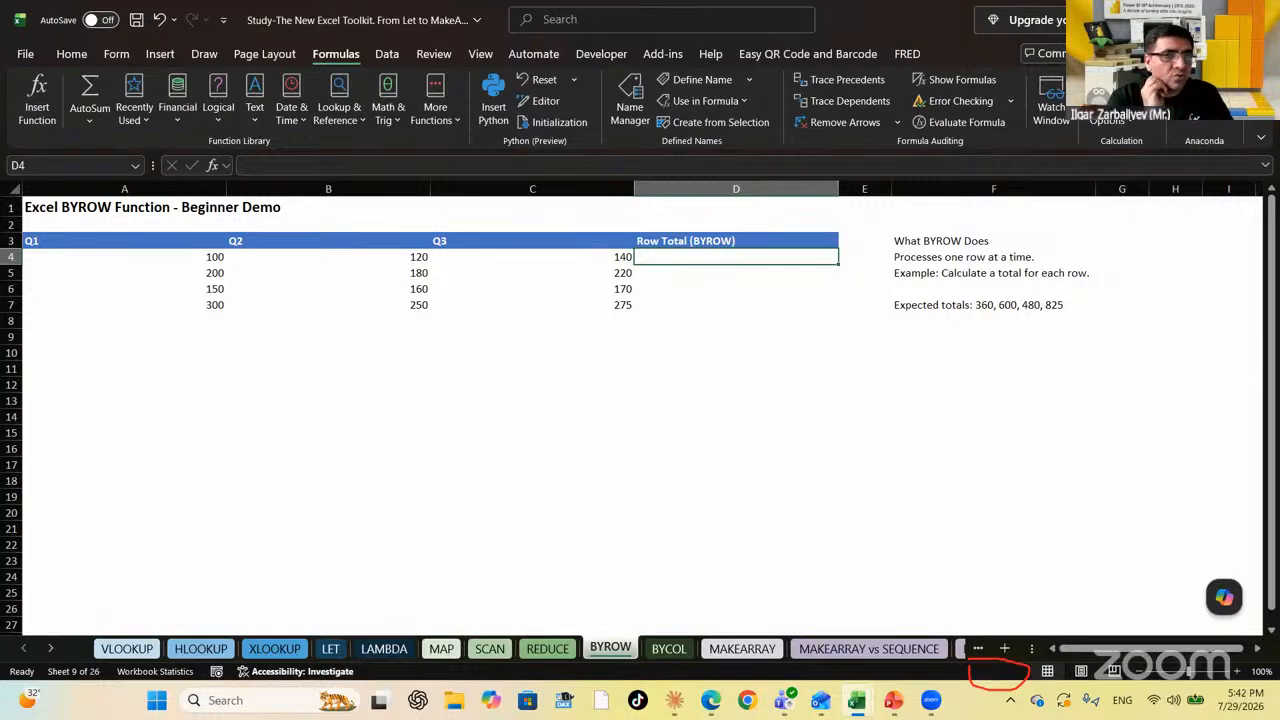
# Enter =BYROW(A4:C7,LAMBDA(x,SUM(x))) in D4 to spill totals 360, 600, 480 and 825
pyautogui.write('=BYROW(')
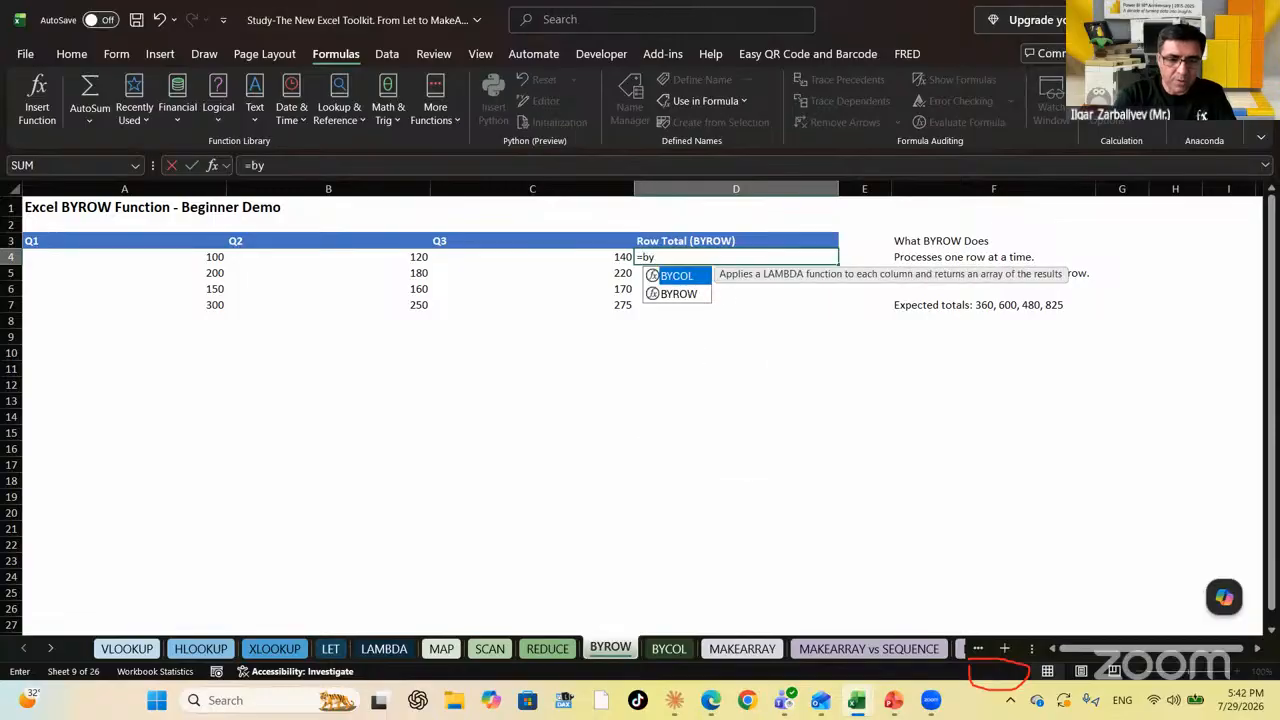
pyautogui.press('Left')
pyautogui.press('Left')
pyautogui.press('Left')
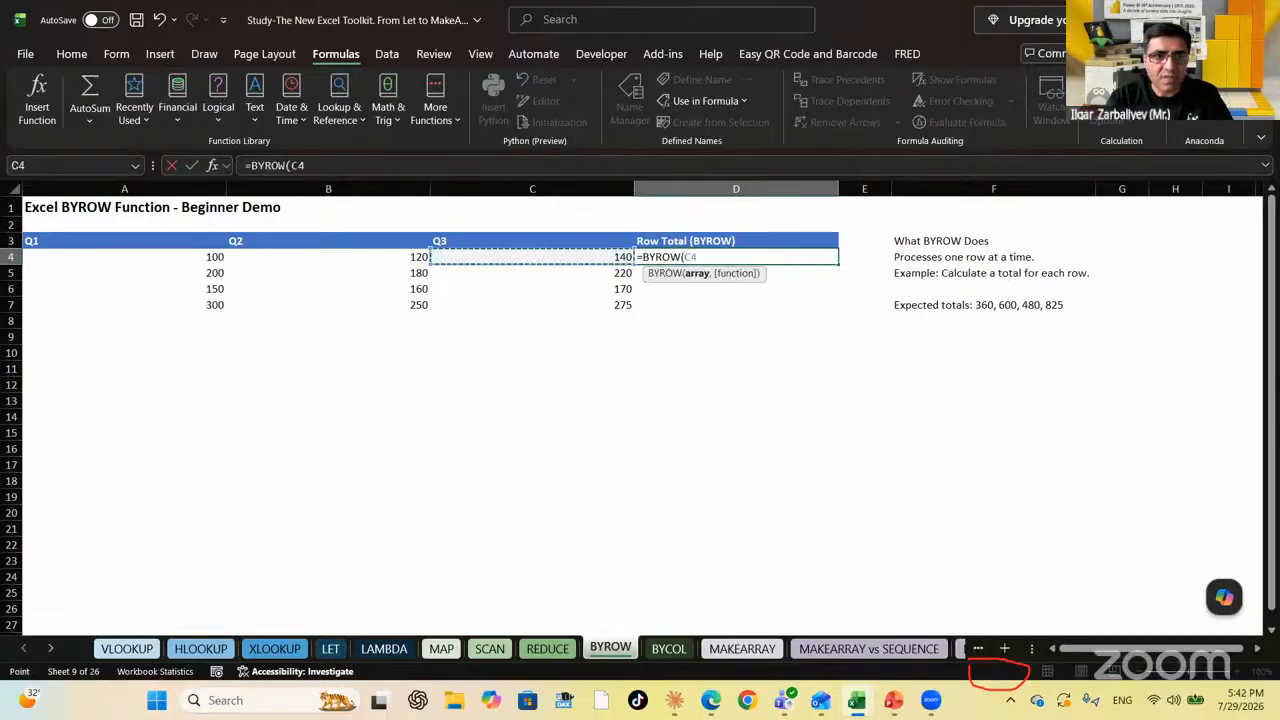
pyautogui.hotkey('shift', 'Right')
pyautogui.hotkey('shift', 'Right')
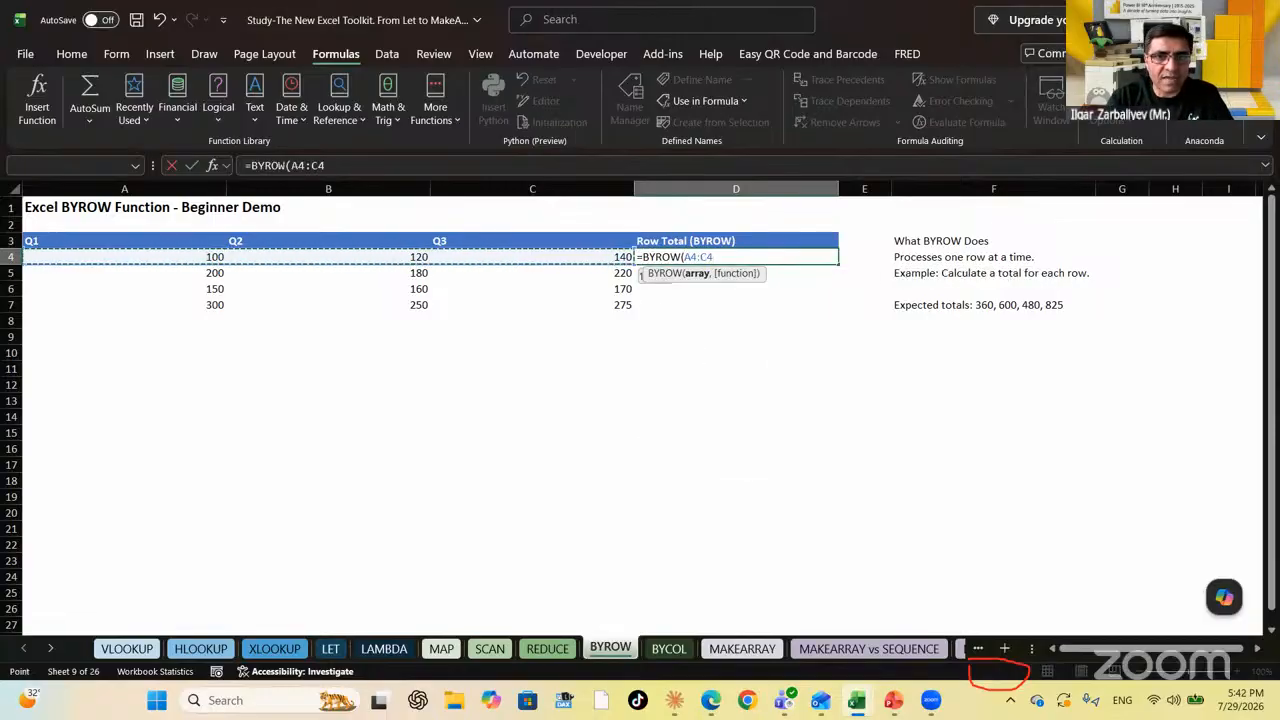
pyautogui.hotkey('shift', 'Down')
pyautogui.hotkey('shift', 'Down')
pyautogui.hotkey('shift', 'Down')
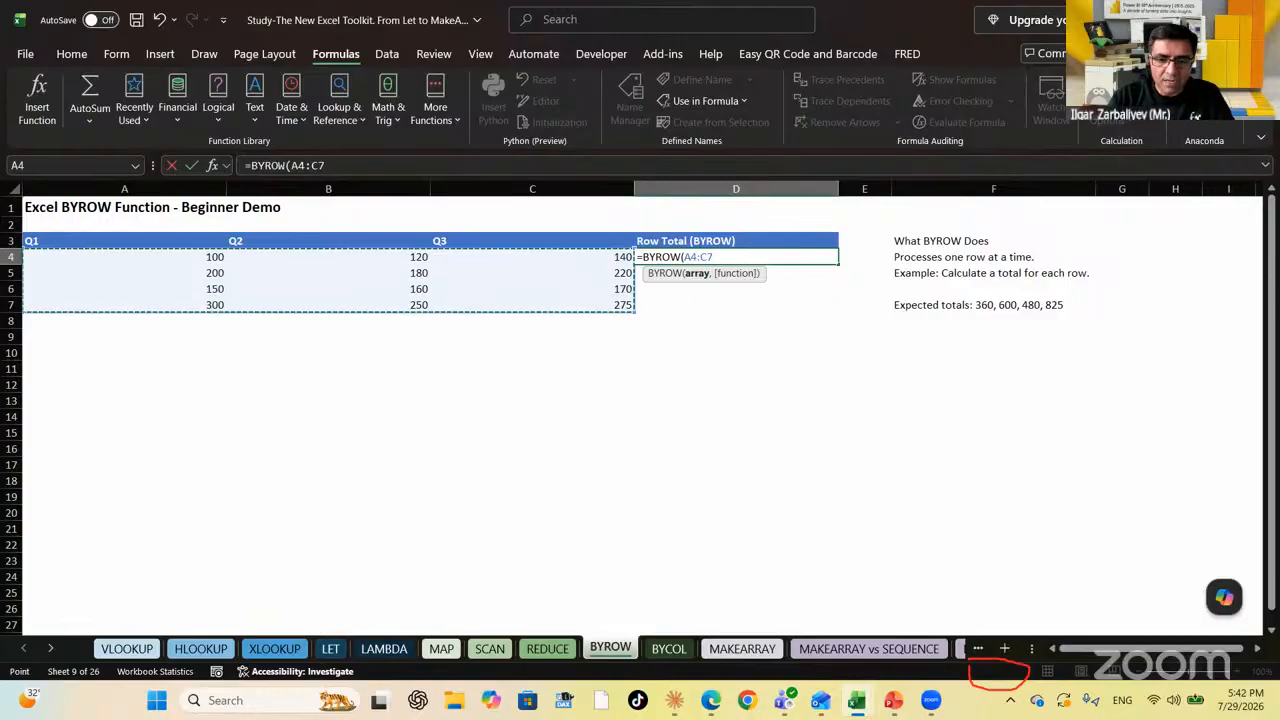
pyautogui.write(',')
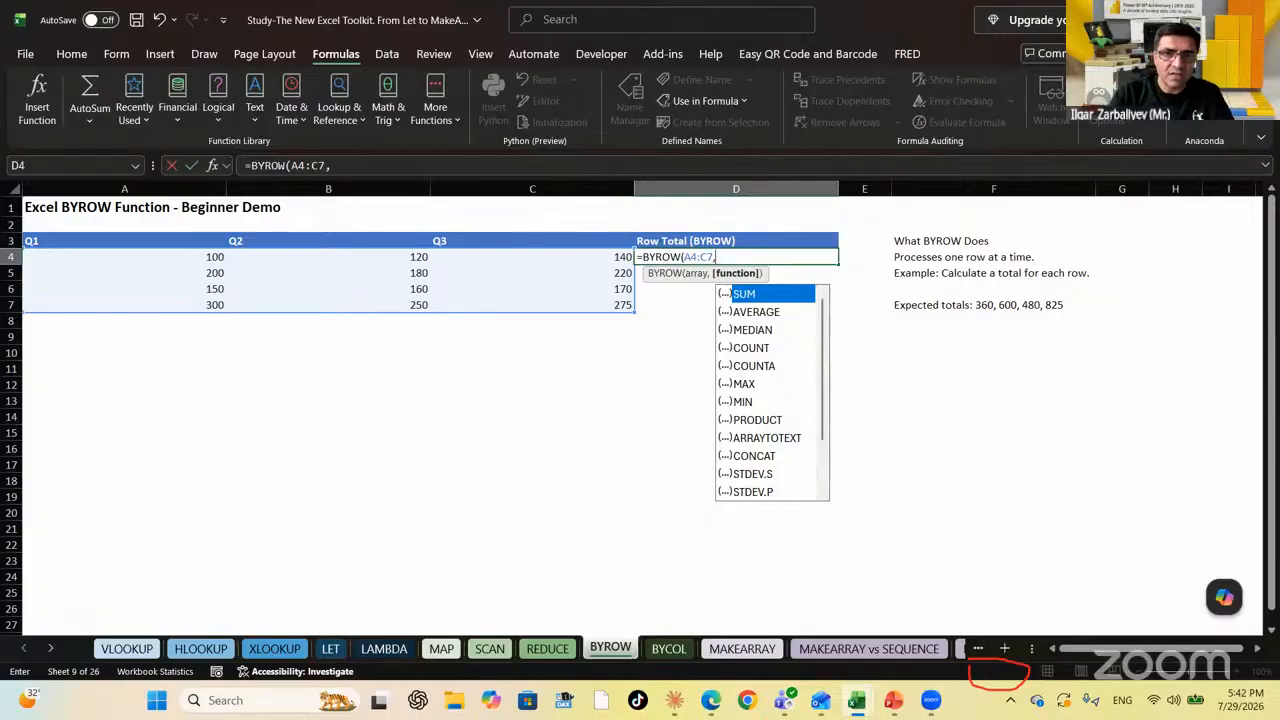
pyautogui.write('LAMBDA(')
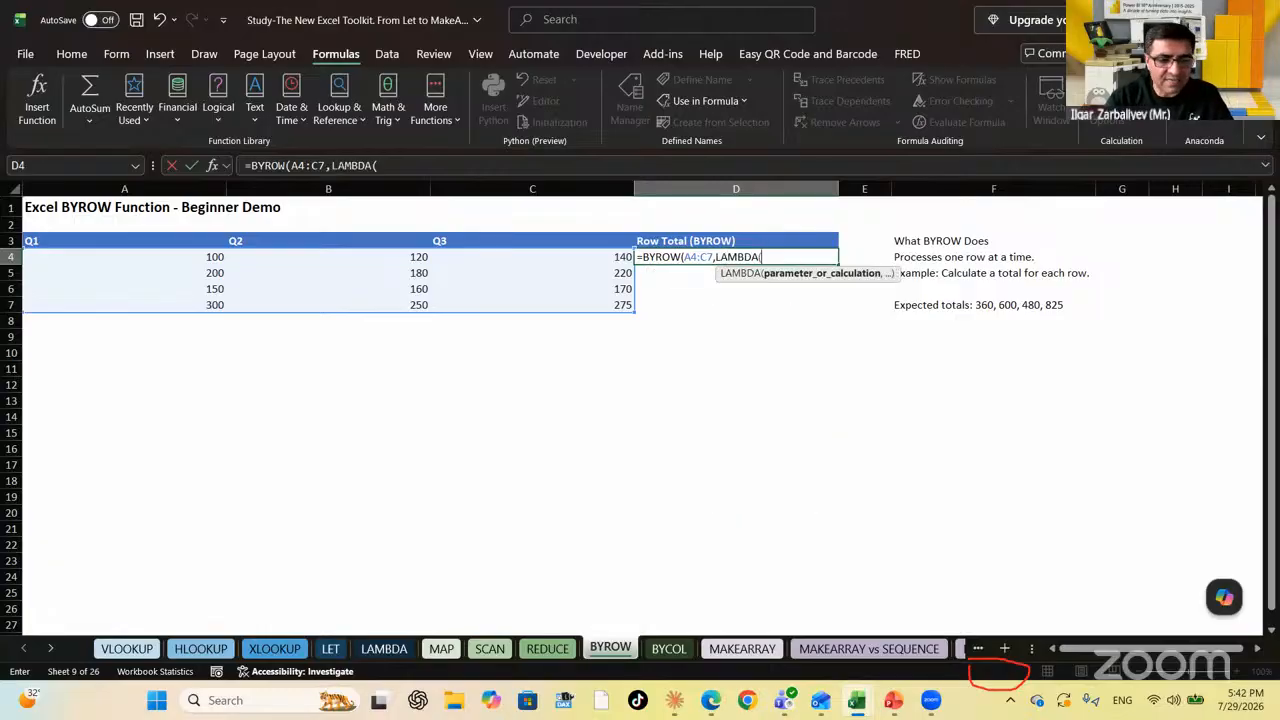
pyautogui.write('x,')
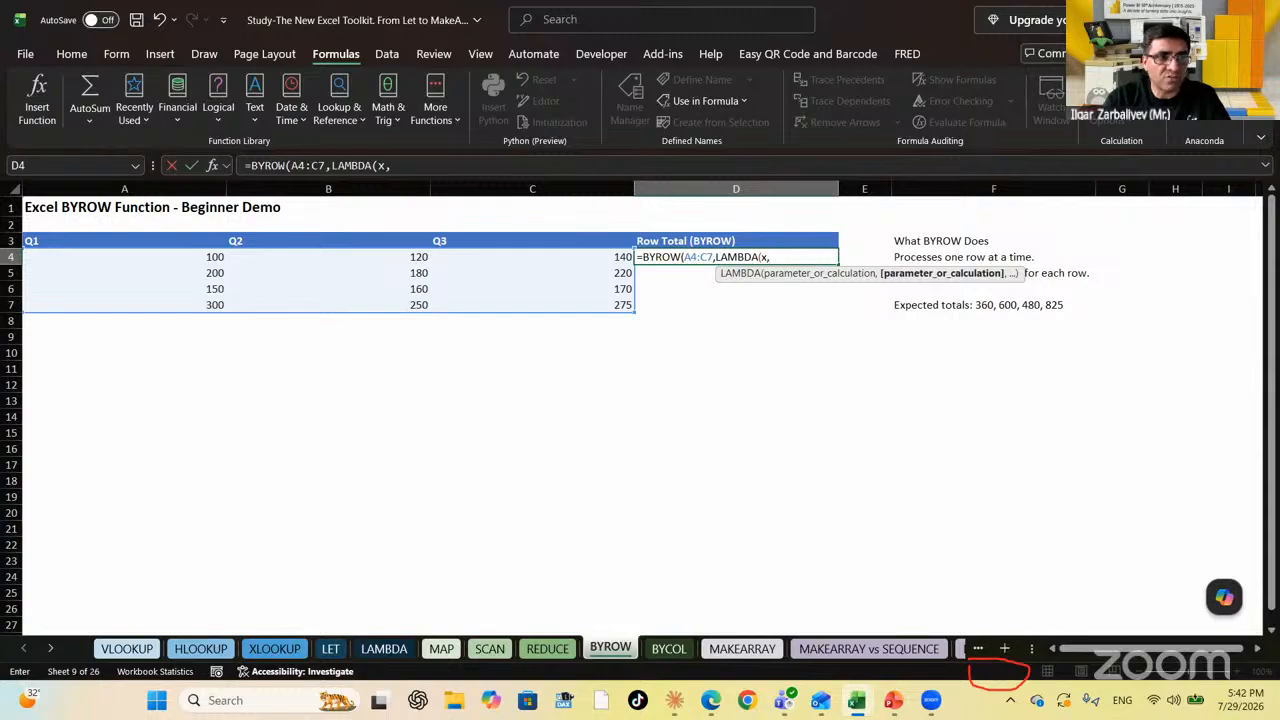
pyautogui.write('Su')
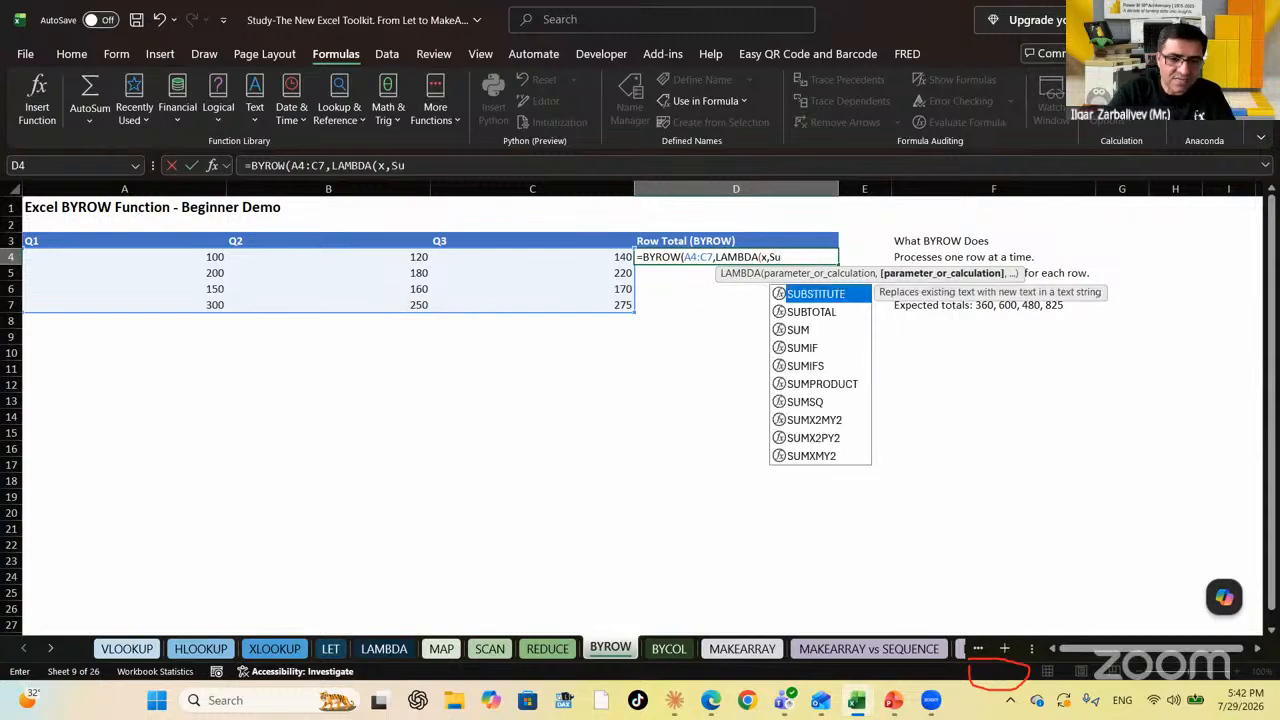
pyautogui.write('m(x')
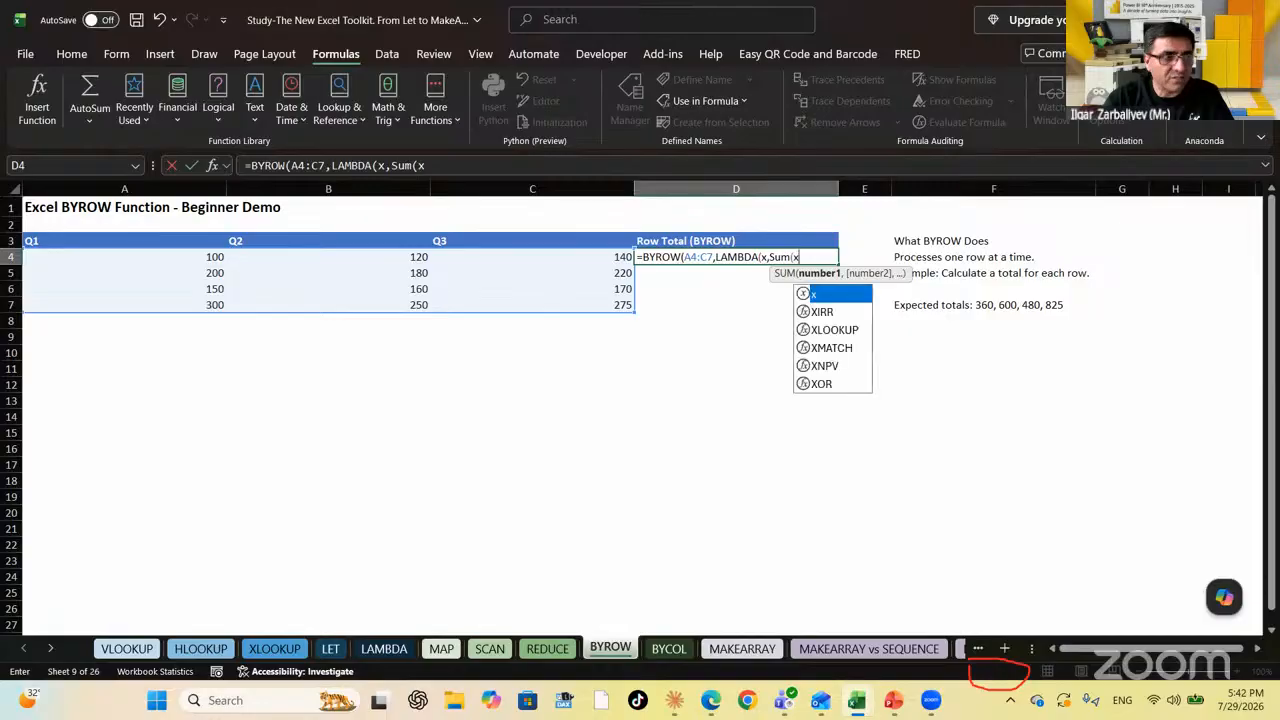
pyautogui.write(')))')
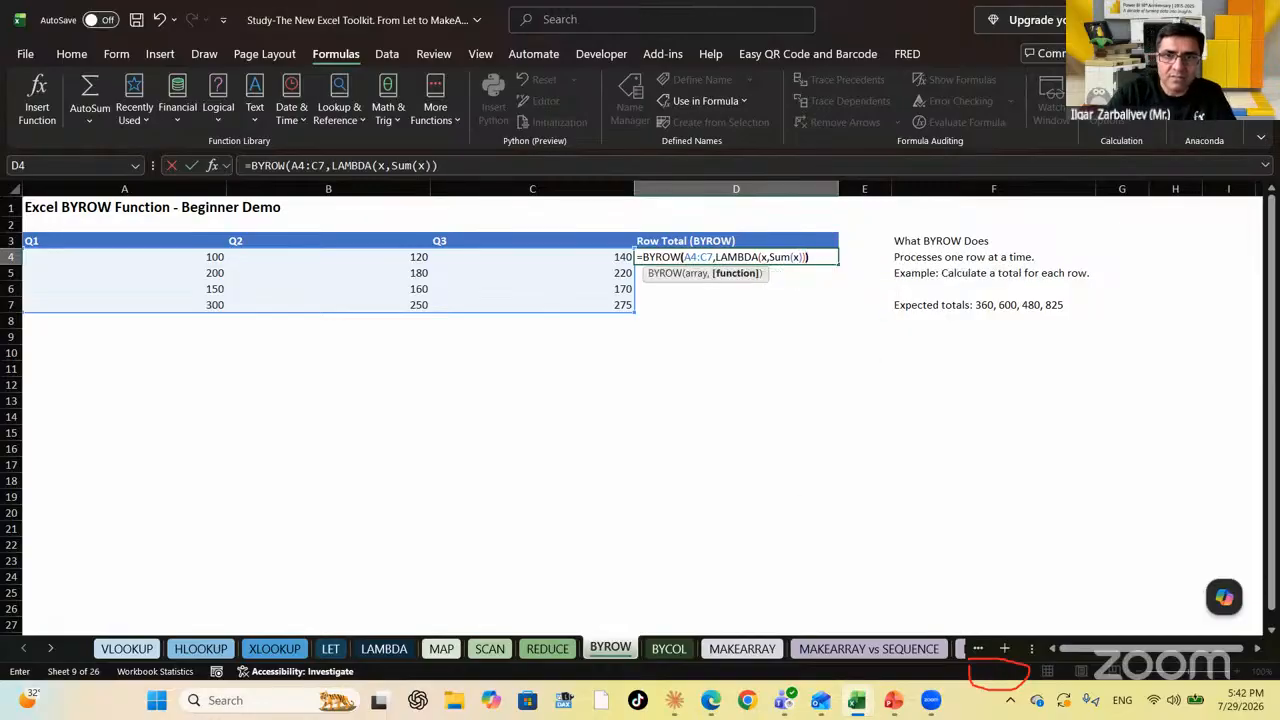
pyautogui.press('Return')
# Check the spilled row totals against each row's Q1–Q3 values
pyautogui.press('Up')
pyautogui.press('Down')
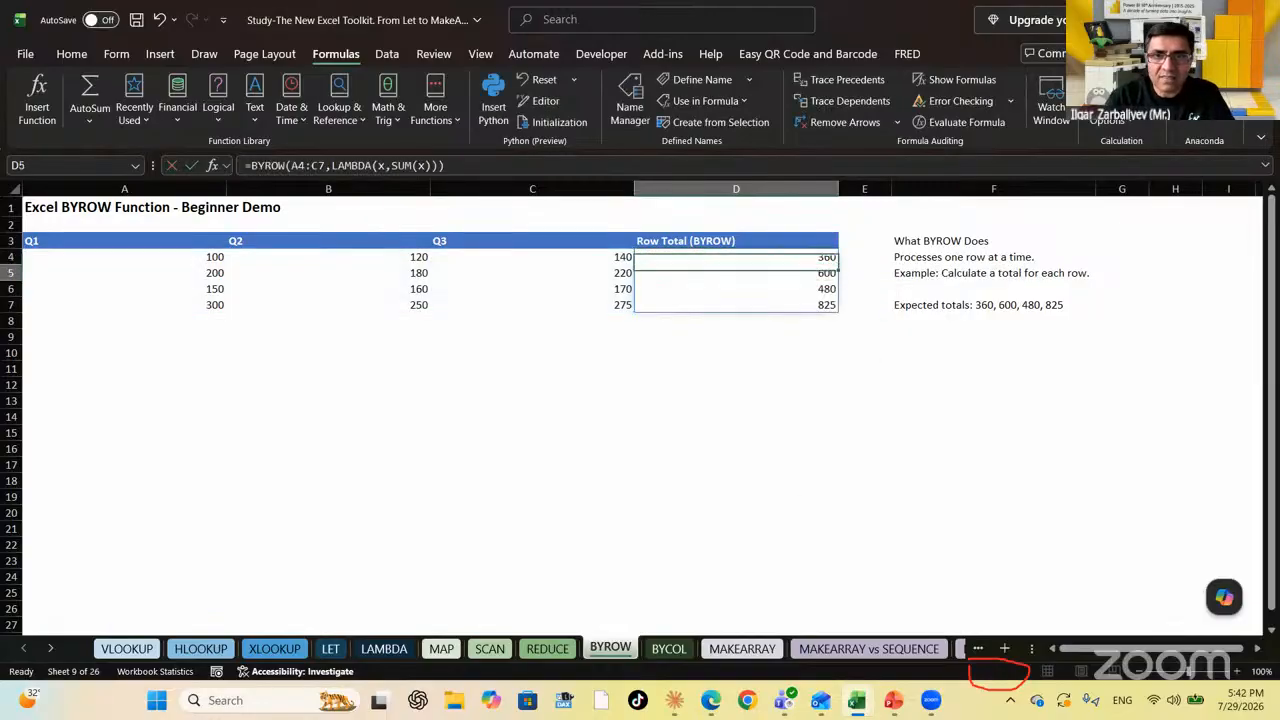
pyautogui.press('Up')
pyautogui.press('Down')
pyautogui.press('Down')
pyautogui.press('Down')
pyautogui.press('Up')
pyautogui.press('Up')
pyautogui.press('Up')
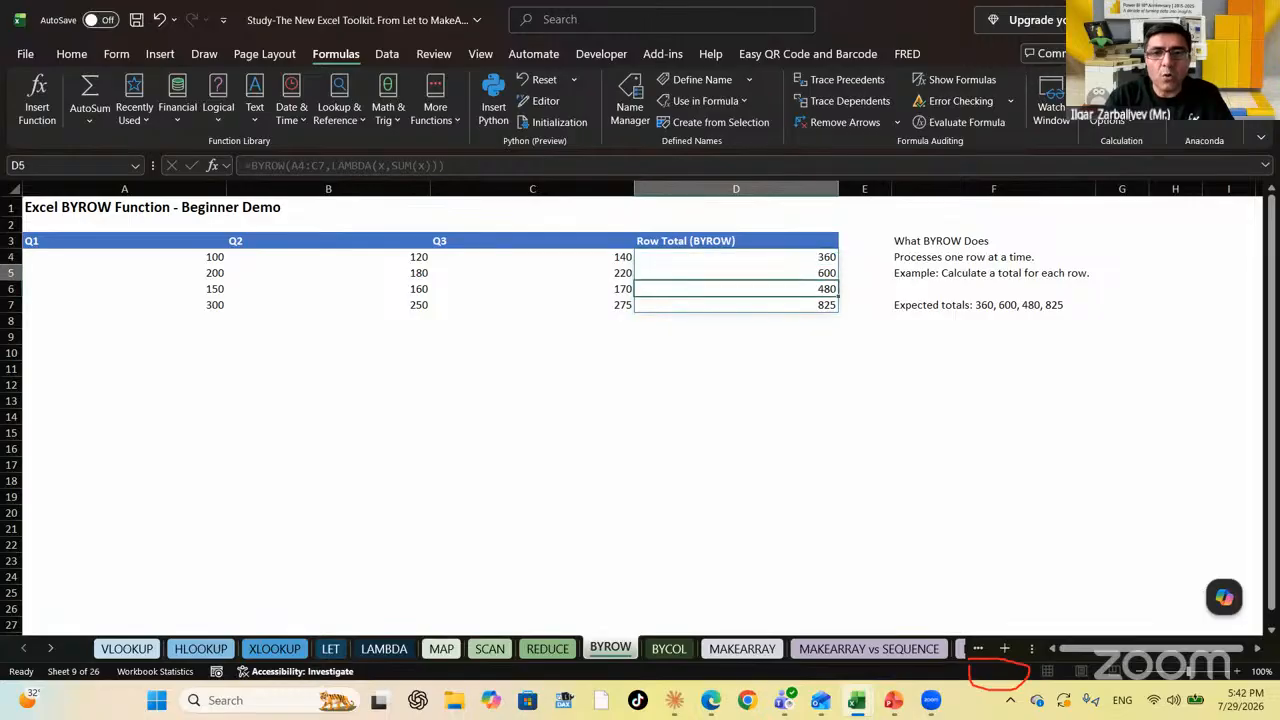
pyautogui.press('Left')
pyautogui.press('Left')
pyautogui.press('Left')
pyautogui.press('Right')
pyautogui.press('Right')
pyautogui.press('Right')
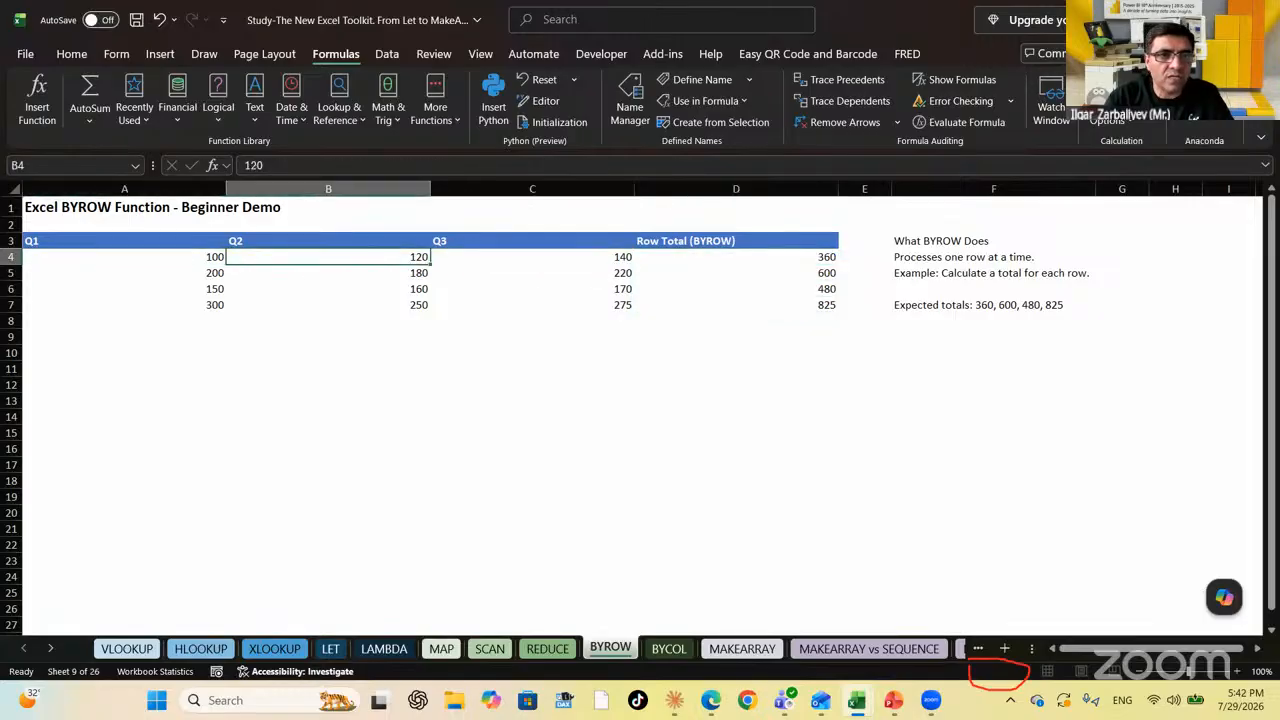
pyautogui.press('Left')
pyautogui.press('Left')
pyautogui.press('Left')
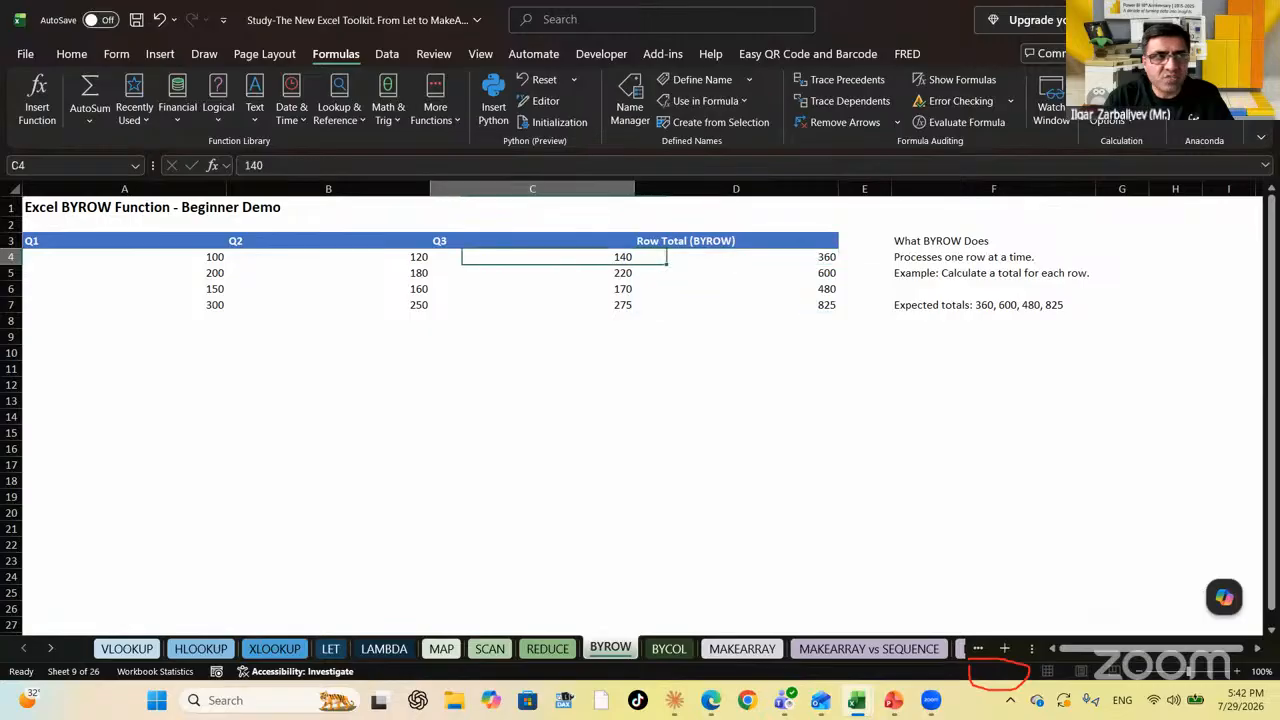
pyautogui.press('Right')
pyautogui.press('Right')
pyautogui.press('Right')
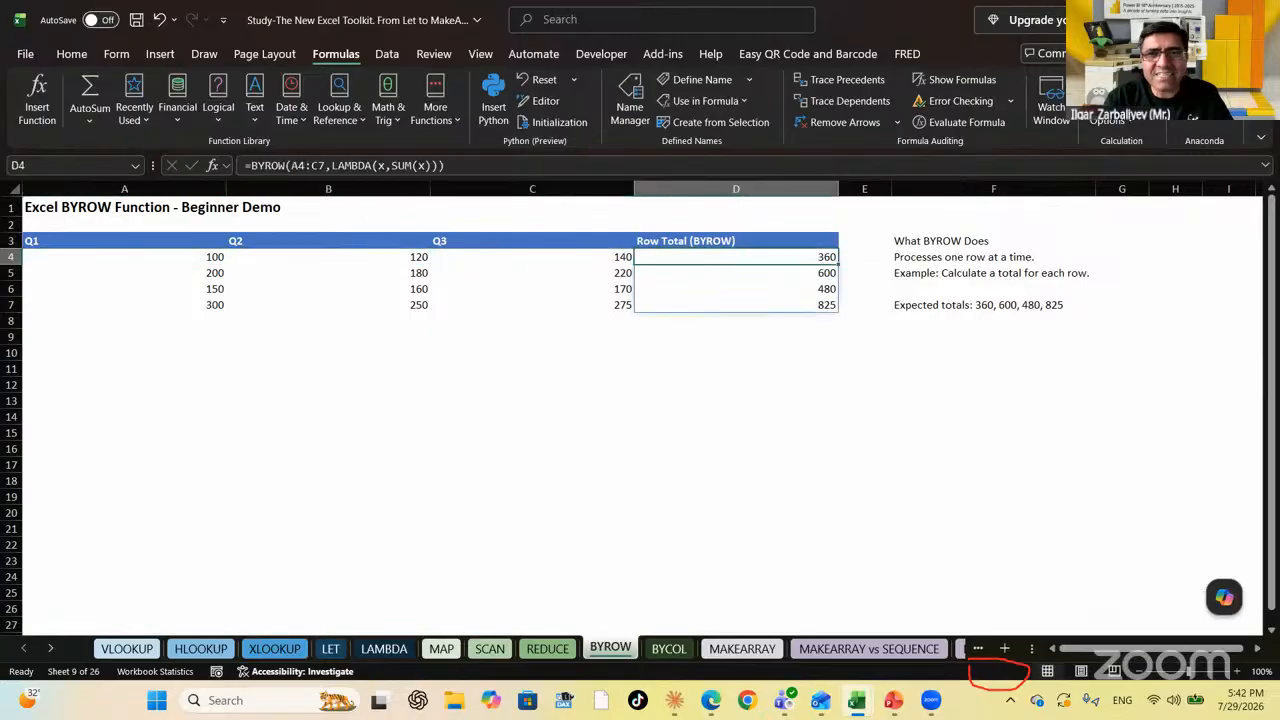
pyautogui.press('Left')
pyautogui.press('Left')
pyautogui.press('Right')
pyautogui.press('Right')
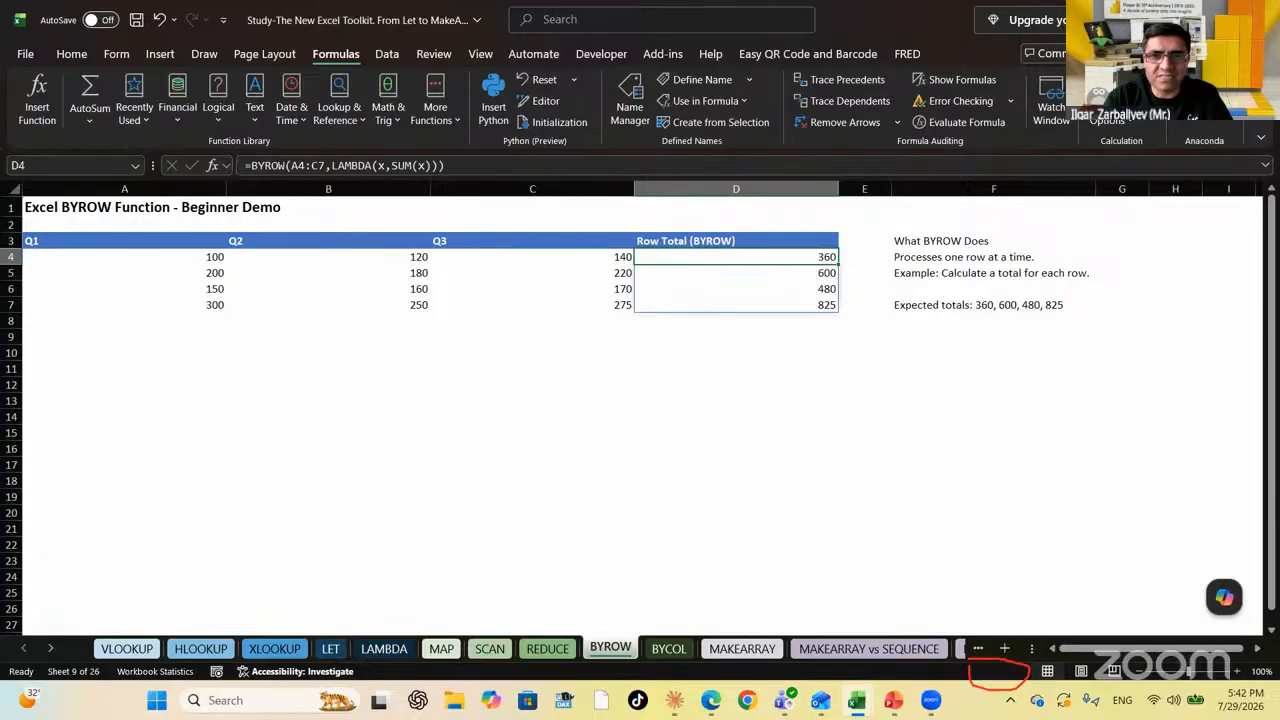
pyautogui.press('Down')
pyautogui.press('Up')
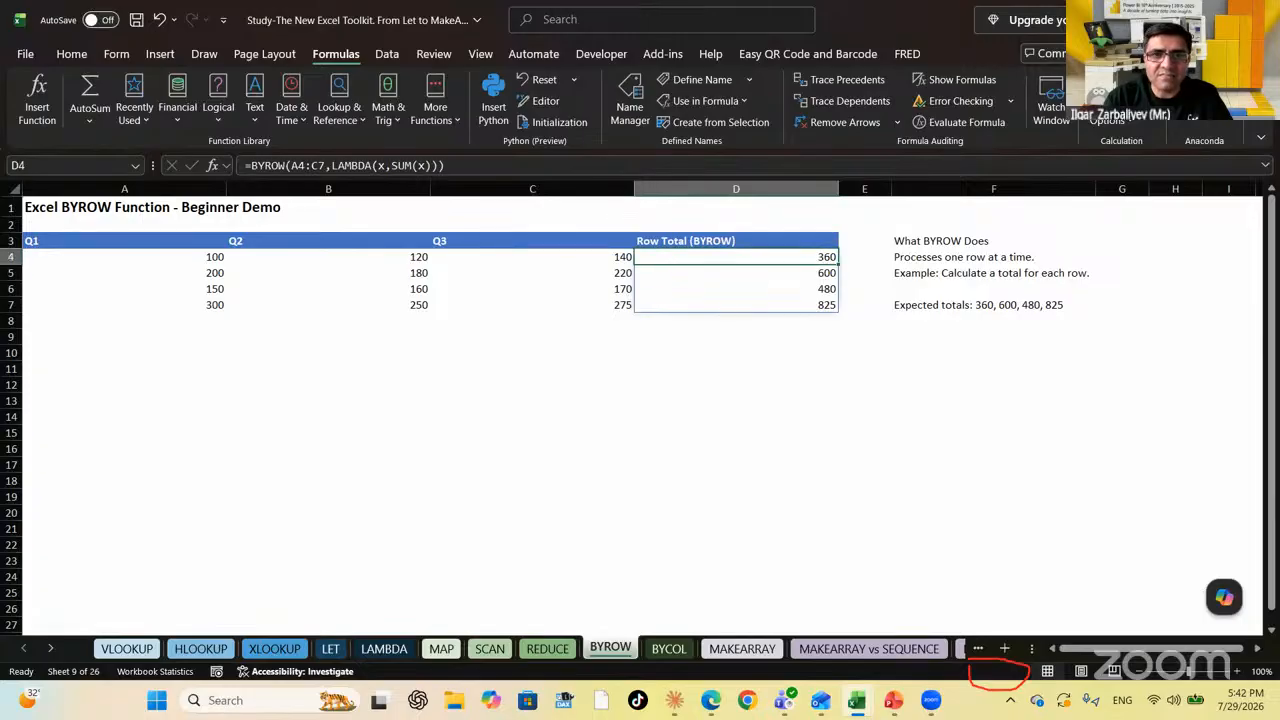
pyautogui.press('Down')
pyautogui.press('Down')
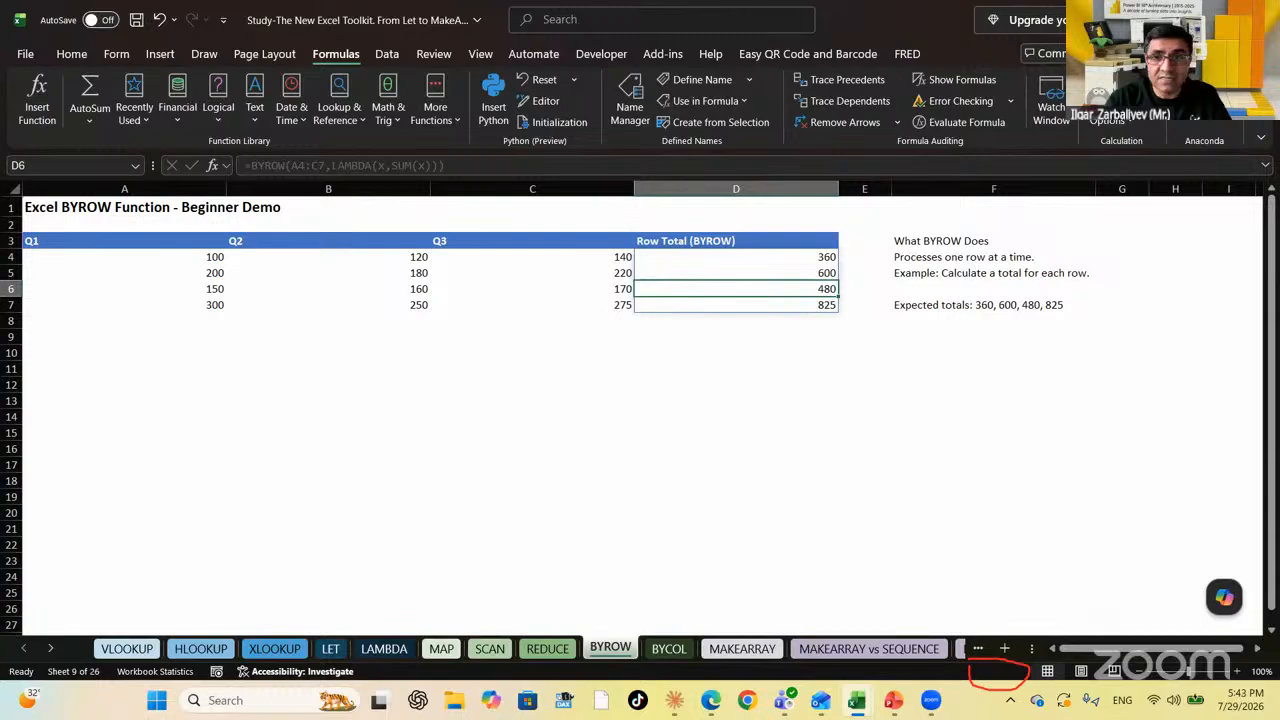
# Look over the table and row totals, ending on F6 under the BYROW explanation
pyautogui.press('Down')
pyautogui.press('Down')
pyautogui.press('Left')
pyautogui.press('Left')
pyautogui.press('Left')
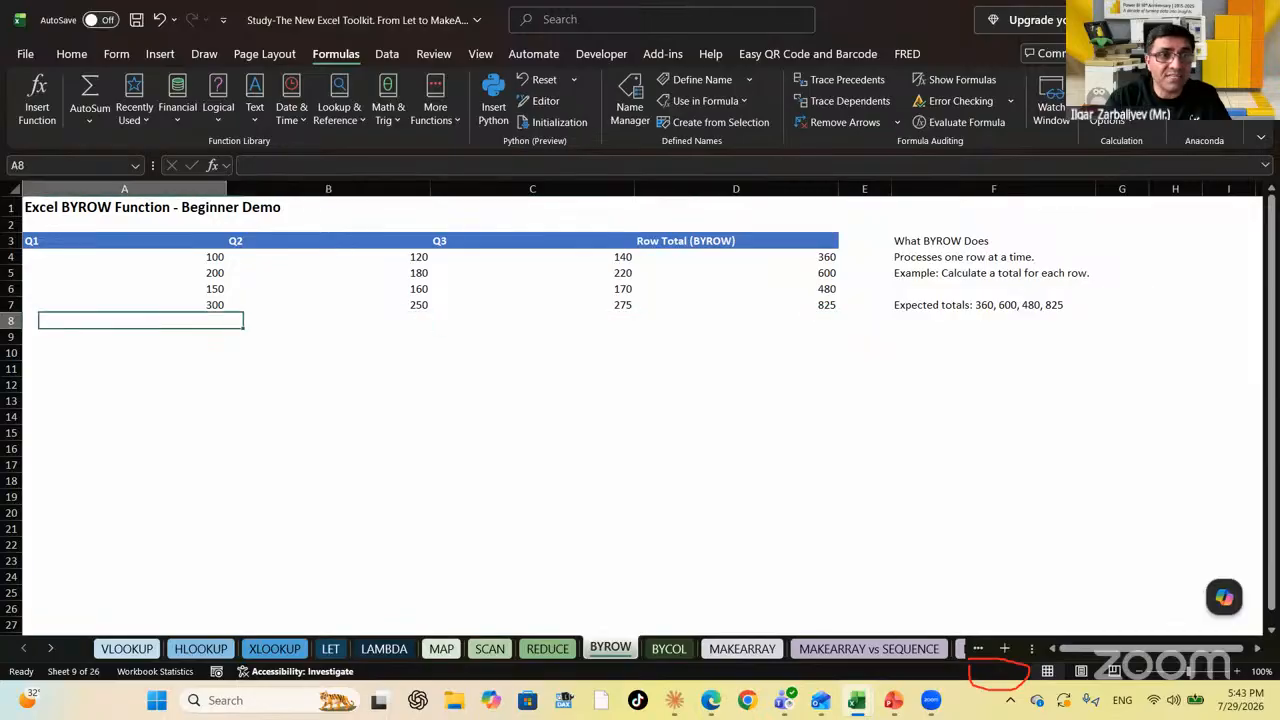
pyautogui.press('Up')
pyautogui.press('Up')
pyautogui.press('Up')
pyautogui.press('Right')
pyautogui.press('Right')
pyautogui.press('Right')
pyautogui.press('Right')
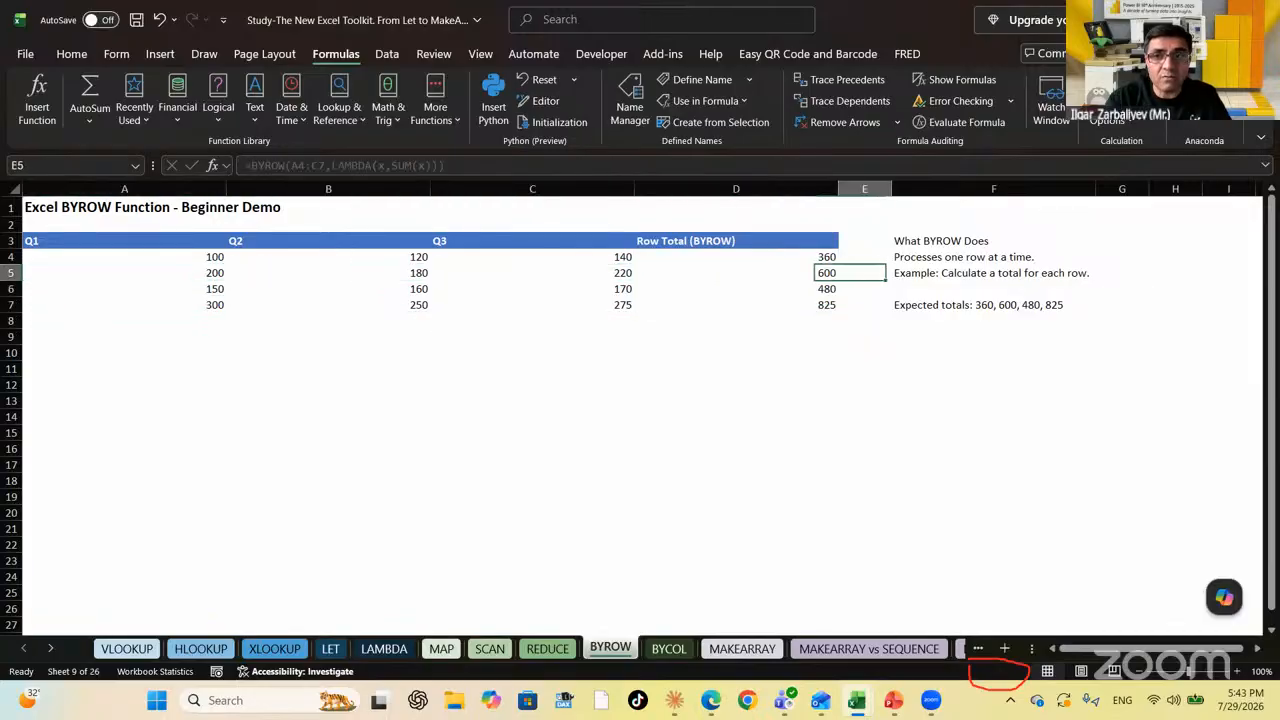
pyautogui.press('Left')
pyautogui.press('Up')
pyautogui.press('Left')
pyautogui.press('Left')
pyautogui.press('Left')
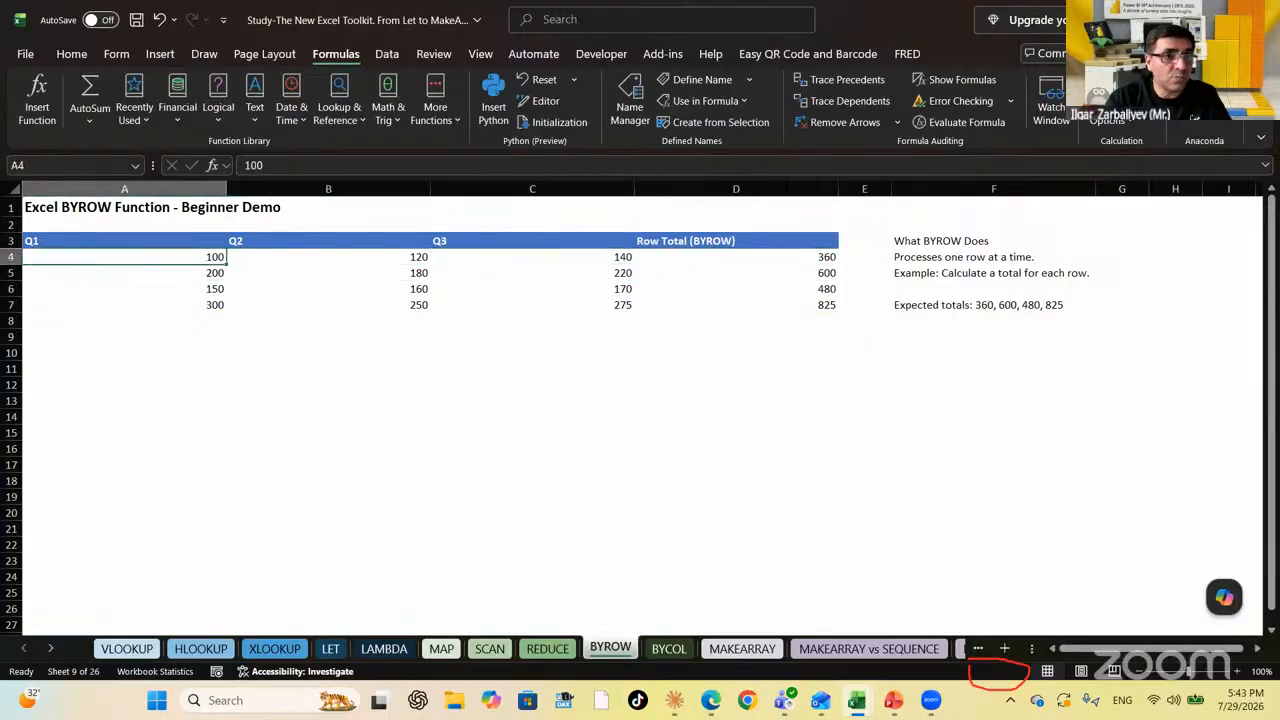
pyautogui.press('Right')
pyautogui.press('Right')
pyautogui.press('Left')
pyautogui.press('Left')
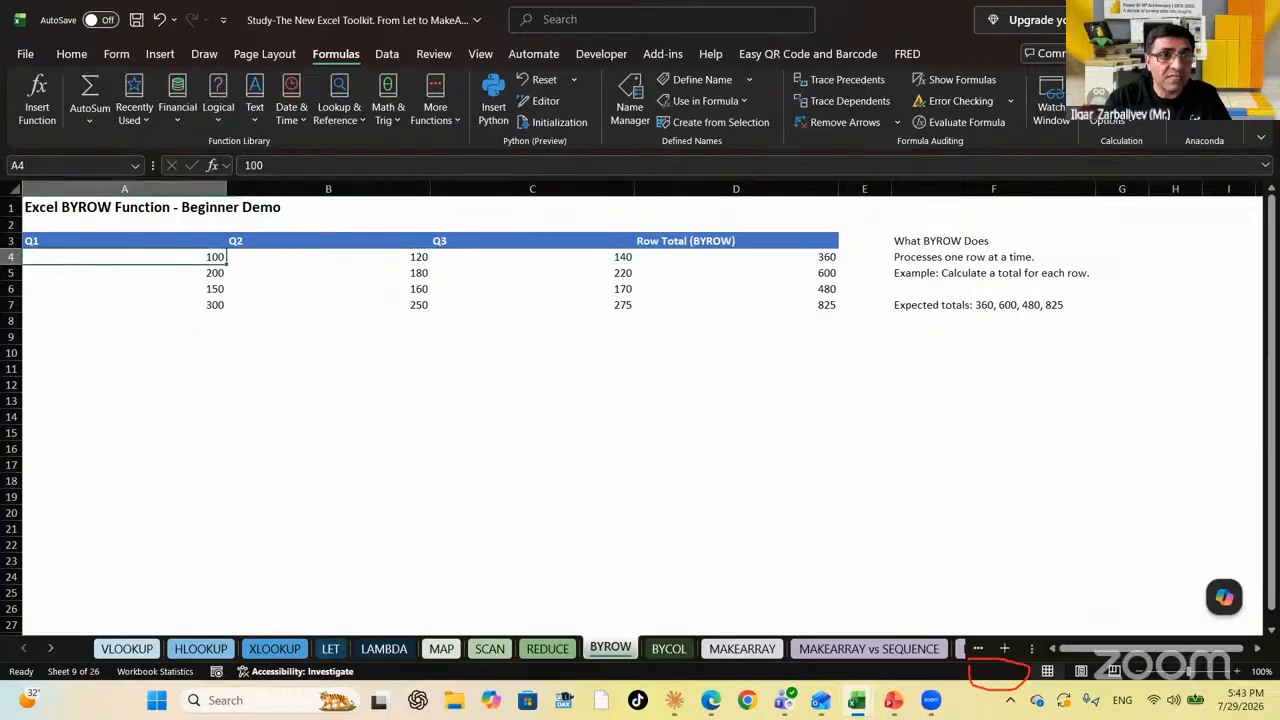
pyautogui.press('Right')
pyautogui.press('Right')
pyautogui.press('Right')
pyautogui.press('Right')
pyautogui.press('Left')
pyautogui.press('Down')
pyautogui.press('Down')
pyautogui.press('Down')
pyautogui.press('Down')
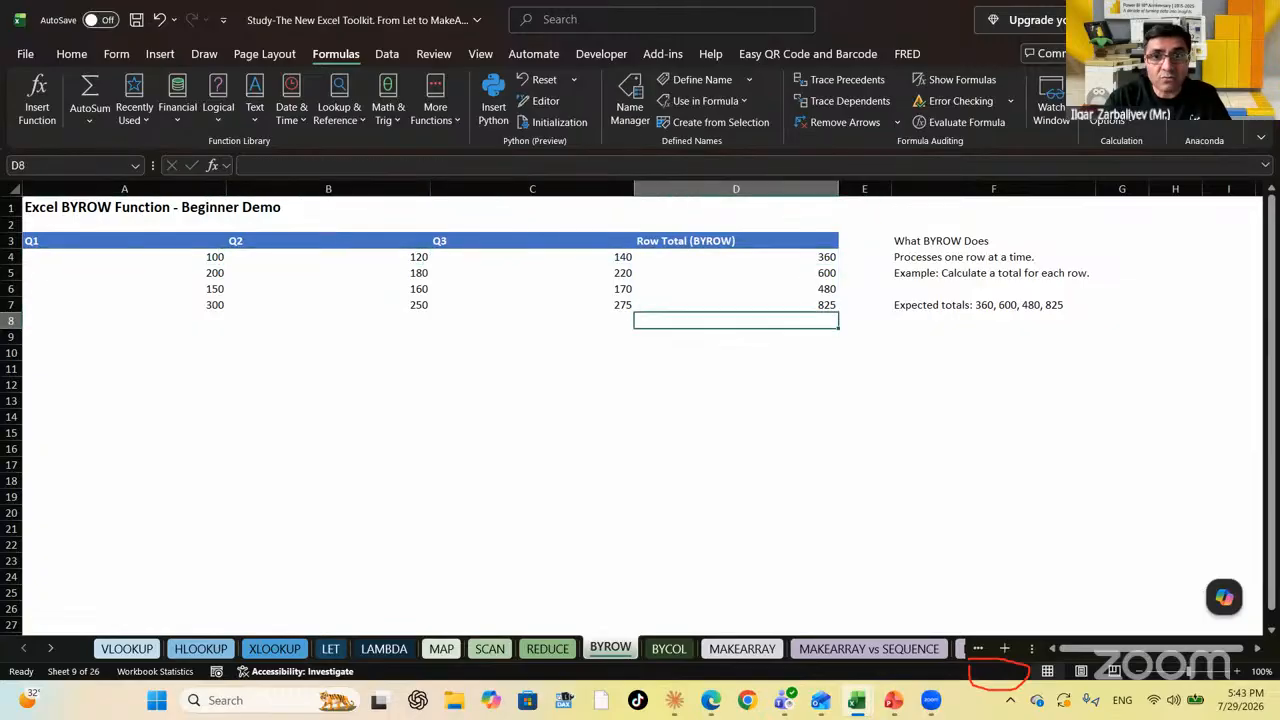
pyautogui.press('Down')
pyautogui.press('Down')
pyautogui.press('Up')
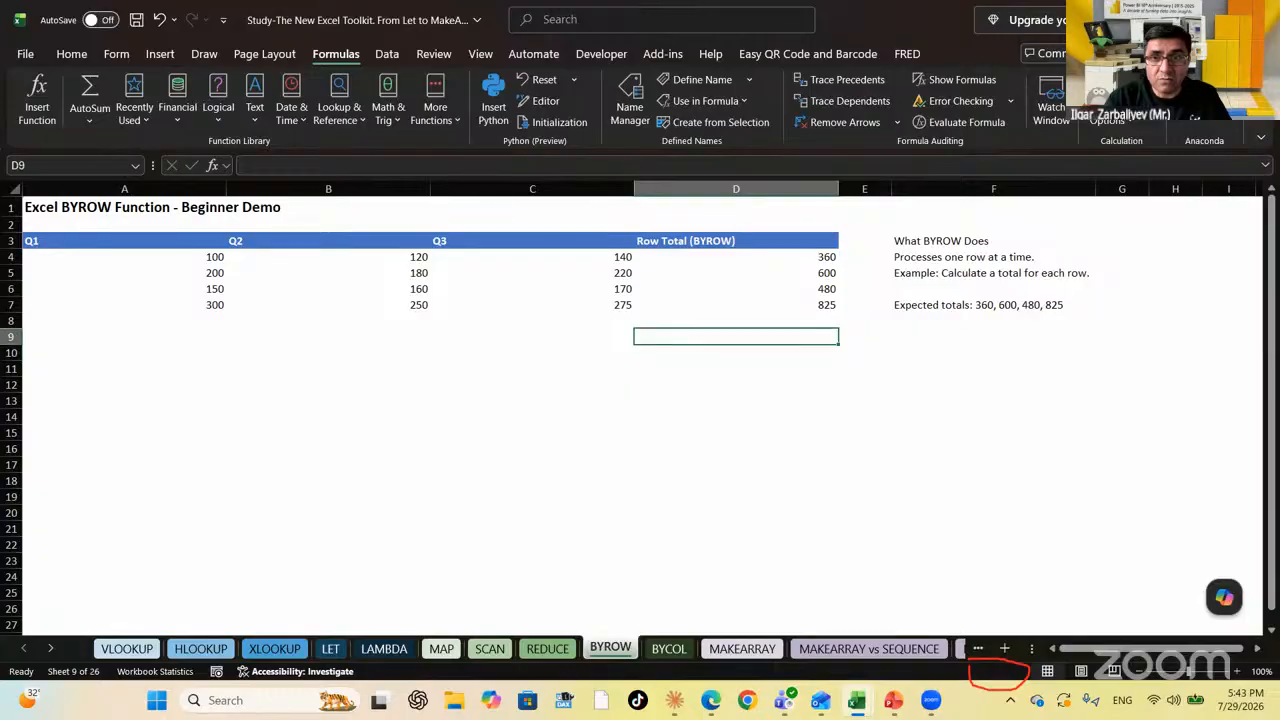
pyautogui.press('Right')
pyautogui.press('Right')
pyautogui.press('Up')
pyautogui.press('Up')
pyautogui.press('Up')
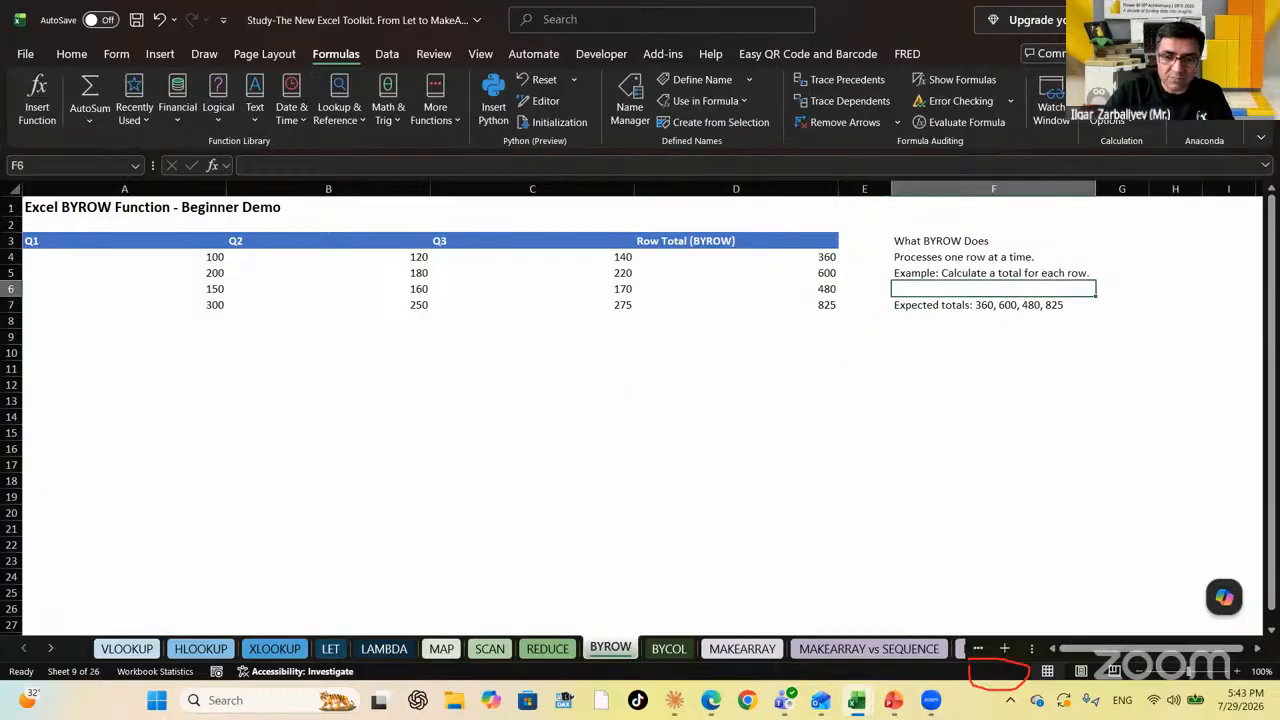
# Enter =FORMULATEXT(D4) in F6 to show the BYROW formula as text
pyautogui.write('=FORMU')
pyautogui.press('Tab')
pyautogui.press('Left')
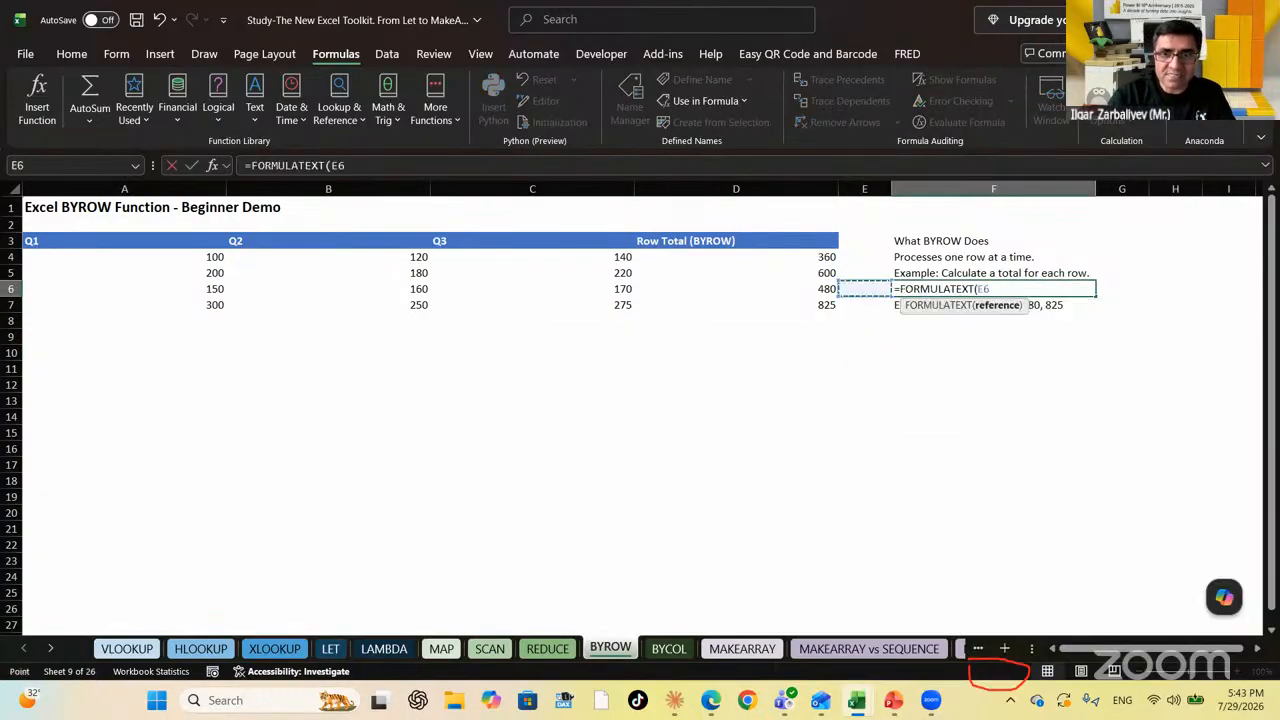
pyautogui.press('Up')
pyautogui.press('Left')
pyautogui.press('Up')
pyautogui.press('Return')
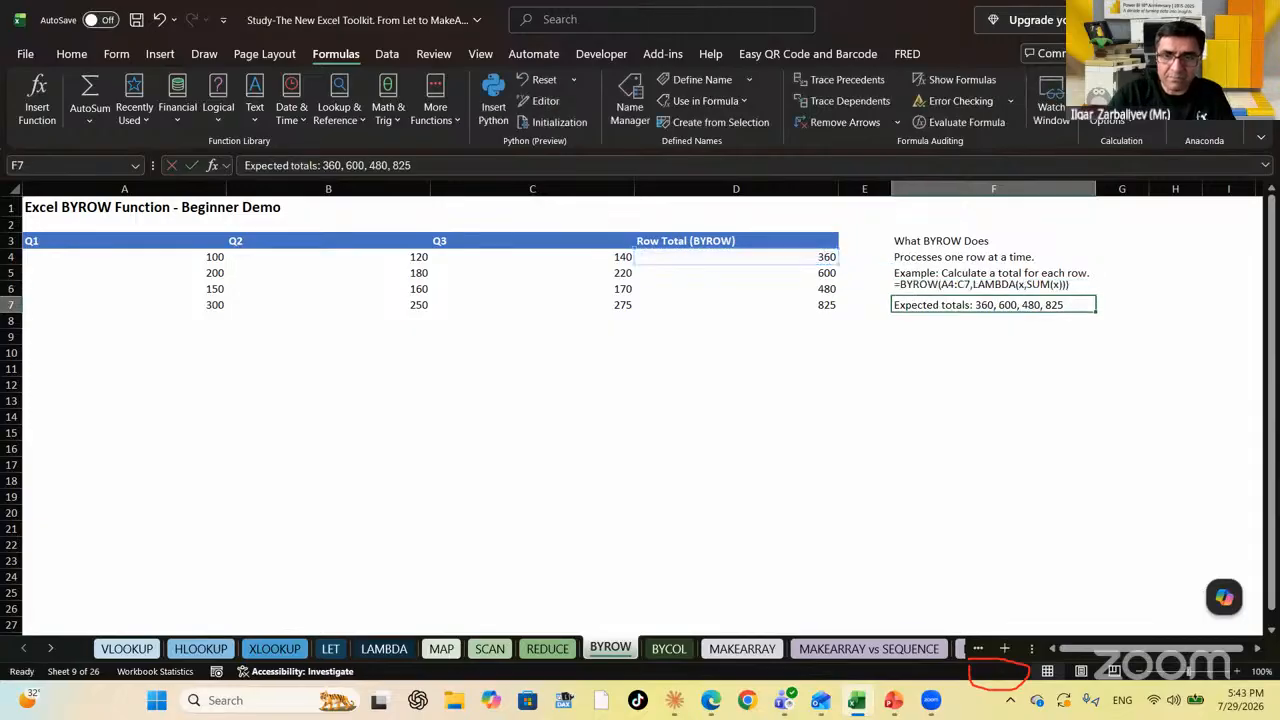
# Check the displayed formula text and return to the Row Total column below the table
pyautogui.press('Up')
pyautogui.press('Down')
pyautogui.press('Down')
pyautogui.press('Down')
pyautogui.press('Left')
pyautogui.press('Left')
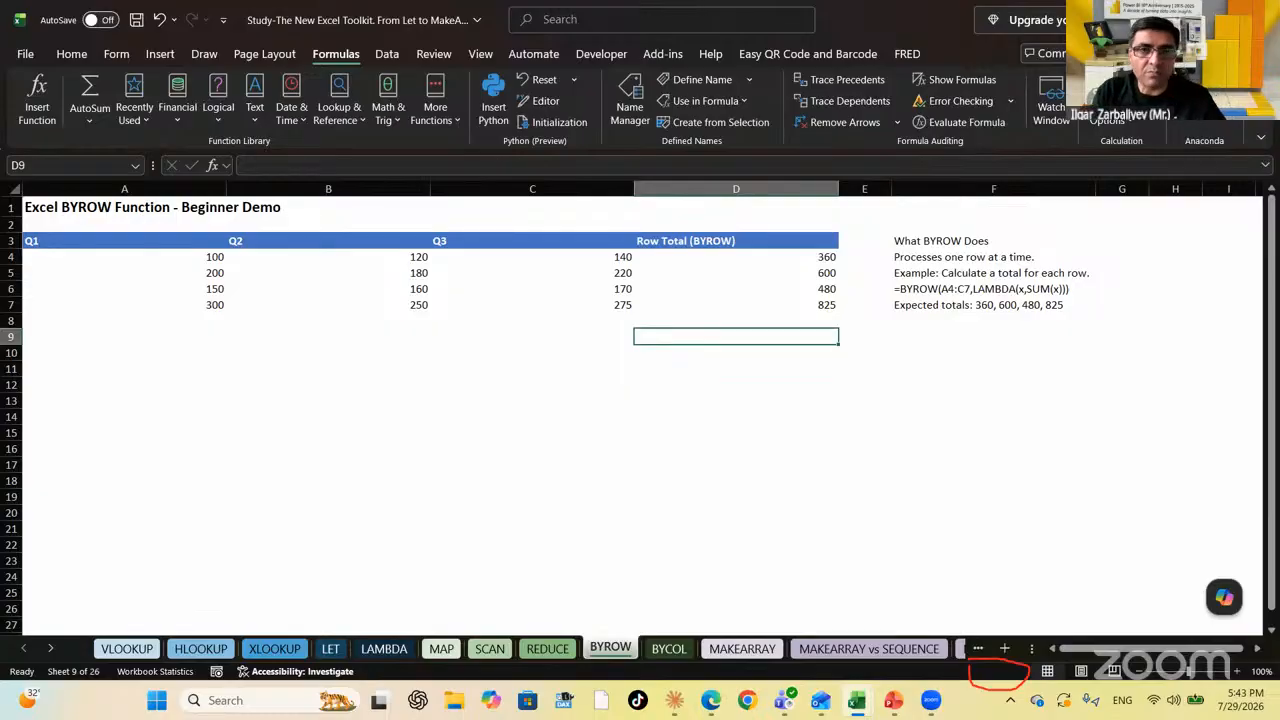
pyautogui.press('Left')
pyautogui.press('Up')
pyautogui.press('Up')
pyautogui.press('Up')
pyautogui.press('Down')
pyautogui.press('Down')
pyautogui.press('Right')
pyautogui.press('Right')
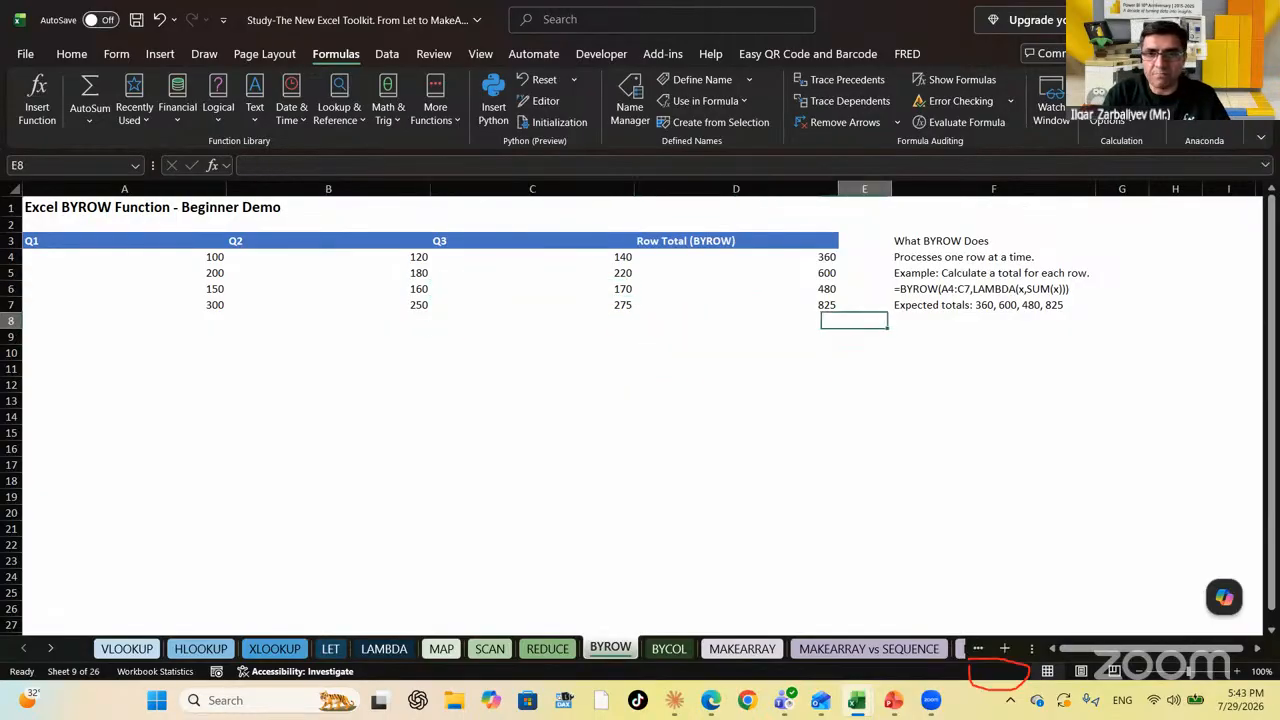
pyautogui.press('Left')
# Enter =BYROW(A4:C7,LAMBDA(X,MAX(X))) in D10 to spill row maximums 140, 220, 170, 300
pyautogui.press('Down')
pyautogui.press('Down')
pyautogui.write('=')
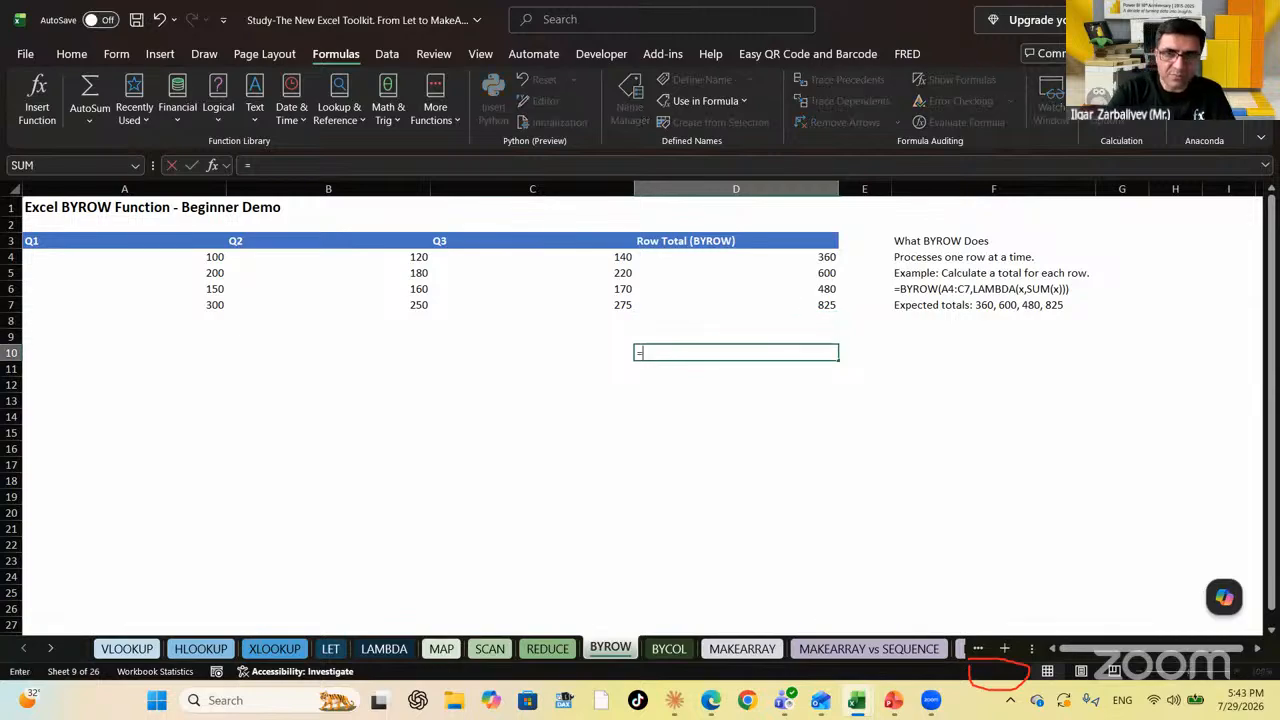
pyautogui.write('byro')
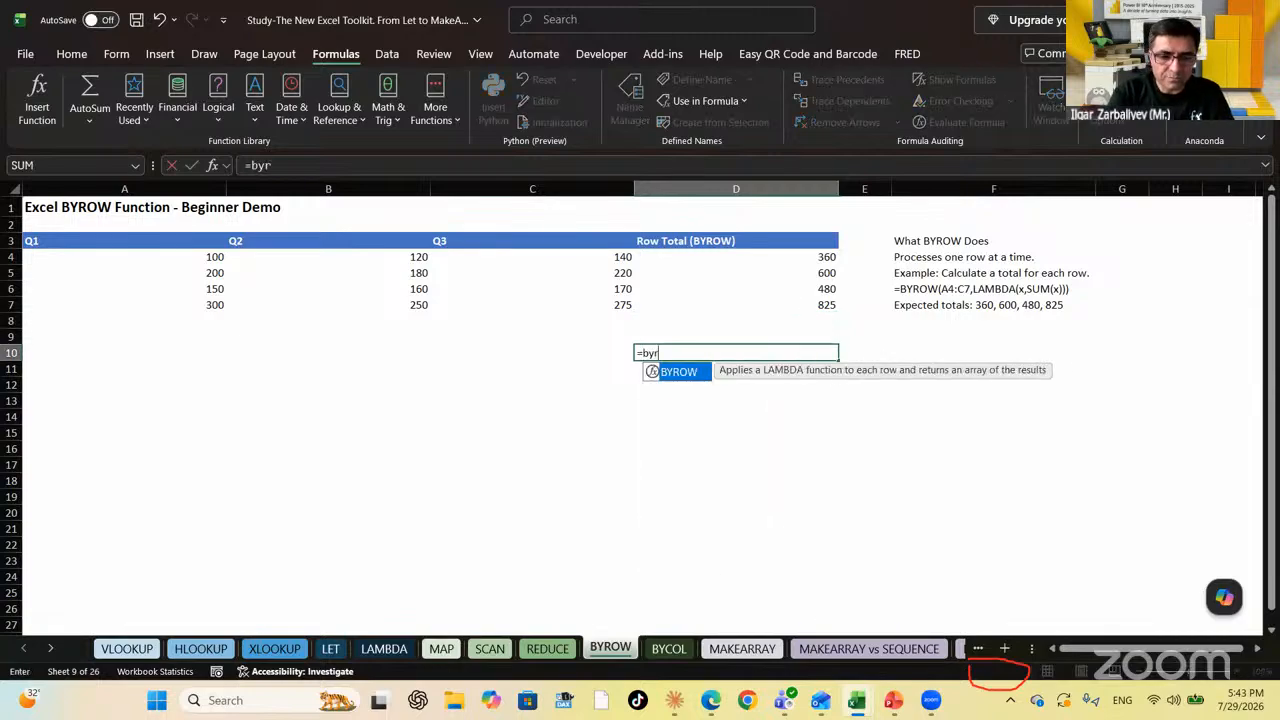
pyautogui.press('Tab')
pyautogui.press('Left')
pyautogui.press('Left')
pyautogui.press('Left')
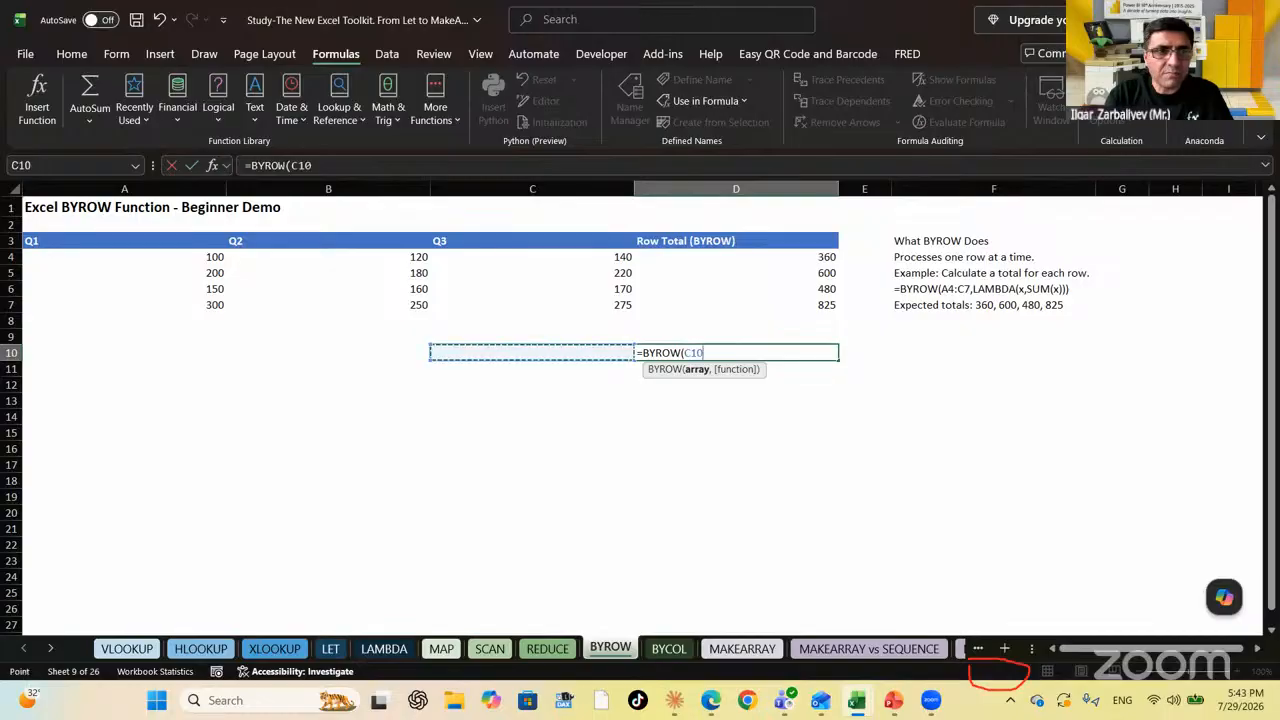
pyautogui.press('Up')
pyautogui.press('Up')
pyautogui.press('Up')
pyautogui.press('Up')
pyautogui.press('Up')
pyautogui.press('Up')
pyautogui.hotkey('shift', 'Right')
pyautogui.hotkey('shift', 'Right')
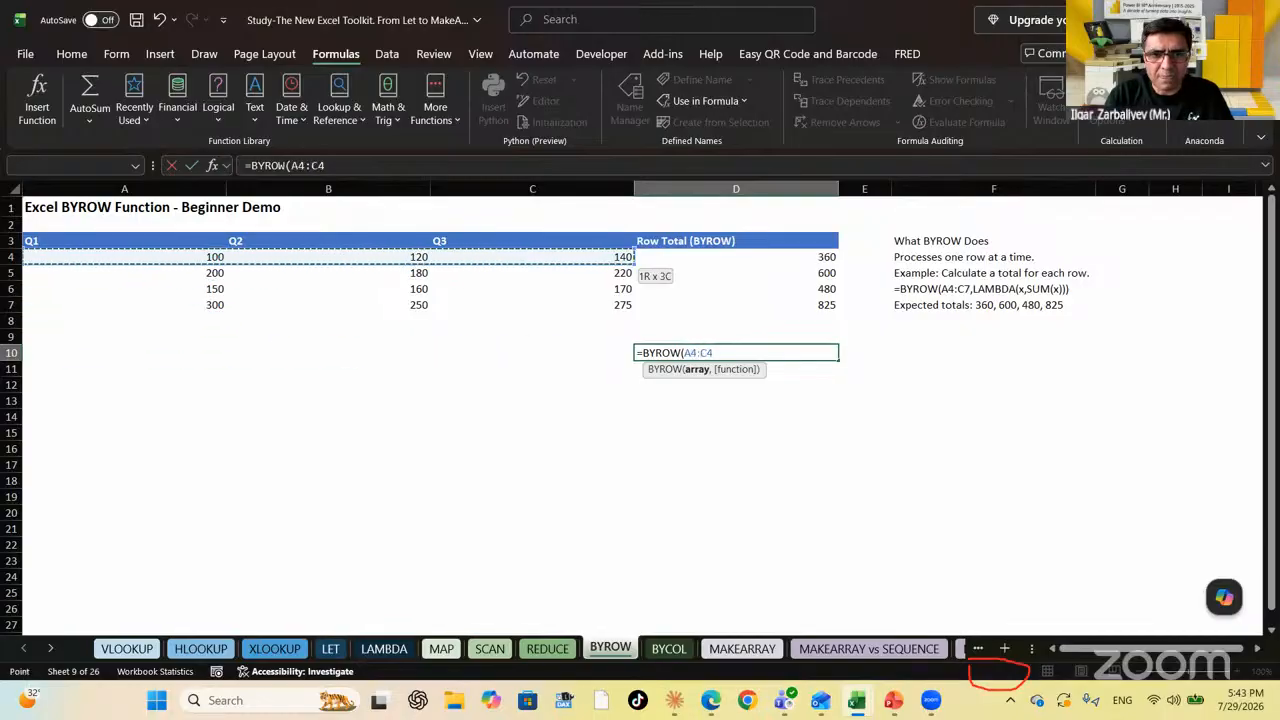
pyautogui.hotkey('shift', 'Down')
pyautogui.hotkey('shift', 'Down')
pyautogui.hotkey('shift', 'Down')
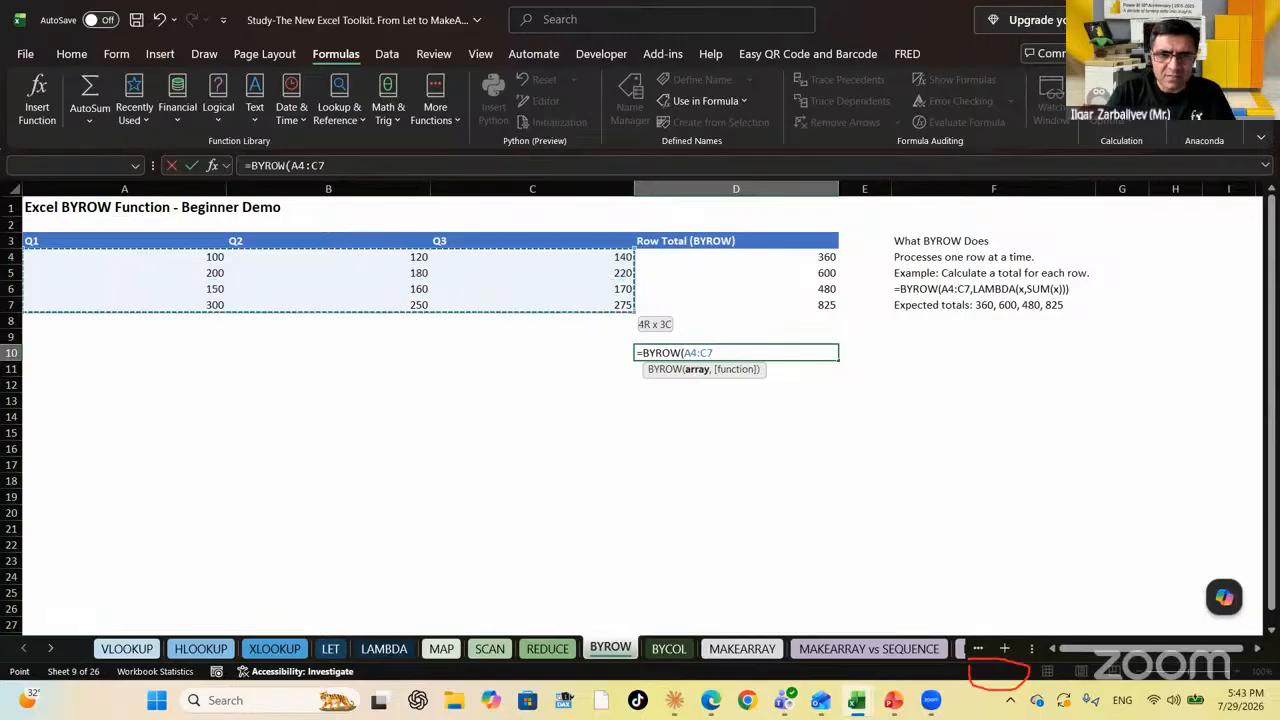
pyautogui.write(',LAMBDA(')
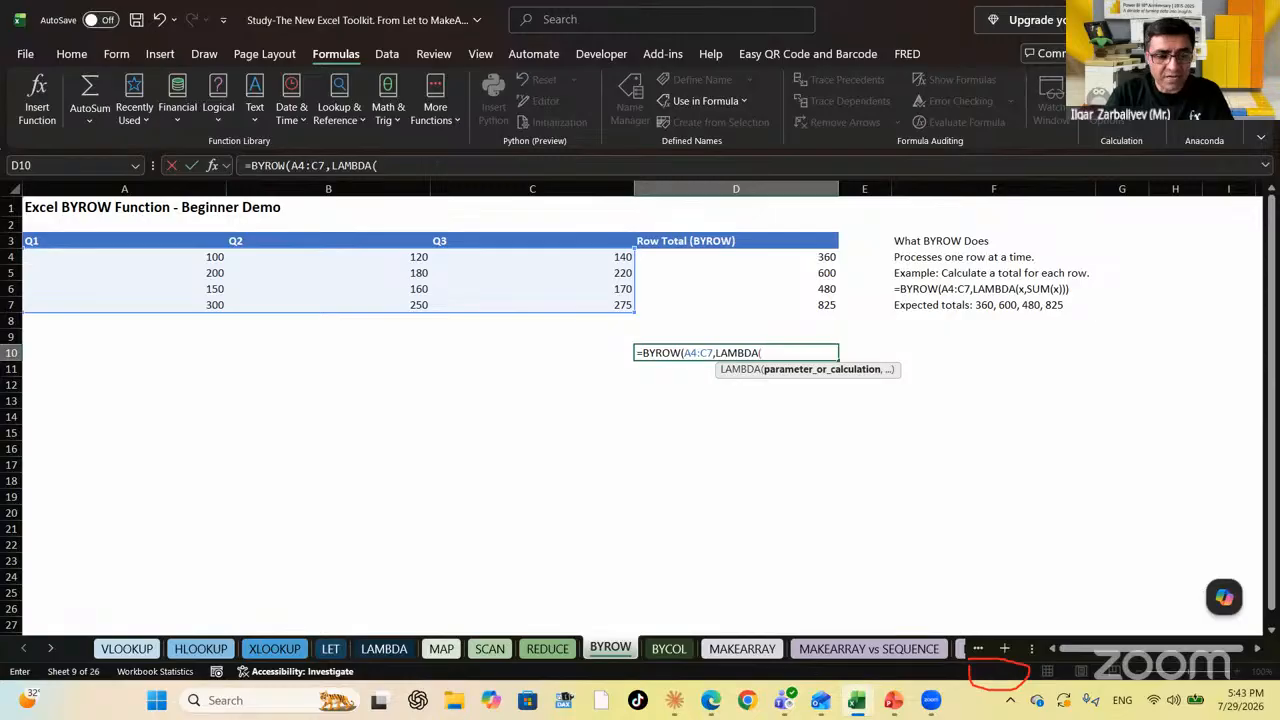
pyautogui.write('X,')
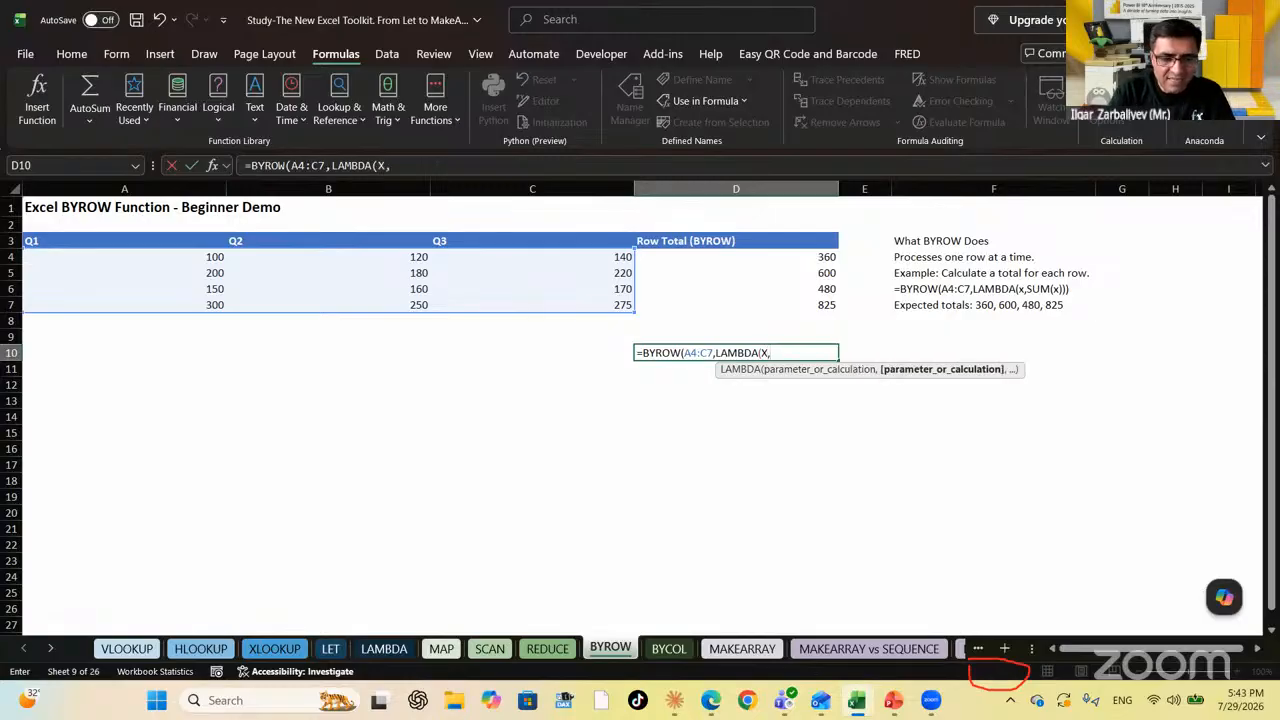
pyautogui.write('MAX(X')
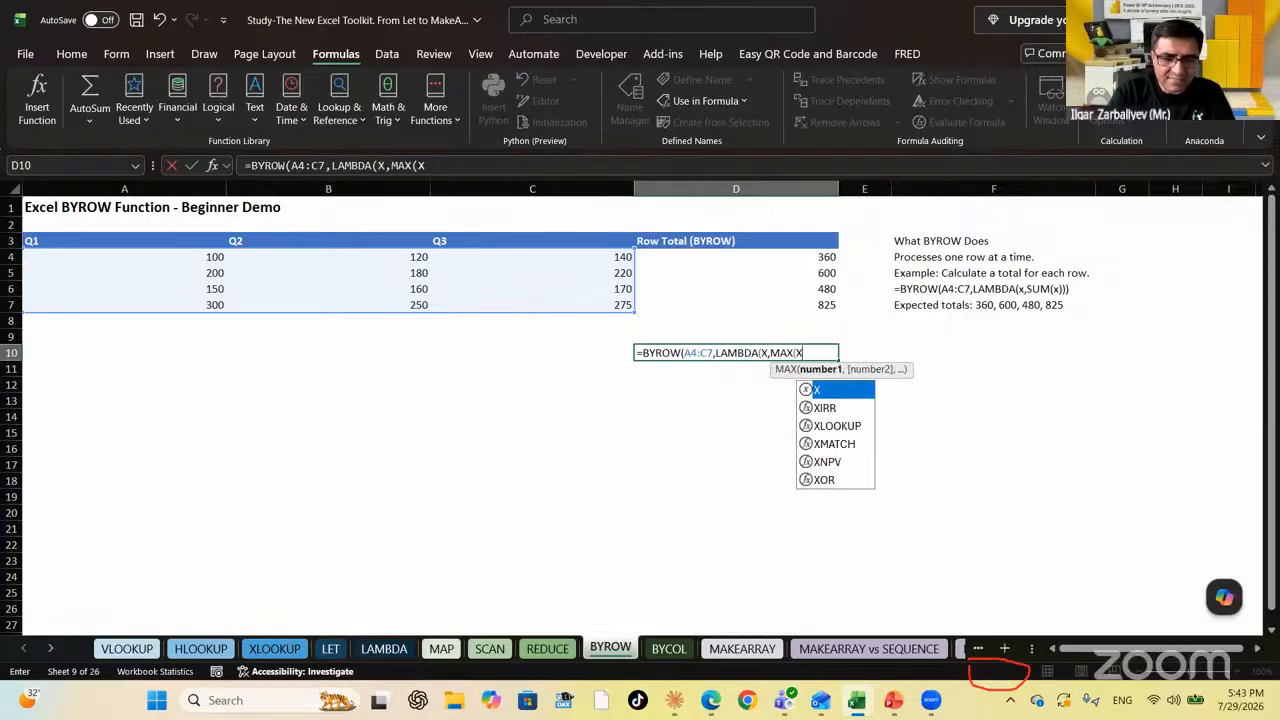
pyautogui.write(')))')
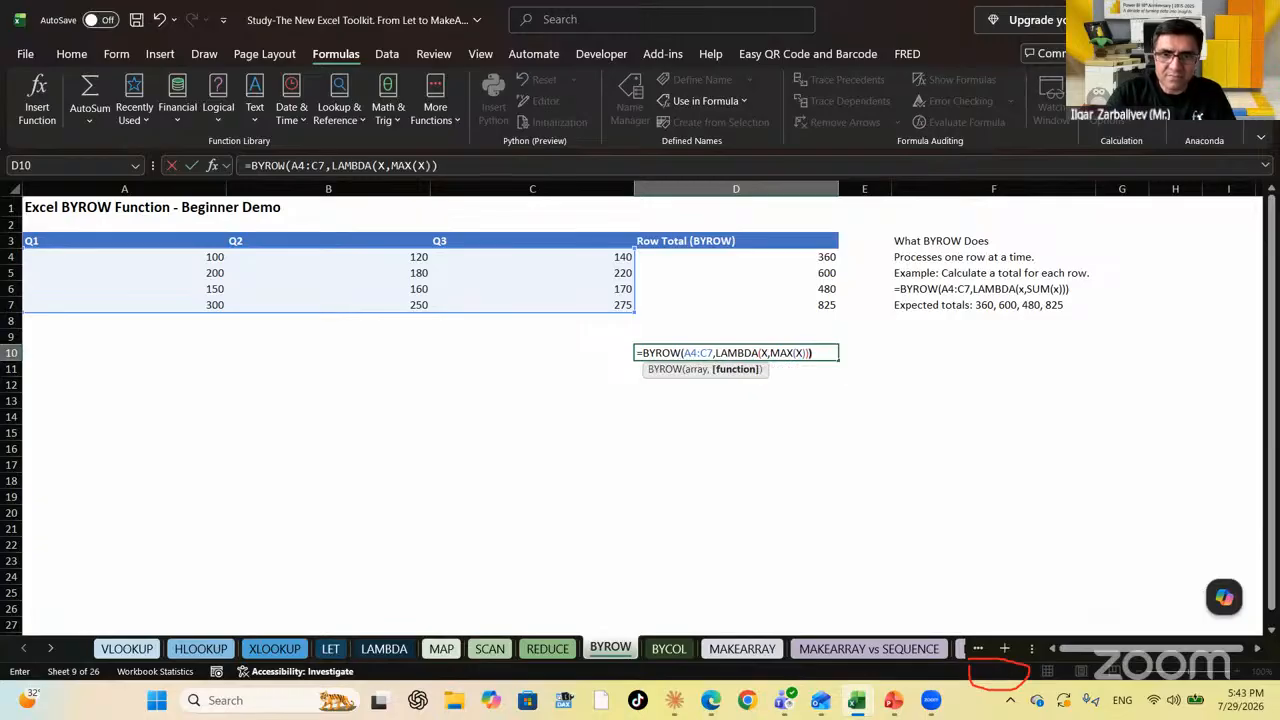
pyautogui.press('Return')
# Copy F6 into F10 and change it to =FORMULATEXT(D10)
pyautogui.press('Up')
pyautogui.press('Right')
pyautogui.press('Right')
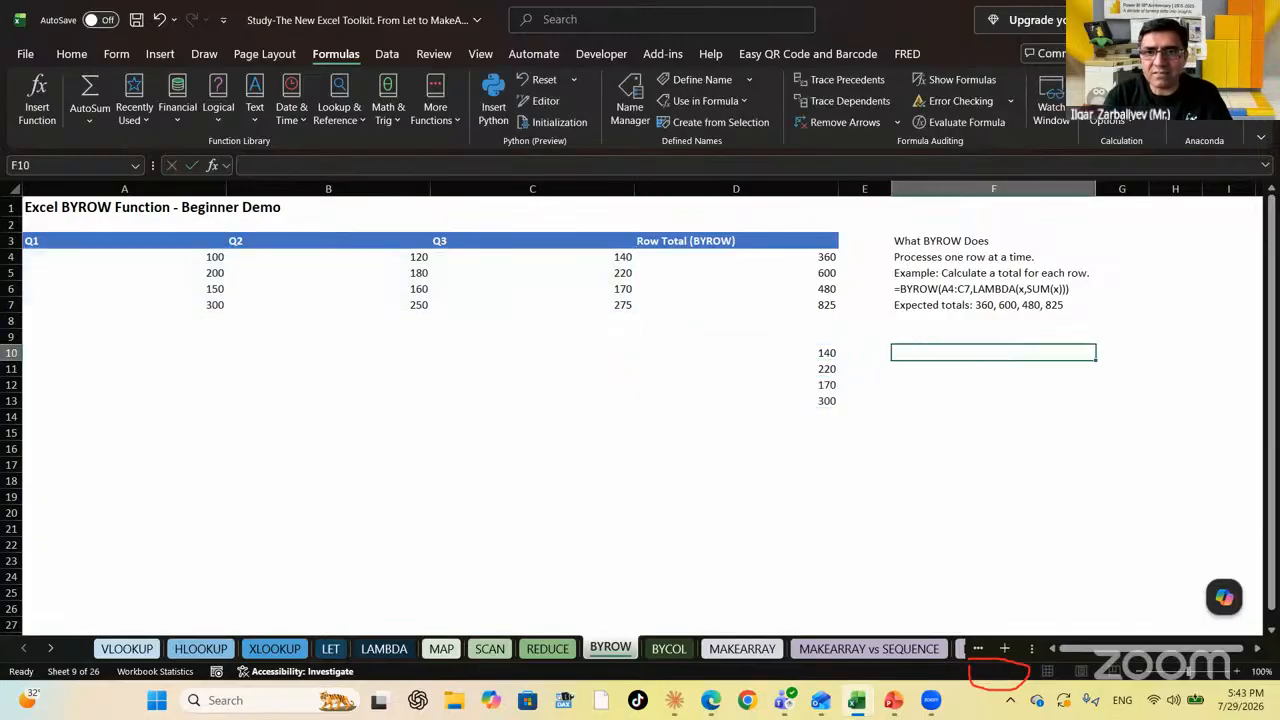
pyautogui.press('Up')
pyautogui.press('Up')
pyautogui.press('Up')
pyautogui.press('Up')
pyautogui.hotkey('ctrl', 'c')
pyautogui.press('Down')
pyautogui.press('Down')
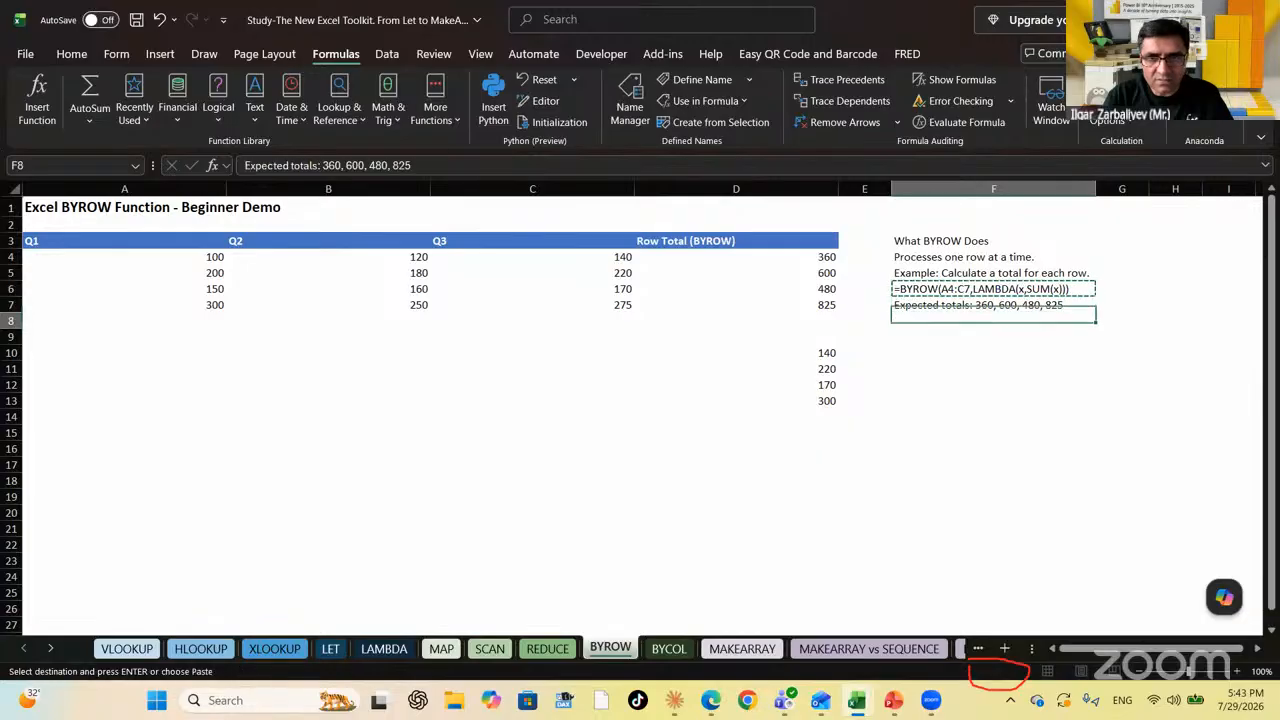
pyautogui.press('Down')
pyautogui.press('Down')
pyautogui.hotkey('ctrl', 'v')
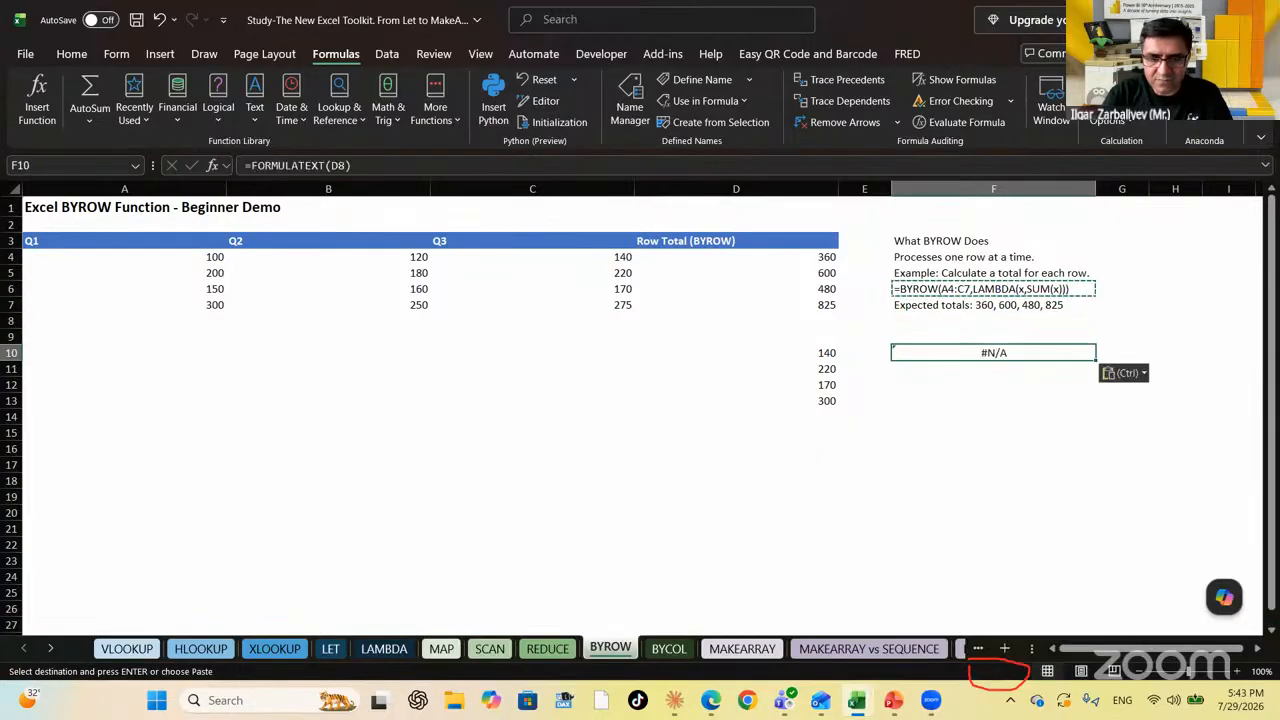
pyautogui.write('=form')
pyautogui.press('Tab')
pyautogui.press('Left')
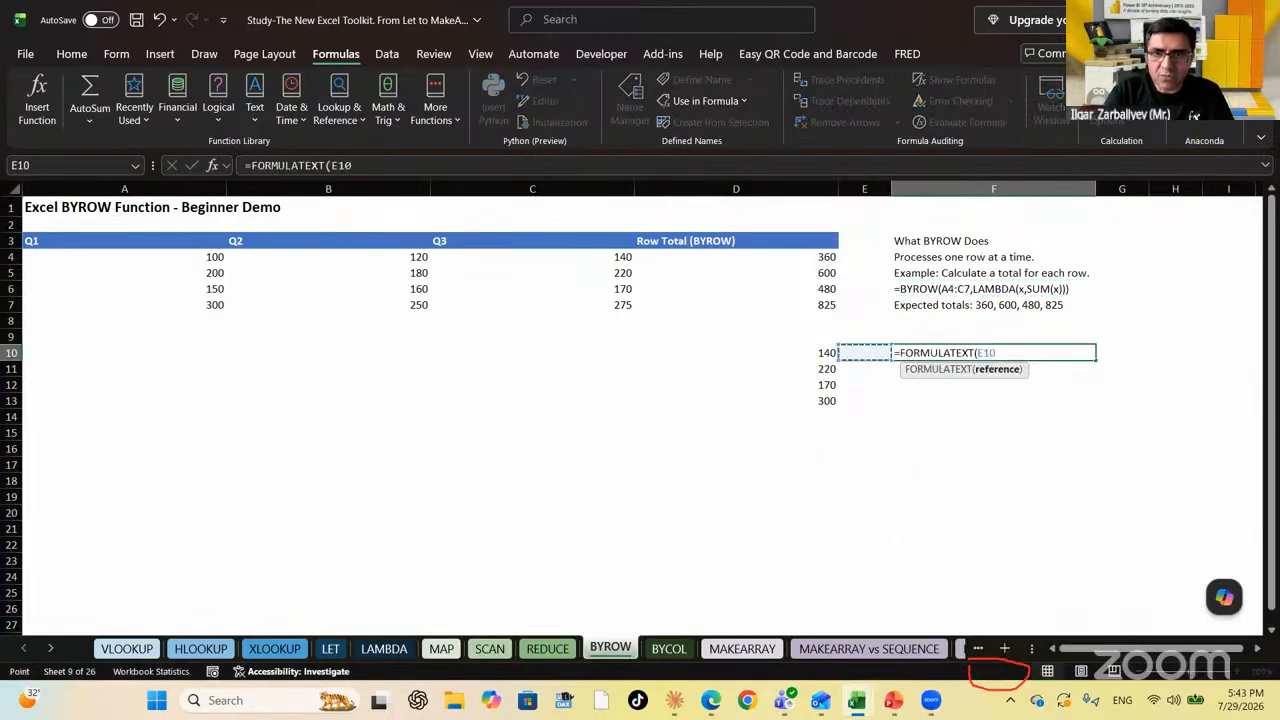
pyautogui.press('Left')
pyautogui.write(')')
pyautogui.hotkey('ctrl', 'Return')
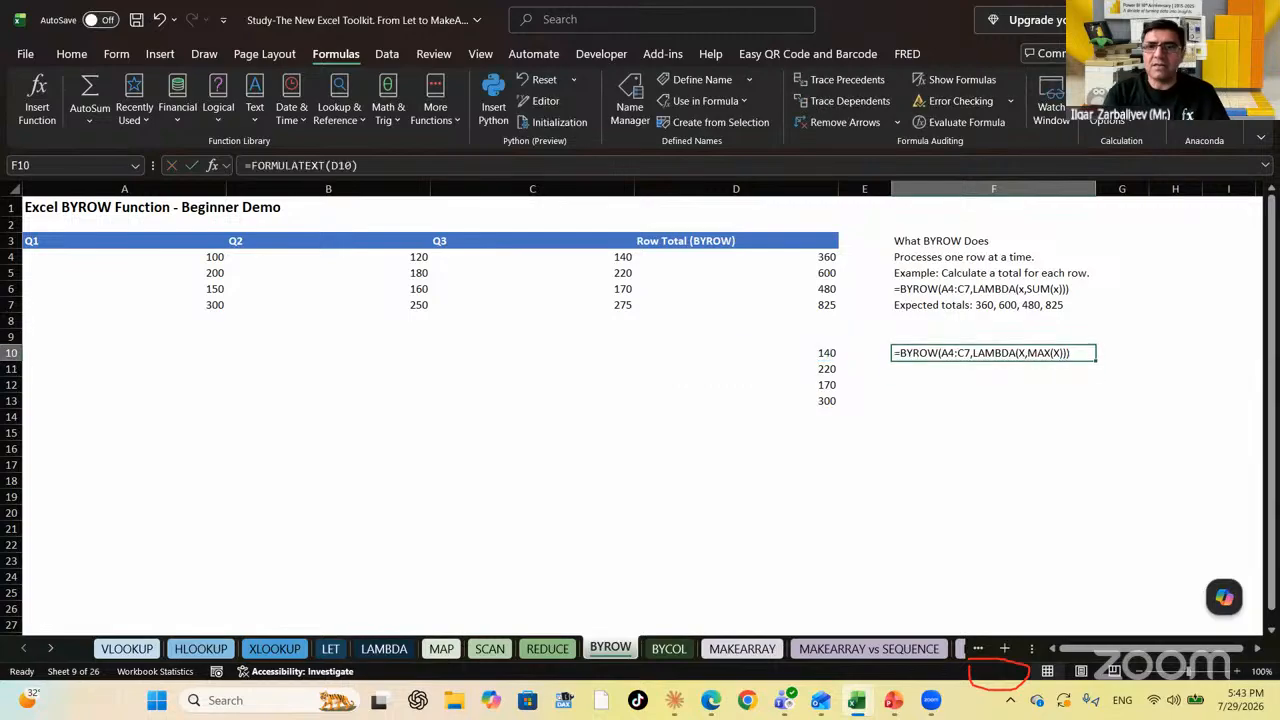
# Review the D10 row-maximum results, then move to the BYCOL sheet
pyautogui.press('Left')
pyautogui.press('Left')
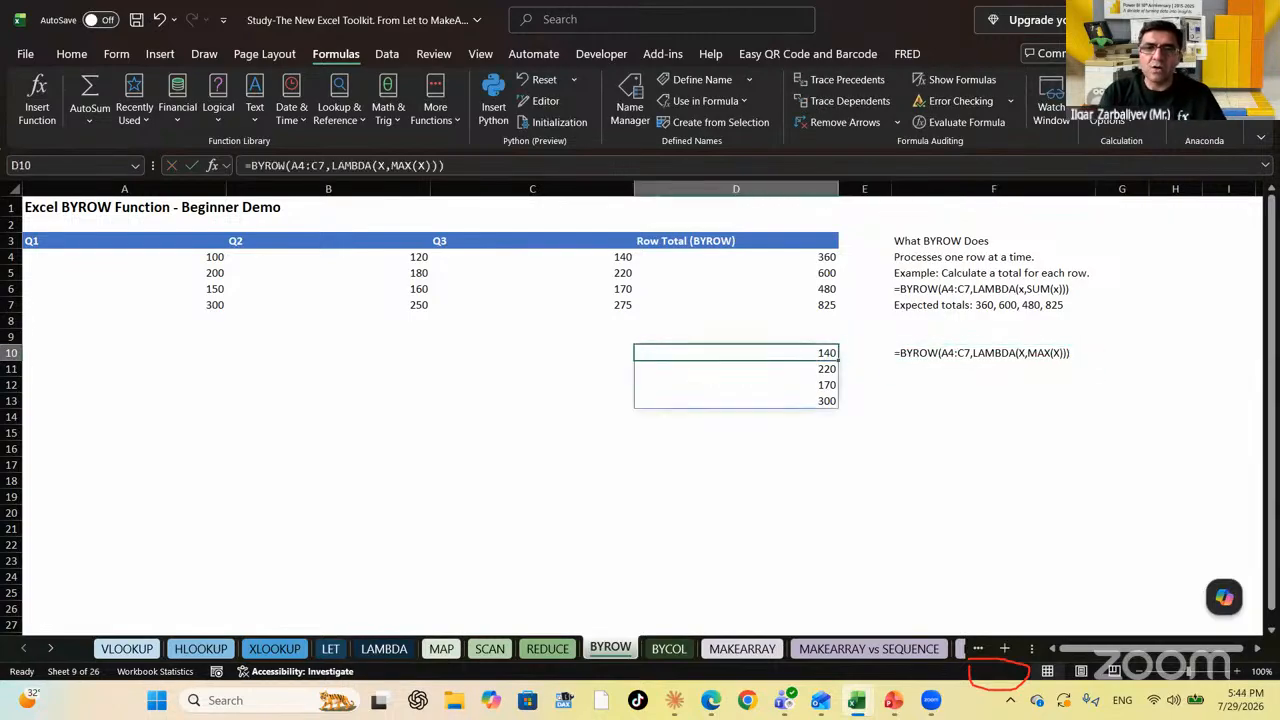
pyautogui.press('Up')
pyautogui.press('Up')
pyautogui.press('Up')
pyautogui.press('Up')
pyautogui.press('Up')
pyautogui.press('Down')
pyautogui.press('Down')
pyautogui.press('Down')
pyautogui.press('Down')
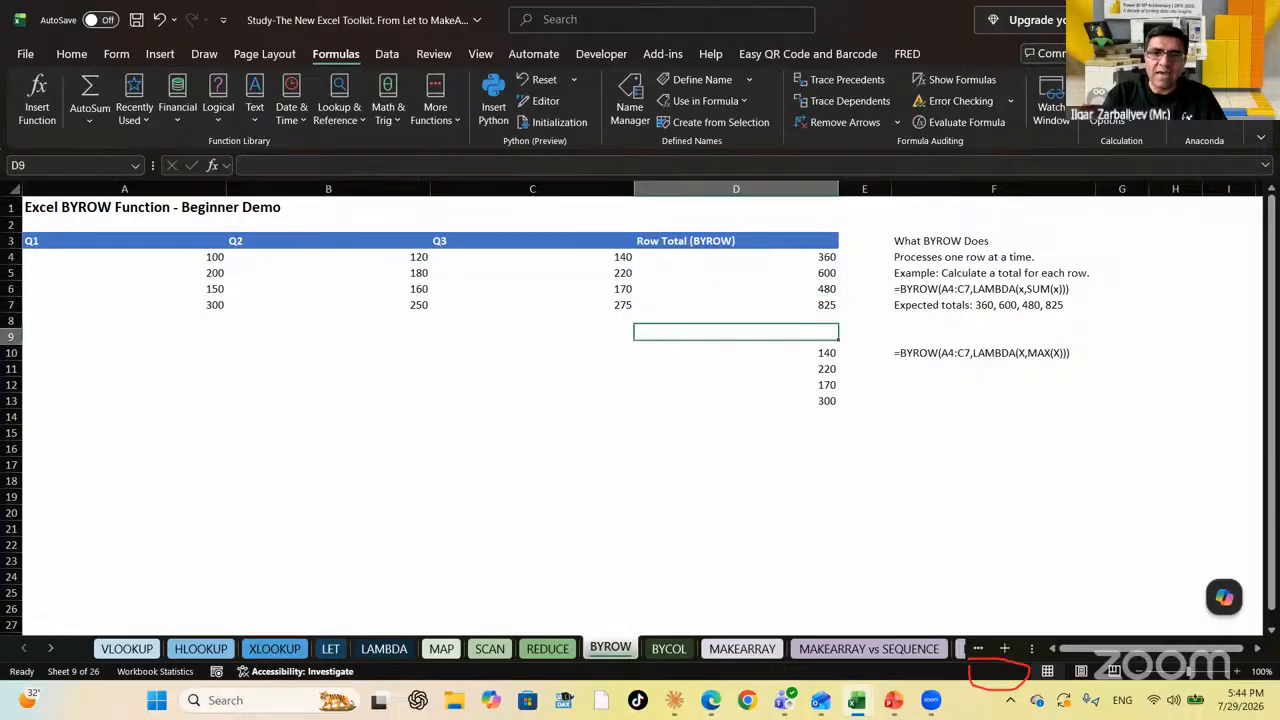
pyautogui.press('Down')
pyautogui.press('Right')
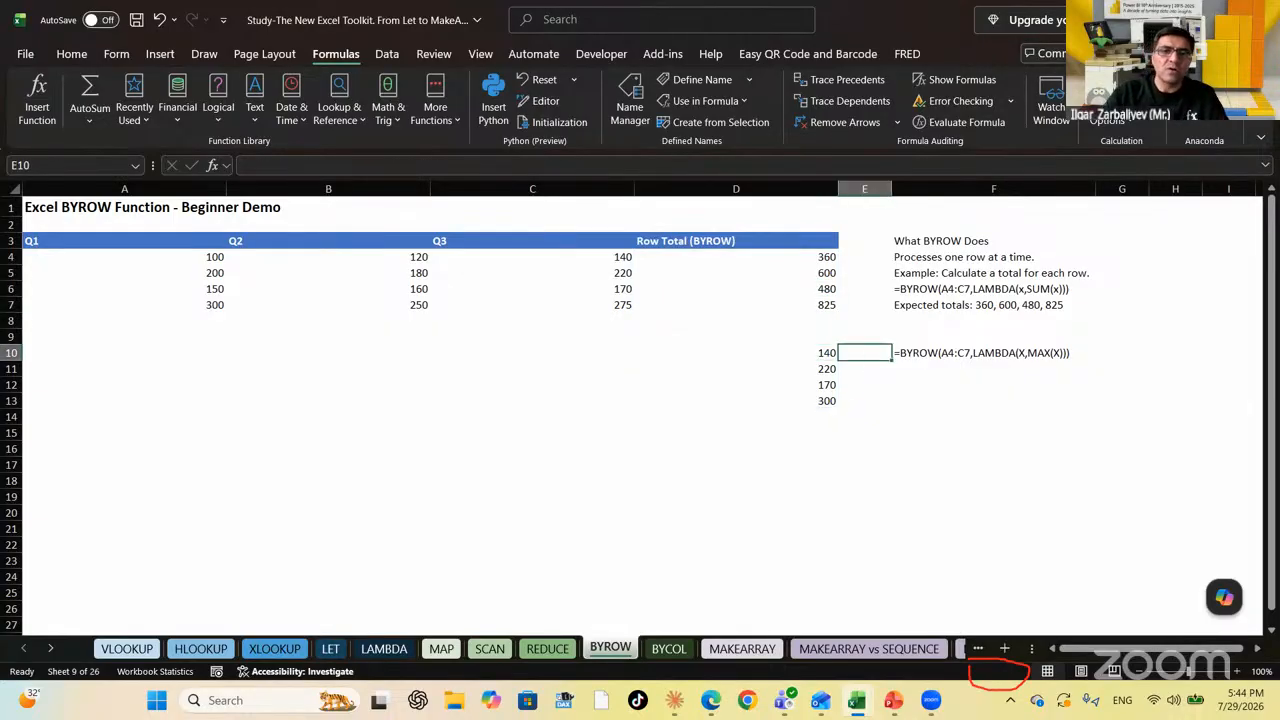
pyautogui.click(662, 648)
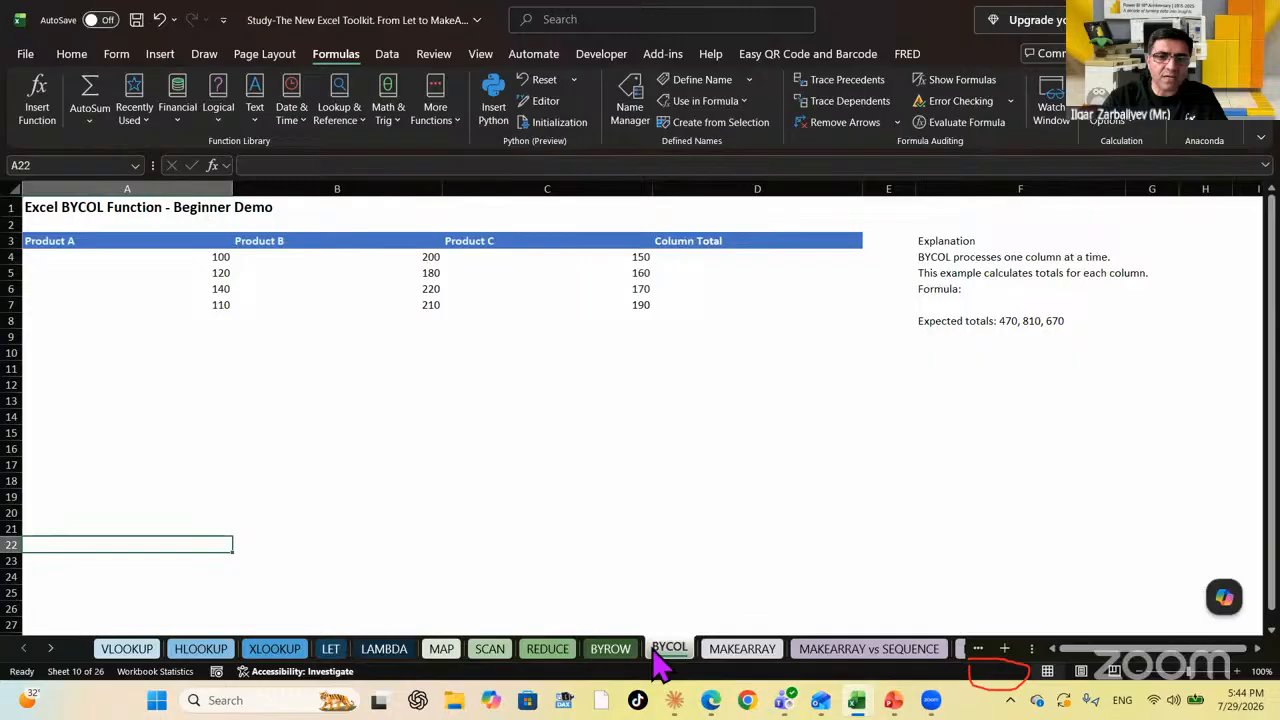
# Enter =FORMULATEXT(D4) in F7 under Formula:, which returns #N/A
pyautogui.click(950, 302)
pyautogui.write('=')
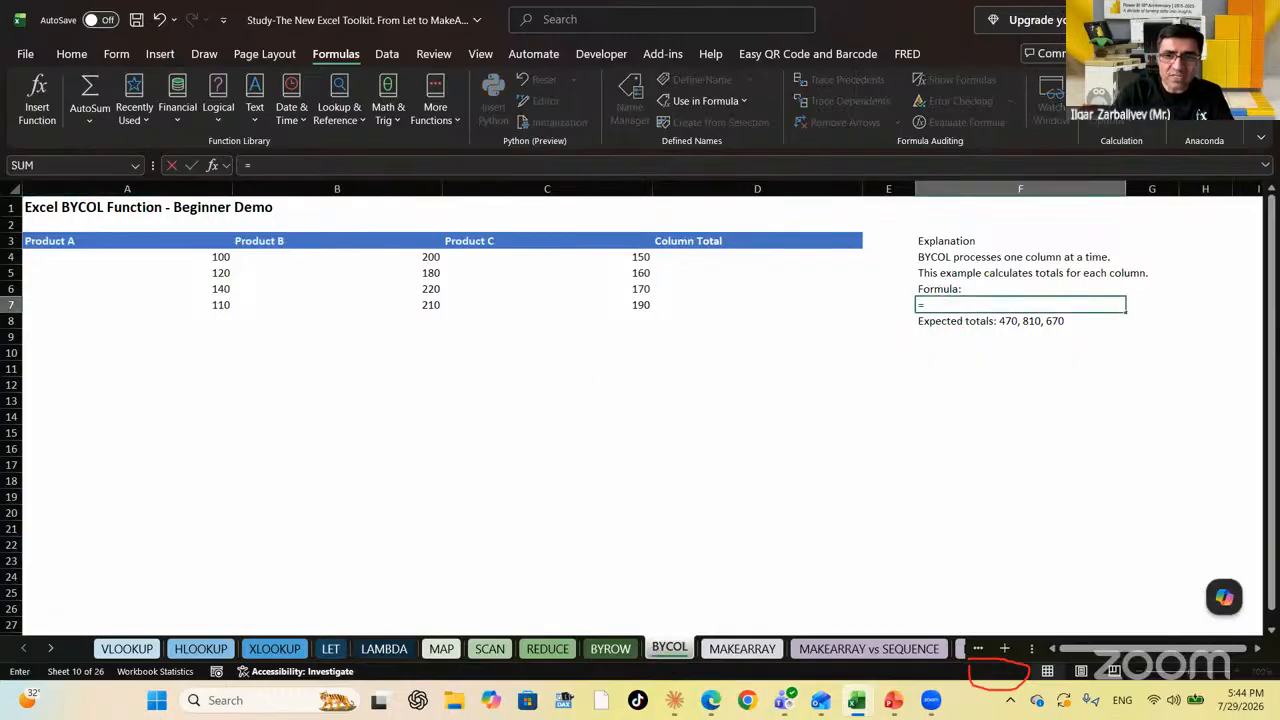
pyautogui.write('FORMU')
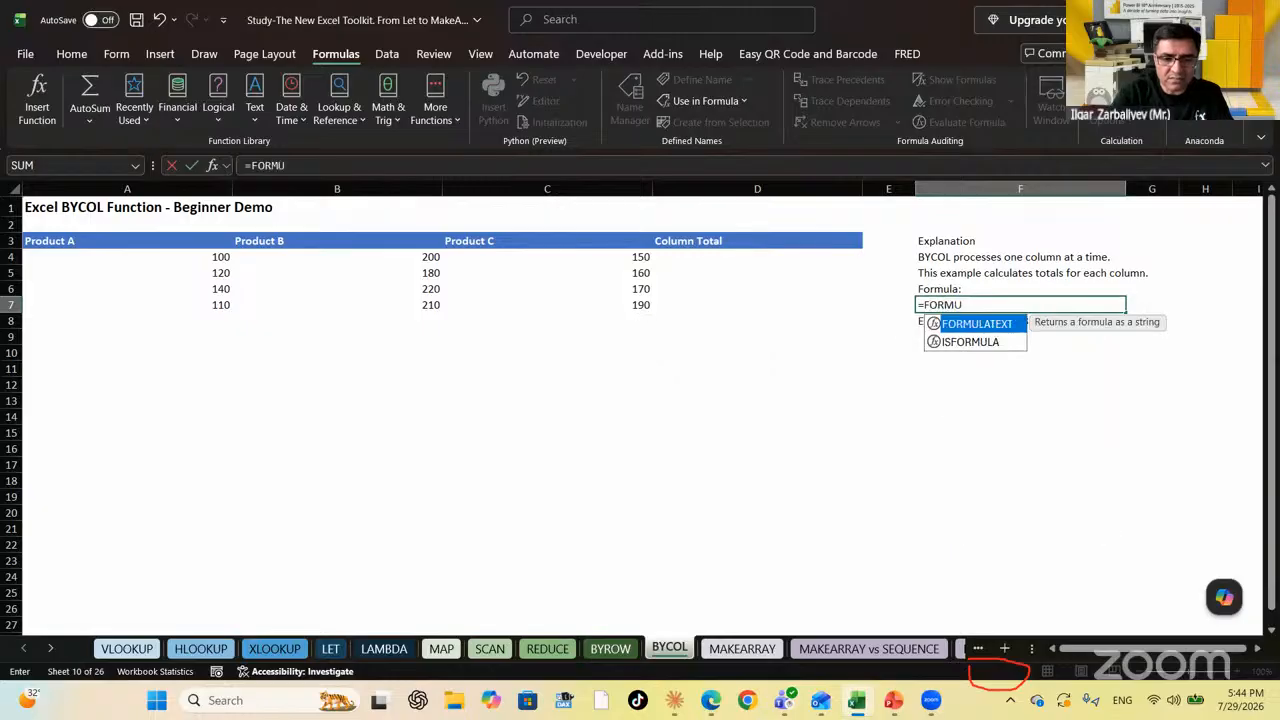
pyautogui.press('Tab')
pyautogui.press('Left')
pyautogui.press('Left')
pyautogui.press('Up')
pyautogui.press('Up')
pyautogui.press('Up')
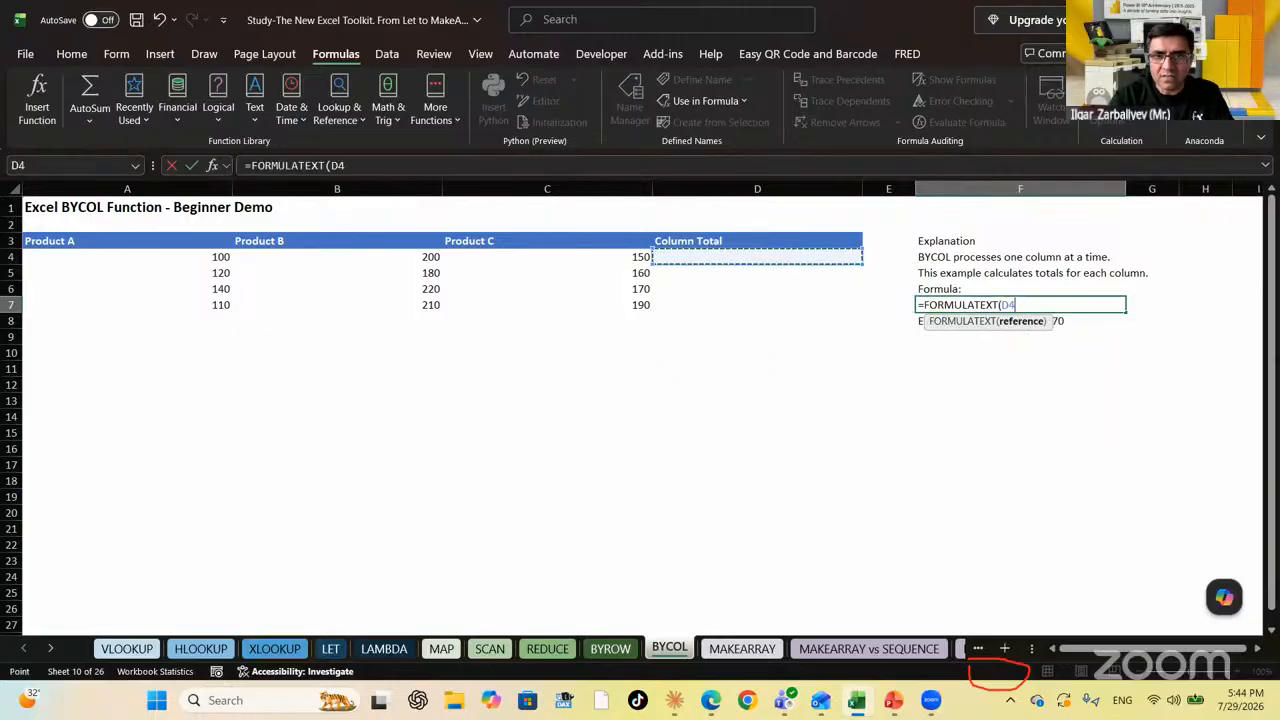
pyautogui.press('Return')
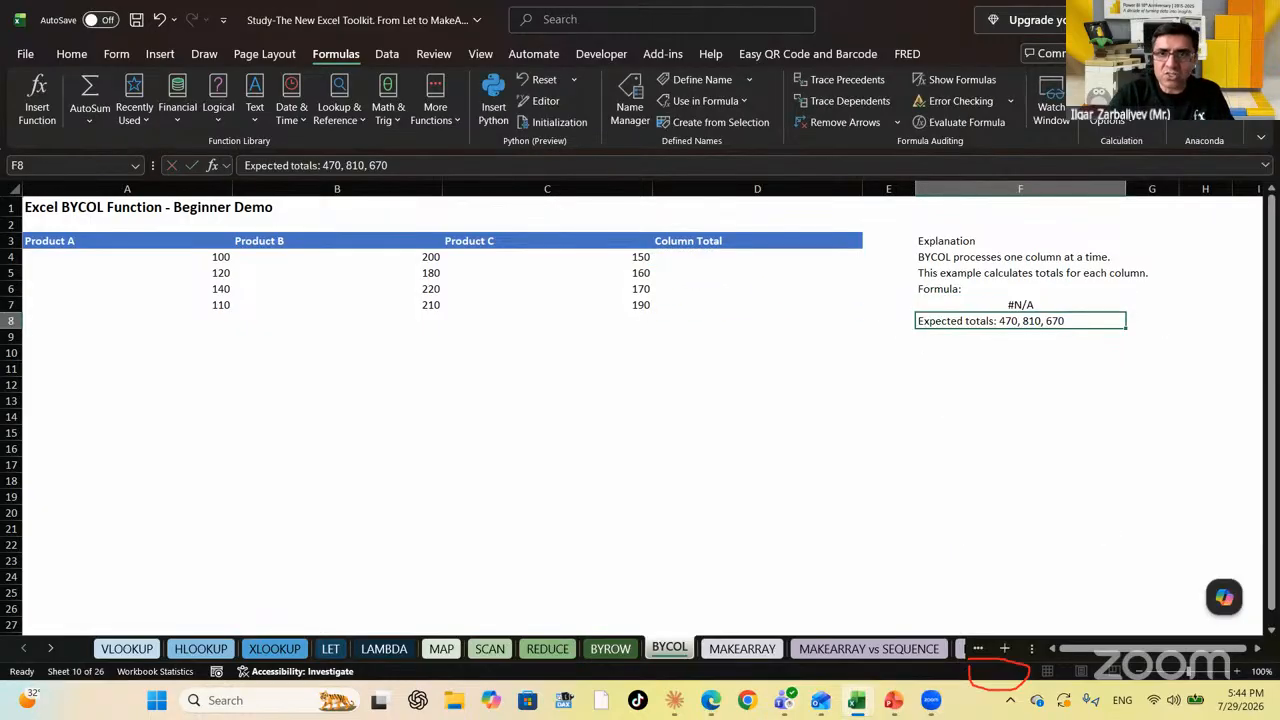
pyautogui.press('Up')
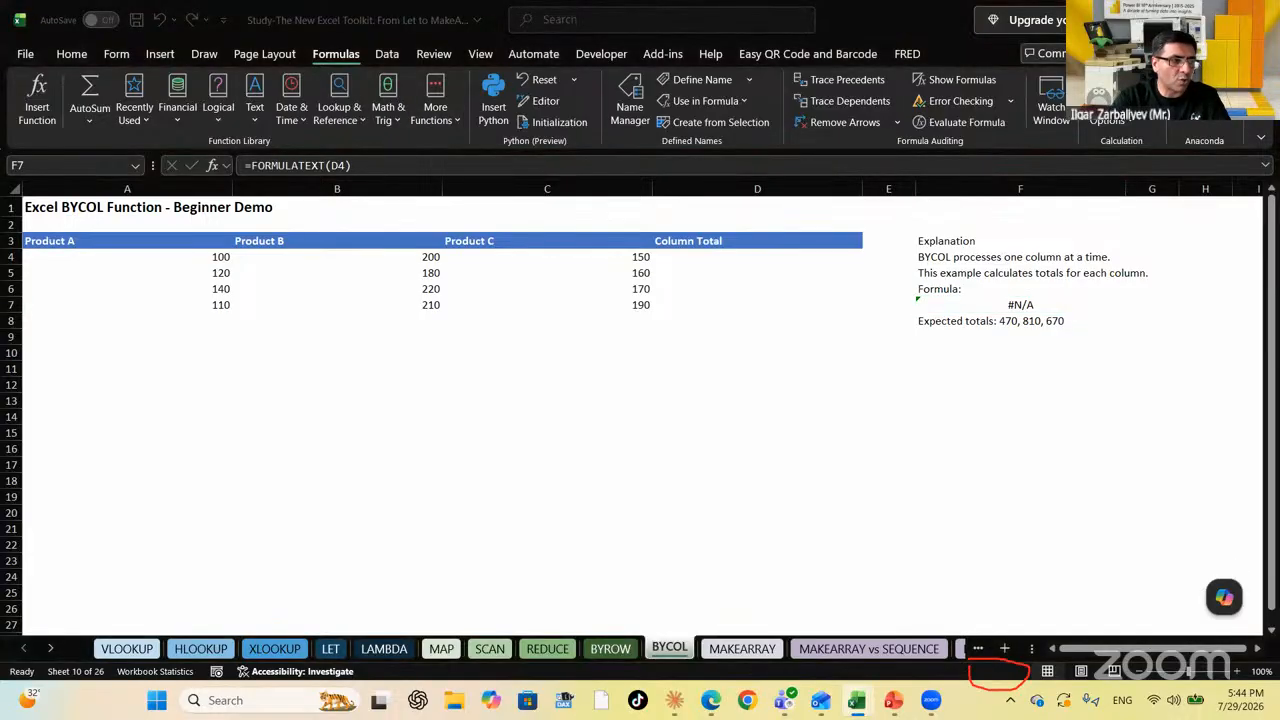
# Select the empty Column Total cells D4 and D6, then a cell below the product table
pyautogui.click(759, 261)
pyautogui.click(759, 261)
pyautogui.click(764, 288)
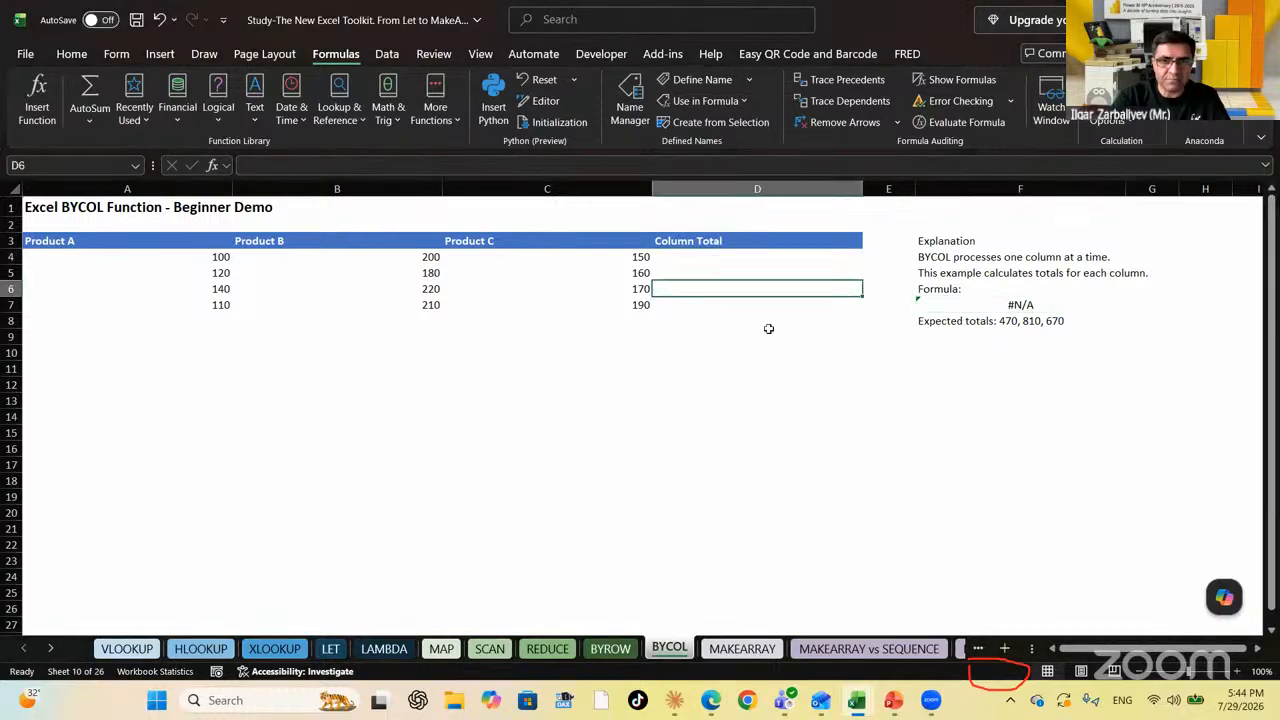
pyautogui.click(162, 351)
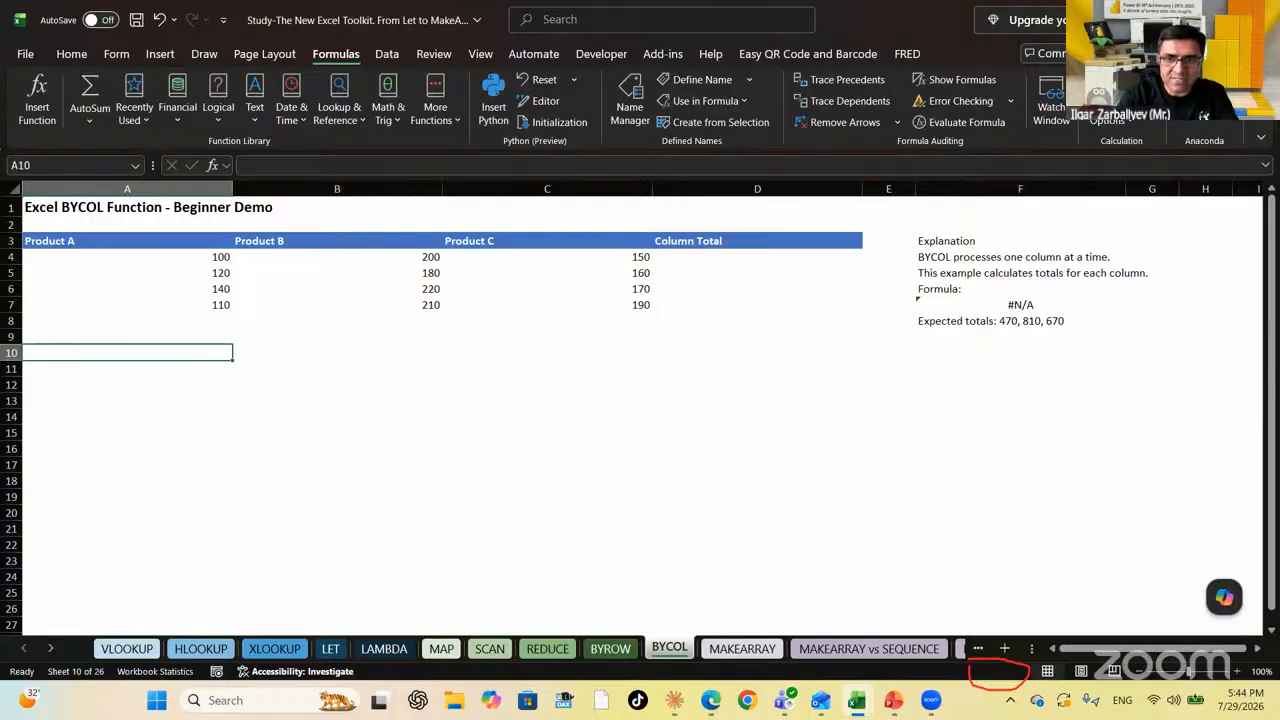
# Enter =BYCOL(A4:C7,LAMBDA(X, MIN(X))) in A10 to spill column minimums 100, 180, 150
pyautogui.write('=BYCO')
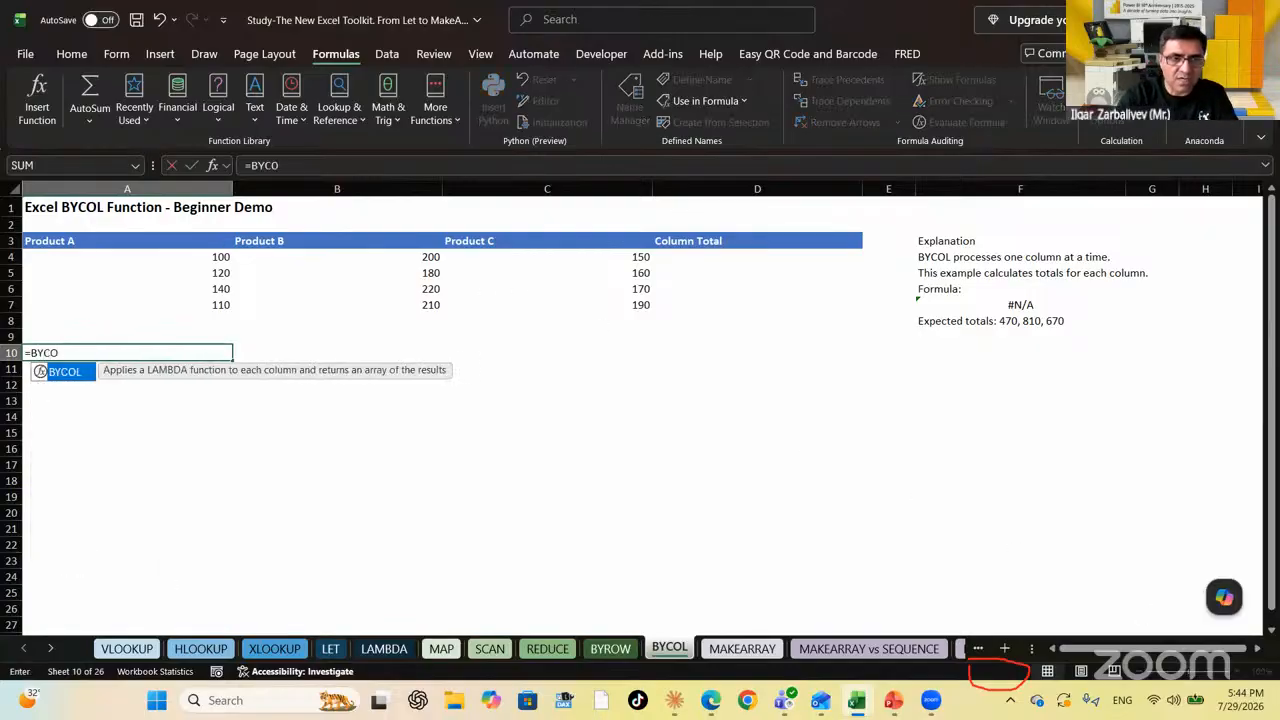
pyautogui.press('Tab')
pyautogui.press('Up')
pyautogui.press('Up')
pyautogui.press('Up')
pyautogui.press('Up')
pyautogui.press('Up')
pyautogui.press('Up')
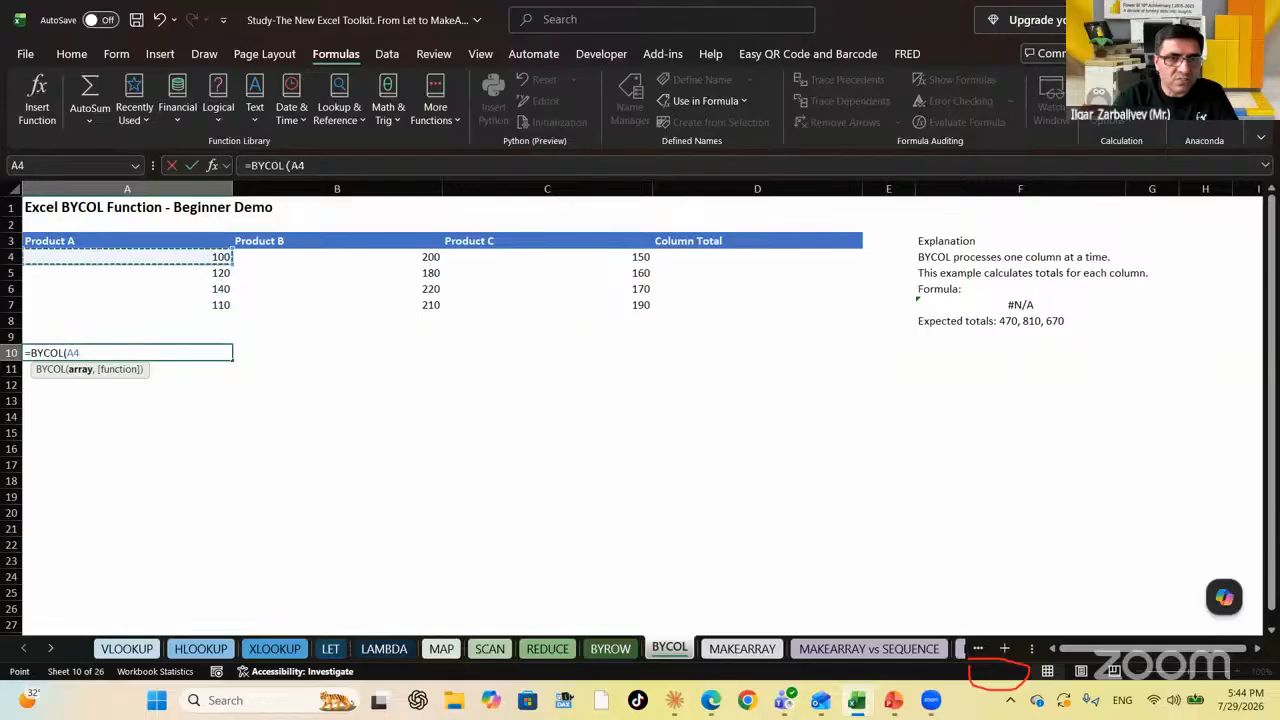
pyautogui.hotkey('shift', 'Right')
pyautogui.hotkey('shift', 'Right')
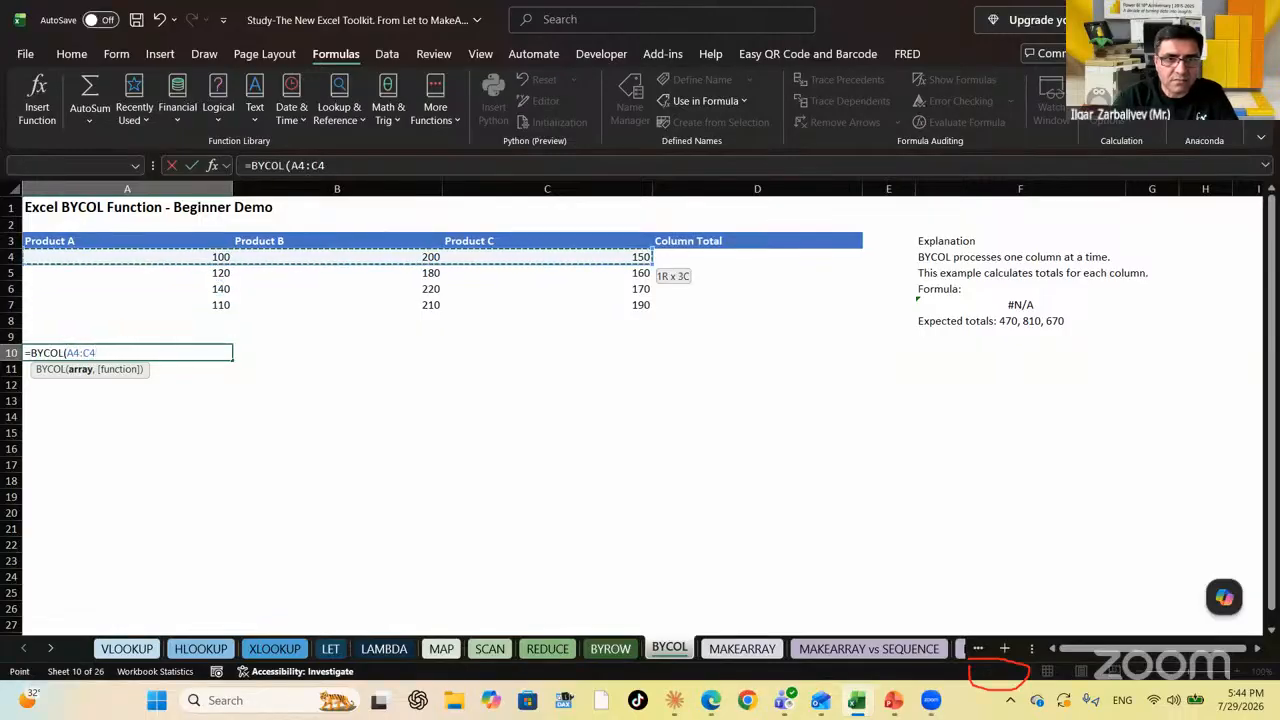
pyautogui.hotkey('shift', 'Down')
pyautogui.hotkey('shift', 'Down')
pyautogui.hotkey('shift', 'Down')
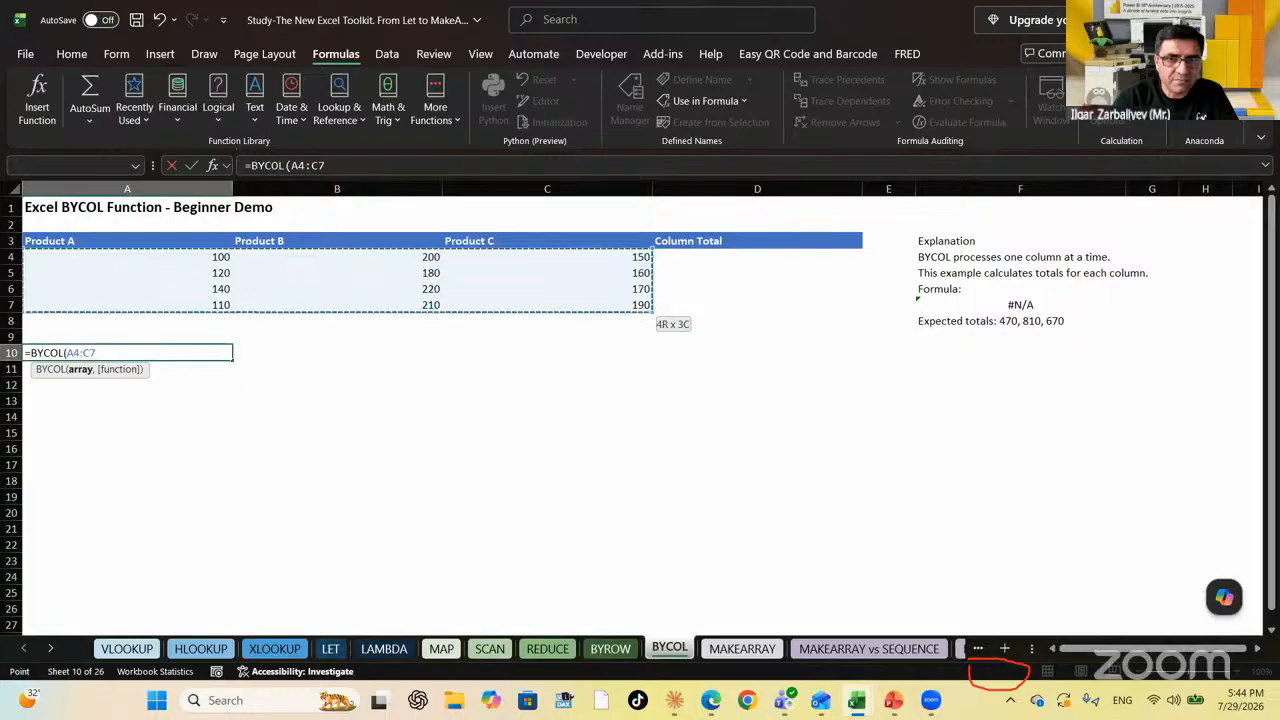
pyautogui.write(',LAMBDA(')
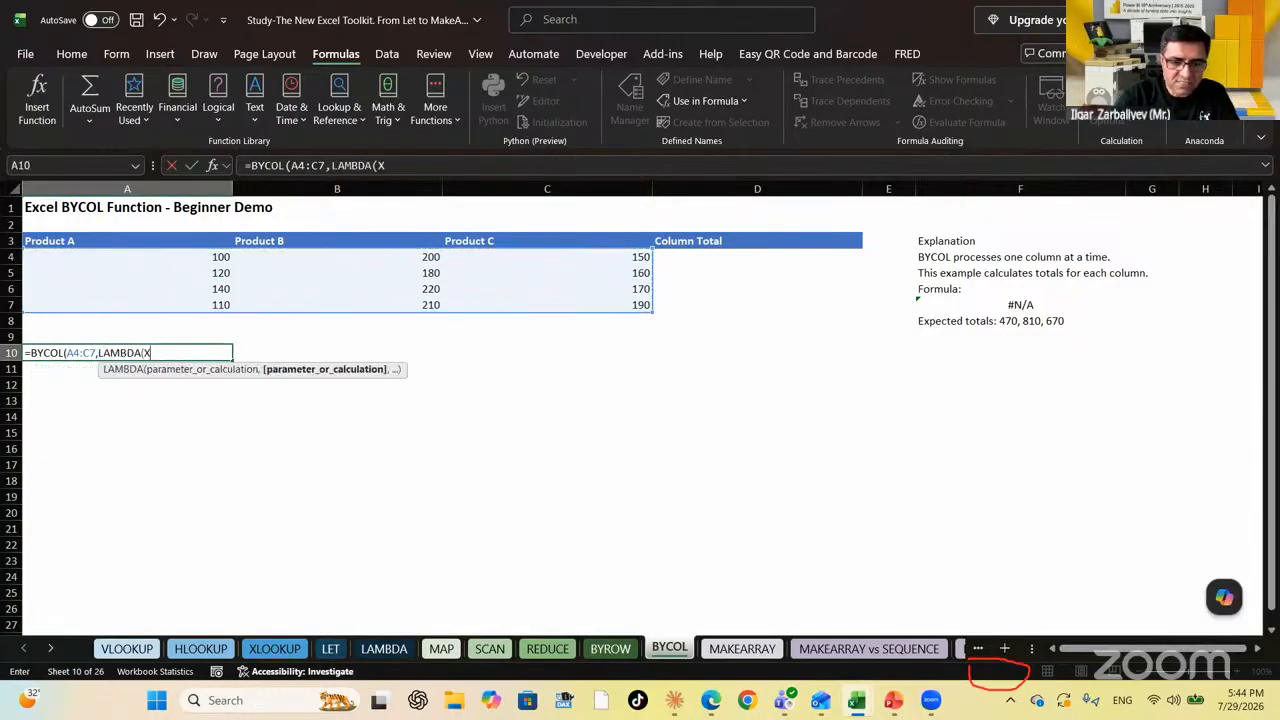
pyautogui.write('X, MIN(X')
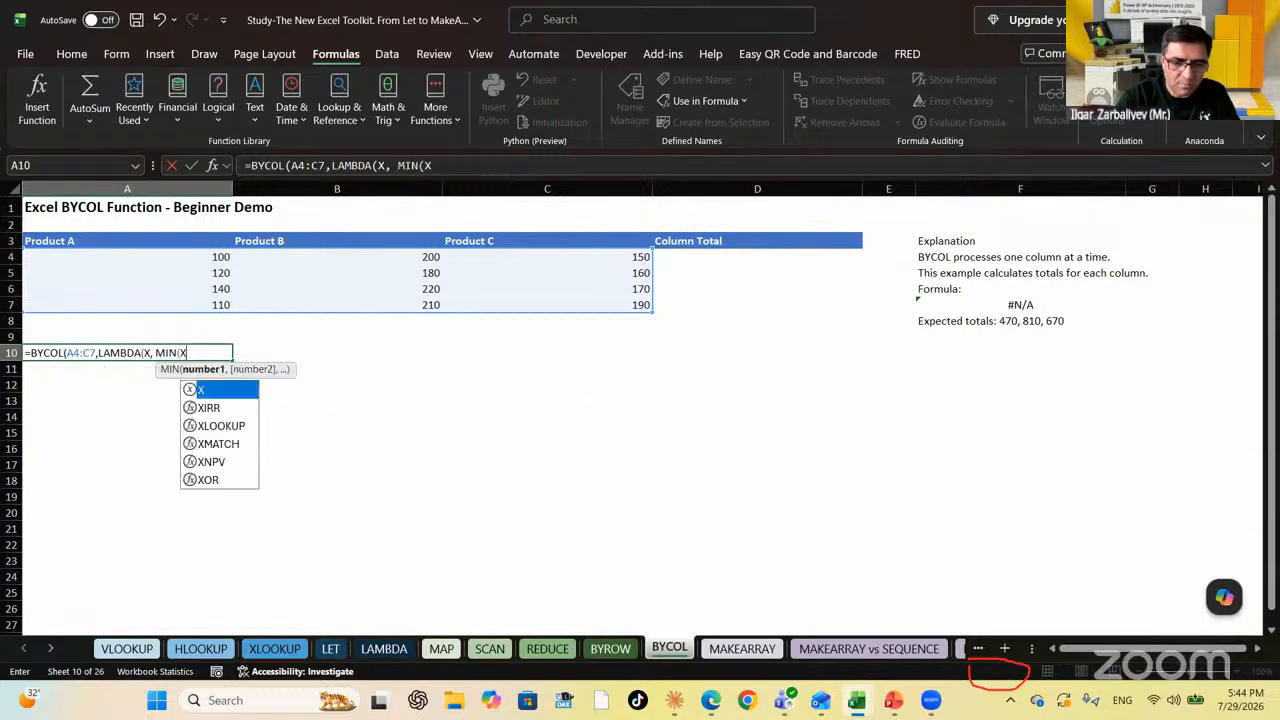
pyautogui.write(')))')
pyautogui.press('Return')
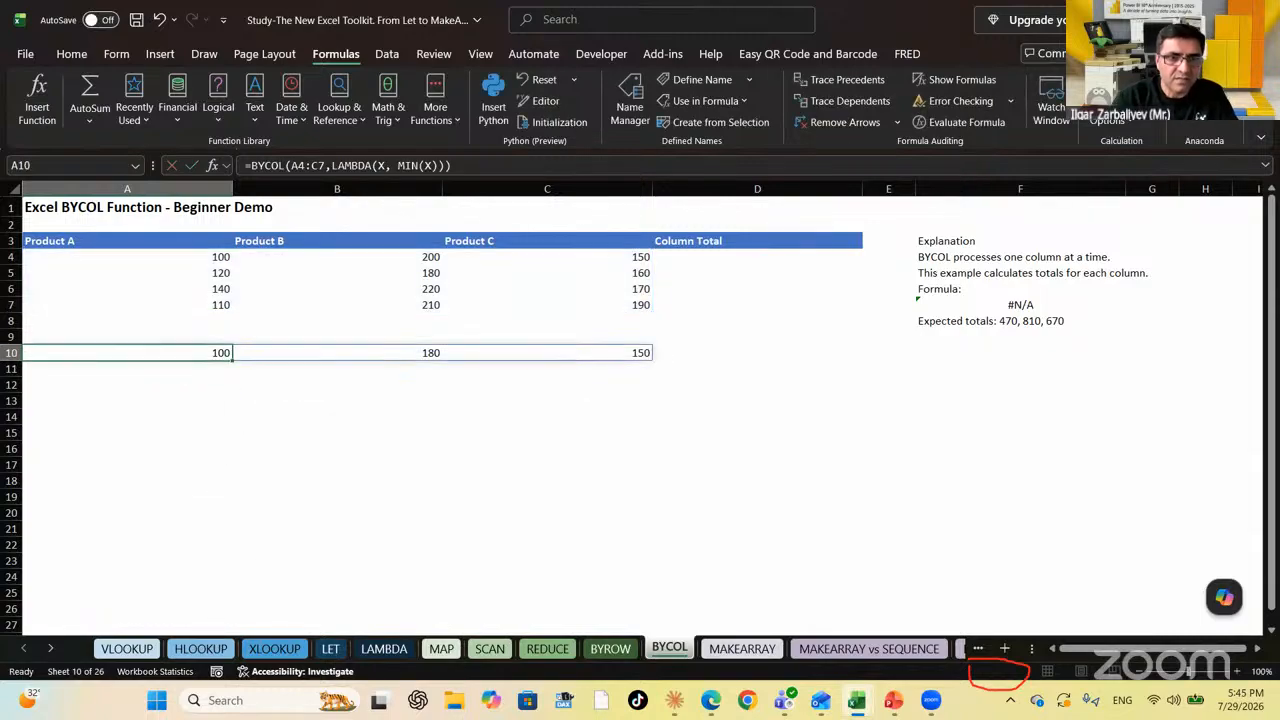
# Put =FORMULATEXT(A10) in F7 to show the BYCOL MIN formula under Formula:
pyautogui.press('Right')
pyautogui.press('Right')
pyautogui.press('Right')
pyautogui.press('Right')
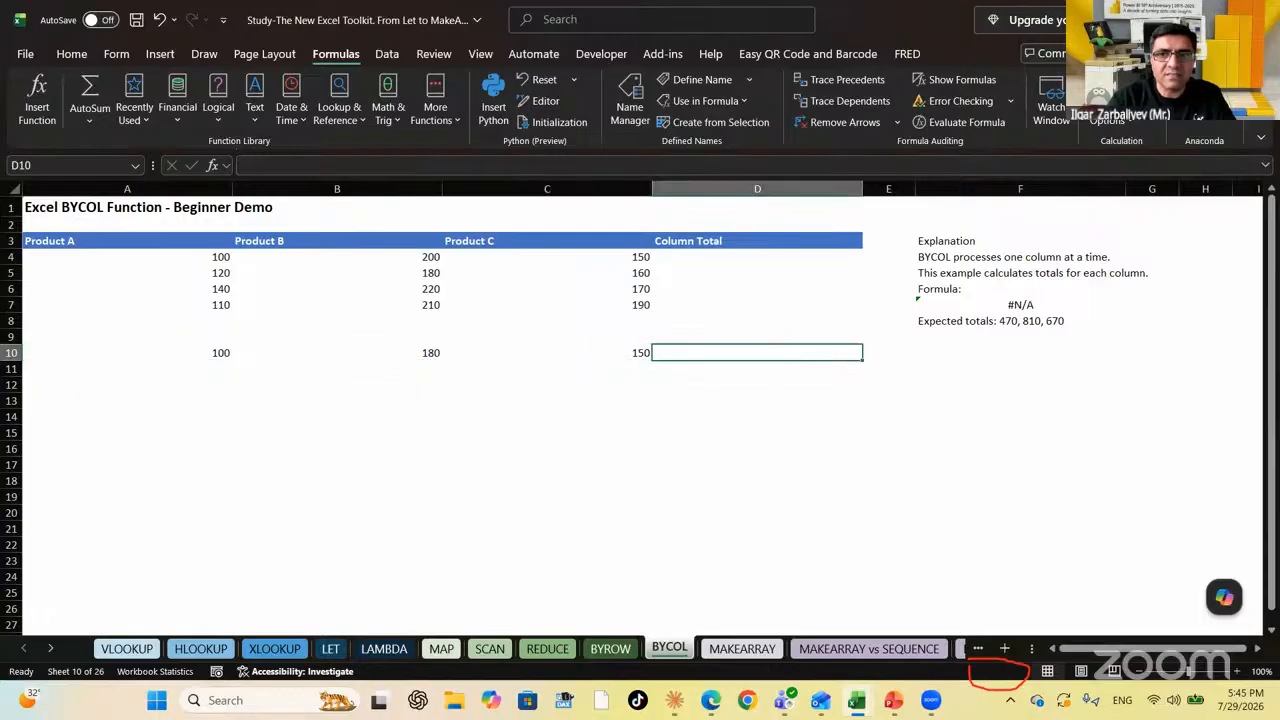
pyautogui.press('Left')
pyautogui.press('Left')
pyautogui.press('Left')
pyautogui.press('Left')
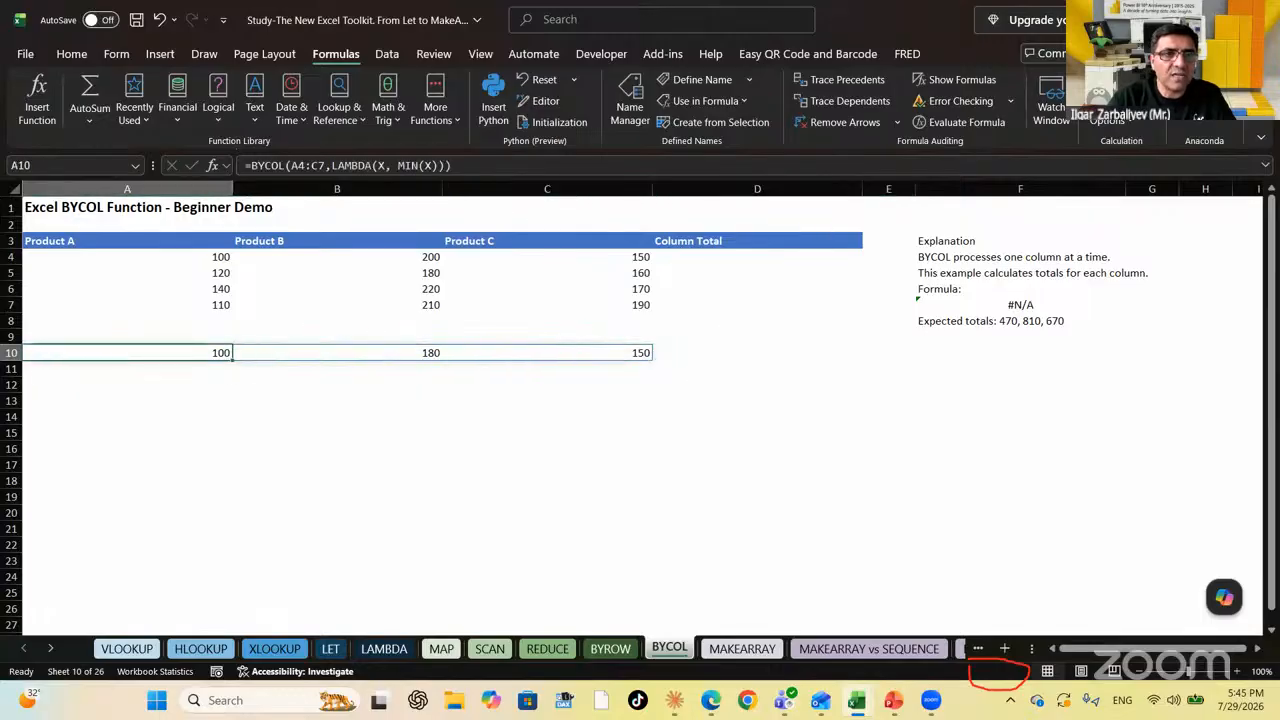
pyautogui.press('Right')
pyautogui.press('Right')
pyautogui.press('Right')
pyautogui.press('Right')
pyautogui.press('Right')
pyautogui.press('Up')
pyautogui.press('Up')
pyautogui.press('Up')
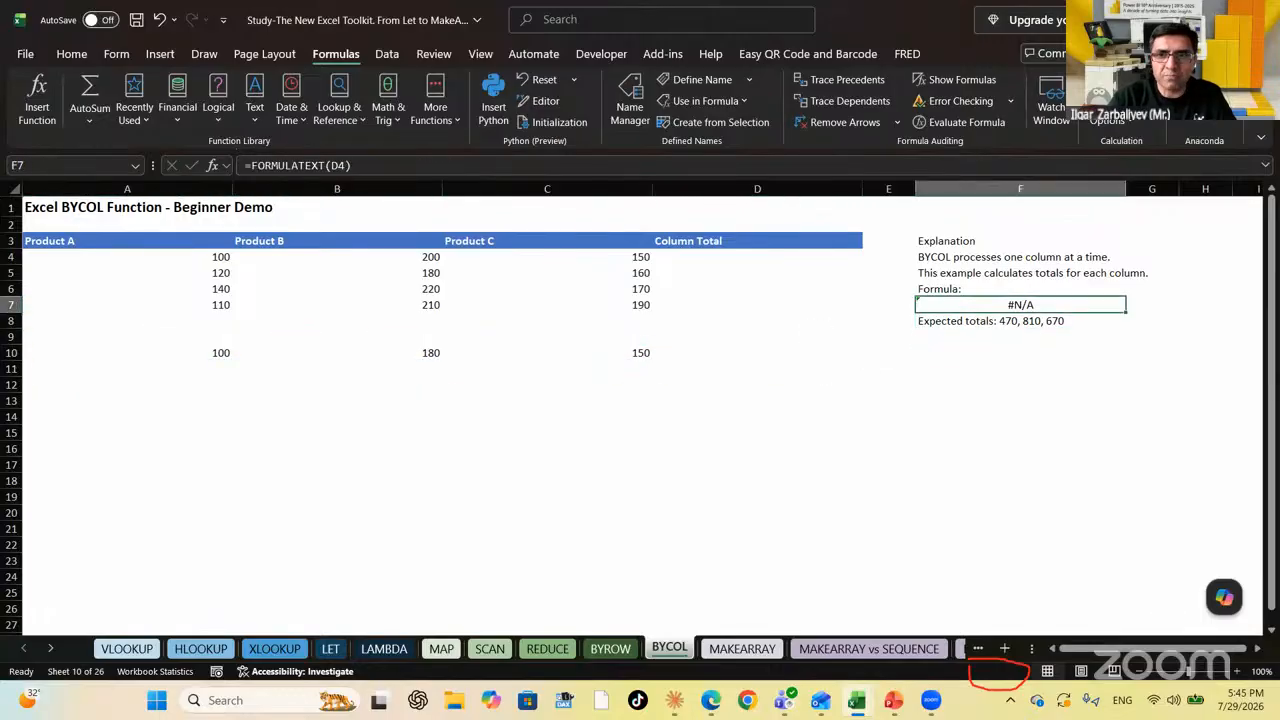
pyautogui.write('=FORMULA')
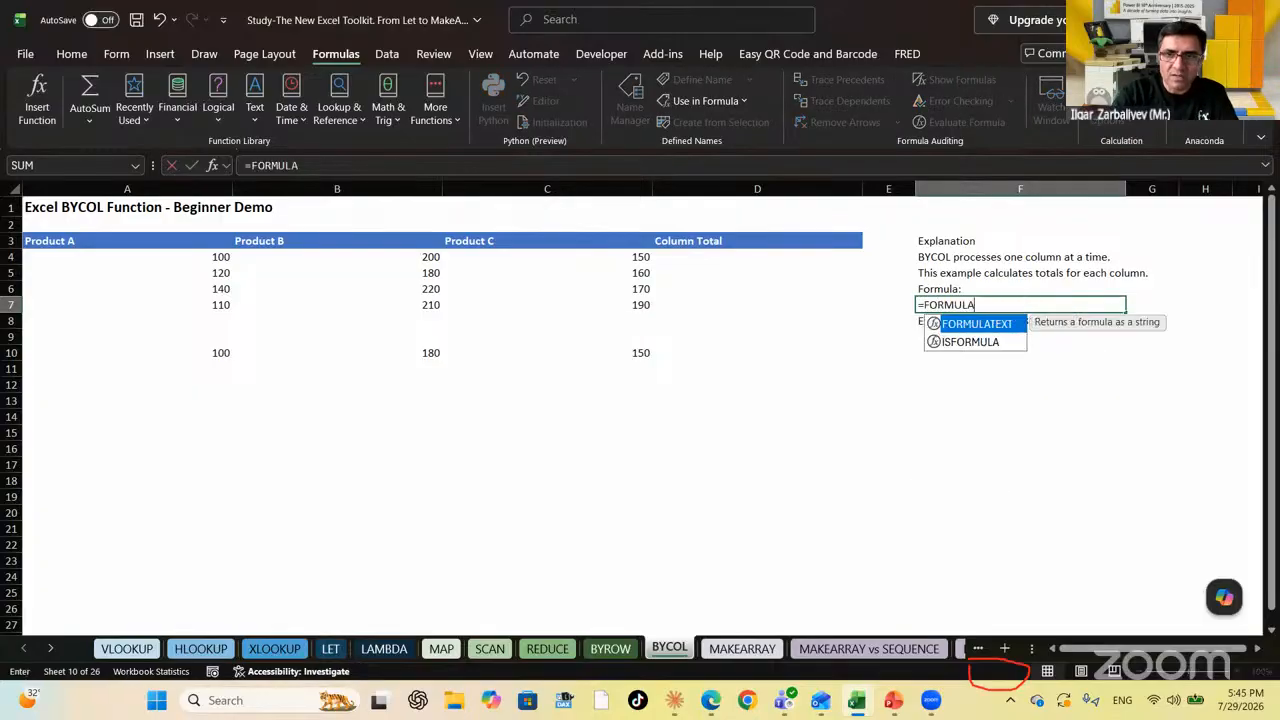
pyautogui.press('Tab')
pyautogui.press('Left')
pyautogui.press('Left')
pyautogui.press('Left')
pyautogui.press('Left')
pyautogui.press('Left')
pyautogui.press('Down')
pyautogui.press('Down')
pyautogui.press('Down')
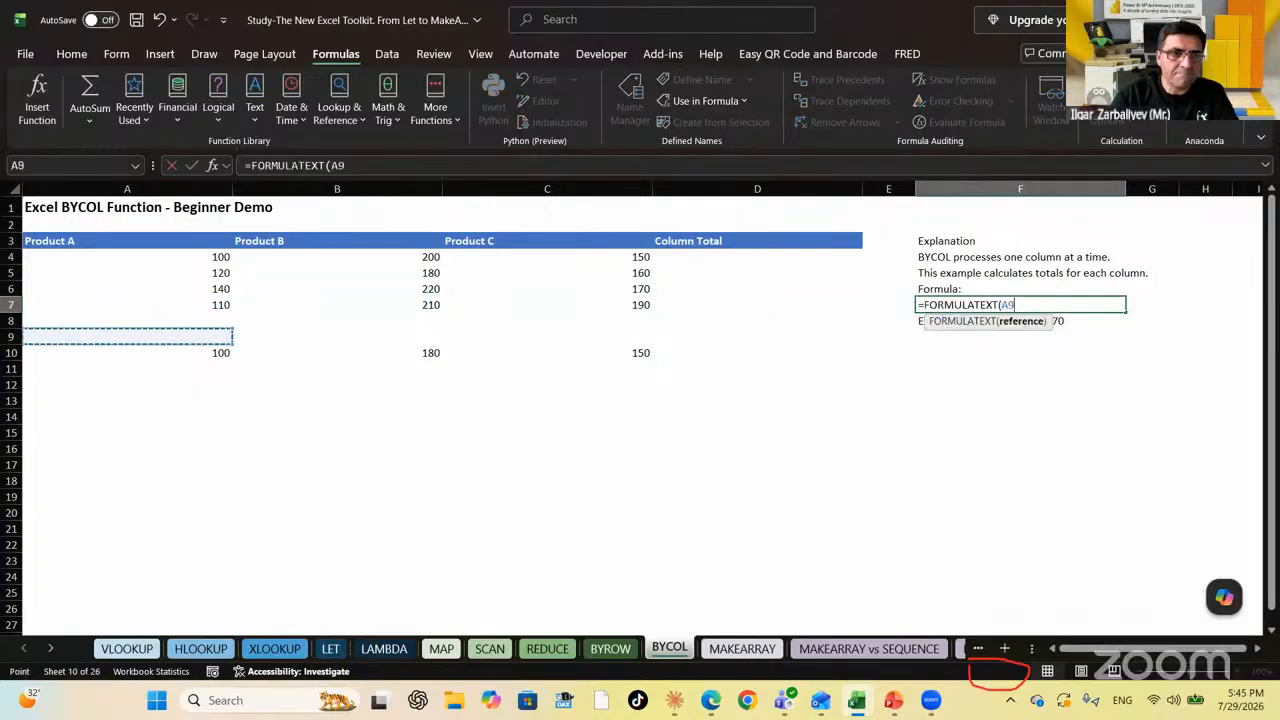
pyautogui.write(')')
pyautogui.press('Return')
pyautogui.press('Up')
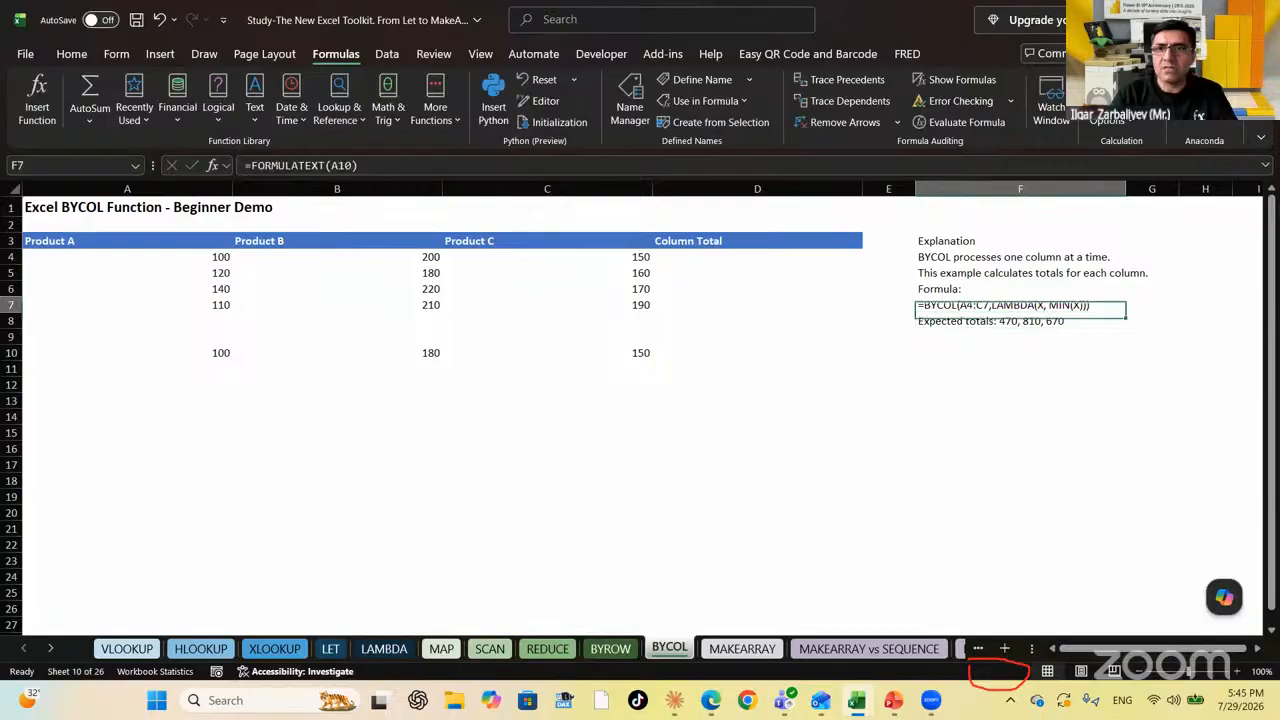
pyautogui.press('Down')
pyautogui.press('Down')
pyautogui.press('Down')
pyautogui.press('Down')
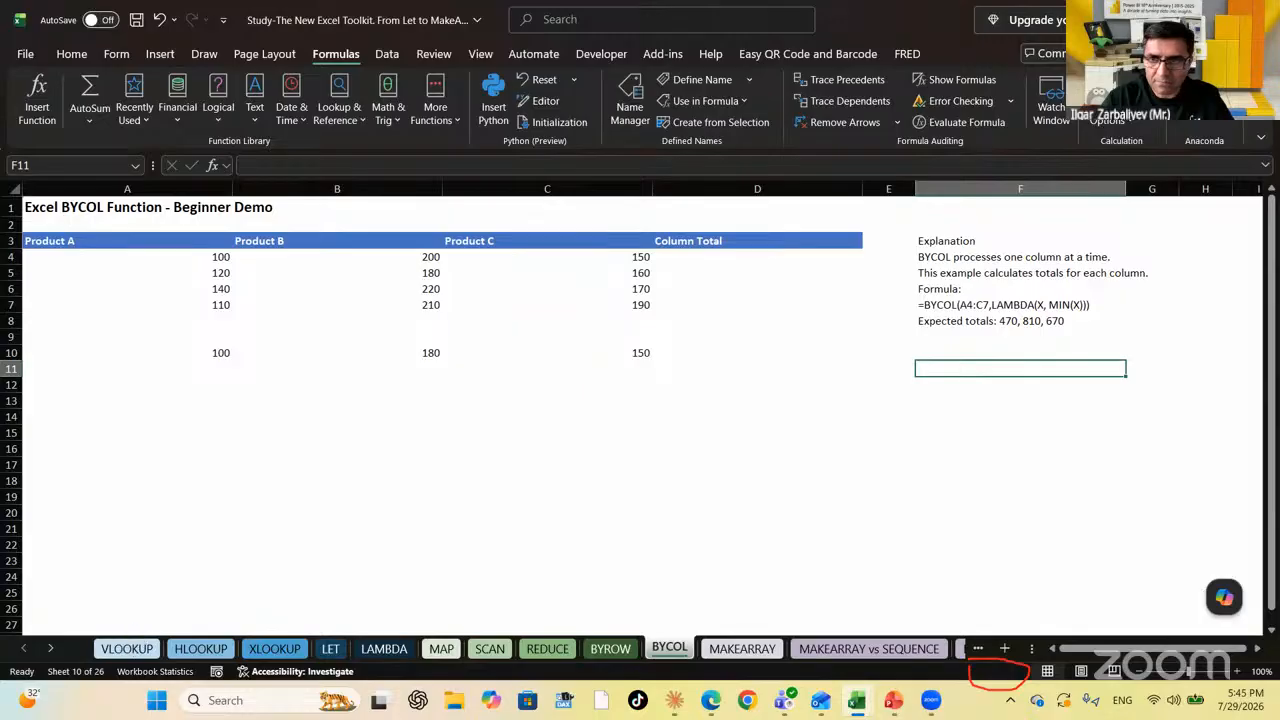
# Scroll the sheet tabs along and switch to the MAKEARRAY sheet
pyautogui.click(50, 648)
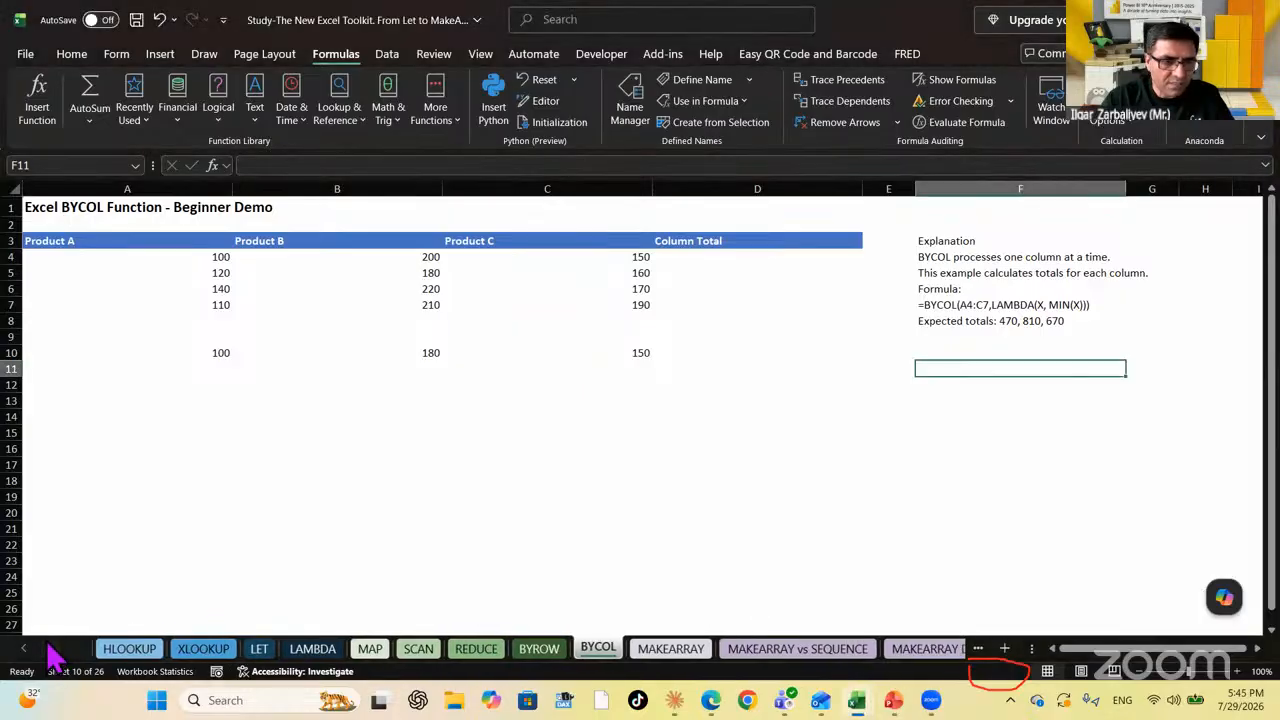
pyautogui.click(50, 648)
pyautogui.click(50, 648)
pyautogui.click(50, 648)
pyautogui.click(50, 648)
pyautogui.click(50, 648)
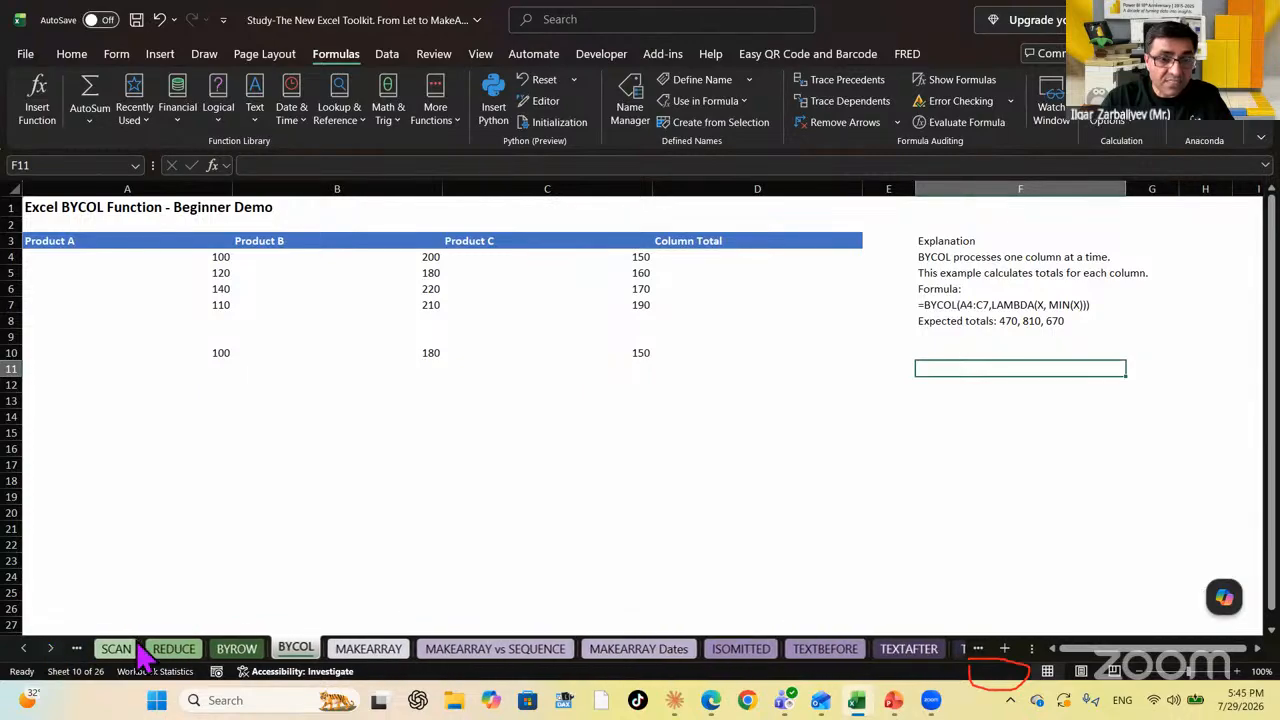
pyautogui.click(364, 648)
pyautogui.click(488, 476)
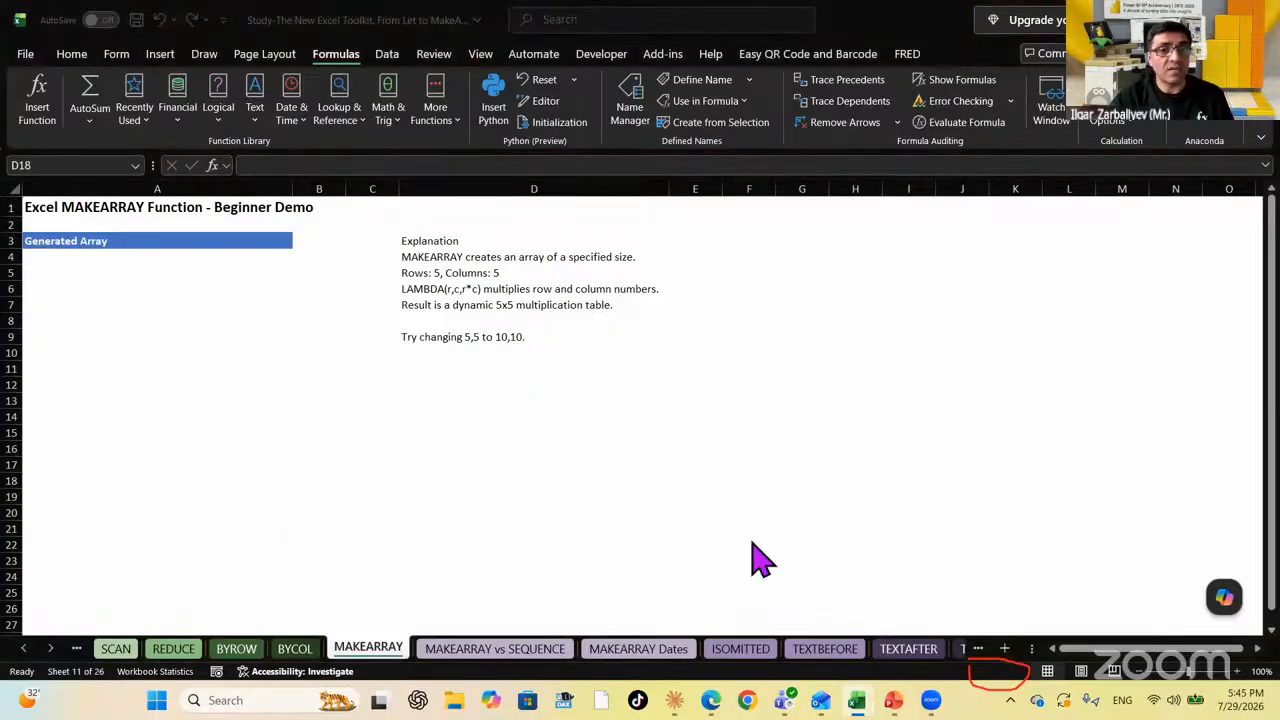
pyautogui.click(1101, 650)
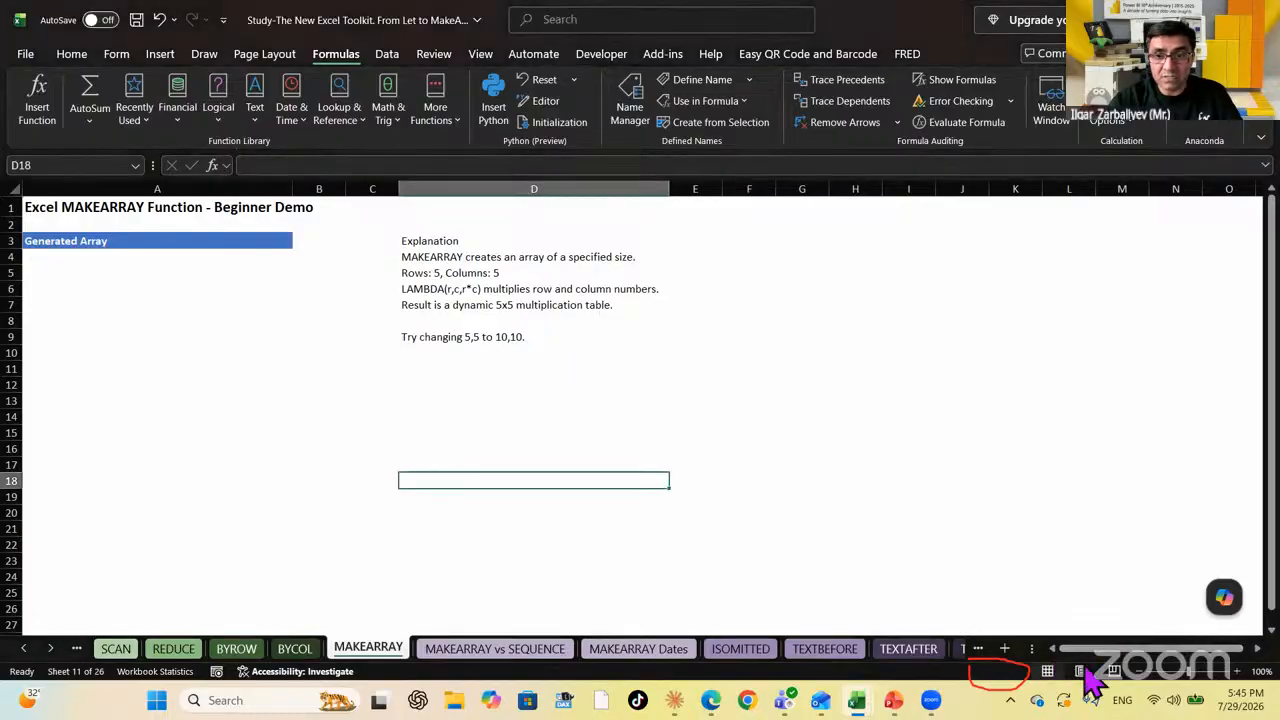
pyautogui.click(1193, 641)
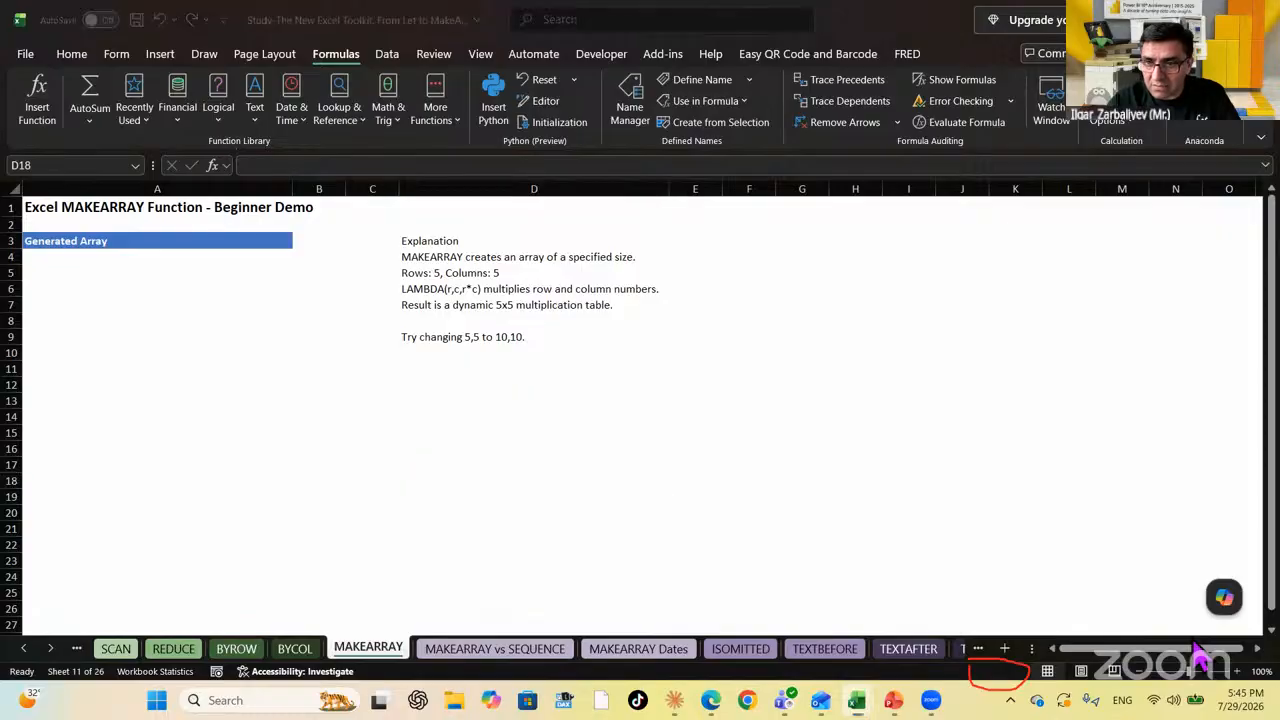
pyautogui.click(316, 372)
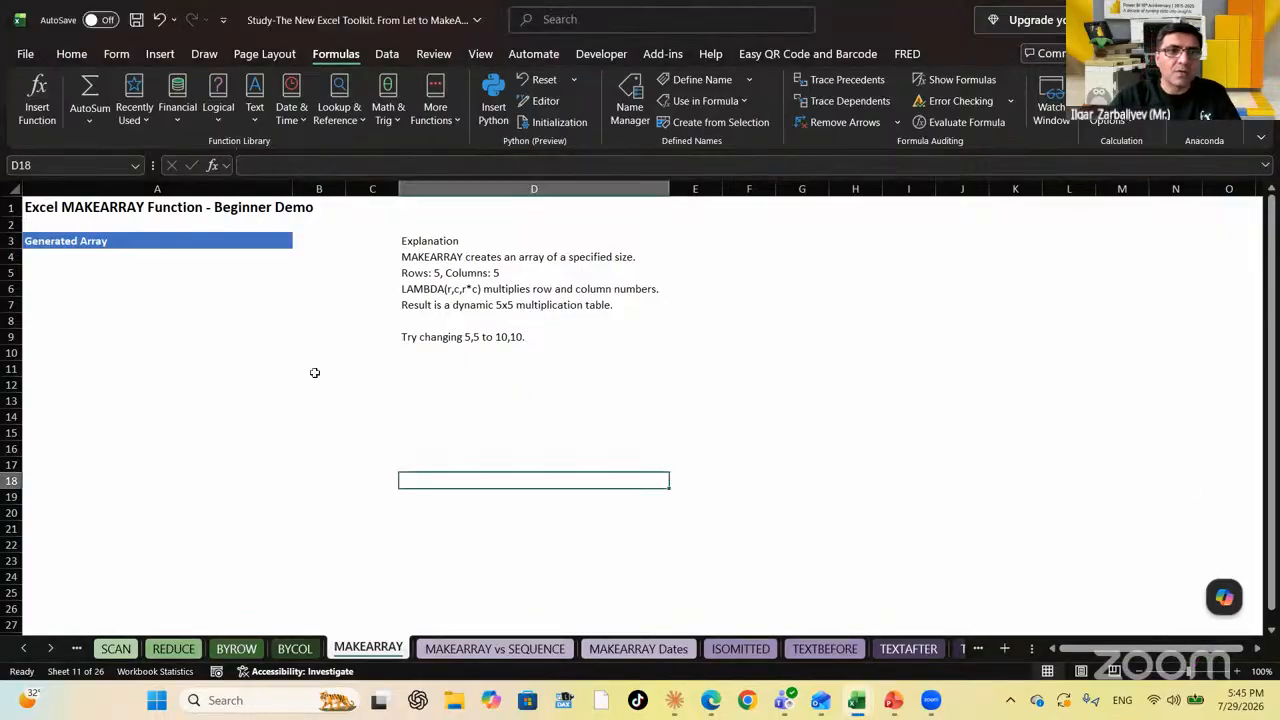
# Review the MAKEARRAY explanation notes, from the Rows: 5, Columns: 5 note up to the row 4 description
pyautogui.press('Left')
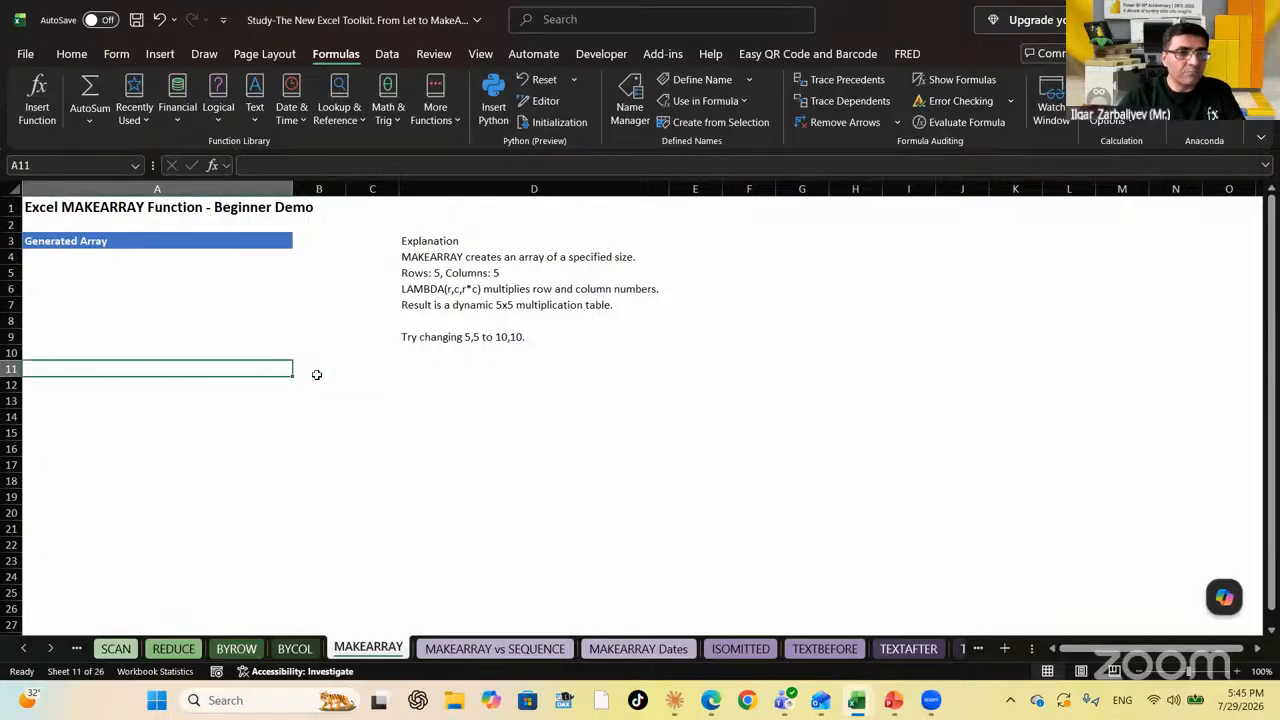
pyautogui.press('Up')
pyautogui.press('Up')
pyautogui.press('Up')
pyautogui.press('Up')
pyautogui.press('Up')
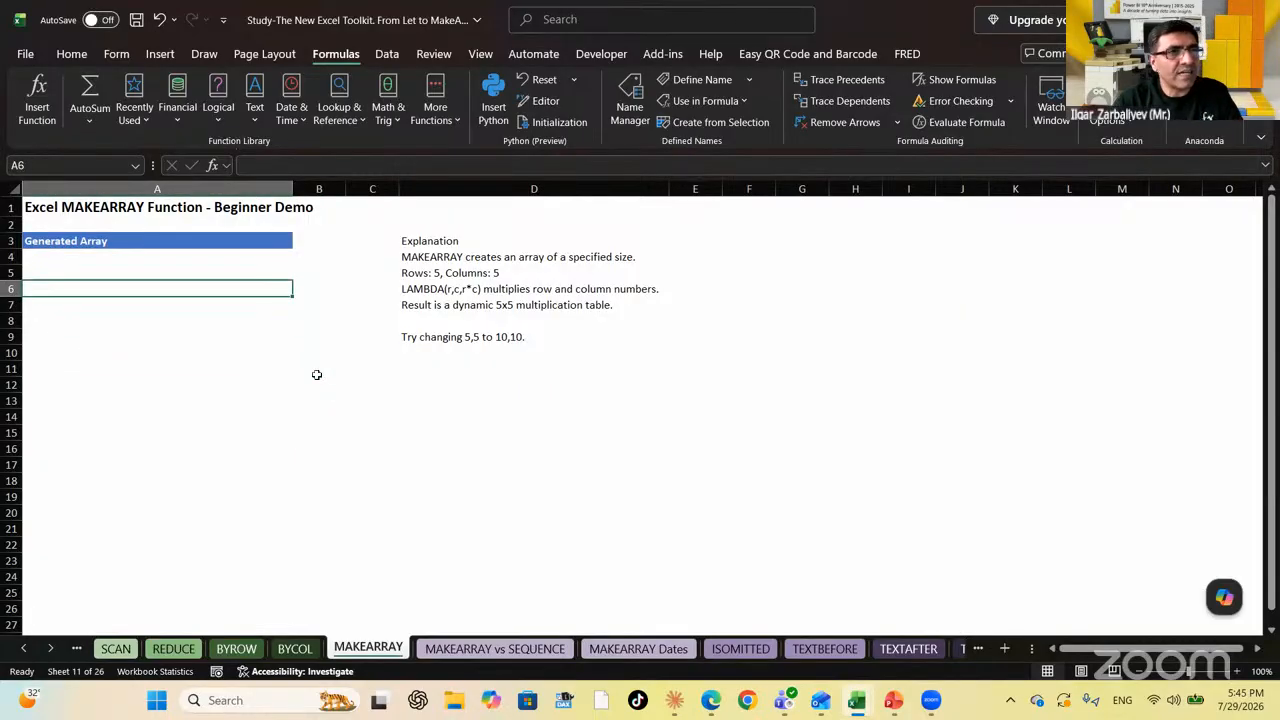
pyautogui.press('Down')
pyautogui.press('Down')
pyautogui.press('Down')
pyautogui.press('Down')
pyautogui.press('Down')
pyautogui.press('Down')
pyautogui.press('Down')
pyautogui.press('Down')
pyautogui.press('Down')
pyautogui.press('Down')
pyautogui.press('Down')
pyautogui.press('Down')
pyautogui.press('Down')
pyautogui.press('Down')
pyautogui.press('Down')
pyautogui.press('Down')
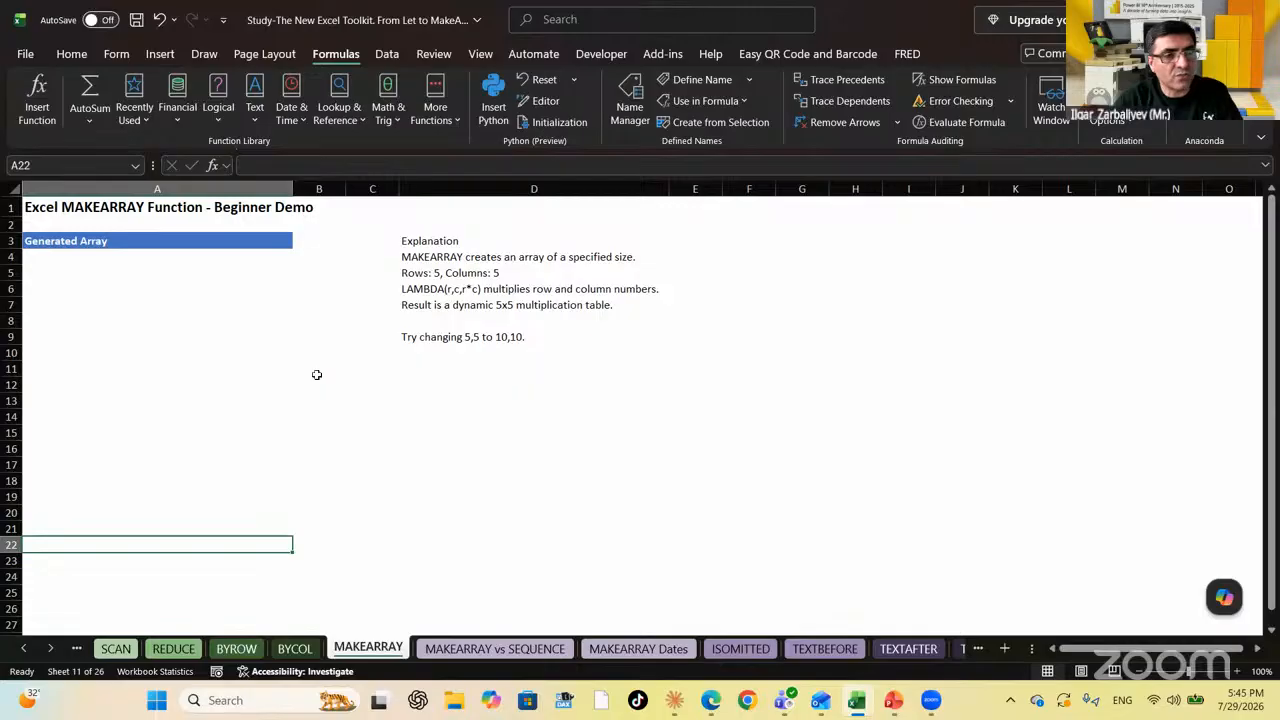
pyautogui.press('Right')
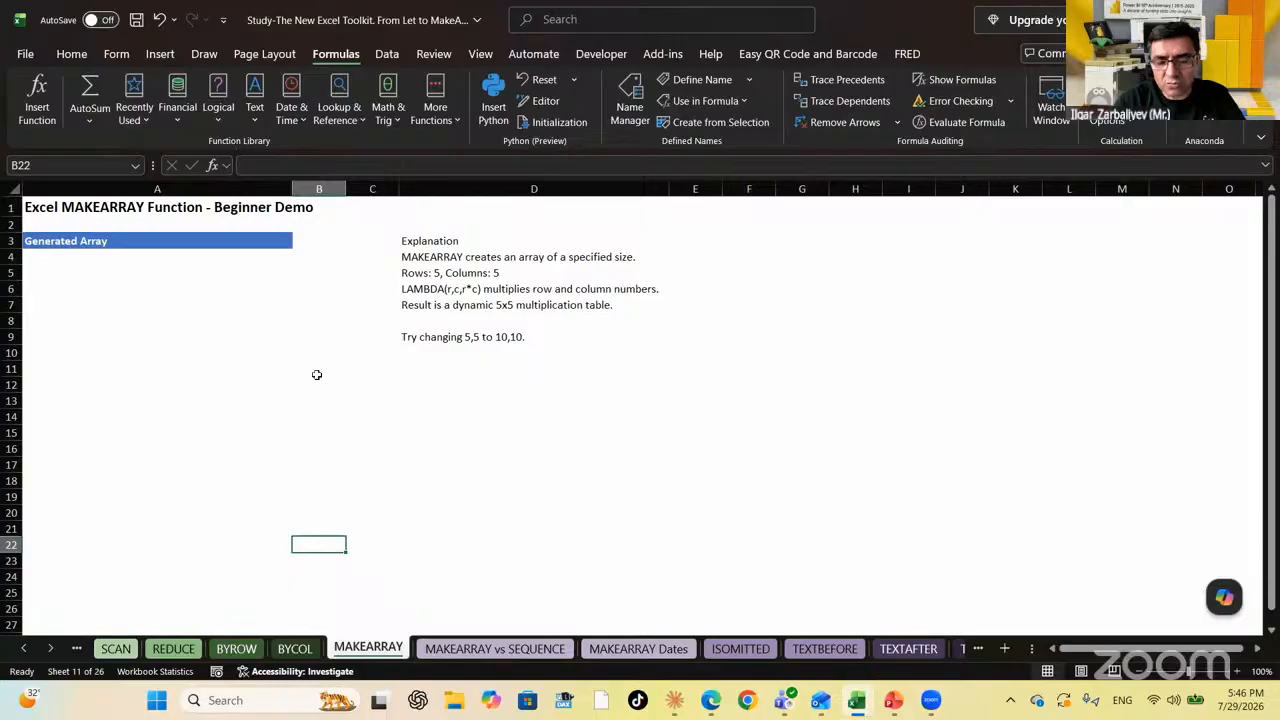
pyautogui.press('Up')
pyautogui.press('Up')
pyautogui.press('Up')
pyautogui.press('Up')
pyautogui.press('Up')
pyautogui.press('Up')
pyautogui.press('Up')
pyautogui.press('Up')
pyautogui.press('Up')
pyautogui.press('Up')
pyautogui.press('Up')
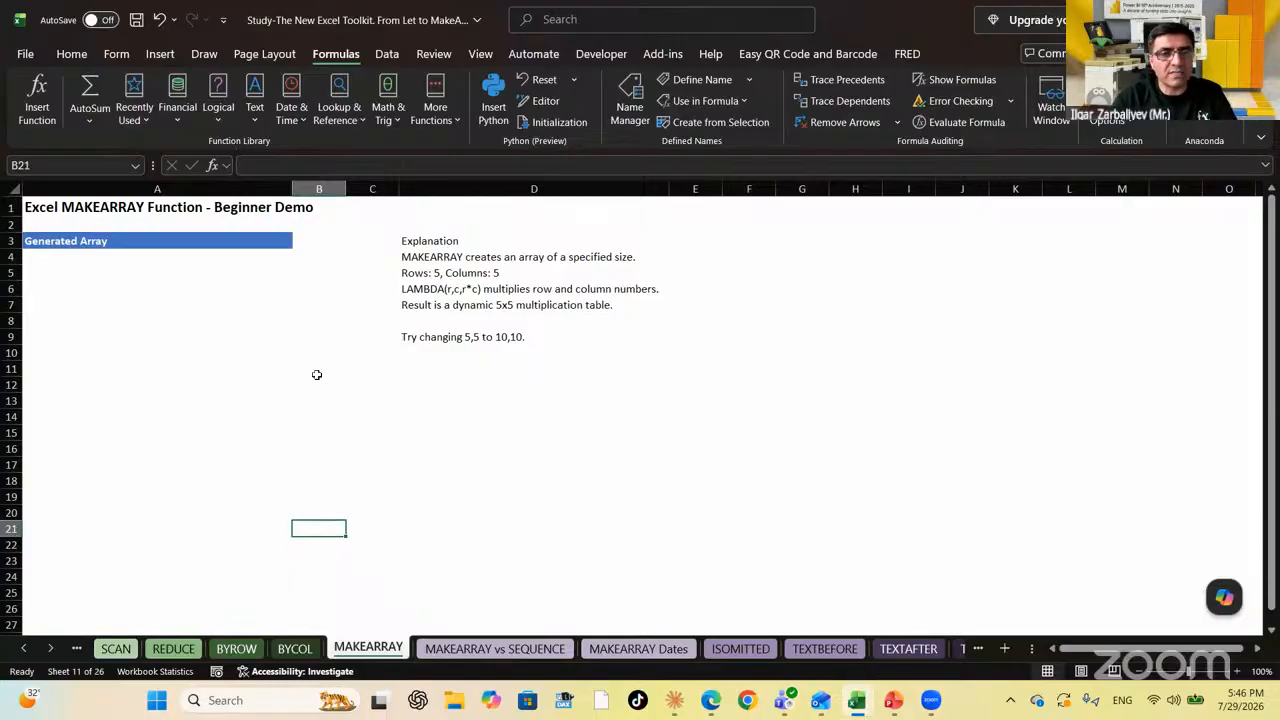
pyautogui.press('Right')
pyautogui.press('Up')
pyautogui.press('Up')
pyautogui.press('Right')
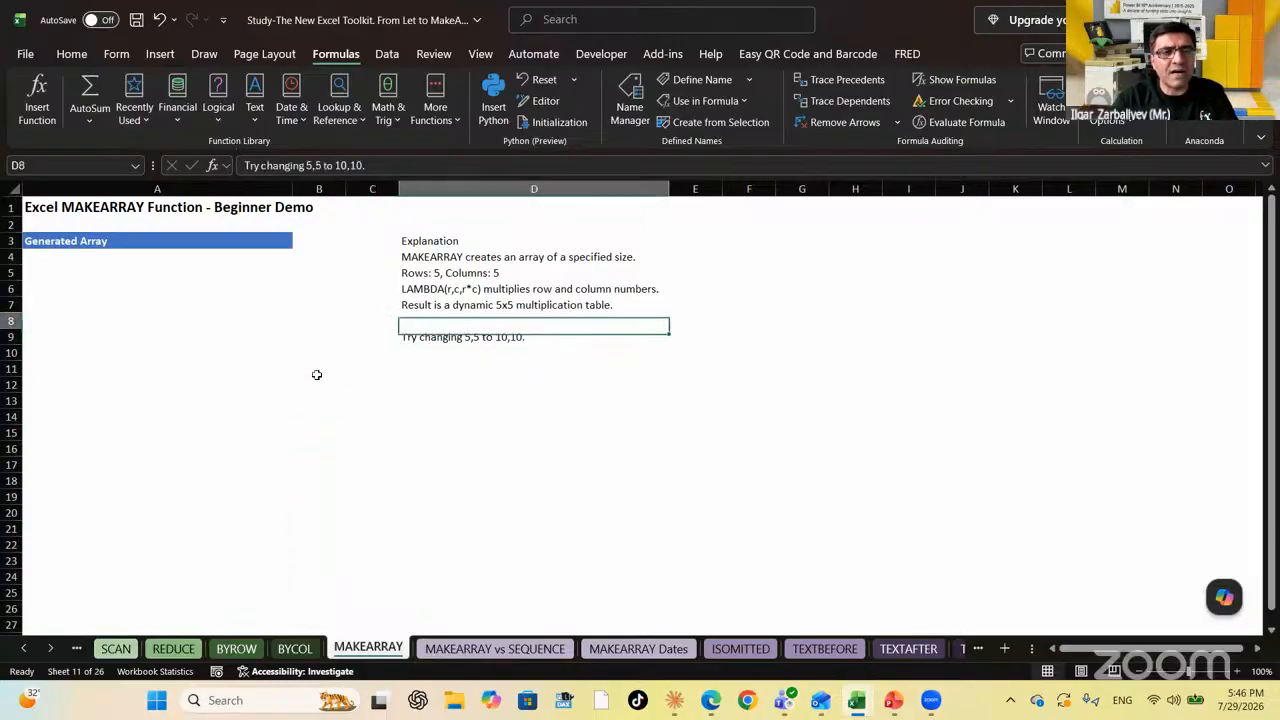
pyautogui.press('Up')
pyautogui.press('Up')
pyautogui.press('Up')
pyautogui.press('Up')
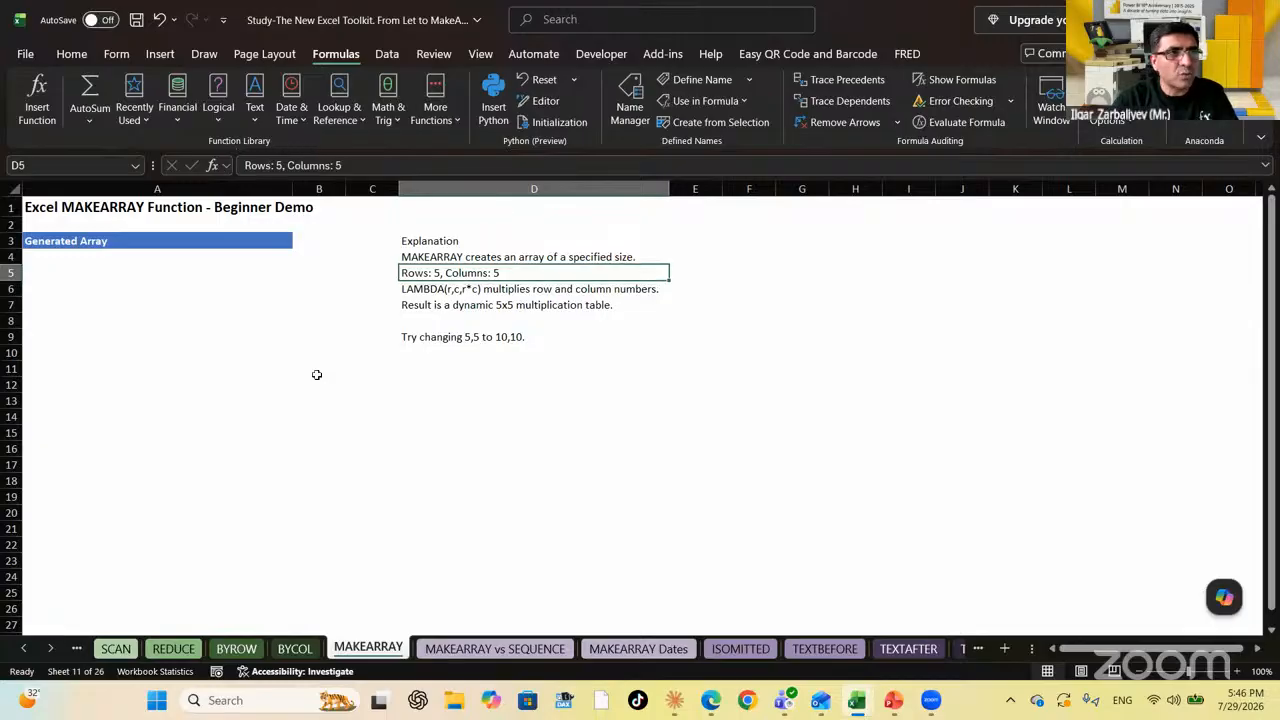
pyautogui.press('Up')
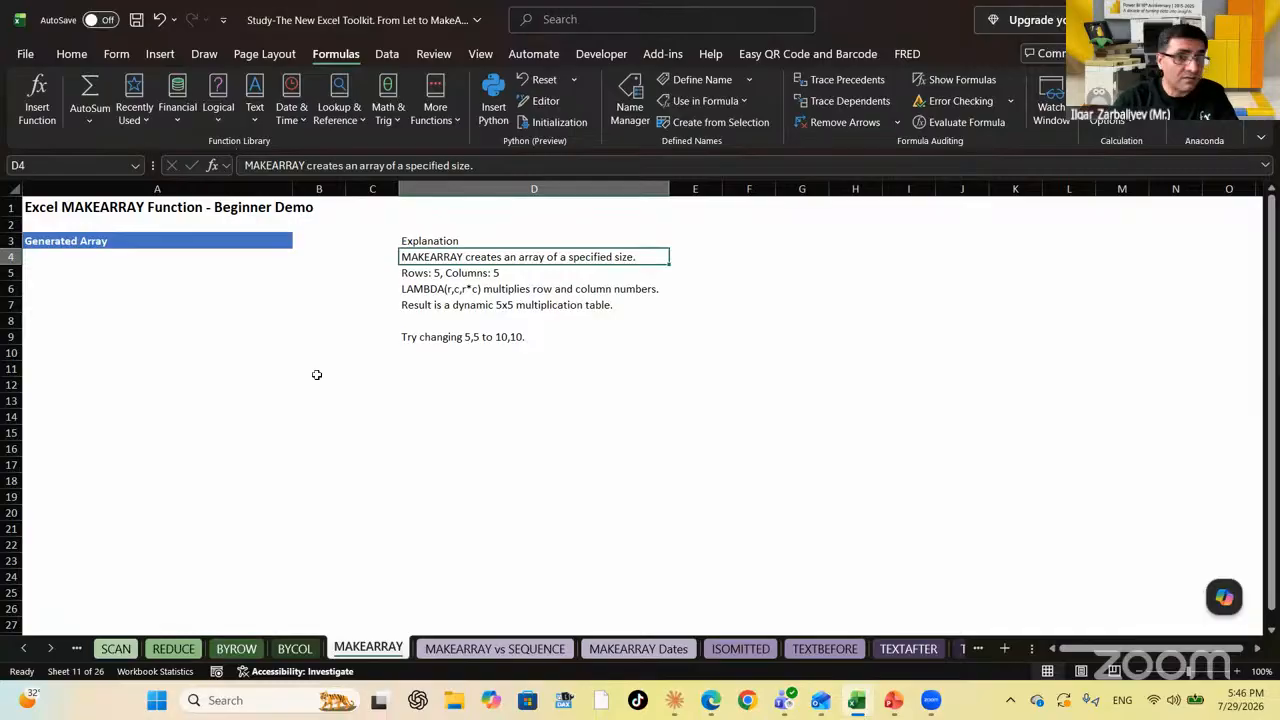
pyautogui.press('Left')
pyautogui.press('Left')
pyautogui.press('Left')
pyautogui.press('Right')
pyautogui.press('Right')
pyautogui.press('Right')
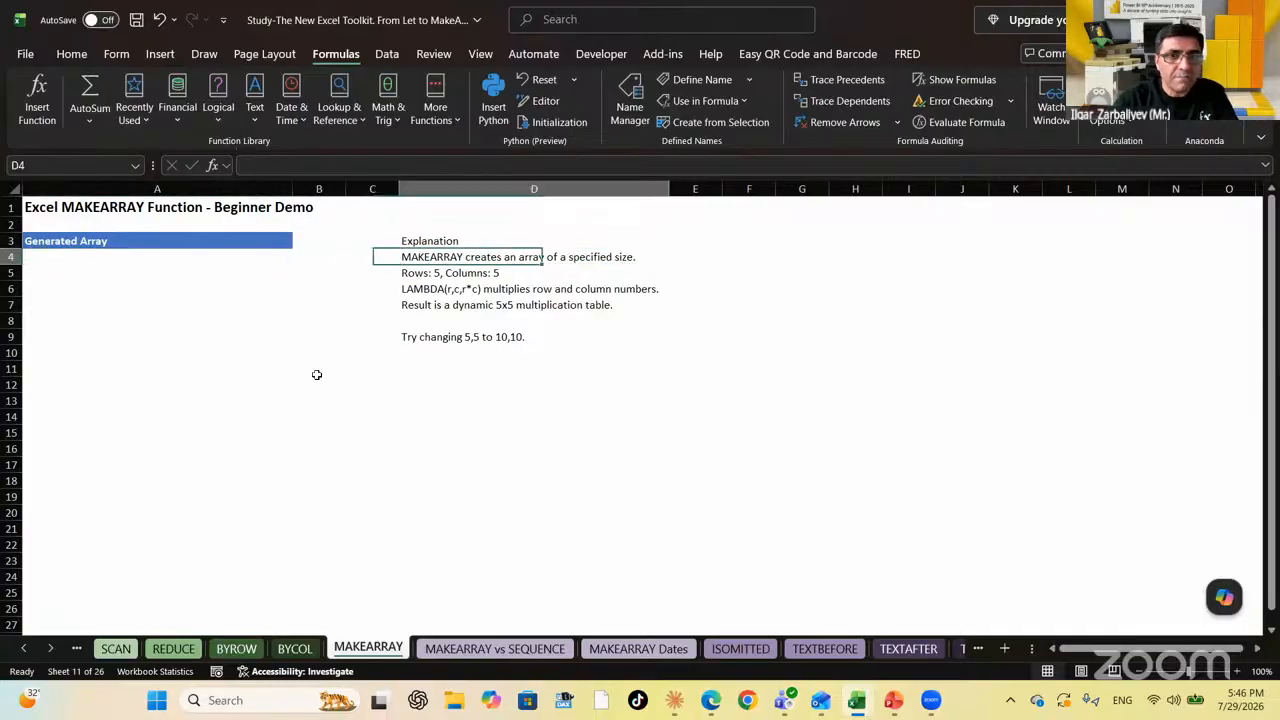
pyautogui.press('Left')
pyautogui.press('Left')
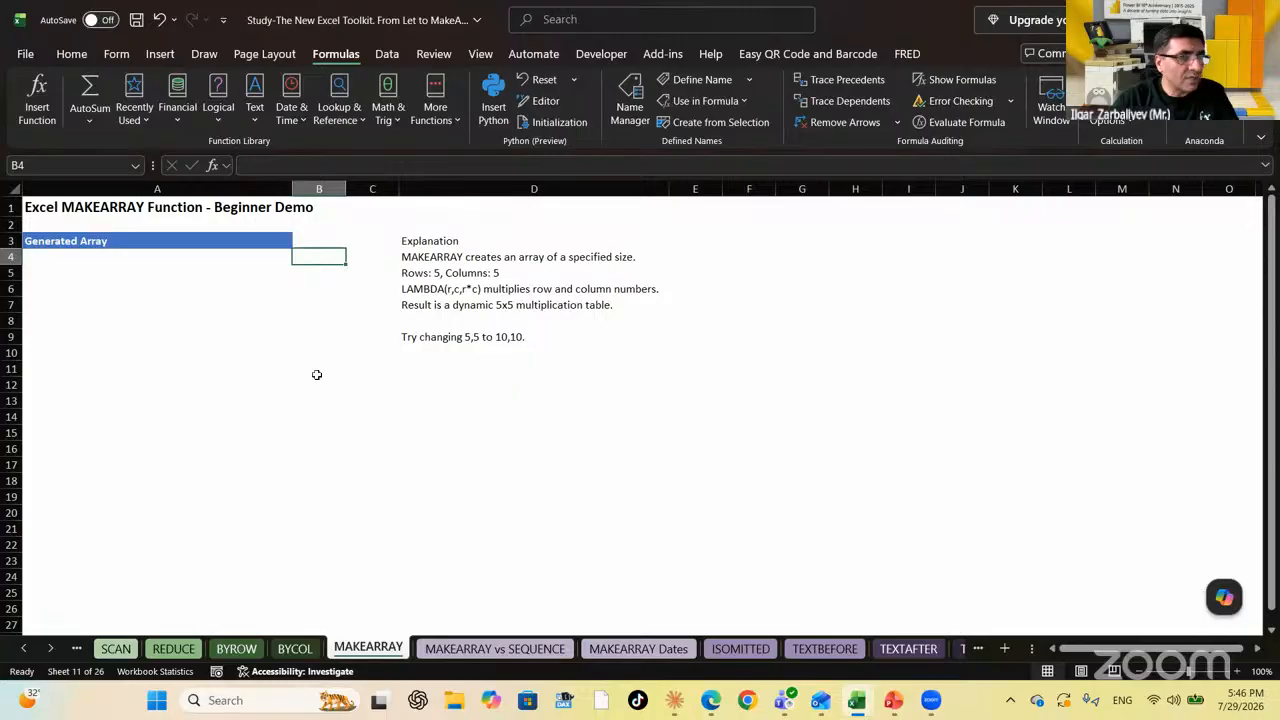
# Move the explanation notes down to A11:A17 and set columns D–R to width 5
pyautogui.press('Right')
pyautogui.press('Right')
pyautogui.press('Right')
pyautogui.press('Right')
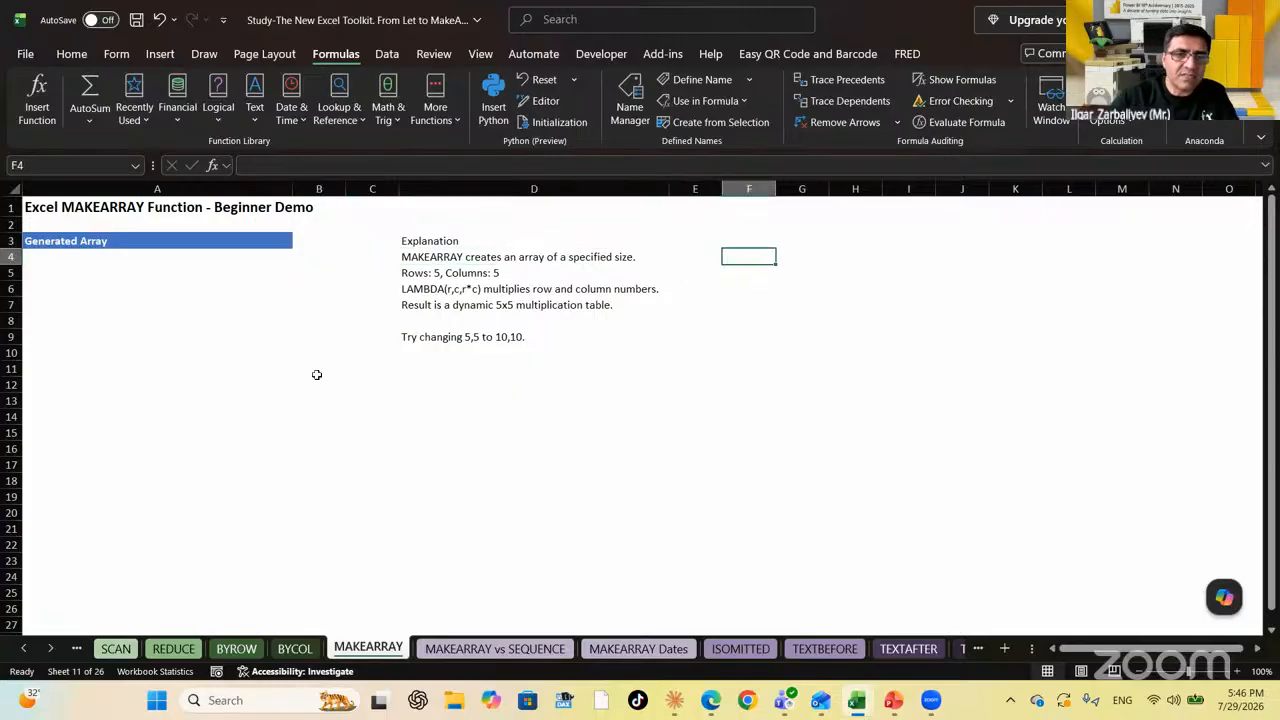
pyautogui.moveTo(408, 241); pyautogui.dragTo(160, 460)
pyautogui.click(484, 230)
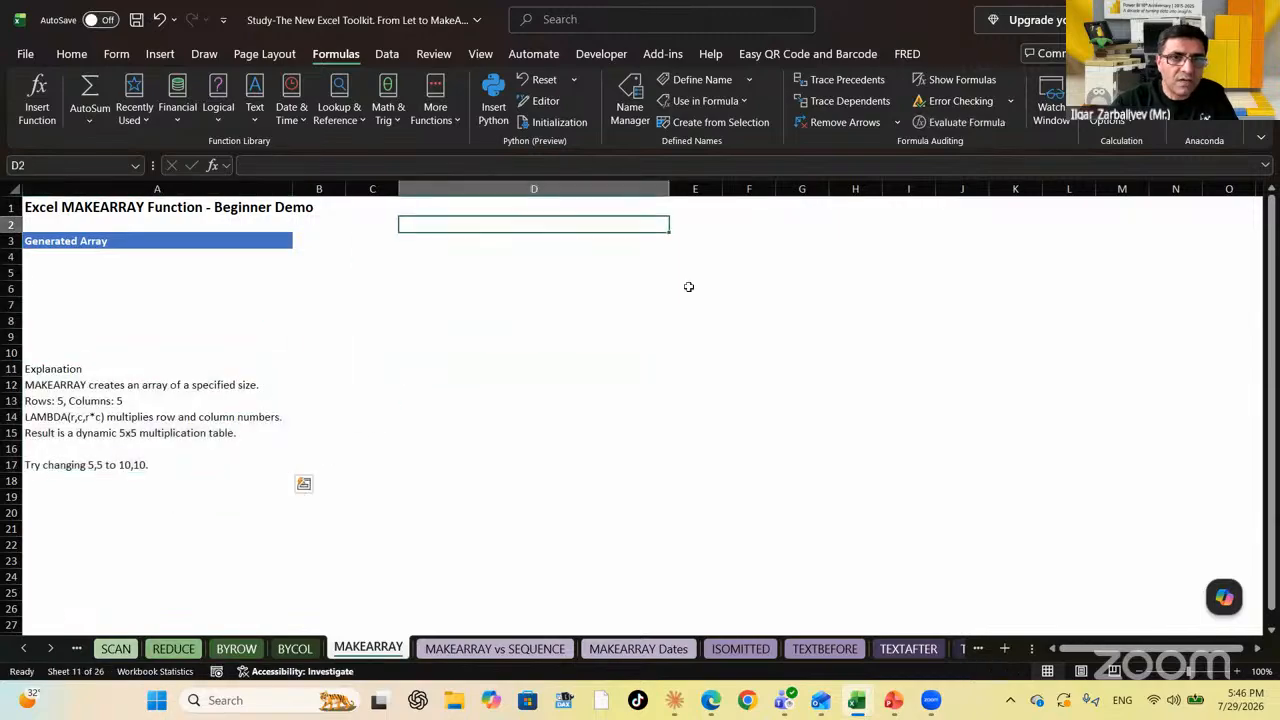
pyautogui.click(554, 255)
pyautogui.moveTo(669, 189); pyautogui.dragTo(1217, 188)
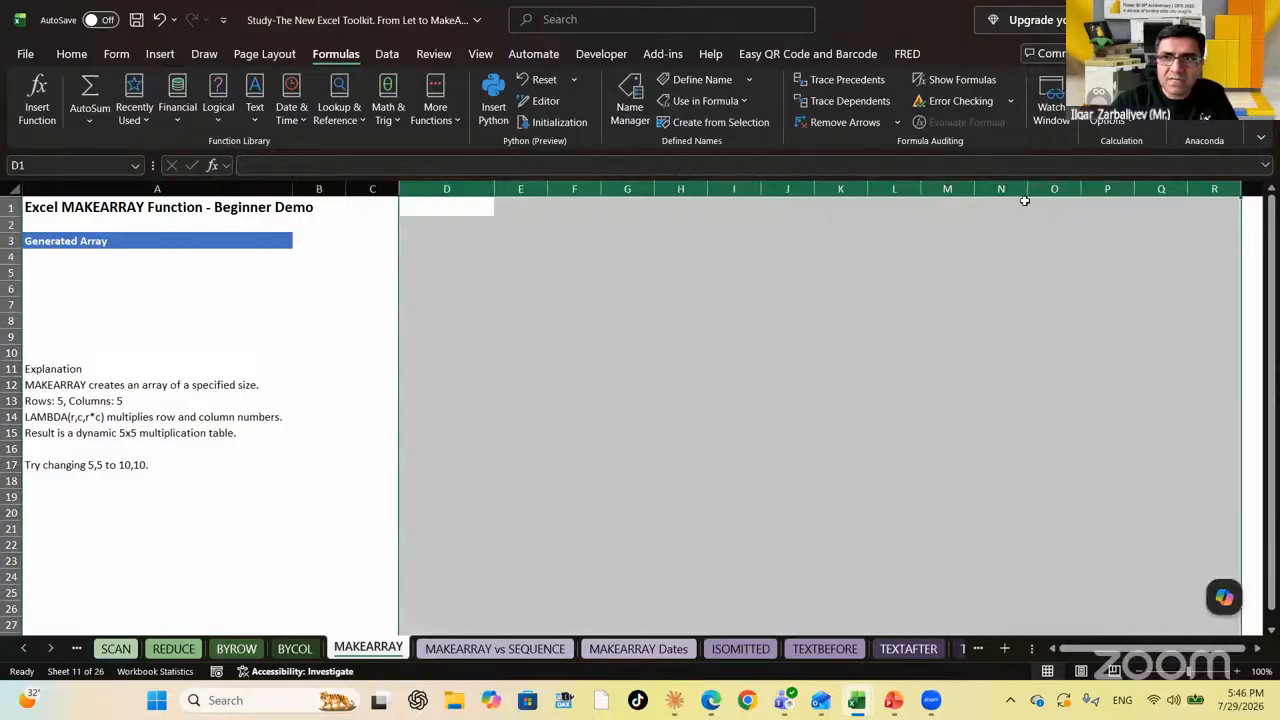
pyautogui.rightClick(1047, 197)
pyautogui.click(1160, 465)
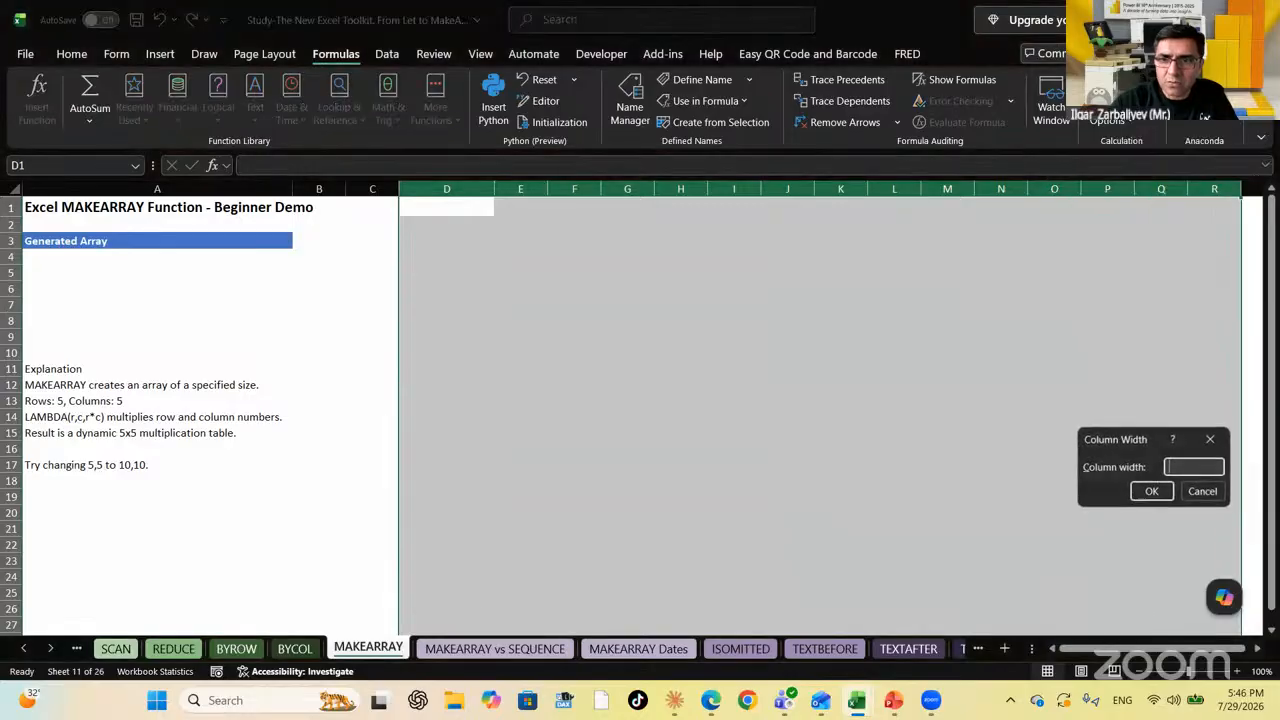
pyautogui.write('5')
pyautogui.press('Return')
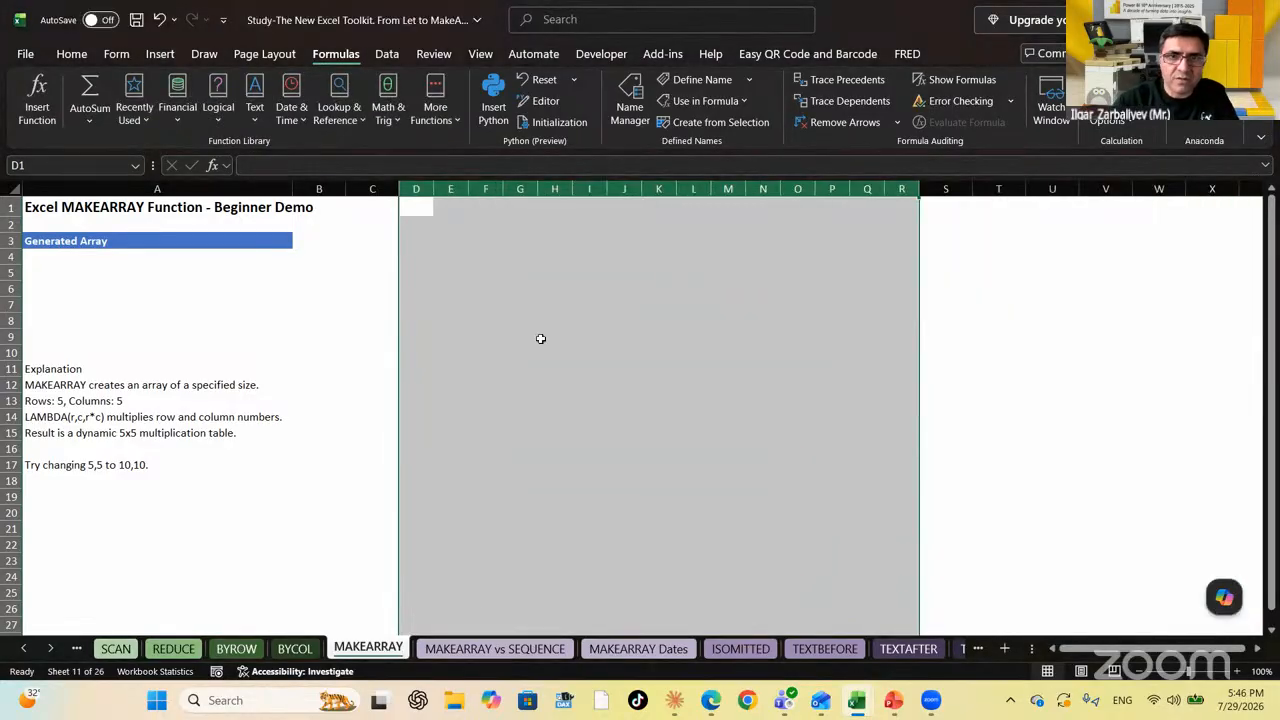
pyautogui.click(450, 272)
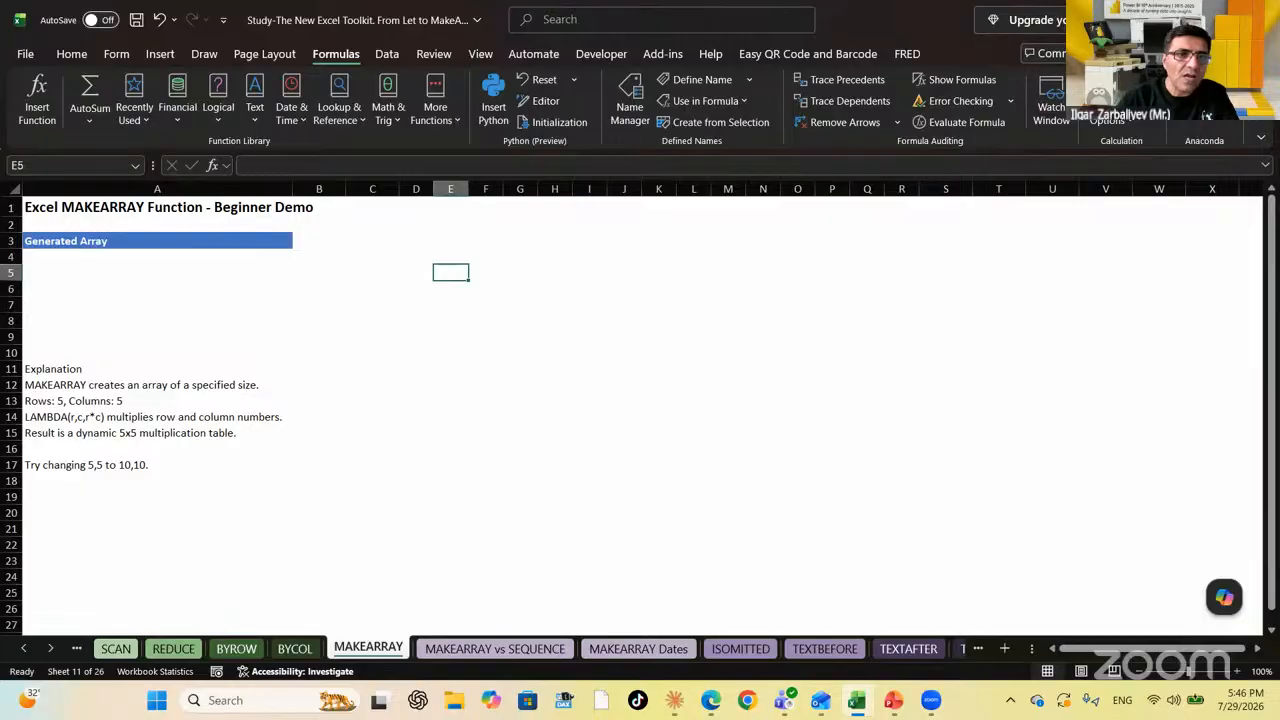
pyautogui.press('Down')
pyautogui.press('Down')
pyautogui.press('Down')
pyautogui.press('Down')
pyautogui.press('Down')
pyautogui.press('Left')
pyautogui.press('Left')
pyautogui.press('Left')
pyautogui.press('Left')
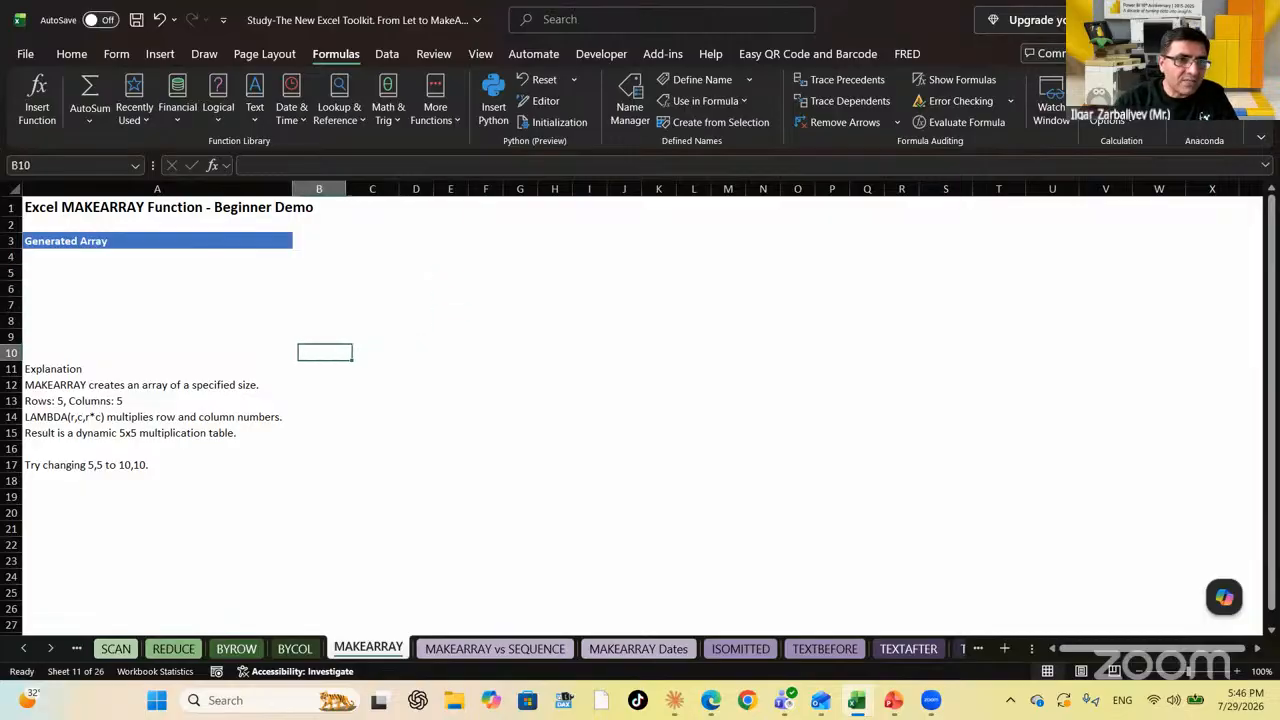
pyautogui.press('Down')
pyautogui.press('Down')
pyautogui.press('Down')
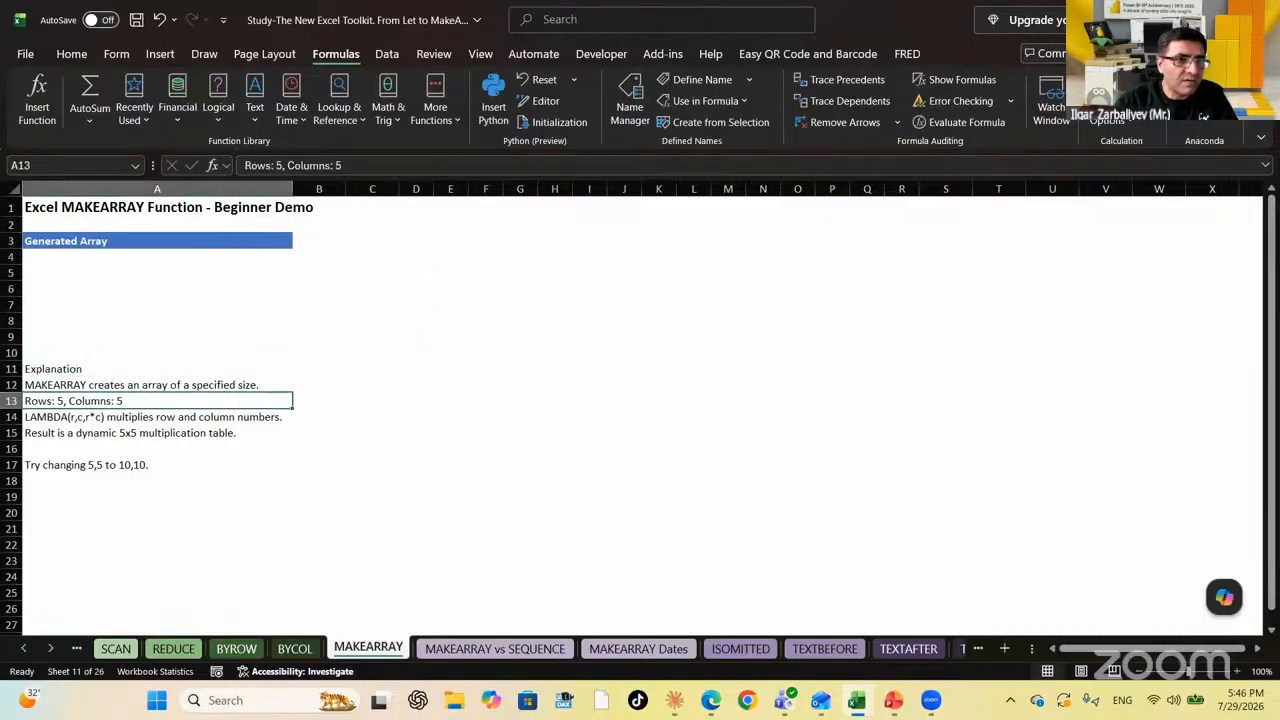
pyautogui.press('Right')
pyautogui.press('Left')
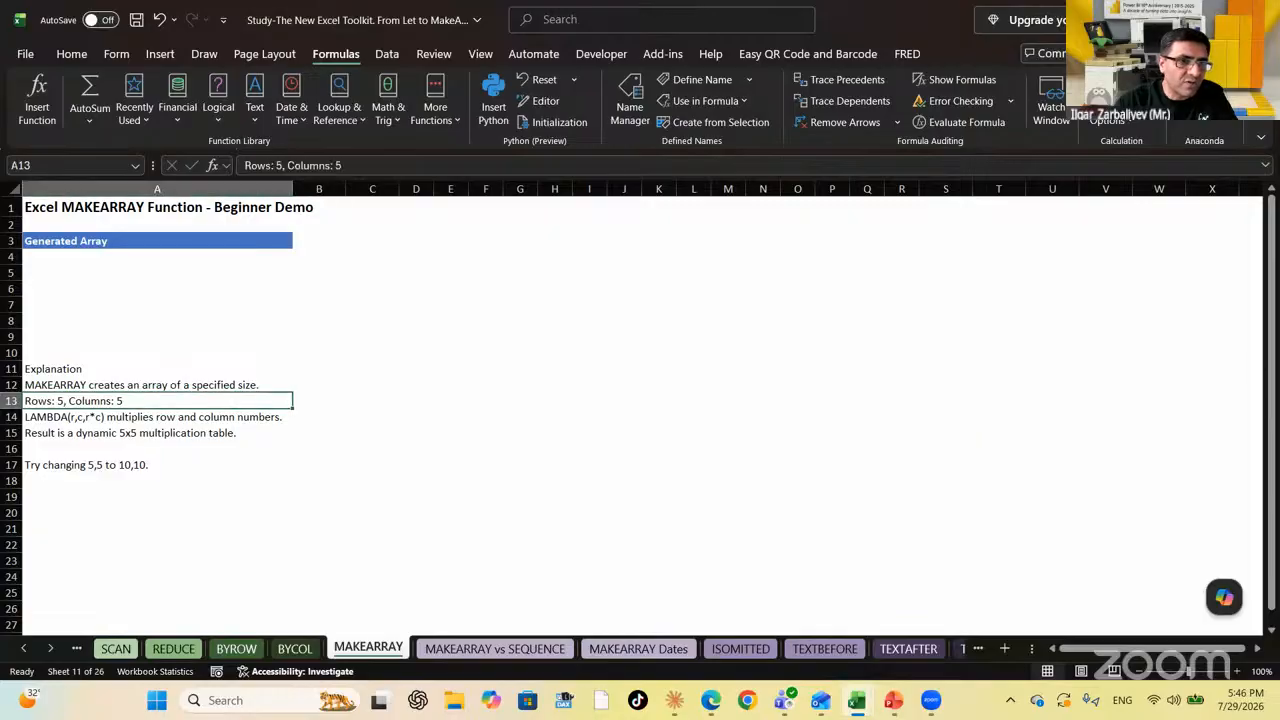
pyautogui.press('Right')
pyautogui.press('Right')
pyautogui.press('Up')
pyautogui.press('Up')
pyautogui.press('Up')
pyautogui.press('Up')
pyautogui.press('Up')
pyautogui.press('Up')
pyautogui.press('Up')
pyautogui.press('Up')
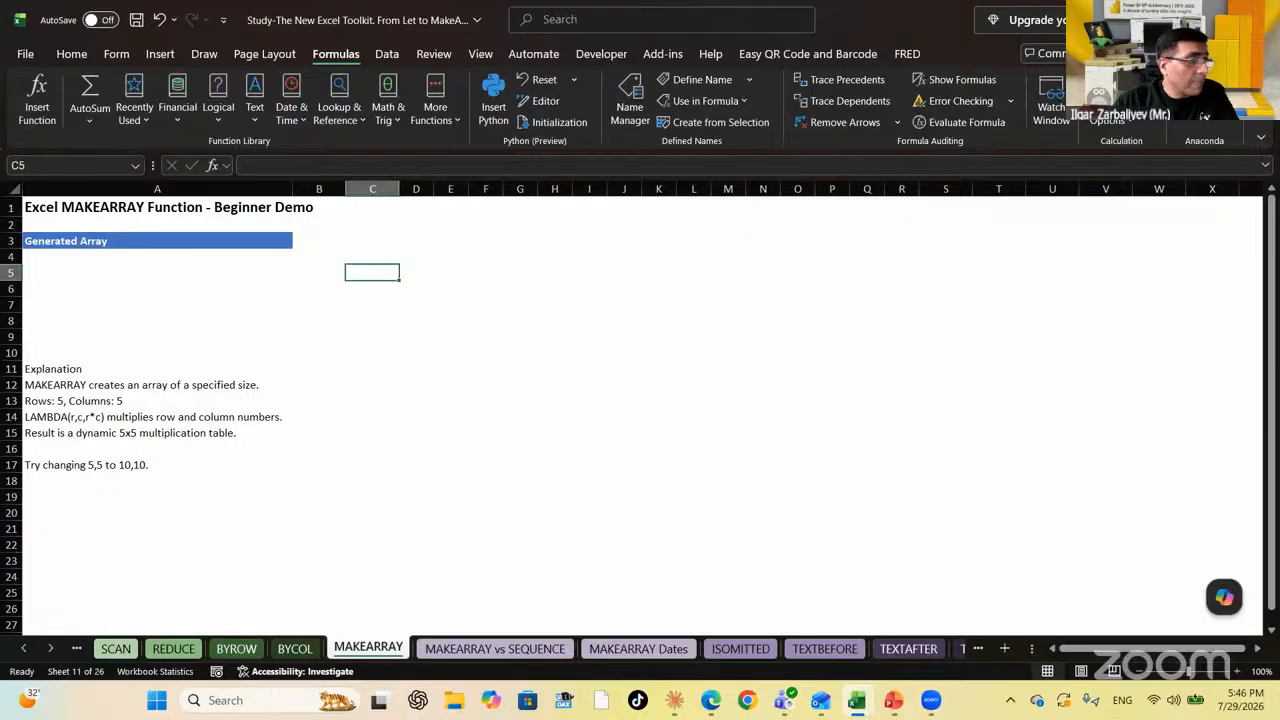
pyautogui.press('Left')
pyautogui.press('Left')
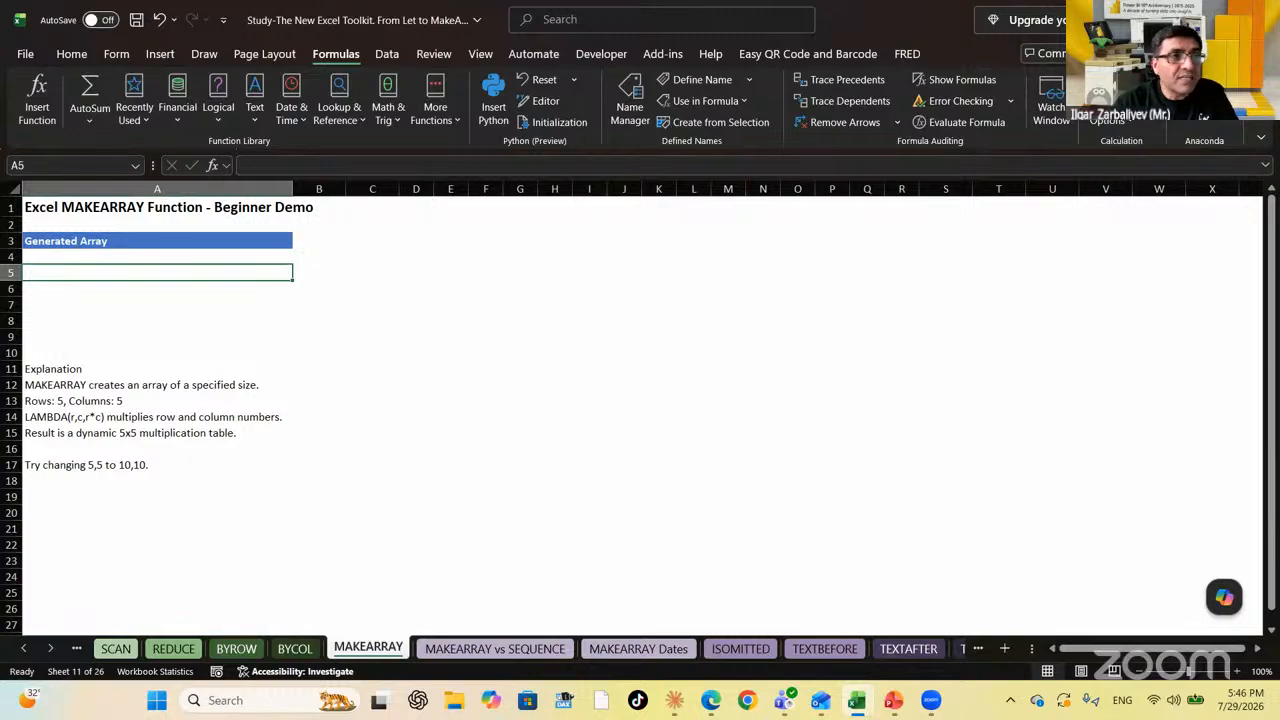
pyautogui.press('Right')
pyautogui.press('Right')
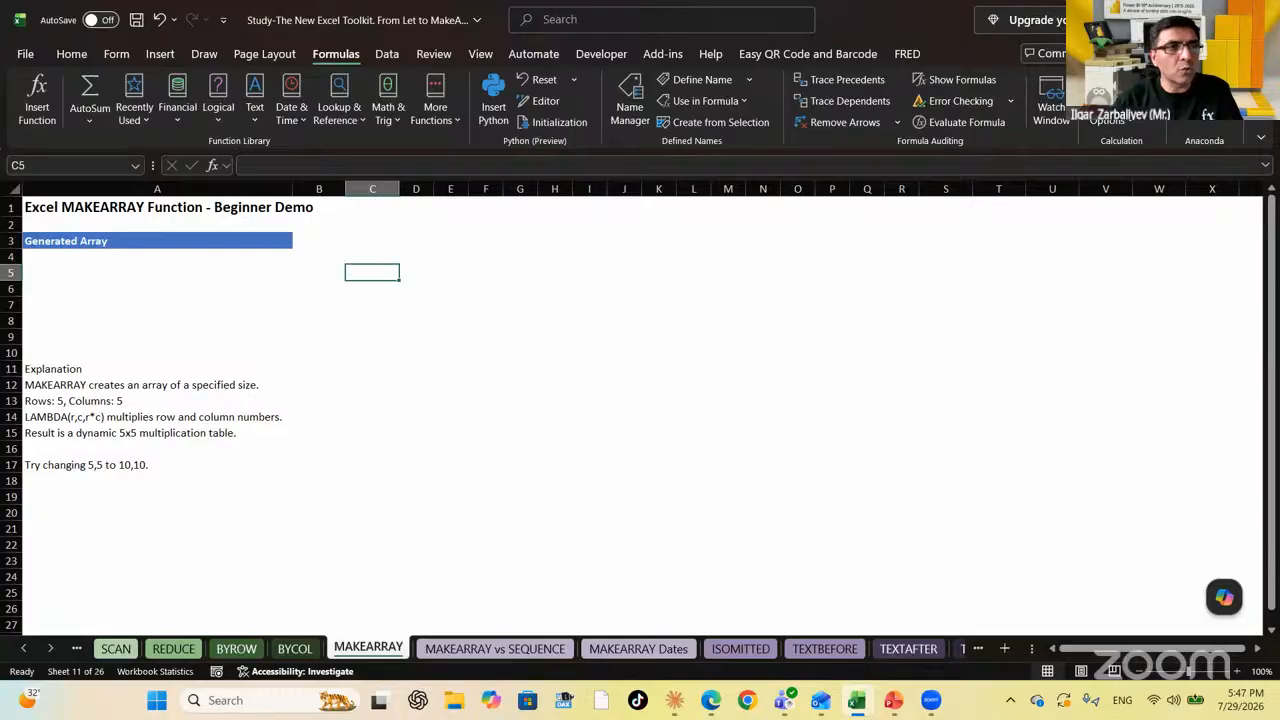
pyautogui.press('Right')
pyautogui.press('Right')
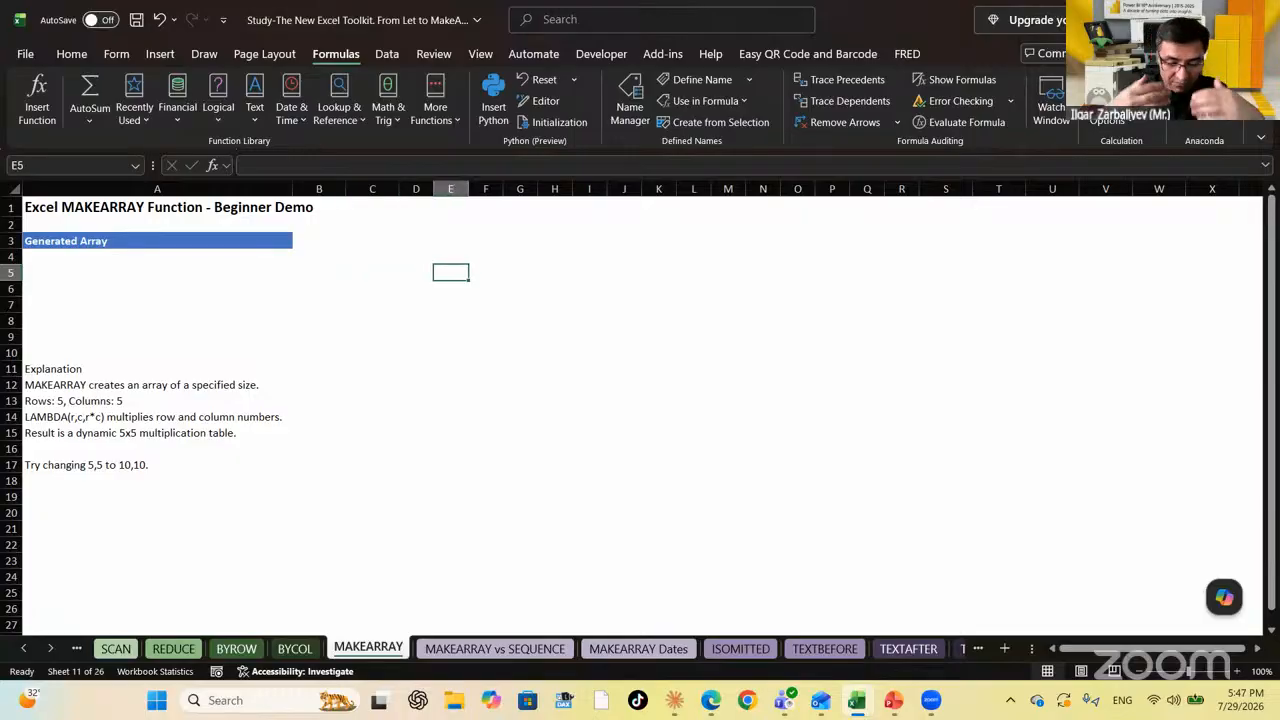
# Enter =SEQUENCE(5,5,1,1) in E5 so the numbers 1–25 spill across E5:I9
pyautogui.write('=SEQ')
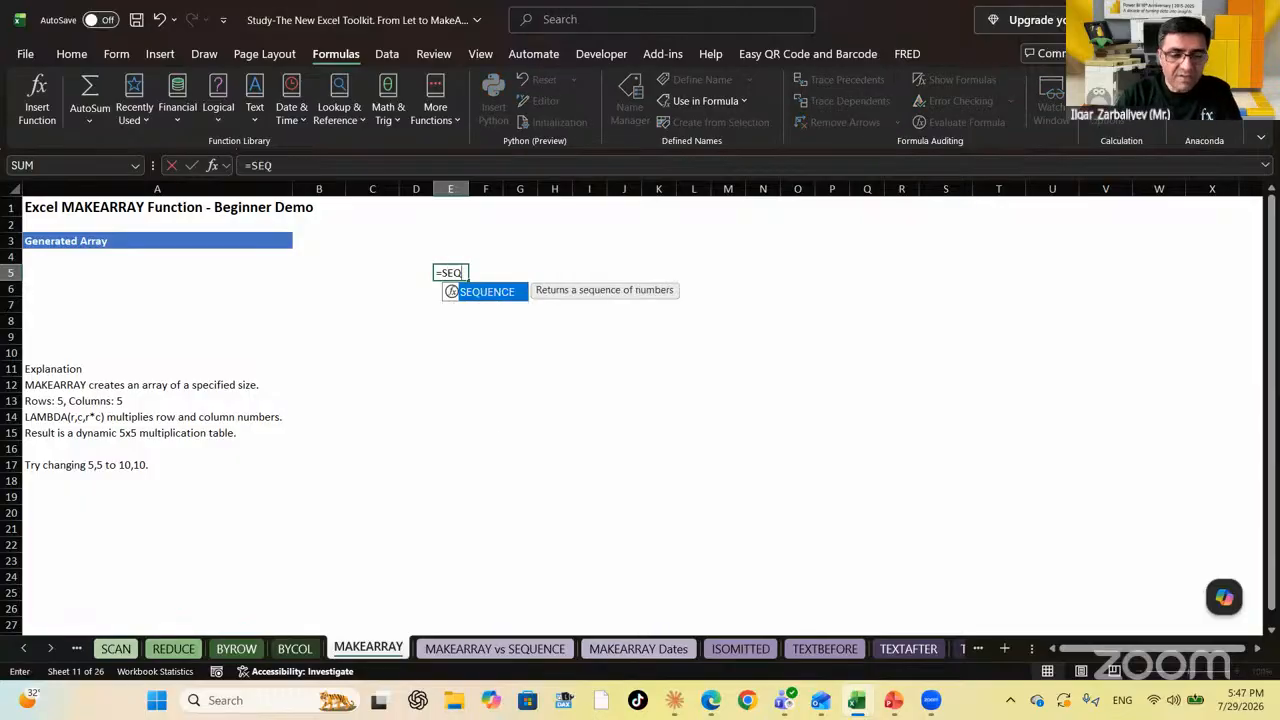
pyautogui.press('Tab')
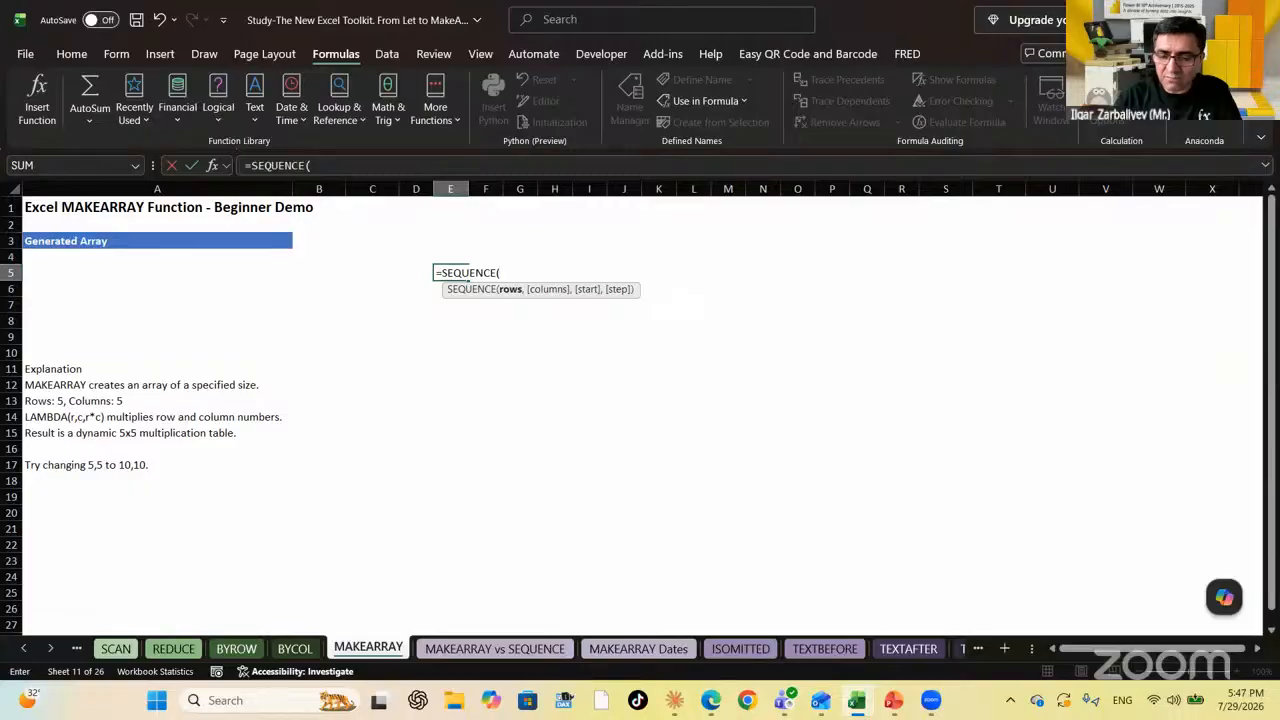
pyautogui.write('5,5')
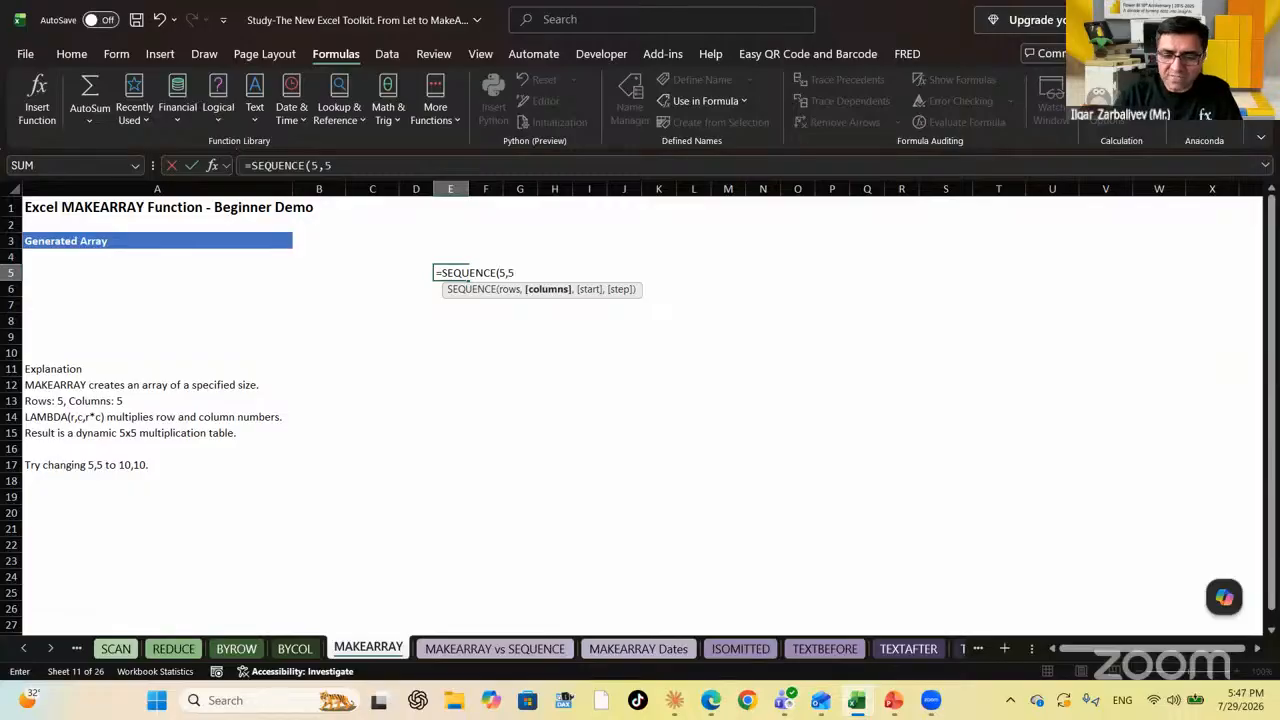
pyautogui.write(',1,')
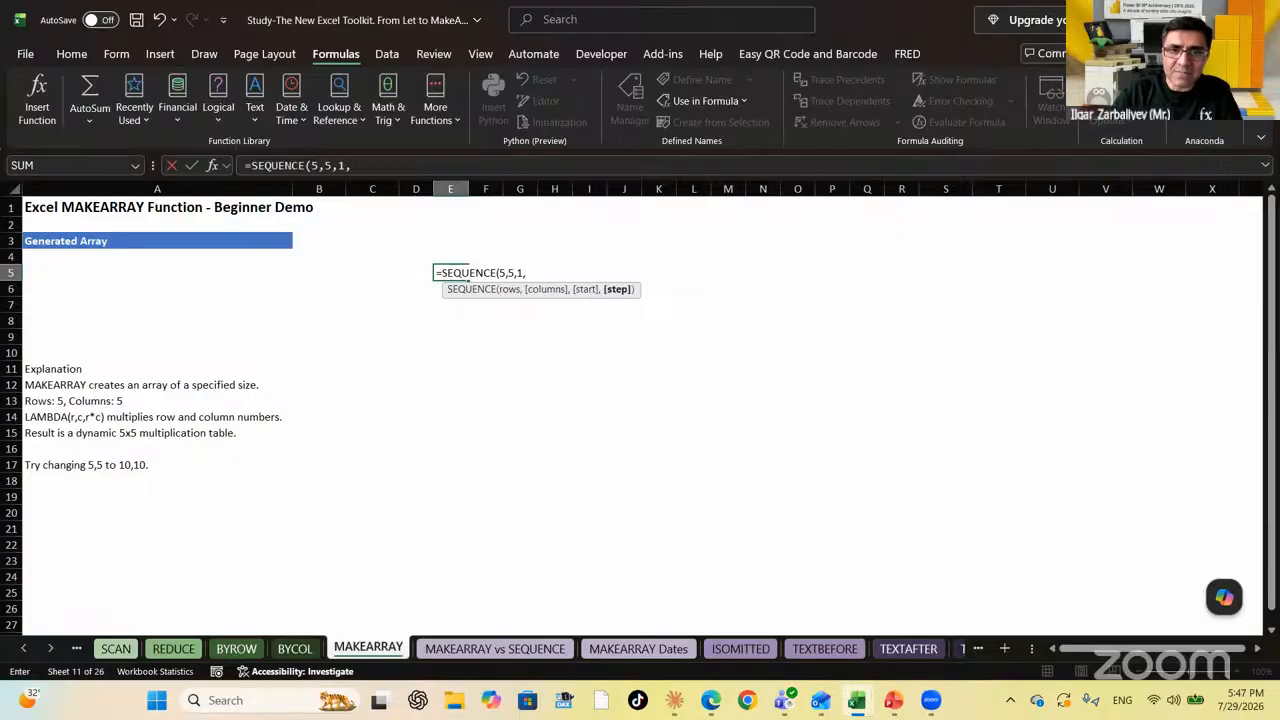
pyautogui.write('1)')
pyautogui.hotkey('ctrl', 'Return')
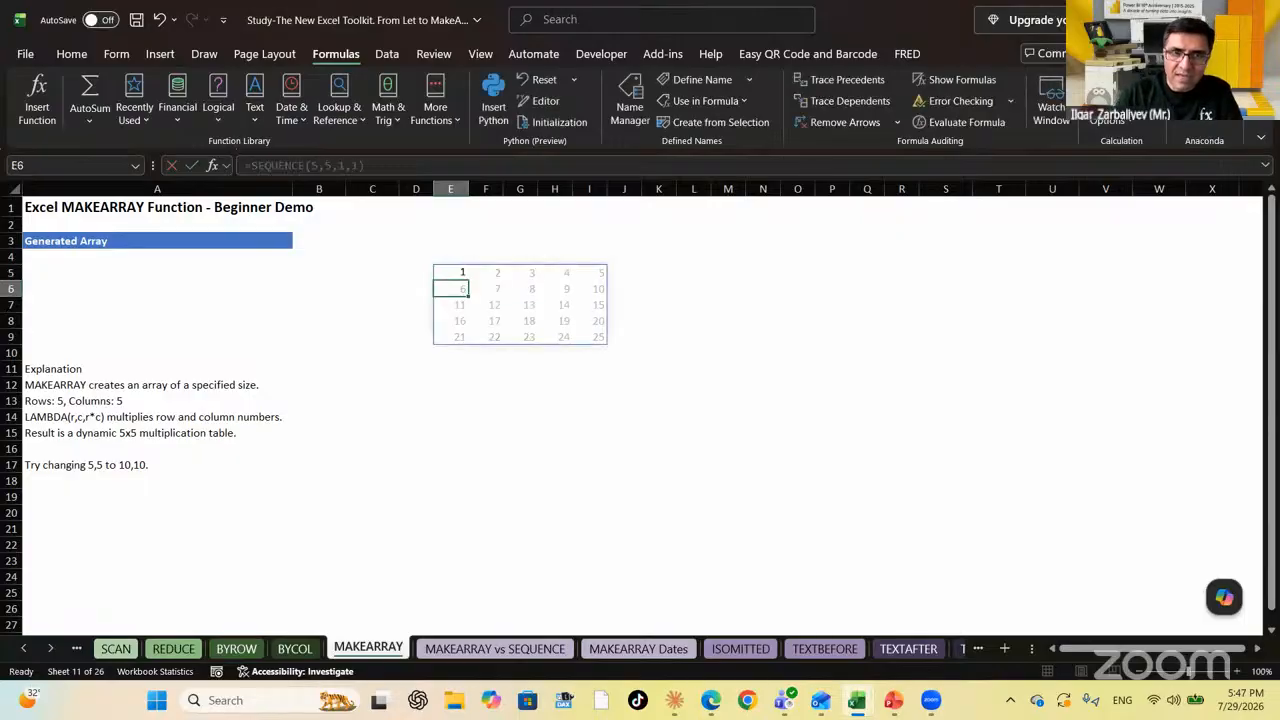
pyautogui.press('Down')
pyautogui.press('Down')
pyautogui.press('Down')
pyautogui.press('Down')
pyautogui.press('Down')
pyautogui.press('Down')
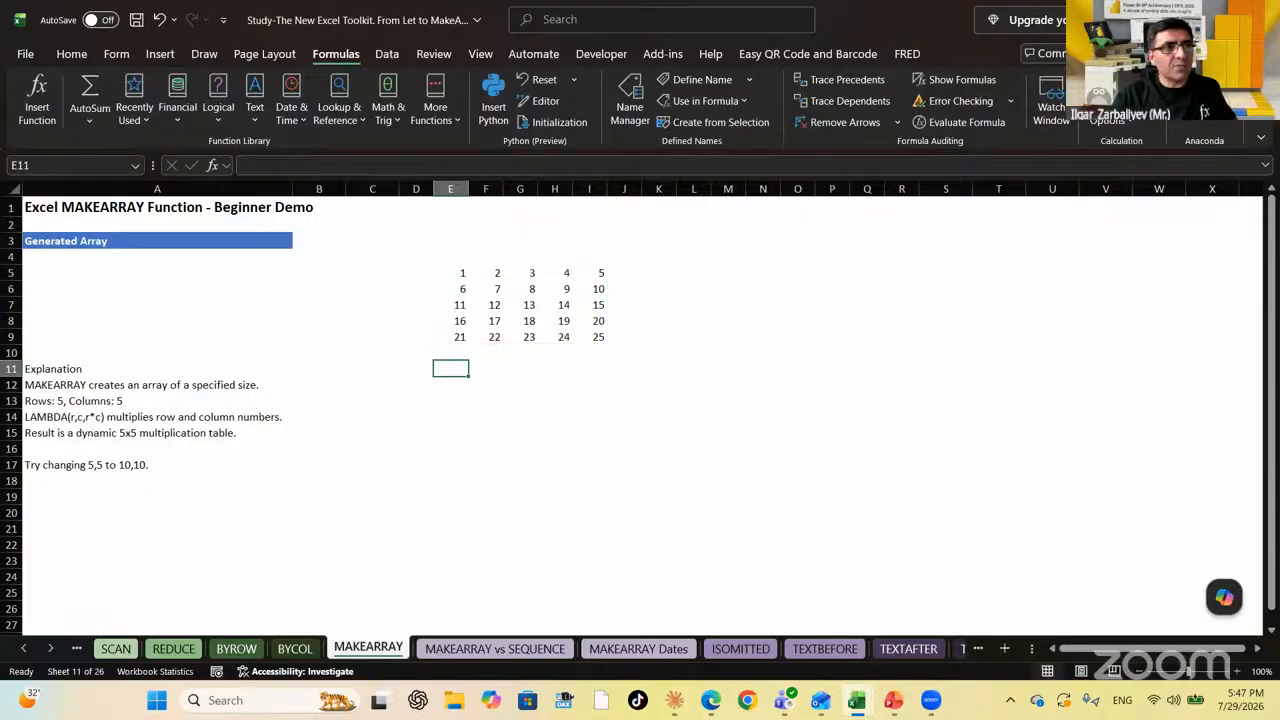
pyautogui.press('Up')
pyautogui.press('Up')
pyautogui.press('Up')
pyautogui.press('Up')
pyautogui.press('Up')
pyautogui.press('Up')
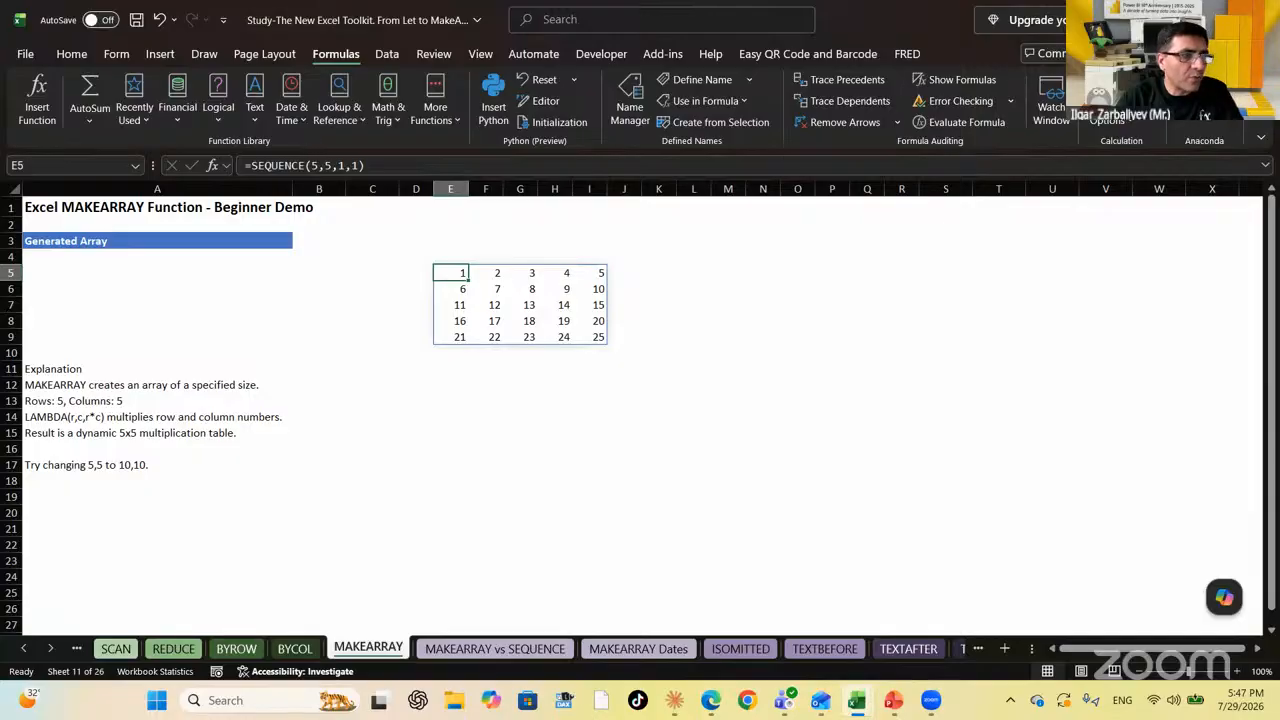
pyautogui.press('Down')
pyautogui.press('Down')
pyautogui.press('Down')
pyautogui.press('Down')
pyautogui.press('Down')
pyautogui.press('Down')
pyautogui.press('Down')
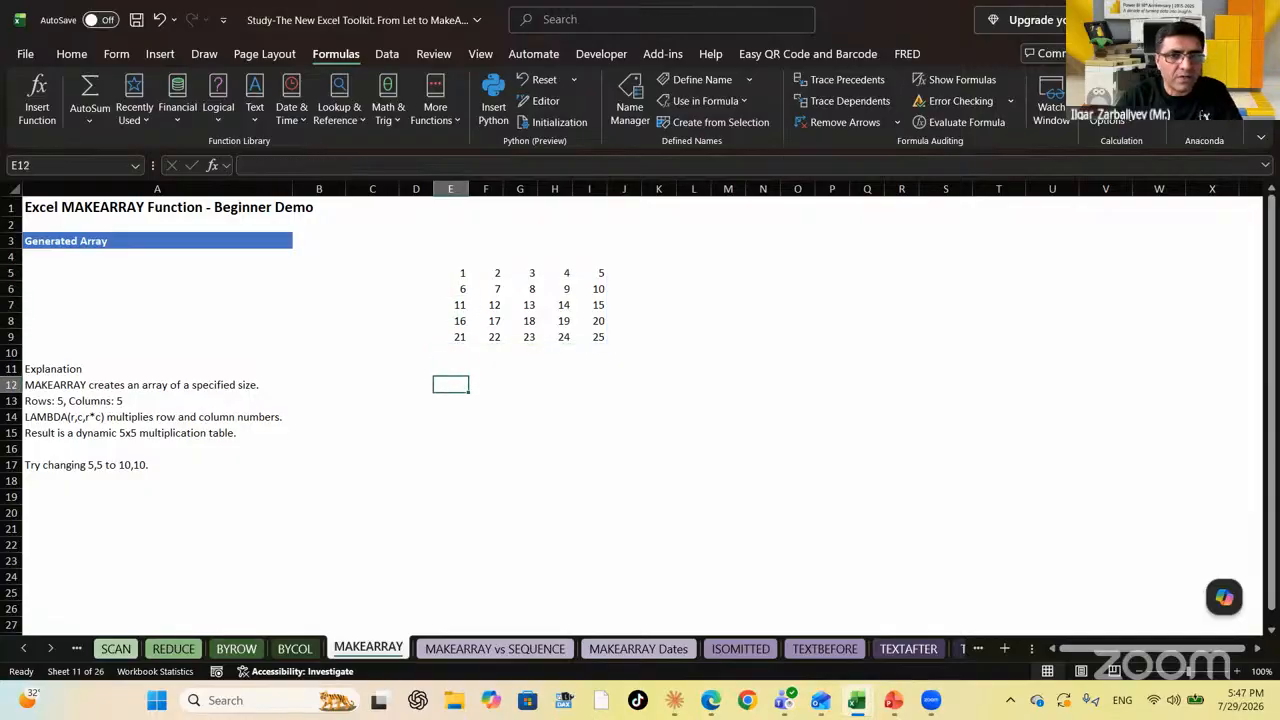
pyautogui.press('Up')
pyautogui.press('Up')
pyautogui.press('Up')
pyautogui.press('Up')
pyautogui.press('Up')
pyautogui.press('Up')
pyautogui.press('Up')
pyautogui.press('Down')
pyautogui.press('Down')
pyautogui.press('Down')
pyautogui.press('Down')
pyautogui.press('Down')
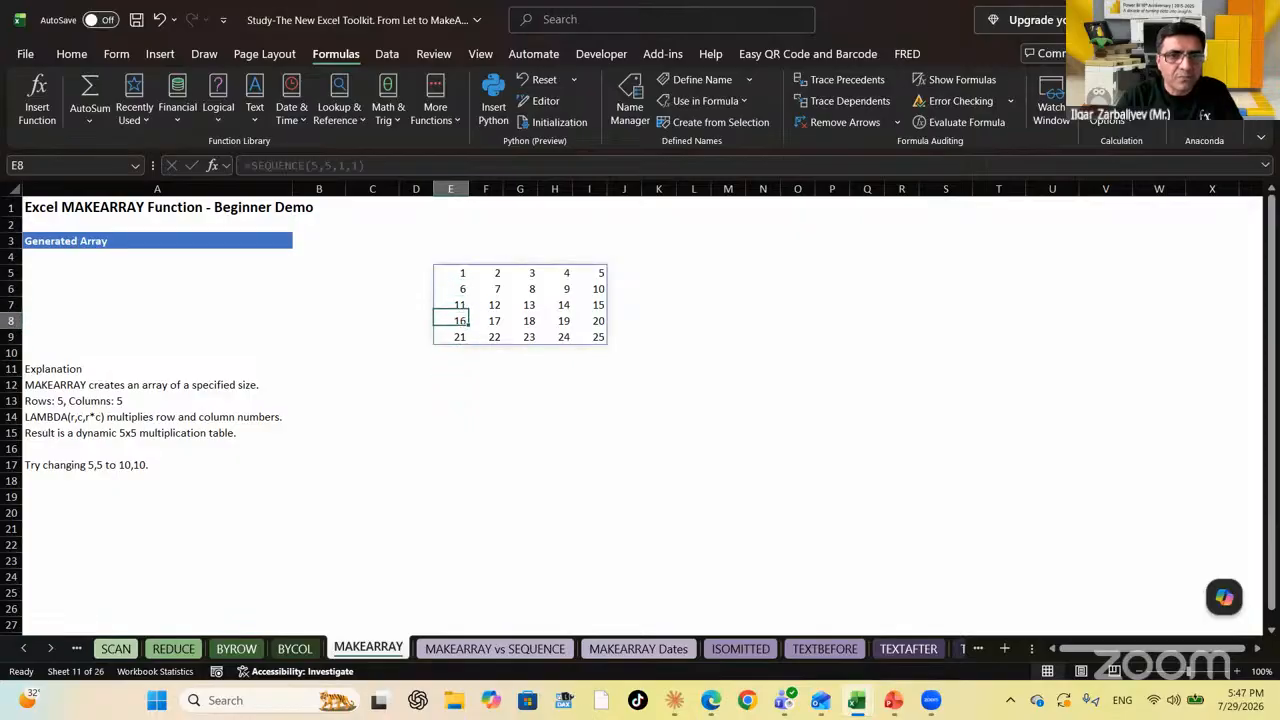
pyautogui.press('Down')
pyautogui.write('=MAKEARRAY(')
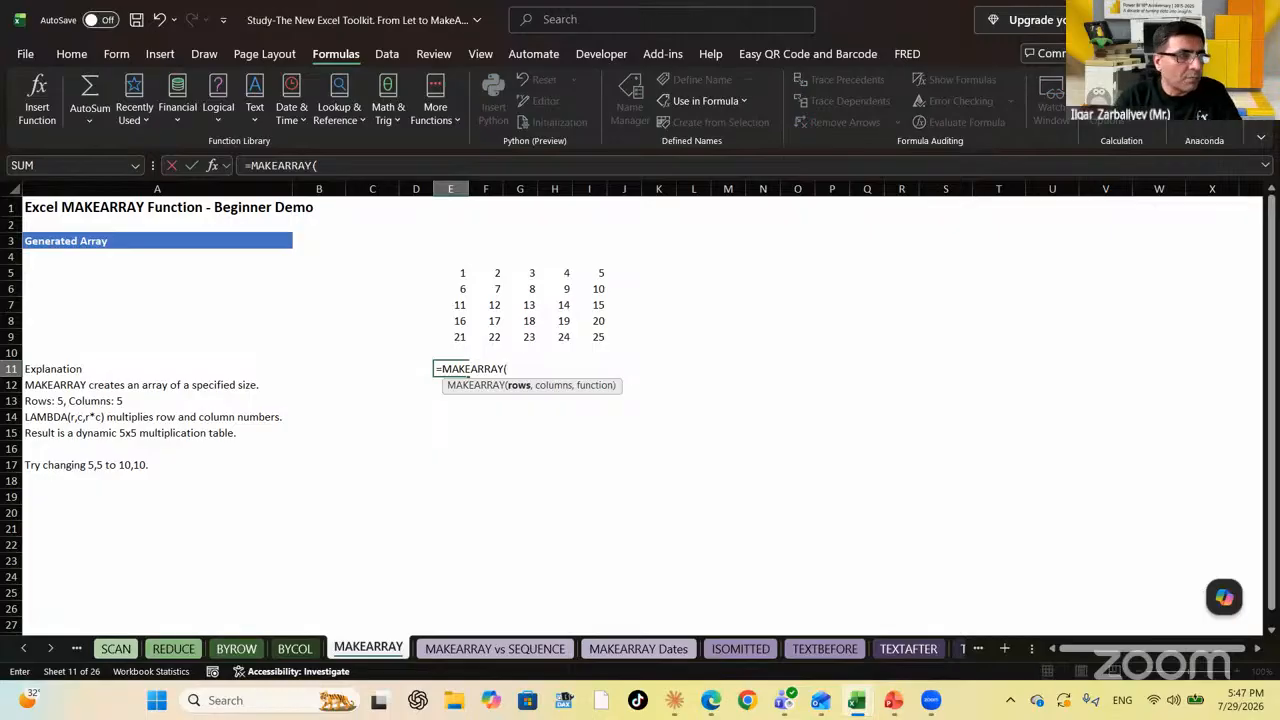
pyautogui.write('10')
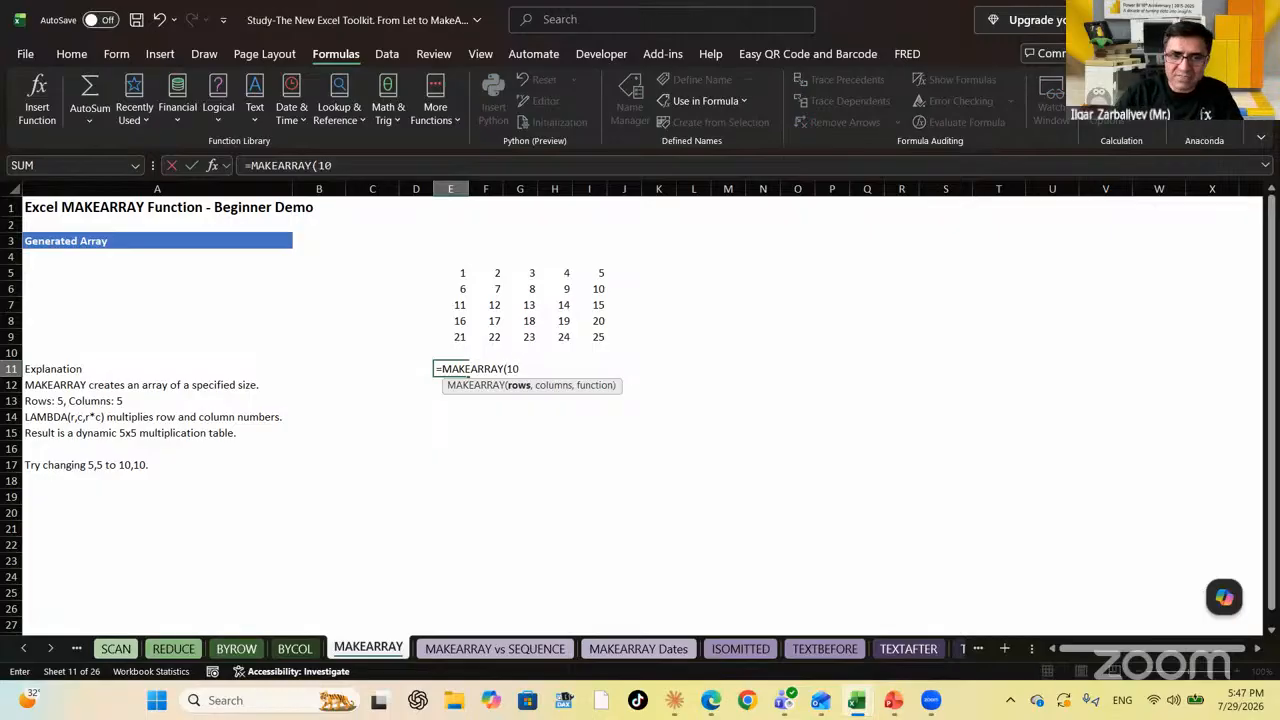
pyautogui.write(',10,')
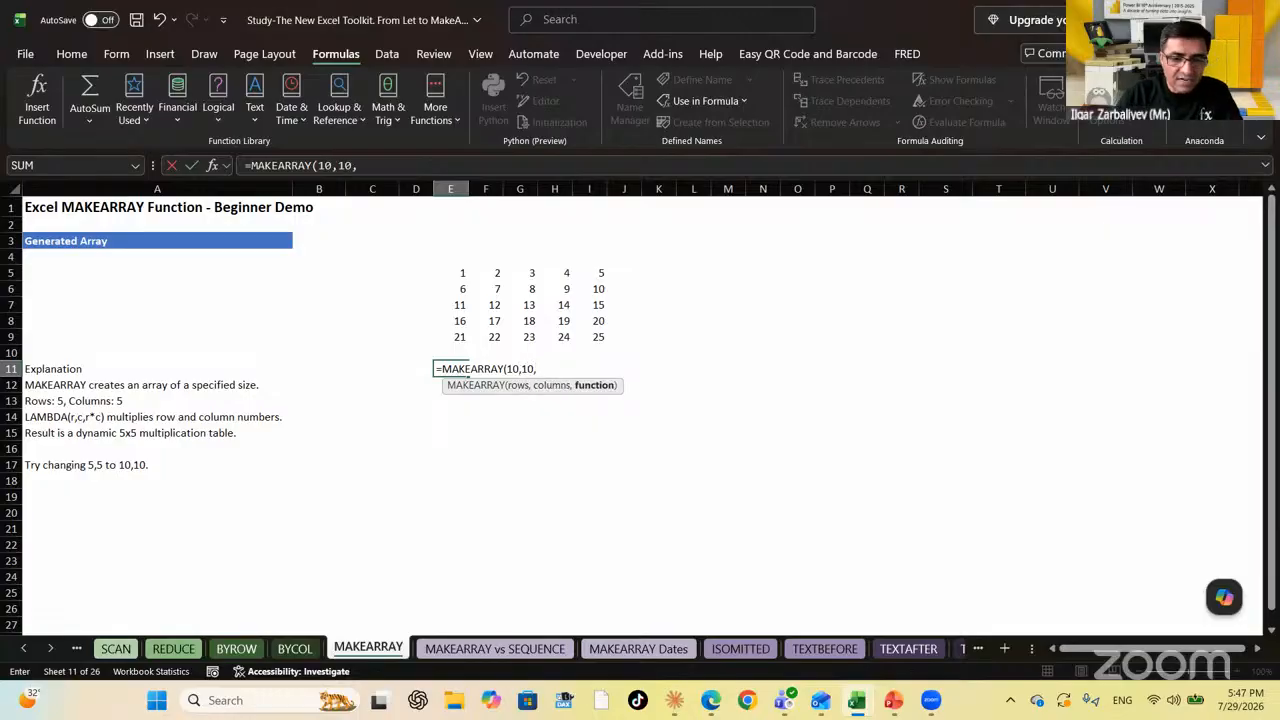
pyautogui.write('LAMBDA(')
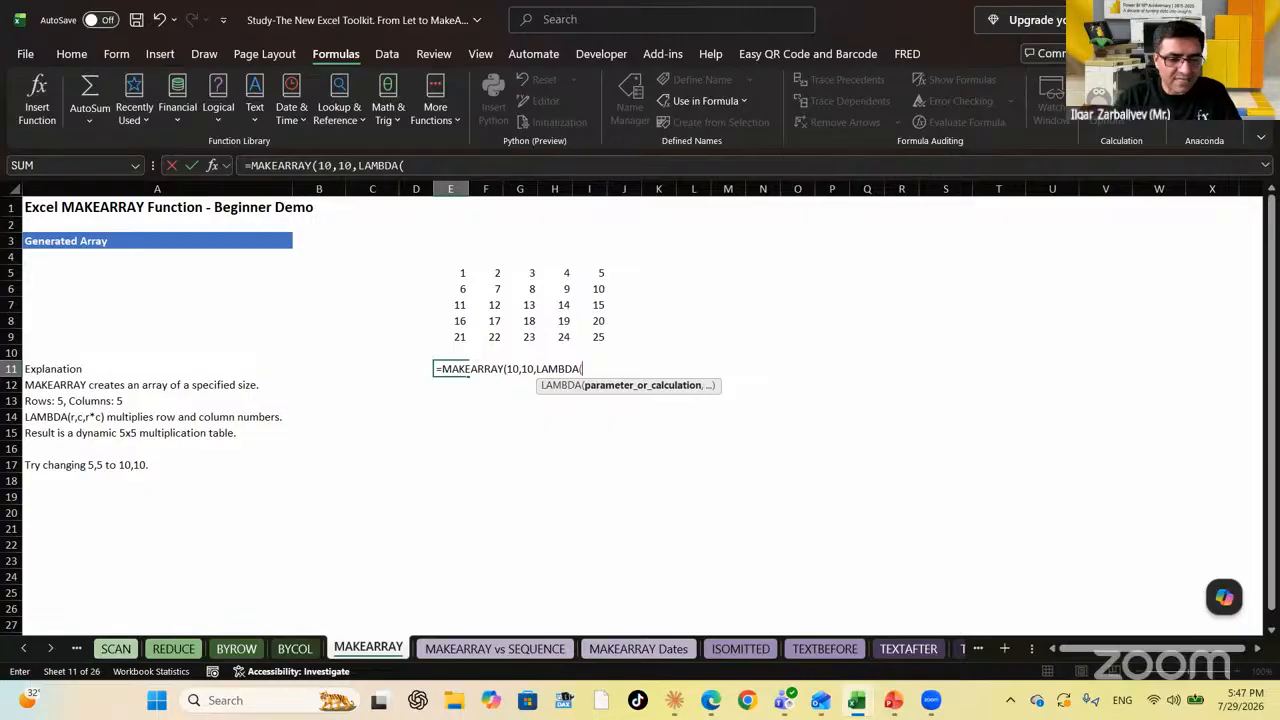
pyautogui.write('X,Y,')
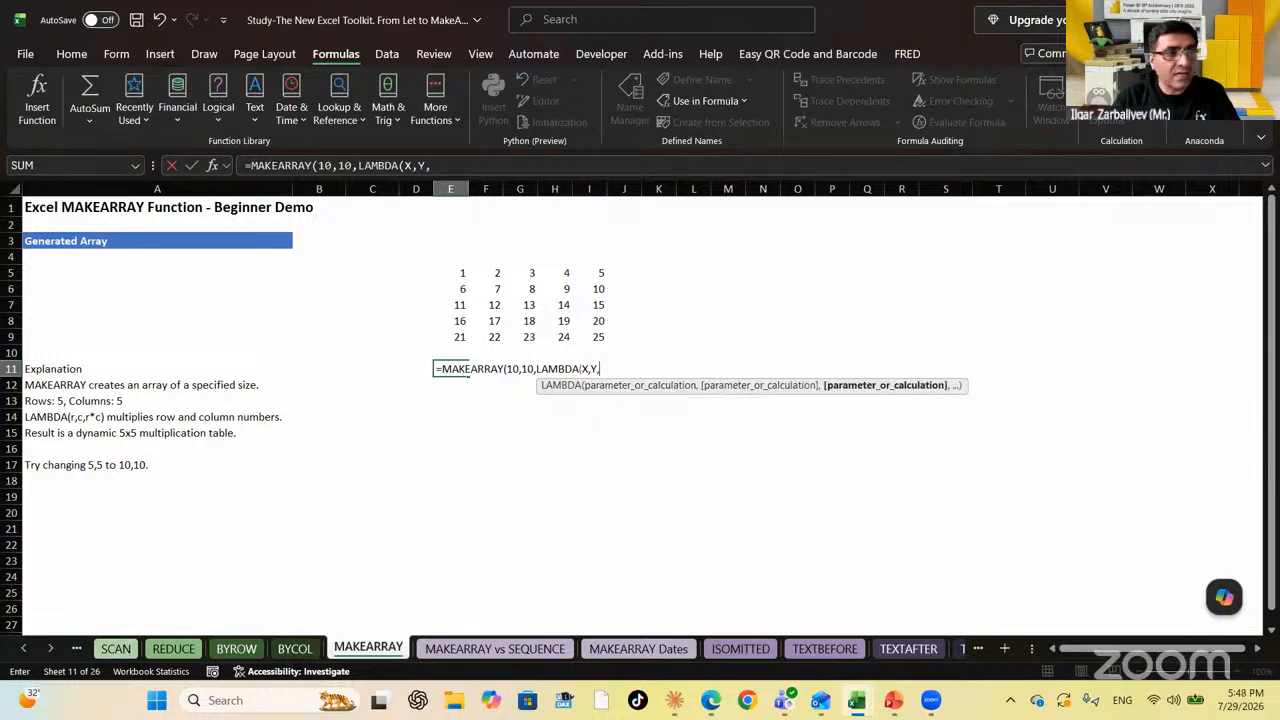
pyautogui.write('RANDBETWEEN(')
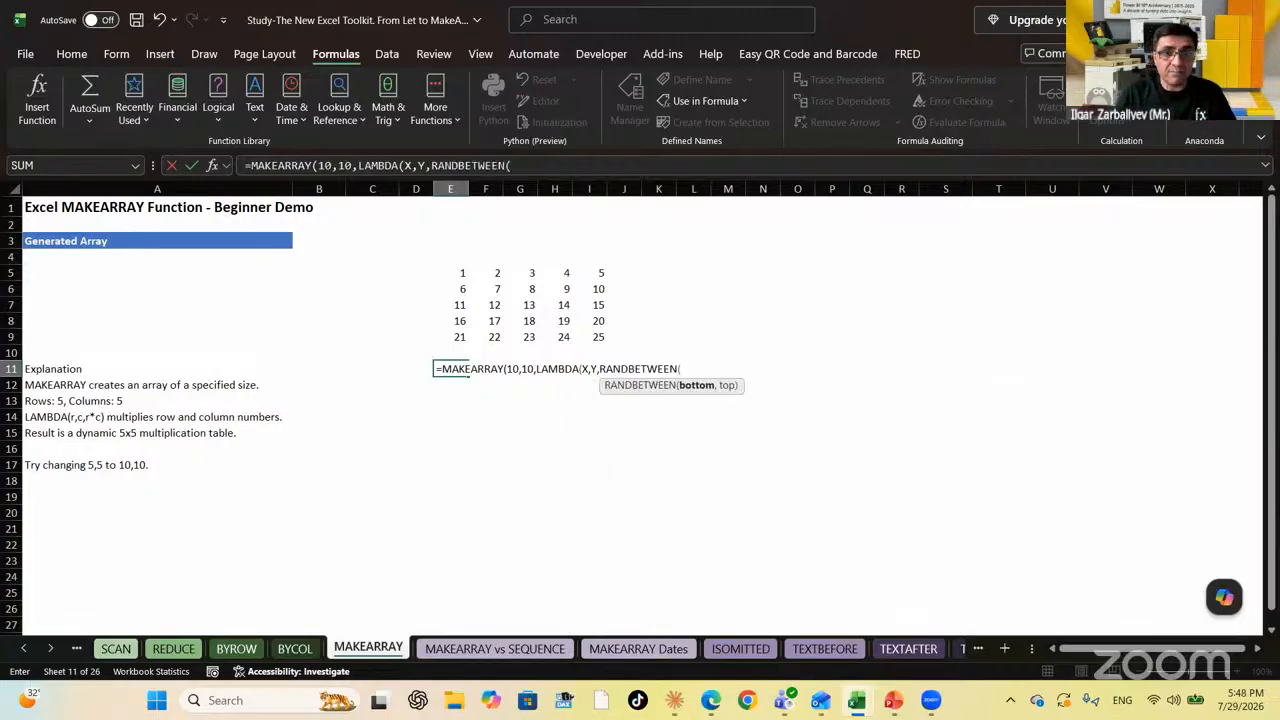
pyautogui.write('1,')
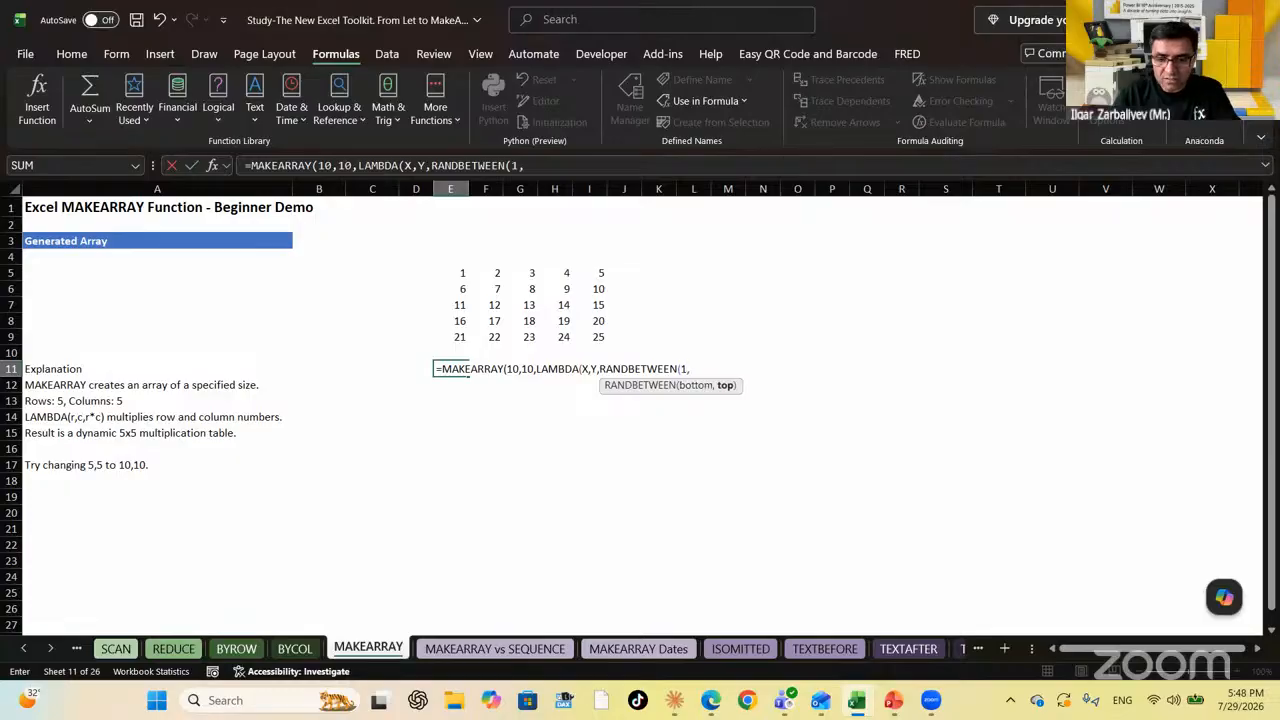
pyautogui.write('5)))')
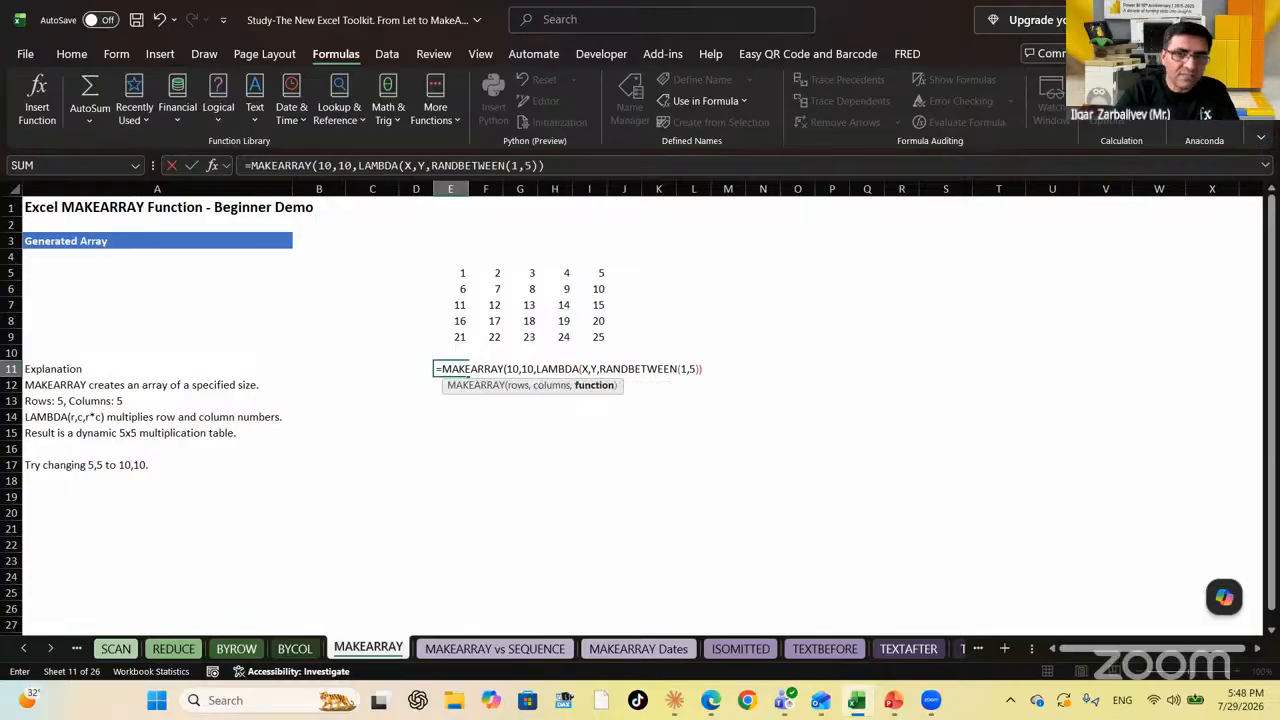
pyautogui.press('Return')
pyautogui.press('Right')
pyautogui.press('Right')
pyautogui.press('Right')
pyautogui.press('Right')
pyautogui.press('Right')
pyautogui.press('Right')
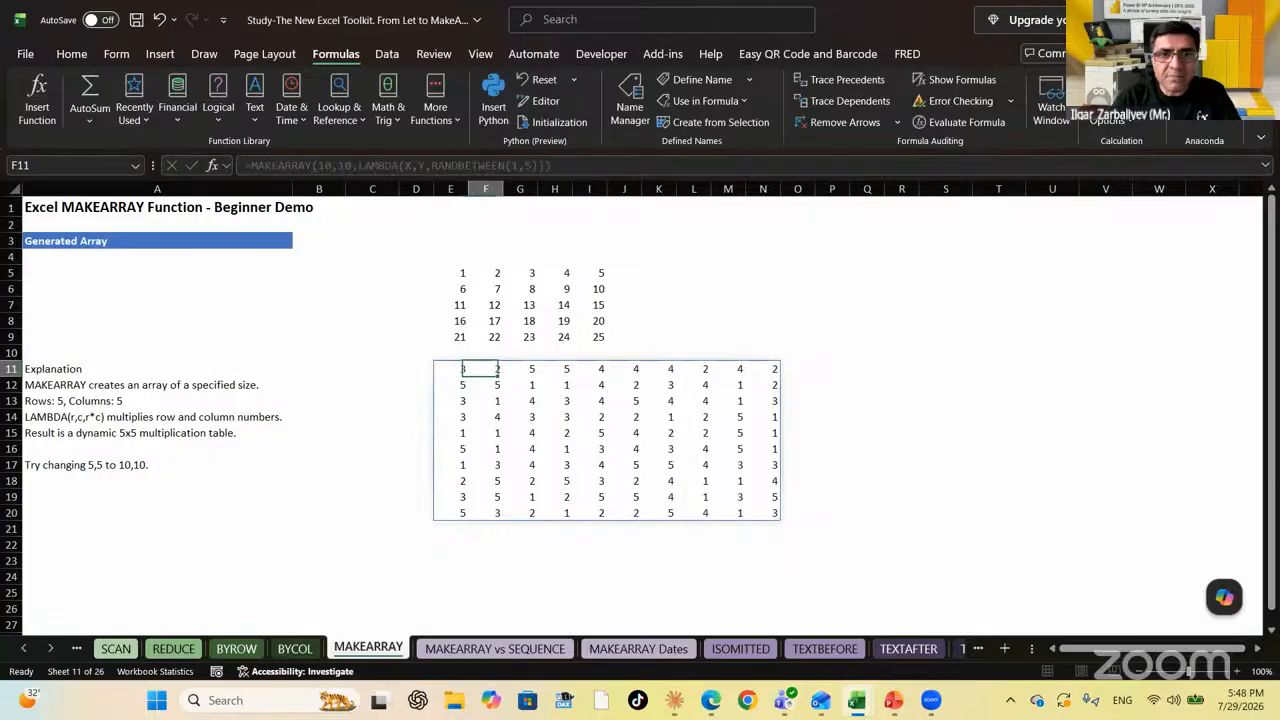
pyautogui.press('Left')
pyautogui.press('Left')
pyautogui.press('Left')
pyautogui.press('Left')
pyautogui.press('Left')
pyautogui.press('Left')
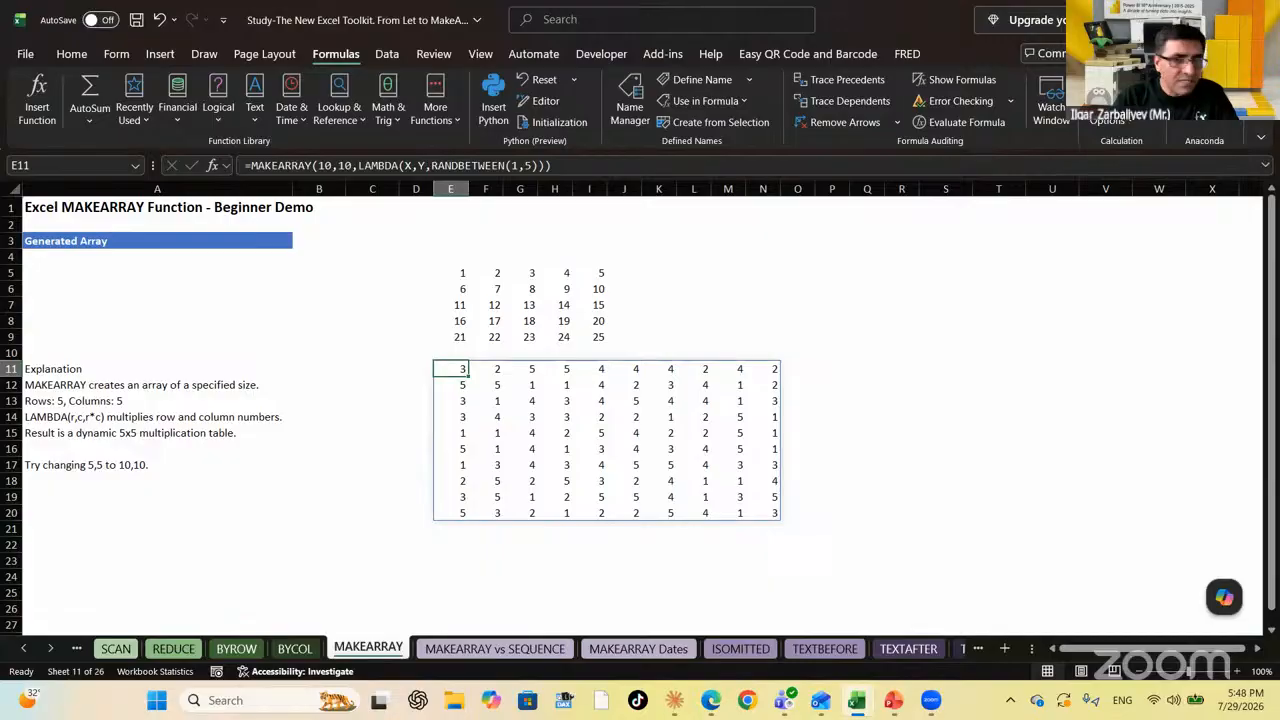
pyautogui.press('Down')
pyautogui.press('Down')
pyautogui.press('Down')
pyautogui.press('Down')
pyautogui.press('Down')
pyautogui.press('Down')
pyautogui.press('Down')
pyautogui.press('Down')
pyautogui.press('Down')
pyautogui.press('Down')
pyautogui.press('Down')
pyautogui.press('Up')
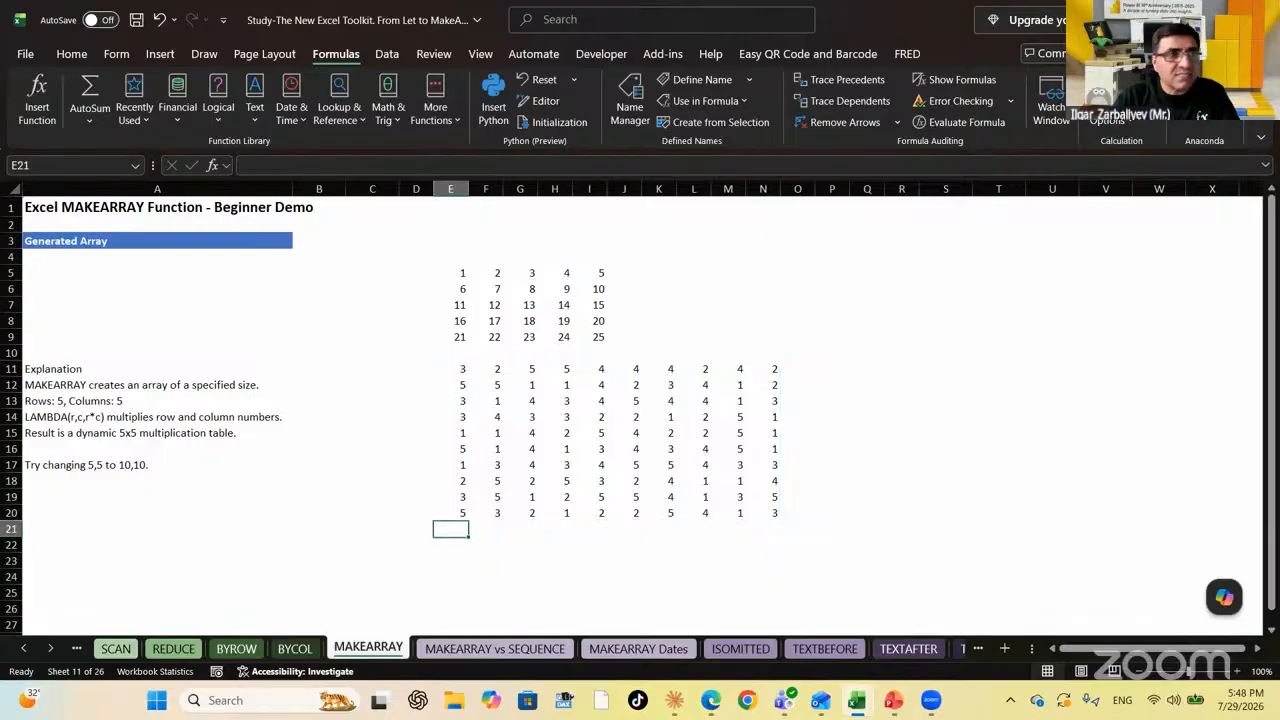
pyautogui.press('Up')
pyautogui.press('Up')
pyautogui.press('Up')
pyautogui.press('Down')
pyautogui.press('Down')
pyautogui.press('Down')
pyautogui.press('Down')
pyautogui.press('Down')
pyautogui.press('Down')
pyautogui.press('Down')
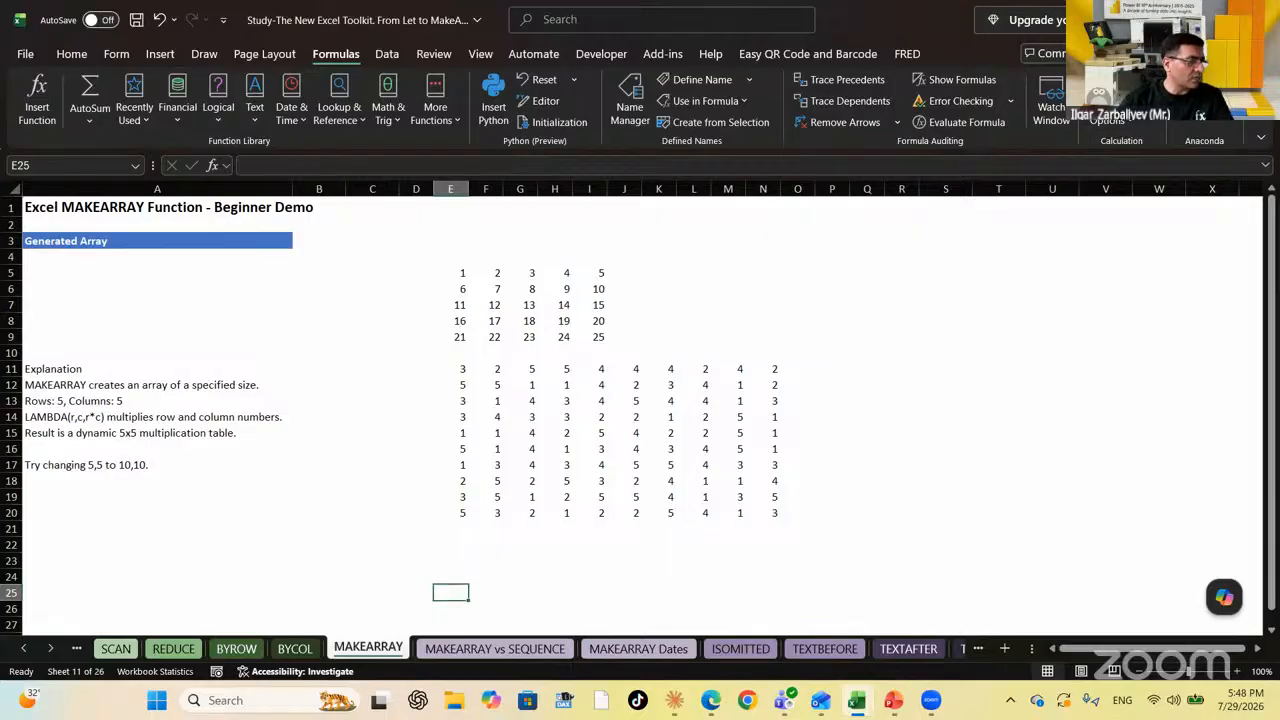
pyautogui.press('Up')
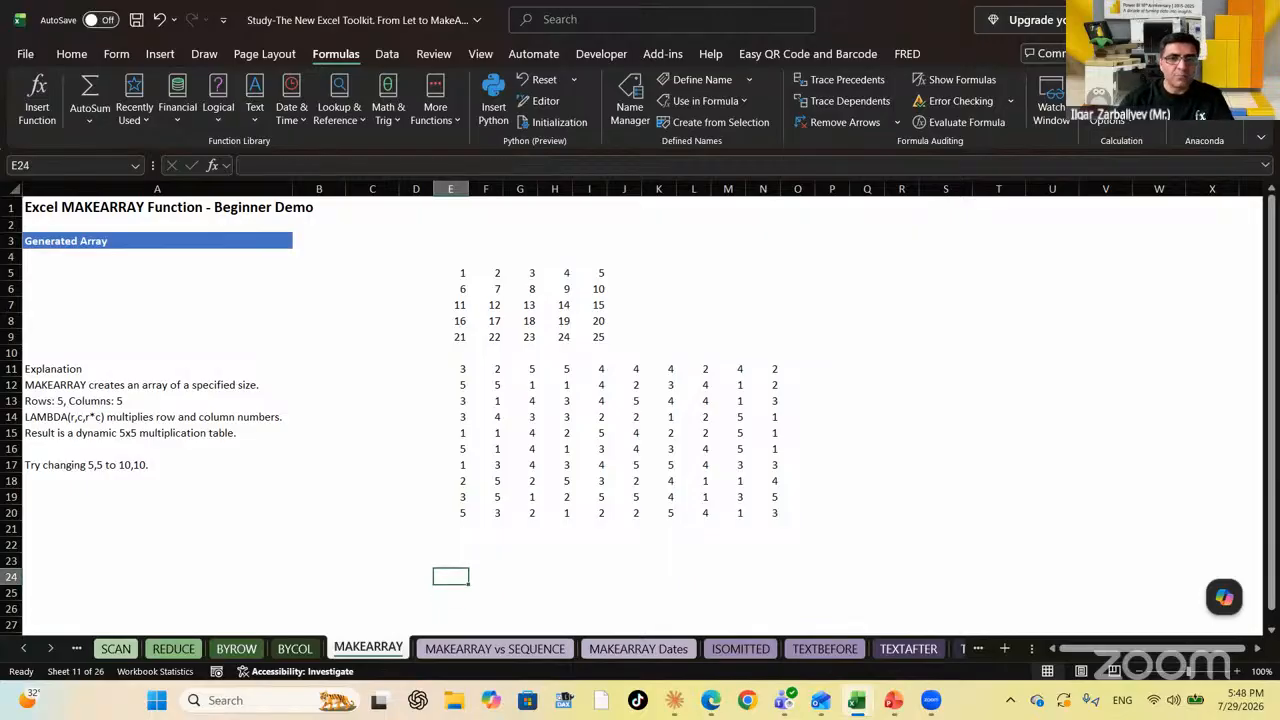
pyautogui.press('Up')
pyautogui.press('Up')
pyautogui.press('Up')
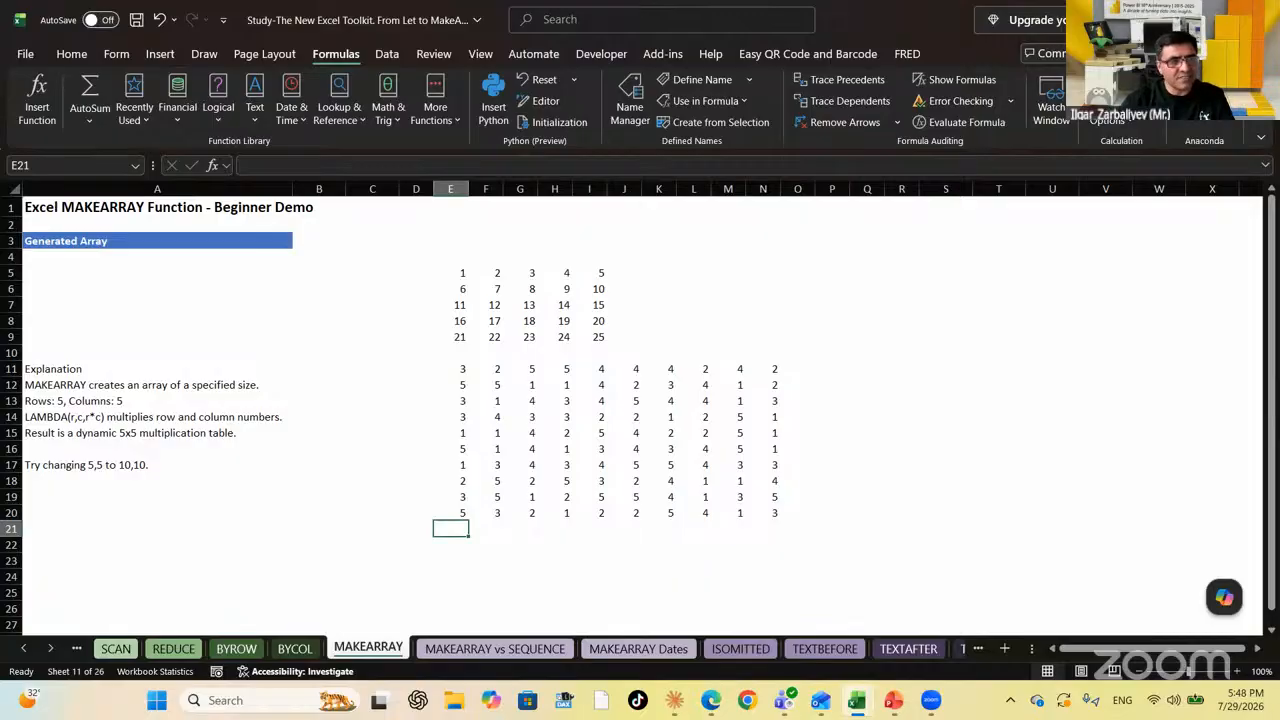
pyautogui.press('Down')
pyautogui.press('Down')
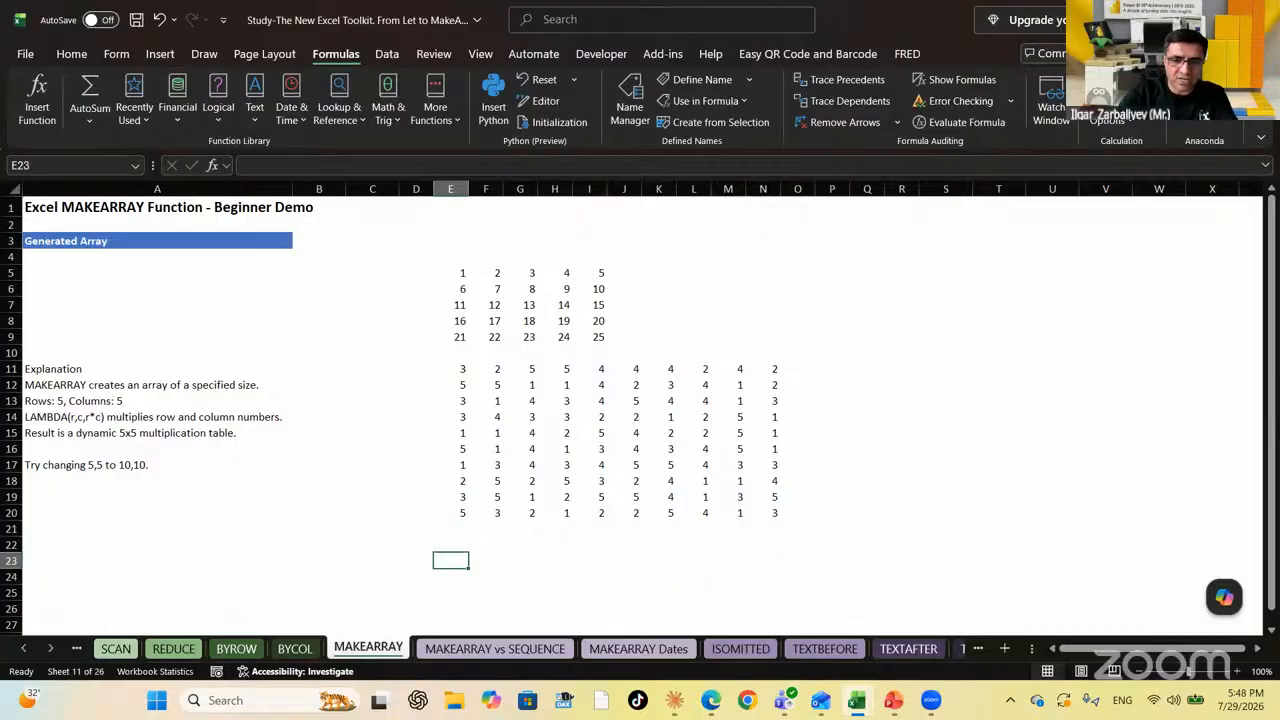
# Enter =MAKEARRAY(10,10,LAMBDA(X,Y,X*Y)) in E23 to spill a 1–100 multiplication table
pyautogui.write('=MAKE')
pyautogui.press('Tab')
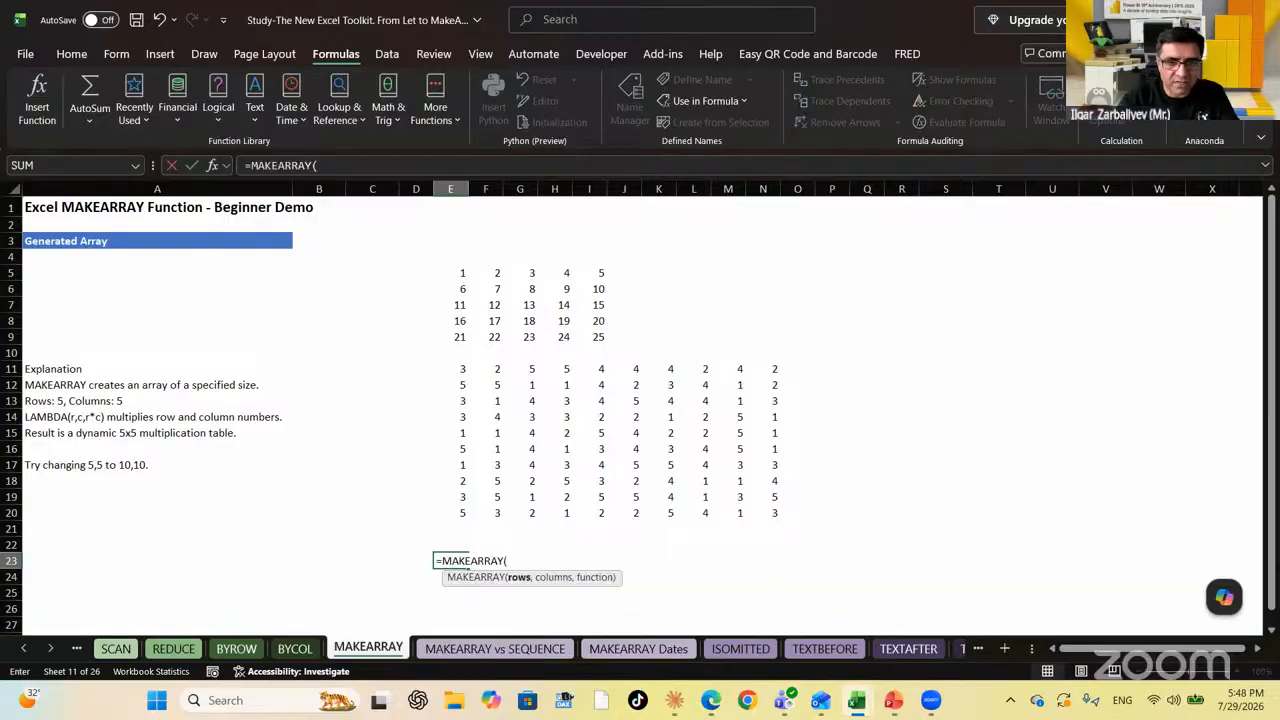
pyautogui.write('10')
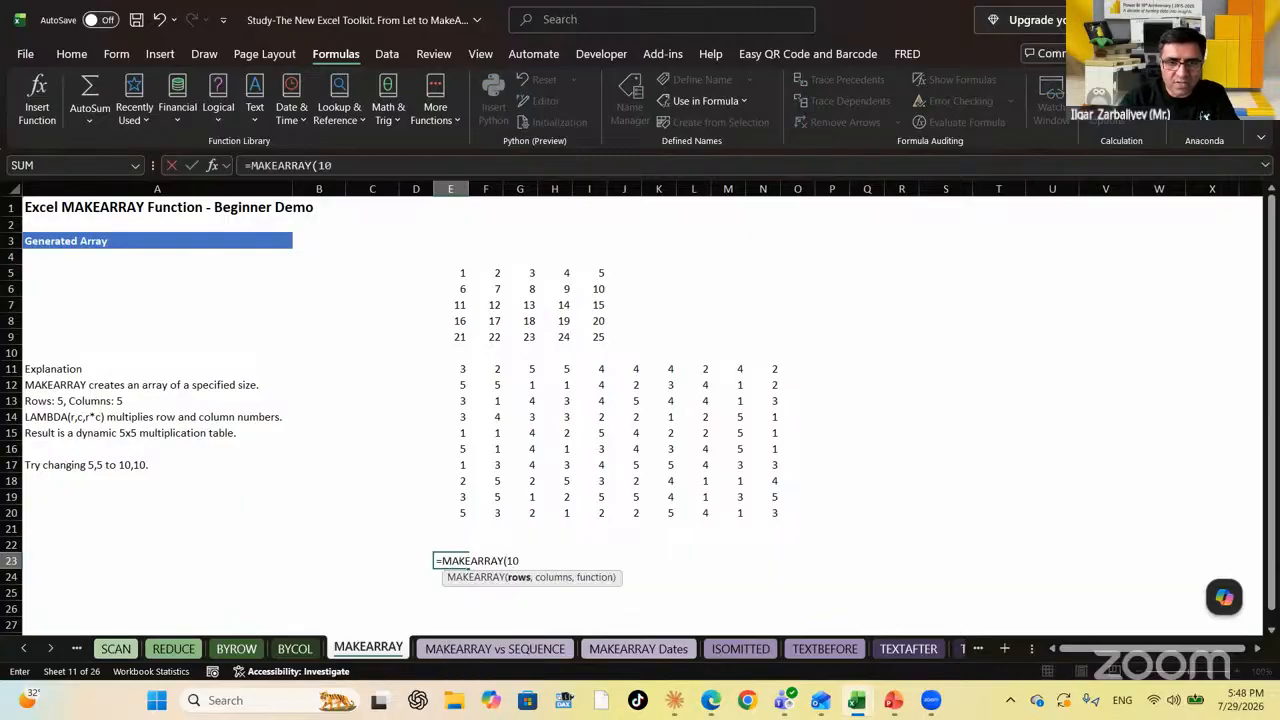
pyautogui.write(',1')
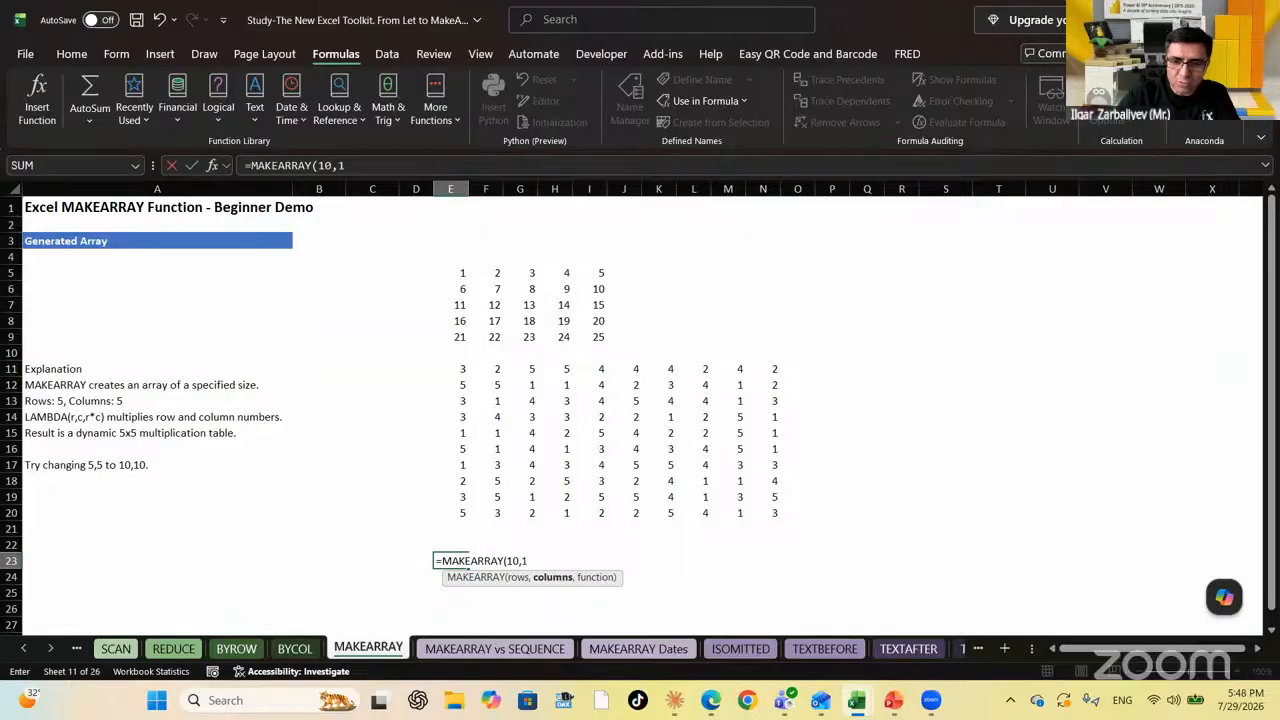
pyautogui.write('0,')
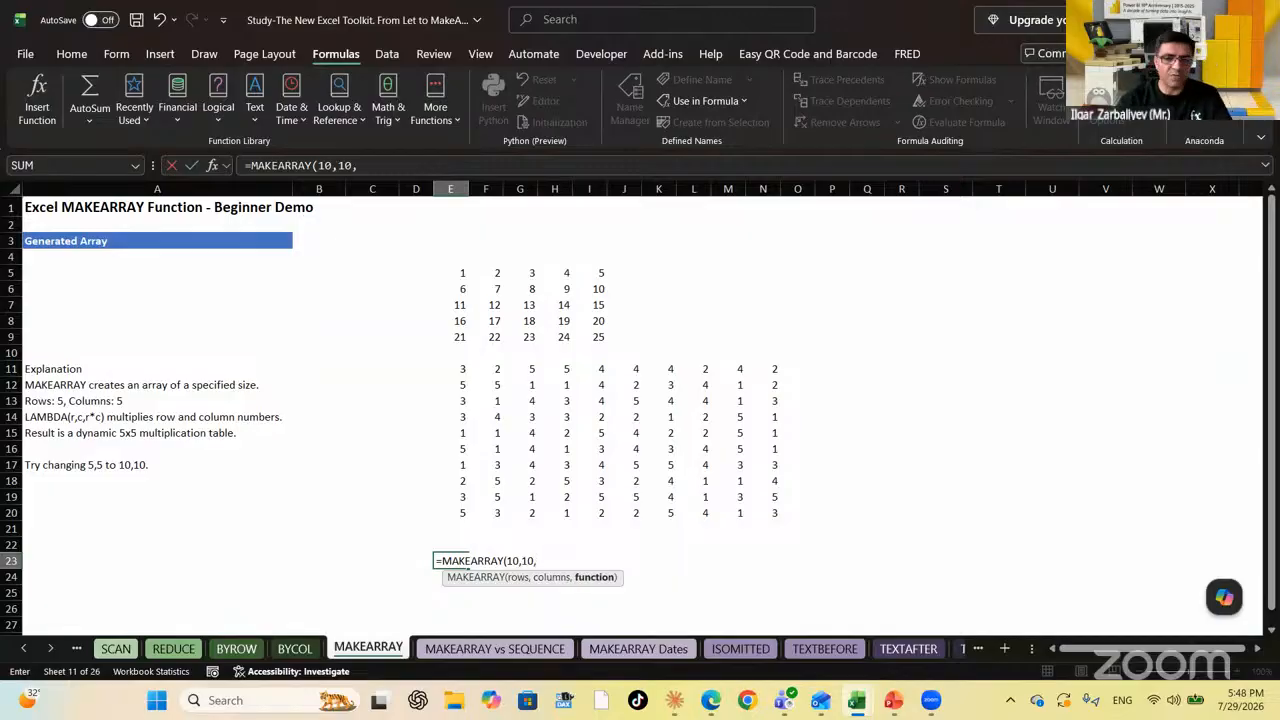
pyautogui.write('LAMBDA(')
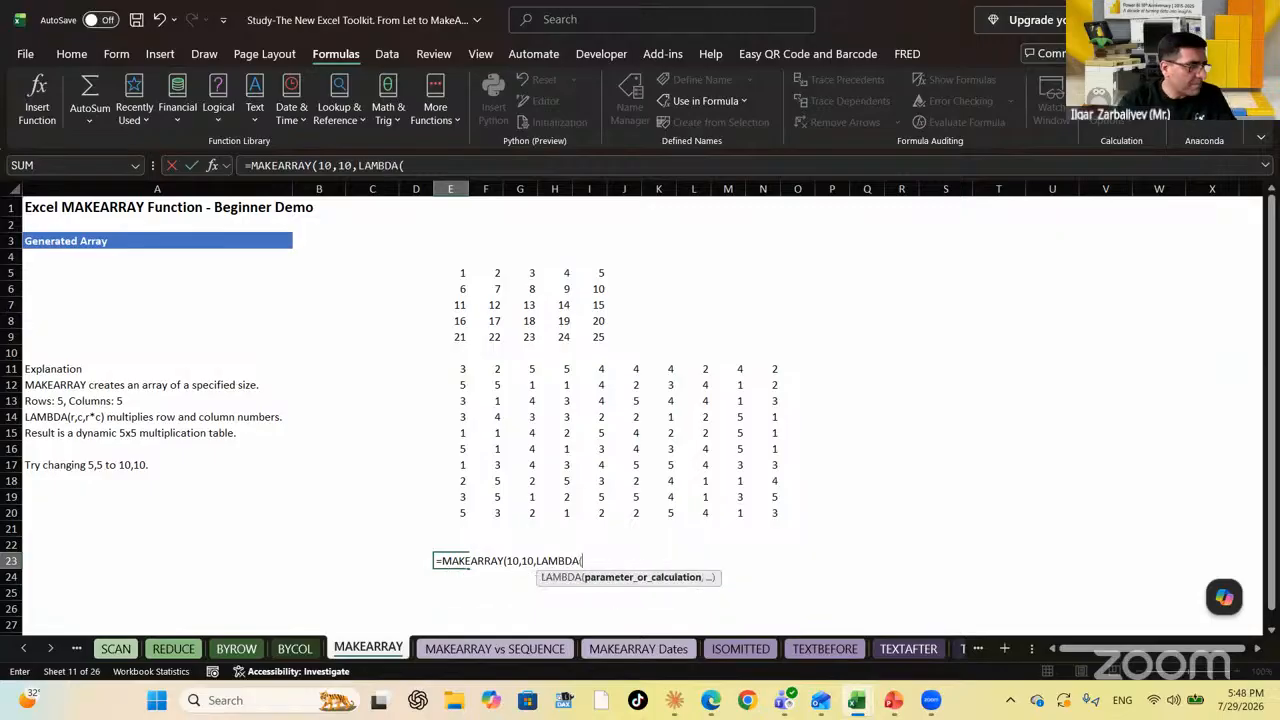
pyautogui.write('(')
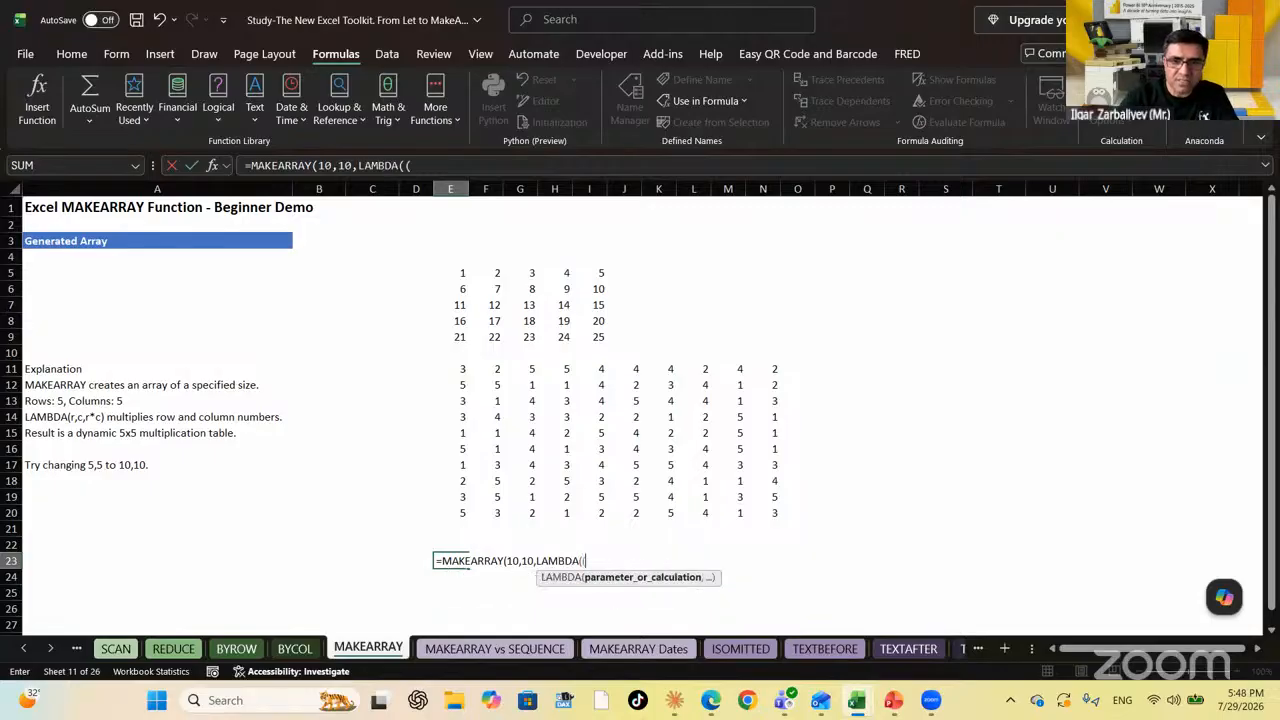
pyautogui.press('BackSpace')
pyautogui.write('X,Y')
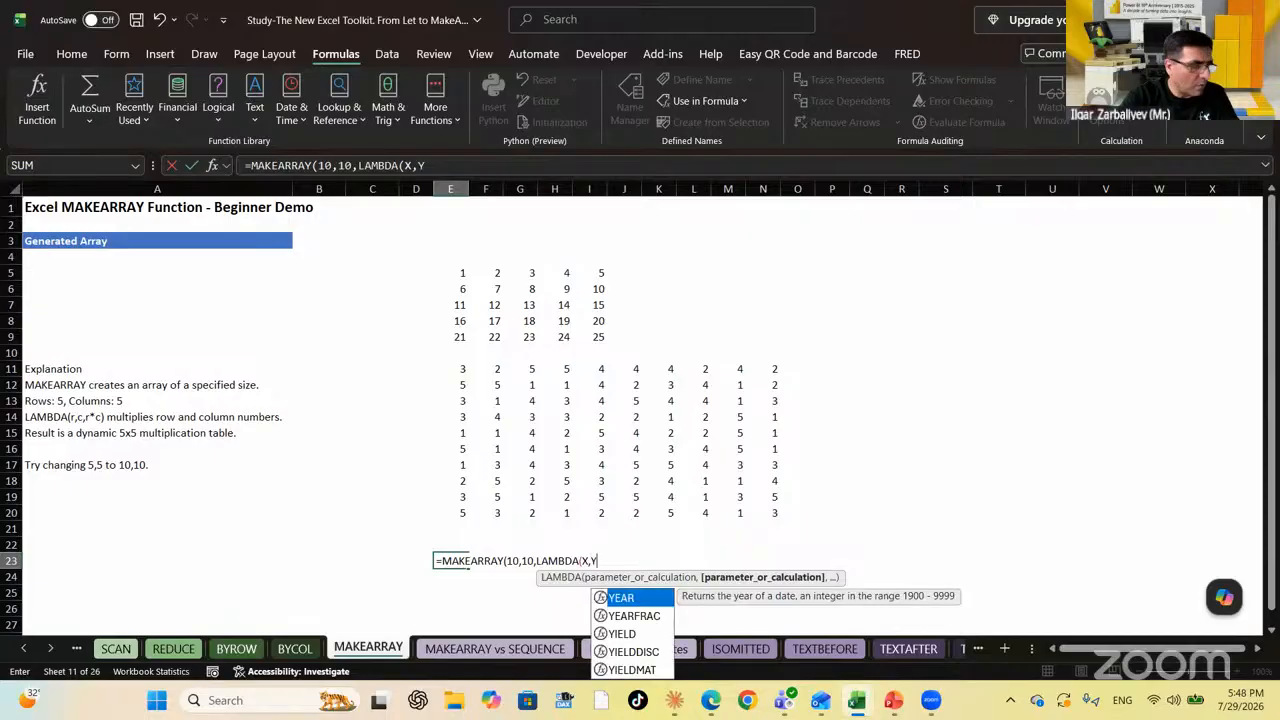
pyautogui.write(',X')
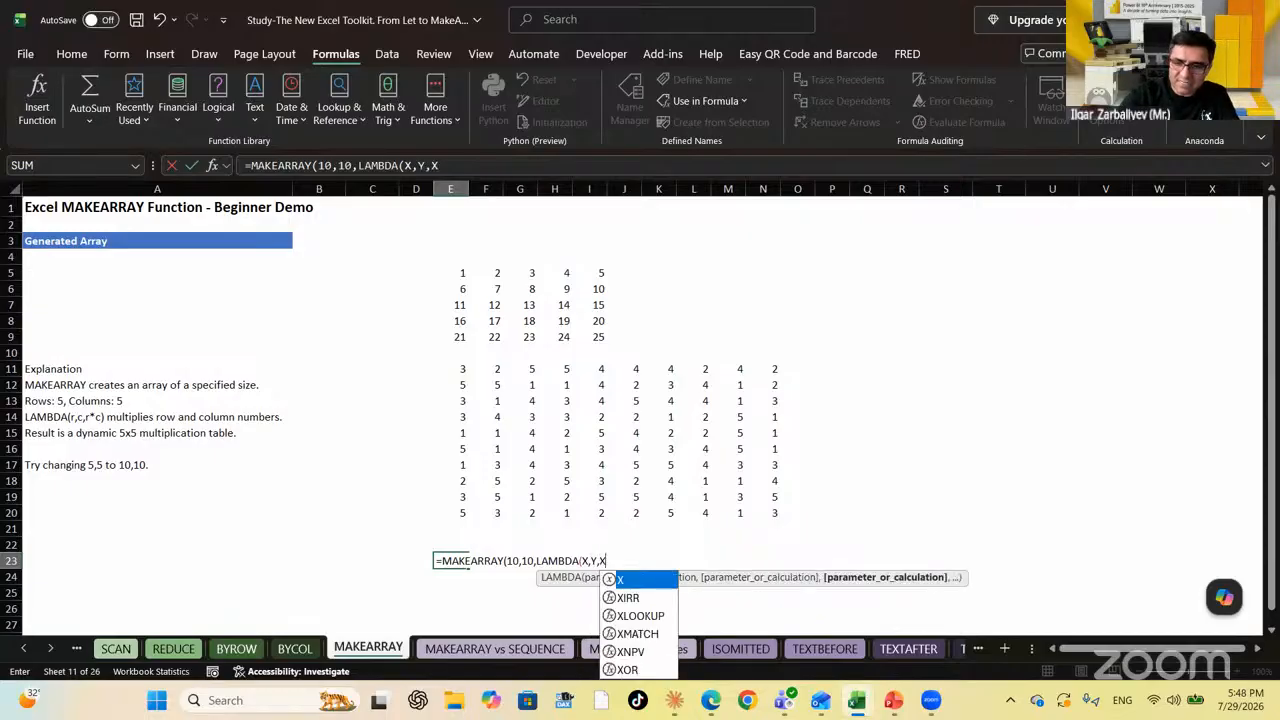
pyautogui.write('*Y)')
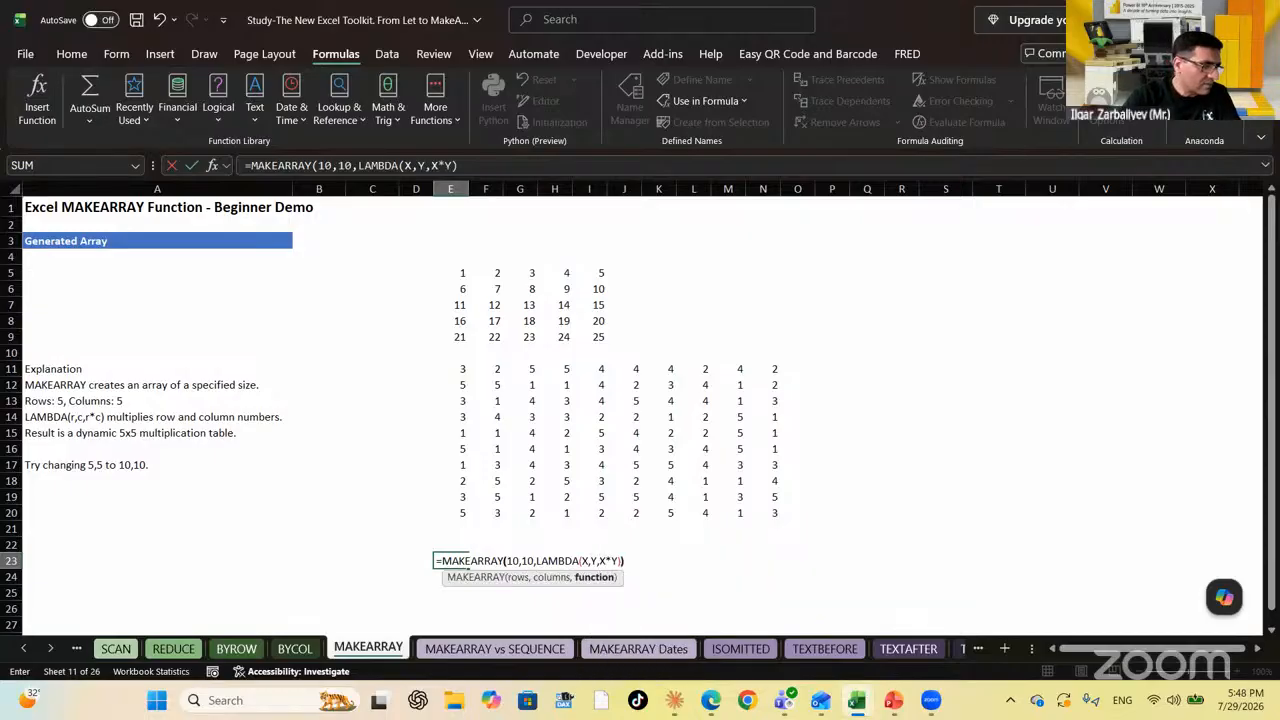
pyautogui.write(')')
pyautogui.press('Return')
pyautogui.press('Down')
pyautogui.press('Down')
pyautogui.press('Down')
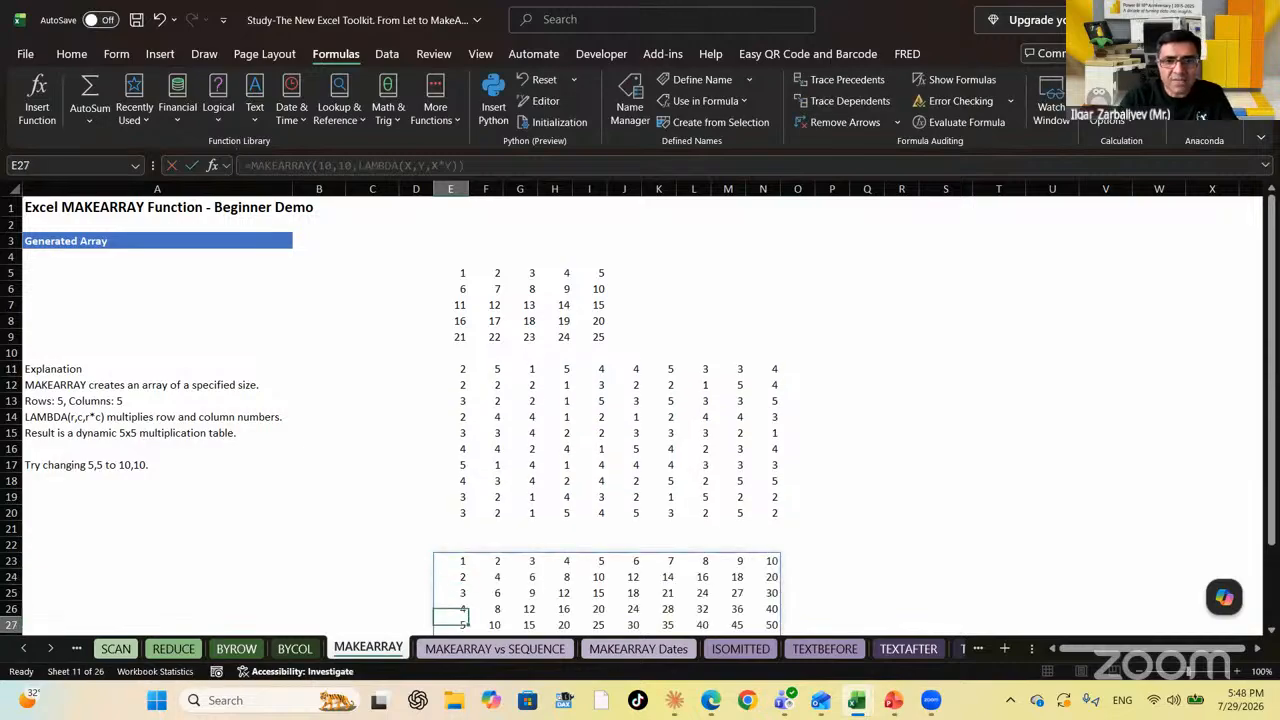
pyautogui.press('Down')
pyautogui.press('Down')
pyautogui.press('Down')
pyautogui.press('Down')
pyautogui.press('Down')
pyautogui.press('Down')
pyautogui.press('Down')
pyautogui.press('Down')
pyautogui.press('Down')
pyautogui.press('Down')
pyautogui.press('Up')
pyautogui.press('Up')
pyautogui.press('Up')
pyautogui.press('Up')
pyautogui.press('Up')
pyautogui.press('Up')
pyautogui.press('Up')
pyautogui.press('Up')
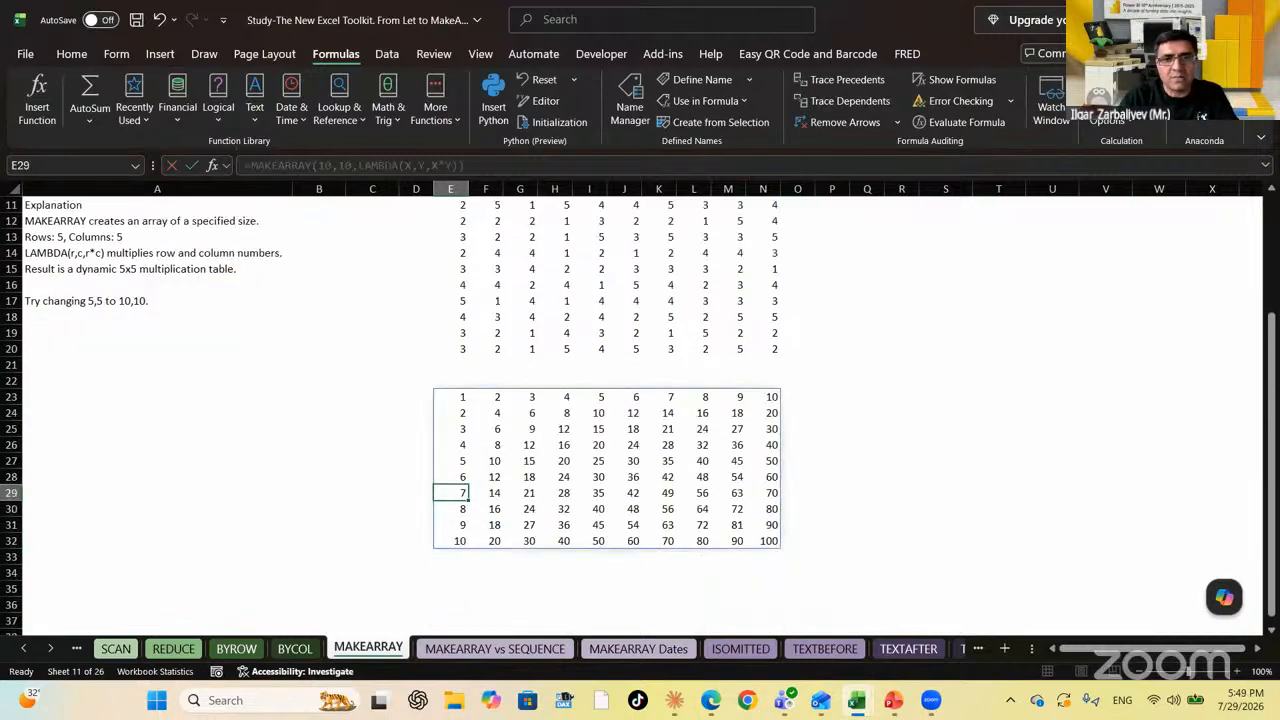
pyautogui.press('Up')
pyautogui.press('Up')
pyautogui.press('Up')
pyautogui.press('Up')
pyautogui.press('Up')
pyautogui.press('Up')
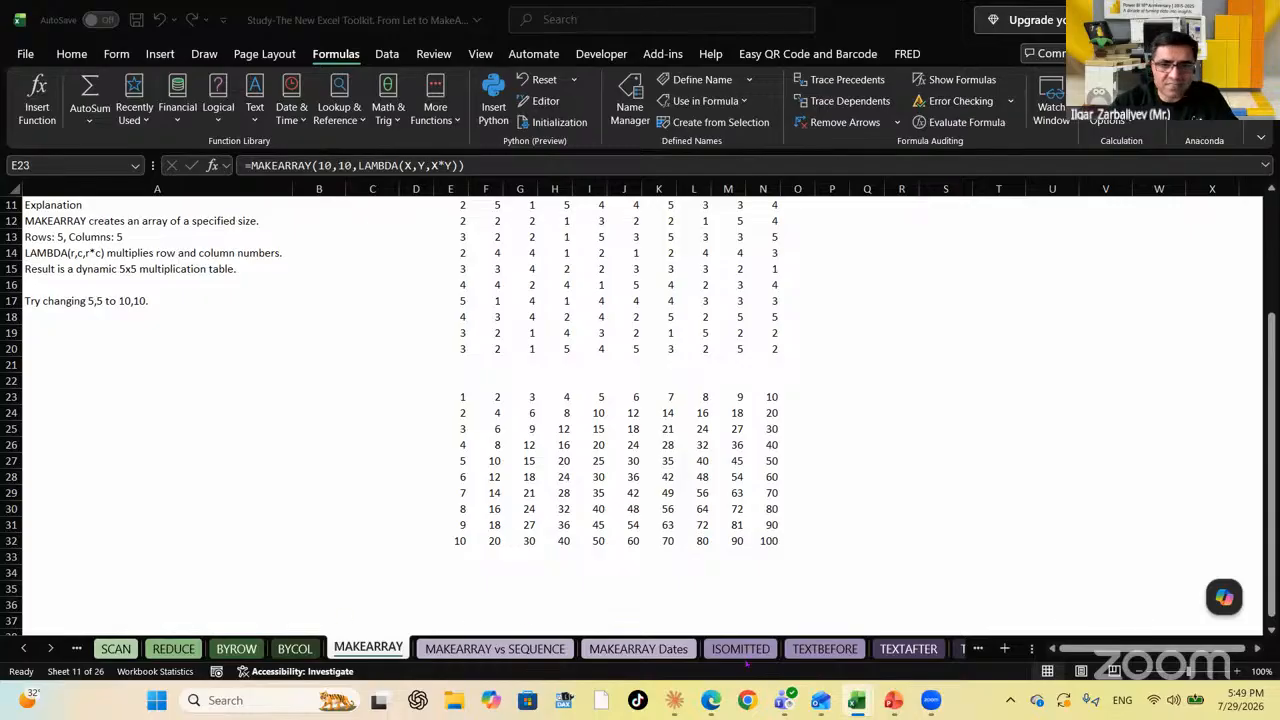
# Browse the MAKEARRAY Dates and MAKEARRAY vs SEQUENCE sheets, then switch to the ISOMITTED sheet
pyautogui.click(487, 655)
pyautogui.click(638, 649)
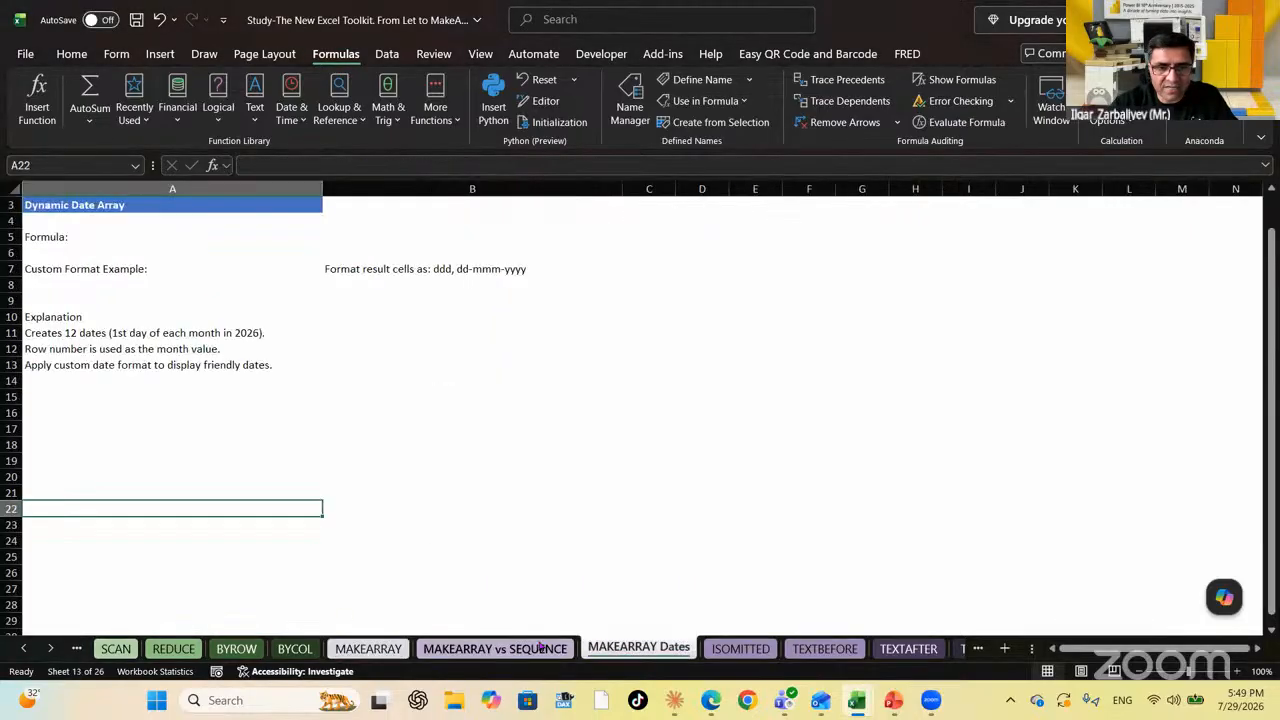
pyautogui.click(540, 648)
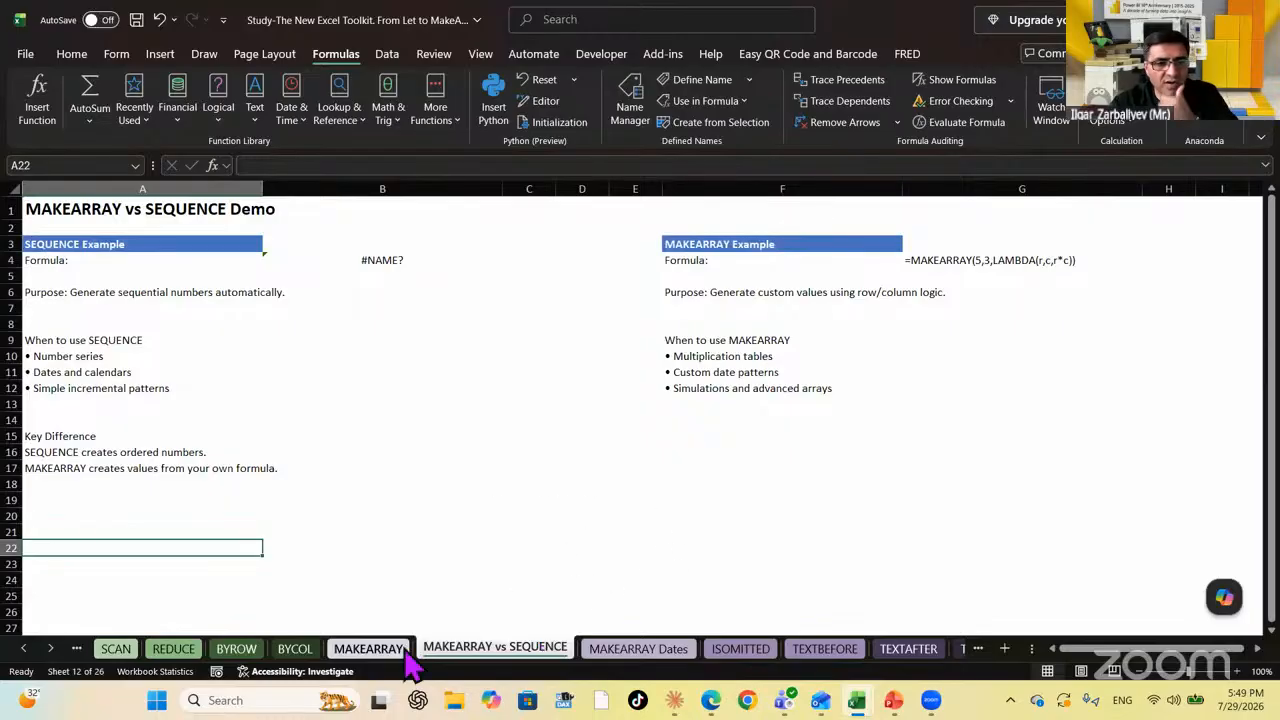
pyautogui.click(372, 649)
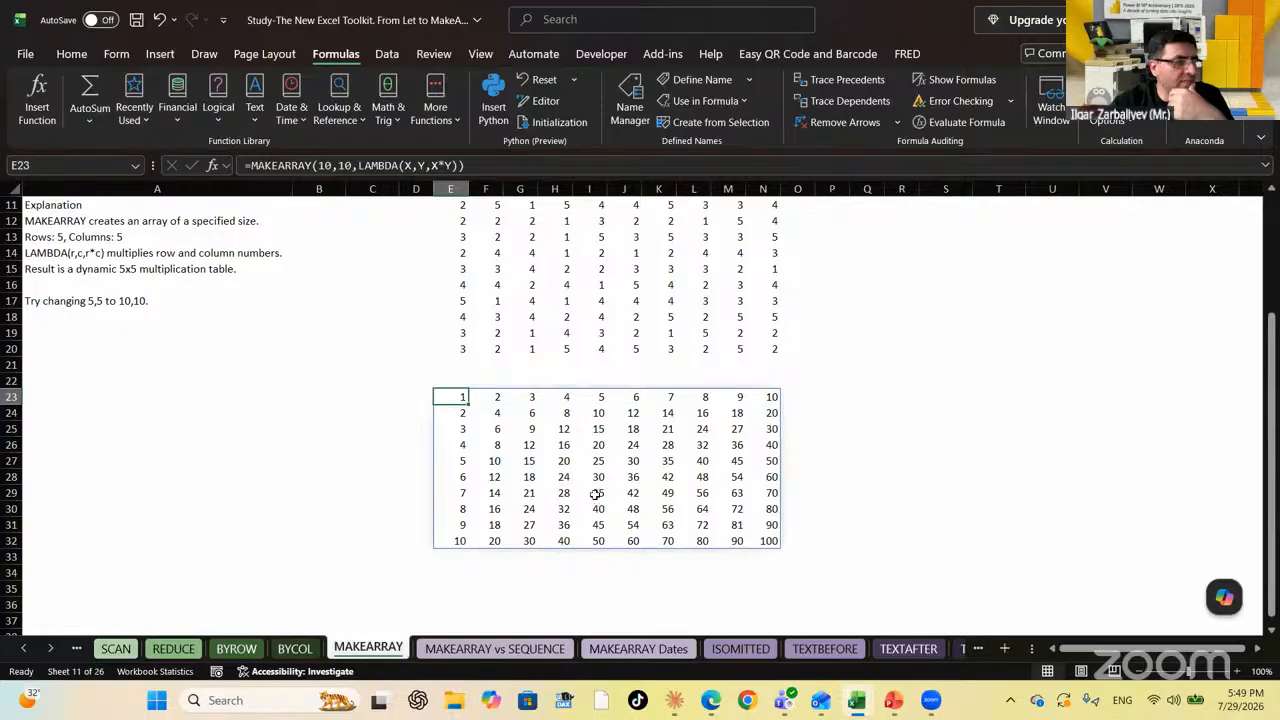
pyautogui.click(504, 651)
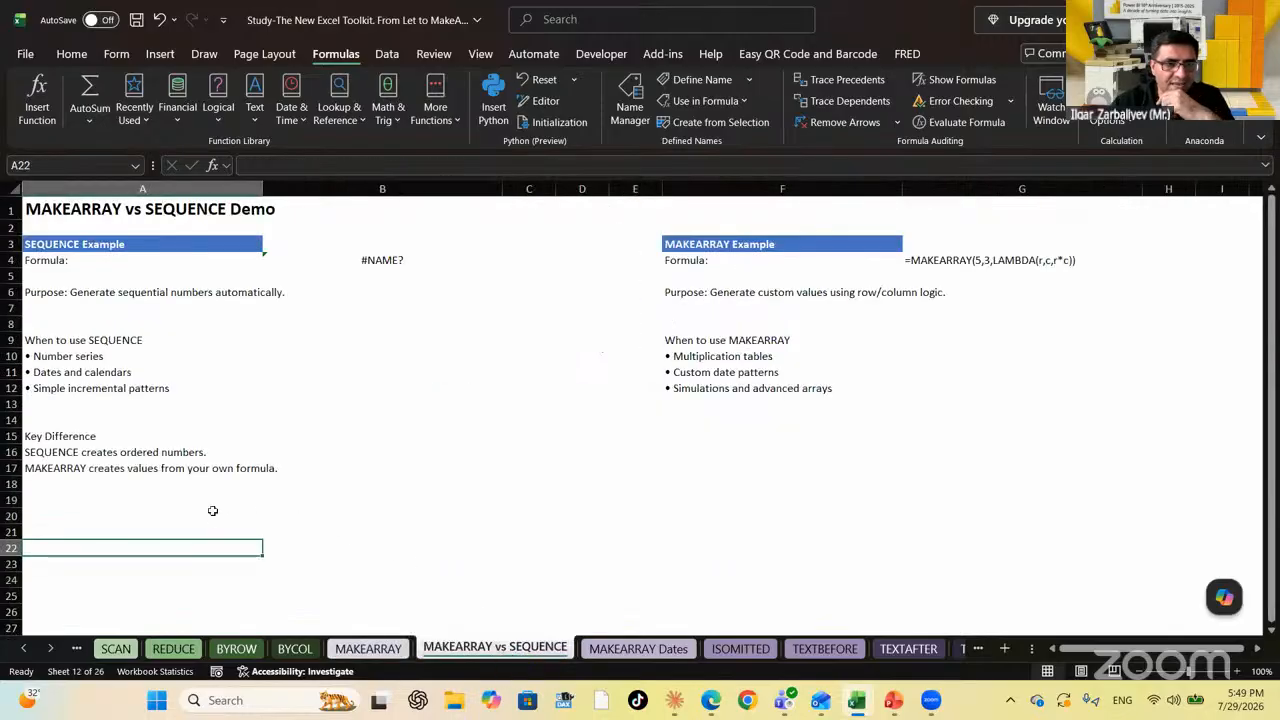
pyautogui.click(63, 455)
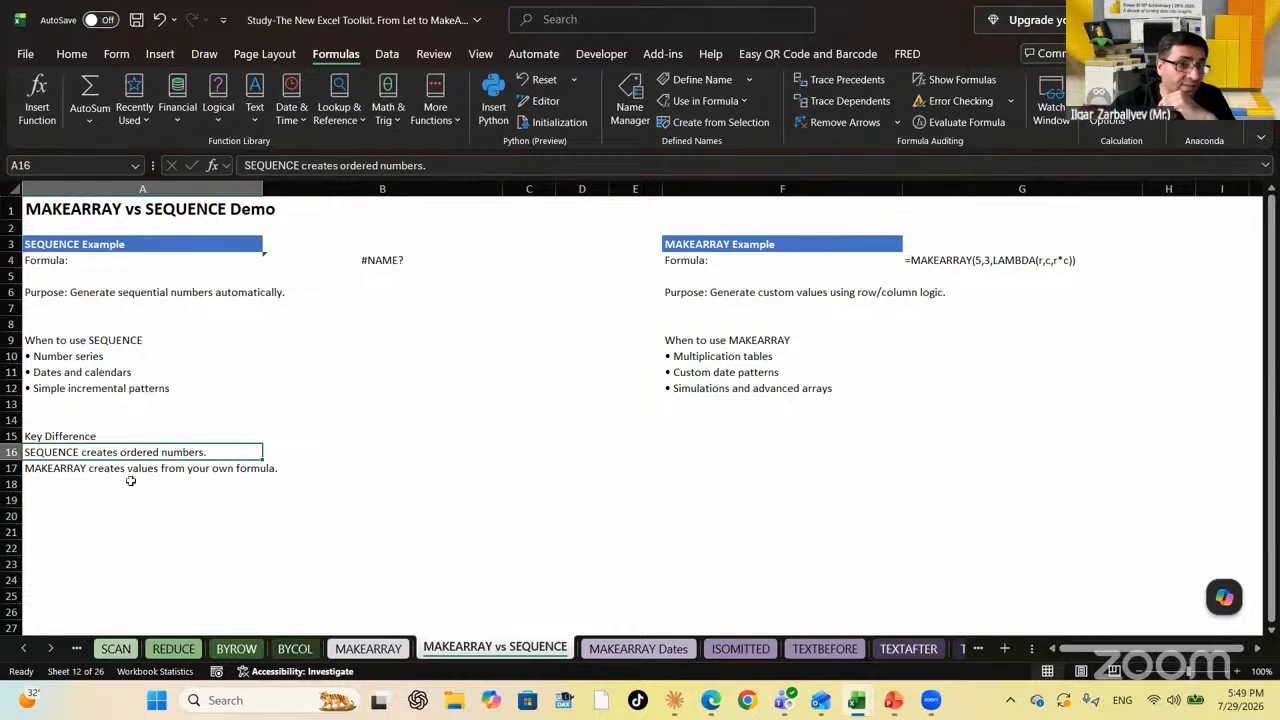
pyautogui.click(87, 489)
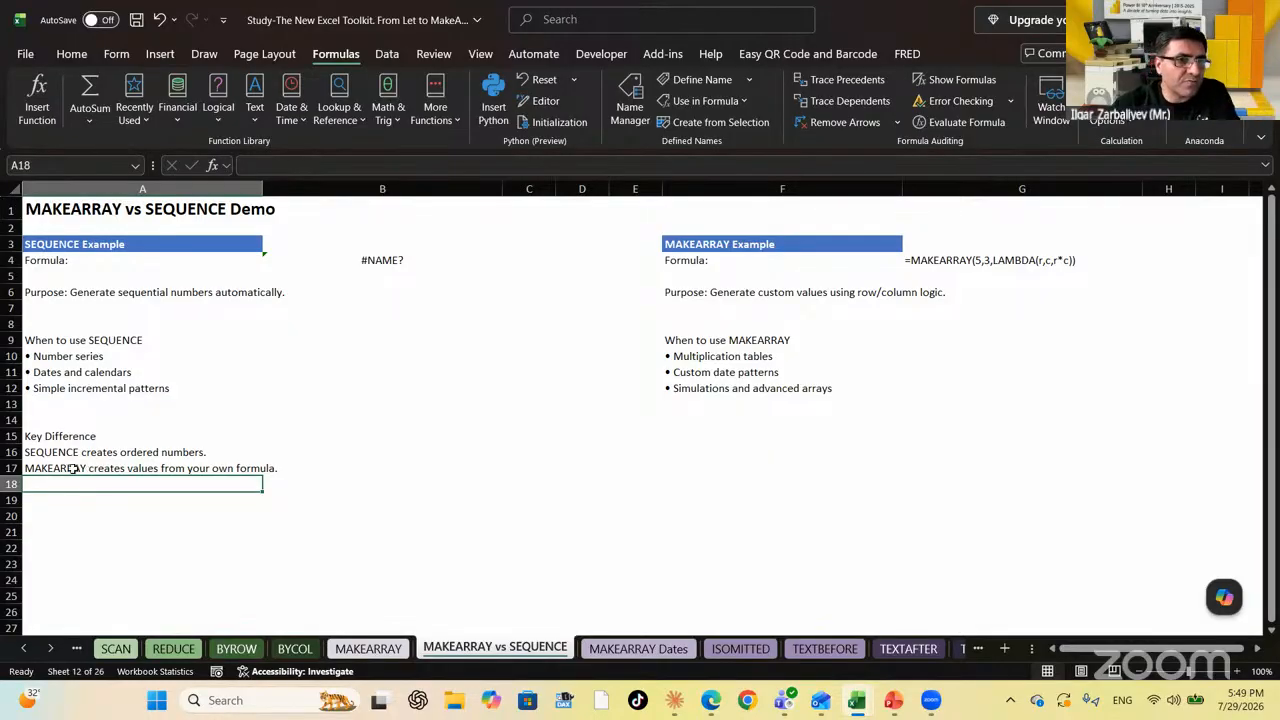
pyautogui.click(757, 651)
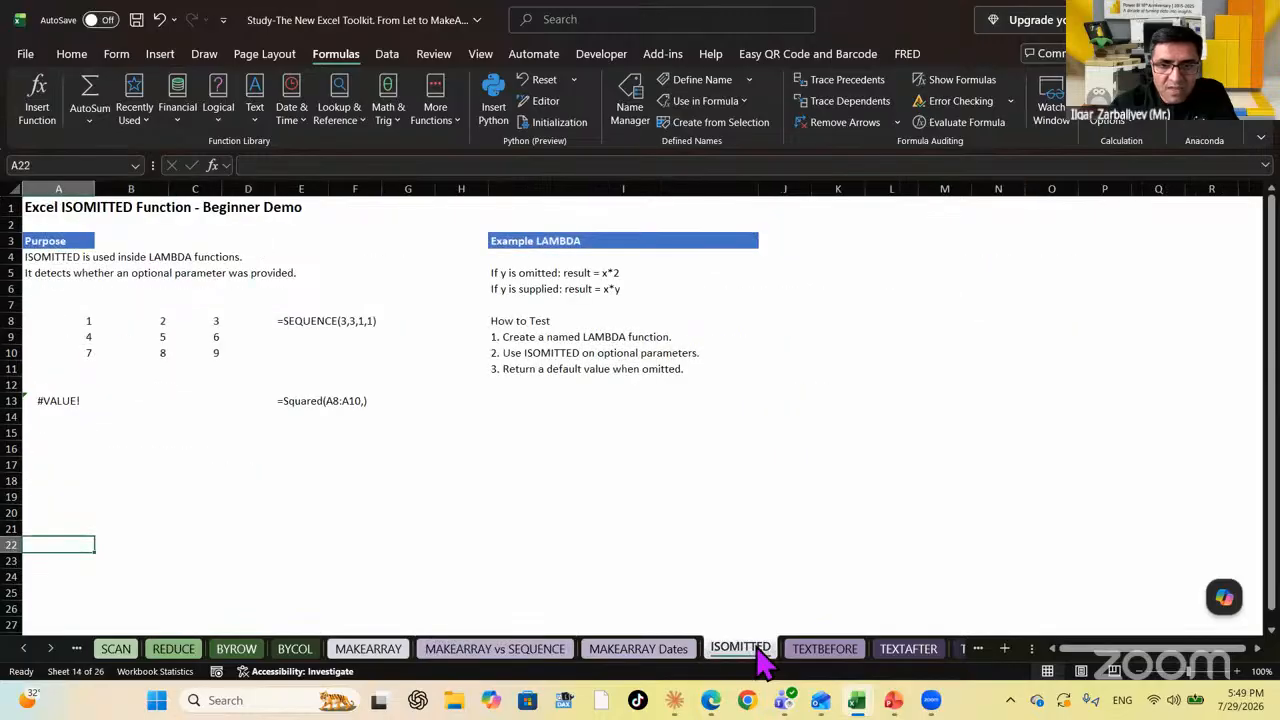
pyautogui.click(51, 648)
pyautogui.click(51, 648)
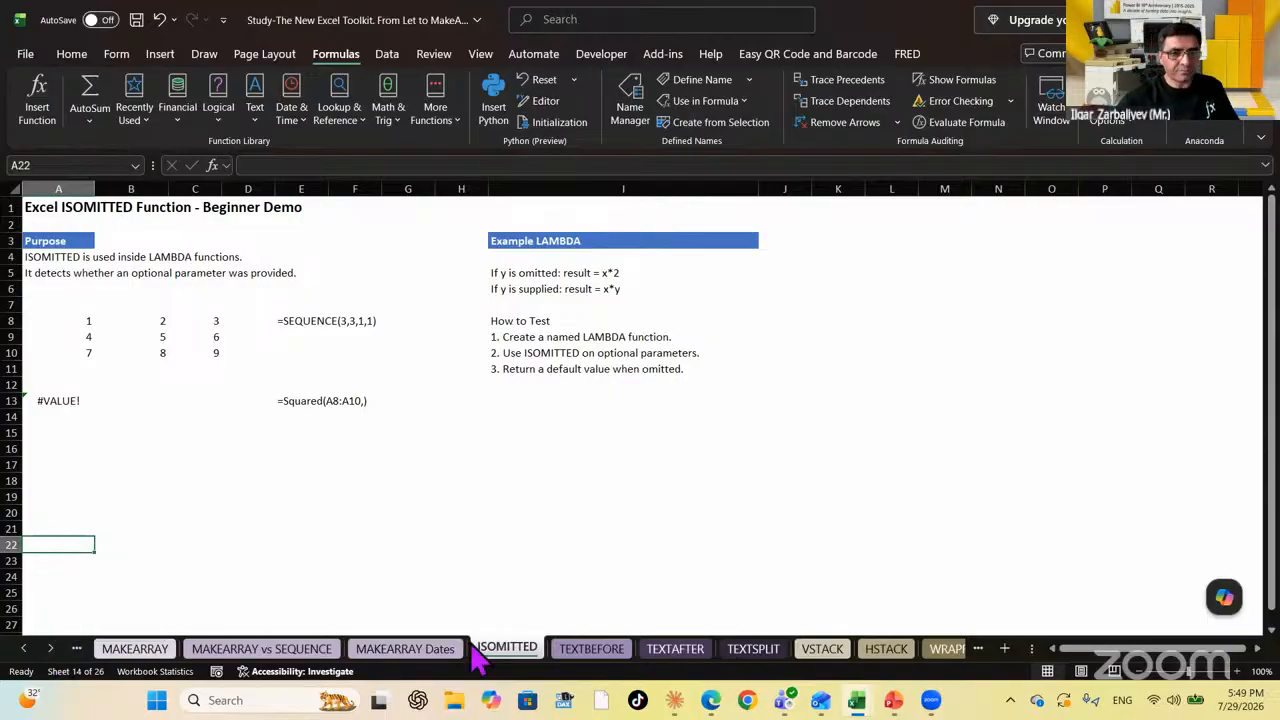
pyautogui.click(518, 500)
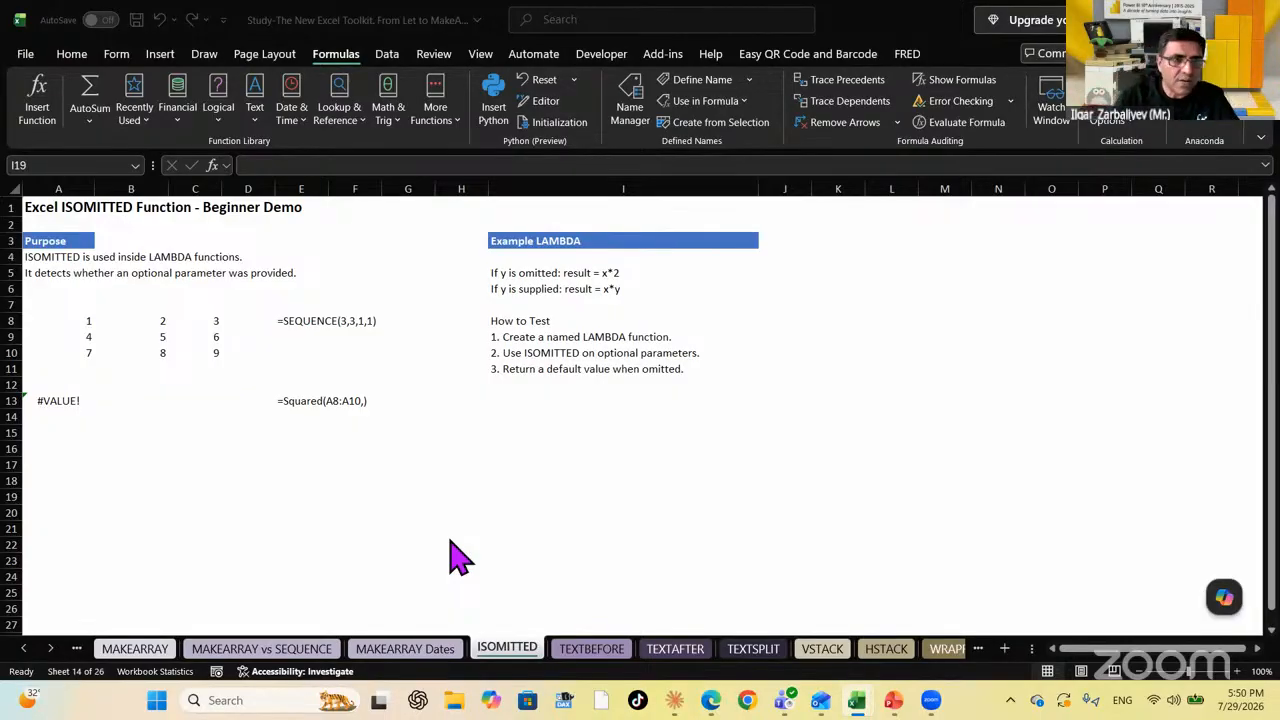
pyautogui.click(503, 272)
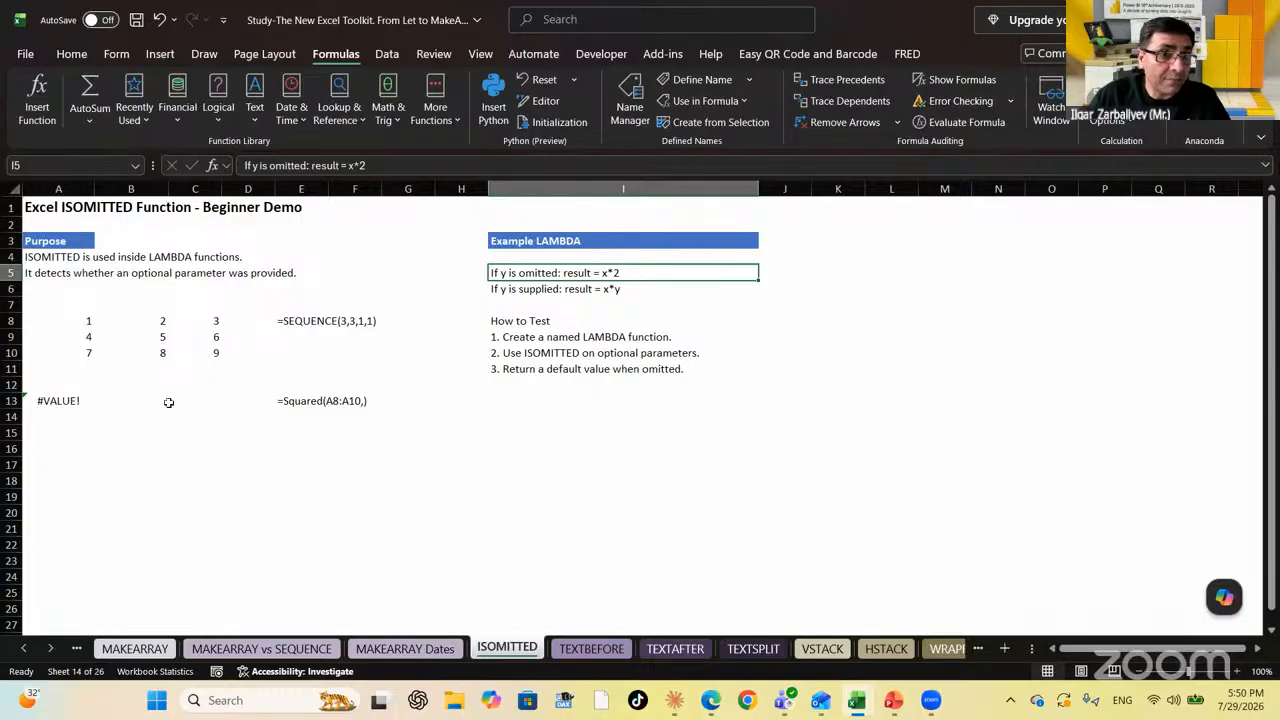
pyautogui.click(55, 402)
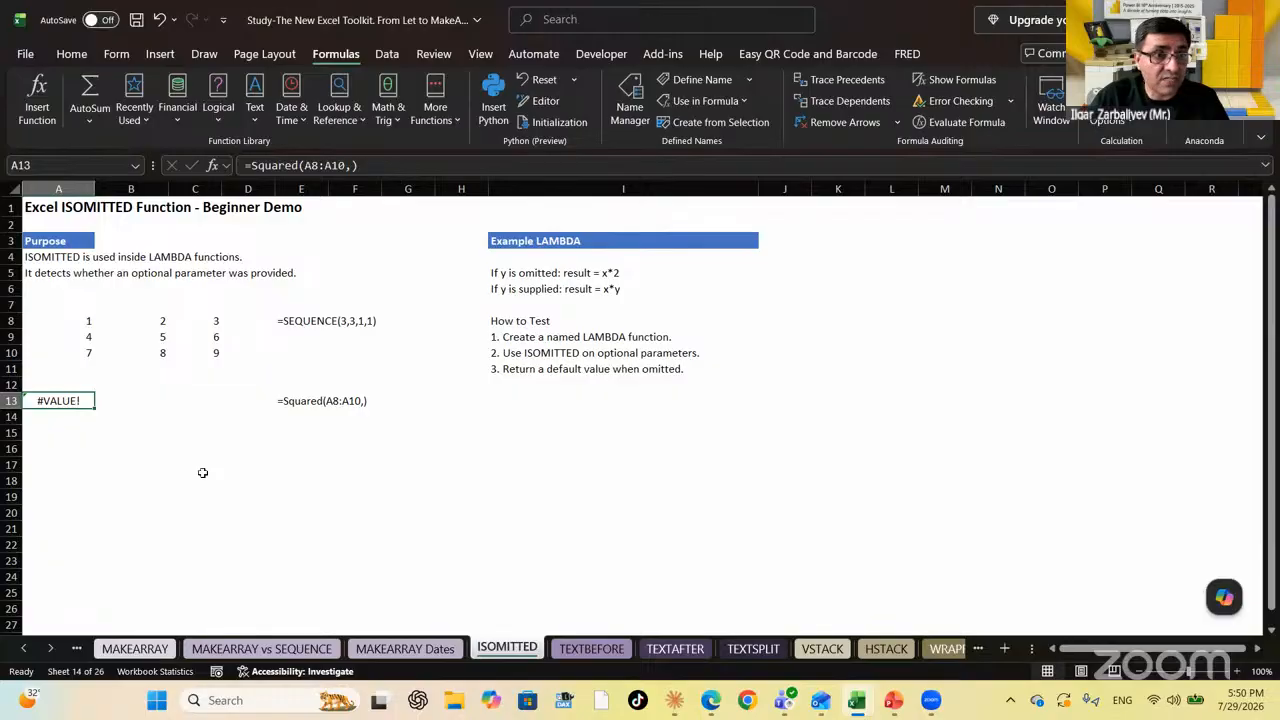
pyautogui.click(102, 319)
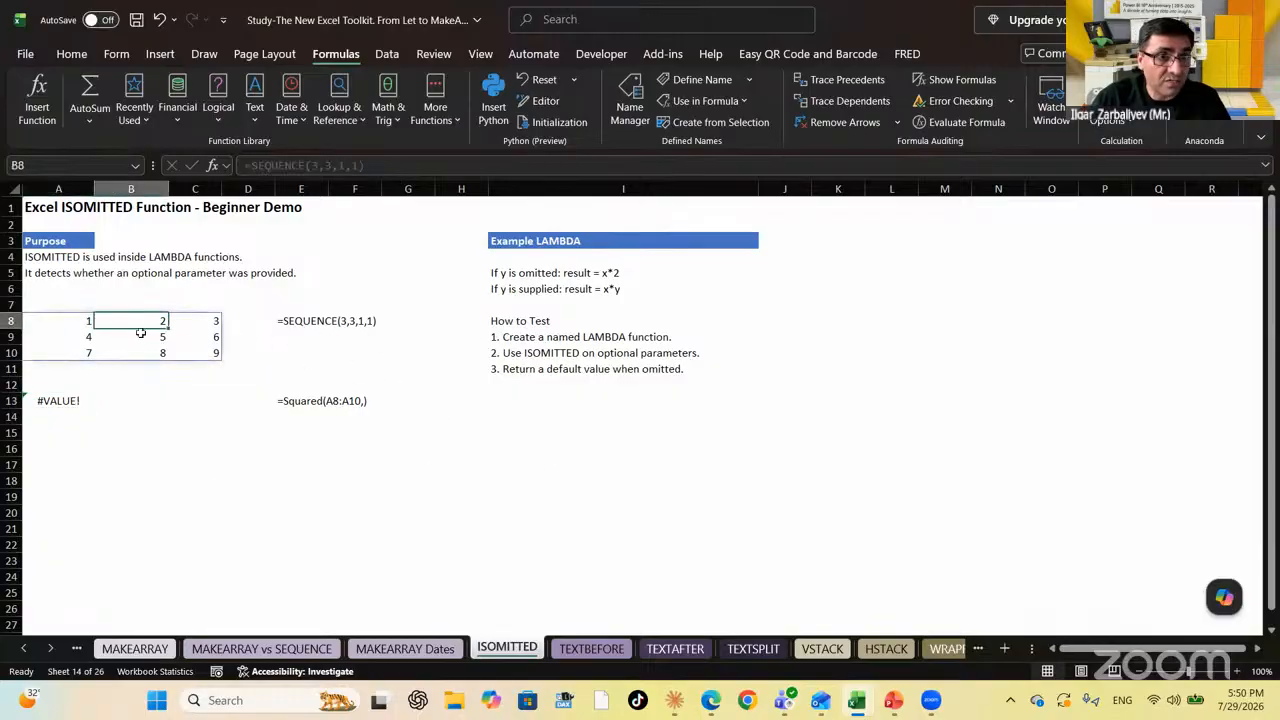
pyautogui.click(60, 317)
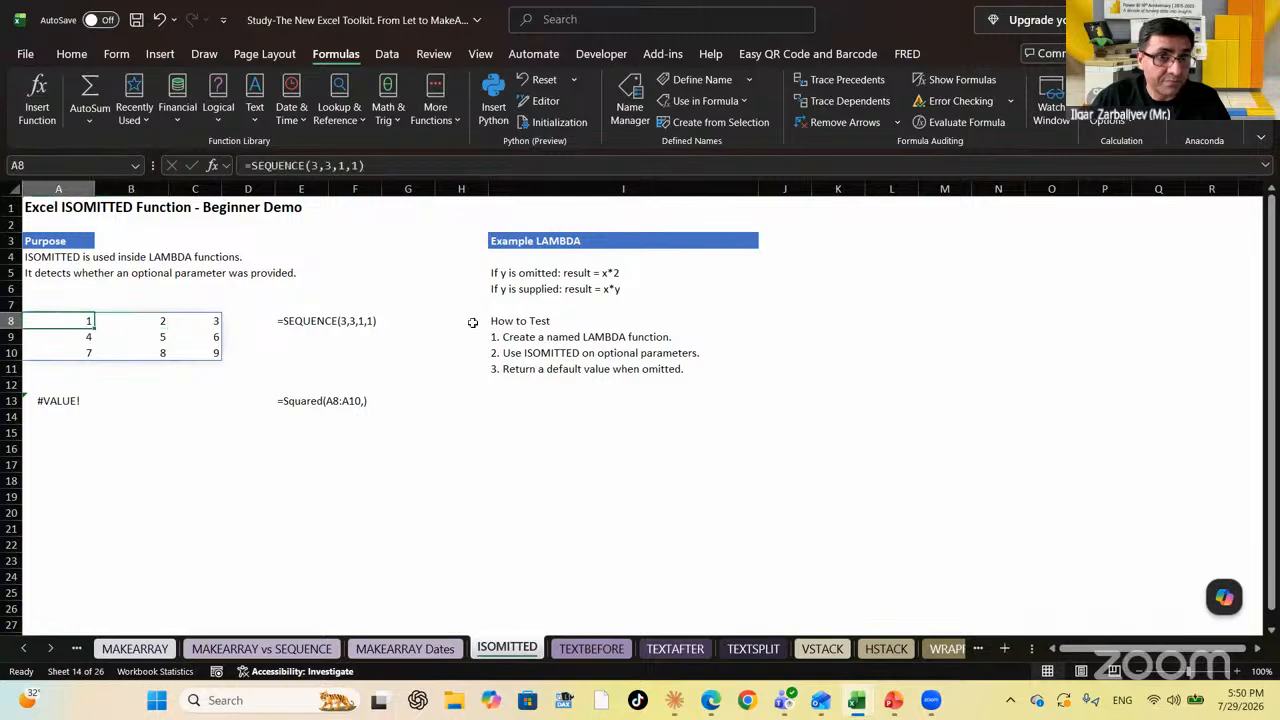
pyautogui.click(60, 400)
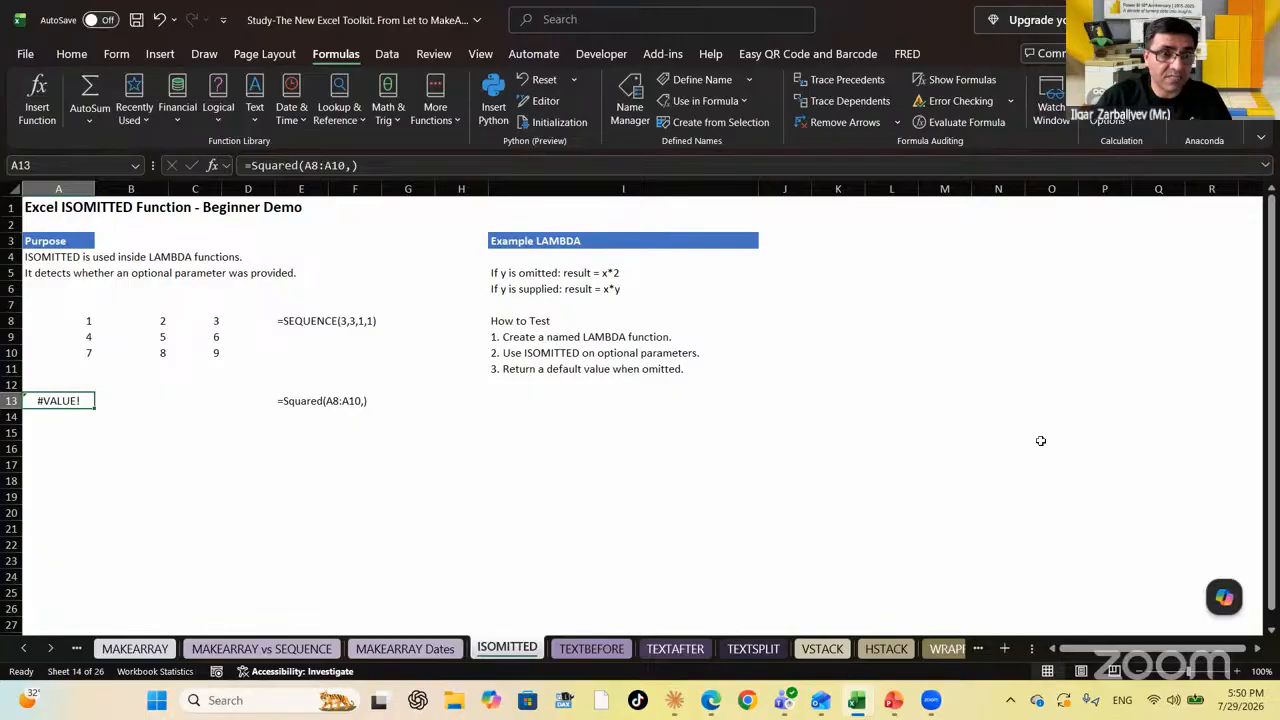
# Rewrite the broken formula in A13 as =Squared(A8) to test it
pyautogui.click(378, 163)
pyautogui.press('BackSpace')
pyautogui.press('BackSpace')
pyautogui.press('BackSpace')
pyautogui.press('BackSpace')
pyautogui.press('BackSpace')
pyautogui.press('BackSpace')
pyautogui.press('BackSpace')
pyautogui.press('BackSpace')
pyautogui.press('BackSpace')
pyautogui.press('BackSpace')
pyautogui.press('BackSpace')
pyautogui.press('BackSpace')
pyautogui.press('BackSpace')
pyautogui.press('BackSpace')
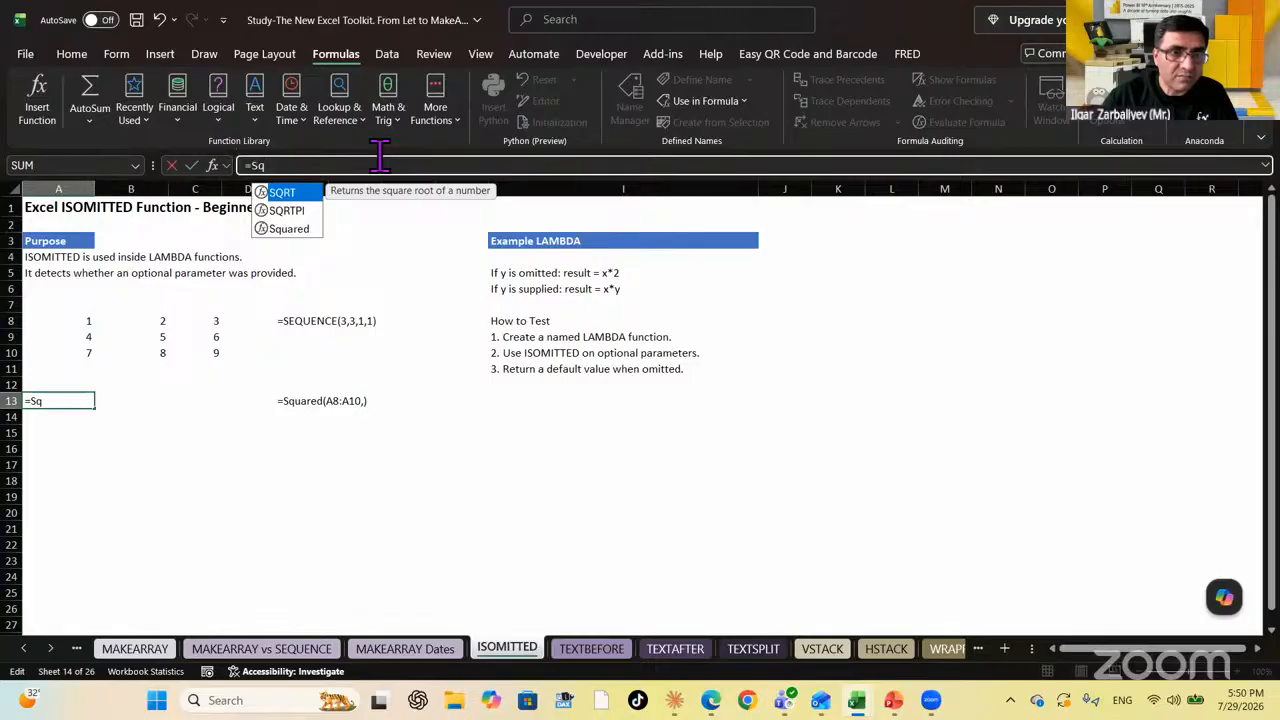
pyautogui.click(285, 230)
pyautogui.doubleClick(288, 229)
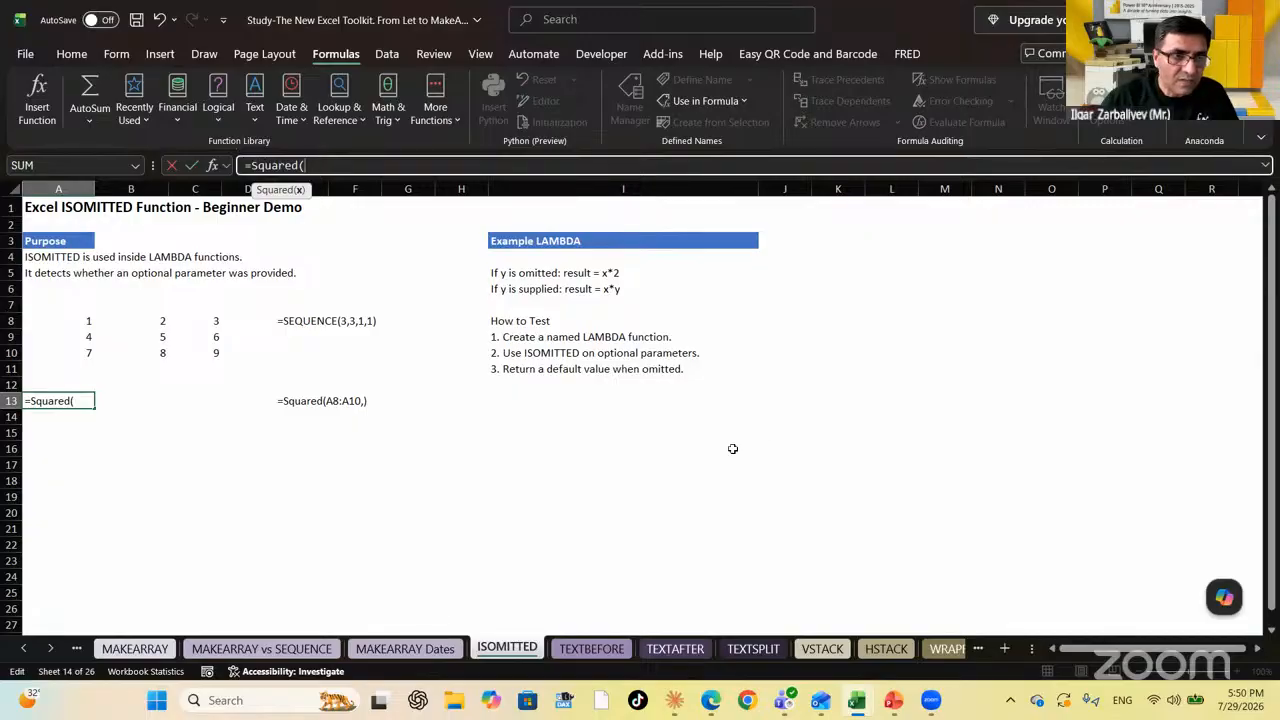
pyautogui.click(74, 320)
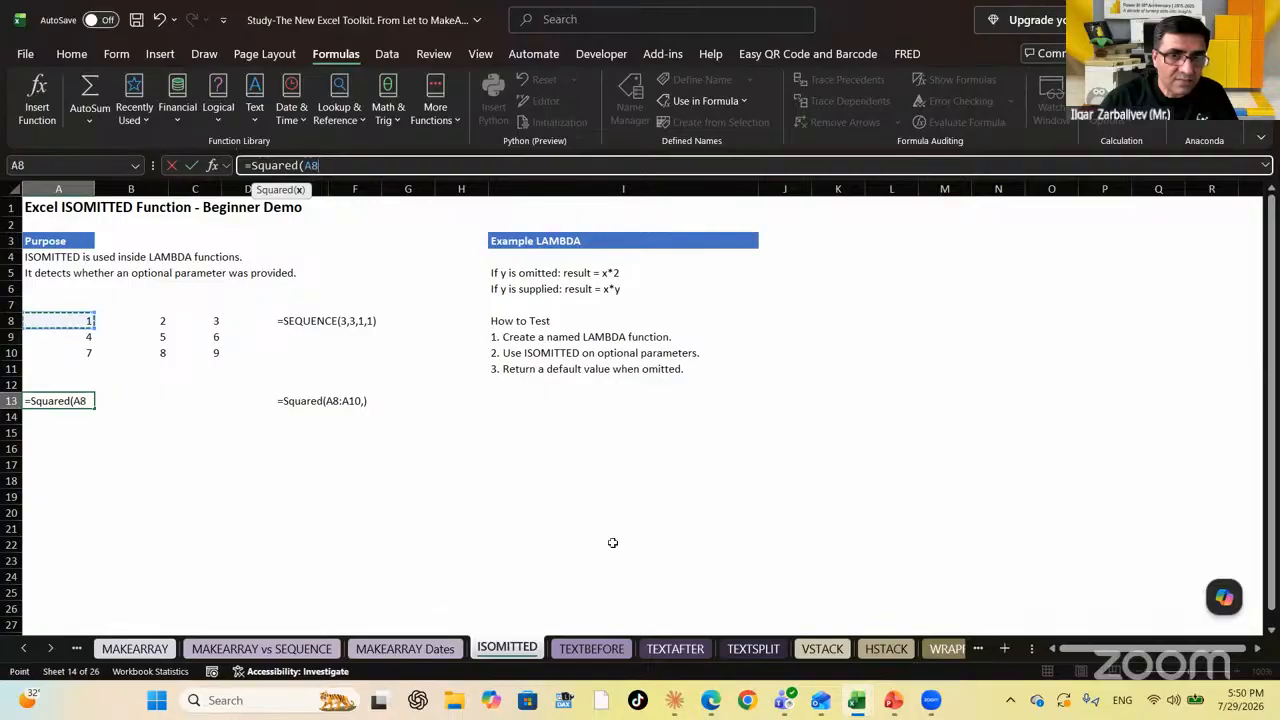
pyautogui.write(')')
pyautogui.press('Return')
pyautogui.press('Up')
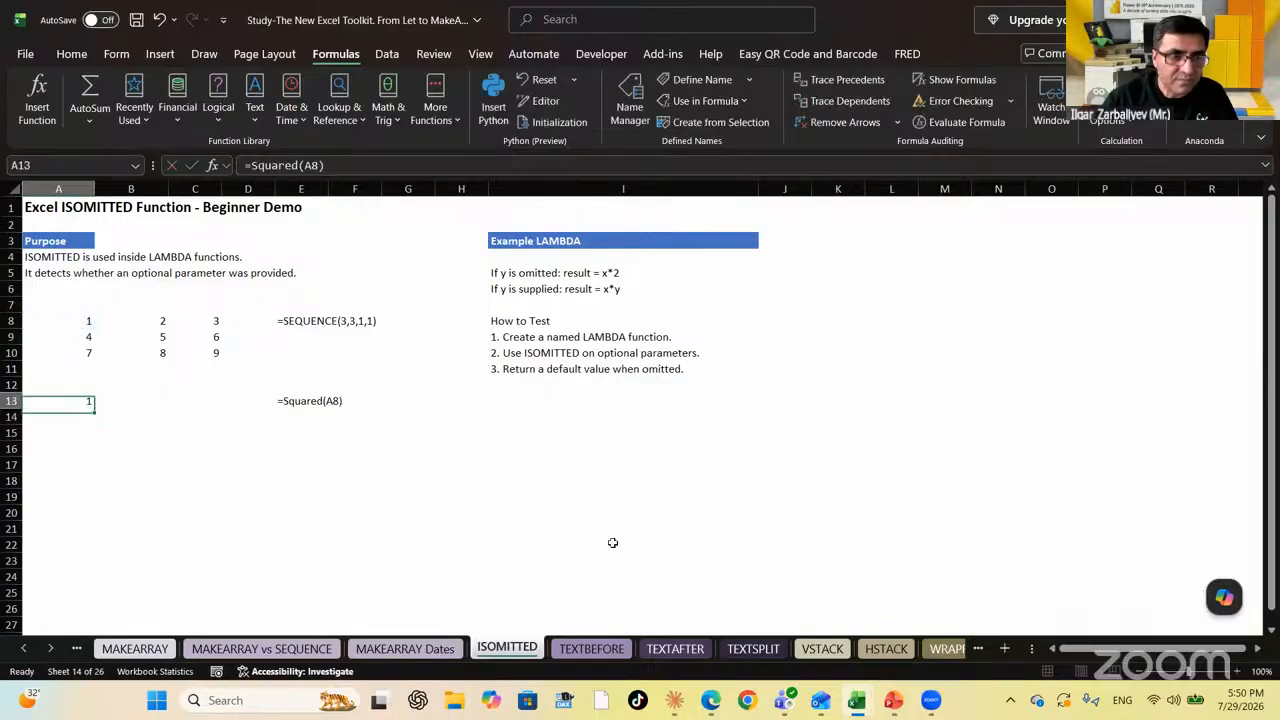
# Clear A13 and the formula text in E13, then return to the grid at A8
pyautogui.press('Delete')
pyautogui.press('Right')
pyautogui.press('Right')
pyautogui.press('Right')
pyautogui.press('Right')
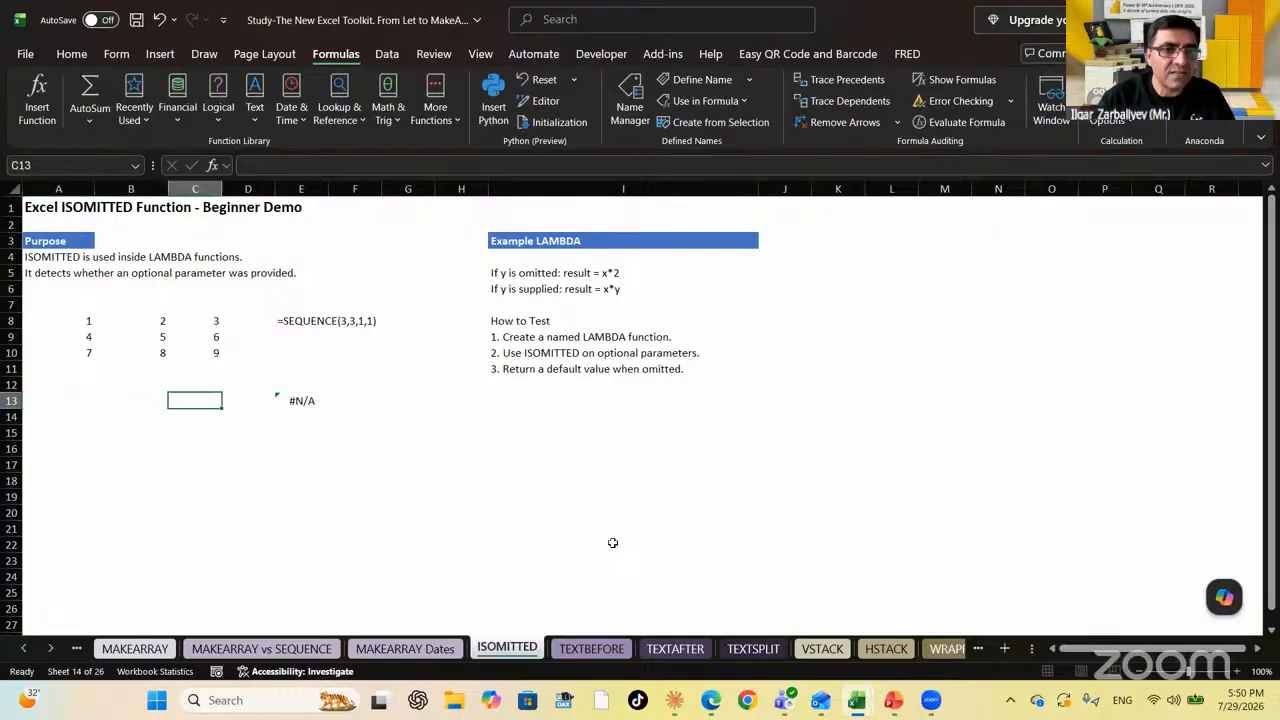
pyautogui.press('Delete')
pyautogui.press('Left')
pyautogui.press('Left')
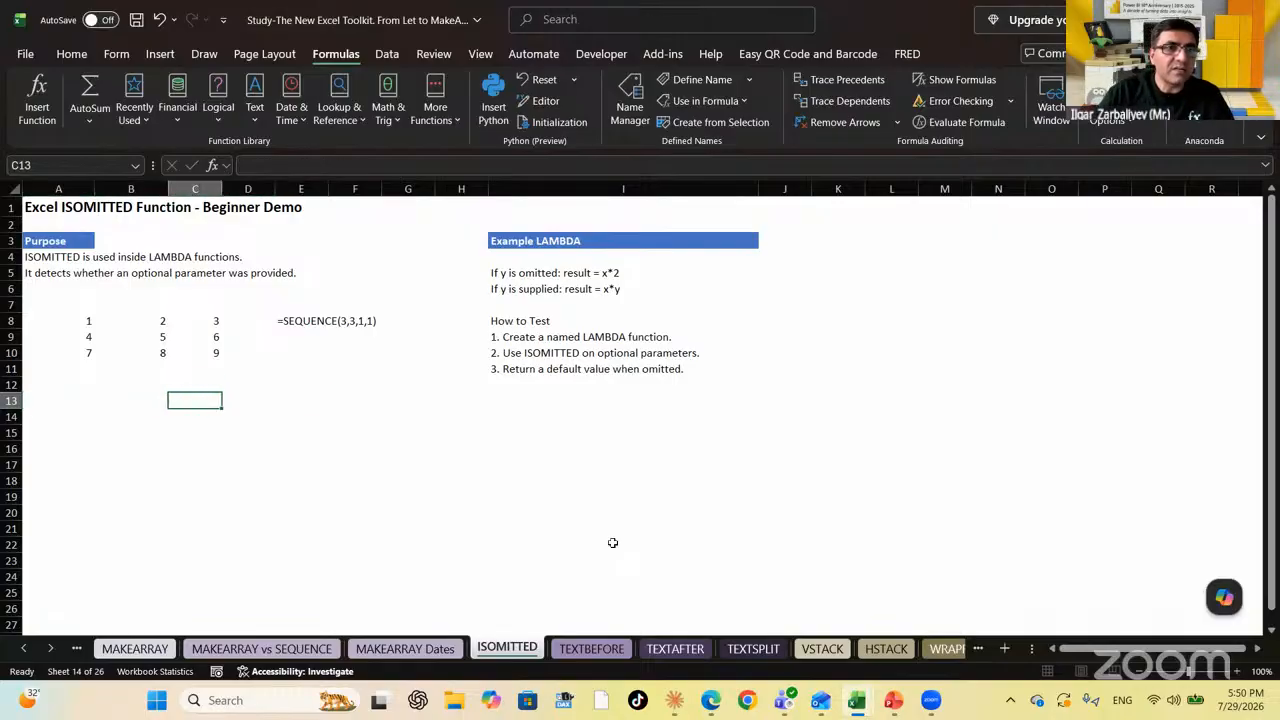
pyautogui.press('Up')
pyautogui.press('Up')
pyautogui.press('Up')
pyautogui.press('Up')
pyautogui.press('Up')
pyautogui.press('Left')
pyautogui.press('Left')
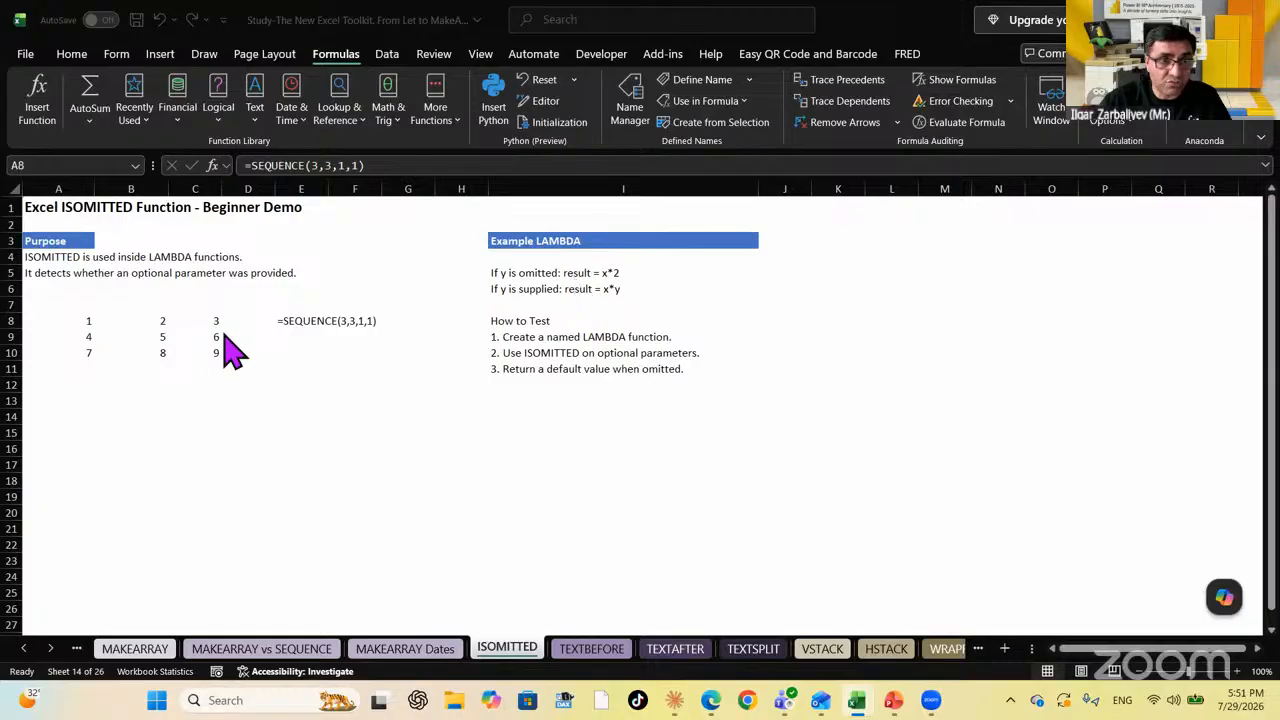
pyautogui.click(100, 433)
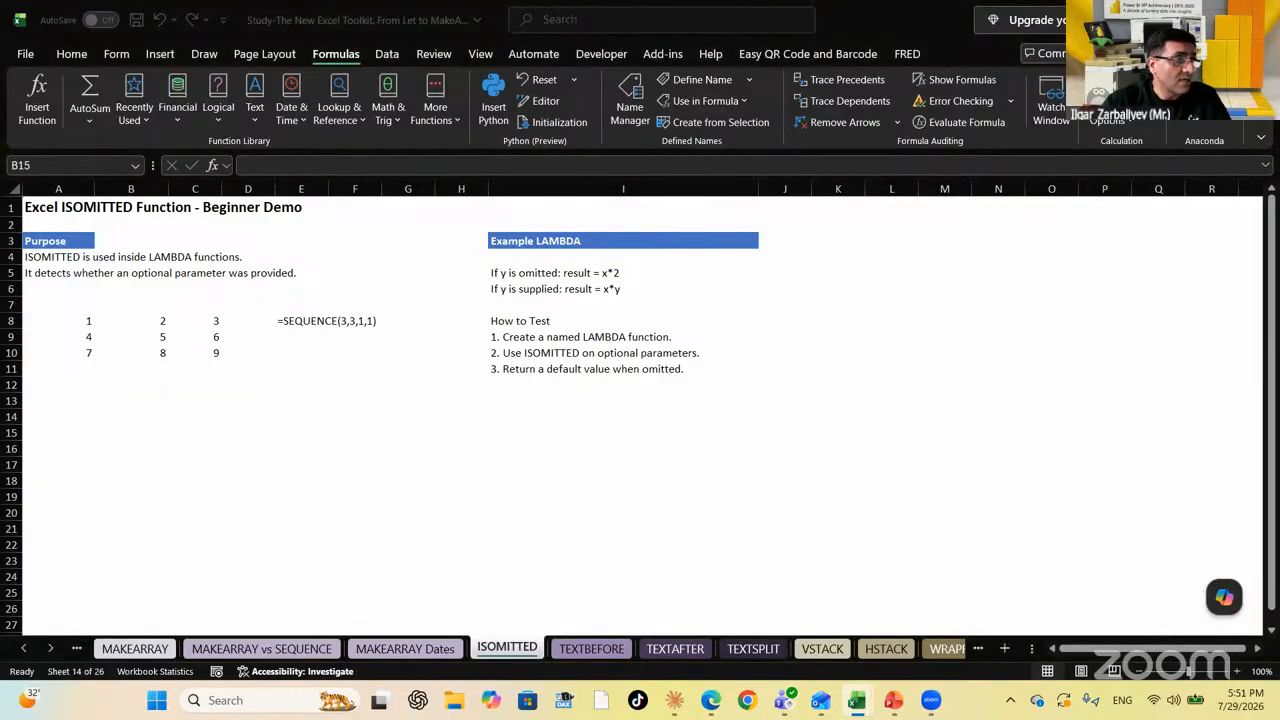
pyautogui.press('Tab')
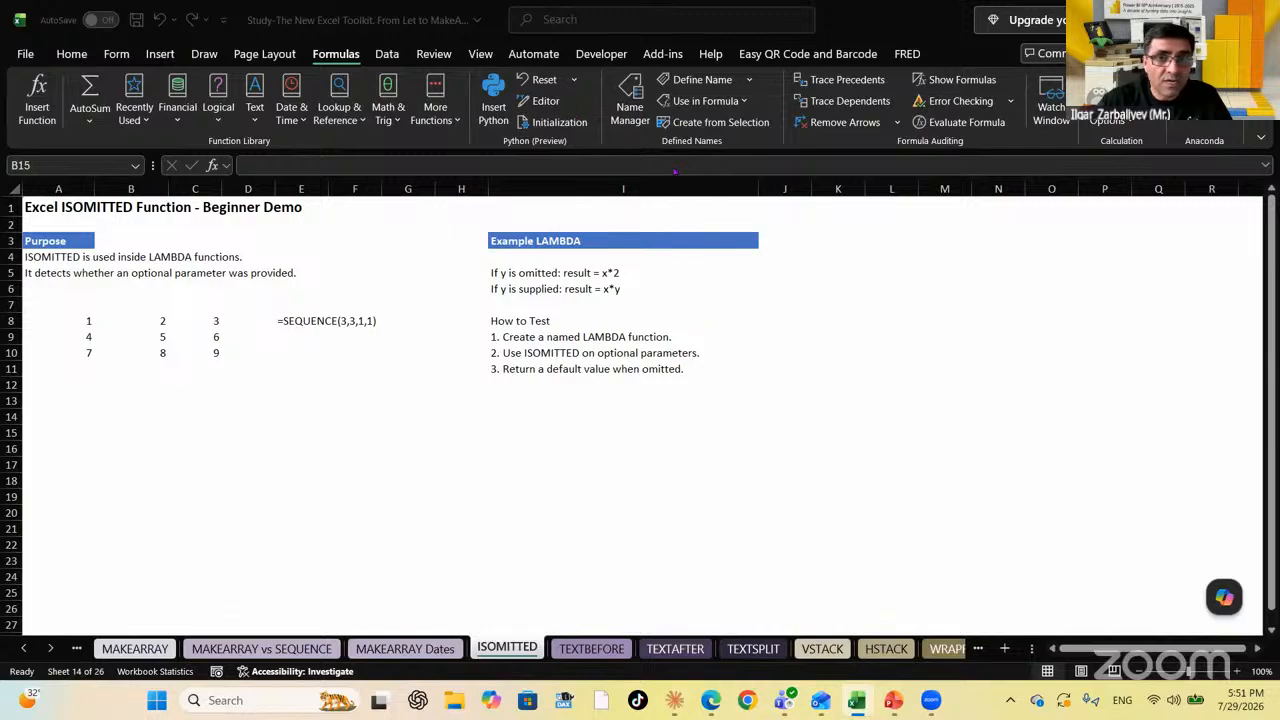
# Paste the IF(ISOMITTED) LAMBDA into Squared in Name Manager, then discard that change
pyautogui.click(626, 110)
pyautogui.click(627, 108)
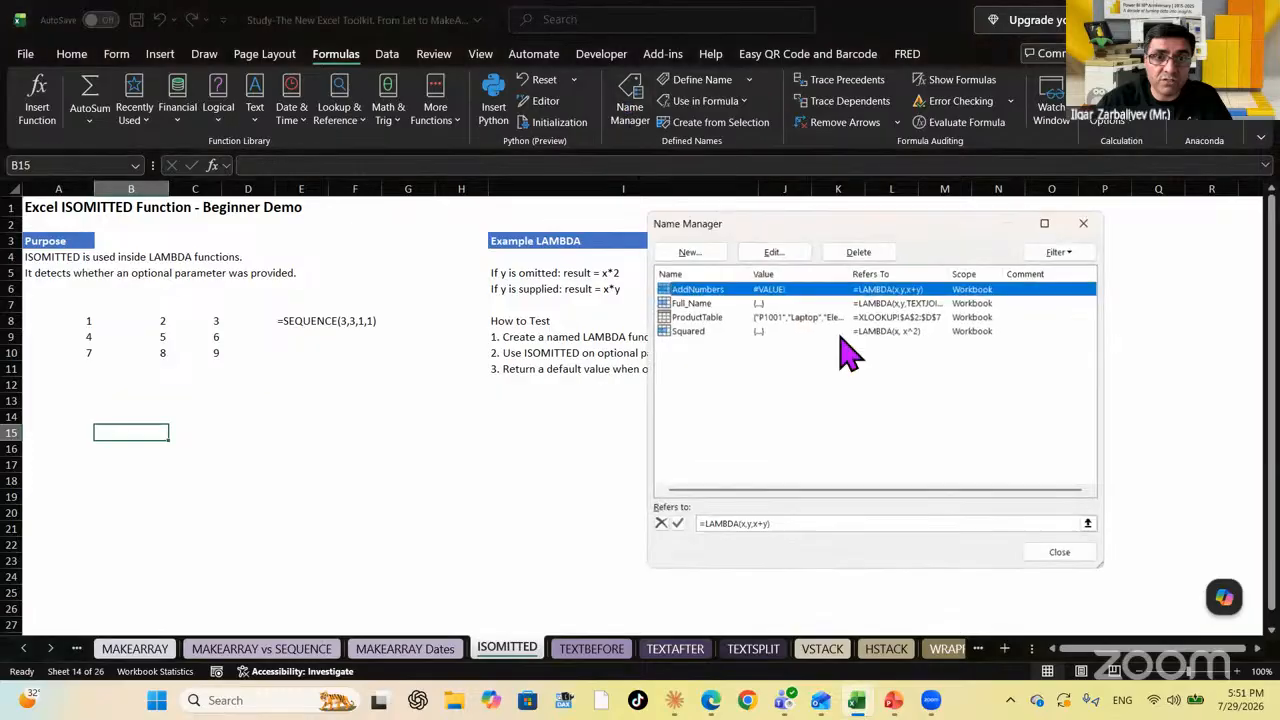
pyautogui.click(708, 331)
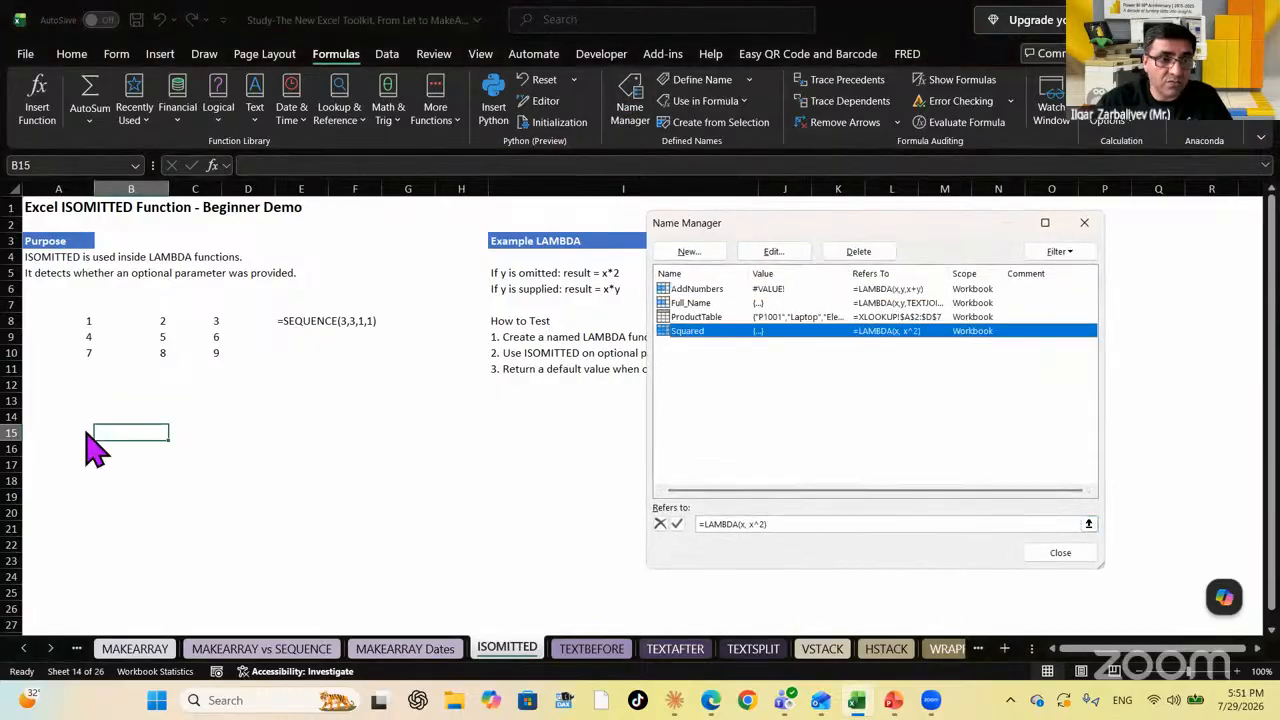
pyautogui.click(748, 523)
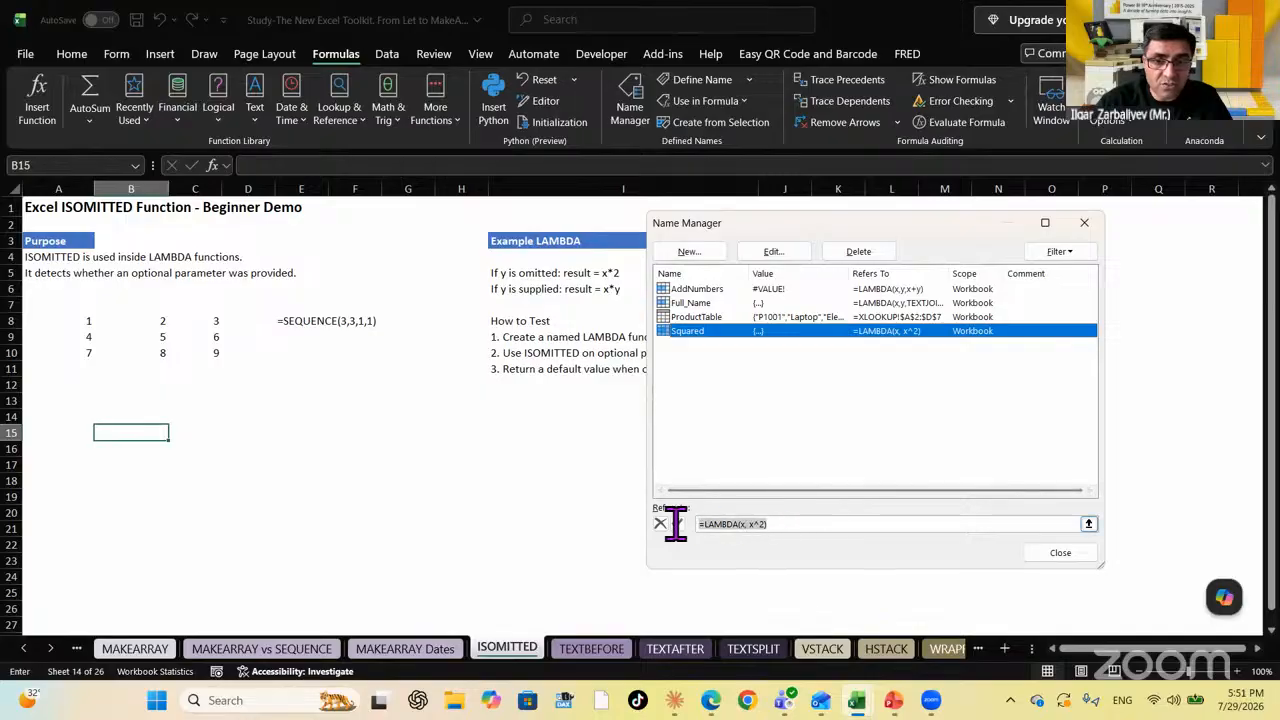
pyautogui.hotkey('ctrl', 'a')
pyautogui.write('=LAMBDA(x,y,IF(ISOMITTED(y),x^2,x*y))')
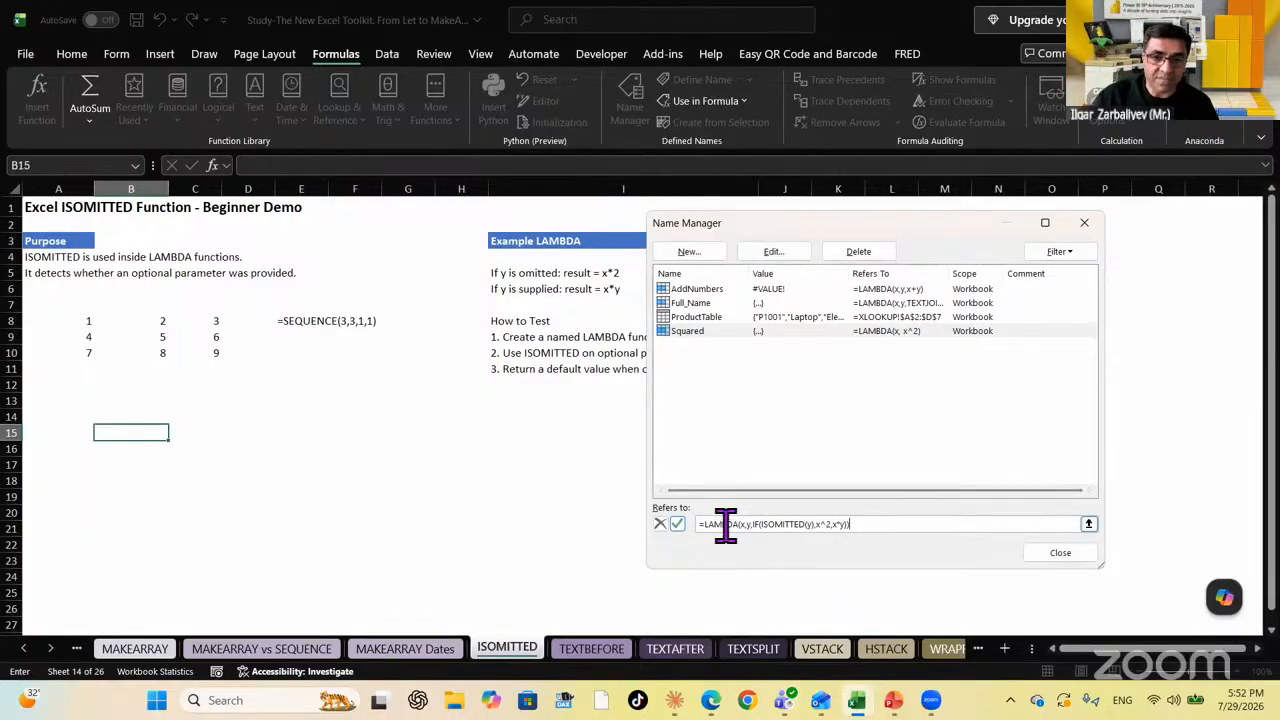
pyautogui.click(1061, 555)
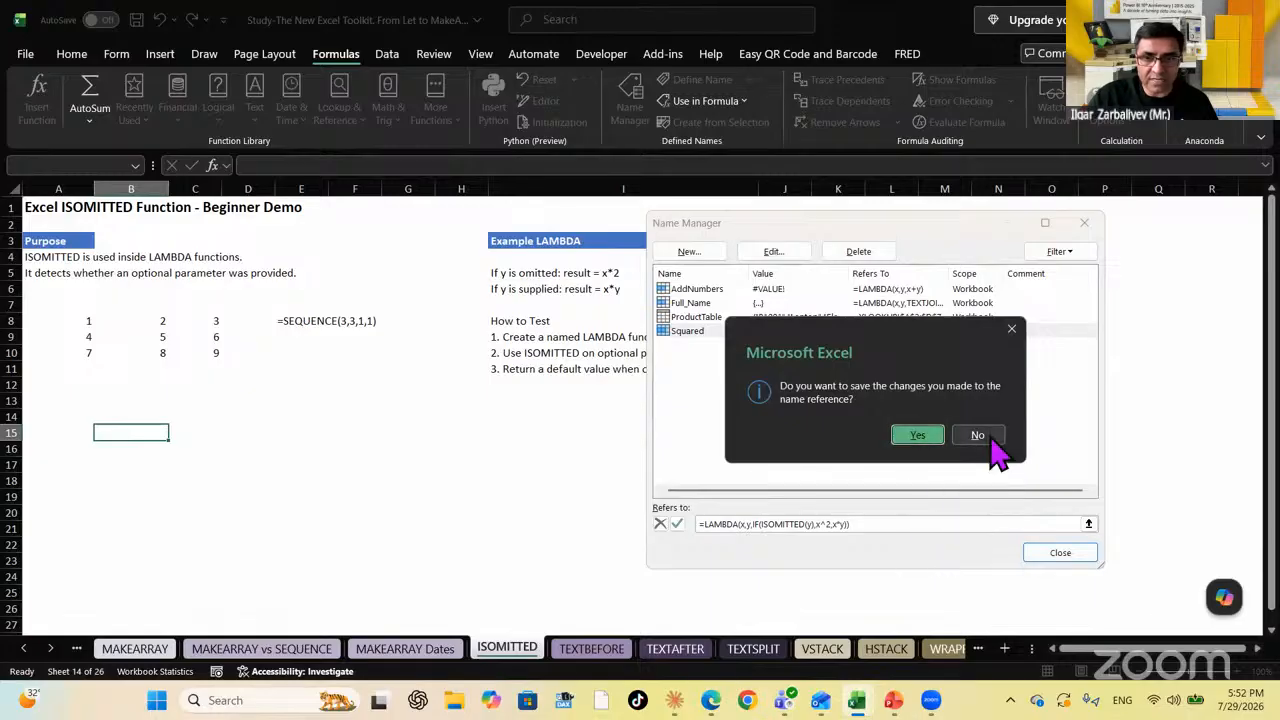
pyautogui.click(977, 437)
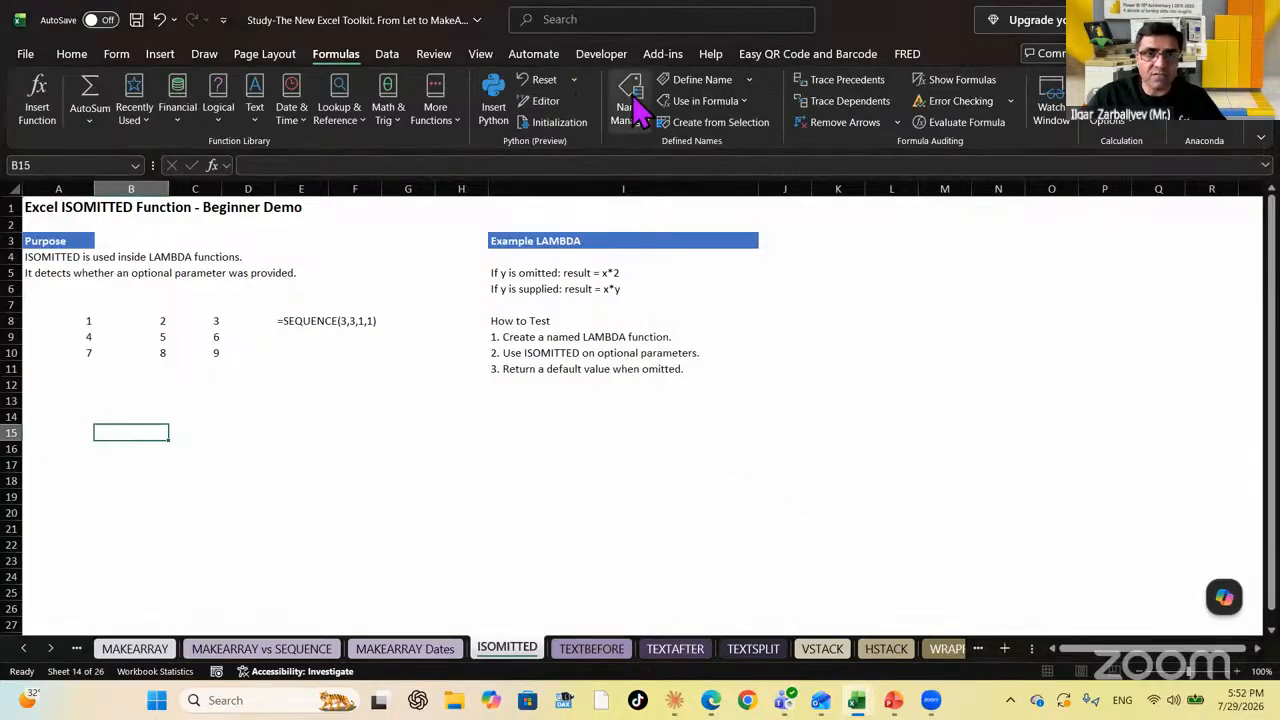
# Set AddNumbers to refer to =LAMBDA(x,y,IF(ISOMITTED(y),x^2,x*y)) in Name Manager
pyautogui.click(633, 110)
pyautogui.click(780, 524)
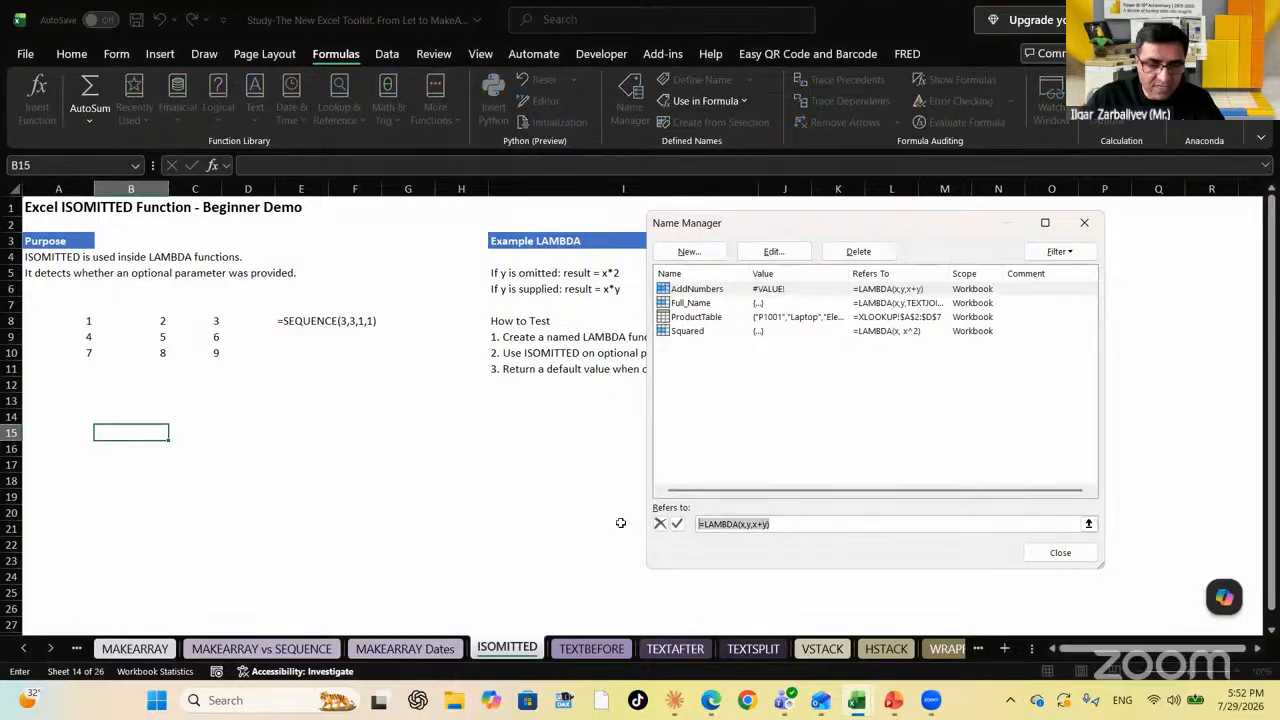
pyautogui.write('=LAMBDA(x,y,IF(ISOMITTED(y),x^2,x*y))')
pyautogui.click(677, 524)
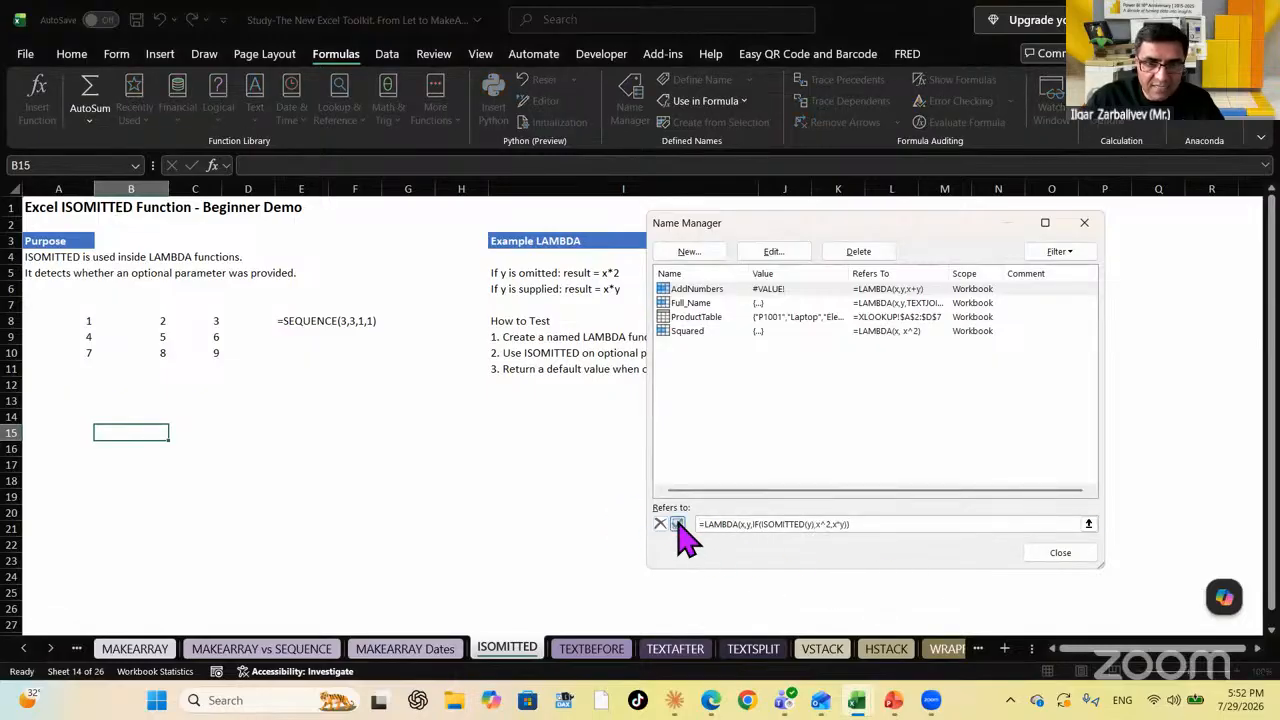
pyautogui.click(1058, 552)
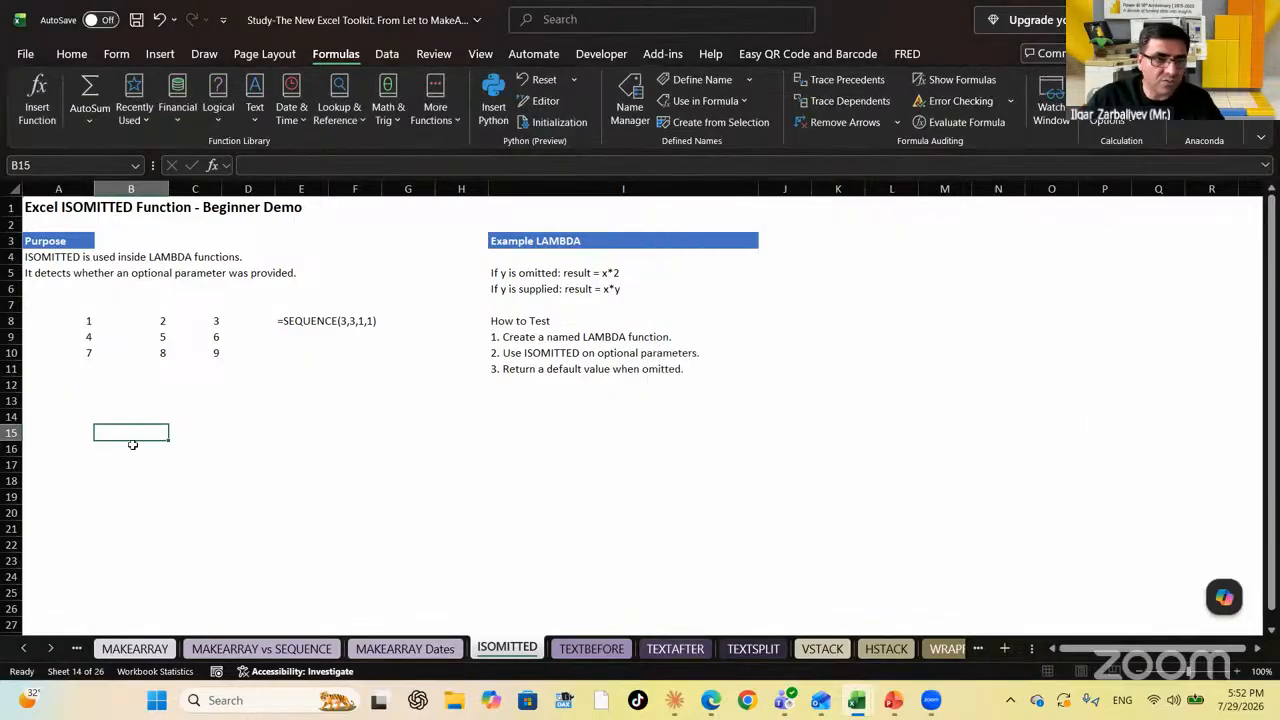
# Enter =Squared(A8:A10) in A15, giving 1, 16 and 49 in A15:A17
pyautogui.click(88, 430)
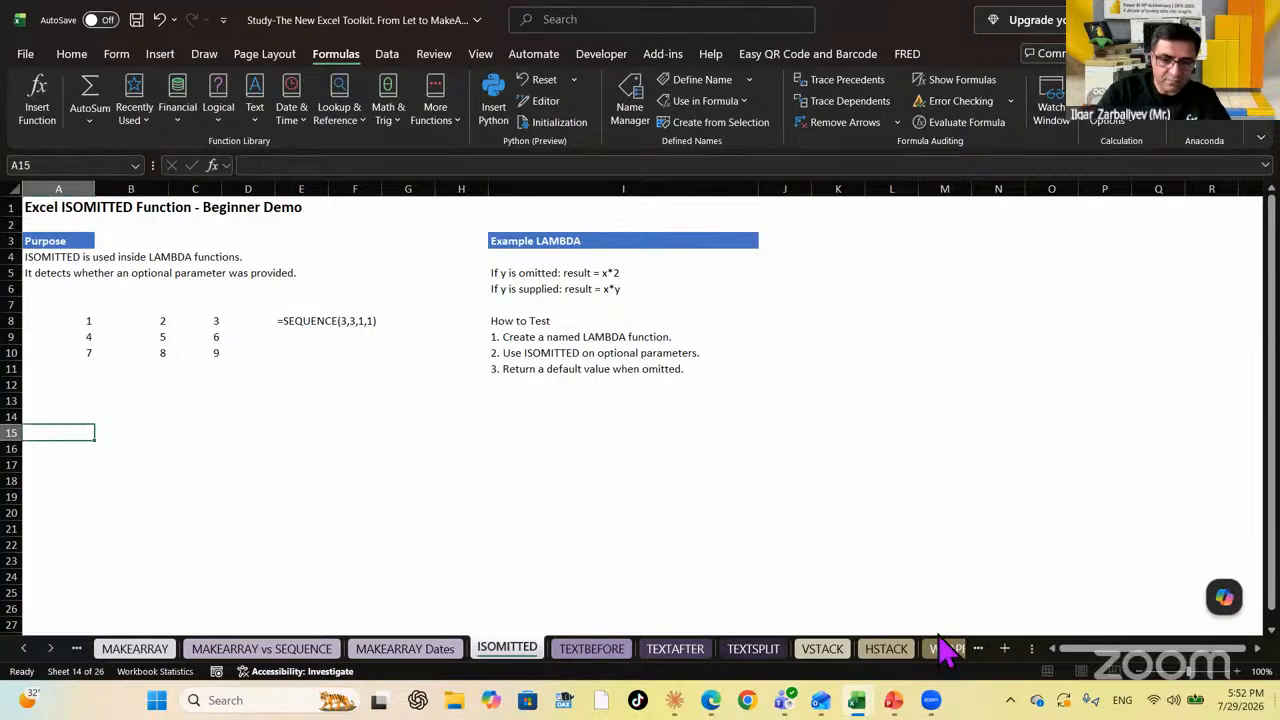
pyautogui.write('=SQ')
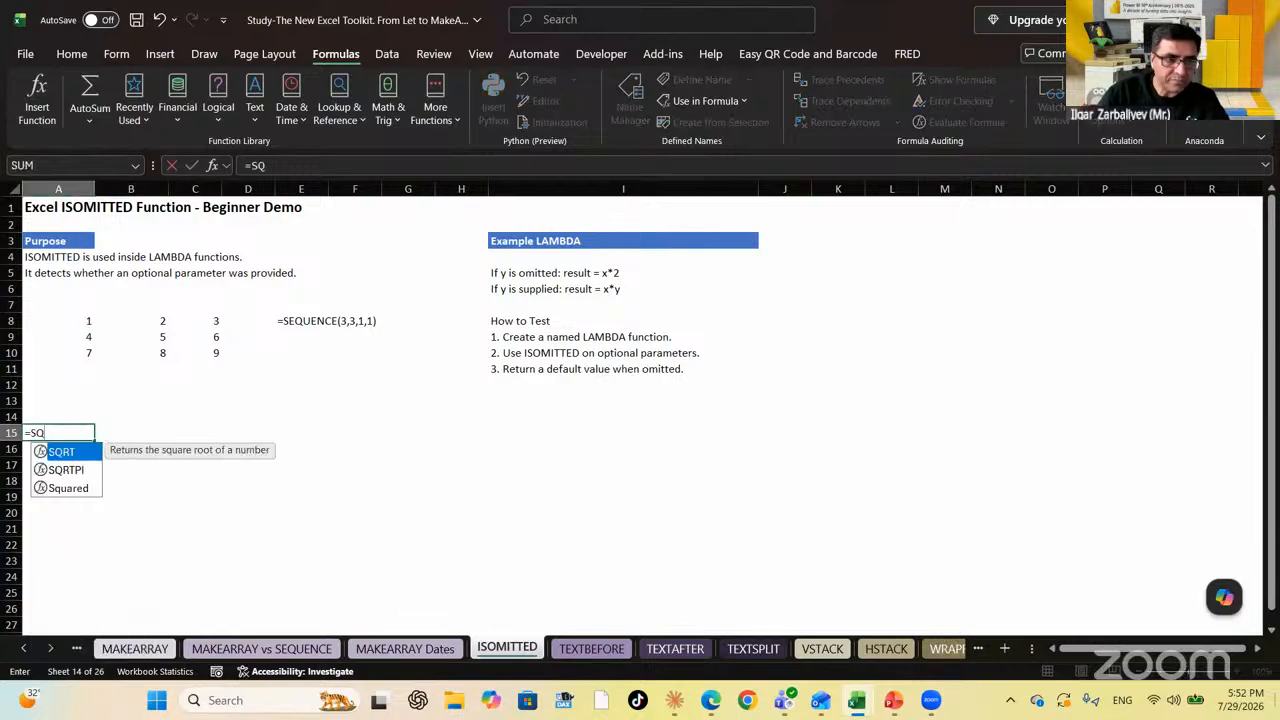
pyautogui.press('Down')
pyautogui.press('Down')
pyautogui.press('Tab')
pyautogui.press('Up')
pyautogui.press('Up')
pyautogui.press('Up')
pyautogui.press('Up')
pyautogui.press('Up')
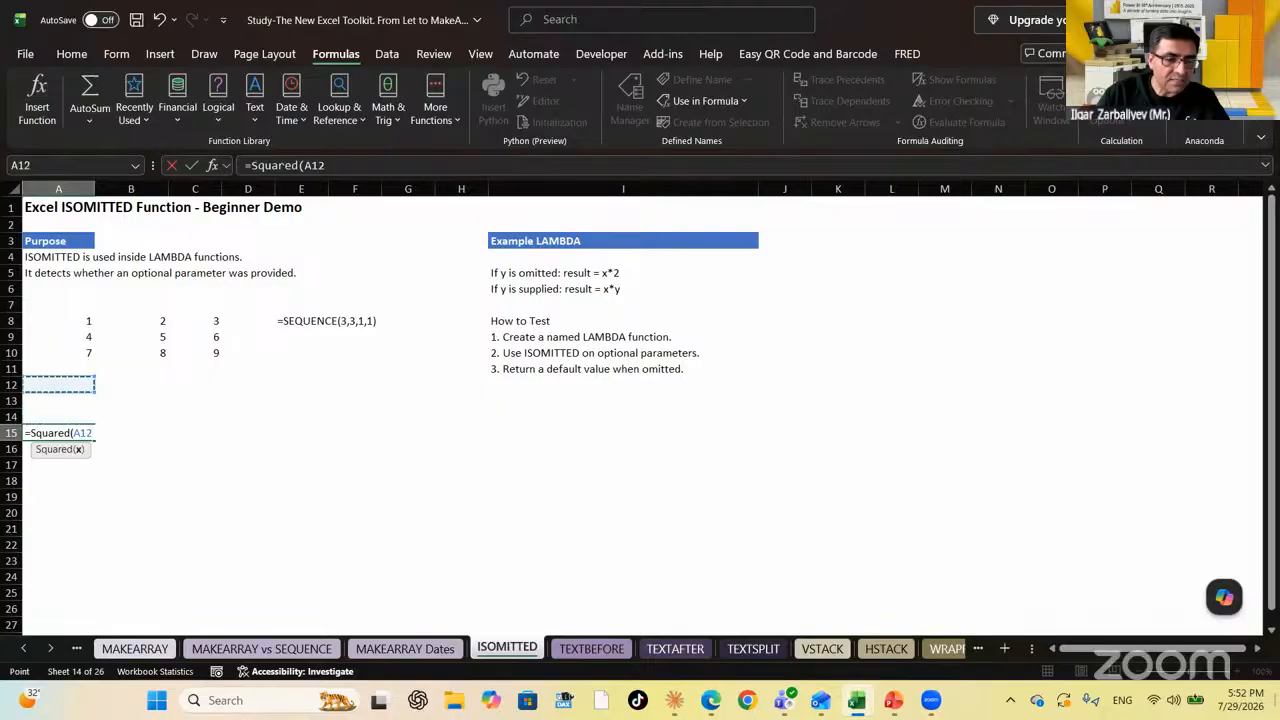
pyautogui.press('Up')
pyautogui.press('Up')
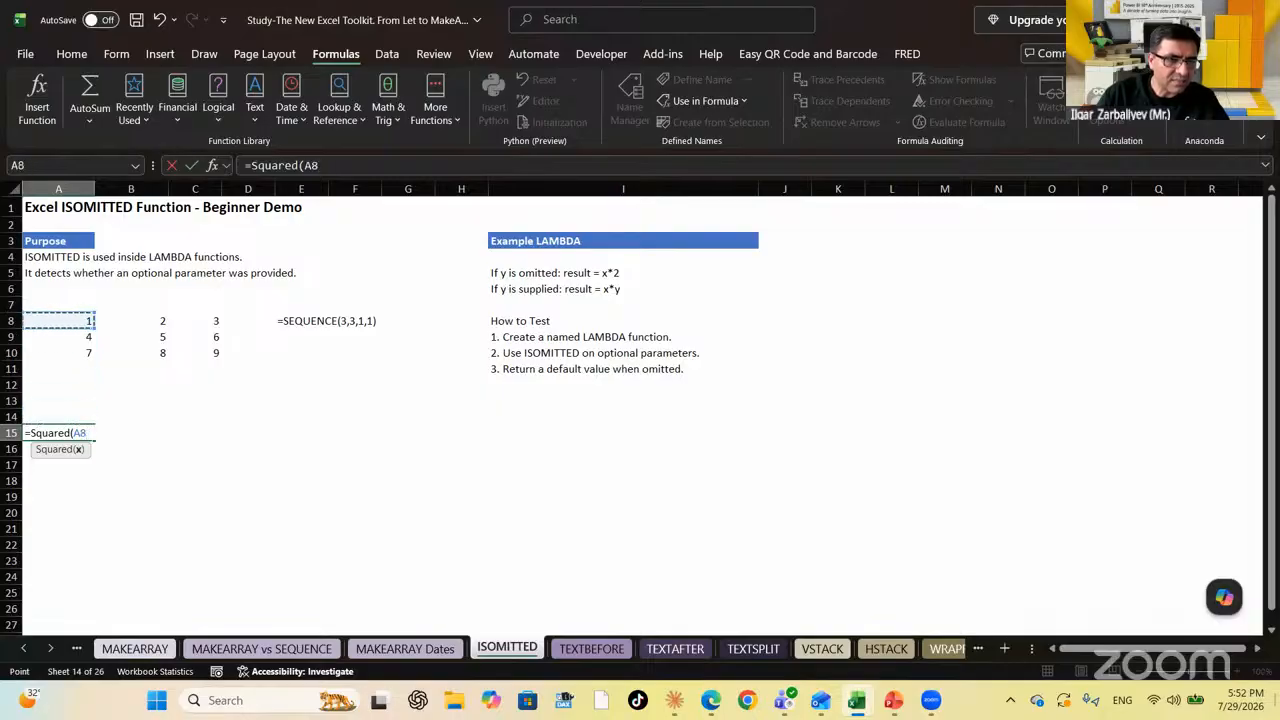
pyautogui.hotkey('shift', 'Down')
pyautogui.hotkey('shift', 'Down')
pyautogui.write(')')
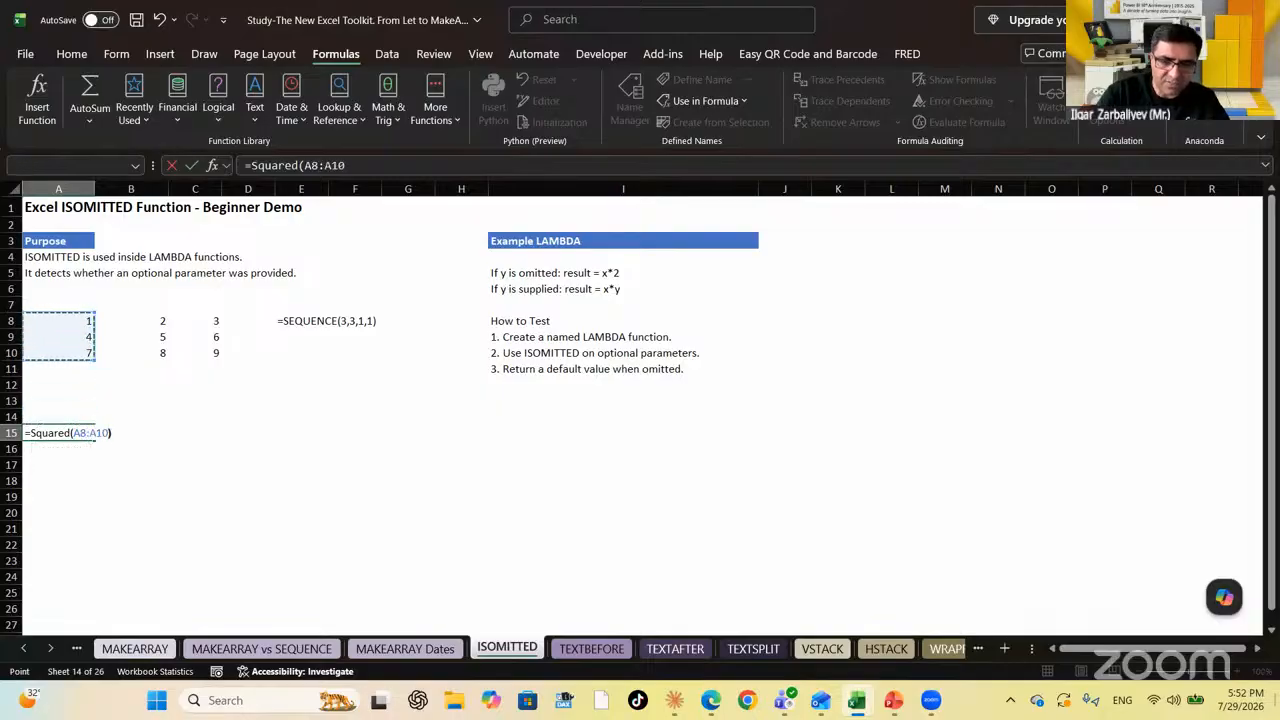
pyautogui.press('Return')
pyautogui.press('Up')
pyautogui.press('Down')
pyautogui.press('Down')
pyautogui.press('Up')
pyautogui.press('Up')
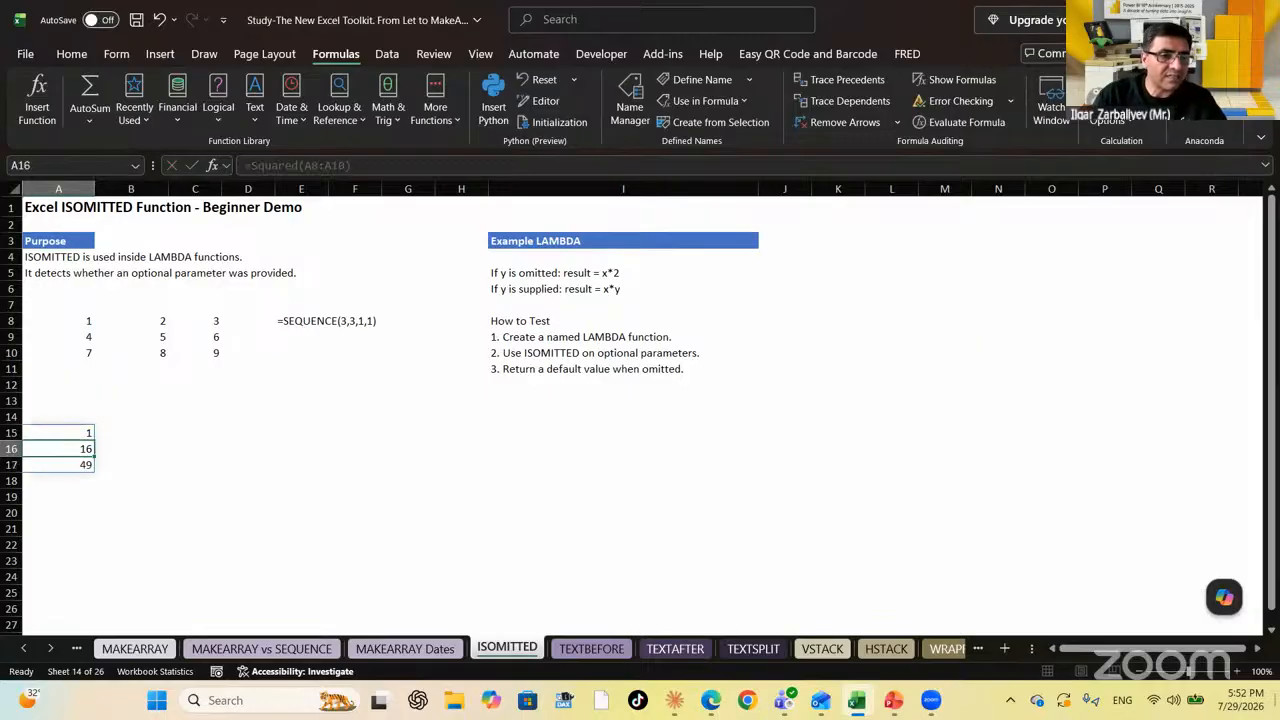
pyautogui.press('Down')
pyautogui.press('Up')
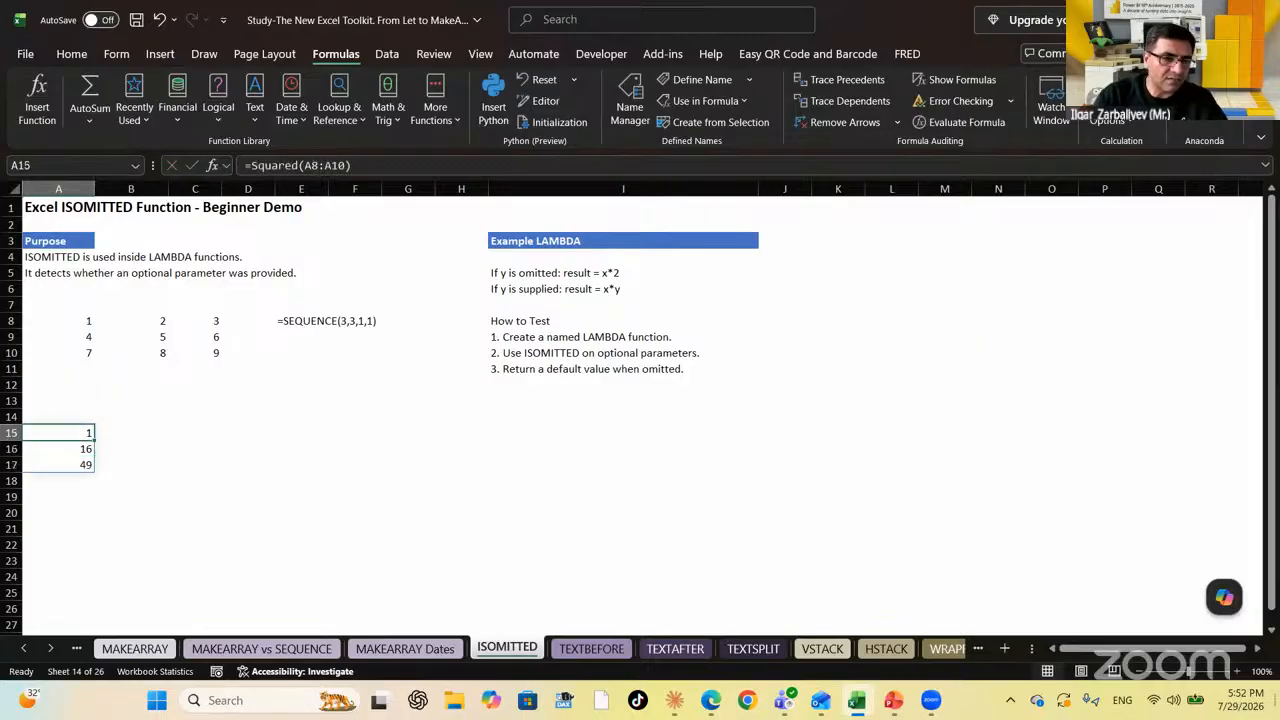
pyautogui.press('Down')
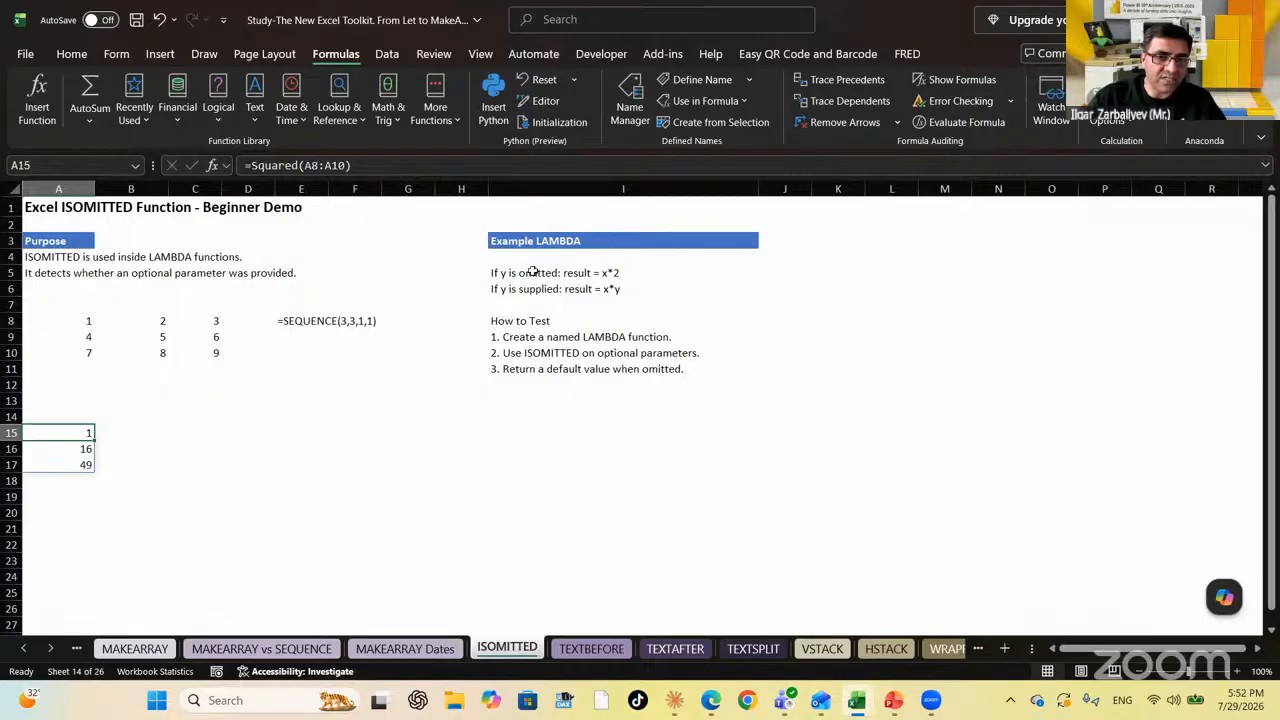
pyautogui.click(625, 115)
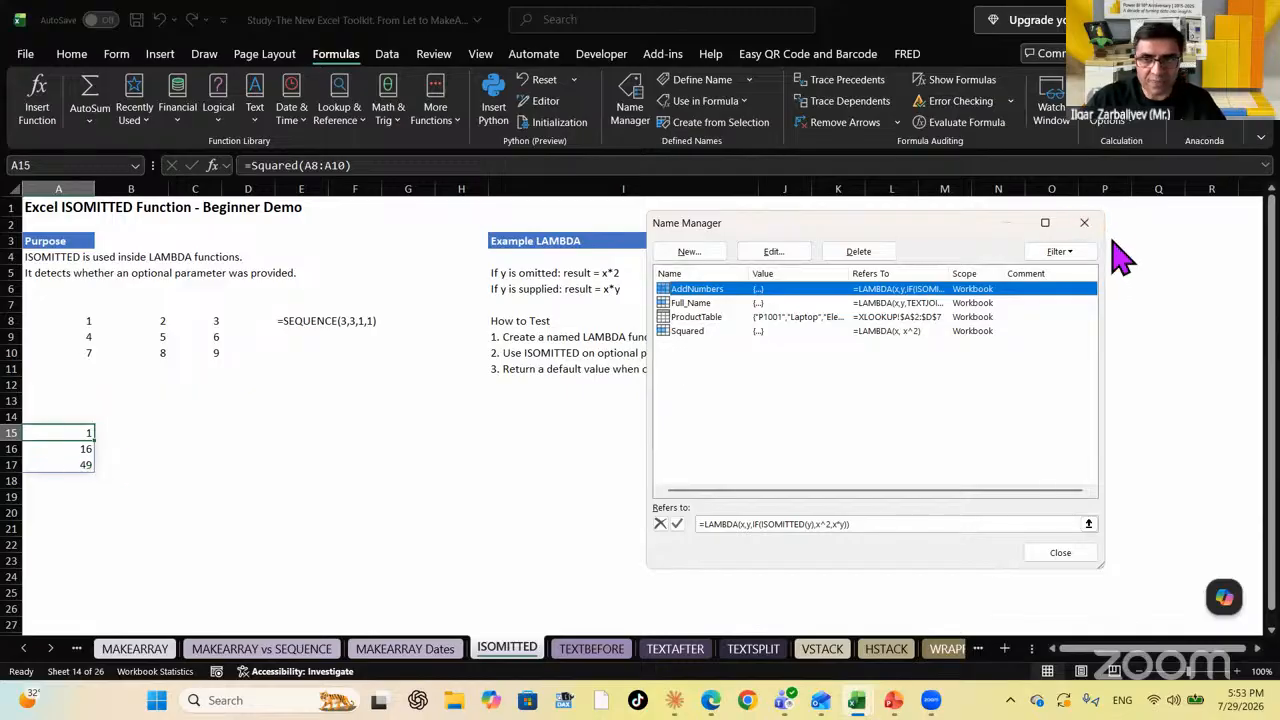
pyautogui.click(1084, 223)
pyautogui.click(508, 272)
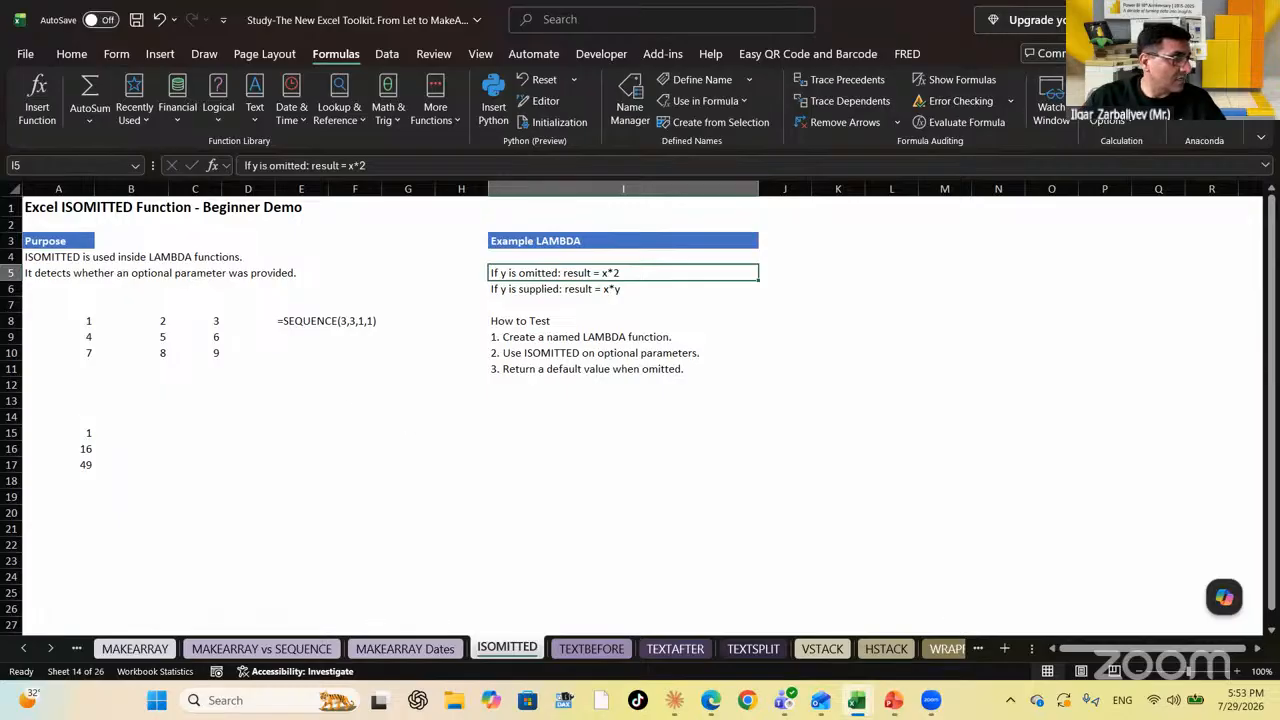
pyautogui.click(82, 433)
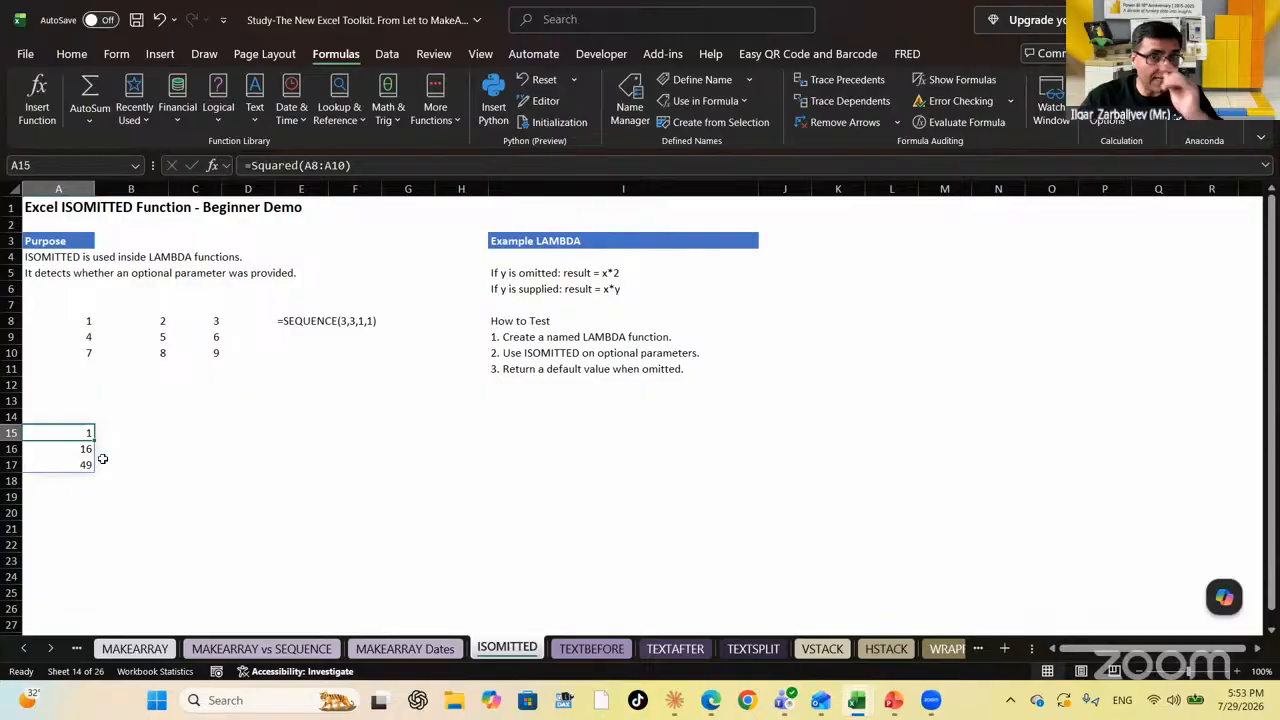
pyautogui.click(139, 436)
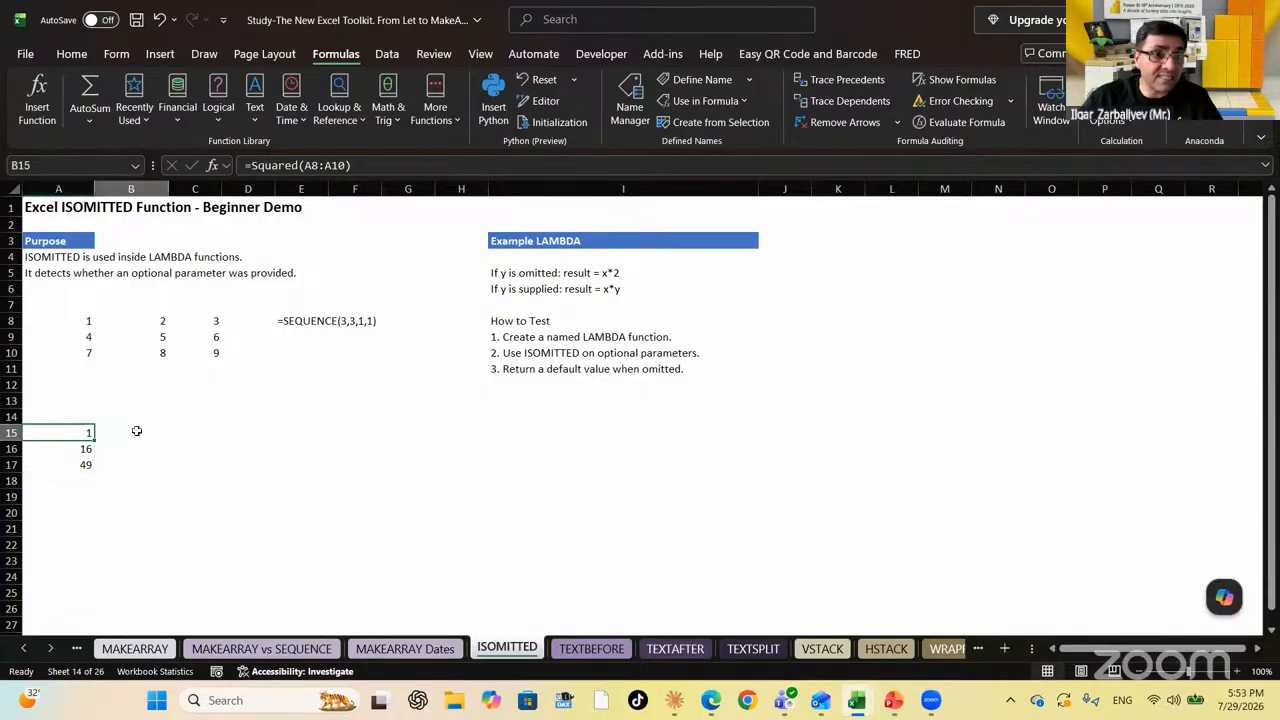
pyautogui.click(86, 503)
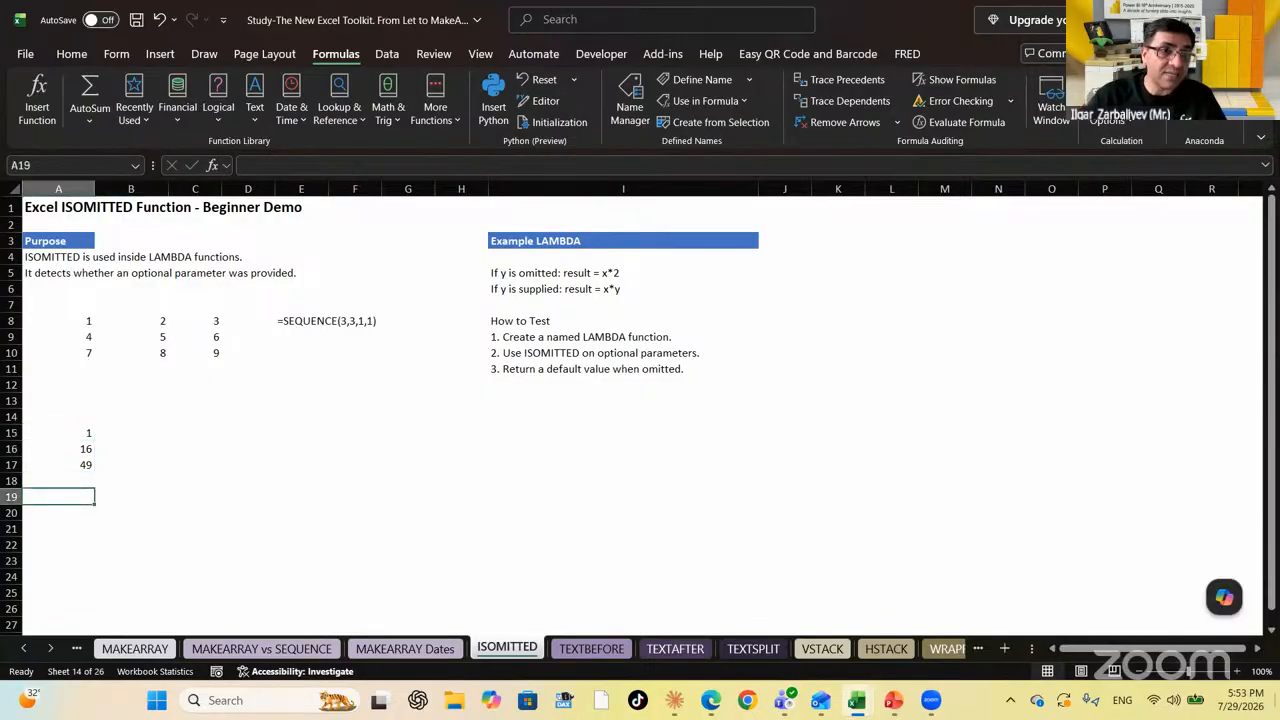
pyautogui.write('=')
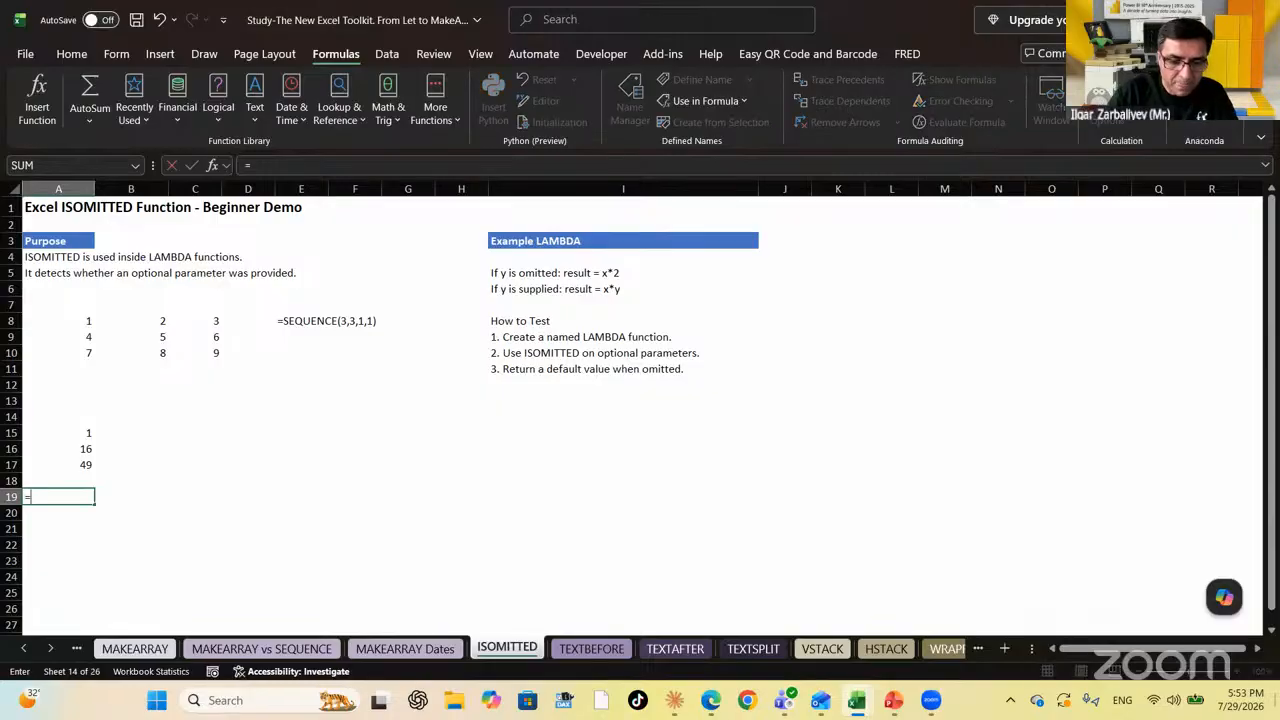
pyautogui.write('SQ')
pyautogui.press('Down')
pyautogui.press('Down')
pyautogui.press('Tab')
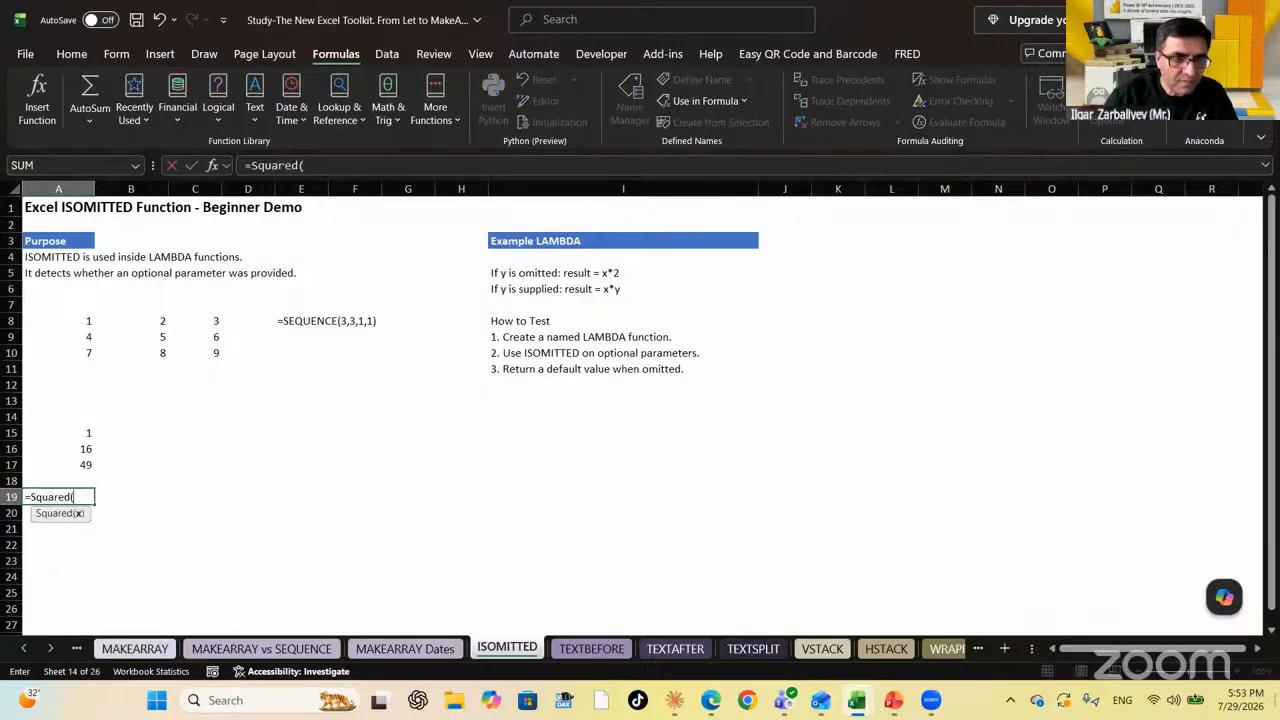
pyautogui.press('Up')
pyautogui.press('Up')
pyautogui.press('Up')
pyautogui.press('Up')
pyautogui.press('Up')
pyautogui.press('Up')
pyautogui.press('Up')
pyautogui.press('Up')
pyautogui.press('Up')
pyautogui.press('Up')
pyautogui.press('Up')
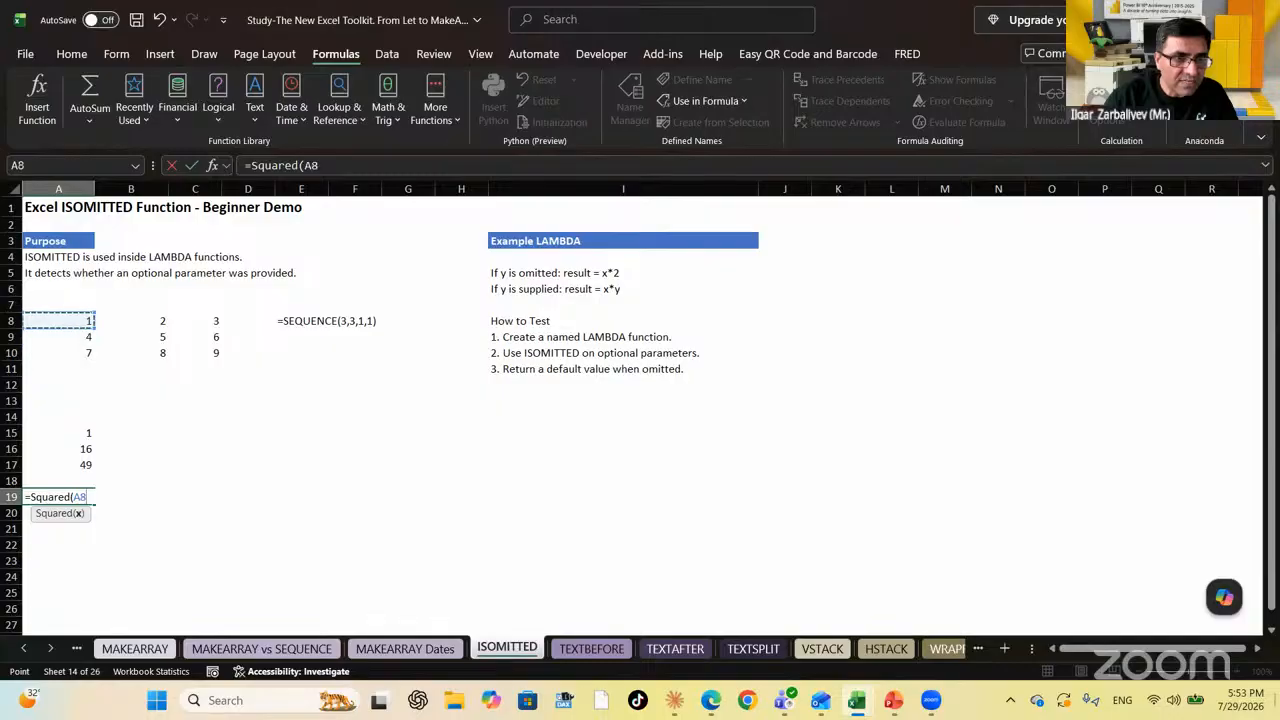
pyautogui.hotkey('shift', 'Down')
pyautogui.hotkey('shift', 'Down')
pyautogui.write(',')
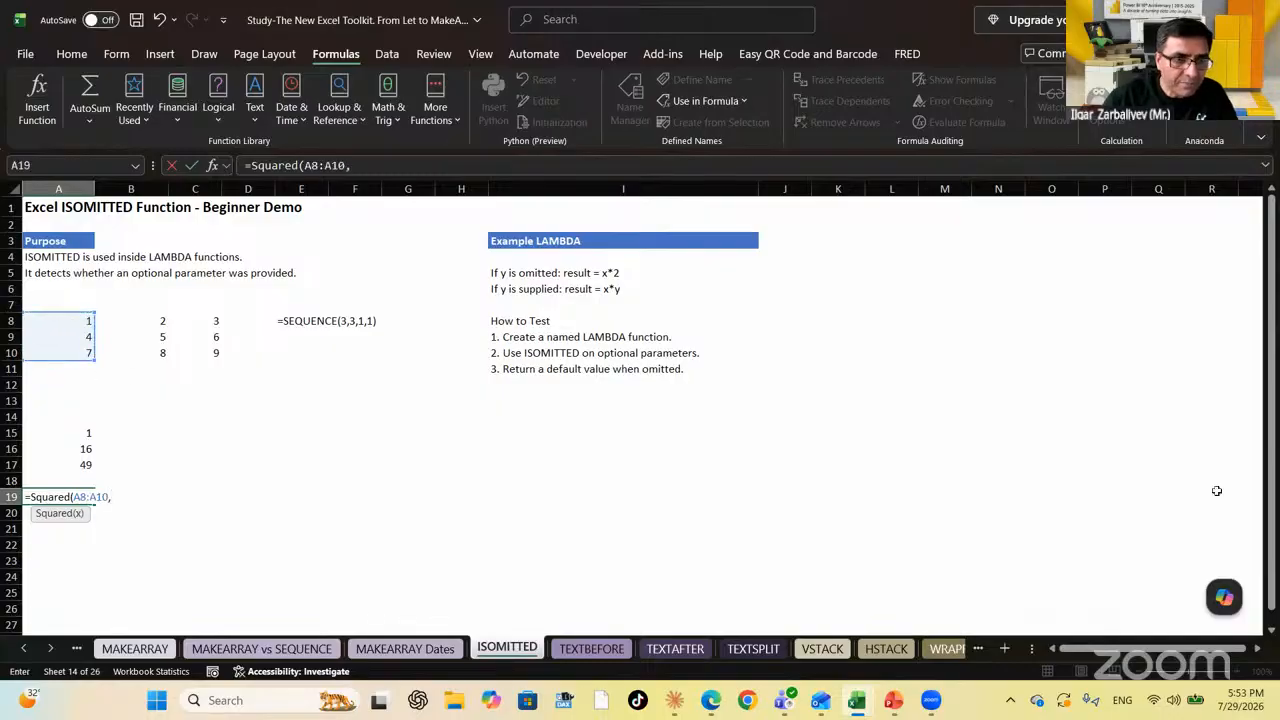
pyautogui.moveTo(163, 320); pyautogui.dragTo(163, 357)
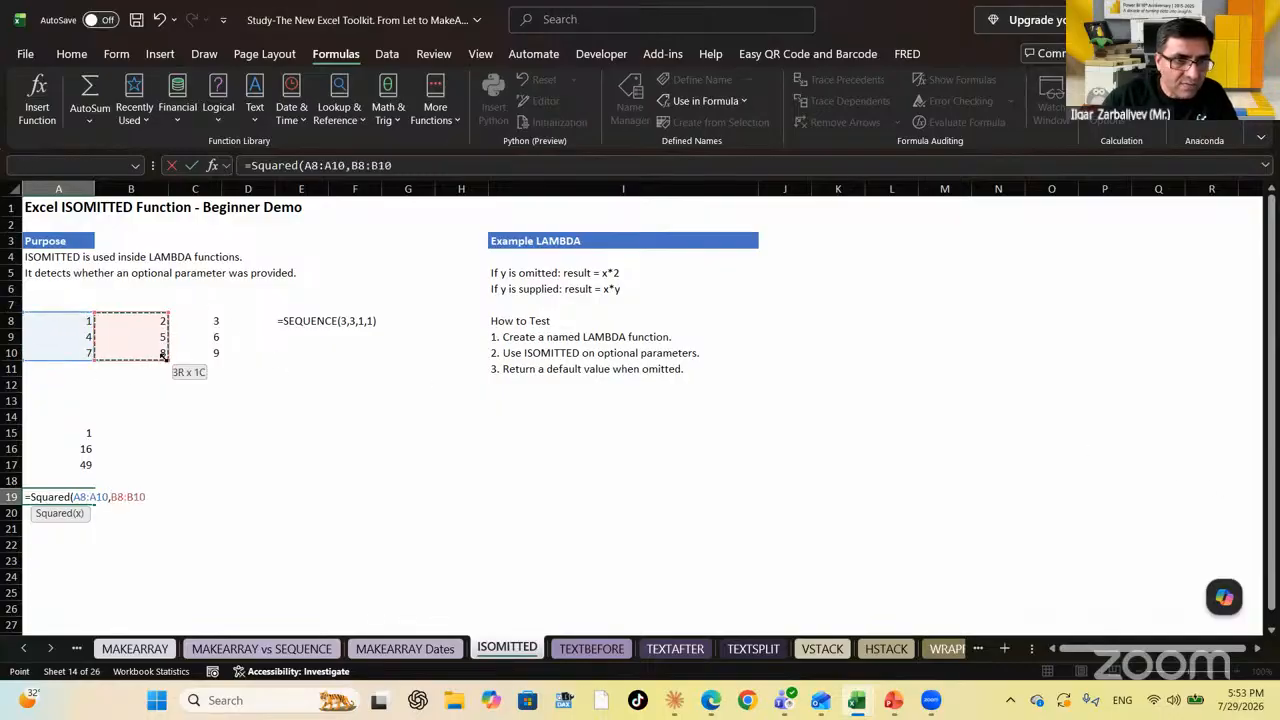
pyautogui.hotkey('ctrl', 'Return')
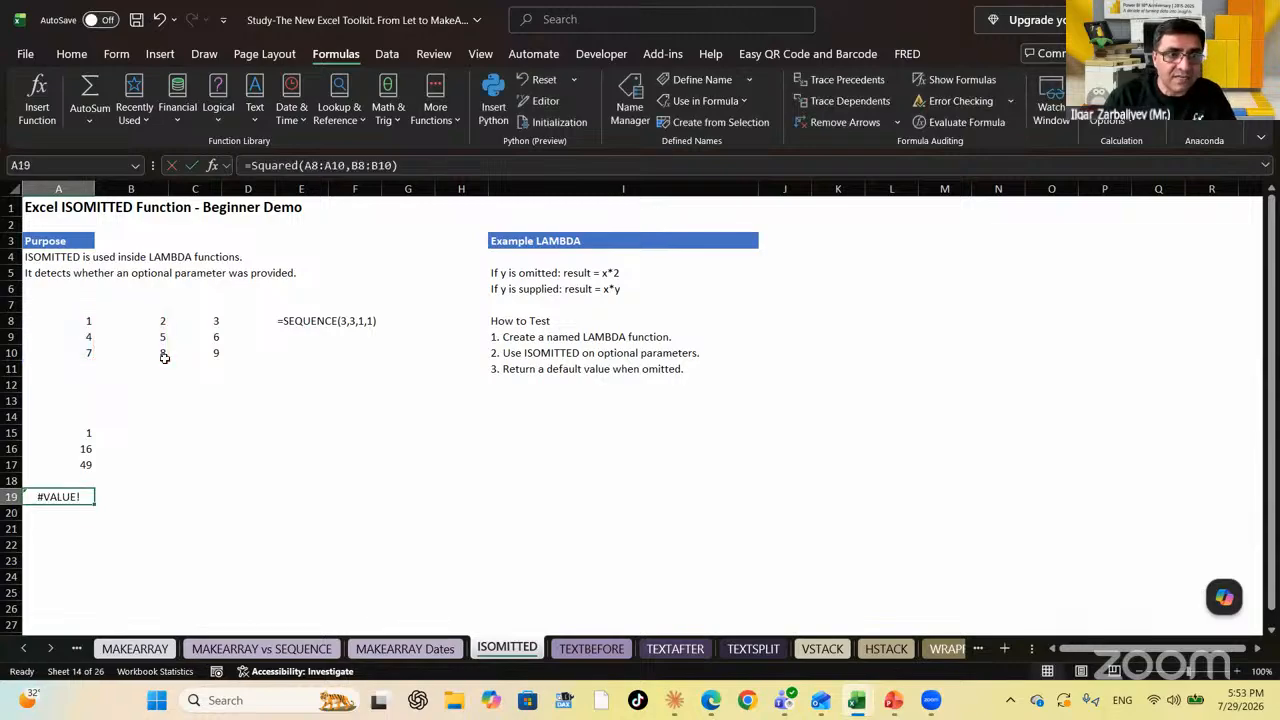
pyautogui.press('Delete')
pyautogui.press('Up')
pyautogui.press('Up')
pyautogui.press('Up')
pyautogui.press('Up')
pyautogui.press('Up')
pyautogui.press('Up')
pyautogui.press('Up')
pyautogui.press('Up')
pyautogui.press('Up')
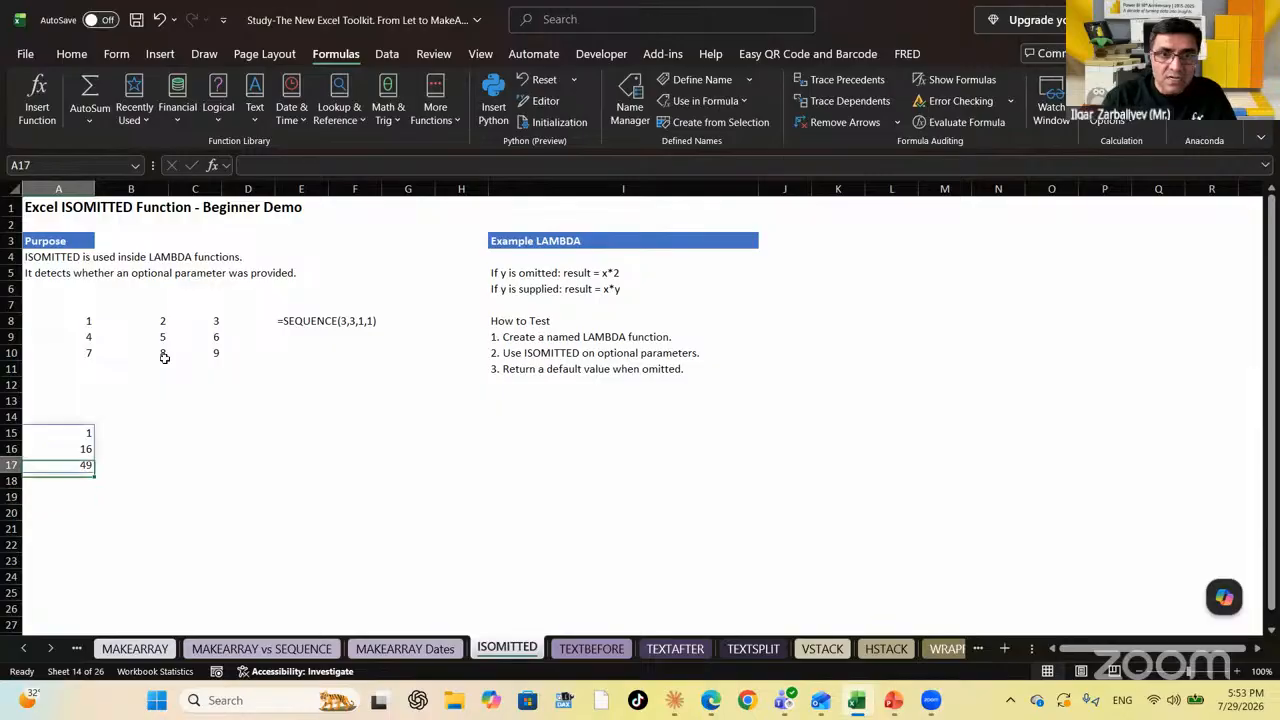
pyautogui.press('Up')
pyautogui.press('Up')
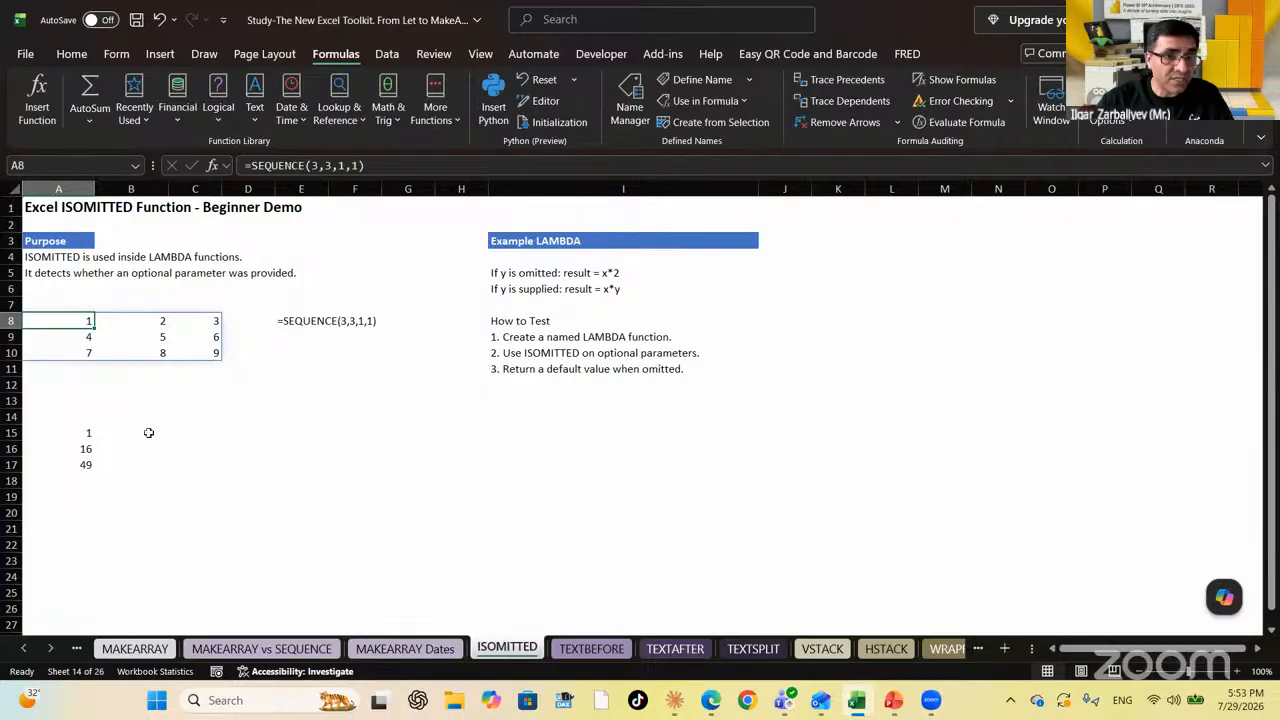
# Enter =Squared(A8:A10,) in A19 with an empty second argument, producing #VALUE!
pyautogui.click(78, 494)
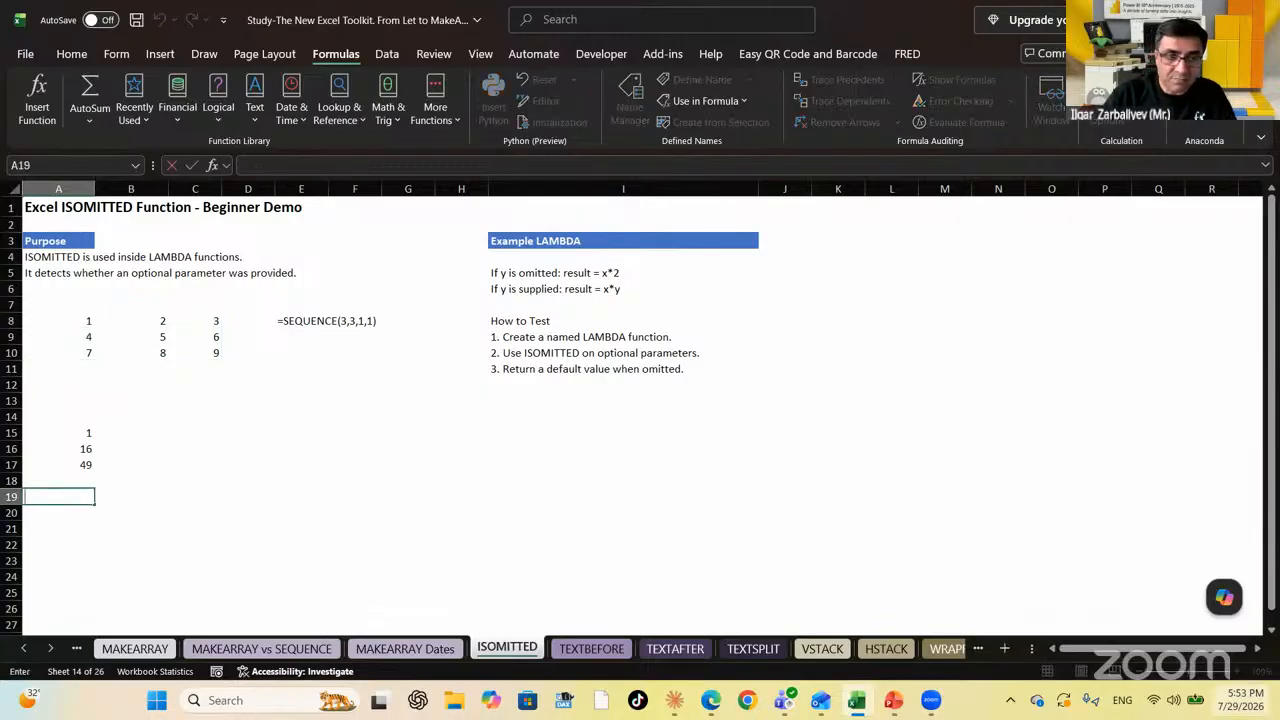
pyautogui.write('=')
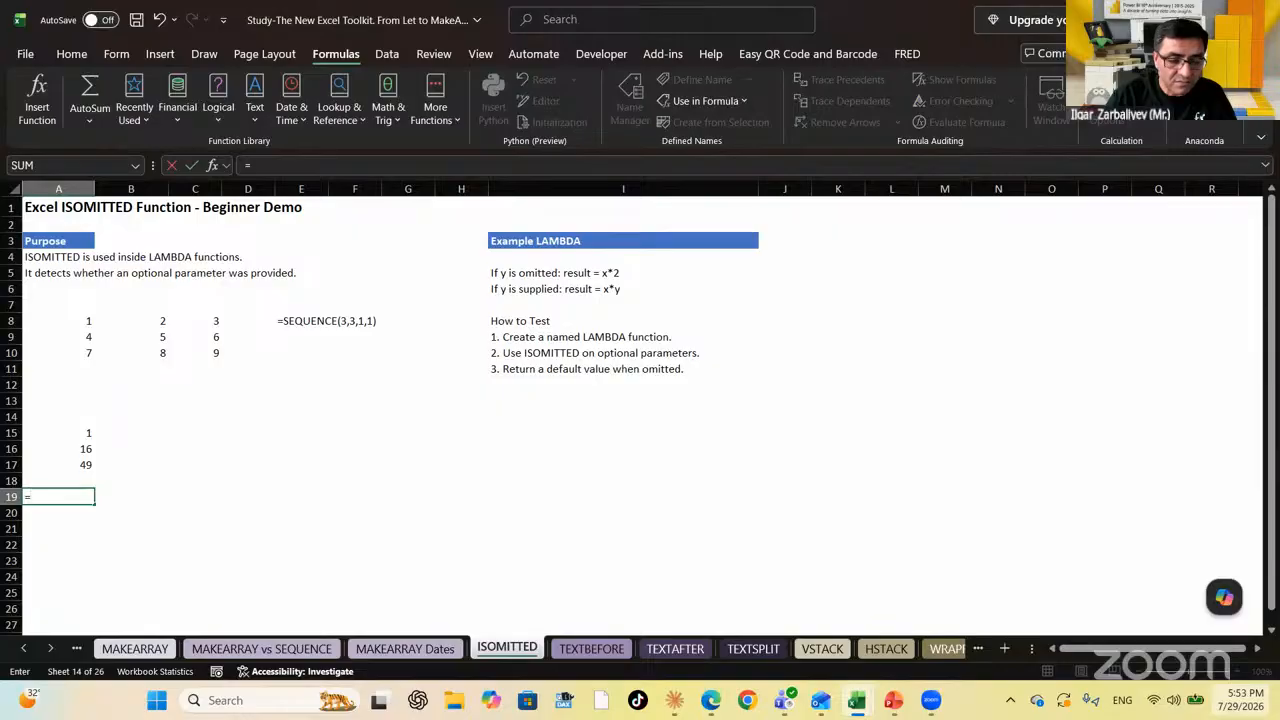
pyautogui.write('SQ')
pyautogui.press('Down')
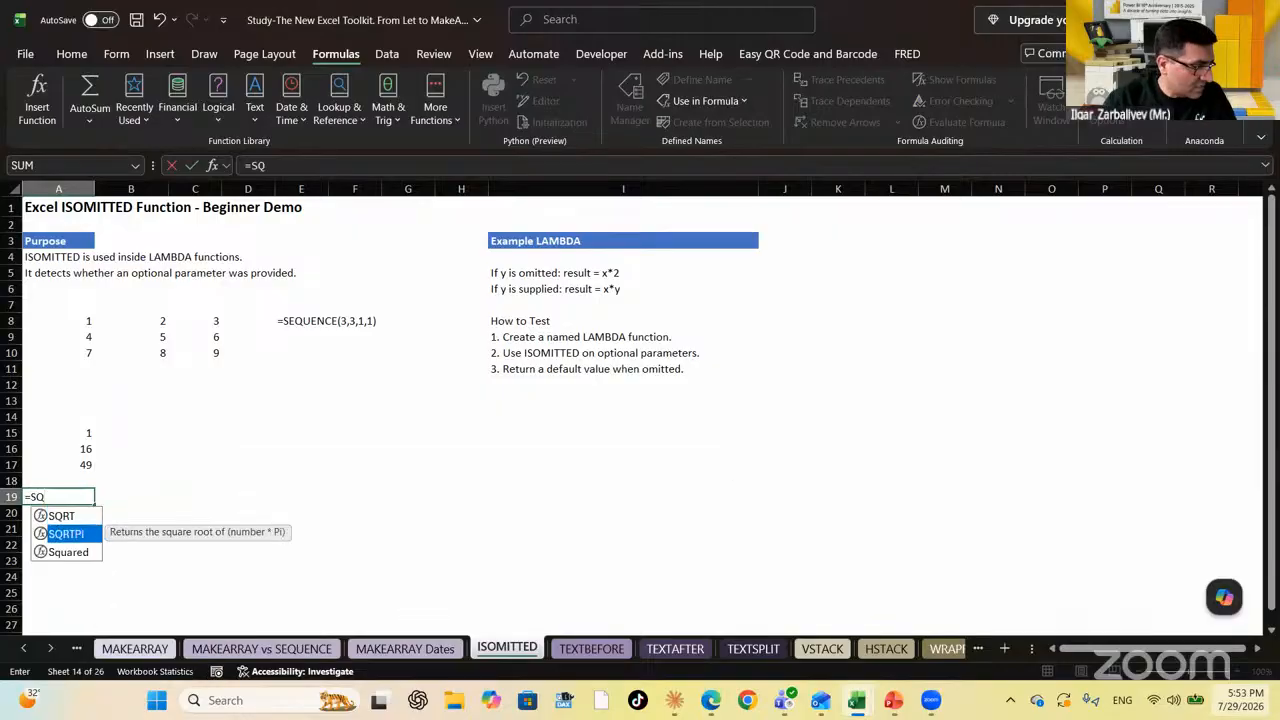
pyautogui.press('Down')
pyautogui.press('Tab')
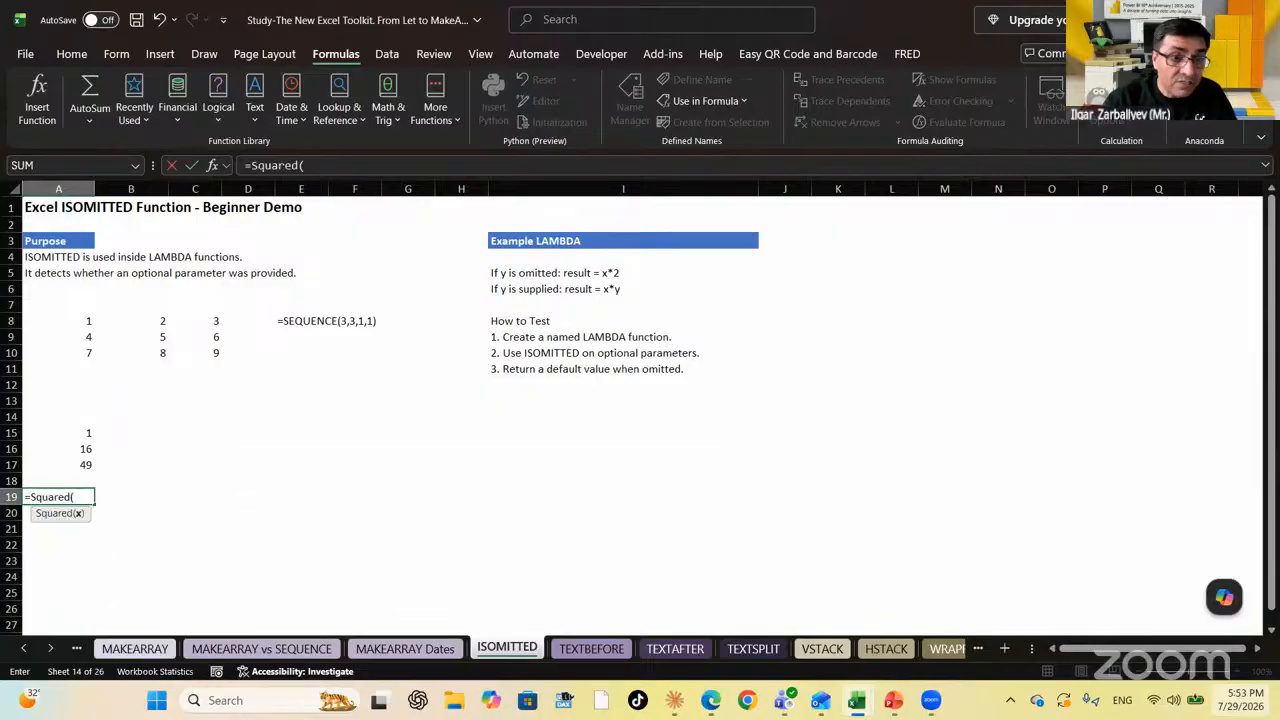
pyautogui.press('Up')
pyautogui.press('Up')
pyautogui.press('Up')
pyautogui.press('Up')
pyautogui.press('Up')
pyautogui.press('Up')
pyautogui.press('Up')
pyautogui.press('Up')
pyautogui.press('Up')
pyautogui.press('Up')
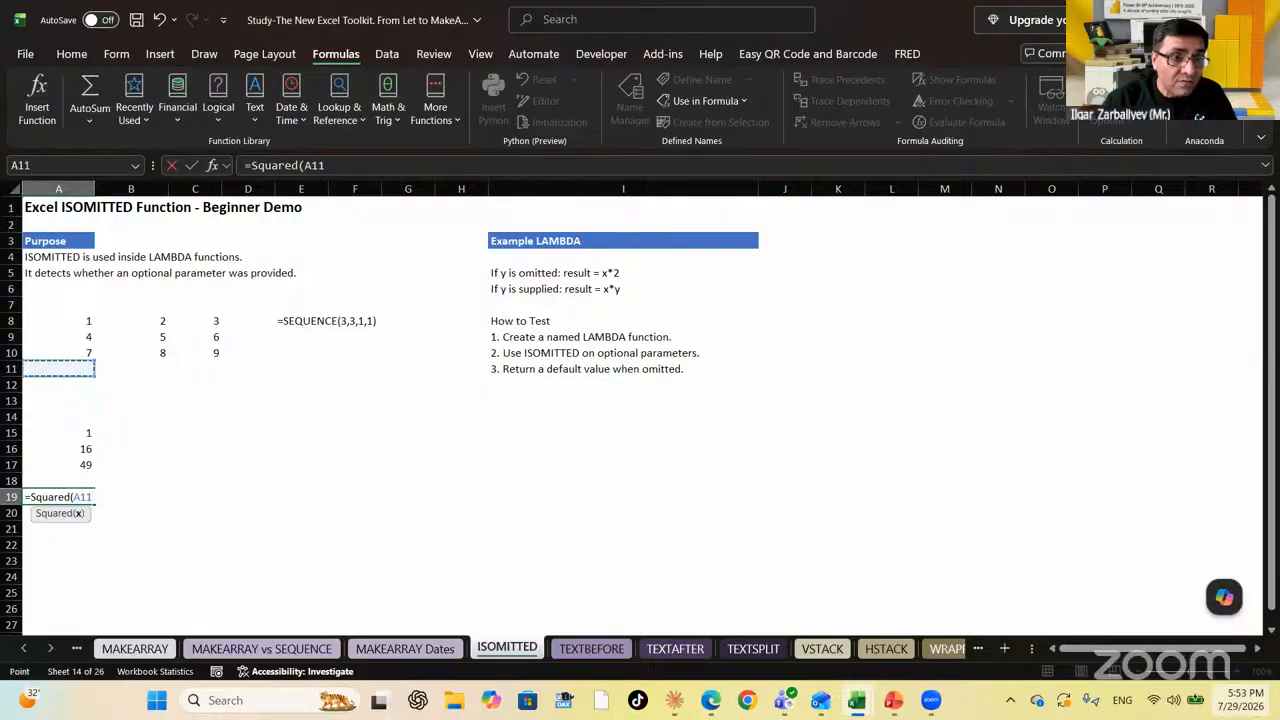
pyautogui.press('Up')
pyautogui.hotkey('shift', 'Down')
pyautogui.hotkey('shift', 'Down')
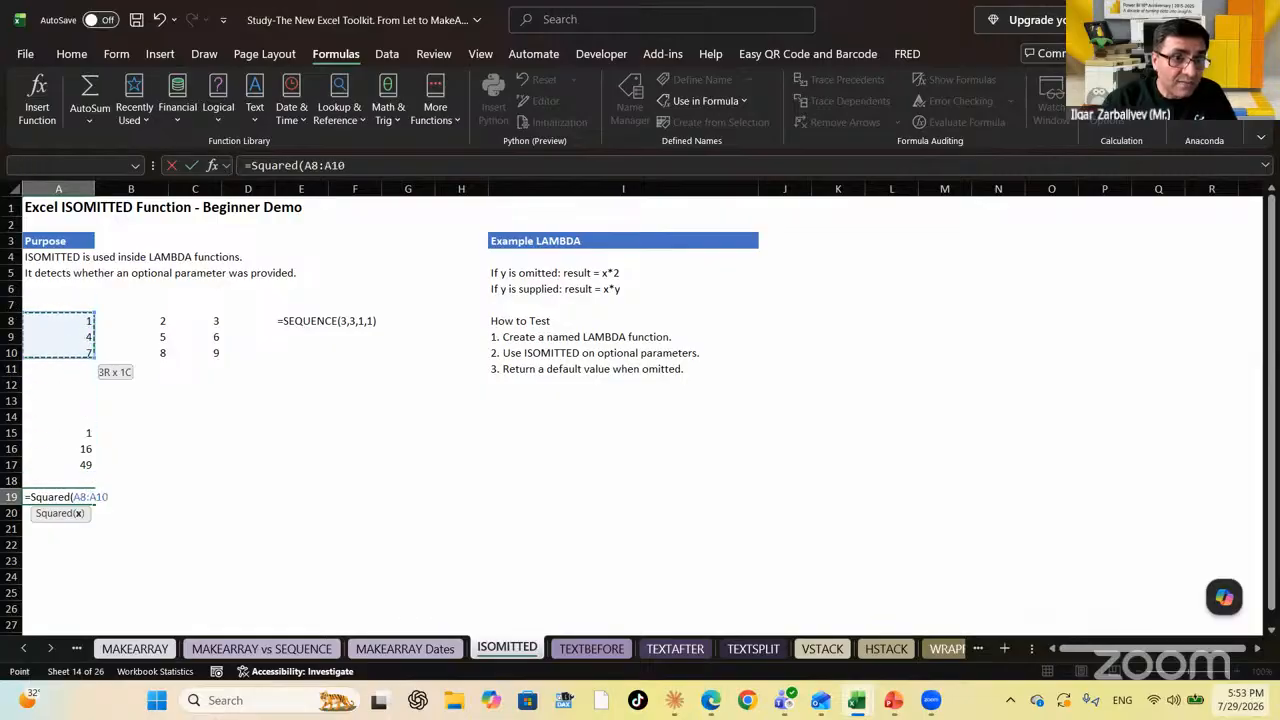
pyautogui.write(',')
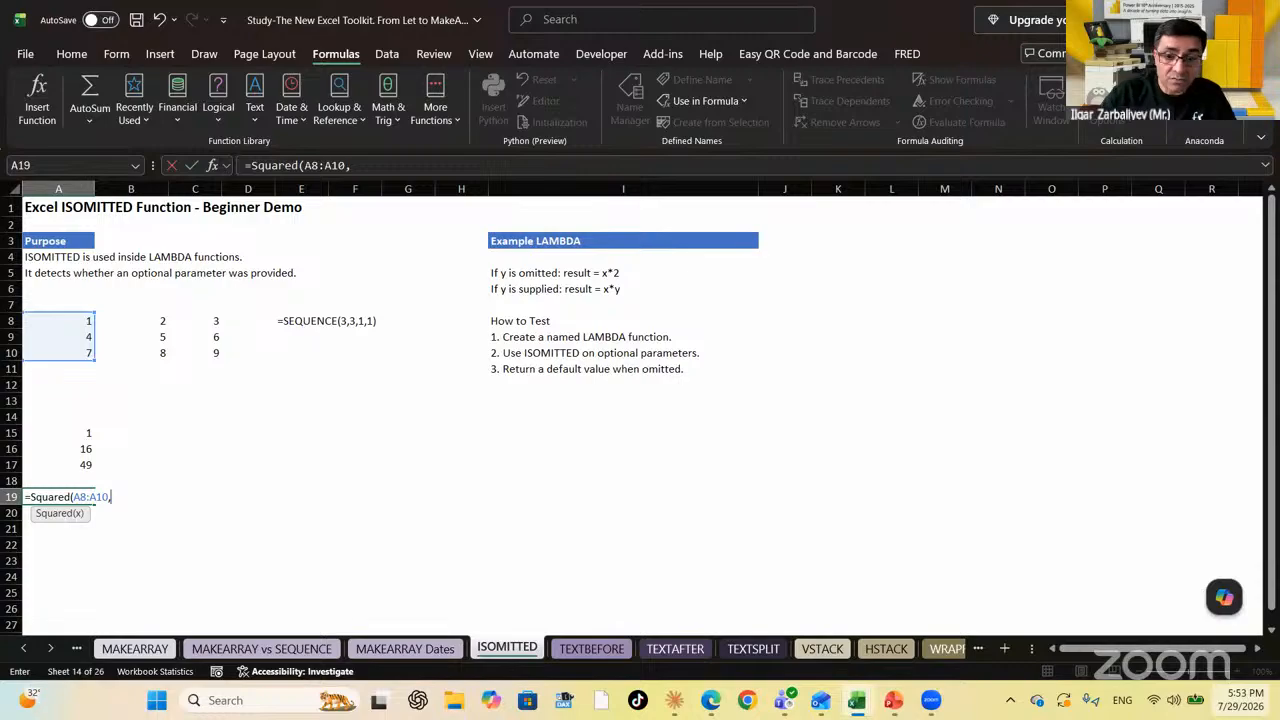
pyautogui.press('Return')
pyautogui.press('Up')
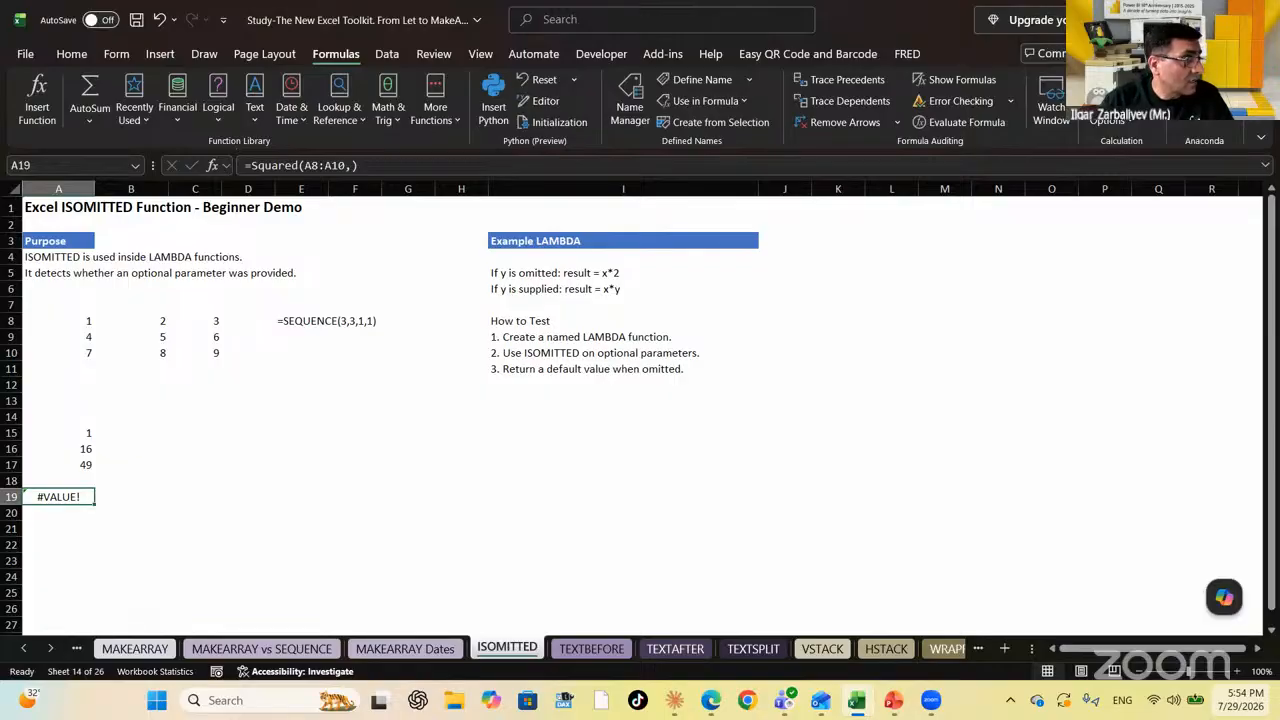
pyautogui.press('Up')
pyautogui.press('Up')
pyautogui.press('Down')
pyautogui.press('Down')
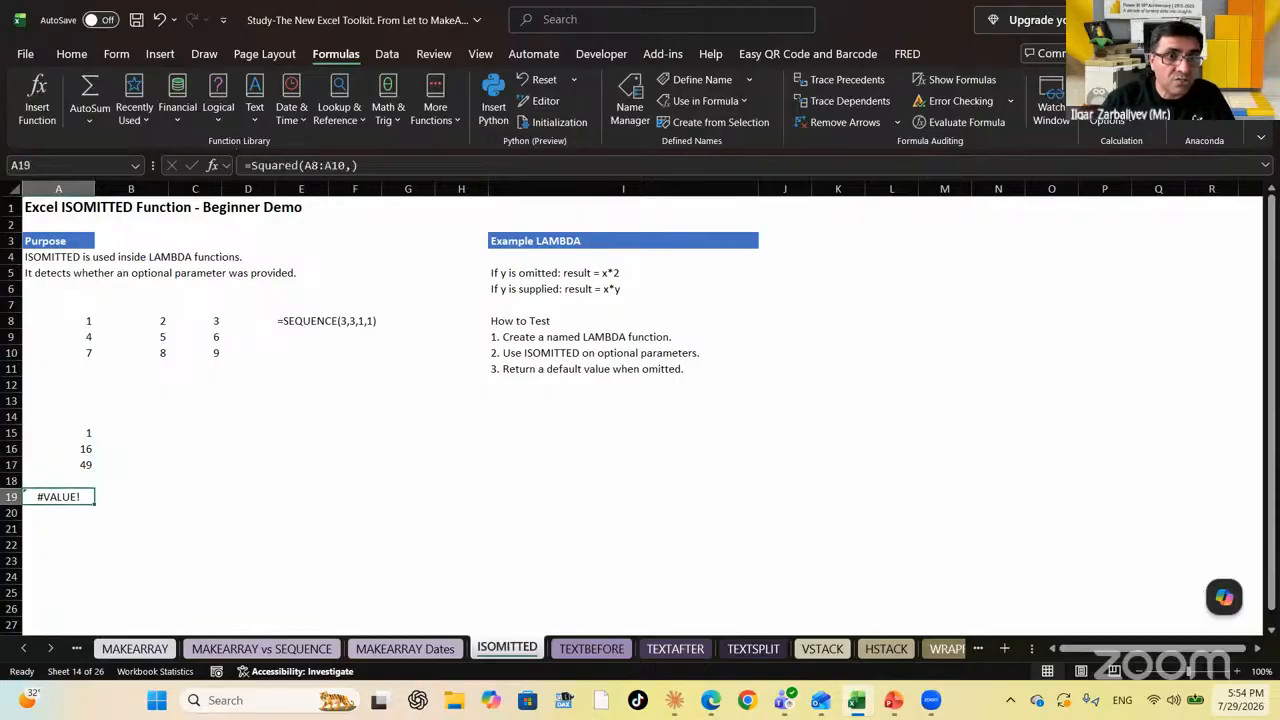
# Change A19's formula to =Squared(A8:B10), spilling 1, 4, 16, 25, 49, 64 into A19:B21
pyautogui.click(424, 163)
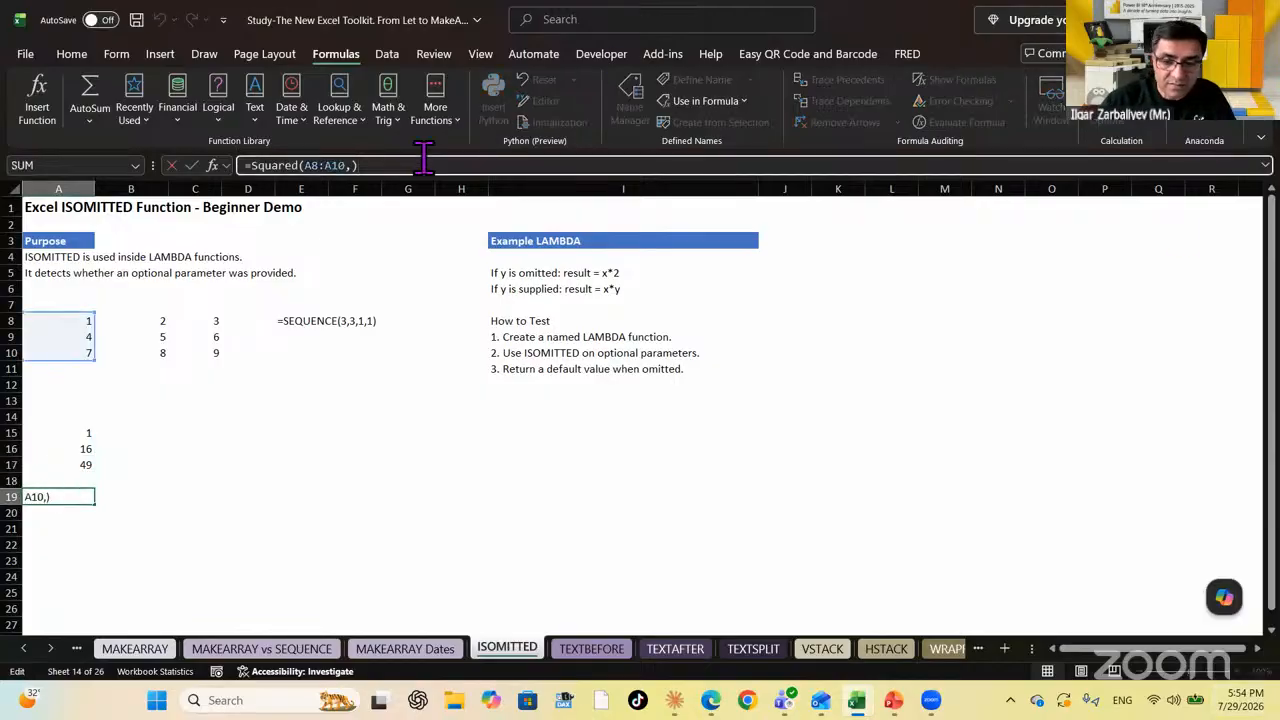
pyautogui.press('BackSpace')
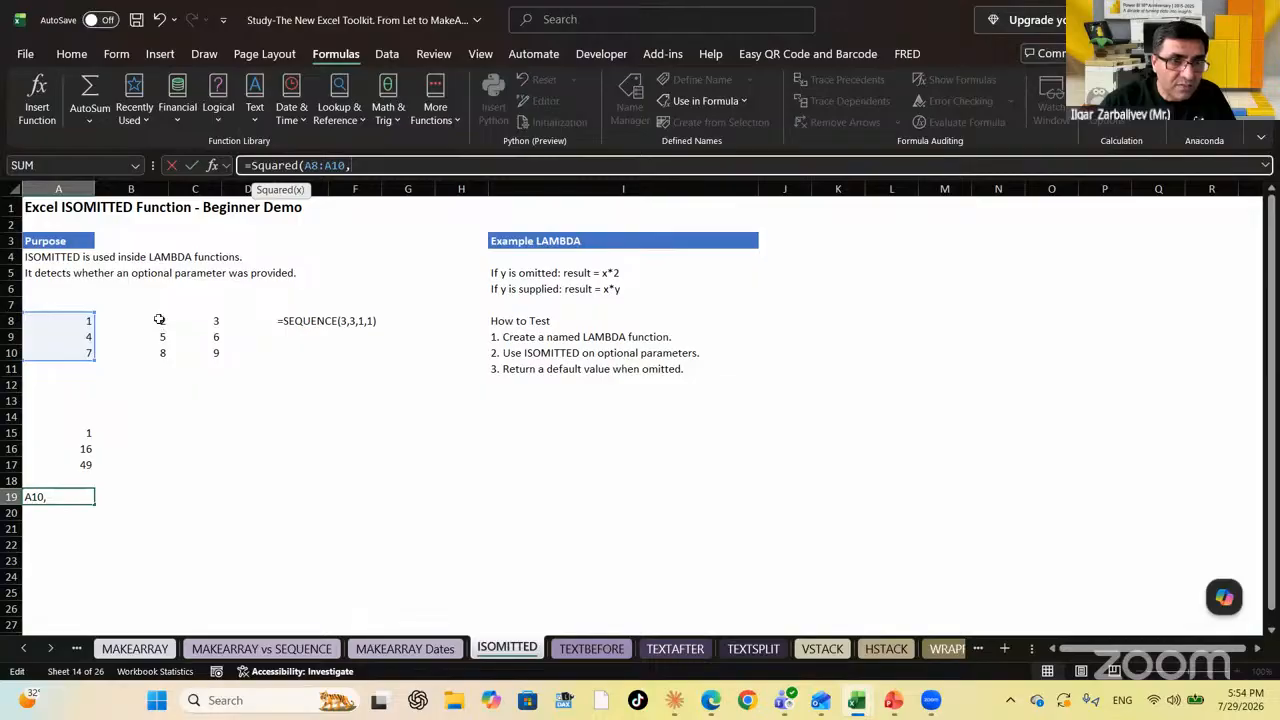
pyautogui.moveTo(159, 319); pyautogui.dragTo(160, 352)
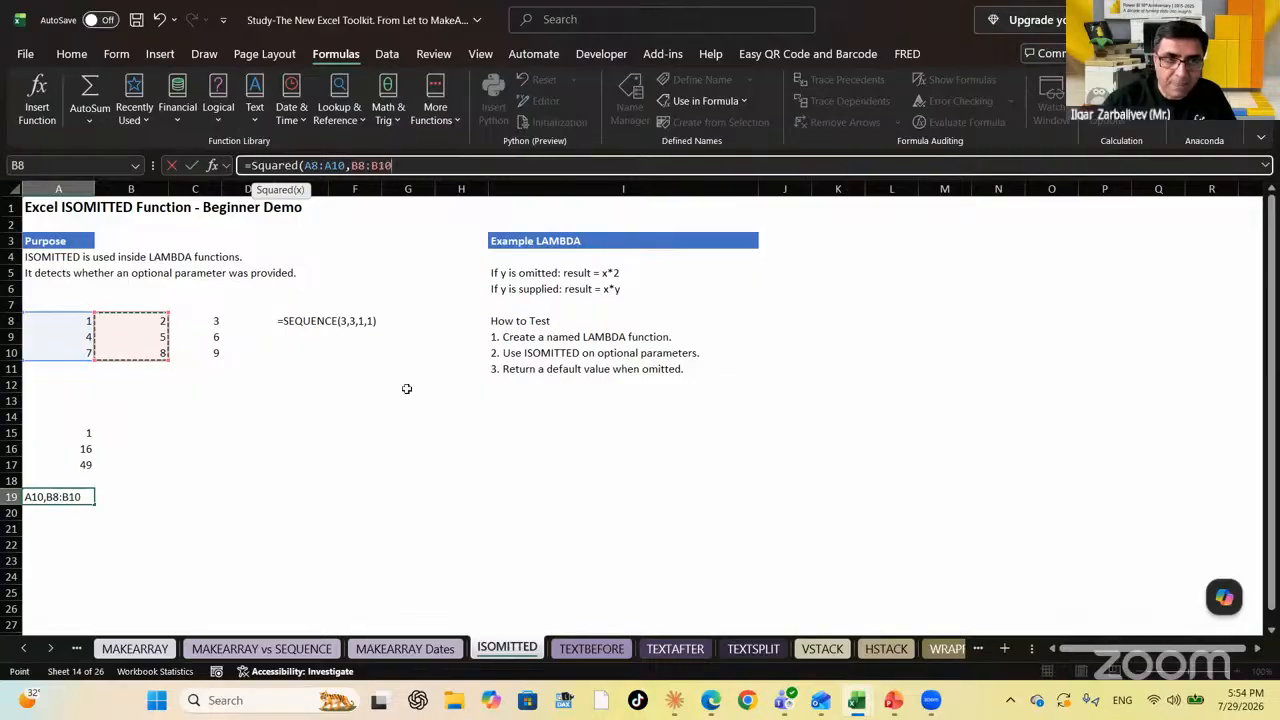
pyautogui.press('BackSpace')
pyautogui.press('BackSpace')
pyautogui.press('BackSpace')
pyautogui.press('BackSpace')
pyautogui.press('BackSpace')
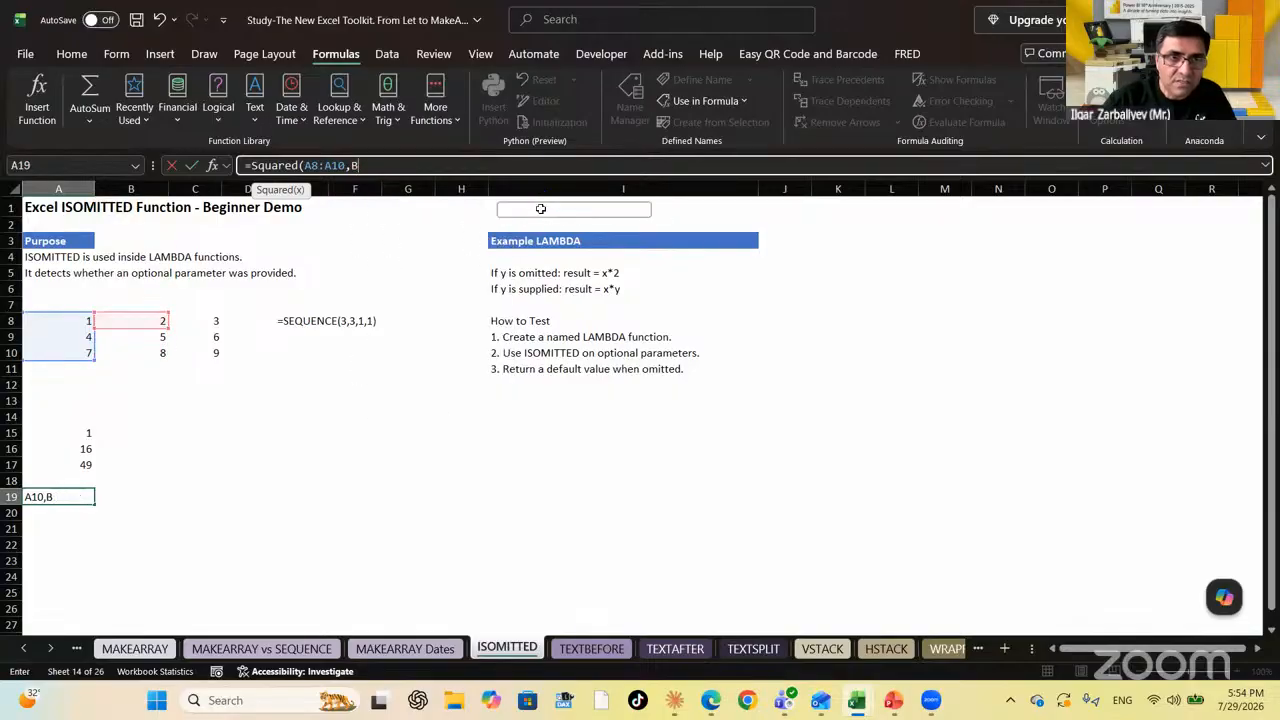
pyautogui.press('BackSpace')
pyautogui.press('BackSpace')
pyautogui.press('BackSpace')
pyautogui.press('BackSpace')
pyautogui.press('BackSpace')
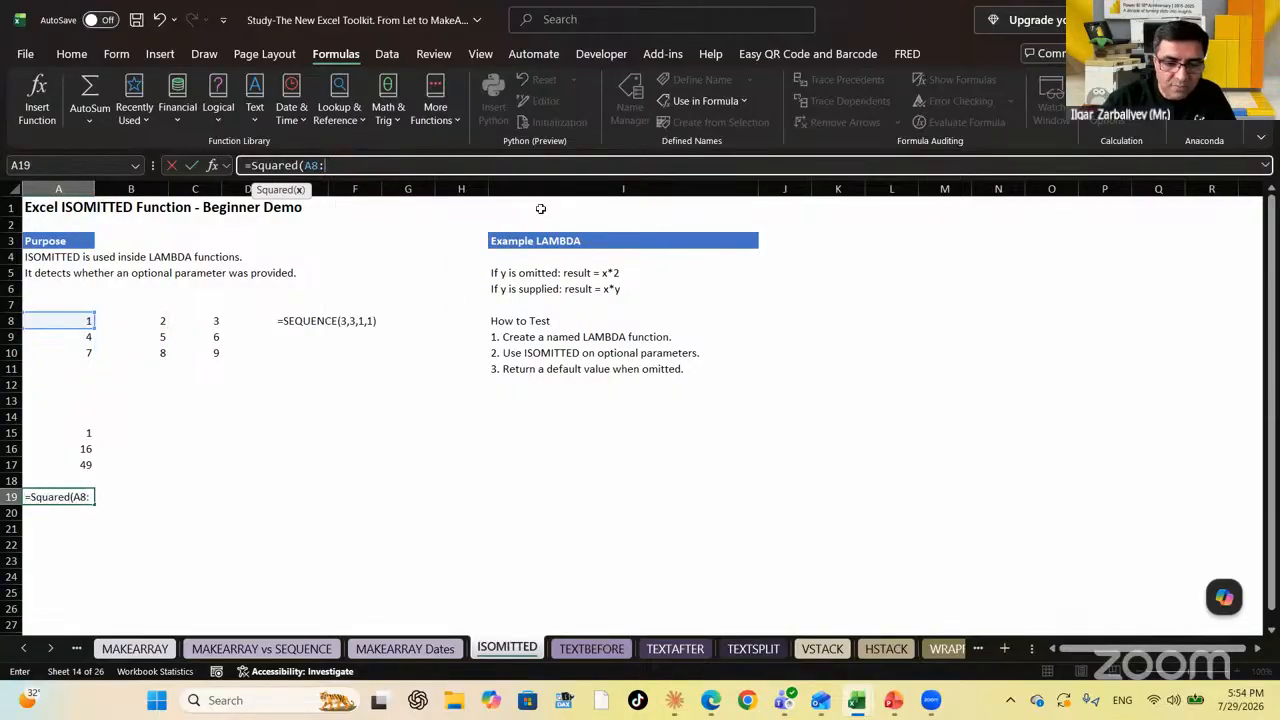
pyautogui.write('B10)')
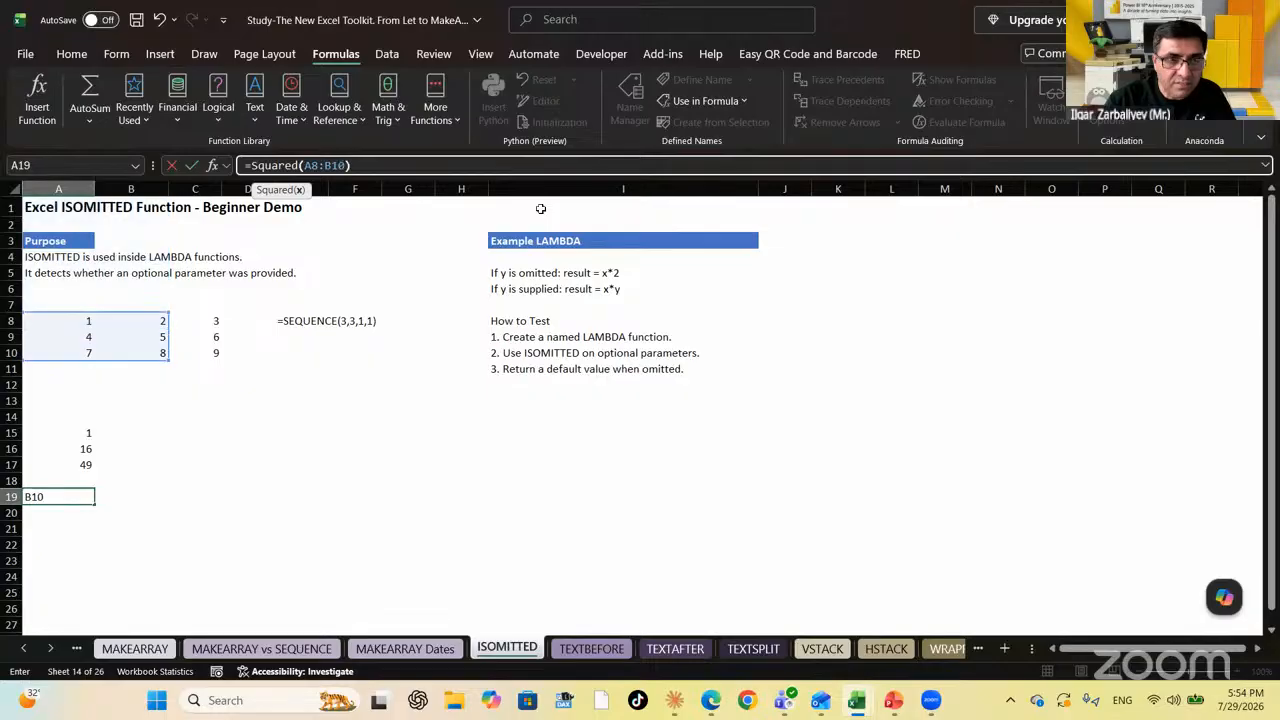
pyautogui.press('Return')
pyautogui.press('Up')
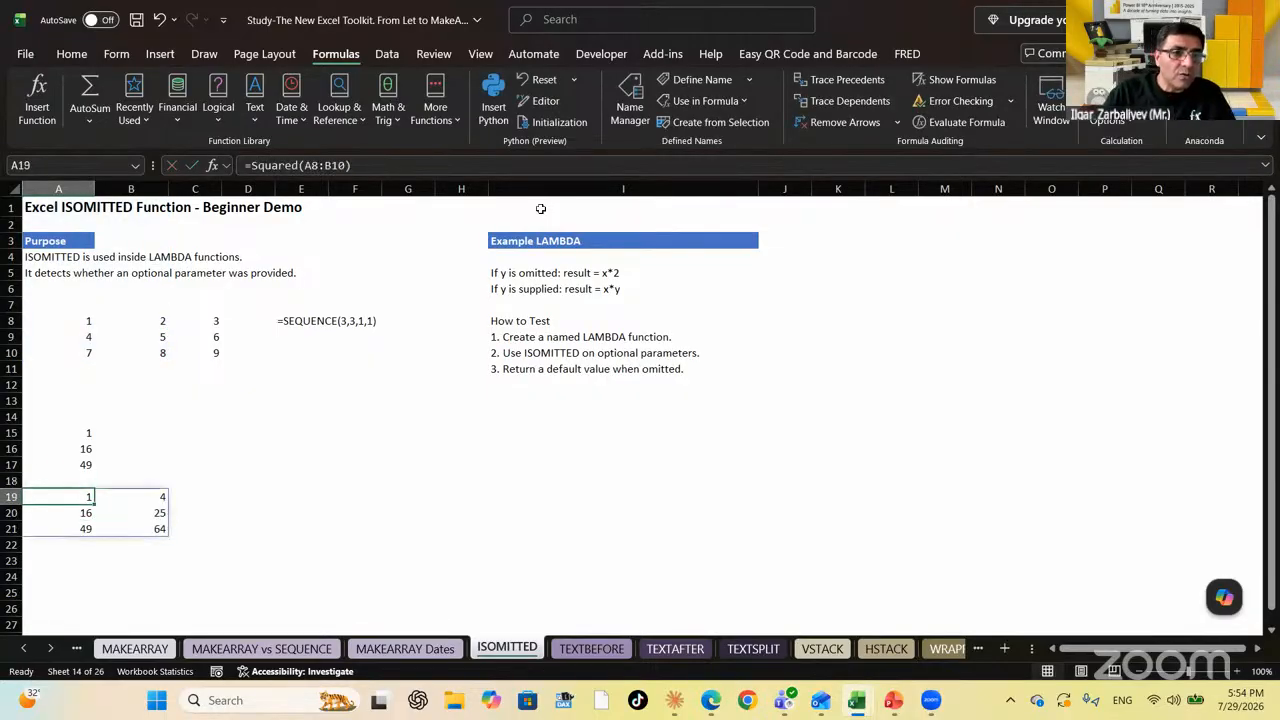
pyautogui.press('Up')
pyautogui.press('Up')
pyautogui.press('Up')
pyautogui.press('Up')
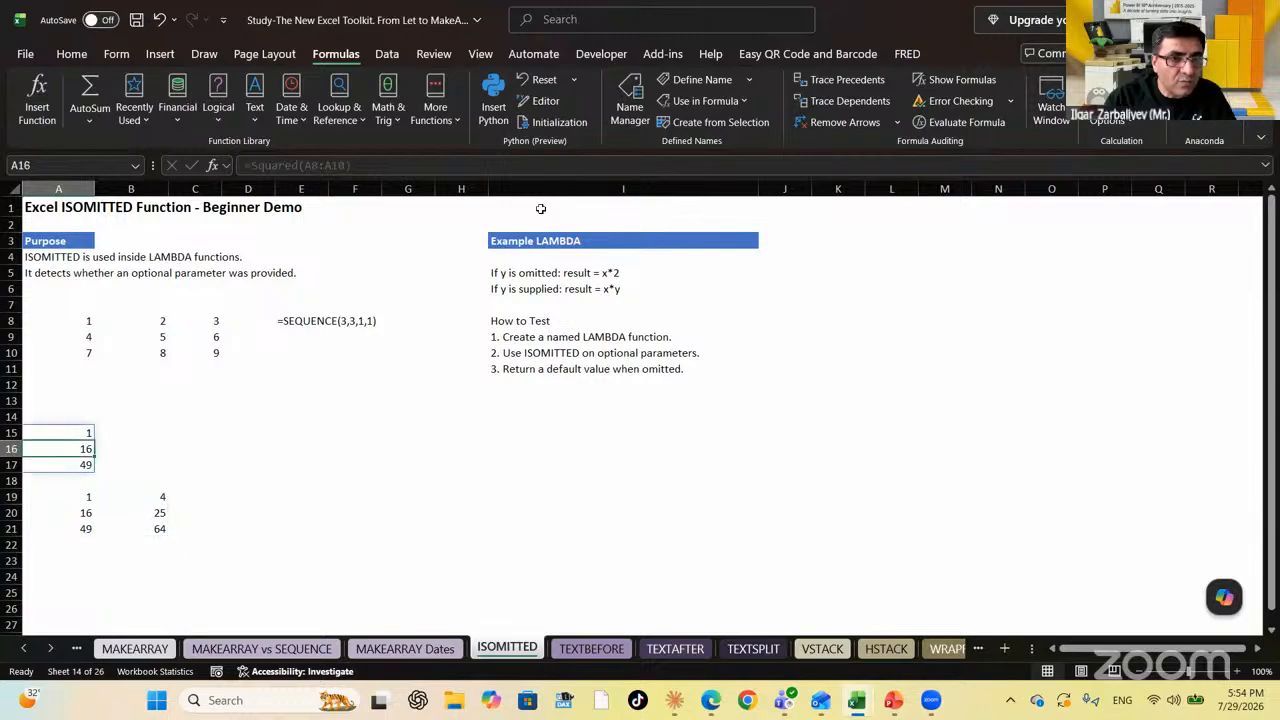
pyautogui.press('Down')
pyautogui.press('Down')
pyautogui.press('Down')
pyautogui.press('Down')
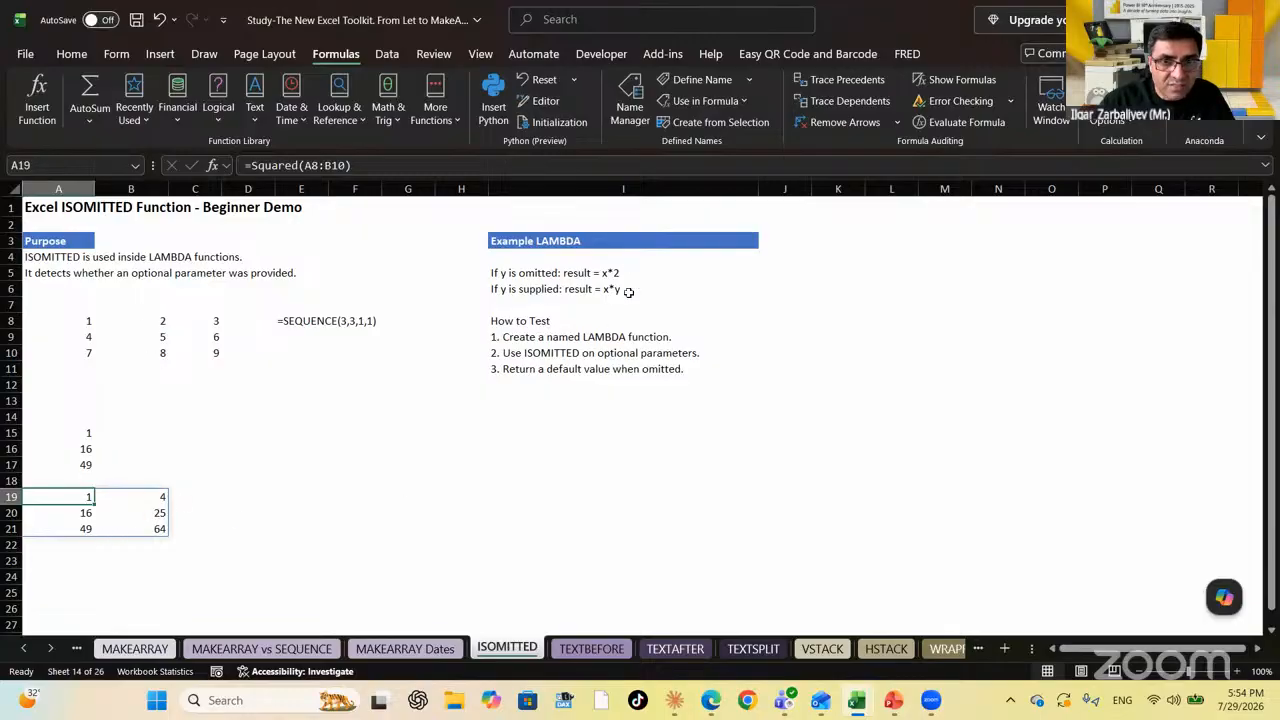
pyautogui.click(90, 438)
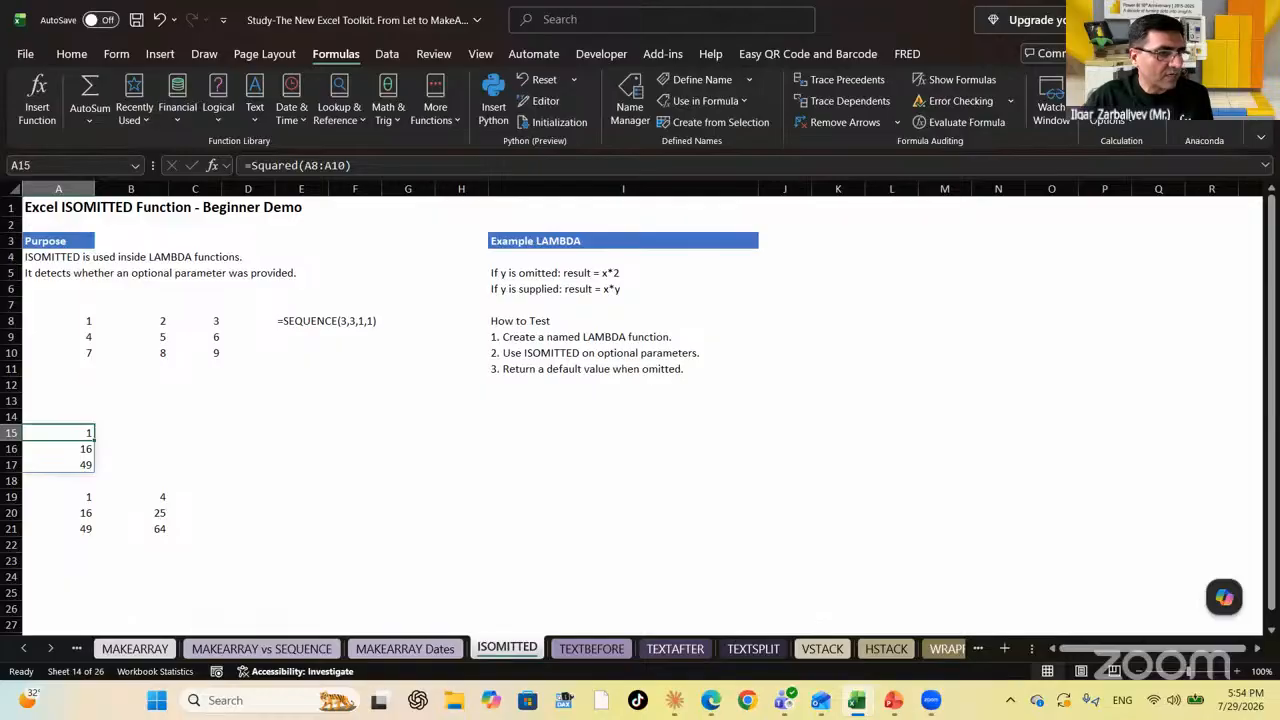
pyautogui.hotkey('alt', 'Tab')
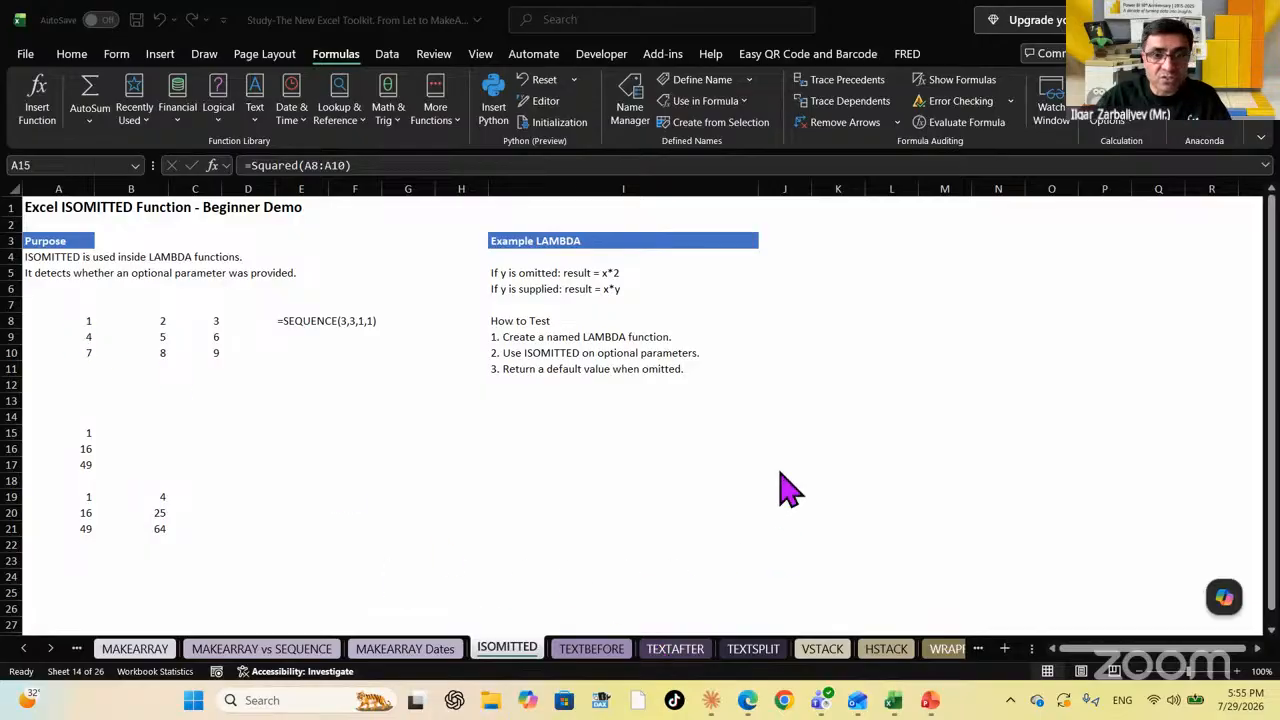
# Go to the TEXTBEFORE sheet and clear the #NAME? results in C4:C7
pyautogui.click(50, 648)
pyautogui.click(50, 648)
pyautogui.click(50, 648)
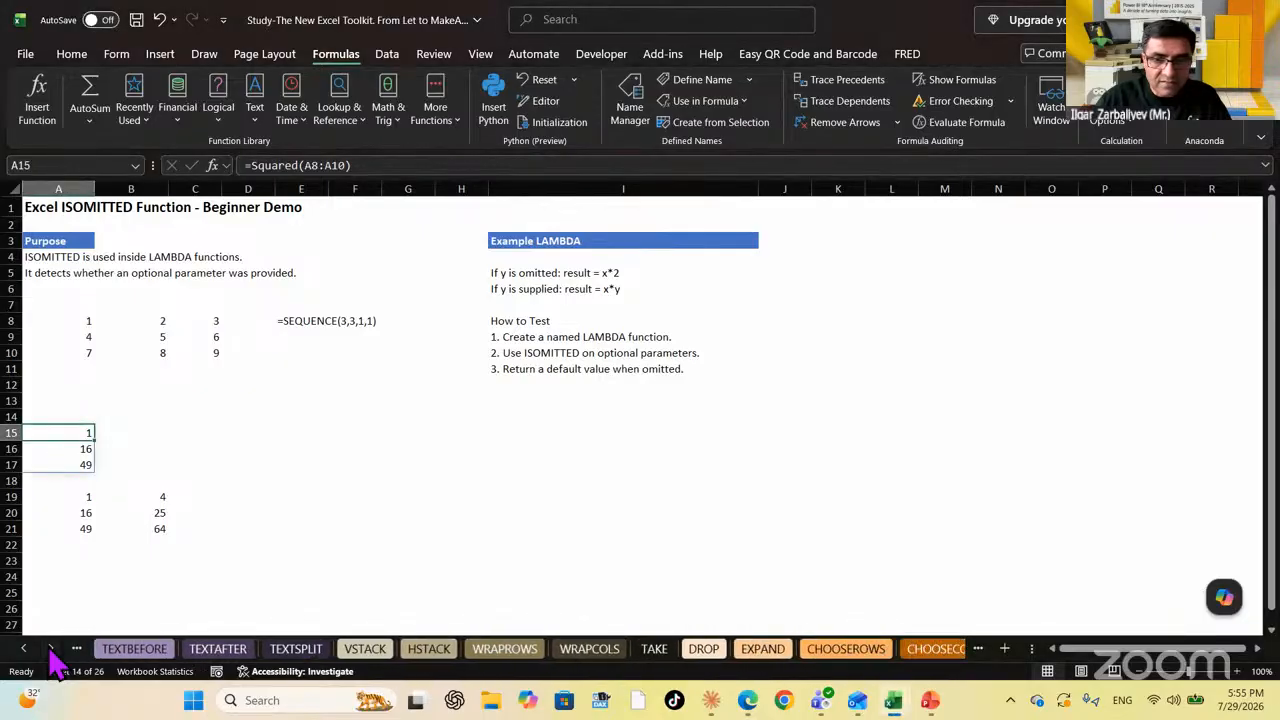
pyautogui.click(24, 648)
pyautogui.click(24, 648)
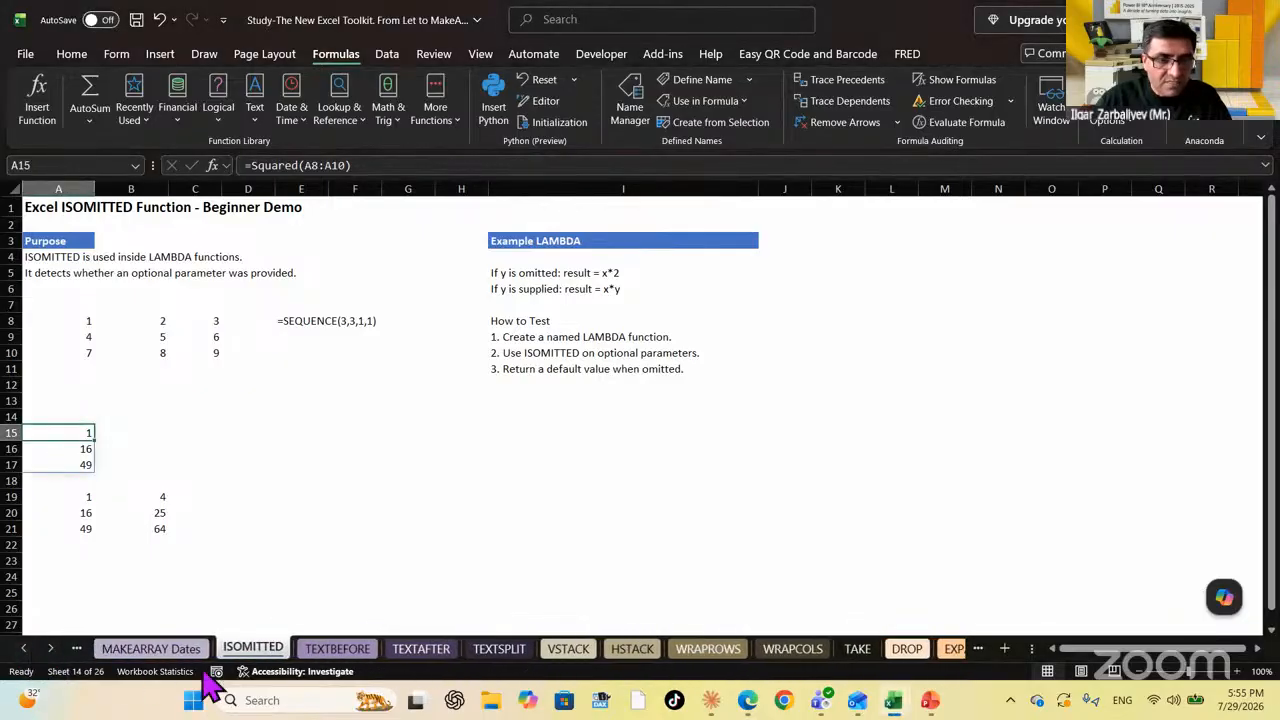
pyautogui.click(345, 652)
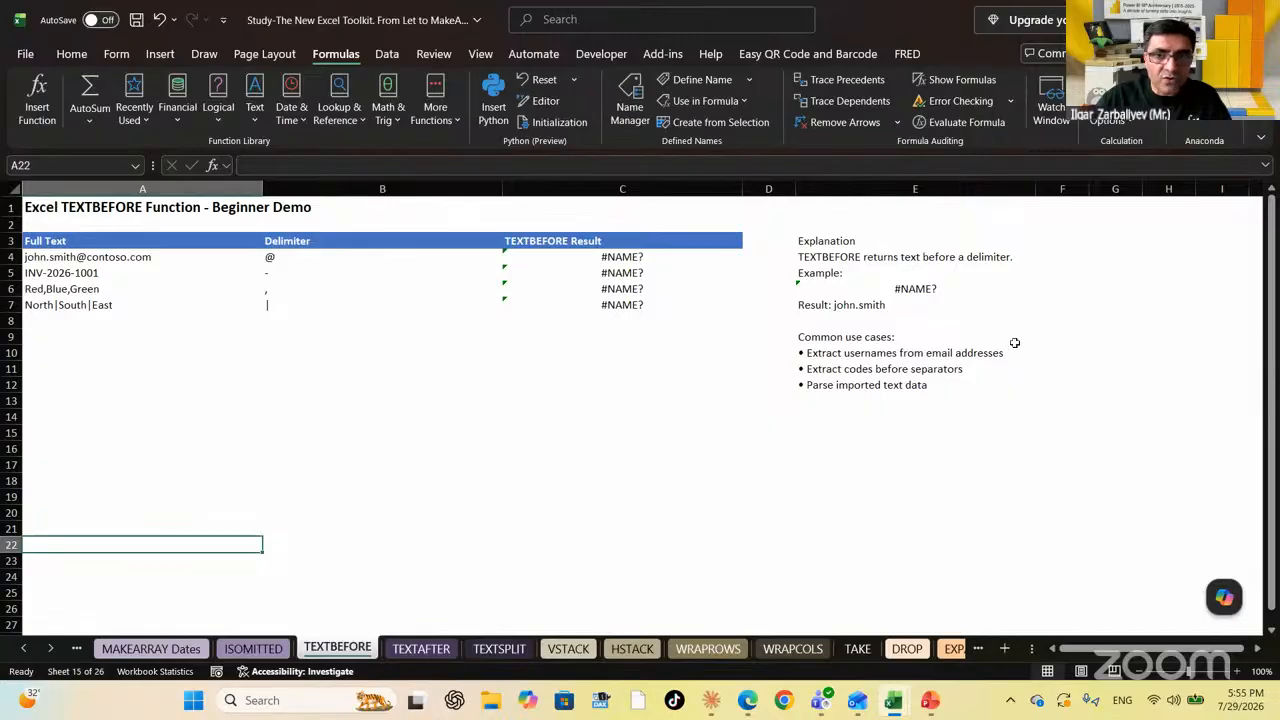
pyautogui.click(648, 265)
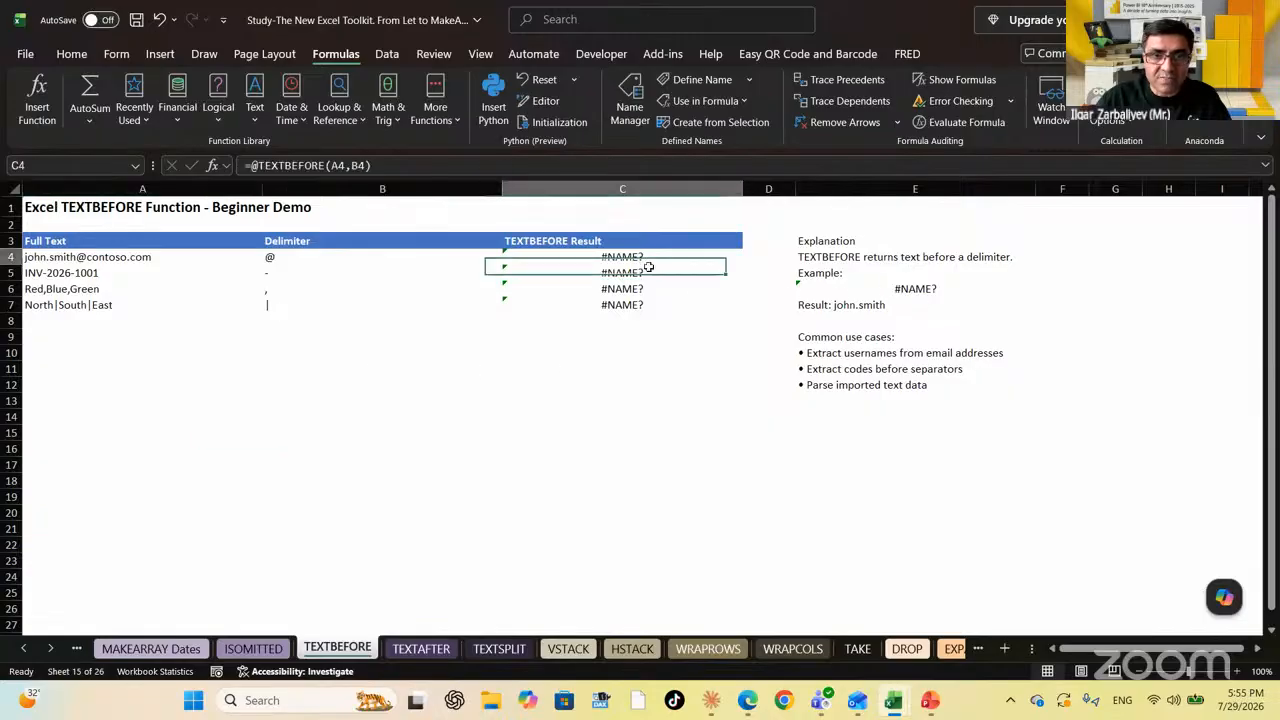
pyautogui.moveTo(648, 267); pyautogui.dragTo(652, 304)
pyautogui.press('Delete')
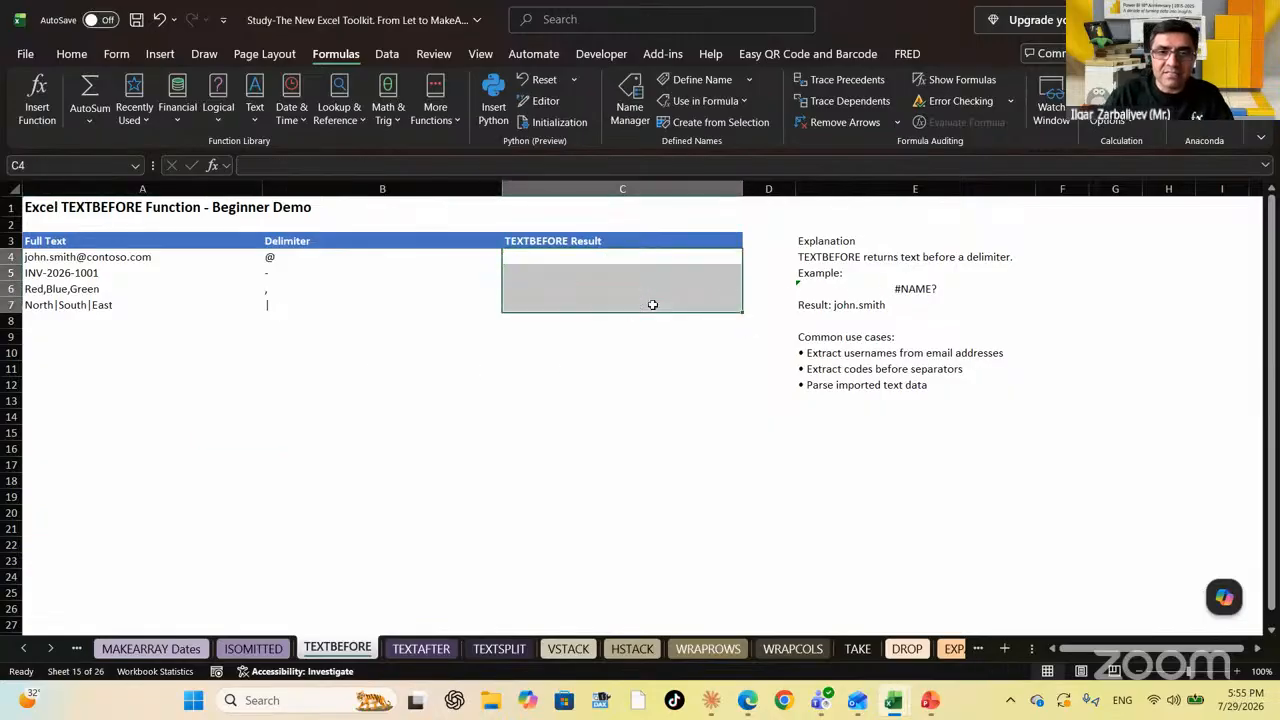
# Enter =TEXTBEFORE(A4,B4) in C4 and fill it down through C7
pyautogui.press('Down')
pyautogui.press('Up')
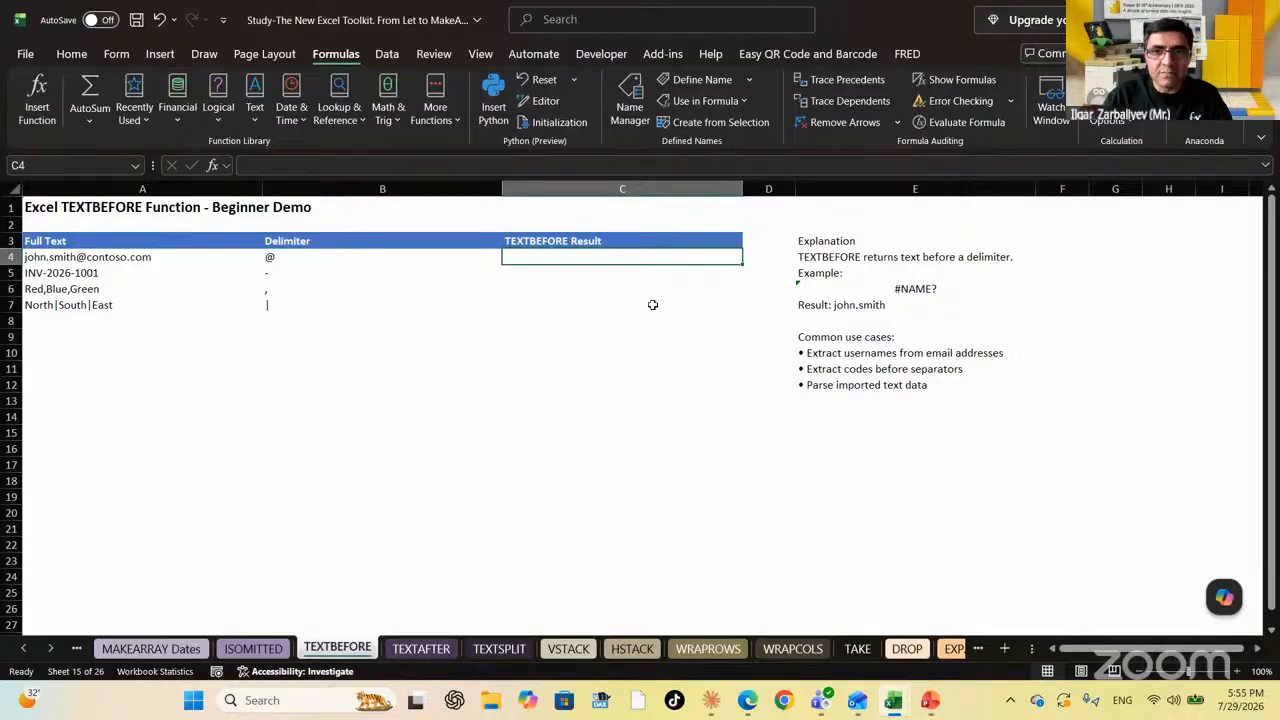
pyautogui.write('=text')
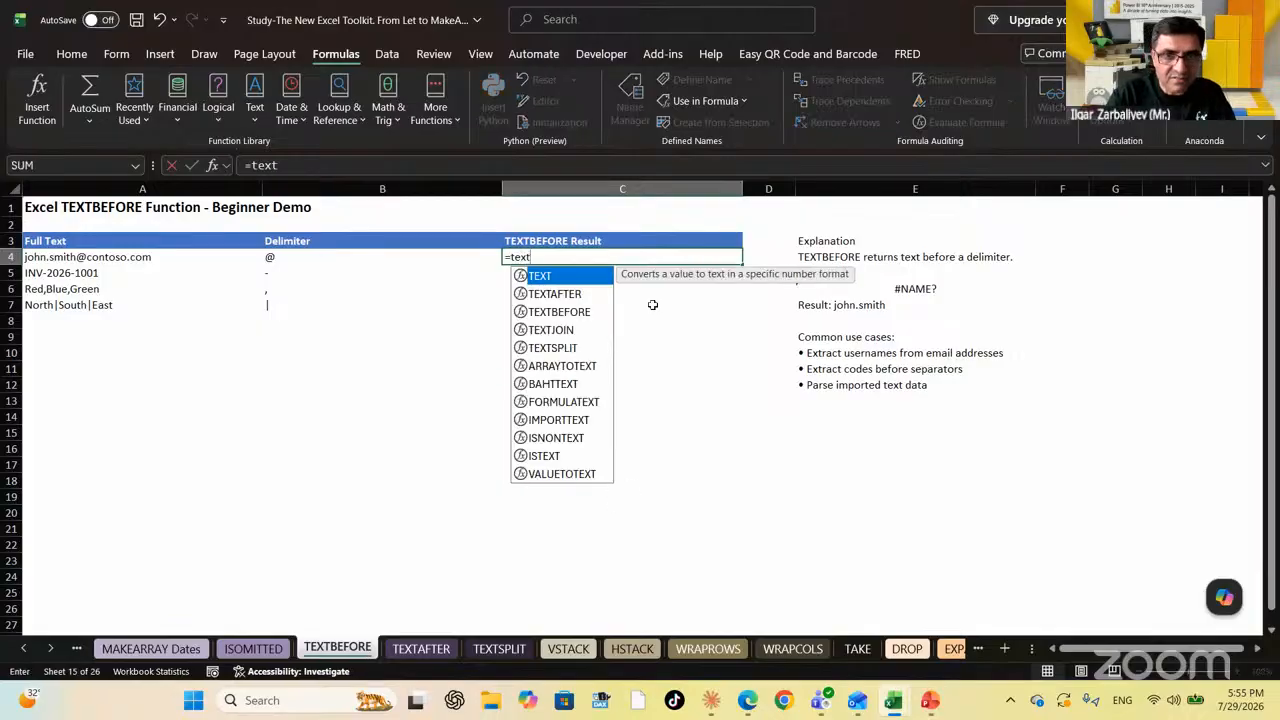
pyautogui.press('Down')
pyautogui.press('Down')
pyautogui.press('Tab')
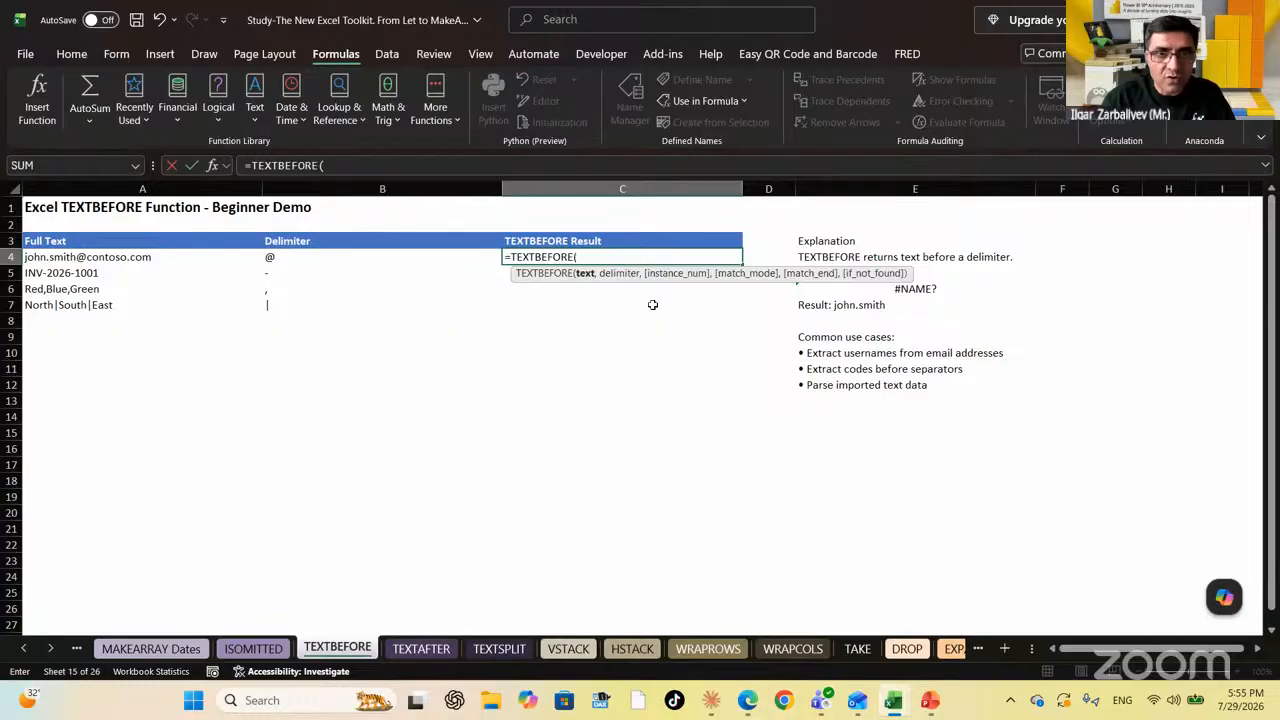
pyautogui.press('Left')
pyautogui.press('Left')
pyautogui.write(',')
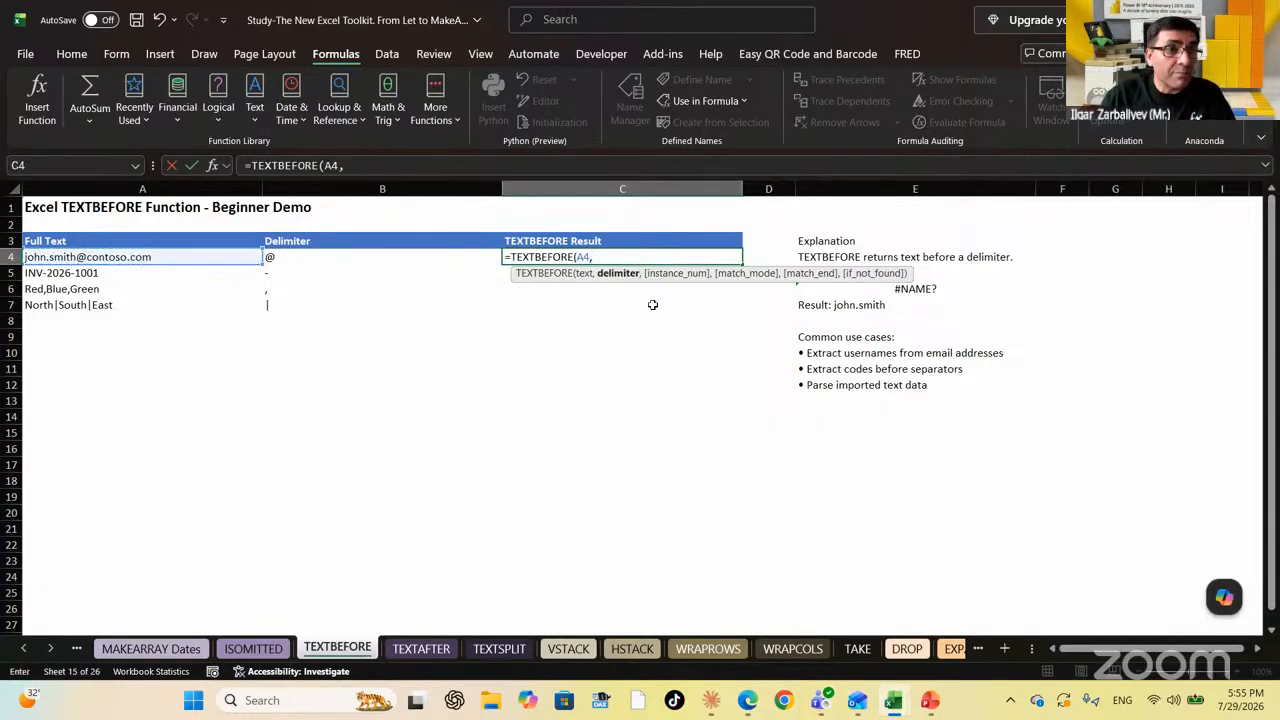
pyautogui.press('Left')
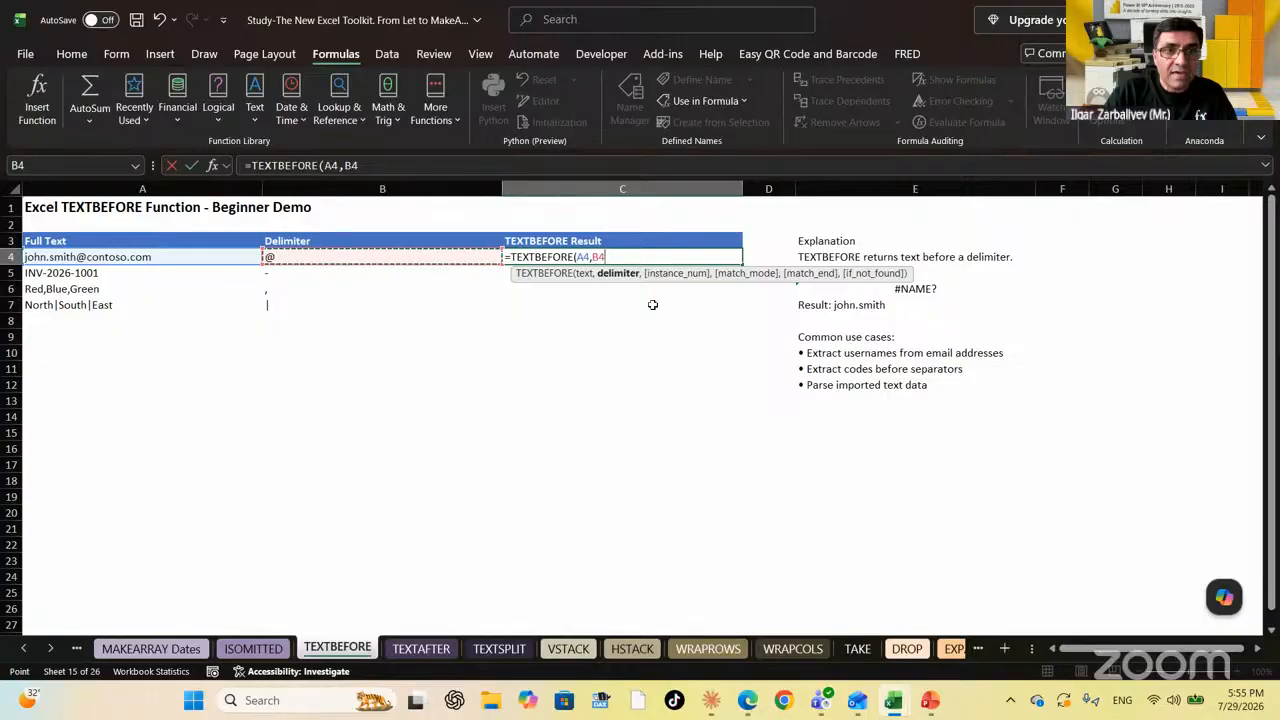
pyautogui.hotkey('ctrl', 'Return')
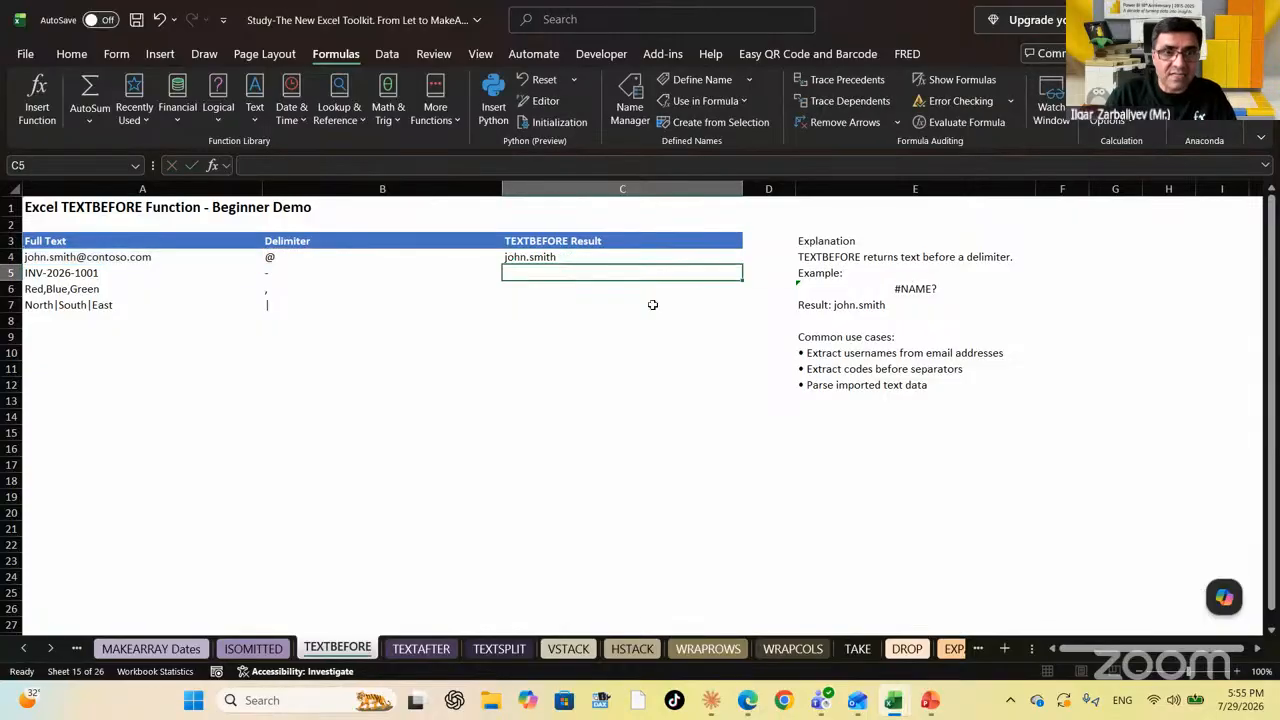
pyautogui.hotkey('shift', 'Down')
pyautogui.hotkey('shift', 'Down')
pyautogui.hotkey('shift', 'Down')
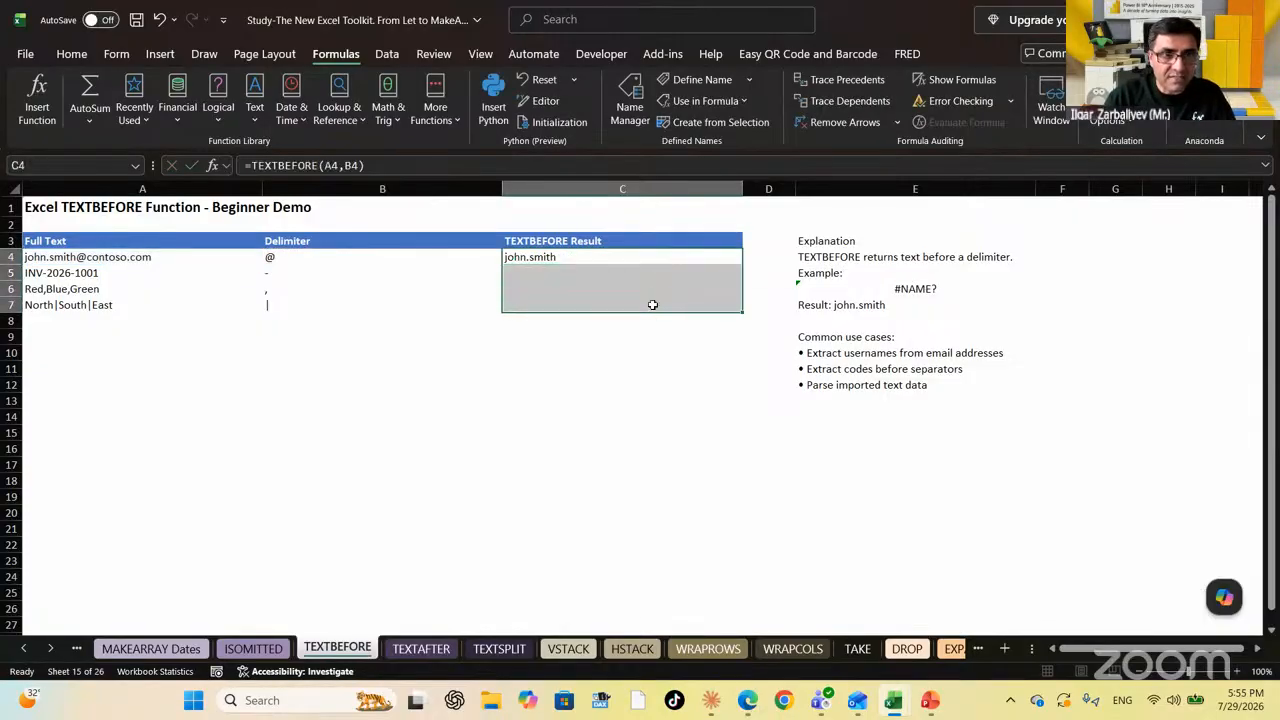
pyautogui.press('F2')
pyautogui.hotkey('ctrl', 'Return')
# Check the john.smith, INV, Red and North results, then switch to the TEXTAFTER sheet
pyautogui.press('Up')
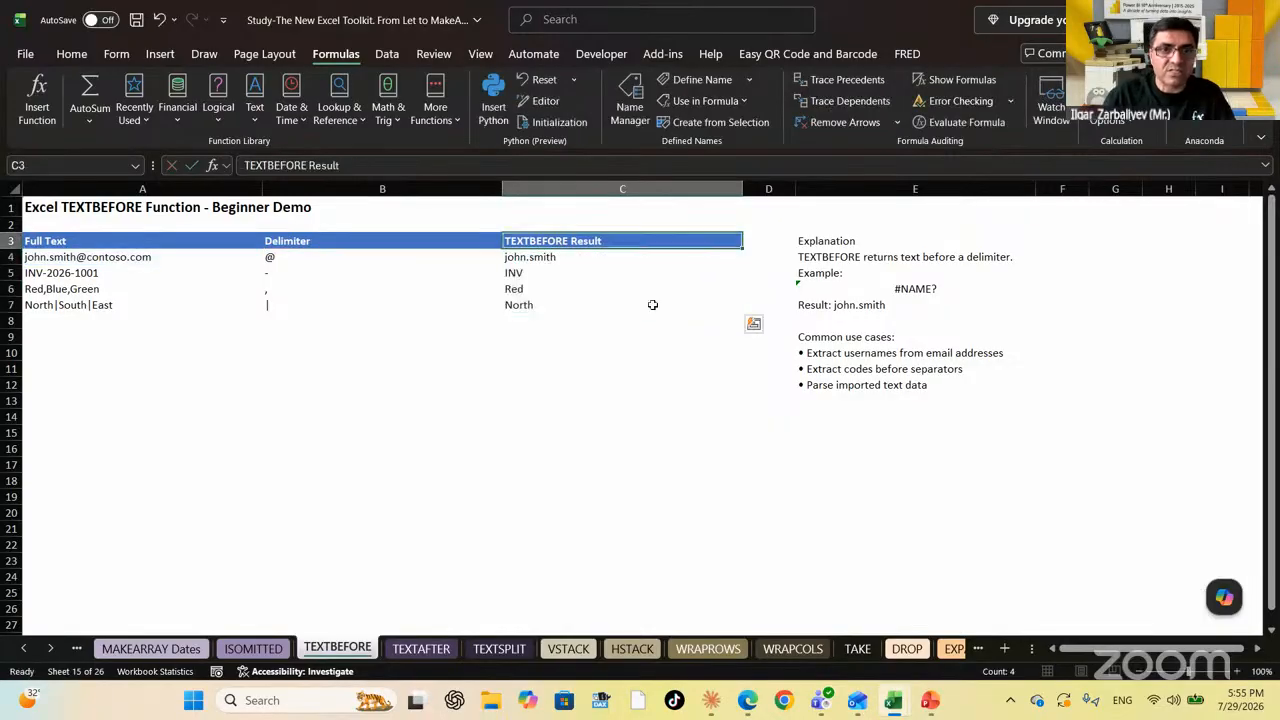
pyautogui.press('Down')
pyautogui.press('Down')
pyautogui.press('Down')
pyautogui.press('Down')
pyautogui.press('Up')
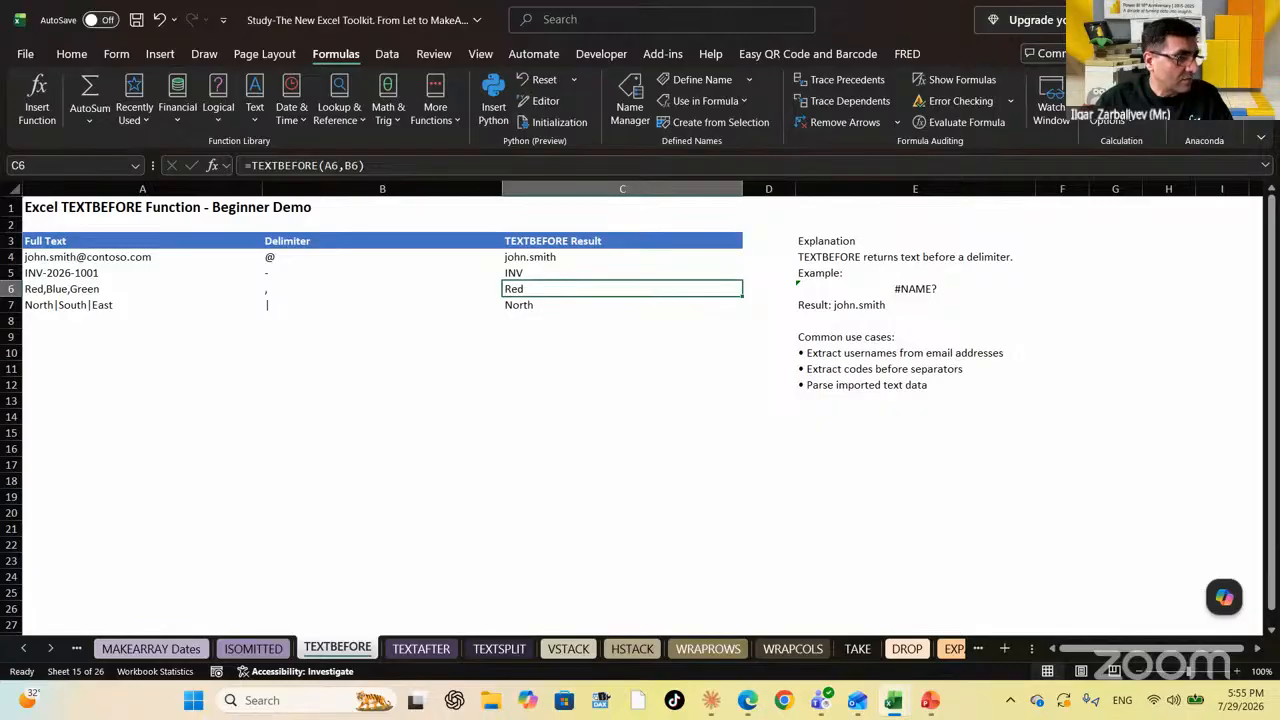
pyautogui.hotkey('alt', 'Tab')
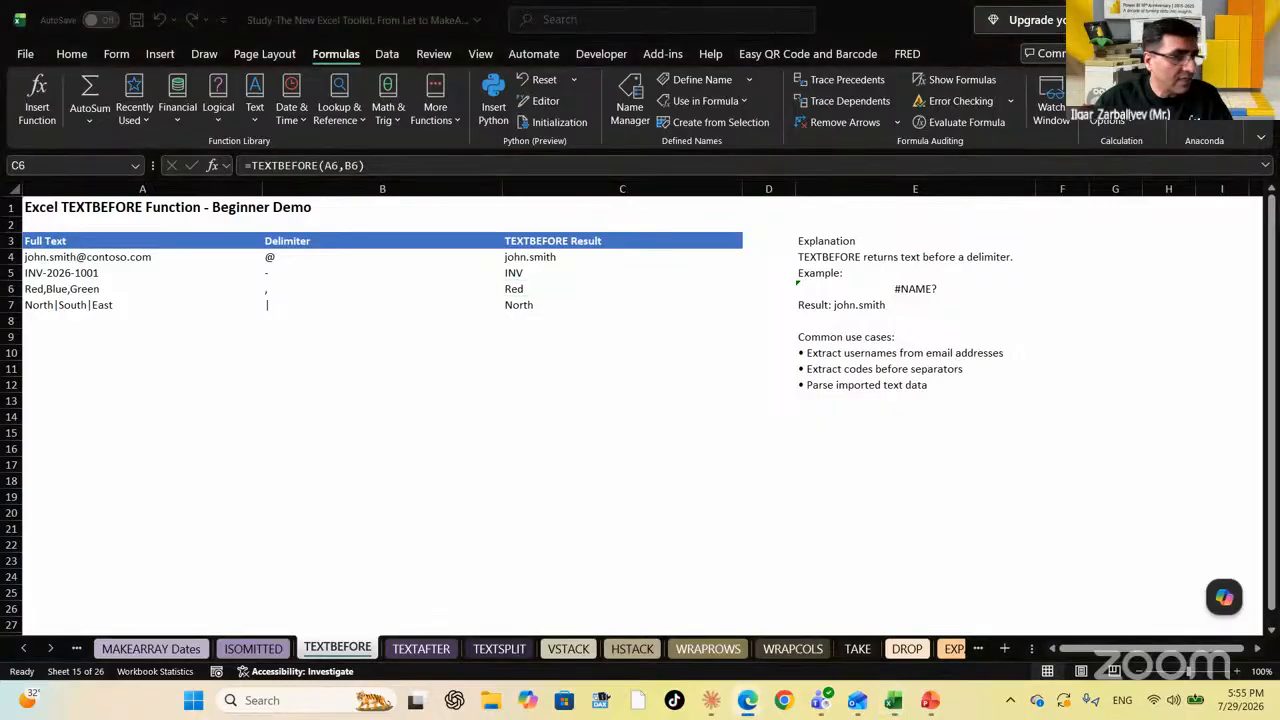
pyautogui.click(410, 648)
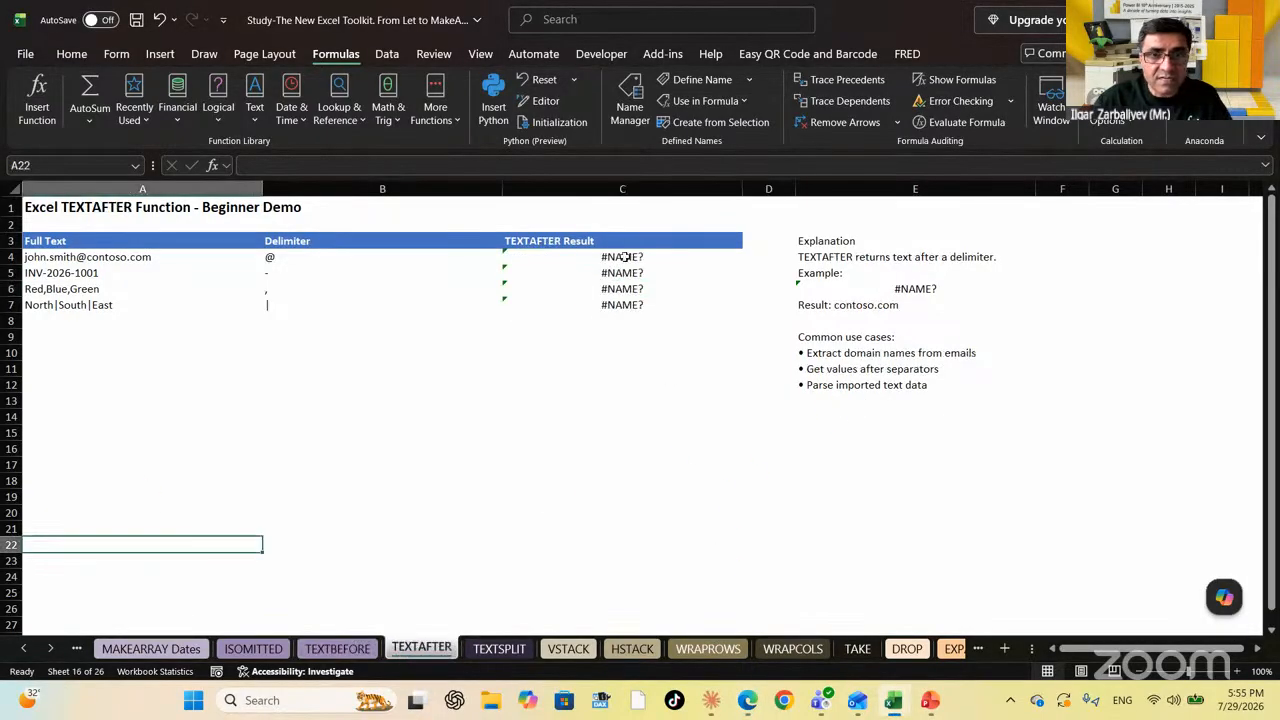
# Clear the #NAME? results in C4:C7 and reselect the result range
pyautogui.moveTo(624, 257); pyautogui.dragTo(618, 328)
pyautogui.press('Delete')
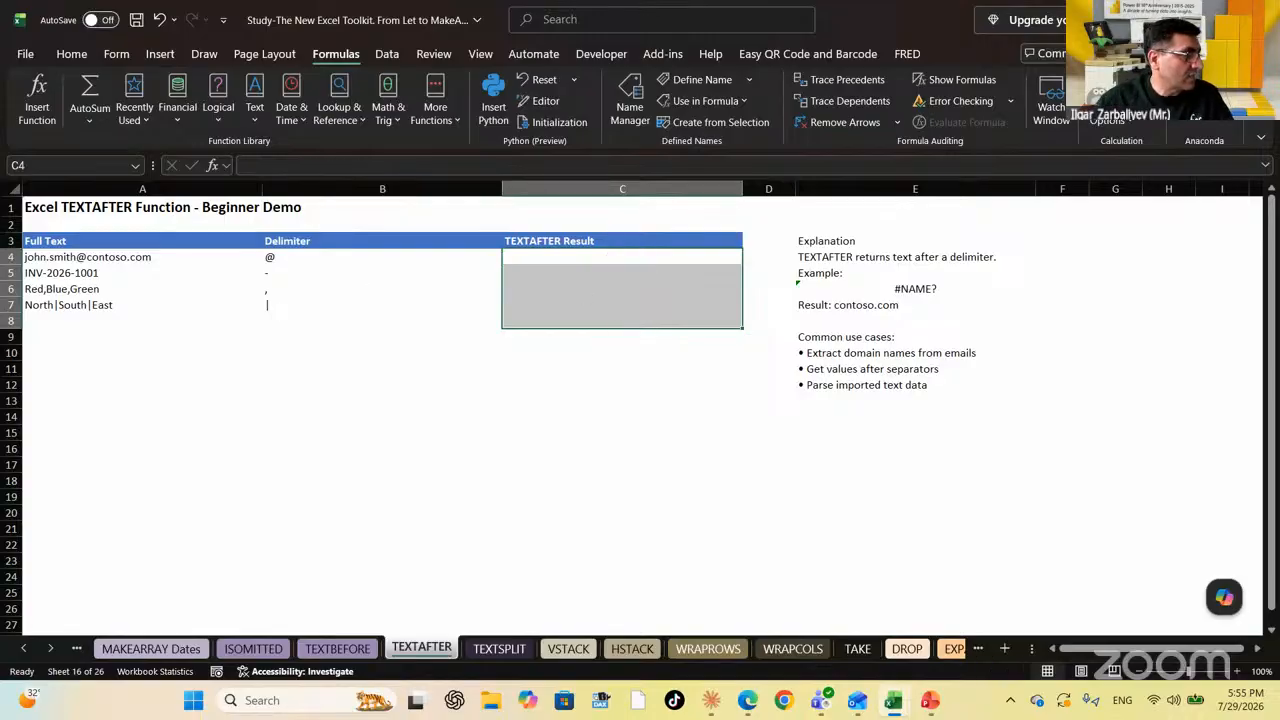
pyautogui.hotkey('alt', 'Tab')
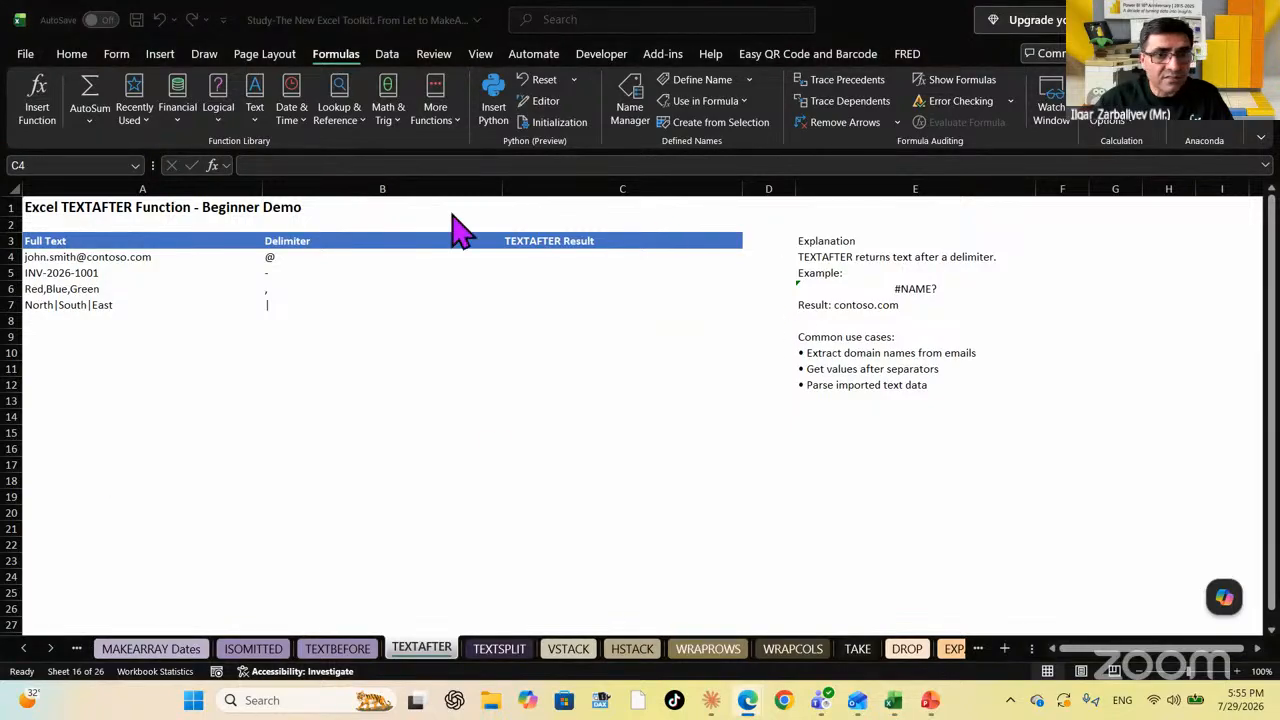
pyautogui.click(548, 257)
pyautogui.click(548, 257)
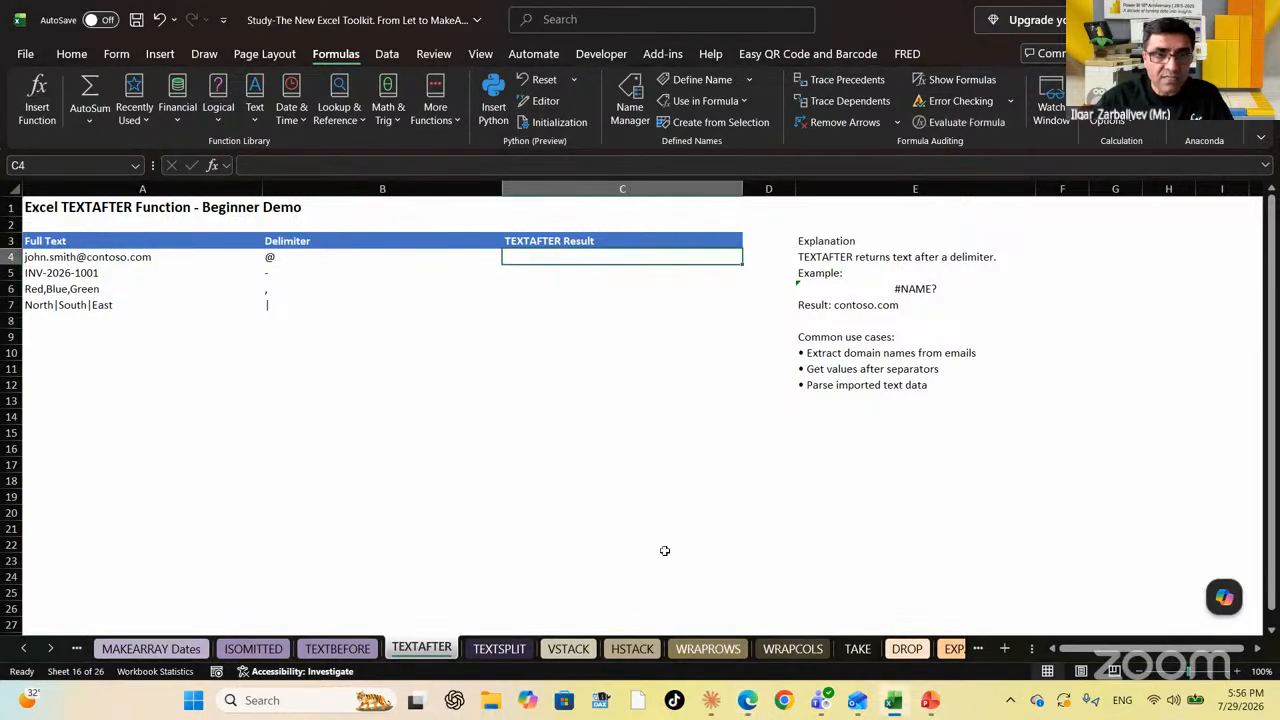
pyautogui.hotkey('shift', 'Down')
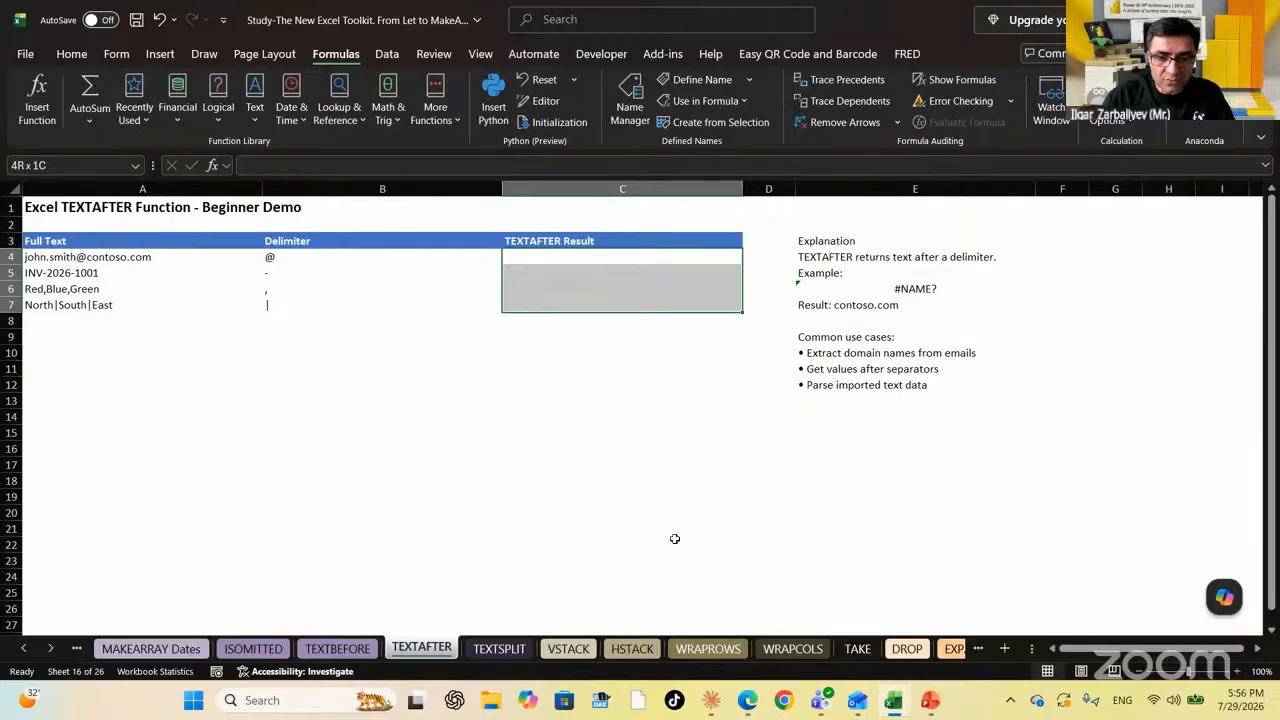
# Enter =TEXTAFTER(A4,B4) into all of C4:C7, returning contoso.com through South|East
pyautogui.write('=textafter')
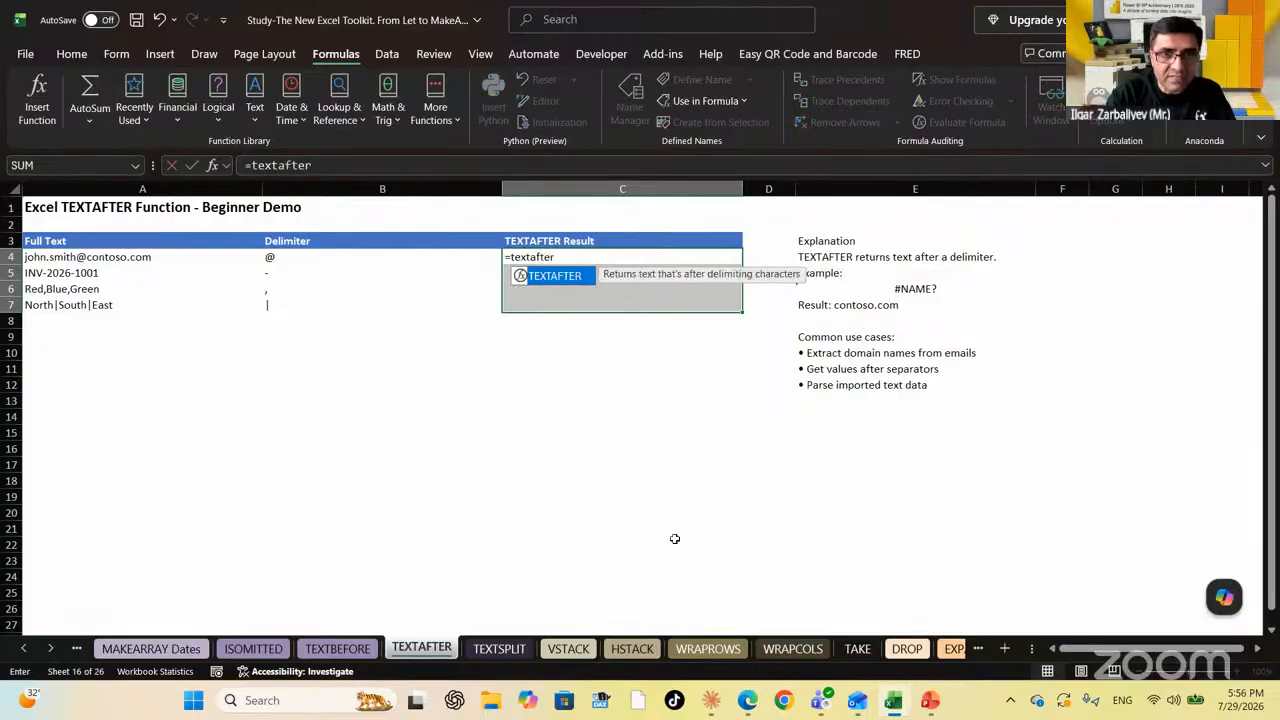
pyautogui.press('Tab')
pyautogui.press('Left')
pyautogui.press('Left')
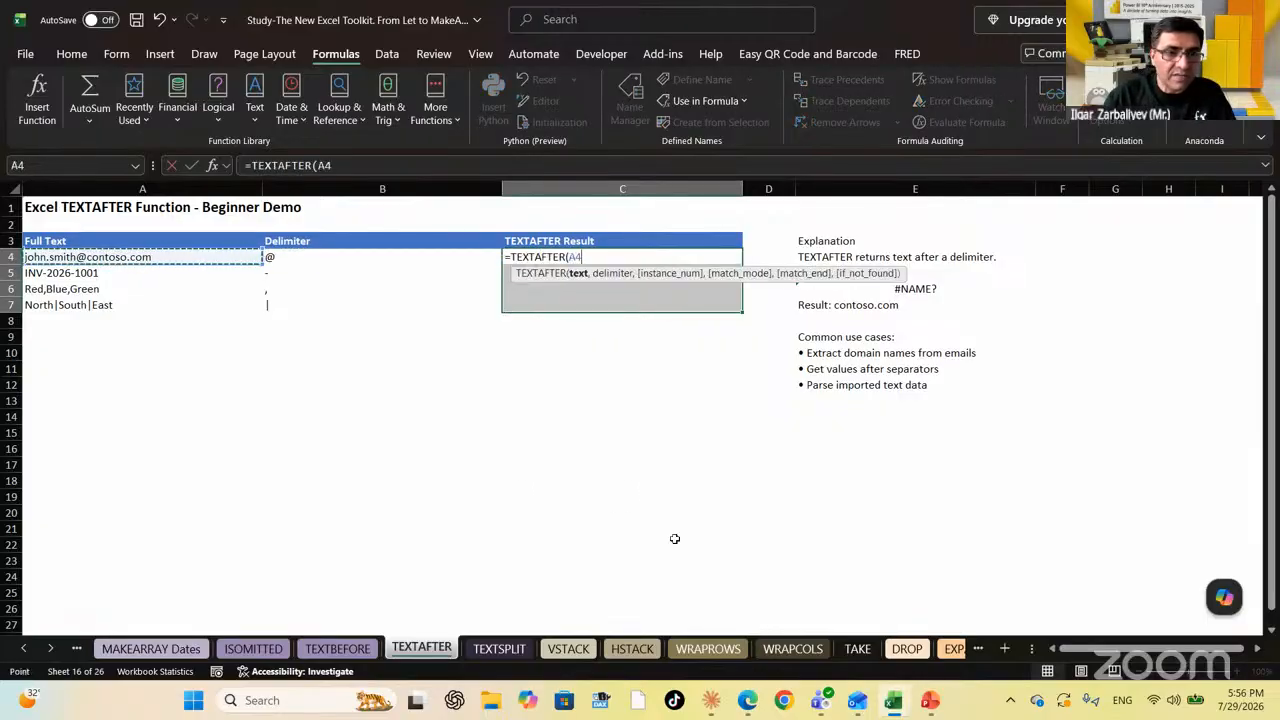
pyautogui.write(',')
pyautogui.press('Left')
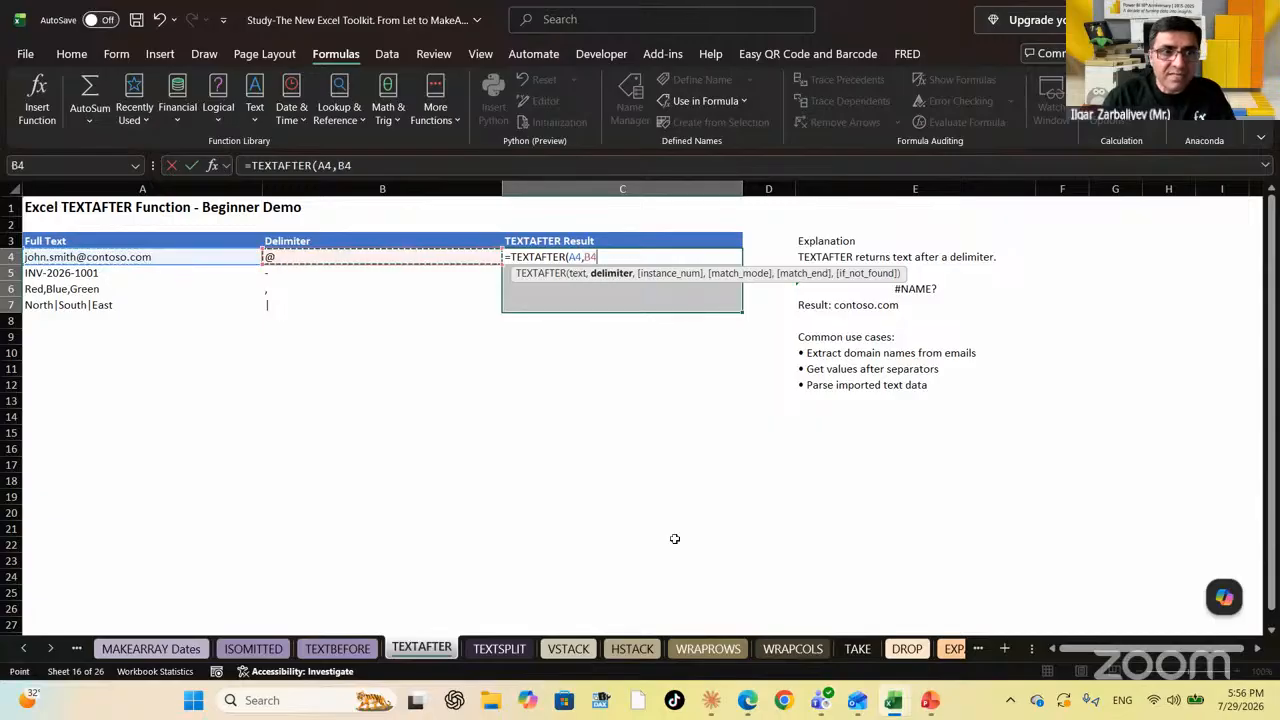
pyautogui.hotkey('ctrl', 'Return')
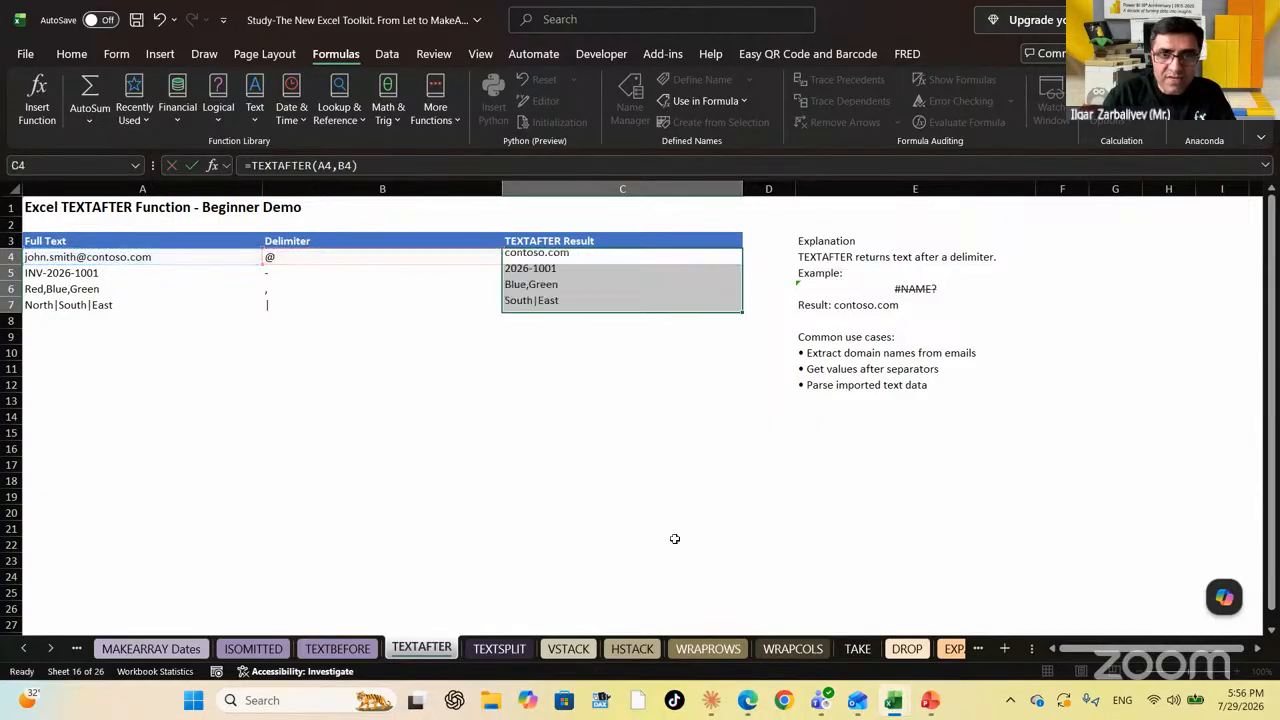
pyautogui.press('Up')
pyautogui.press('Down')
pyautogui.press('Down')
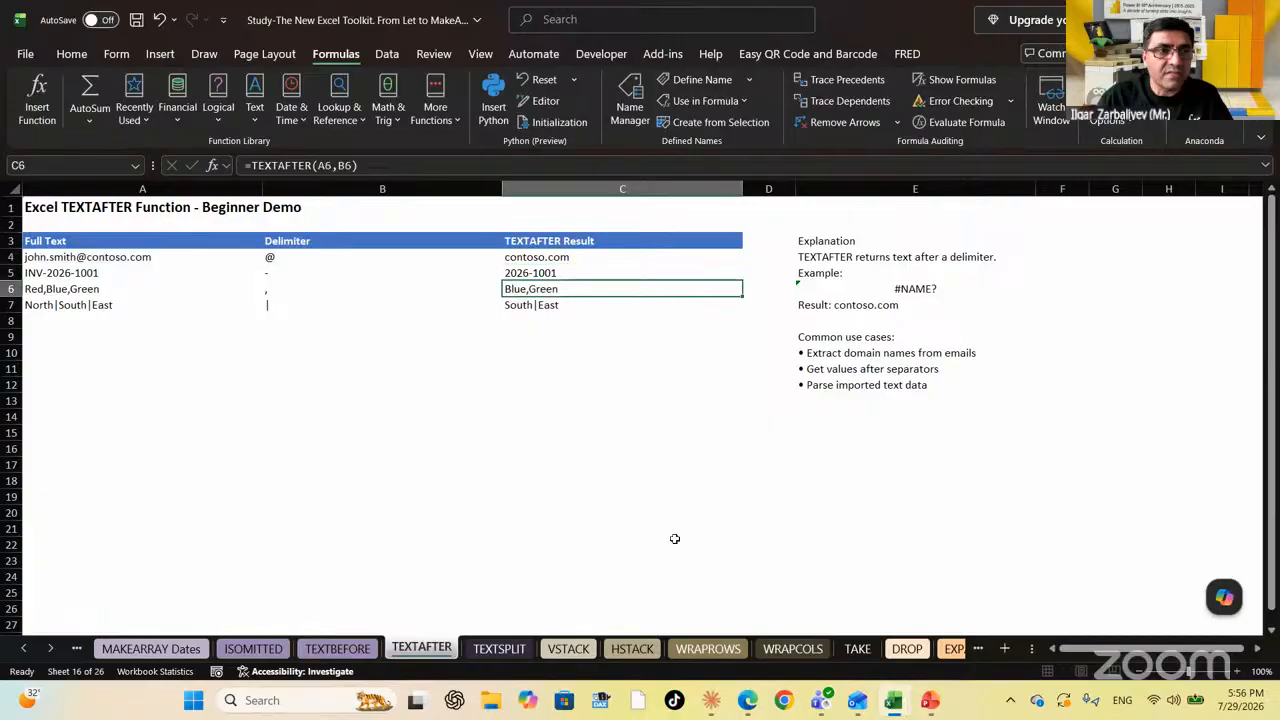
pyautogui.press('Down')
pyautogui.press('Down')
pyautogui.press('Down')
pyautogui.press('Down')
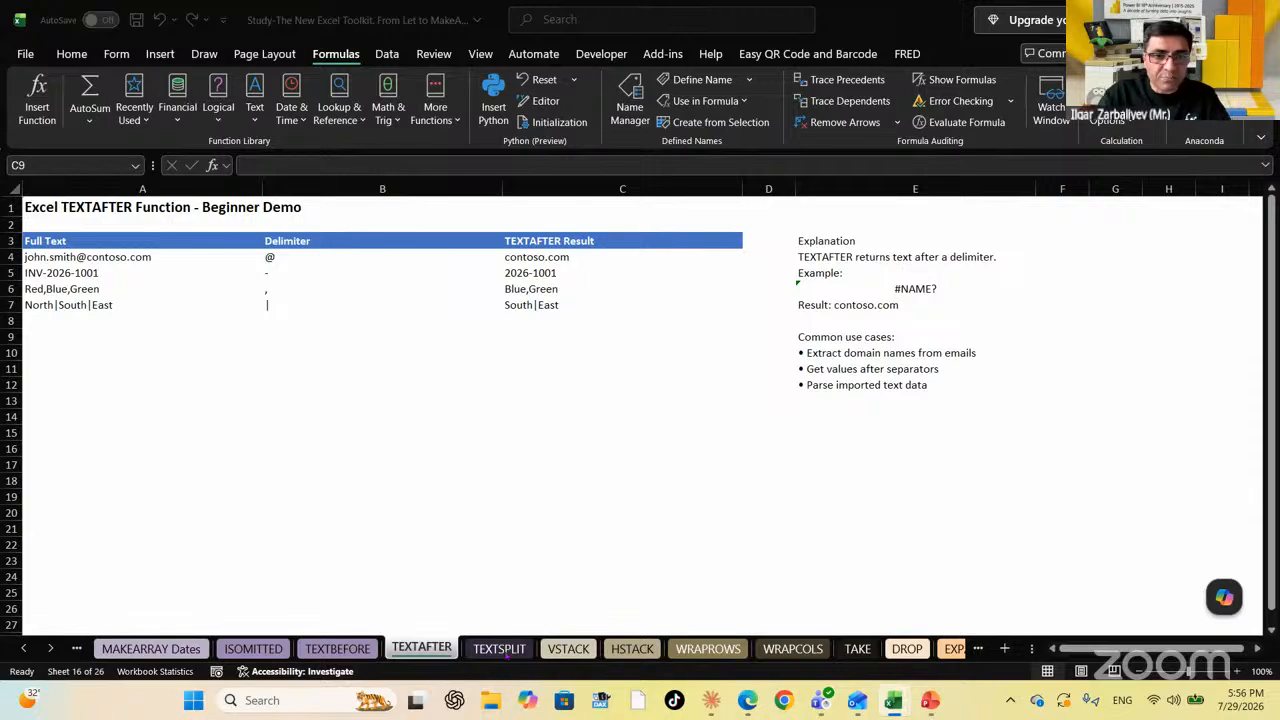
# On the TEXTSPLIT sheet, clear the #NAME? results in C4:C7 and move to A12
pyautogui.click(500, 649)
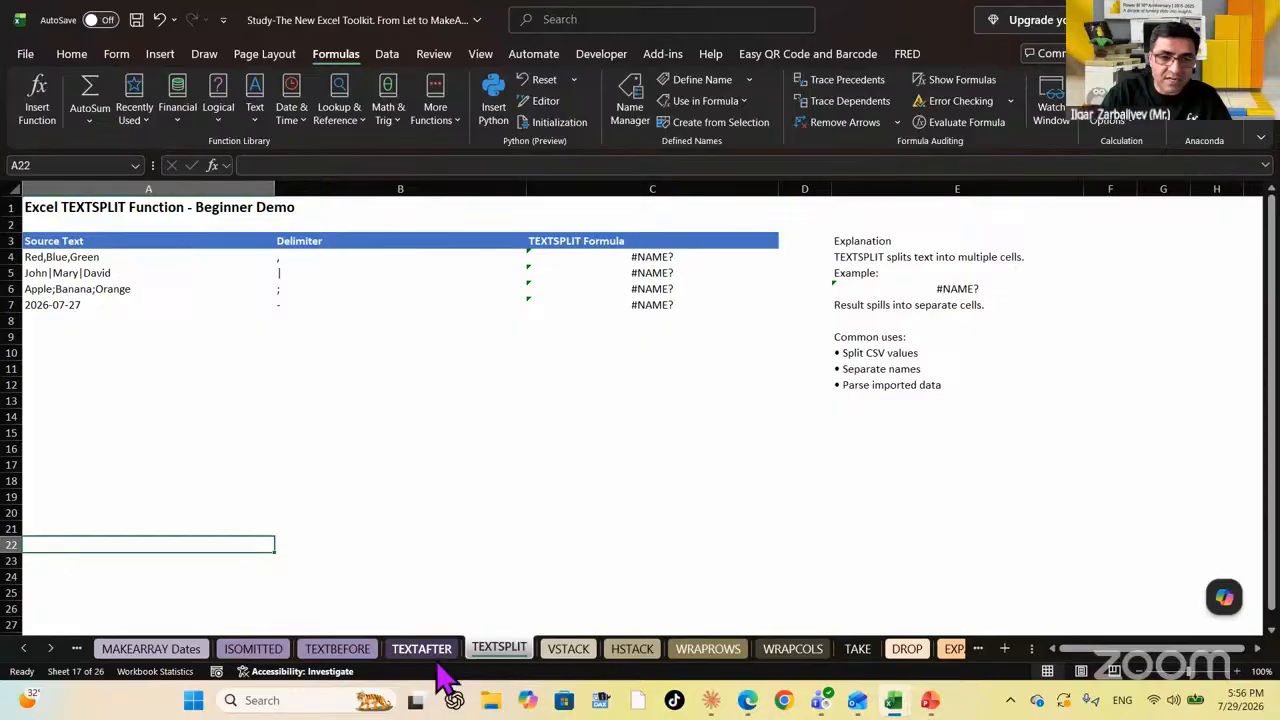
pyautogui.moveTo(667, 262); pyautogui.dragTo(669, 316)
pyautogui.press('Delete')
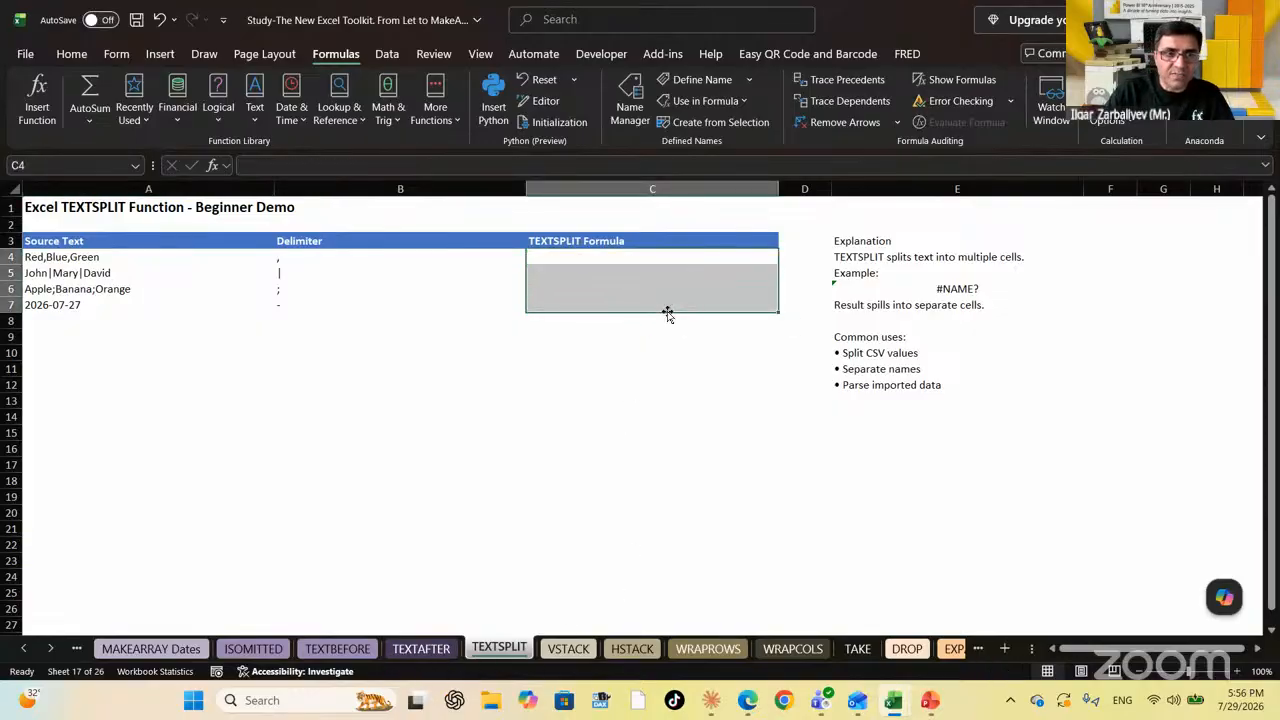
pyautogui.press('Left')
pyautogui.press('Left')
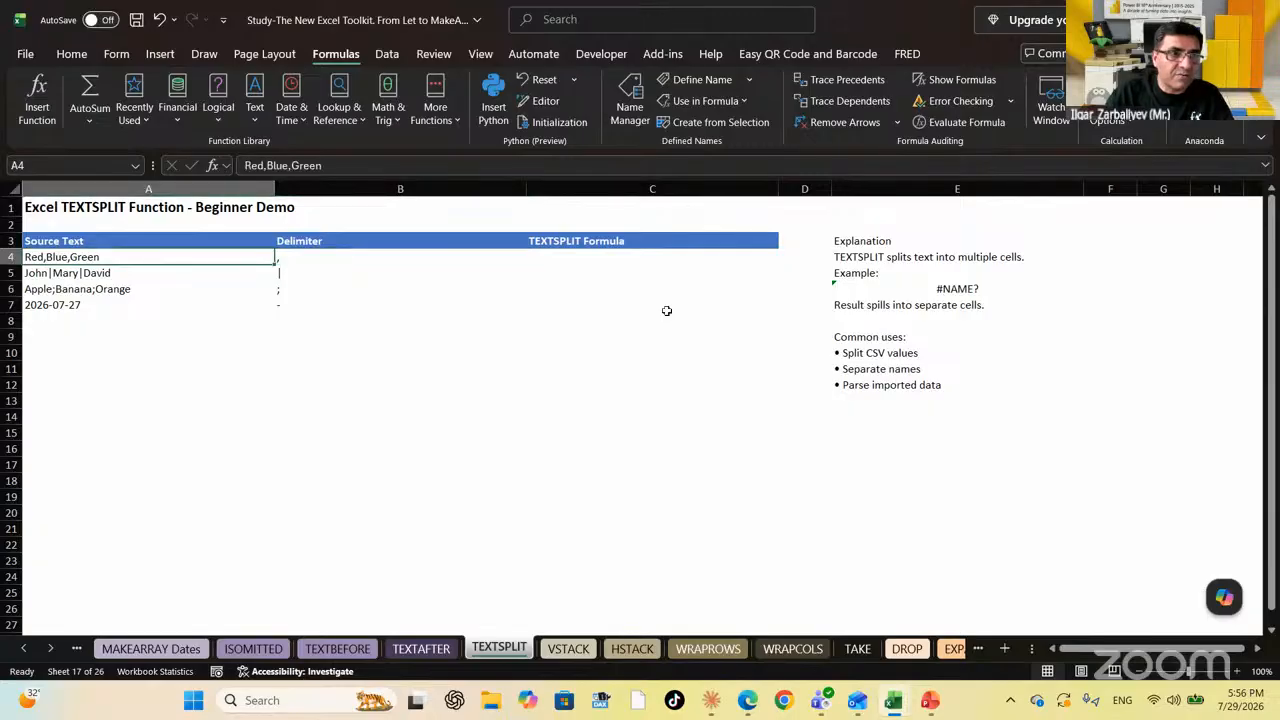
pyautogui.press('Right')
pyautogui.press('Left')
pyautogui.press('Down')
pyautogui.press('Down')
pyautogui.press('Down')
pyautogui.press('Down')
pyautogui.press('Down')
pyautogui.press('Down')
pyautogui.press('Down')
pyautogui.press('Down')
# Enter =TEXTSPLIT(A4,B4) in A12 to split Red,Blue,Green
pyautogui.write('=')
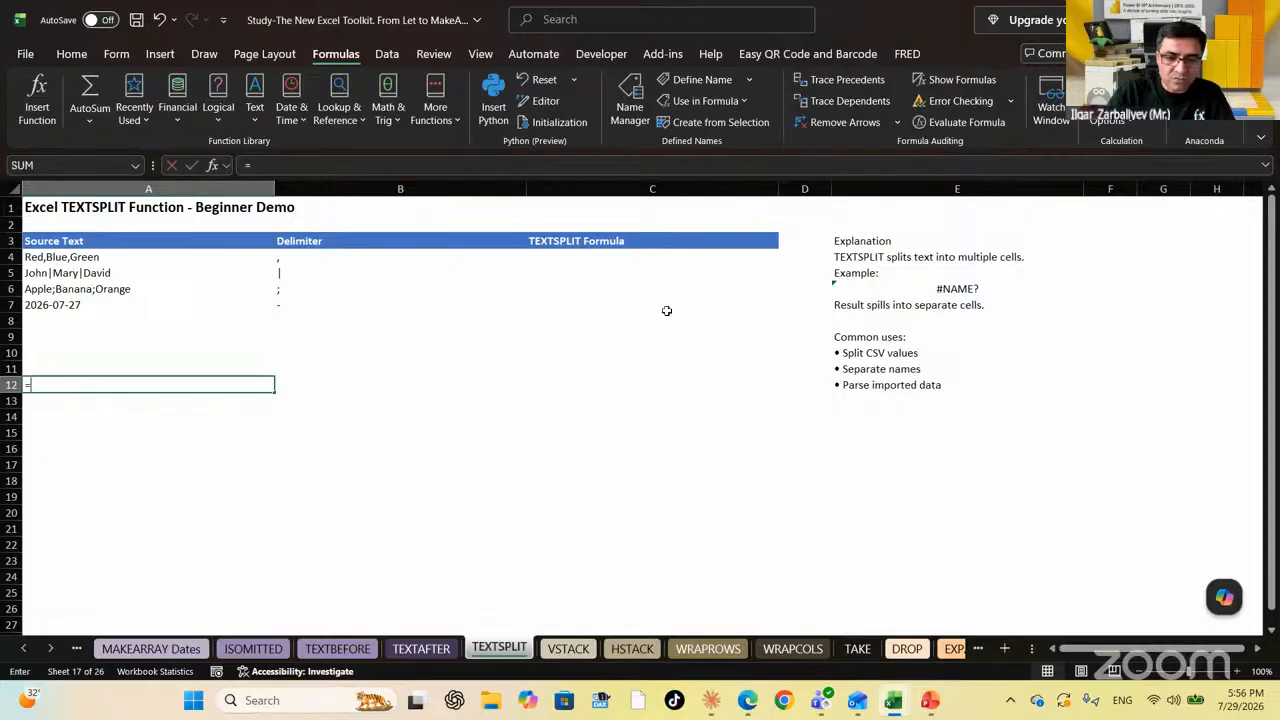
pyautogui.write('text')
pyautogui.press('Down')
pyautogui.press('Down')
pyautogui.press('Down')
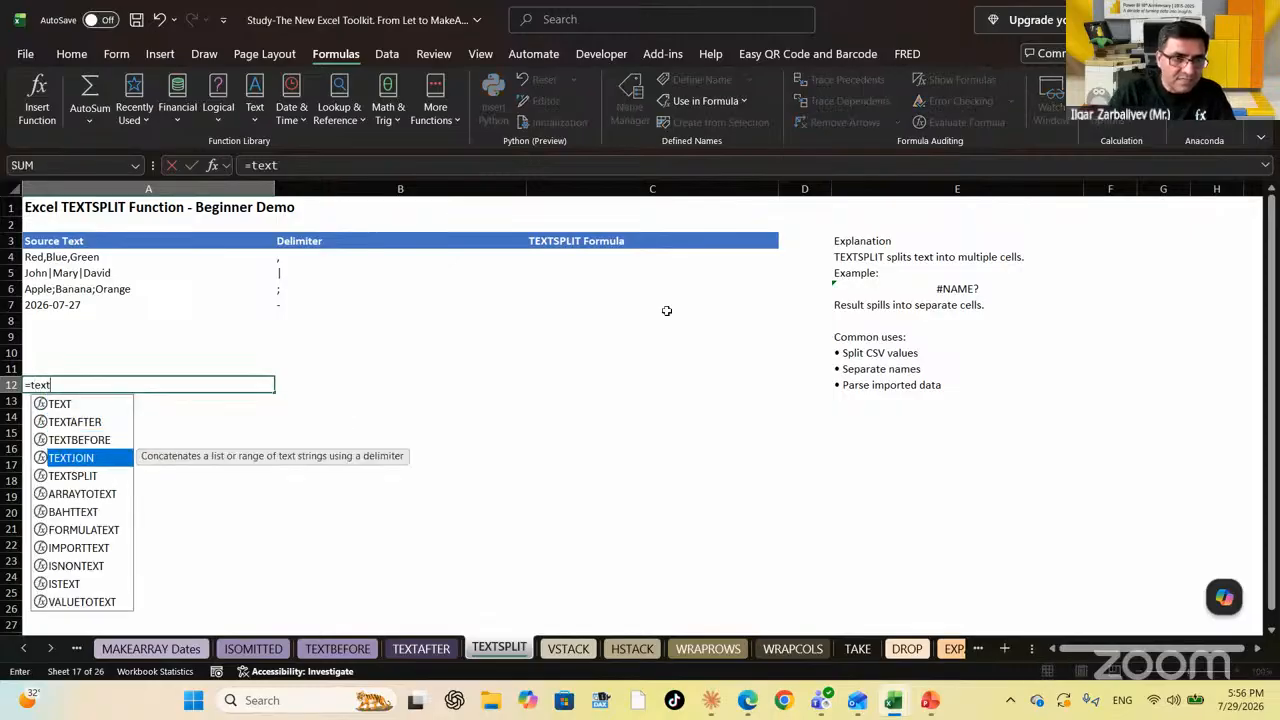
pyautogui.press('Down')
pyautogui.press('Tab')
pyautogui.press('Up')
pyautogui.press('Up')
pyautogui.press('Up')
pyautogui.press('Up')
pyautogui.press('Up')
pyautogui.press('Up')
pyautogui.press('Up')
pyautogui.press('Up')
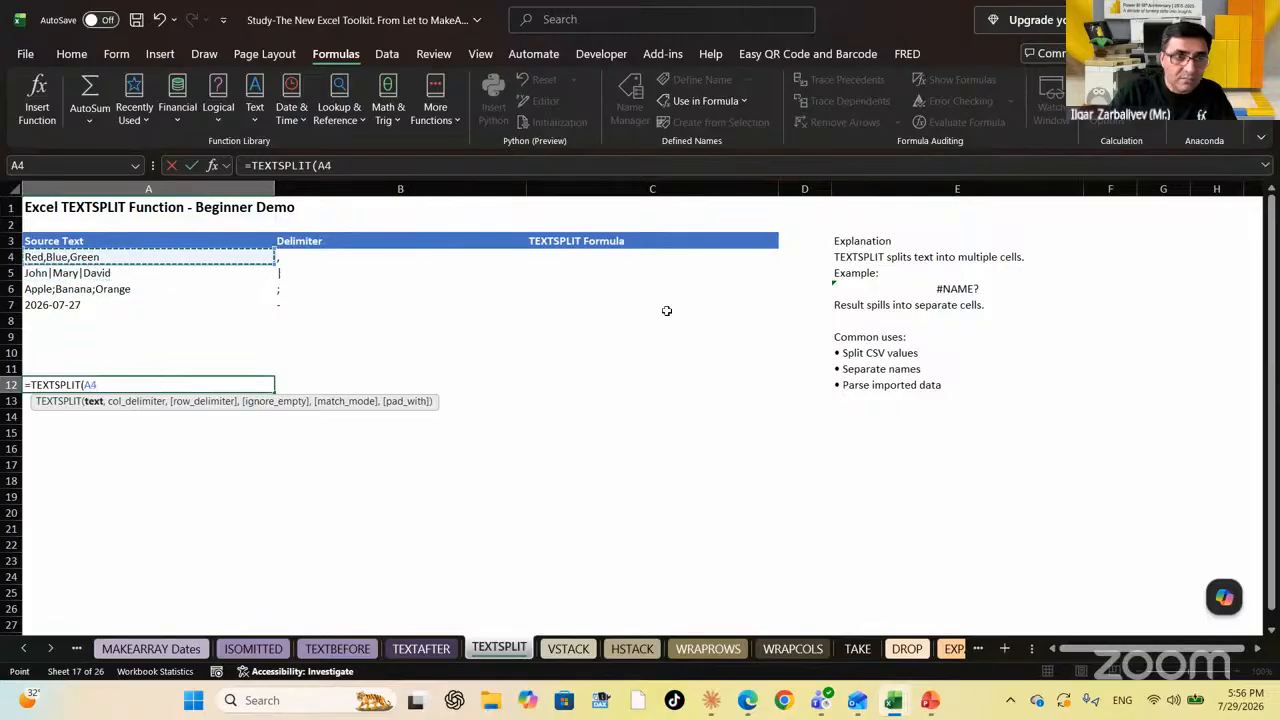
pyautogui.write(',')
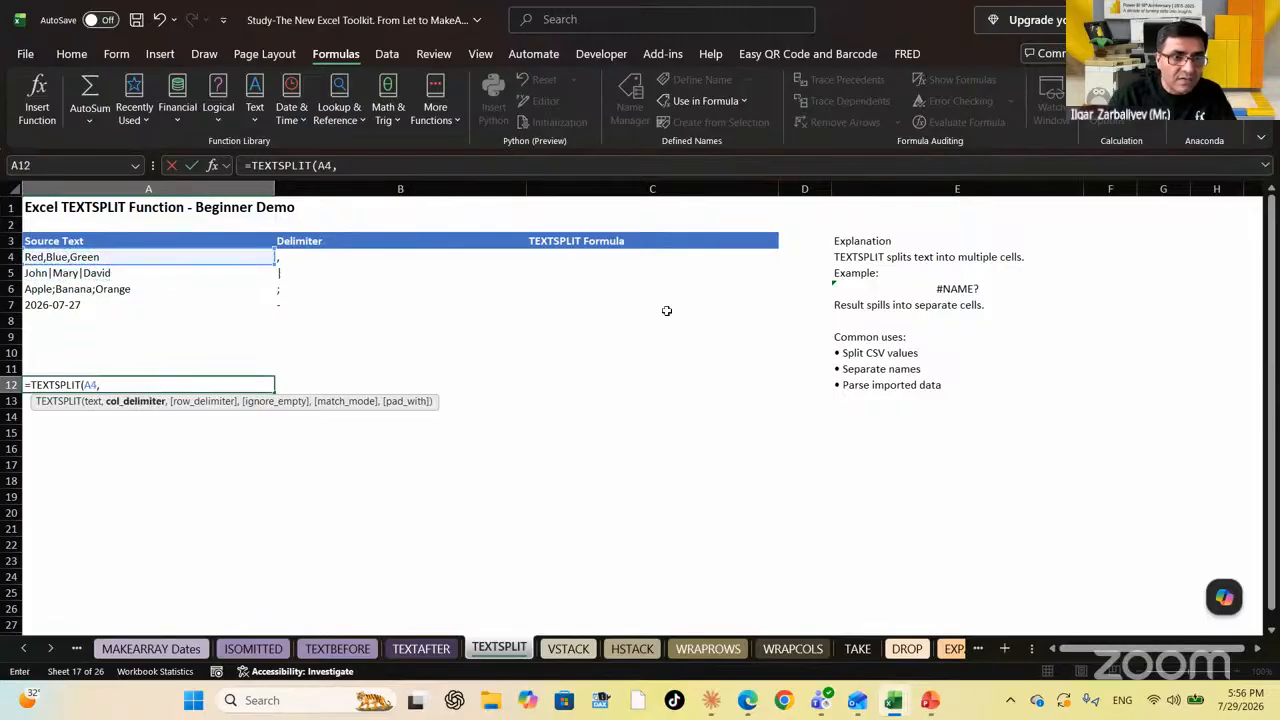
pyautogui.press('Up')
pyautogui.press('Up')
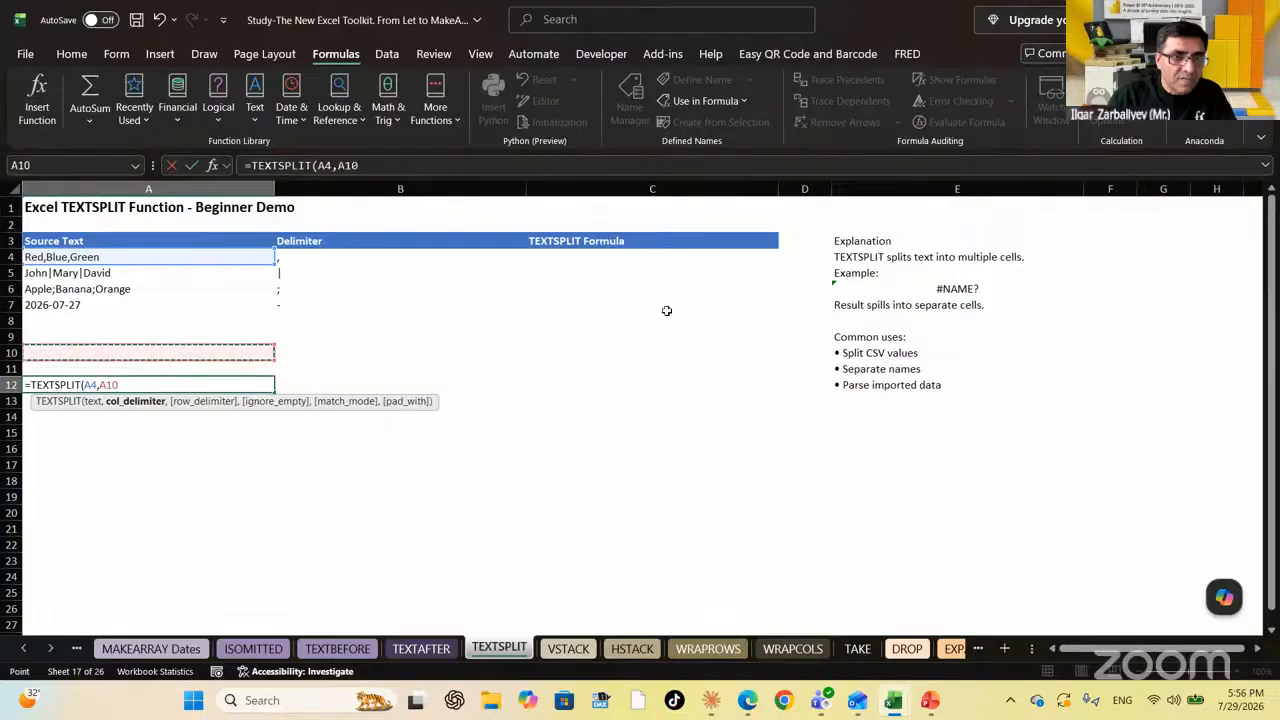
pyautogui.press('Up')
pyautogui.press('Up')
pyautogui.press('Up')
pyautogui.press('Up')
pyautogui.press('Up')
pyautogui.press('Up')
pyautogui.press('Right')
pyautogui.write(')')
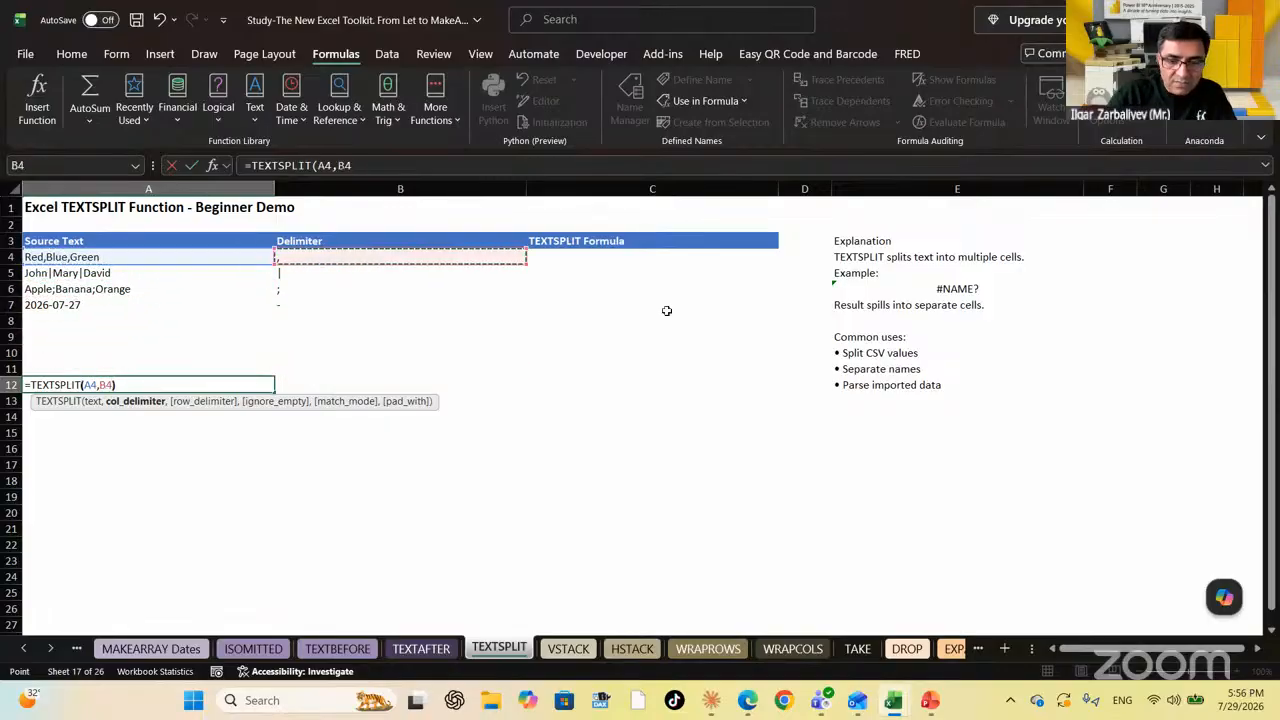
pyautogui.press('Return')
# Check that Red, Blue and Green spilled across row 12
pyautogui.press('Up')
pyautogui.press('Right')
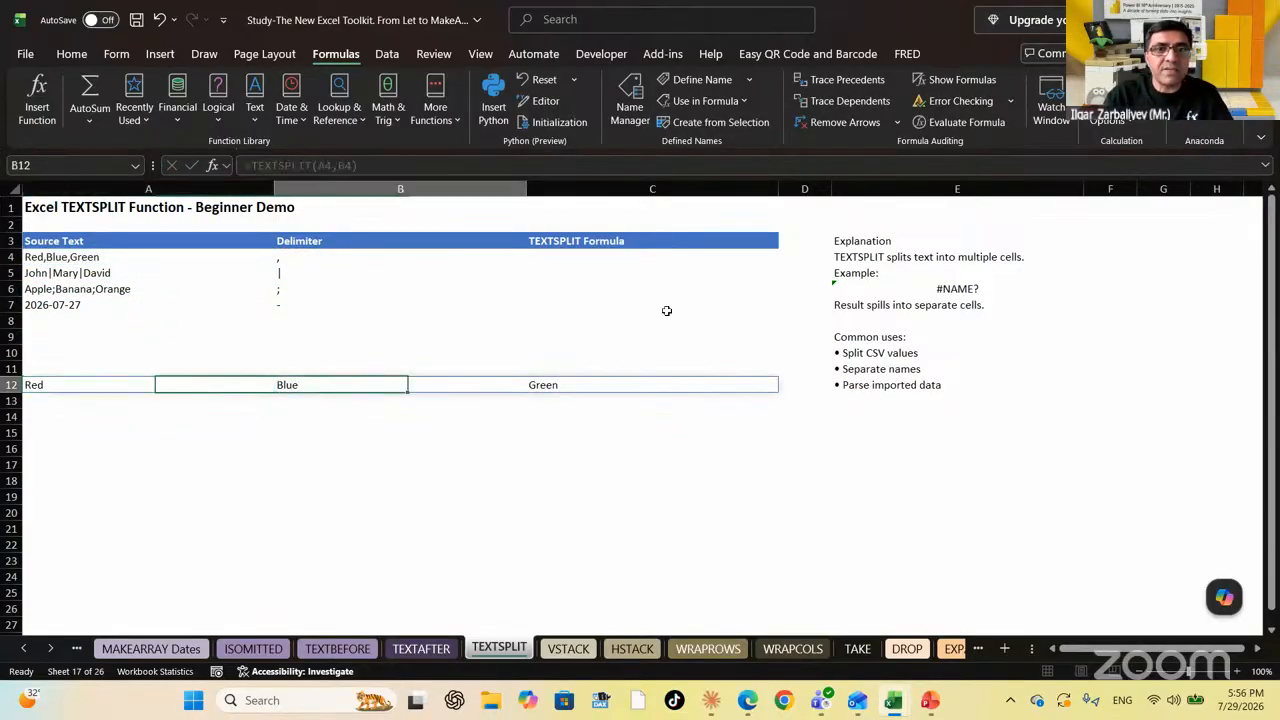
pyautogui.press('Right')
pyautogui.press('Left')
pyautogui.press('Left')
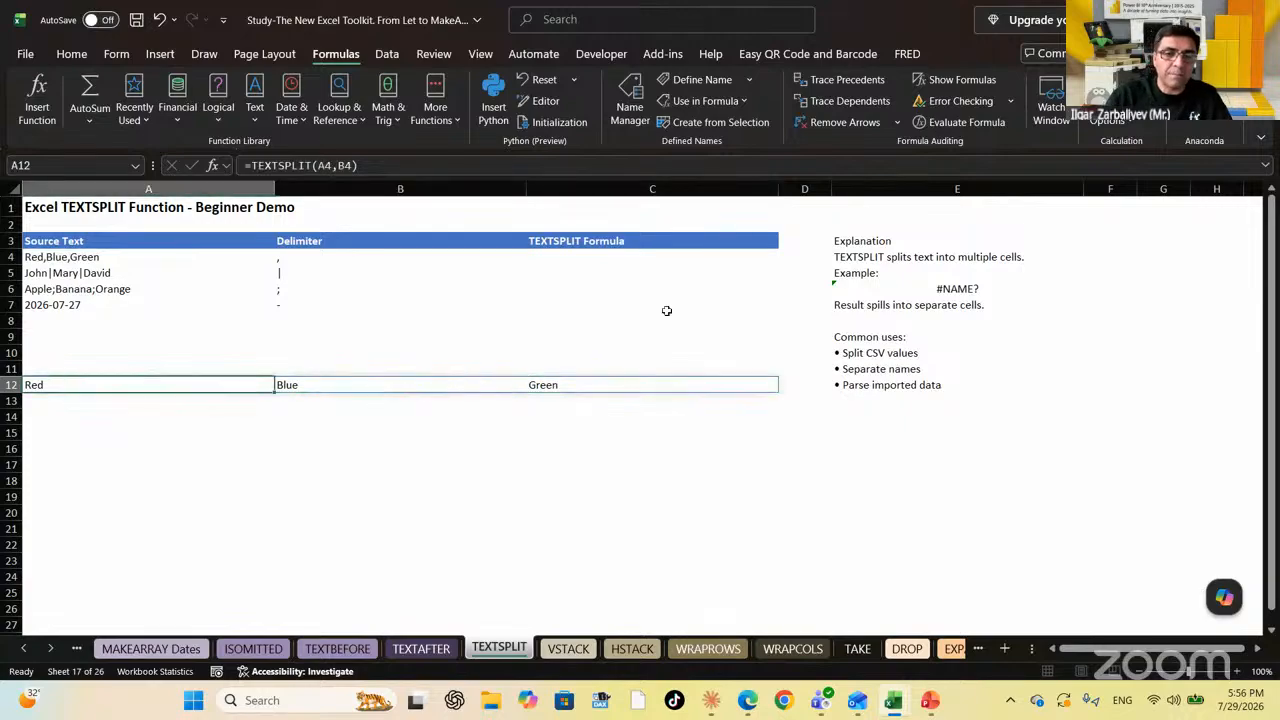
pyautogui.click(430, 649)
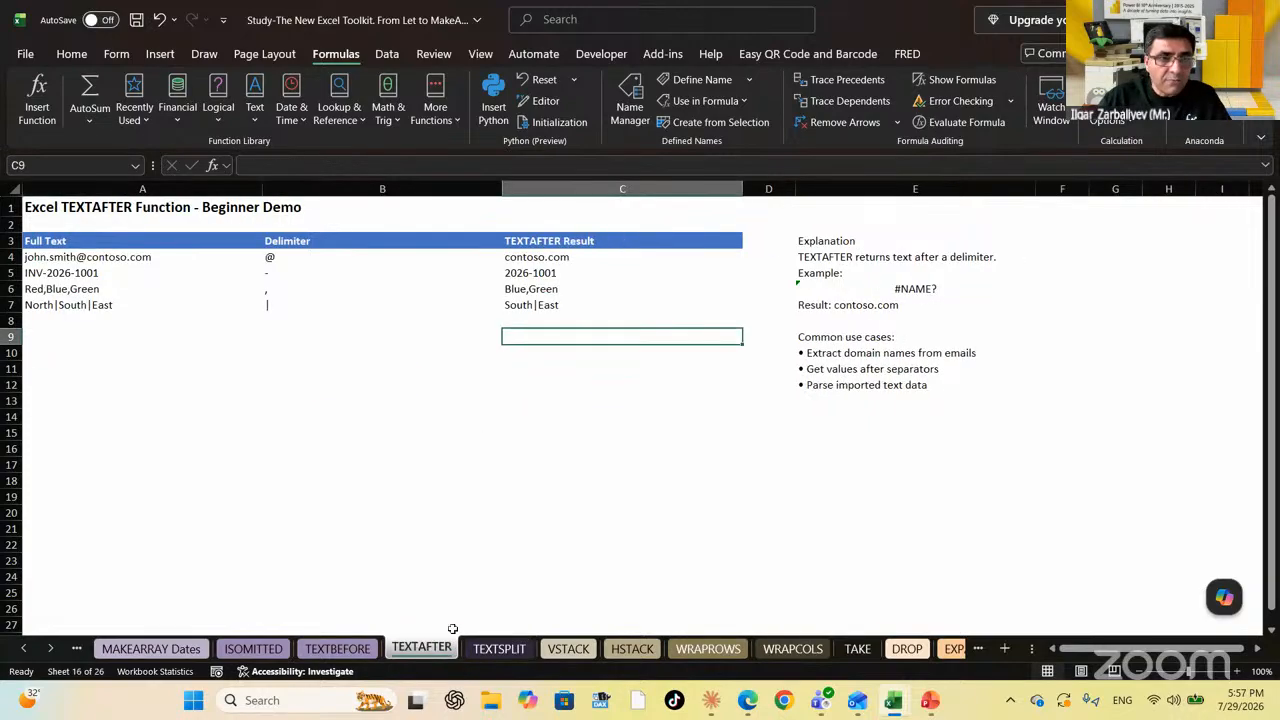
pyautogui.click(54, 290)
pyautogui.click(620, 289)
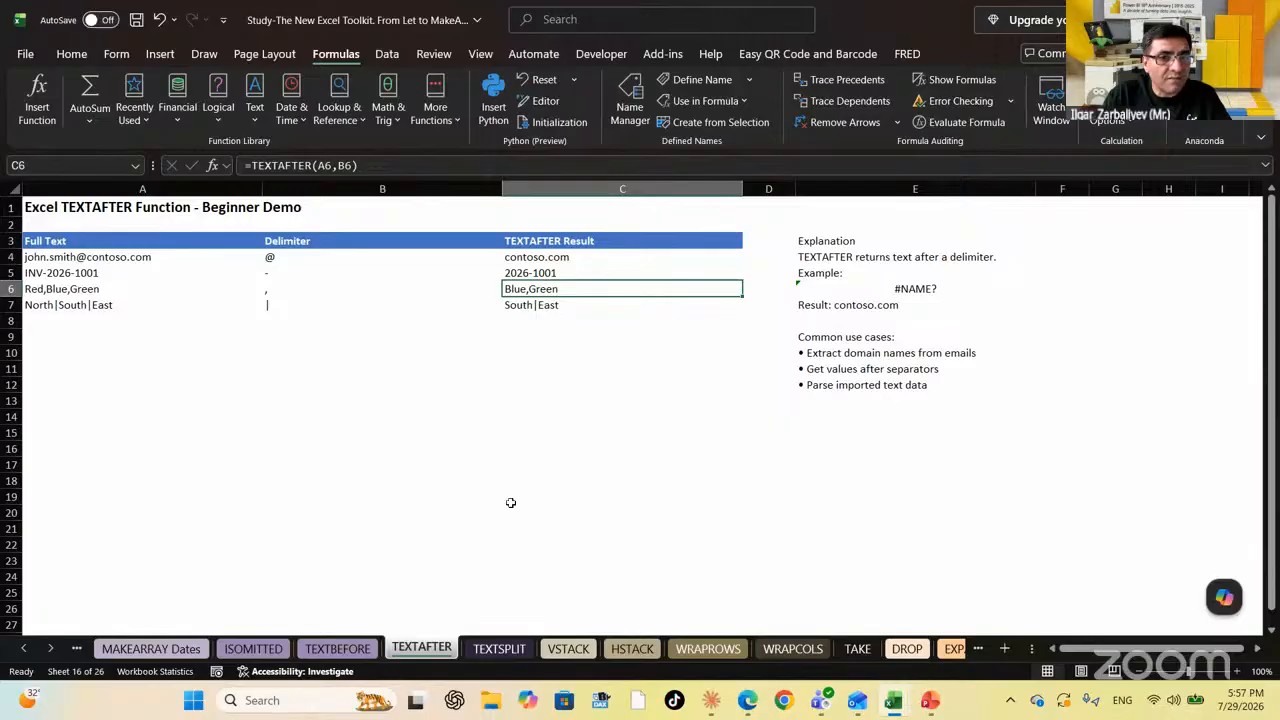
pyautogui.click(497, 650)
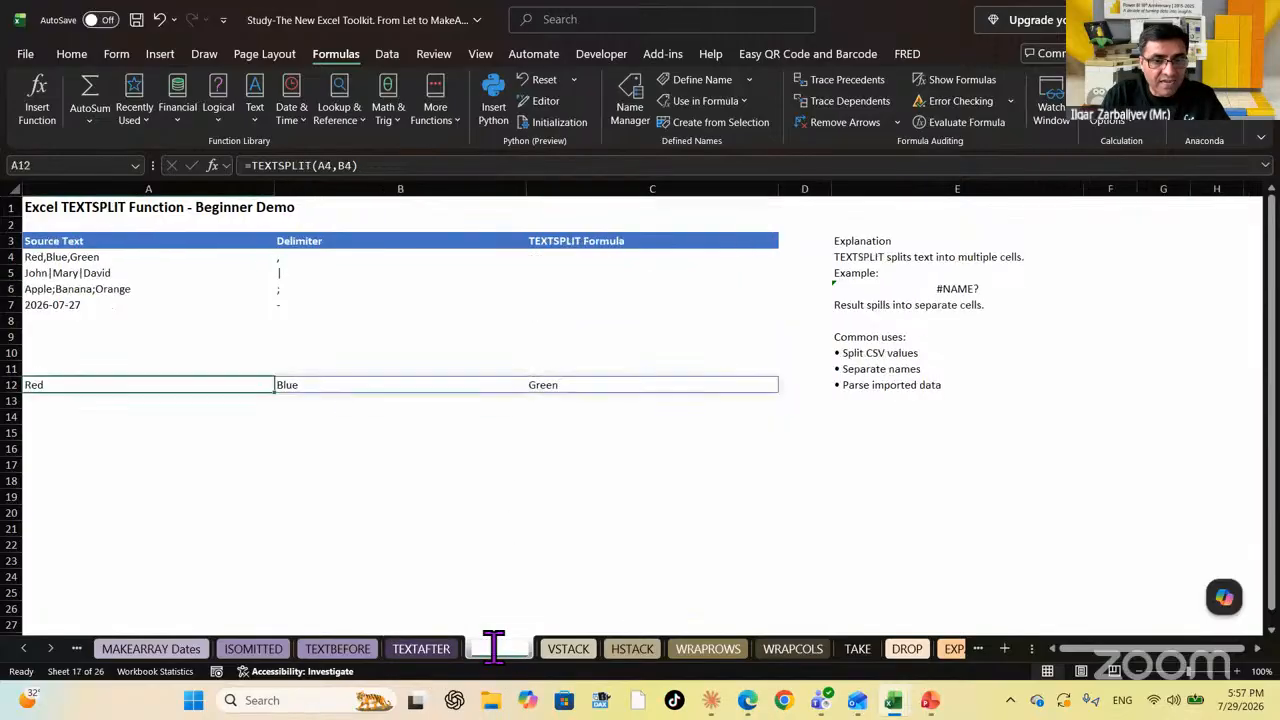
pyautogui.click(346, 652)
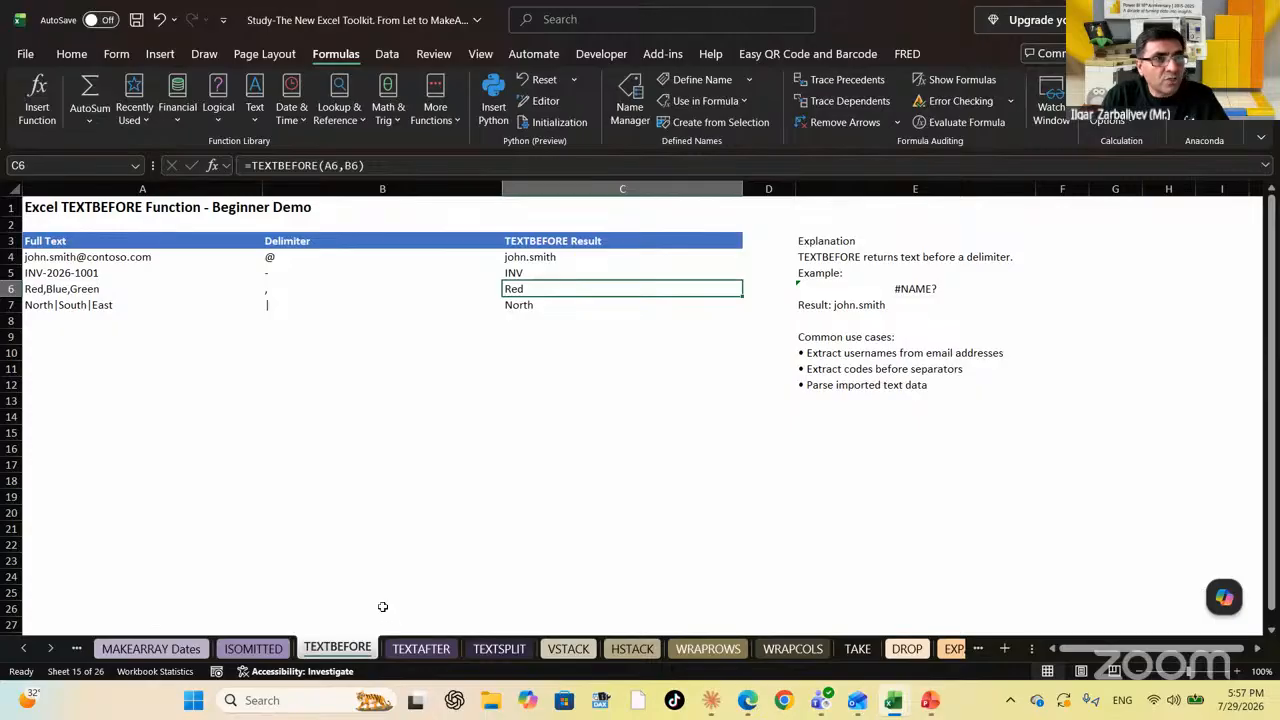
pyautogui.click(518, 650)
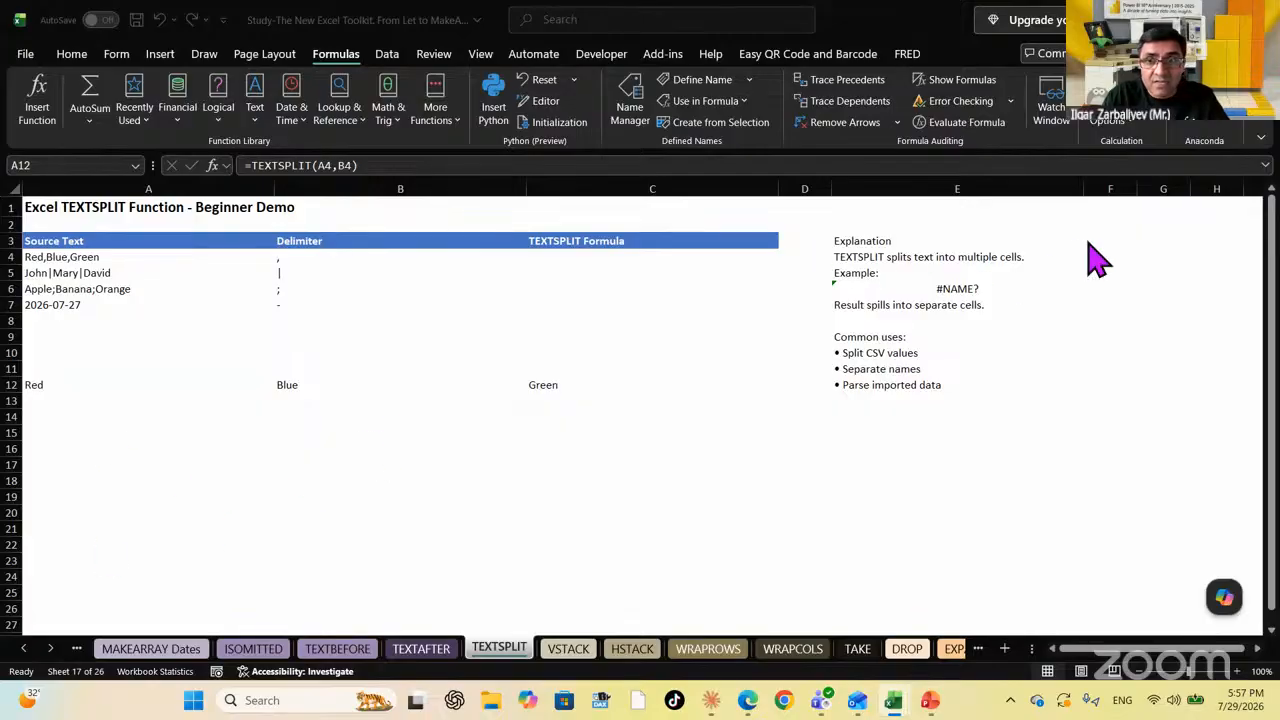
# Select F4, beside the Explanation column, for the new formula
pyautogui.click(1150, 241)
pyautogui.press('Right')
pyautogui.press('Right')
pyautogui.press('Right')
pyautogui.press('Right')
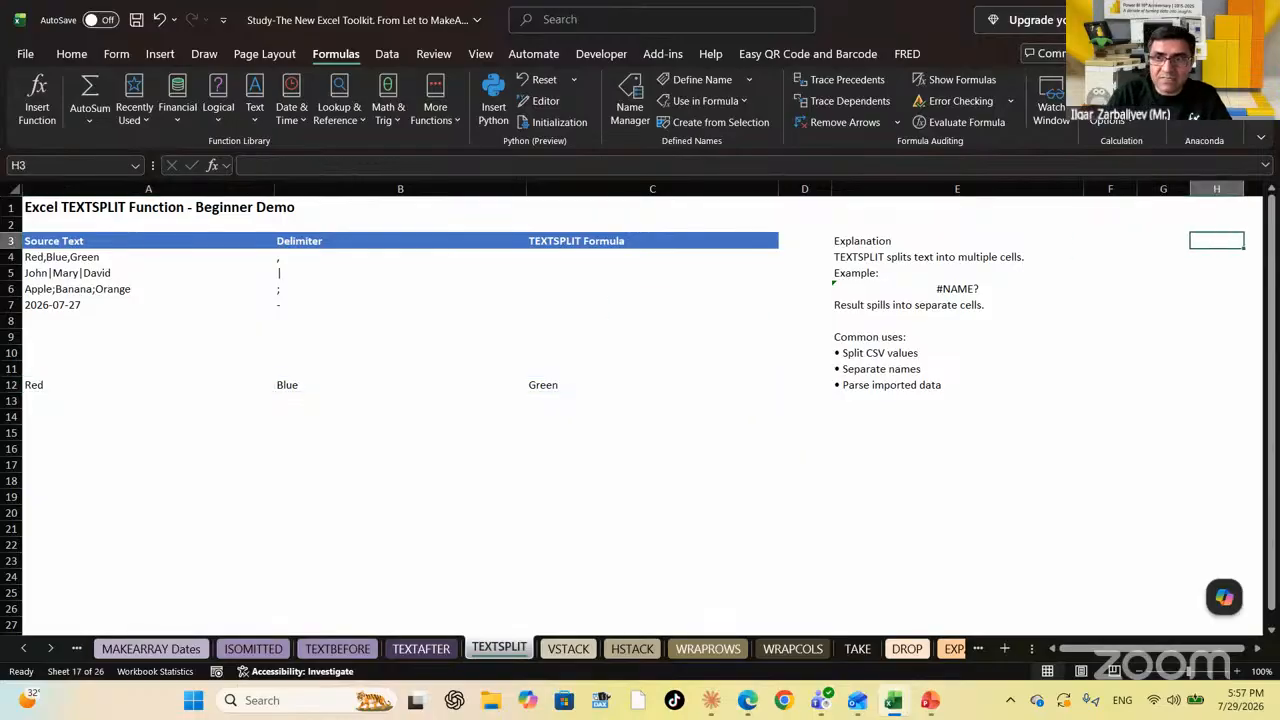
pyautogui.press('Left')
pyautogui.press('Left')
pyautogui.press('Left')
pyautogui.press('Down')
pyautogui.press('Up')
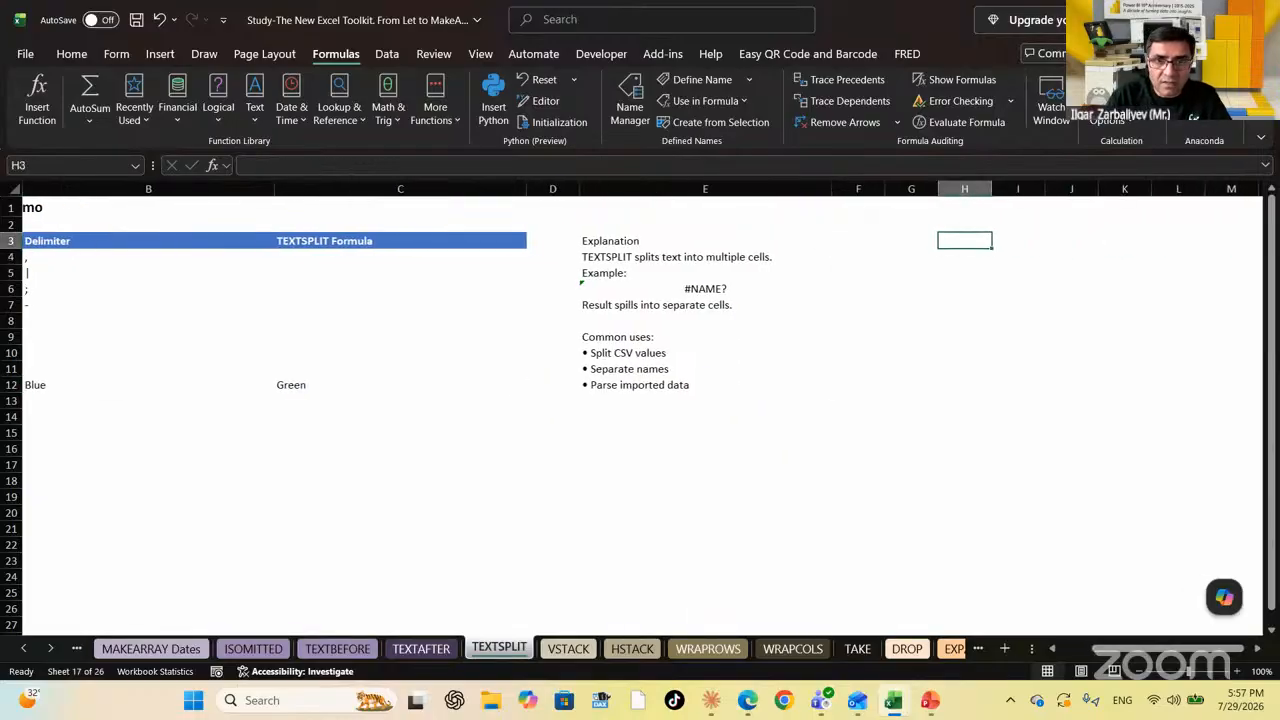
pyautogui.press('Left')
pyautogui.press('Left')
pyautogui.press('Left')
pyautogui.press('Left')
pyautogui.press('Left')
pyautogui.press('Left')
pyautogui.press('Right')
pyautogui.press('Right')
pyautogui.press('Right')
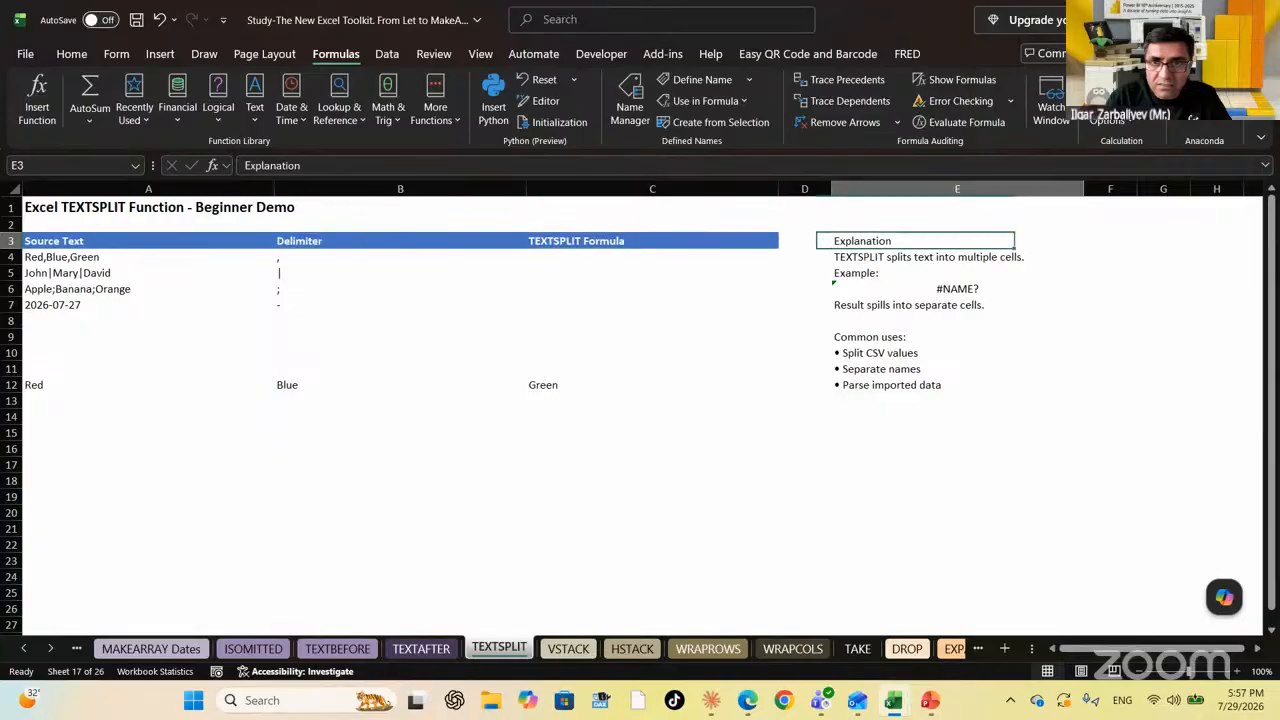
pyautogui.press('Right')
pyautogui.press('Down')
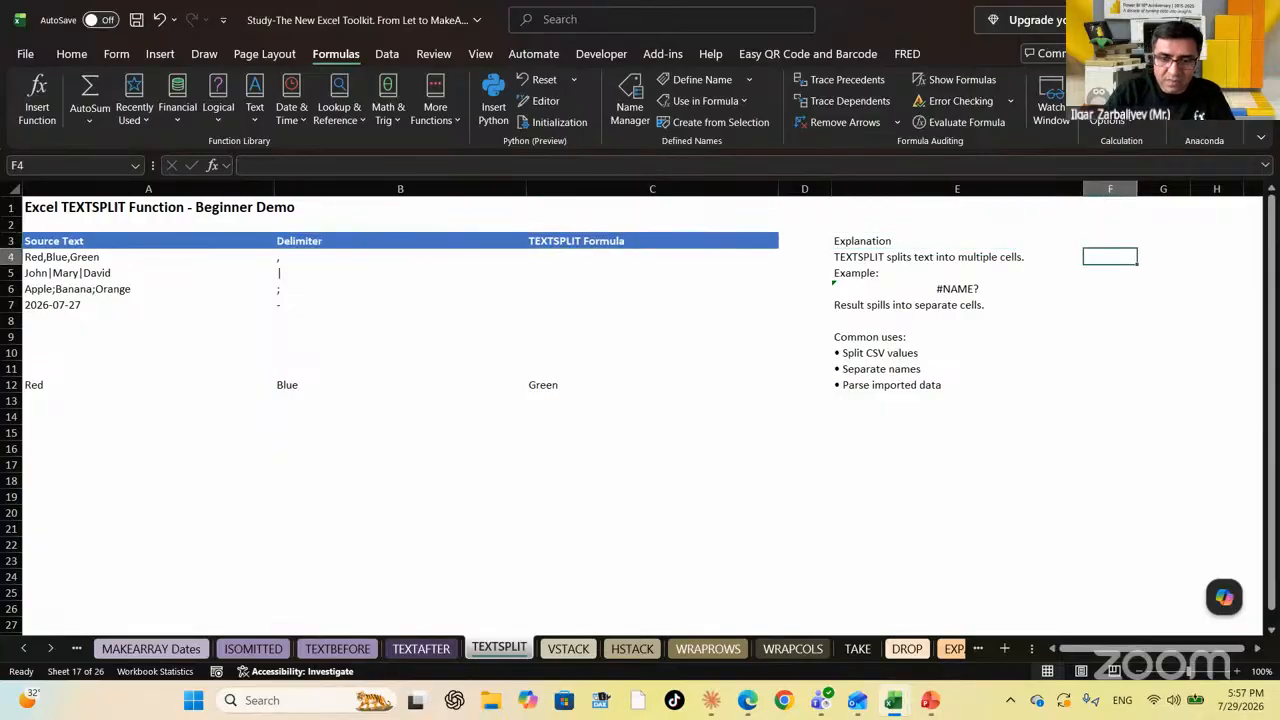
# Enter =TEXTSPLIT(A4,B4) in F4, spilling Red, Blue and Green across F4:H4
pyautogui.write('=textsplit(')
pyautogui.press('Left')
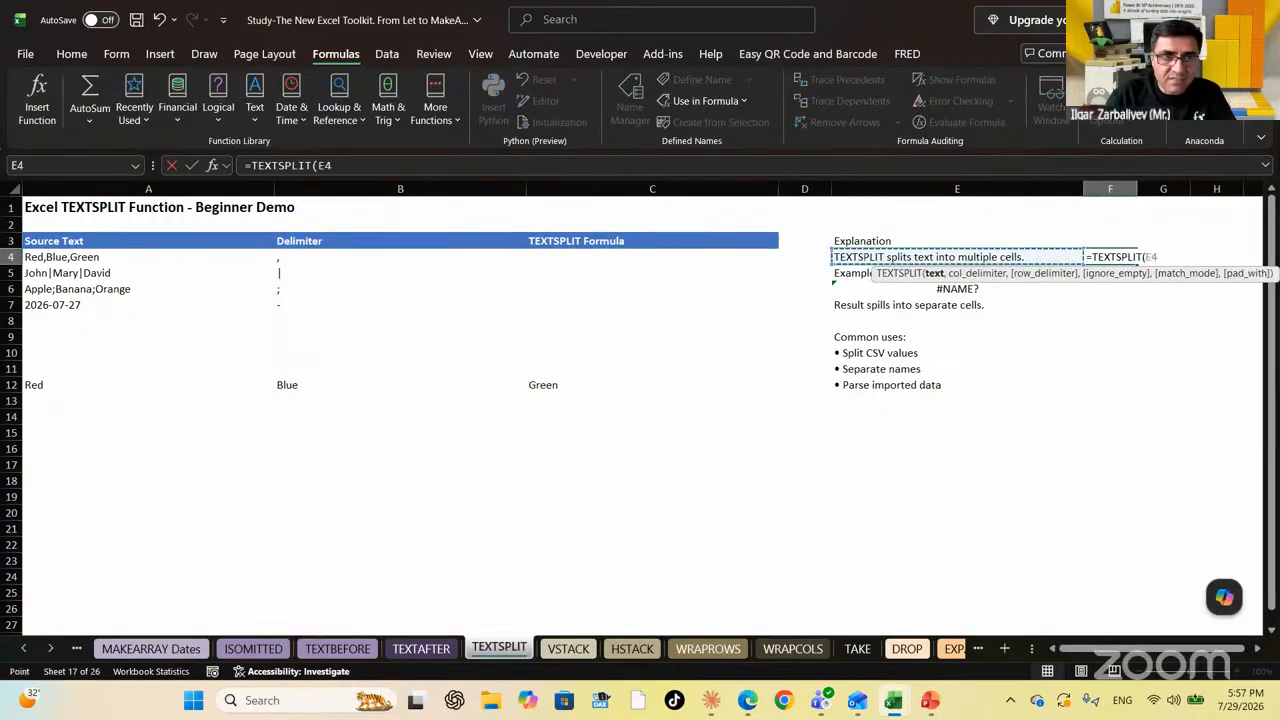
pyautogui.press('Left')
pyautogui.press('Left')
pyautogui.press('Left')
pyautogui.press('Left')
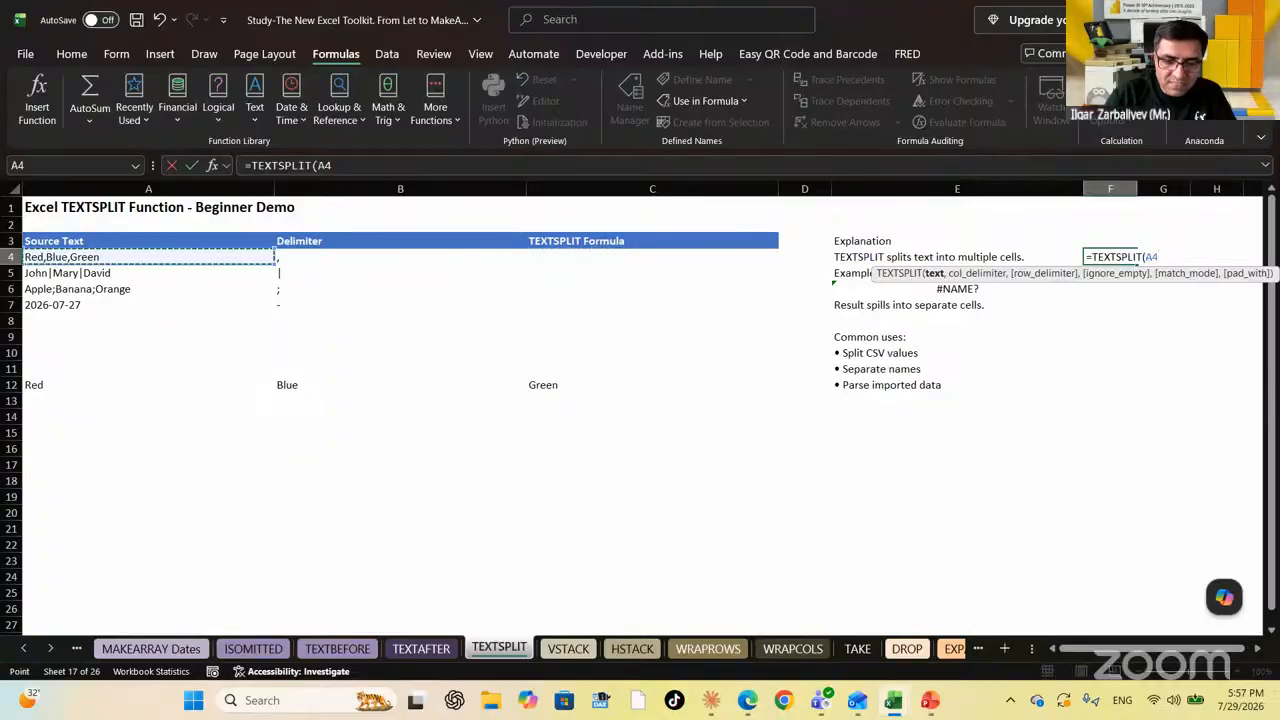
pyautogui.write(',')
pyautogui.press('Left')
pyautogui.press('Left')
pyautogui.press('Left')
pyautogui.press('Left')
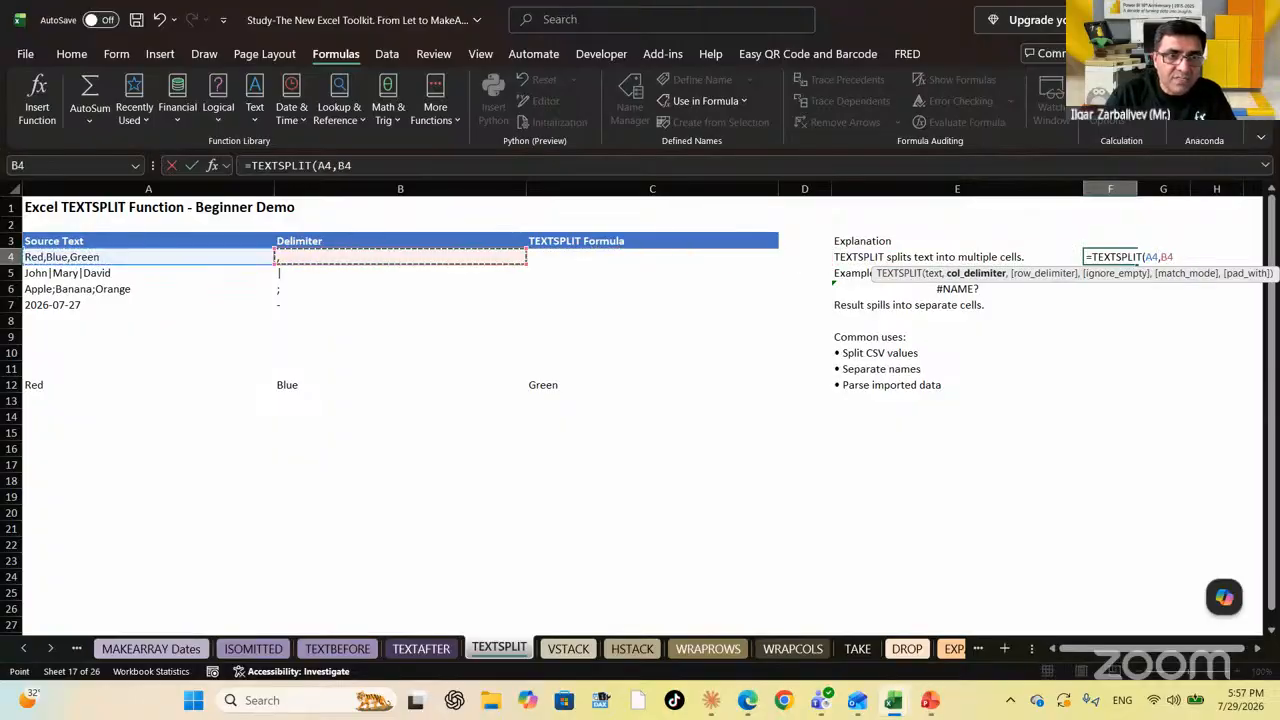
pyautogui.write(')')
pyautogui.press('Return')
pyautogui.press('Up')
pyautogui.press('Right')
pyautogui.press('Right')
pyautogui.press('Right')
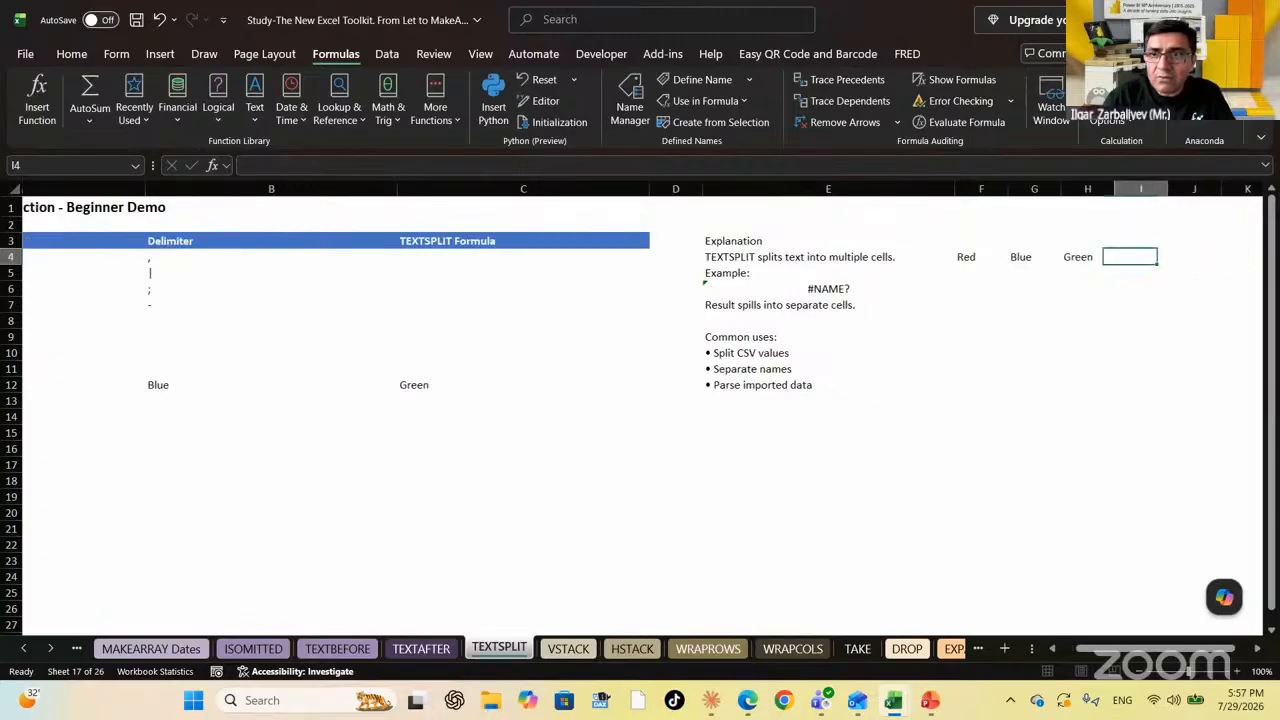
pyautogui.press('Left')
pyautogui.press('Left')
pyautogui.press('Left')
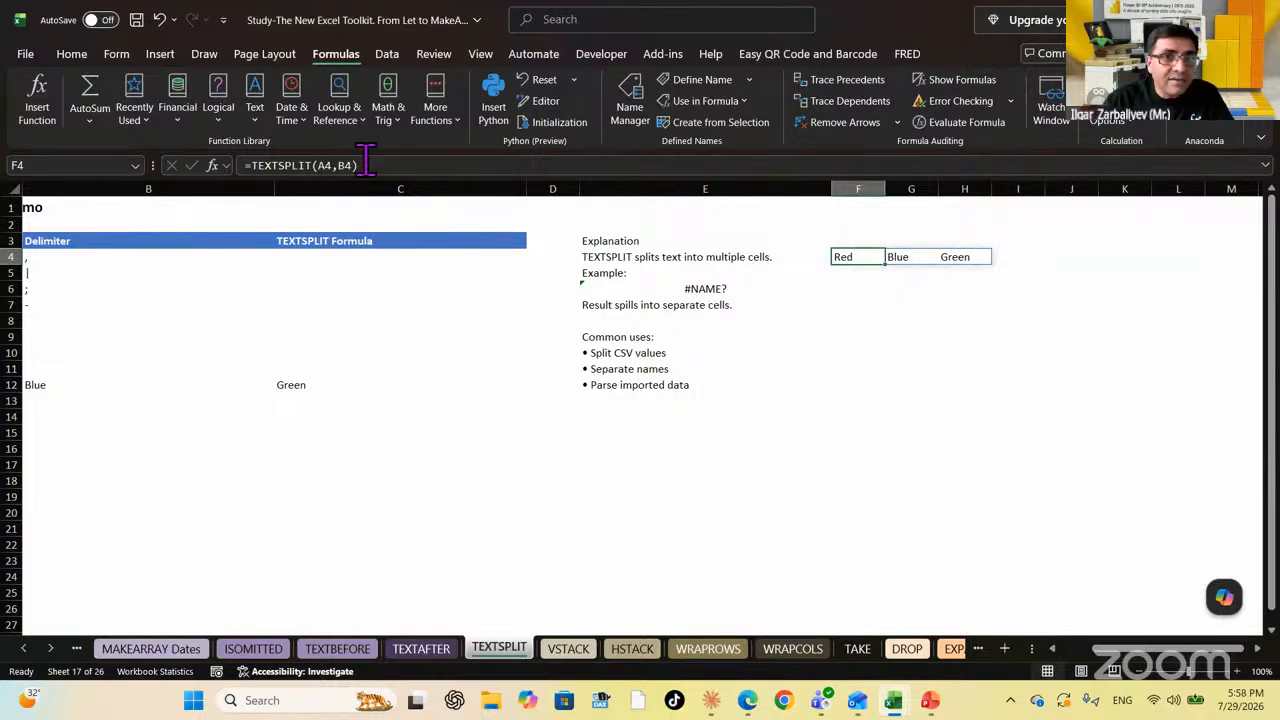
# Wrap F4's formula as =INDEX(TEXTSPLIT(A4,B4),2), returning Blue
pyautogui.click(251, 165)
pyautogui.write('I')
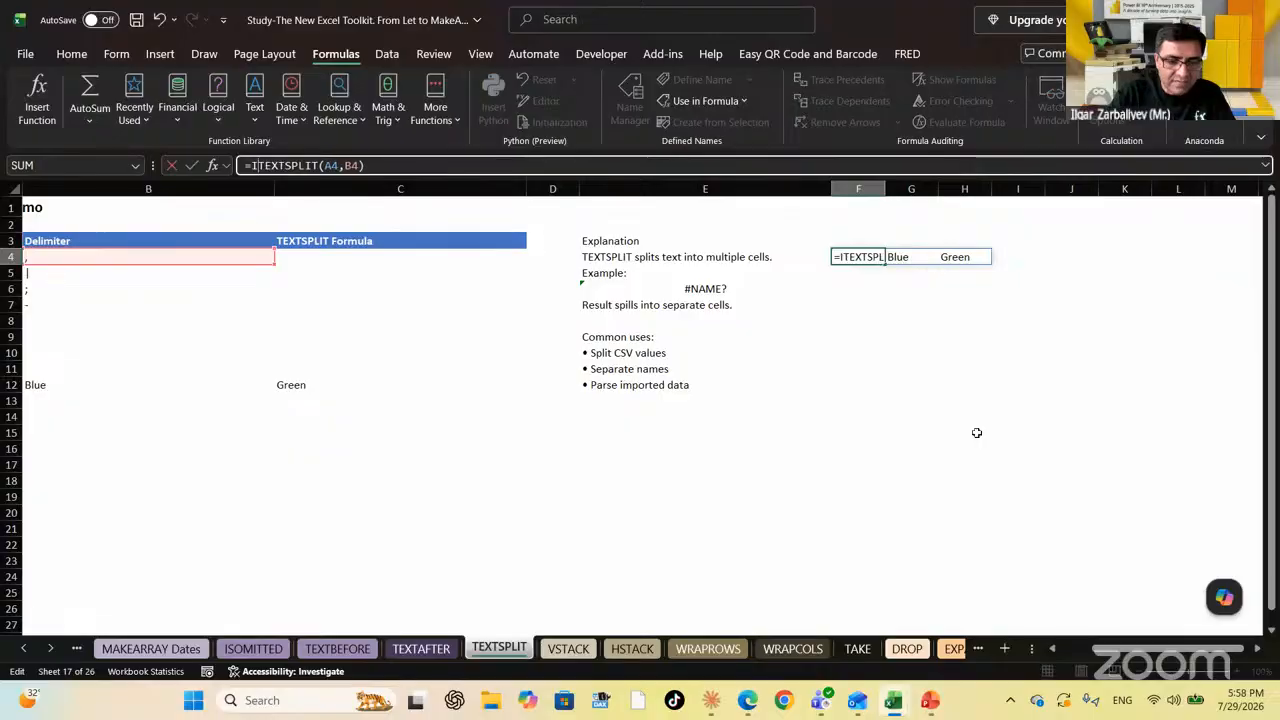
pyautogui.write('NDEX(')
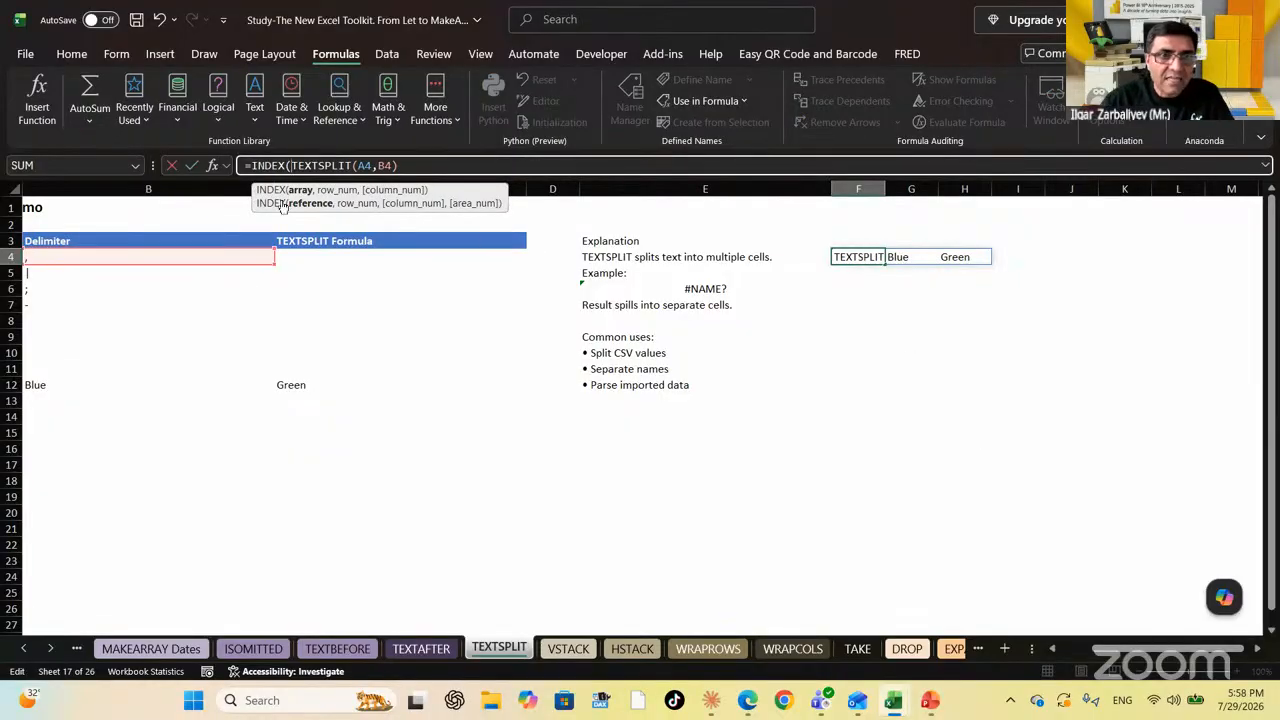
pyautogui.click(420, 165)
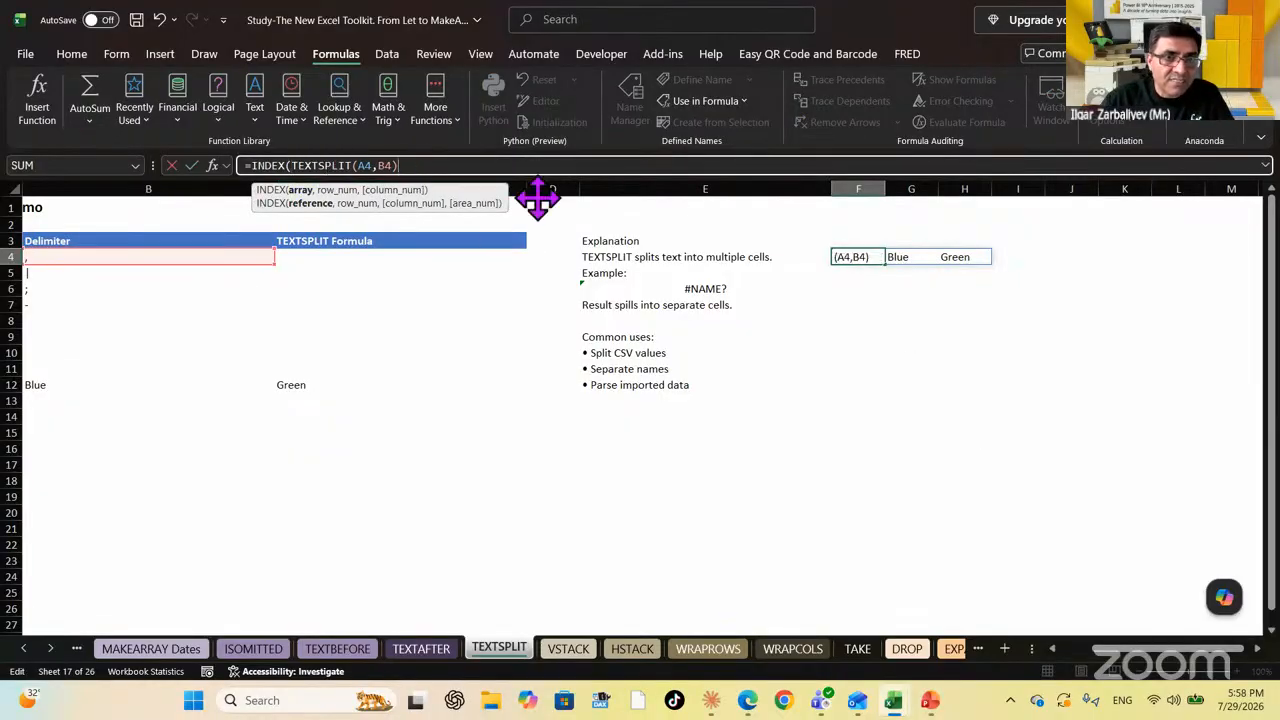
pyautogui.write(',')
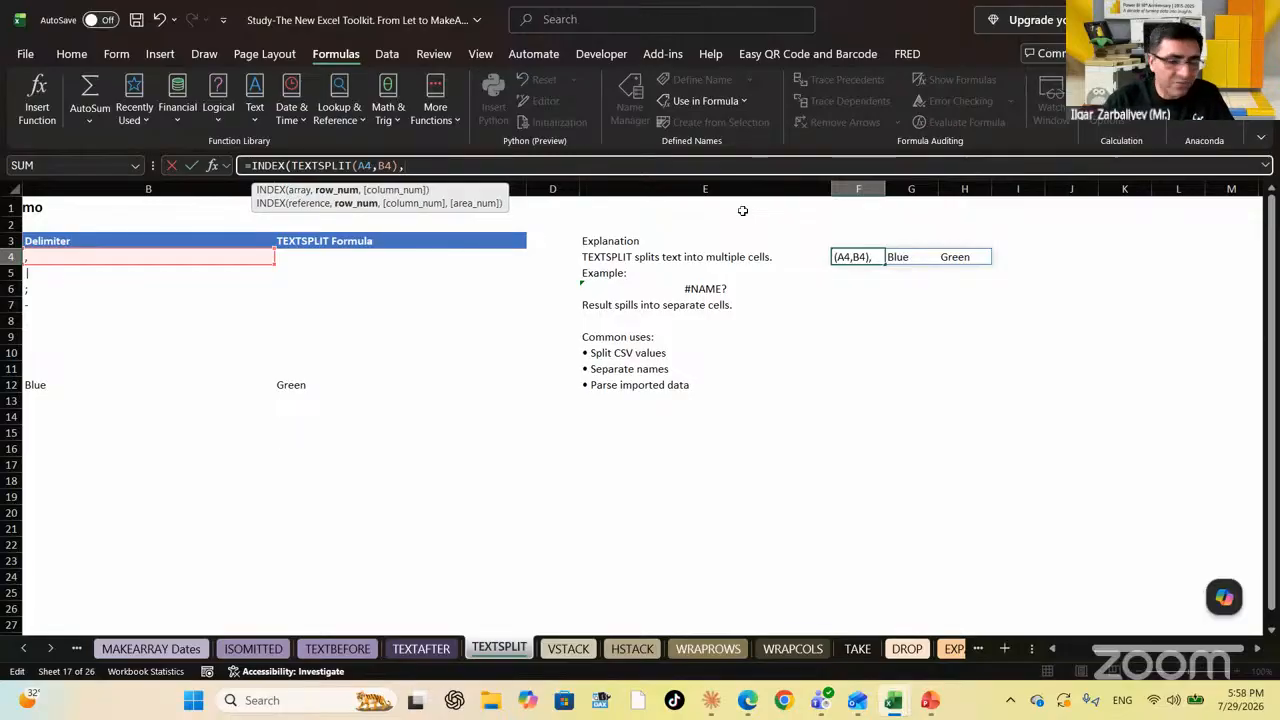
pyautogui.write('2')
pyautogui.press('Return')
pyautogui.press('Up')
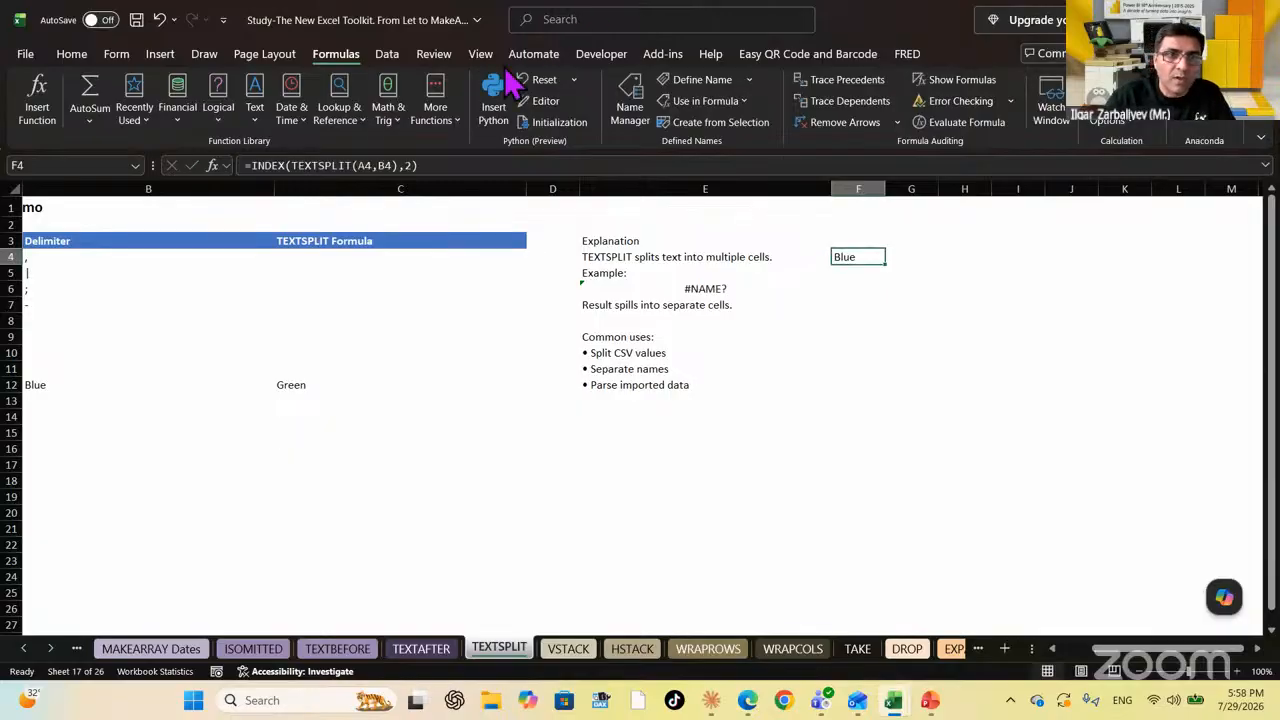
# Change the INDEX position from 2 to 1 so F4 shows Red
pyautogui.click(415, 165)
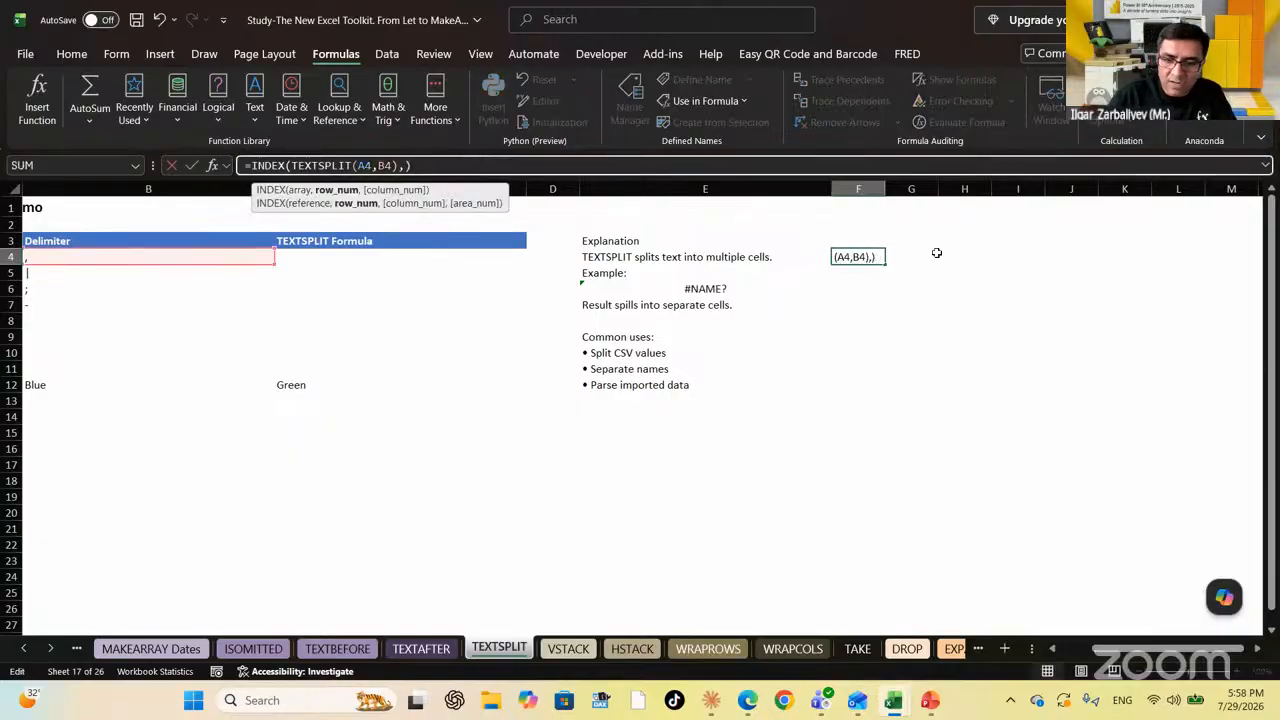
pyautogui.press('BackSpace')
pyautogui.write('1')
pyautogui.press('Return')
pyautogui.press('Up')
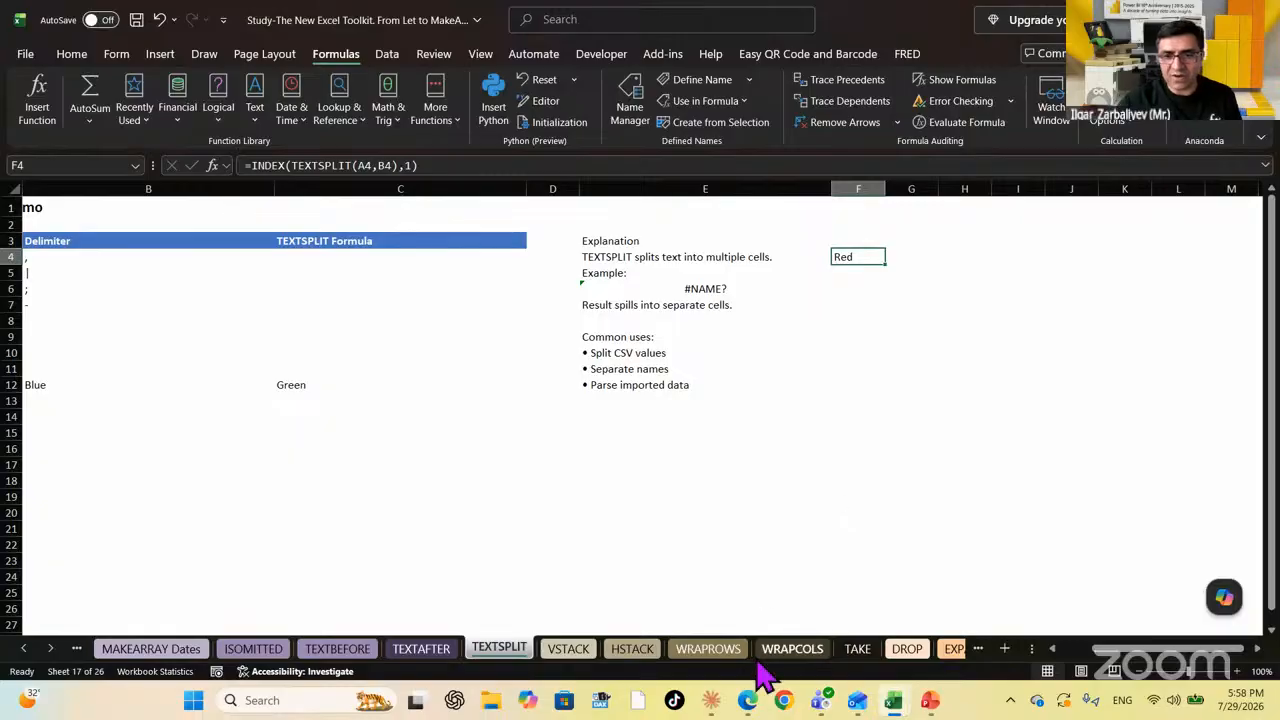
# Switch to the VSTACK sheet and delete the #NAME? formula in I4
pyautogui.click(562, 650)
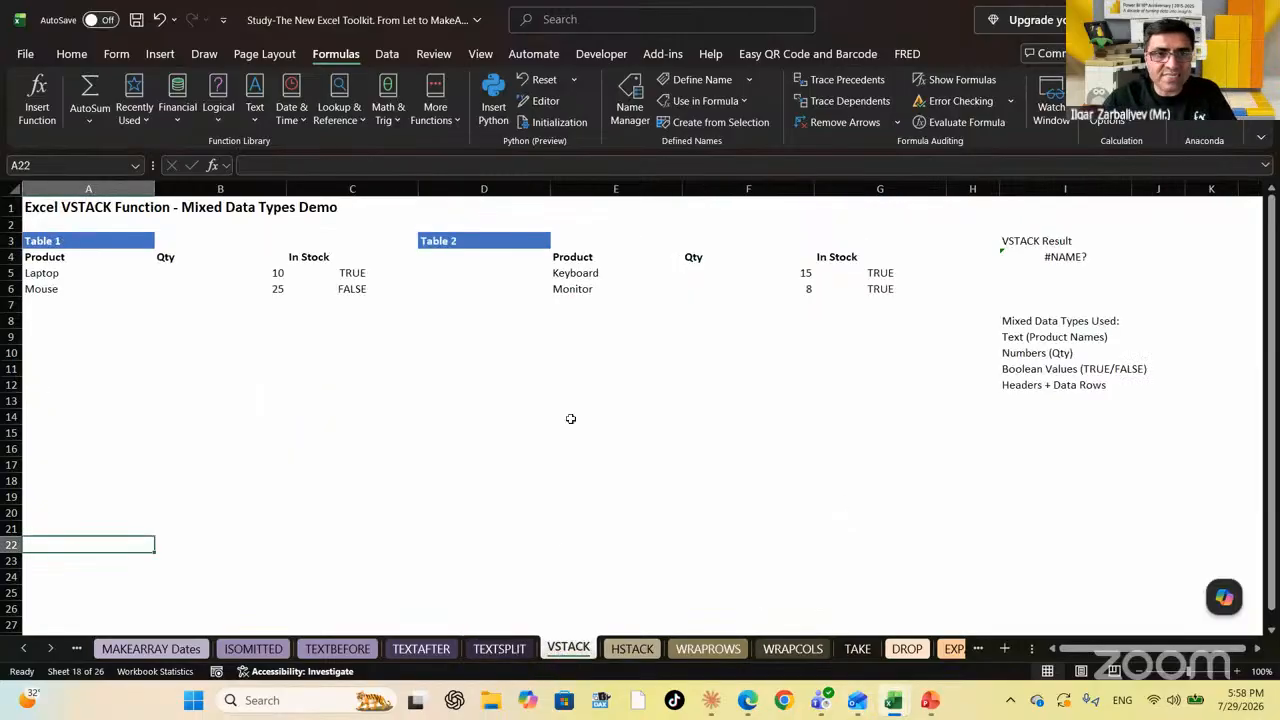
pyautogui.click(1092, 252)
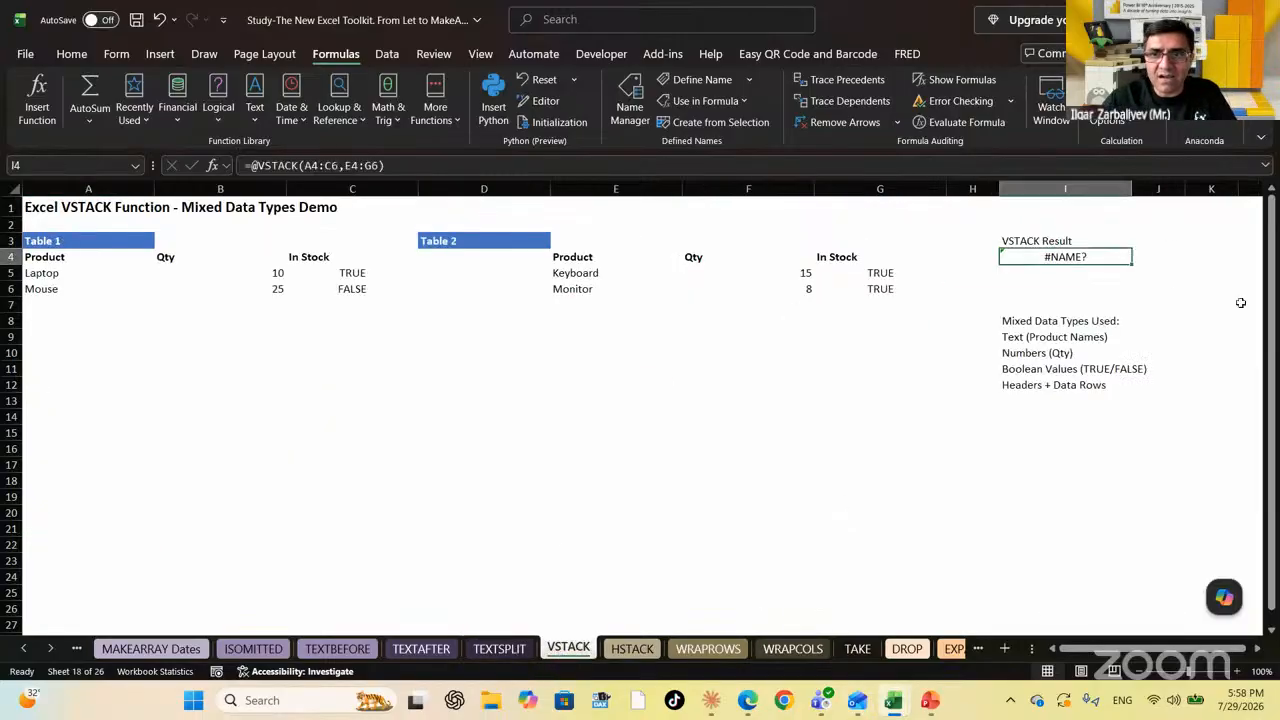
pyautogui.press('Delete')
pyautogui.press('Left')
pyautogui.press('Left')
pyautogui.press('Left')
pyautogui.press('Left')
pyautogui.press('Left')
pyautogui.press('Left')
pyautogui.press('Left')
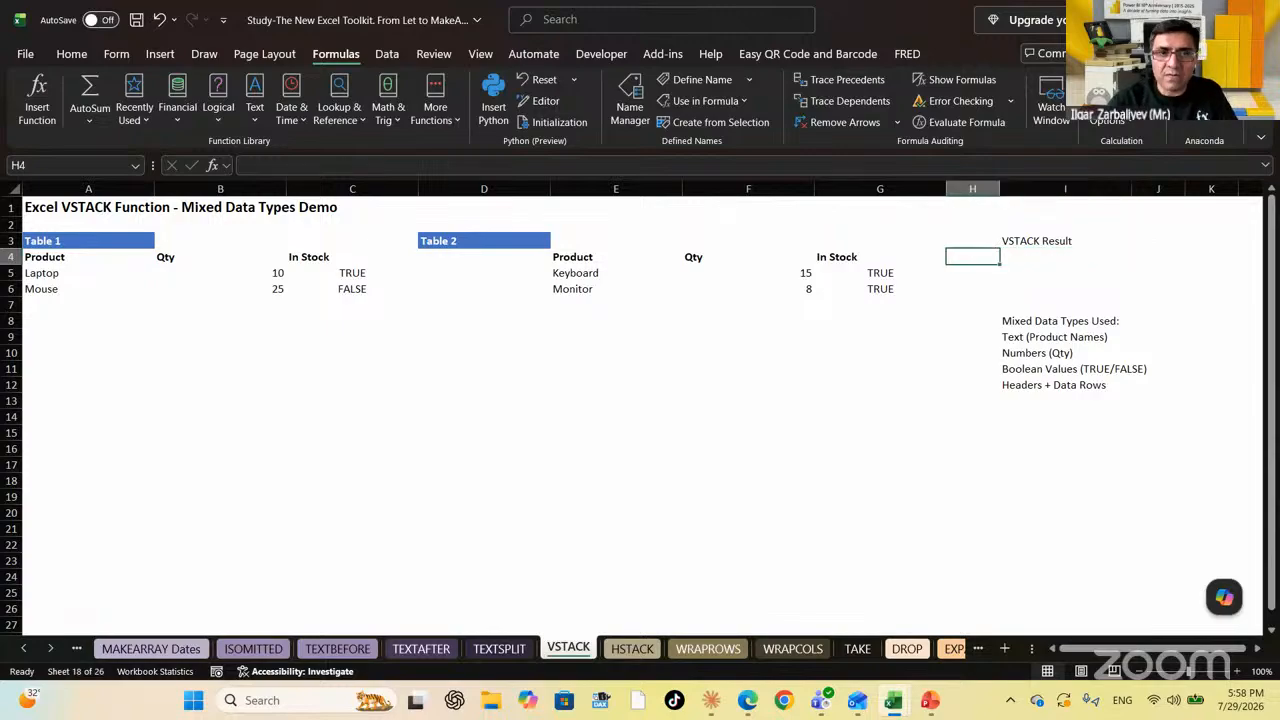
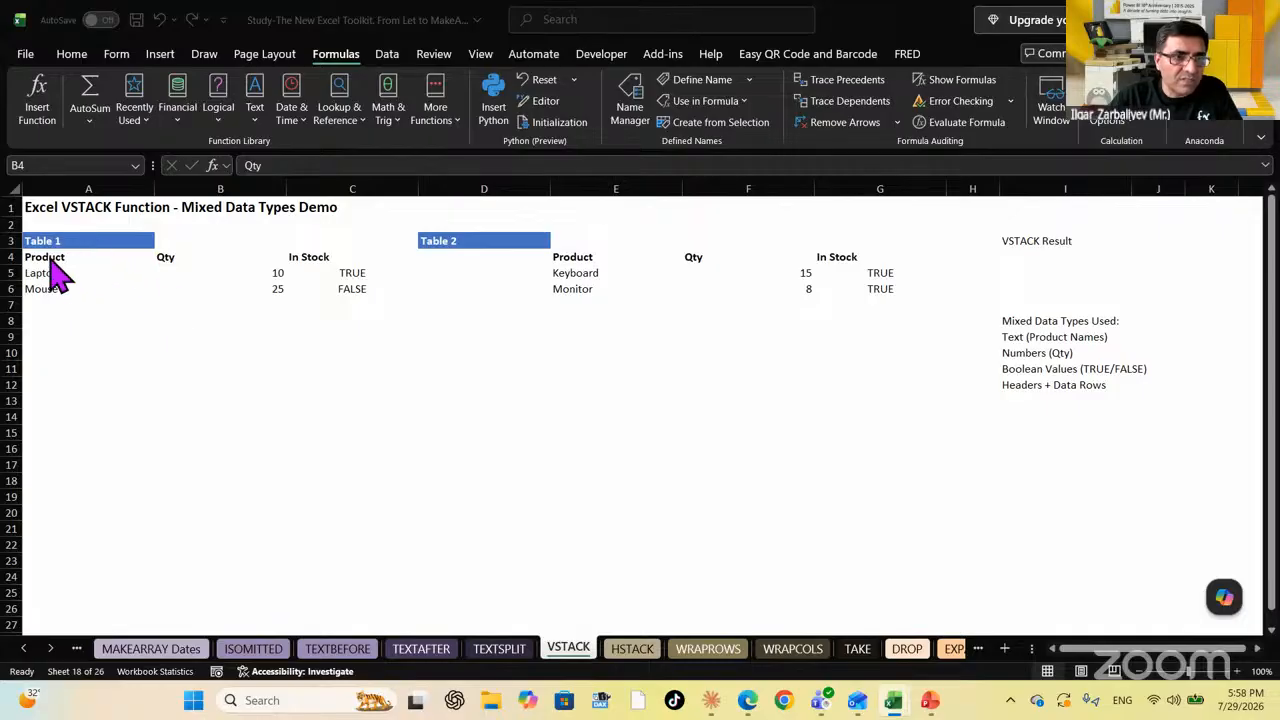
# Copy Table 1's Product, Qty and In Stock headers from A4:C4 to A16
pyautogui.click(48, 257)
pyautogui.click(48, 257)
pyautogui.hotkey('shift', 'Right')
pyautogui.hotkey('shift', 'Right')
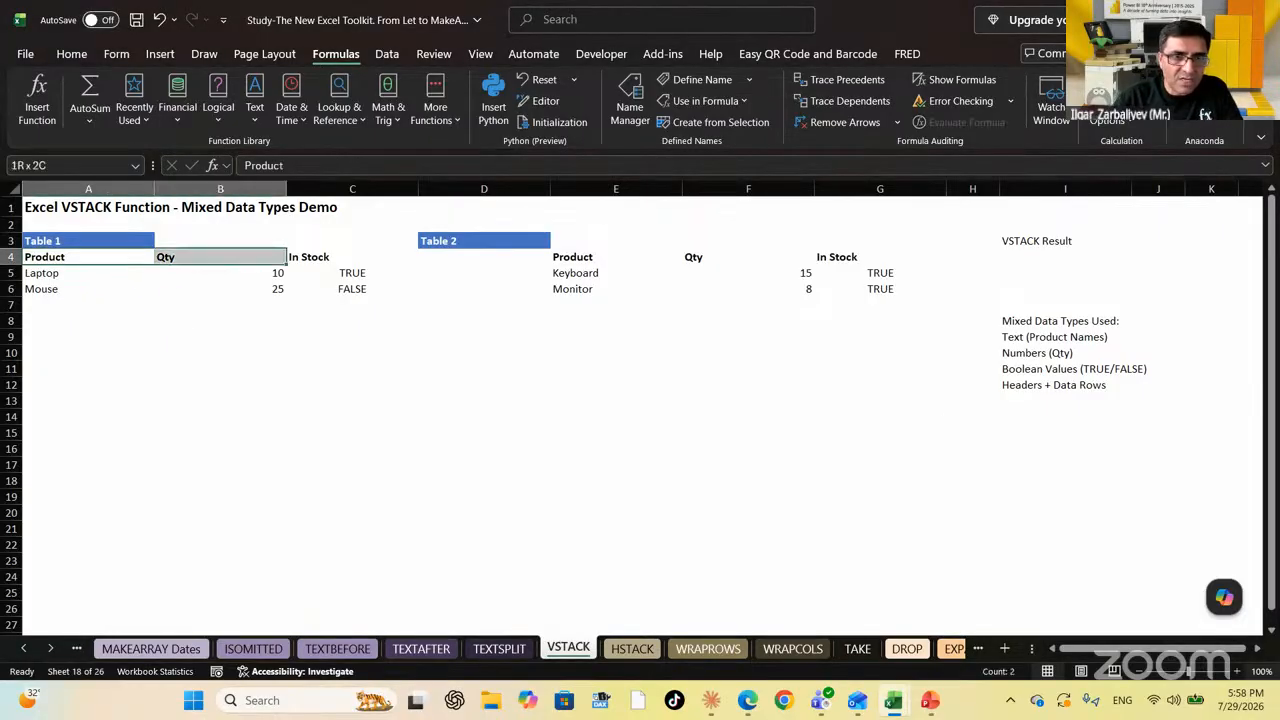
pyautogui.hotkey('ctrl', 'c')
pyautogui.press('Down')
pyautogui.press('Down')
pyautogui.press('Down')
pyautogui.press('Down')
pyautogui.press('Down')
pyautogui.press('Down')
pyautogui.press('Down')
pyautogui.press('Down')
pyautogui.press('Down')
pyautogui.press('Down')
pyautogui.press('Down')
pyautogui.press('Down')
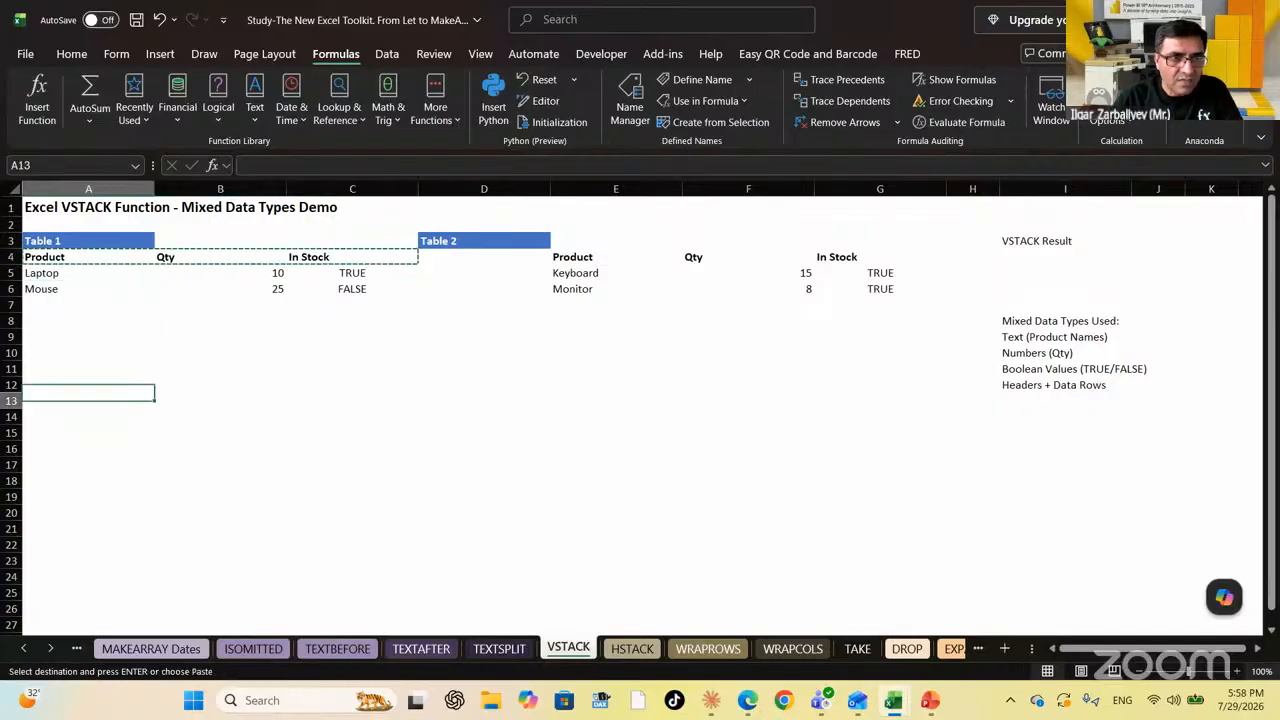
pyautogui.hotkey('ctrl', 'v')
pyautogui.press('Up')
pyautogui.press('Up')
pyautogui.press('Up')
pyautogui.press('Up')
pyautogui.press('Up')
pyautogui.press('Up')
pyautogui.press('Up')
pyautogui.press('Up')
pyautogui.press('Up')
pyautogui.press('Up')
pyautogui.press('Up')
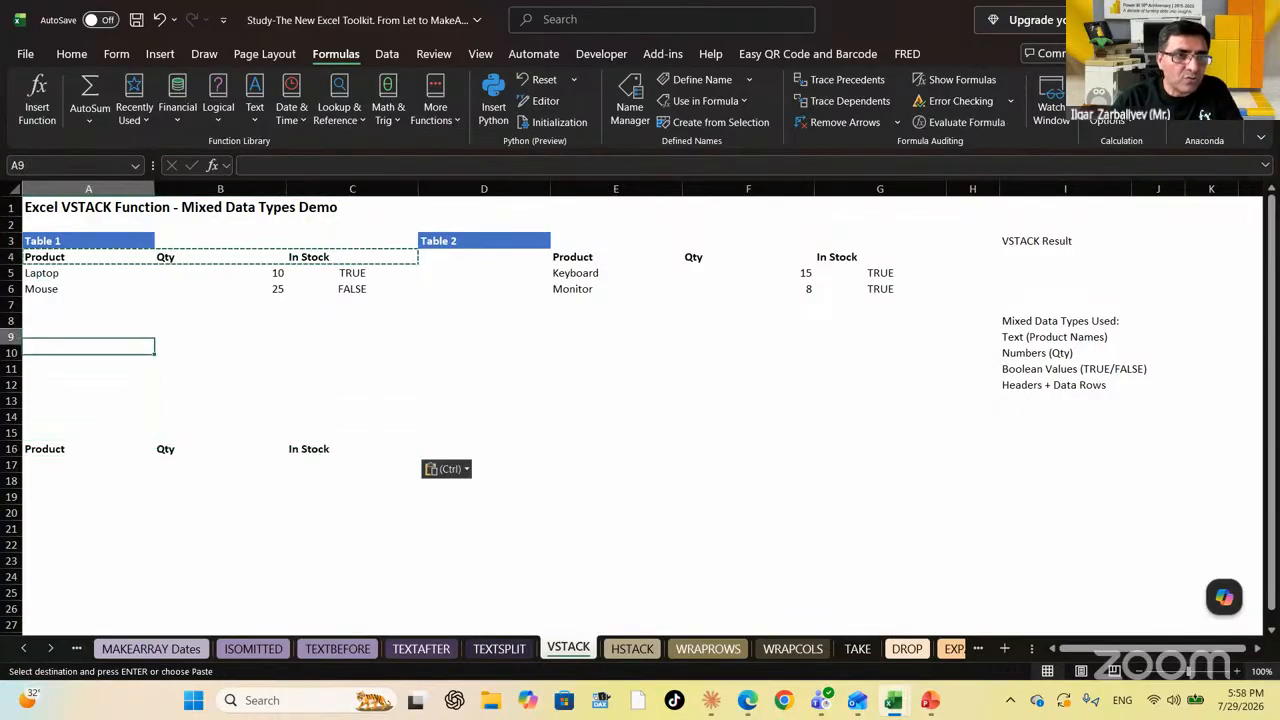
# Review both tables' two data rows, then clear the copy marquee and settle at A17
pyautogui.hotkey('shift', 'Down')
pyautogui.hotkey('shift', 'Right')
pyautogui.hotkey('shift', 'Right')
pyautogui.press('Right')
pyautogui.press('Right')
pyautogui.press('Right')
pyautogui.press('Right')
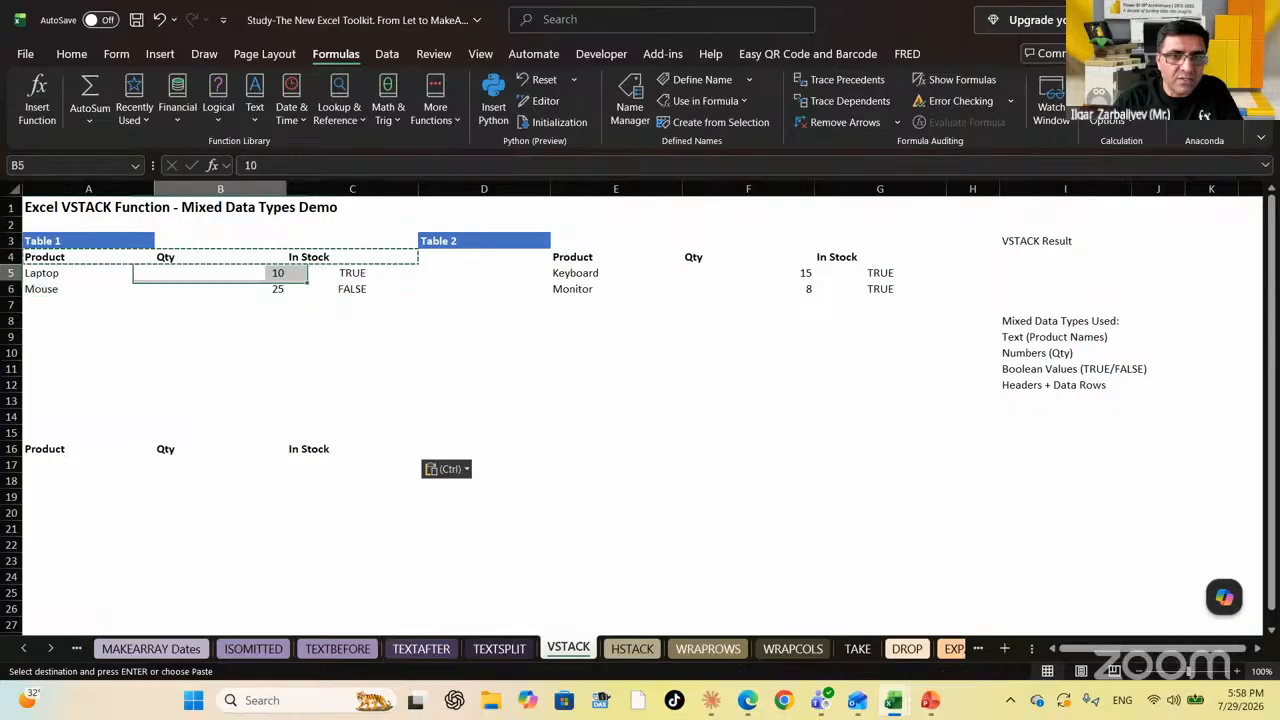
pyautogui.hotkey('shift', 'Right')
pyautogui.hotkey('shift', 'Right')
pyautogui.hotkey('shift', 'Down')
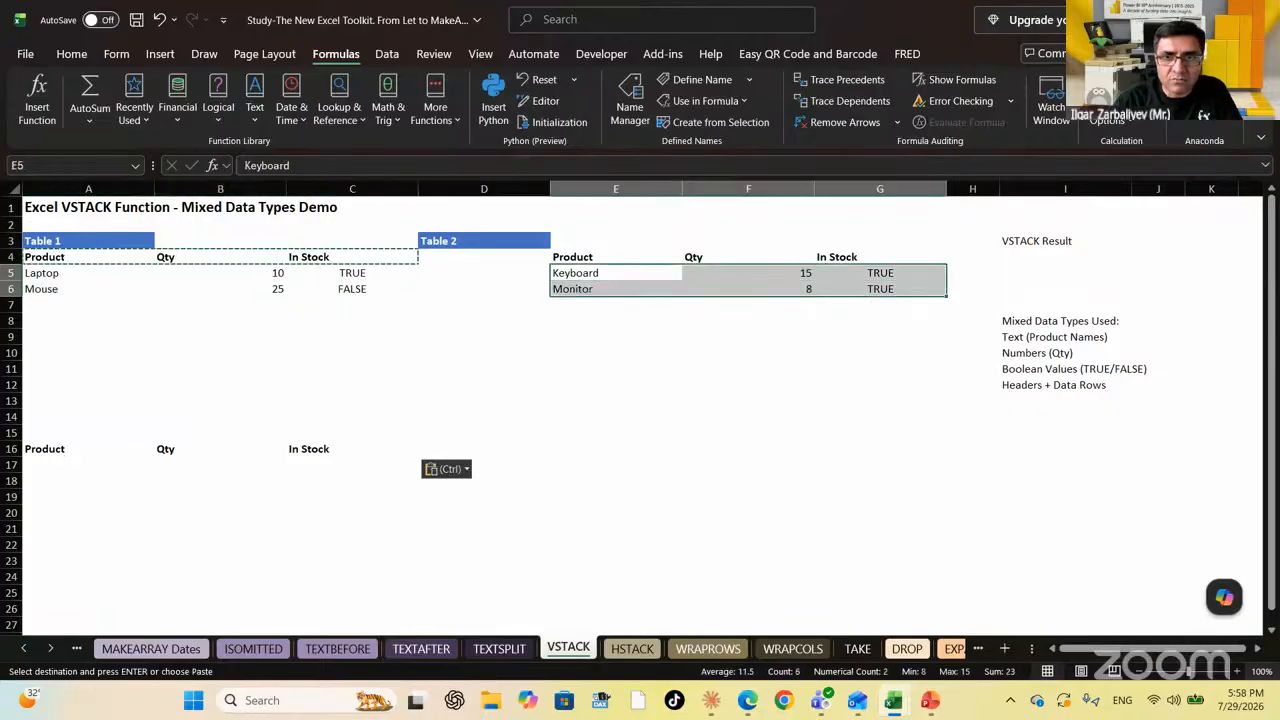
pyautogui.press('Left')
pyautogui.press('Left')
pyautogui.press('Left')
pyautogui.press('Left')
pyautogui.press('Down')
pyautogui.press('Down')
pyautogui.press('Down')
pyautogui.press('Down')
pyautogui.press('Down')
pyautogui.press('Down')
pyautogui.press('Down')
pyautogui.press('Down')
pyautogui.press('Down')
pyautogui.press('Down')
pyautogui.press('Down')
pyautogui.press('Down')
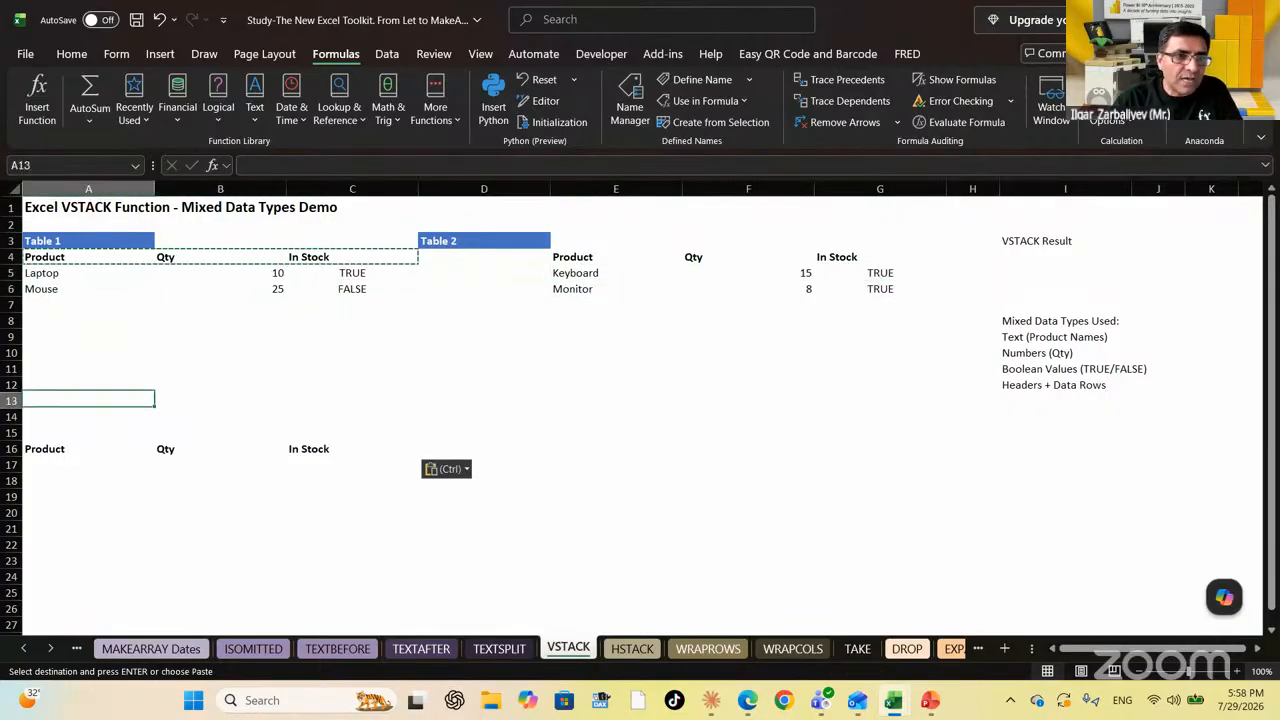
pyautogui.press('Escape')
# In A17 enter =VSTACK(A5:C6,E5:G6) to stack Laptop, Mouse, Keyboard and Monitor
pyautogui.write('=vstac')
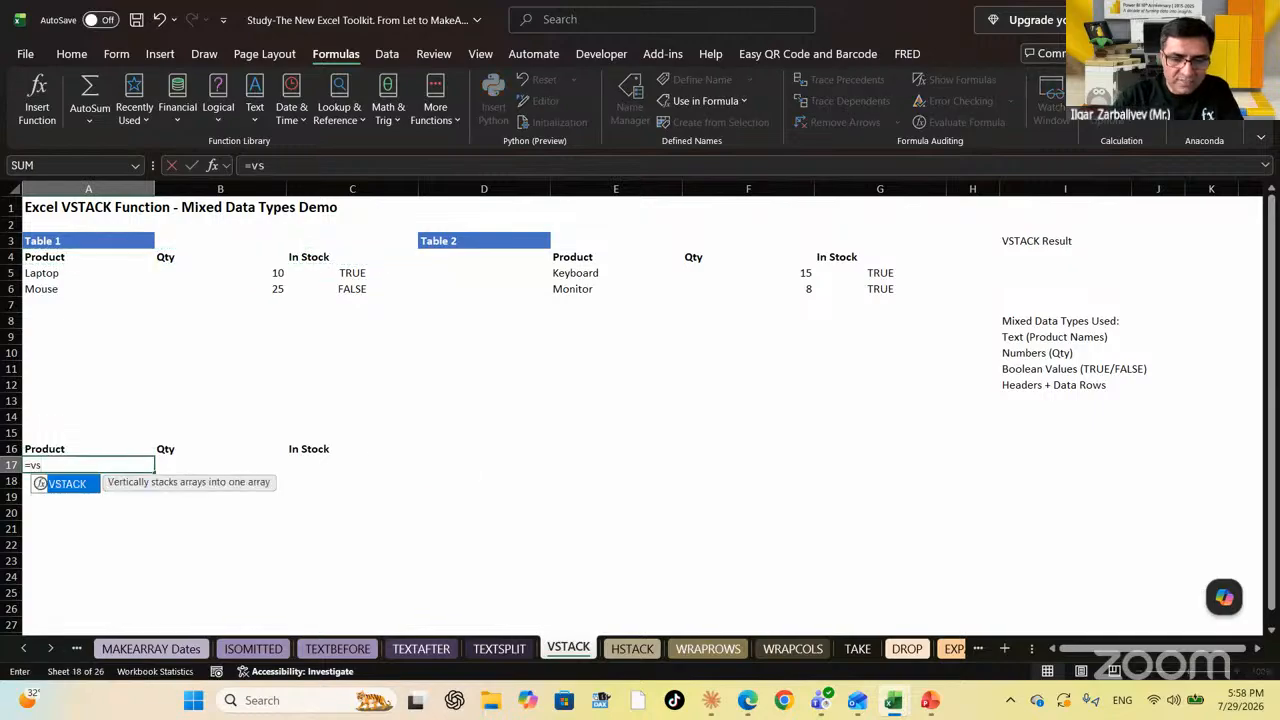
pyautogui.press('Tab')
pyautogui.press('Up')
pyautogui.press('Up')
pyautogui.press('Up')
pyautogui.press('Up')
pyautogui.press('Up')
pyautogui.press('Up')
pyautogui.press('Up')
pyautogui.press('Up')
pyautogui.press('Up')
pyautogui.press('Up')
pyautogui.press('Up')
pyautogui.press('Up')
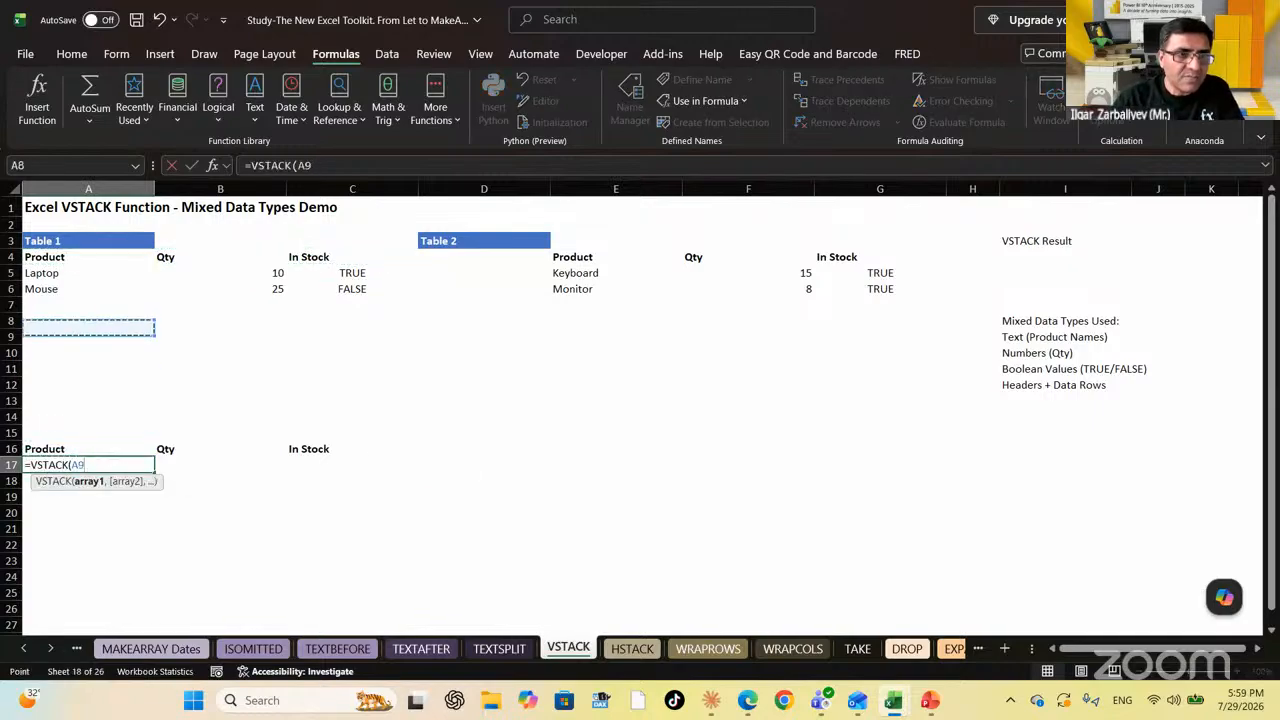
pyautogui.hotkey('shift', 'Right')
pyautogui.hotkey('shift', 'Right')
pyautogui.hotkey('shift', 'Down')
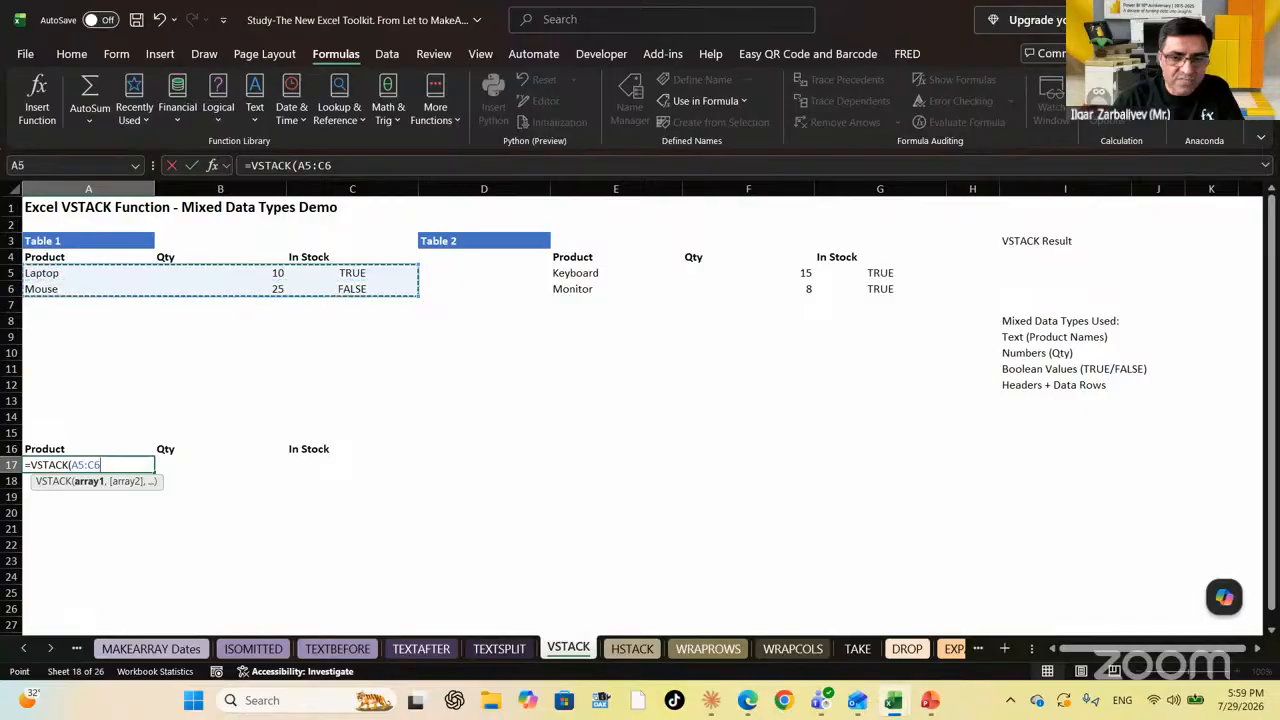
pyautogui.write(',')
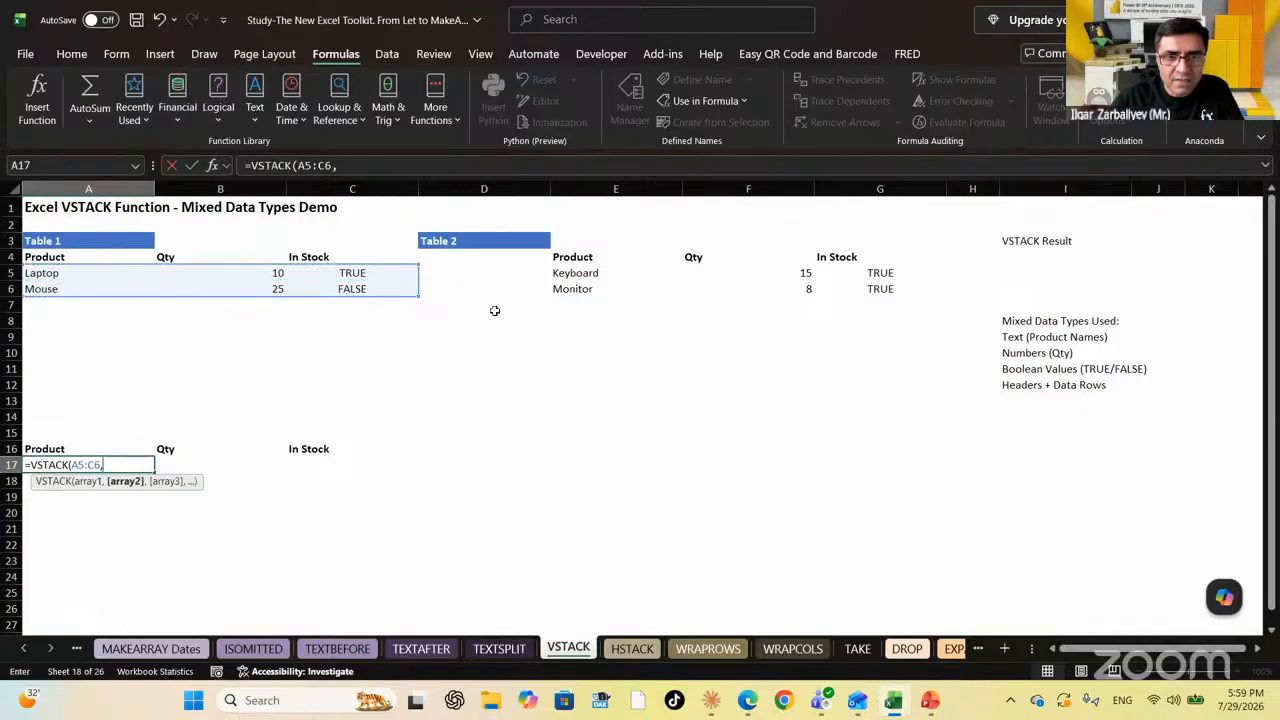
pyautogui.moveTo(574, 275); pyautogui.dragTo(875, 287)
pyautogui.write(')')
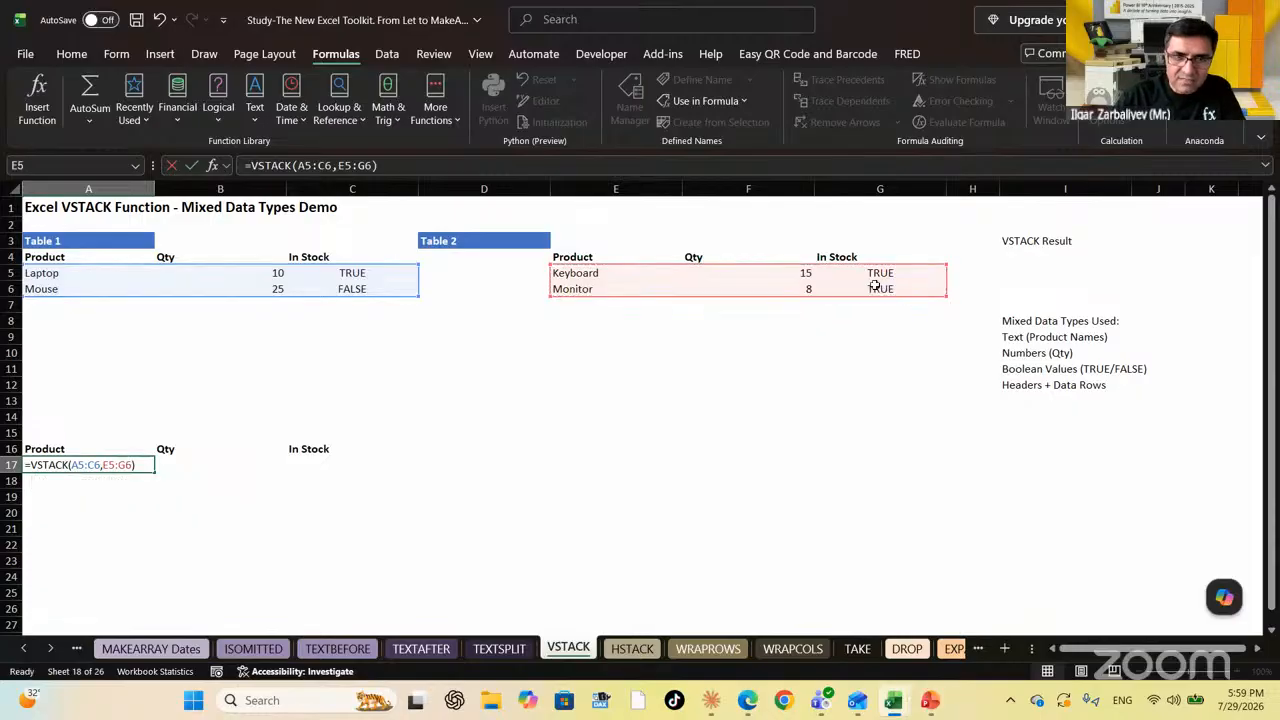
pyautogui.press('Return')
pyautogui.press('Up')
pyautogui.press('Down')
pyautogui.press('Up')
pyautogui.press('Up')
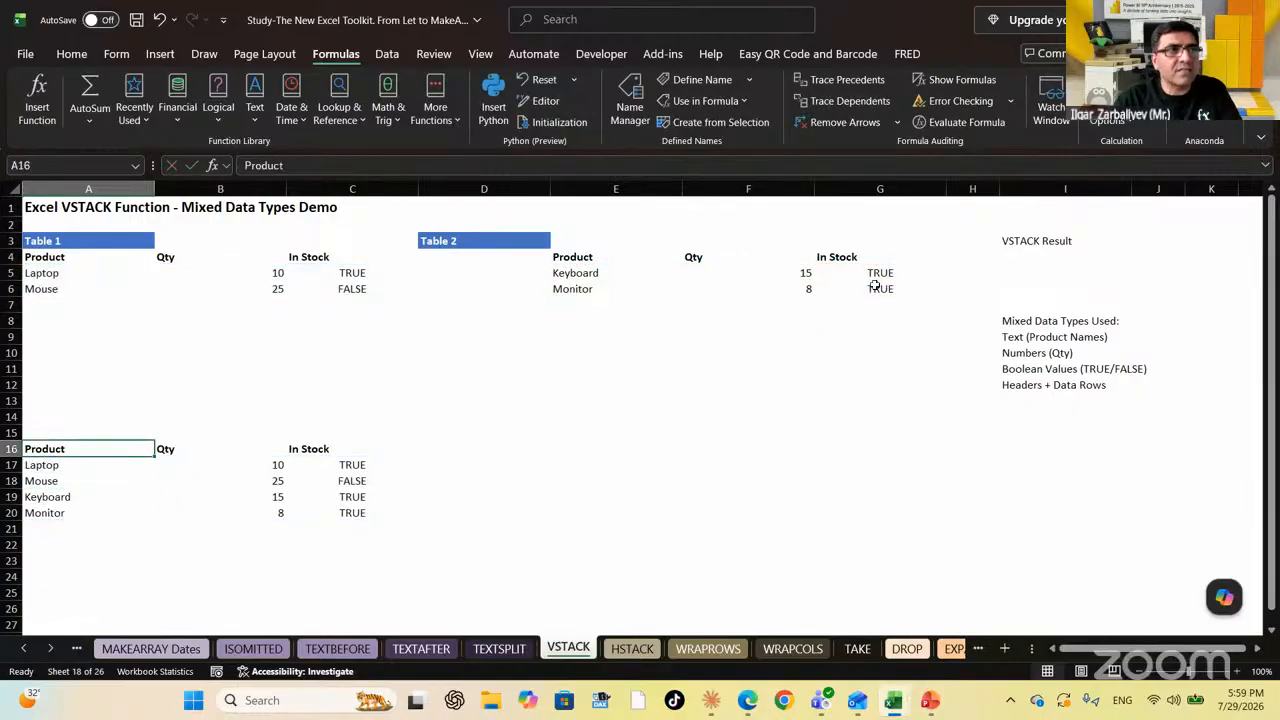
# On the HSTACK sheet, start =HSTACK in A11 with A3:B5 as the first range
pyautogui.click(624, 656)
pyautogui.click(218, 430)
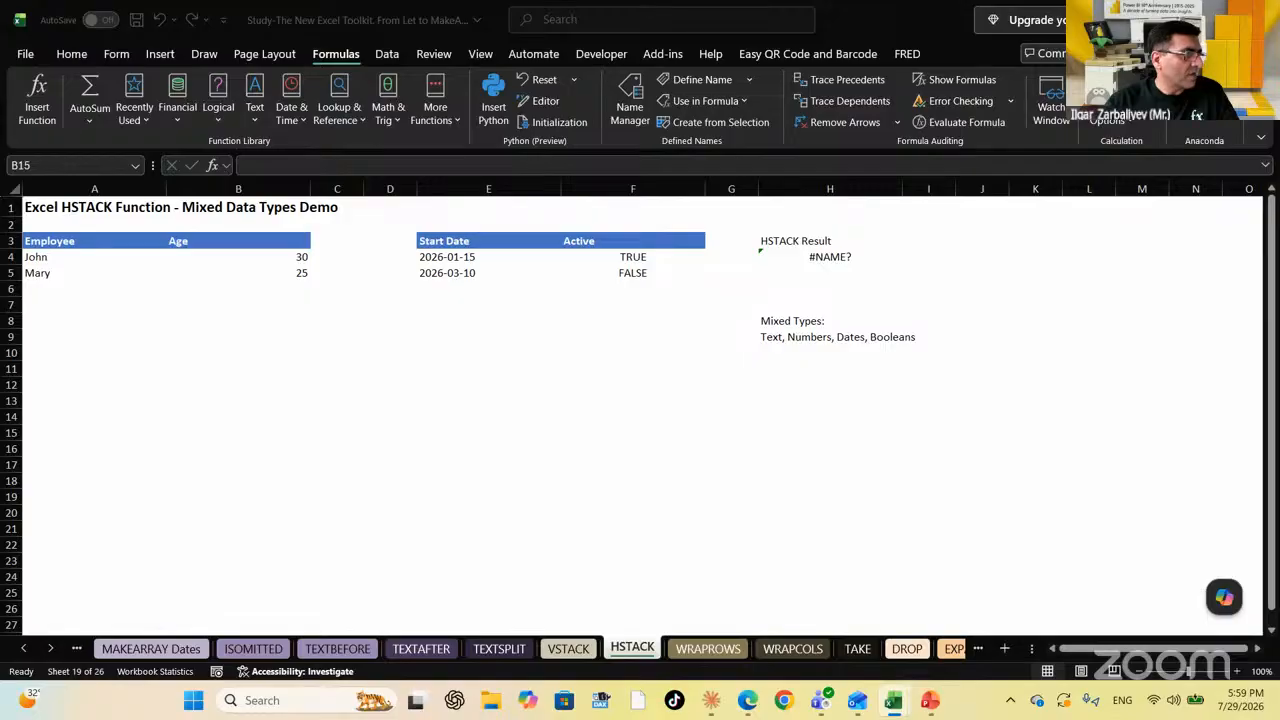
pyautogui.click(83, 369)
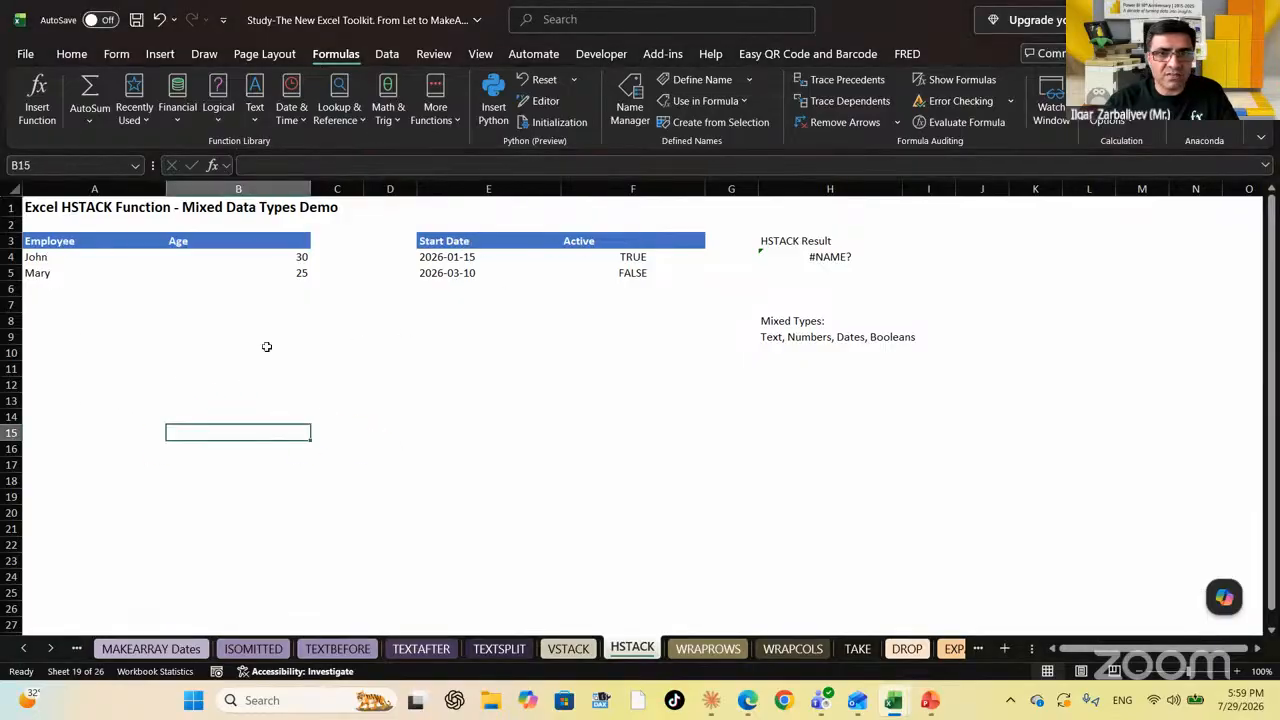
pyautogui.click(82, 369)
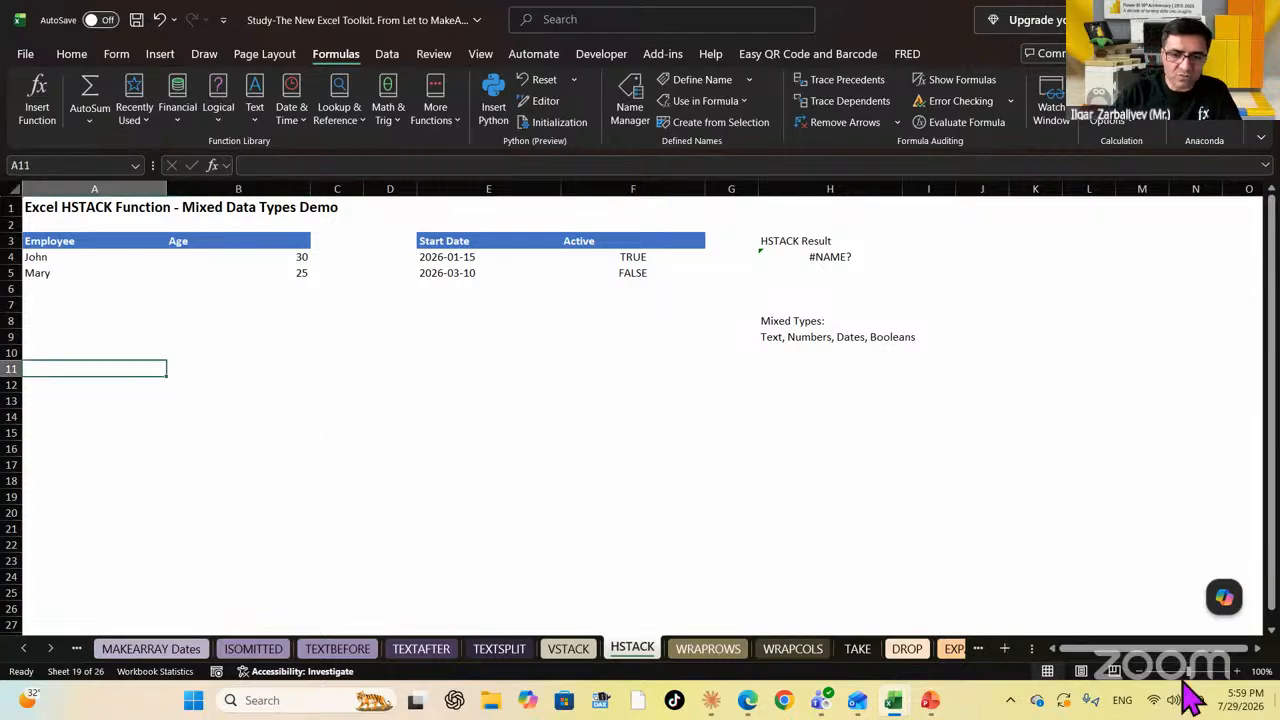
pyautogui.write('=hst')
pyautogui.press('Tab')
pyautogui.press('Up')
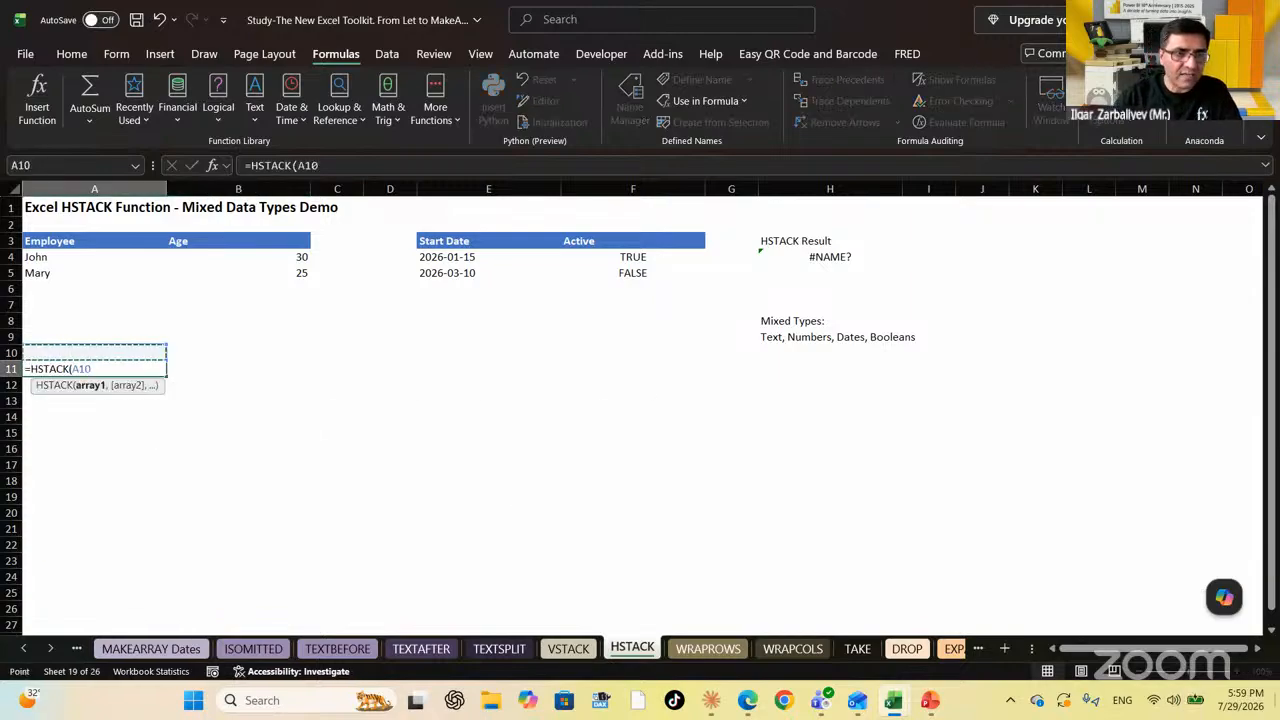
pyautogui.press('Up')
pyautogui.press('Up')
pyautogui.press('Up')
pyautogui.press('Up')
pyautogui.press('Up')
pyautogui.press('Up')
pyautogui.press('Up')
pyautogui.hotkey('shift', 'Right')
pyautogui.hotkey('shift', 'Down')
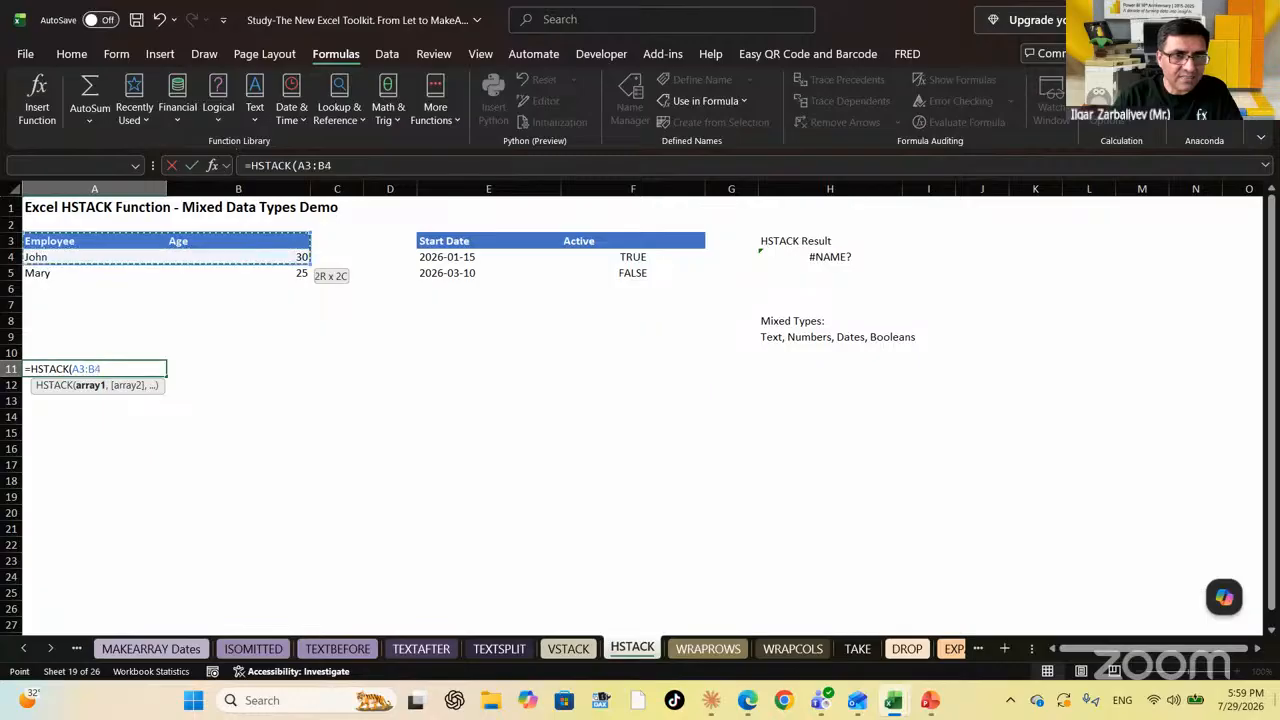
pyautogui.hotkey('shift', 'Down')
# Add the Start Date/Active range E3:F5 and commit =HSTACK(A3:B5,E3:F5)
pyautogui.write(',')
pyautogui.press('Right')
pyautogui.press('Right')
pyautogui.press('Right')
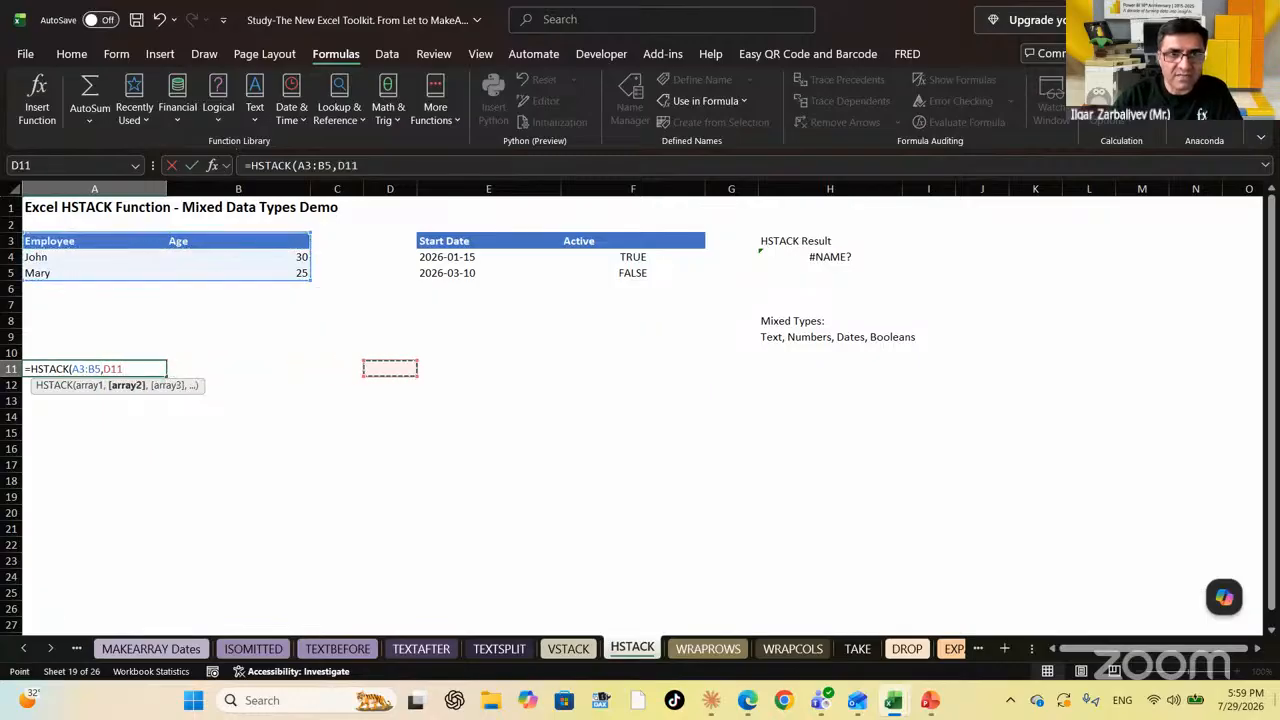
pyautogui.press('Up')
pyautogui.press('Up')
pyautogui.press('Up')
pyautogui.press('Up')
pyautogui.press('Up')
pyautogui.press('Up')
pyautogui.press('Up')
pyautogui.press('Up')
pyautogui.press('Right')
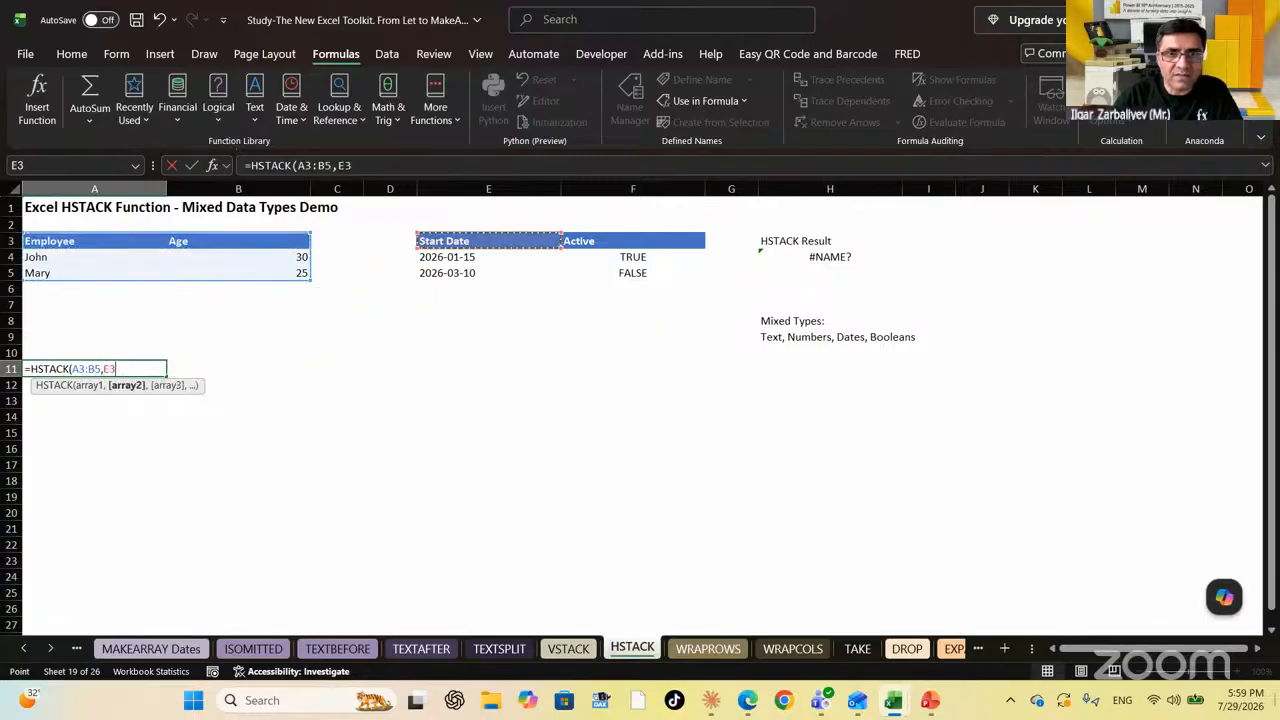
pyautogui.hotkey('shift', 'Right')
pyautogui.hotkey('shift', 'Down')
pyautogui.hotkey('shift', 'Down')
pyautogui.write(')')
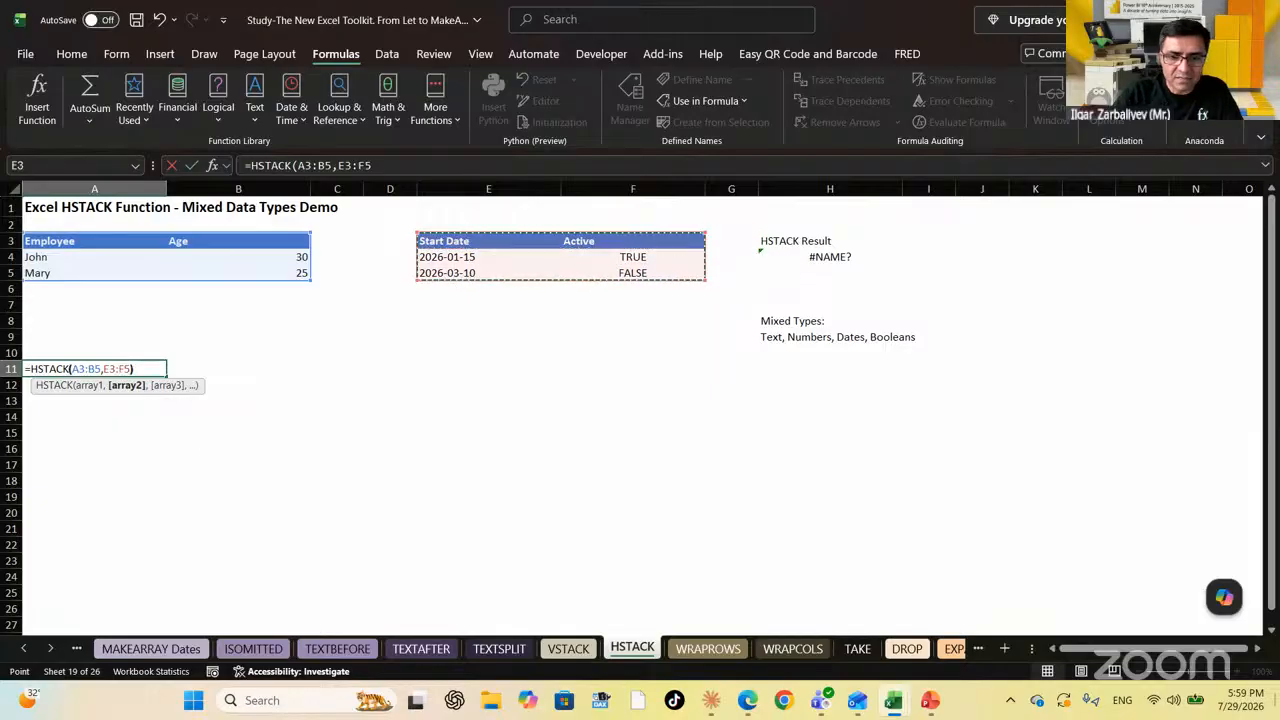
pyautogui.press('Return')
# Centre-align the result's Age column B11:B13, then move to the WRAPROWS sheet
pyautogui.press('Down')
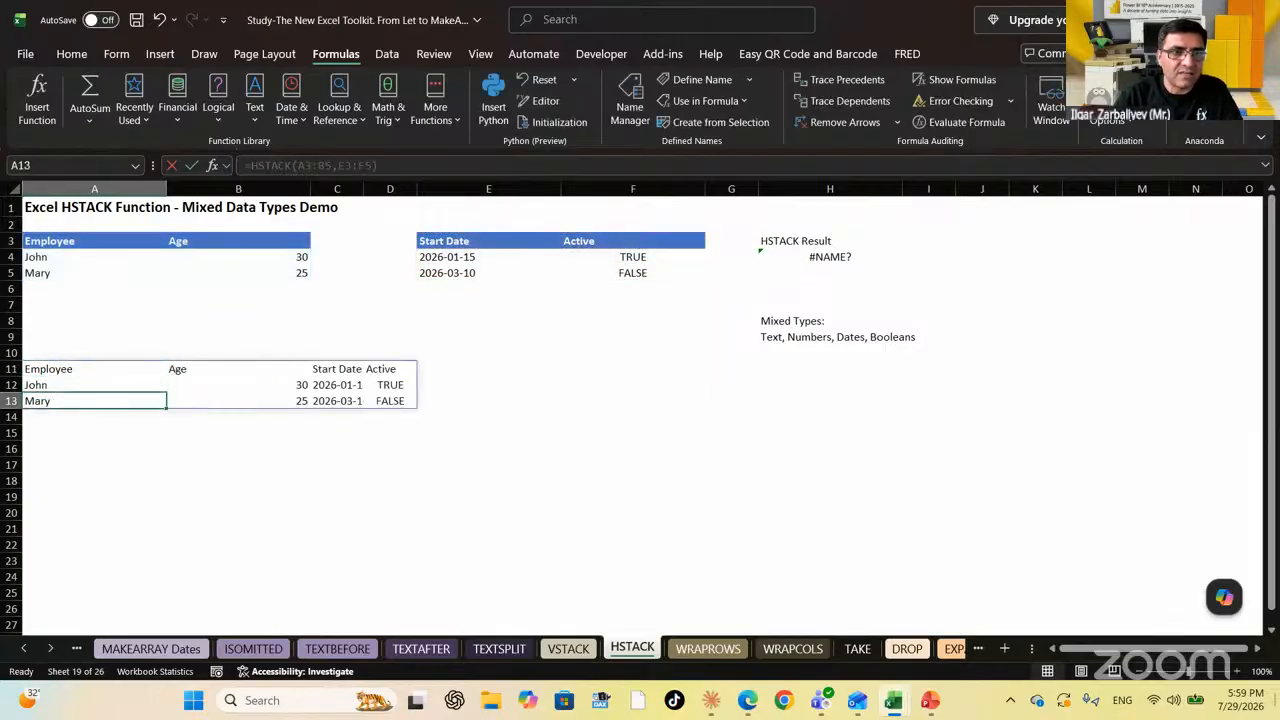
pyautogui.press('Up')
pyautogui.press('Up')
pyautogui.press('Right')
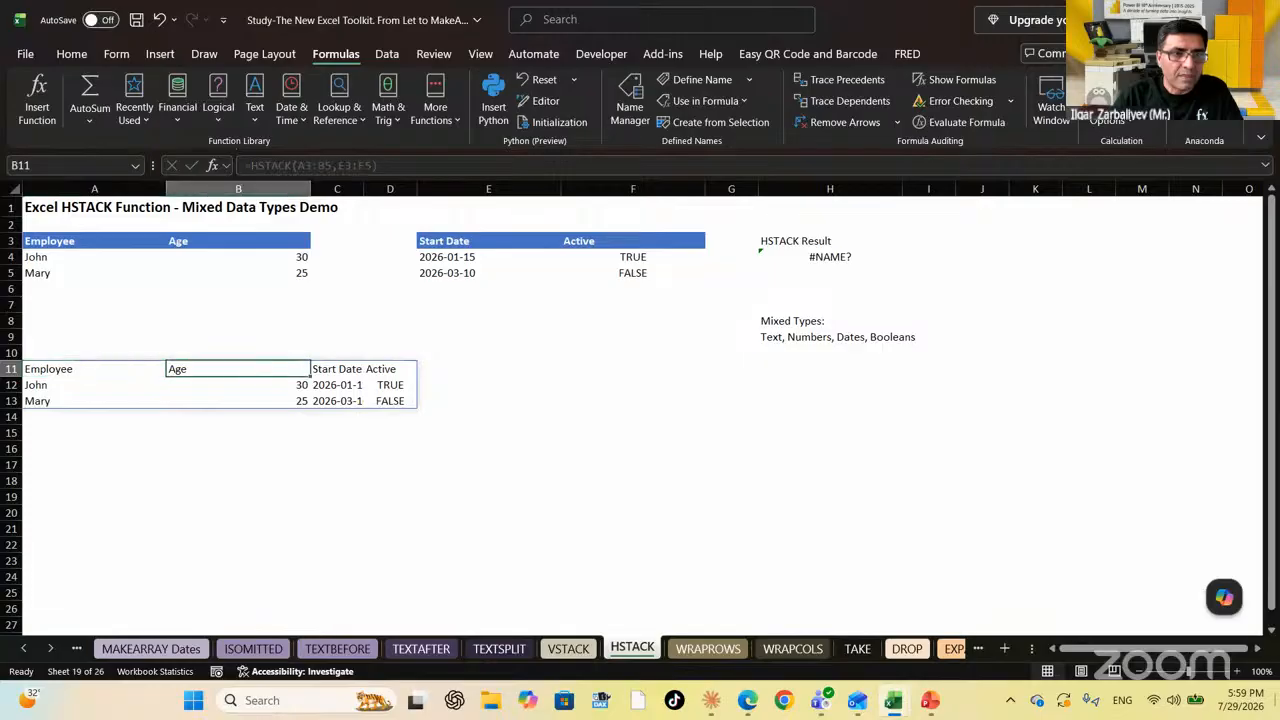
pyautogui.press('Down')
pyautogui.press('Up')
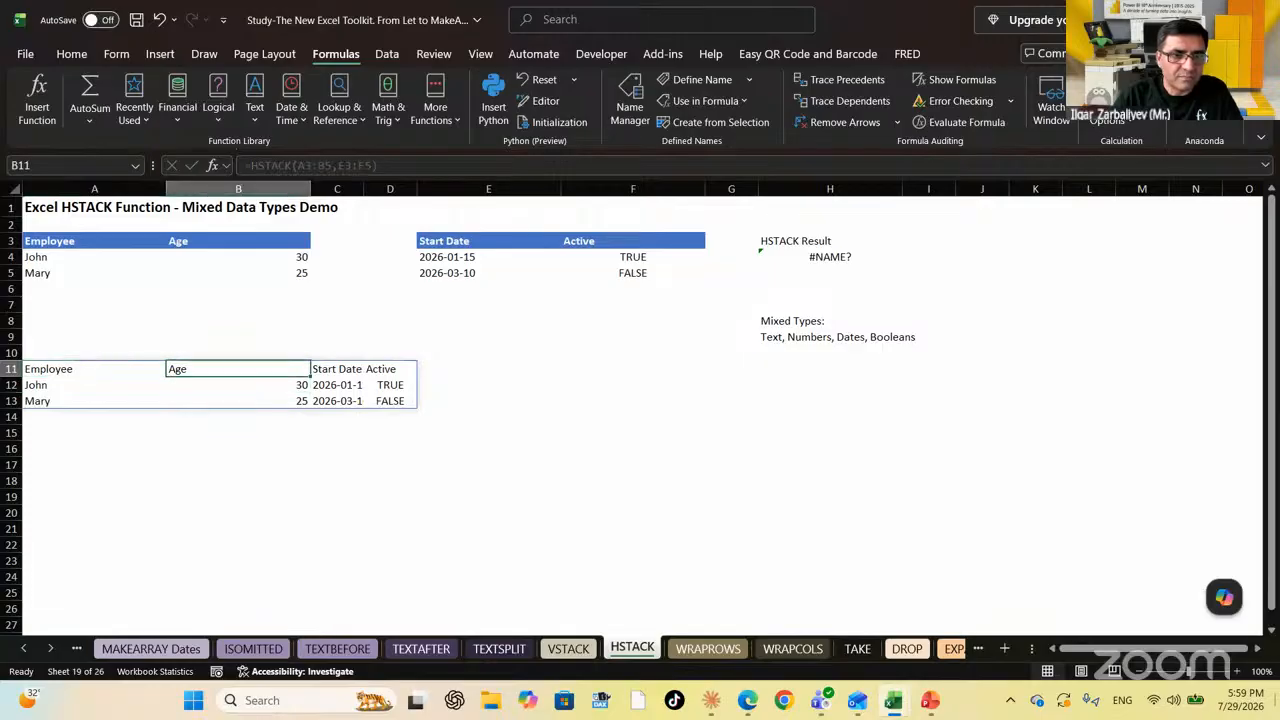
pyautogui.hotkey('shift', 'Down')
pyautogui.hotkey('shift', 'Down')
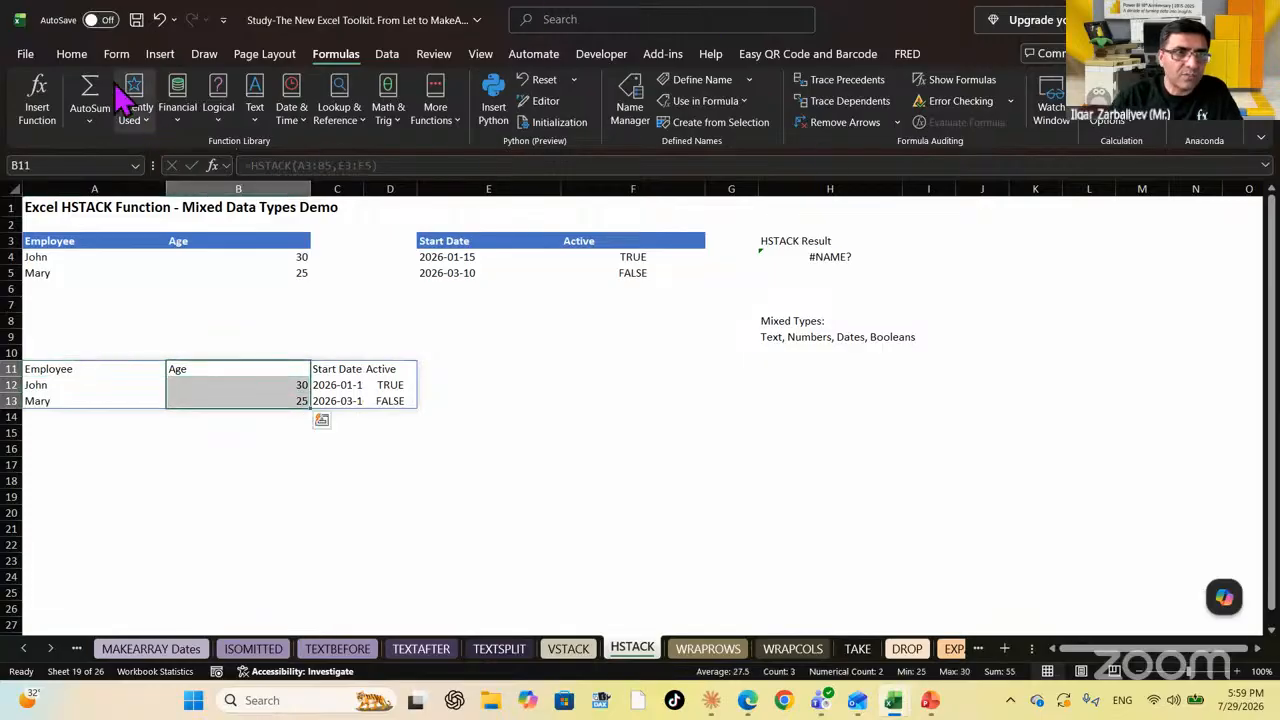
pyautogui.click(72, 54)
pyautogui.click(270, 100)
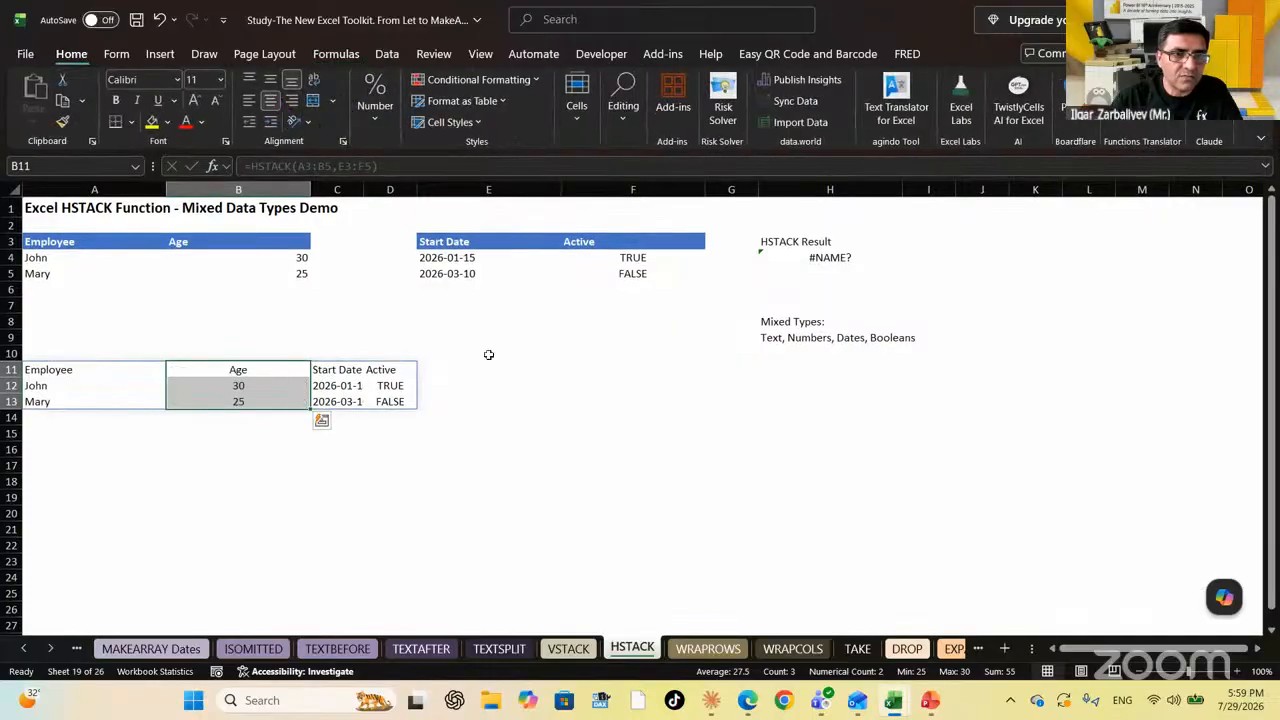
pyautogui.click(625, 433)
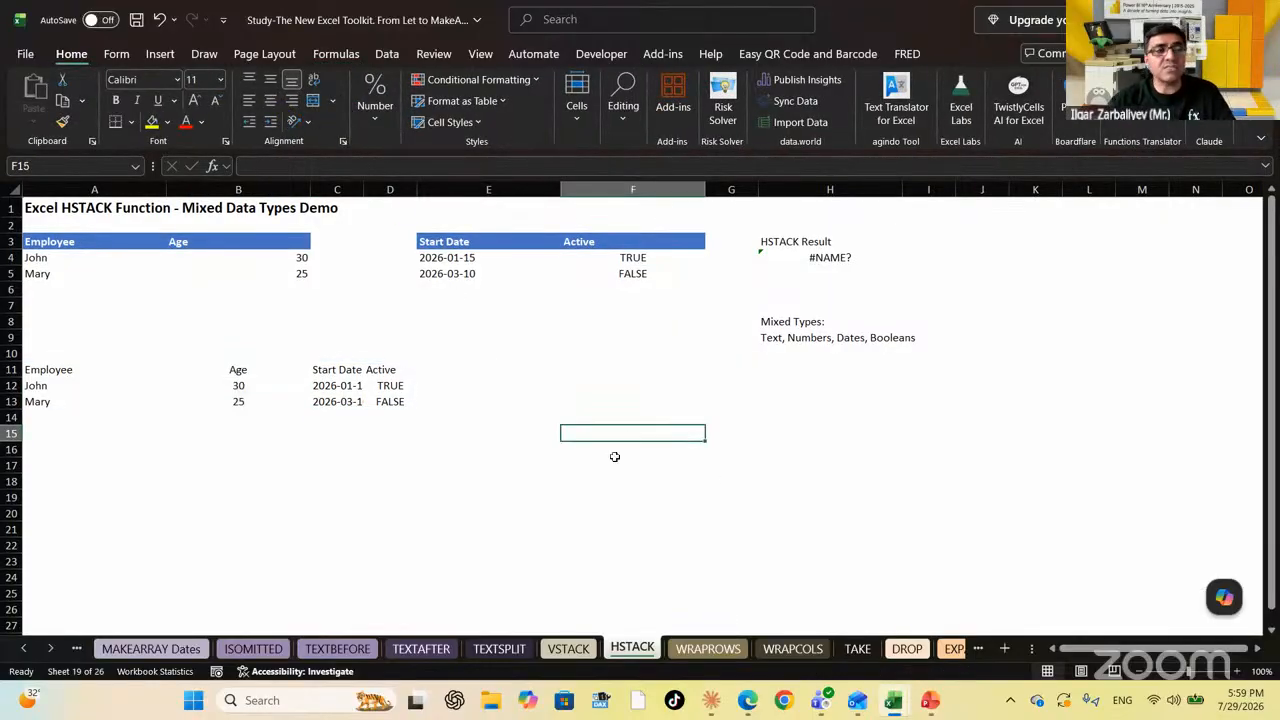
pyautogui.click(737, 655)
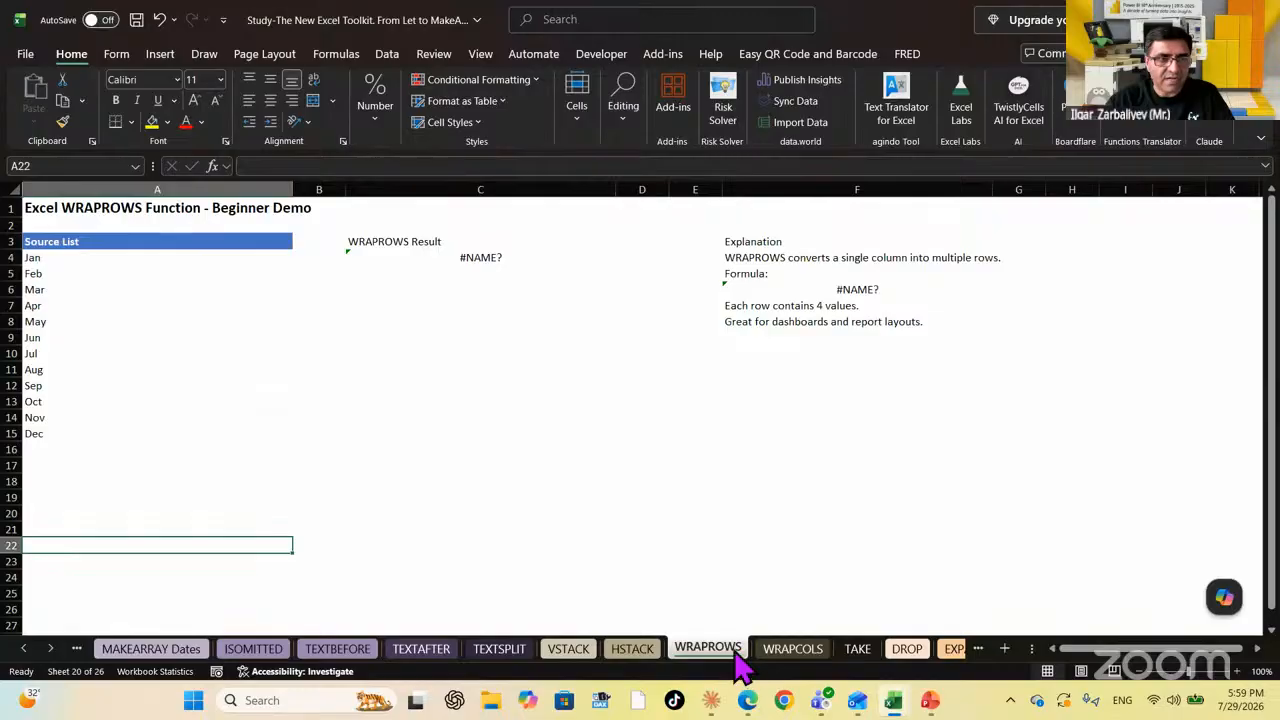
pyautogui.click(50, 649)
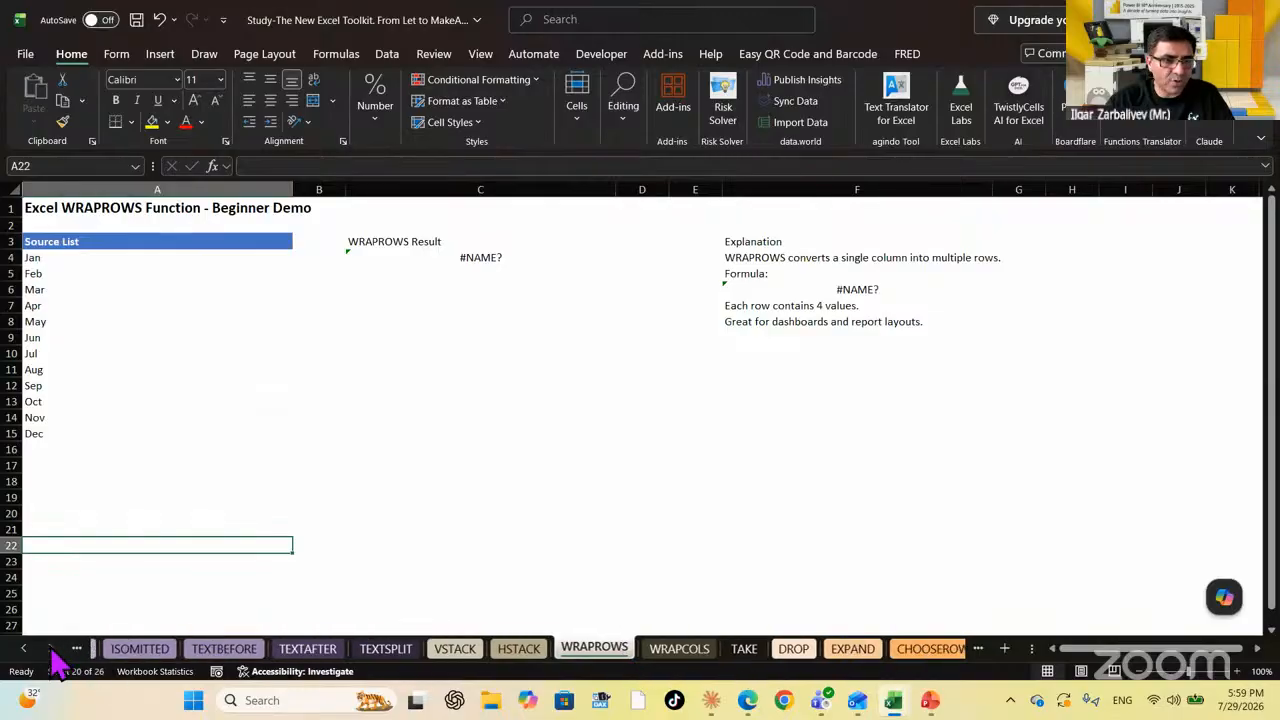
pyautogui.click(52, 650)
pyautogui.click(52, 650)
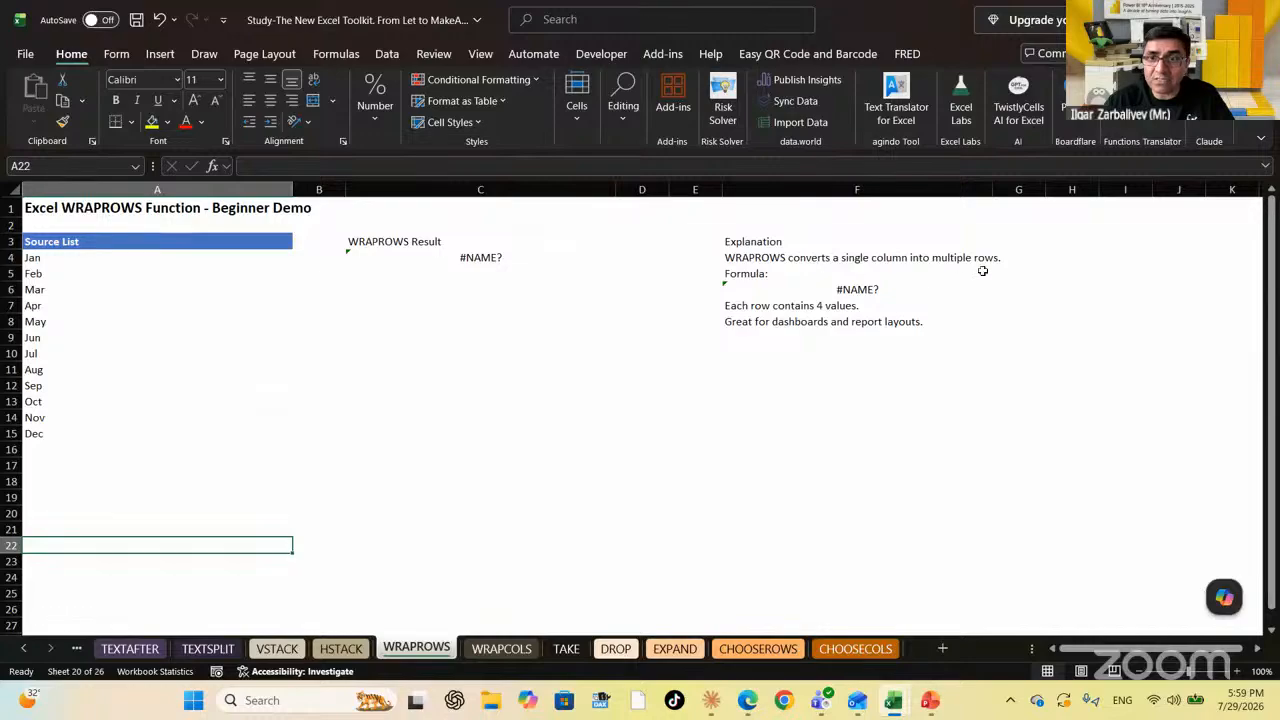
pyautogui.moveTo(54, 260); pyautogui.dragTo(68, 443)
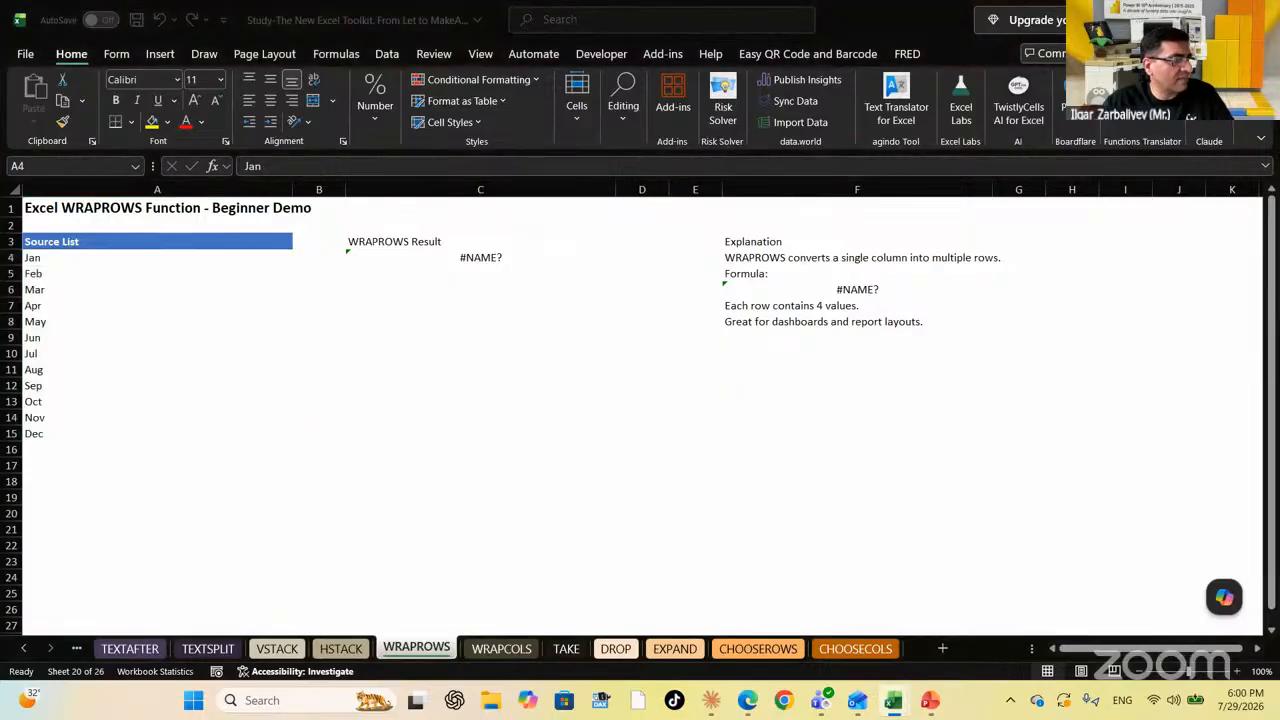
pyautogui.click(255, 487)
pyautogui.click(383, 493)
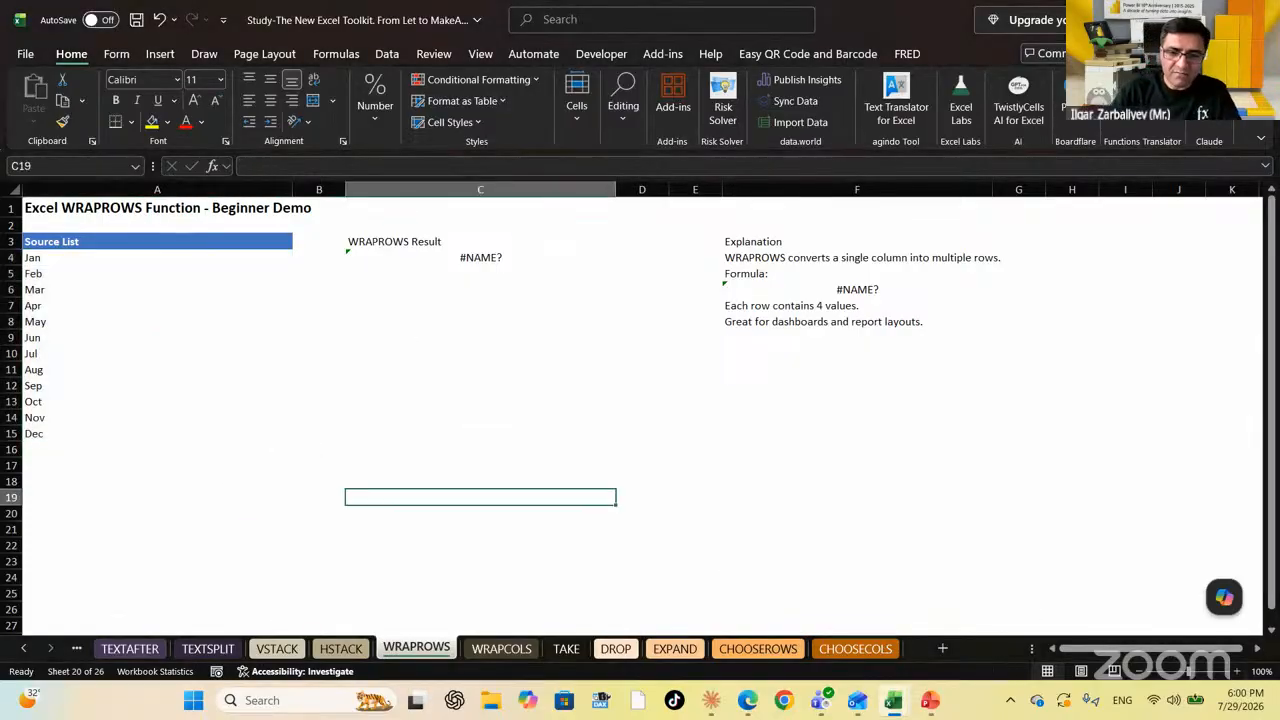
pyautogui.write('=TRANSPOSE(')
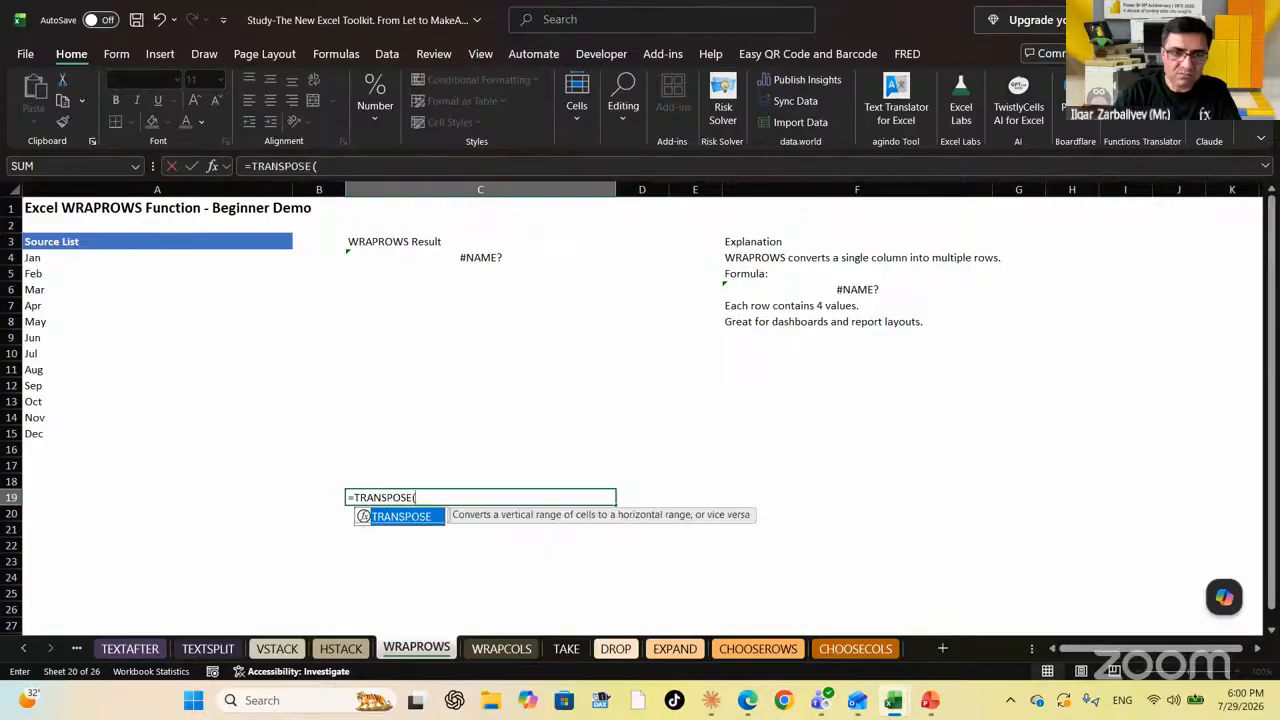
pyautogui.press('Left')
pyautogui.press('Left')
pyautogui.press('Up')
pyautogui.press('Up')
pyautogui.press('Up')
pyautogui.press('Up')
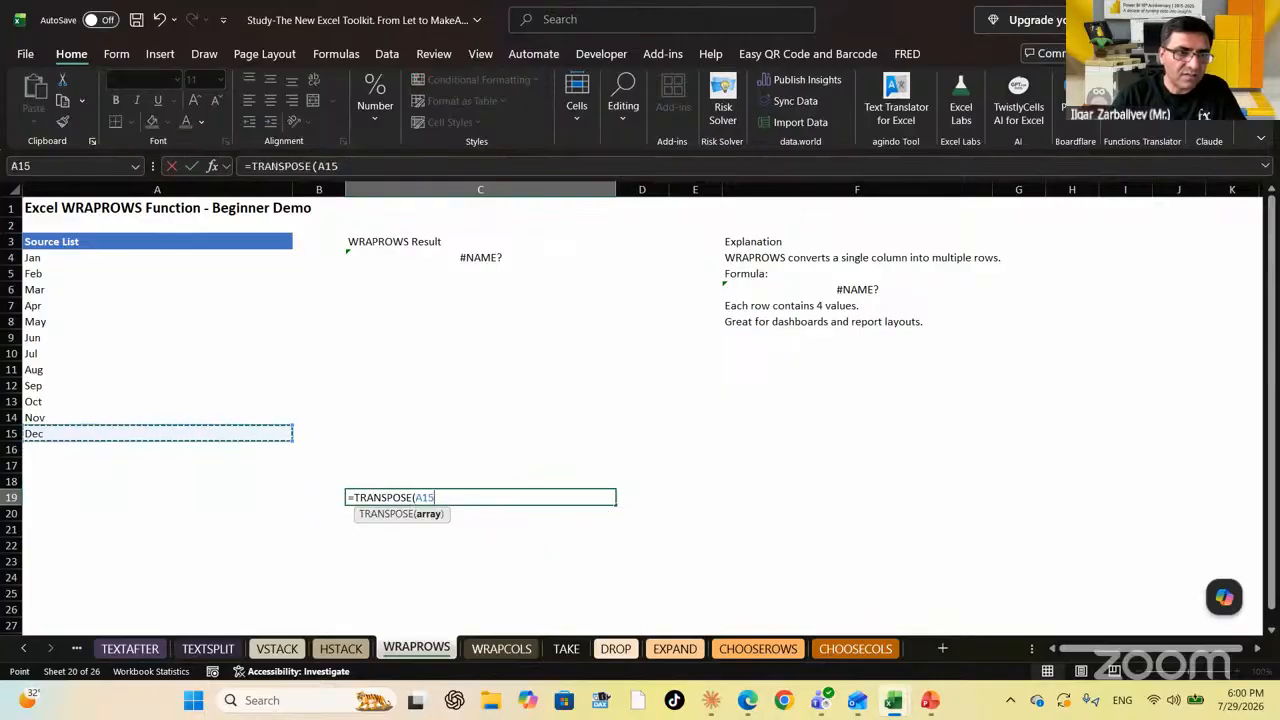
pyautogui.hotkey('shift', 'Up')
pyautogui.hotkey('shift', 'Up')
pyautogui.hotkey('shift', 'Up')
pyautogui.hotkey('shift', 'Up')
pyautogui.hotkey('shift', 'Up')
pyautogui.hotkey('shift', 'Up')
pyautogui.hotkey('shift', 'Up')
pyautogui.hotkey('shift', 'Up')
pyautogui.hotkey('shift', 'Up')
pyautogui.hotkey('shift', 'Up')
pyautogui.hotkey('shift', 'Up')
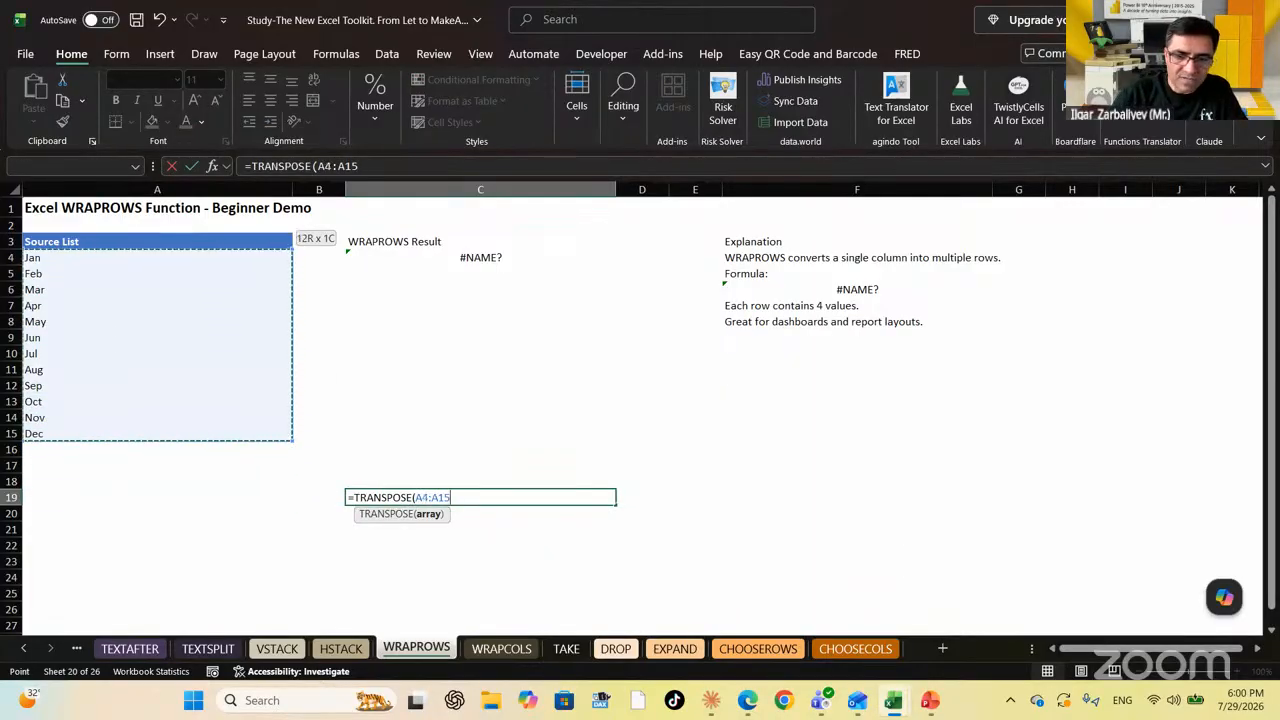
pyautogui.write(')')
pyautogui.press('Return')
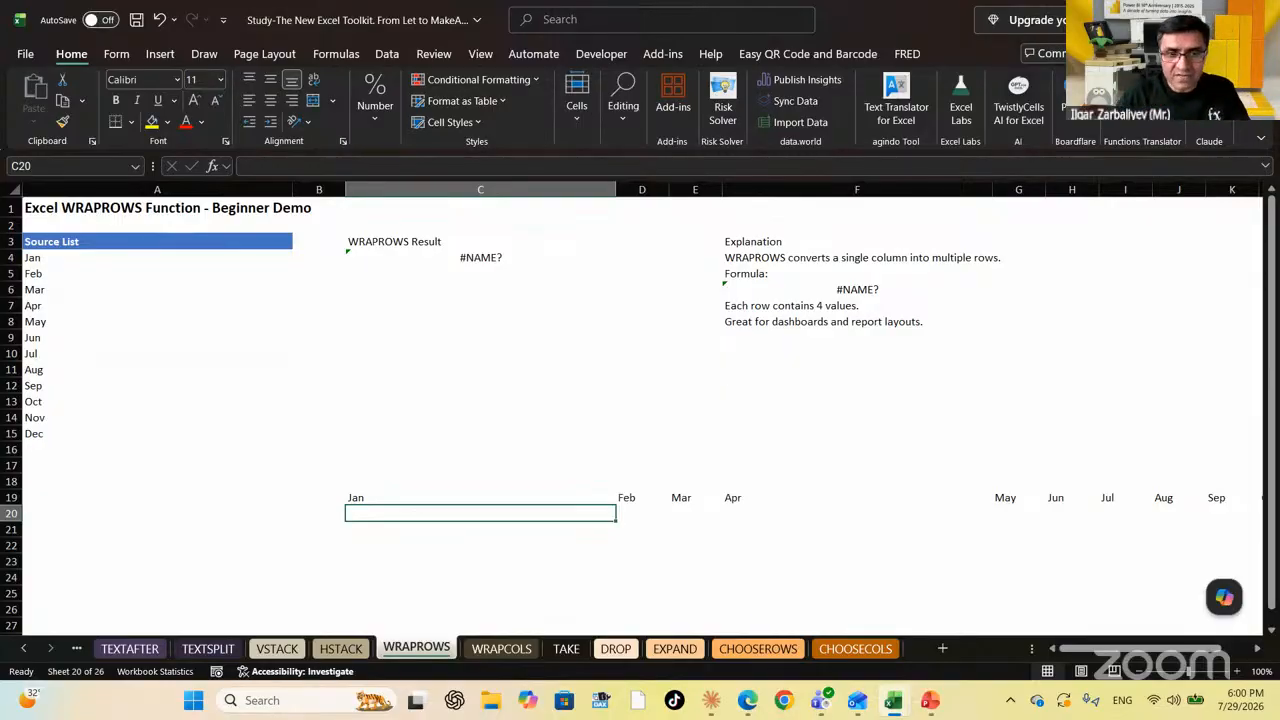
pyautogui.click(480, 497)
pyautogui.press('Delete')
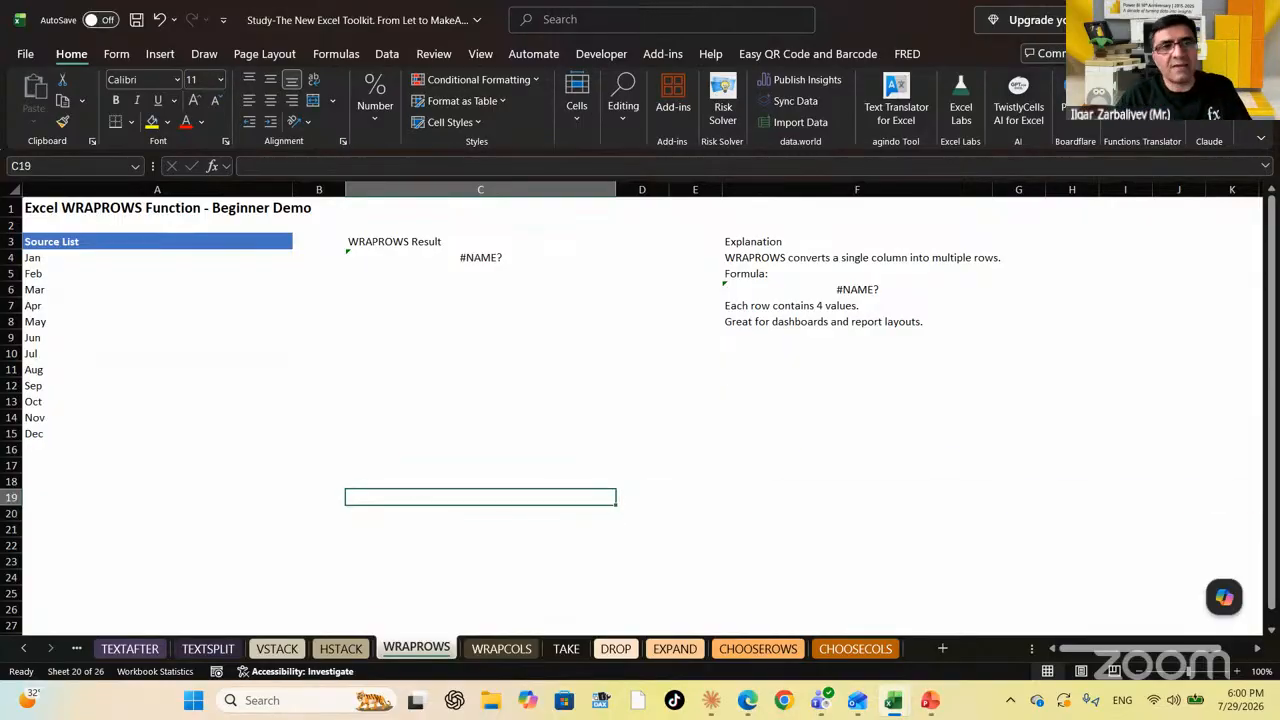
# In A19 enter =WRAPROWS(A4:A15,3) to wrap the months three per row
pyautogui.click(157, 497)
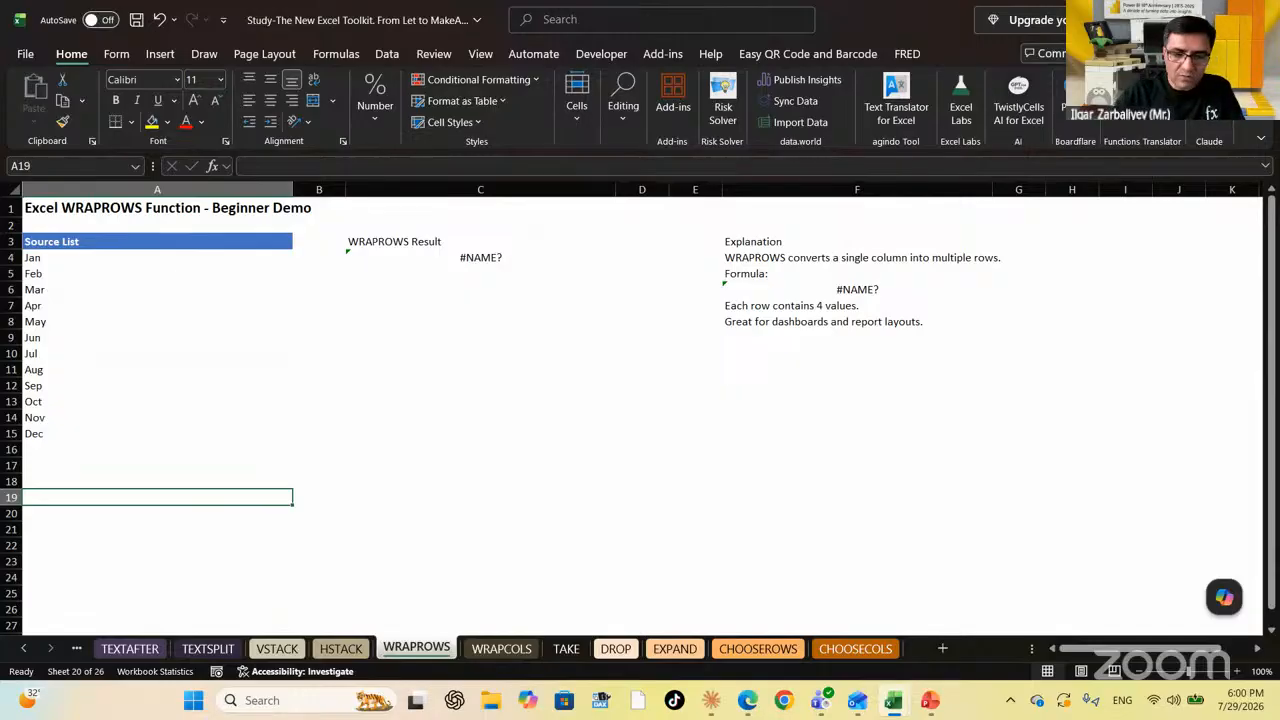
pyautogui.write('=wra')
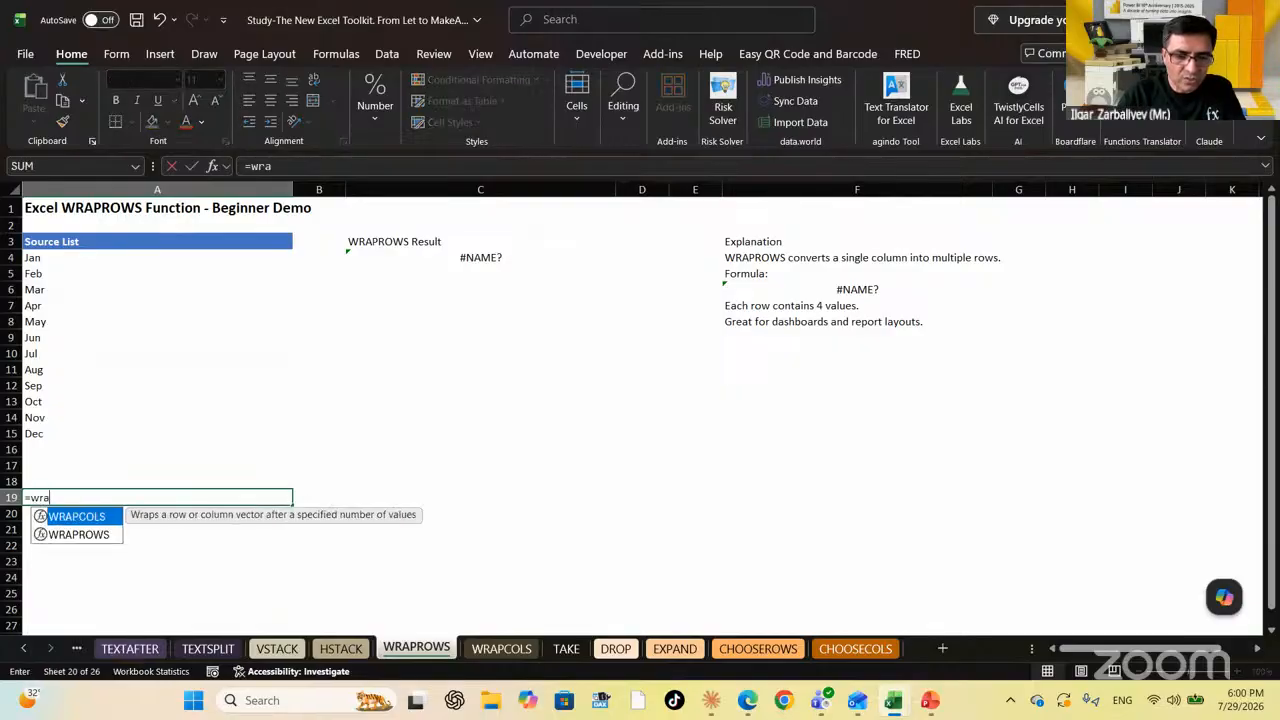
pyautogui.write('p')
pyautogui.press('Down')
pyautogui.press('Tab')
pyautogui.press('Up')
pyautogui.press('Up')
pyautogui.press('Up')
pyautogui.press('Up')
pyautogui.press('Up')
pyautogui.press('Up')
pyautogui.press('Up')
pyautogui.press('Up')
pyautogui.press('Up')
pyautogui.press('Up')
pyautogui.press('Up')
pyautogui.press('Up')
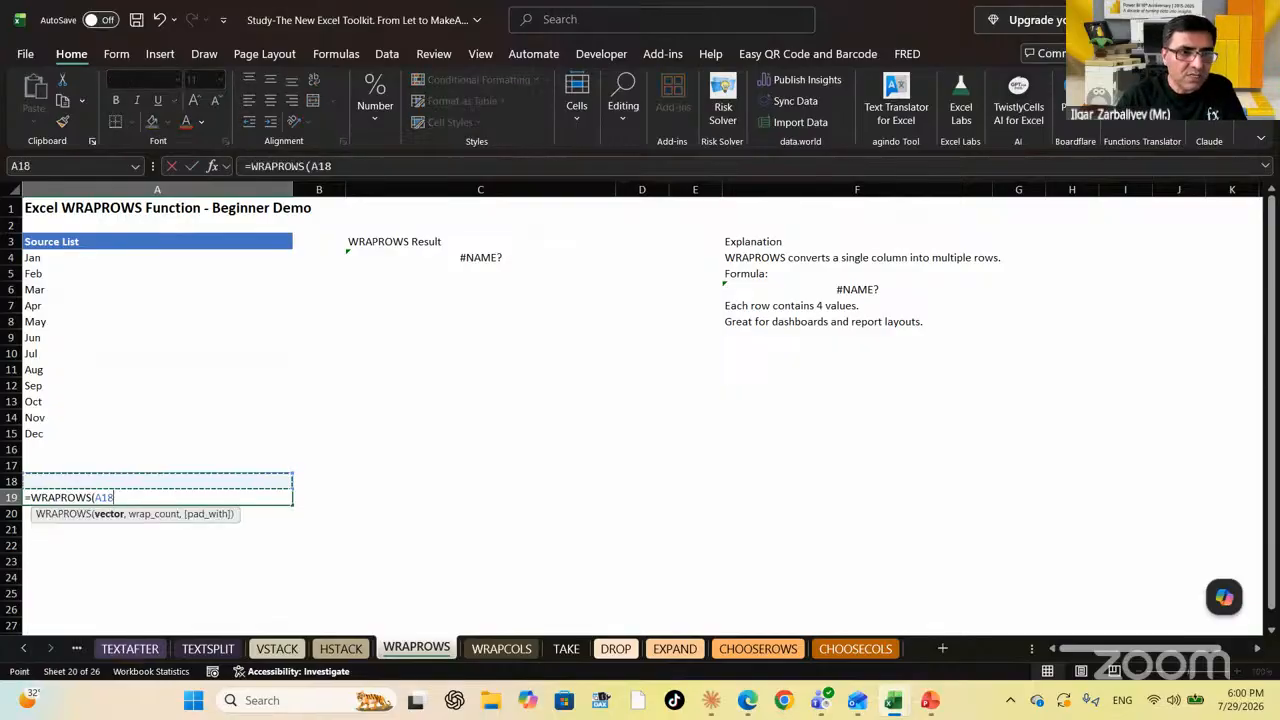
pyautogui.press('Up')
pyautogui.press('Up')
pyautogui.press('Up')
pyautogui.hotkey('shift', 'Down')
pyautogui.hotkey('shift', 'Down')
pyautogui.hotkey('shift', 'Down')
pyautogui.hotkey('shift', 'Down')
pyautogui.hotkey('shift', 'Down')
pyautogui.hotkey('shift', 'Down')
pyautogui.hotkey('shift', 'Down')
pyautogui.hotkey('shift', 'Down')
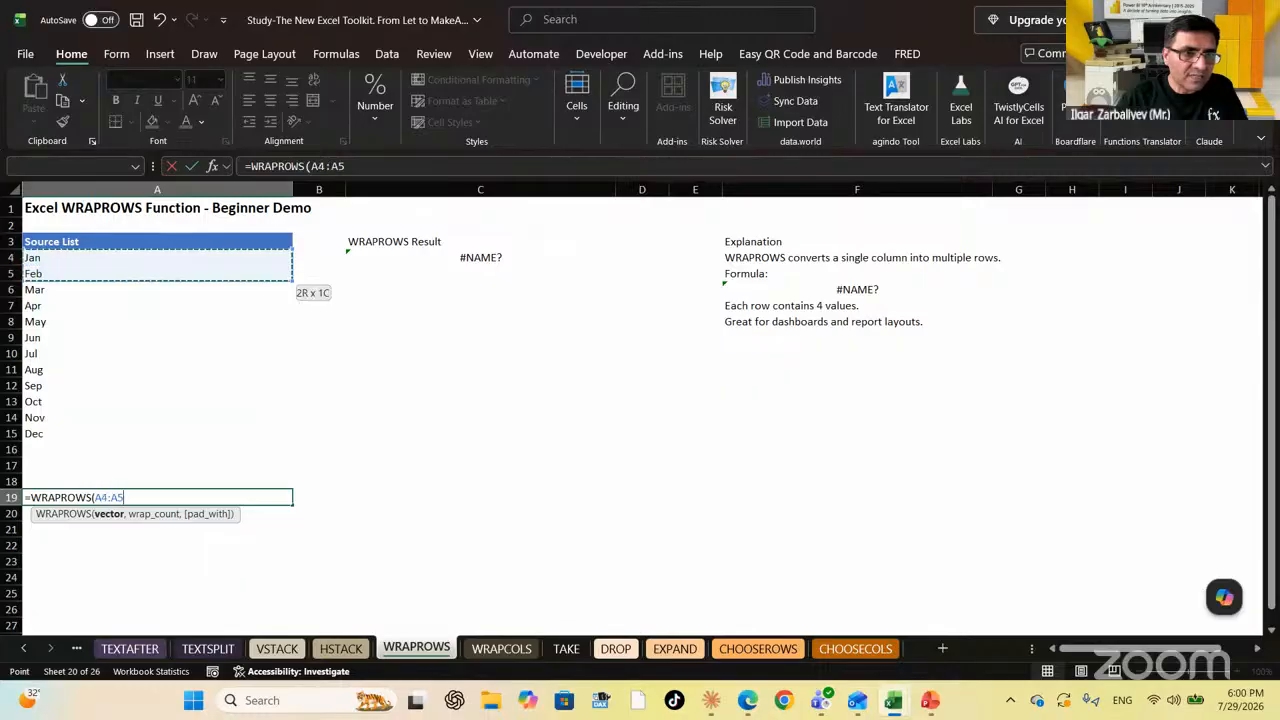
pyautogui.hotkey('shift', 'Down')
pyautogui.hotkey('shift', 'Down')
pyautogui.hotkey('shift', 'Down')
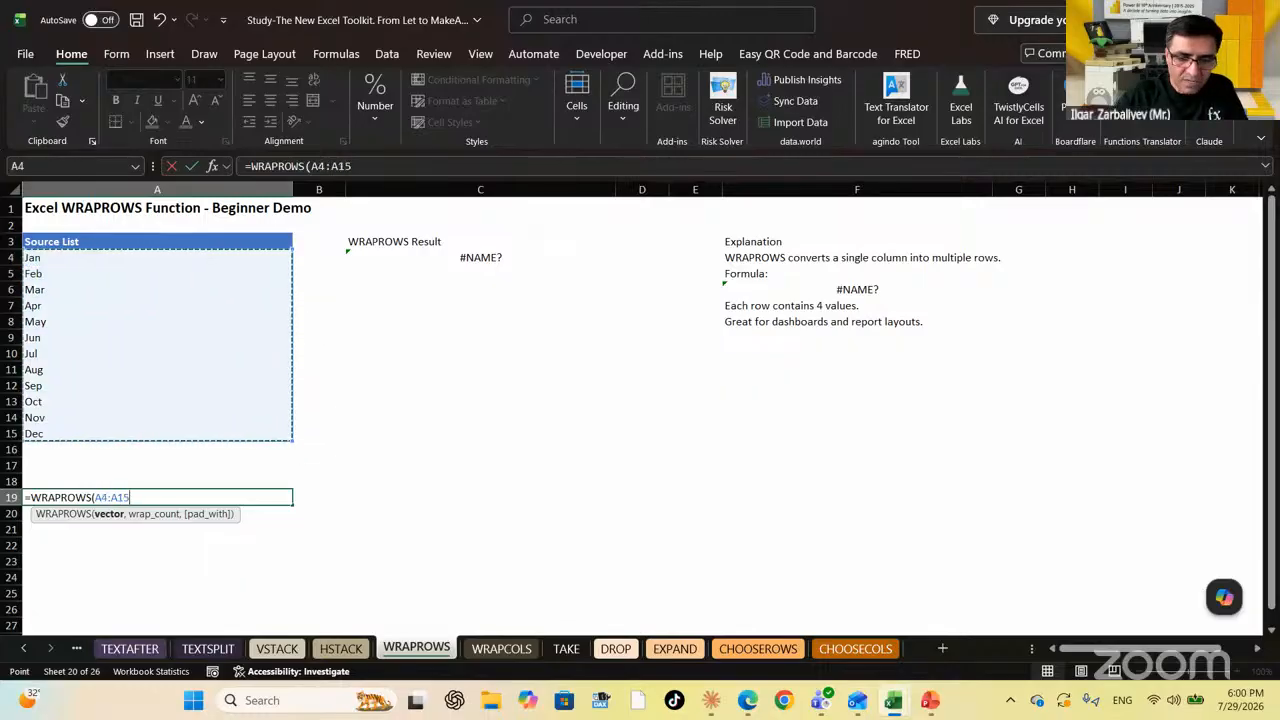
pyautogui.write(',')
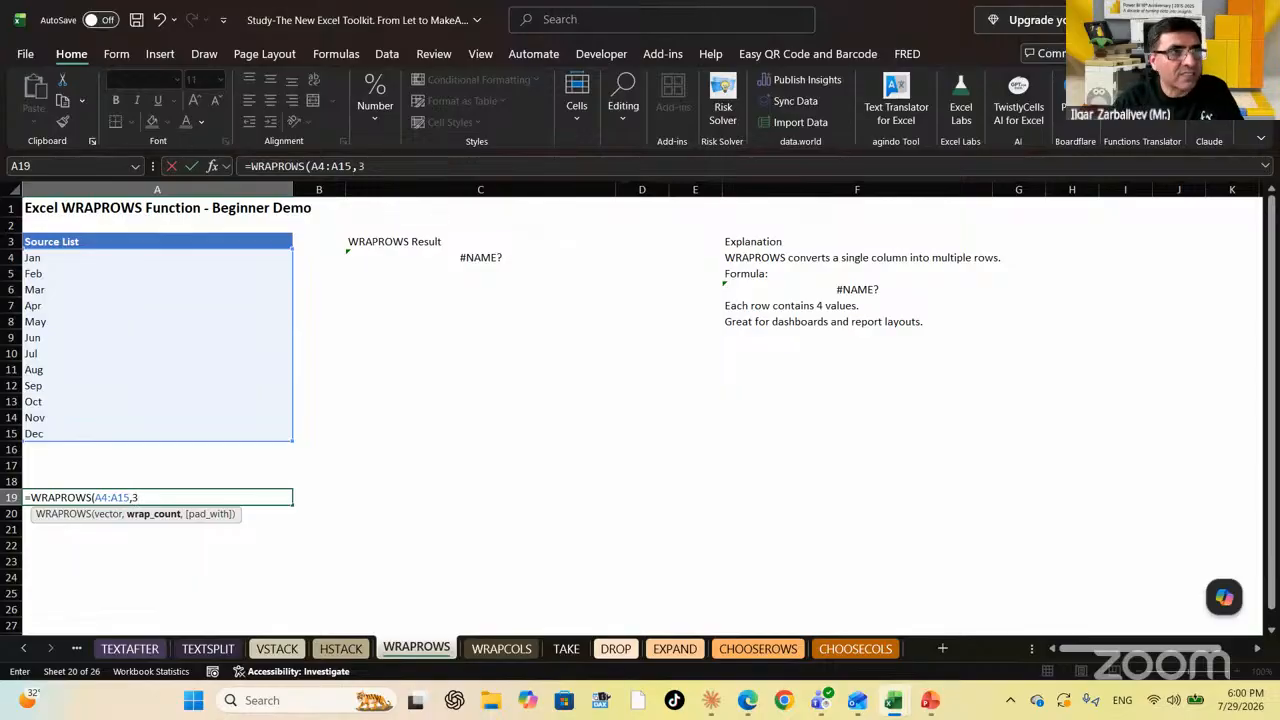
pyautogui.write('3')
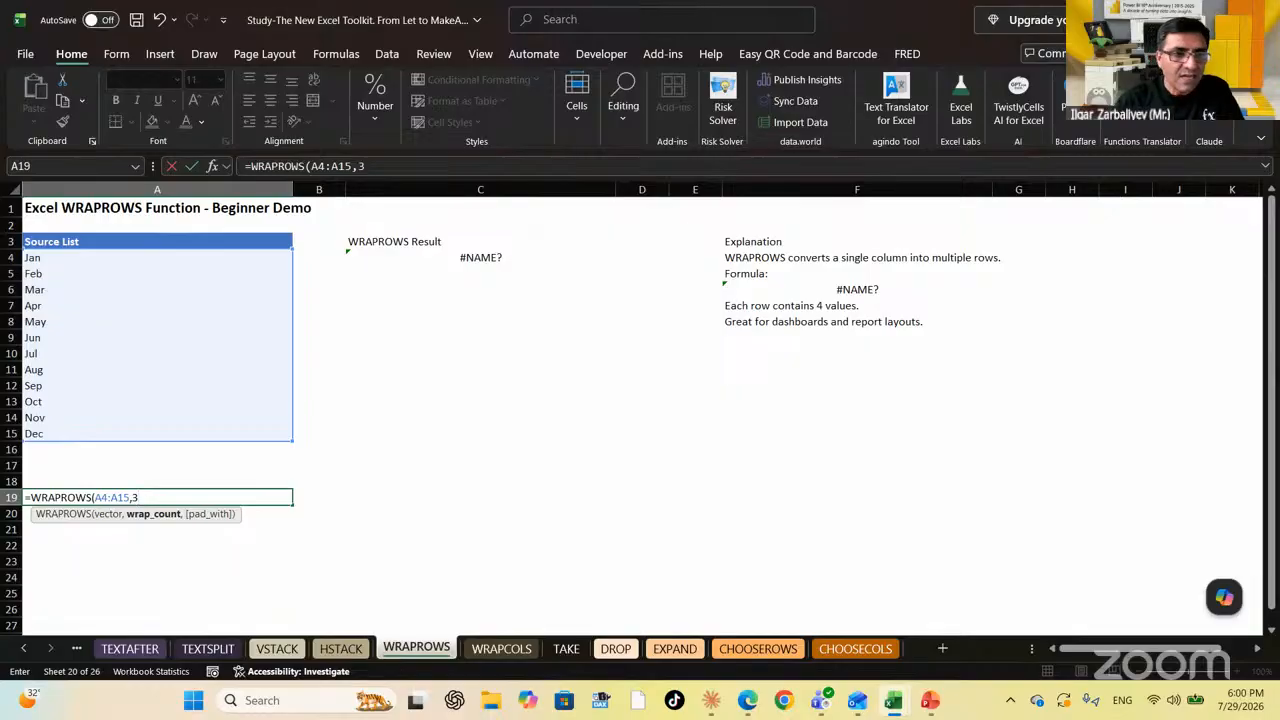
pyautogui.write(')')
pyautogui.press('Return')
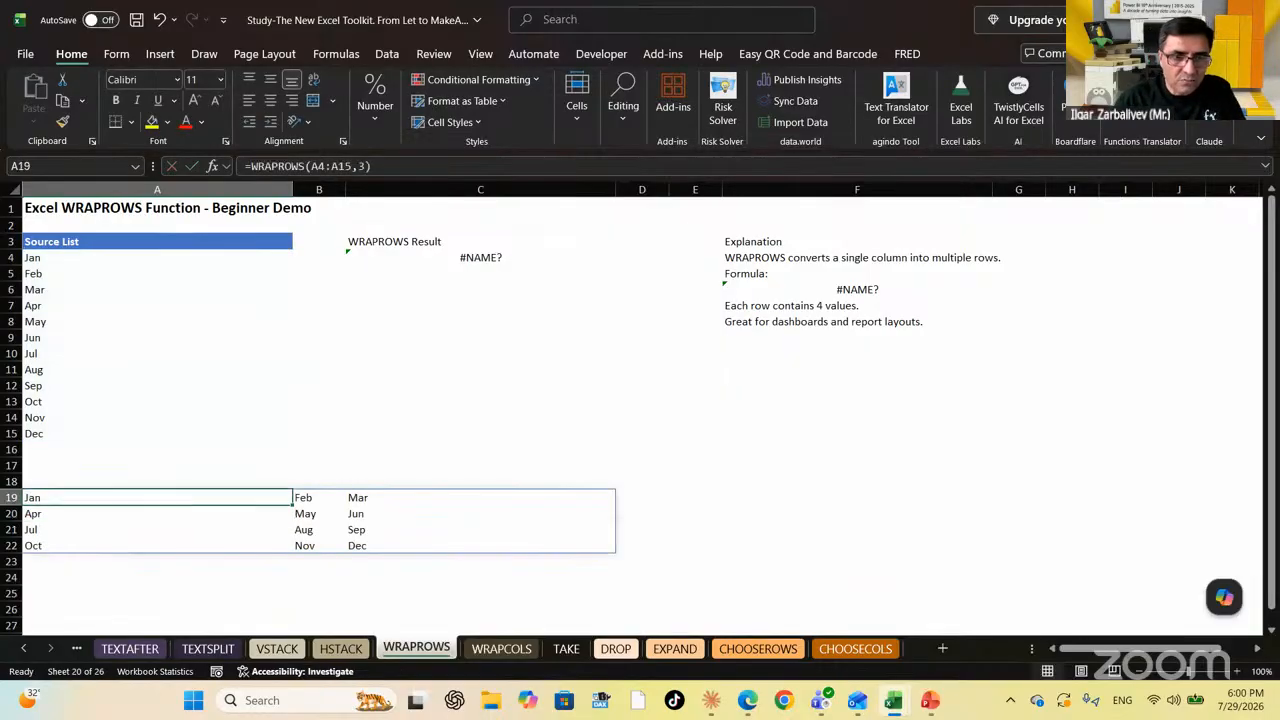
pyautogui.press('Down')
pyautogui.press('Down')
pyautogui.press('Up')
pyautogui.press('Up')
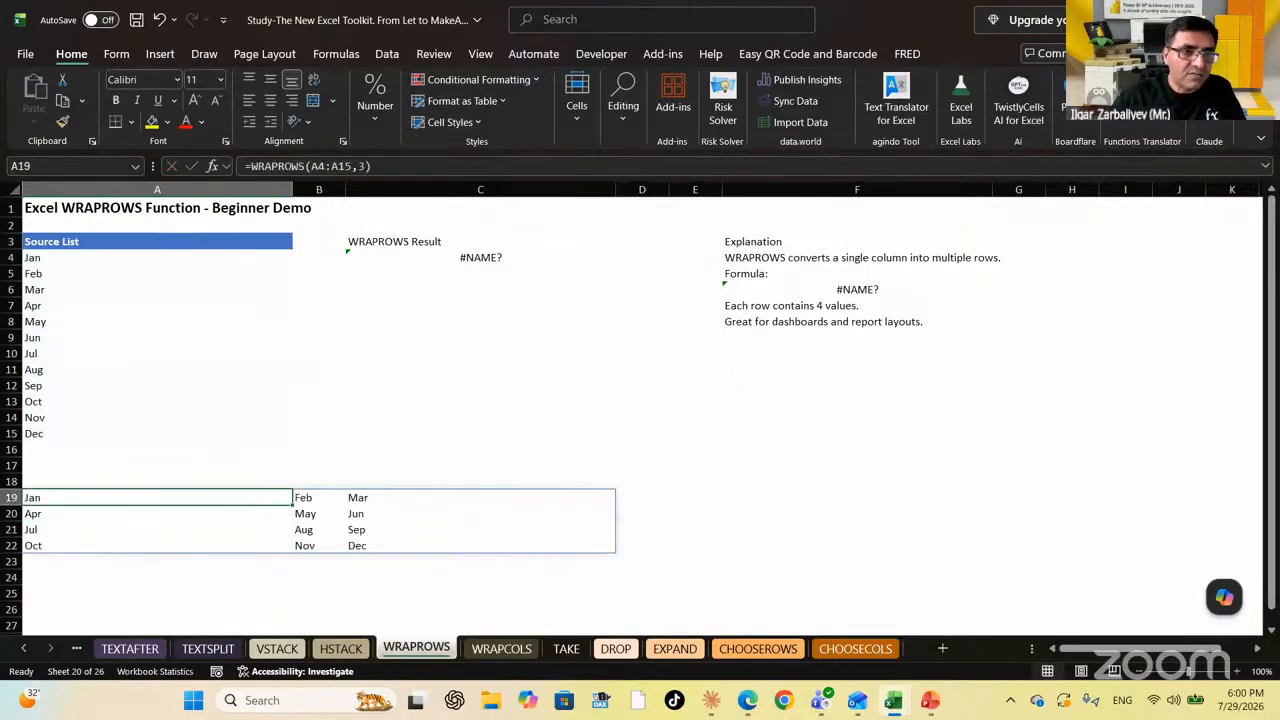
# Change the wrap count to 5 and check the #N/A padding cells in row 21
pyautogui.press('F2')
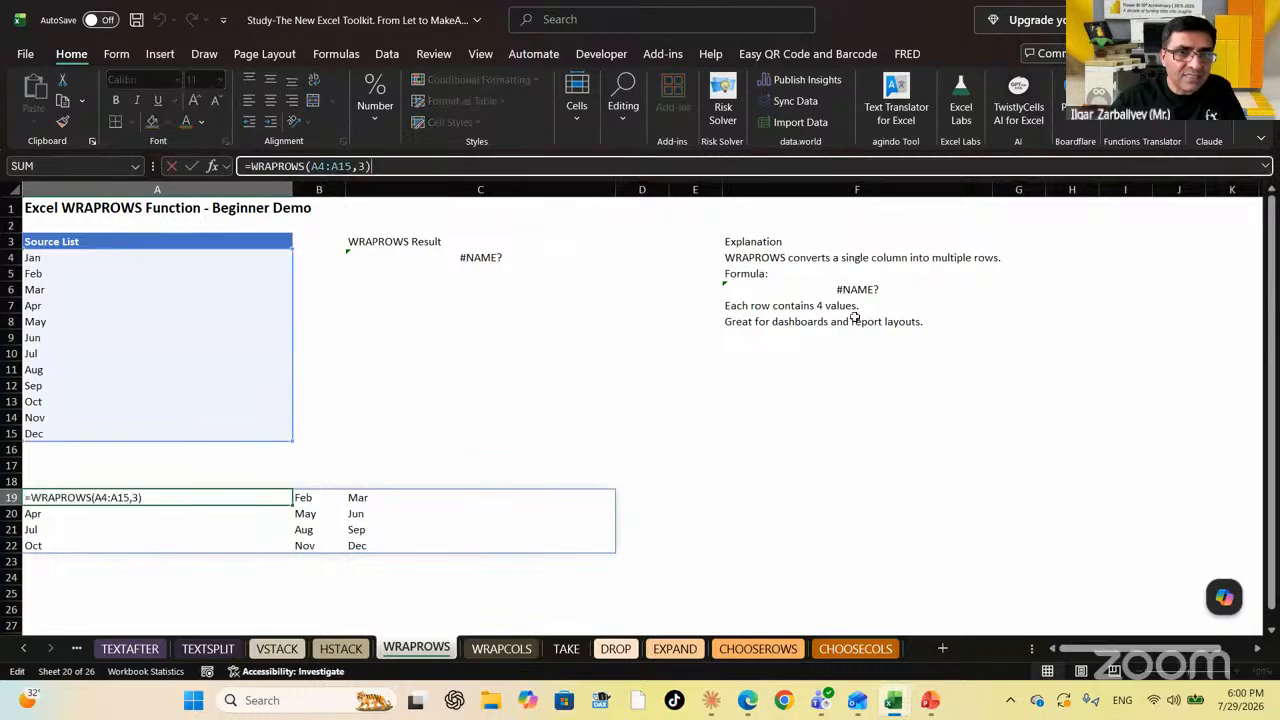
pyautogui.press('Left')
pyautogui.press('BackSpace')
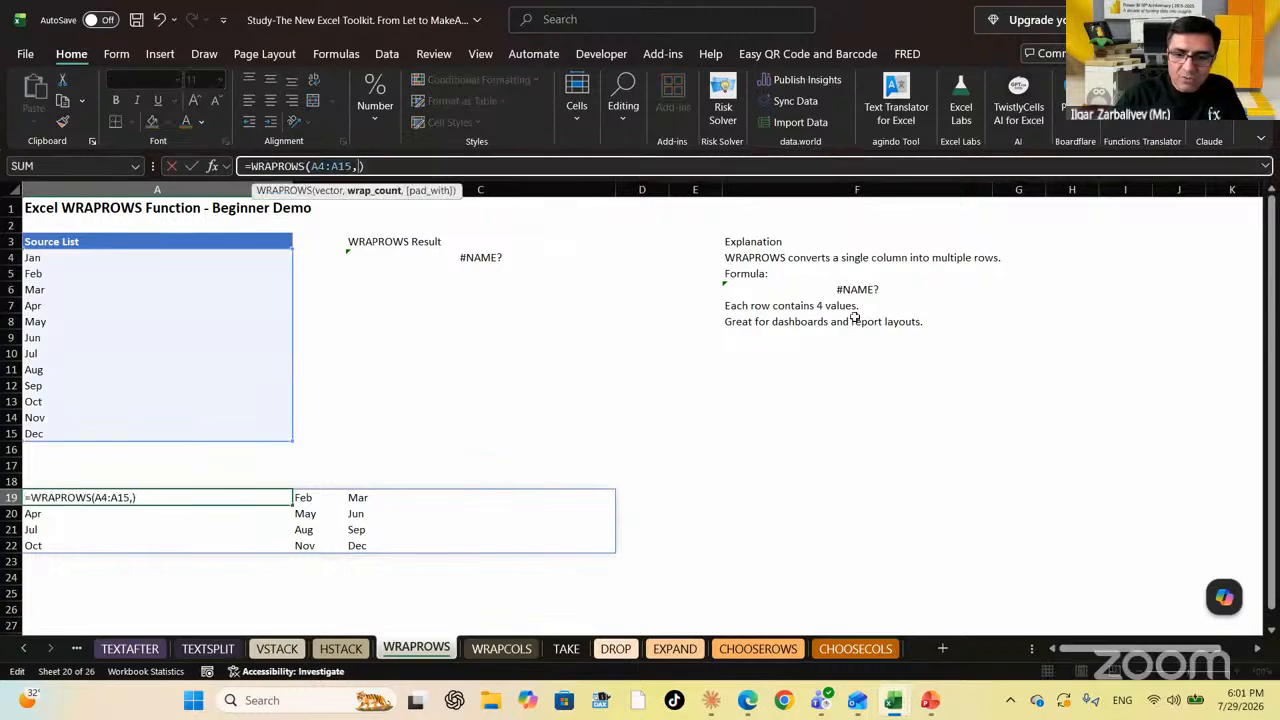
pyautogui.write('5')
pyautogui.press('Return')
pyautogui.press('Up')
pyautogui.press('Right')
pyautogui.press('Down')
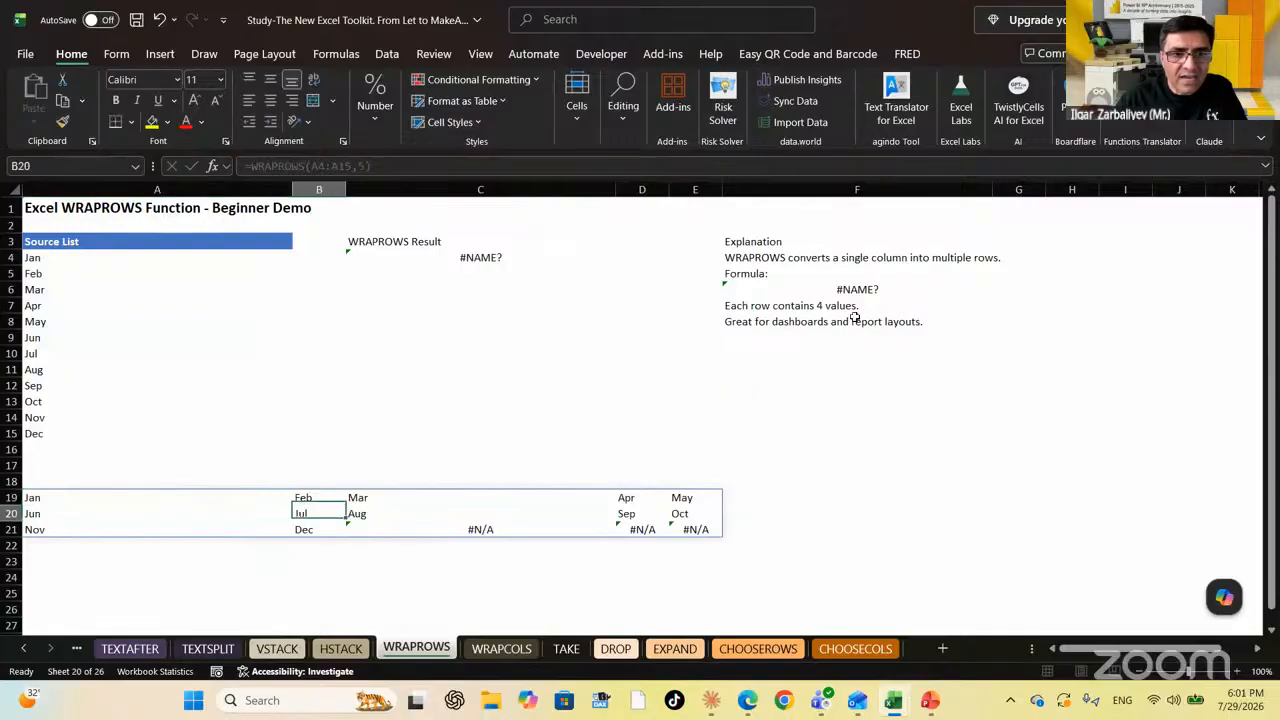
pyautogui.press('Down')
pyautogui.press('Right')
pyautogui.press('Right')
pyautogui.press('Right')
pyautogui.press('Left')
pyautogui.press('Left')
pyautogui.press('Left')
pyautogui.press('Left')
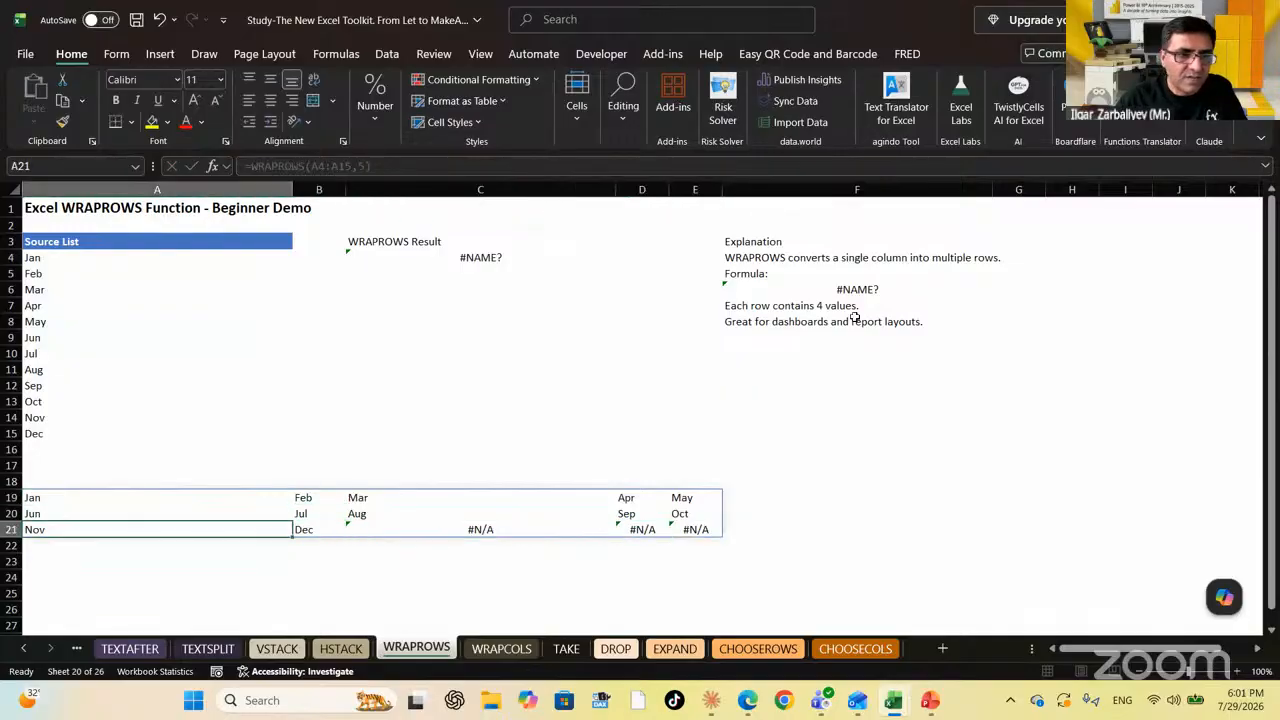
pyautogui.press('Up')
pyautogui.press('Up')
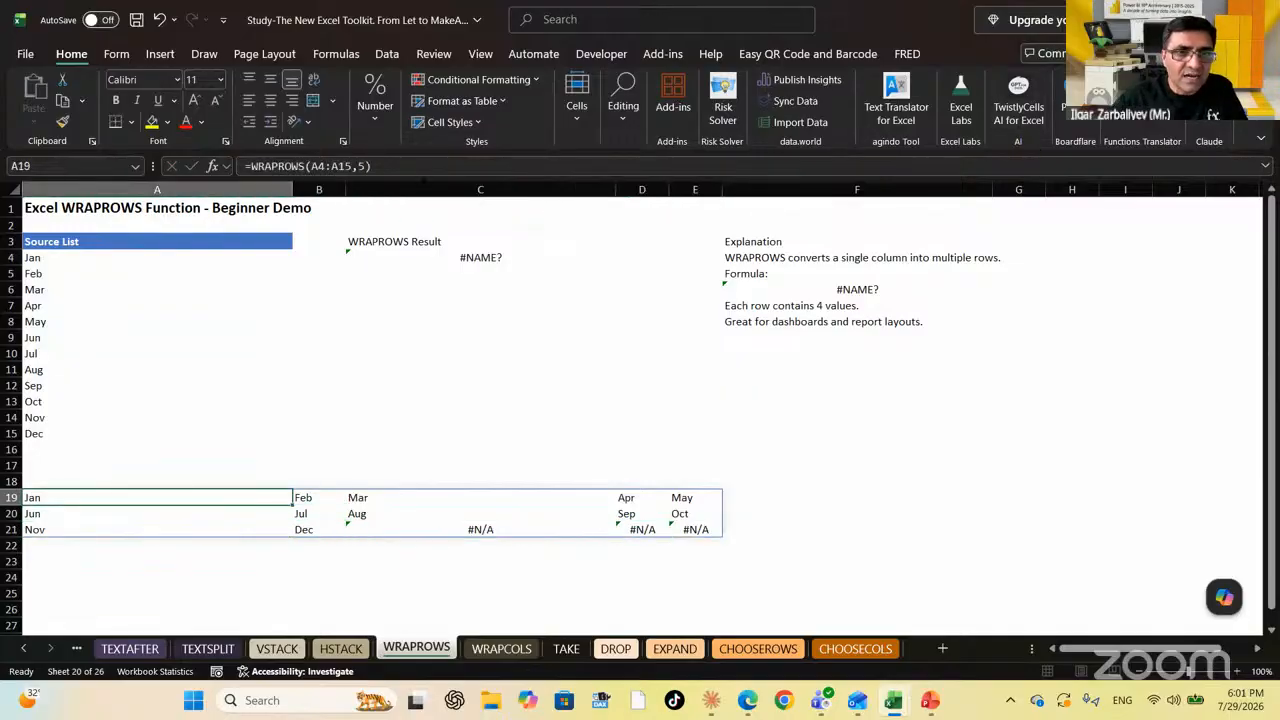
# Add empty-text padding, =WRAPROWS(A4:A15,5,""), so the leftover cells show blank
pyautogui.click(422, 167)
pyautogui.press('BackSpace')
pyautogui.write(',')
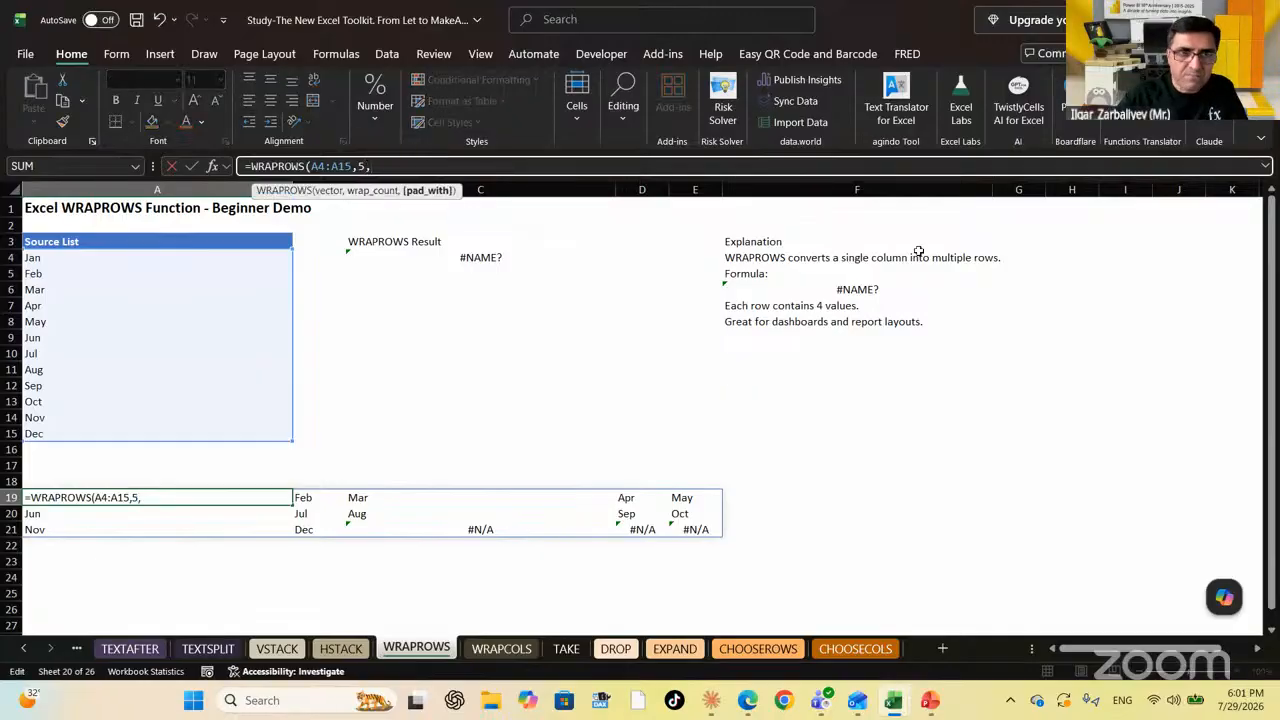
pyautogui.write('"')
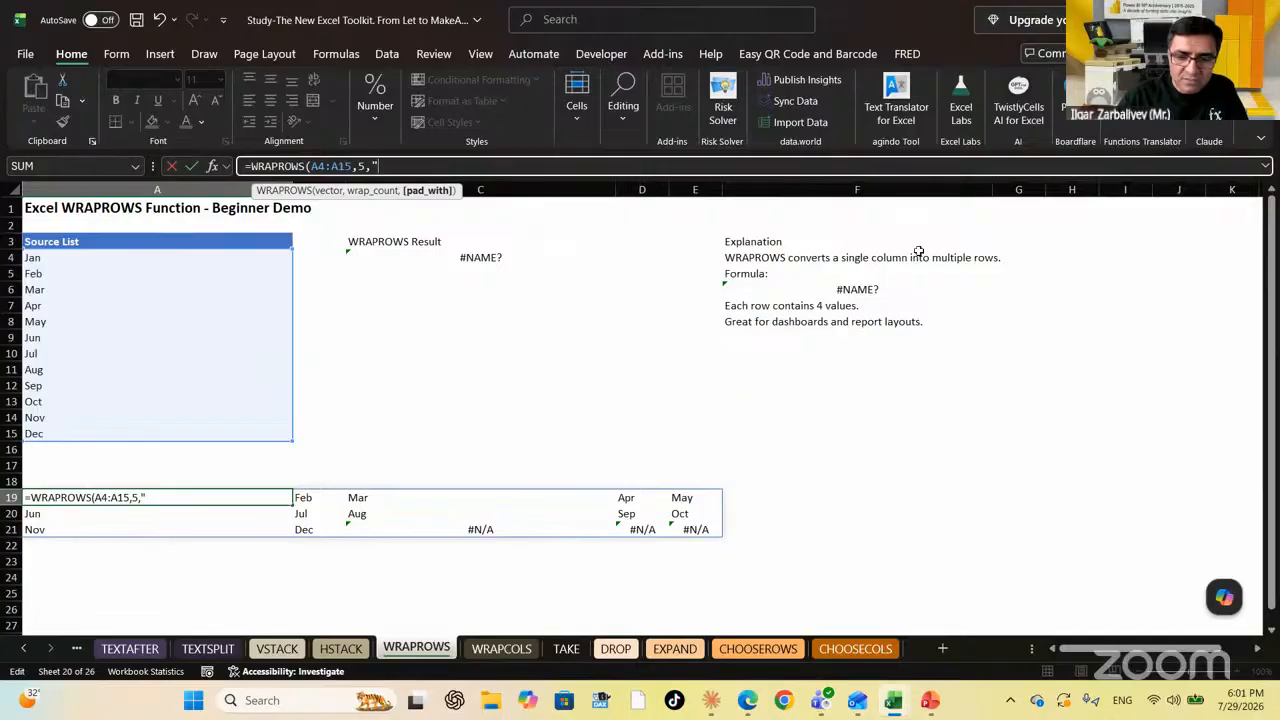
pyautogui.write('")')
pyautogui.press('Return')
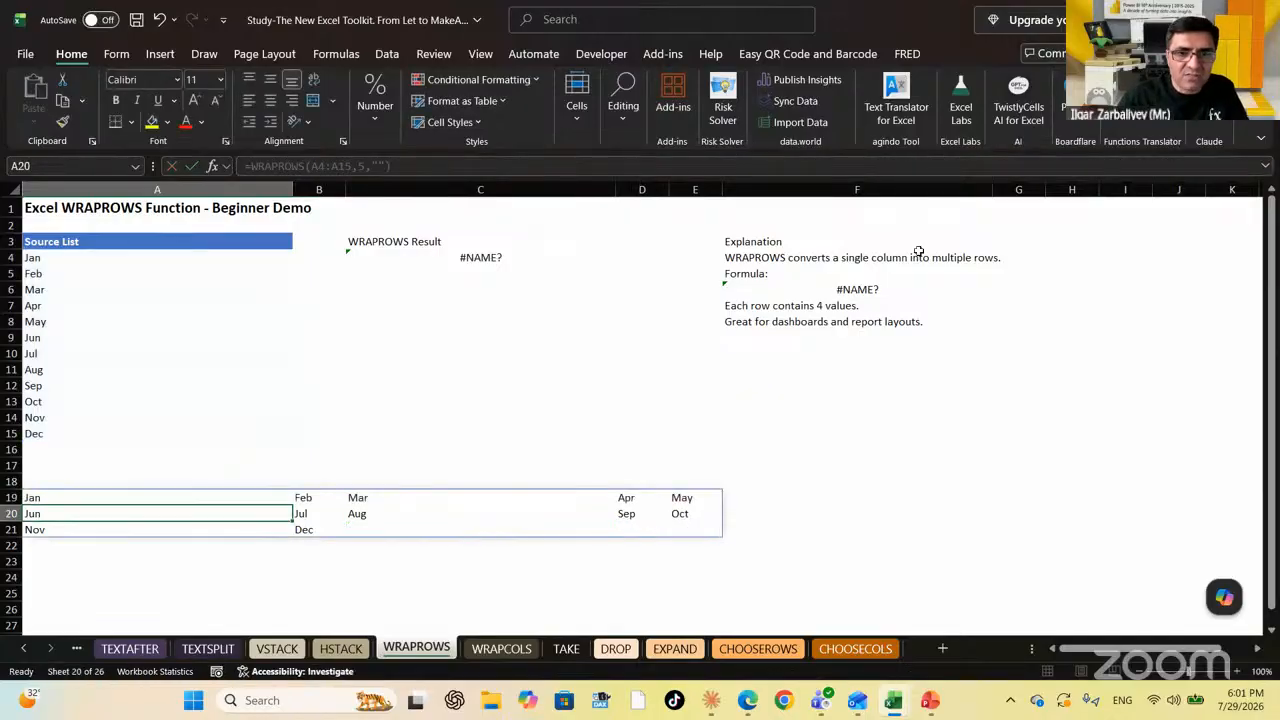
pyautogui.press('Right')
pyautogui.press('Right')
pyautogui.press('Down')
pyautogui.press('Left')
pyautogui.press('Left')
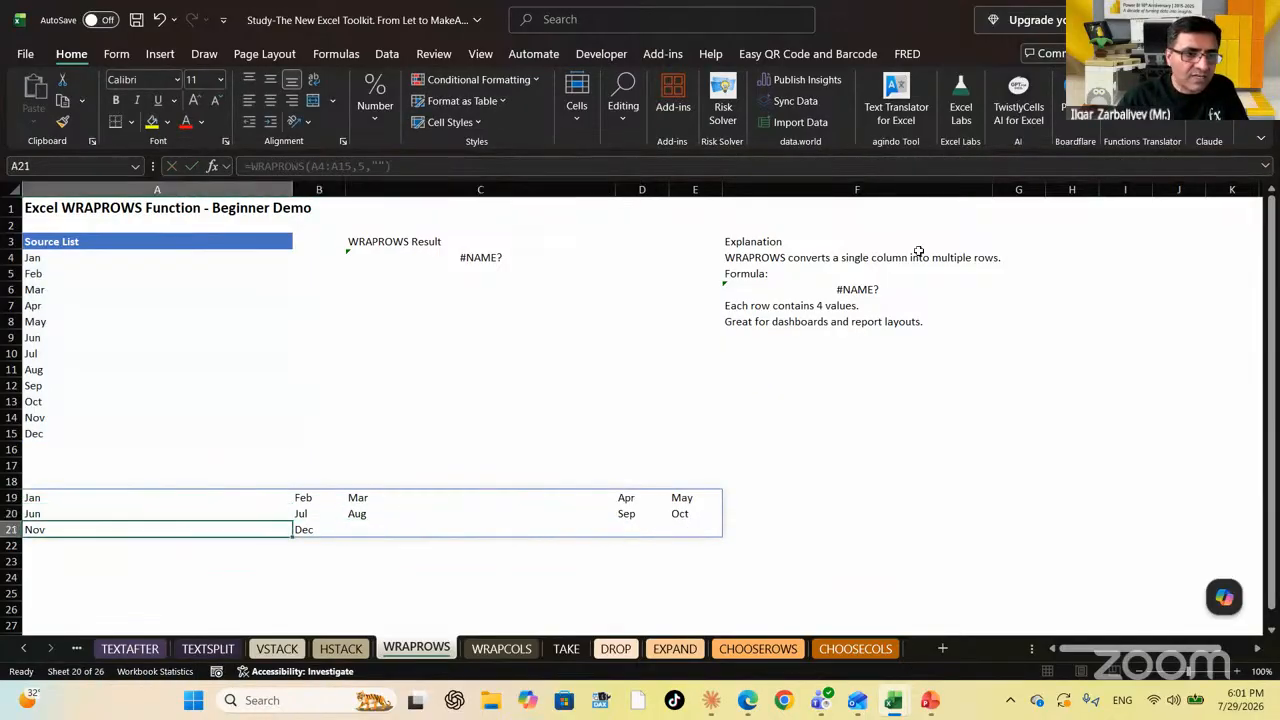
pyautogui.press('Up')
pyautogui.press('Up')
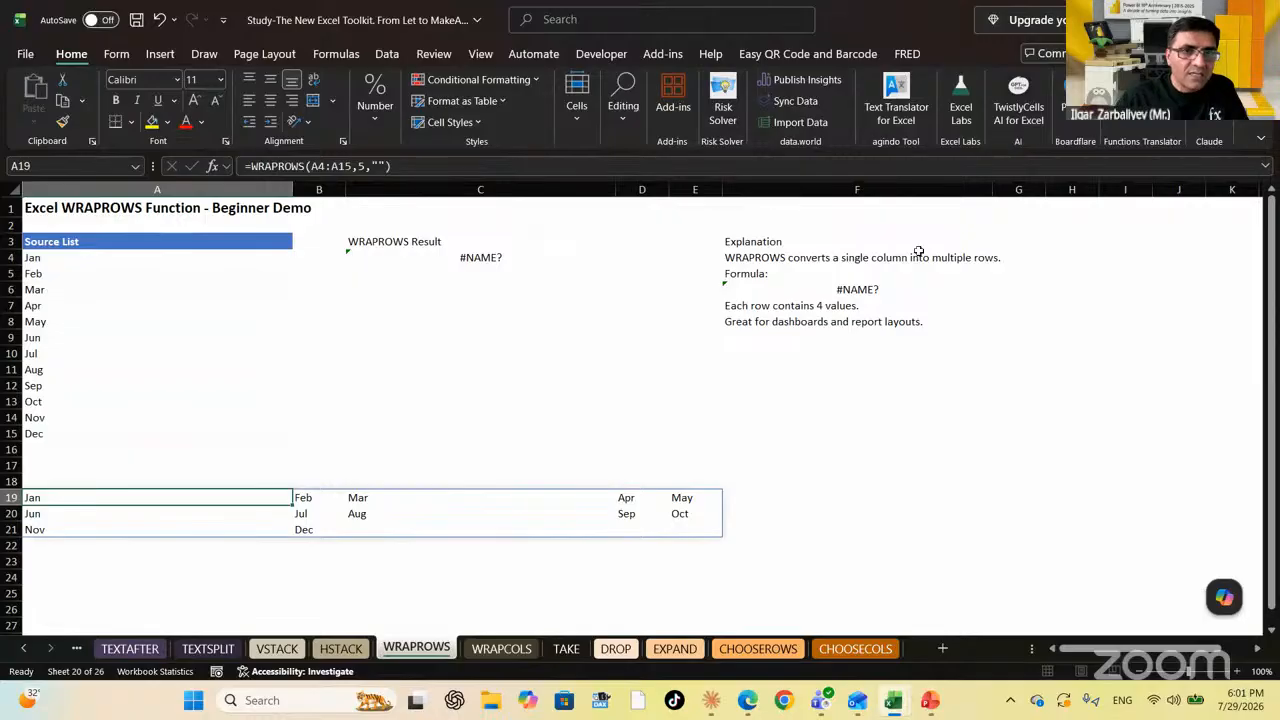
# Change the padding text to "No Value", then go to the WRAPCOLS sheet
pyautogui.click(378, 166)
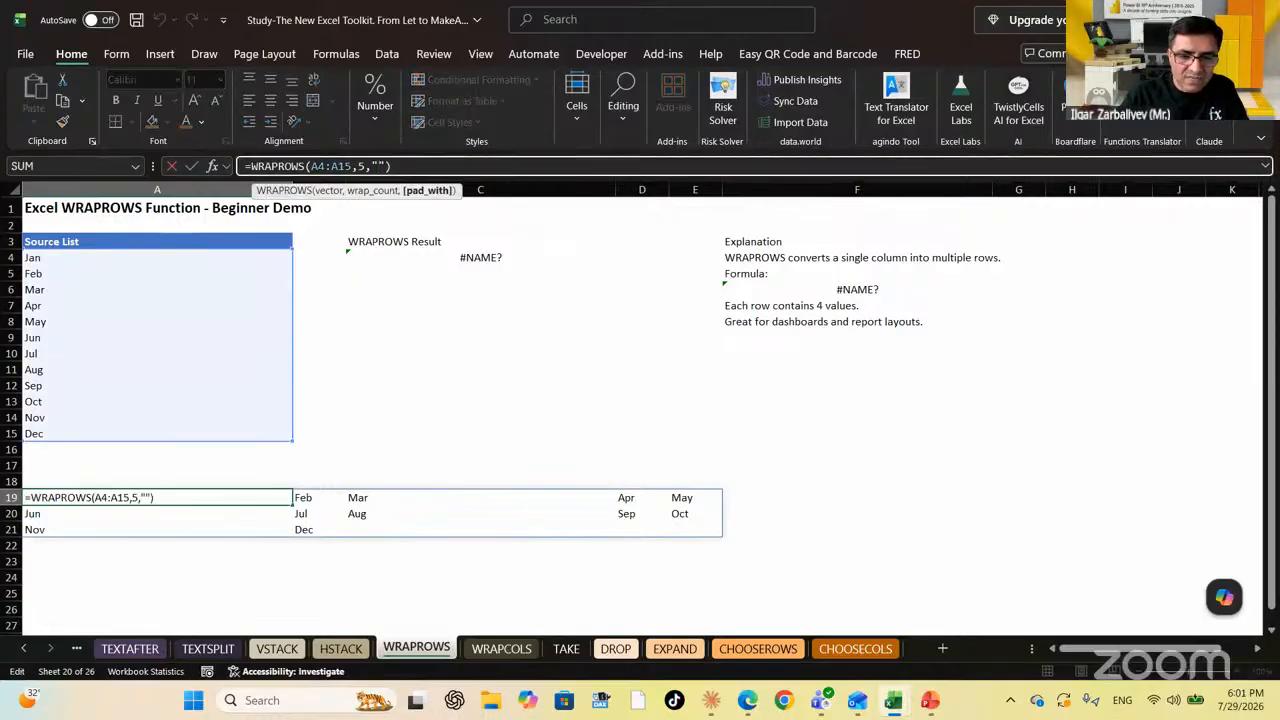
pyautogui.write('No Value')
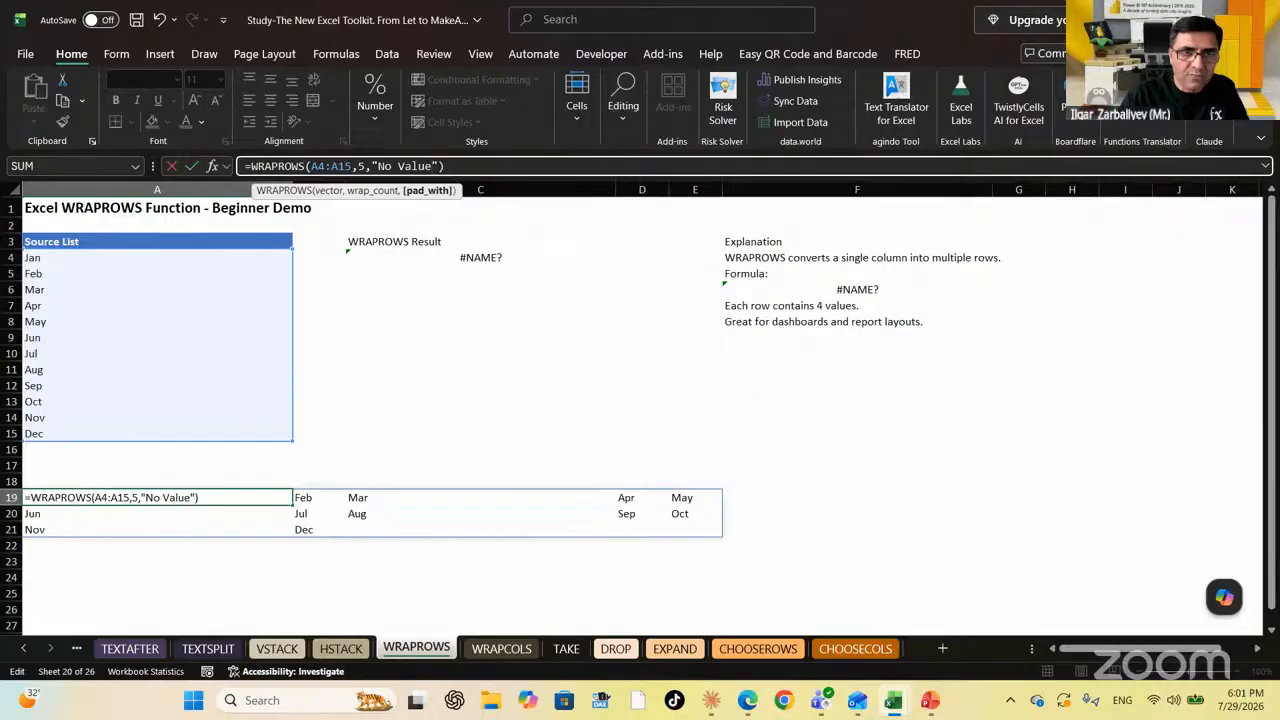
pyautogui.press('Return')
pyautogui.press('Up')
pyautogui.press('Right')
pyautogui.press('Right')
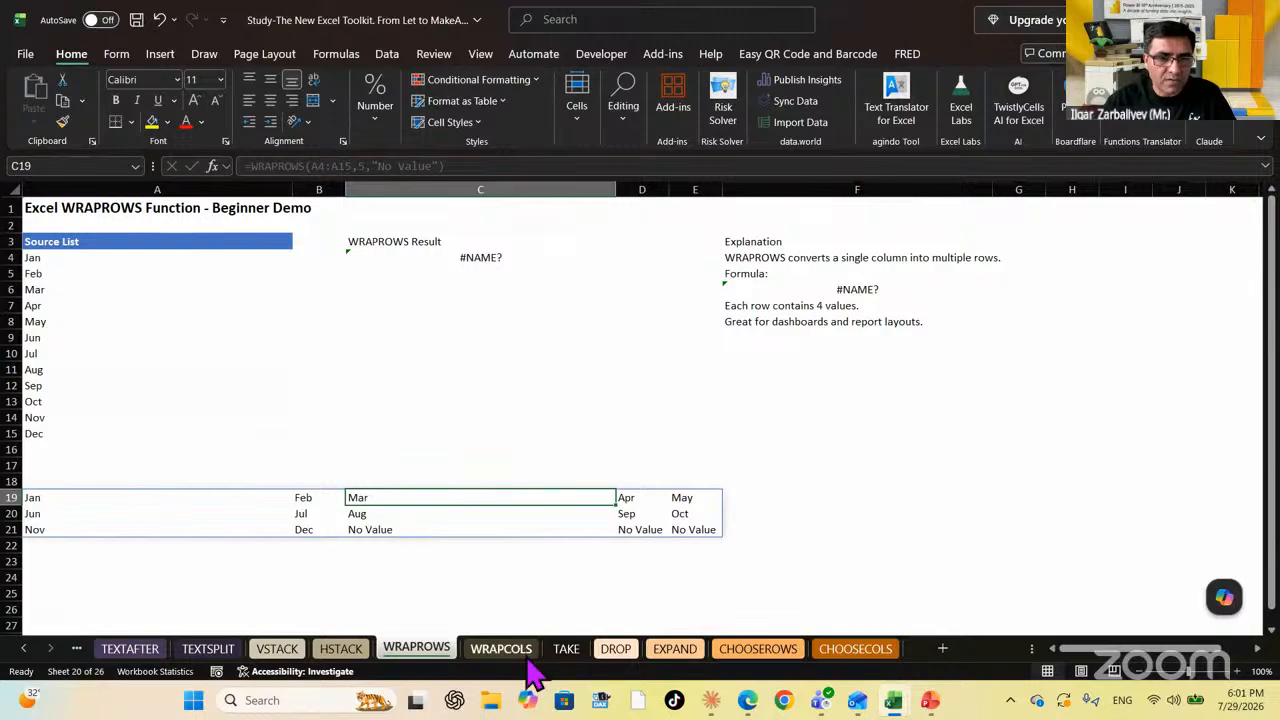
pyautogui.click(495, 650)
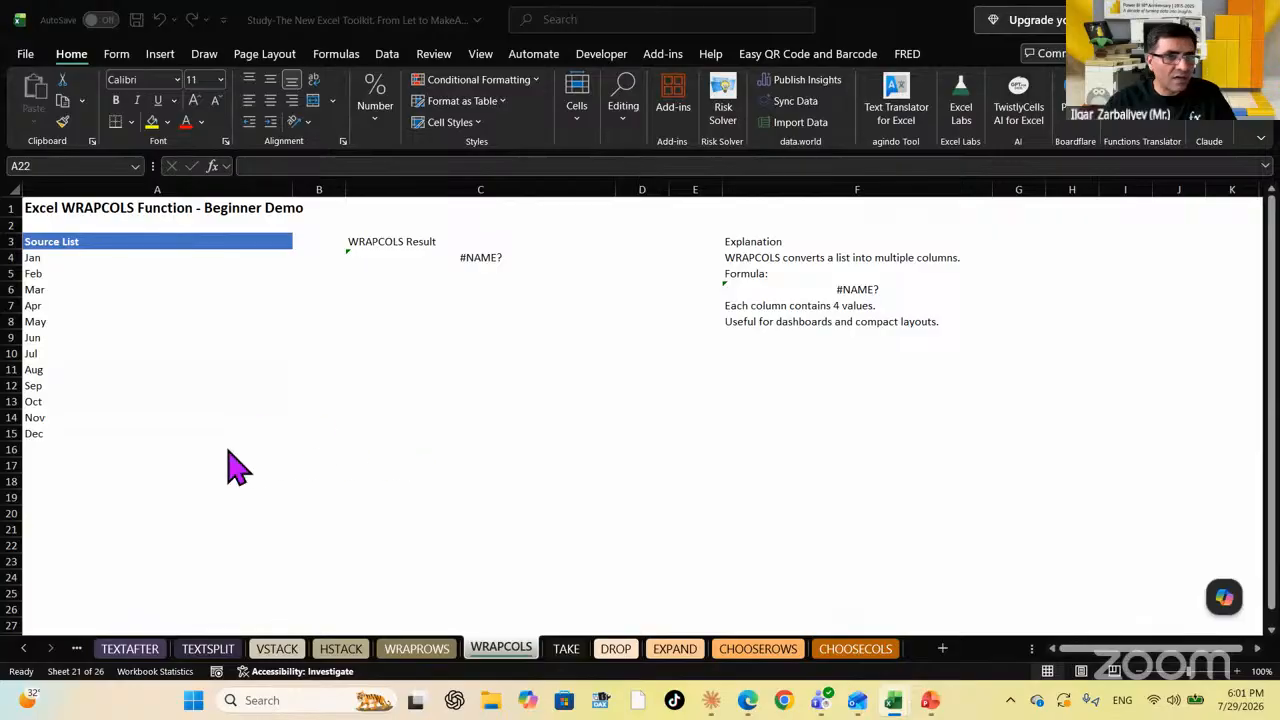
# In A20 enter =WRAPCOLS(A4:A15,5,"NA") to wrap the months into columns of five
pyautogui.click(75, 512)
pyautogui.click(78, 514)
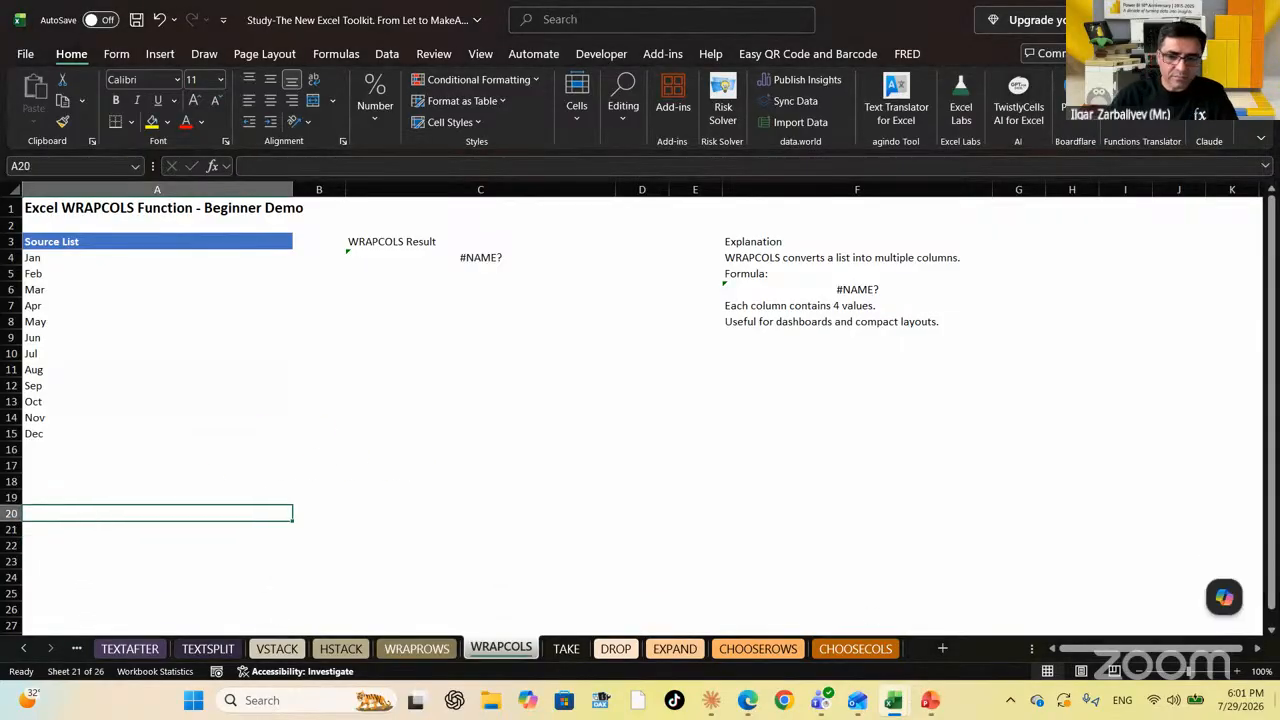
pyautogui.write('=wrapc')
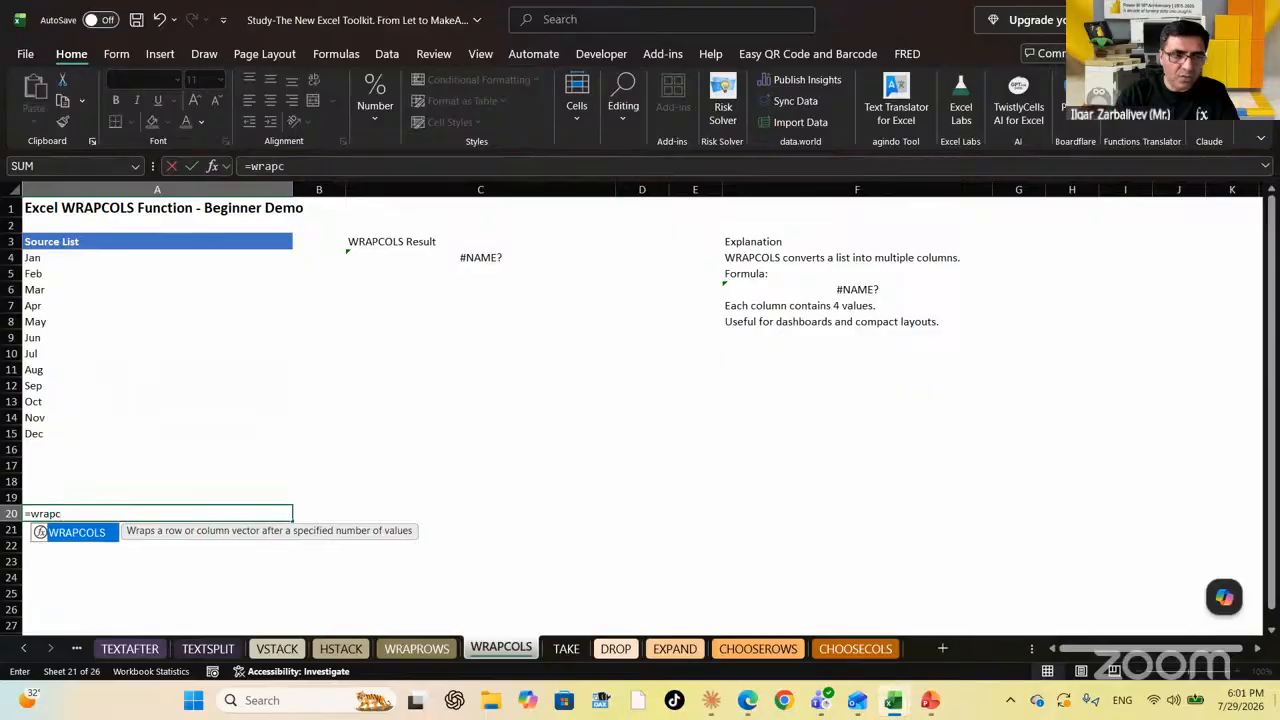
pyautogui.press('Tab')
pyautogui.press('Up')
pyautogui.press('Up')
pyautogui.press('Up')
pyautogui.press('Up')
pyautogui.press('Up')
pyautogui.press('Up')
pyautogui.press('Up')
pyautogui.press('Up')
pyautogui.press('Up')
pyautogui.press('Up')
pyautogui.press('Up')
pyautogui.press('Up')
pyautogui.press('Up')
pyautogui.press('Up')
pyautogui.press('Up')
pyautogui.press('Up')
pyautogui.press('Up')
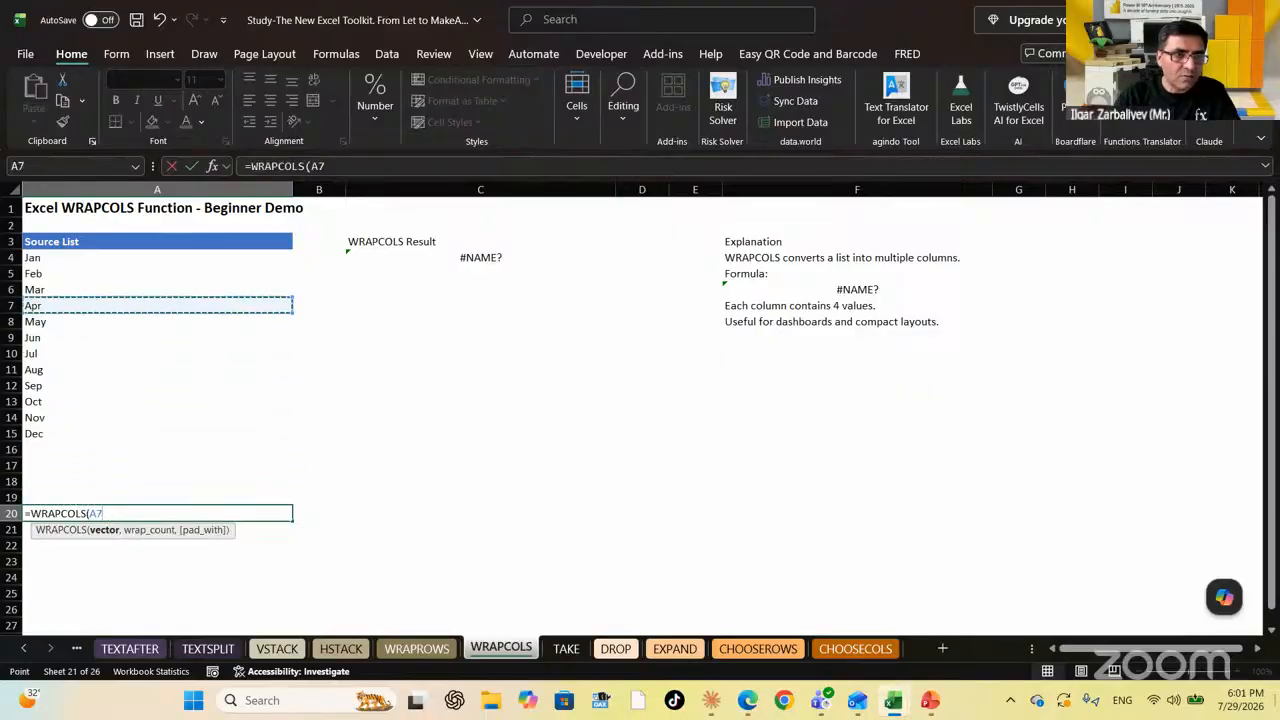
pyautogui.hotkey('shift', 'Down')
pyautogui.hotkey('shift', 'Down')
pyautogui.hotkey('shift', 'Down')
pyautogui.hotkey('shift', 'Down')
pyautogui.hotkey('shift', 'Down')
pyautogui.hotkey('shift', 'Down')
pyautogui.hotkey('shift', 'Down')
pyautogui.hotkey('shift', 'Down')
pyautogui.hotkey('shift', 'Down')
pyautogui.hotkey('shift', 'Down')
pyautogui.hotkey('shift', 'Down')
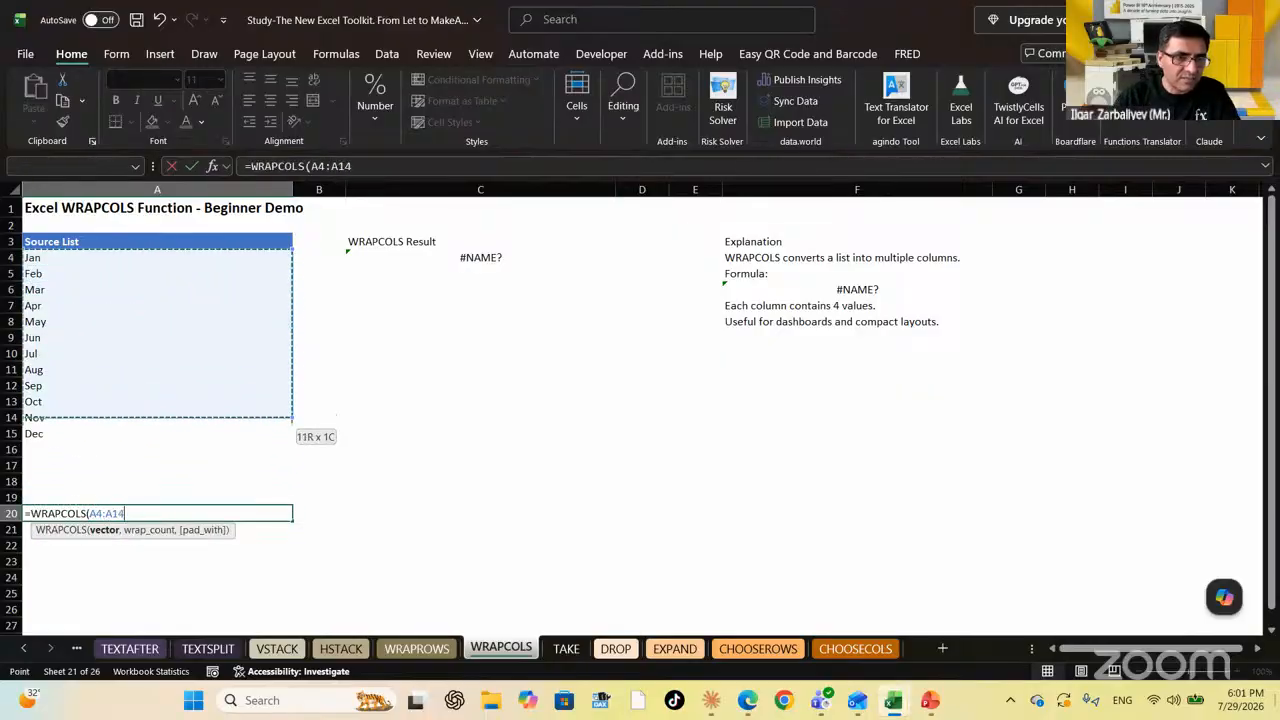
pyautogui.write(',')
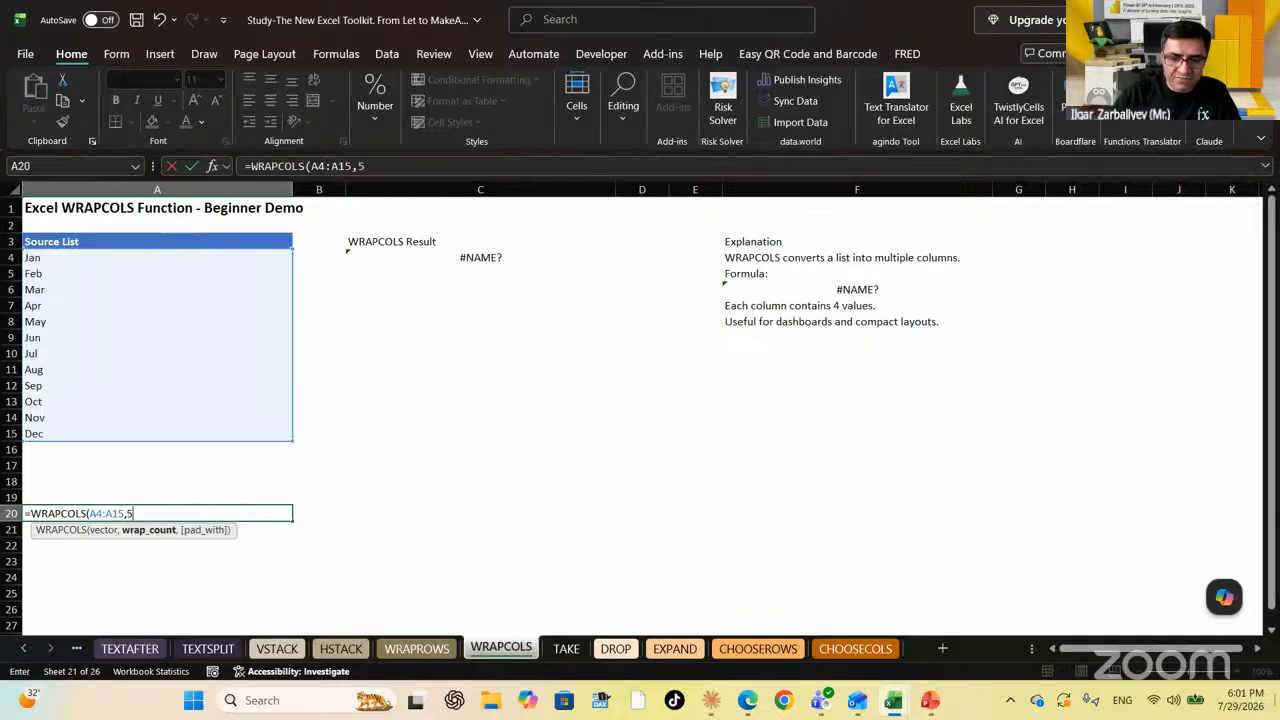
pyautogui.write('5')
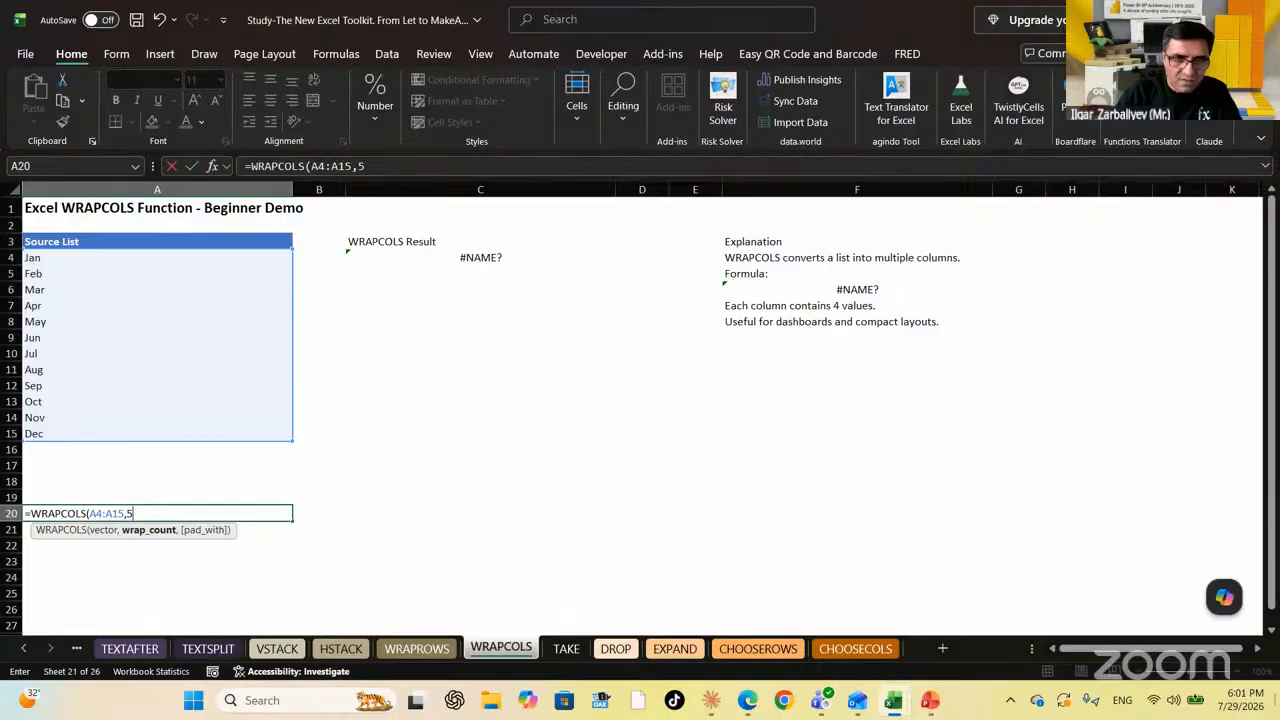
pyautogui.write(',"N')
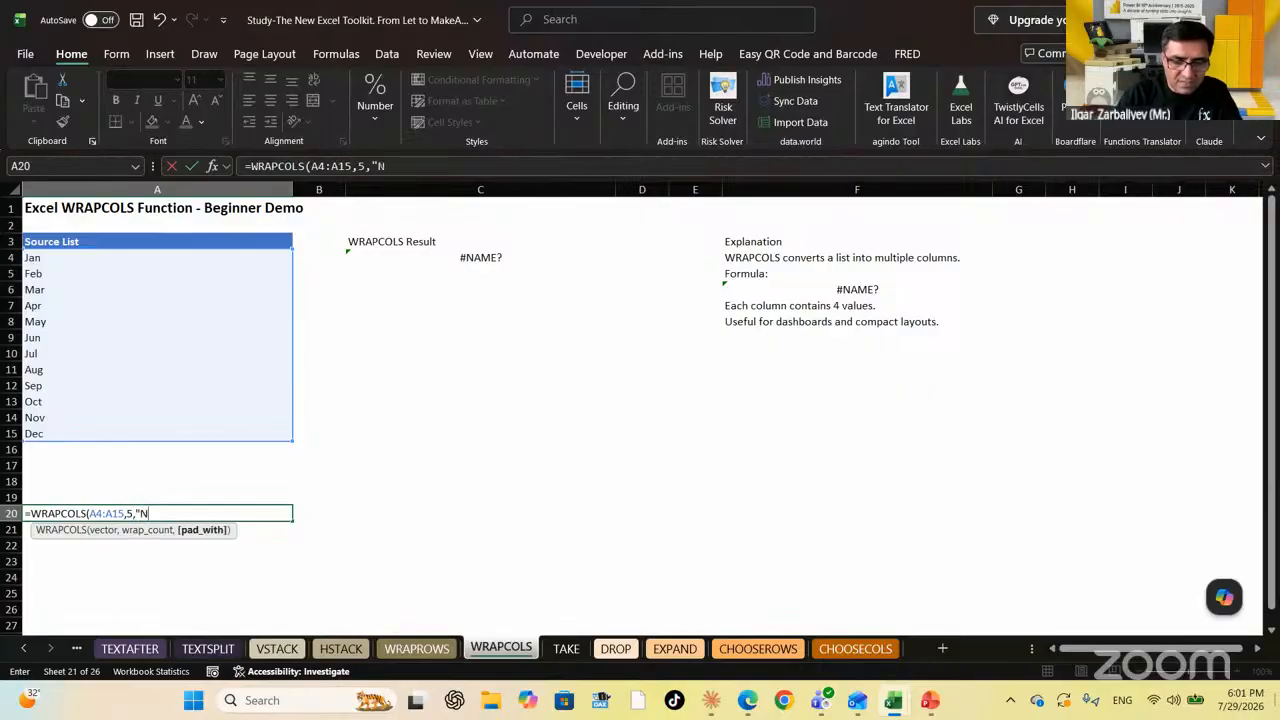
pyautogui.write('A')
pyautogui.press('Return')
# Check the spilled month columns and NA padding, then move to the TAKE sheet
pyautogui.press('Up')
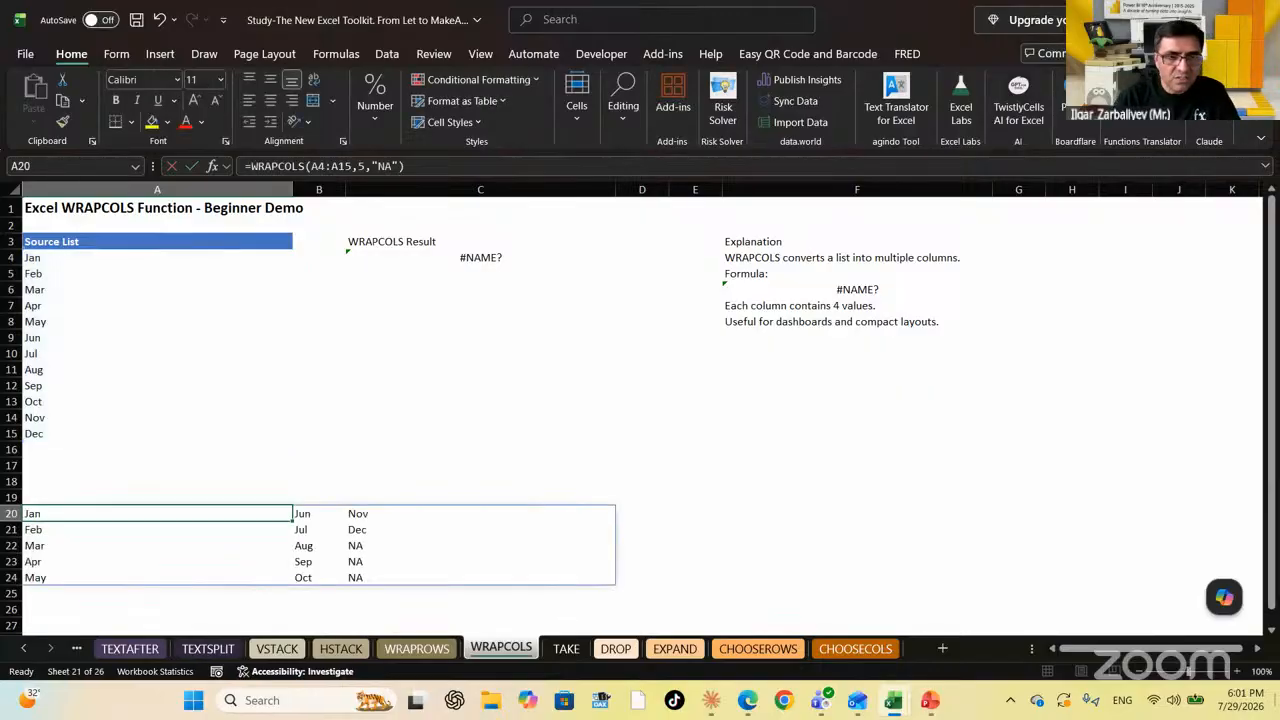
pyautogui.press('Down')
pyautogui.press('Down')
pyautogui.press('Down')
pyautogui.press('Right')
pyautogui.press('Up')
pyautogui.press('Up')
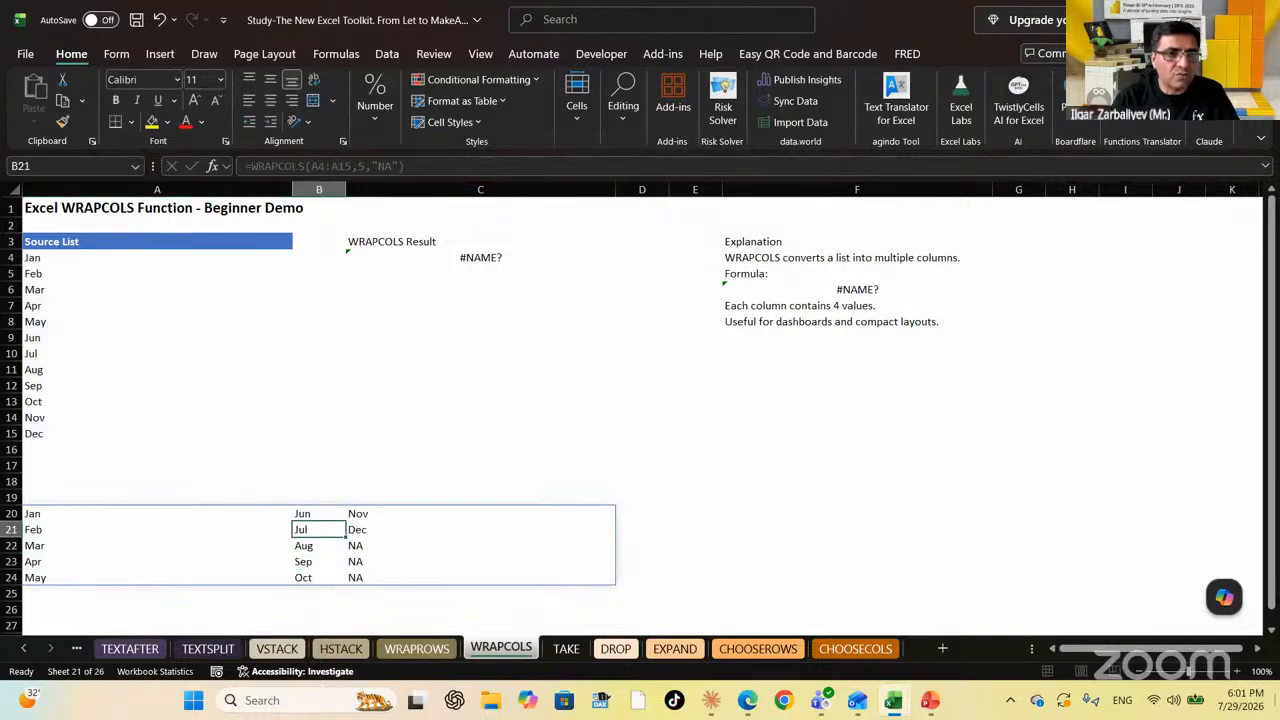
pyautogui.press('Up')
pyautogui.press('Left')
pyautogui.press('Right')
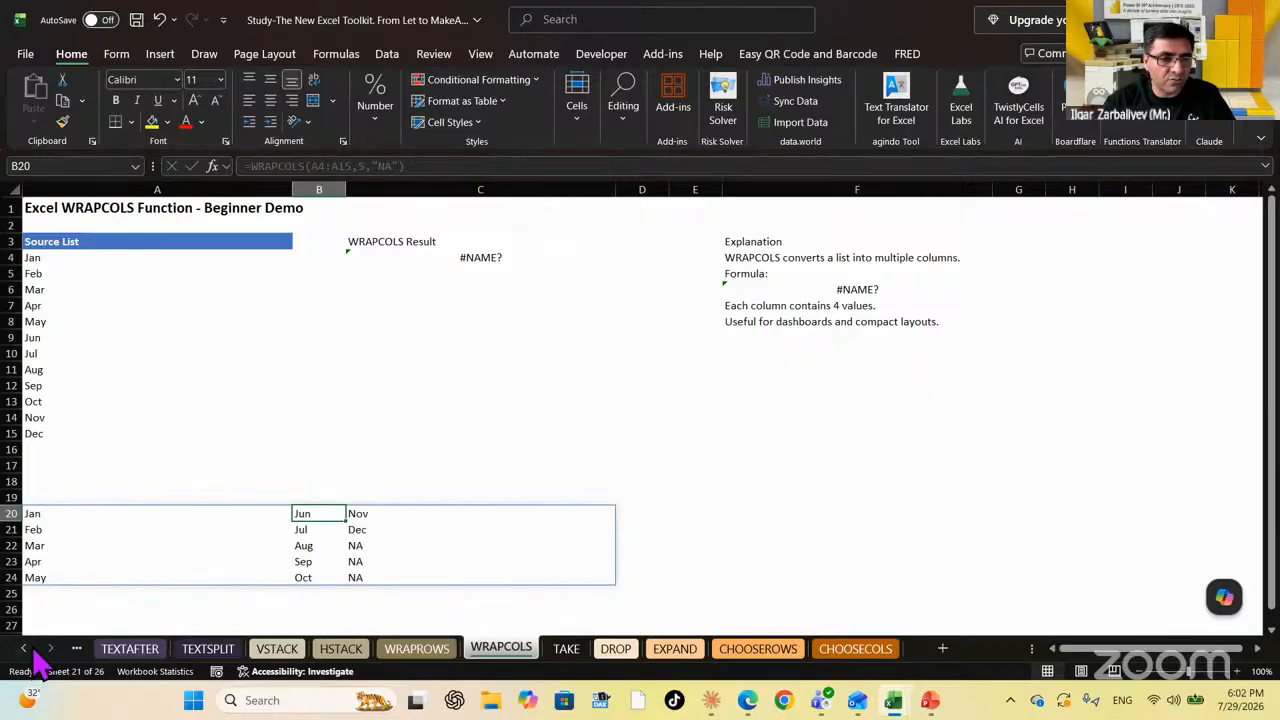
pyautogui.click(574, 649)
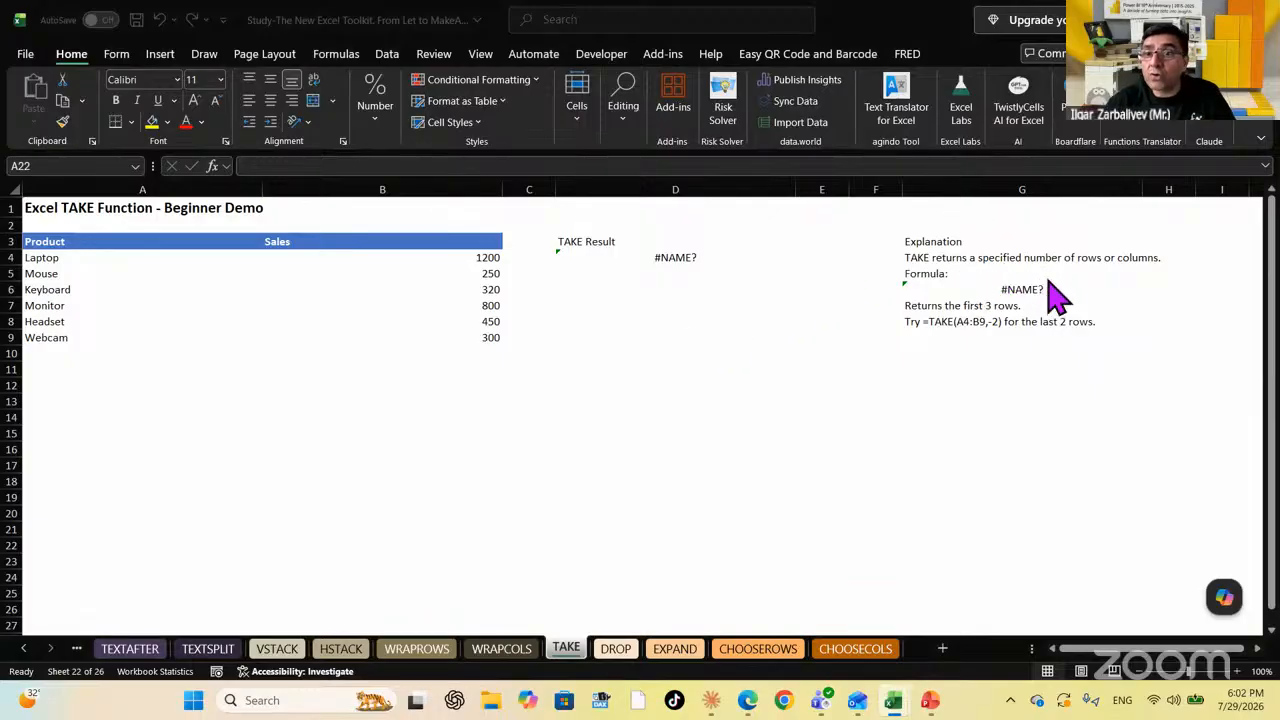
# In A14 begin =TAKE( referencing the Product/Sales table A3:B9, followed by a comma
pyautogui.click(109, 447)
pyautogui.click(97, 419)
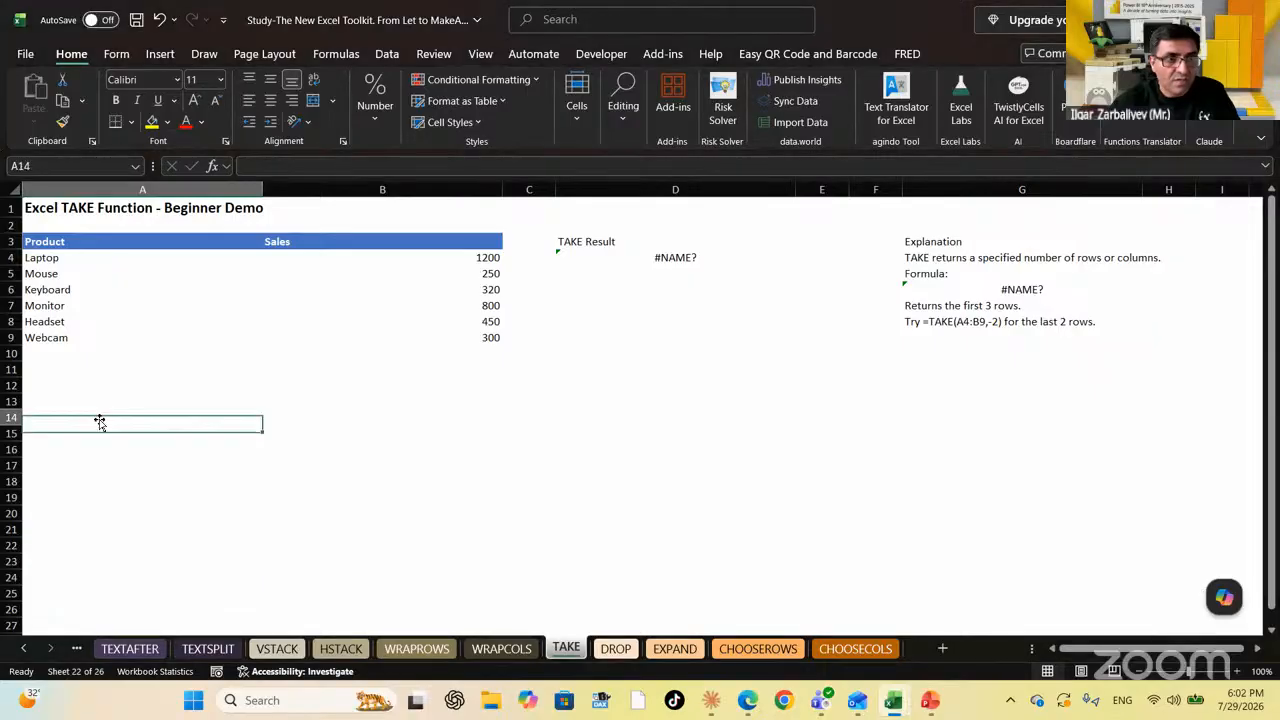
pyautogui.write('=ta')
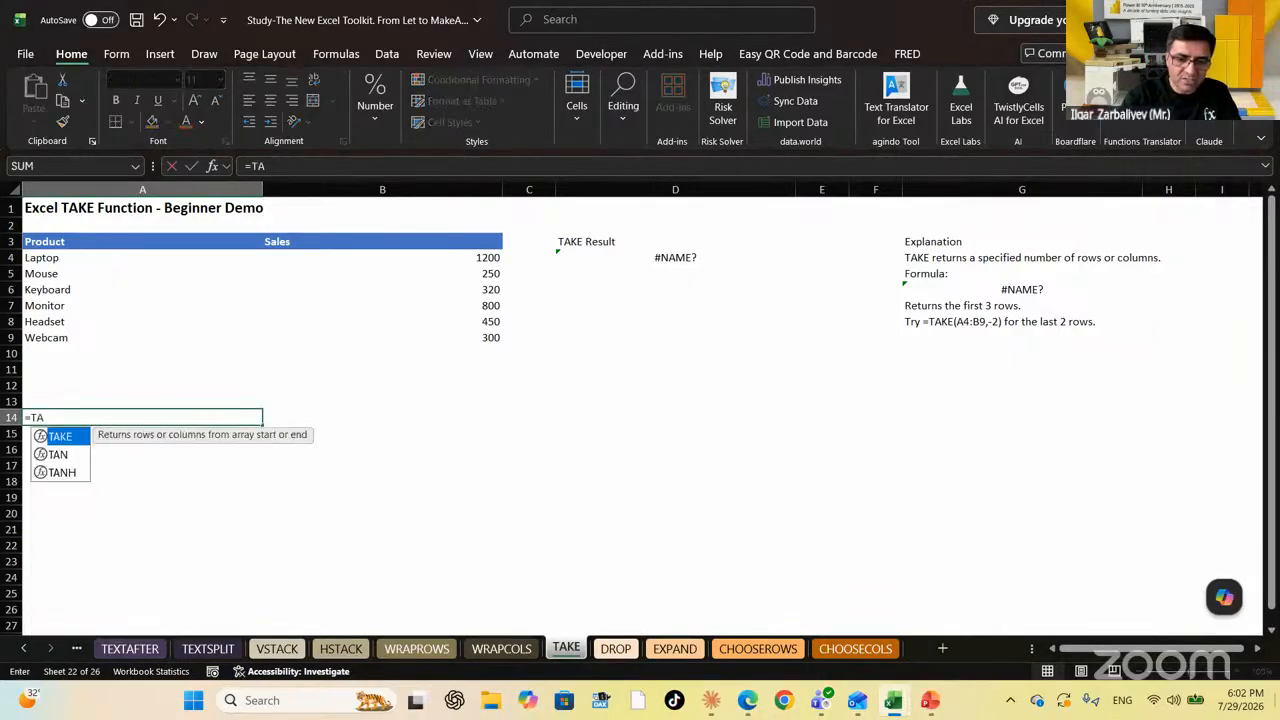
pyautogui.press('Tab')
pyautogui.press('Up')
pyautogui.press('Up')
pyautogui.press('Up')
pyautogui.press('Up')
pyautogui.press('Up')
pyautogui.press('Up')
pyautogui.press('Up')
pyautogui.press('Up')
pyautogui.press('Up')
pyautogui.press('Up')
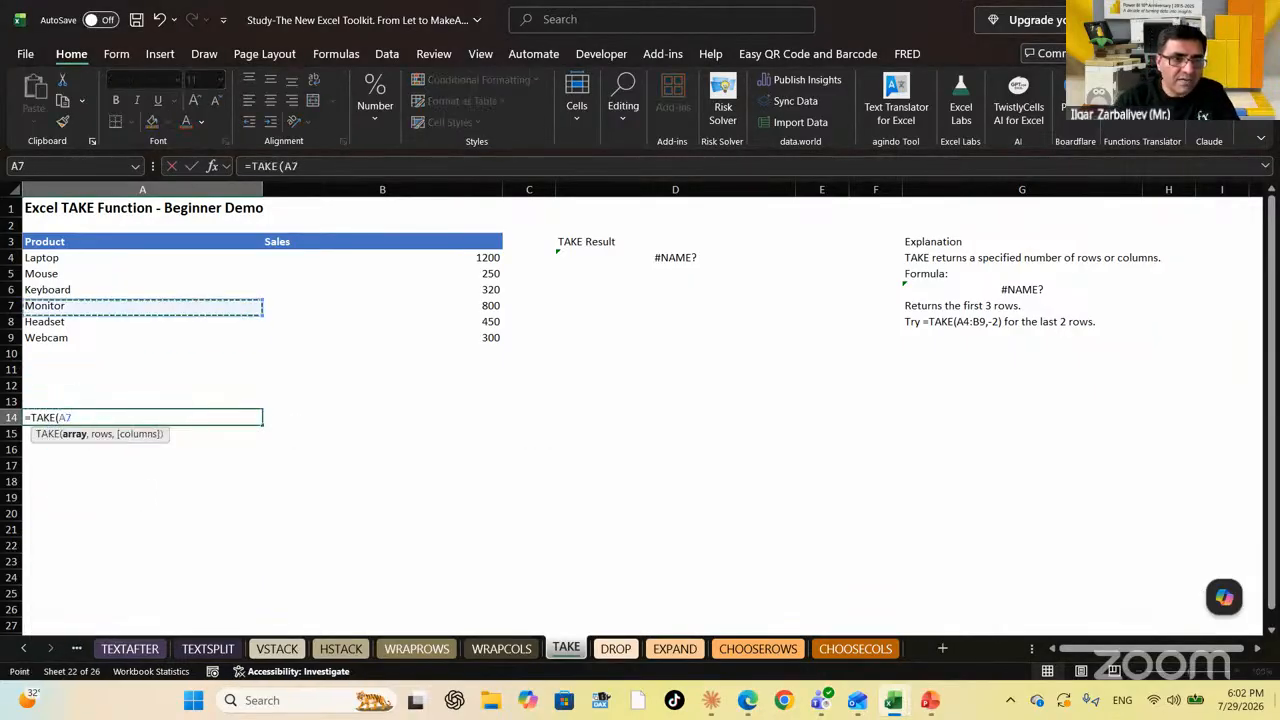
pyautogui.press('Up')
pyautogui.hotkey('shift', 'Right')
pyautogui.hotkey('shift', 'Down')
pyautogui.hotkey('shift', 'Down')
pyautogui.hotkey('shift', 'Down')
pyautogui.hotkey('shift', 'Down')
pyautogui.hotkey('shift', 'Down')
pyautogui.hotkey('shift', 'Down')
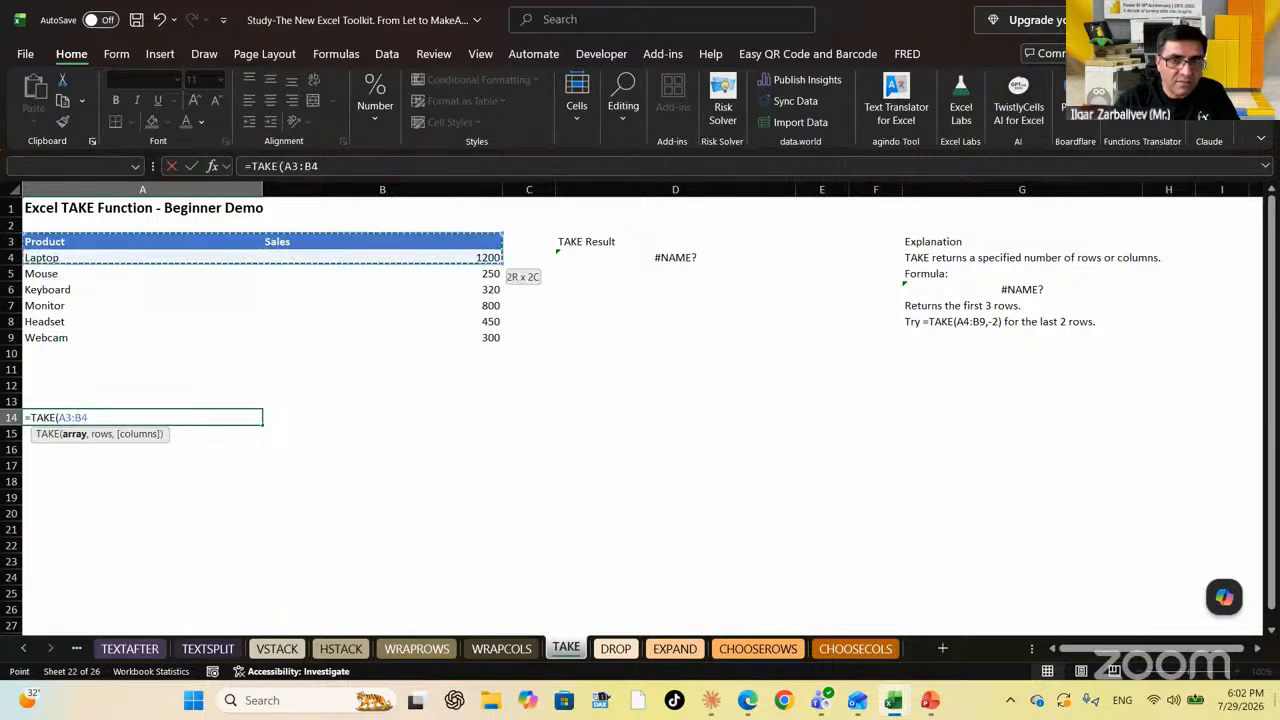
pyautogui.write(',3')
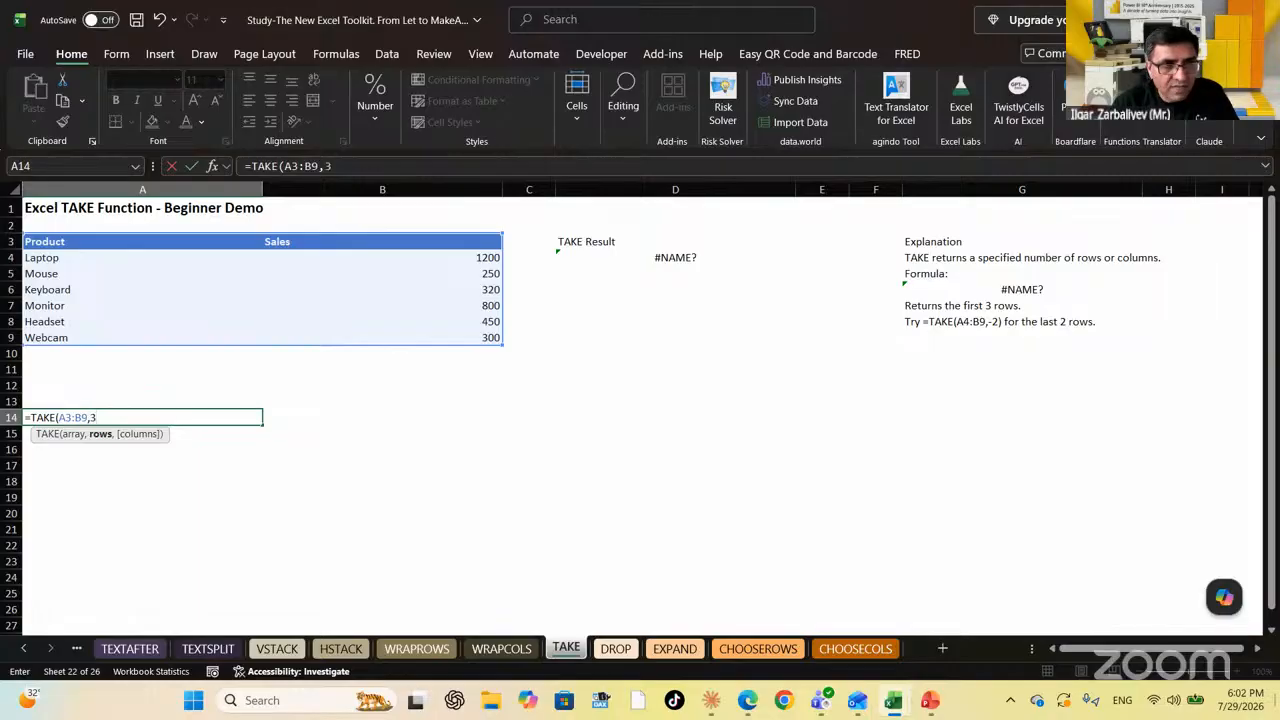
# Commit the first-three-rows TAKE formula and center the Sales result cells B14:B16
pyautogui.press('Return')
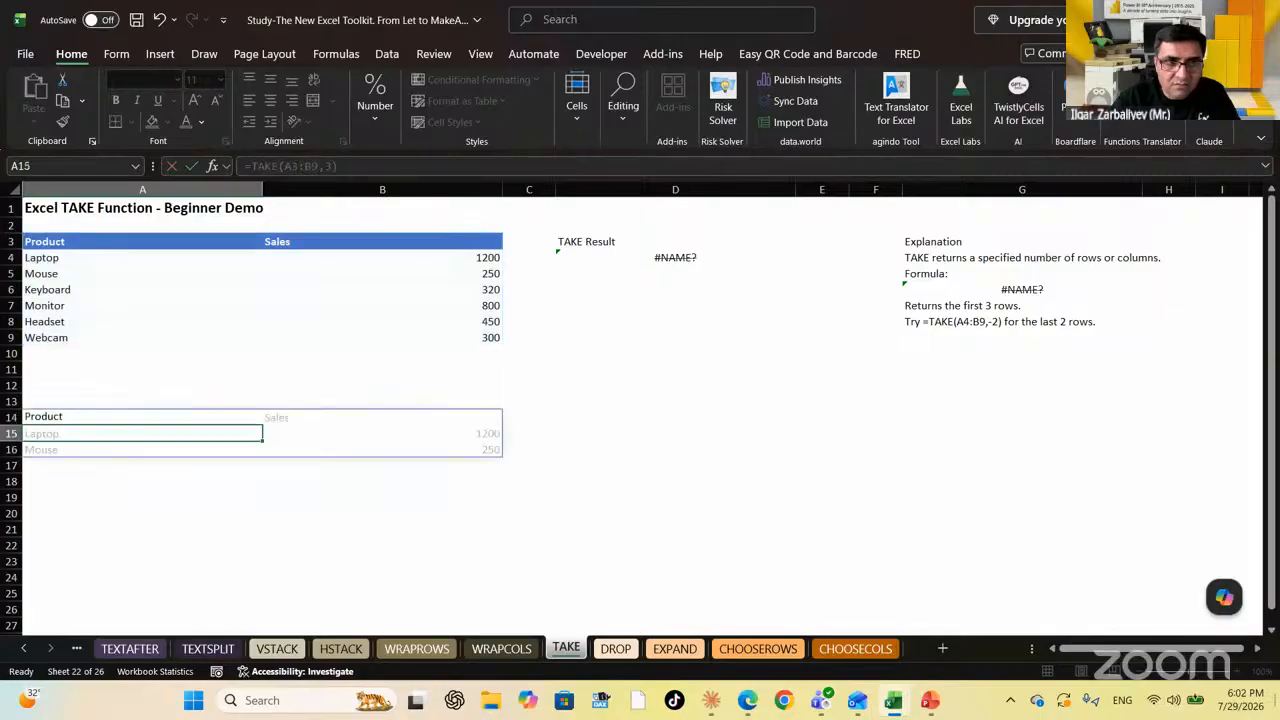
pyautogui.press('Up')
pyautogui.press('Right')
pyautogui.hotkey('shift', 'Down')
pyautogui.hotkey('shift', 'Down')
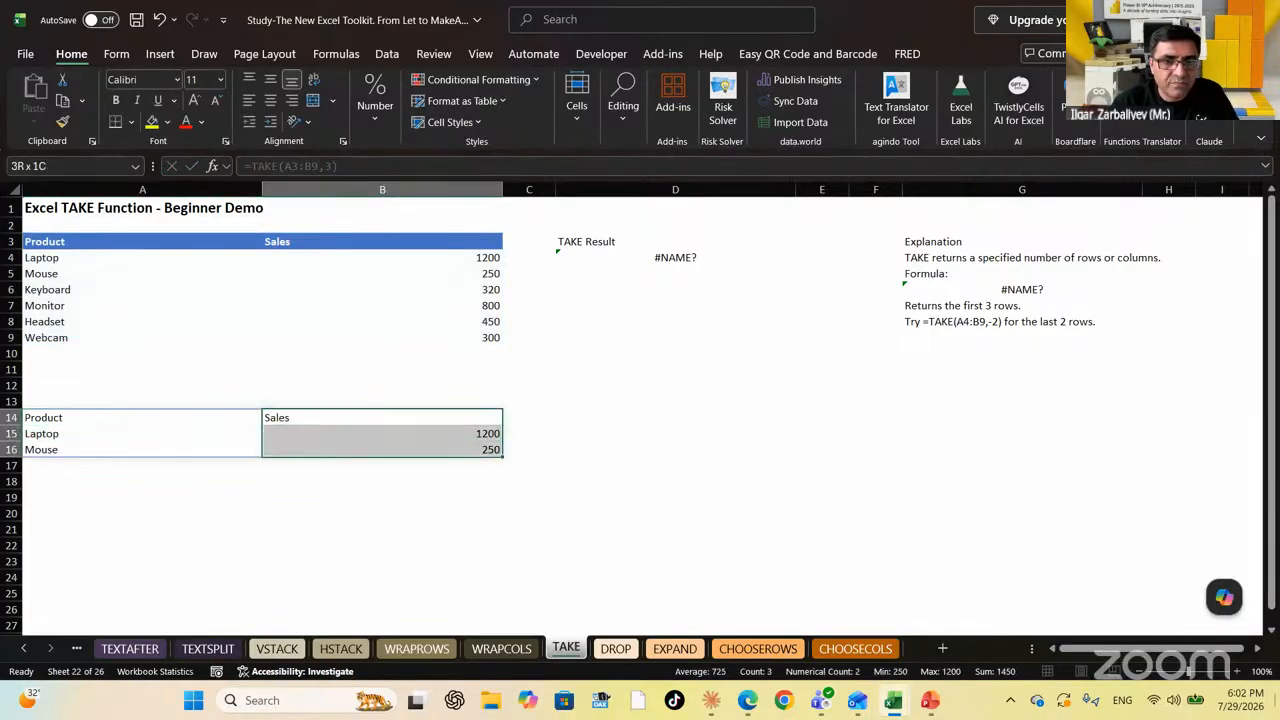
pyautogui.click(272, 101)
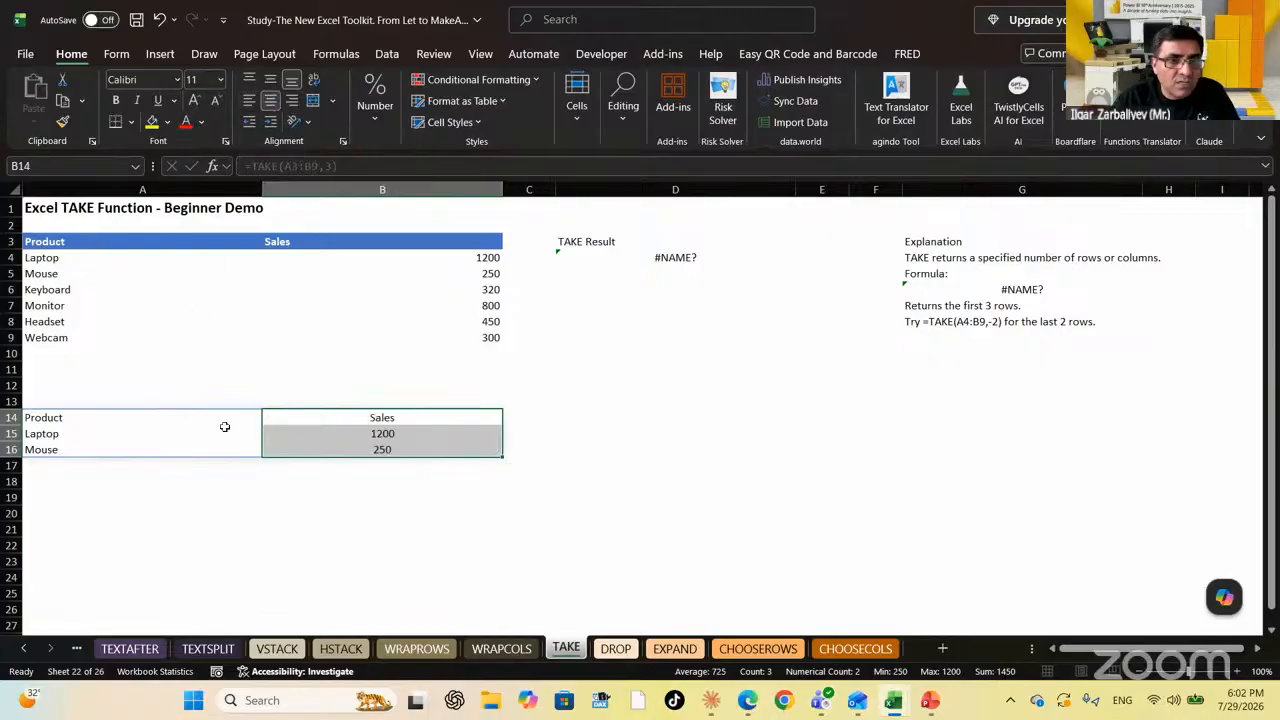
# Change A14's formula to =TAKE(A3:B9,-3) so it returns the last three rows
pyautogui.moveTo(91, 419); pyautogui.dragTo(92, 447)
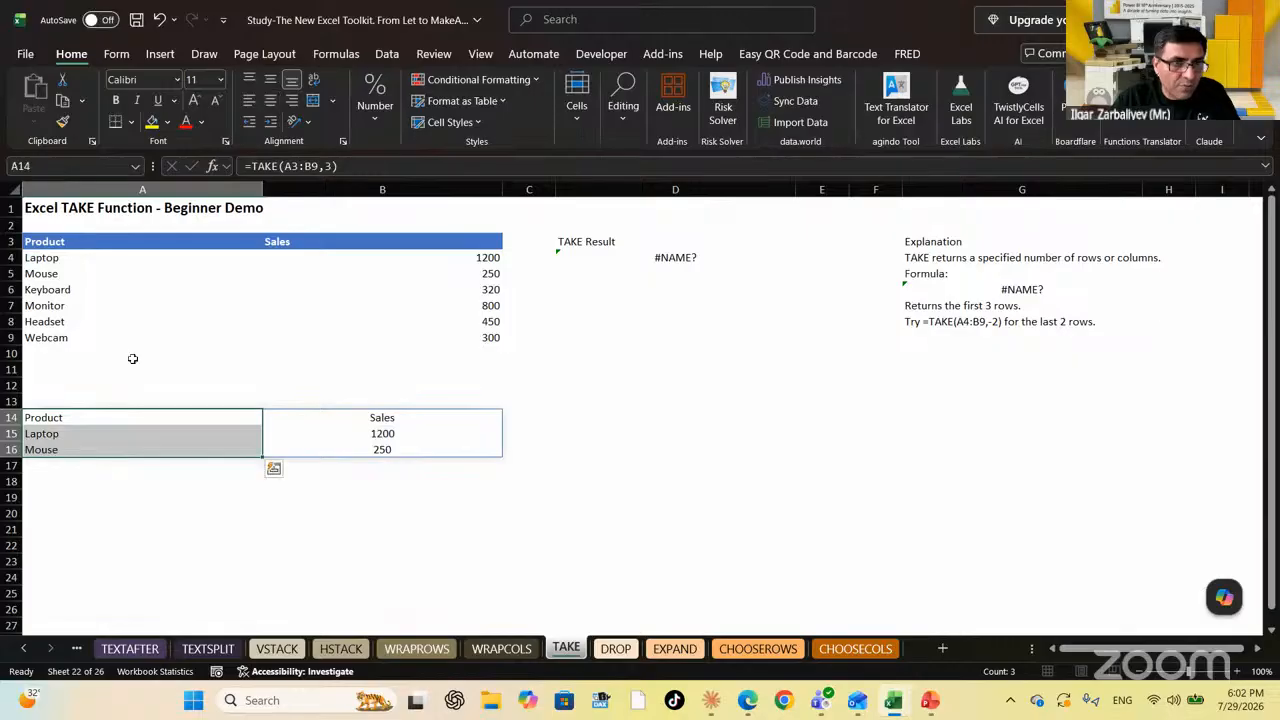
pyautogui.click(94, 416)
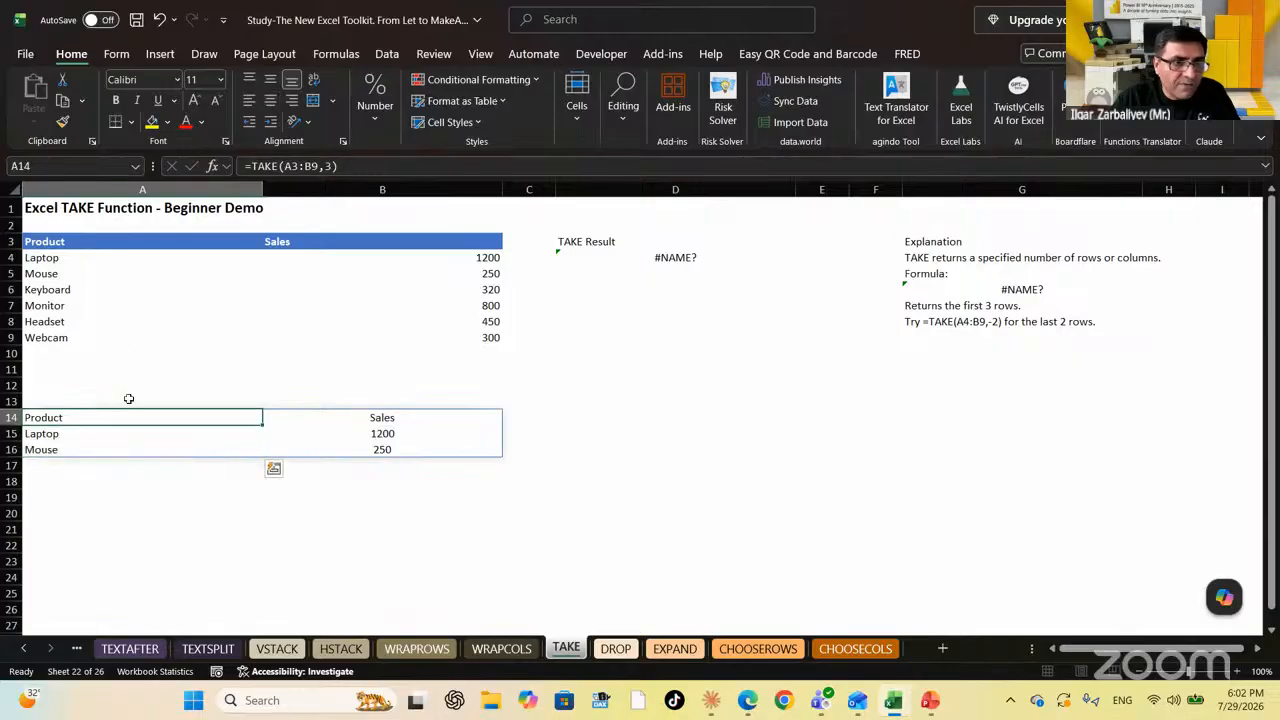
pyautogui.click(323, 166)
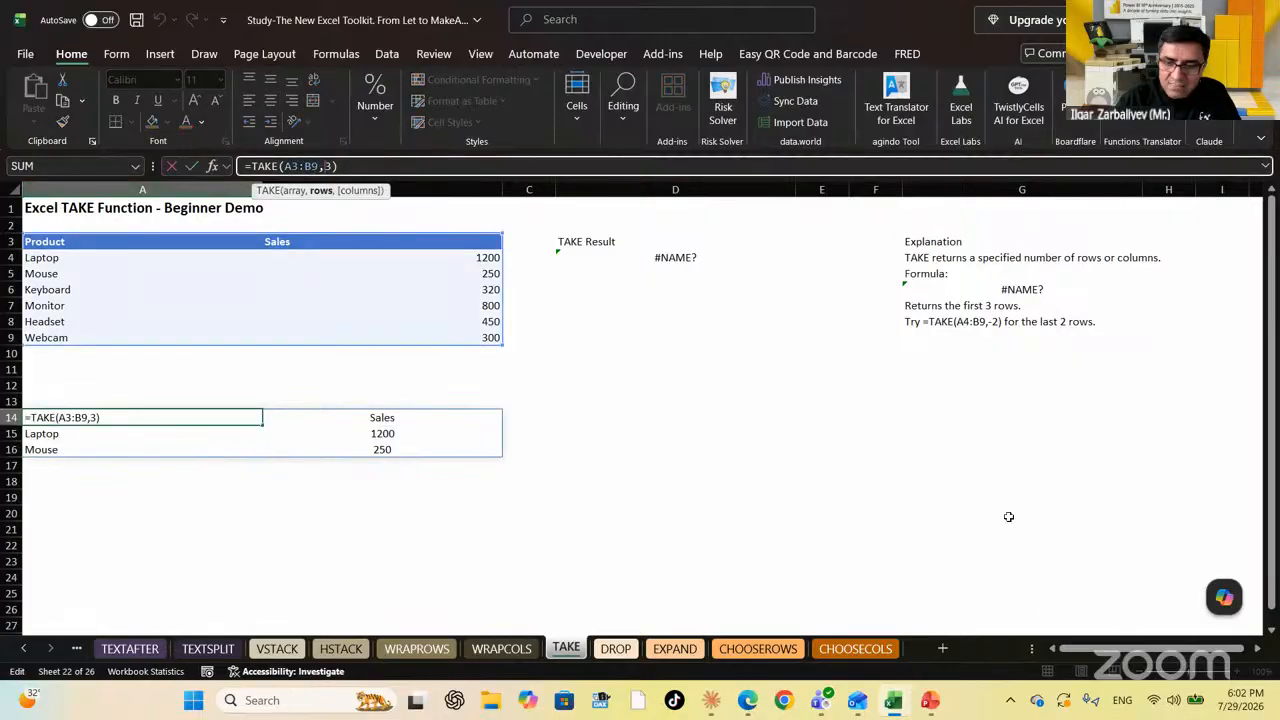
pyautogui.write('-')
pyautogui.hotkey('ctrl', 'Return')
pyautogui.press('Down')
pyautogui.press('Down')
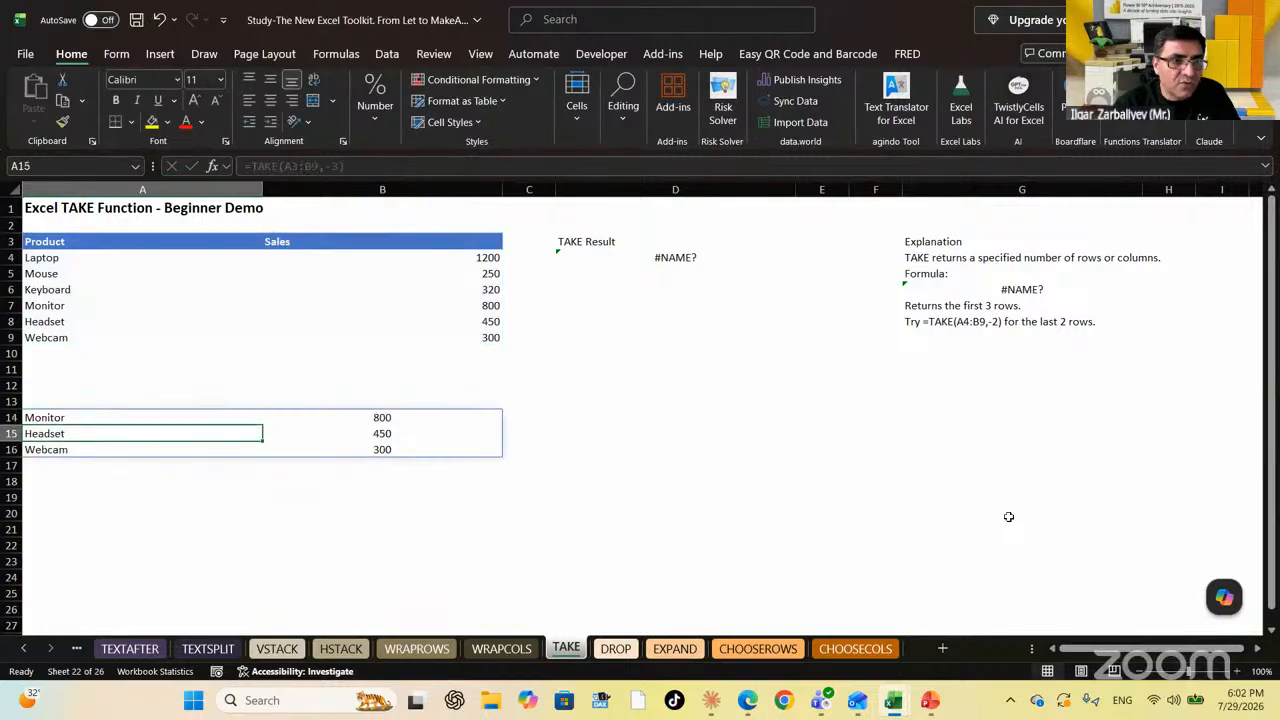
pyautogui.press('Up')
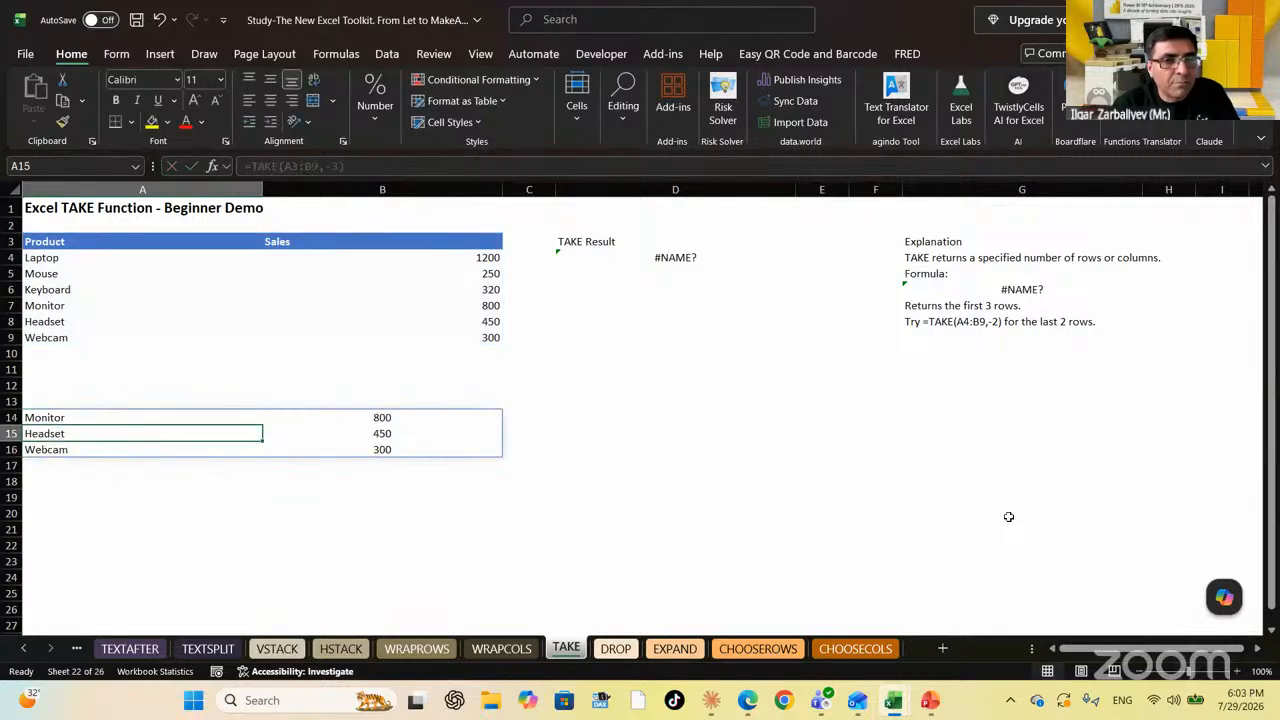
pyautogui.press('Up')
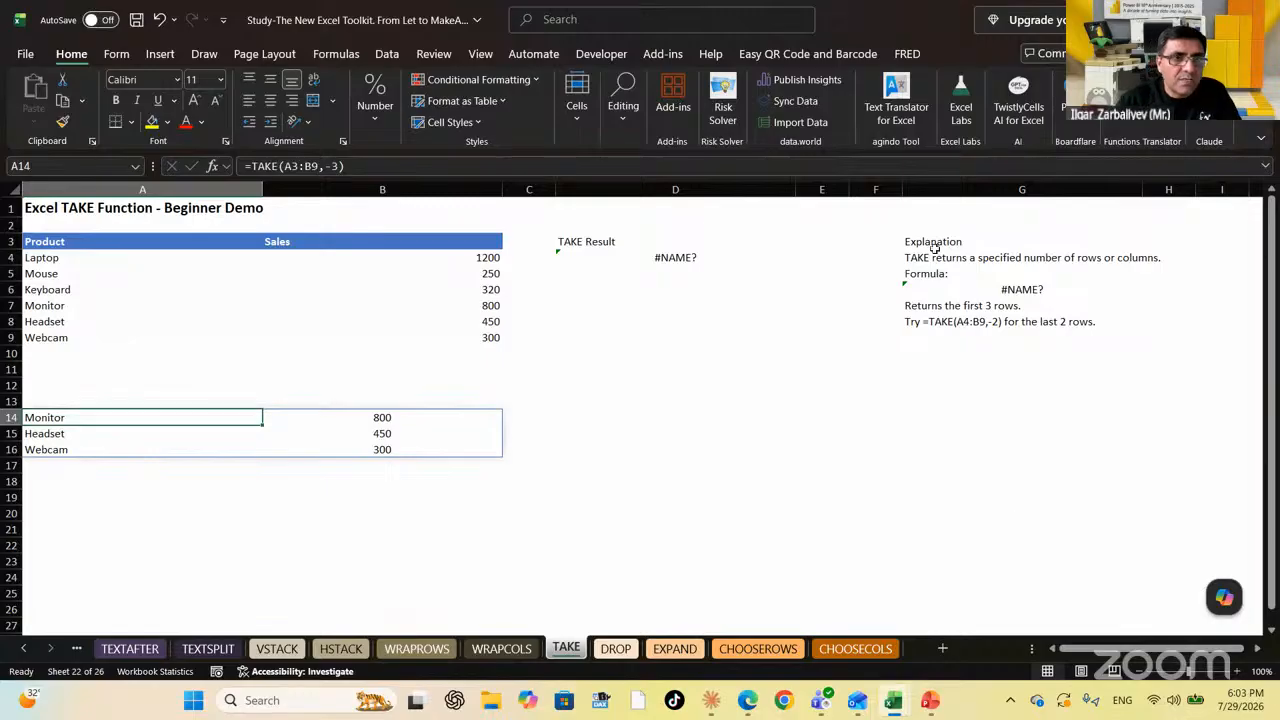
# Add a columns argument of 1, making =TAKE(A3:B9,-3,1) return Monitor, Headset and Webcam
pyautogui.click(375, 166)
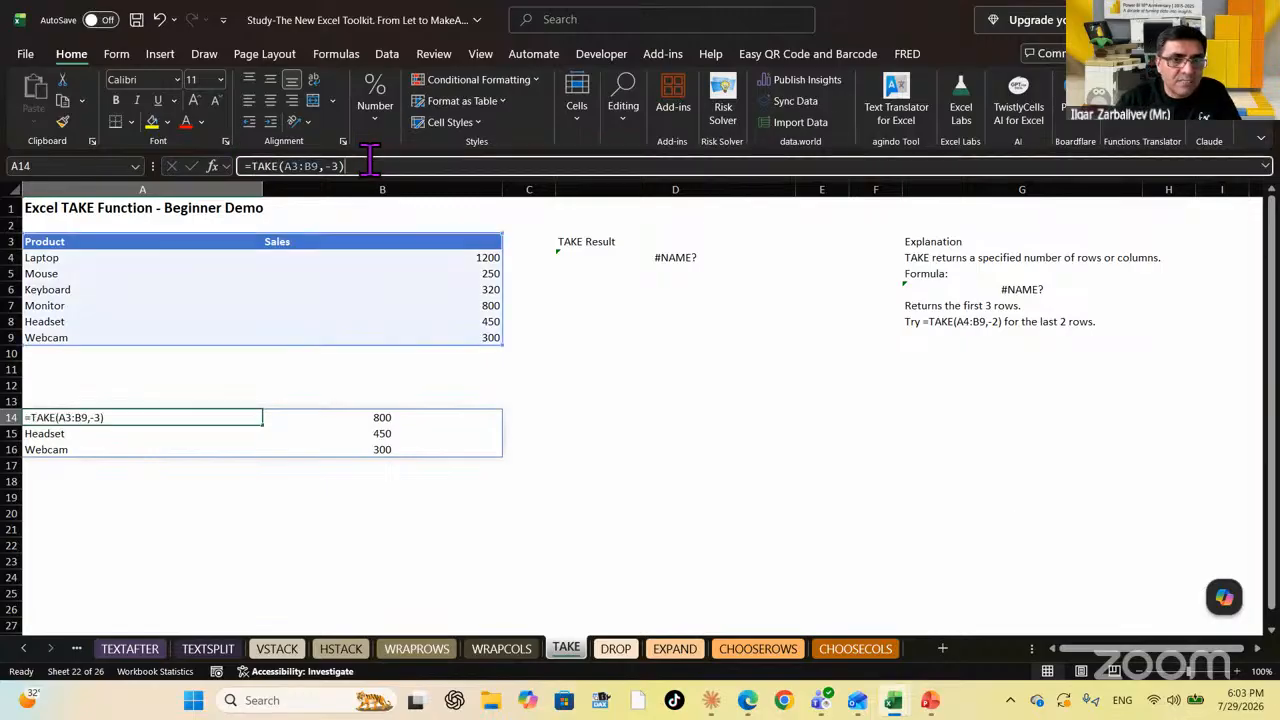
pyautogui.press('BackSpace')
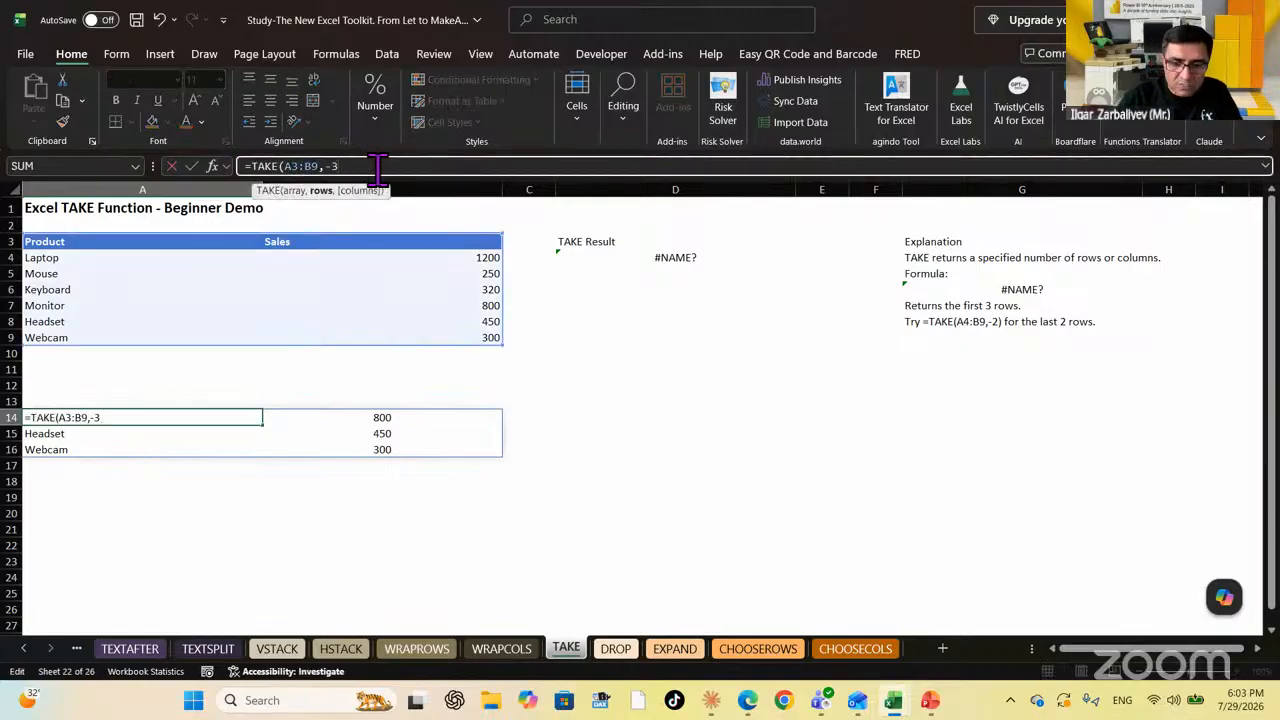
pyautogui.write(',1)')
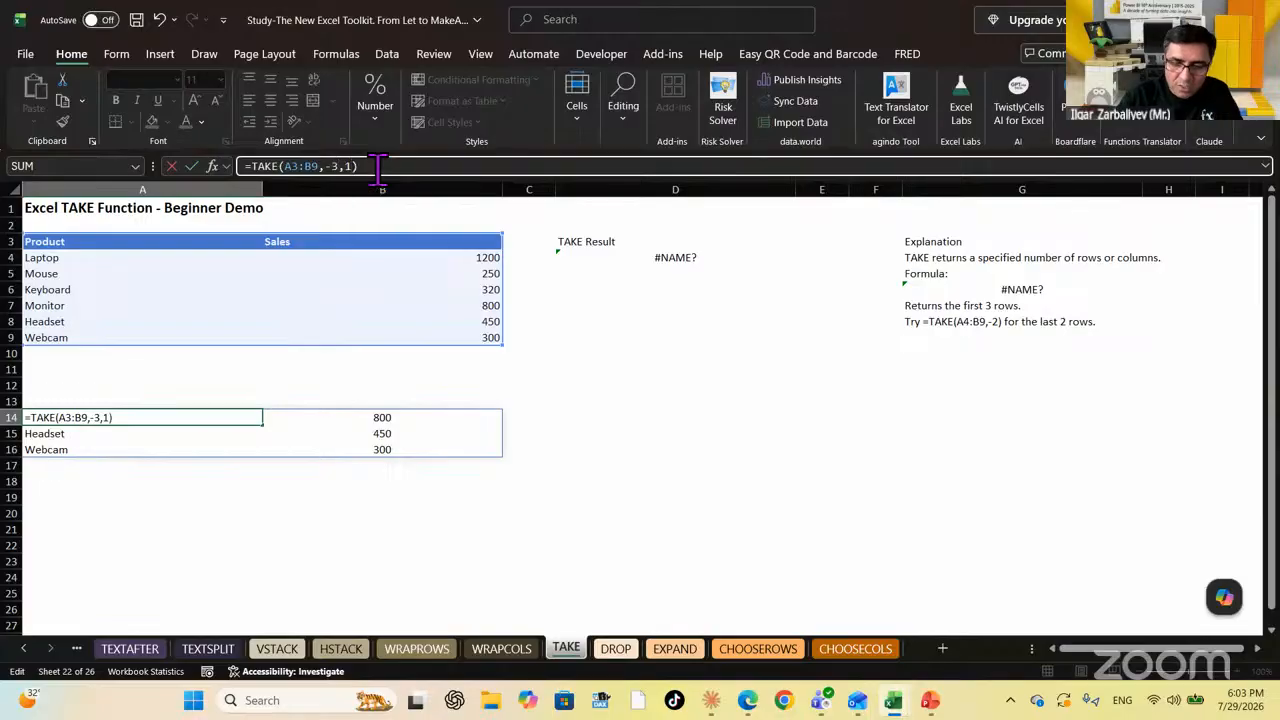
pyautogui.press('Return')
pyautogui.press('Down')
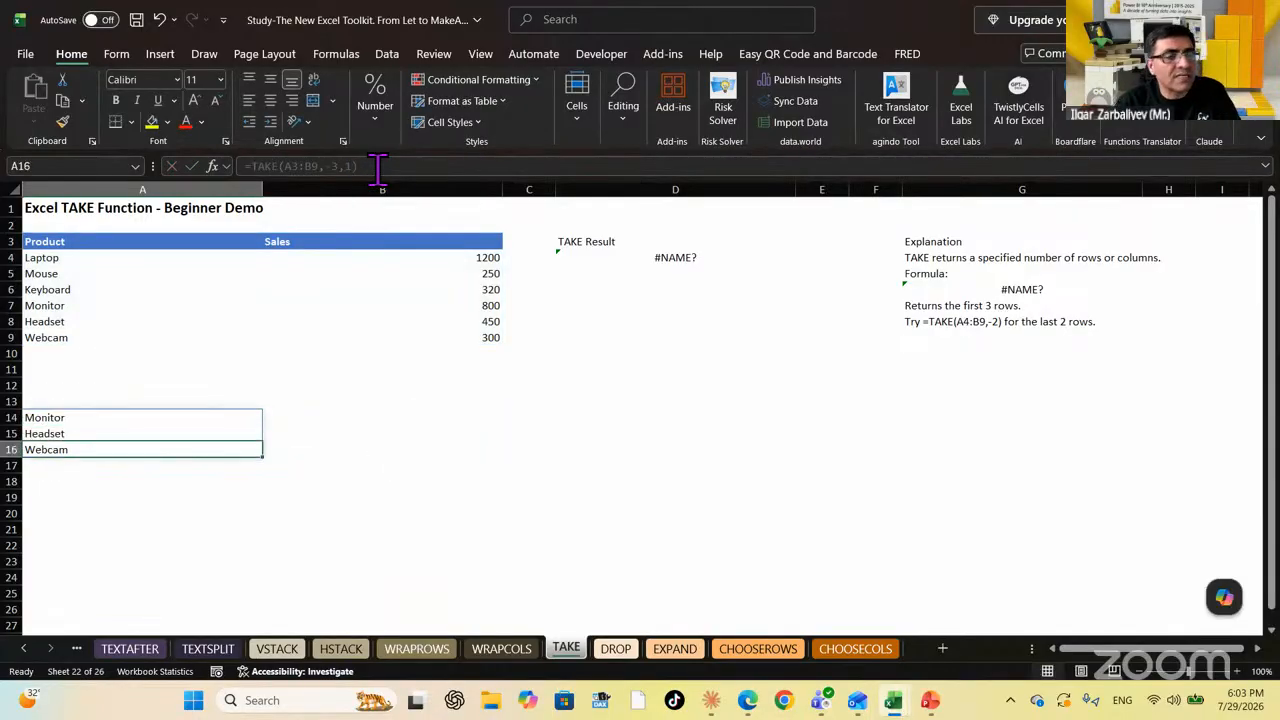
pyautogui.press('Up')
pyautogui.press('Up')
# Leave the TAKE formula as is and switch to the DROP sheet
pyautogui.click(378, 167)
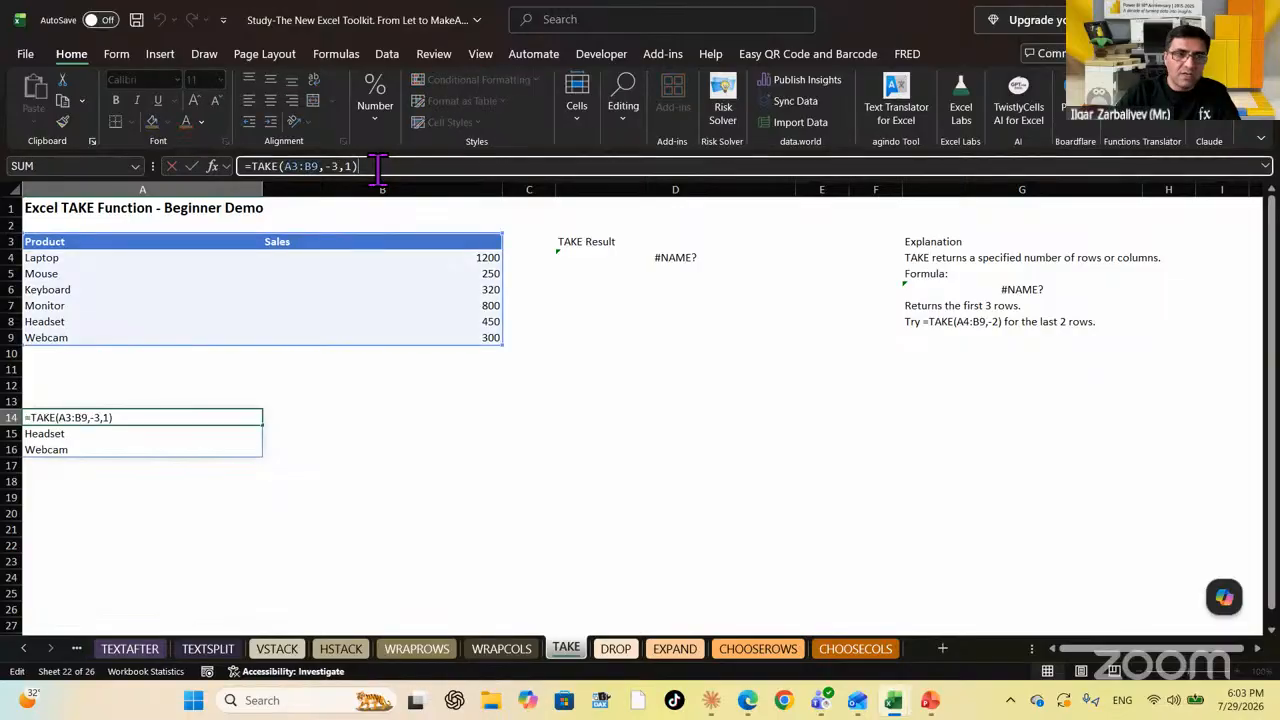
pyautogui.click(124, 295)
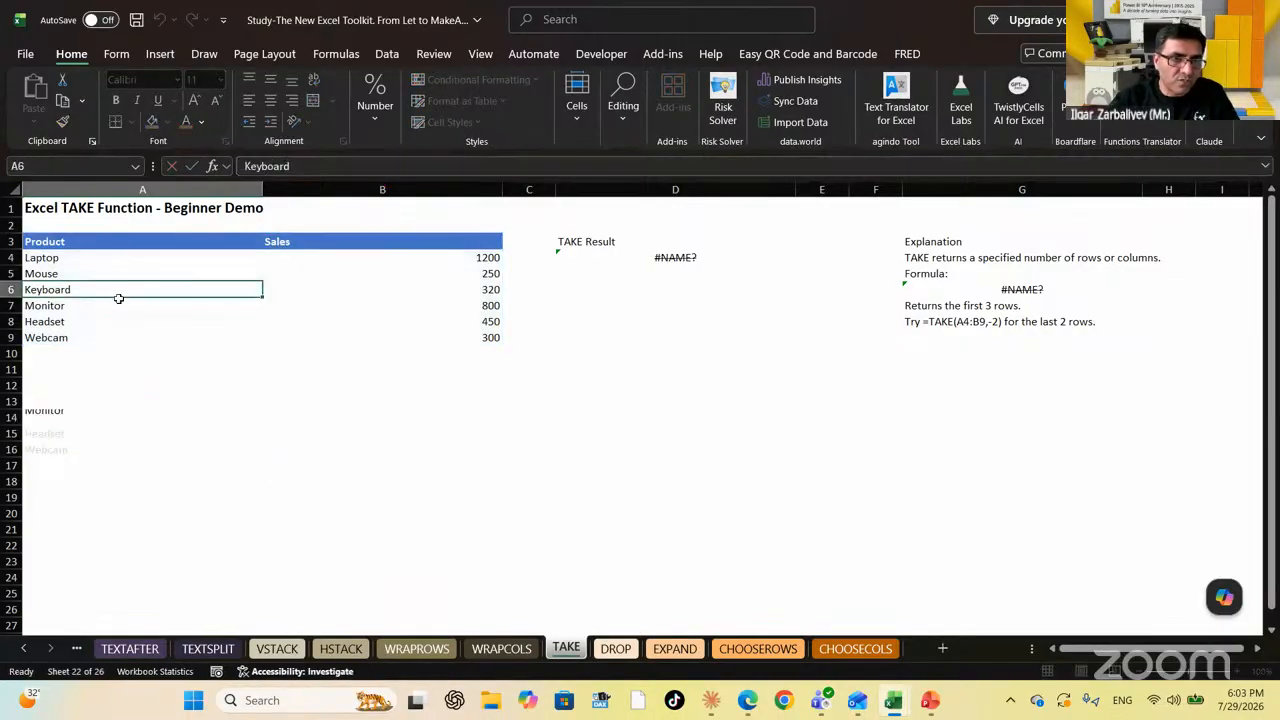
pyautogui.click(616, 648)
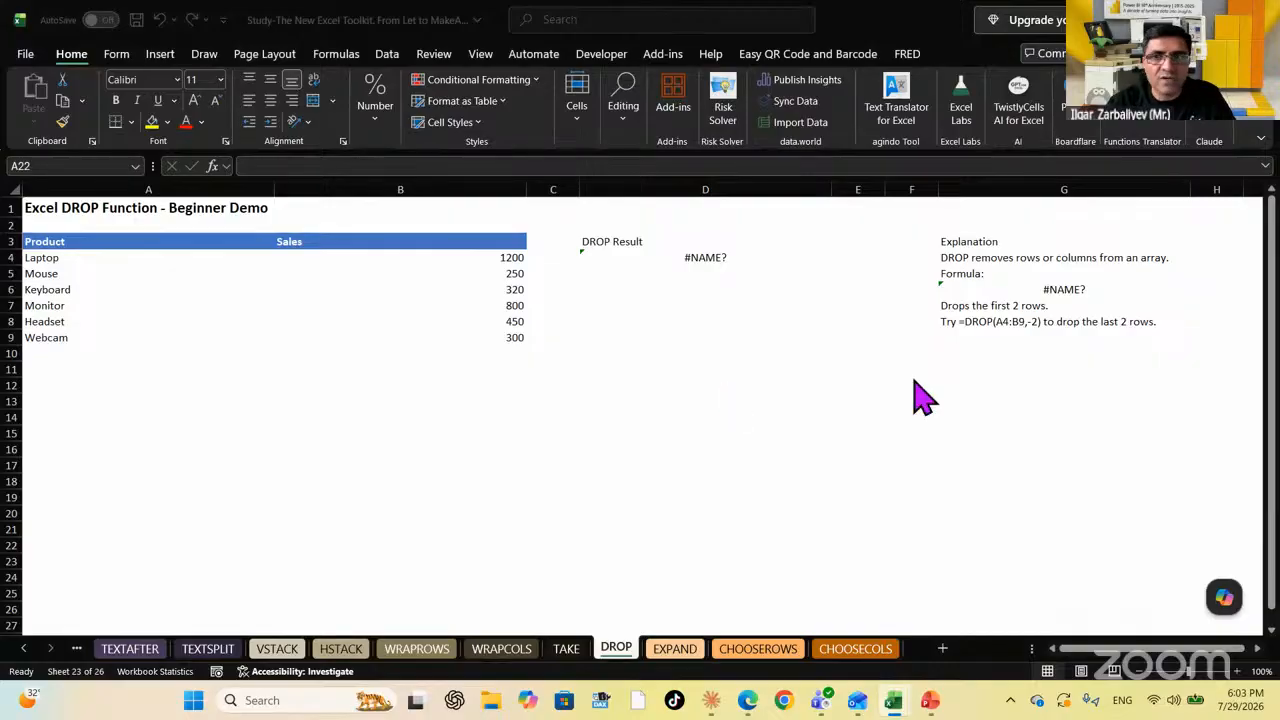
# Enter =DROP(A3:B9,3) in A19, then highlight A3:A5 as the three dropped rows
pyautogui.click(100, 432)
pyautogui.click(85, 495)
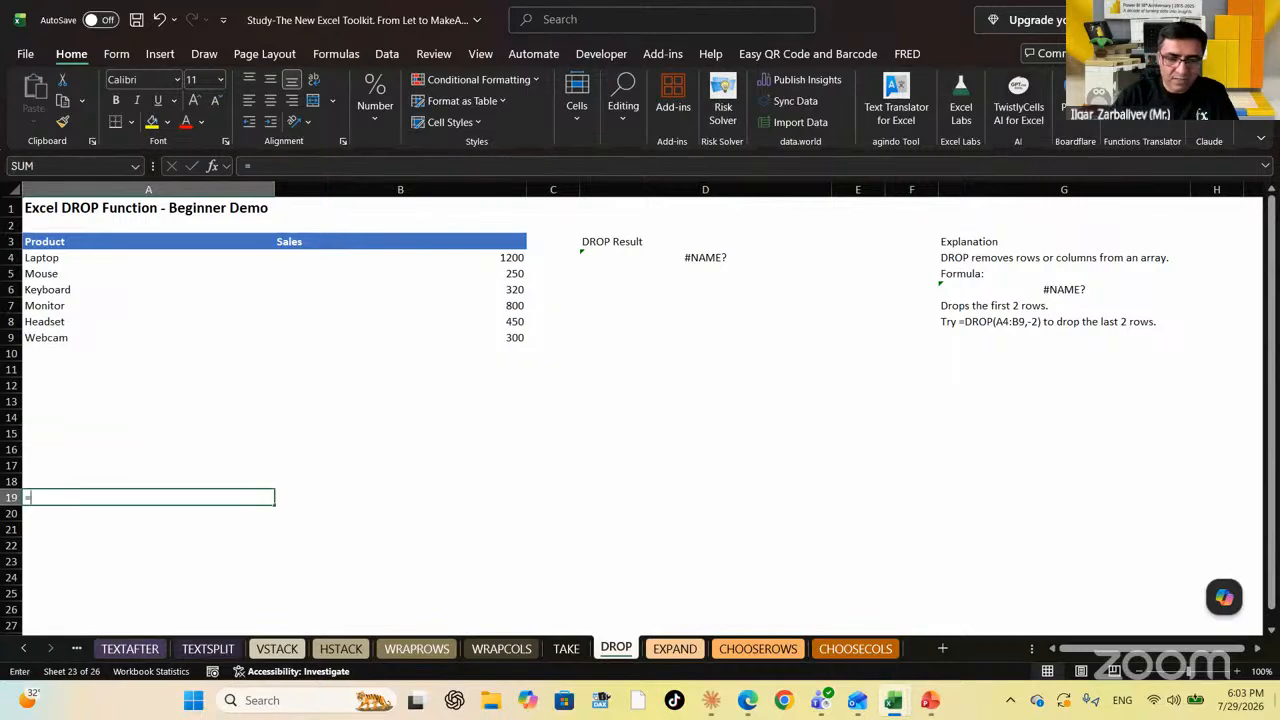
pyautogui.write('=dr')
pyautogui.press('Tab')
pyautogui.press('Up')
pyautogui.press('Up')
pyautogui.press('Up')
pyautogui.press('Up')
pyautogui.press('Up')
pyautogui.press('Up')
pyautogui.press('Up')
pyautogui.press('Up')
pyautogui.press('Up')
pyautogui.press('Up')
pyautogui.press('Up')
pyautogui.press('Up')
pyautogui.press('Up')
pyautogui.press('Up')
pyautogui.press('Up')
pyautogui.press('Up')
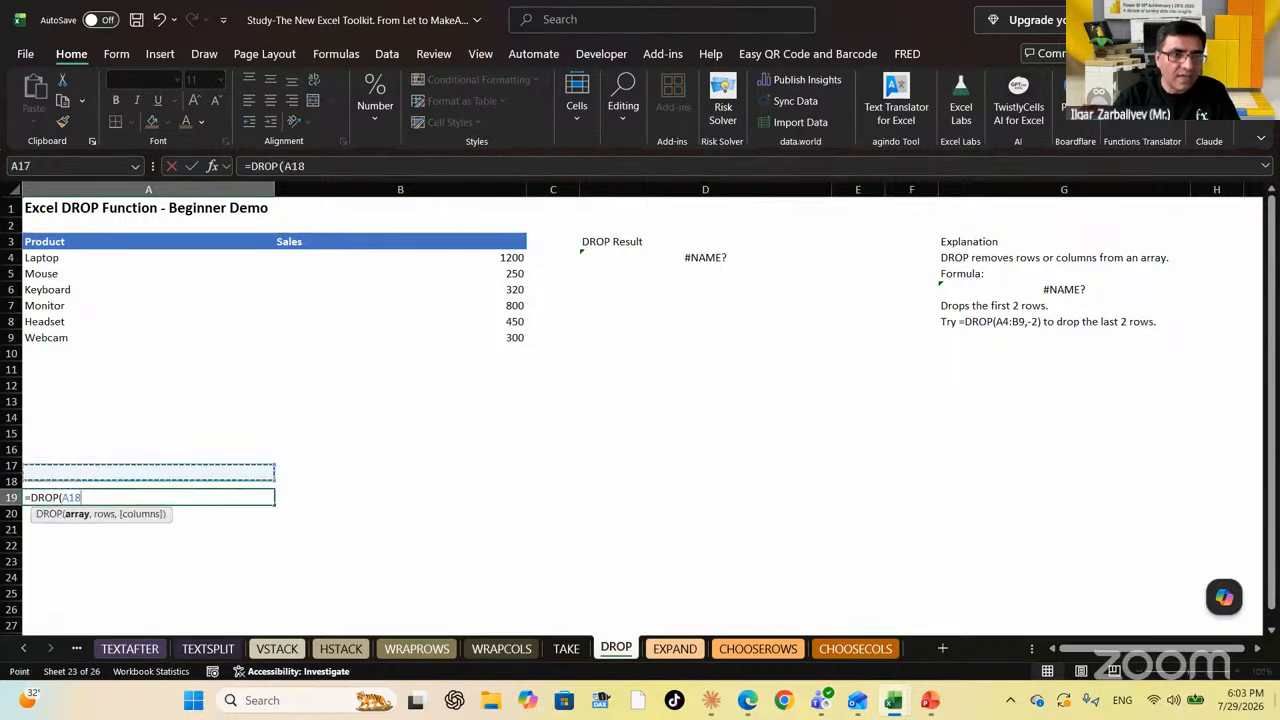
pyautogui.hotkey('shift', 'Right')
pyautogui.hotkey('shift', 'Down')
pyautogui.hotkey('shift', 'Down')
pyautogui.hotkey('shift', 'Down')
pyautogui.hotkey('shift', 'Down')
pyautogui.hotkey('shift', 'Down')
pyautogui.hotkey('shift', 'Down')
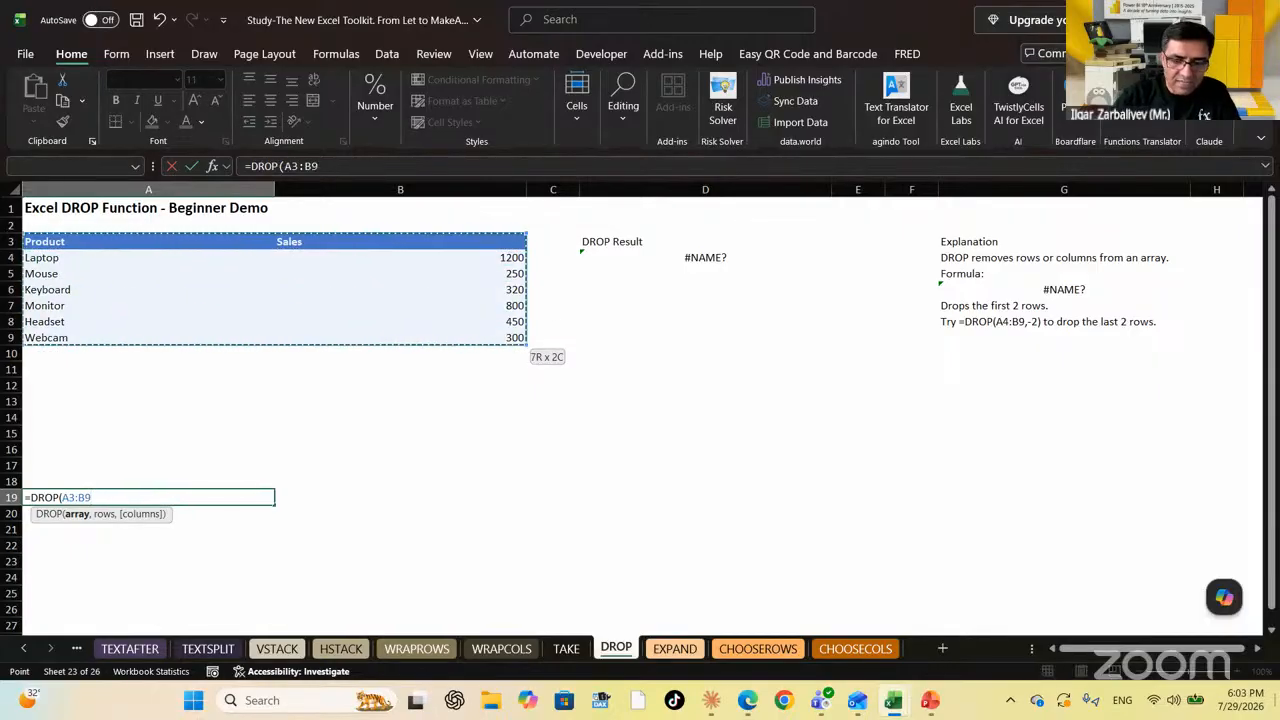
pyautogui.write(',')
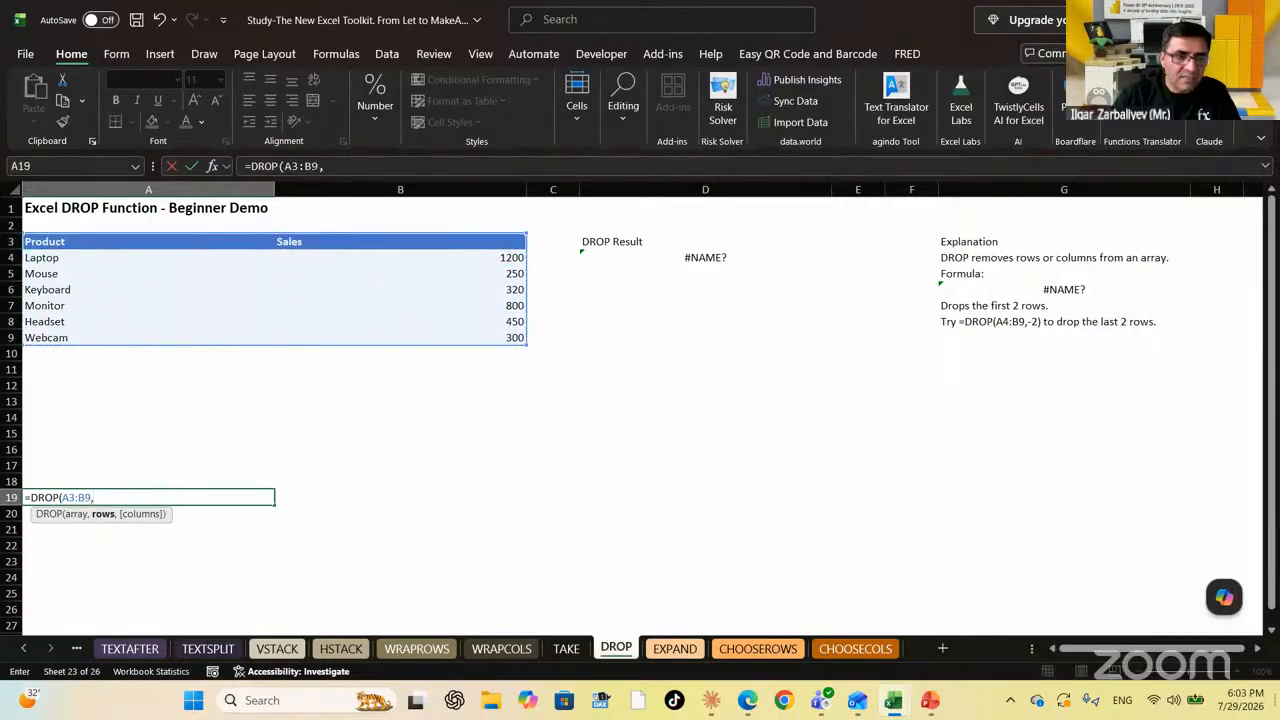
pyautogui.write('3')
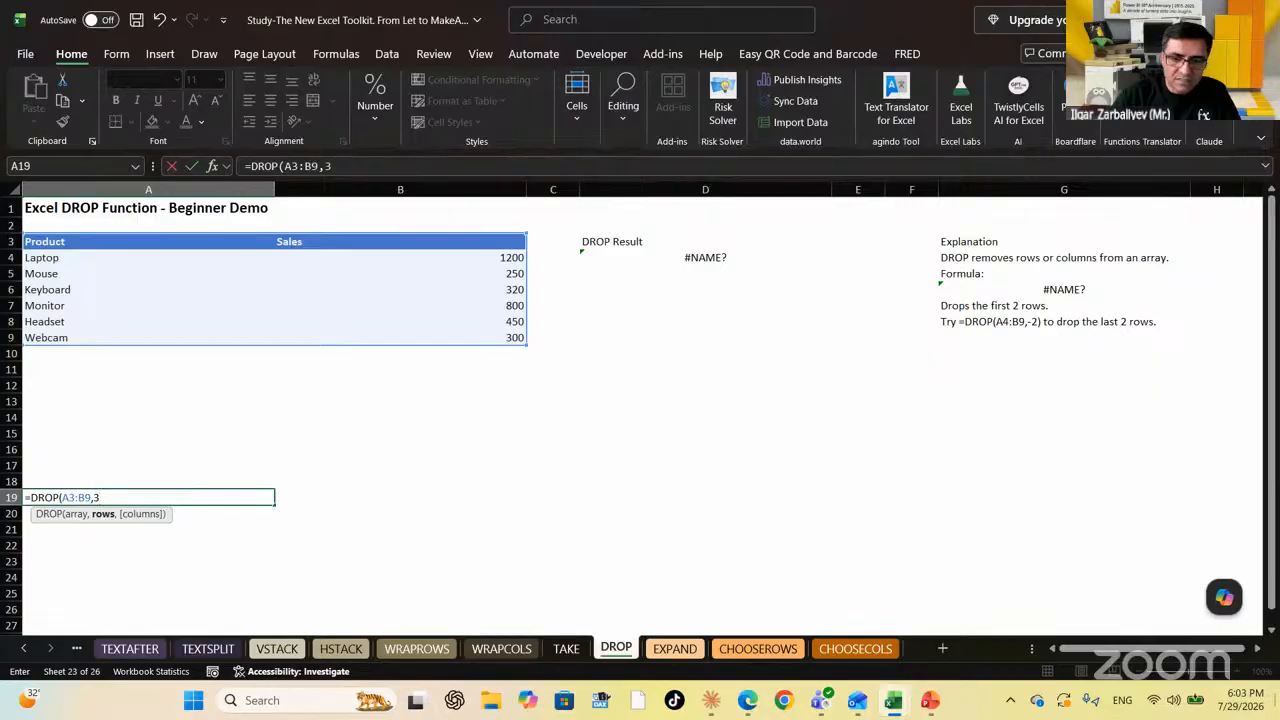
pyautogui.press('Return')
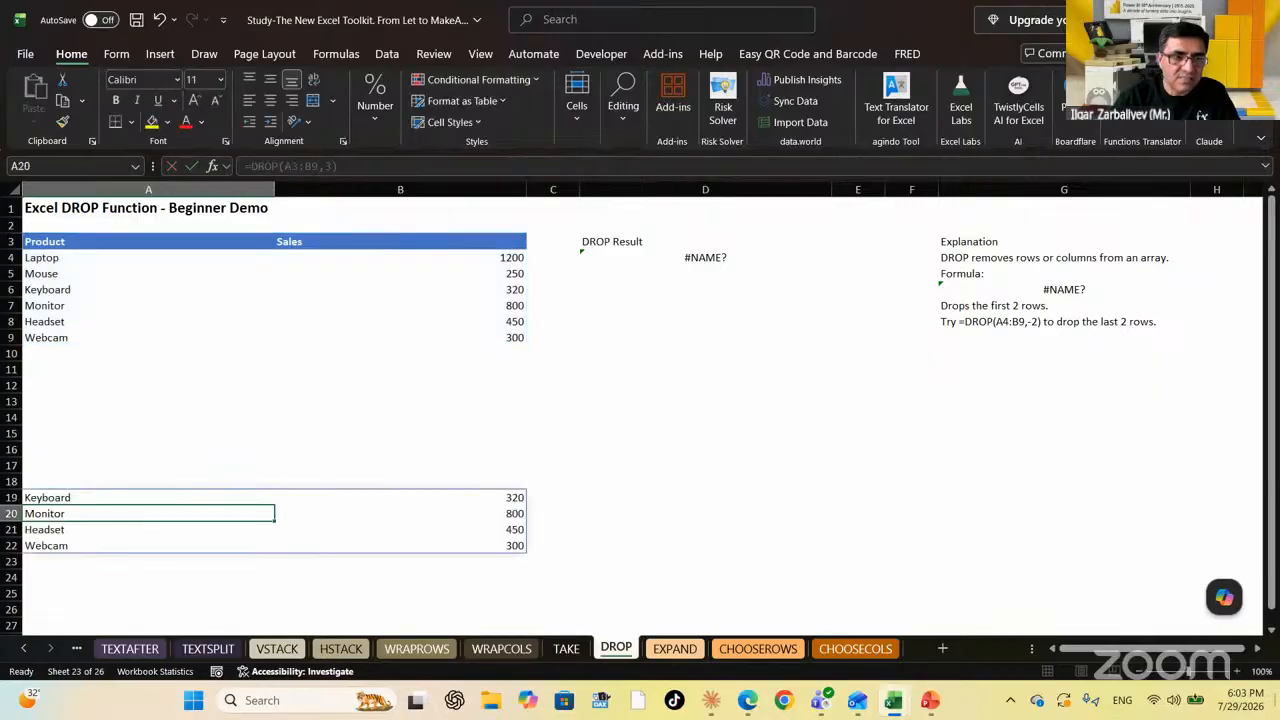
pyautogui.click(148, 497)
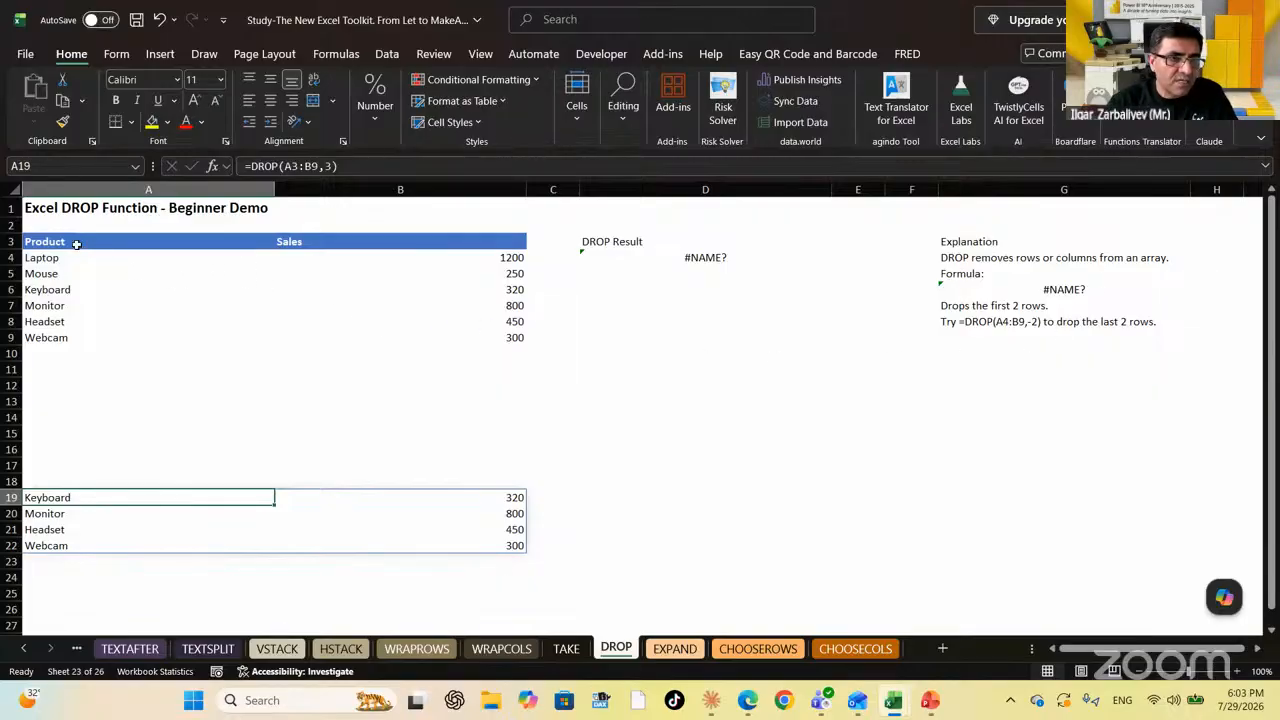
pyautogui.moveTo(77, 245); pyautogui.dragTo(77, 275)
# Change A19's formula to =DROP(A3:B9,-3) to drop the last three rows
pyautogui.click(57, 501)
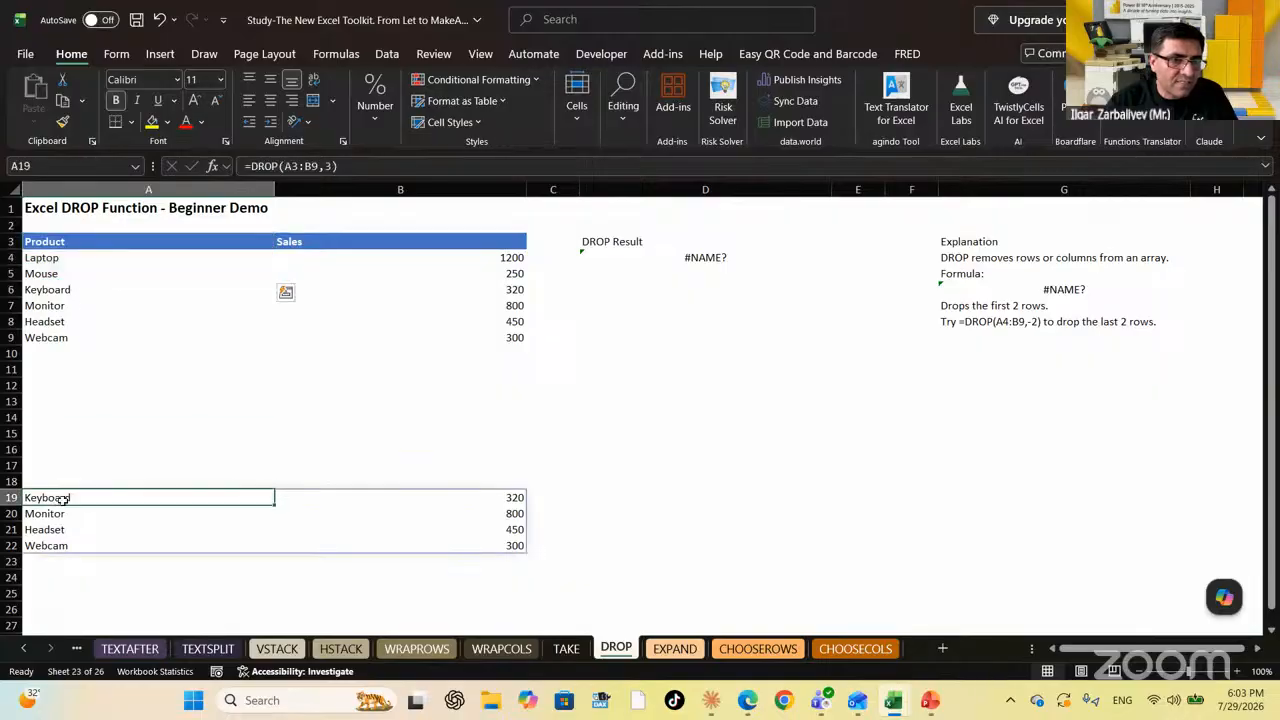
pyautogui.click(327, 166)
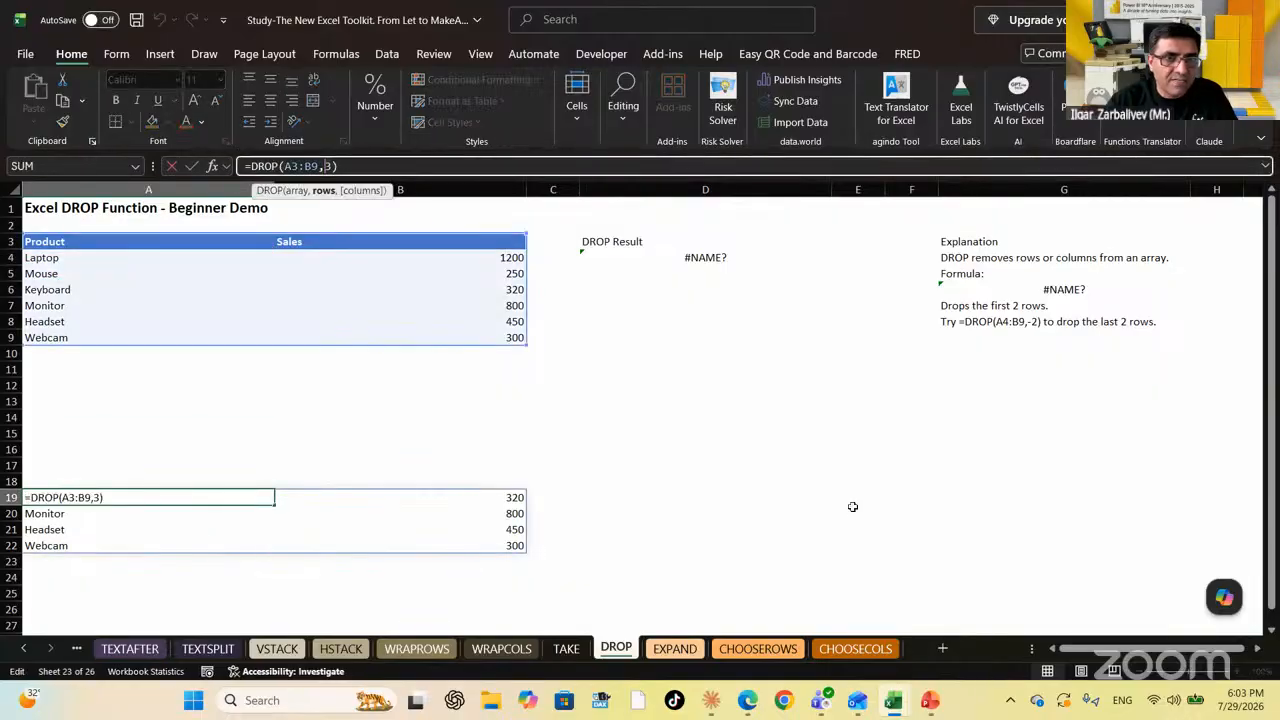
pyautogui.write('-')
pyautogui.press('Delete')
pyautogui.write('3')
pyautogui.press('Return')
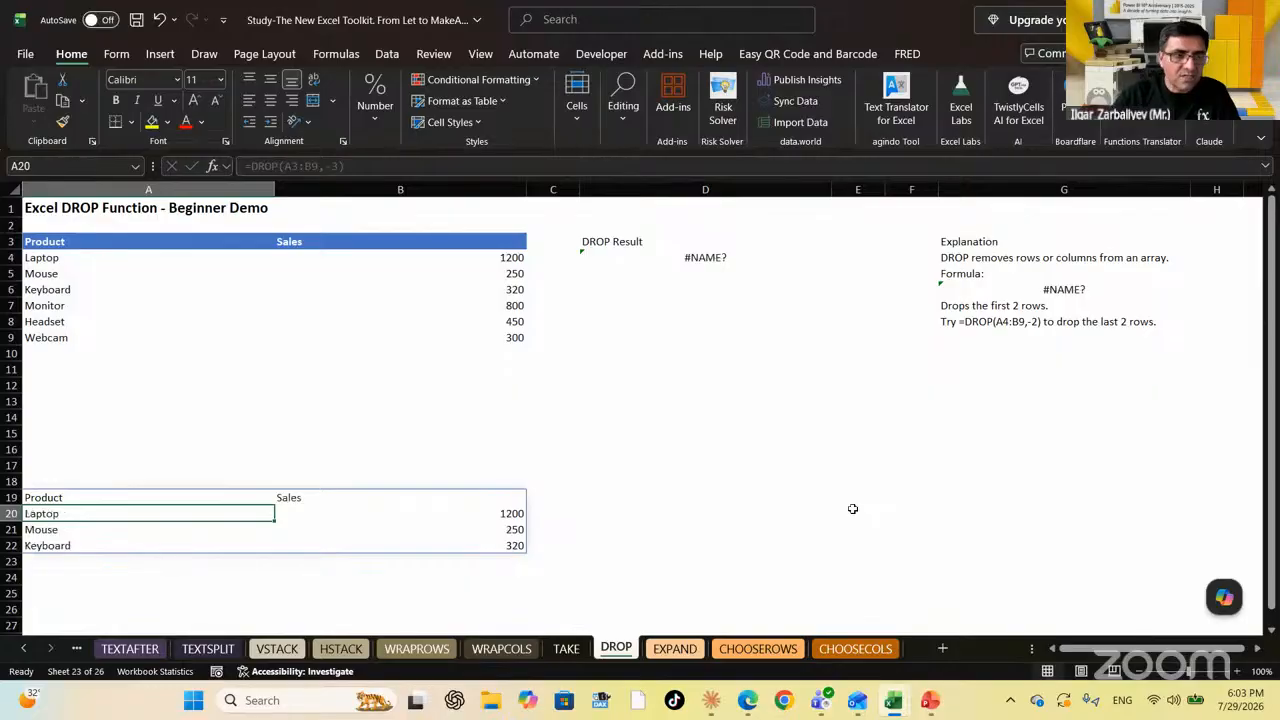
pyautogui.press('Up')
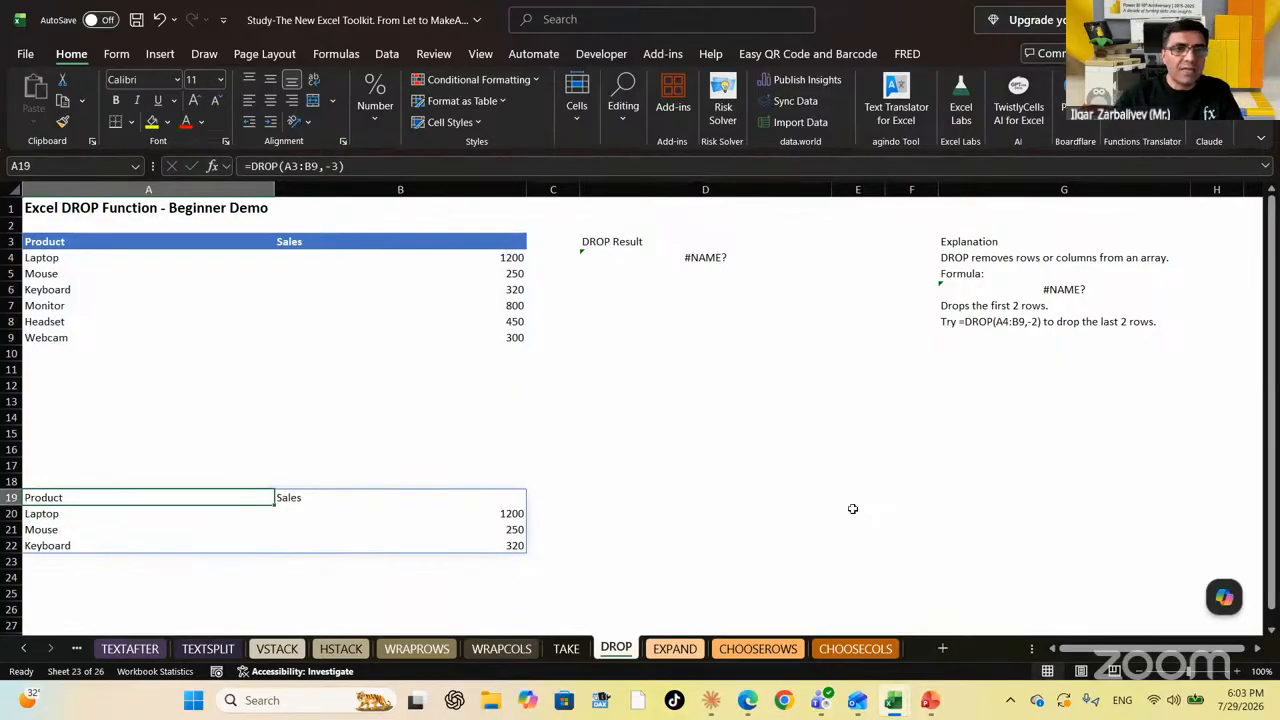
# Try columns arguments 1 and then 2 in the DROP formula
pyautogui.press('F2')
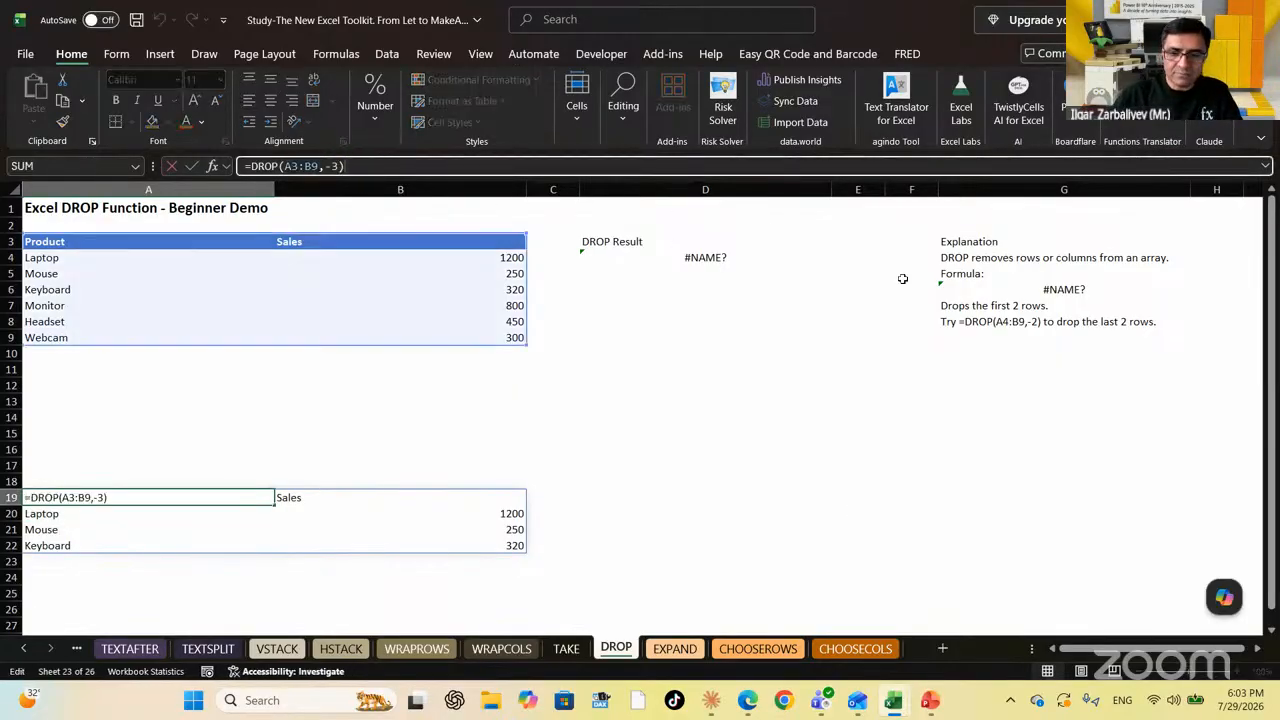
pyautogui.press('BackSpace')
pyautogui.write(',1')
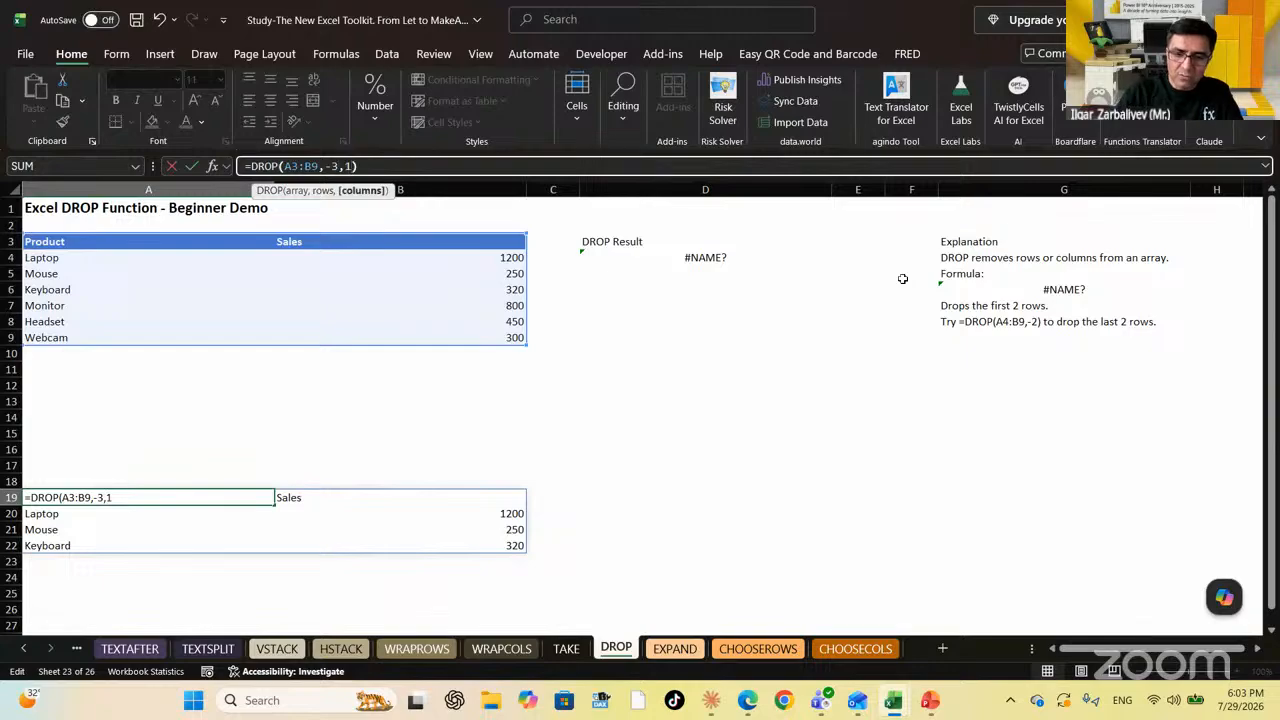
pyautogui.press('Return')
pyautogui.press('Up')
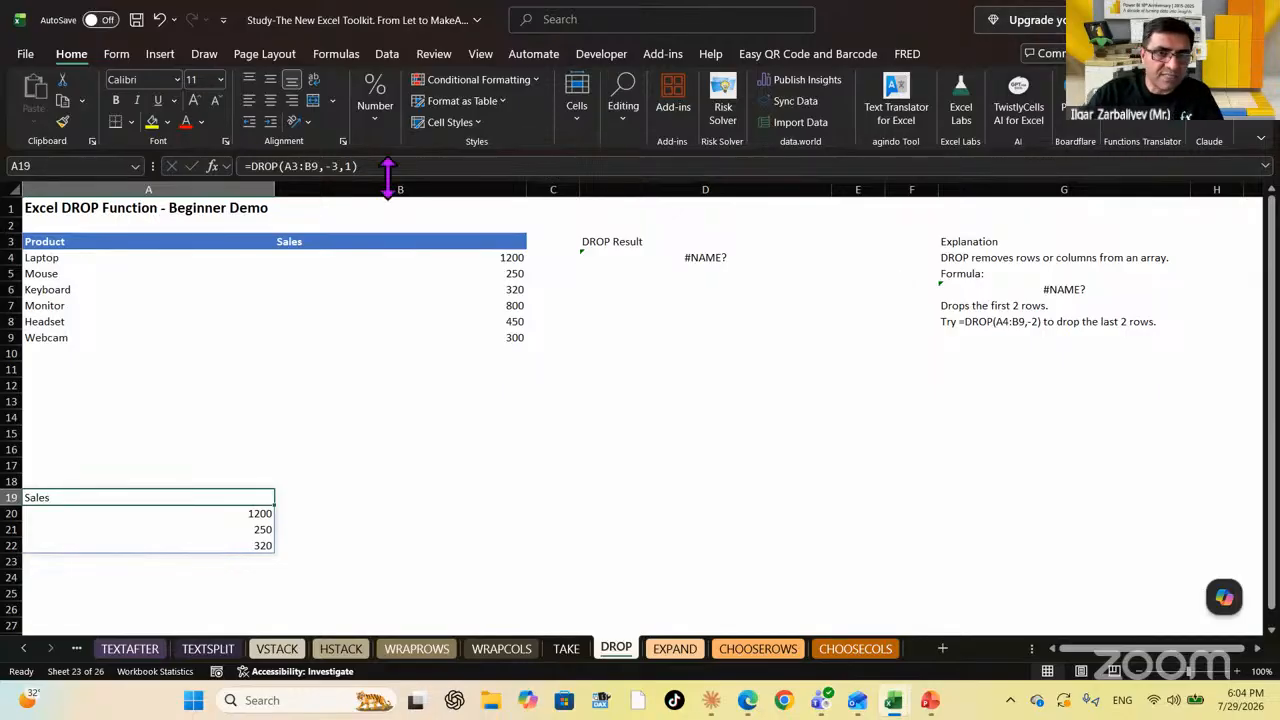
pyautogui.click(437, 172)
pyautogui.press('Left')
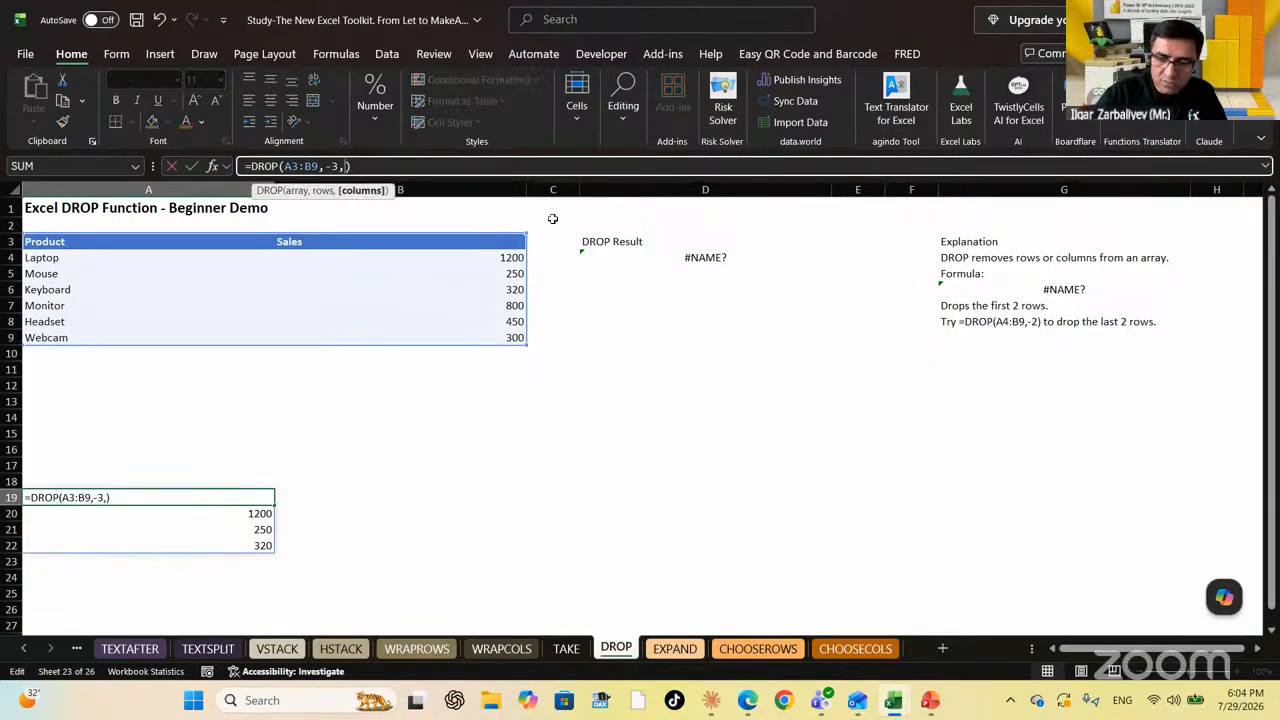
pyautogui.press('BackSpace')
pyautogui.write('2')
pyautogui.press('Return')
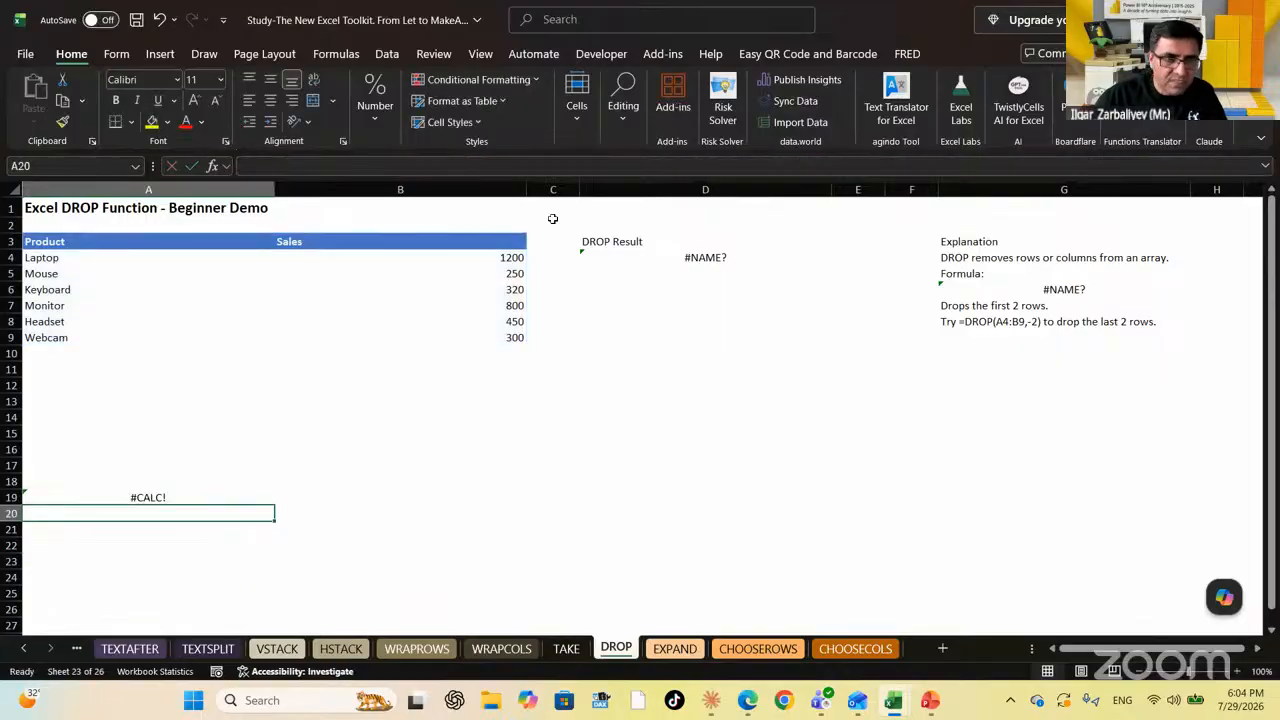
pyautogui.press('Up')
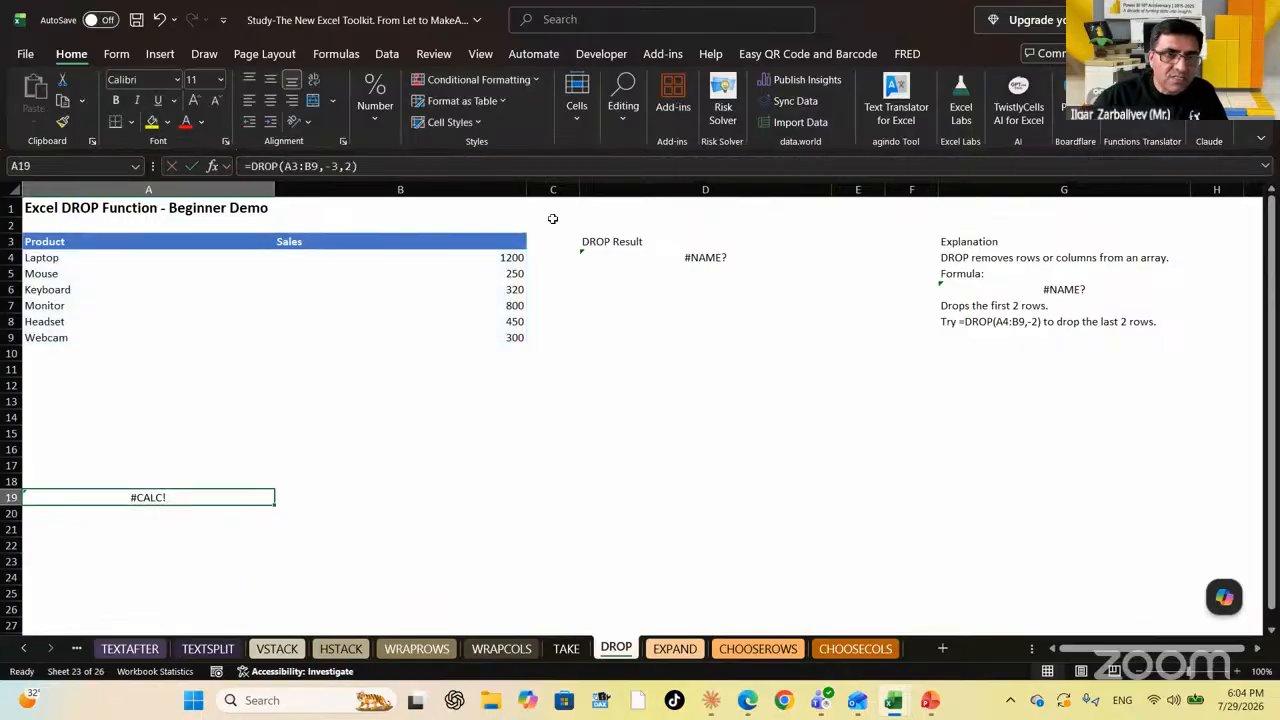
# Try columns 0, then settle on -1, giving =DROP(A3:B9,-3,-1) without the Sales column
pyautogui.click(354, 166)
pyautogui.press('BackSpace')
pyautogui.write('0')
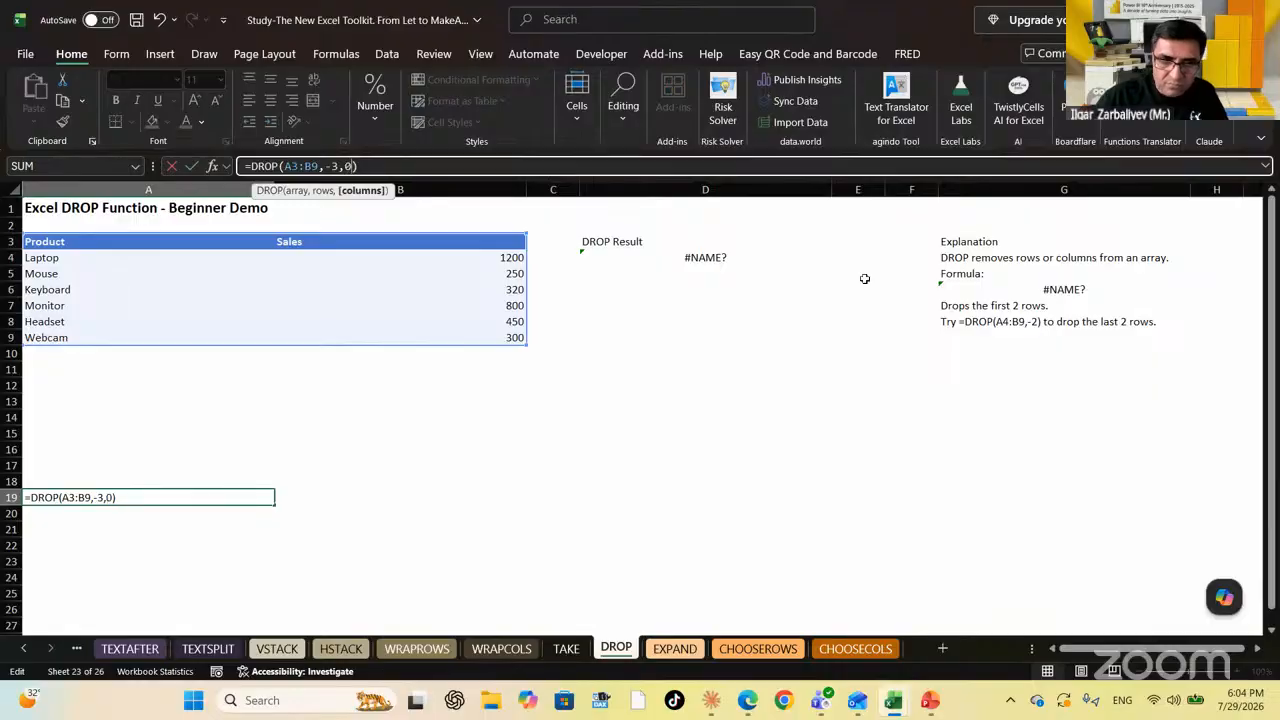
pyautogui.press('Return')
pyautogui.press('Up')
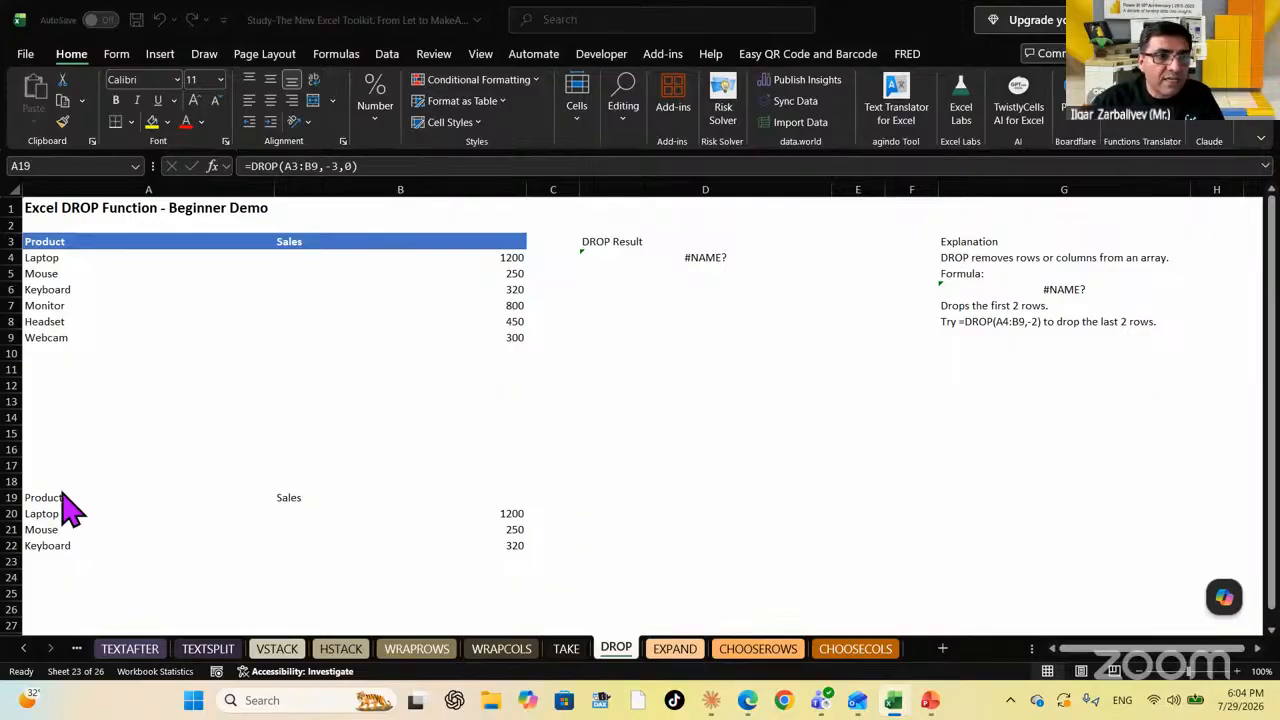
pyautogui.press('Escape')
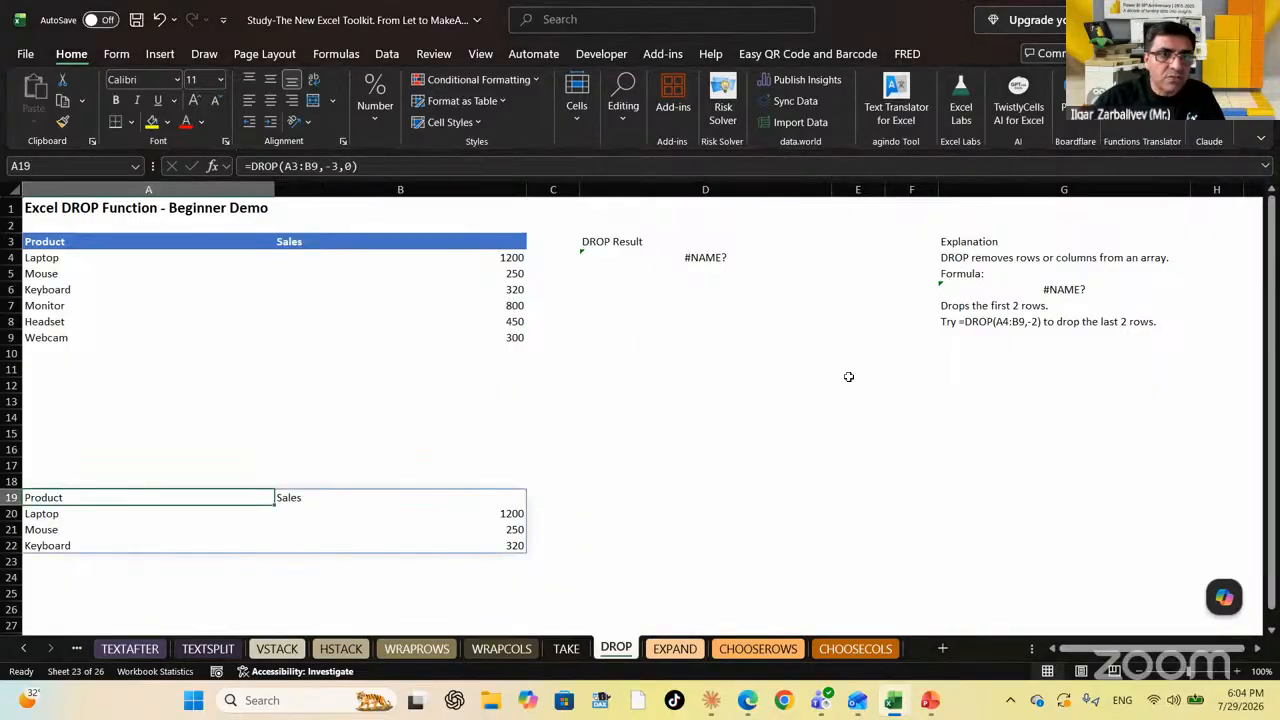
pyautogui.click(350, 166)
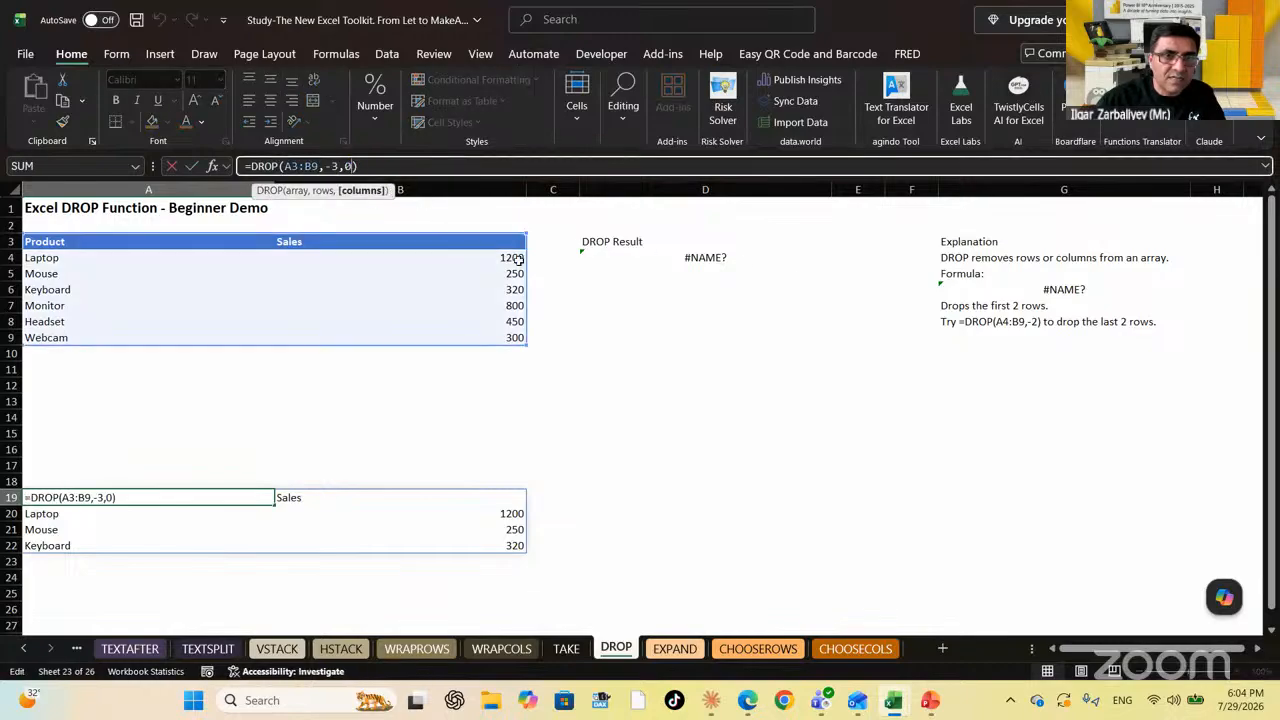
pyautogui.press('BackSpace')
pyautogui.write('-1')
pyautogui.hotkey('ctrl', 'Return')
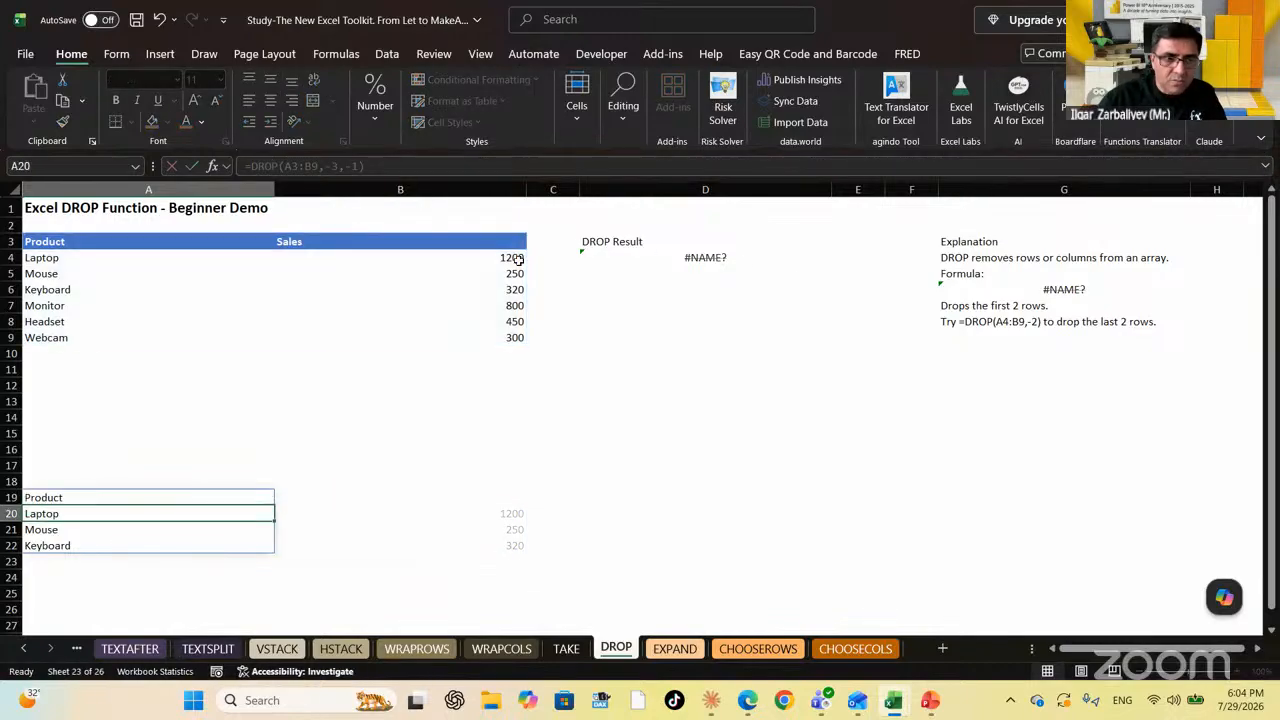
pyautogui.press('Down')
pyautogui.press('Down')
pyautogui.press('Down')
pyautogui.press('Down')
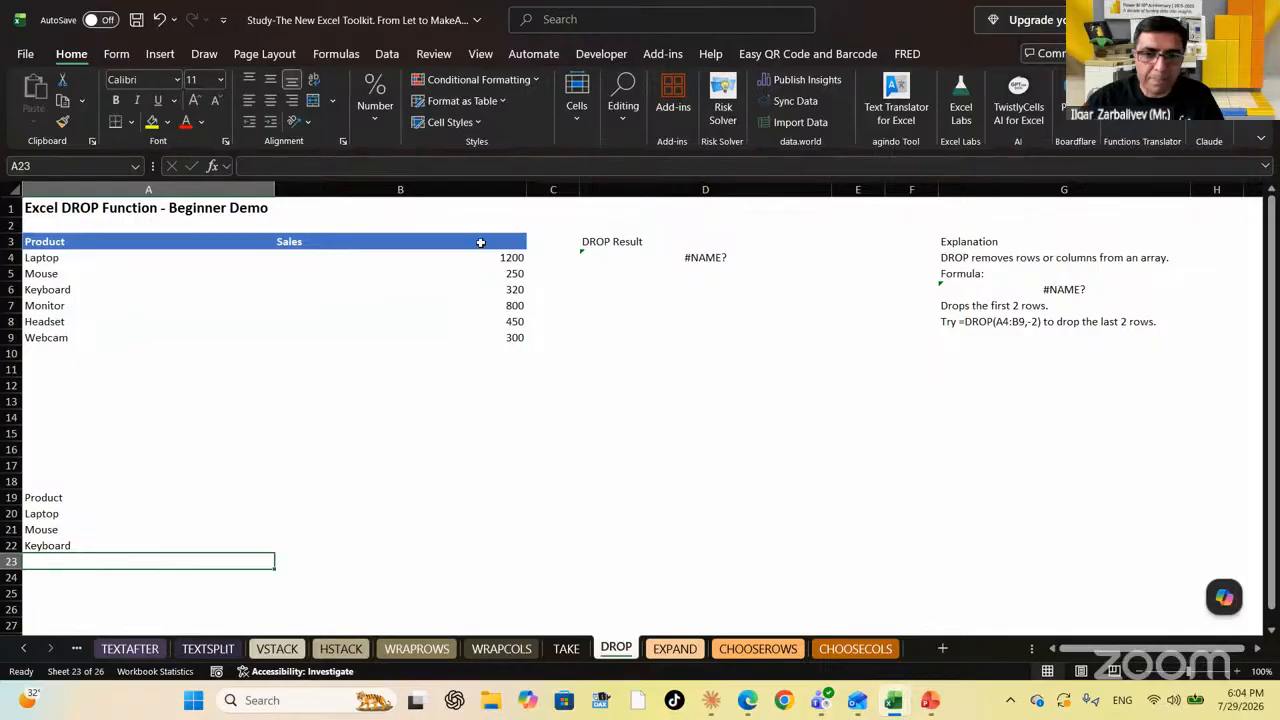
# Open the EXPAND sheet and select the Jan, Feb, Mar cells A4:A6
pyautogui.click(672, 652)
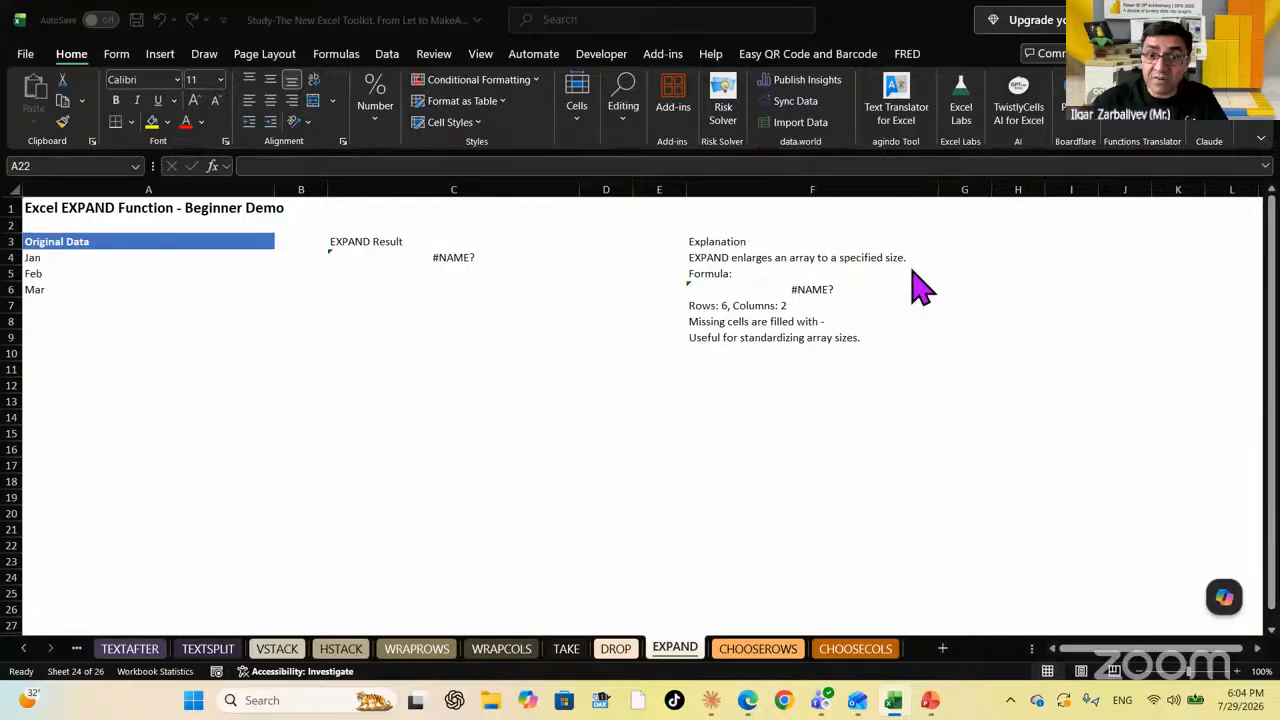
pyautogui.click(87, 428)
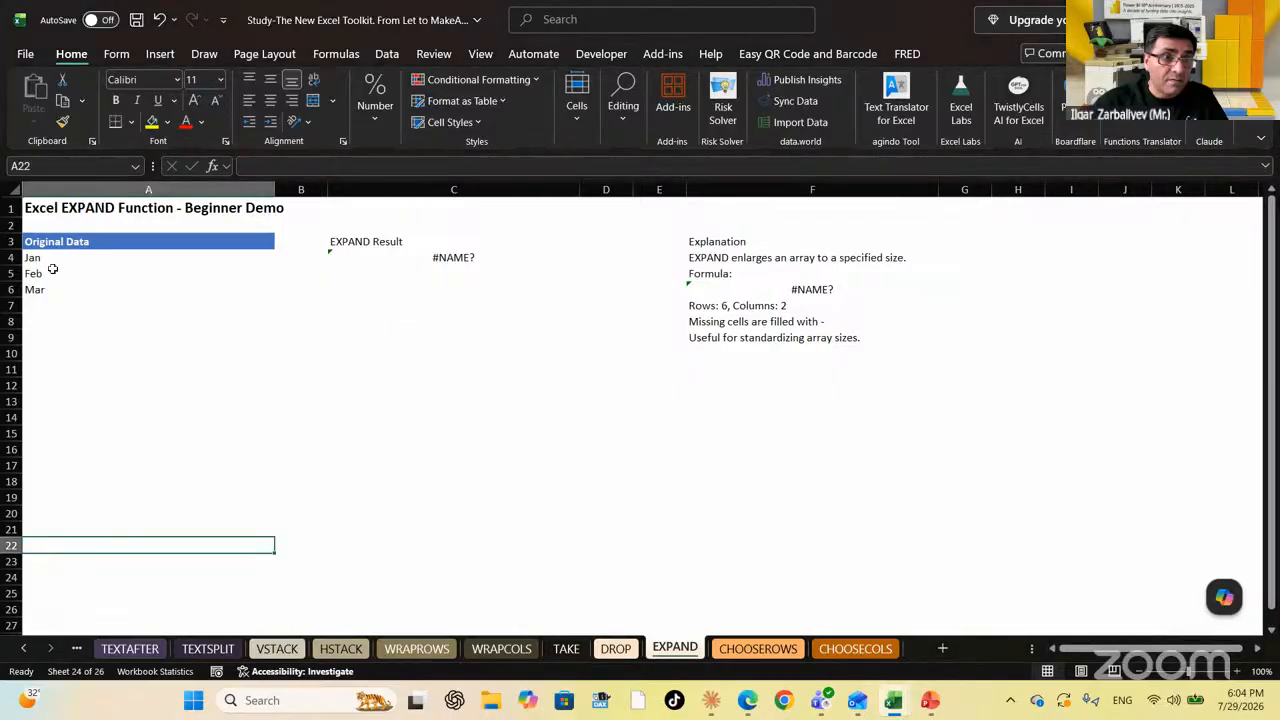
pyautogui.moveTo(50, 258); pyautogui.dragTo(59, 289)
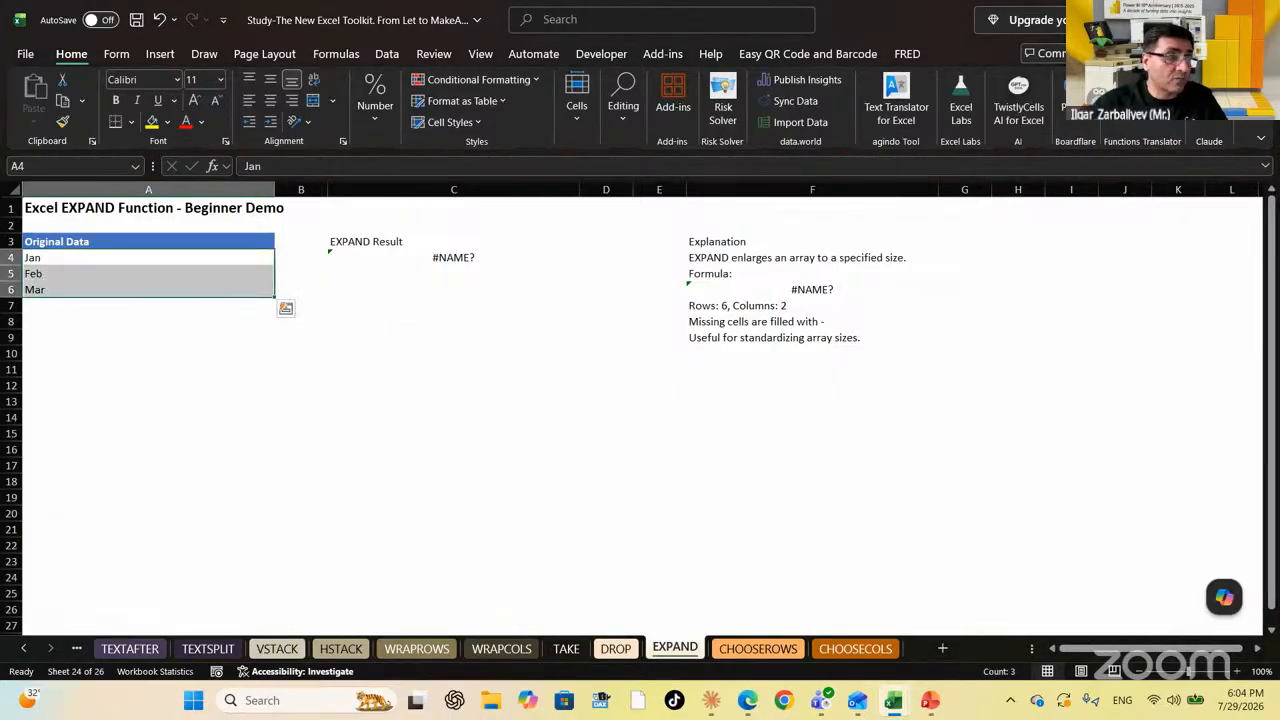
pyautogui.scroll(-1, 640, 413)
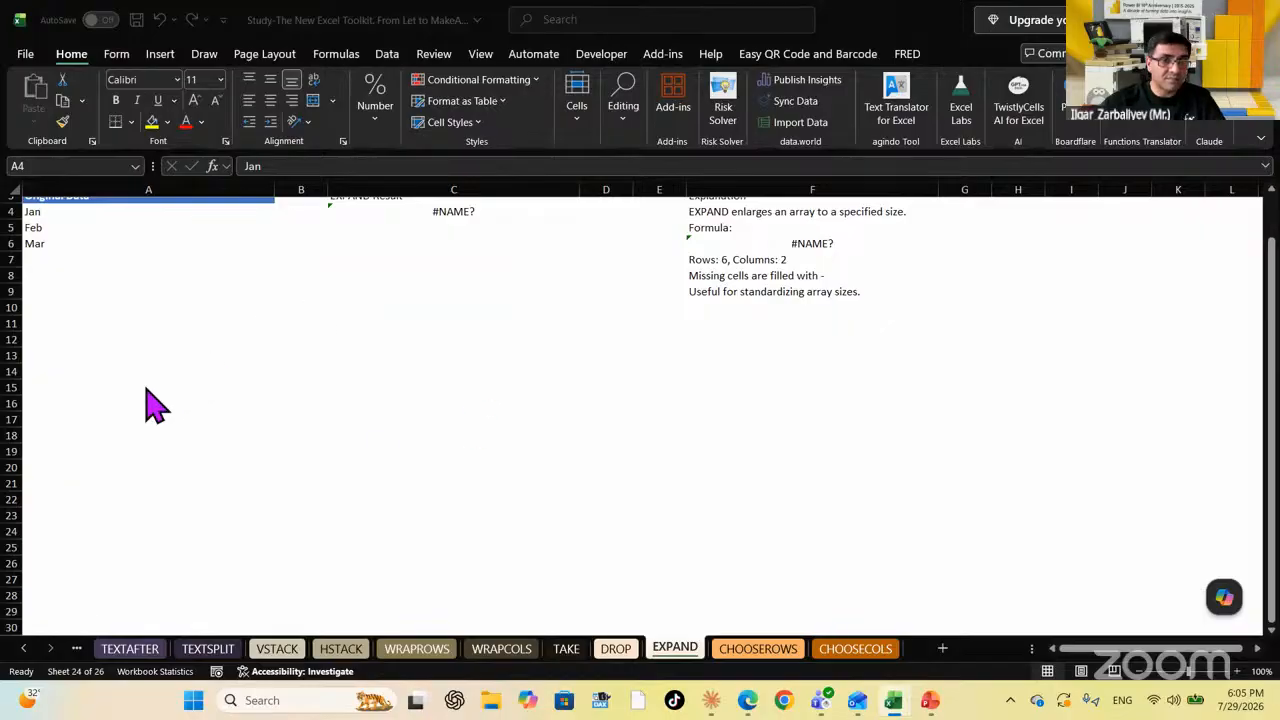
# Enter =EXPAND(A4:A6,3,1) in A14 to spill Jan, Feb and Mar
pyautogui.click(50, 374)
pyautogui.scroll(1, 52, 375)
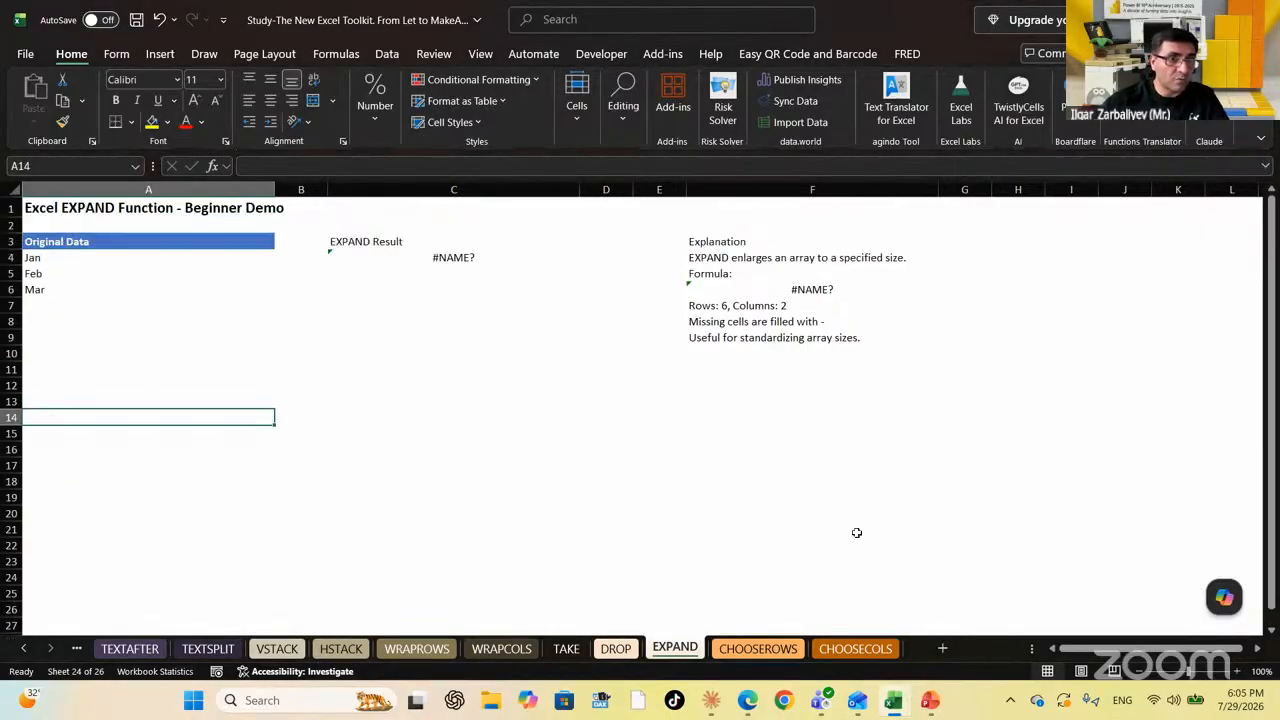
pyautogui.write('=Expan')
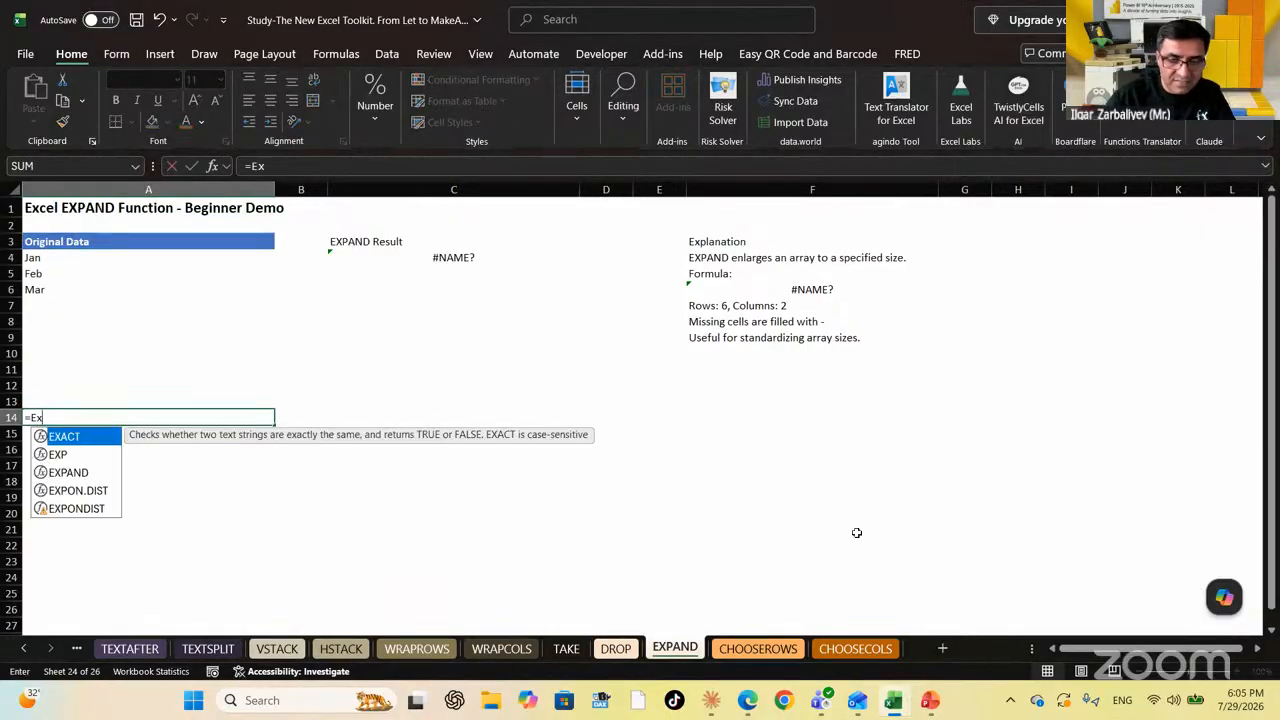
pyautogui.press('Tab')
pyautogui.press('Up')
pyautogui.press('Up')
pyautogui.press('Up')
pyautogui.press('Up')
pyautogui.press('Up')
pyautogui.press('Up')
pyautogui.press('Up')
pyautogui.press('Up')
pyautogui.press('Up')
pyautogui.press('Up')
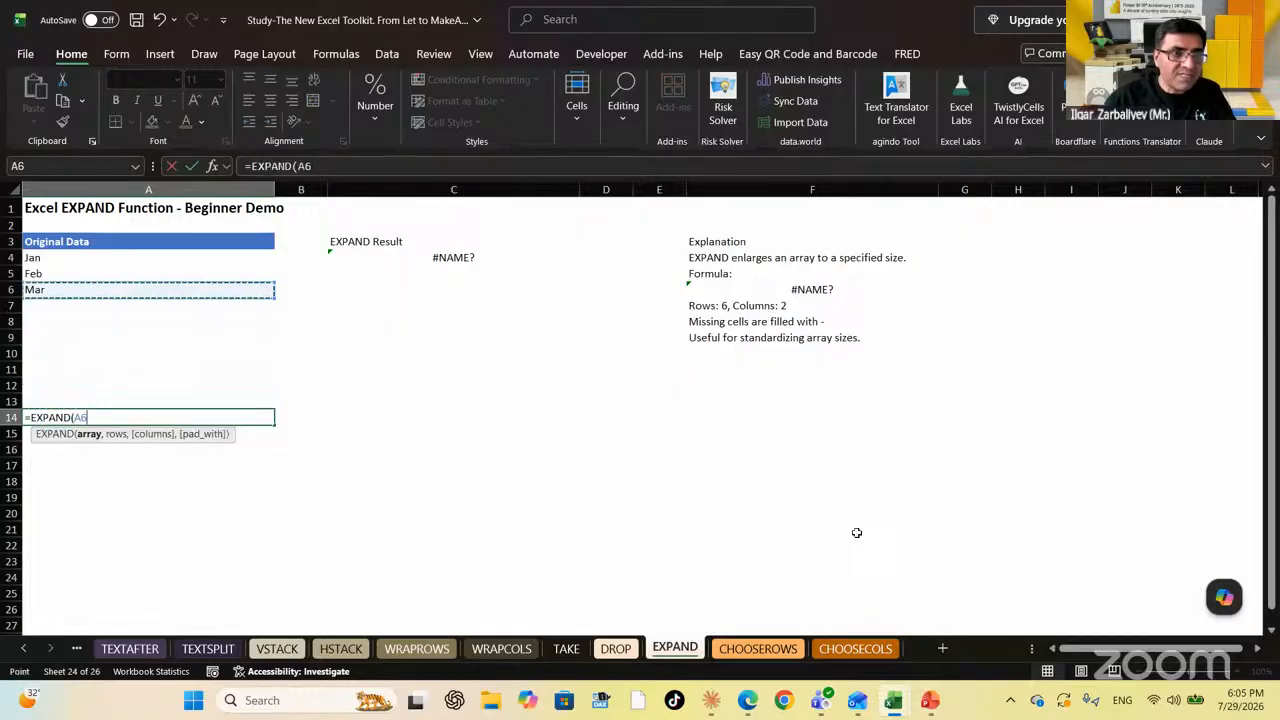
pyautogui.hotkey('shift', 'Down')
pyautogui.hotkey('shift', 'Down')
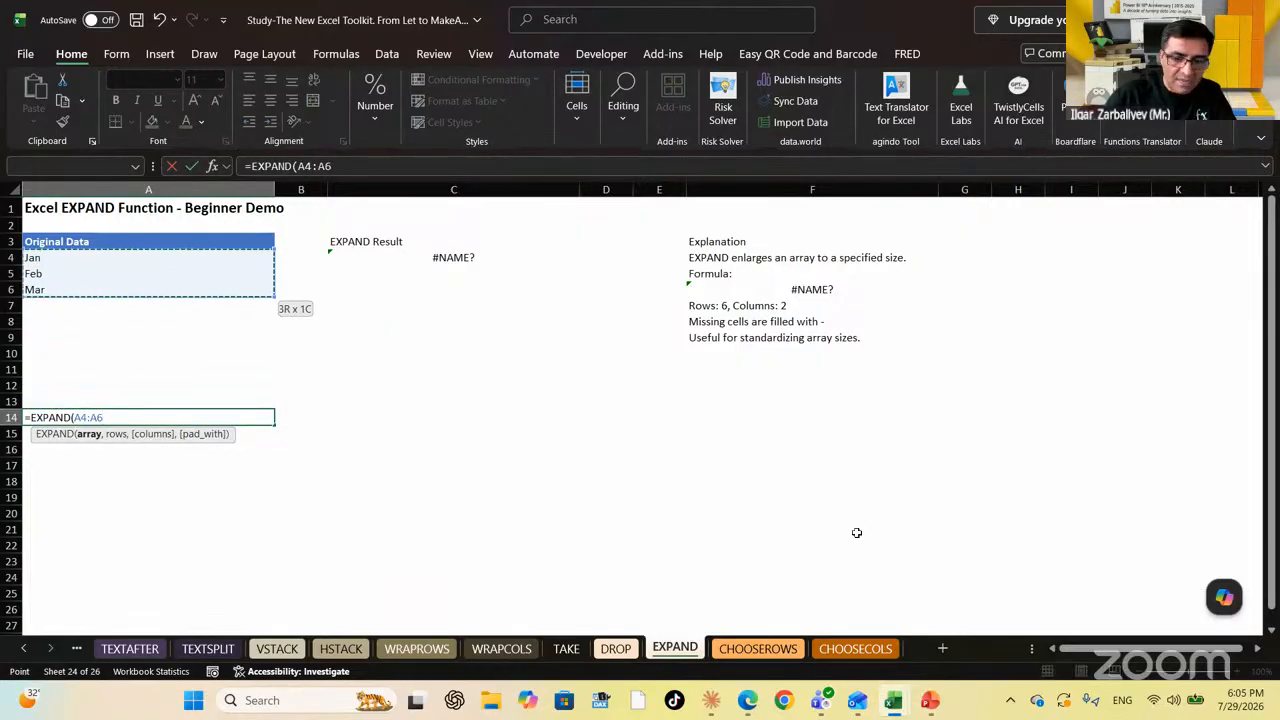
pyautogui.write(',')
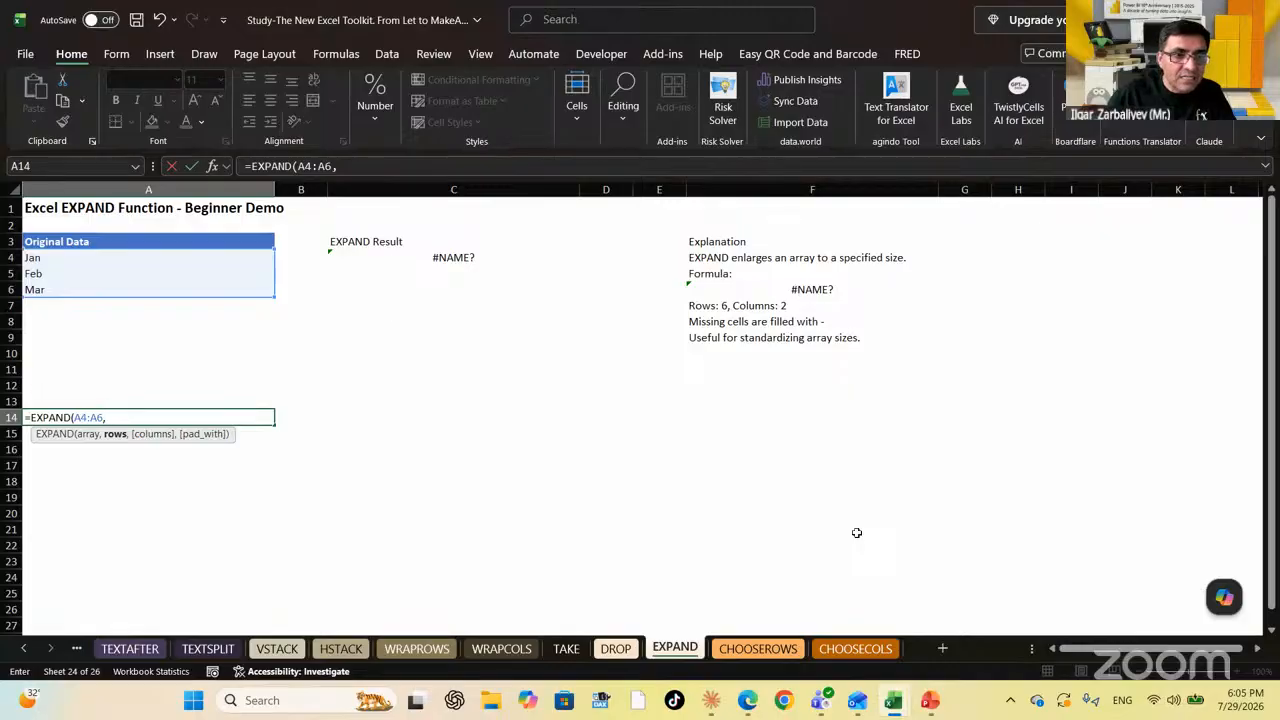
pyautogui.write('3,')
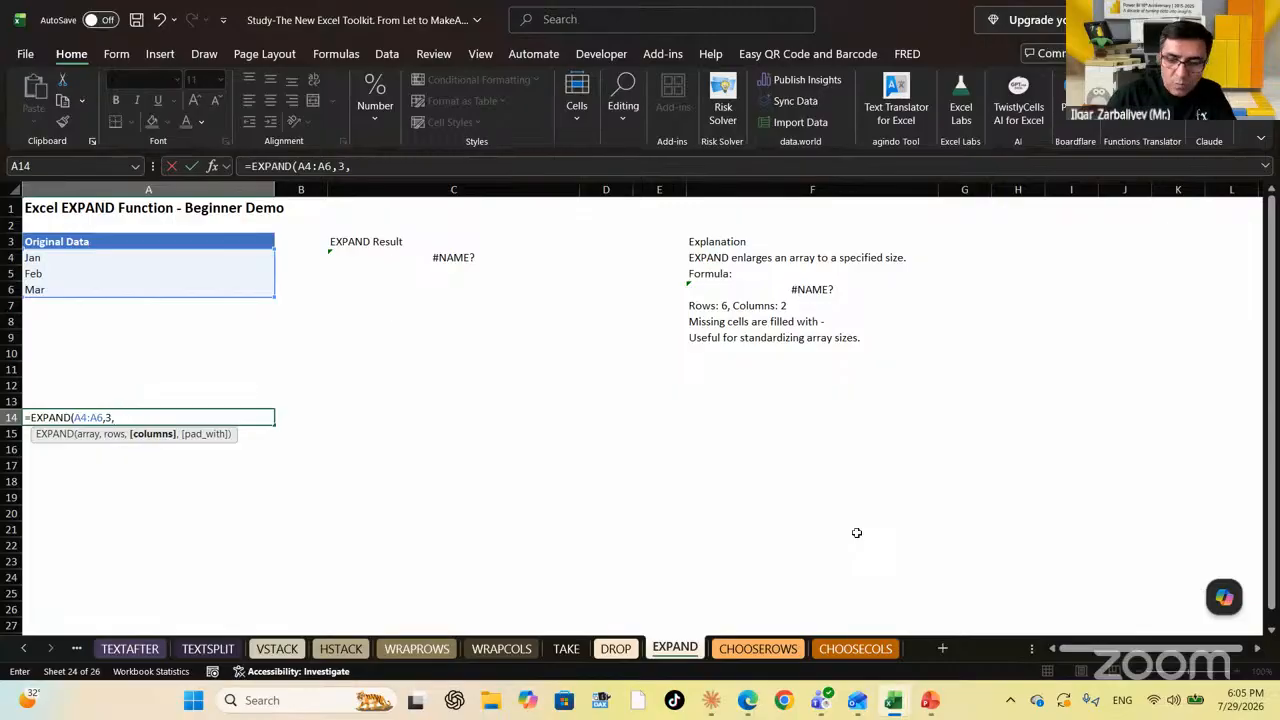
pyautogui.write('1,')
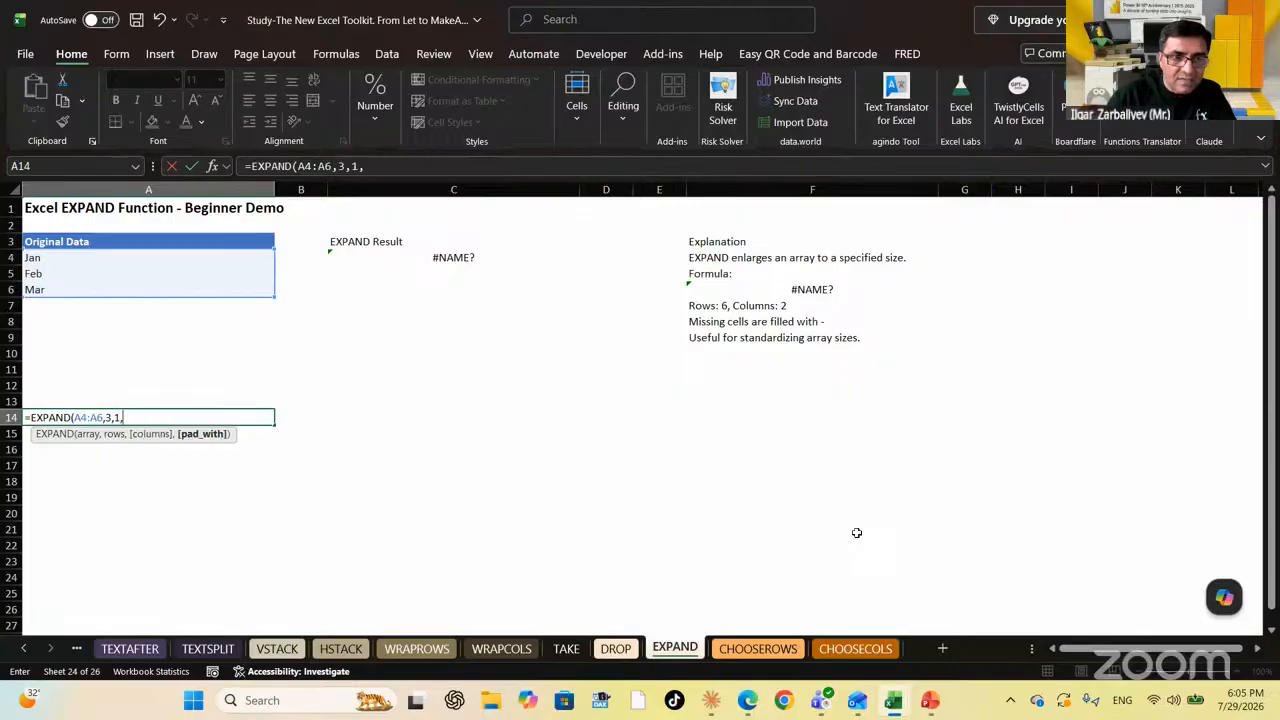
pyautogui.press('BackSpace')
pyautogui.write(')')
pyautogui.press('Return')
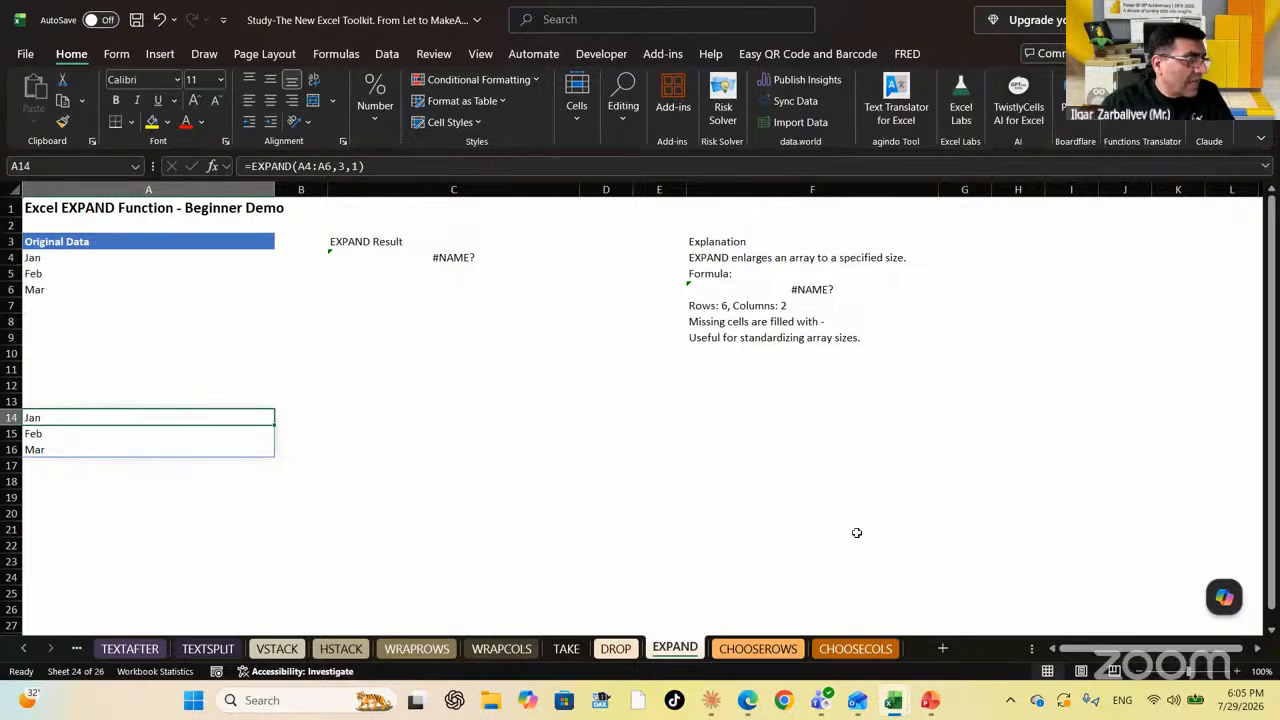
pyautogui.press('Down')
pyautogui.press('Down')
pyautogui.press('Down')
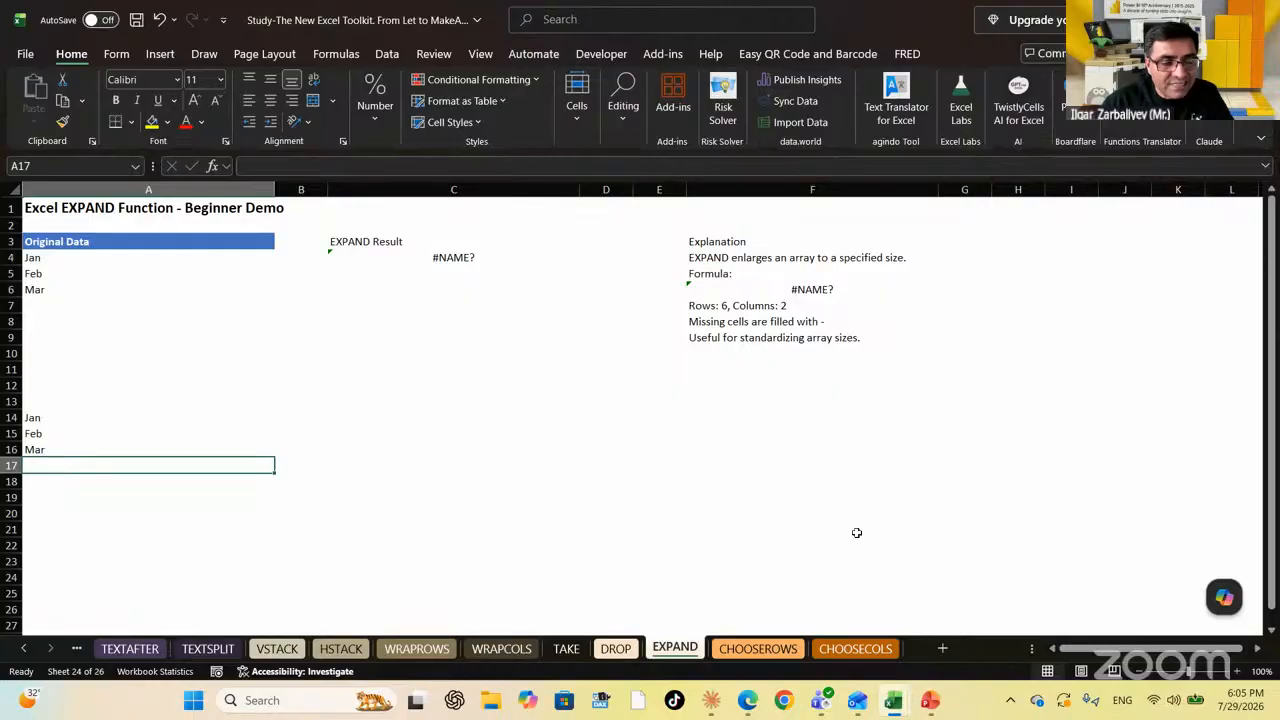
pyautogui.press('Up')
pyautogui.press('Up')
pyautogui.press('Up')
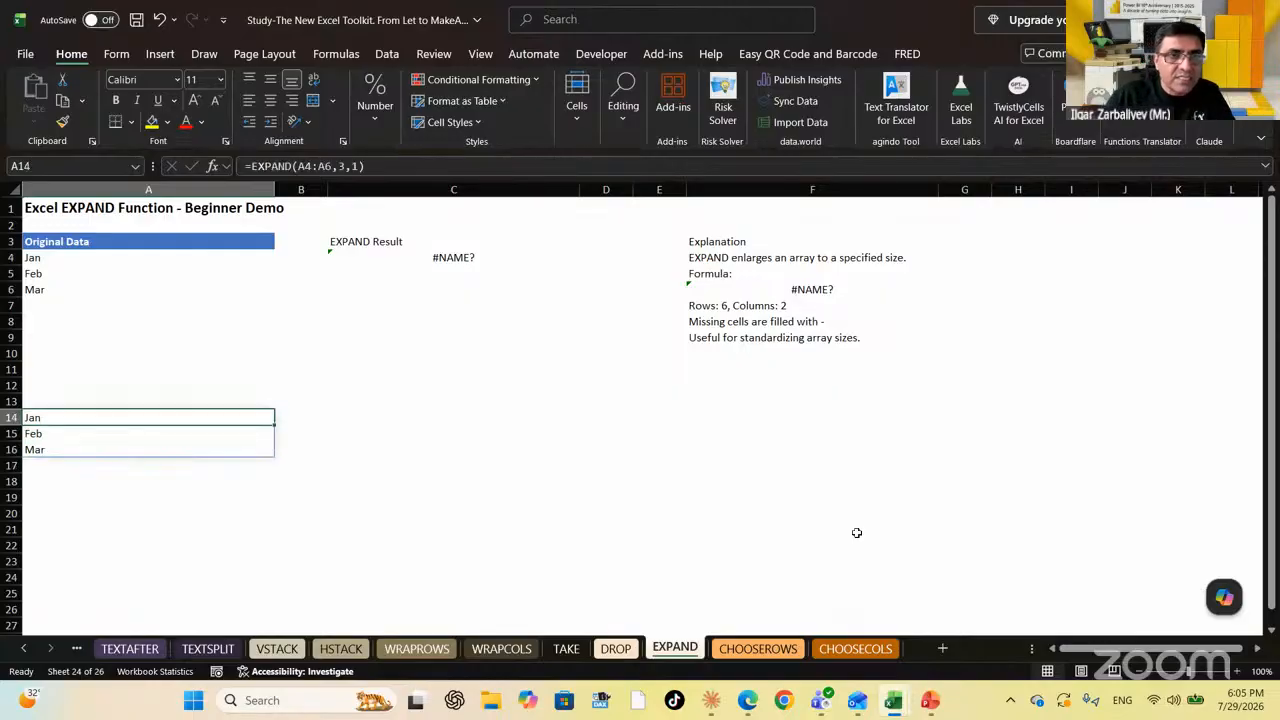
# Add "New Month" as the pad_with argument of the EXPAND formula
pyautogui.click(418, 167)
pyautogui.press('BackSpace')
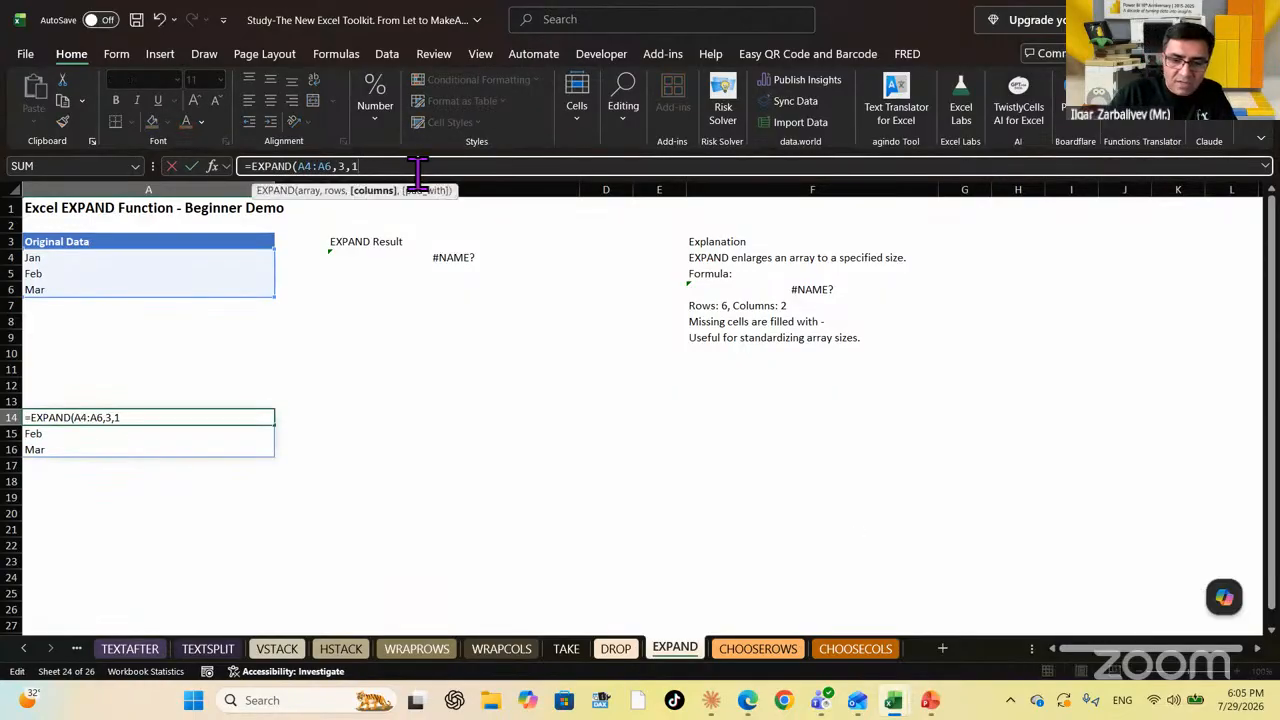
pyautogui.write(',')
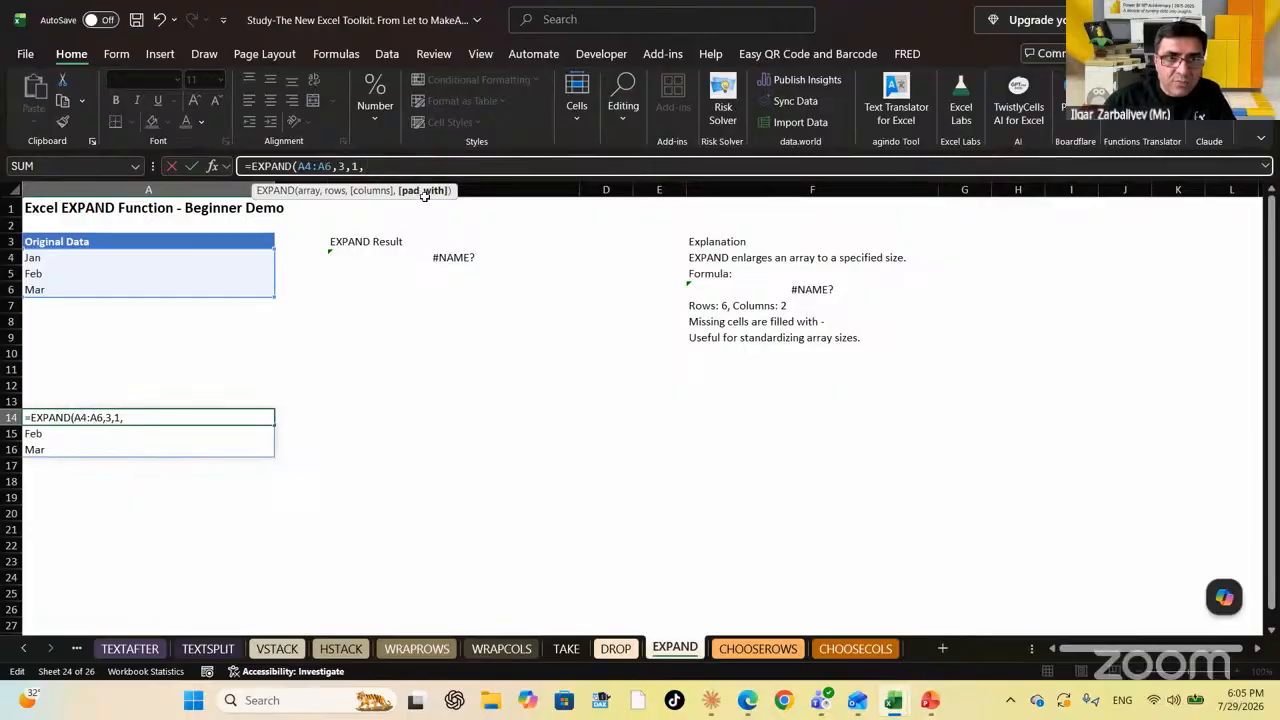
pyautogui.write('"')
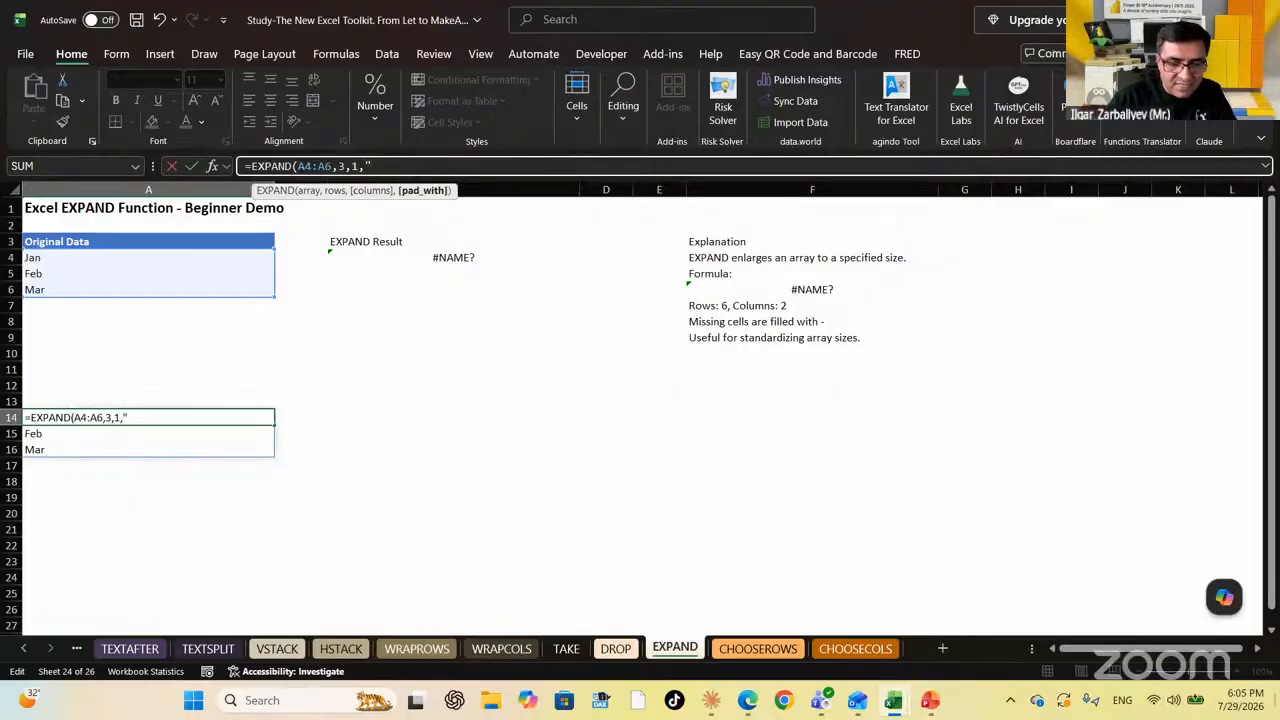
pyautogui.write('New Month')
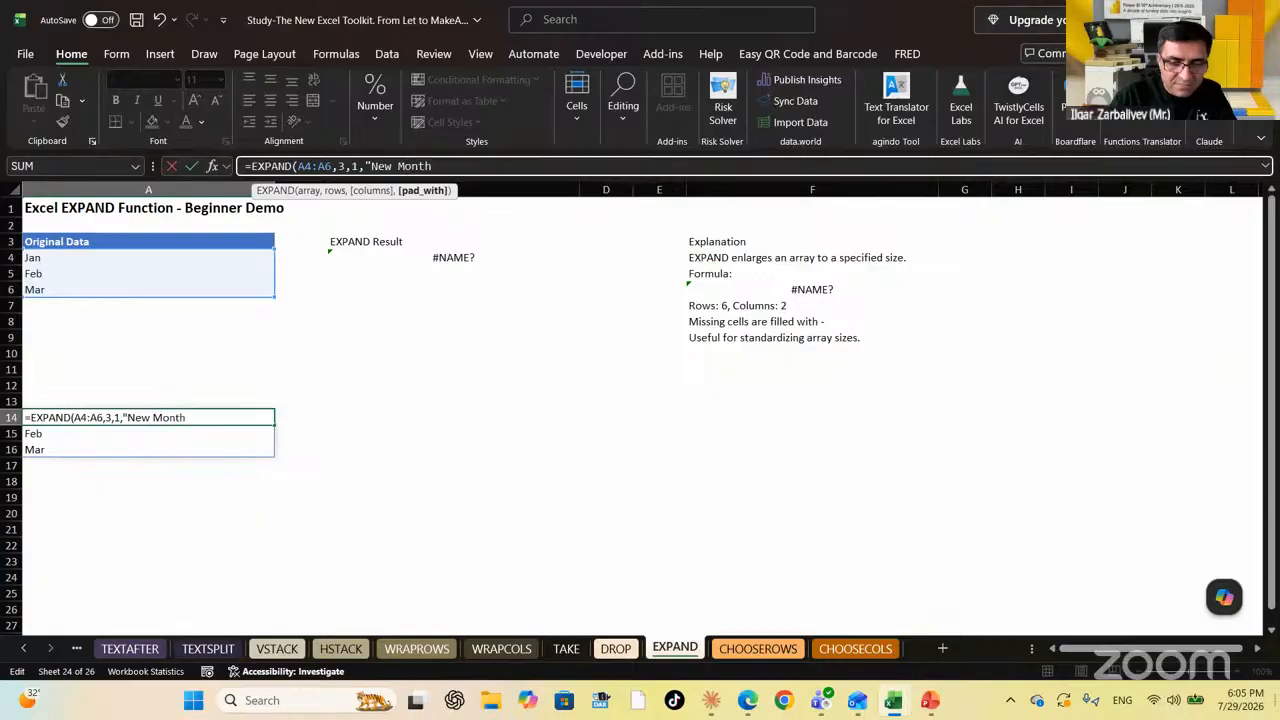
pyautogui.write('")')
pyautogui.press('Return')
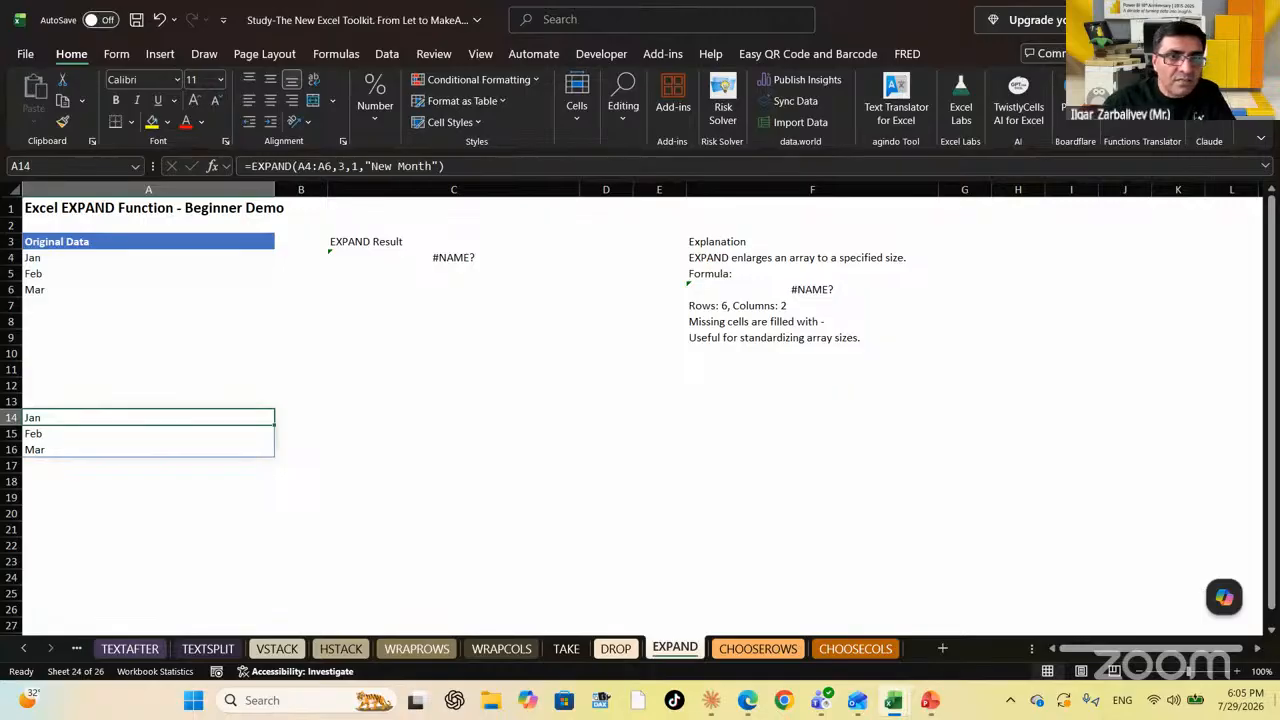
# Change the EXPAND rows argument from 3 to 6, adding three New Month rows
pyautogui.click(338, 166)
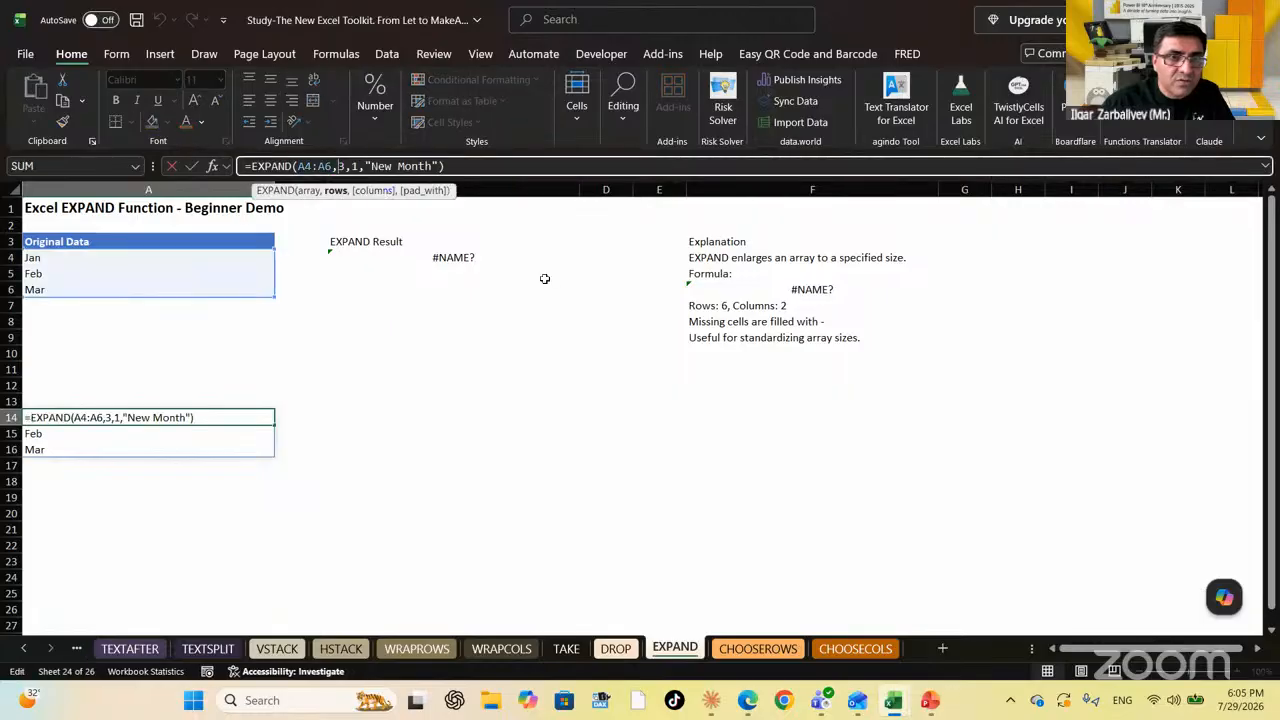
pyautogui.press('Delete')
pyautogui.write('6')
pyautogui.press('Return')
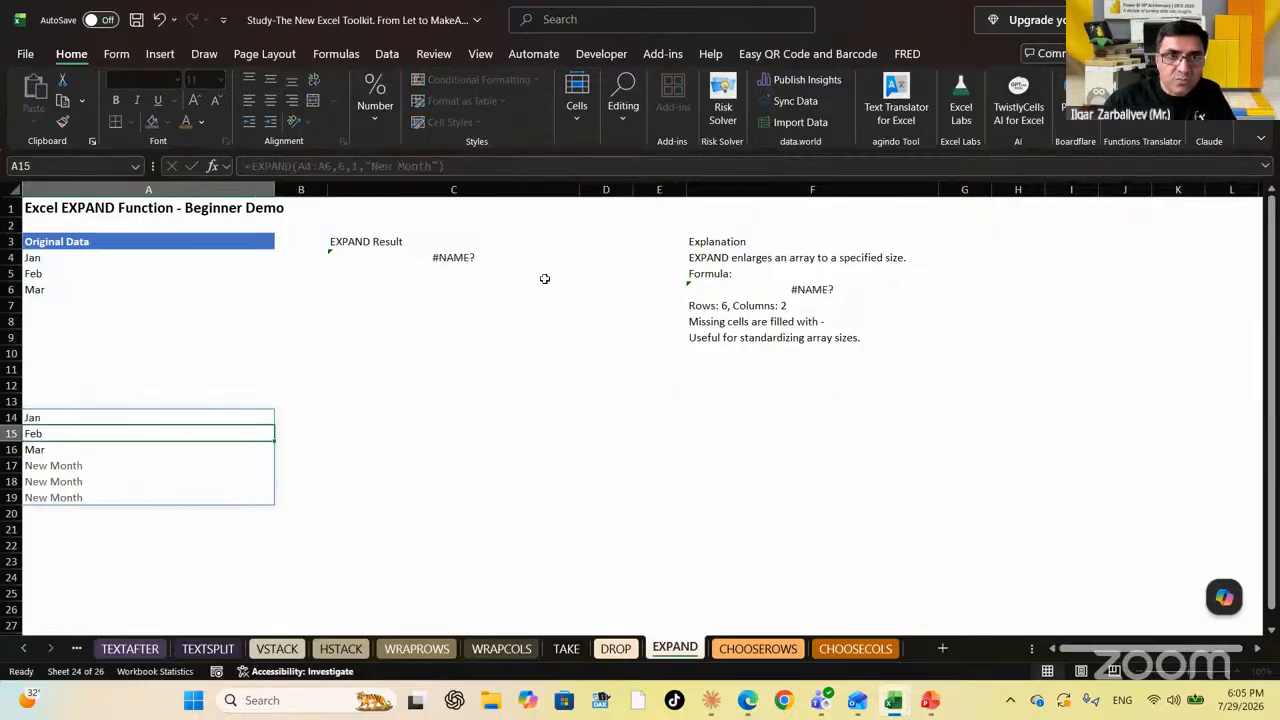
pyautogui.press('Down')
pyautogui.press('Down')
pyautogui.press('Down')
pyautogui.press('Down')
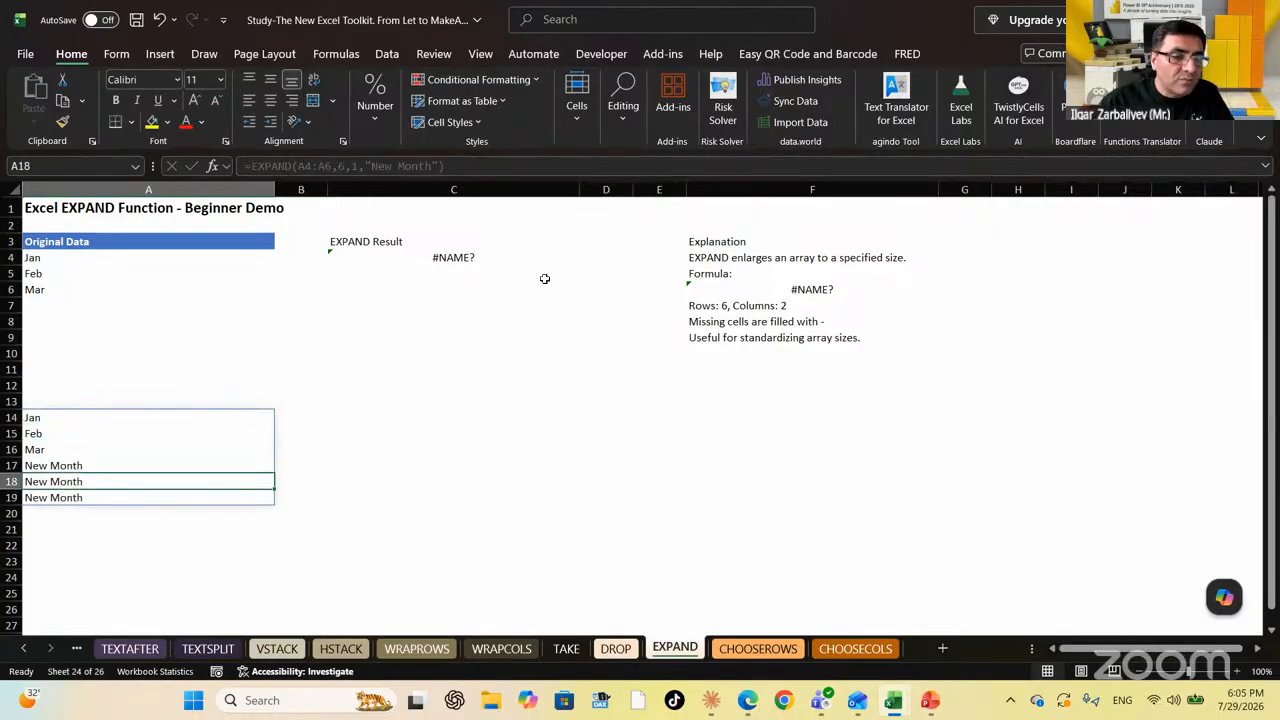
pyautogui.press('Up')
pyautogui.press('Up')
pyautogui.press('Up')
pyautogui.press('Up')
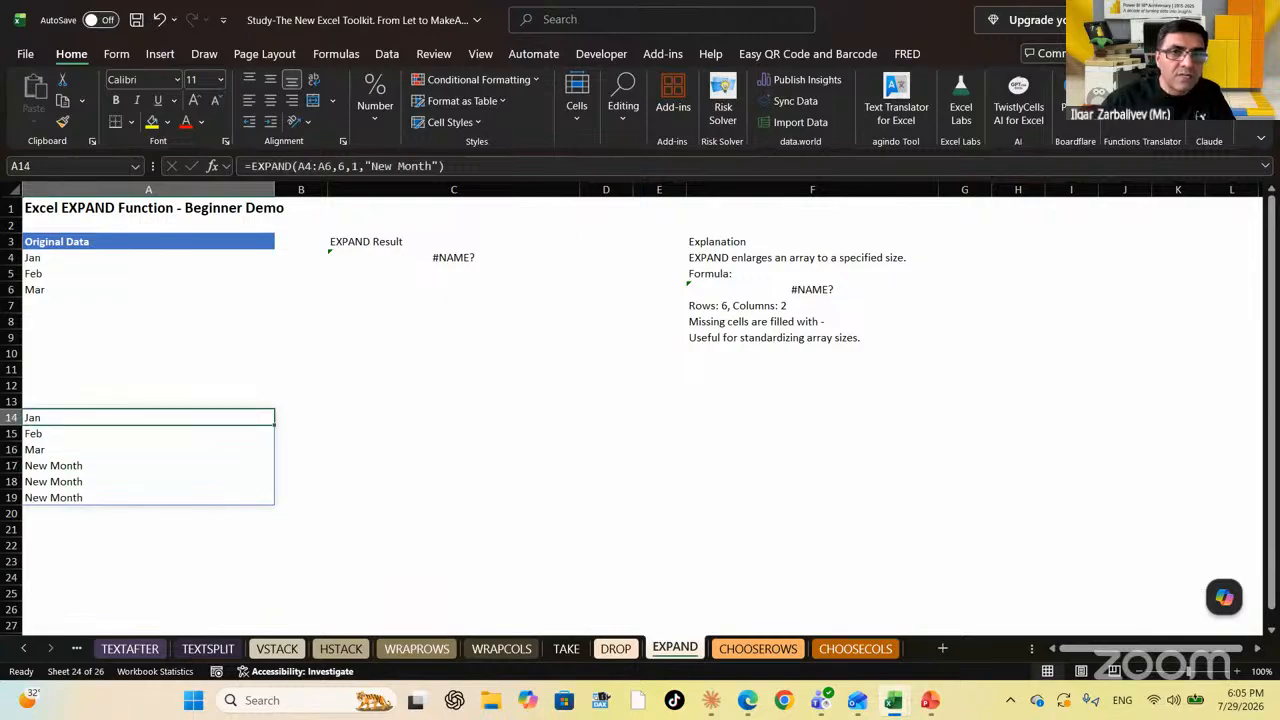
# Test removing the padding value to see #N/A fillers, then undo to restore New Month
pyautogui.click(440, 166)
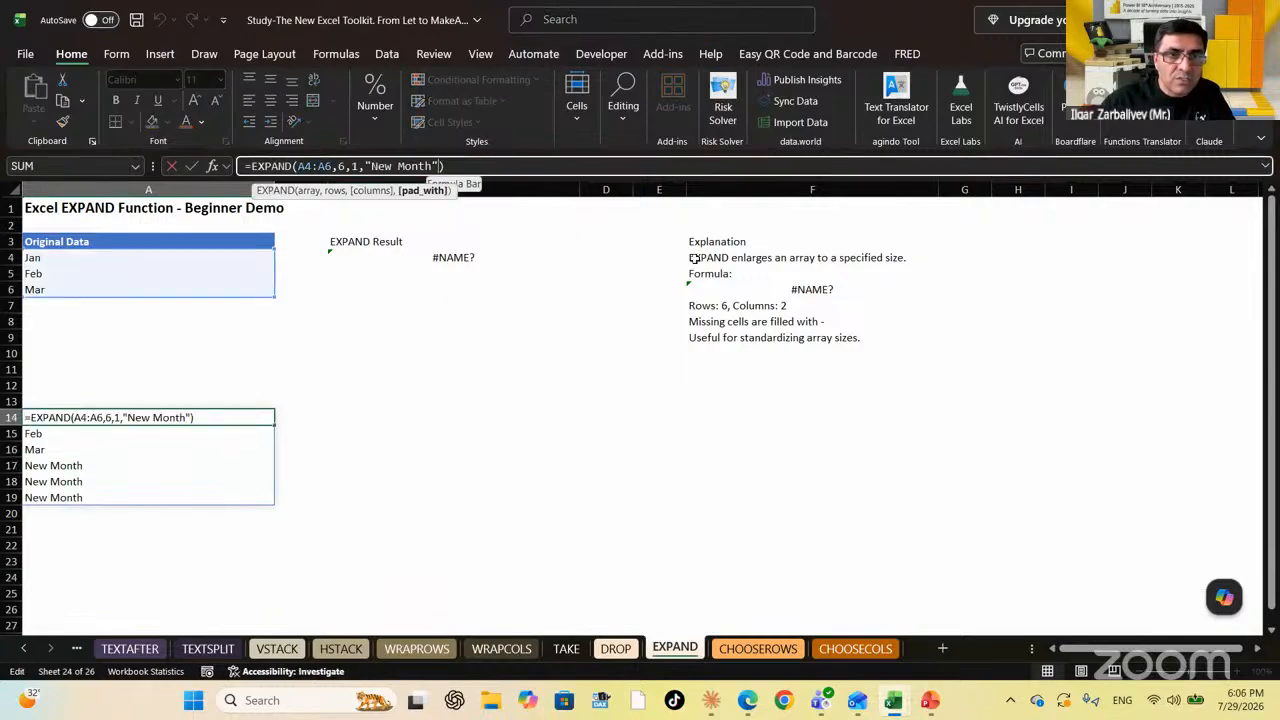
pyautogui.press('BackSpace')
pyautogui.press('BackSpace')
pyautogui.press('BackSpace')
pyautogui.press('BackSpace')
pyautogui.press('BackSpace')
pyautogui.press('BackSpace')
pyautogui.press('BackSpace')
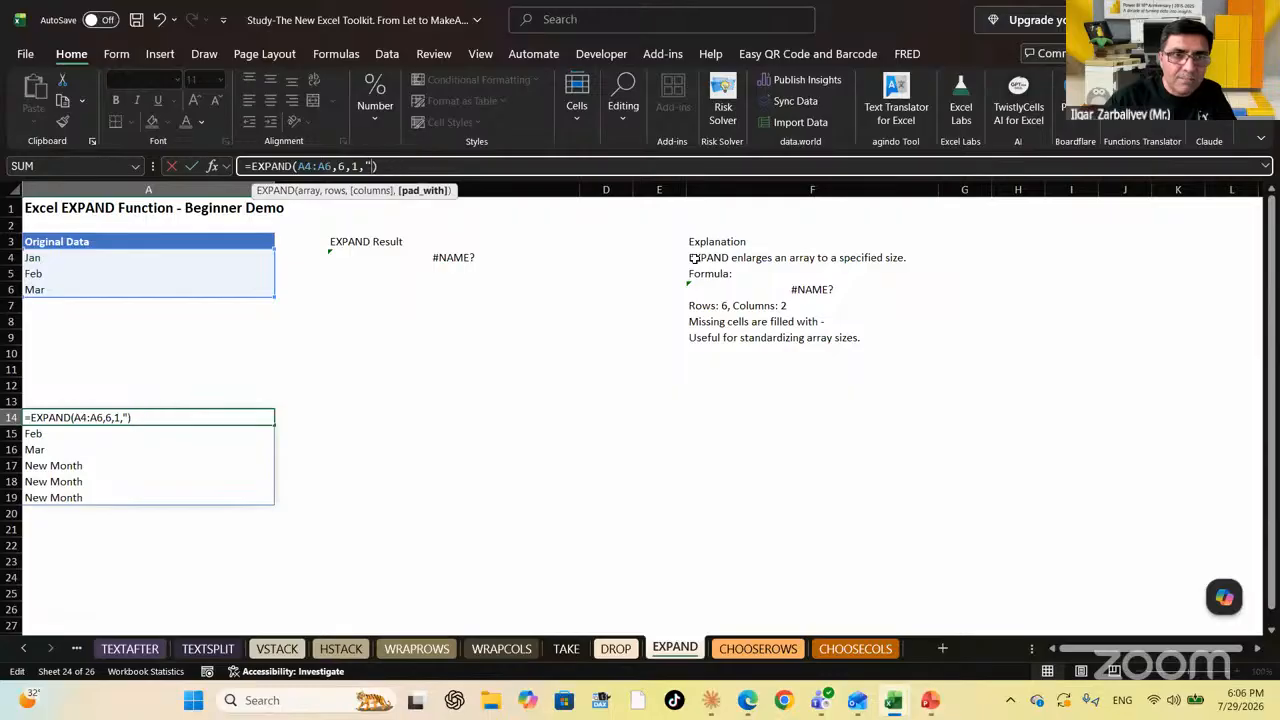
pyautogui.press('Return')
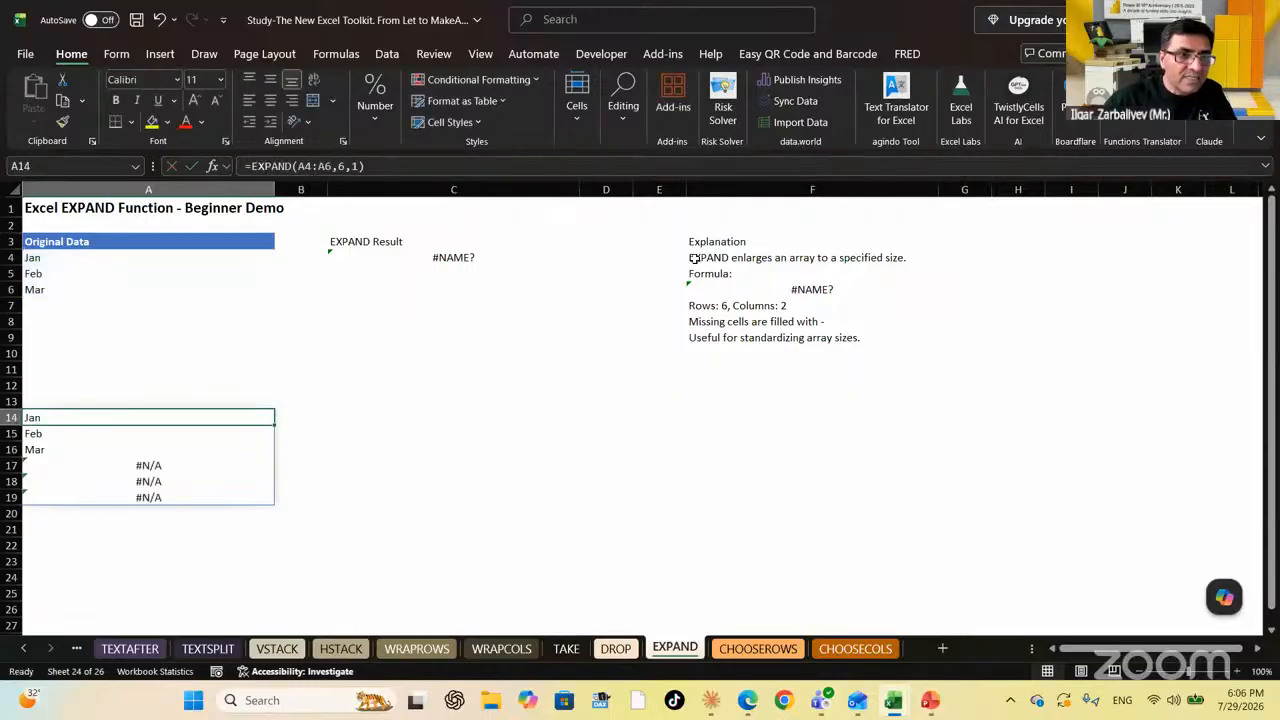
pyautogui.press('Down')
pyautogui.press('Down')
pyautogui.hotkey('ctrl', 'z')
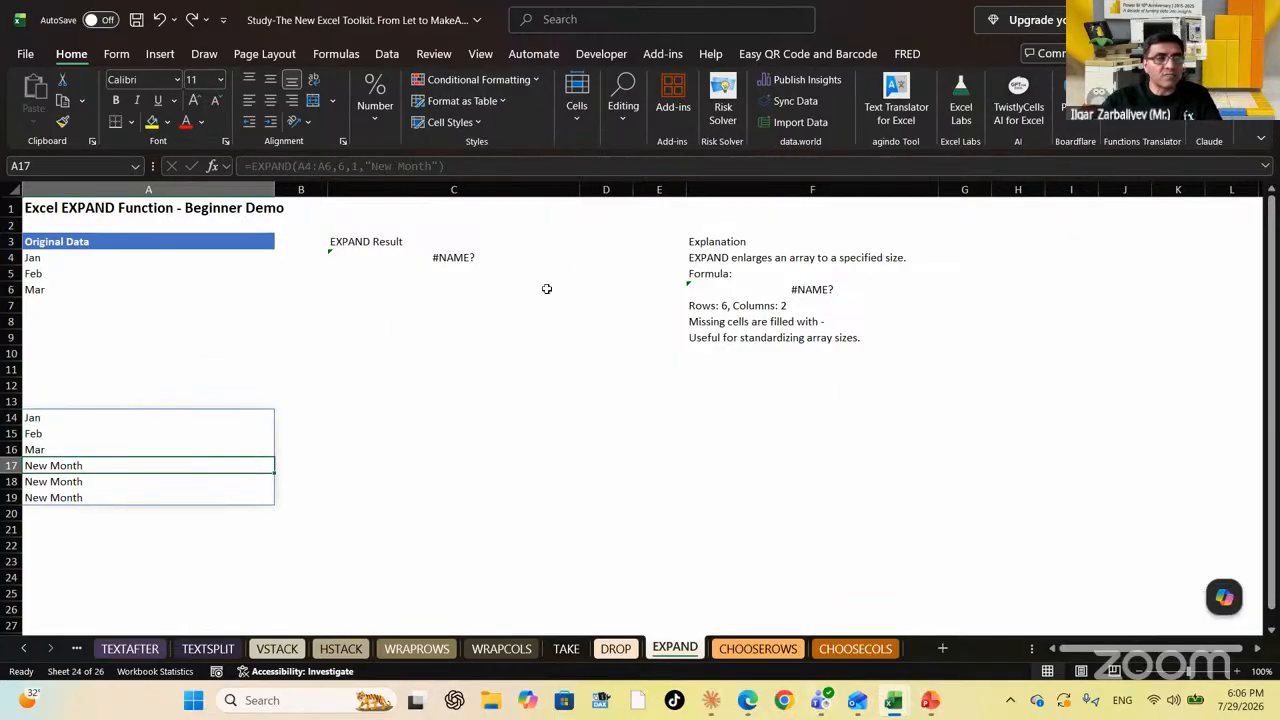
pyautogui.scroll(-2, 640, 415)
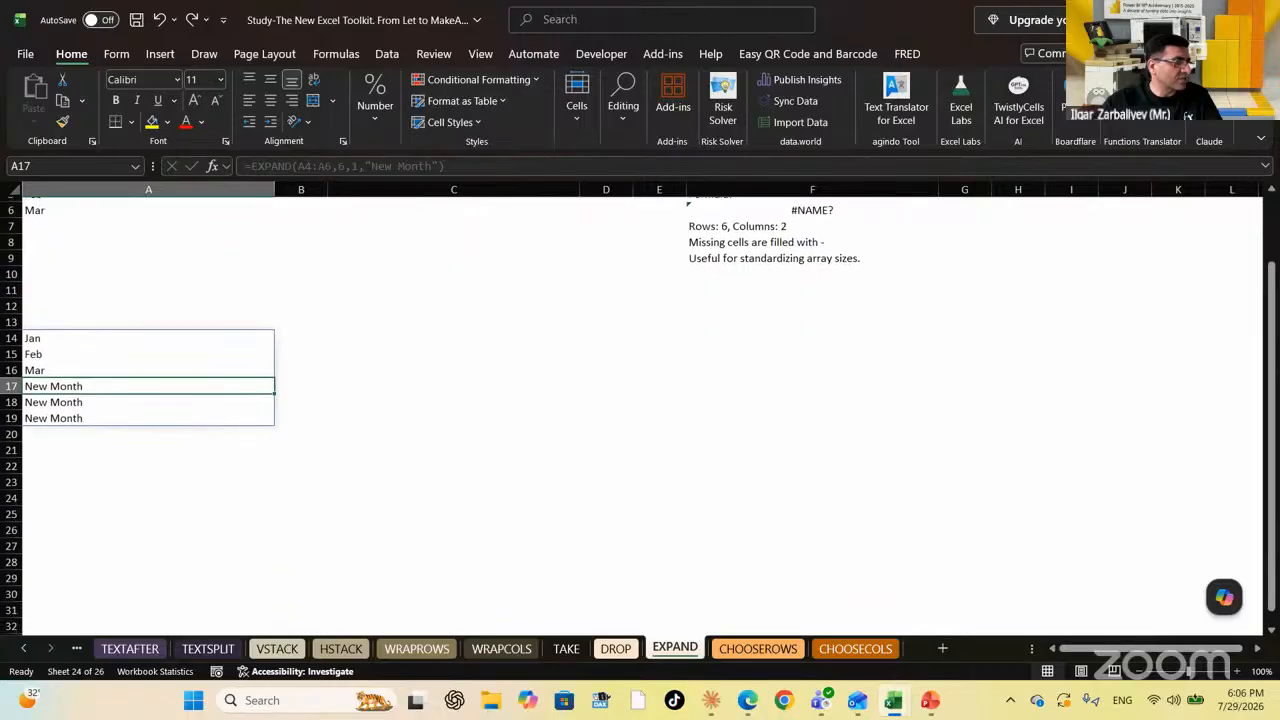
pyautogui.hotkey('alt', 'Tab')
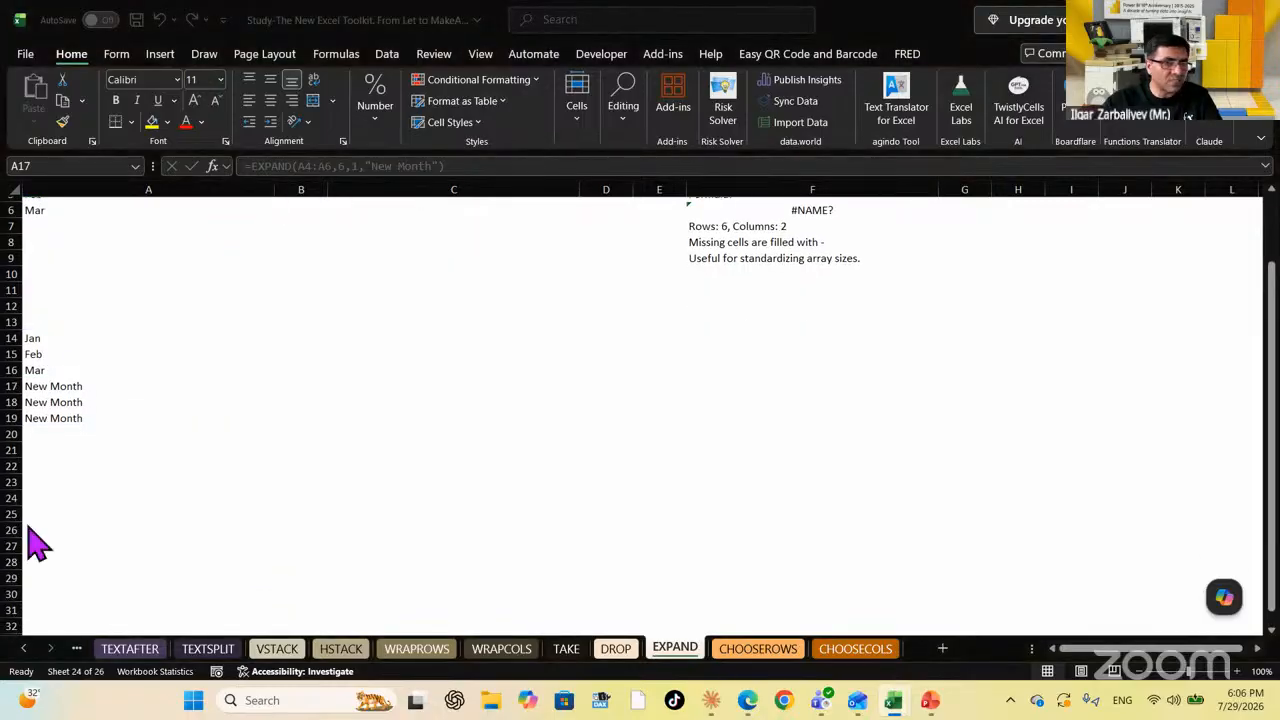
pyautogui.click(76, 404)
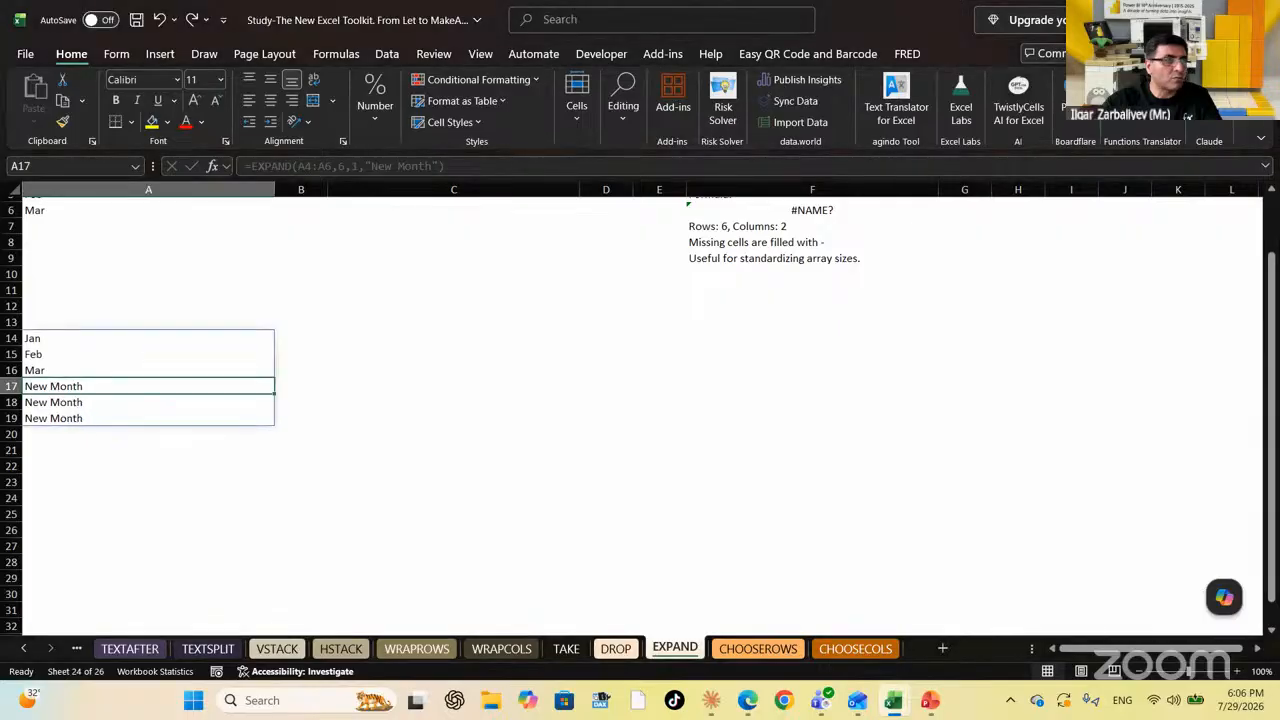
pyautogui.scroll(-1, 640, 415)
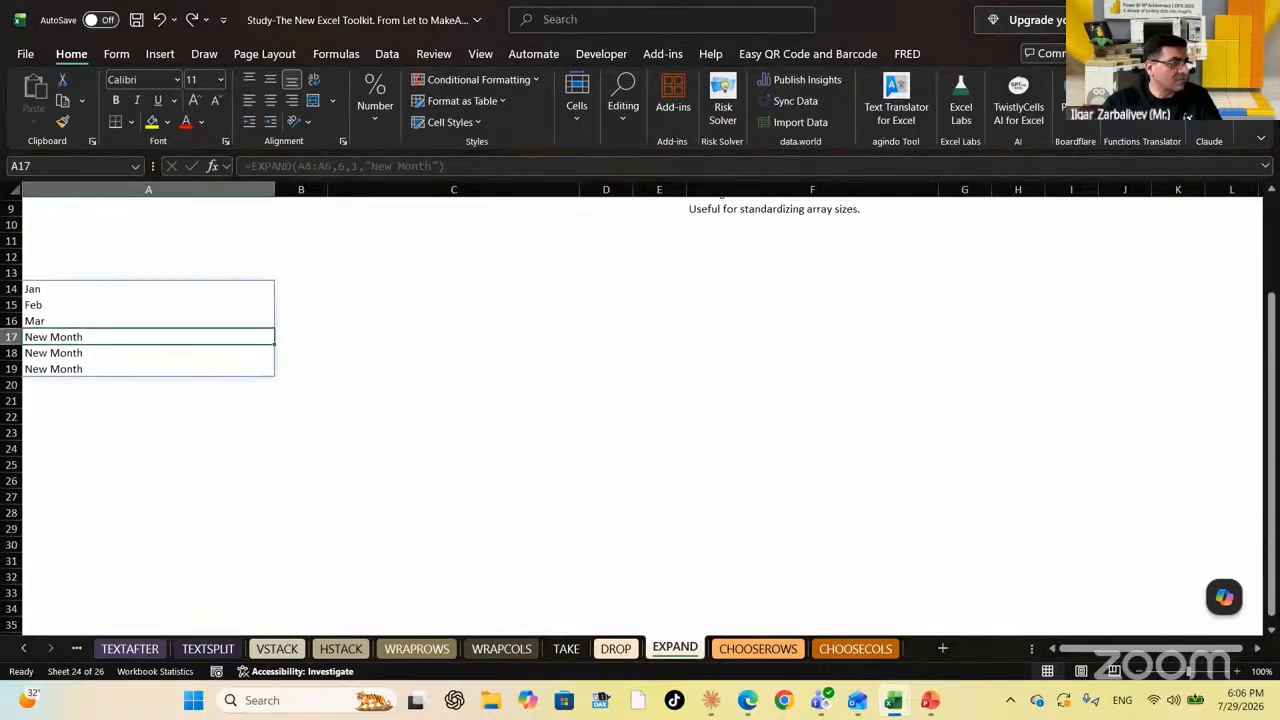
pyautogui.scroll(-2, 640, 415)
pyautogui.hotkey('alt', 'Tab')
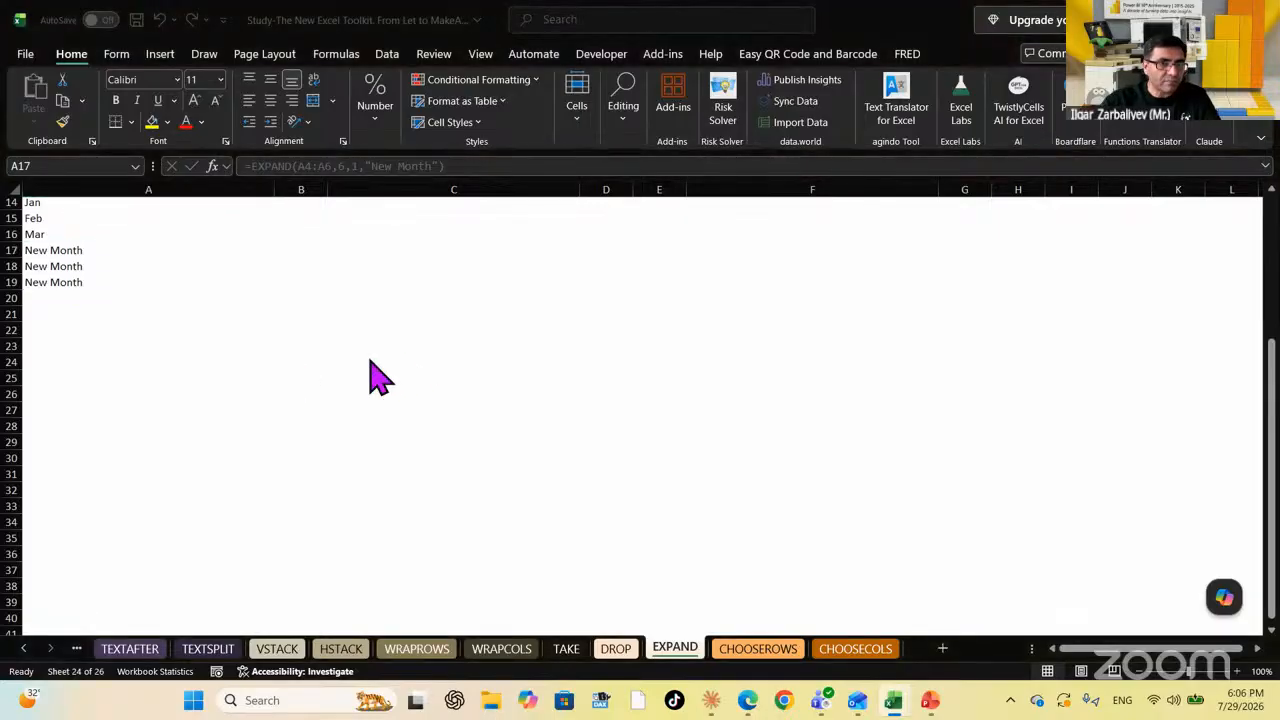
pyautogui.hotkey('alt', 'Tab')
pyautogui.scroll(1, 369, 363)
pyautogui.scroll(3, 369, 363)
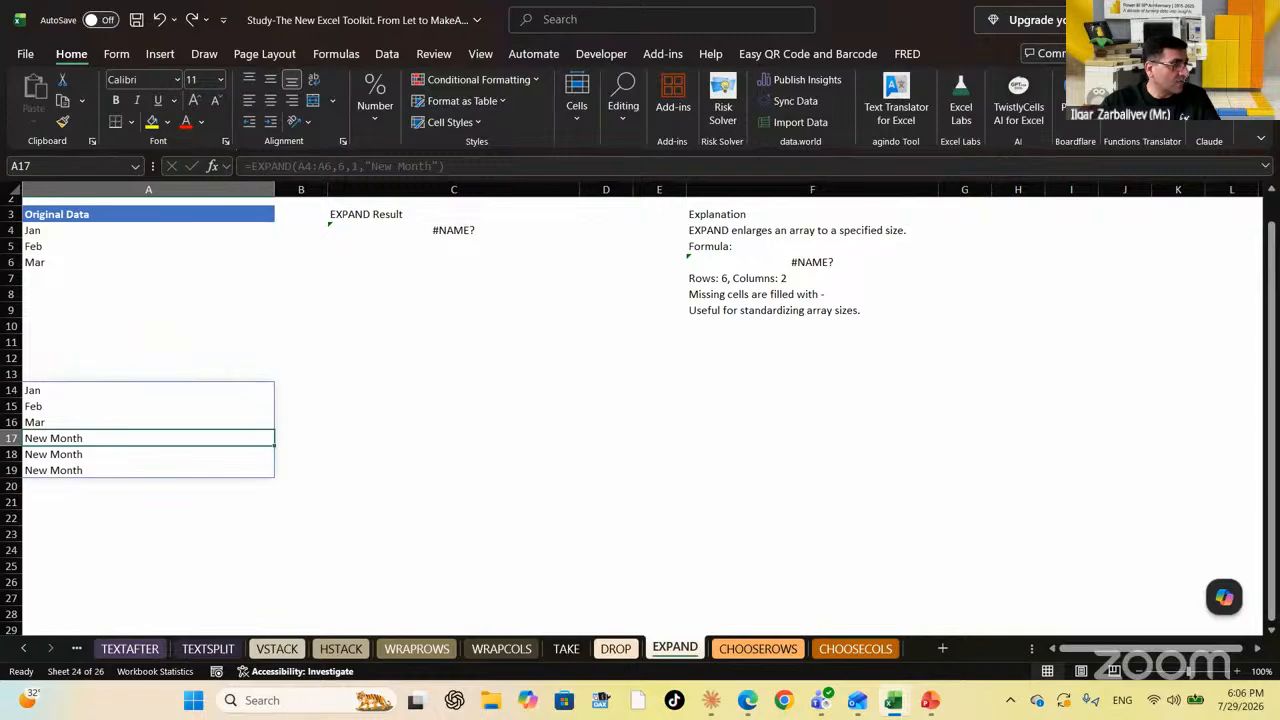
# Switch A14's function from EXPAND to VSTACK and replace the size arguments with an April, May, June constant
pyautogui.click(78, 392)
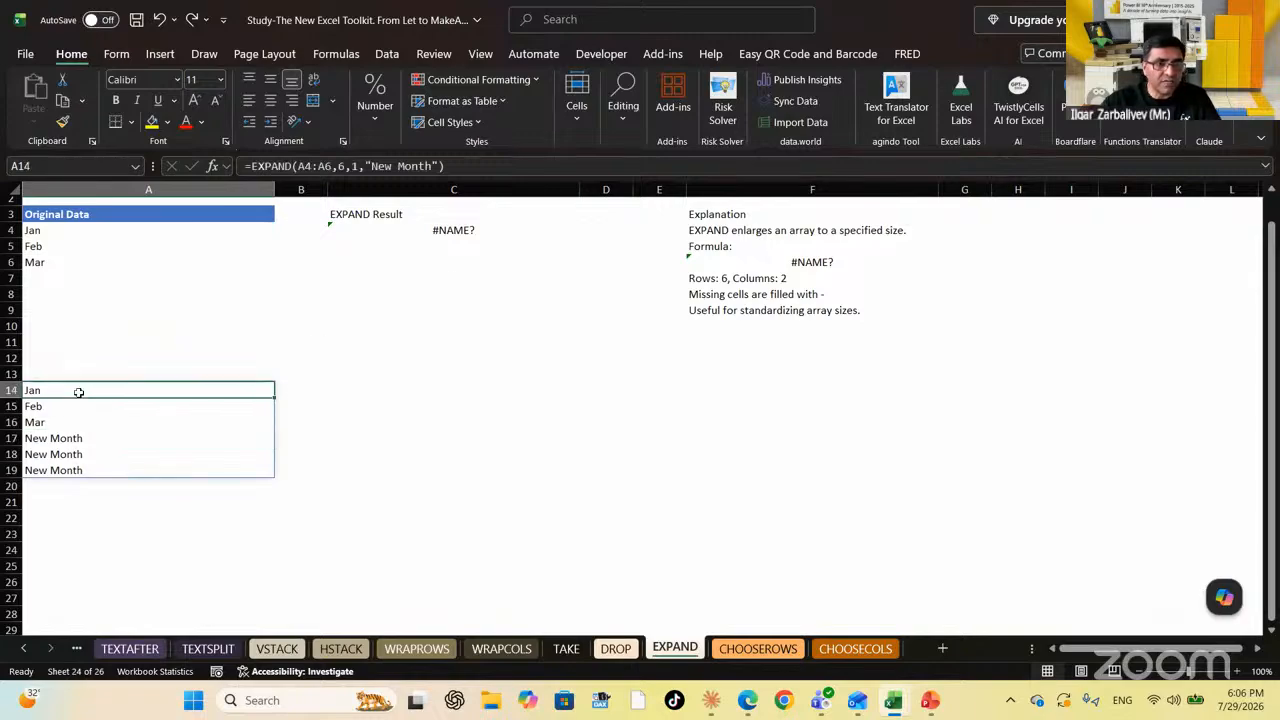
pyautogui.click(298, 166)
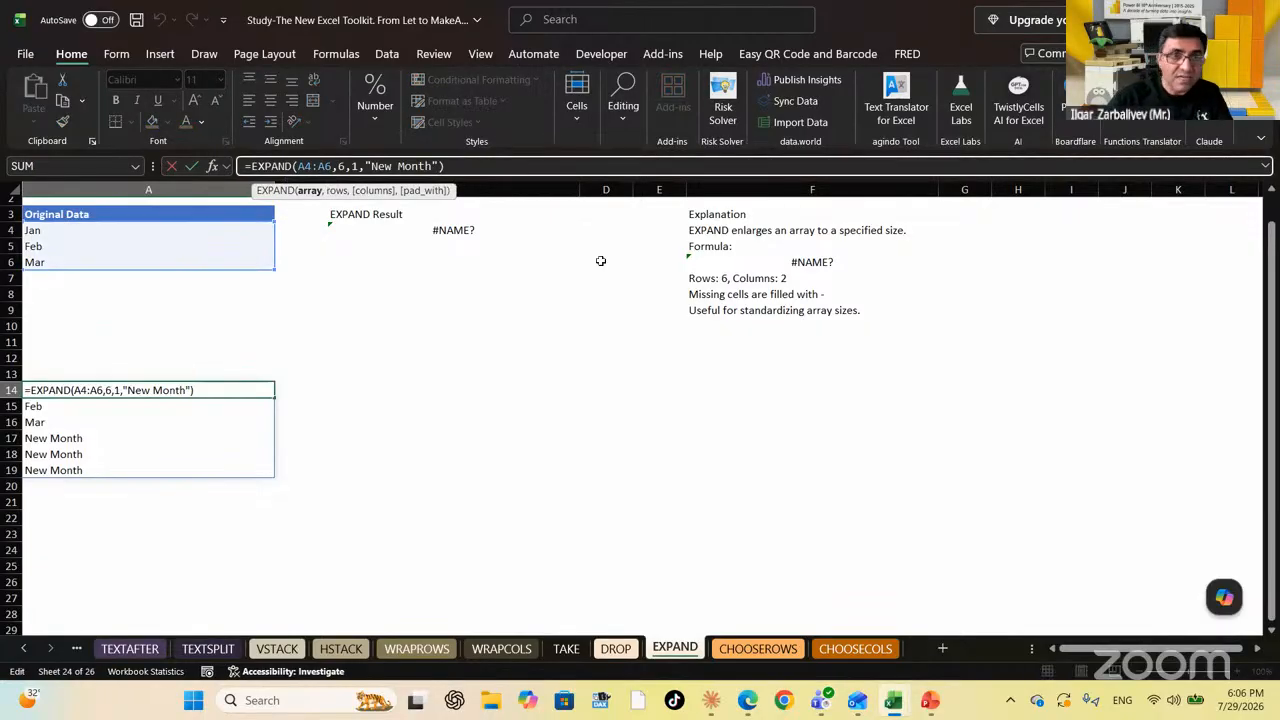
pyautogui.press('BackSpace')
pyautogui.press('BackSpace')
pyautogui.press('BackSpace')
pyautogui.press('BackSpace')
pyautogui.press('BackSpace')
pyautogui.press('BackSpace')
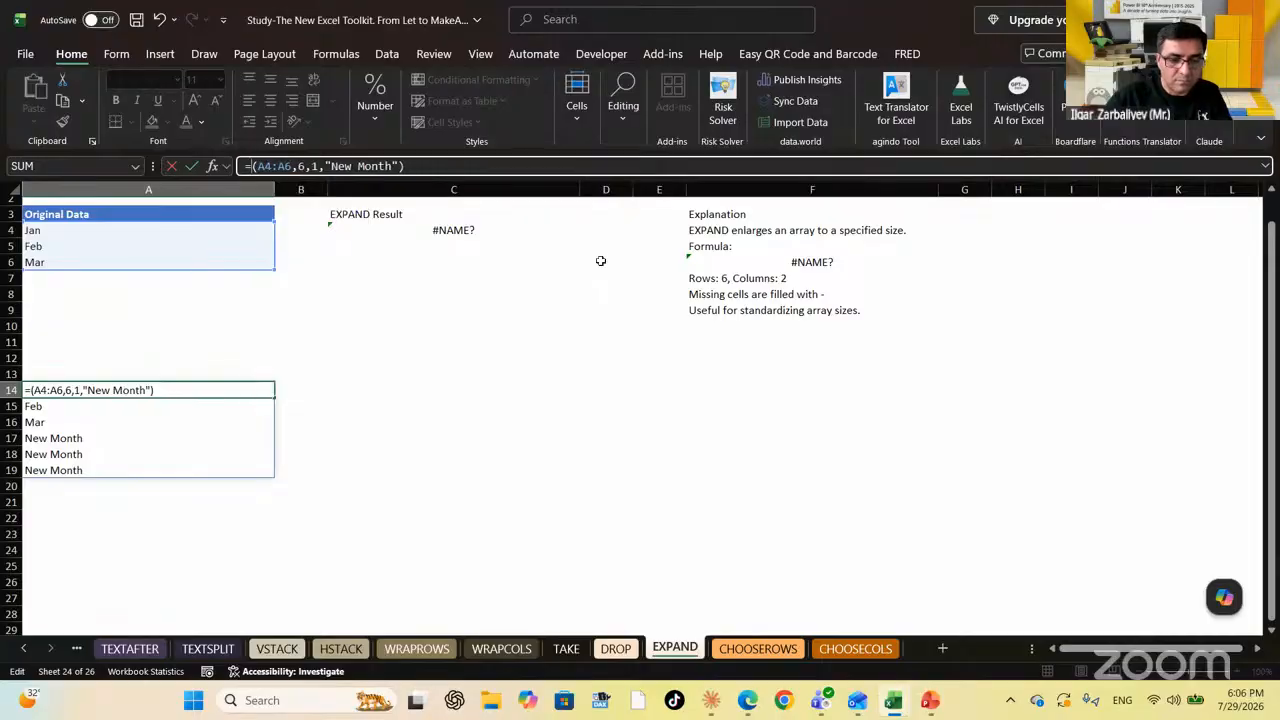
pyautogui.write('vs')
pyautogui.press('Tab')
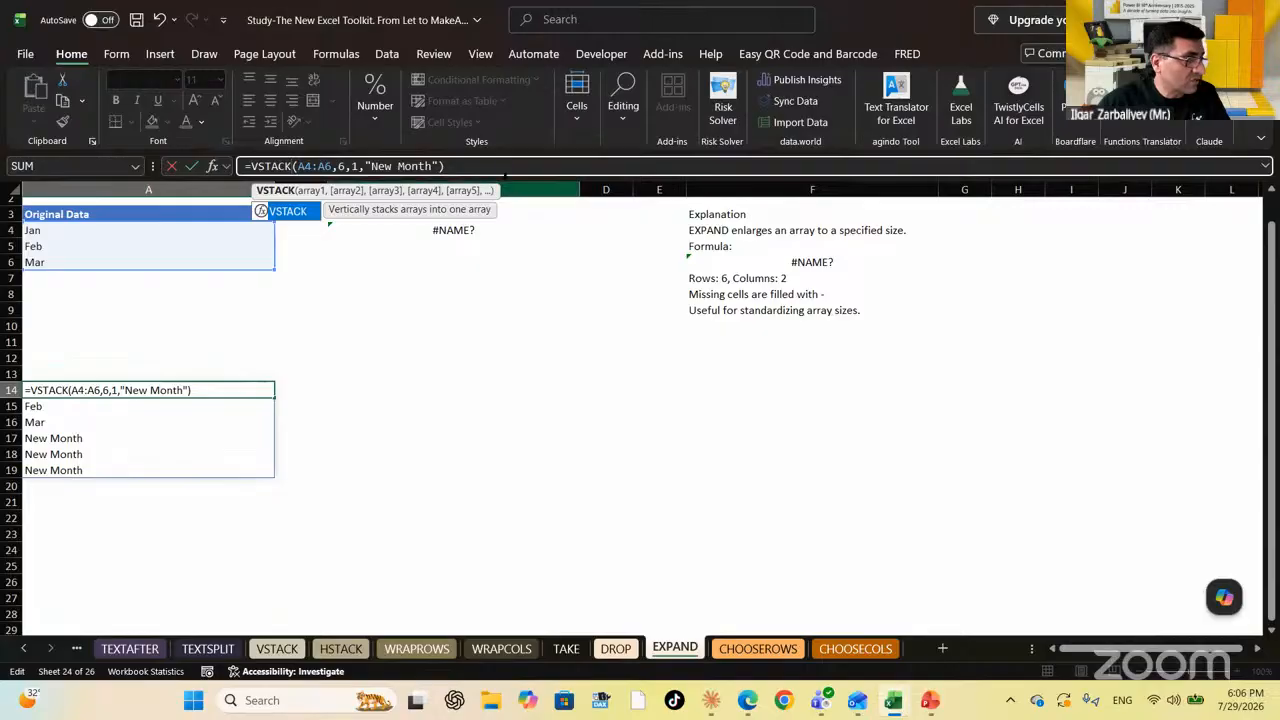
pyautogui.click(513, 166)
pyautogui.press('BackSpace')
pyautogui.press('BackSpace')
pyautogui.press('BackSpace')
pyautogui.press('BackSpace')
pyautogui.press('BackSpace')
pyautogui.press('BackSpace')
pyautogui.press('BackSpace')
pyautogui.press('BackSpace')
pyautogui.press('BackSpace')
pyautogui.press('BackSpace')
pyautogui.press('BackSpace')
pyautogui.press('BackSpace')
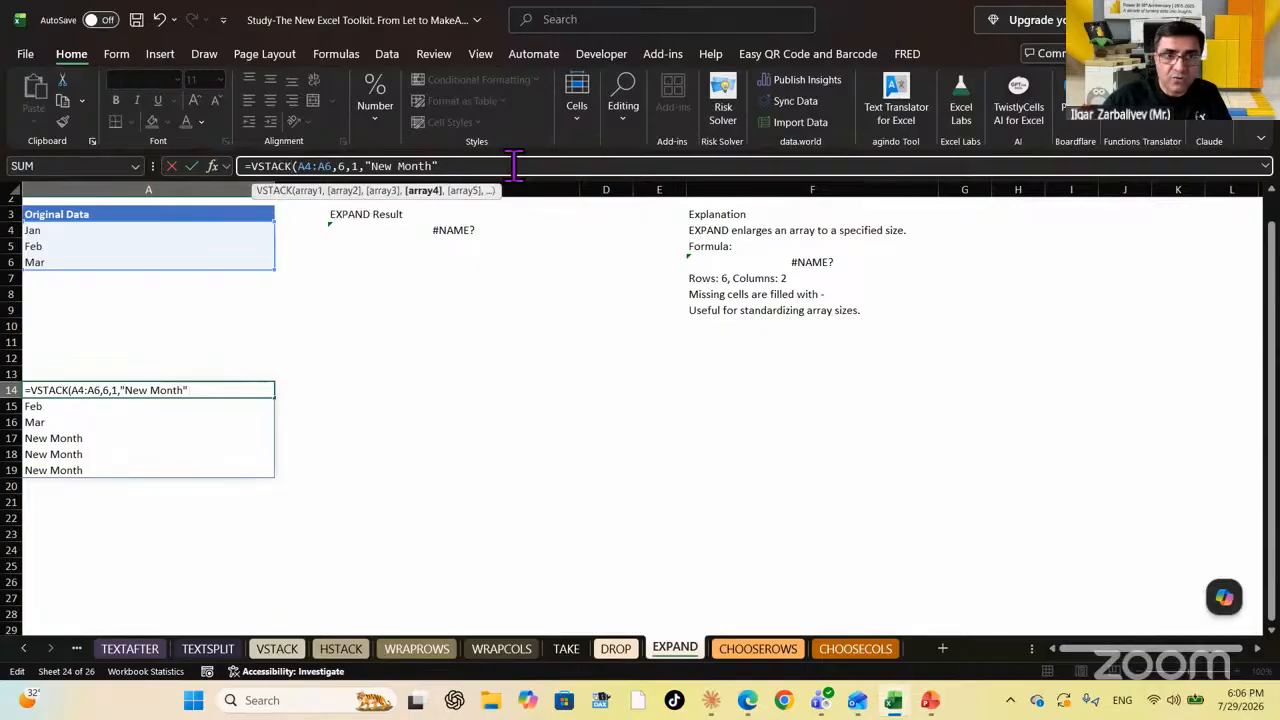
pyautogui.press('BackSpace')
pyautogui.press('BackSpace')
pyautogui.press('BackSpace')
pyautogui.press('BackSpace')
pyautogui.press('BackSpace')
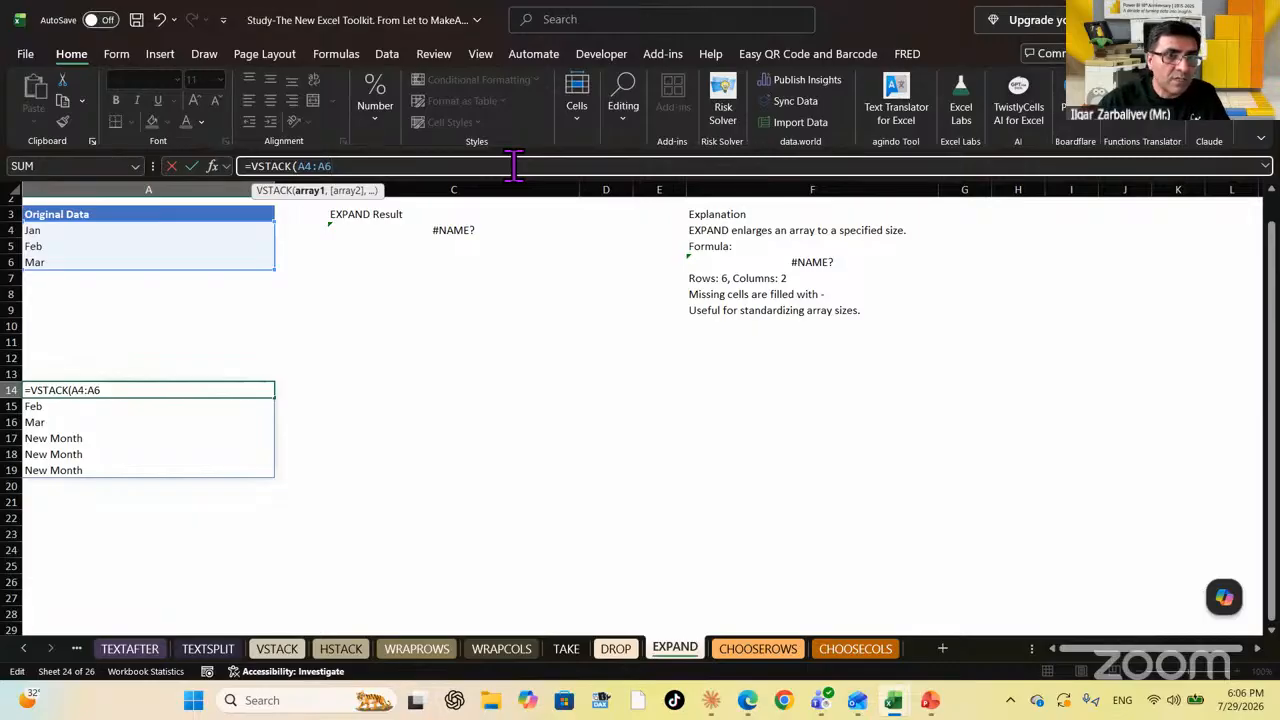
pyautogui.write(',')
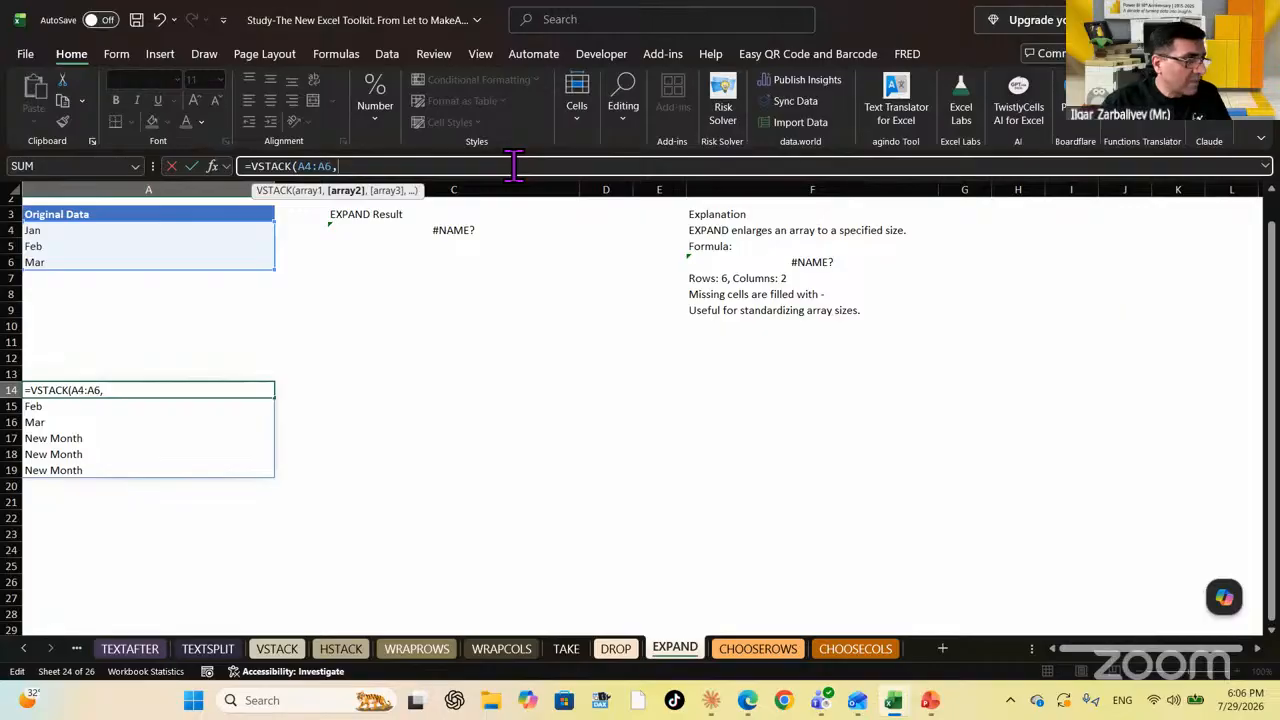
pyautogui.write('[')
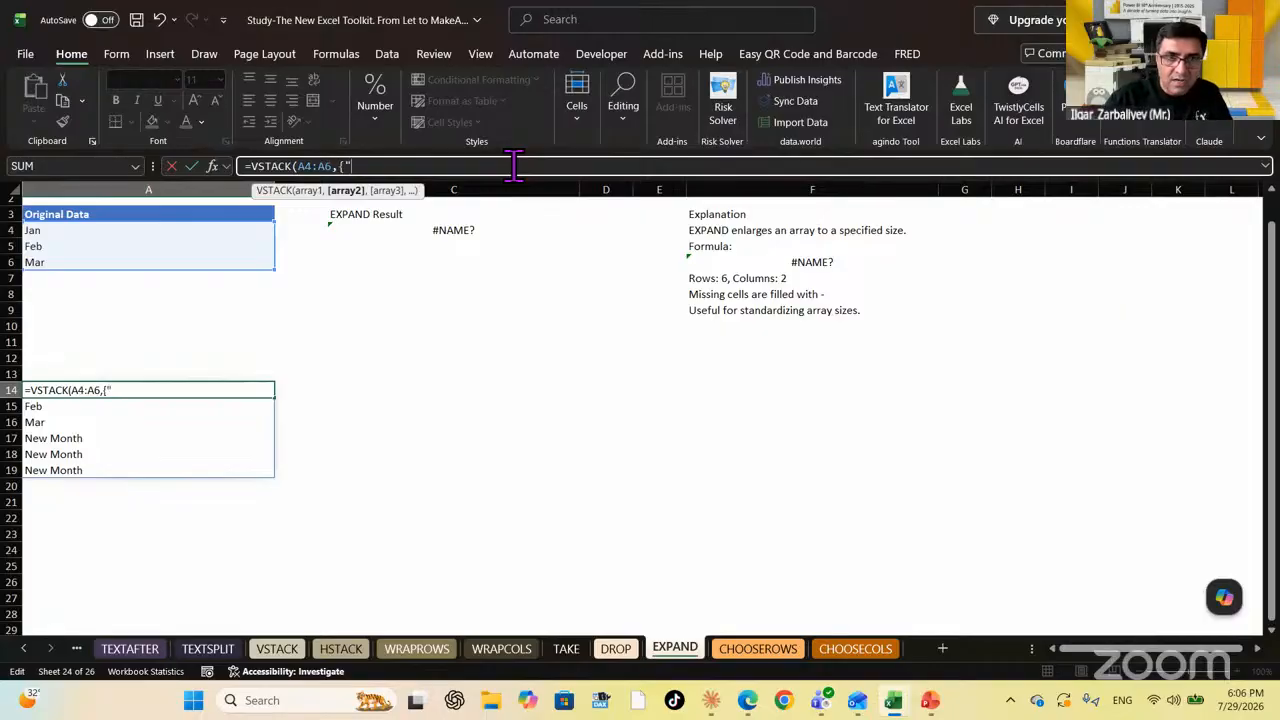
pyautogui.write('"April",')
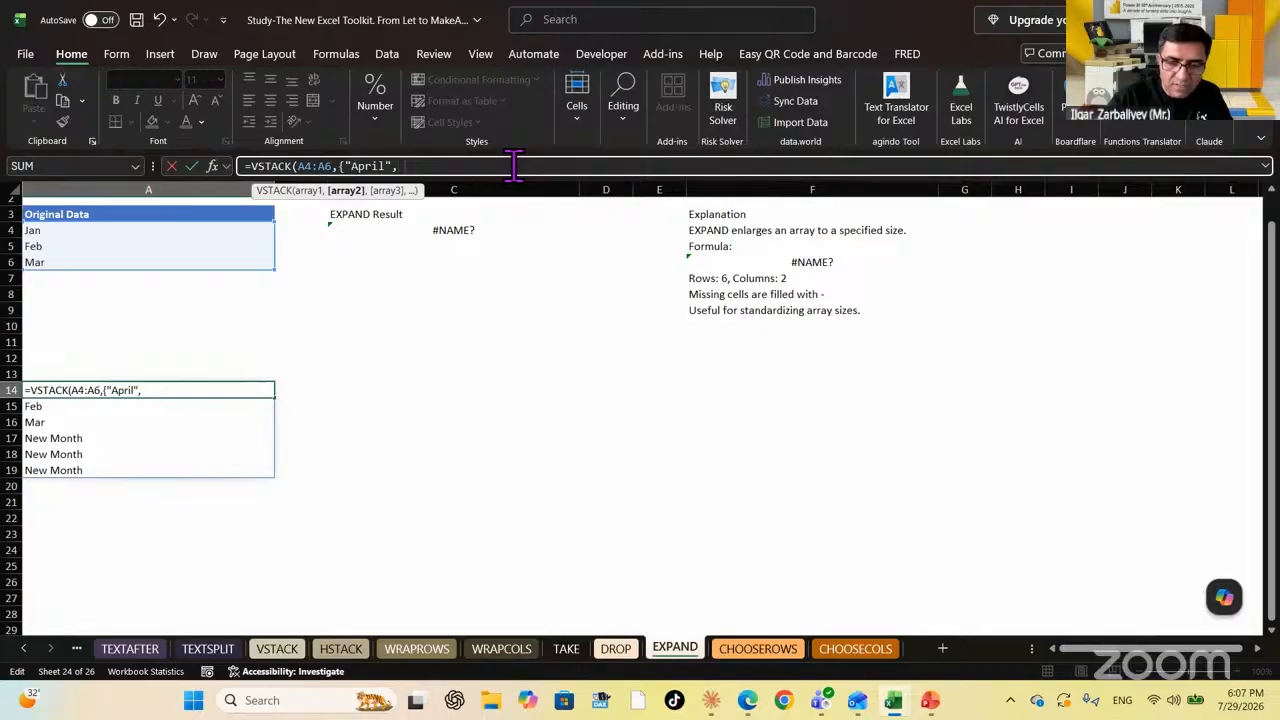
pyautogui.write(' "May",')
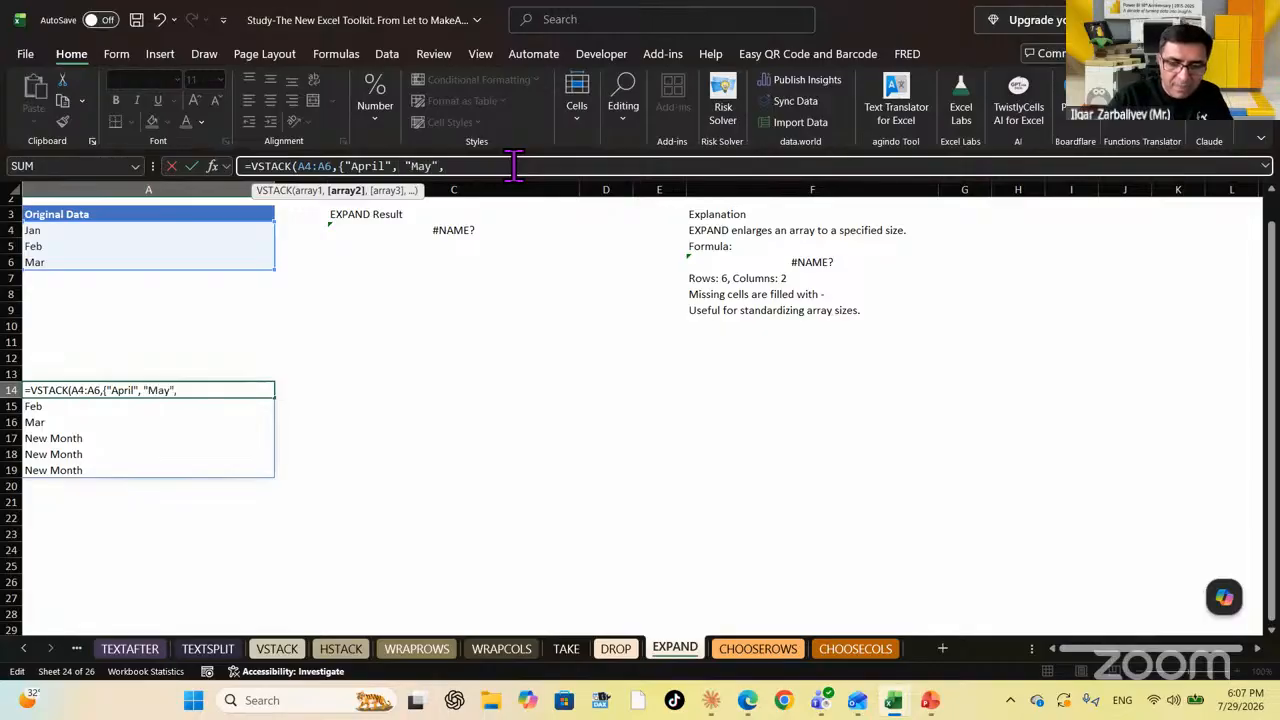
pyautogui.write(' "June')
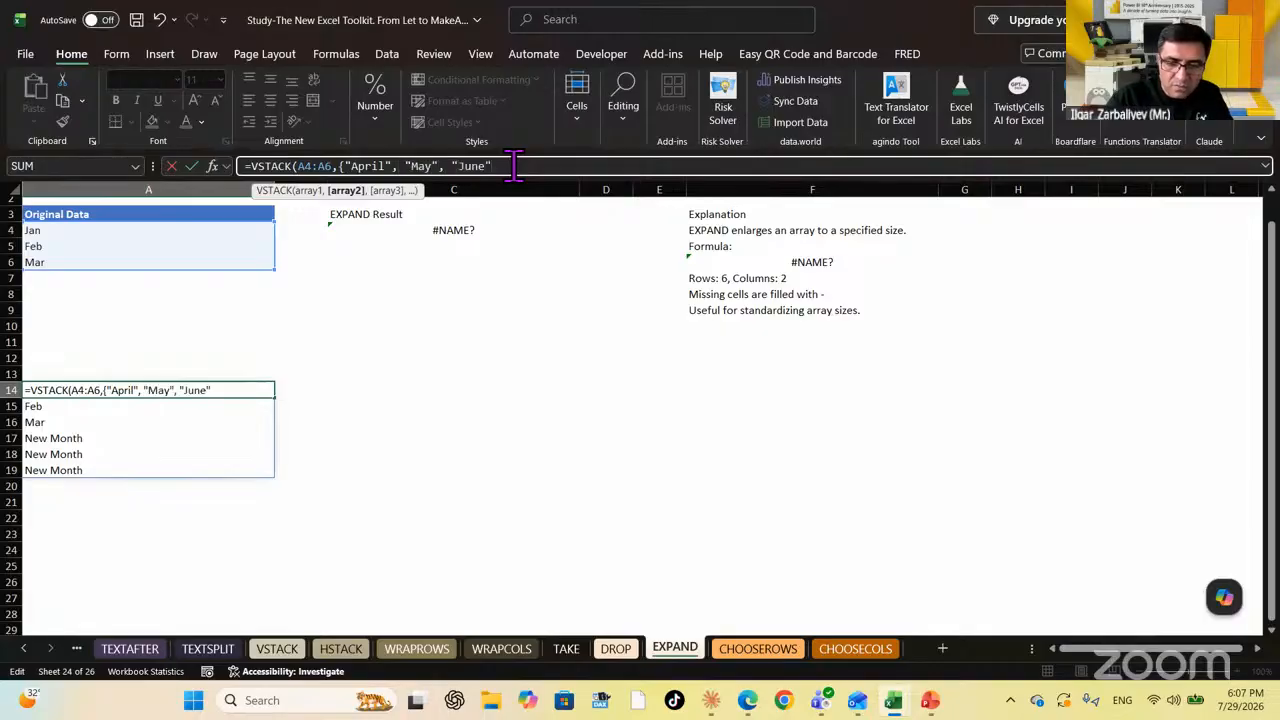
# Dismiss the formula warning, remove the stray character and commit the VSTACK formula
pyautogui.press('Return')
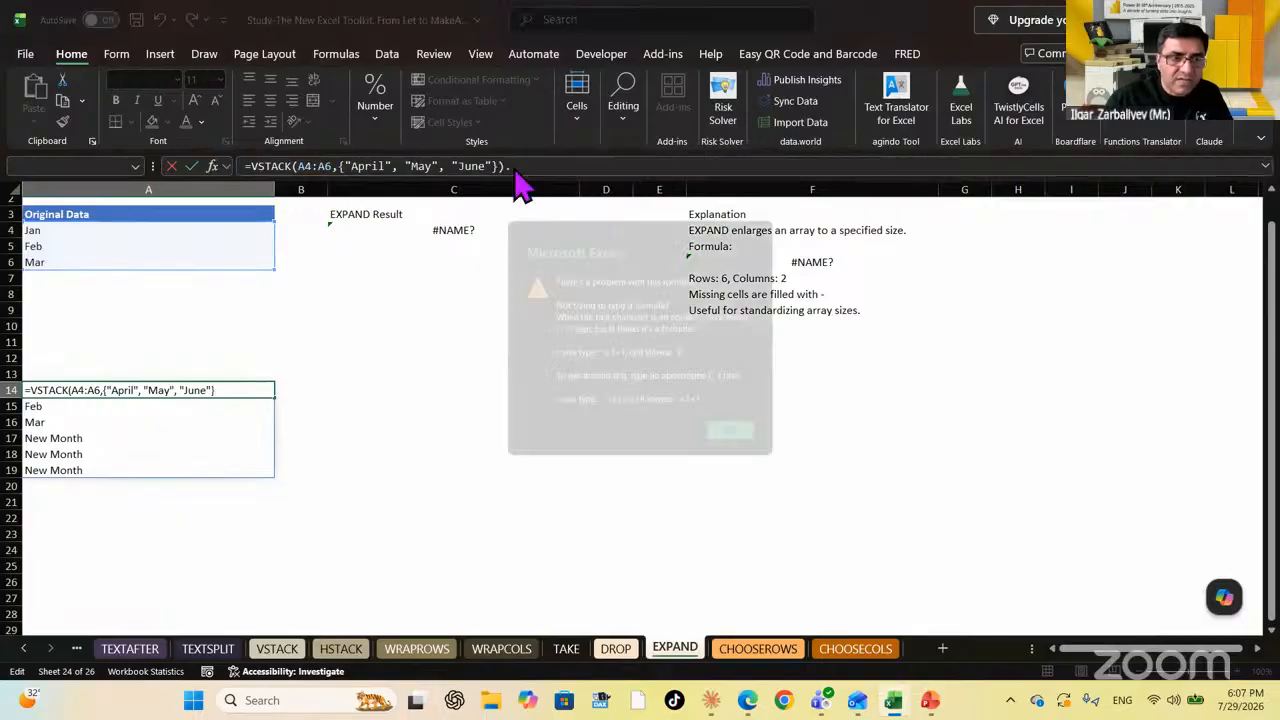
pyautogui.press('Return')
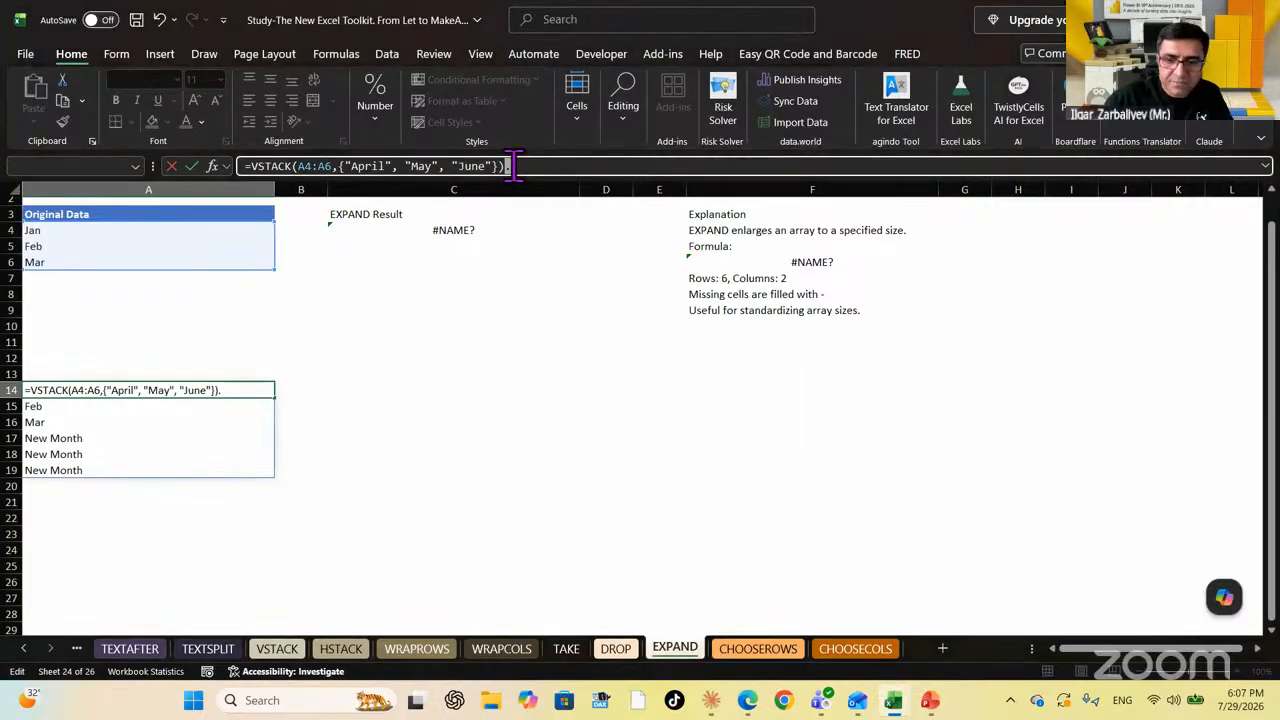
pyautogui.press('BackSpace')
pyautogui.press('Return')
pyautogui.press('Up')
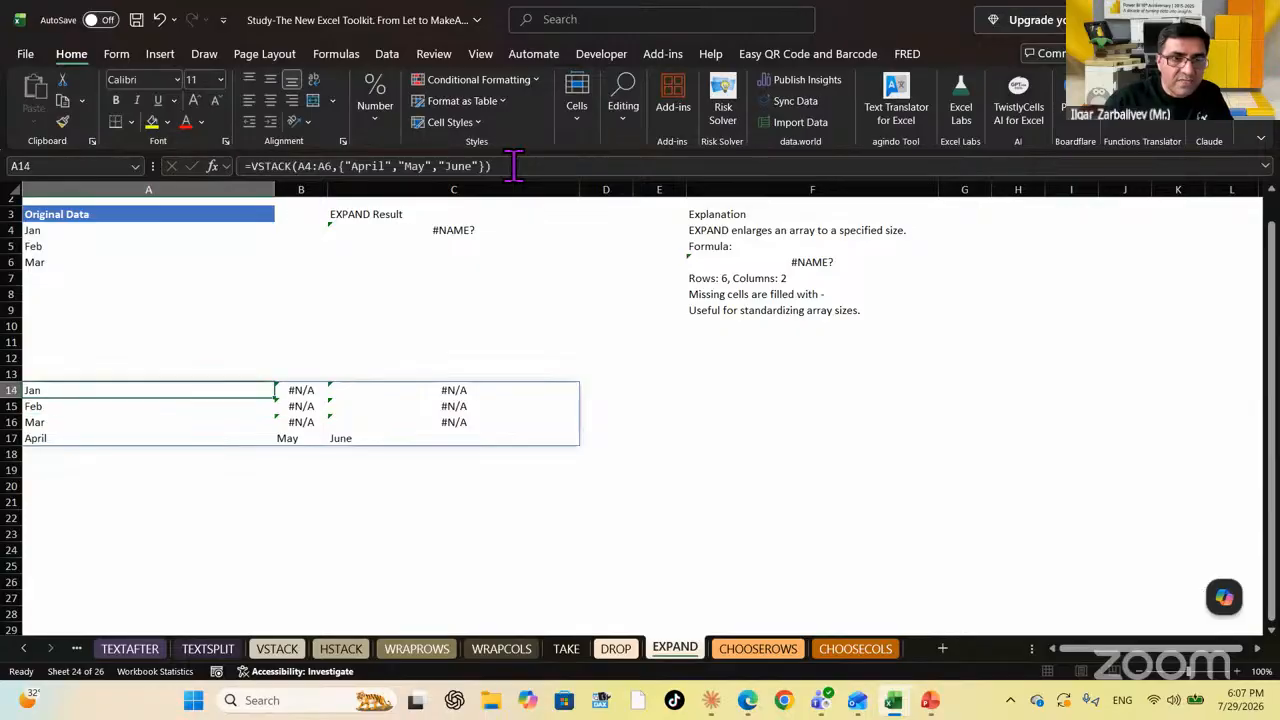
pyautogui.press('Down')
pyautogui.press('Down')
pyautogui.press('Down')
pyautogui.press('Up')
pyautogui.press('Up')
pyautogui.press('Up')
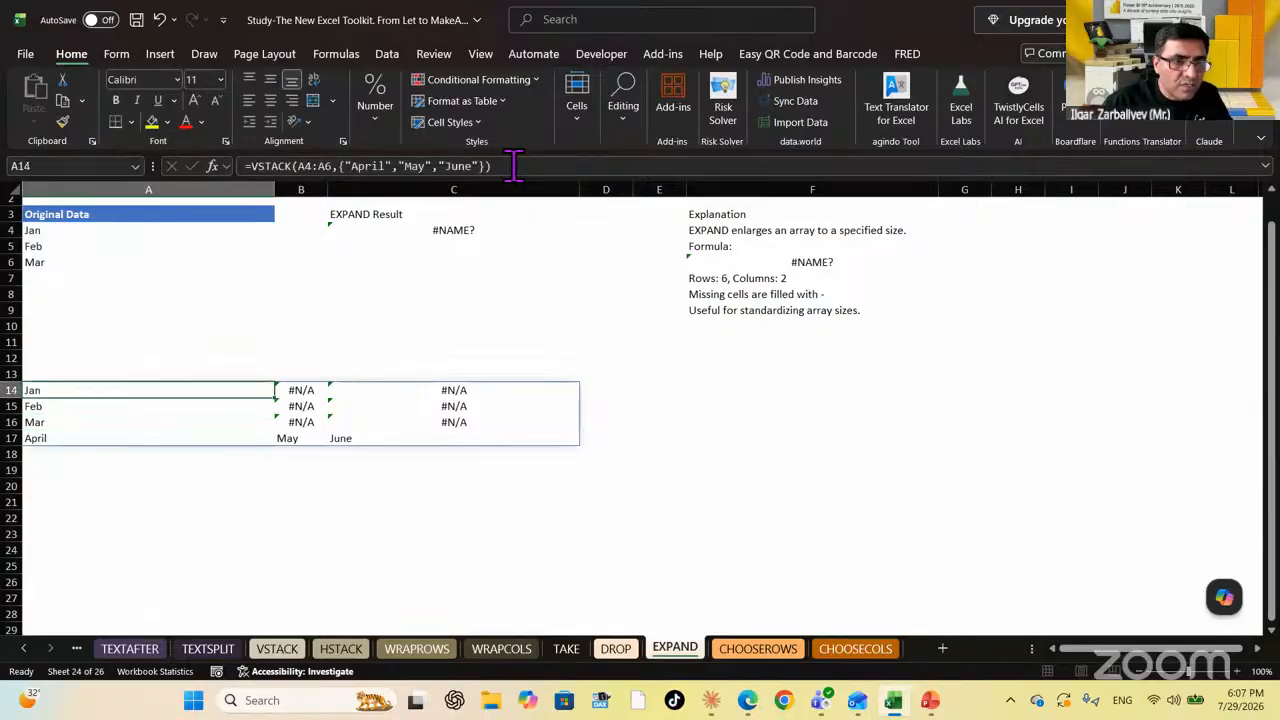
pyautogui.press('Down')
pyautogui.press('Down')
pyautogui.press('Down')
pyautogui.press('Up')
pyautogui.press('Up')
pyautogui.press('Up')
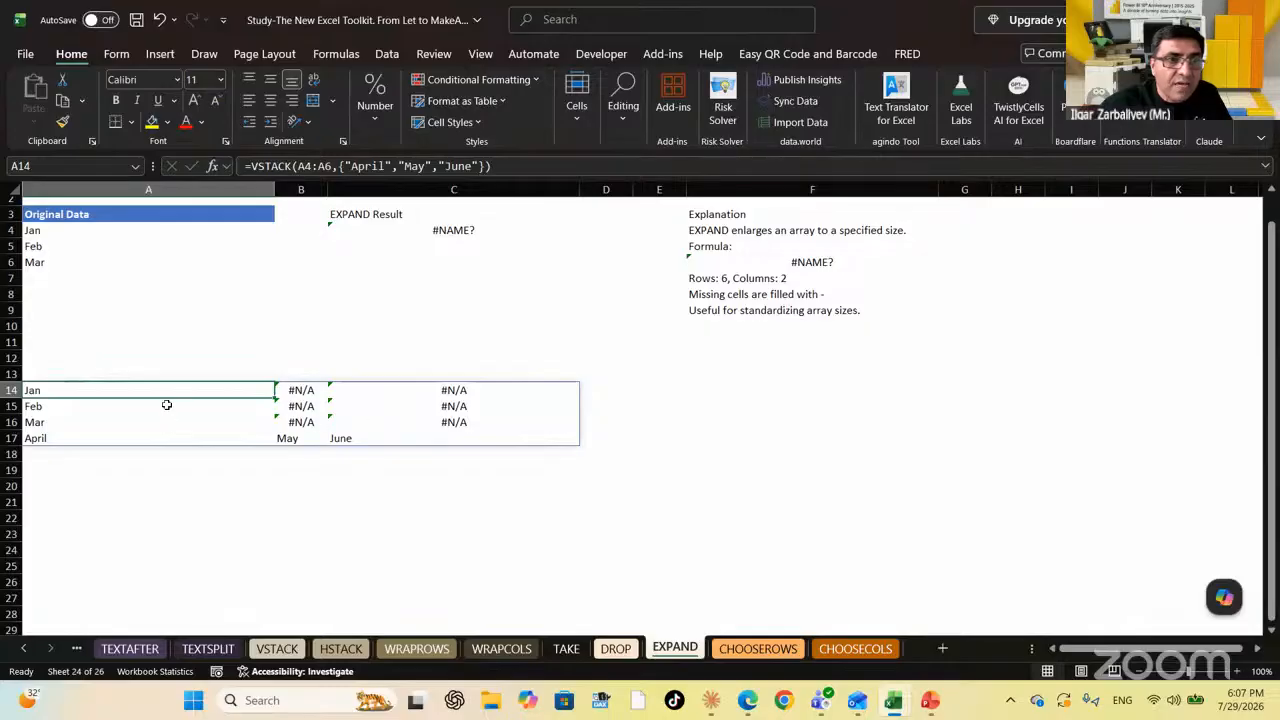
# Replace the array constant's commas with semicolons so April, May and June stack below Mar
pyautogui.click(398, 166)
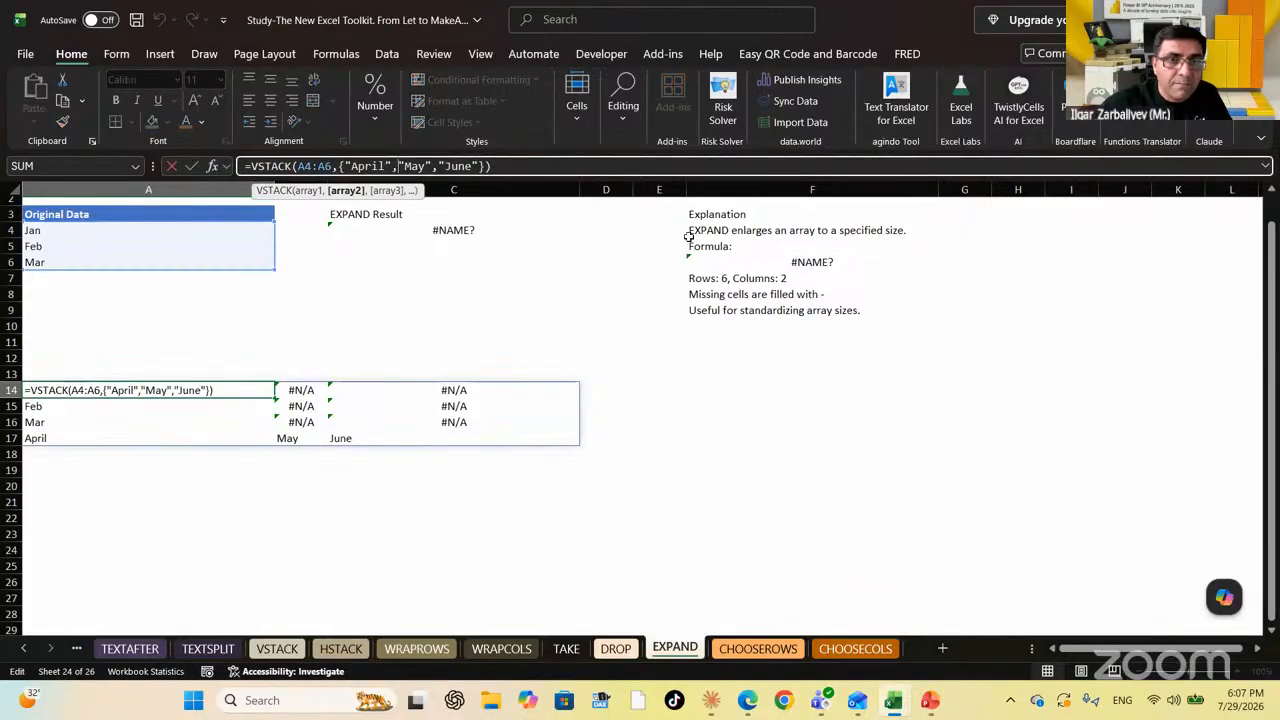
pyautogui.press('BackSpace')
pyautogui.write(';')
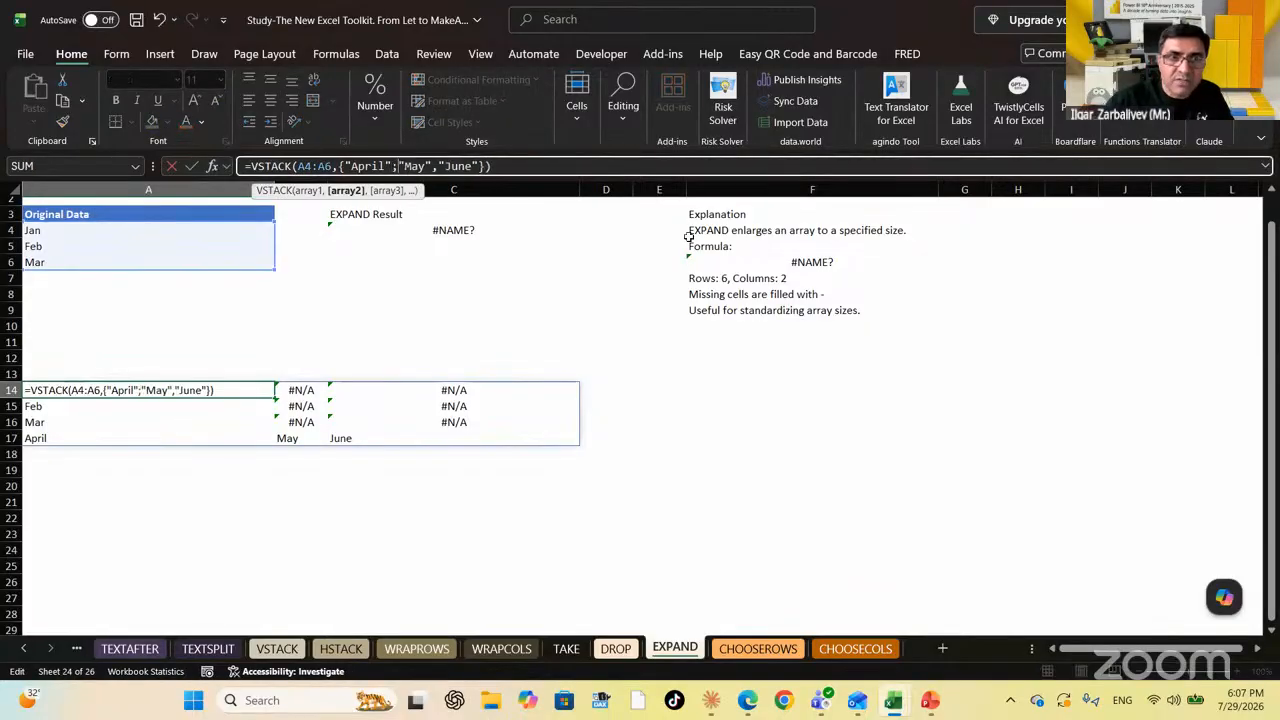
pyautogui.click(434, 166)
pyautogui.press('BackSpace')
pyautogui.write(';')
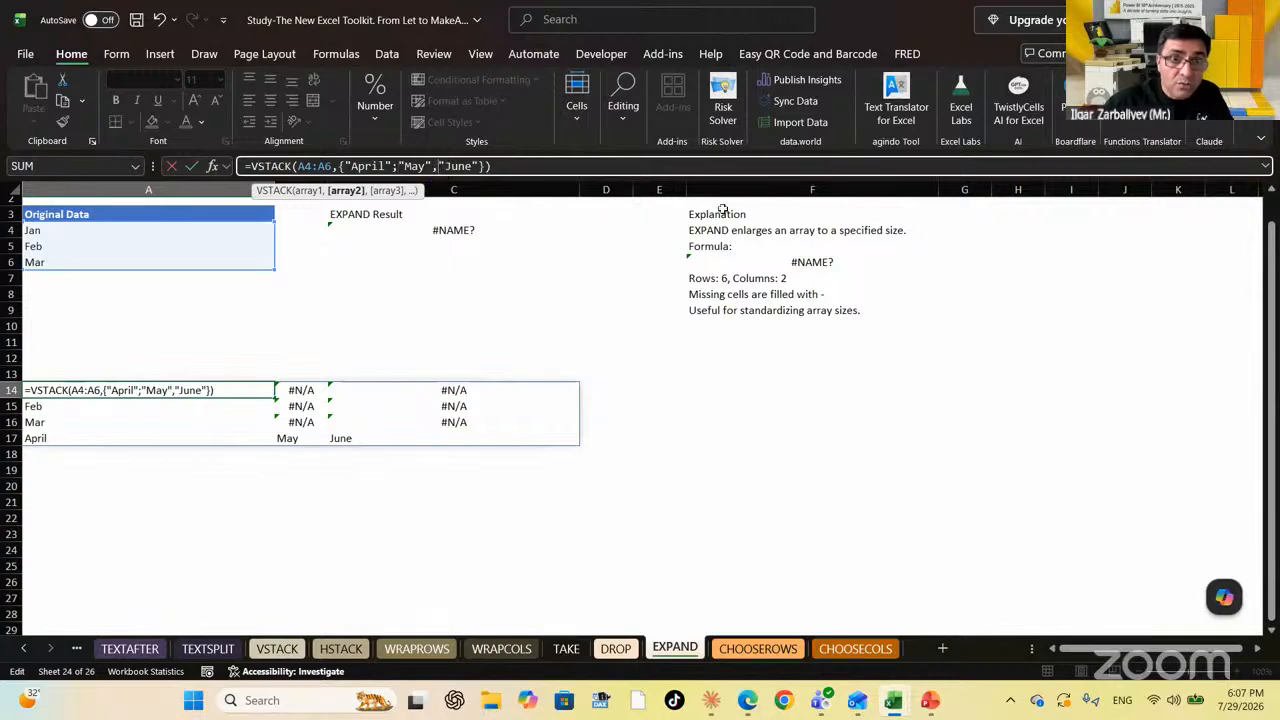
pyautogui.press('Return')
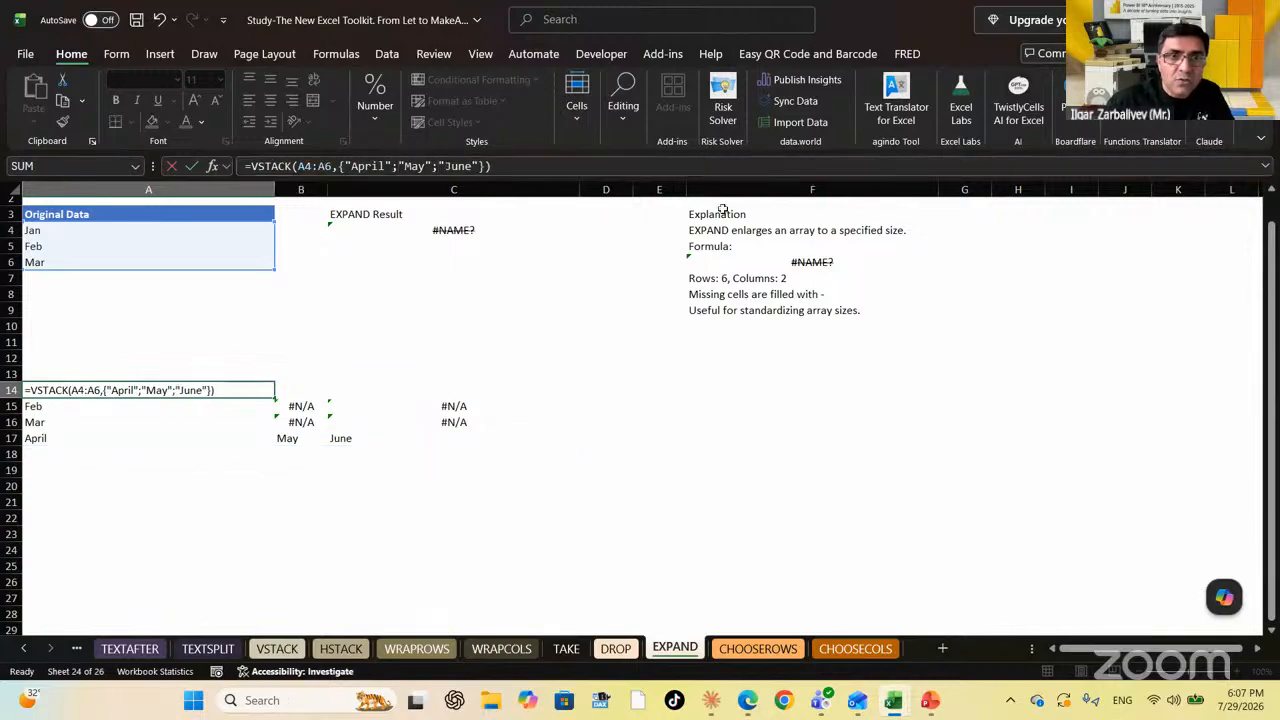
pyautogui.press('Up')
pyautogui.press('Down')
pyautogui.press('Up')
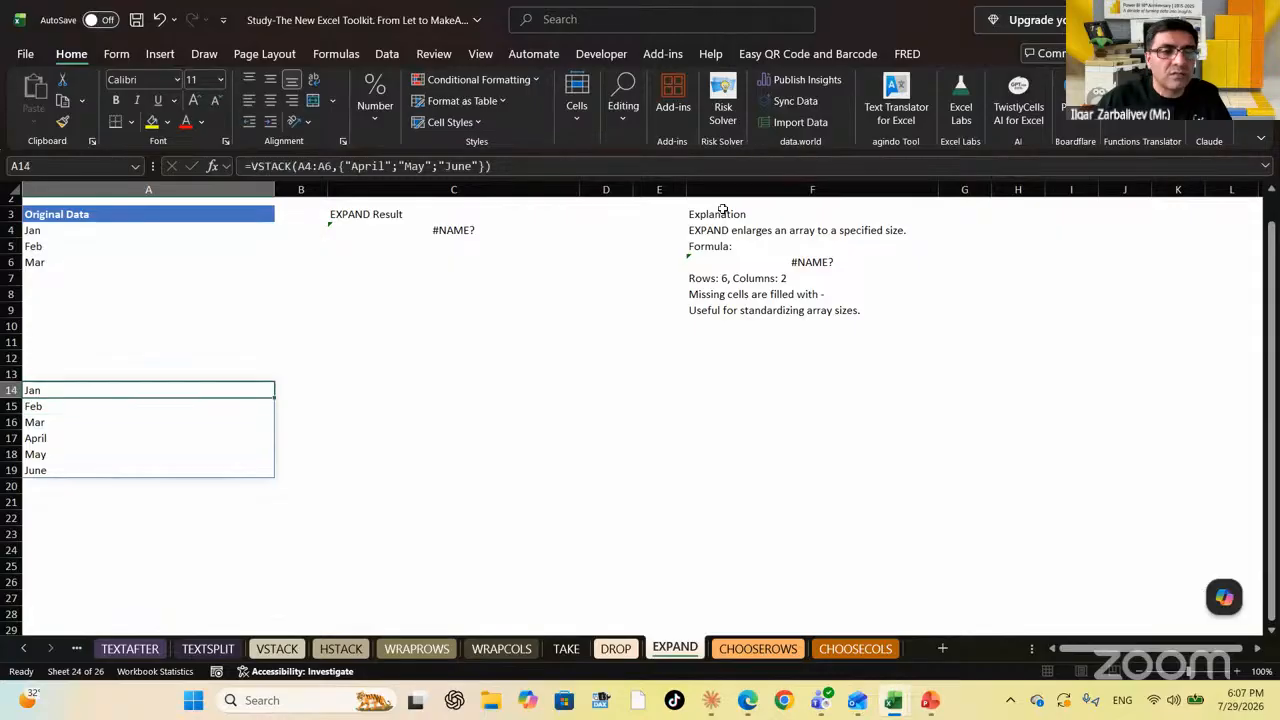
# Add =FORMULATEXT(A14) in C14 to show the VSTACK formula, then open the CHOOSECOLS sheet
pyautogui.press('Right')
pyautogui.press('Right')
pyautogui.write('=formul')
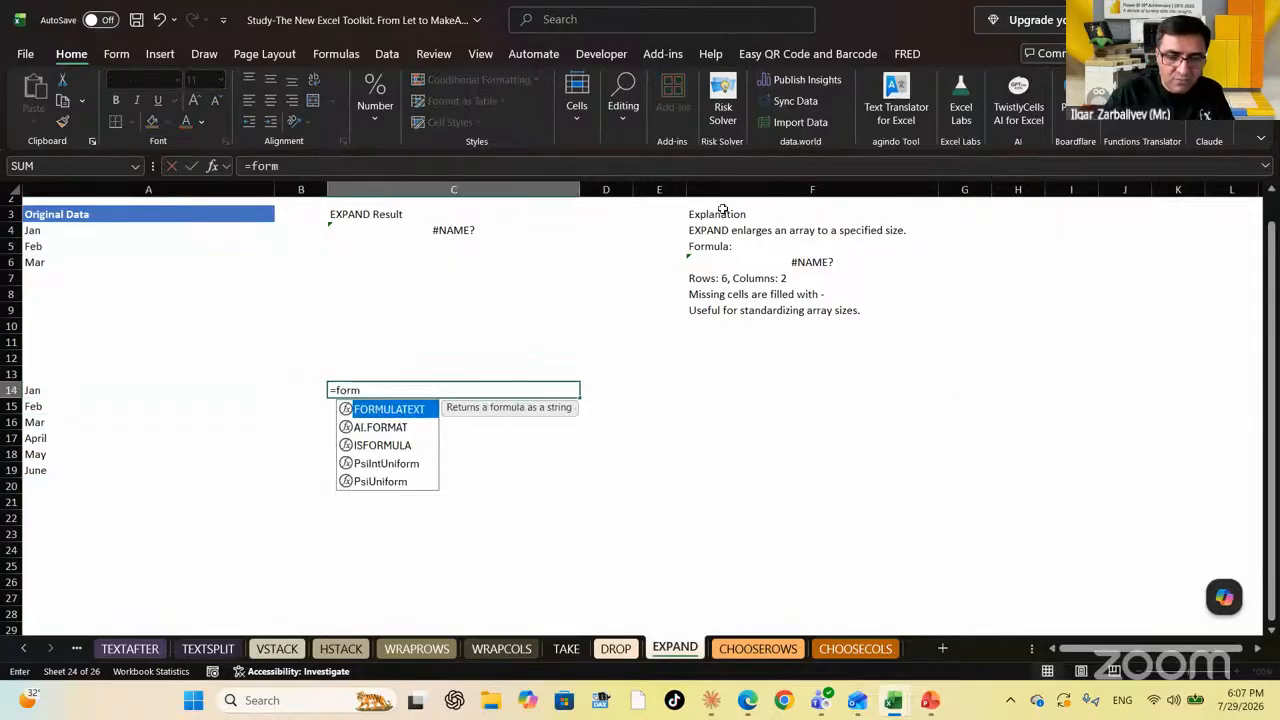
pyautogui.press('Tab')
pyautogui.press('Left')
pyautogui.press('Left')
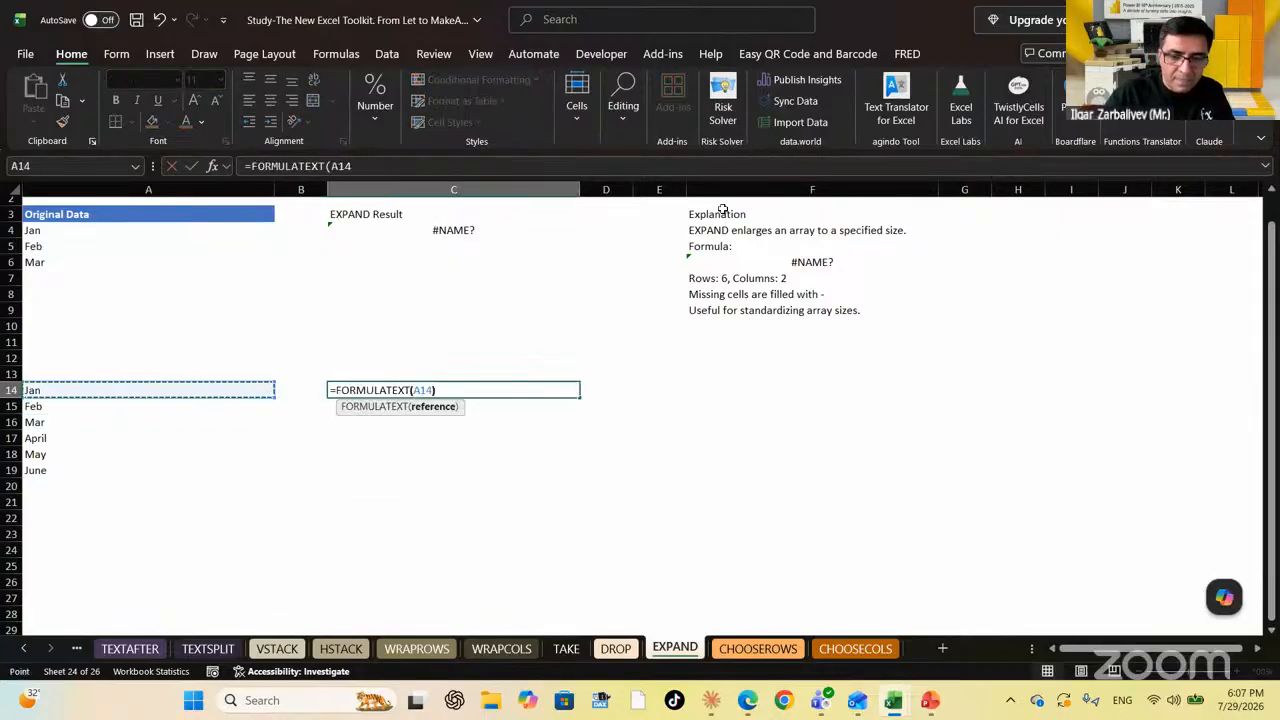
pyautogui.press('Return')
pyautogui.press('Up')
pyautogui.press('Down')
pyautogui.press('Down')
pyautogui.press('Down')
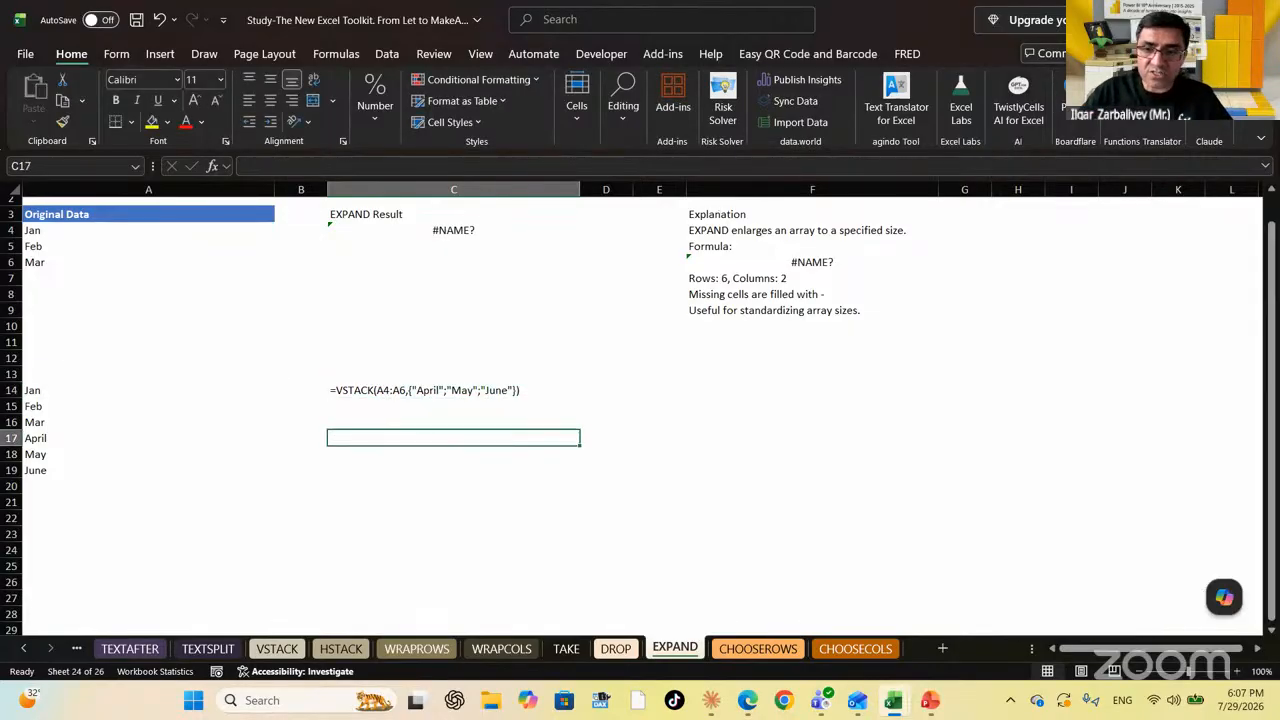
pyautogui.click(768, 652)
# Enter =CHOOSEROWS(A4:B9,1,3,5) in A15 to extract Laptop, Keyboard and Headset
pyautogui.click(852, 652)
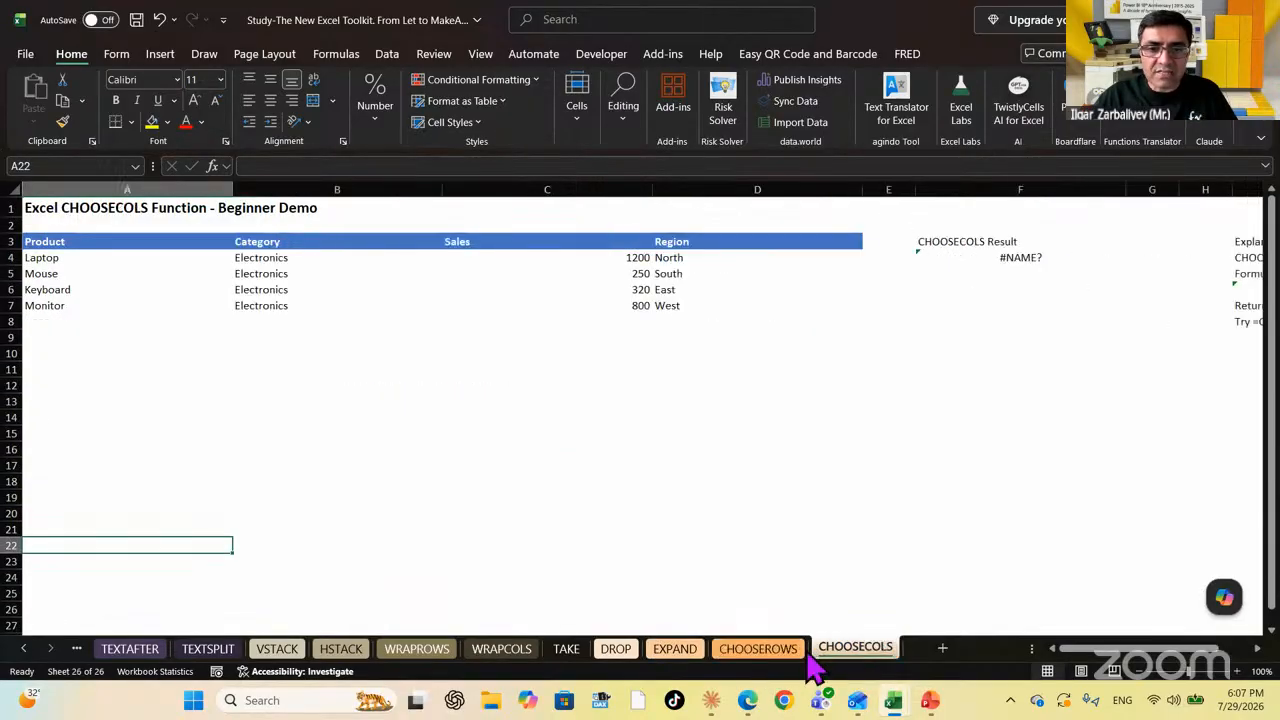
pyautogui.click(757, 652)
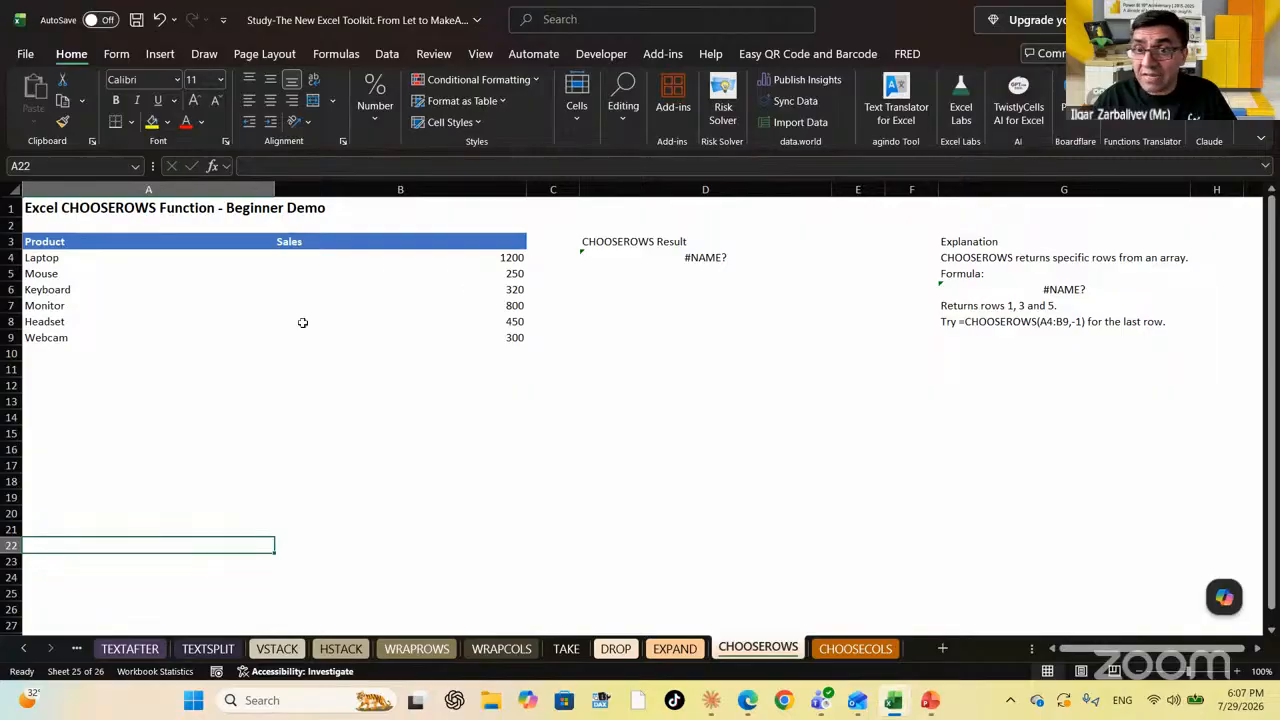
pyautogui.click(87, 427)
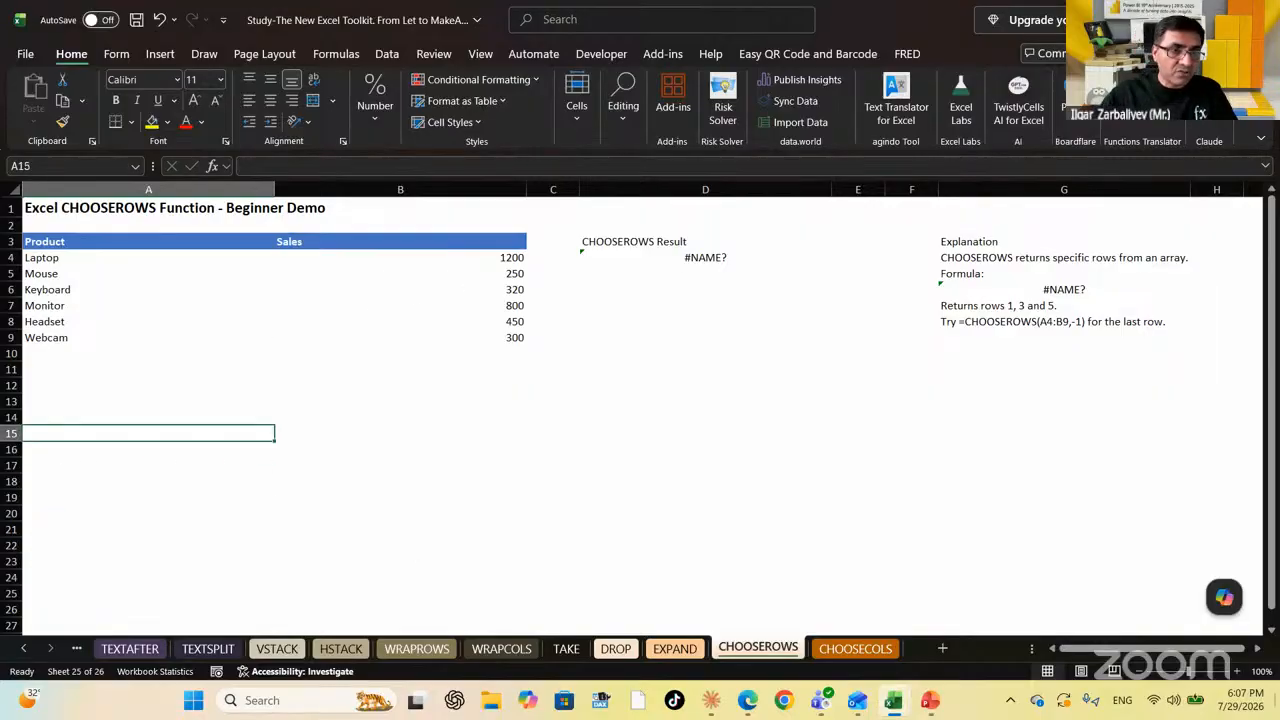
pyautogui.write('=cho')
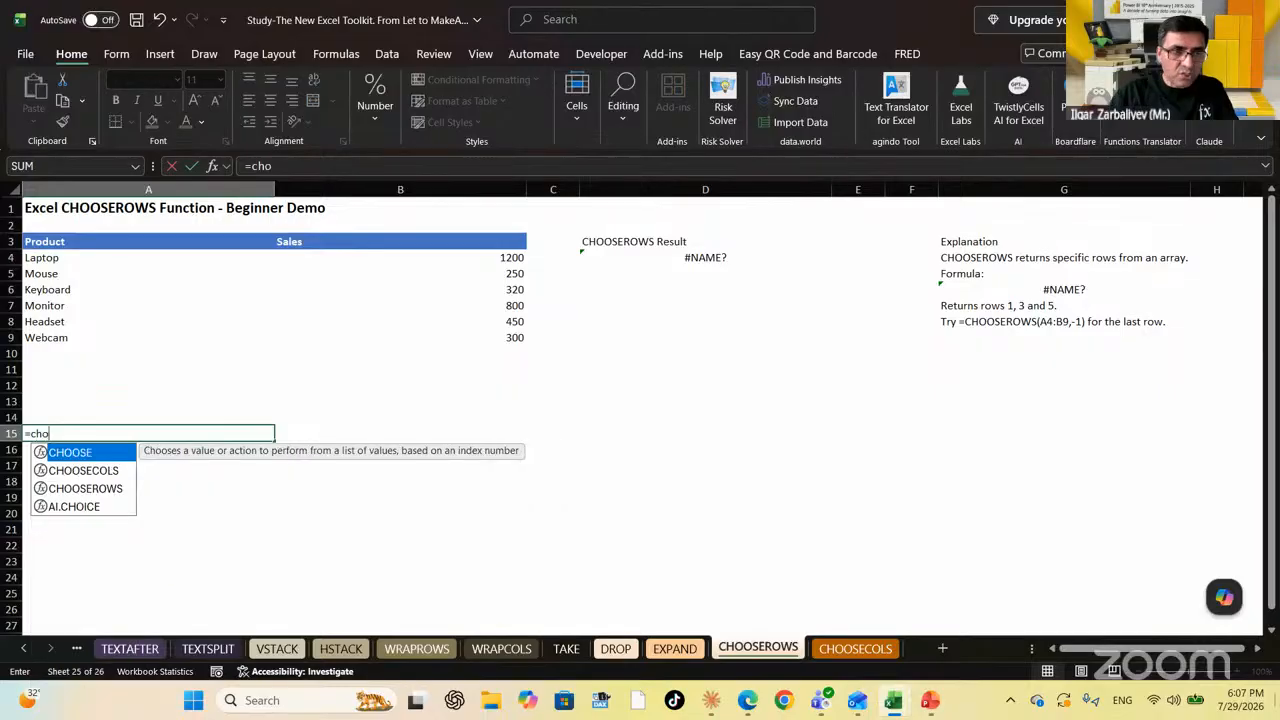
pyautogui.press('Down')
pyautogui.press('Down')
pyautogui.press('Tab')
pyautogui.press('Up')
pyautogui.press('Up')
pyautogui.press('Up')
pyautogui.press('Up')
pyautogui.press('Up')
pyautogui.press('Up')
pyautogui.press('Up')
pyautogui.press('Up')
pyautogui.press('Up')
pyautogui.press('Up')
pyautogui.press('Up')
pyautogui.press('Up')
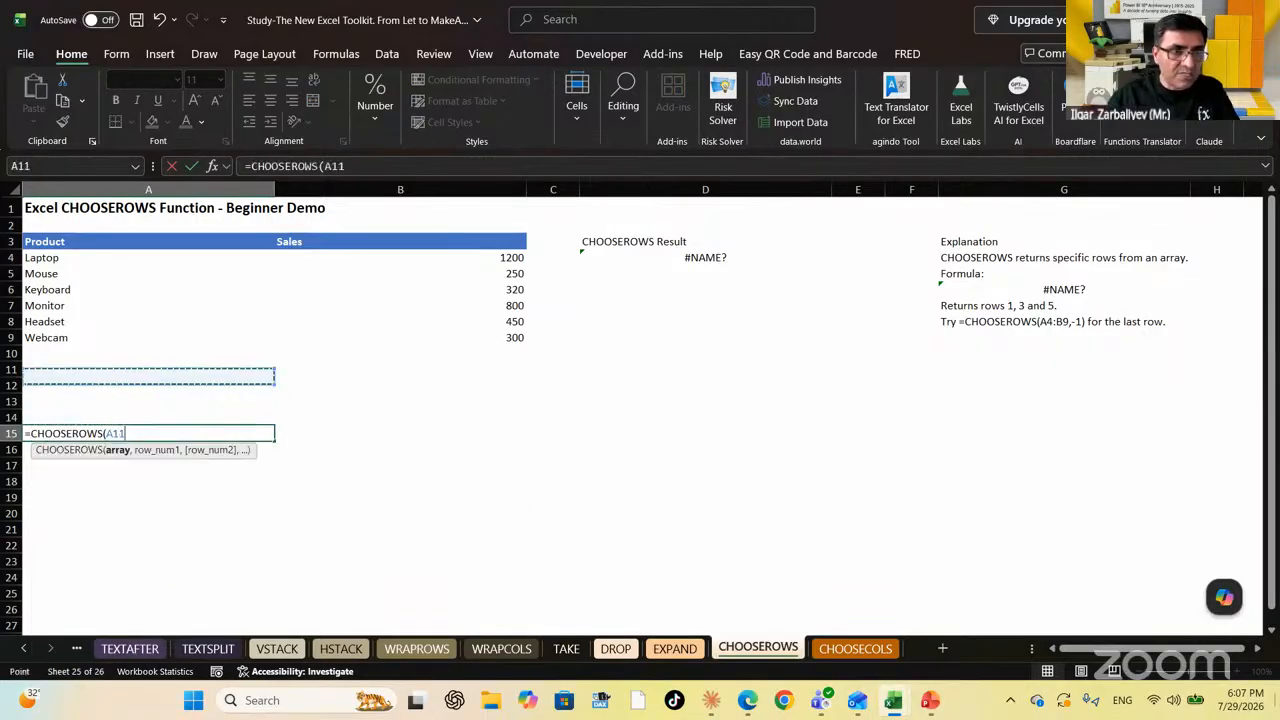
pyautogui.hotkey('shift', 'Right')
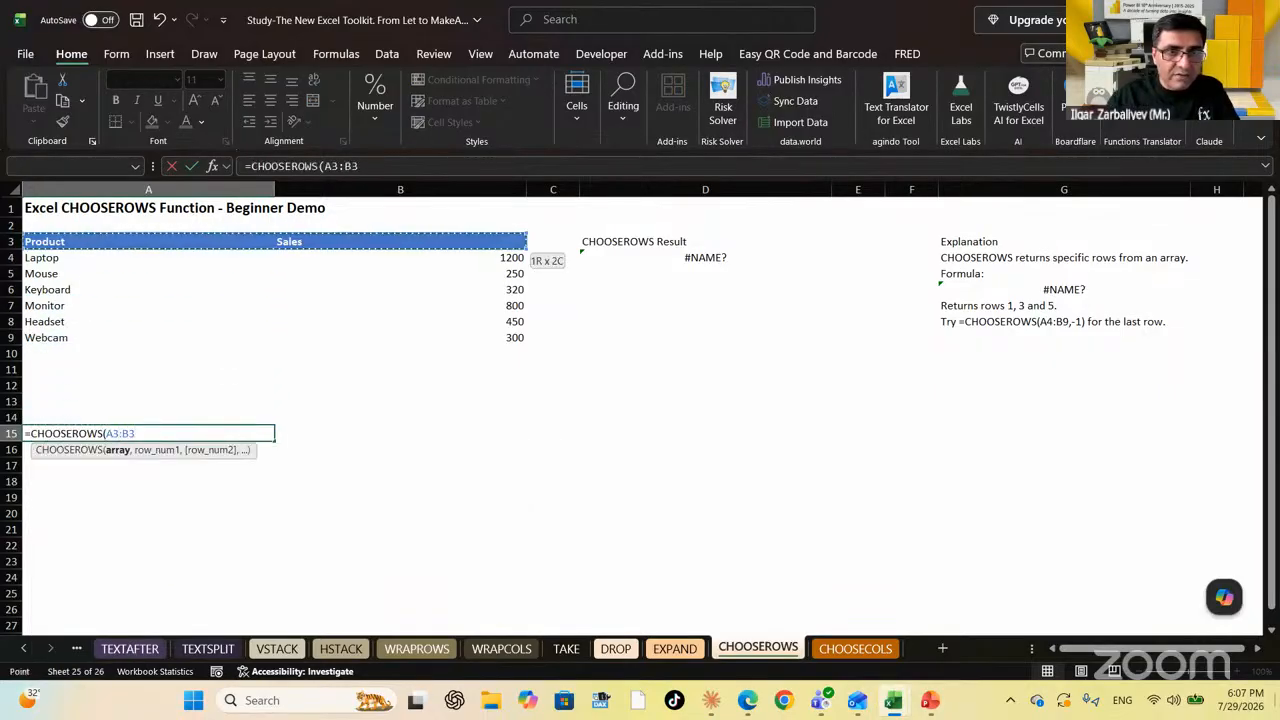
pyautogui.press('Down')
pyautogui.hotkey('shift', 'Right')
pyautogui.hotkey('shift', 'Down')
pyautogui.hotkey('shift', 'Down')
pyautogui.hotkey('shift', 'Down')
pyautogui.hotkey('shift', 'Down')
pyautogui.hotkey('shift', 'Down')
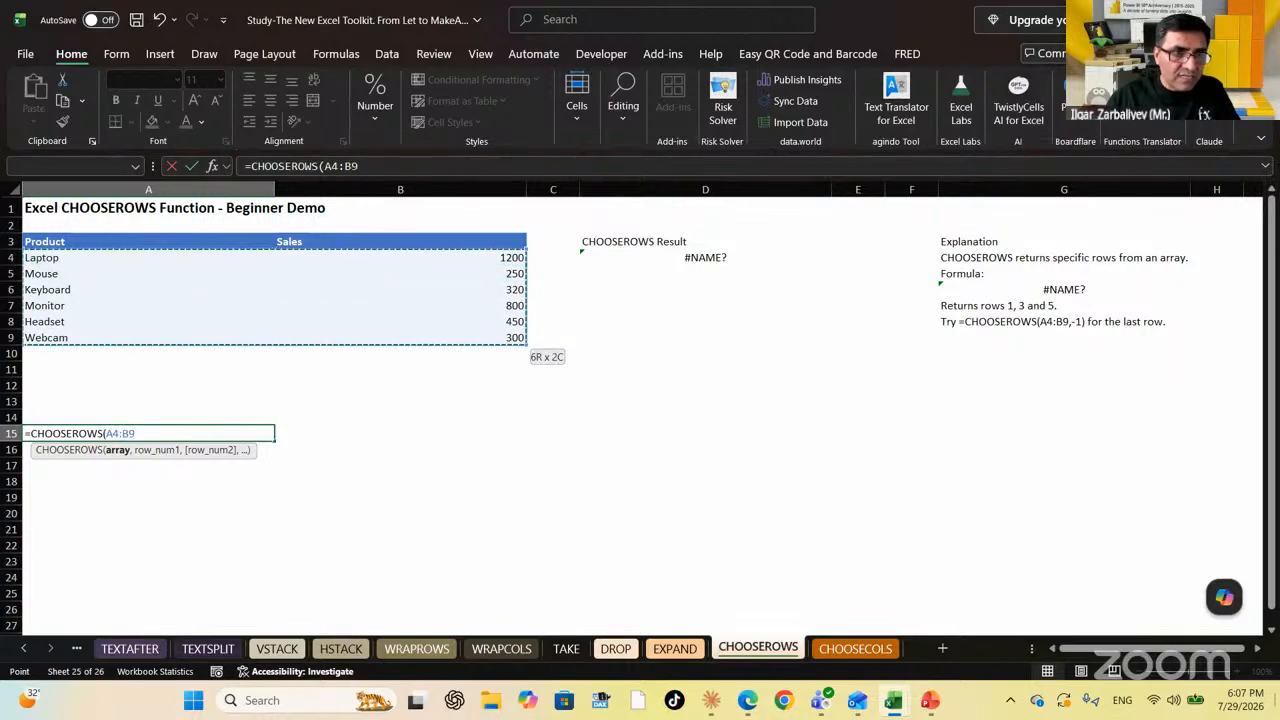
pyautogui.write(',')
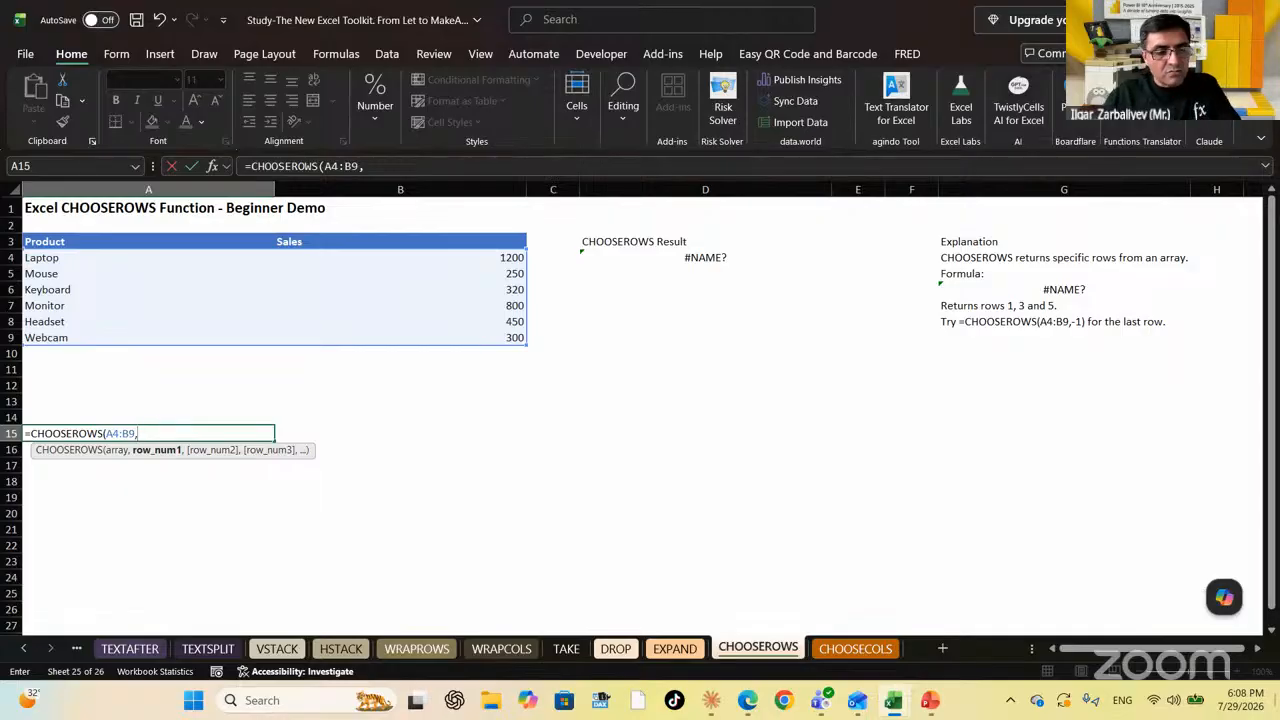
pyautogui.write('1,3,5')
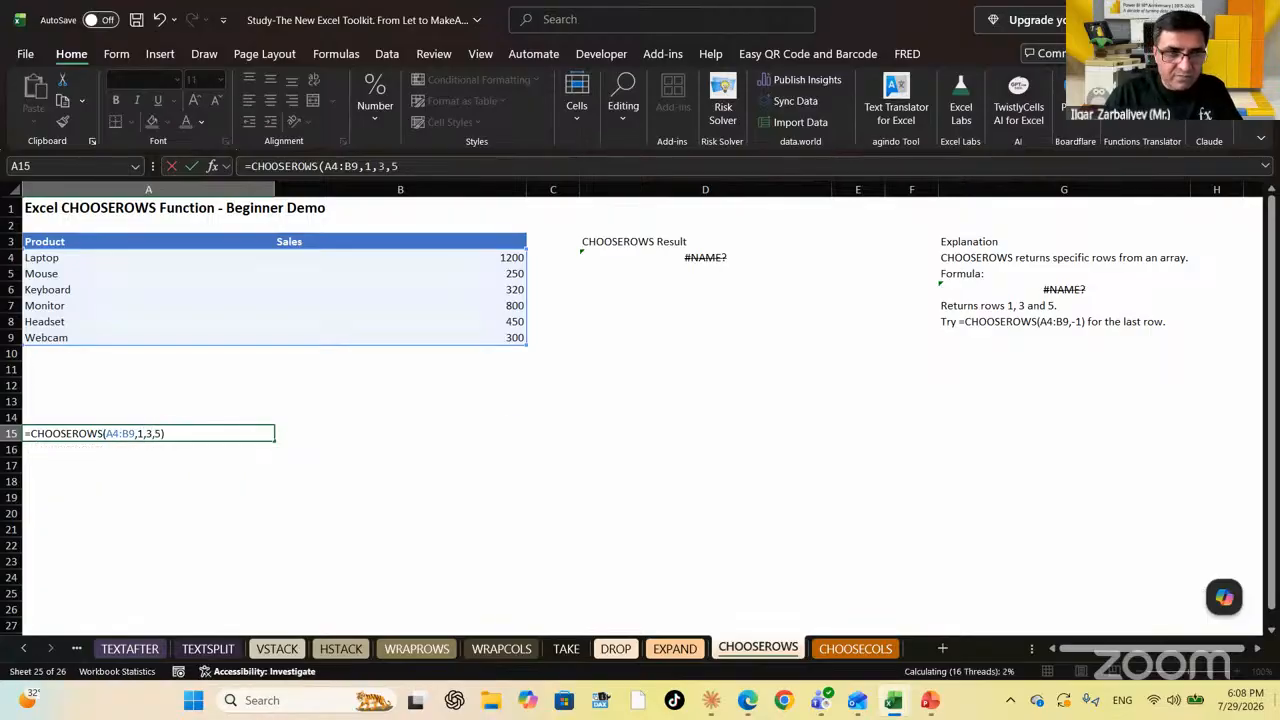
pyautogui.press('Return')
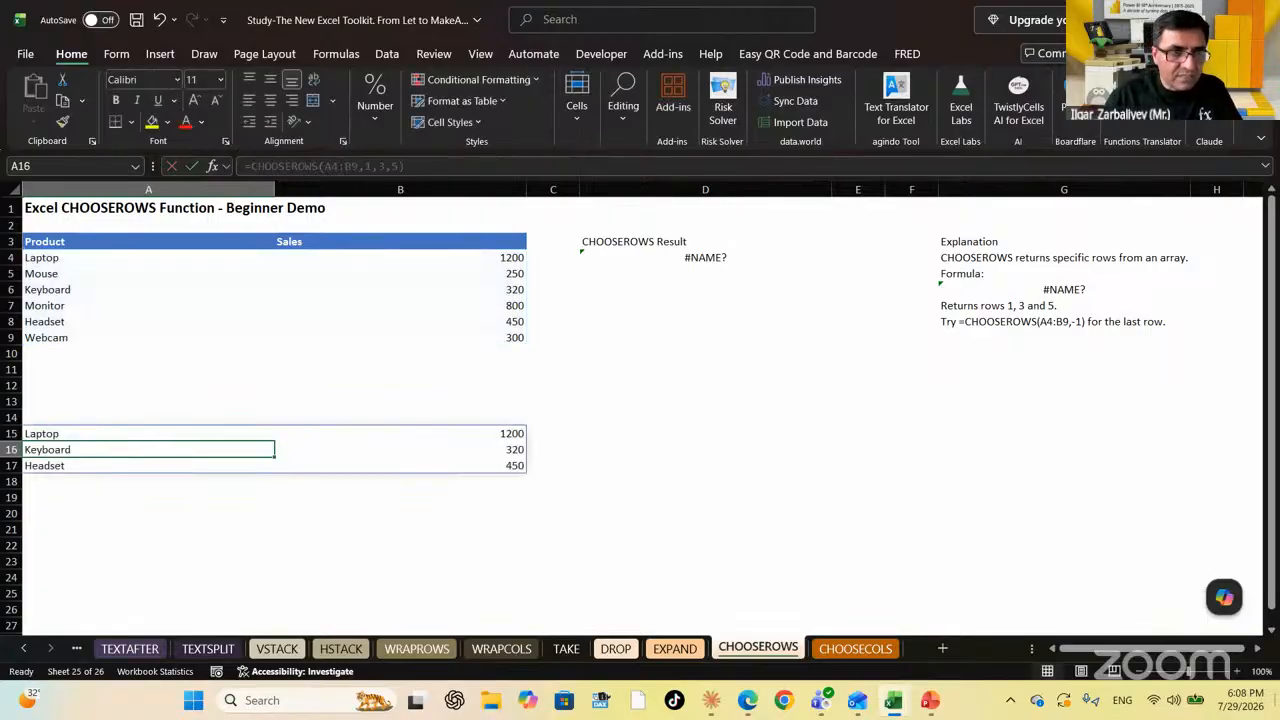
# Copy the Product/Sales header into row 14 above the results, then go to the CHOOSECOLS sheet
pyautogui.press('Up')
pyautogui.press('Up')
pyautogui.press('Up')
pyautogui.press('Up')
pyautogui.press('Up')
pyautogui.press('Up')
pyautogui.press('Up')
pyautogui.press('Up')
pyautogui.press('Up')
pyautogui.press('Up')
pyautogui.press('Up')
pyautogui.press('Up')
pyautogui.press('Up')
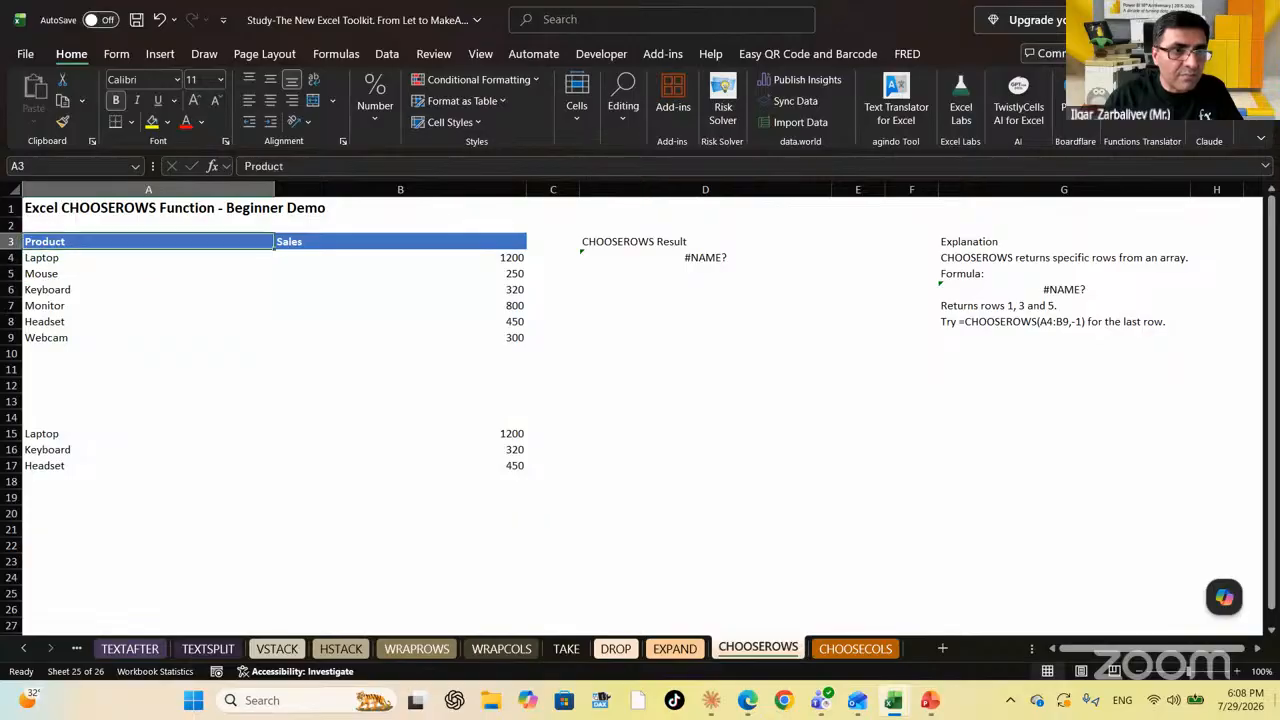
pyautogui.hotkey('shift', 'Right')
pyautogui.hotkey('ctrl', 'c')
pyautogui.press('Down')
pyautogui.press('Down')
pyautogui.press('Down')
pyautogui.press('Down')
pyautogui.press('Down')
pyautogui.press('Down')
pyautogui.press('Down')
pyautogui.press('Down')
pyautogui.press('Down')
pyautogui.press('Down')
pyautogui.press('Down')
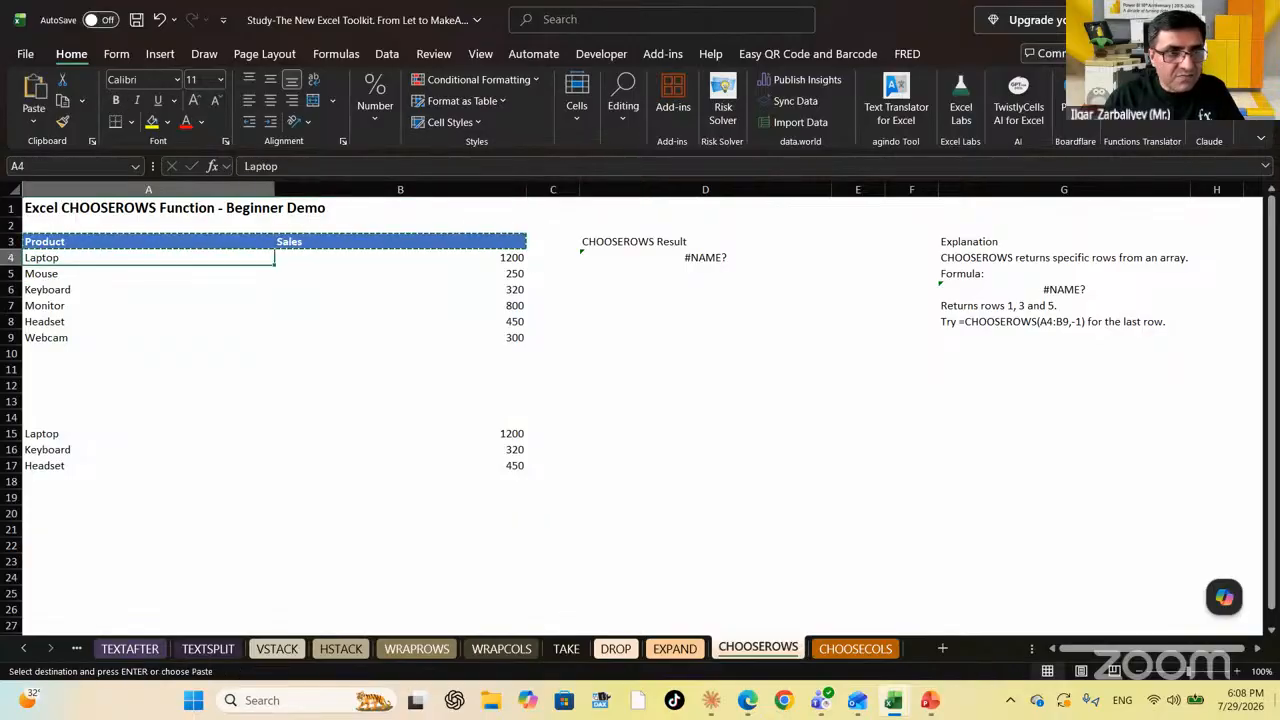
pyautogui.hotkey('shift', 'Right')
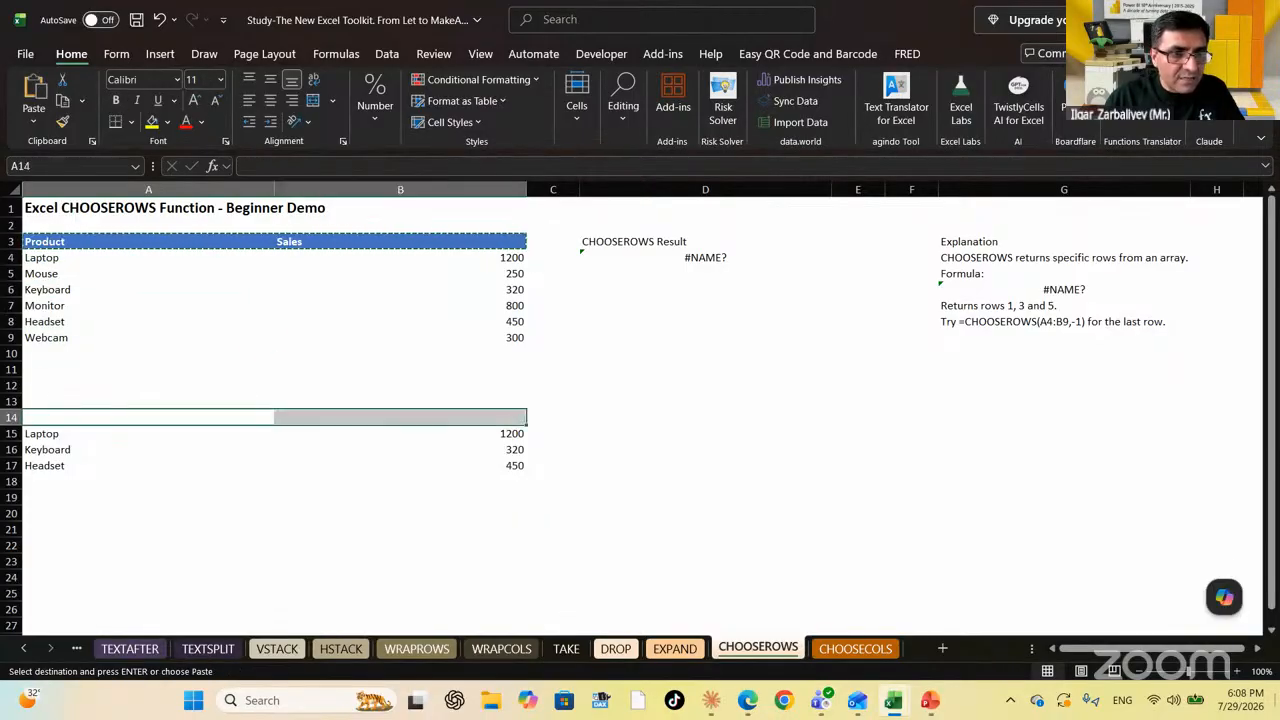
pyautogui.hotkey('ctrl', 'v')
pyautogui.press('Down')
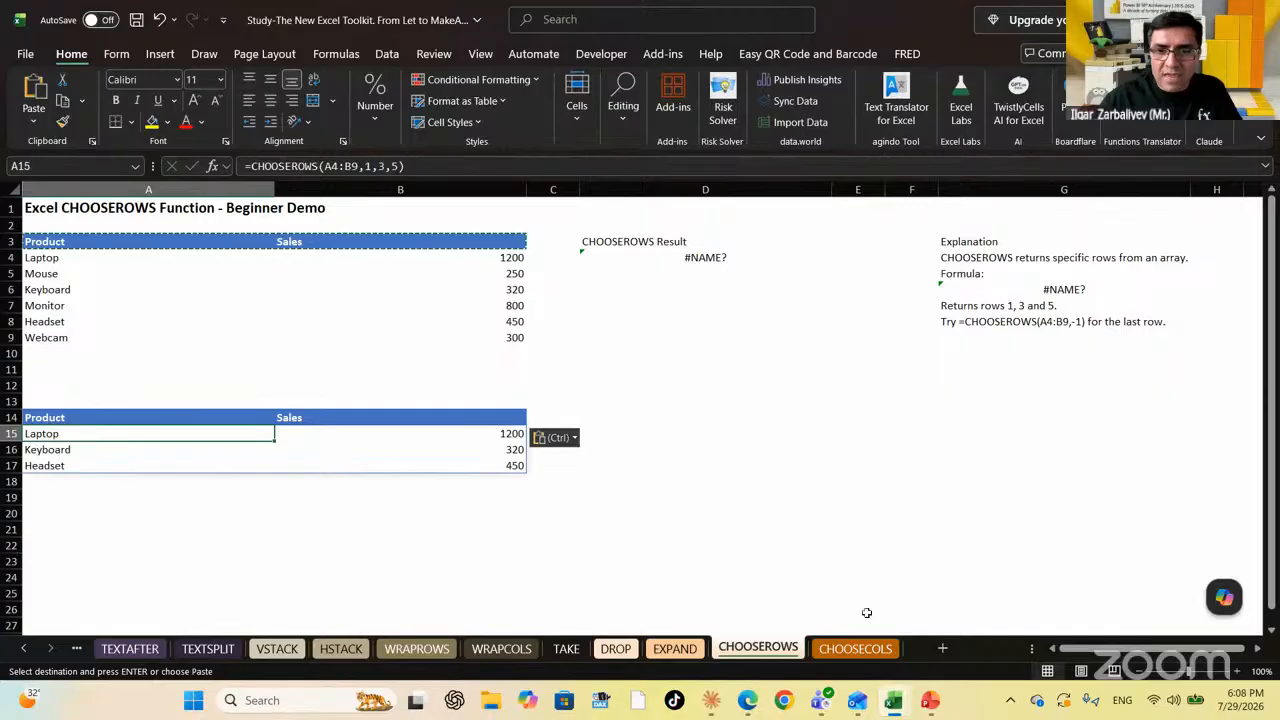
pyautogui.click(855, 648)
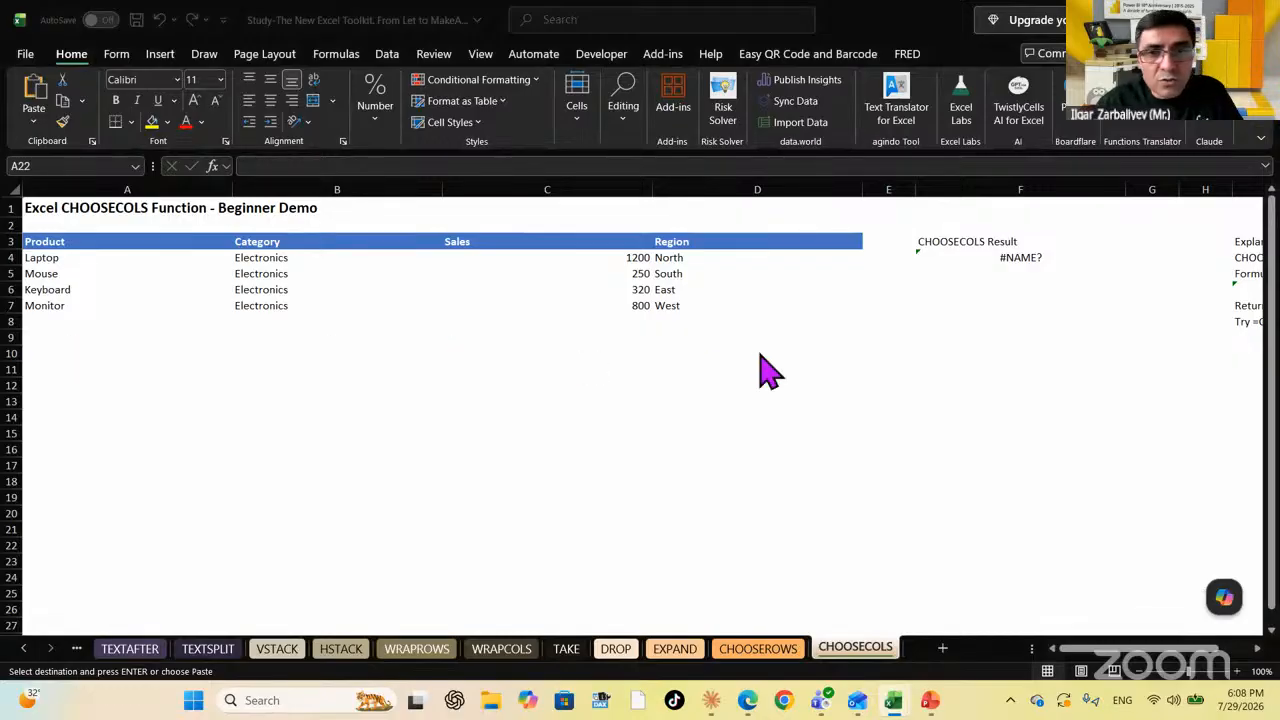
# Enter =CHOOSECOLS(A3:D7,1,4) in A13 to extract the Product and Region columns
pyautogui.click(688, 292)
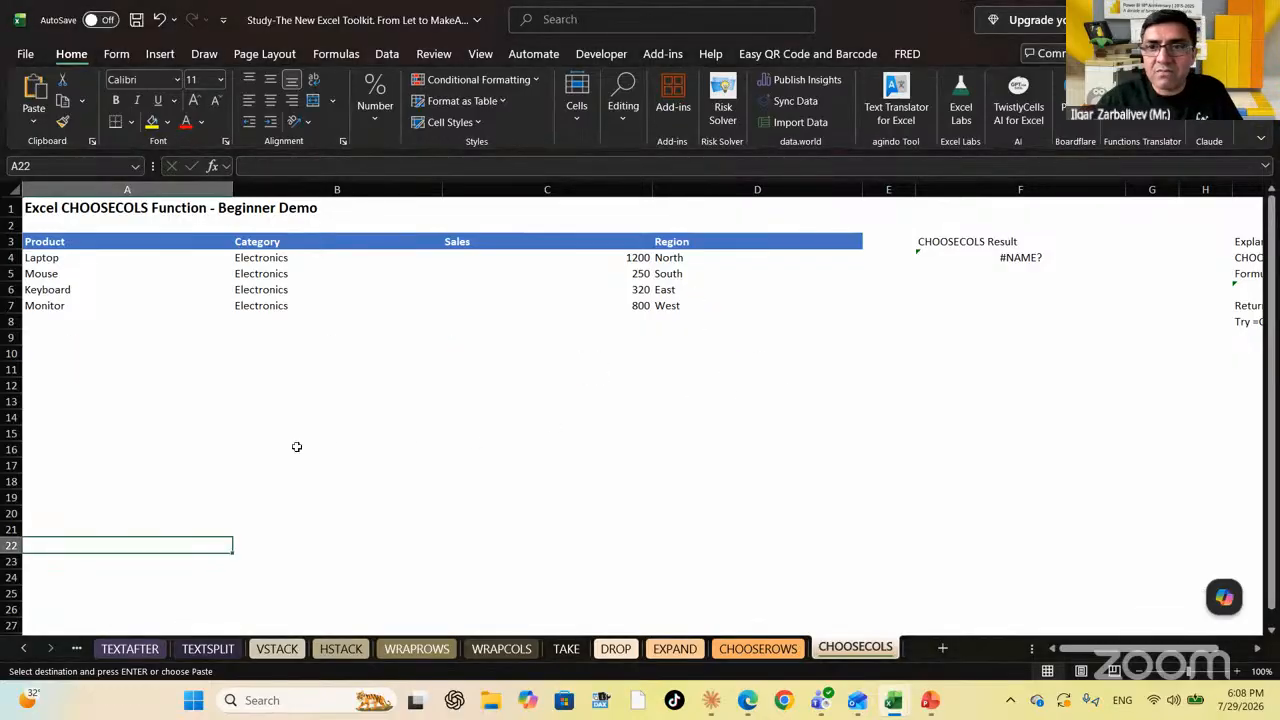
pyautogui.doubleClick(103, 400)
pyautogui.write('=')
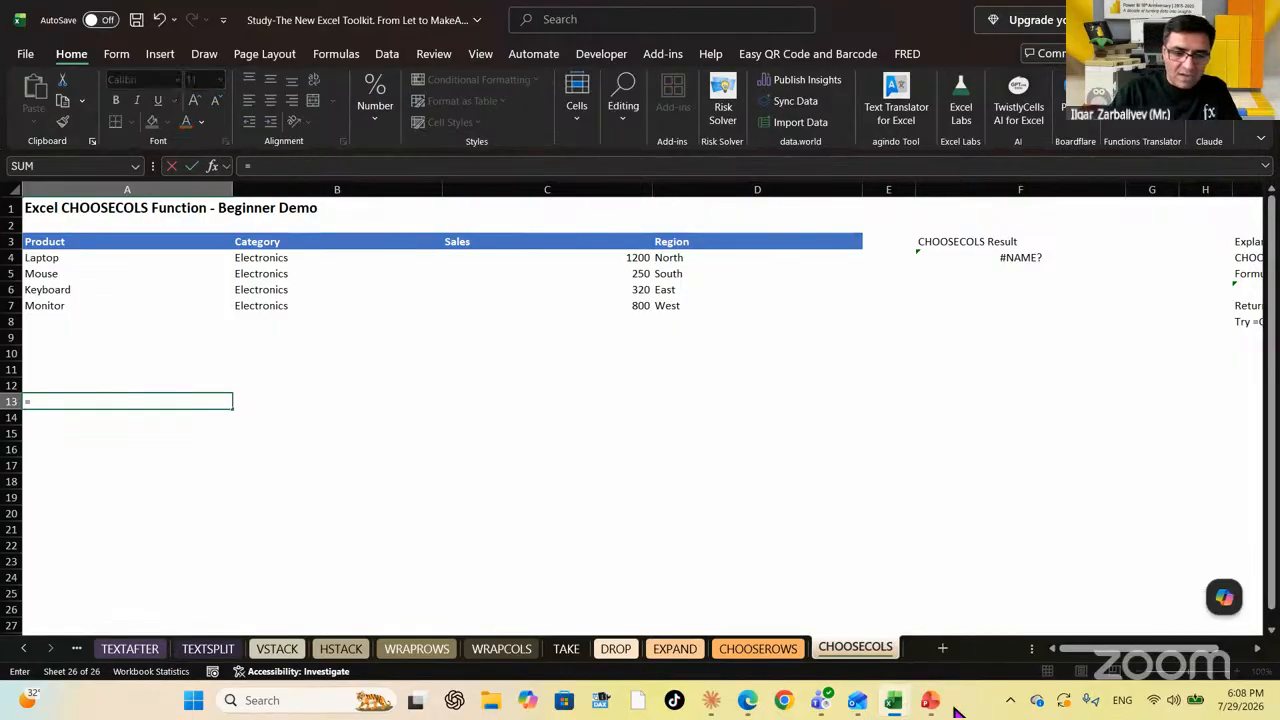
pyautogui.write('choose')
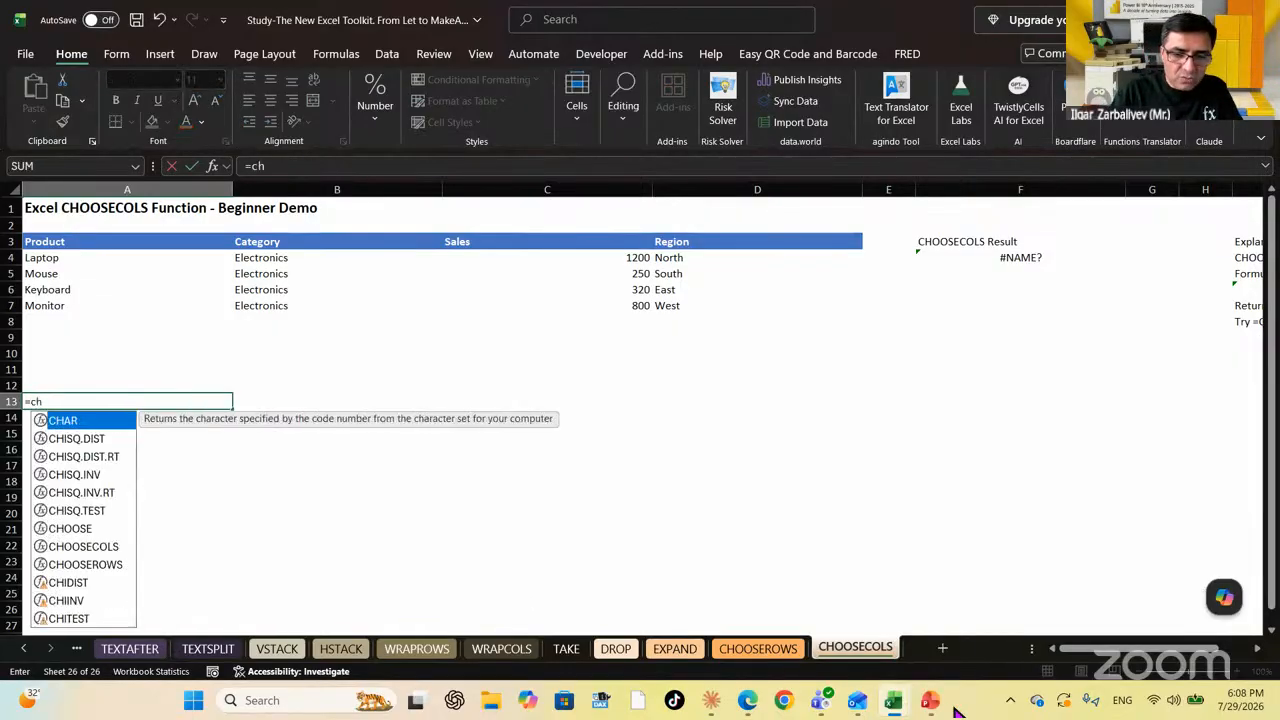
pyautogui.press('Down')
pyautogui.press('Tab')
pyautogui.press('Up')
pyautogui.press('Up')
pyautogui.press('Up')
pyautogui.press('Up')
pyautogui.press('Up')
pyautogui.press('Up')
pyautogui.press('Up')
pyautogui.press('Up')
pyautogui.press('Up')
pyautogui.press('Up')
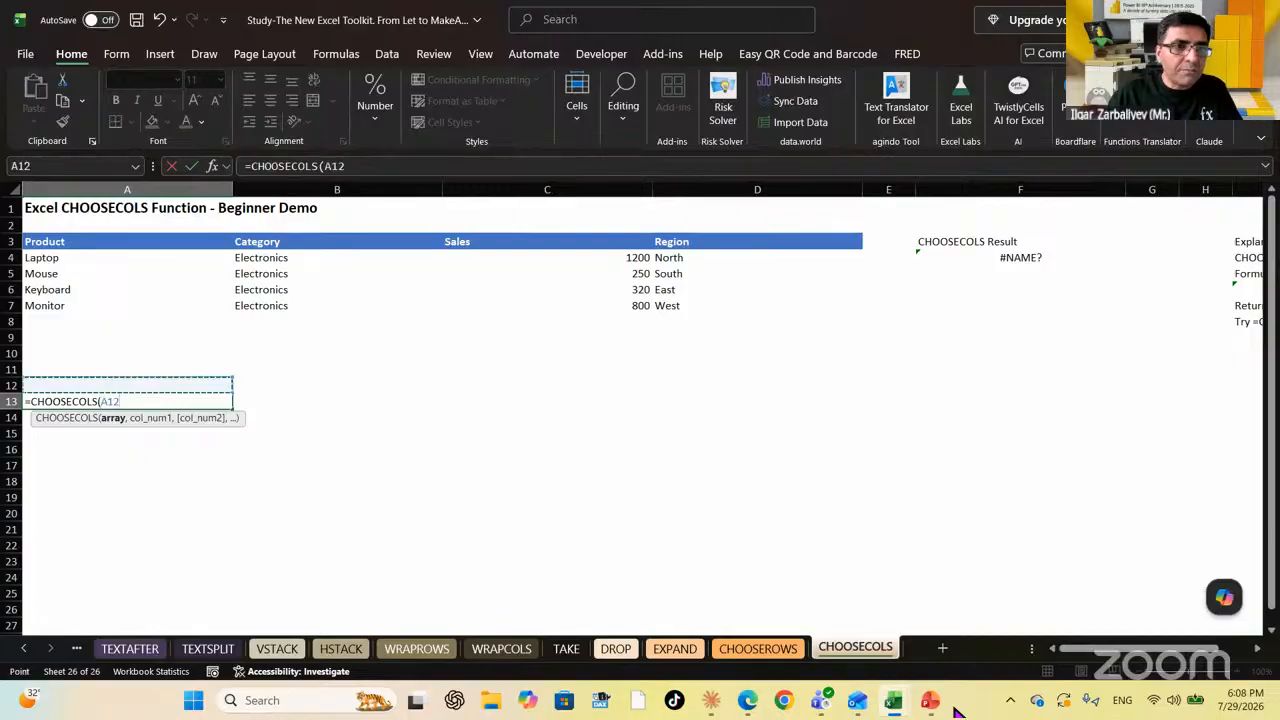
pyautogui.hotkey('shift', 'Right')
pyautogui.hotkey('shift', 'Right')
pyautogui.hotkey('shift', 'Right')
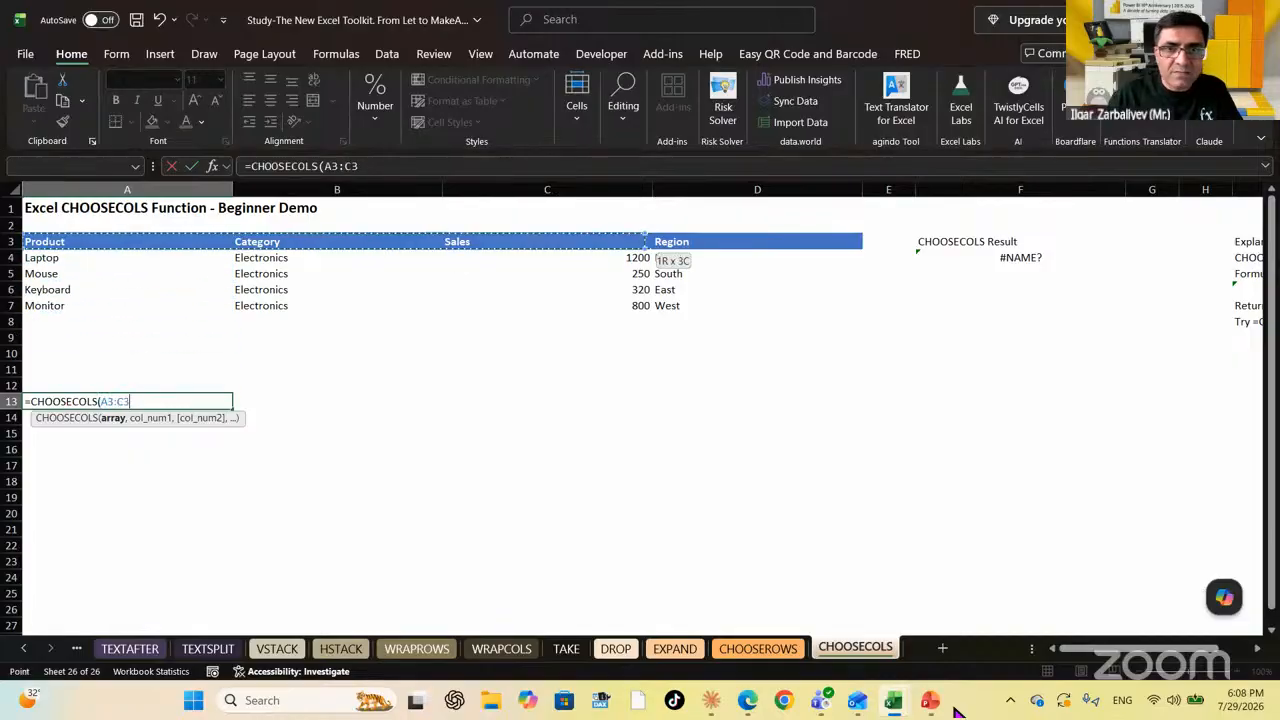
pyautogui.hotkey('shift', 'Down')
pyautogui.hotkey('shift', 'Down')
pyautogui.hotkey('shift', 'Down')
pyautogui.hotkey('shift', 'Down')
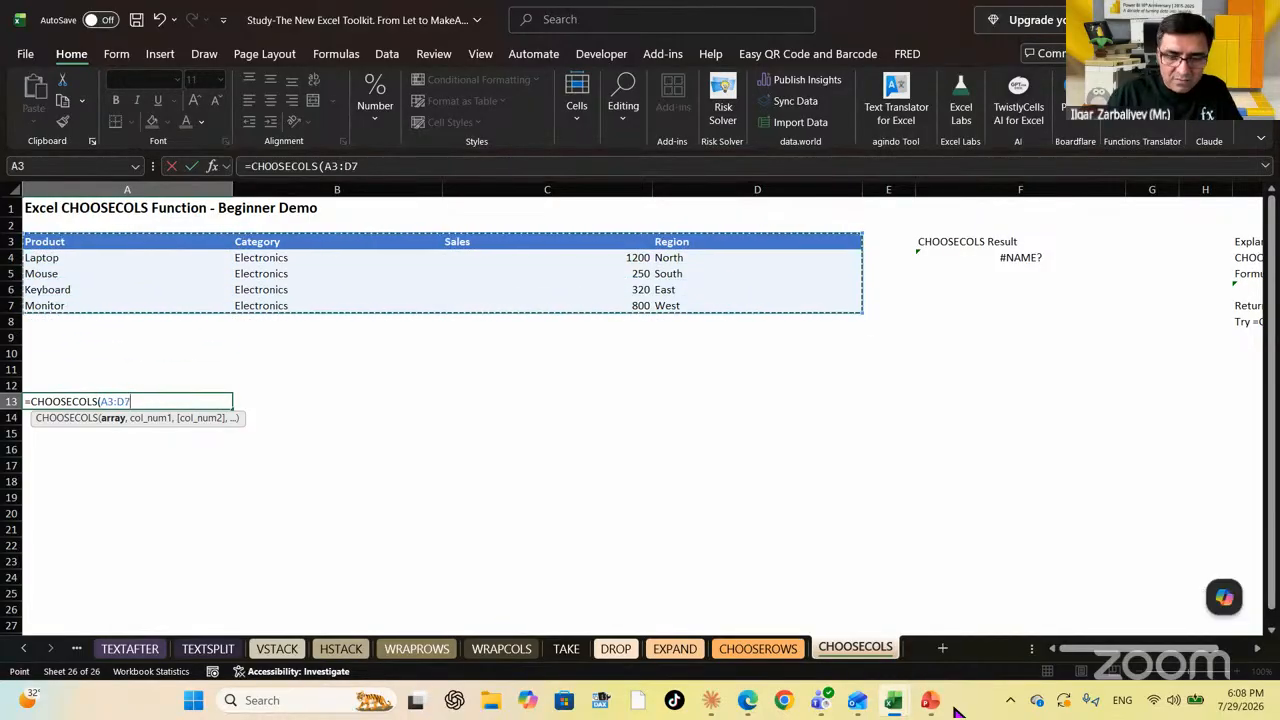
pyautogui.write(',')
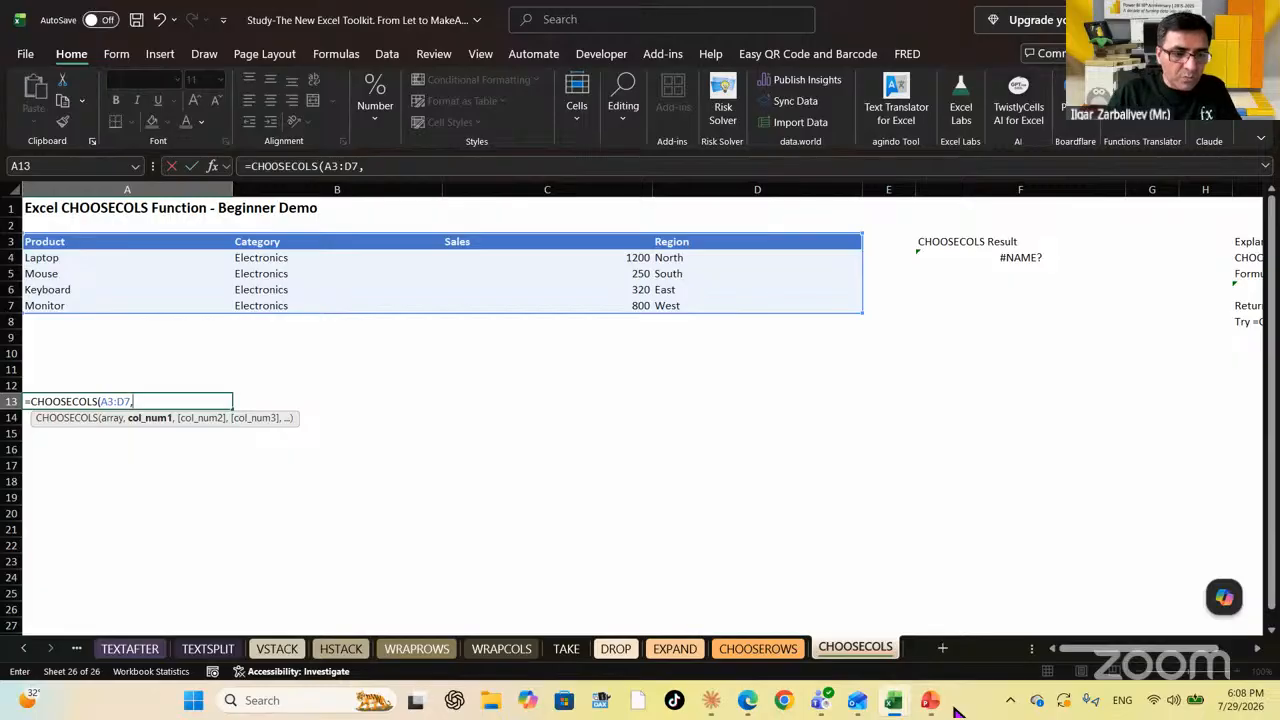
pyautogui.write('1,4')
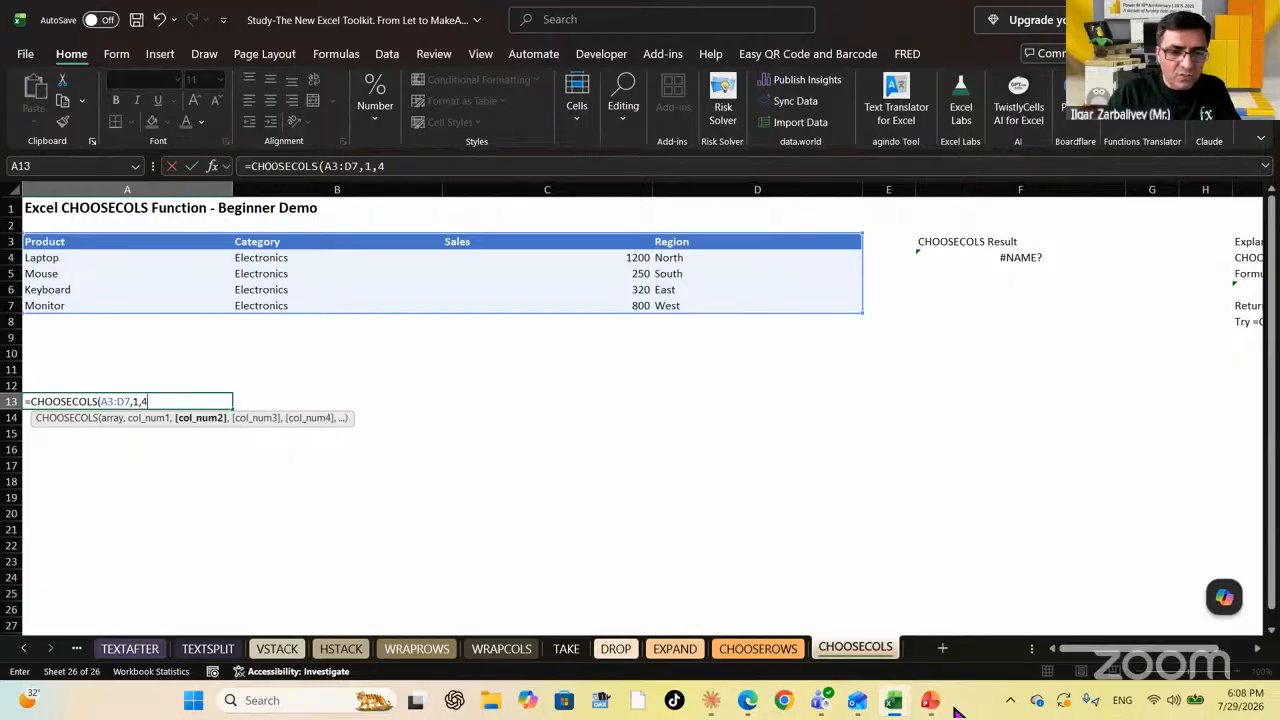
pyautogui.write(')')
pyautogui.press('Return')
pyautogui.press('Up')
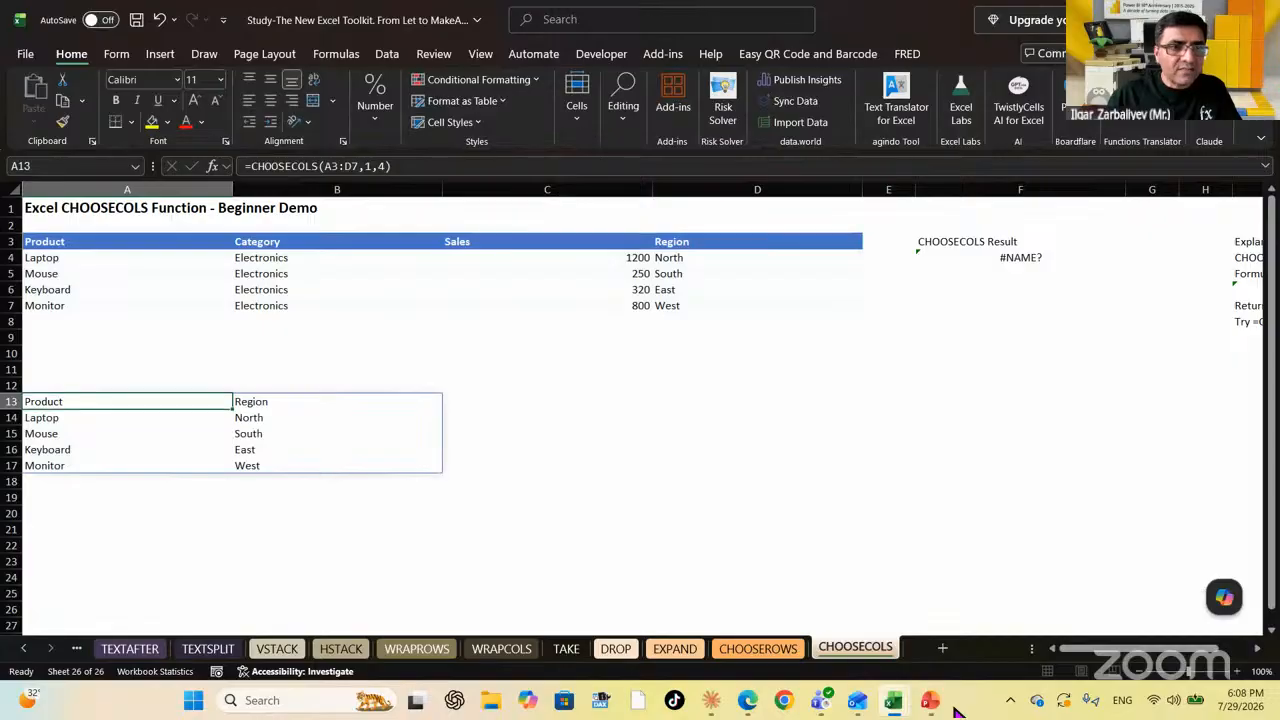
pyautogui.press('Down')
pyautogui.press('Up')
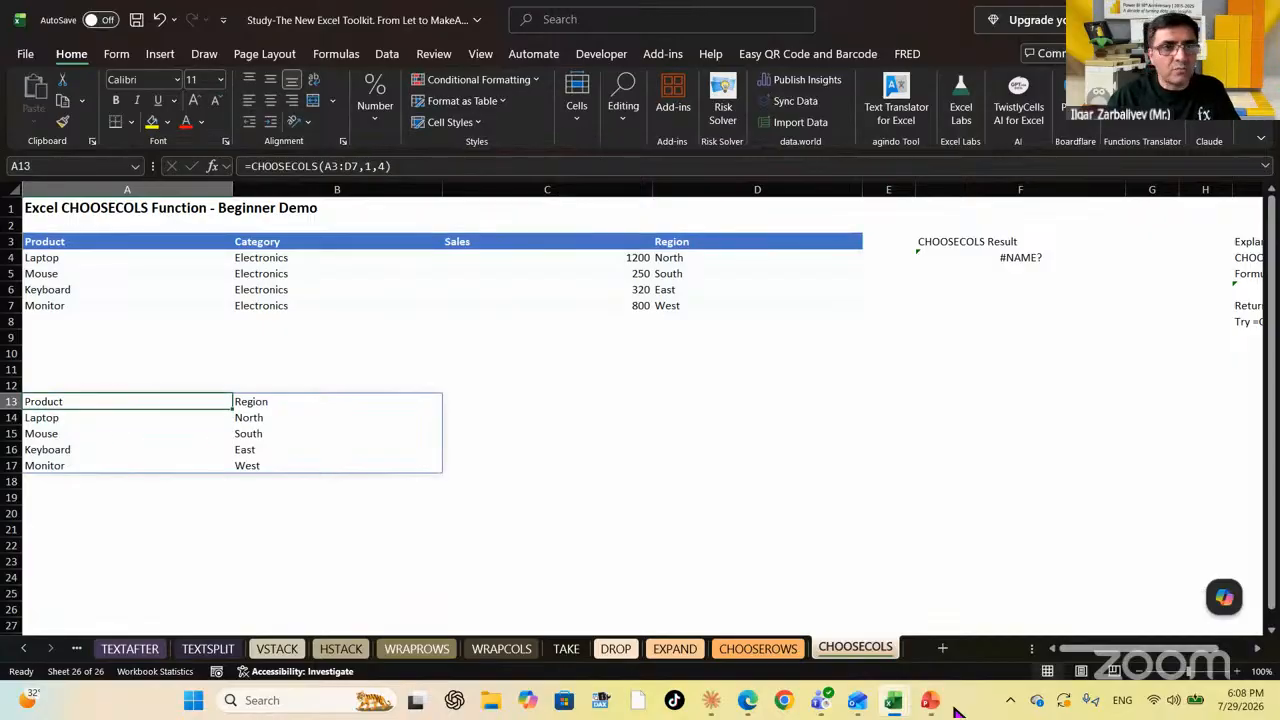
# Edit the formula to =CHOOSECOLS(A3:D7,1,3,4) so the Sales column is included
pyautogui.click(401, 163)
pyautogui.press('BackSpace')
pyautogui.press('BackSpace')
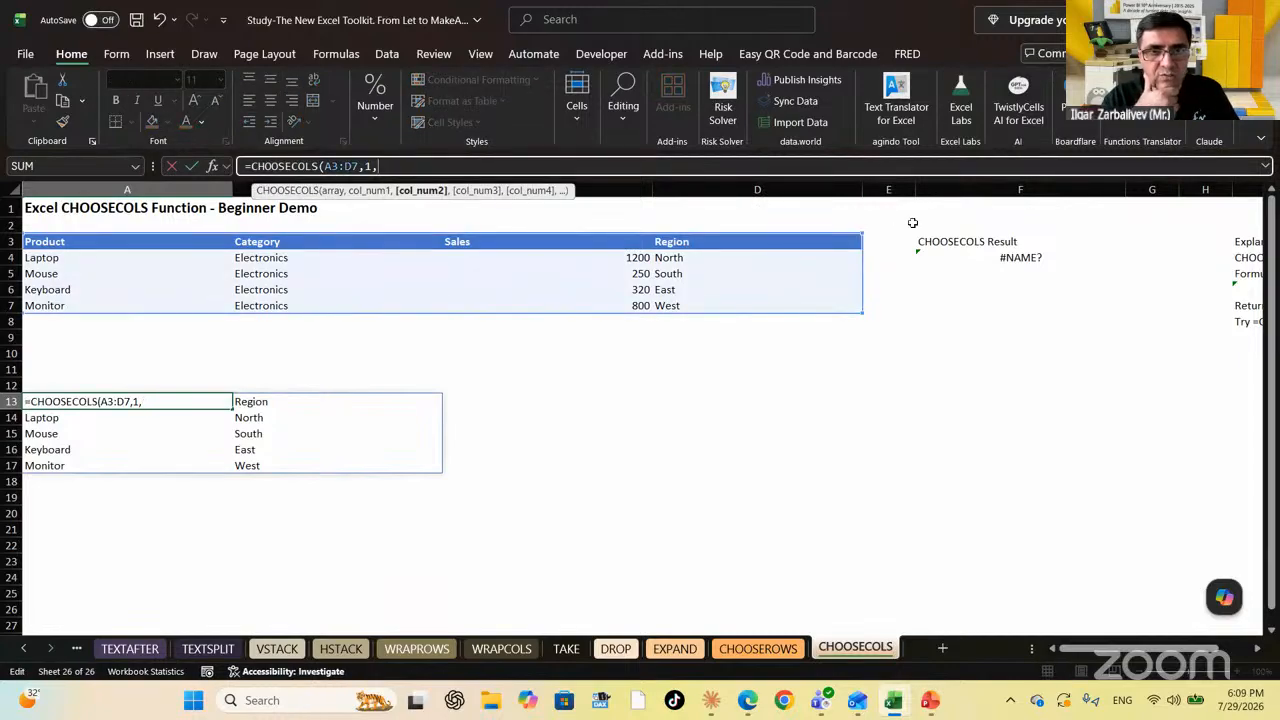
pyautogui.write('3')
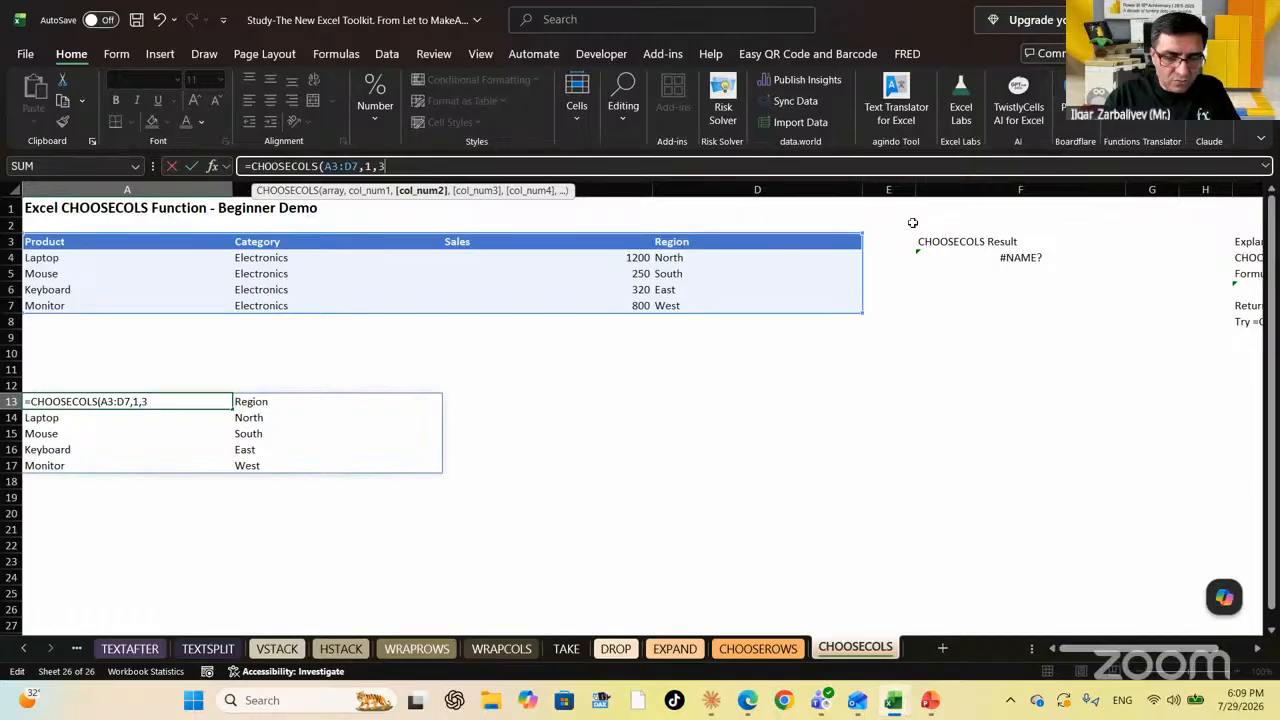
pyautogui.write(',4)')
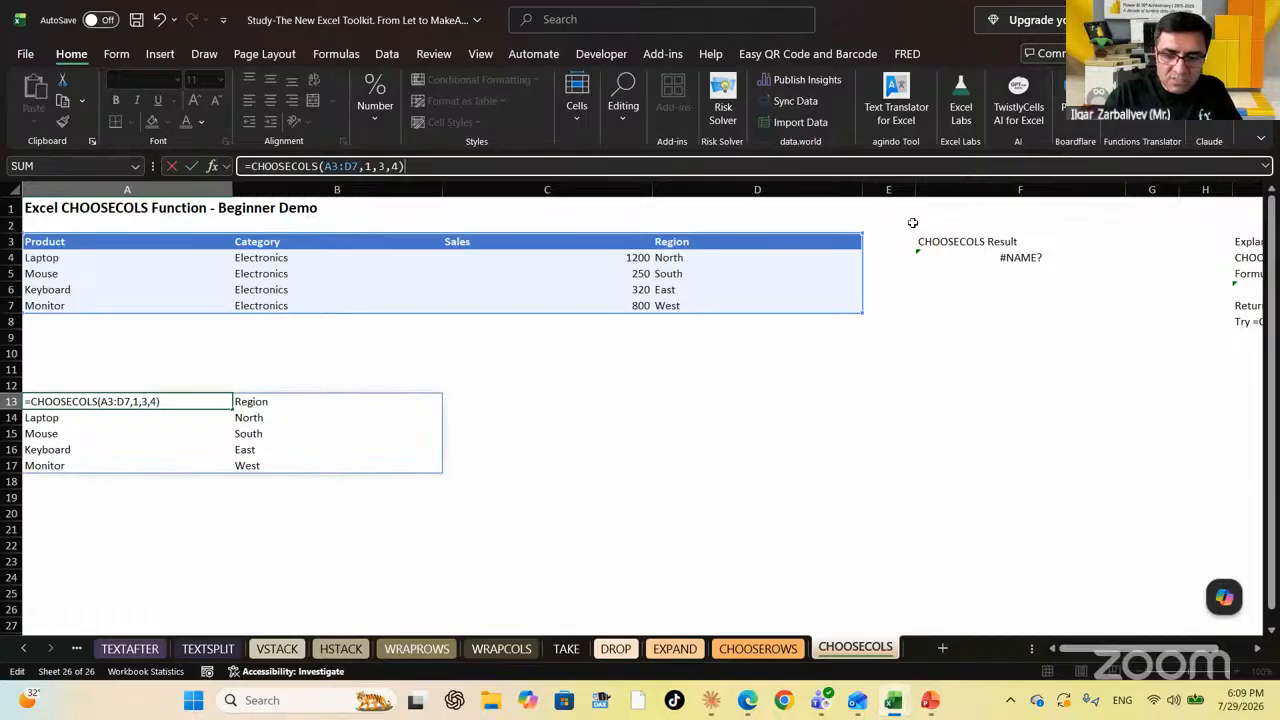
pyautogui.press('Return')
# Centre the Sales values in B13:B17
pyautogui.press('Up')
pyautogui.press('Right')
pyautogui.hotkey('shift', 'Down')
pyautogui.hotkey('shift', 'Down')
pyautogui.hotkey('shift', 'Down')
pyautogui.hotkey('shift', 'Down')
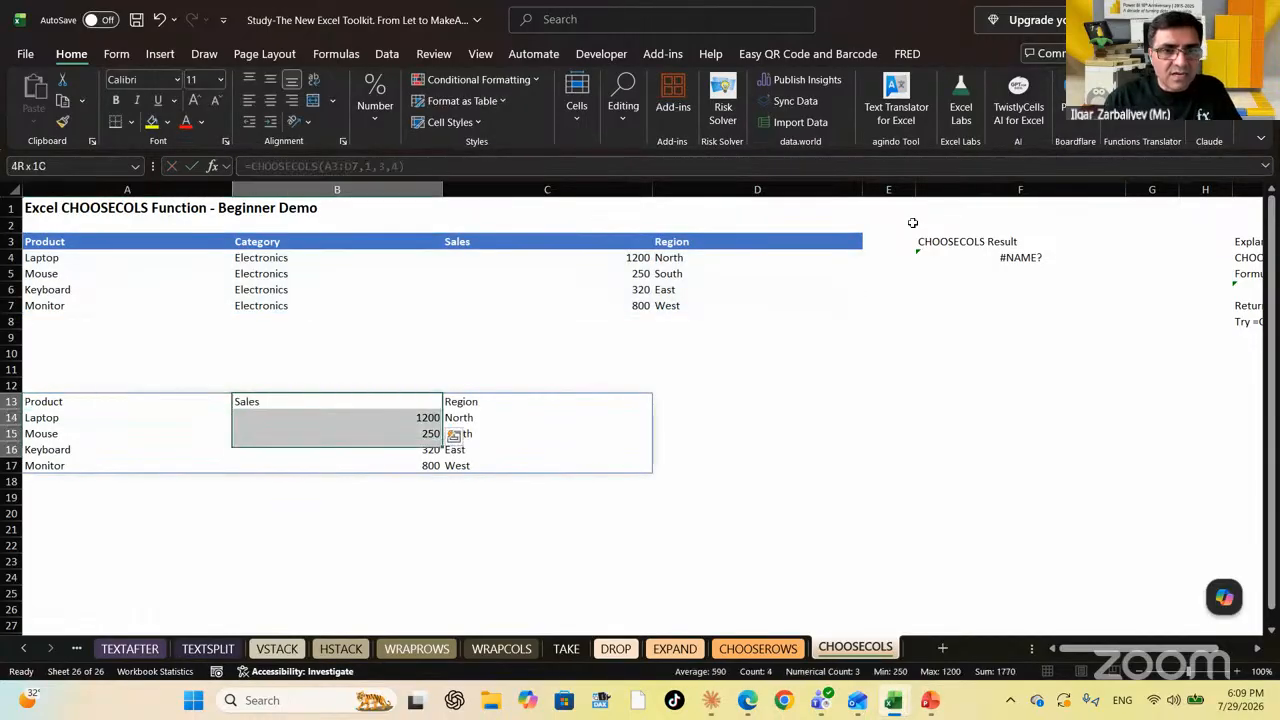
pyautogui.click(270, 100)
pyautogui.click(715, 466)
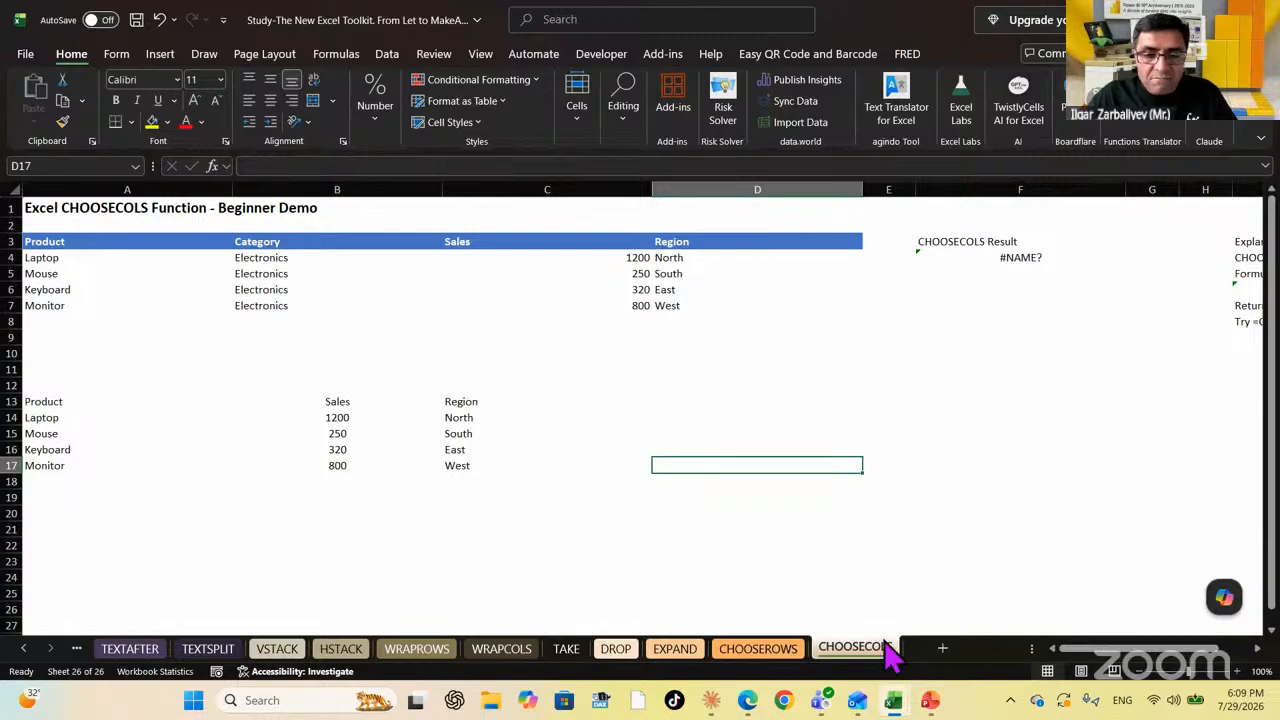
pyautogui.hscroll(1, 808, 552)
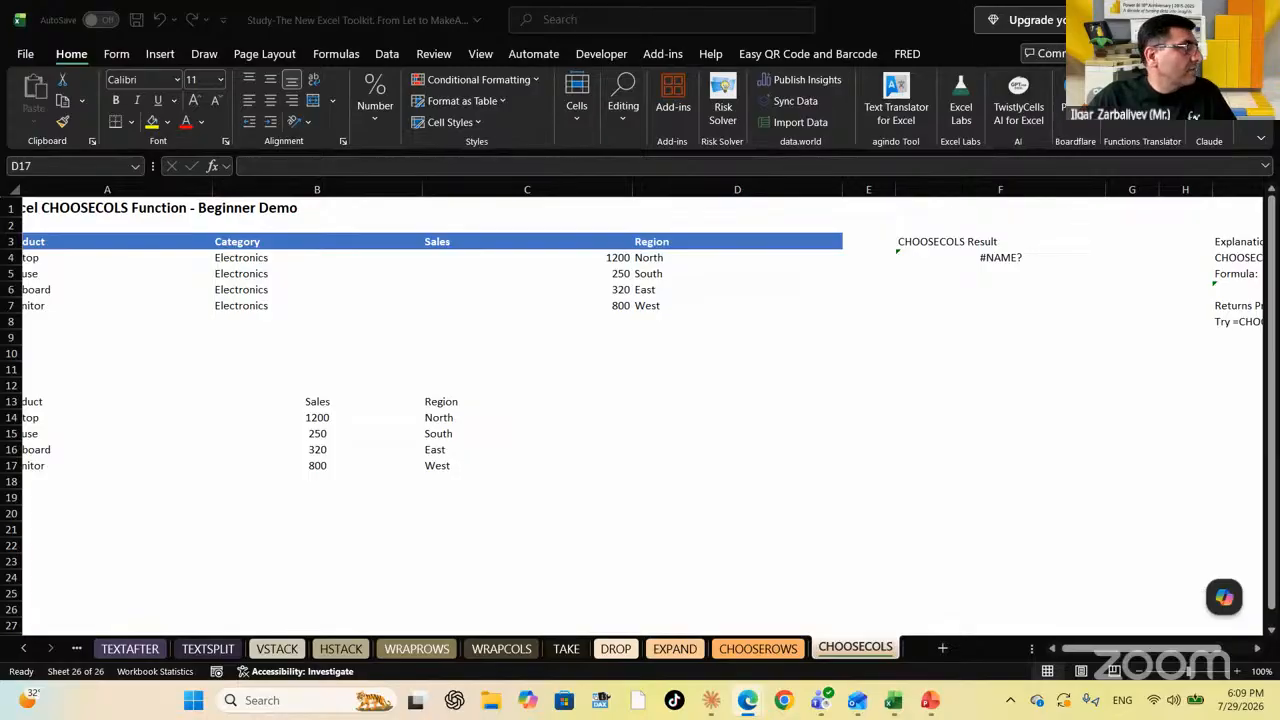
pyautogui.moveTo(456, 358); pyautogui.dragTo(800, 248)
pyautogui.doubleClick(800, 249)
pyautogui.write('mee')
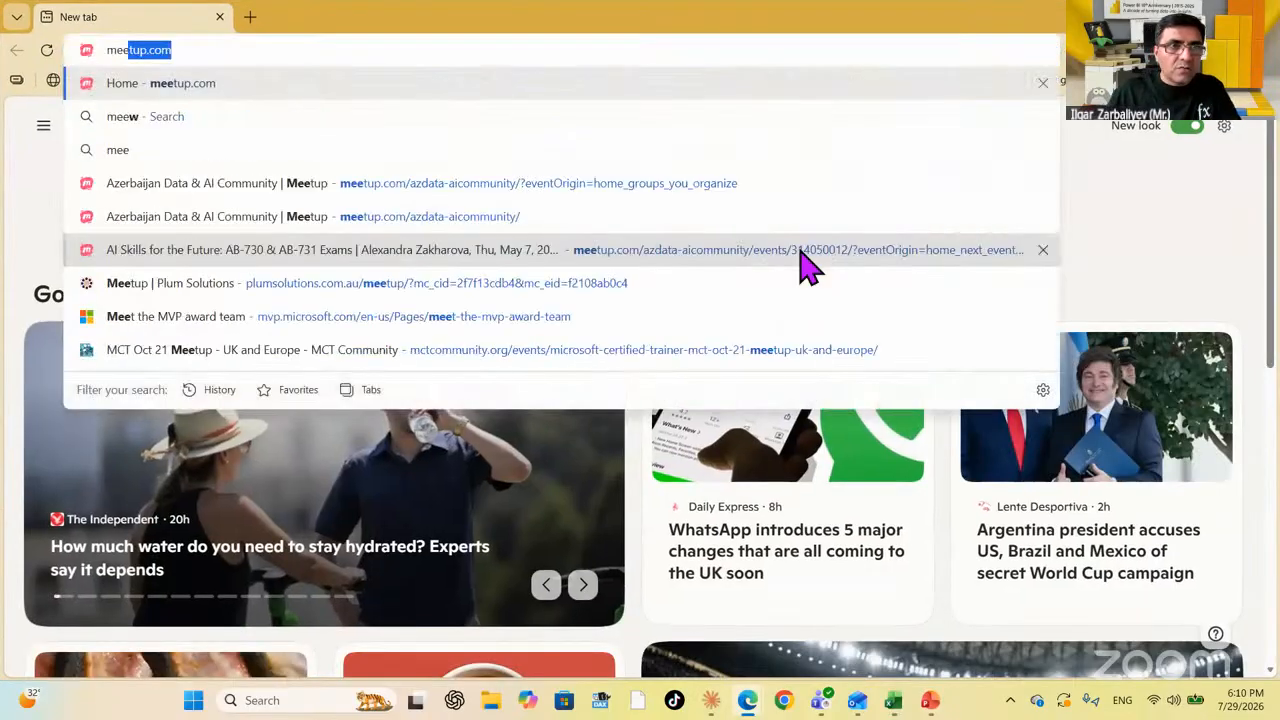
pyautogui.press('Return')
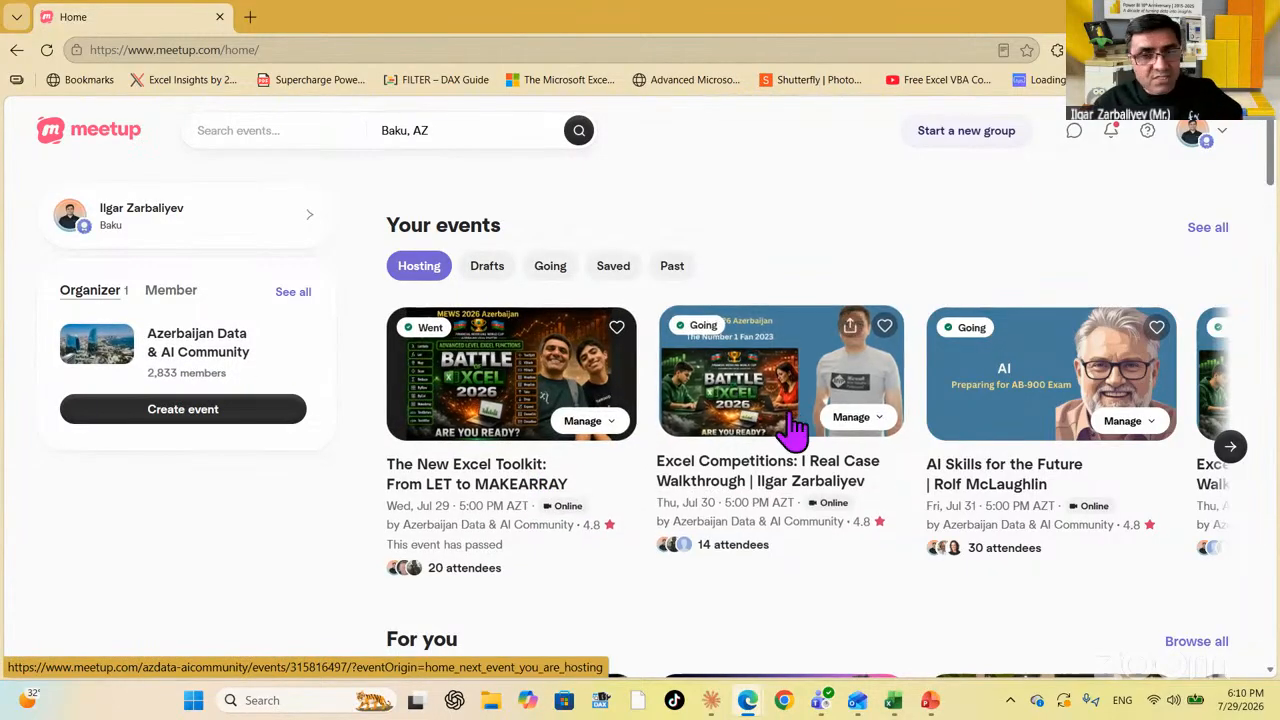
pyautogui.click(765, 485)
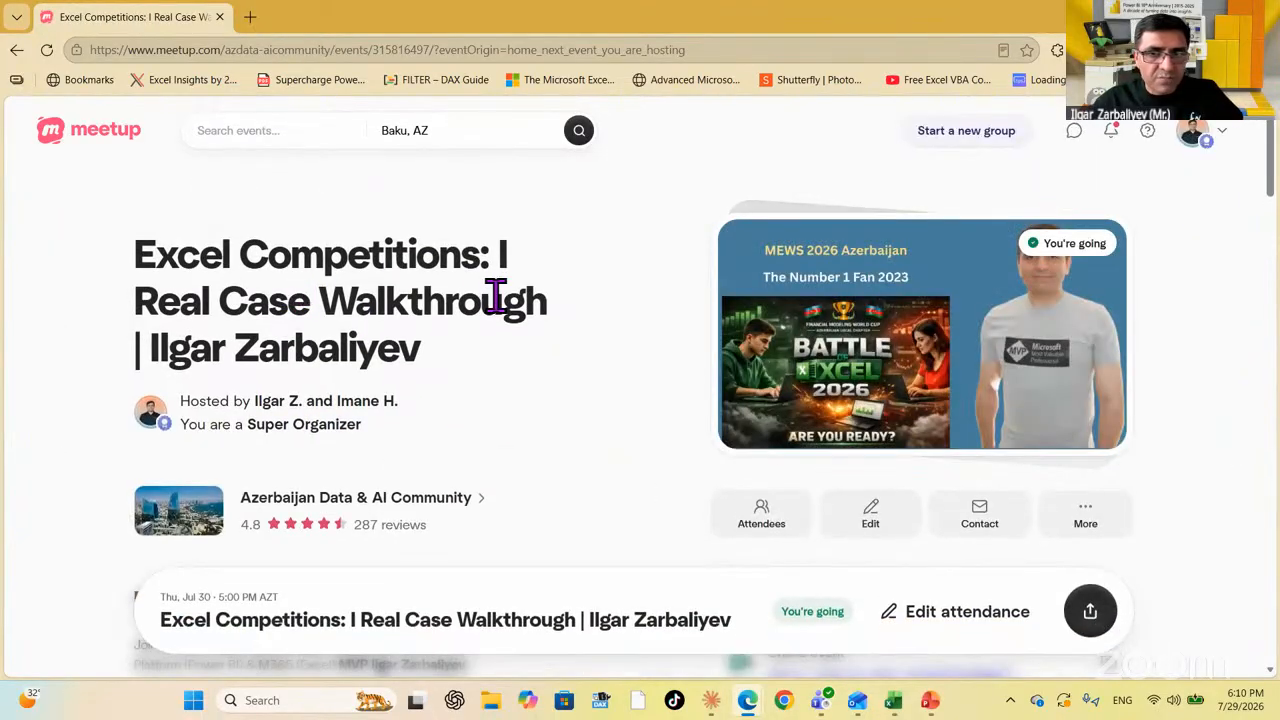
pyautogui.scroll(-5, 510, 330)
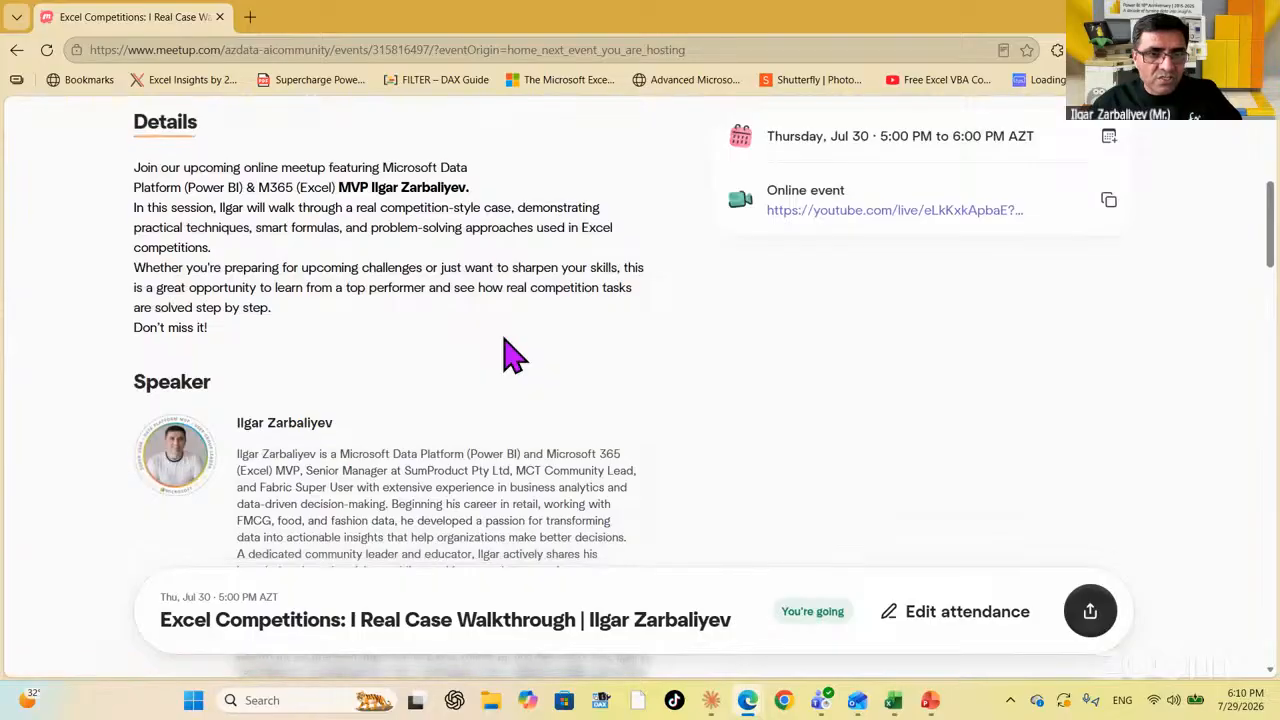
pyautogui.scroll(-5, 505, 345)
pyautogui.scroll(-2, 505, 345)
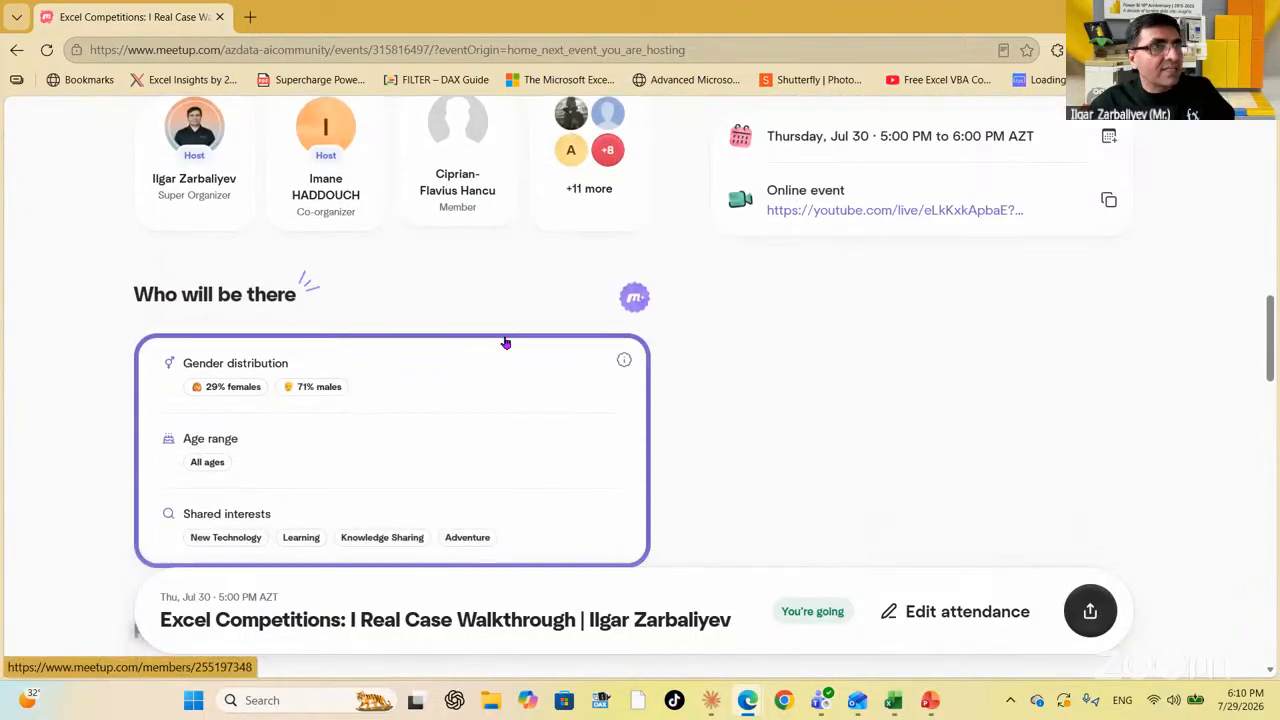
pyautogui.scroll(-4, 554, 383)
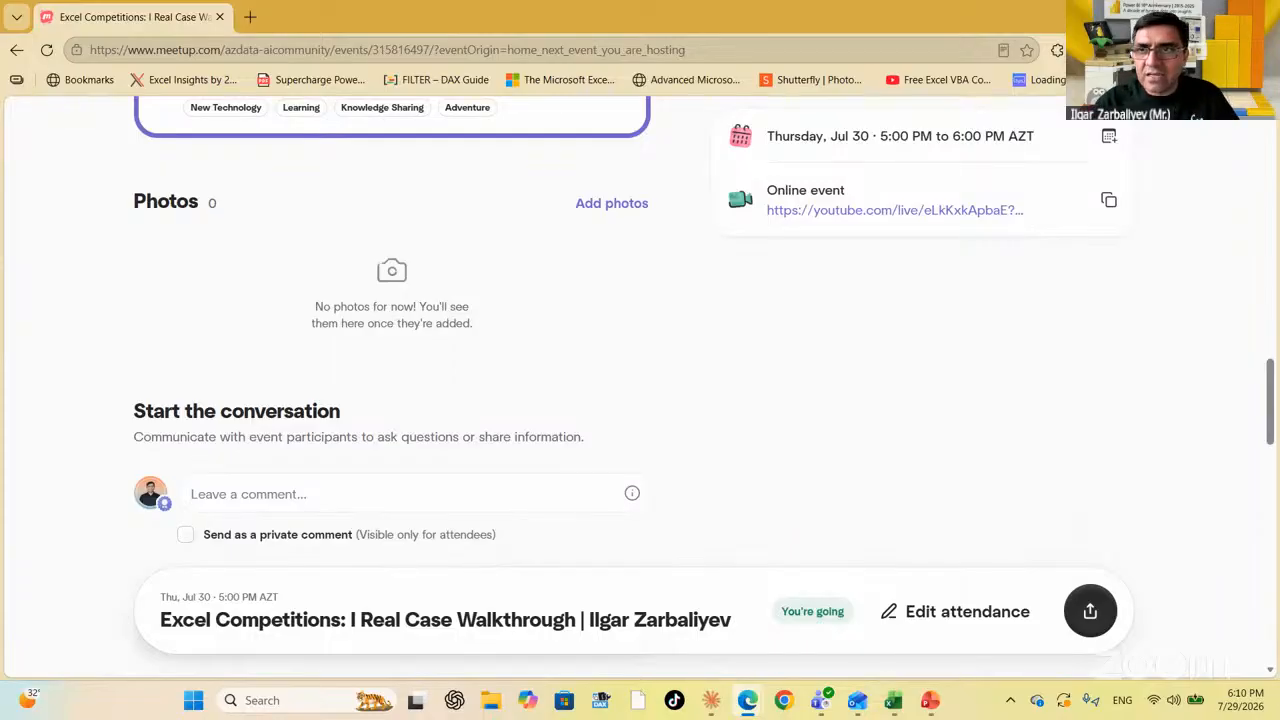
pyautogui.hotkey('alt', 'Tab')
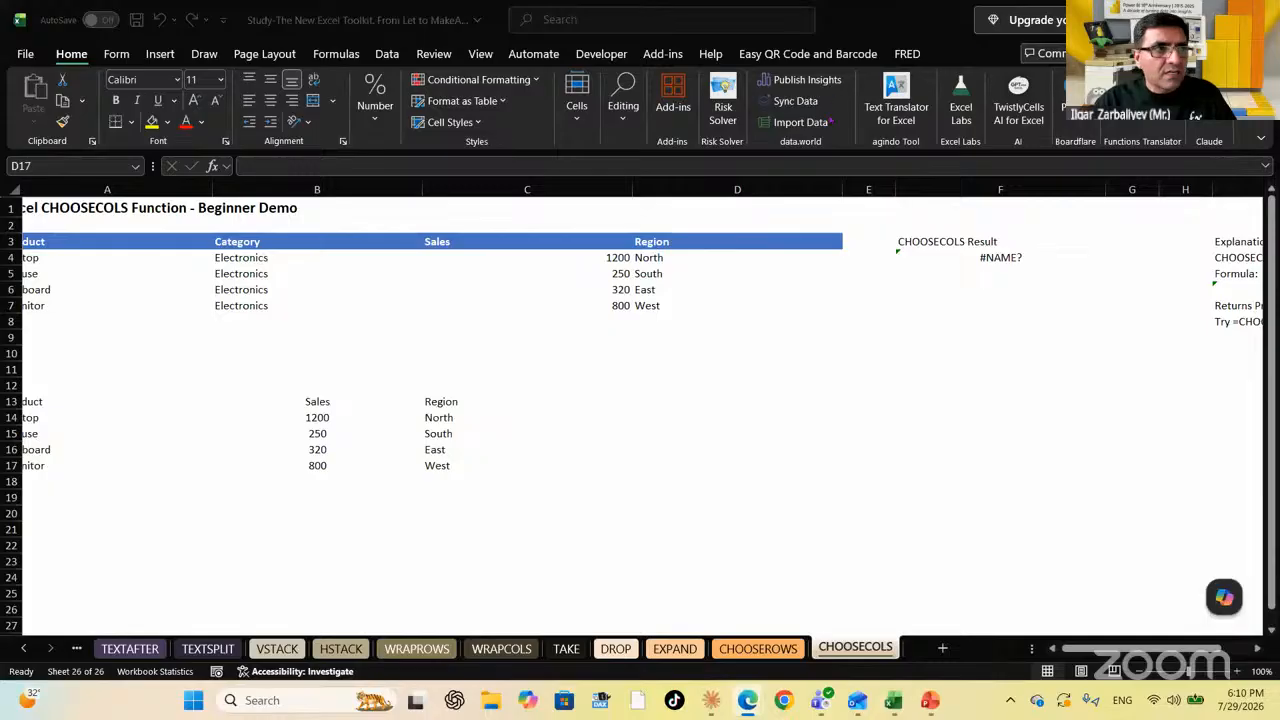